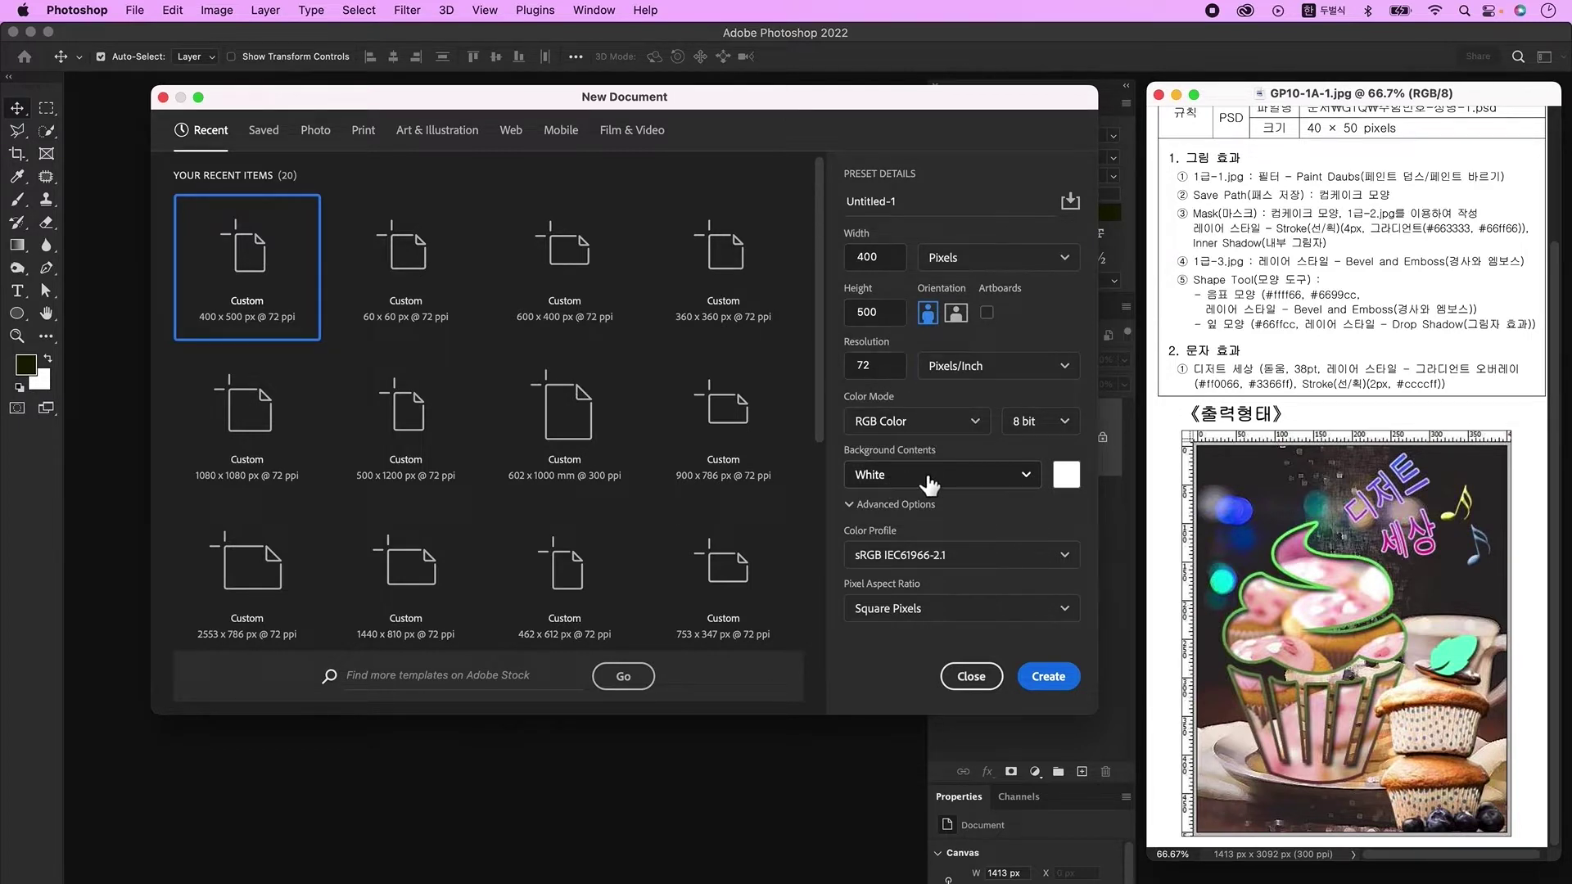
Step: Create the 400 × 500 px, 72 ppi document, zoom to 300% and show rulers
left_click(1057, 685)
key("super+plus")
key("super+plus")
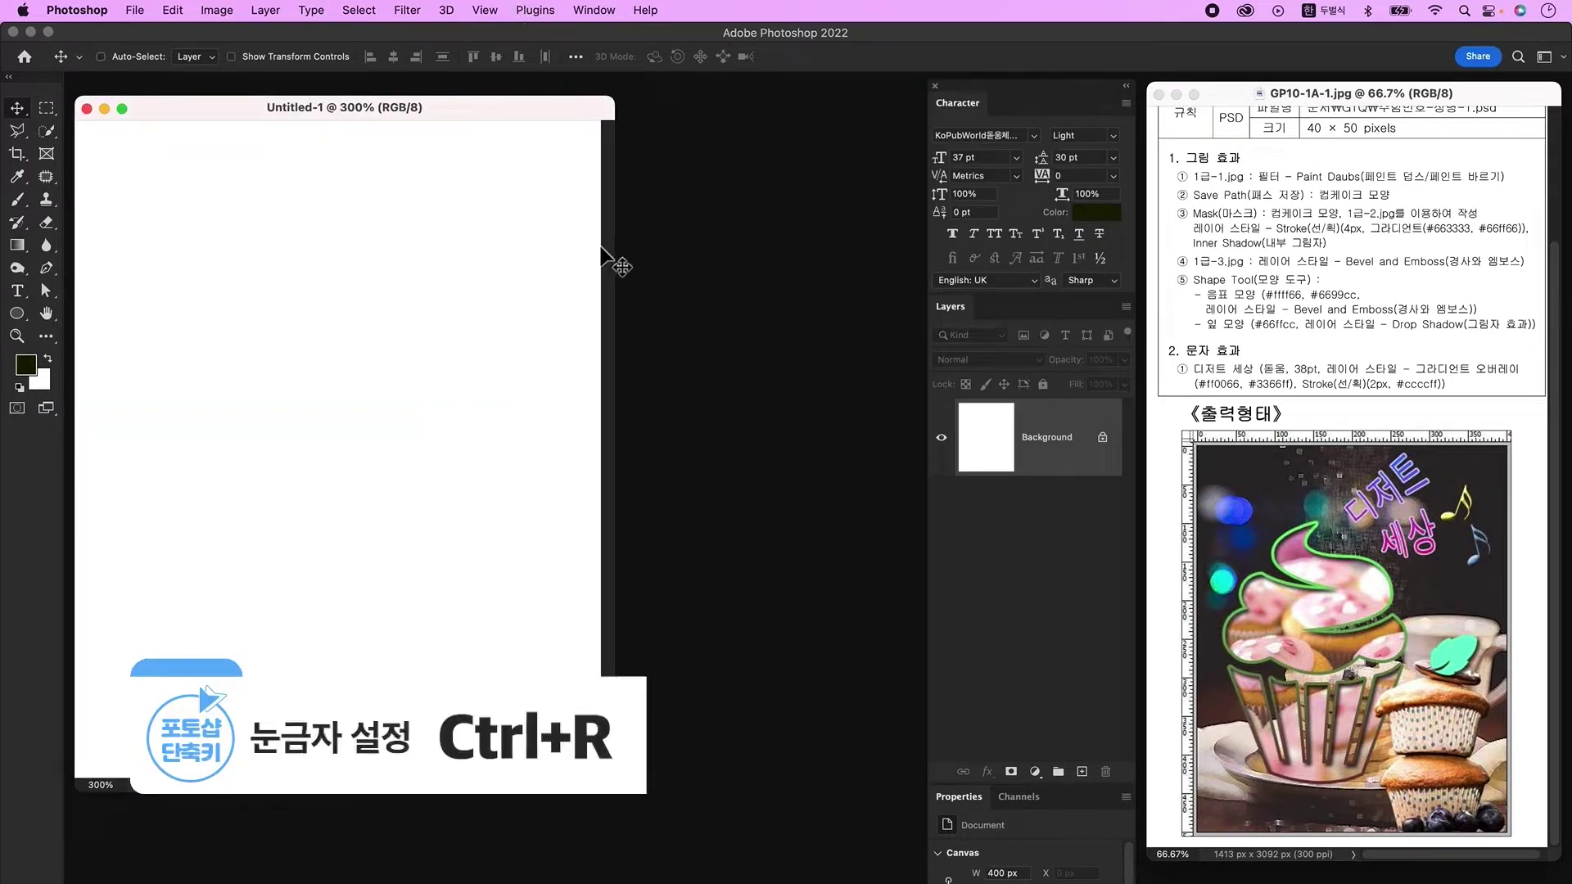
key("super+r")
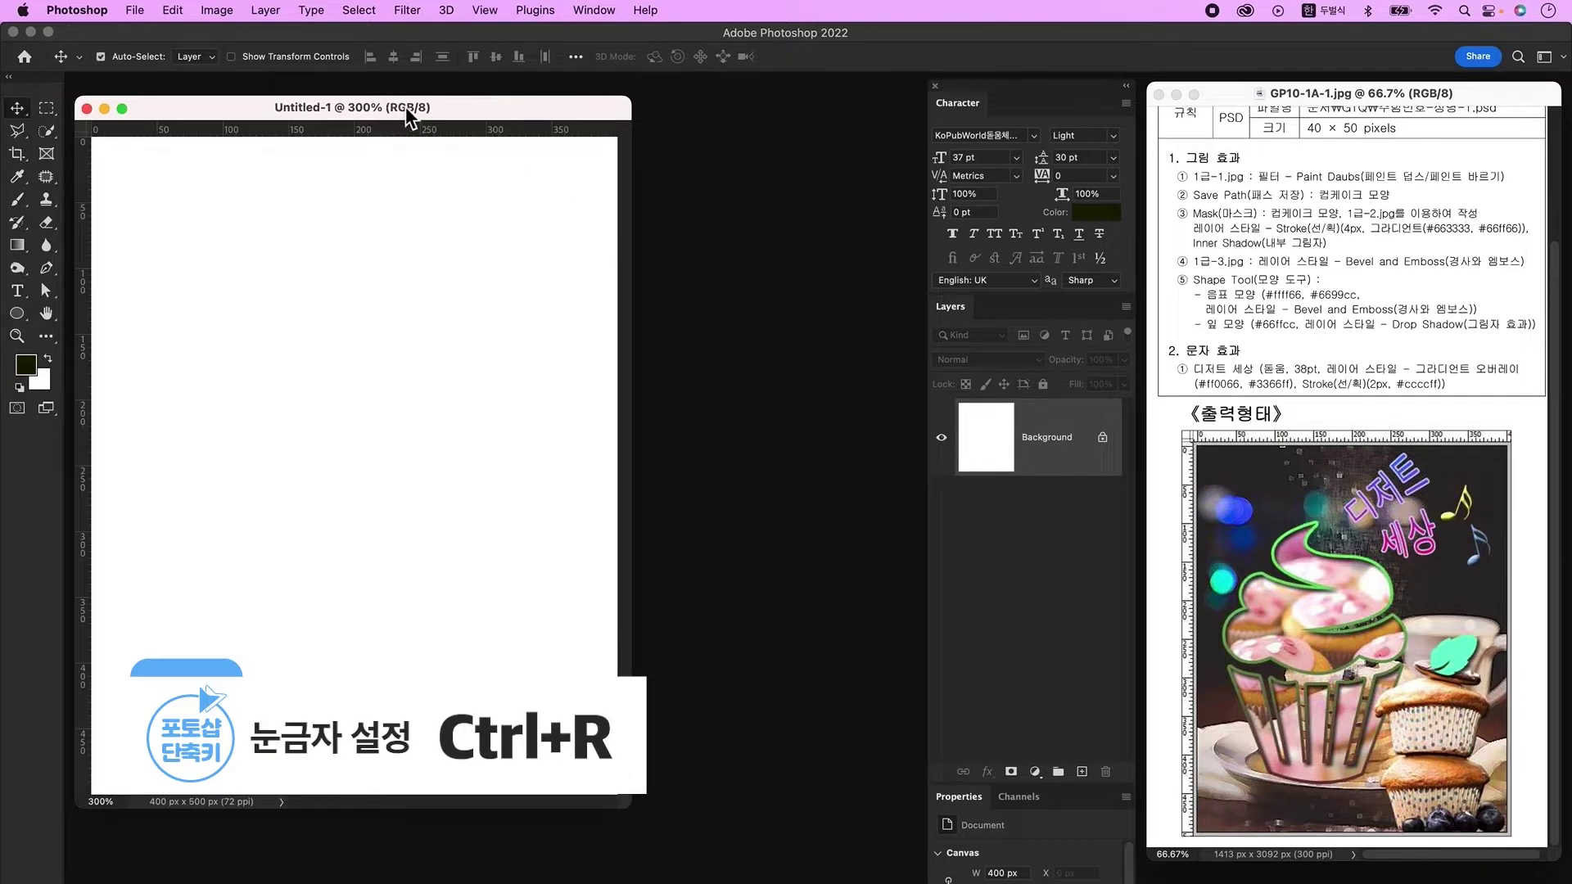
Step: Nudge the document window and start File > Save As
left_click_drag(406, 106, 418, 95)
left_click(135, 10)
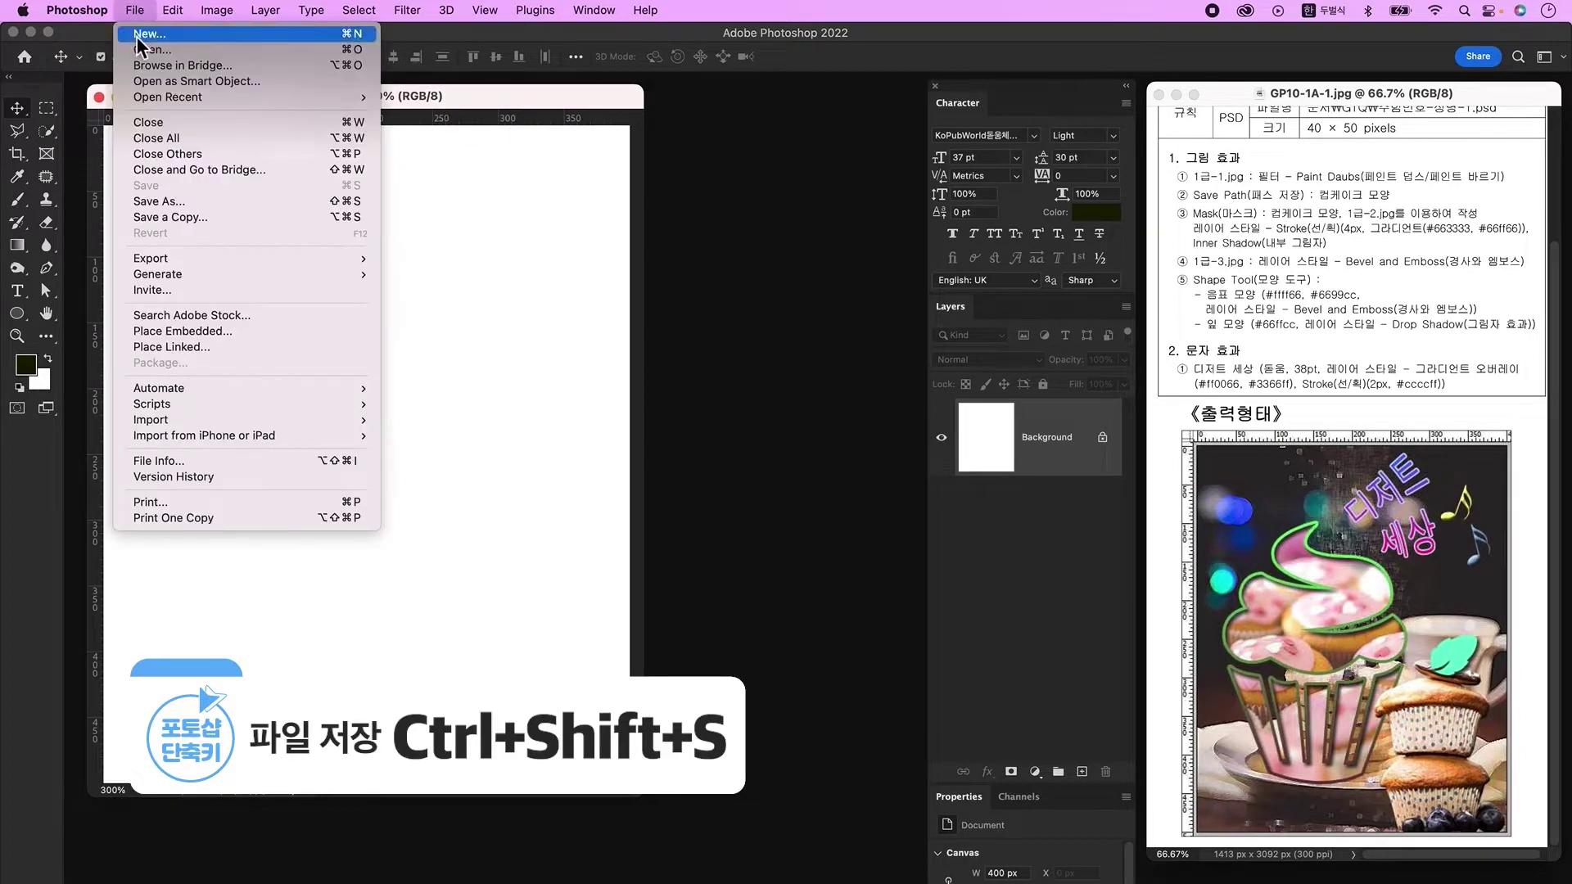
left_click(182, 200)
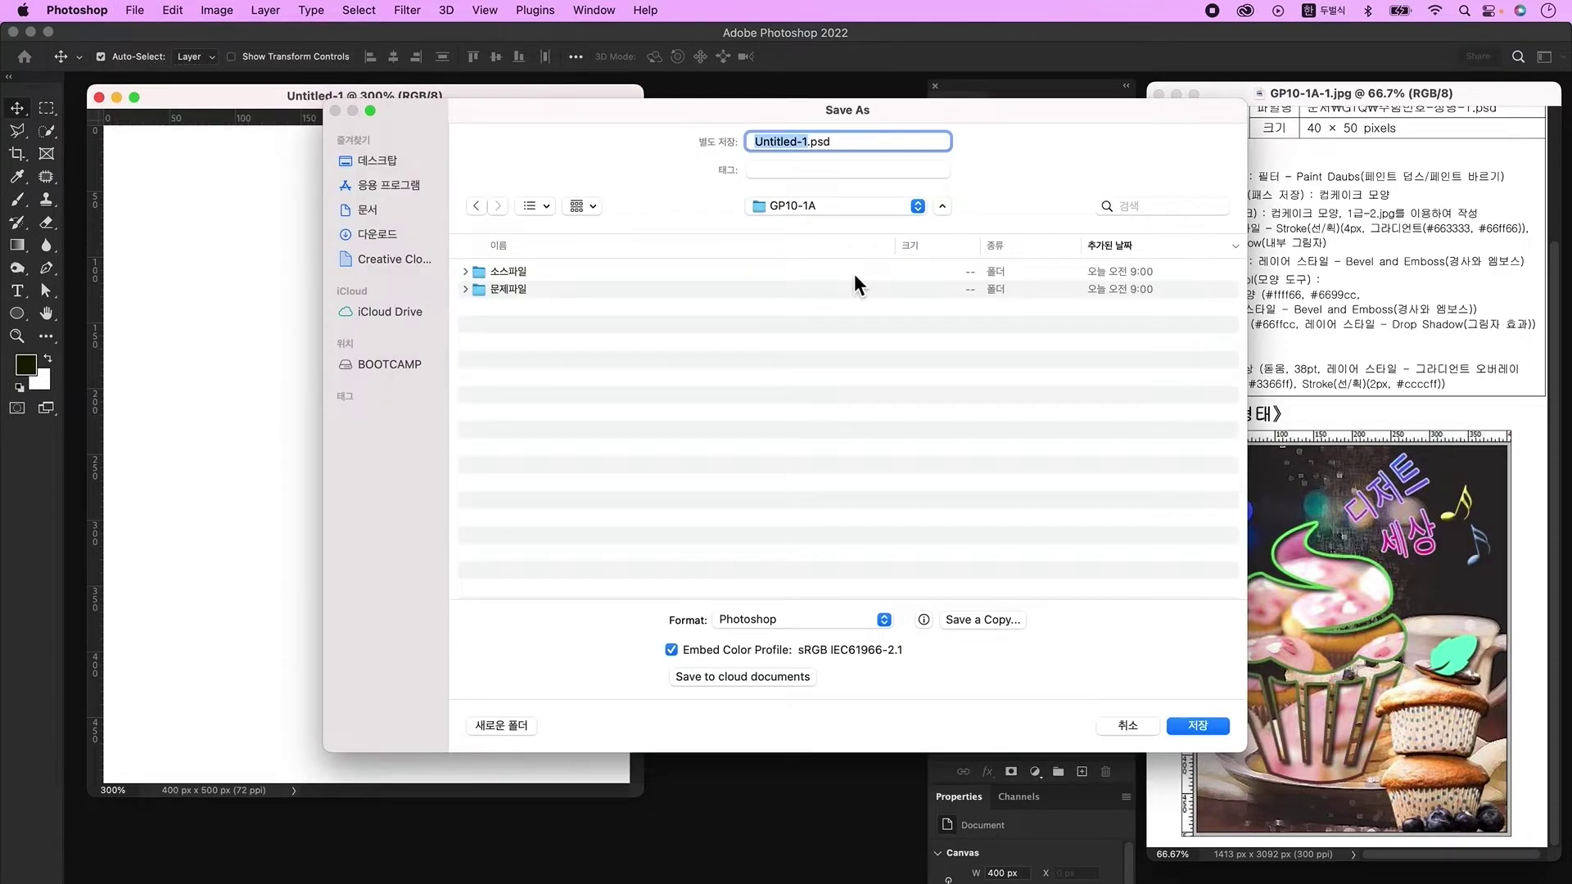
Step: Save the poster as a PSD named with the examinee number and name, then open 1급-1.jpg
key("Return")
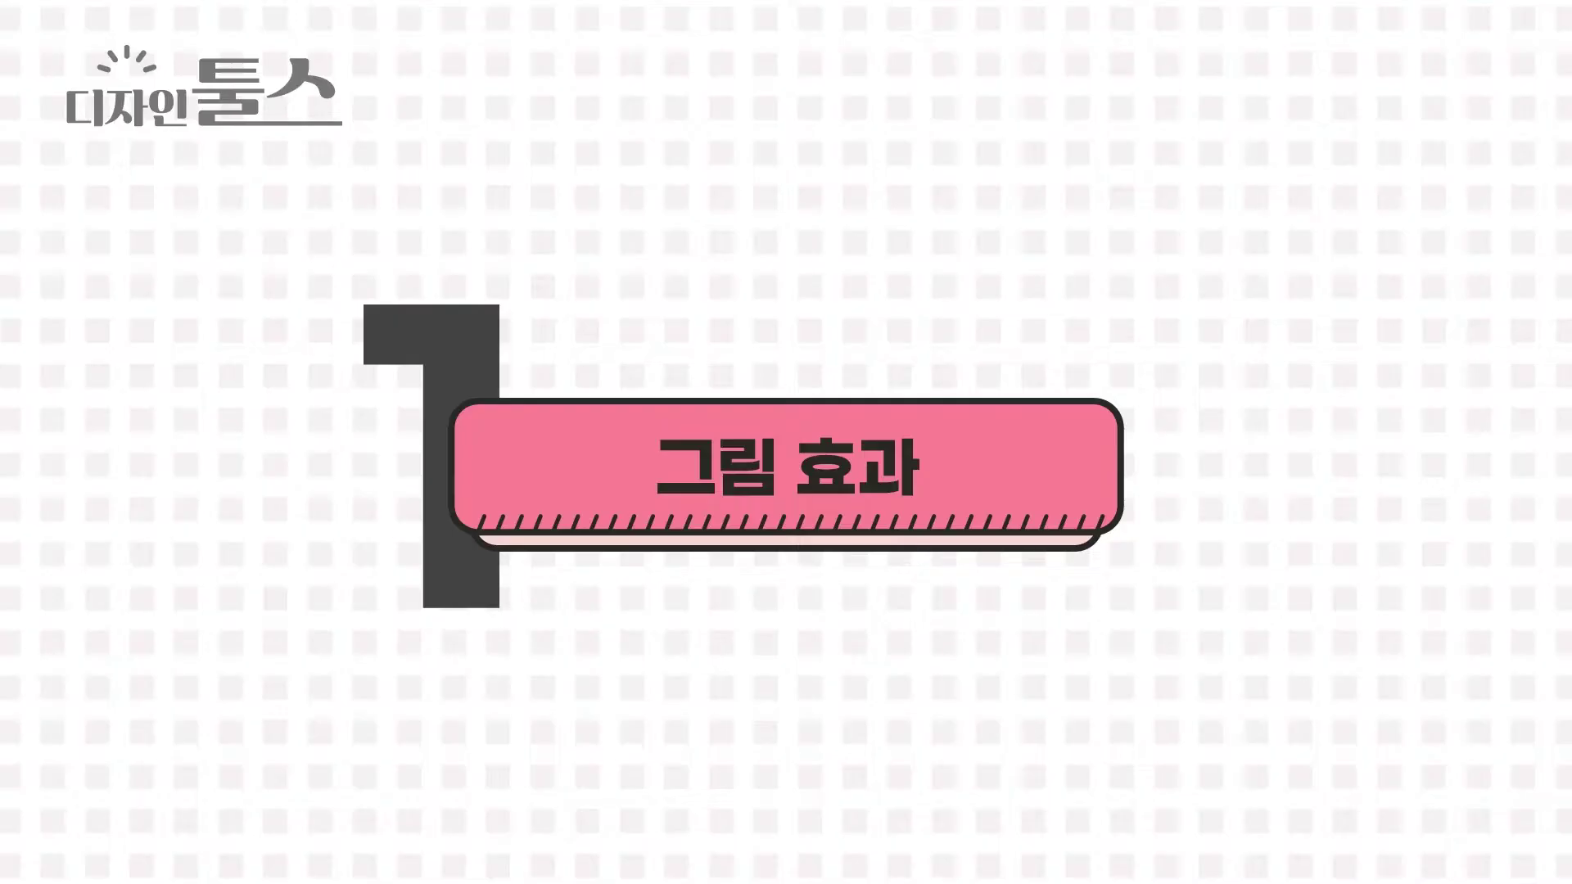
key("ctrl+o")
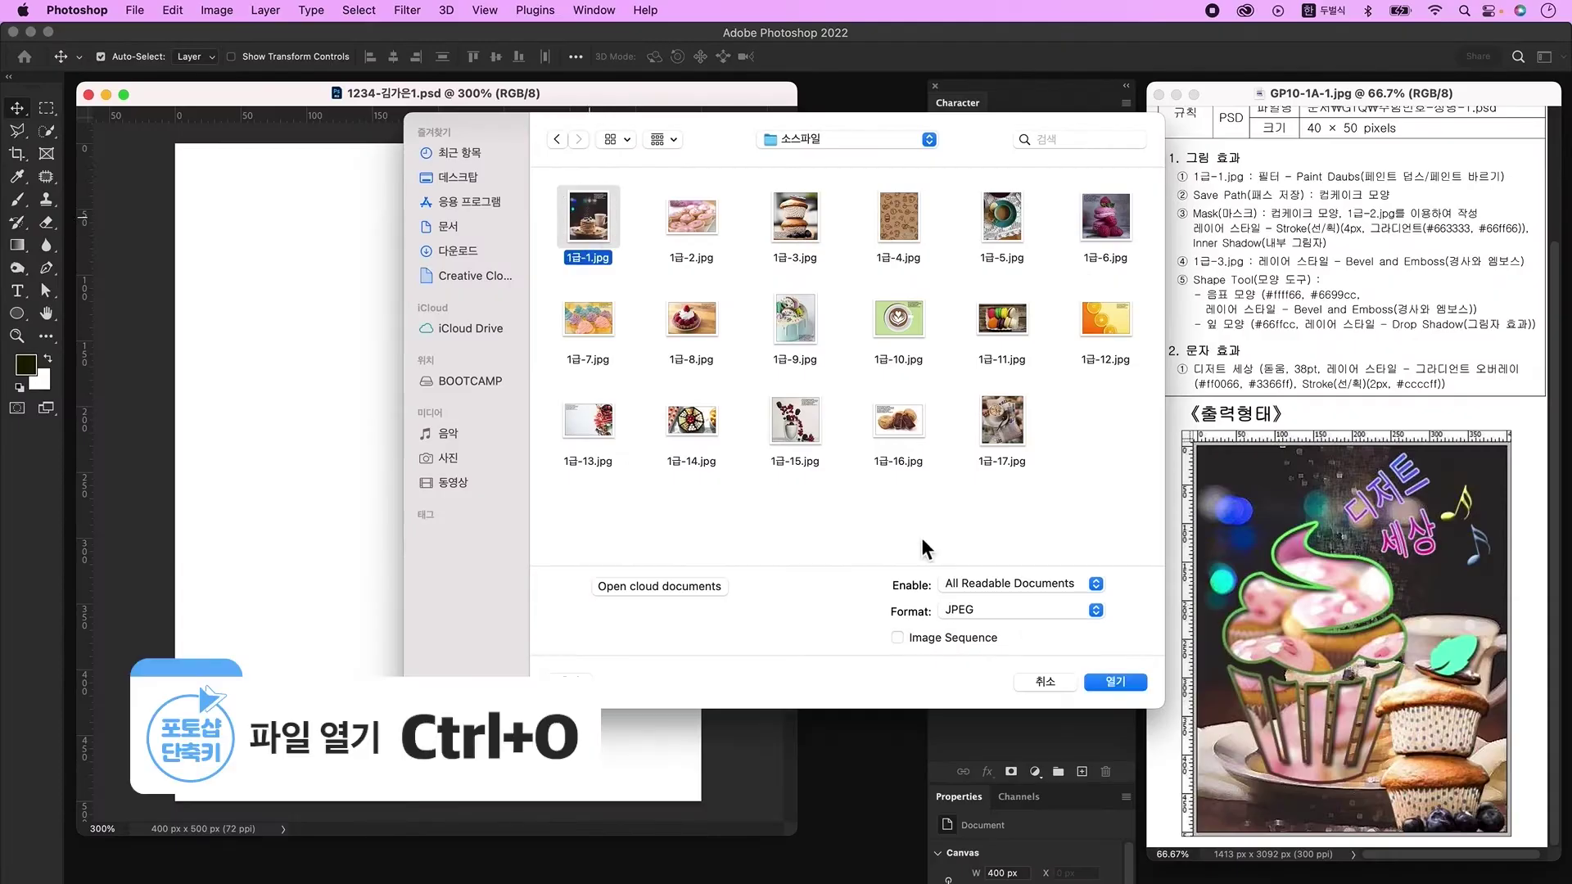
left_click(1106, 685)
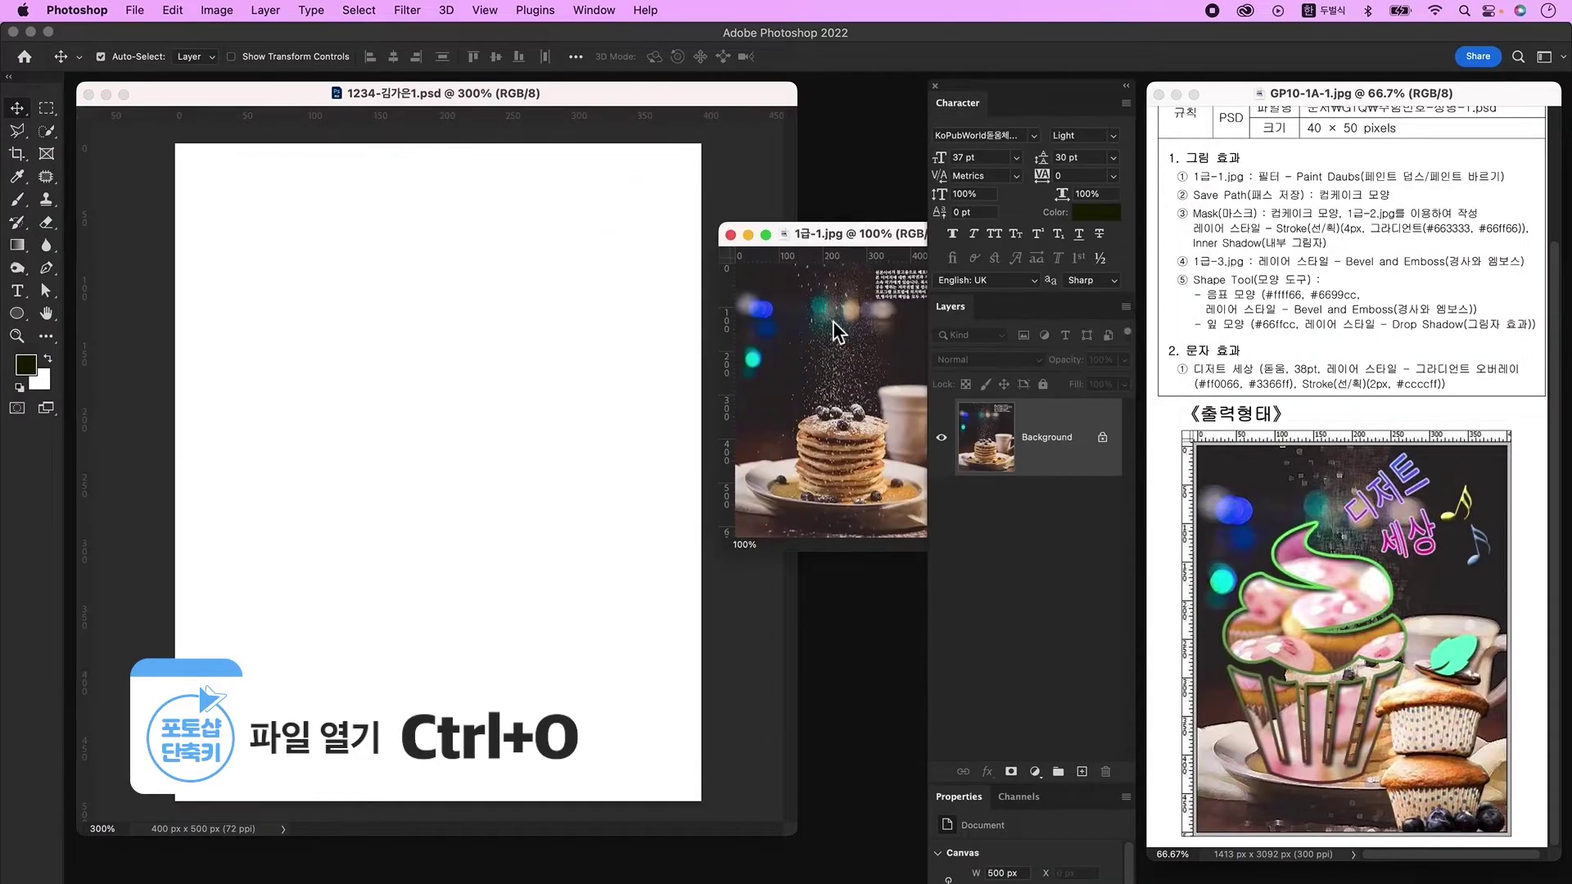
Step: Drag the pancake photo into the poster and scale it down to fill the canvas
left_click_drag(833, 321, 522, 380)
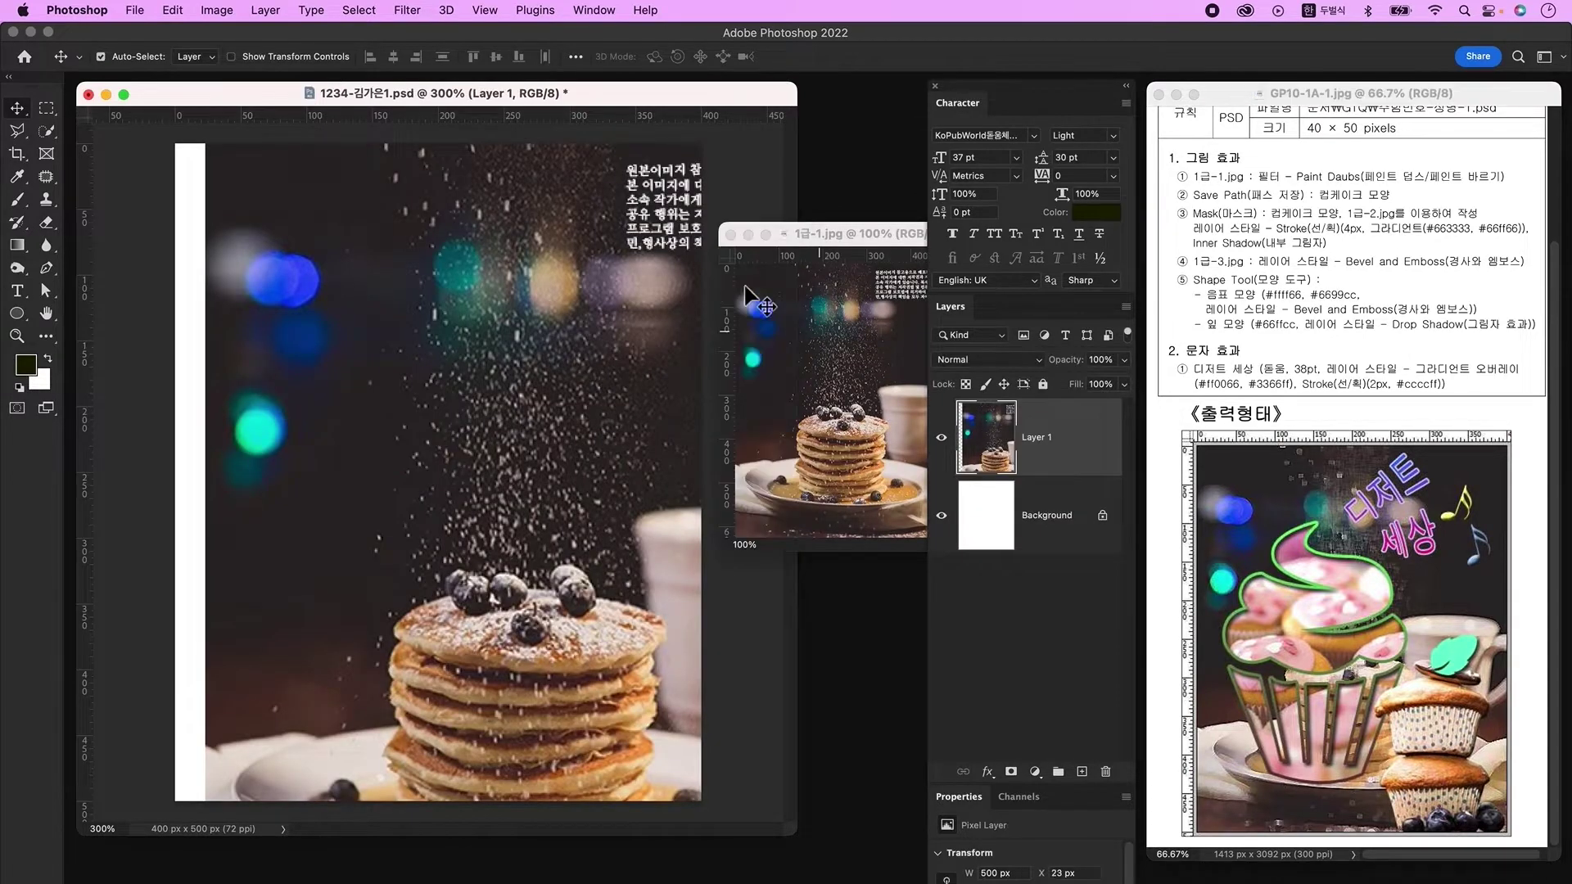
key("ctrl+t")
left_click_drag(536, 150, 467, 344)
key("Return")
left_click(407, 9)
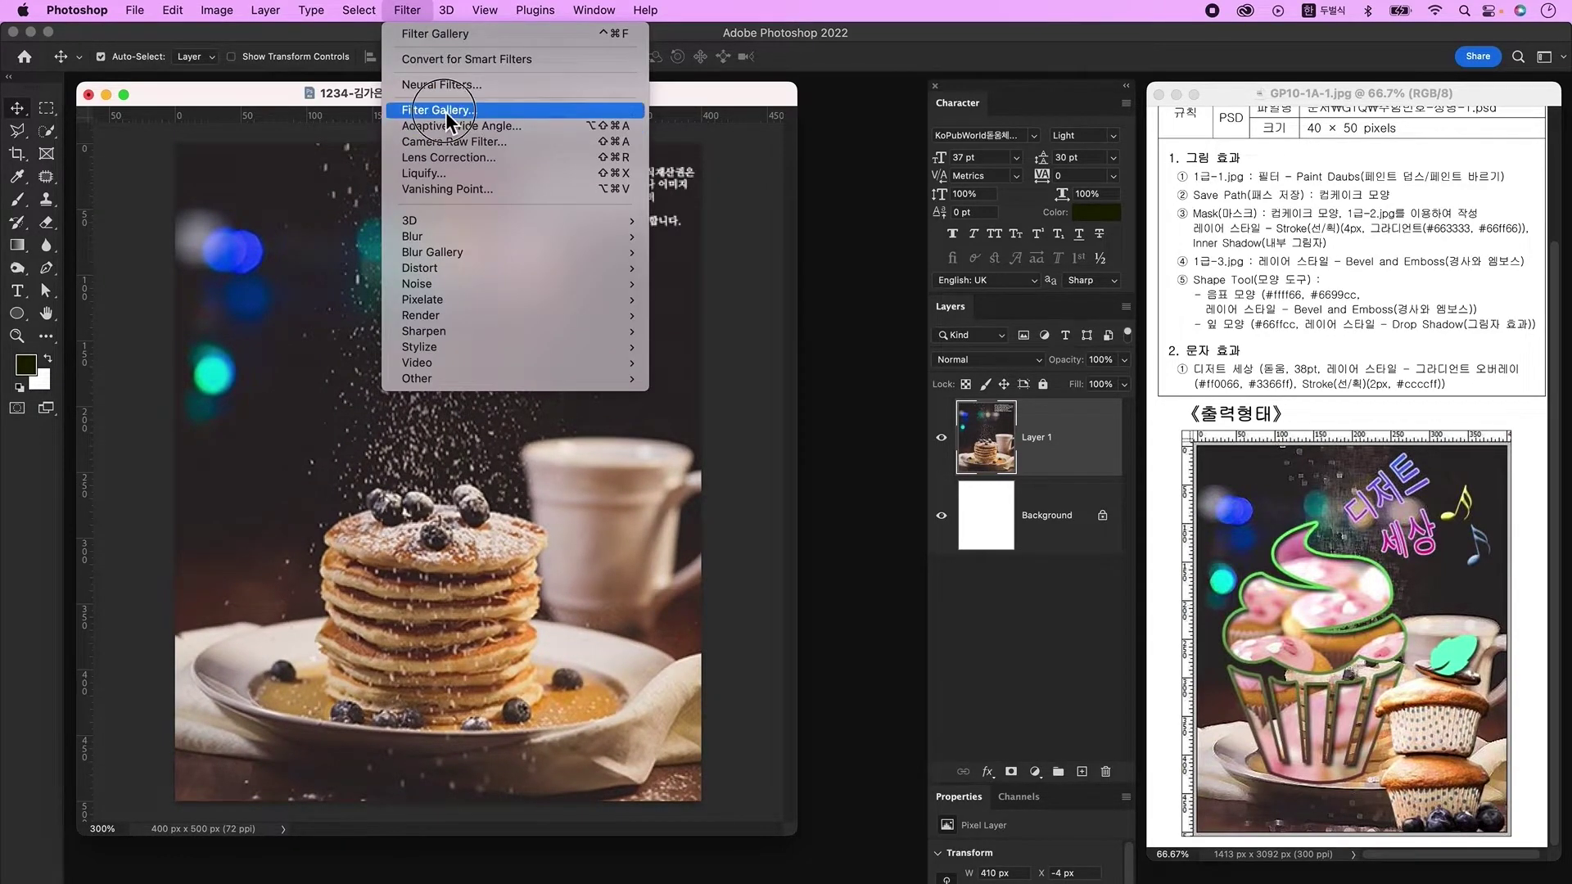
Step: Apply the Filter Gallery's Artistic > Paint Daubs filter to the pancake layer and display the grid
left_click(445, 111)
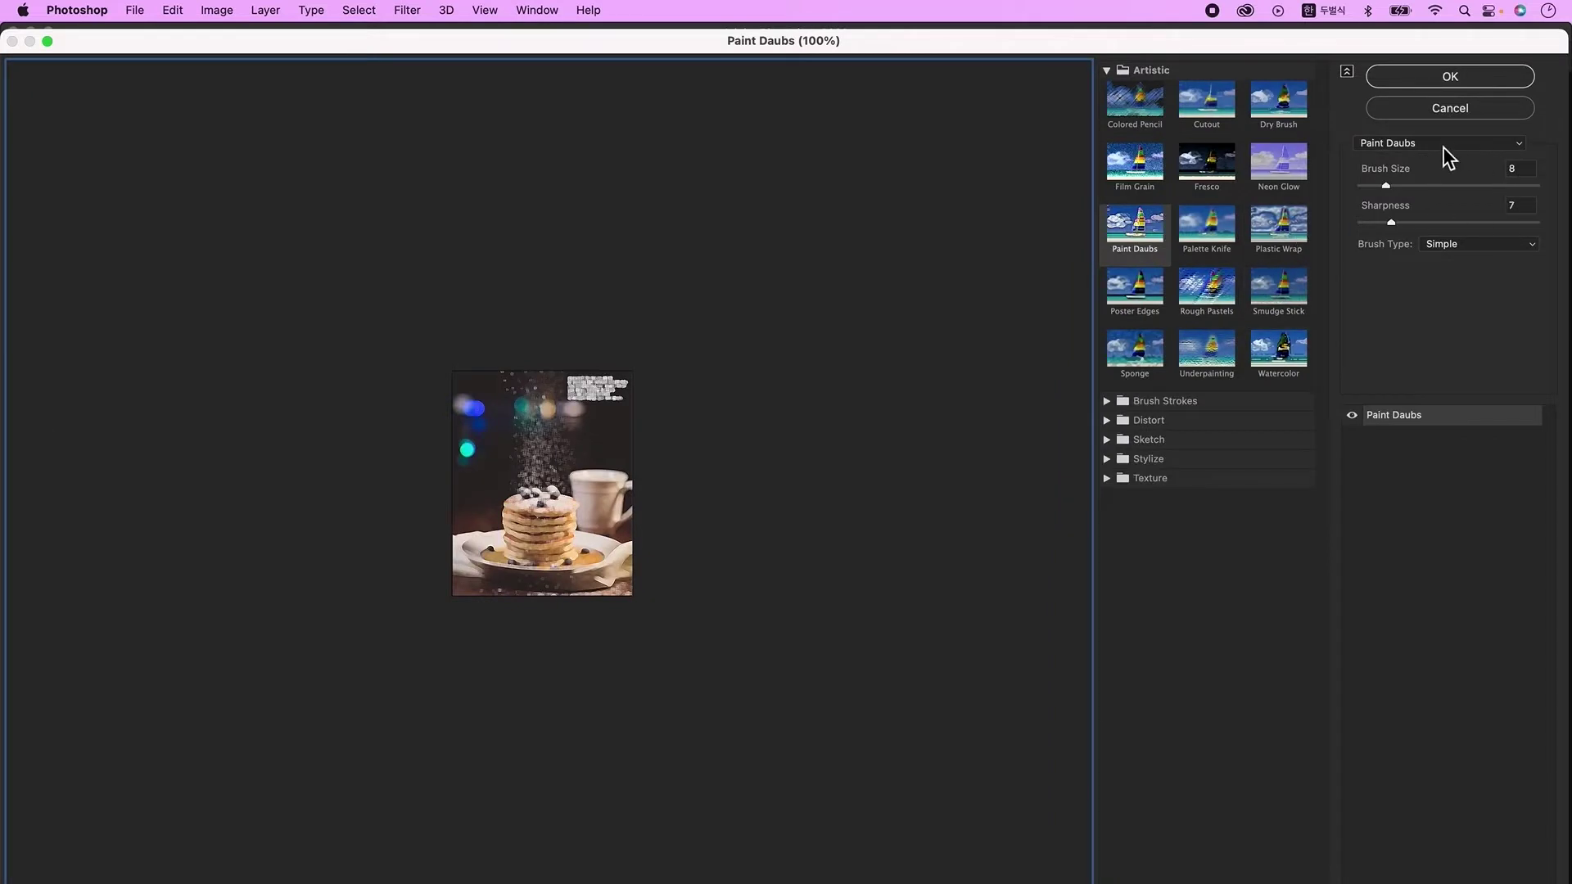
left_click(1443, 145)
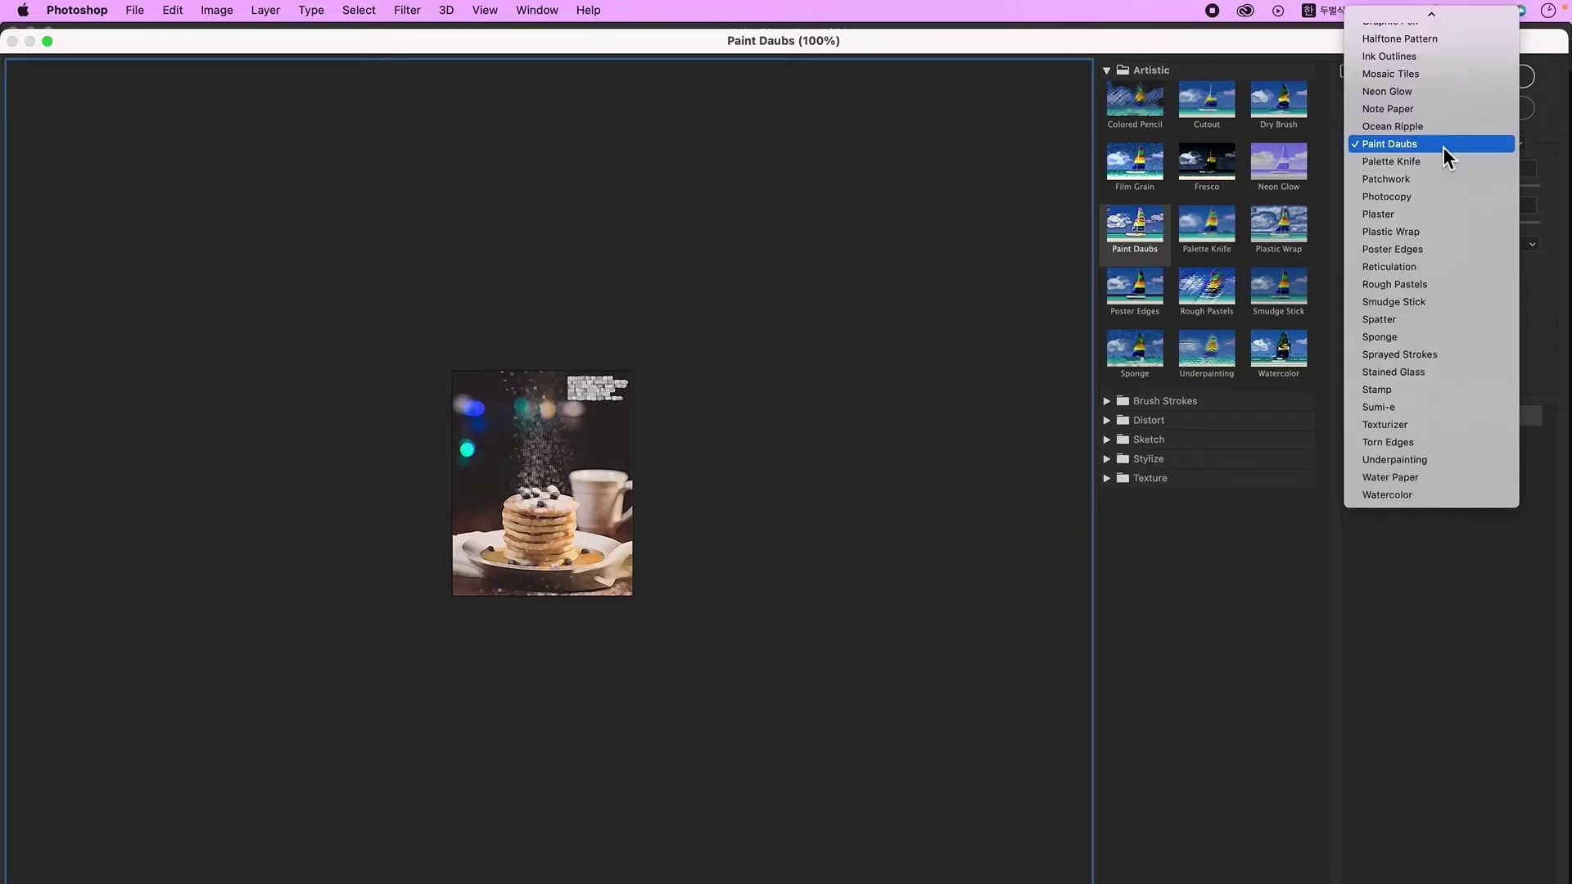
left_click(1443, 145)
left_click(1450, 76)
key("ctrl+apostrophe")
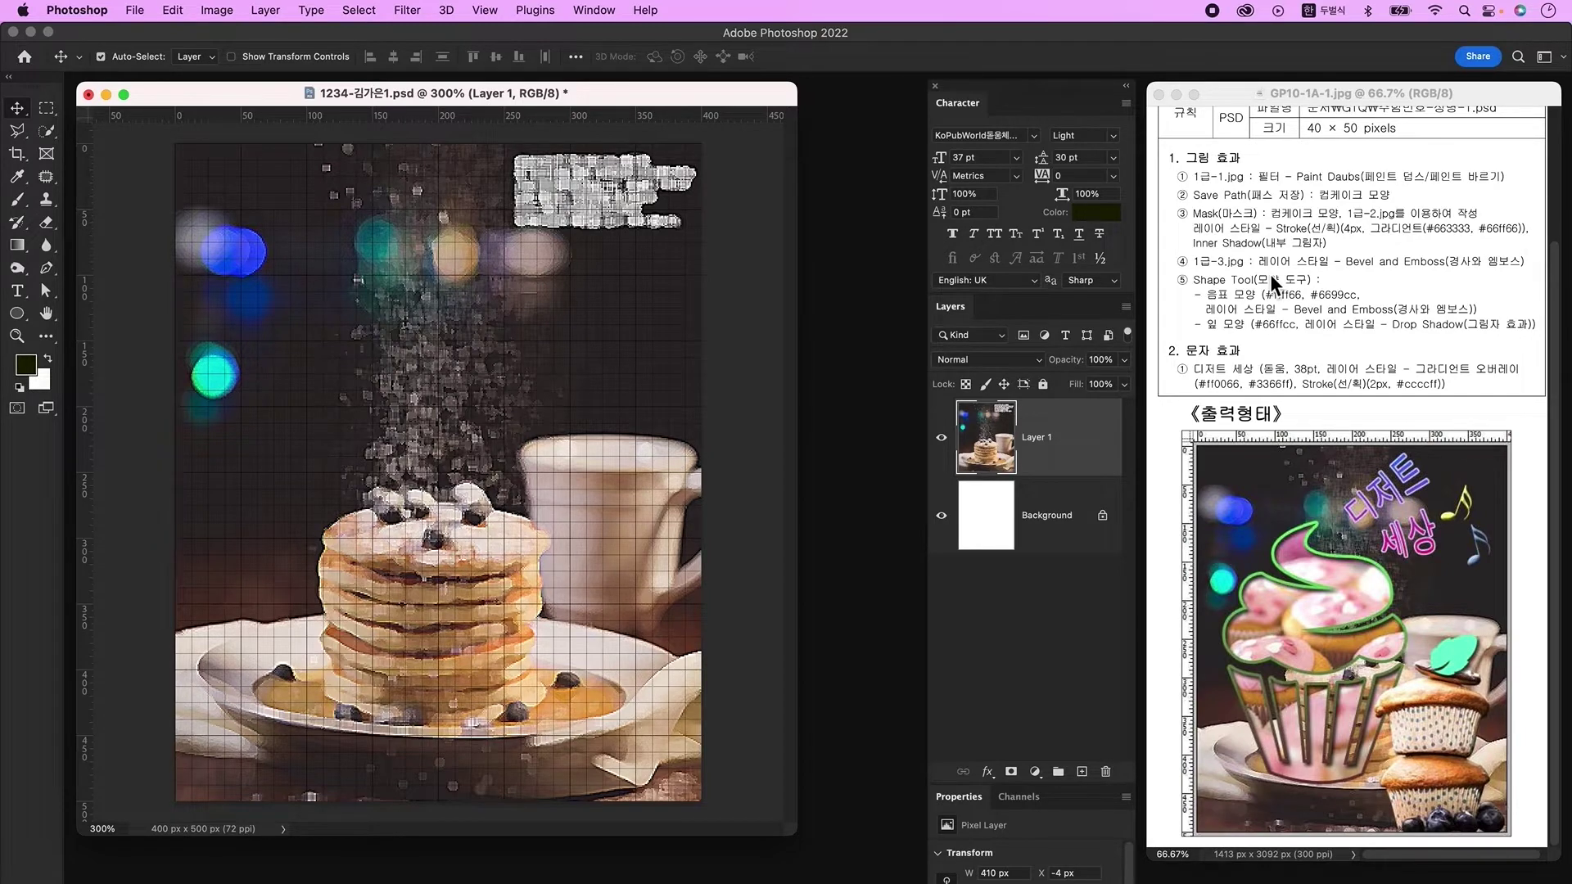
Step: On a new layer, draw a gold-filled rectangle over the pancake stack
left_click(1083, 773)
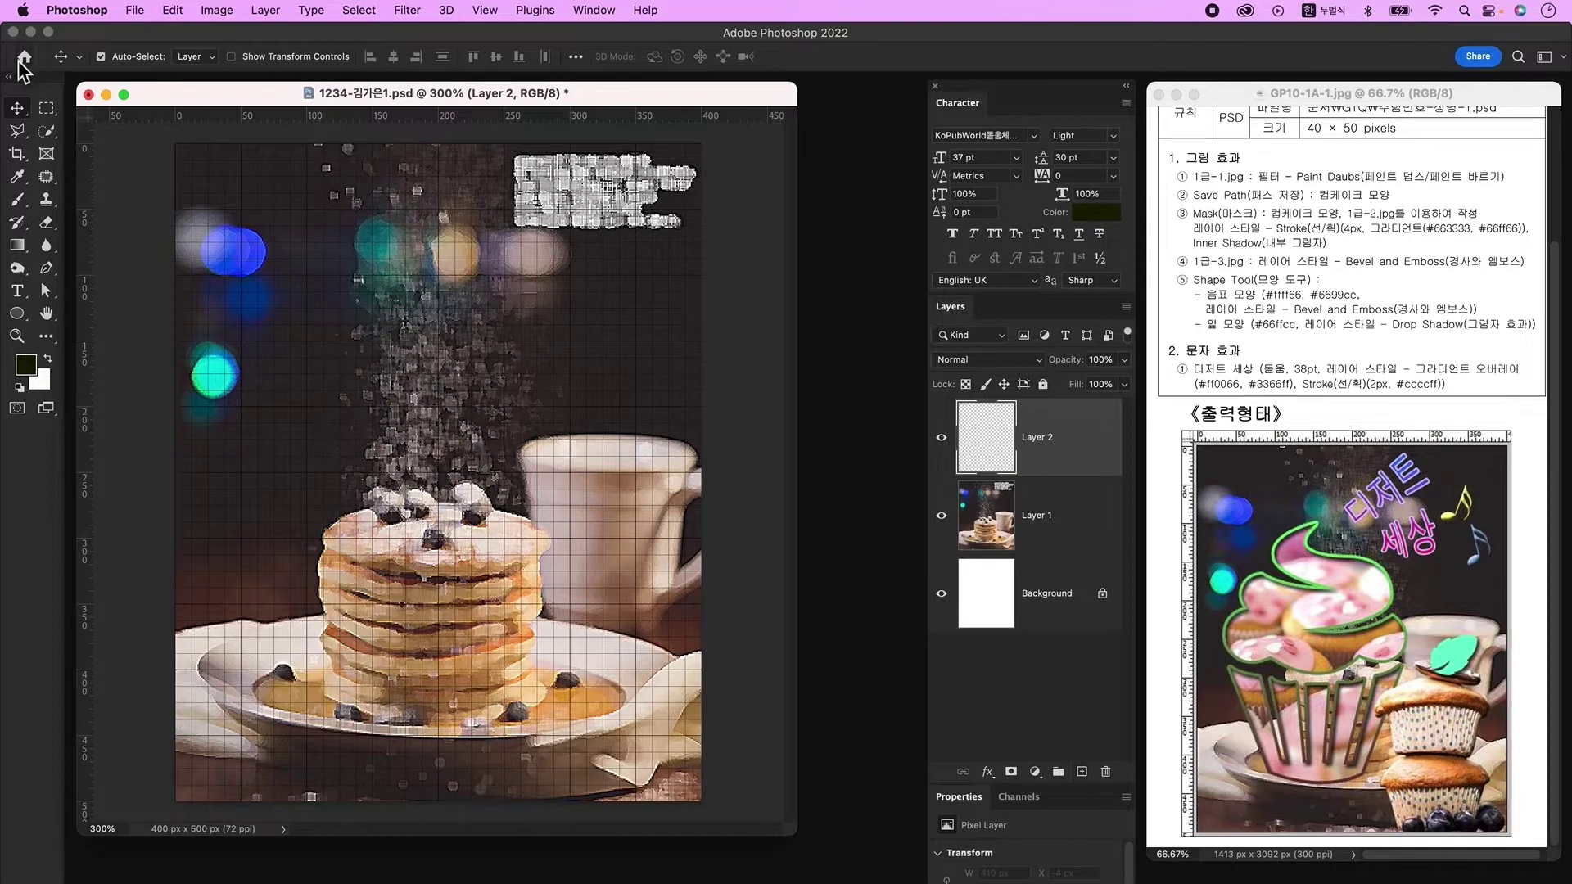
left_click_drag(16, 313, 81, 312)
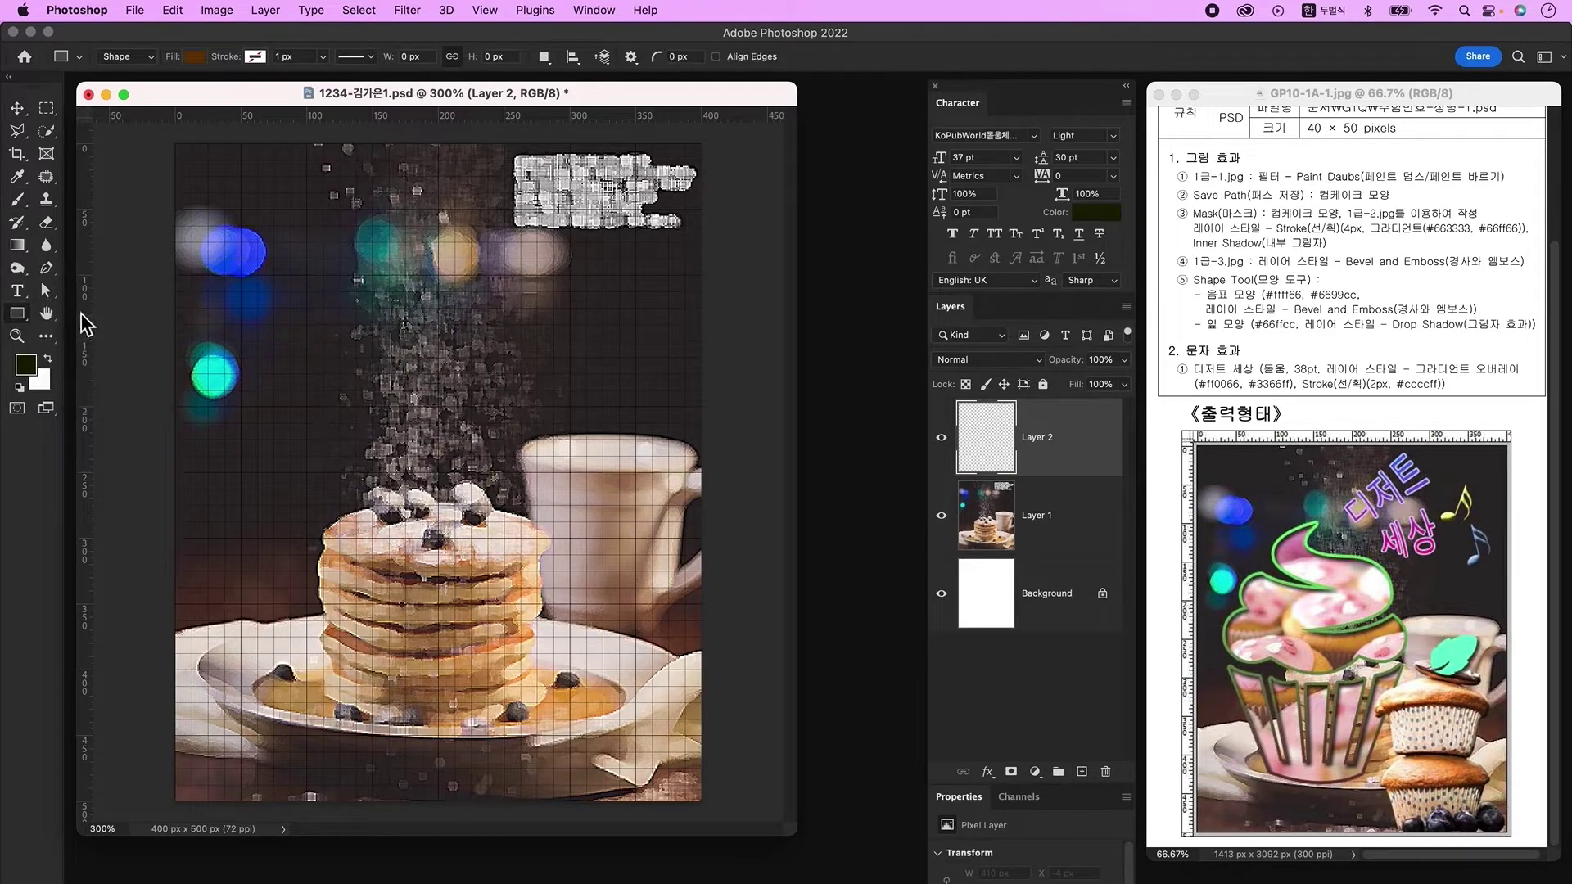
left_click(195, 57)
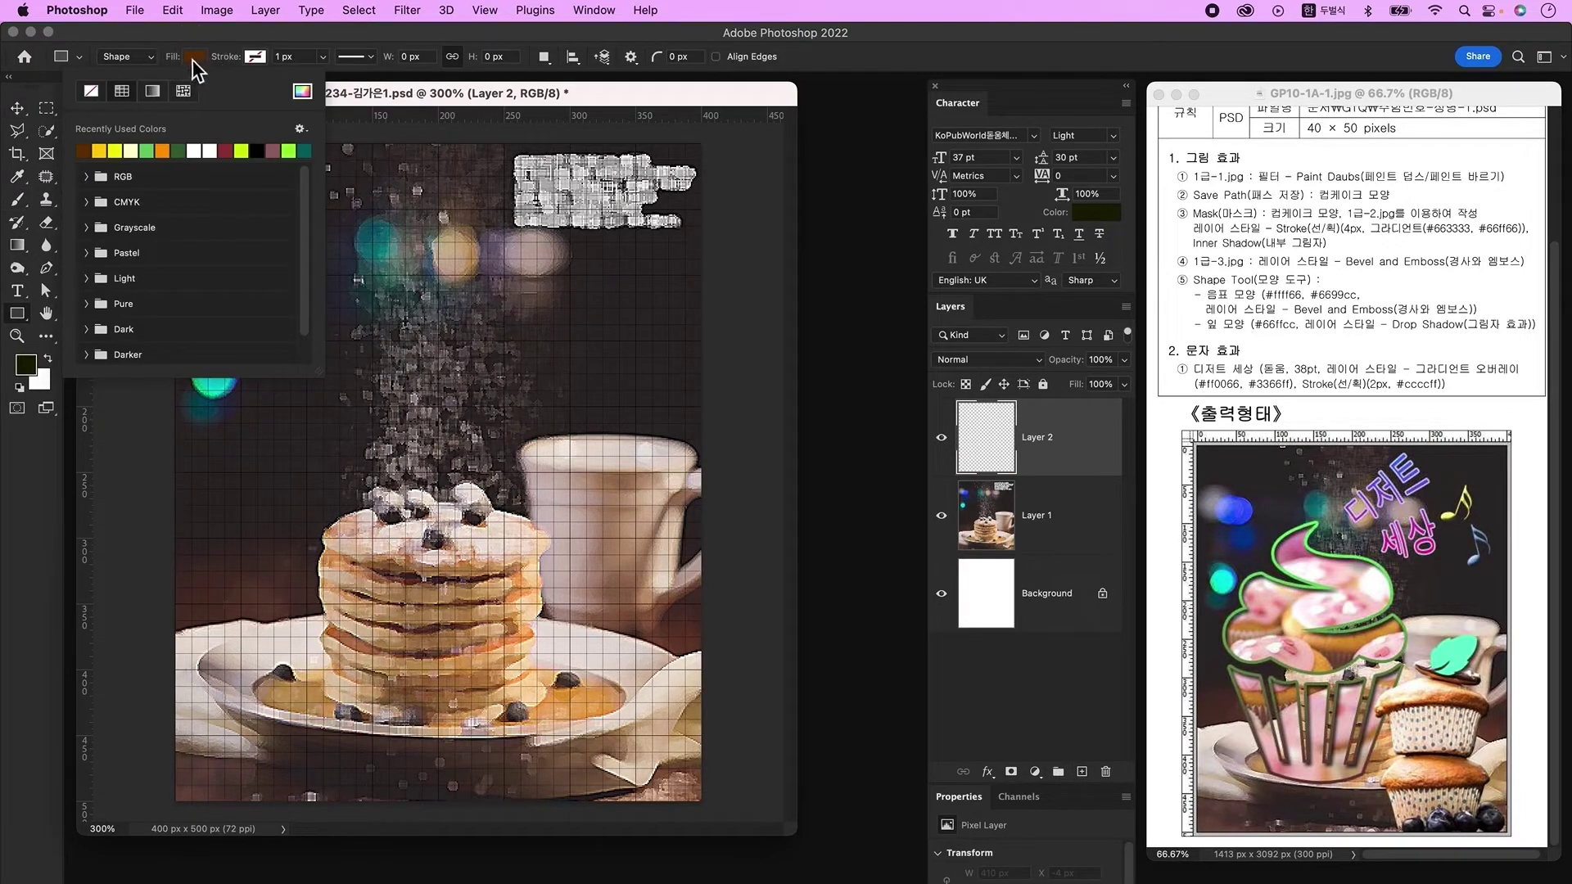
left_click(98, 150)
left_click(398, 91)
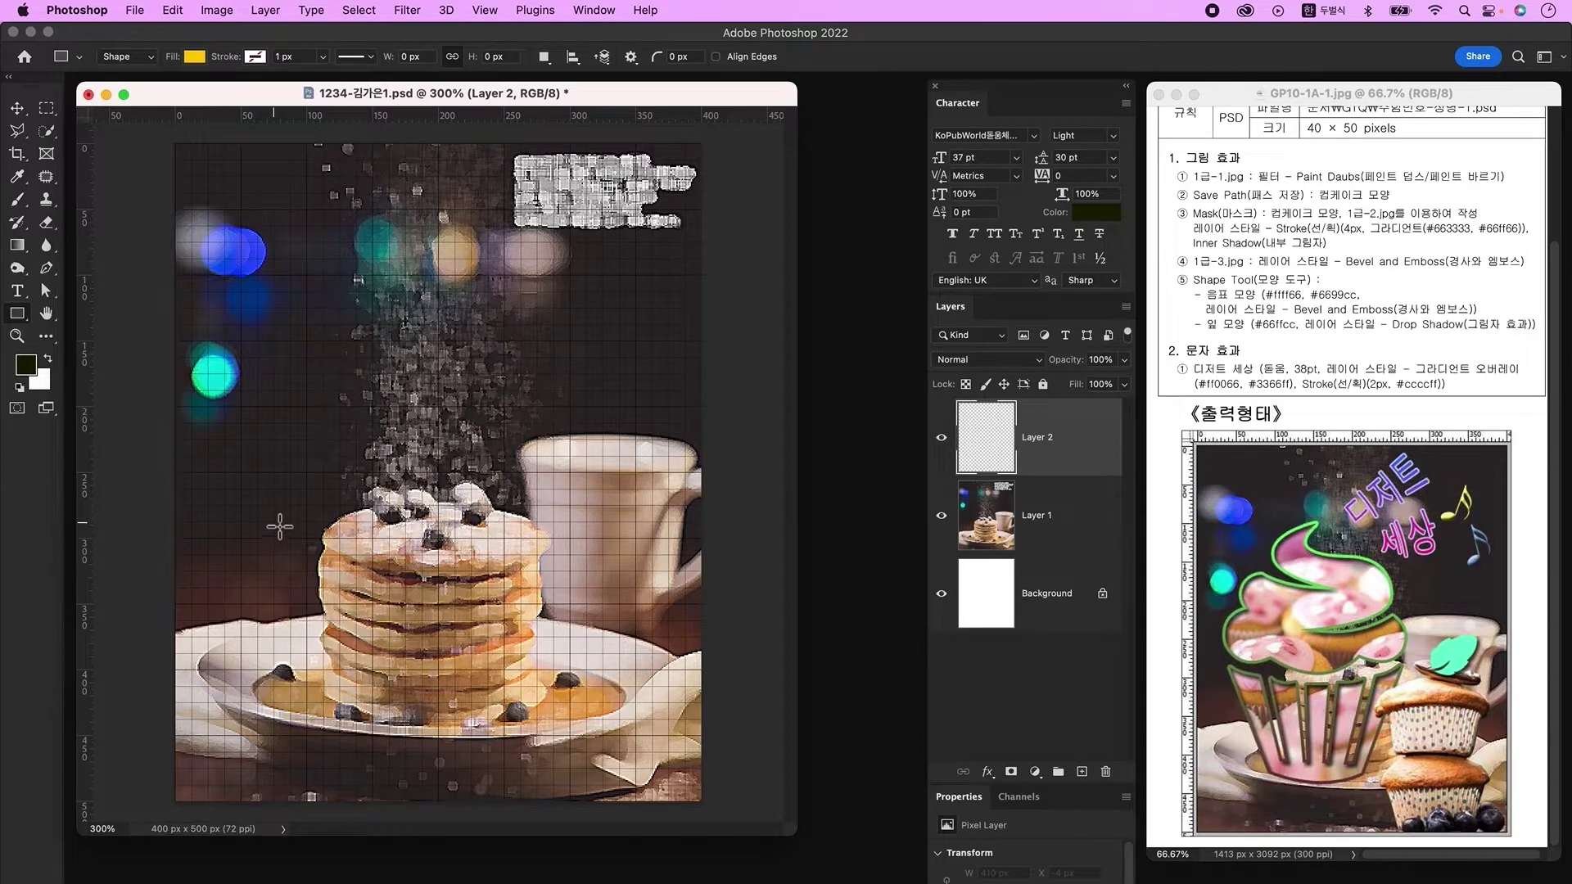
left_click_drag(282, 509, 501, 667)
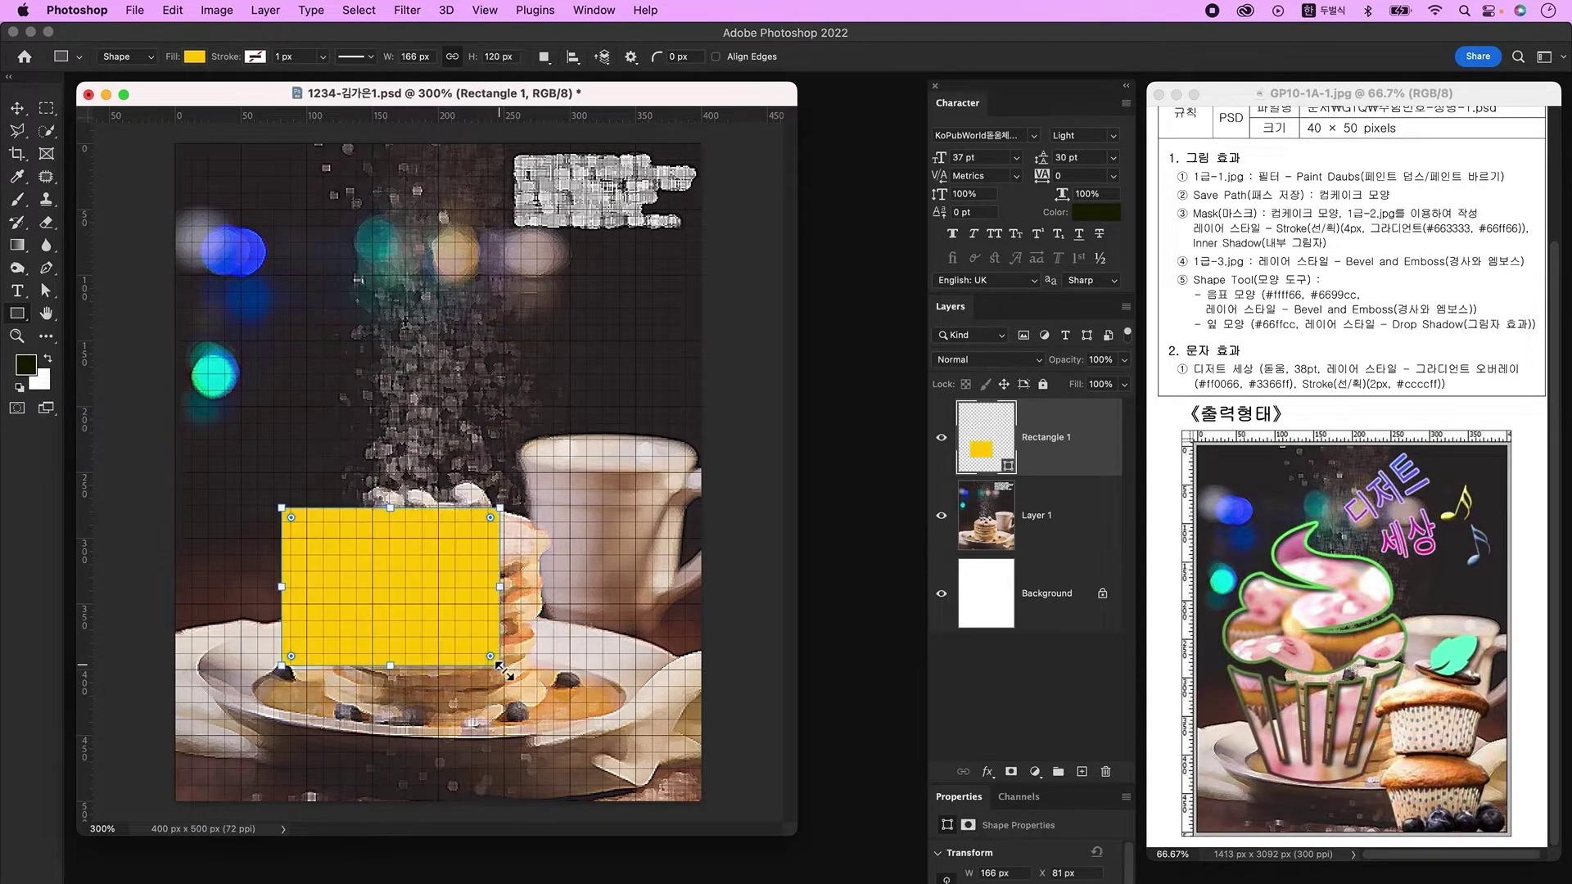
Step: Perspective-transform the rectangle, pulling its bottom corners inward into a trapezoid
key("super+t")
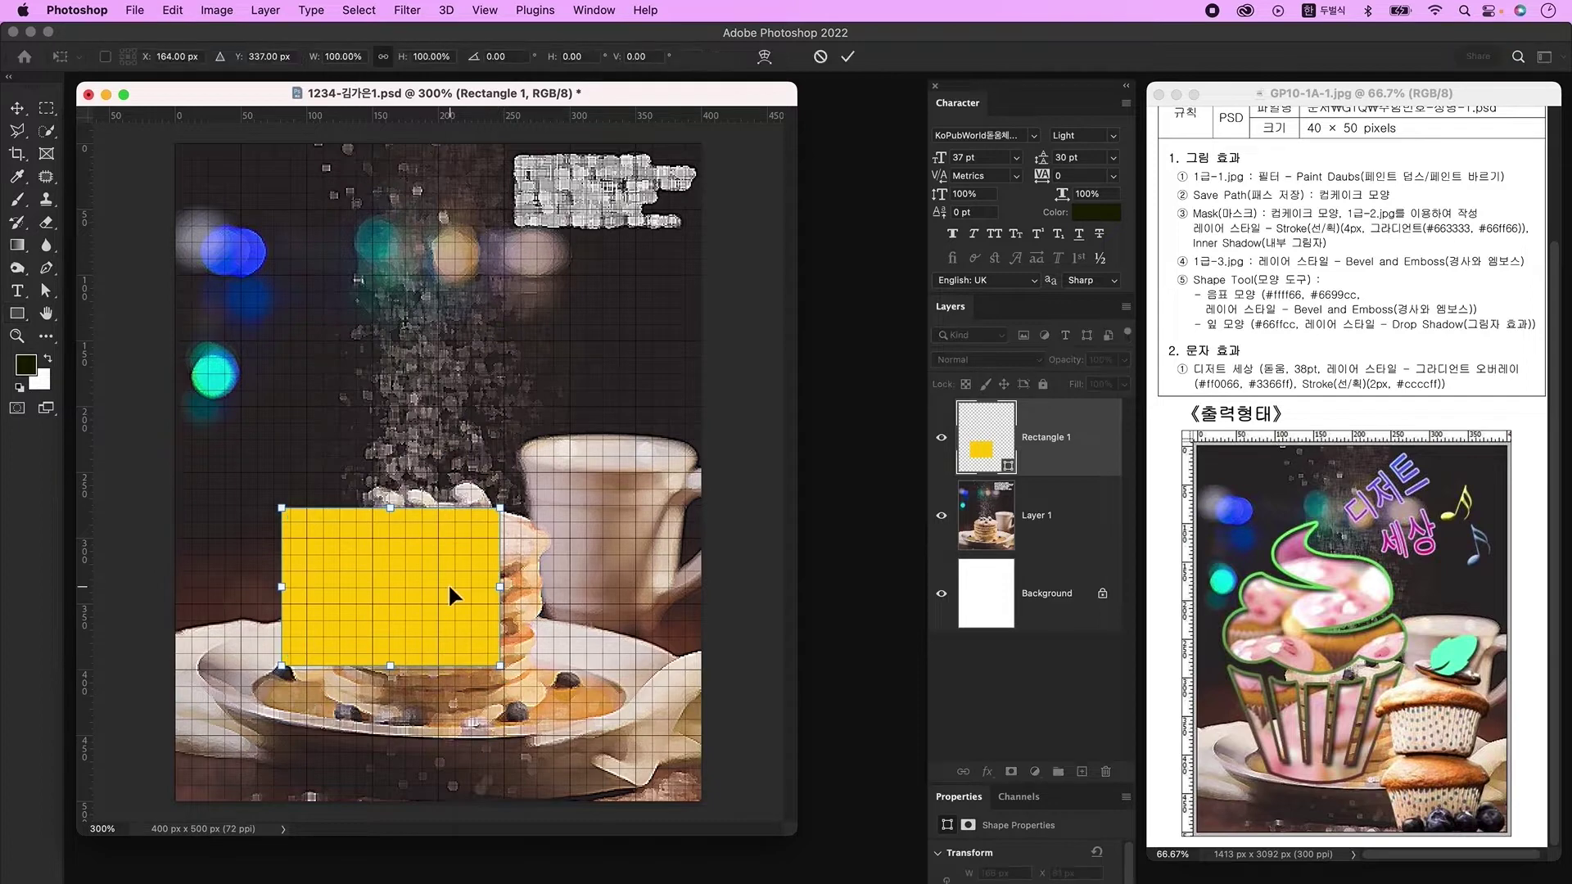
right_click(447, 584)
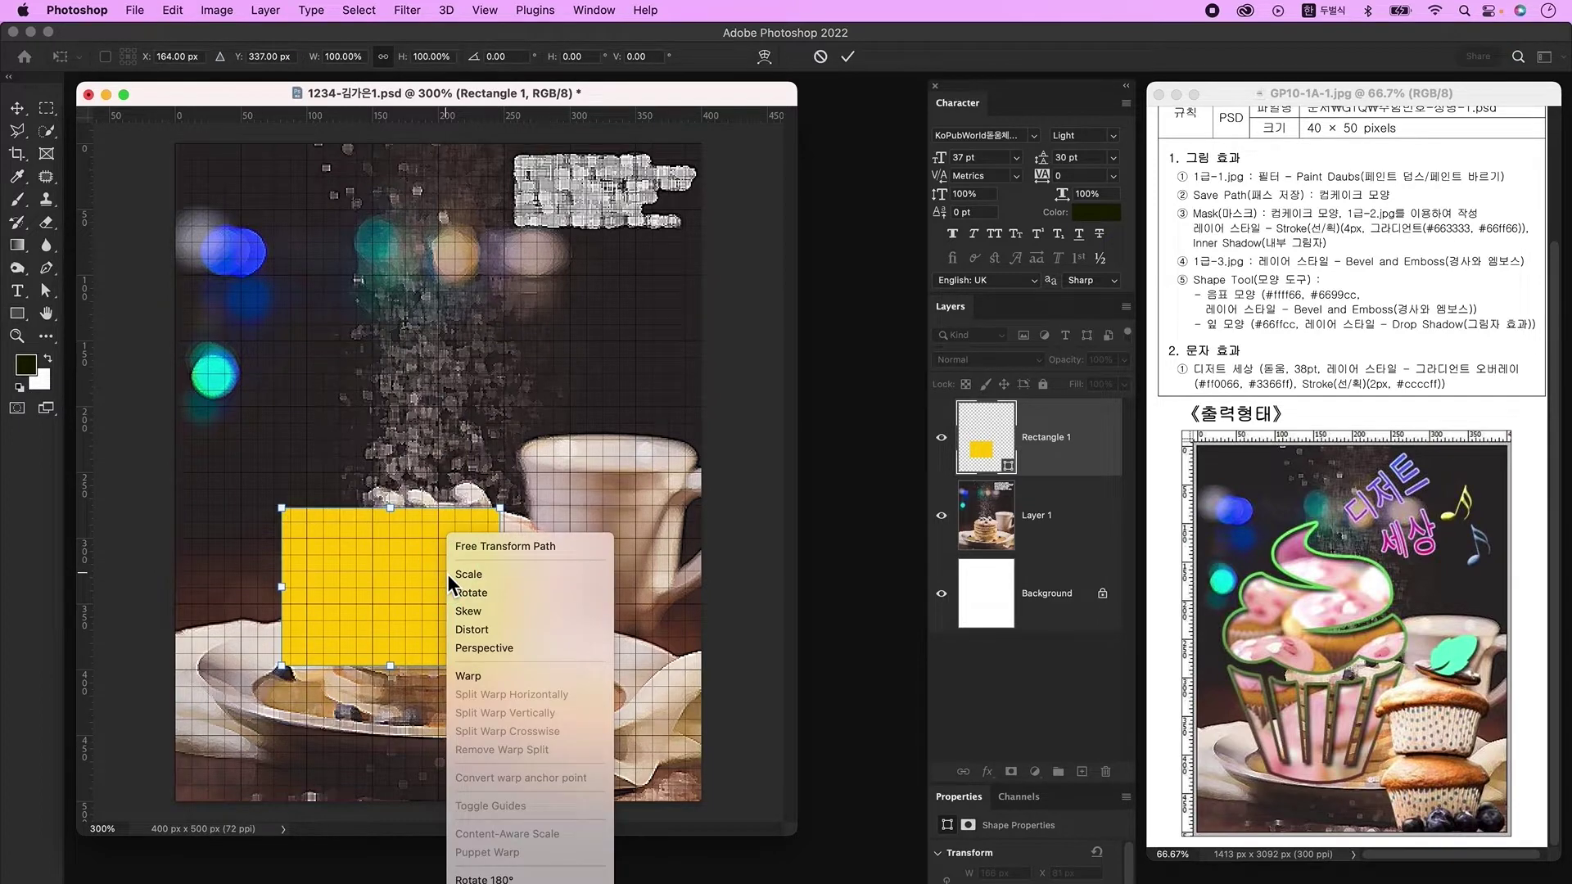
left_click(499, 646)
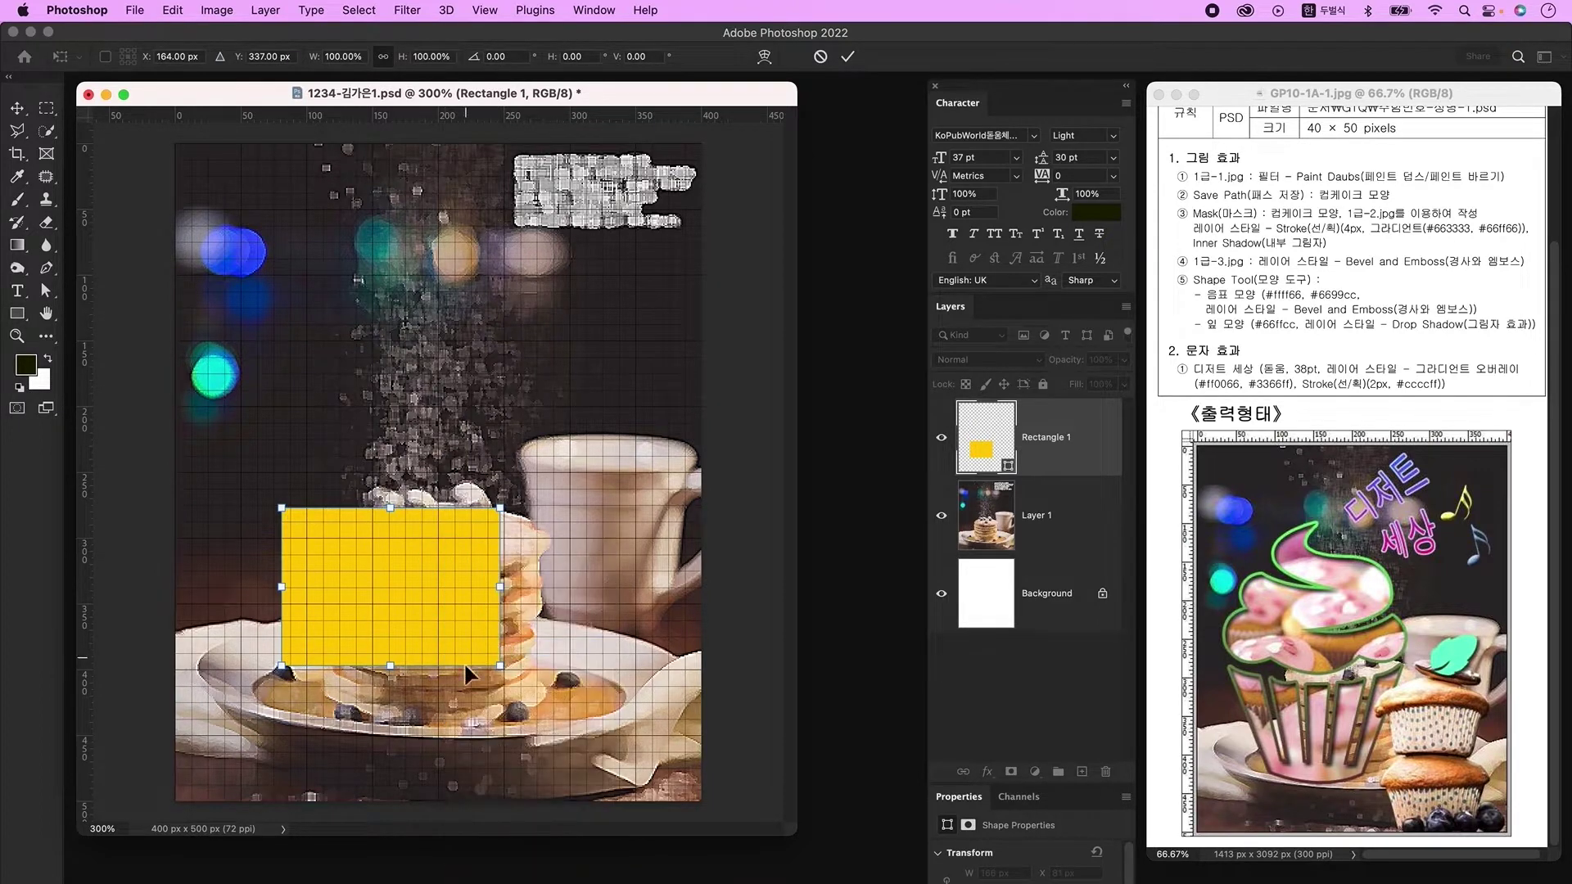
left_click_drag(503, 667, 451, 668)
key("Return")
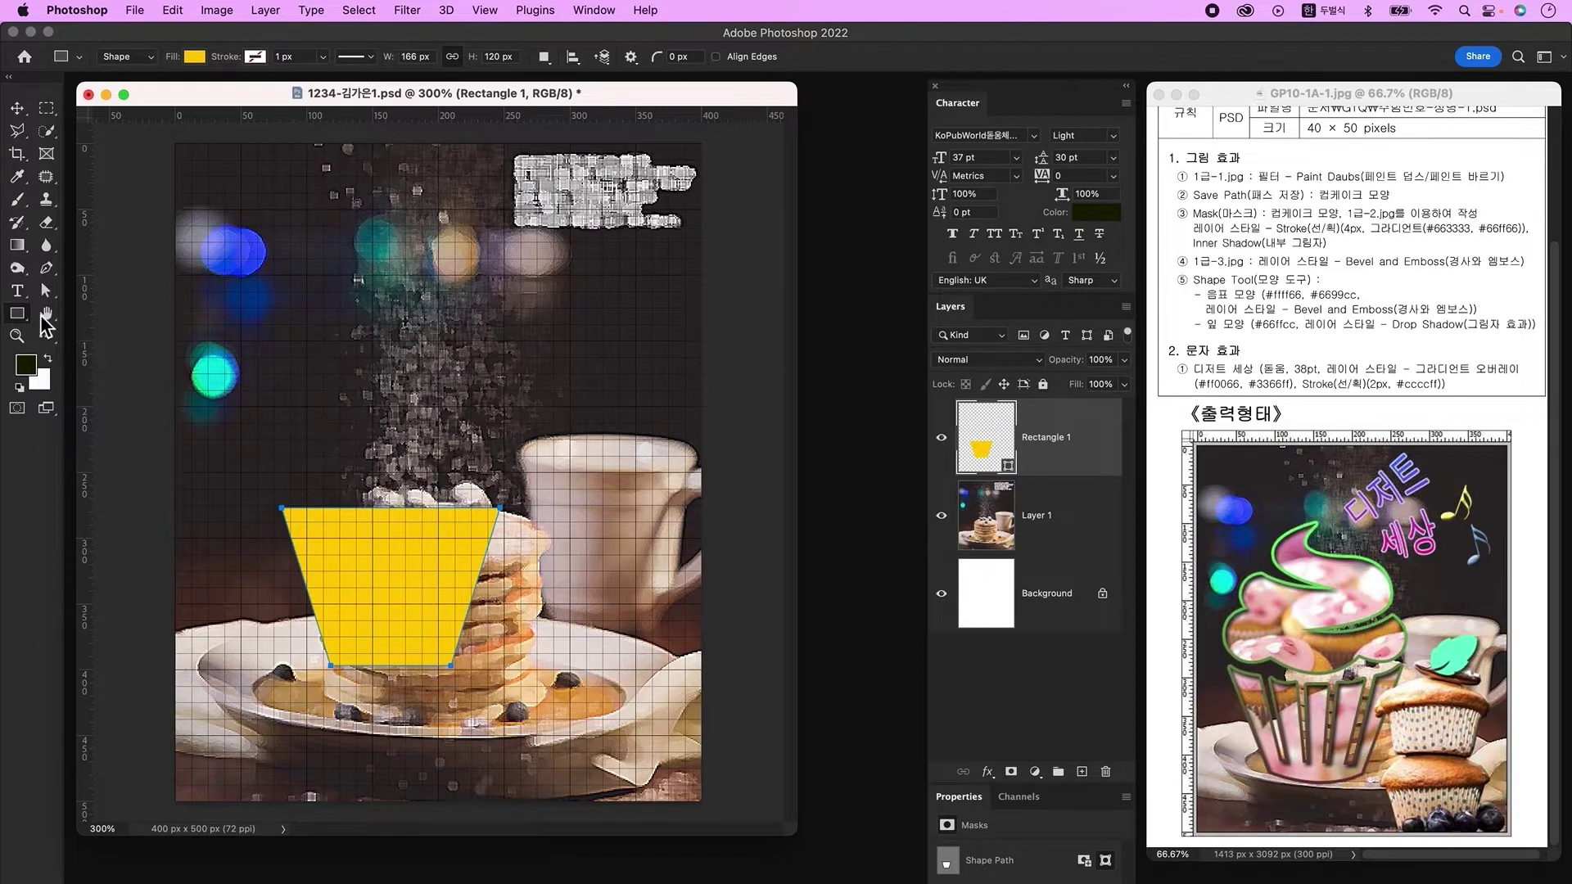
Step: Draw a flat ellipse across the top of the gold cup shape
left_click(23, 315)
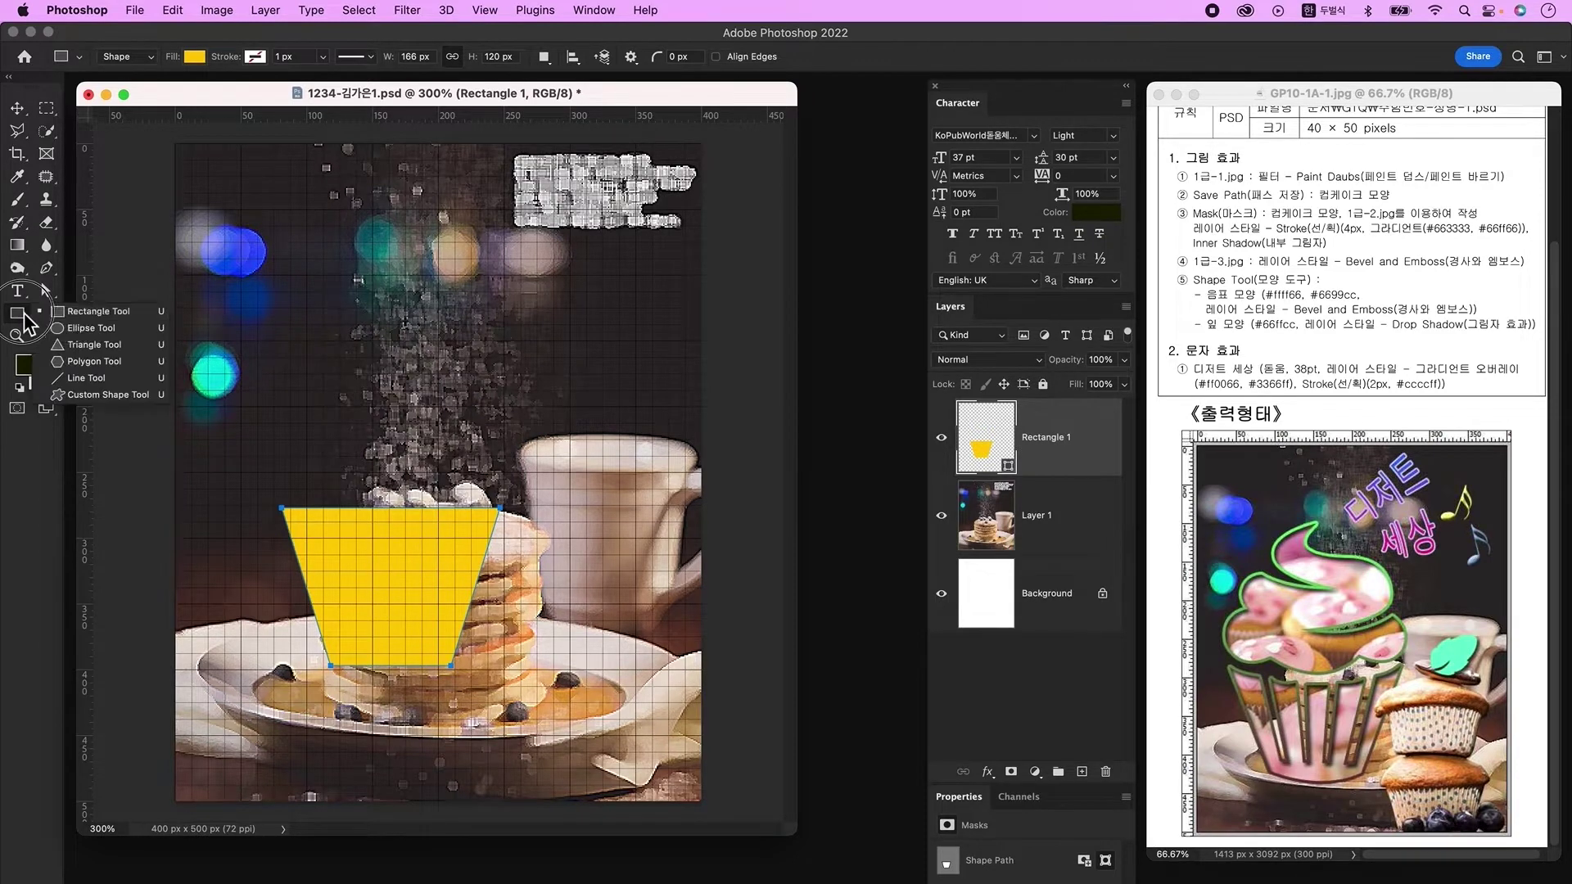
left_click(103, 334)
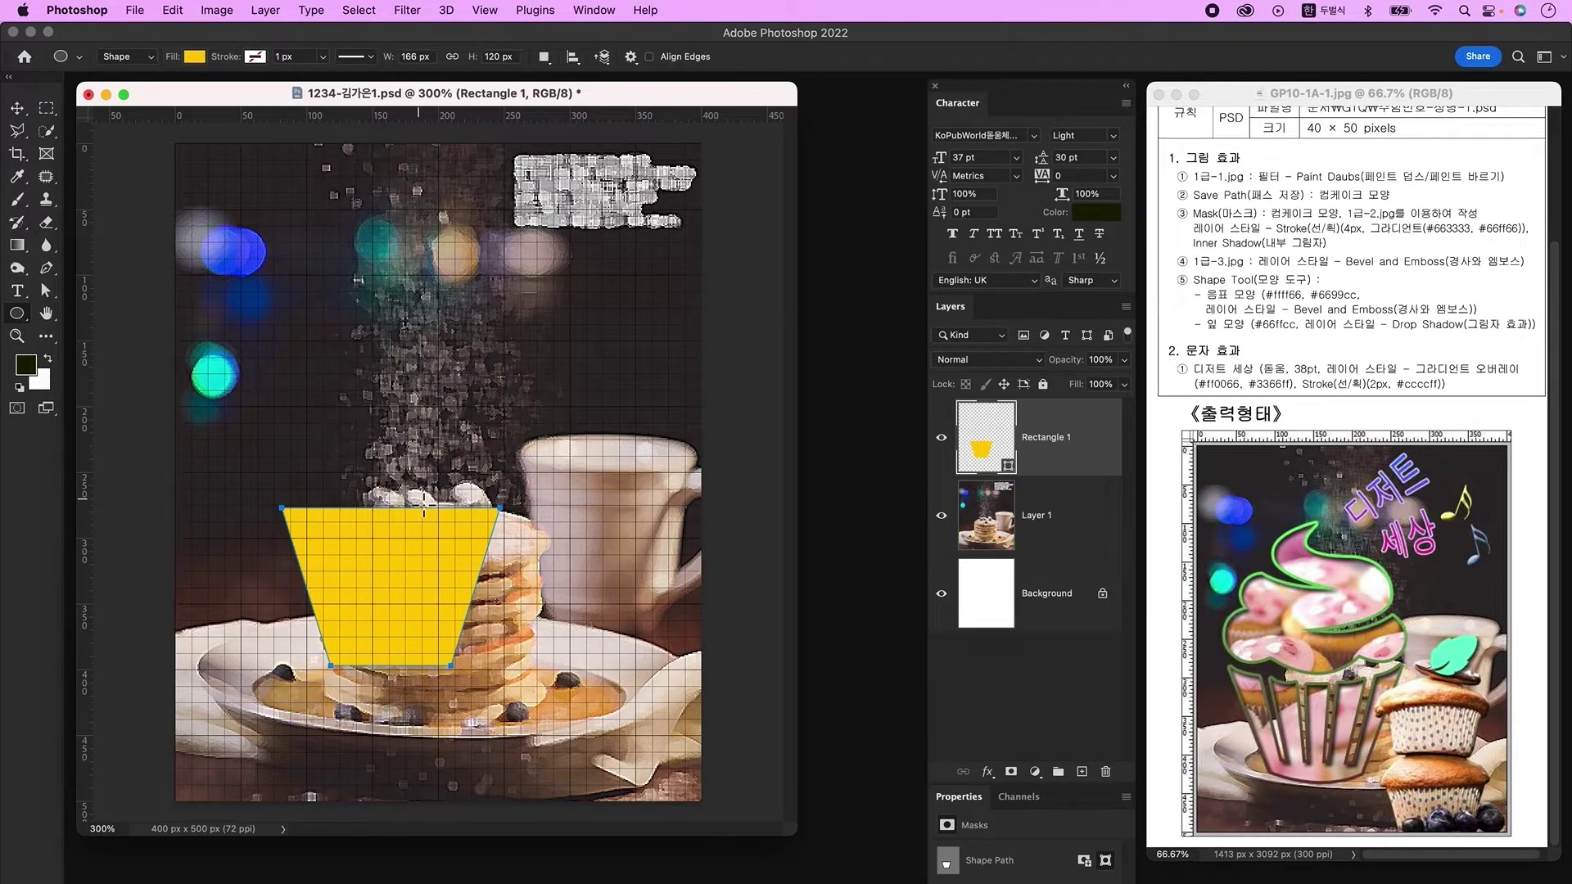
key("shift")
left_click_drag(385, 489, 536, 534)
Step: Center the ellipse and trapezoid horizontally, merge their shape components, and add a new layer
left_click(45, 290)
left_click(81, 296)
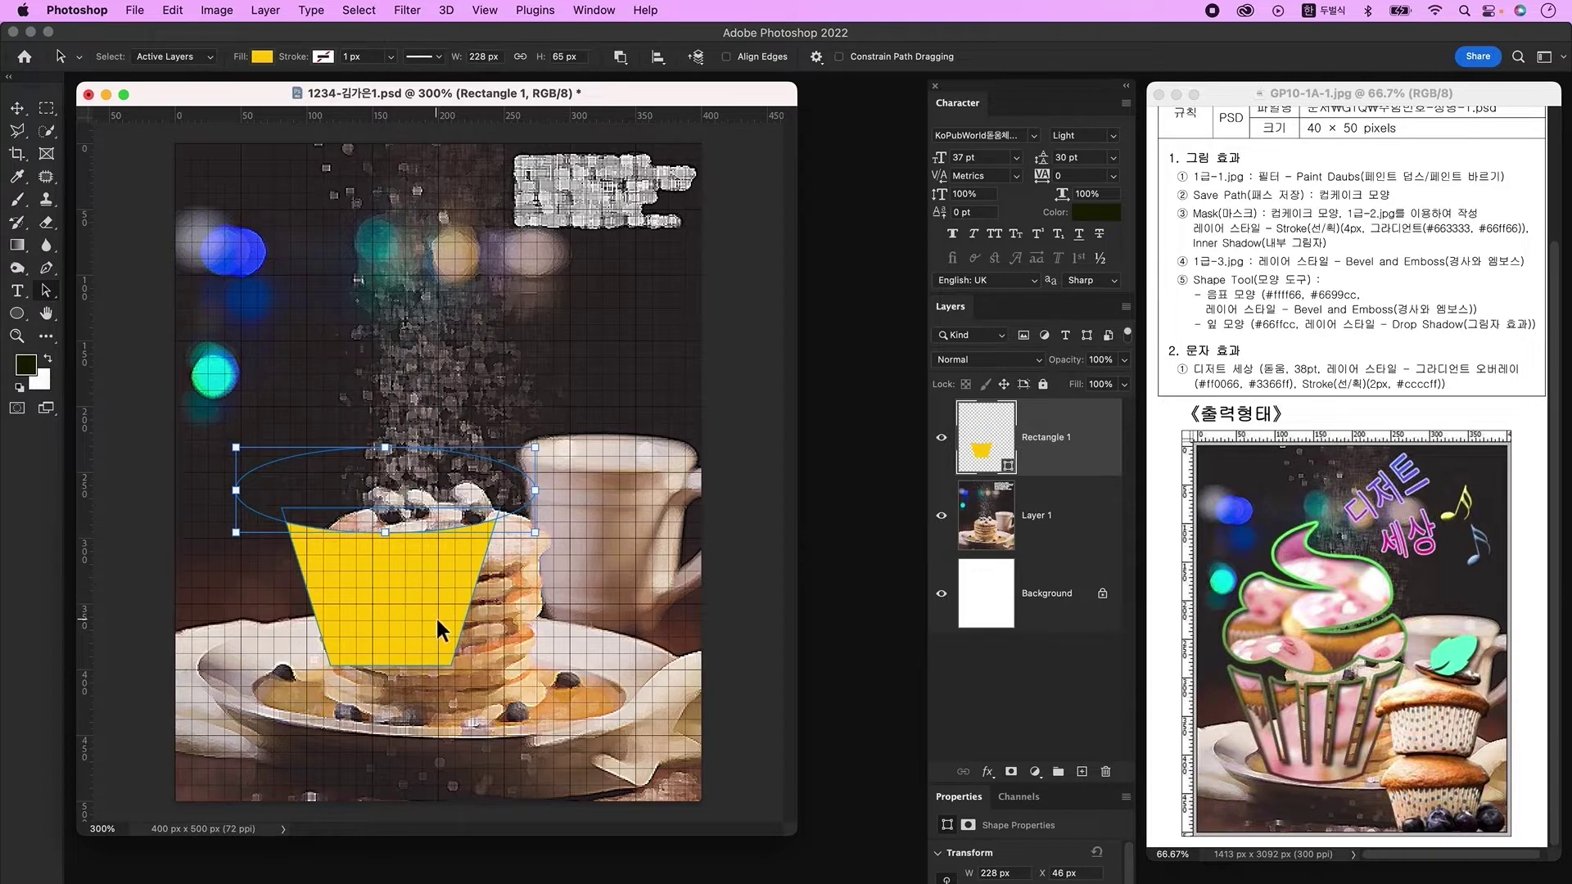
left_click(420, 589)
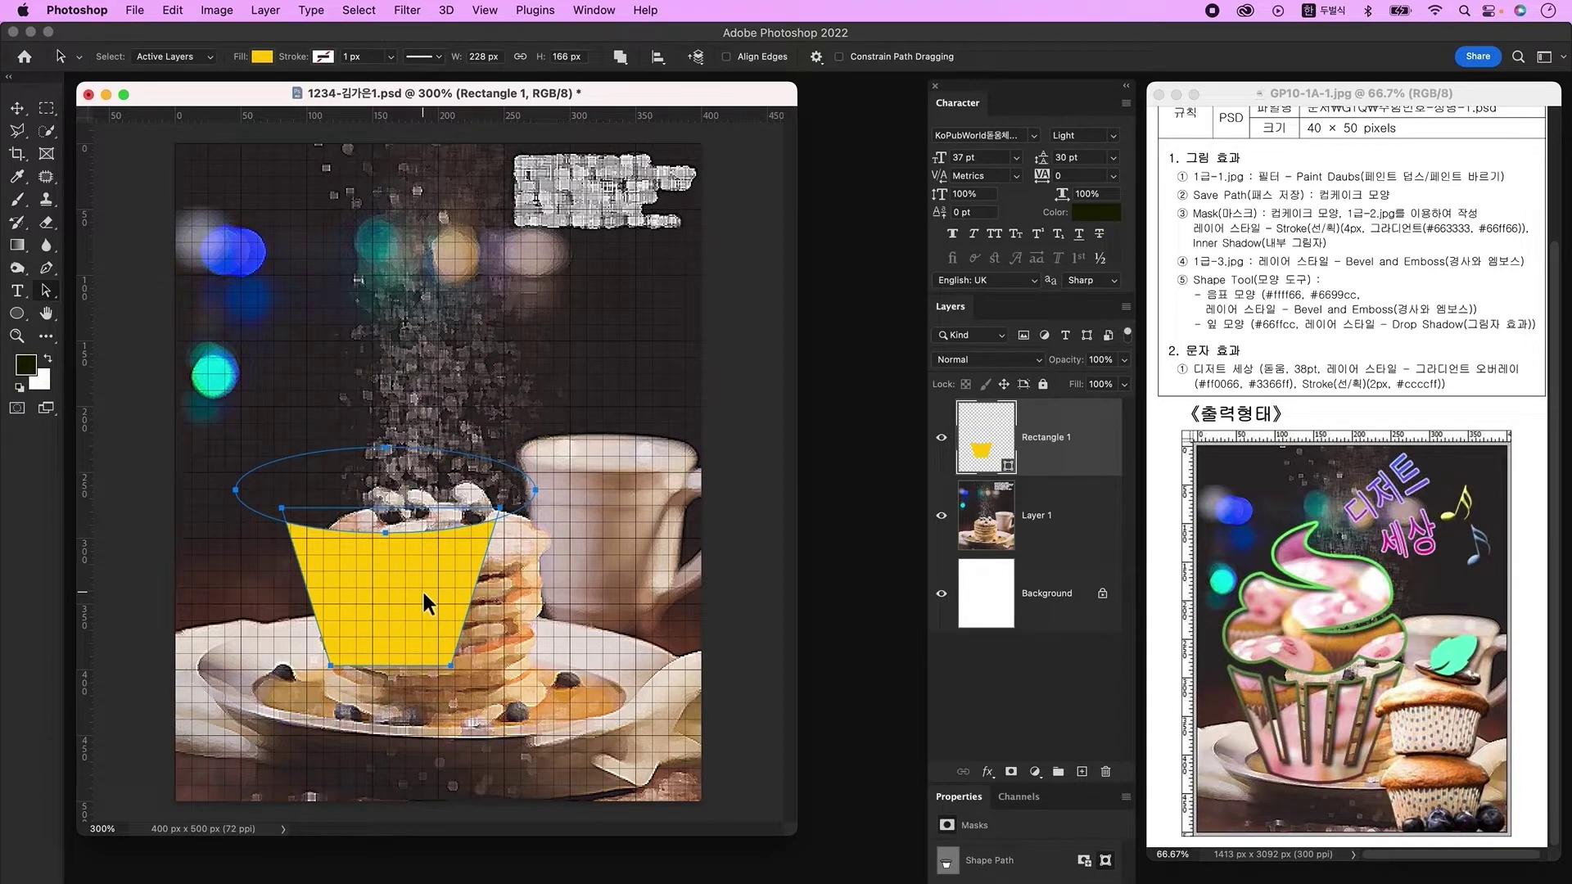
left_click(658, 57)
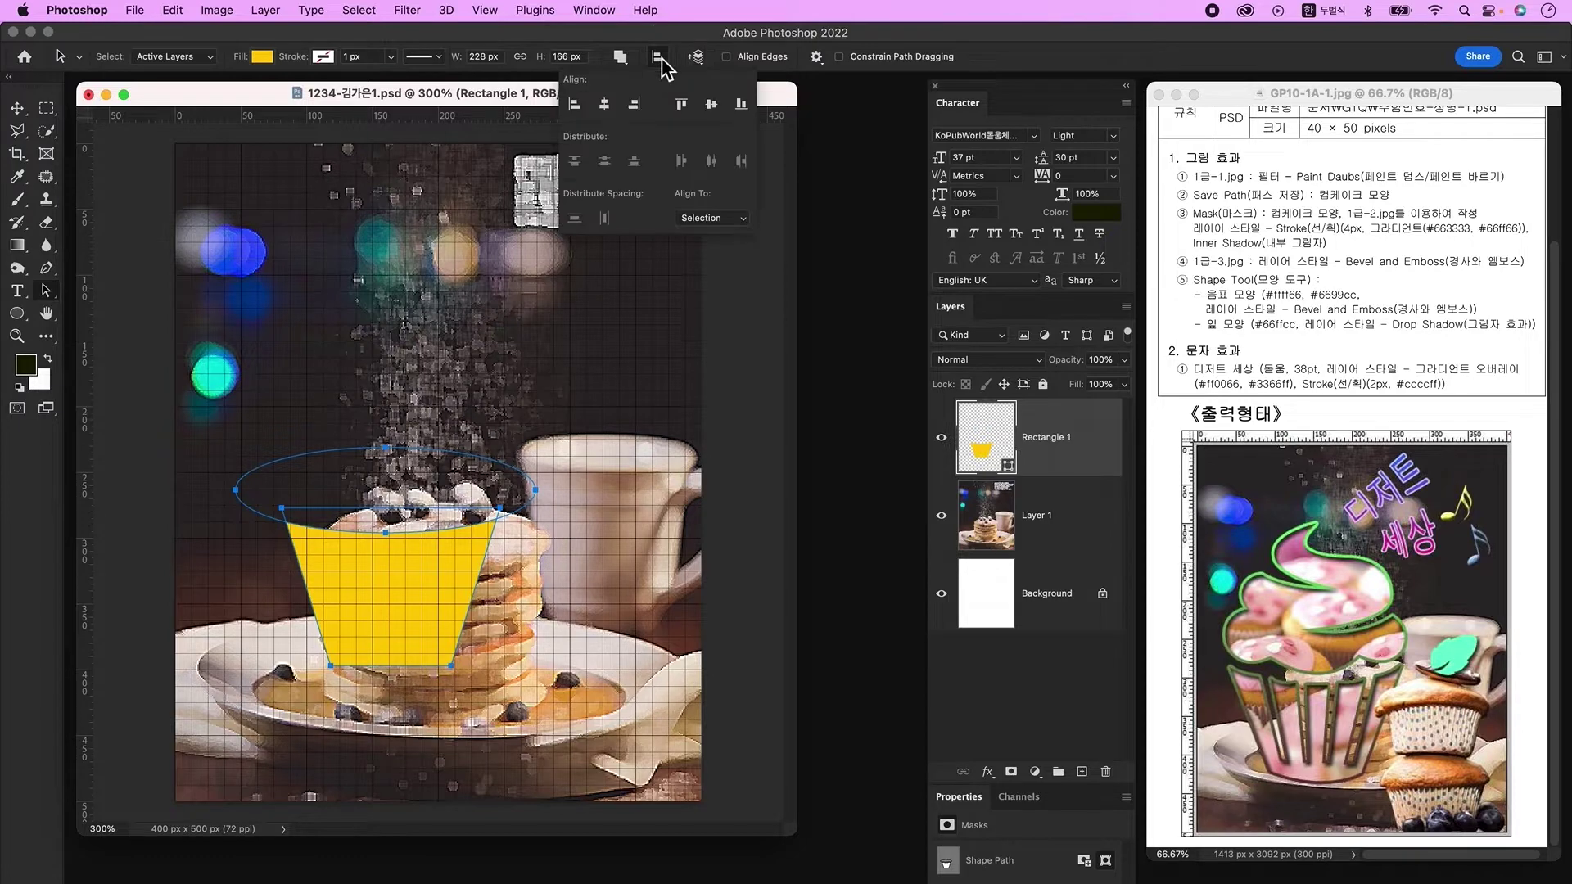
left_click(606, 111)
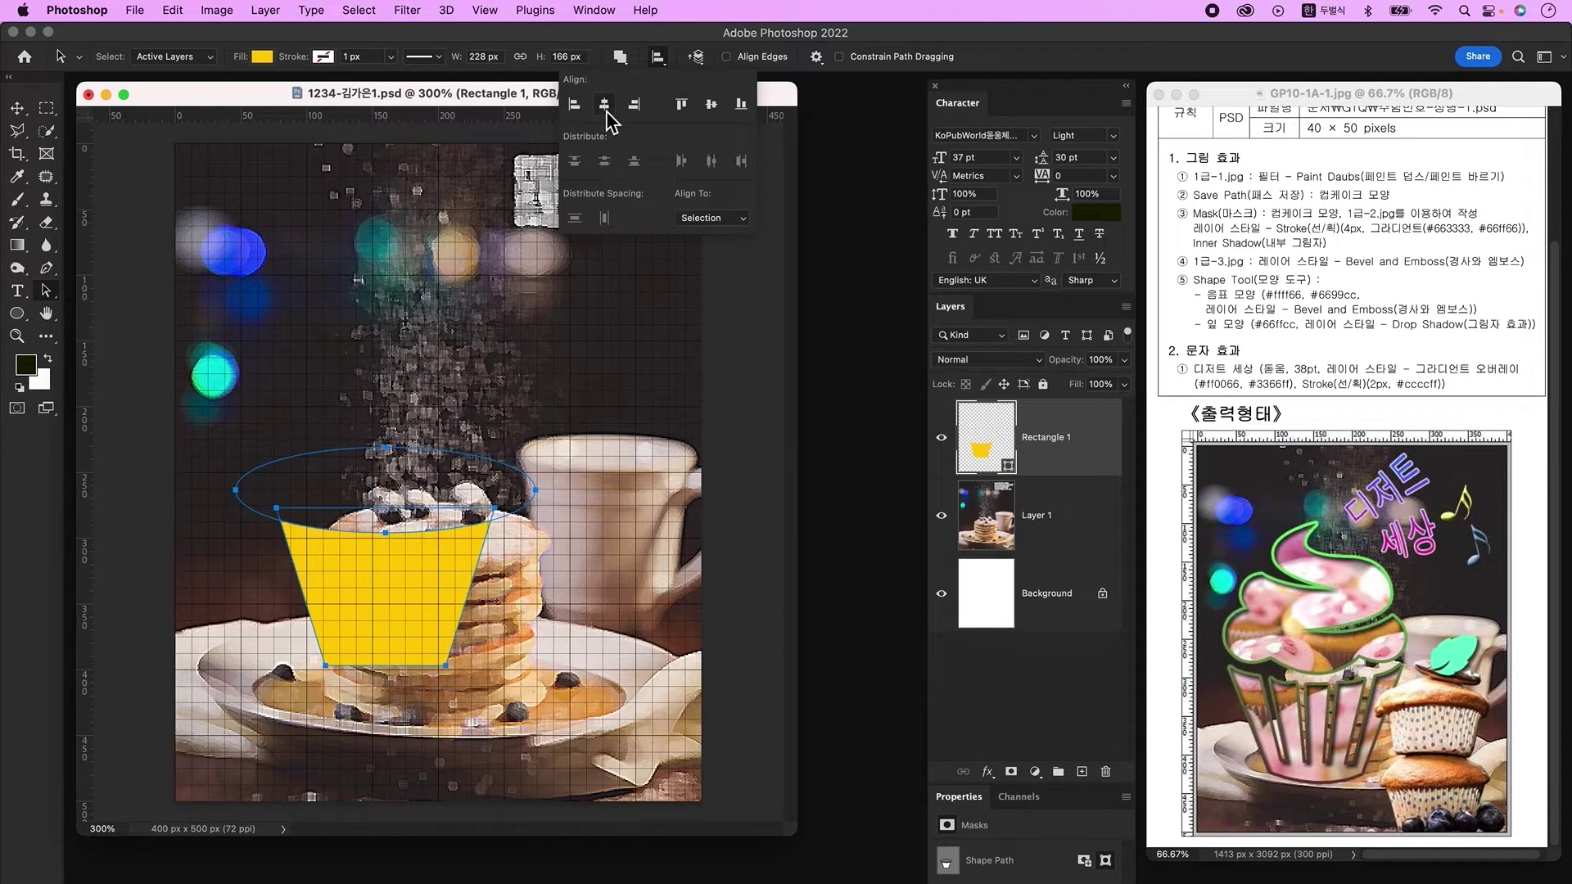
left_click(621, 57)
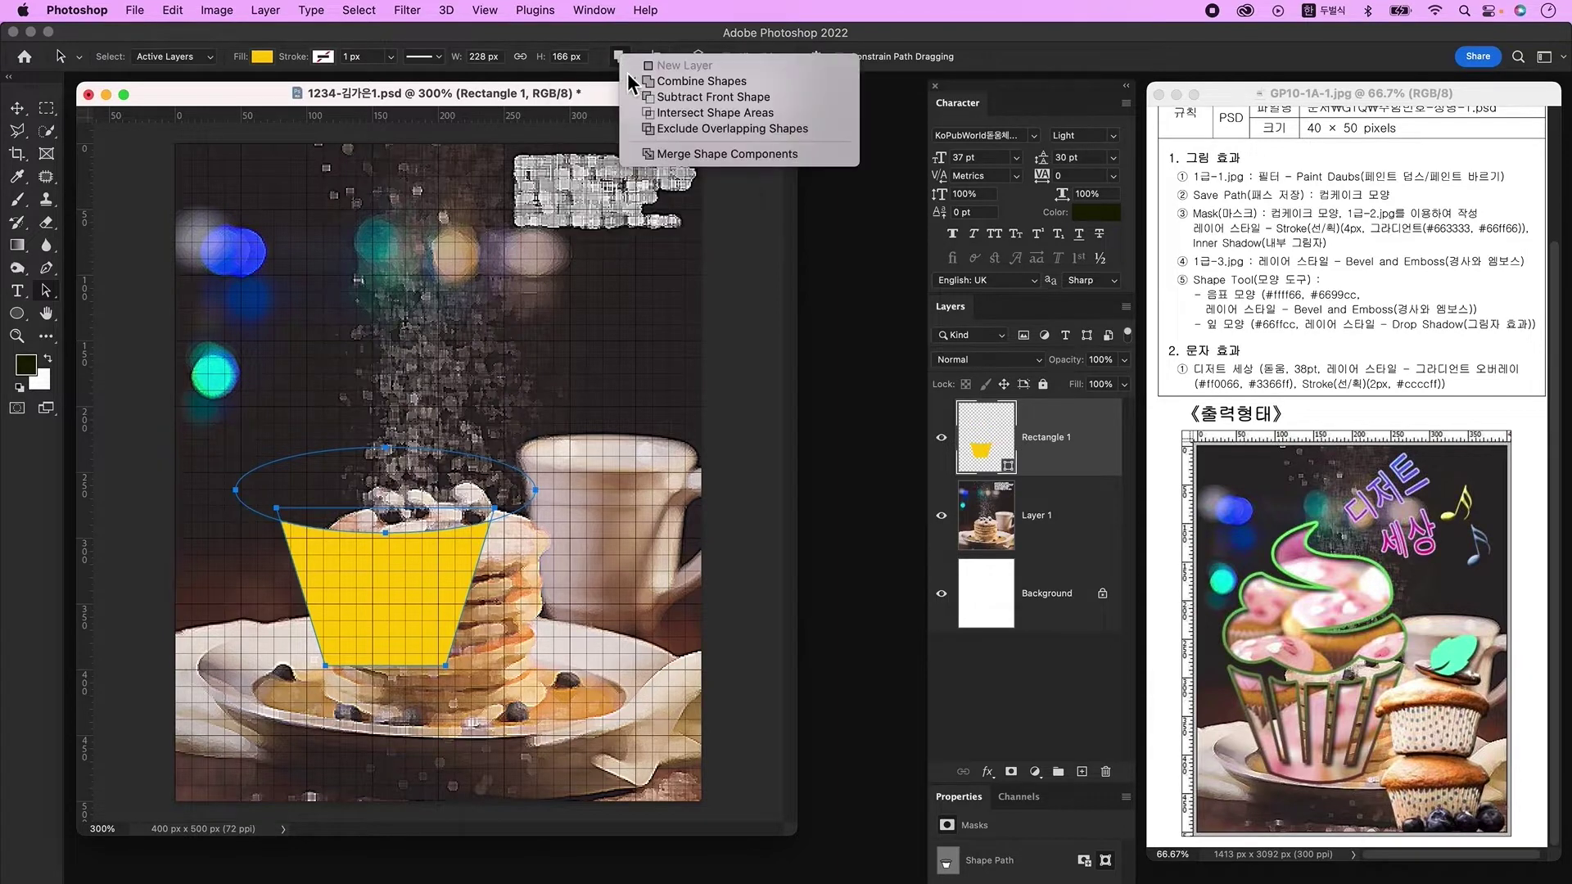
left_click(670, 154)
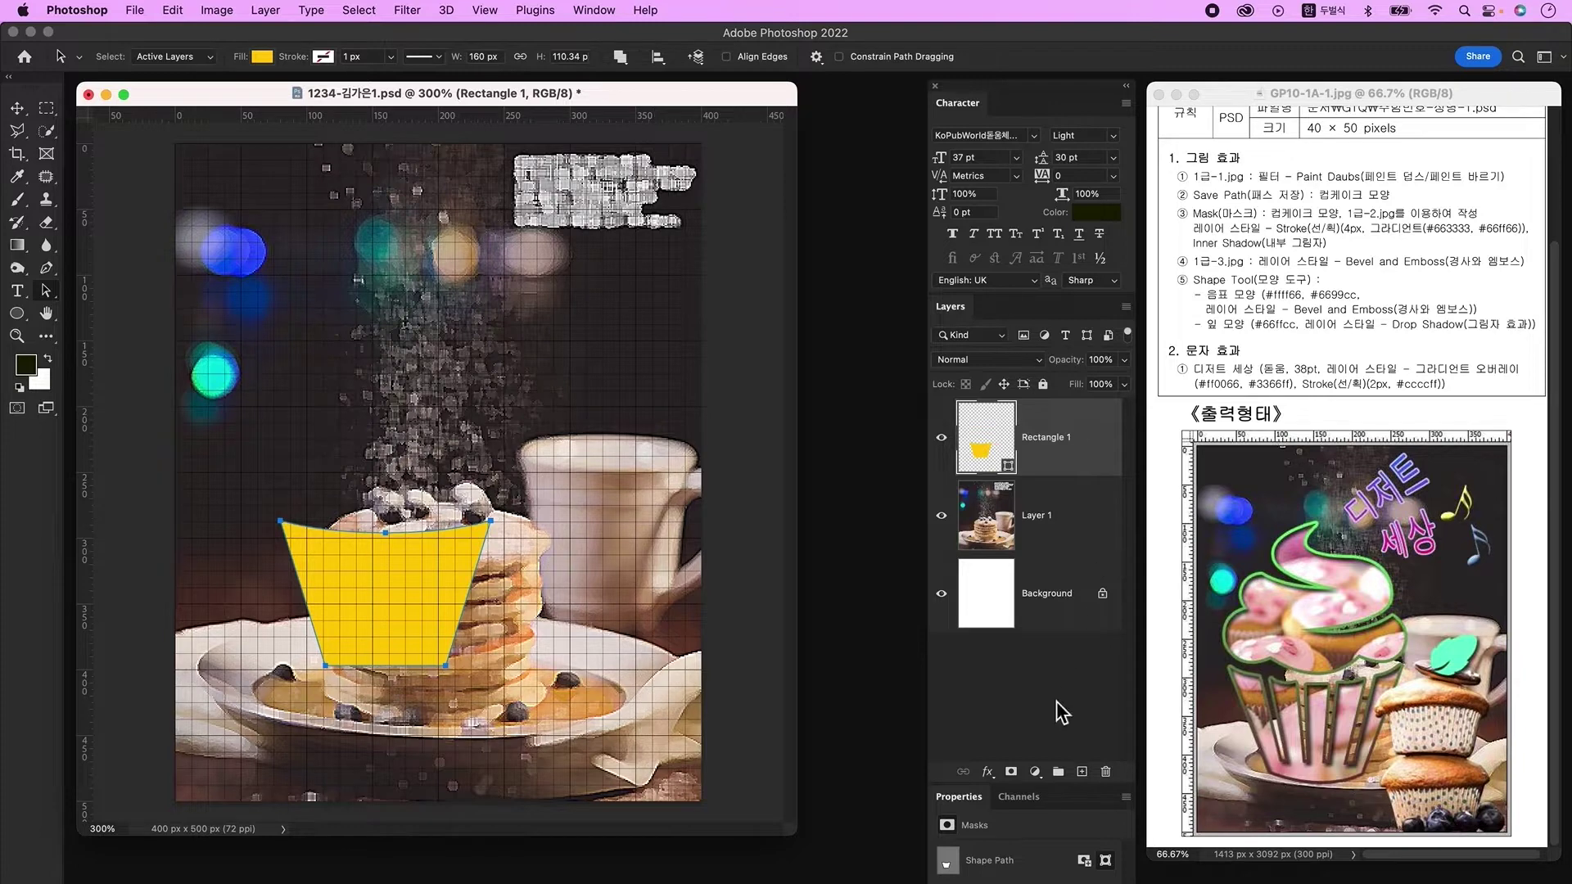
left_click(1082, 772)
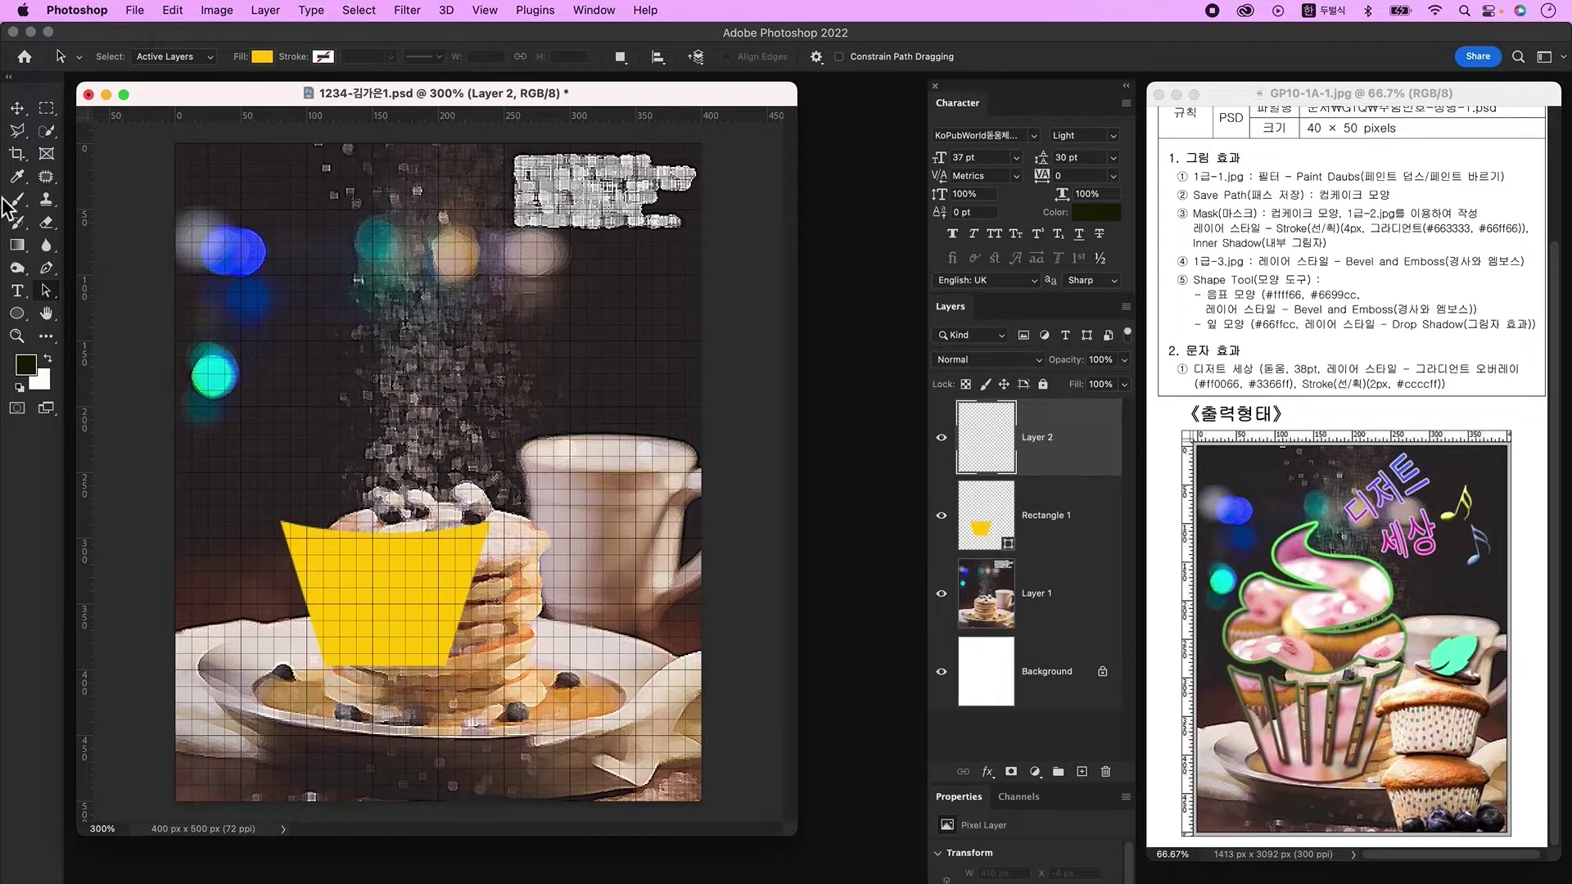
Step: Draw an ellipse at the trapezoid's bottom edge and resize it to fit the cup
left_click(17, 313)
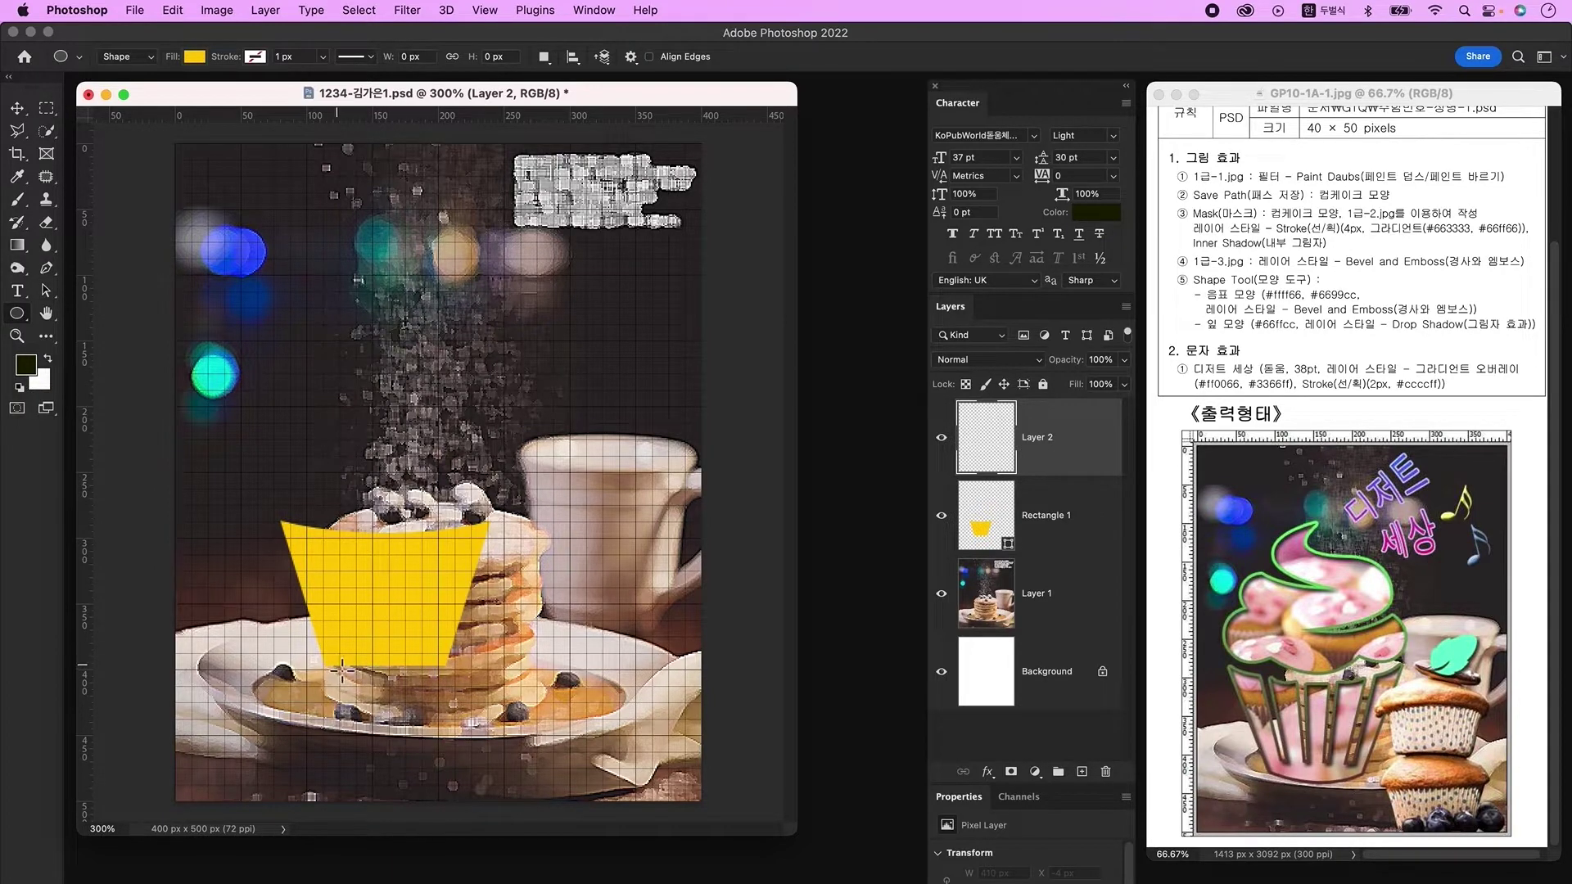
left_click_drag(329, 665, 452, 682)
key("v")
key("super+plus")
key("super+plus")
key("super+plus")
key("super+plus")
left_click(660, 665, "super")
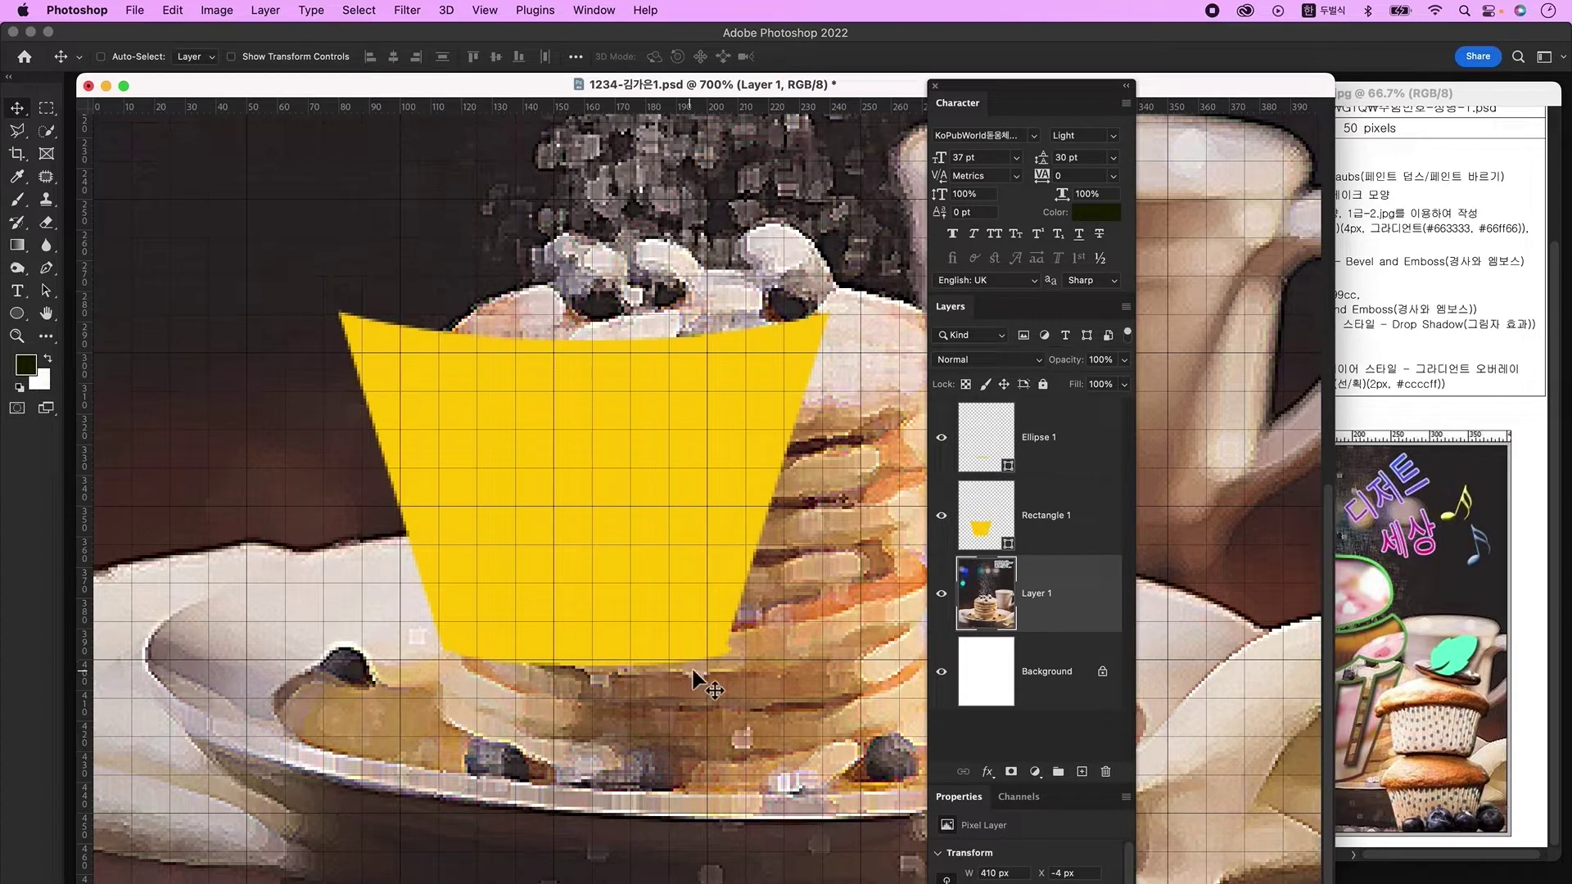
left_click(622, 655, "super")
key("super+t")
left_click_drag(610, 646, 599, 642)
key("Return")
left_click(655, 725, "super")
key("super+minus")
key("super+minus")
left_click(1053, 446)
key("super+minus")
key("super+minus")
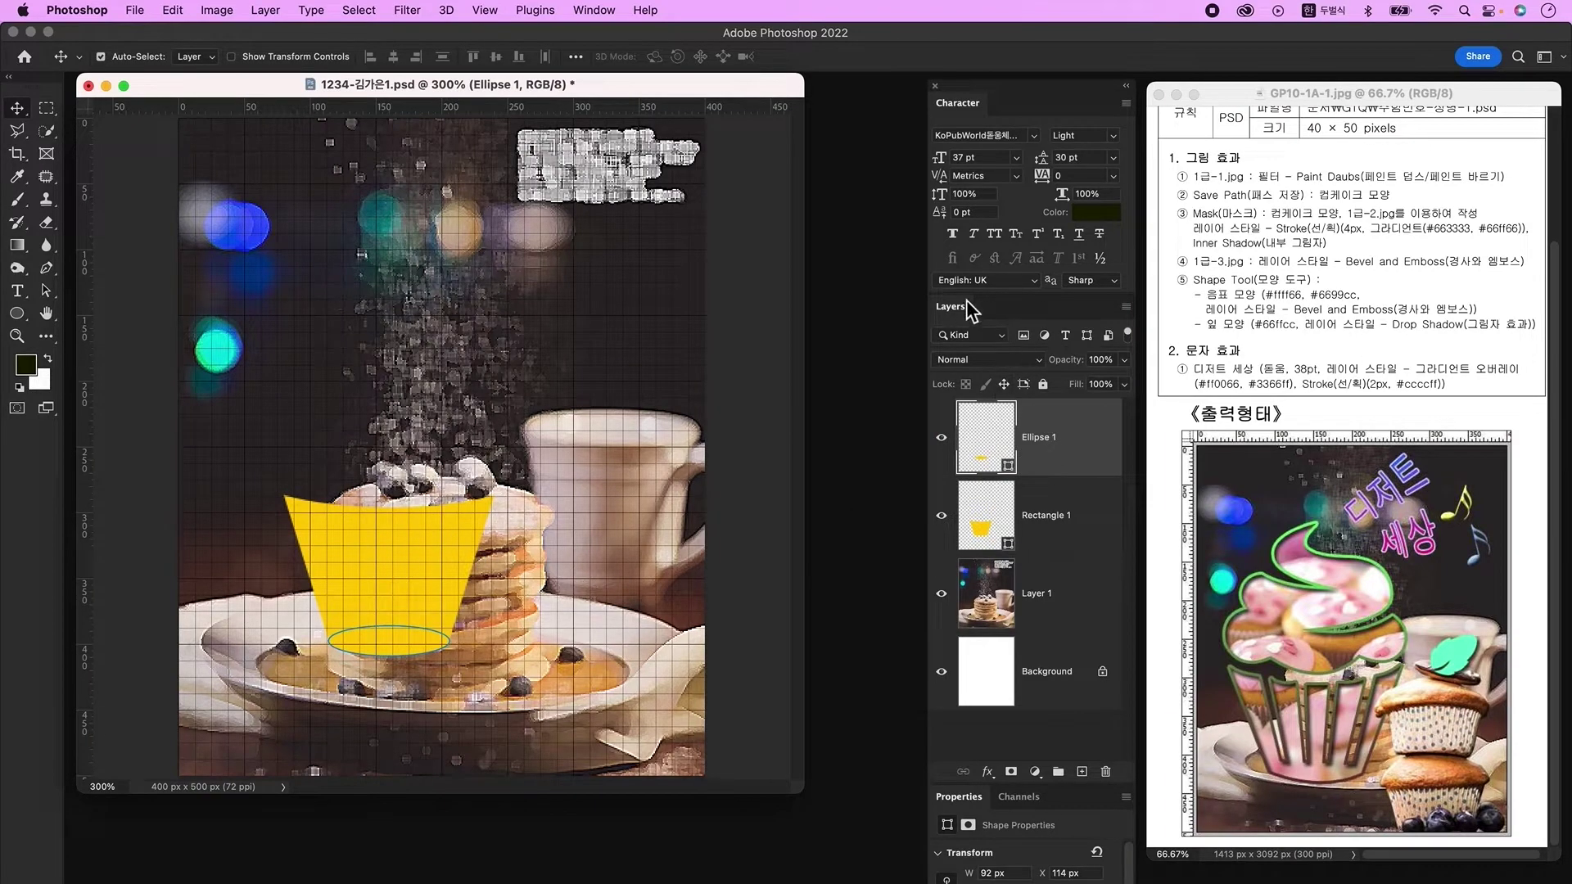
Step: Merge the ellipse and trapezoid layers, merge shape components, and add an empty layer
left_click(1056, 515, "shift")
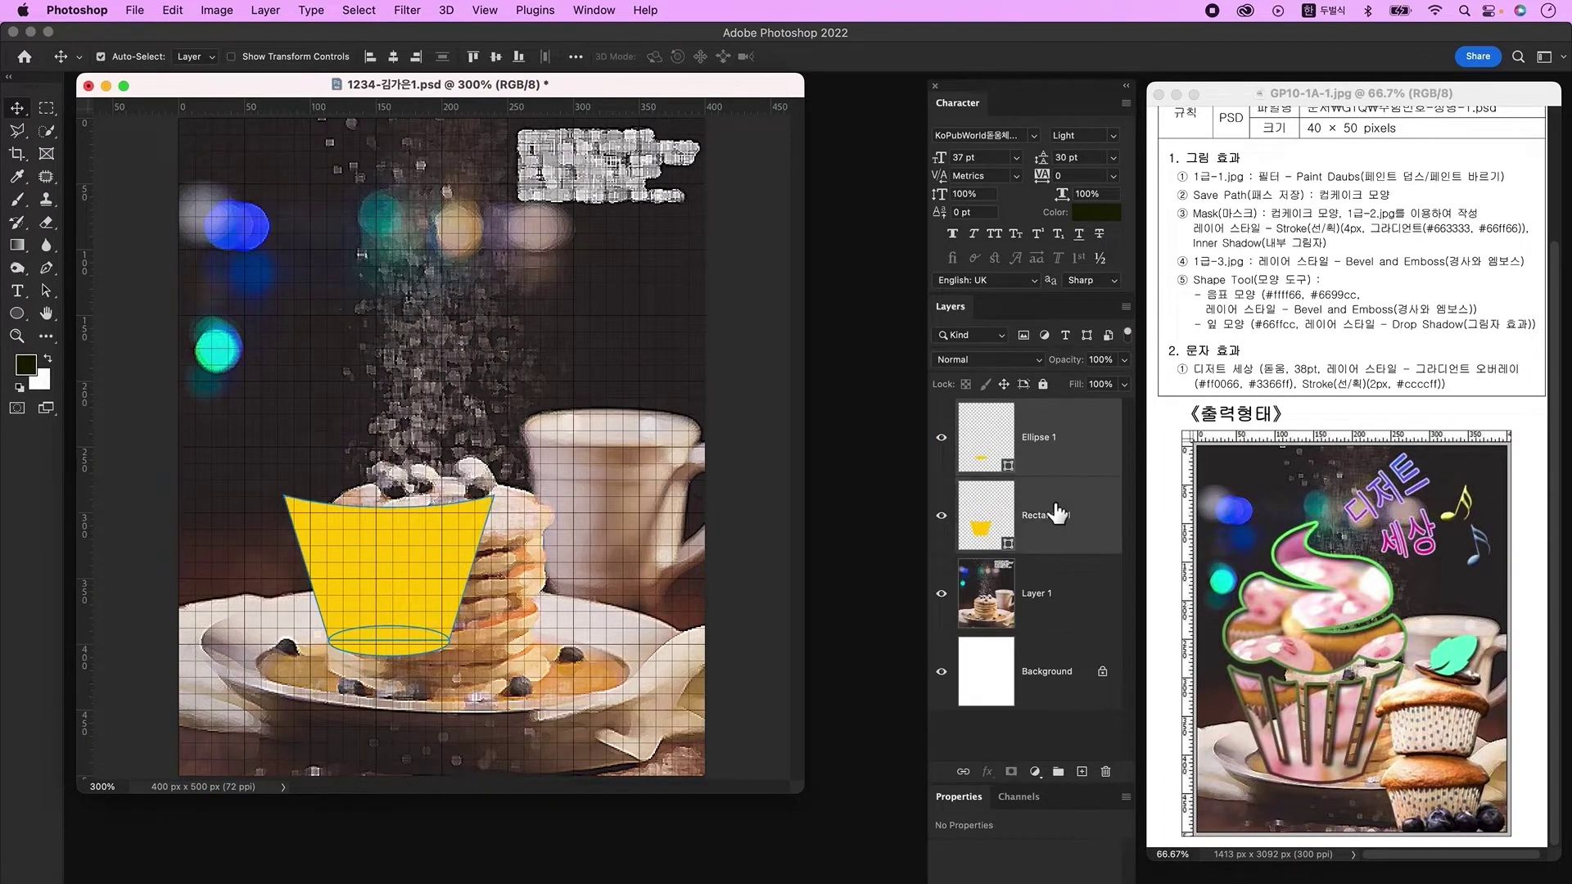
right_click(1093, 484)
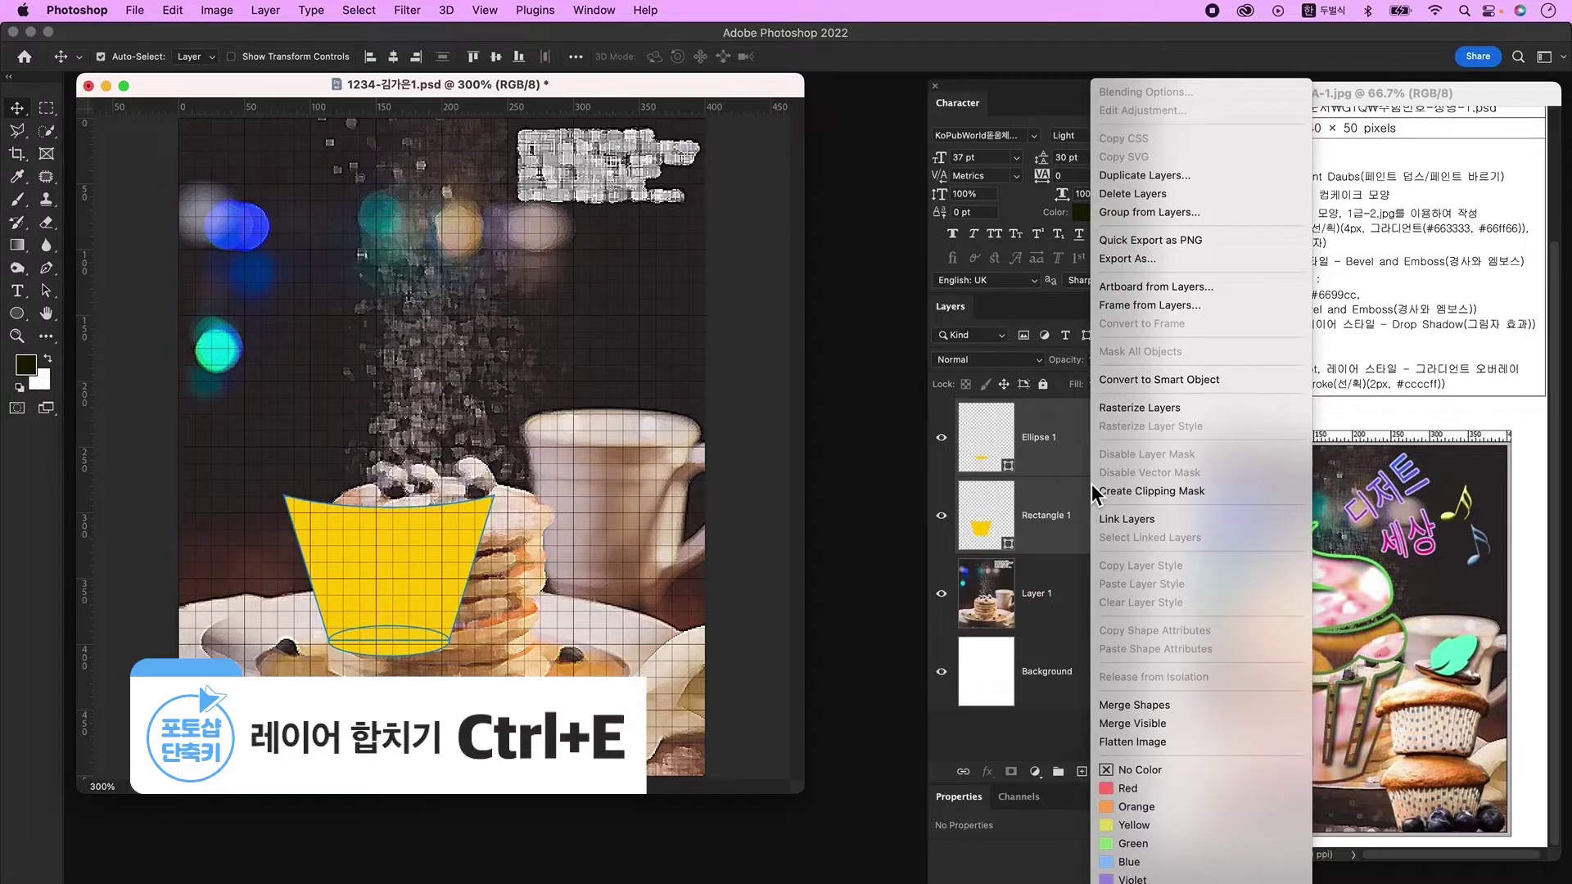
left_click(1154, 705)
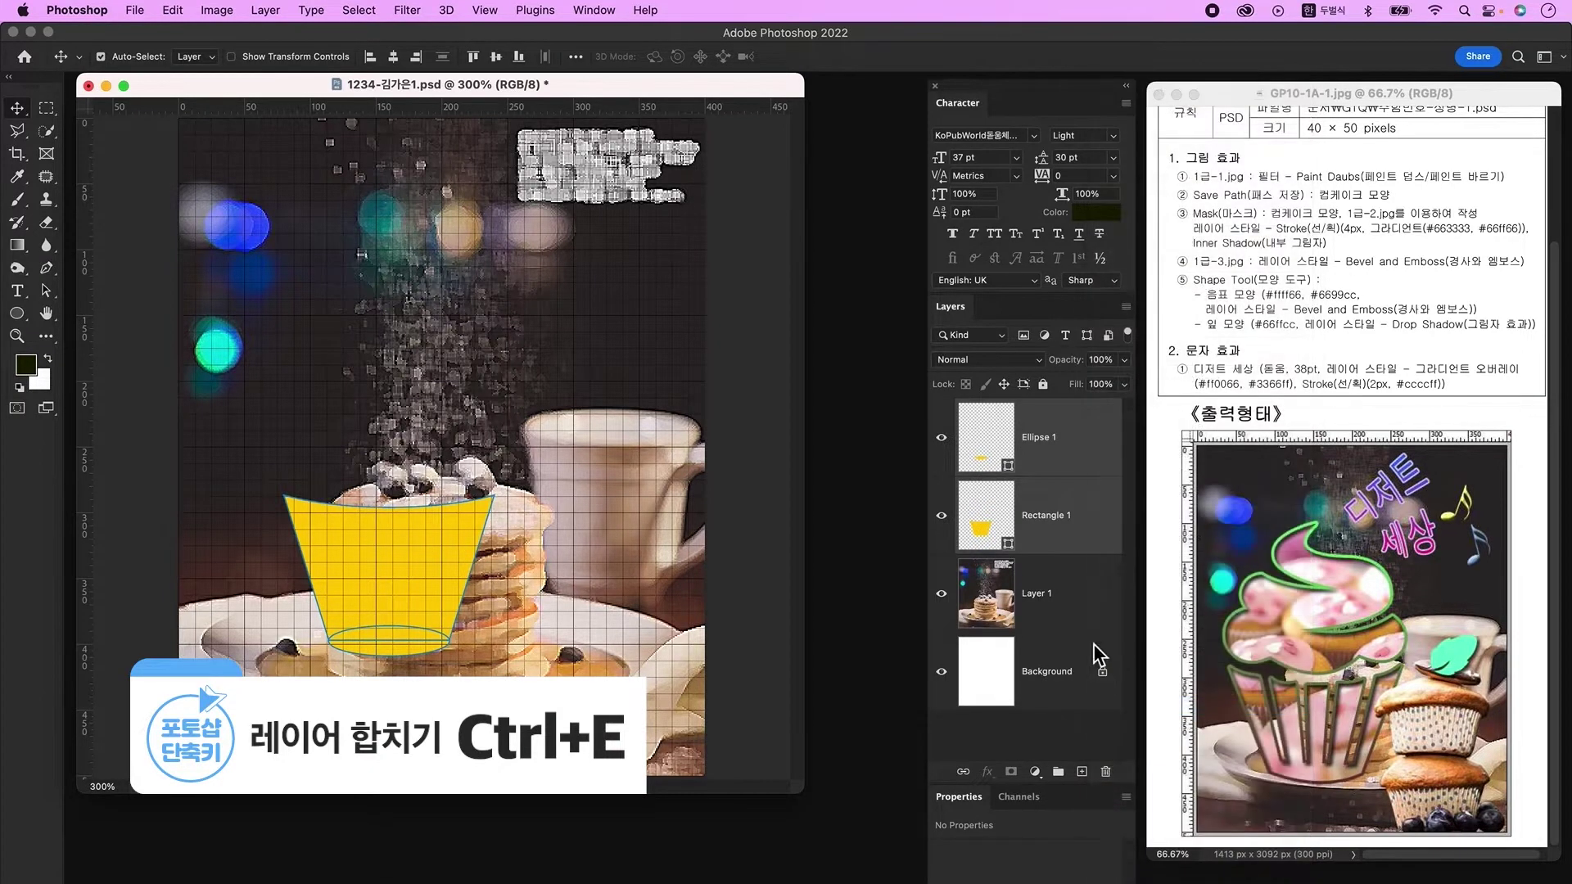
key("u")
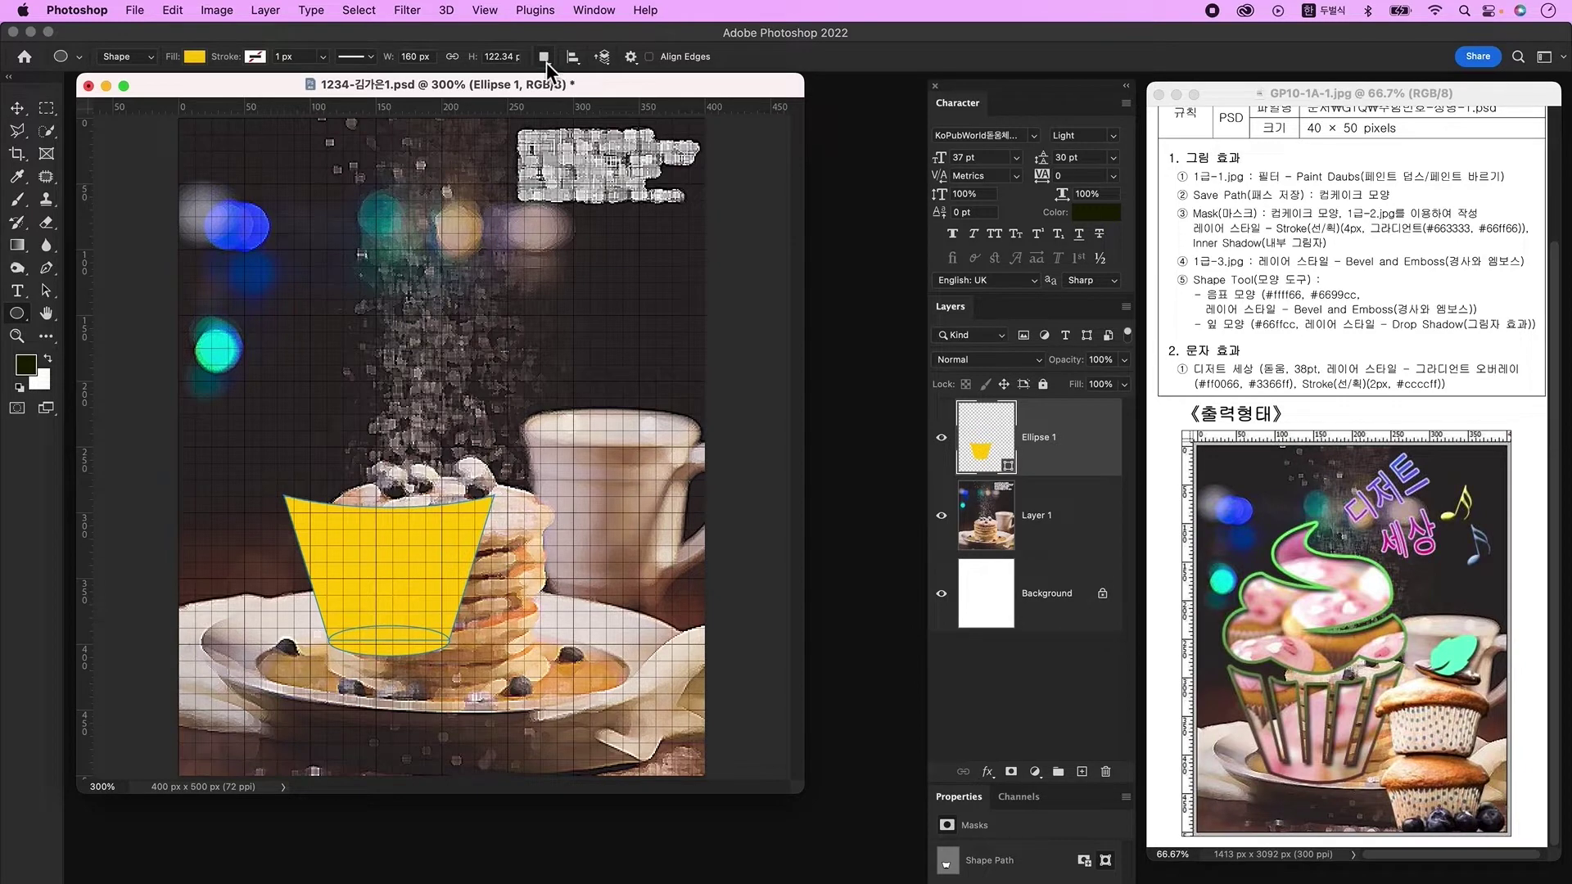
left_click(545, 57)
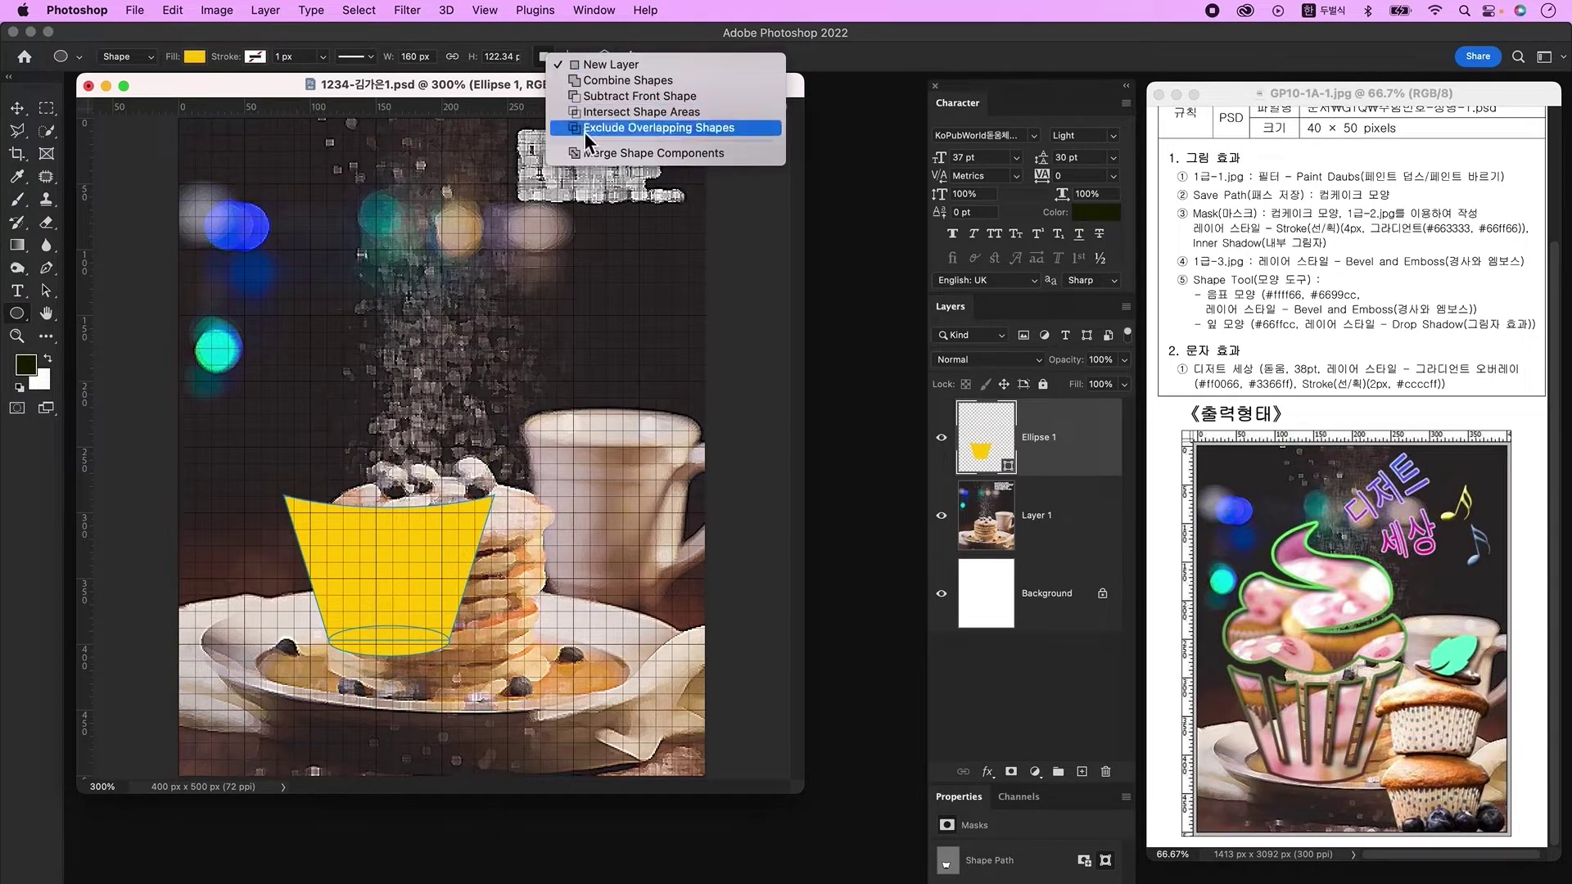
left_click(599, 154)
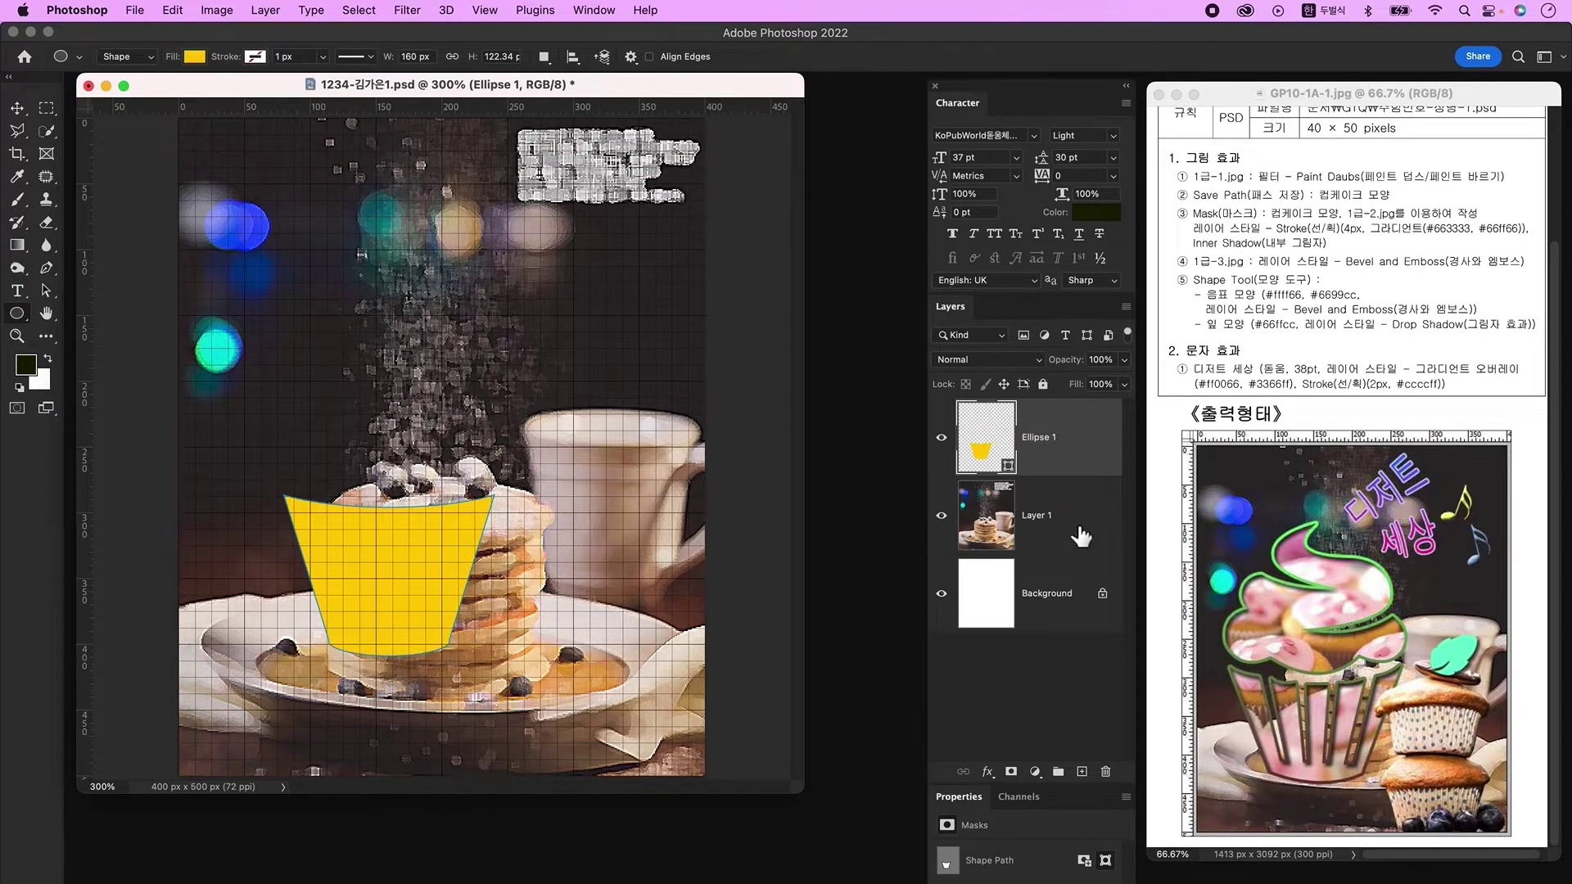
left_click(1082, 772)
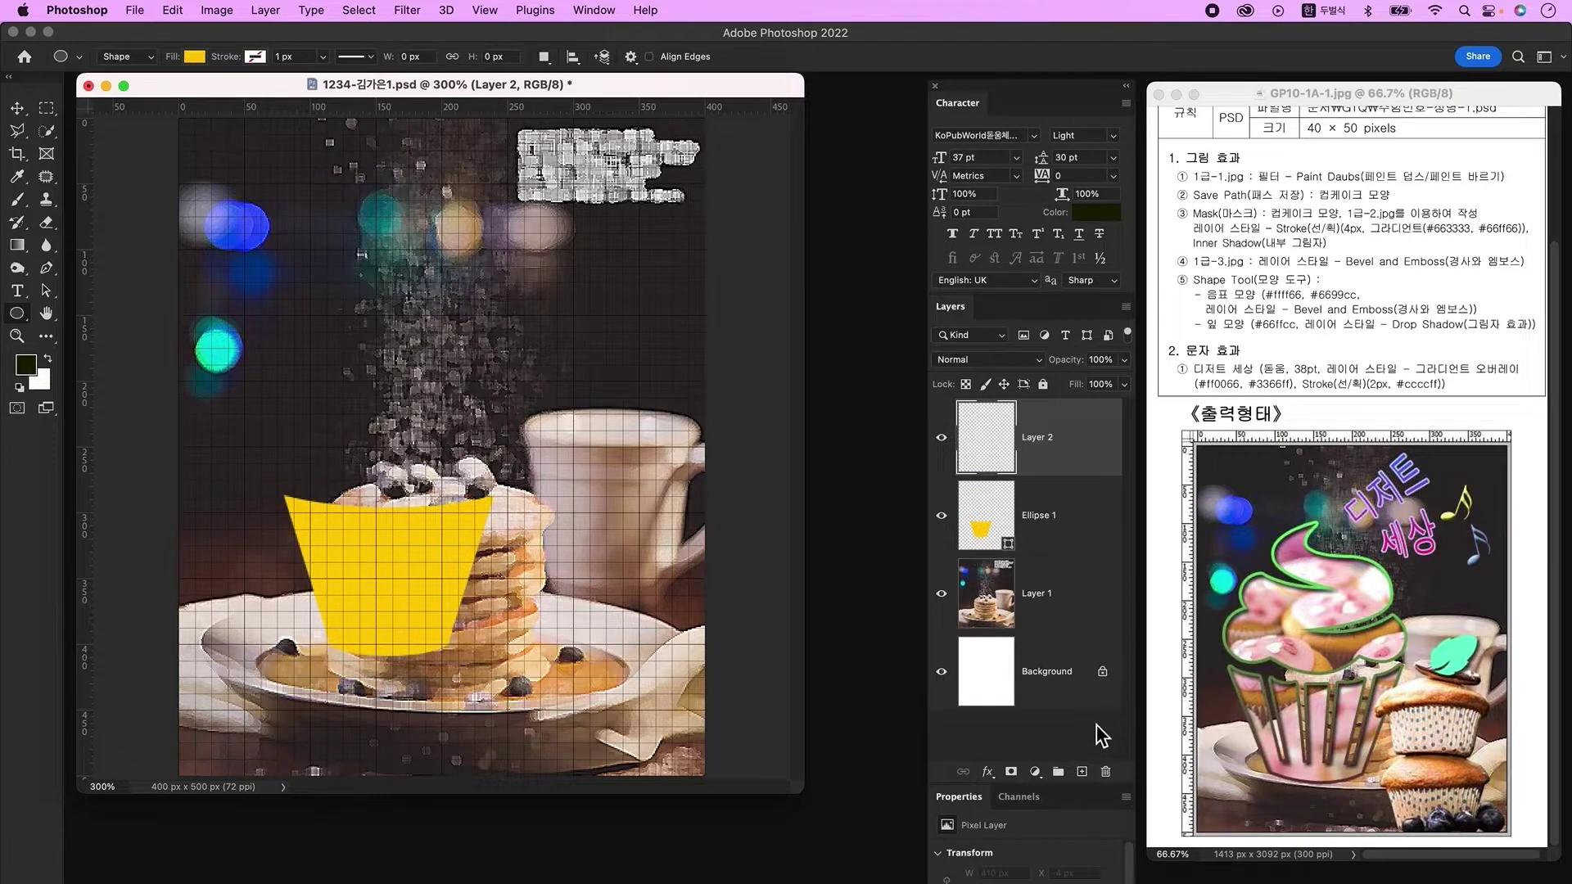
Step: With the black-filled Pen tool, draw four slanted stripes from the cup's top to bottom
left_click(46, 268)
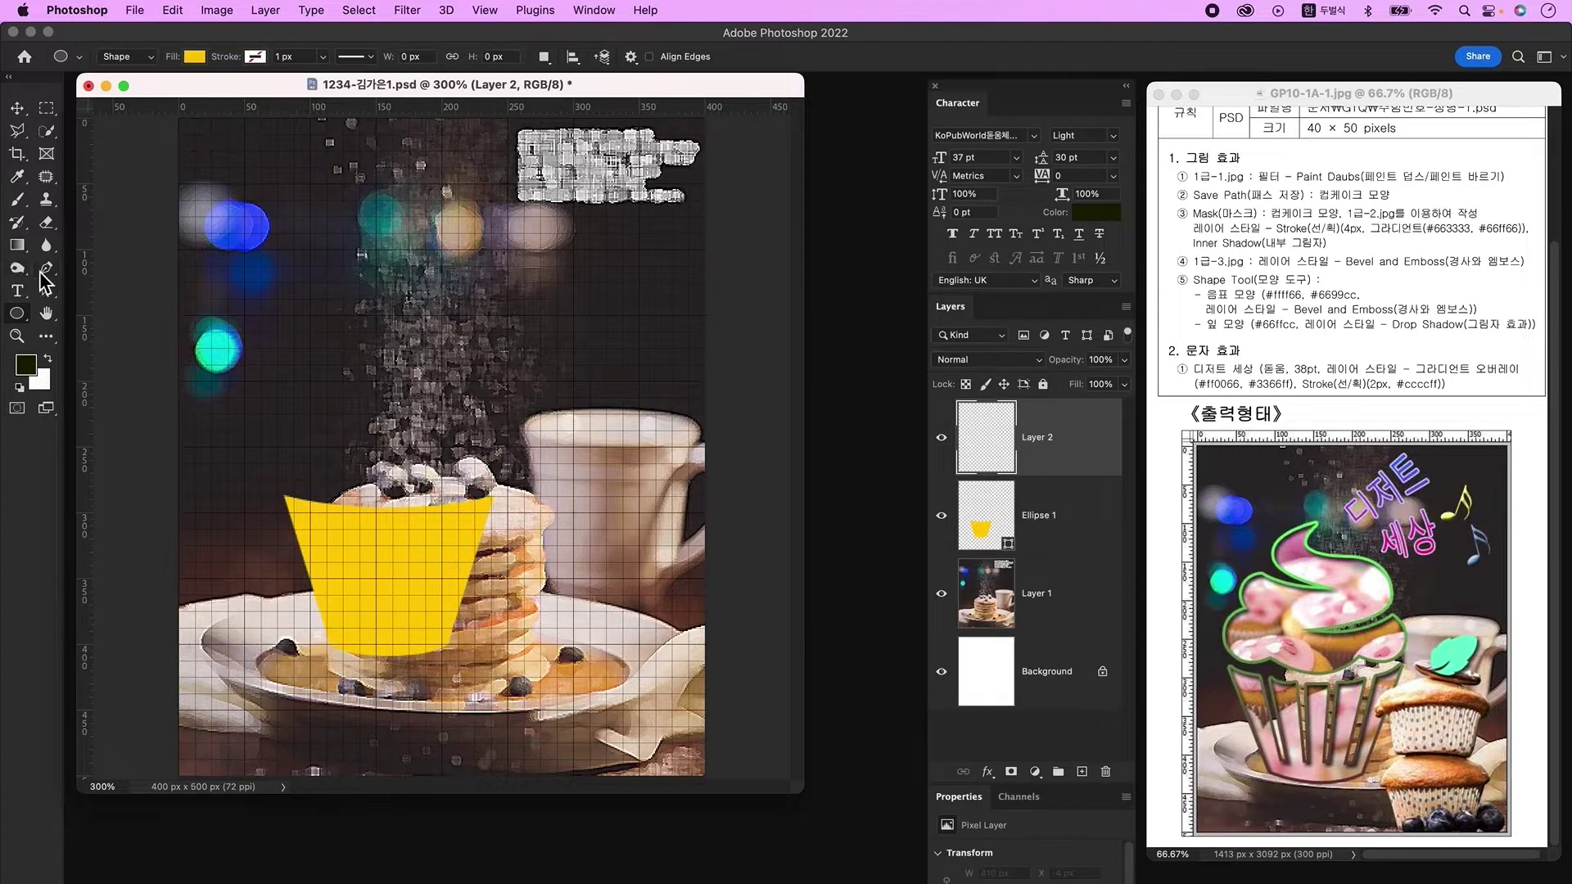
left_click(196, 57)
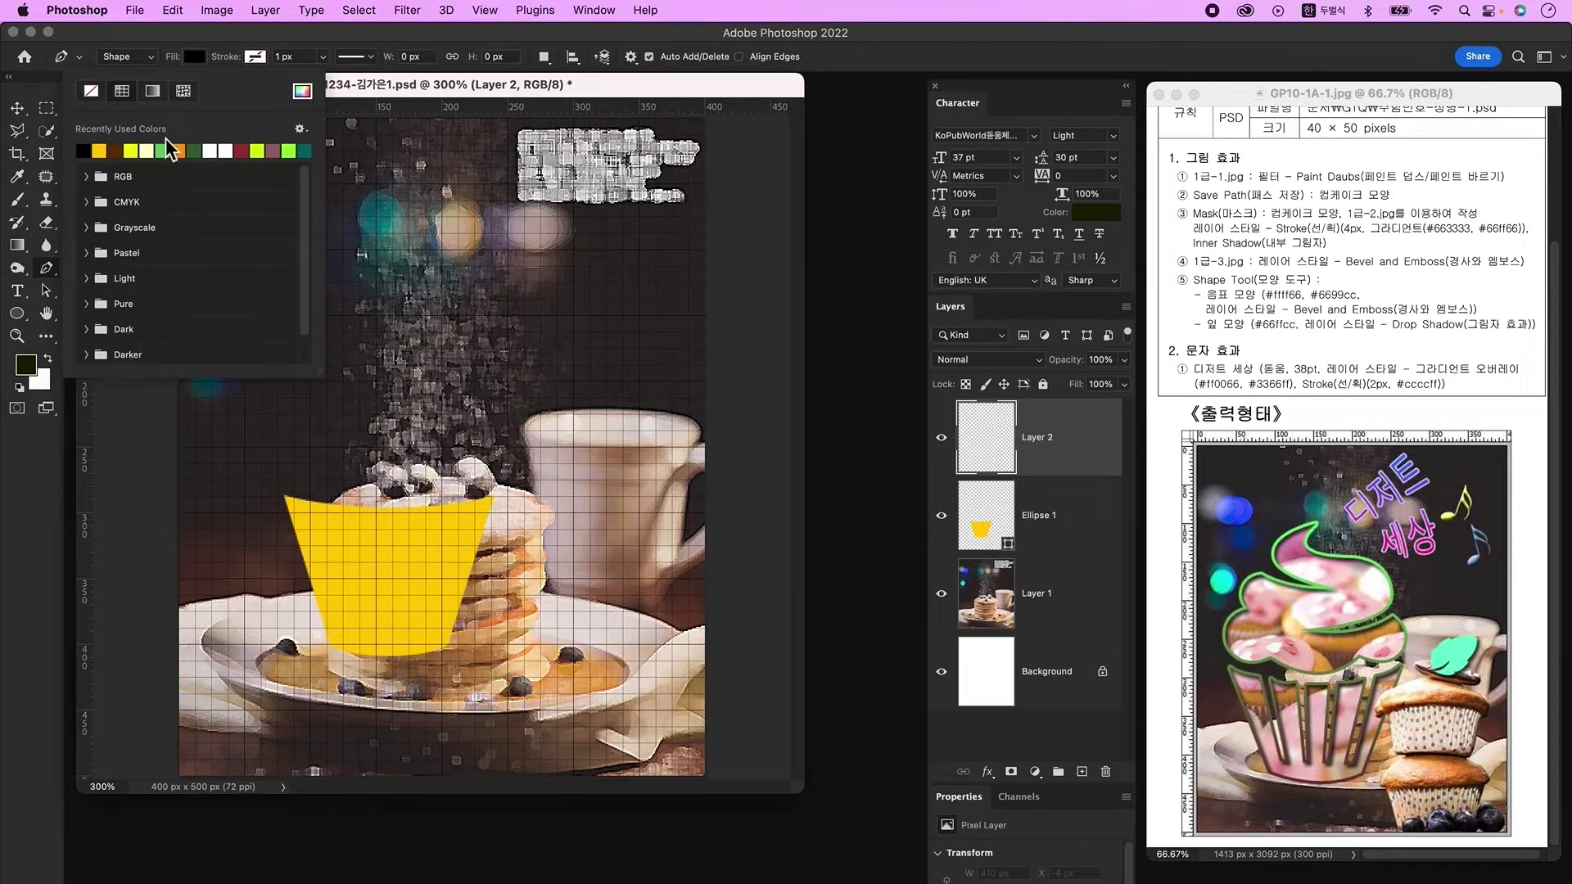
left_click(352, 86)
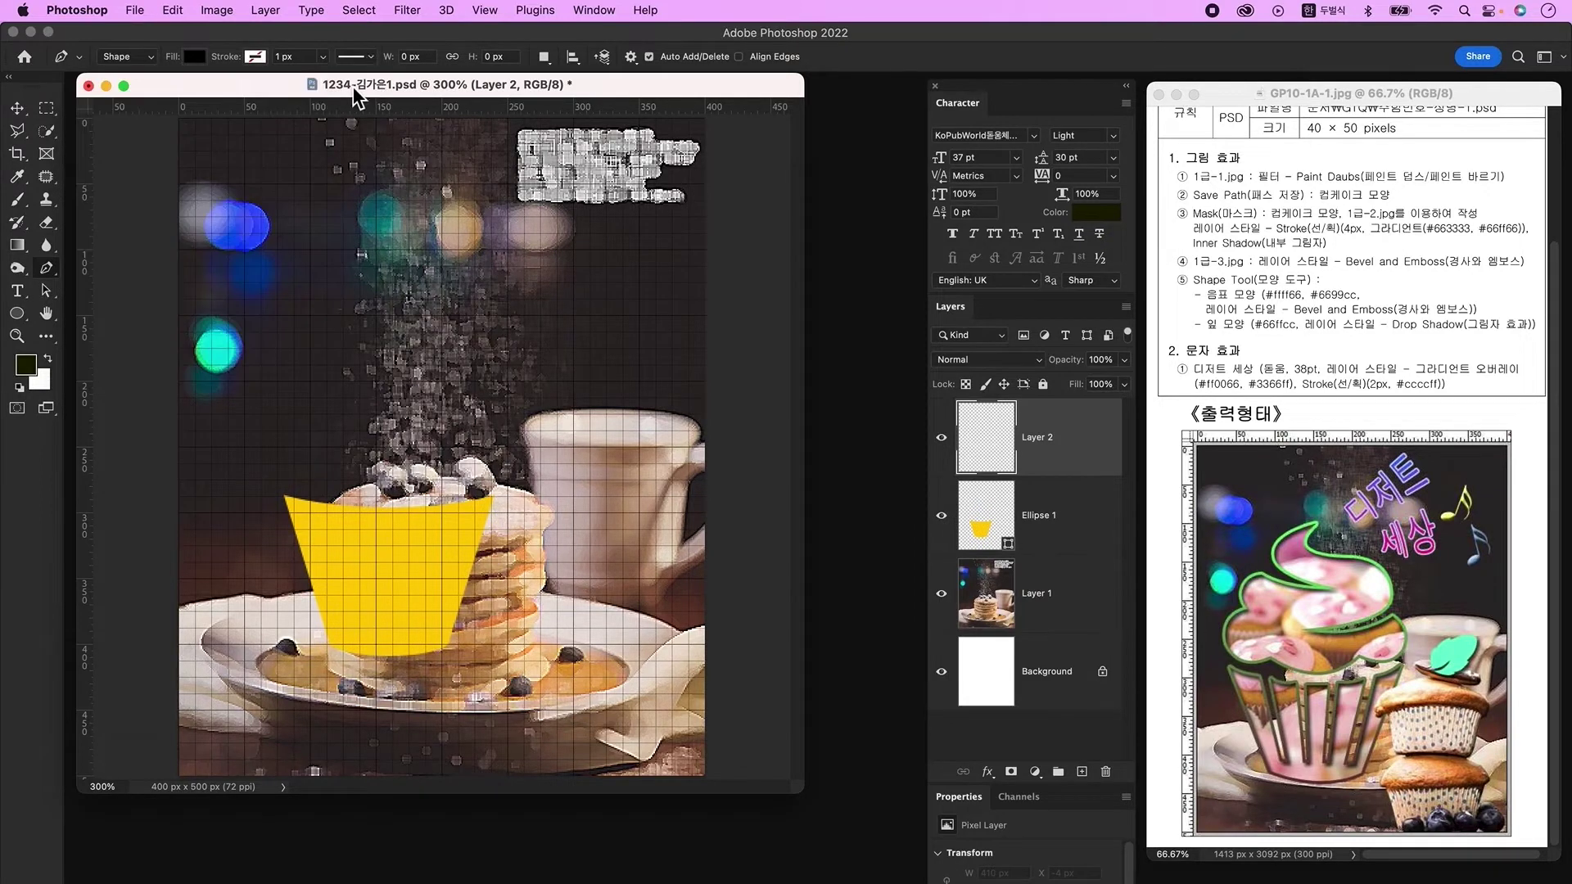
left_click(314, 495)
left_click(345, 625)
key("Return")
left_click(366, 505)
left_click(373, 624)
key("Return")
left_click(415, 503)
left_click(407, 622)
key("Return")
left_click(456, 497)
left_click(427, 624)
key("Return")
Step: Select the stripes' anchor points with the Direct Selection tool
left_click(46, 292)
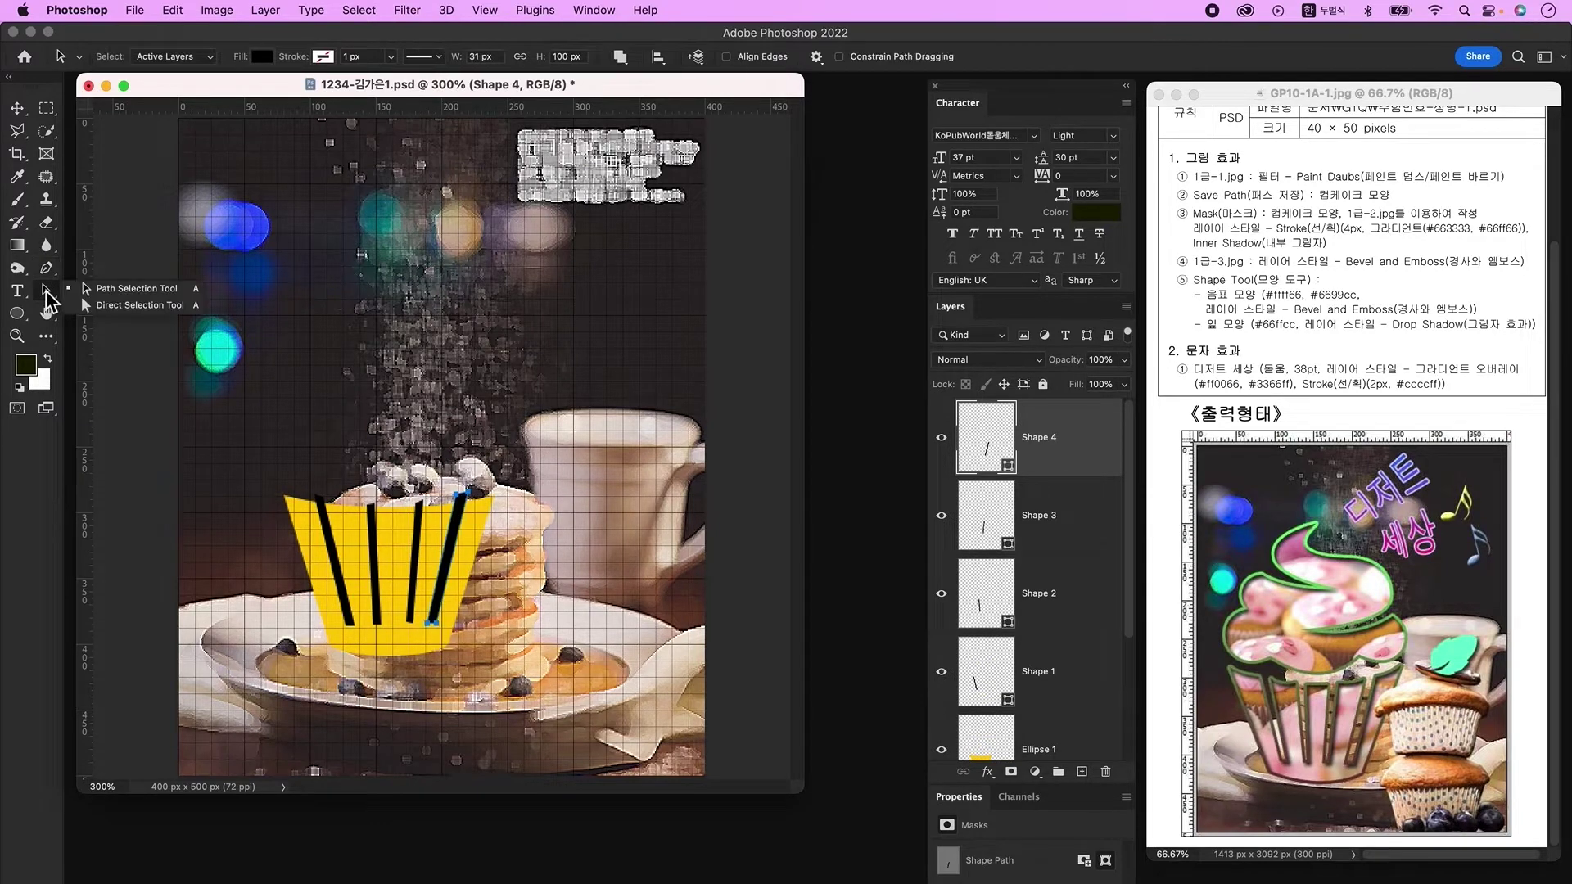
left_click(123, 308)
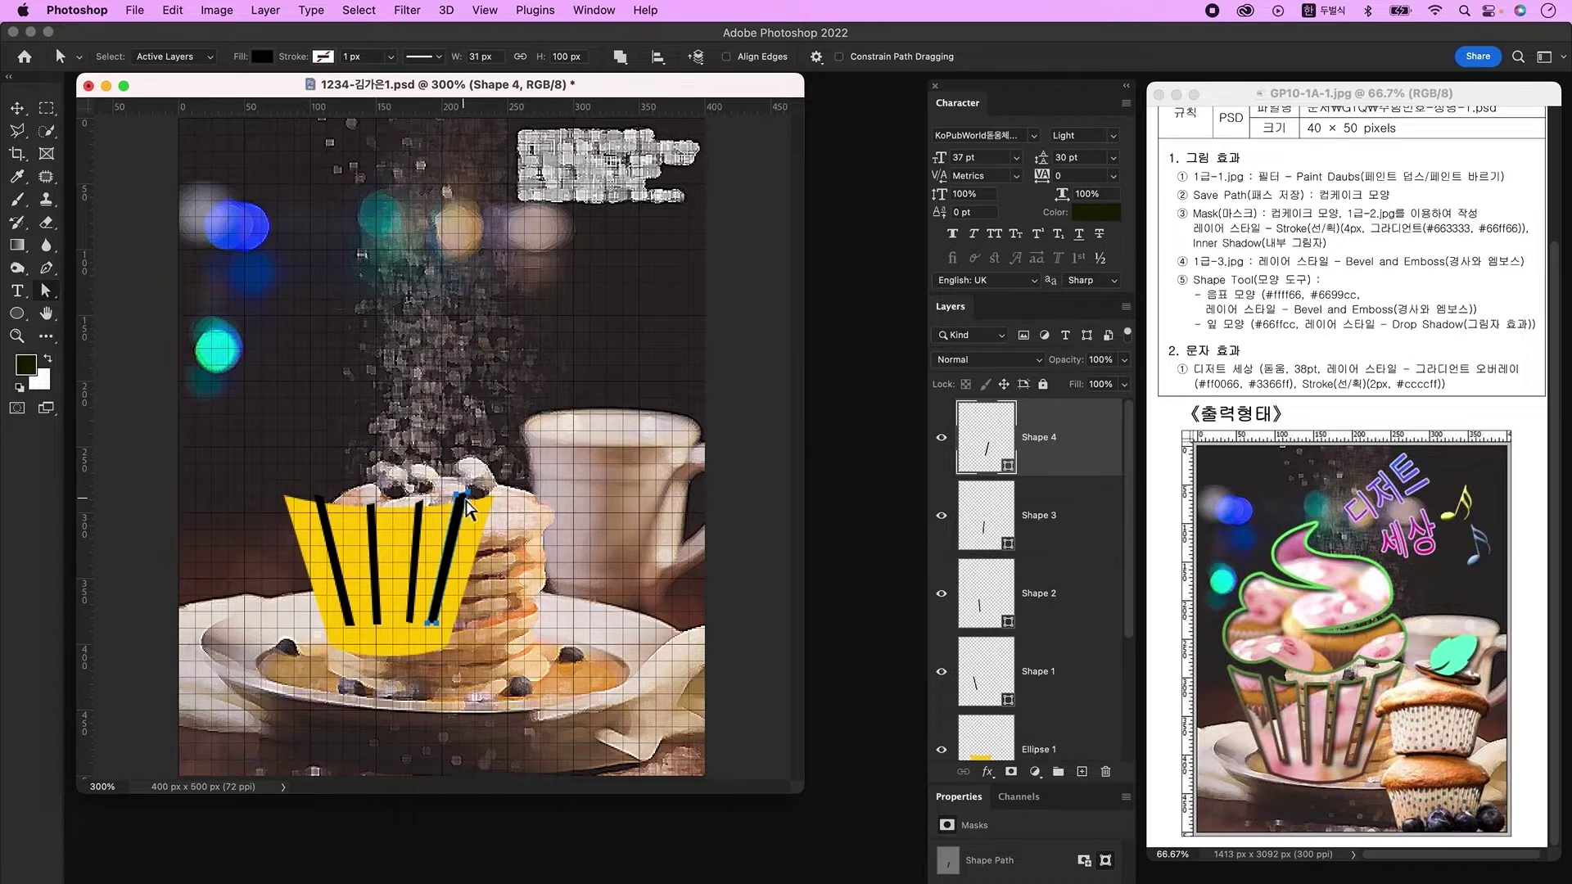
left_click(465, 497)
left_click(415, 505)
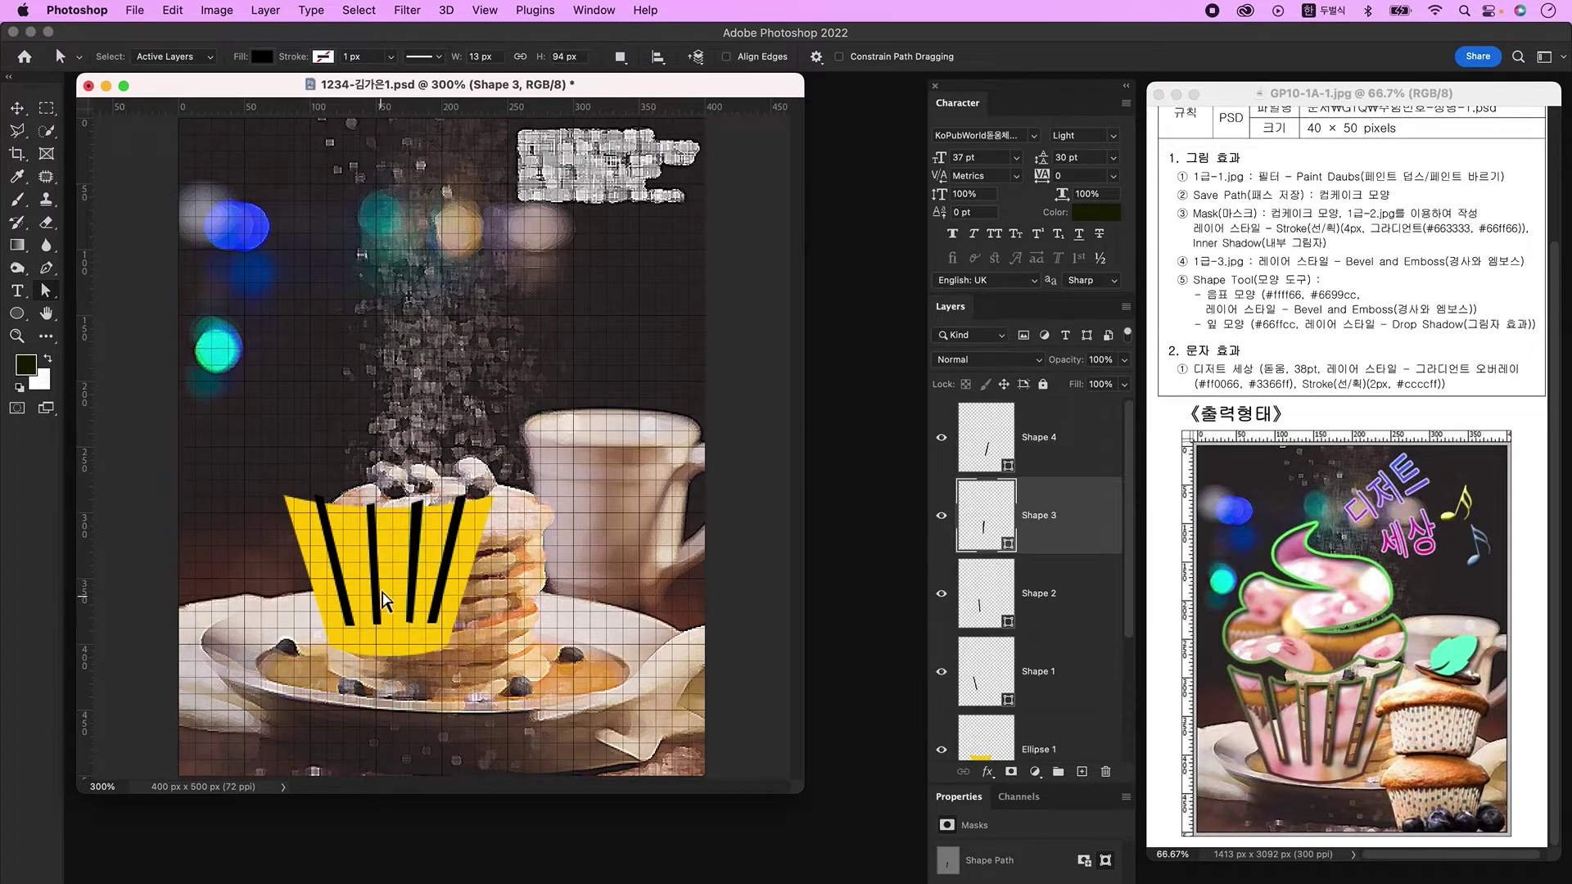
left_click(367, 503)
left_click(378, 626)
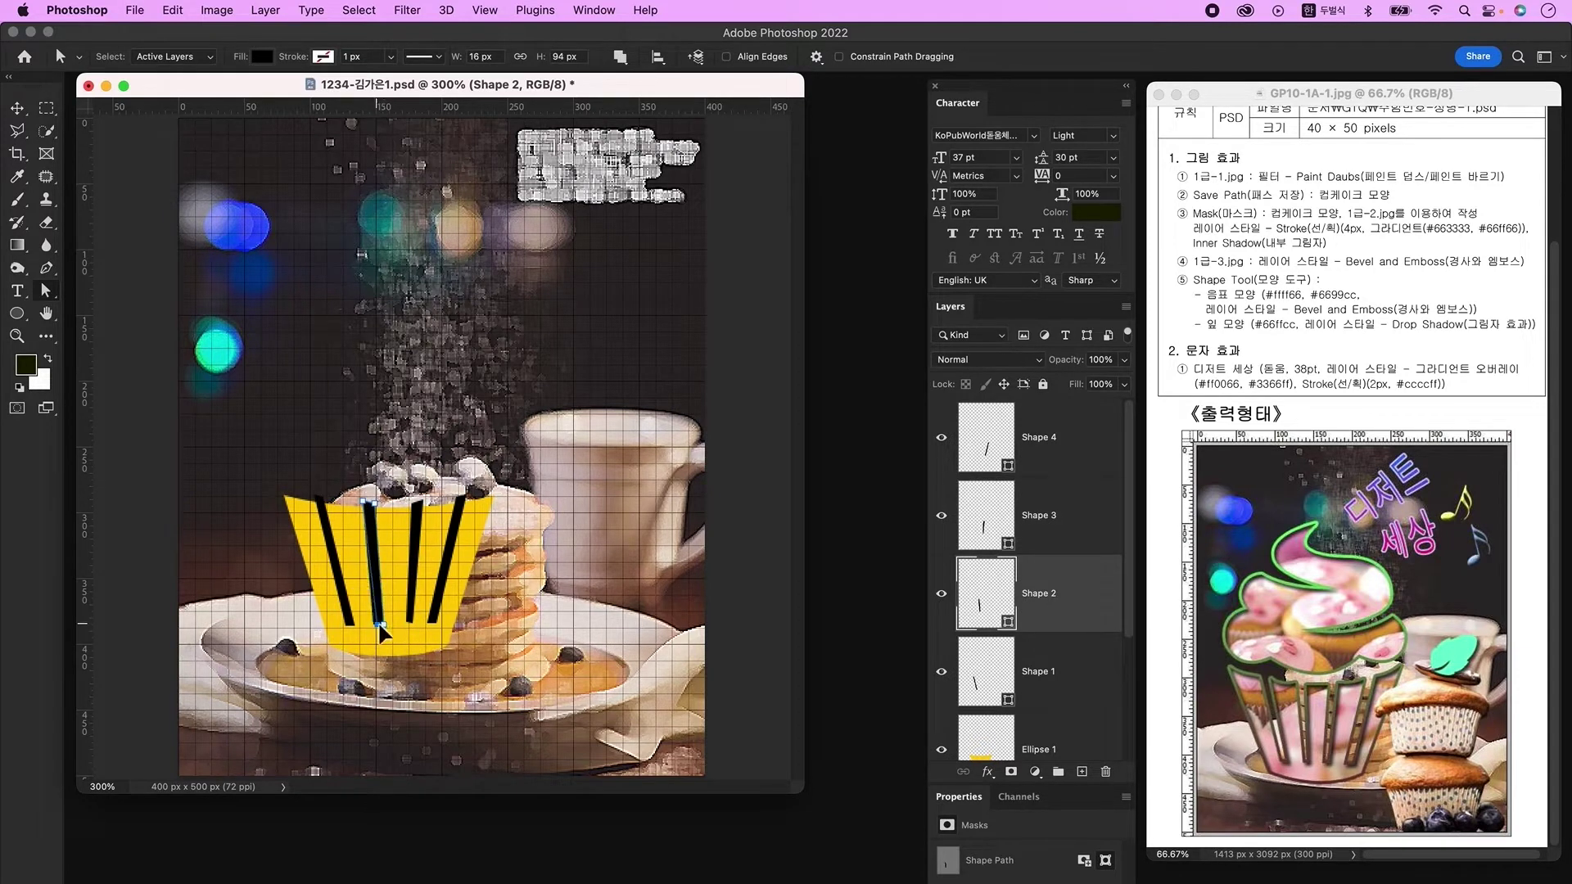
Step: Merge Shape 1–4 into one shape, merge its components, and set Subtract Front Shape
left_click(1064, 450)
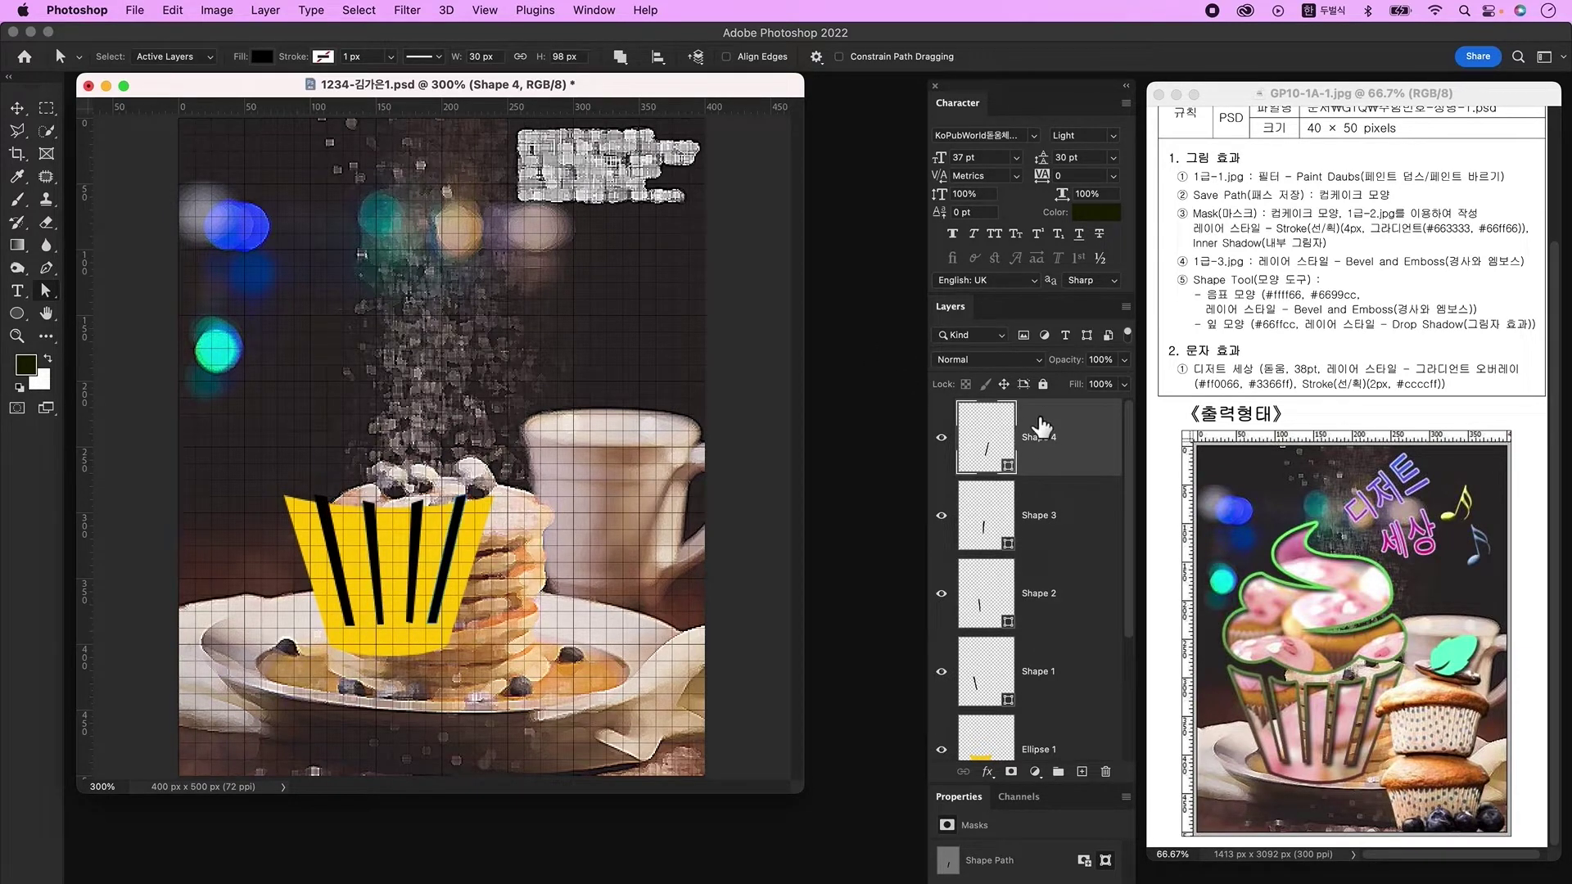
left_click(1067, 684, "shift")
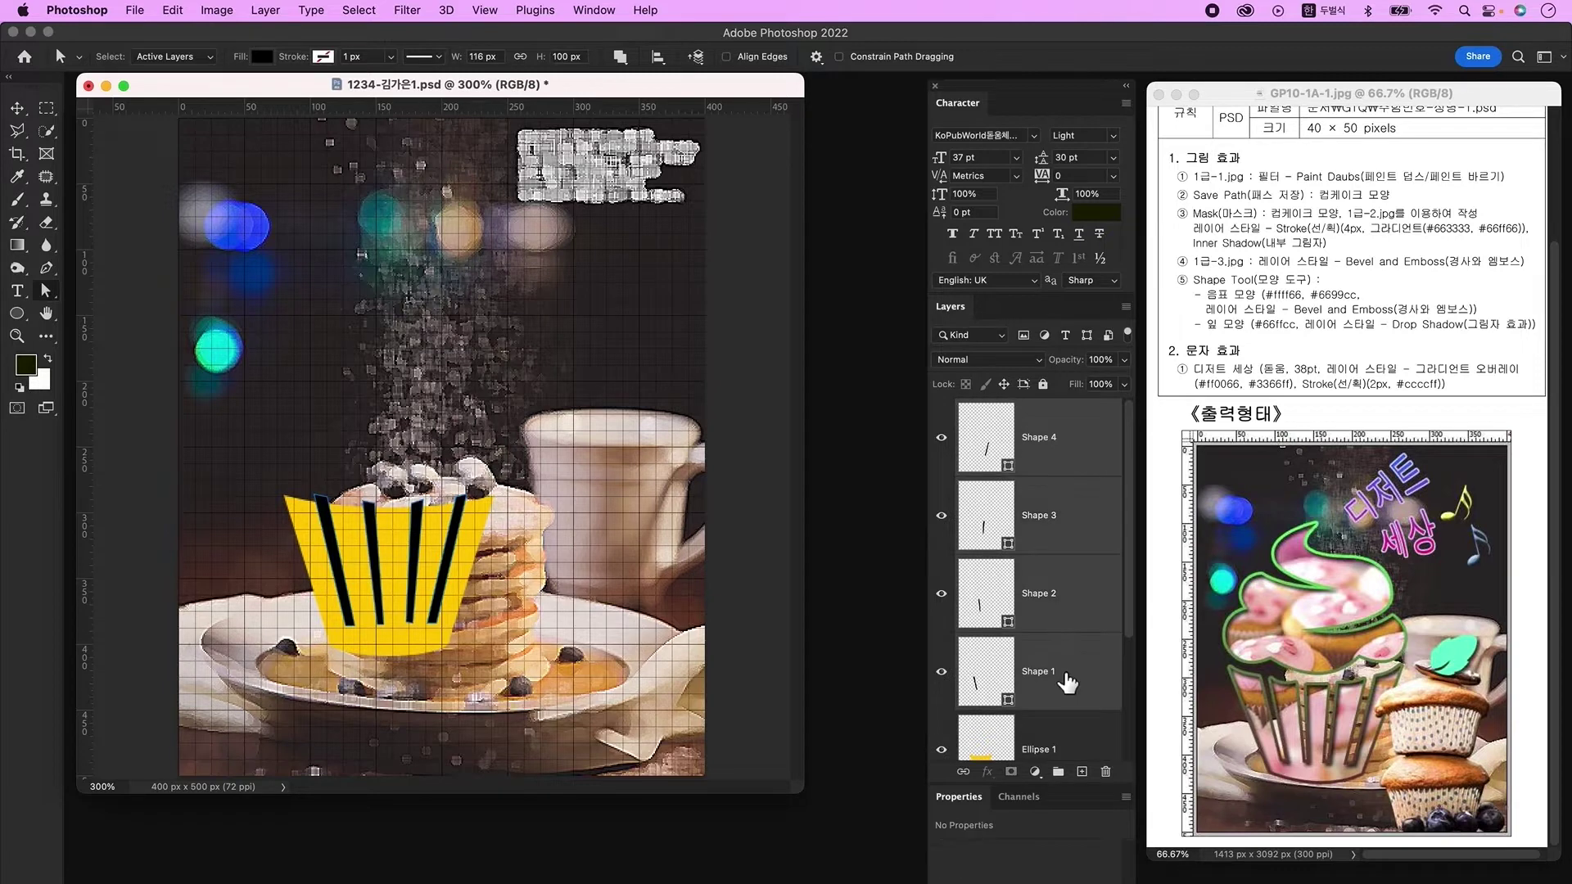
right_click(1067, 508)
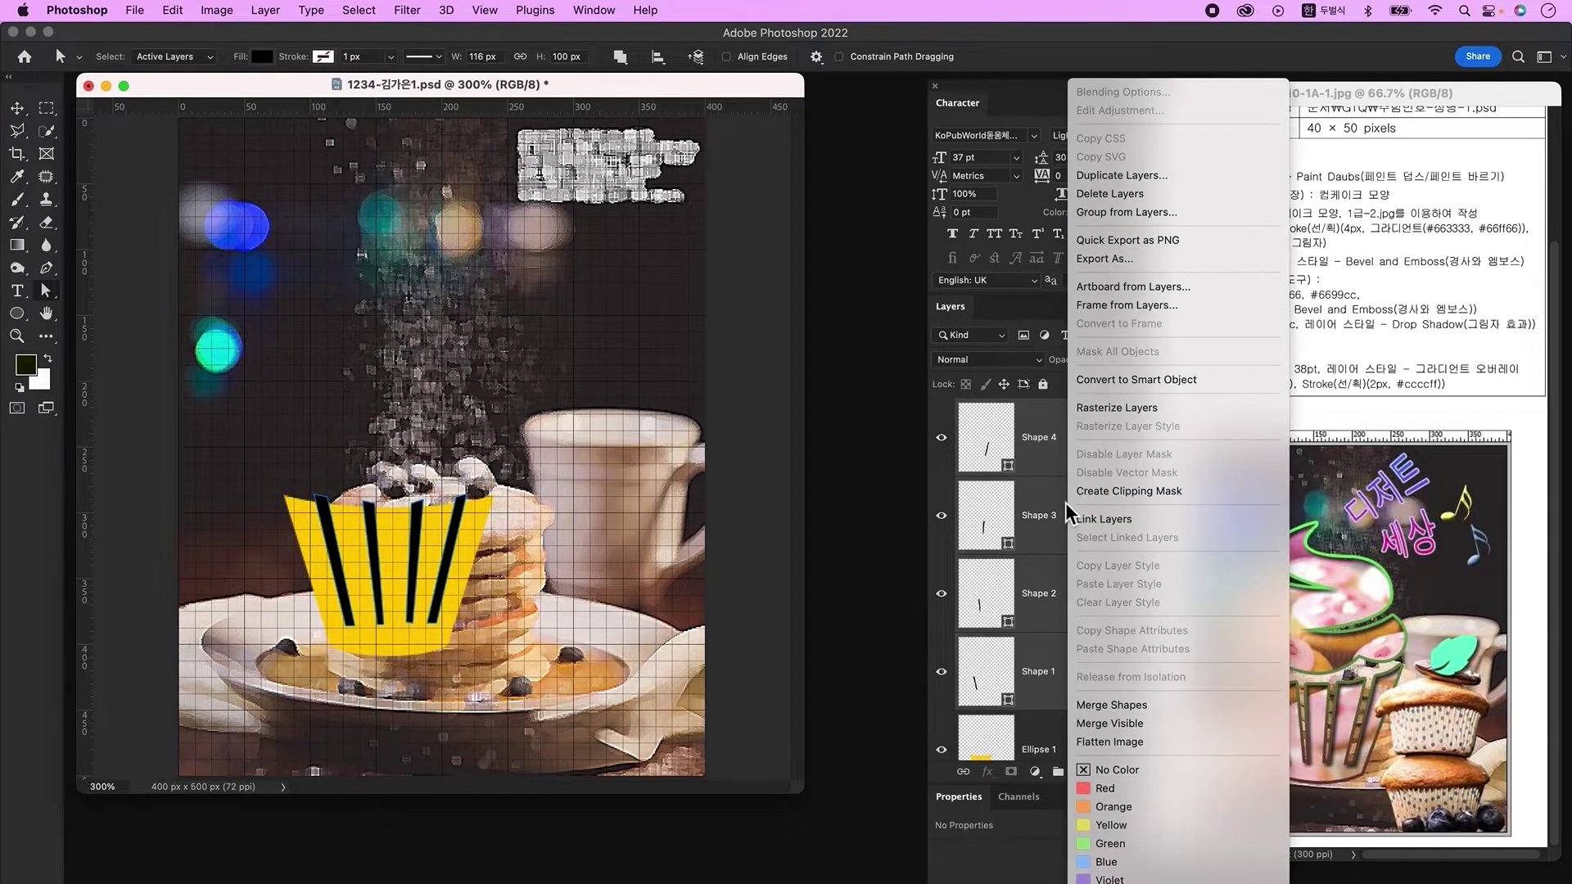
left_click(1142, 704)
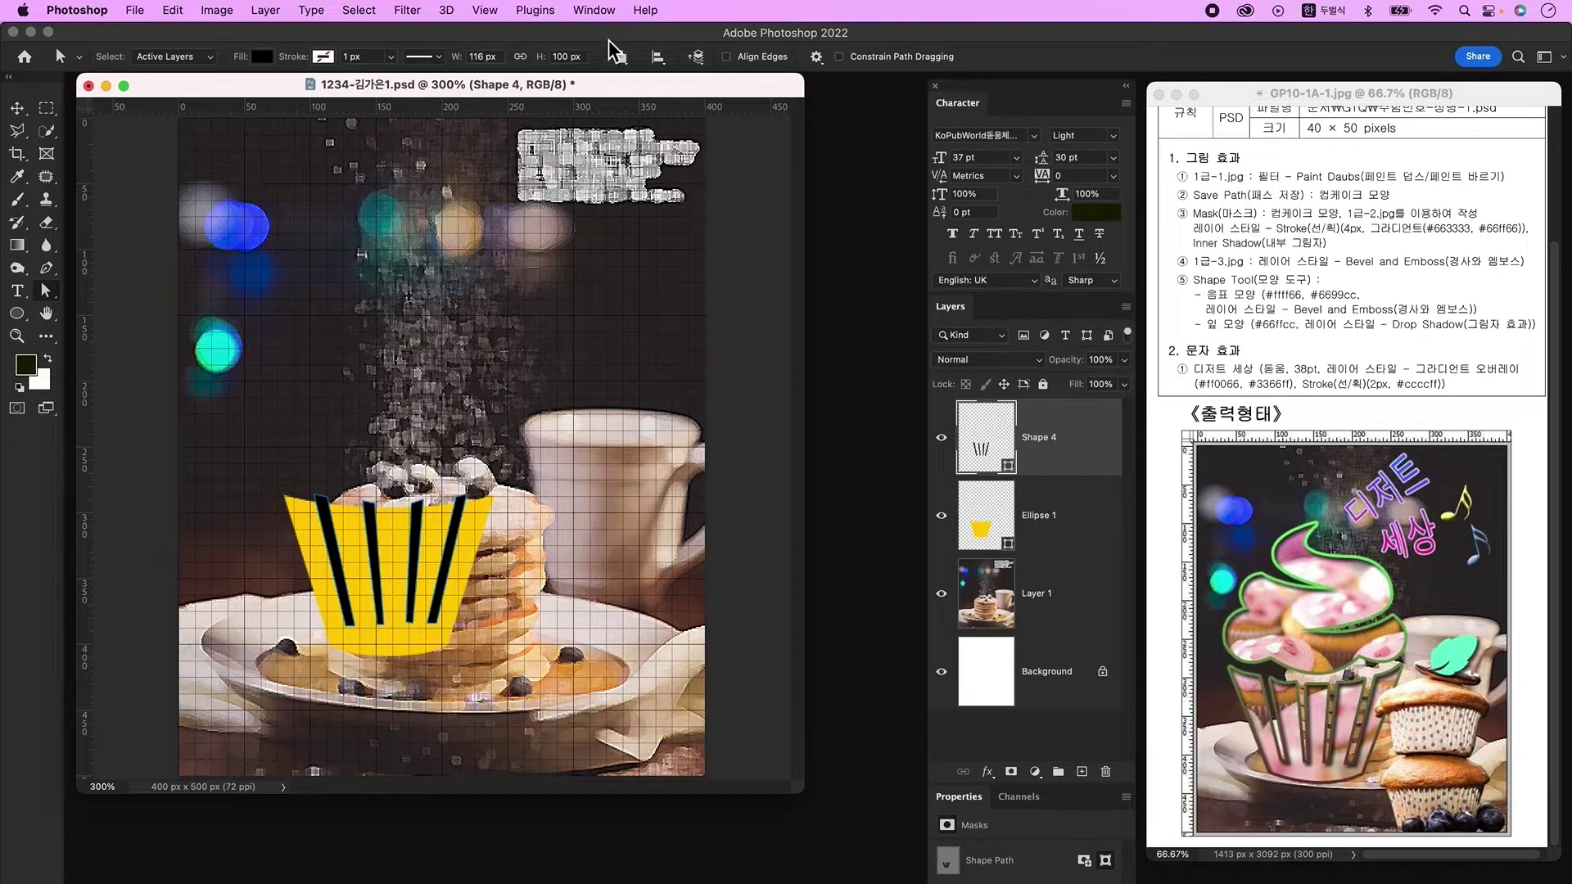
left_click(620, 57)
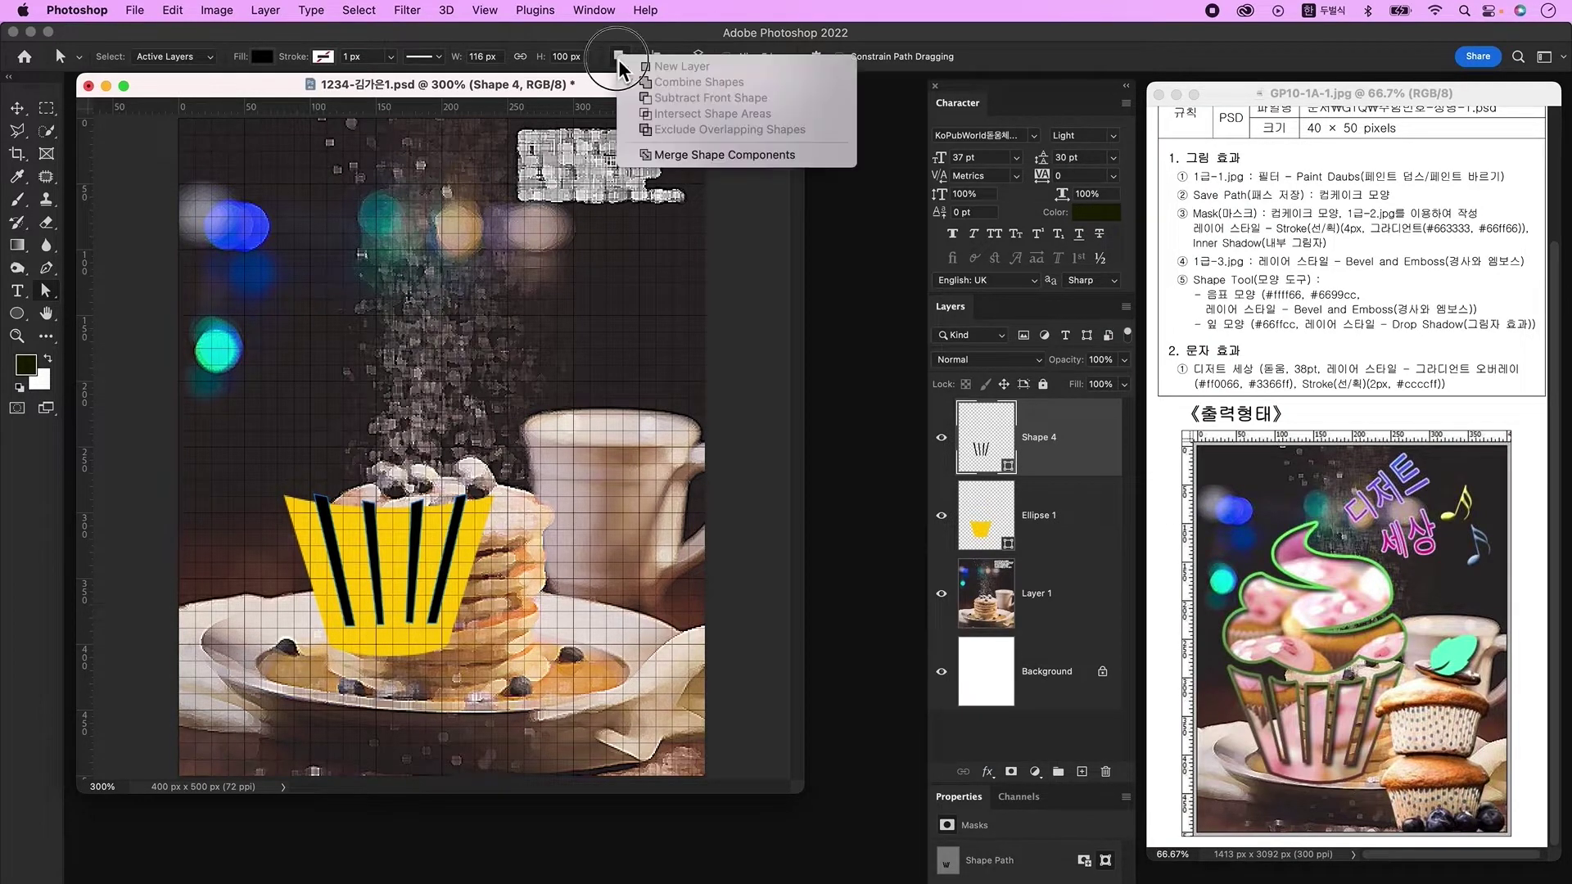
left_click(711, 155)
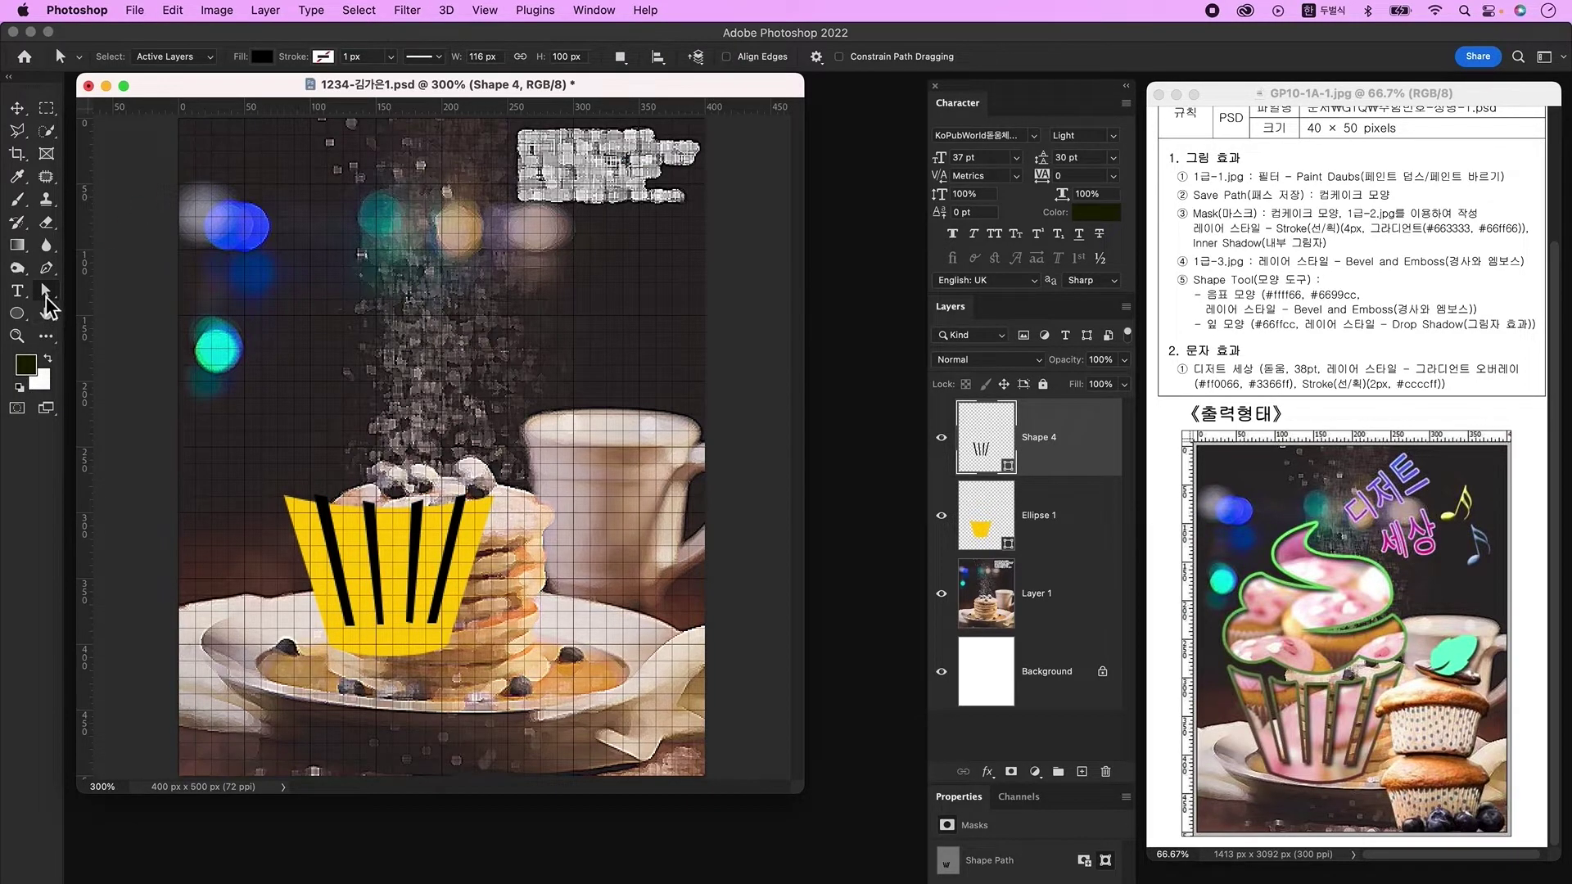
left_click(418, 537)
left_click(621, 57)
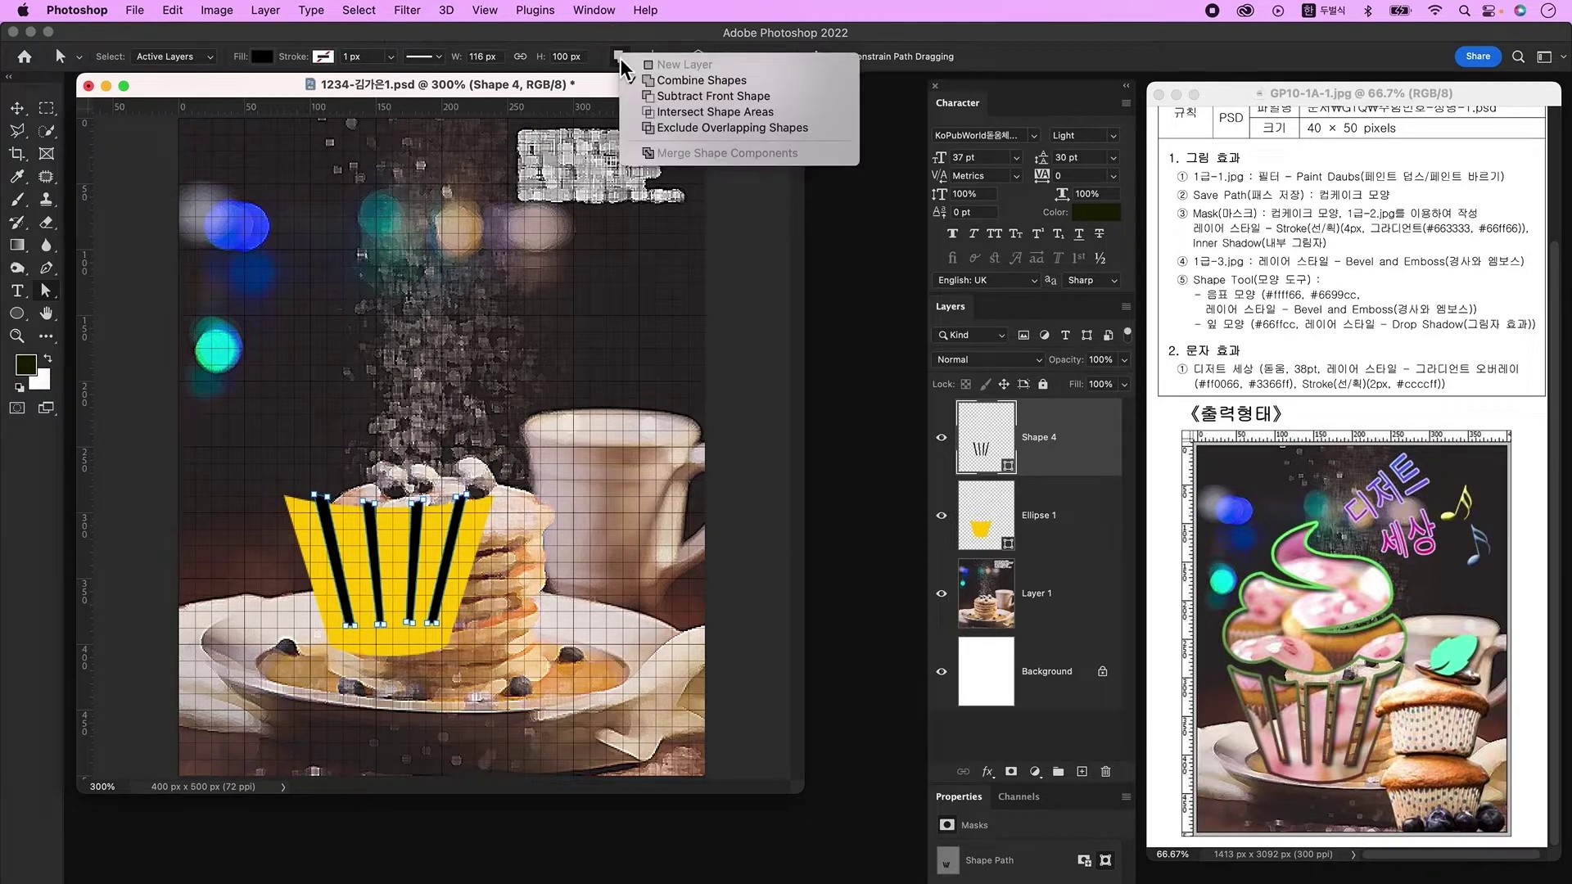
left_click(705, 100)
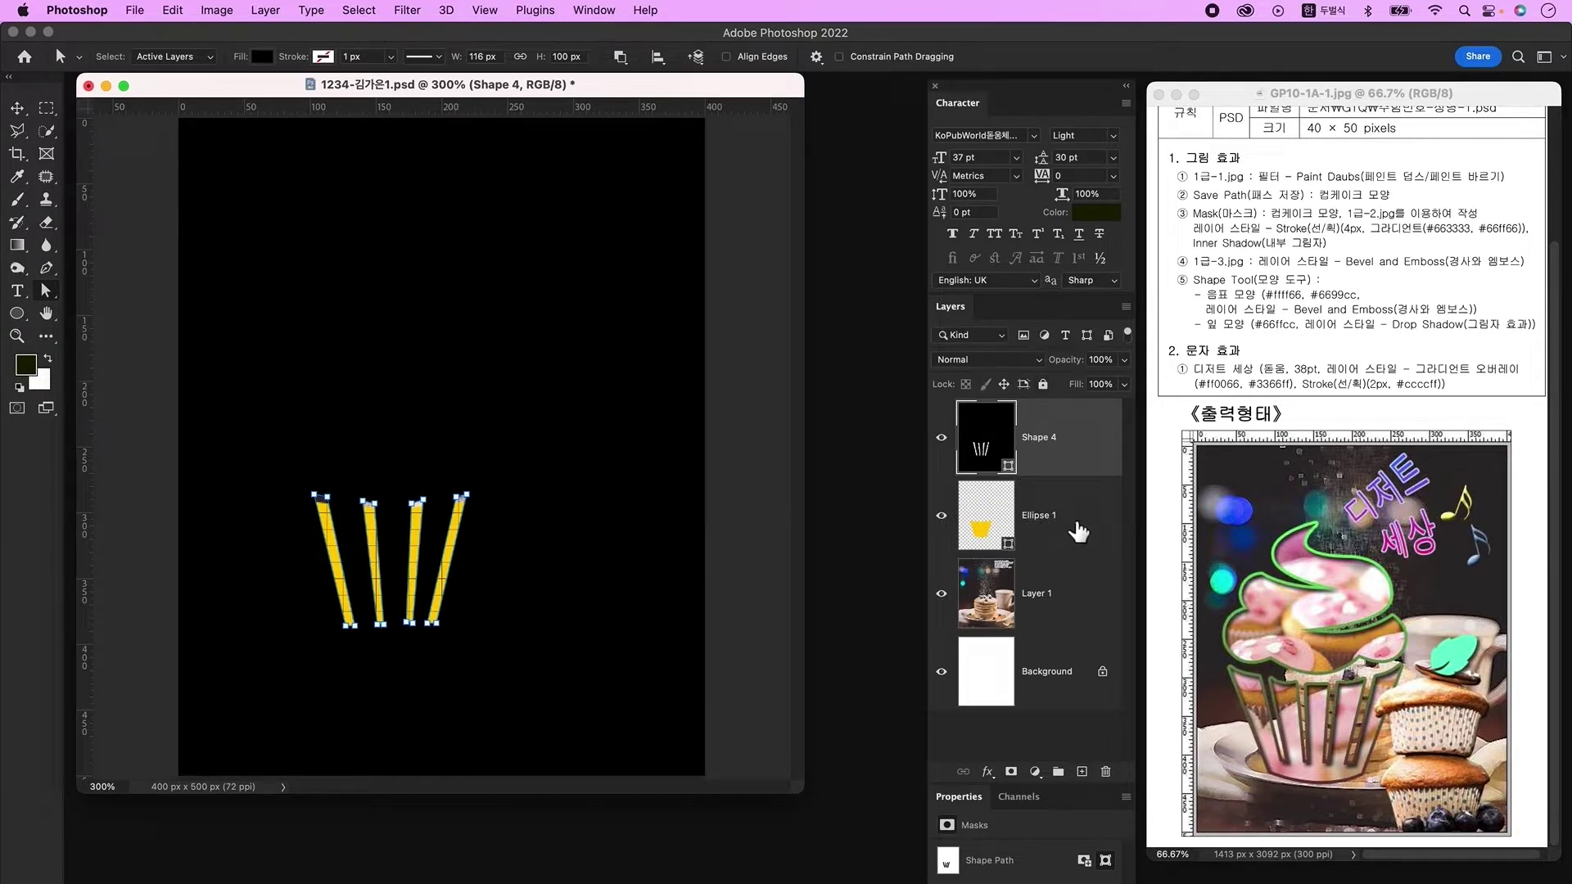
Step: Merge the yellow cup and stripe shapes, combine their components, and add an empty layer above
left_click(1079, 531)
right_click(1080, 516)
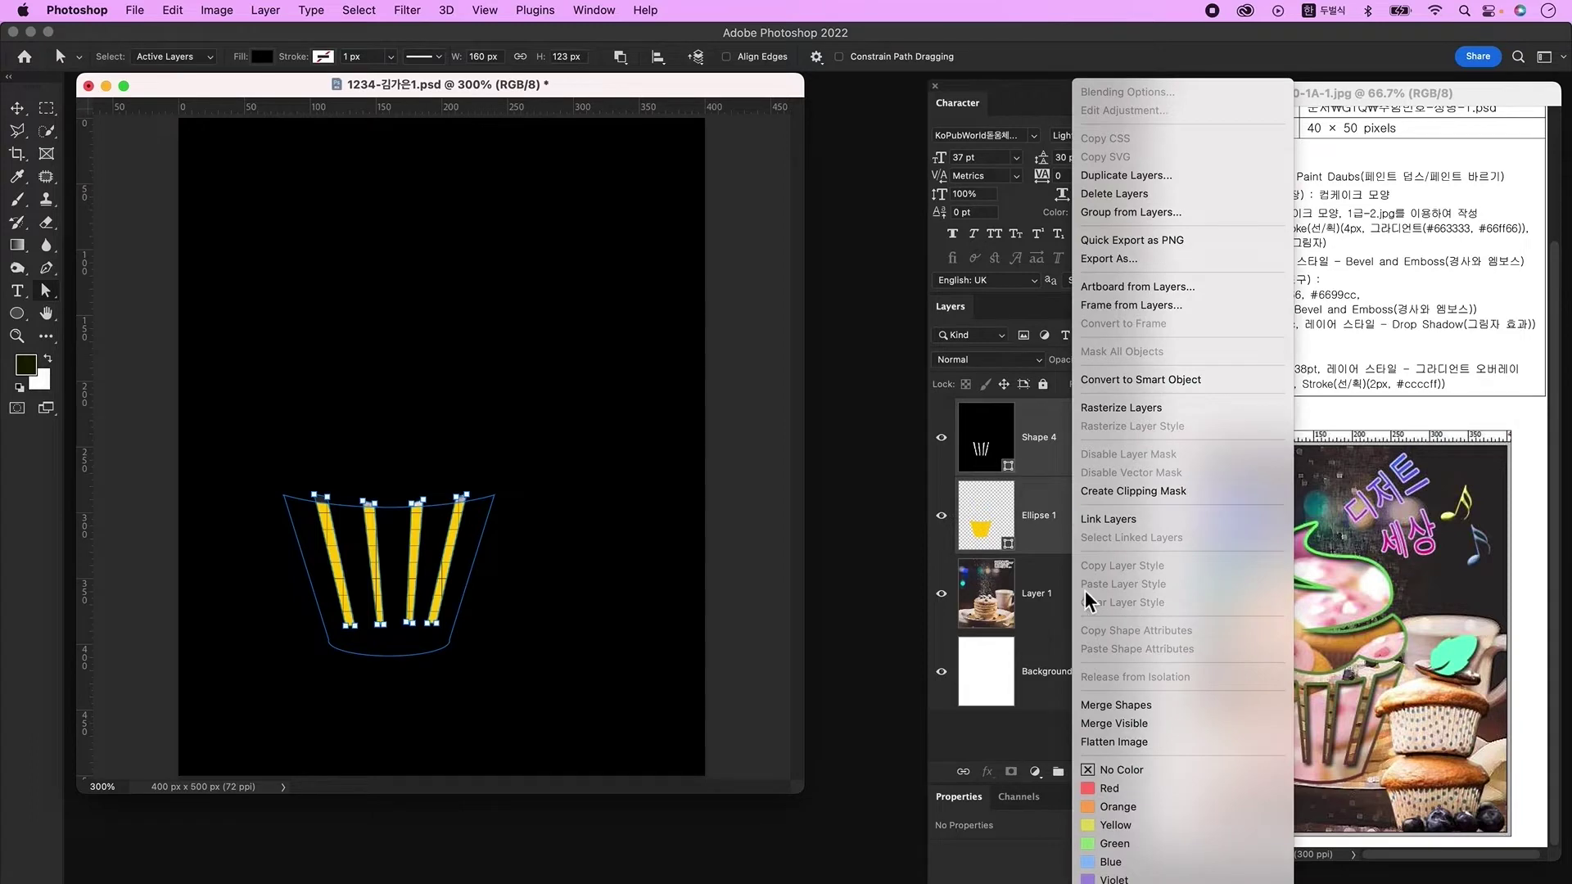
left_click(1104, 702)
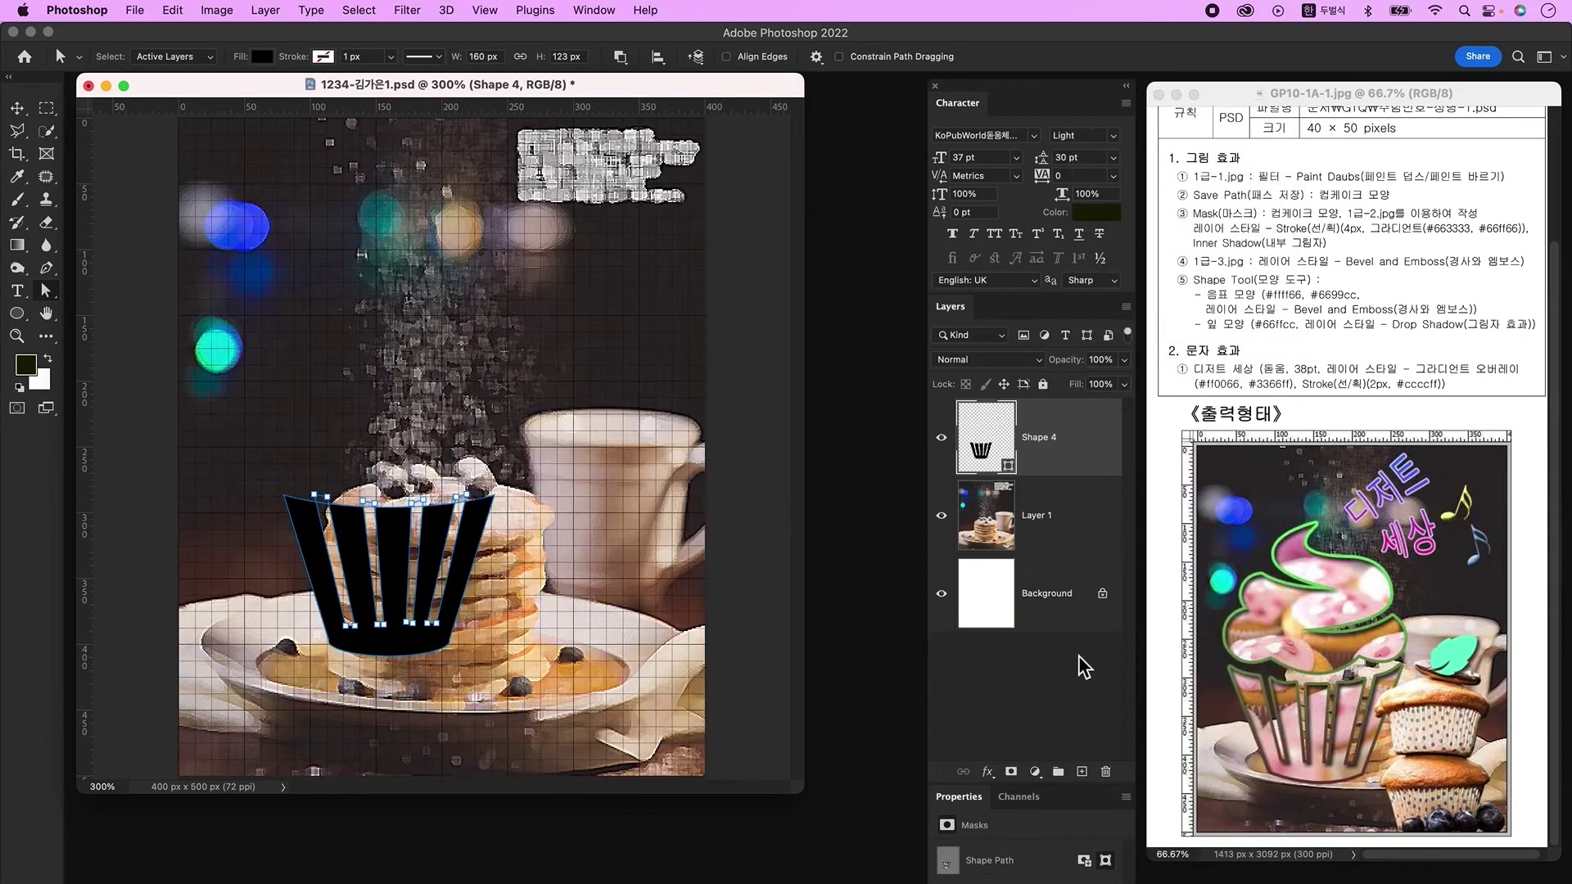
left_click(620, 57)
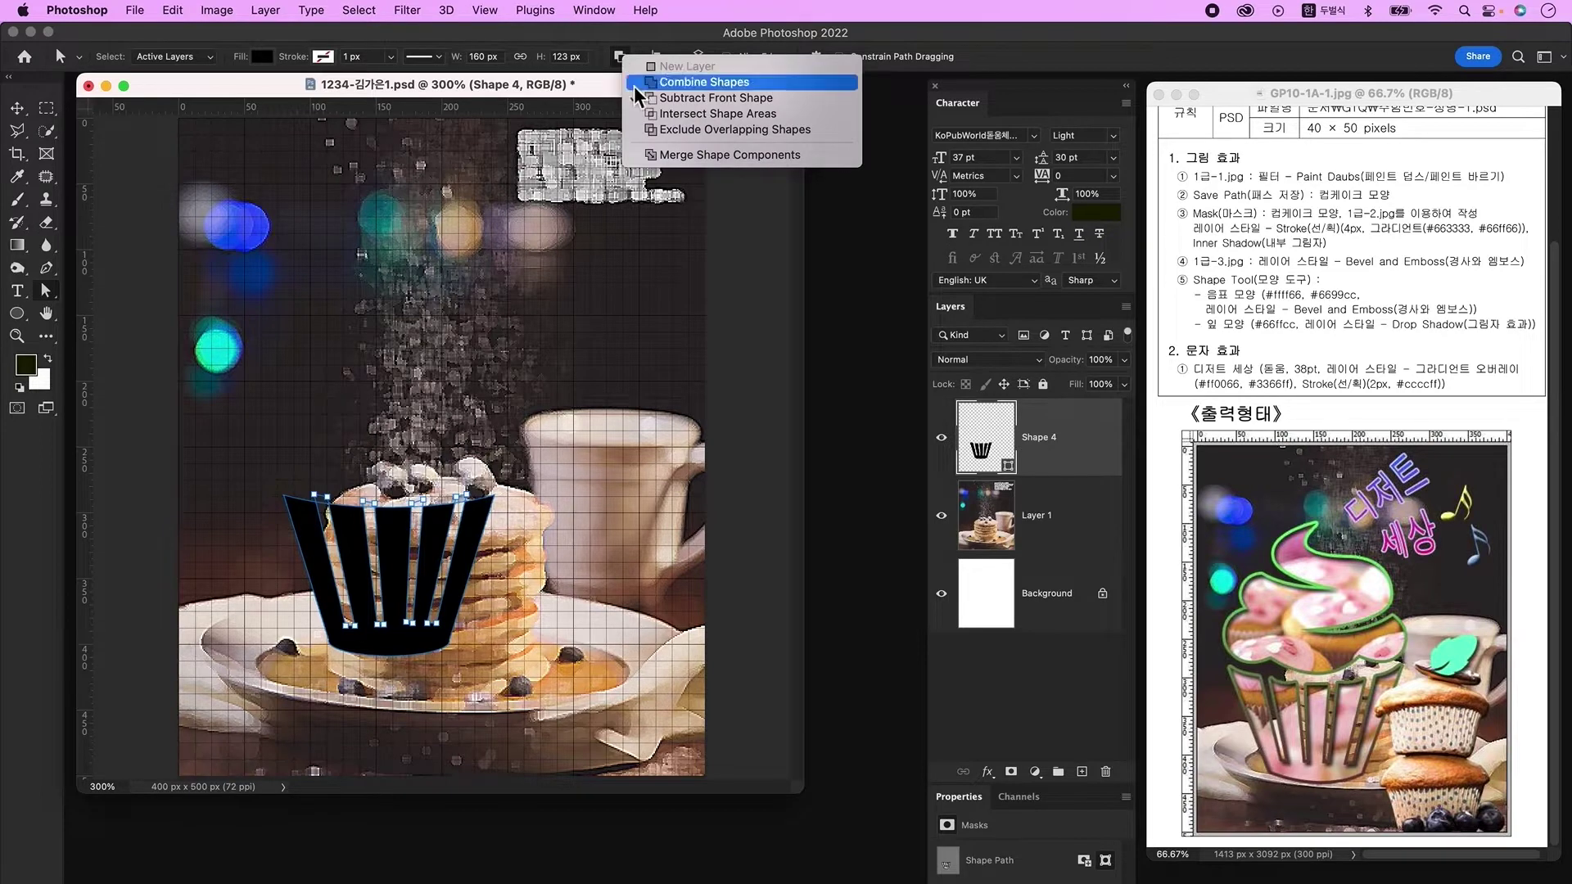
left_click(695, 157)
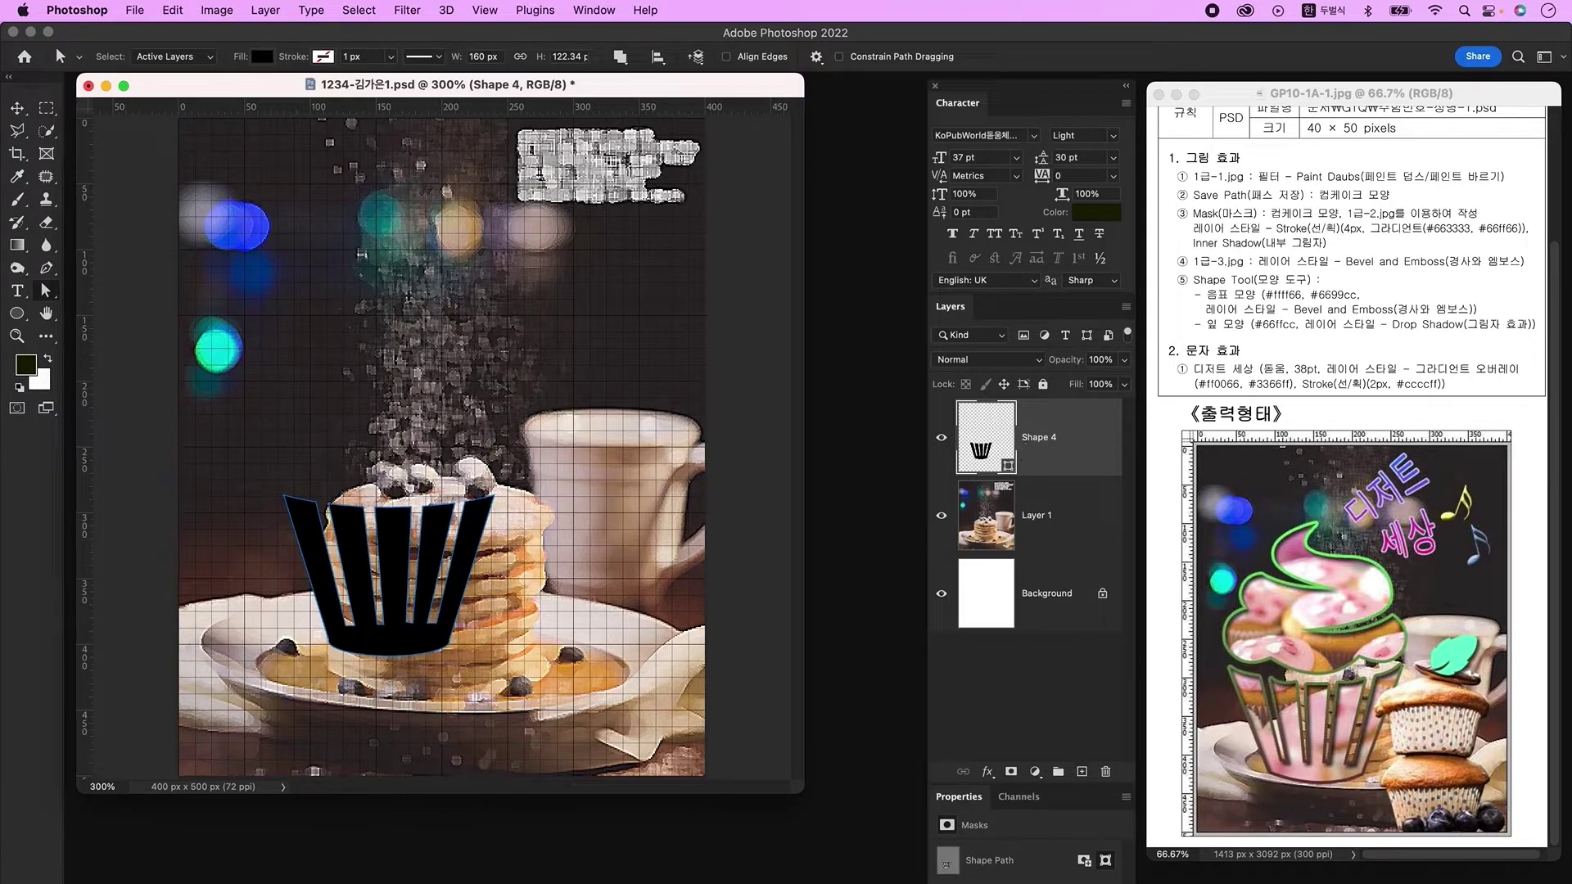
left_click(1083, 772)
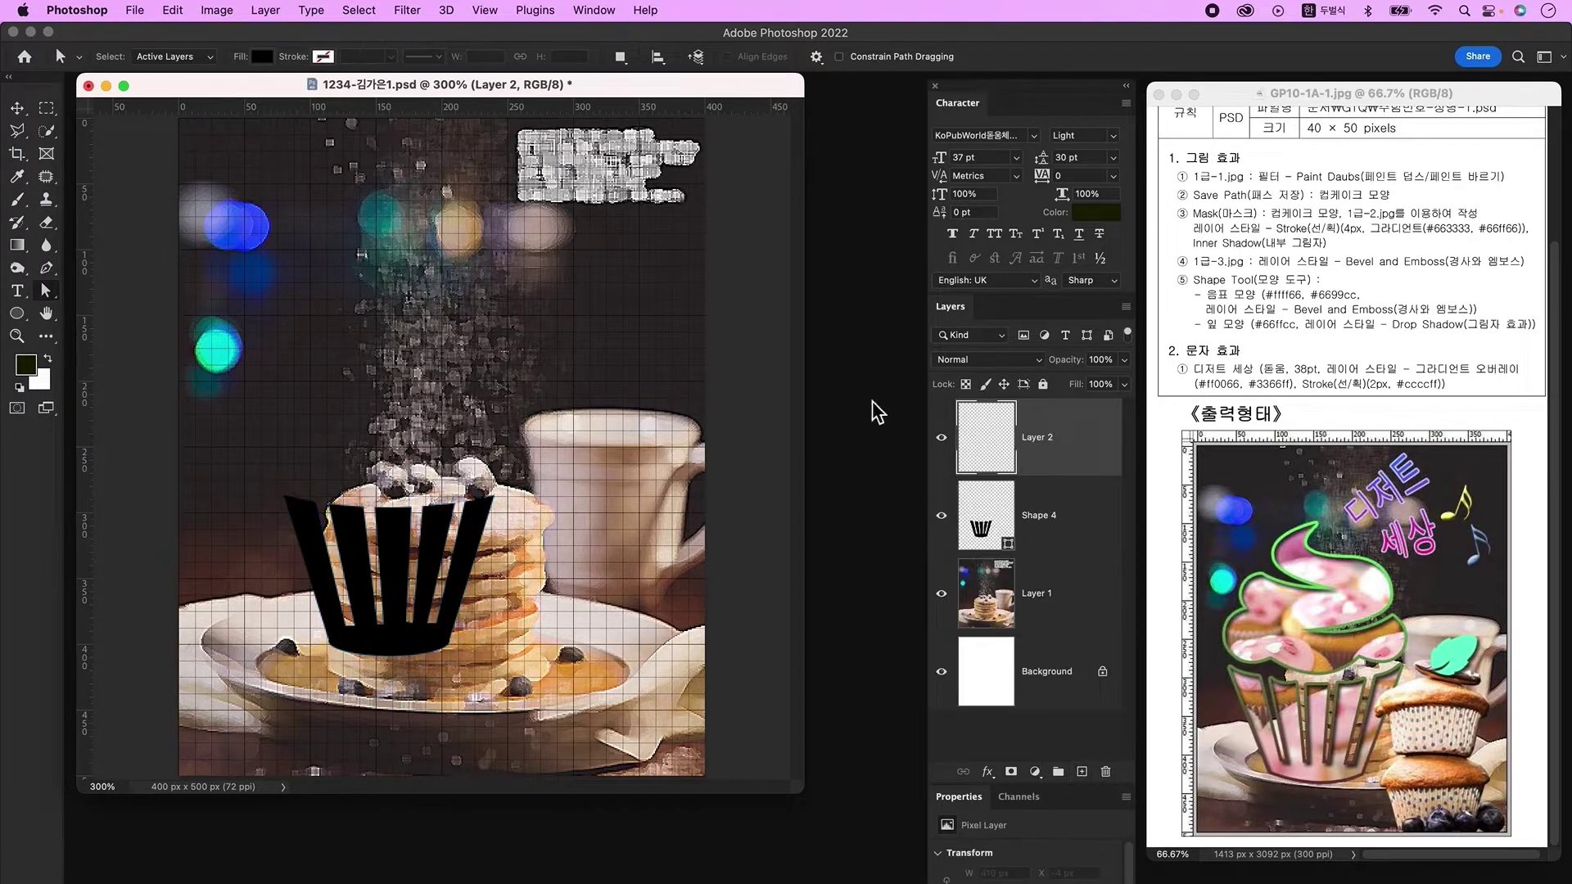
Step: Draw a yellow-filled circle above the left side of the wrapper
left_click(23, 320)
left_click(204, 55)
left_click(195, 145)
left_click_drag(264, 421, 335, 489)
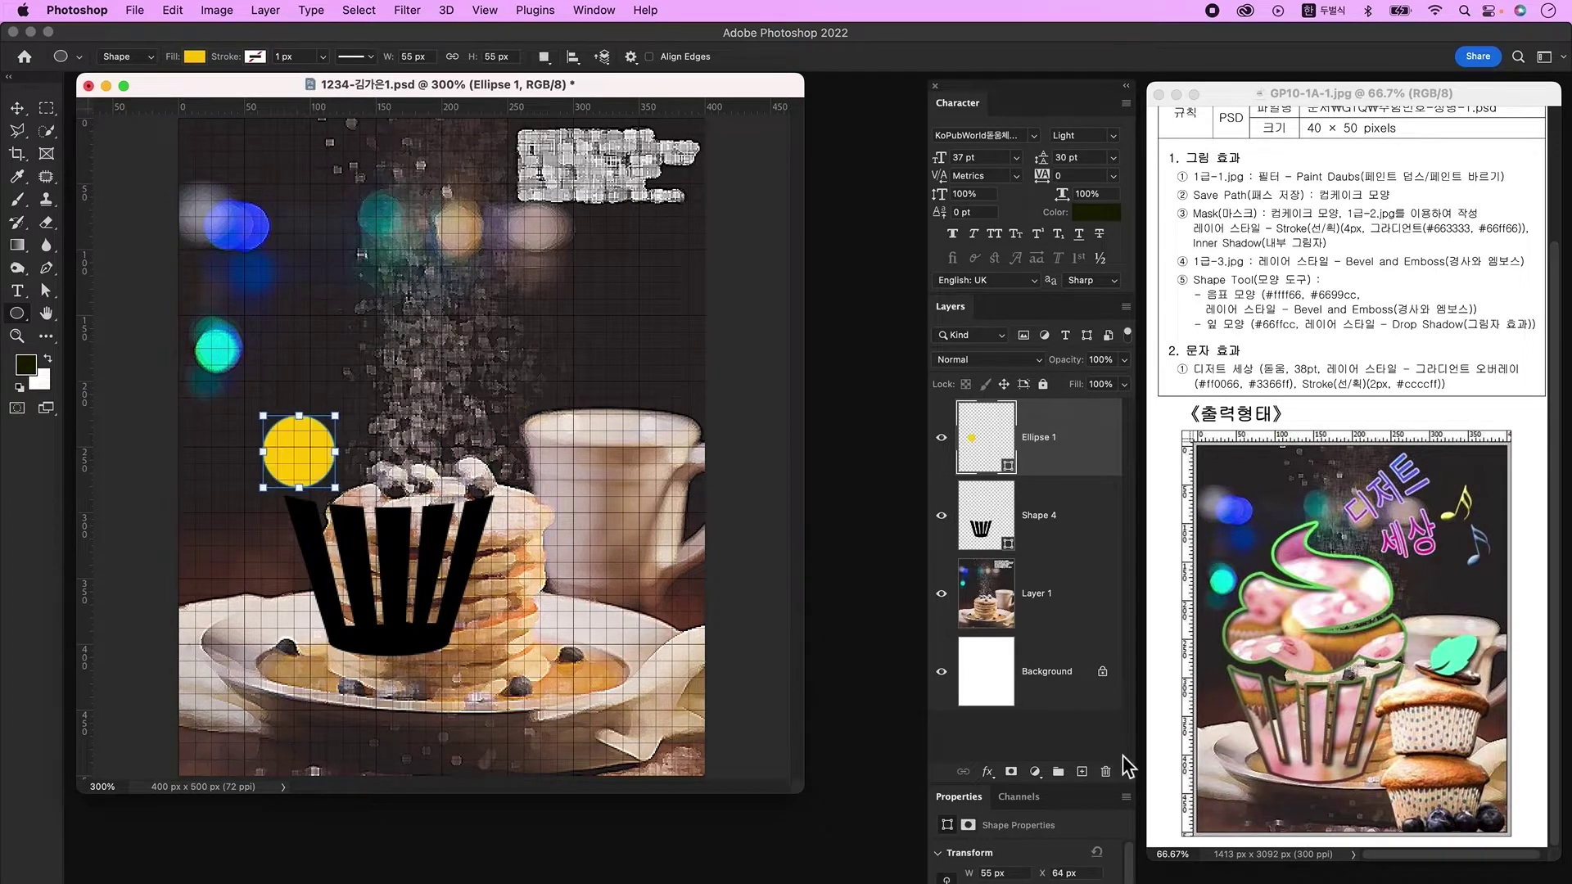
Step: Draw a wider yellow ellipse beside it, Alt-drag a circle copy to its right, and add a layer
left_click(1082, 771)
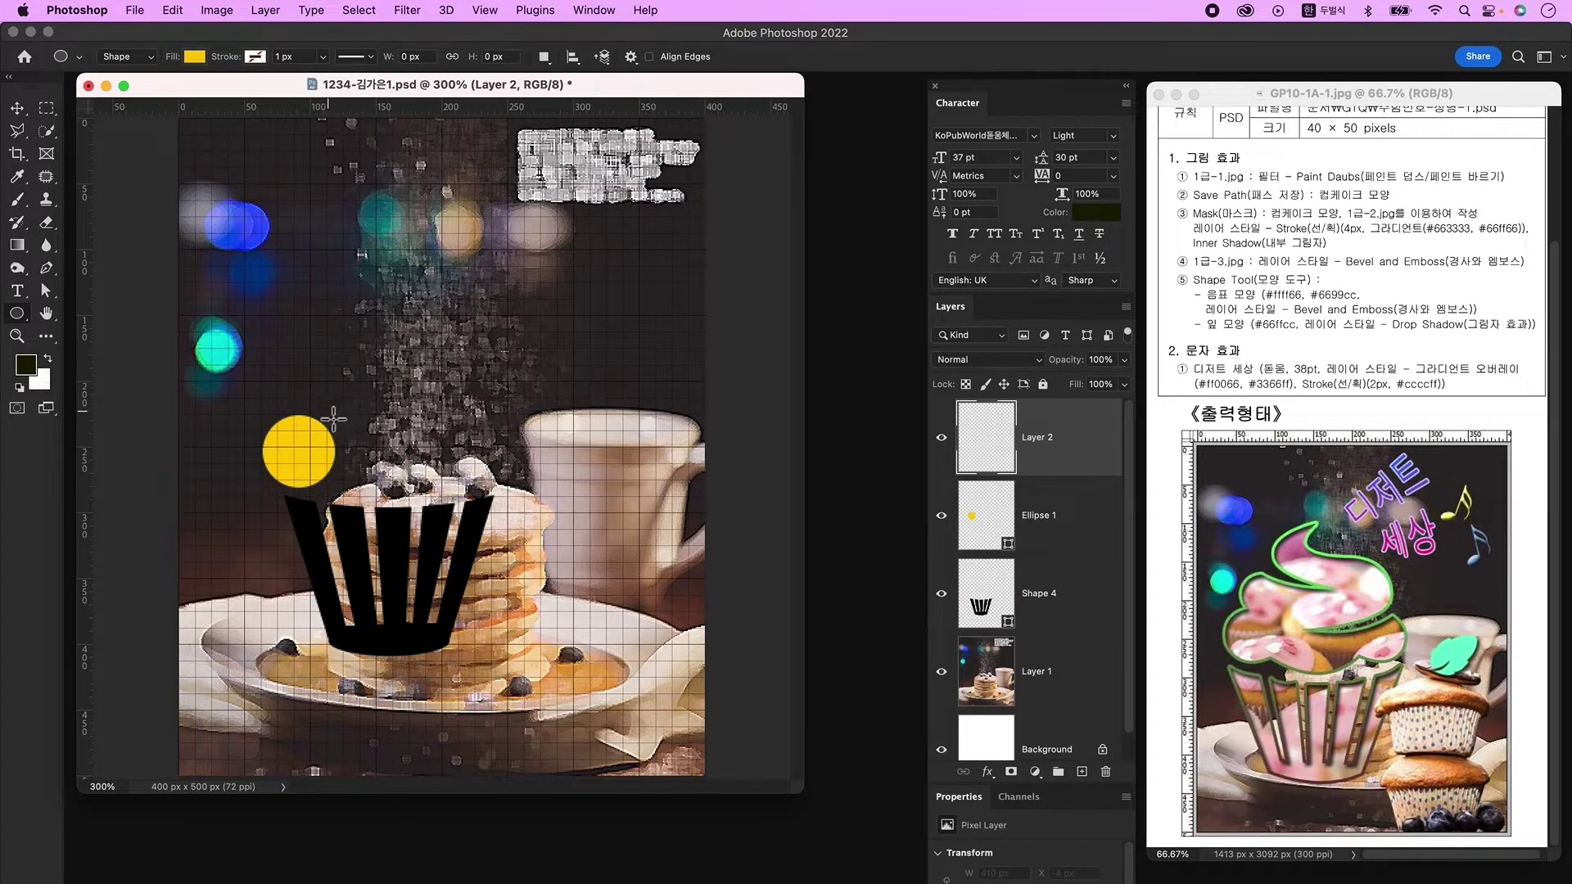
left_click_drag(327, 427, 466, 497)
key("v")
left_click(296, 452)
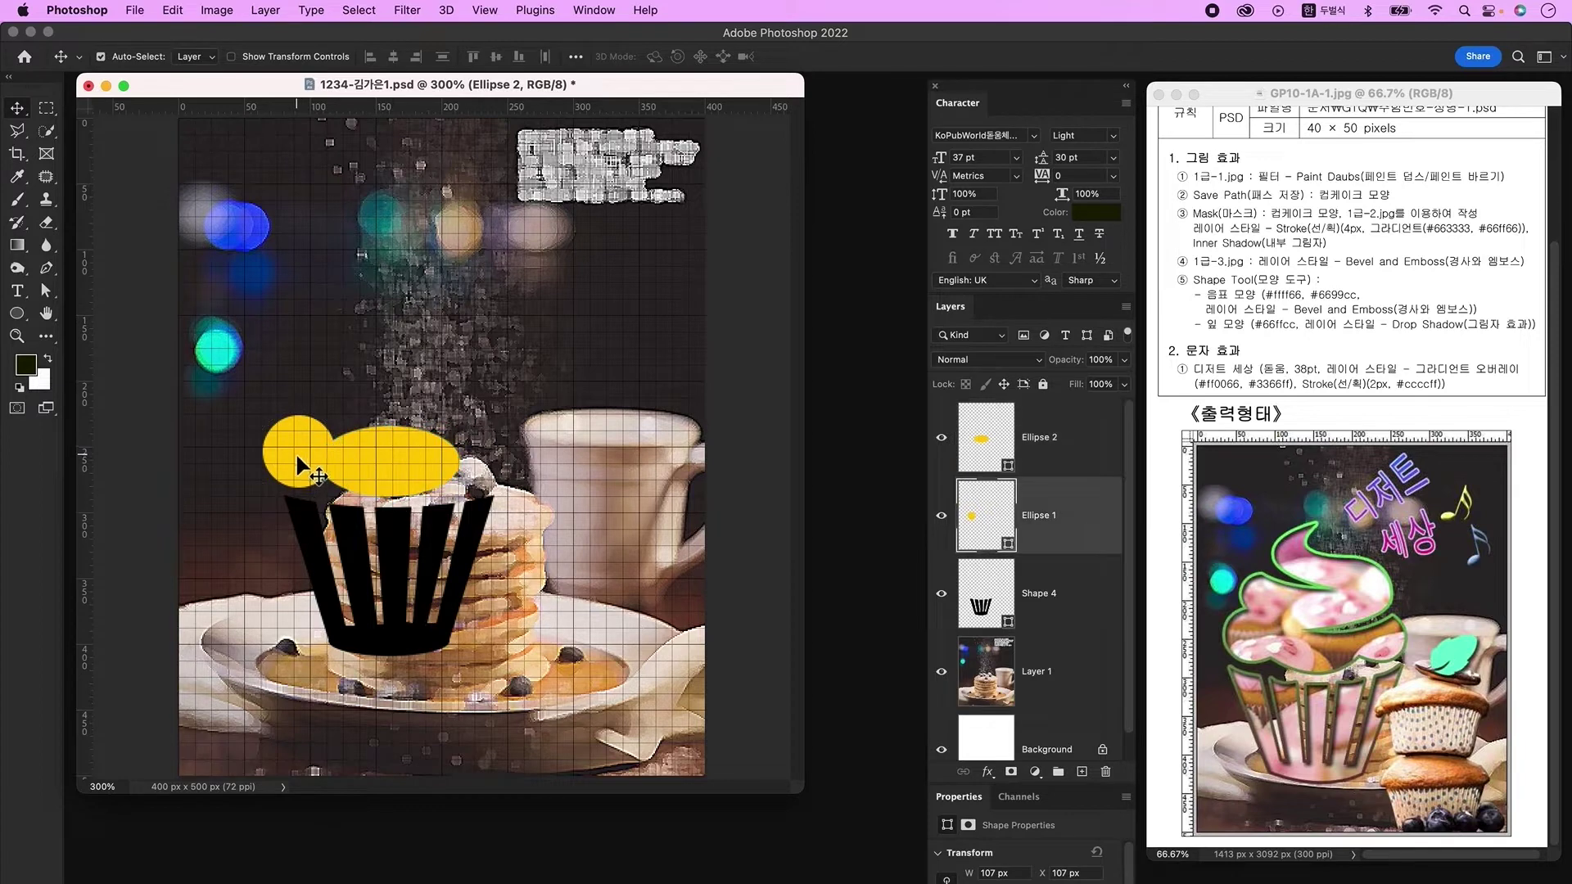
left_click_drag(291, 455, 482, 450)
left_click(450, 455)
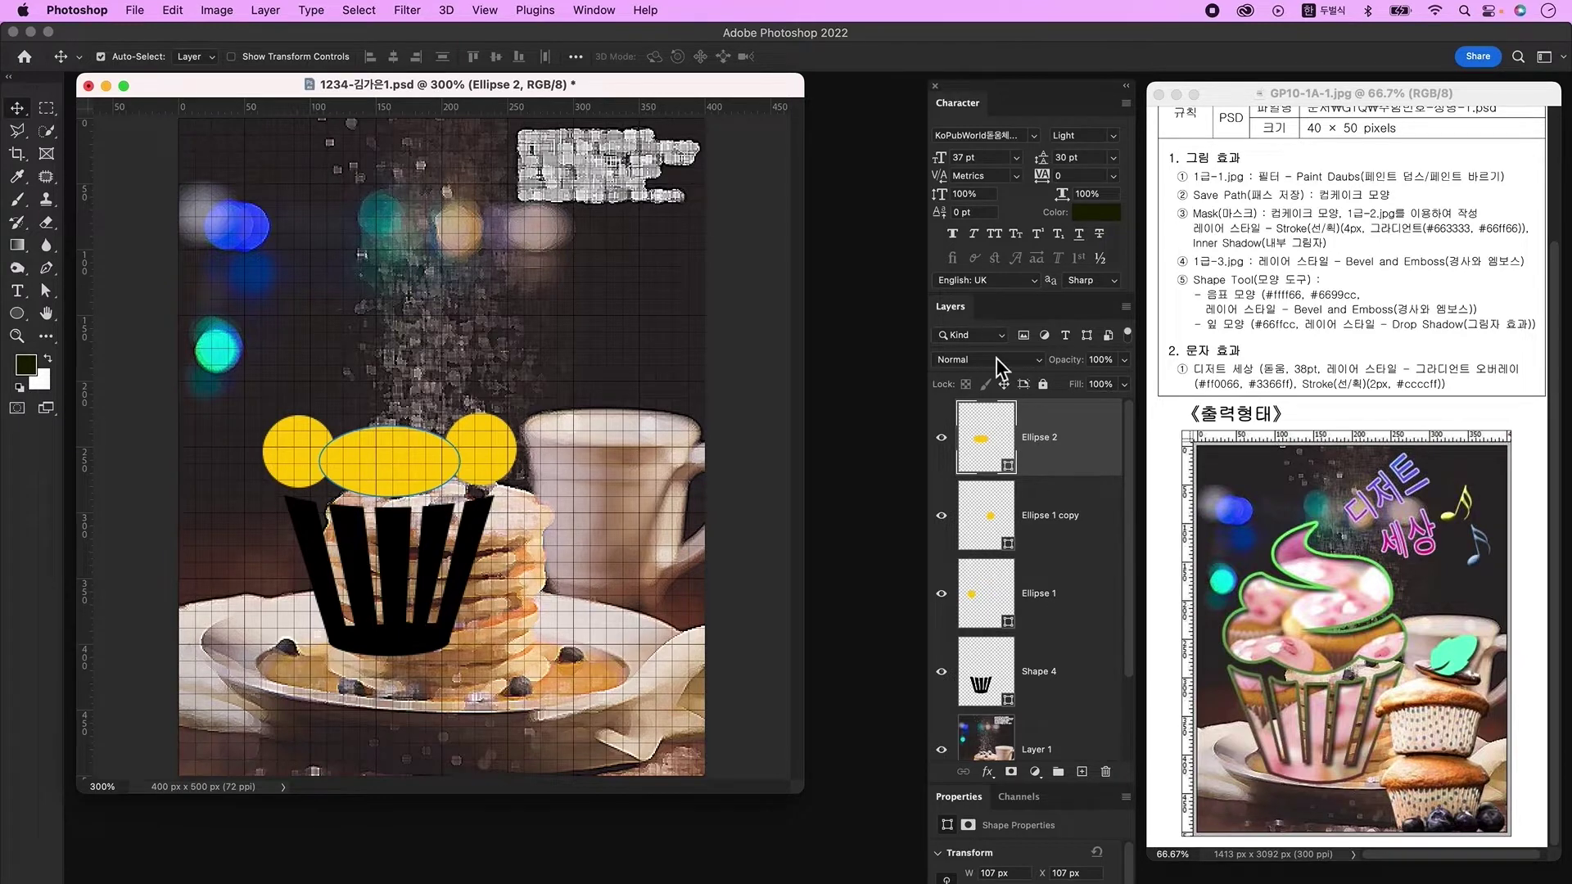
left_click(1082, 772)
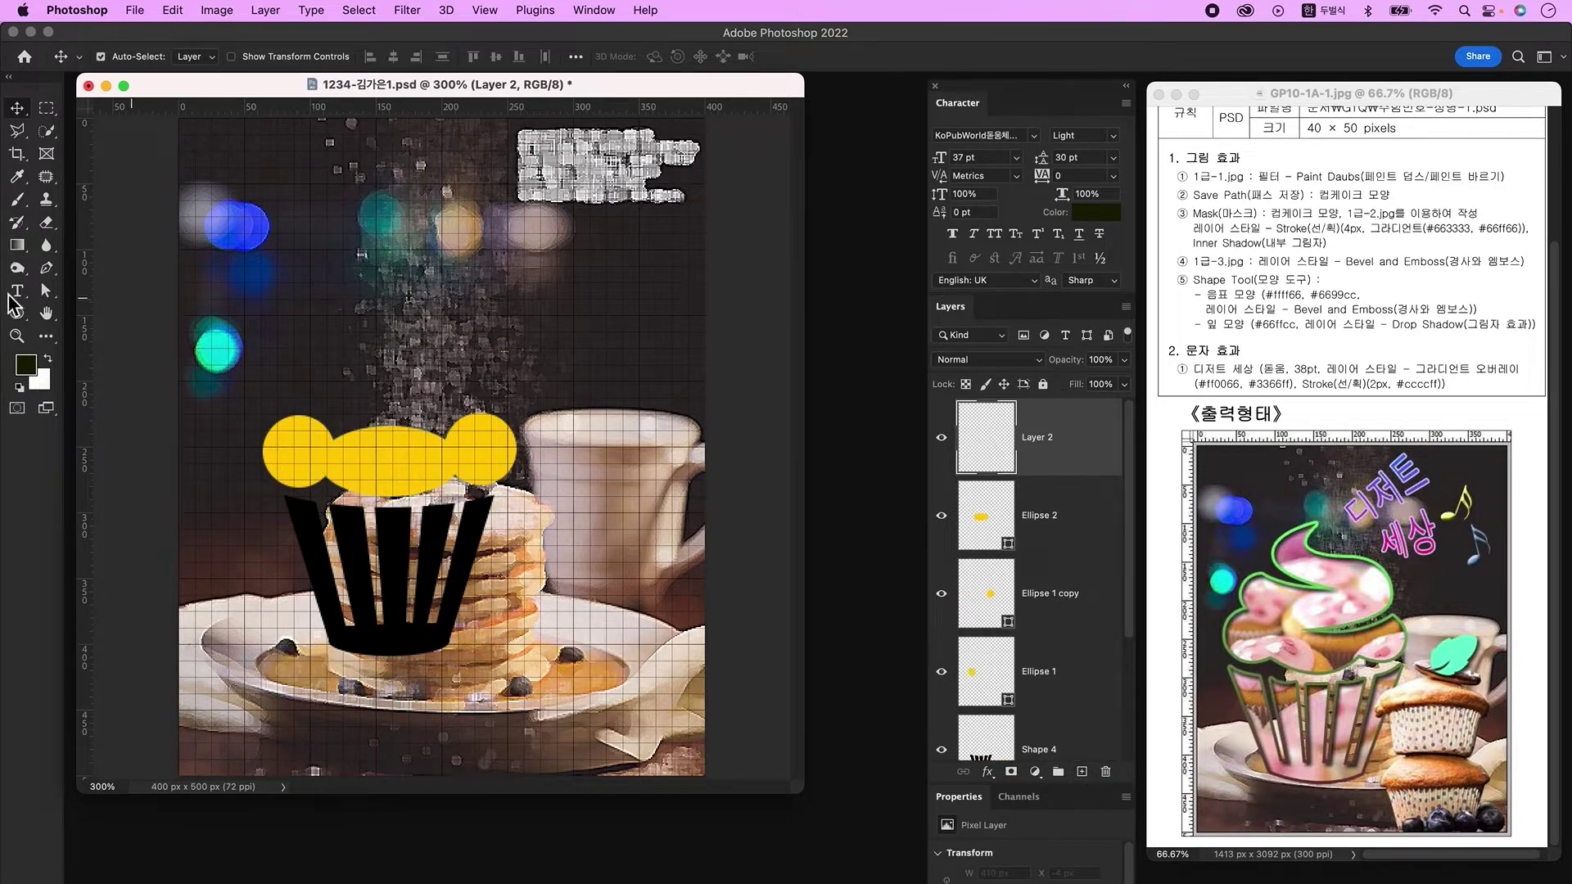
Step: Draw the S-shaped yellow cream swirl above the ovals with the Pen tool
left_click(46, 269)
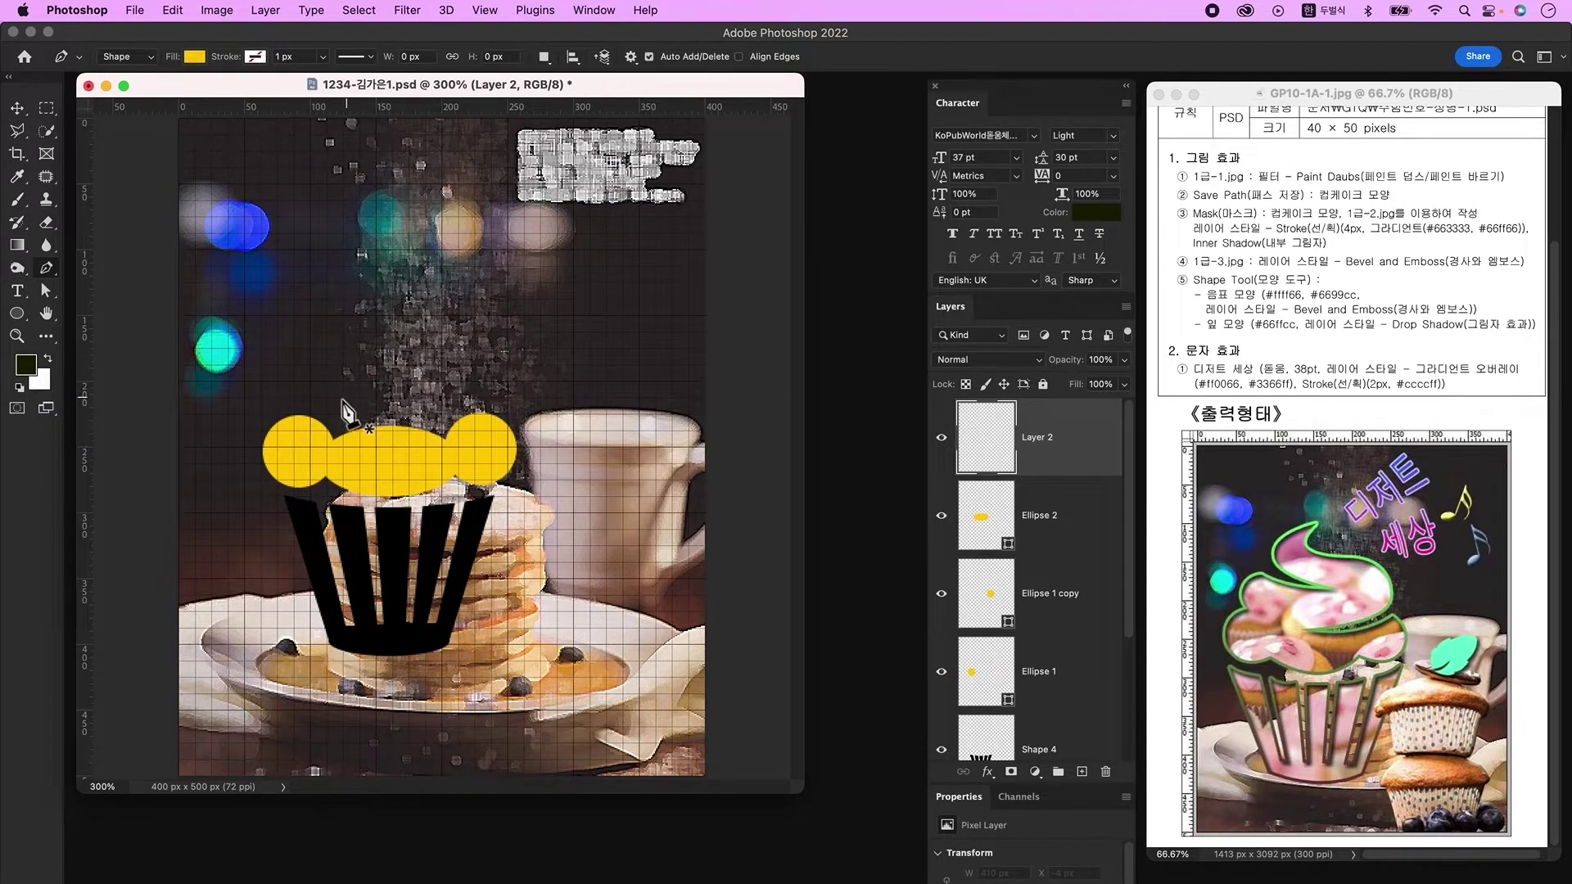
left_click(283, 420)
left_click_drag(295, 368, 531, 299)
left_click(413, 373)
left_click_drag(484, 361, 544, 340)
left_click_drag(530, 415, 524, 491)
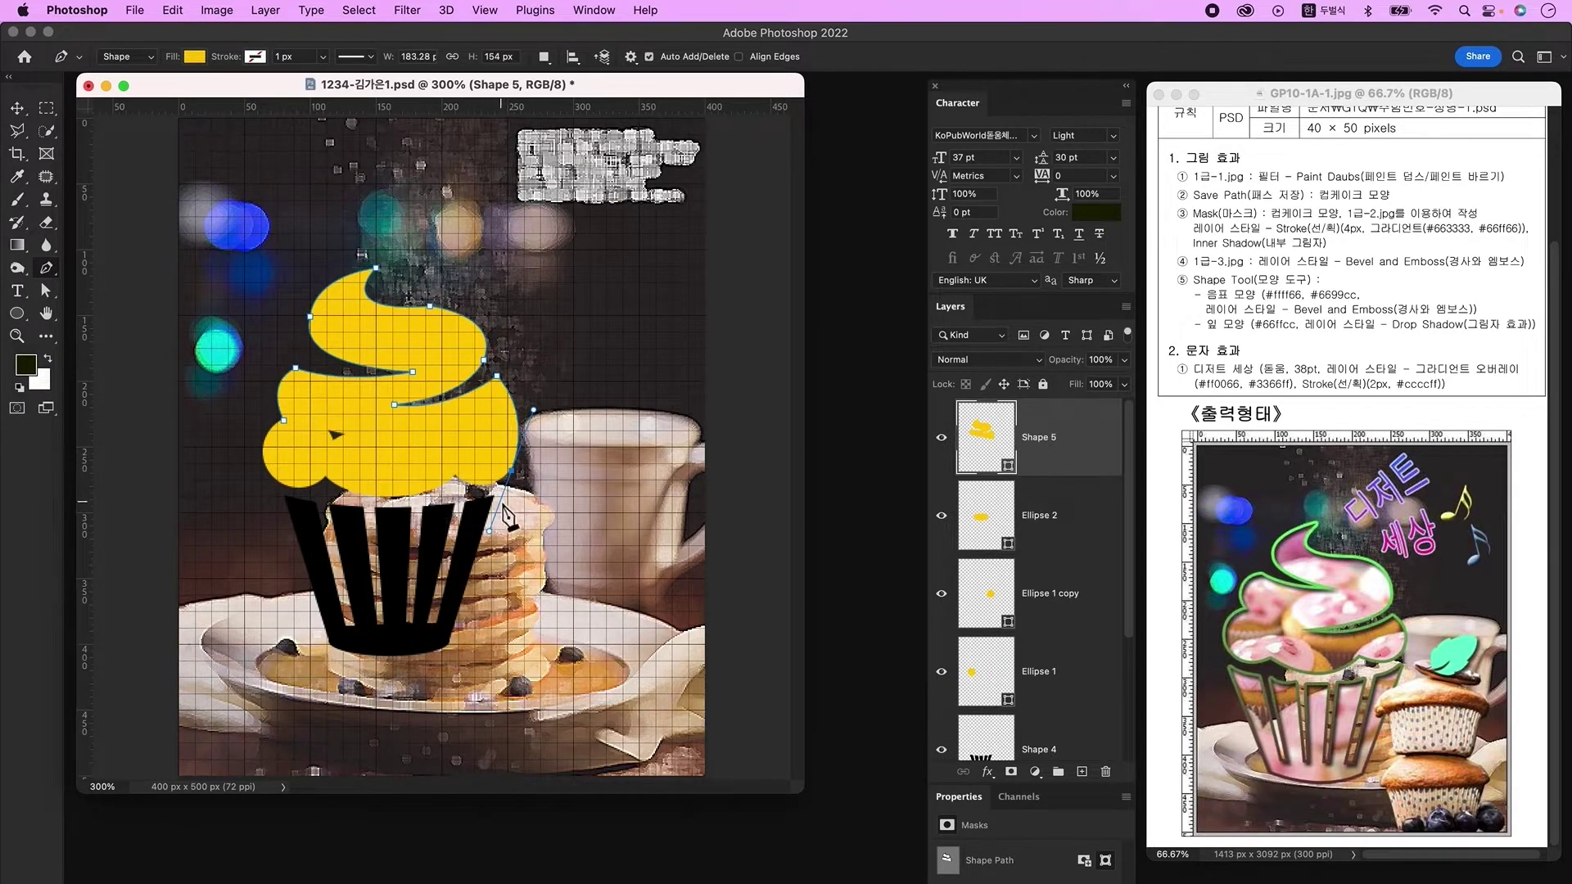
key("Escape")
Step: Refine the swirl's anchors: reshape the lower-right curve, widen the upper-left bulge, and raise the top
left_click(47, 290)
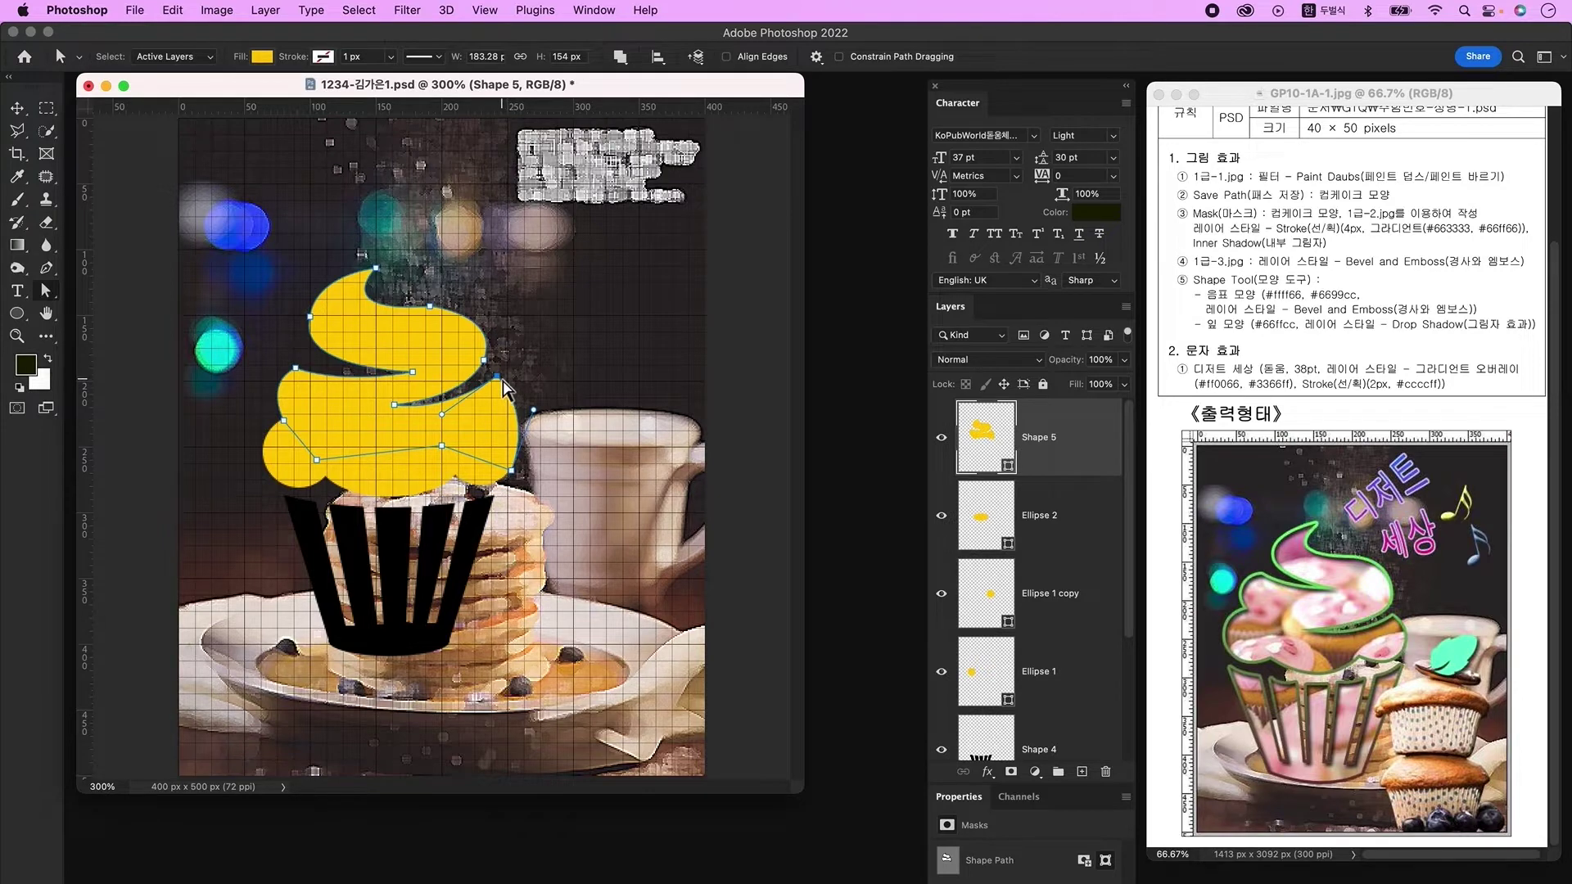
left_click_drag(500, 380, 517, 422)
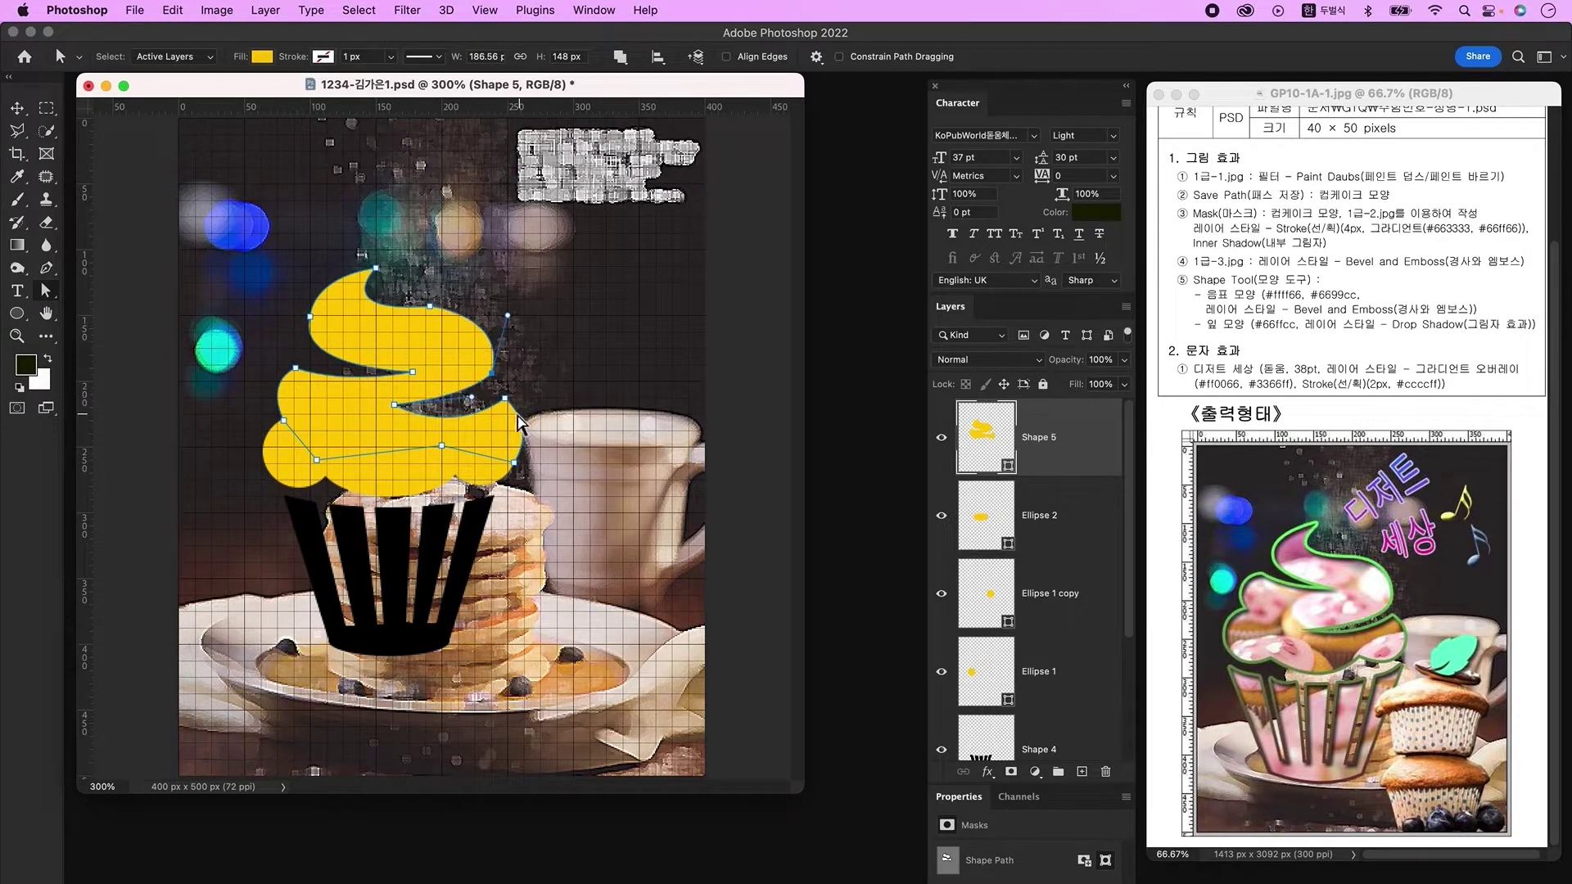
left_click(455, 429)
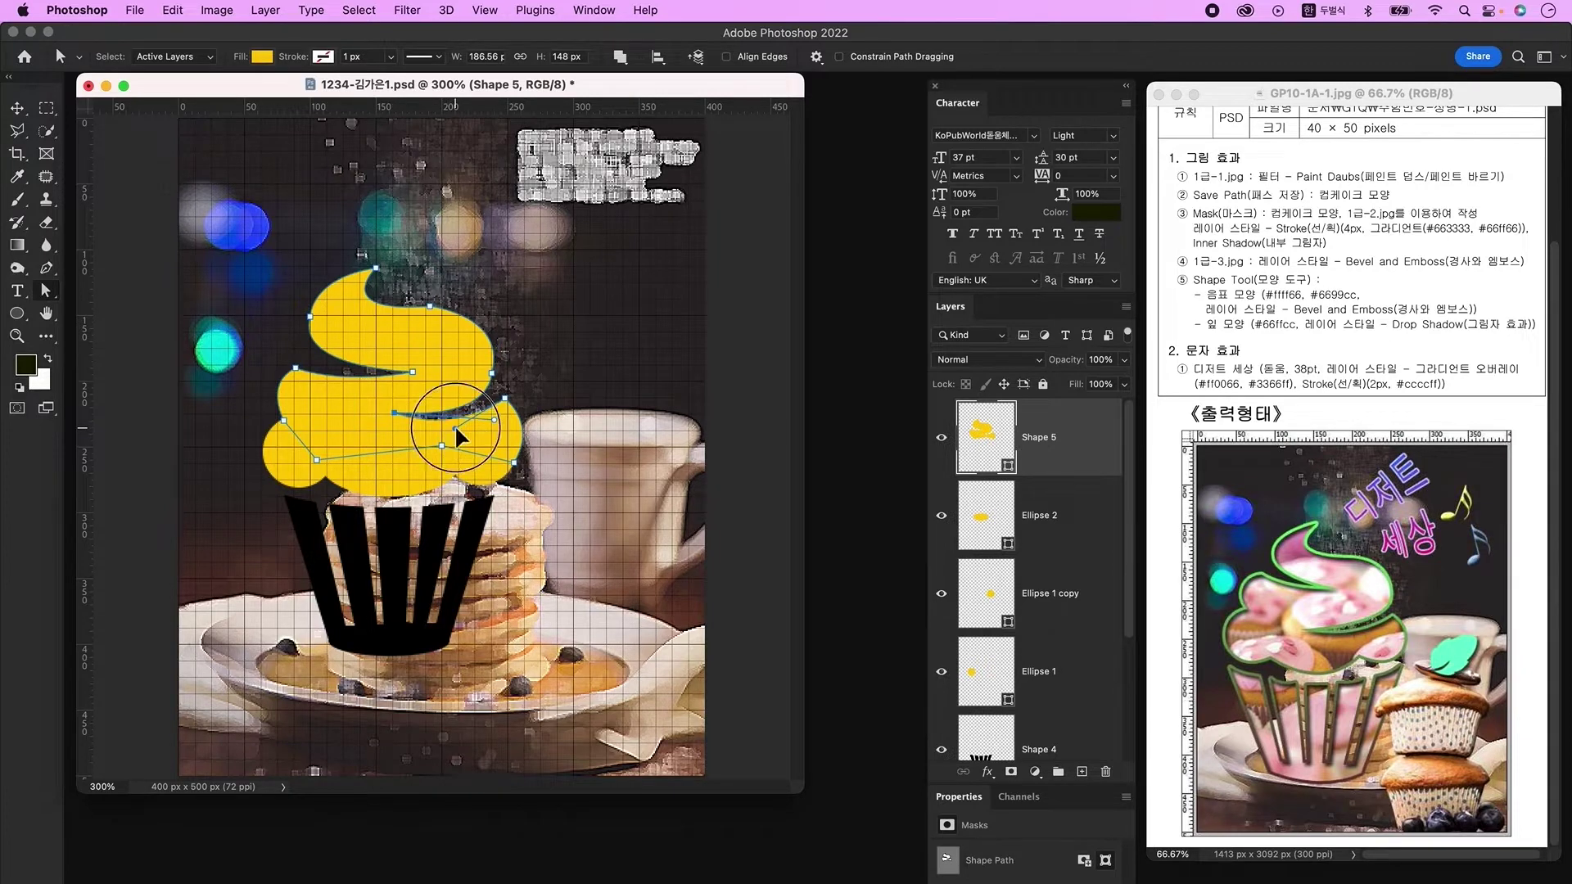
left_click_drag(296, 368, 255, 382)
left_click(616, 419)
left_click(384, 262)
left_click_drag(384, 262, 391, 253)
left_click(491, 373)
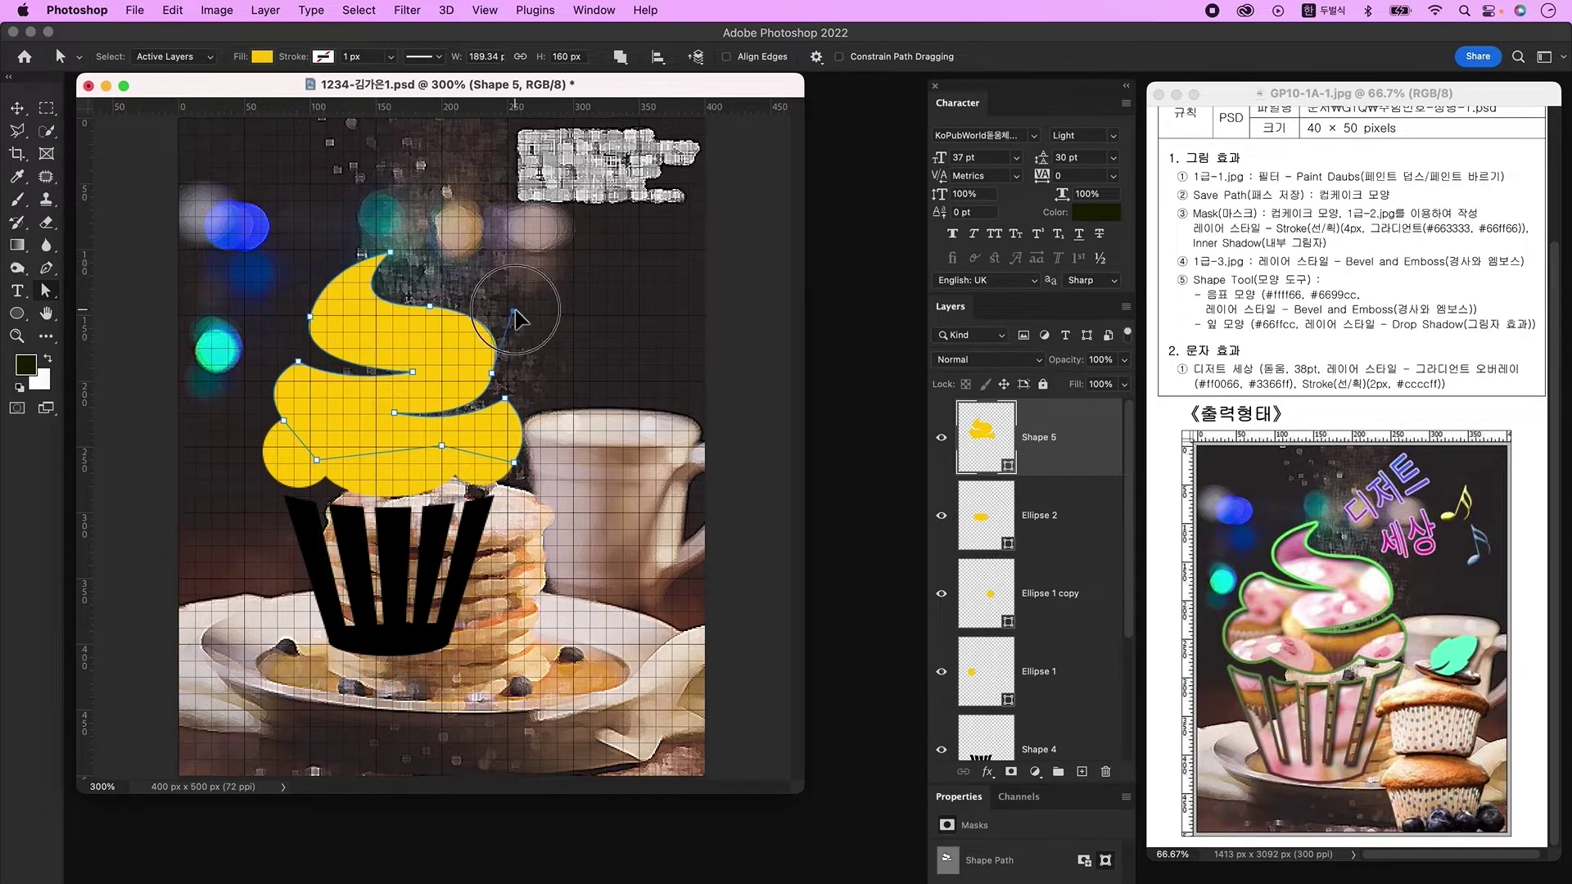
left_click(571, 370)
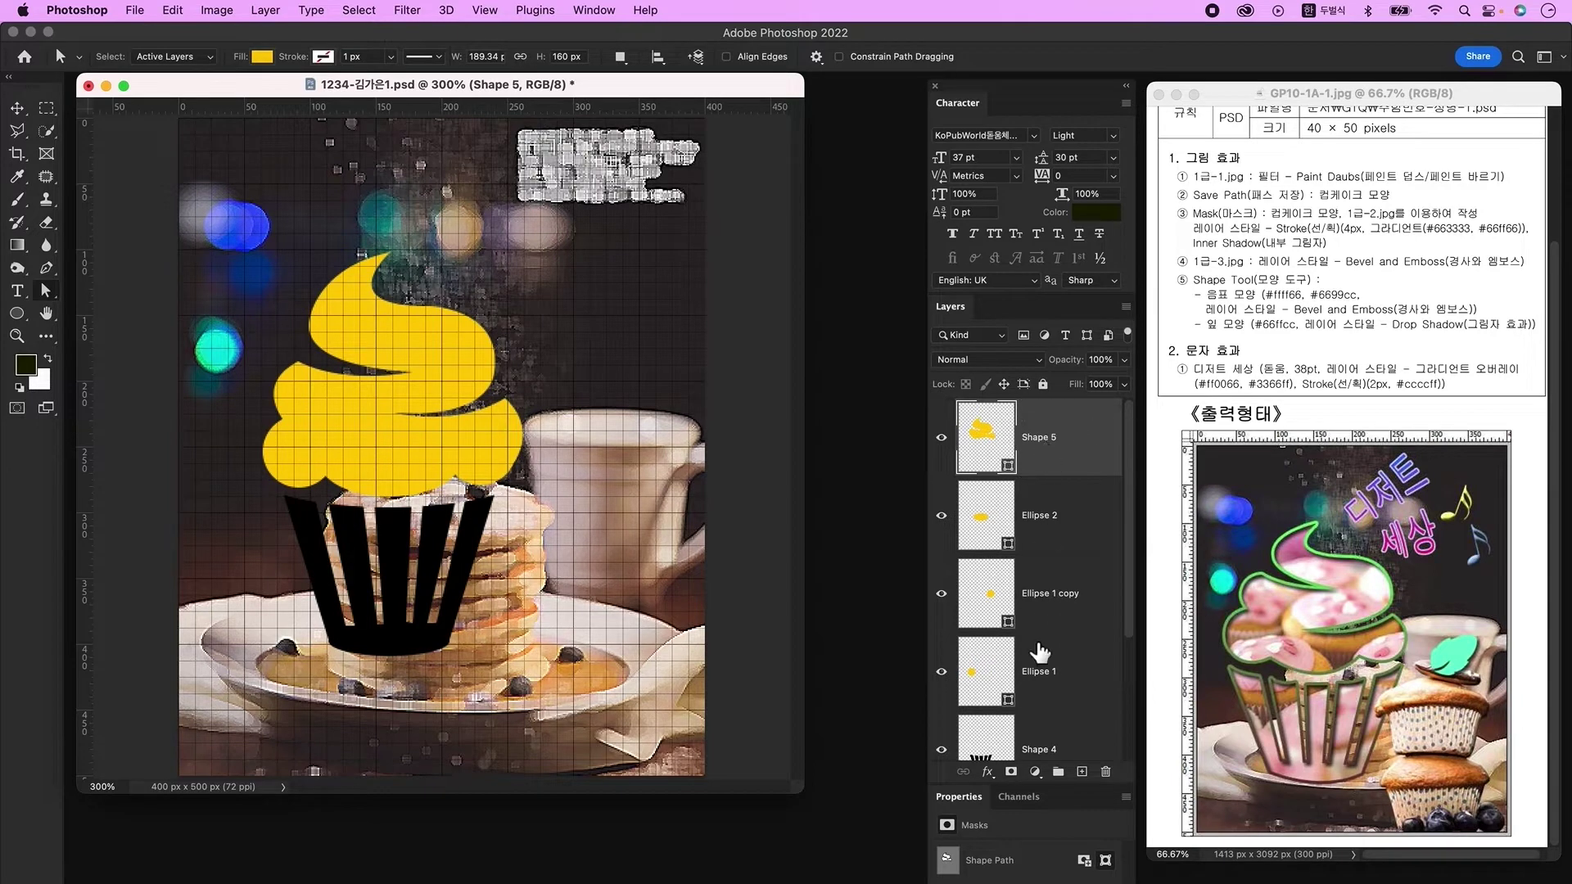
Step: Merge the three yellow oval layers with the swirl and fuse them using Merge Shape Components
left_click(1056, 678, "shift")
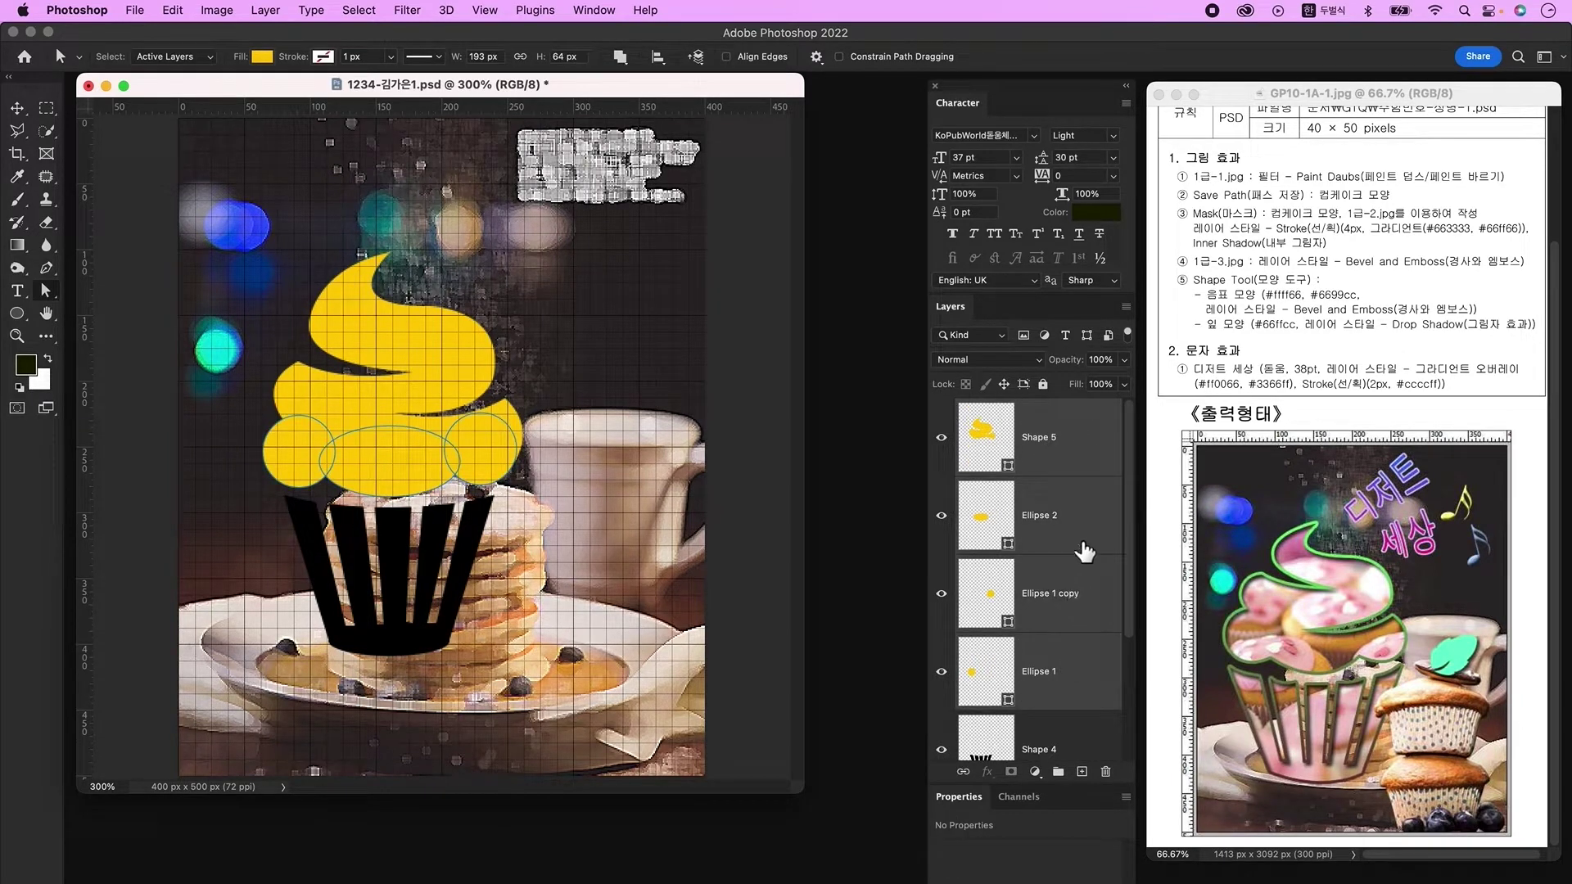
right_click(1088, 427)
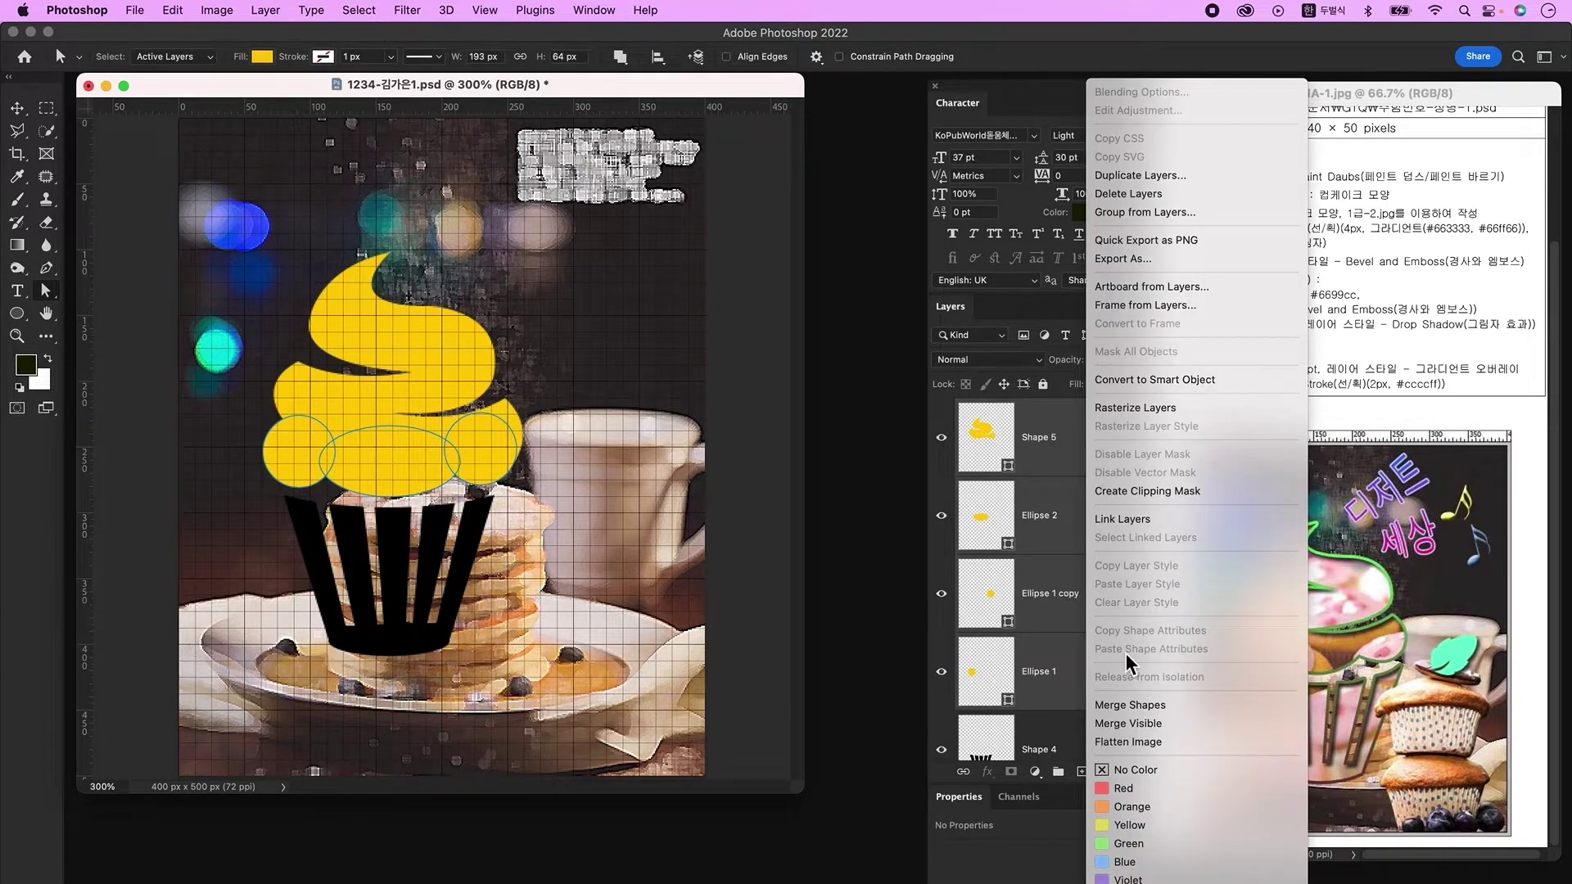
left_click(1157, 706)
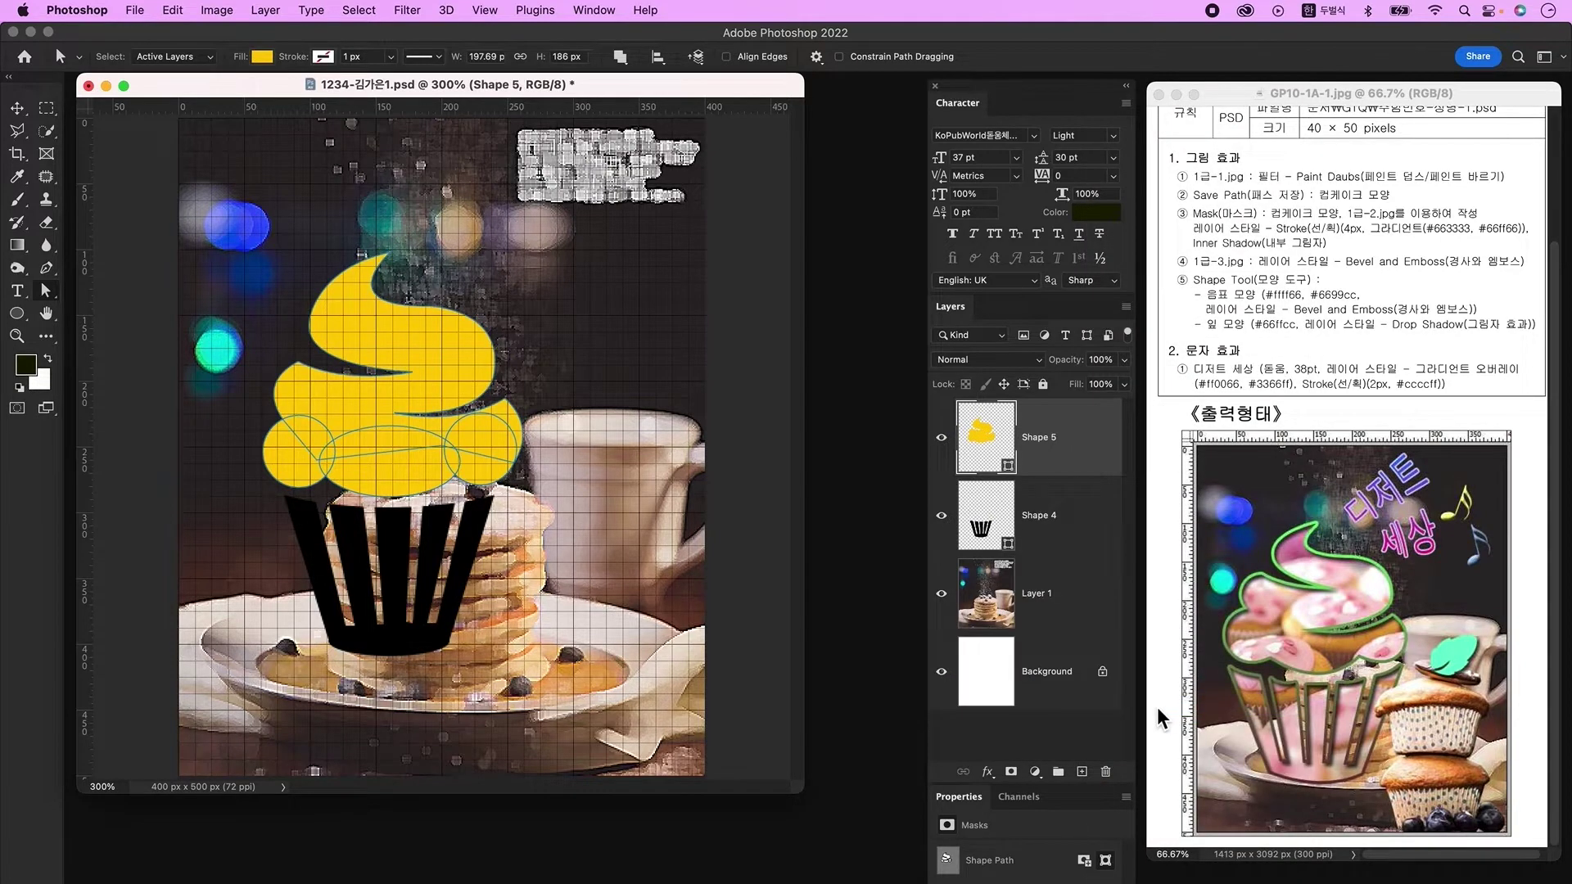
left_click(624, 59)
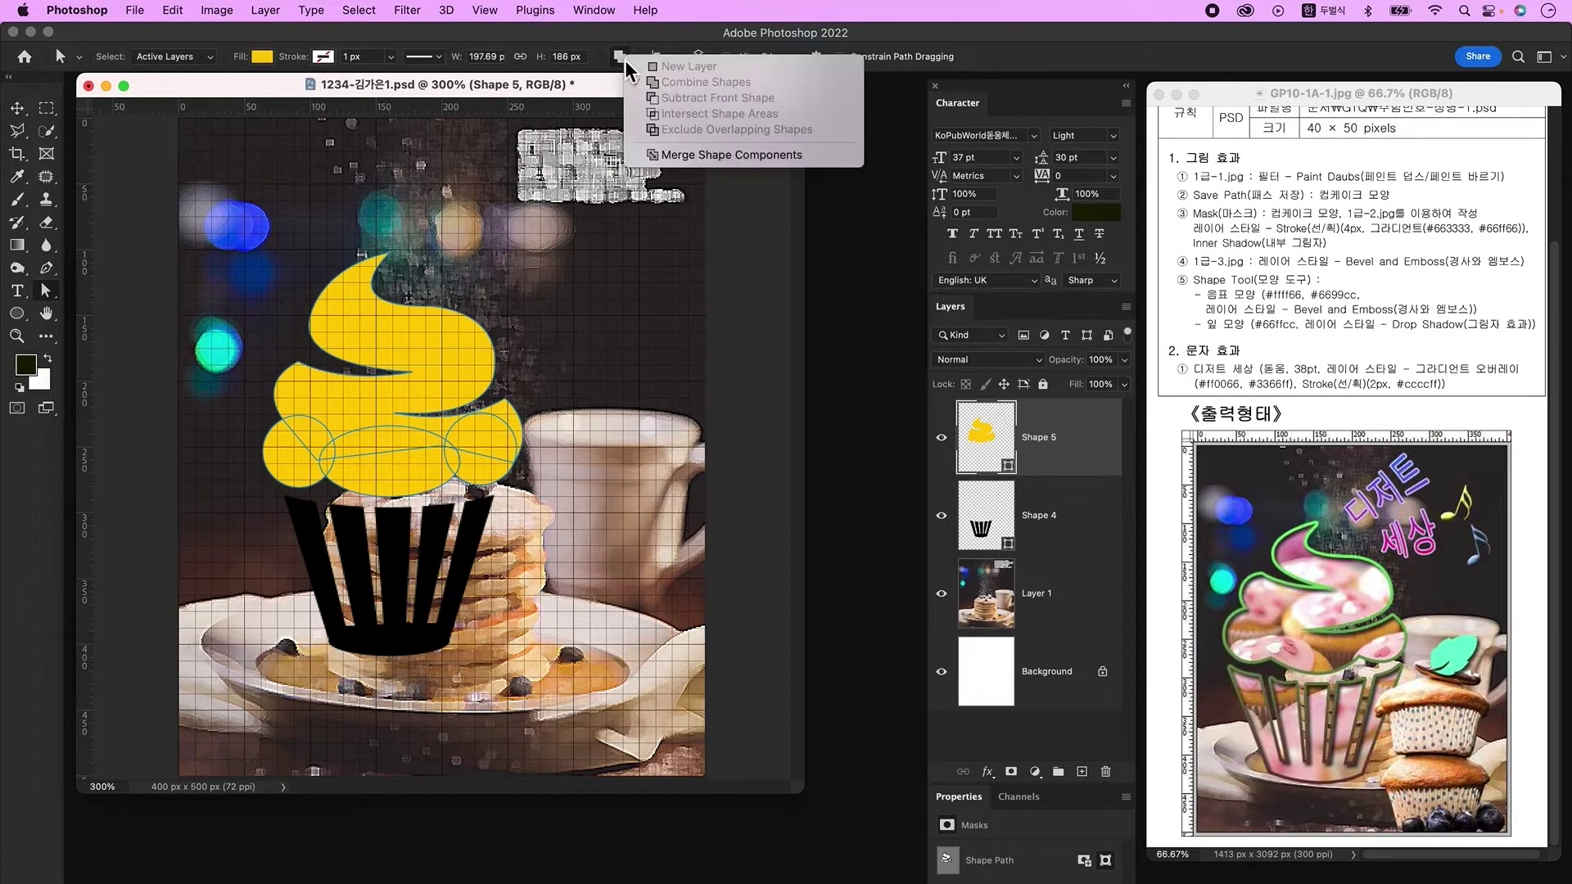
left_click(665, 156)
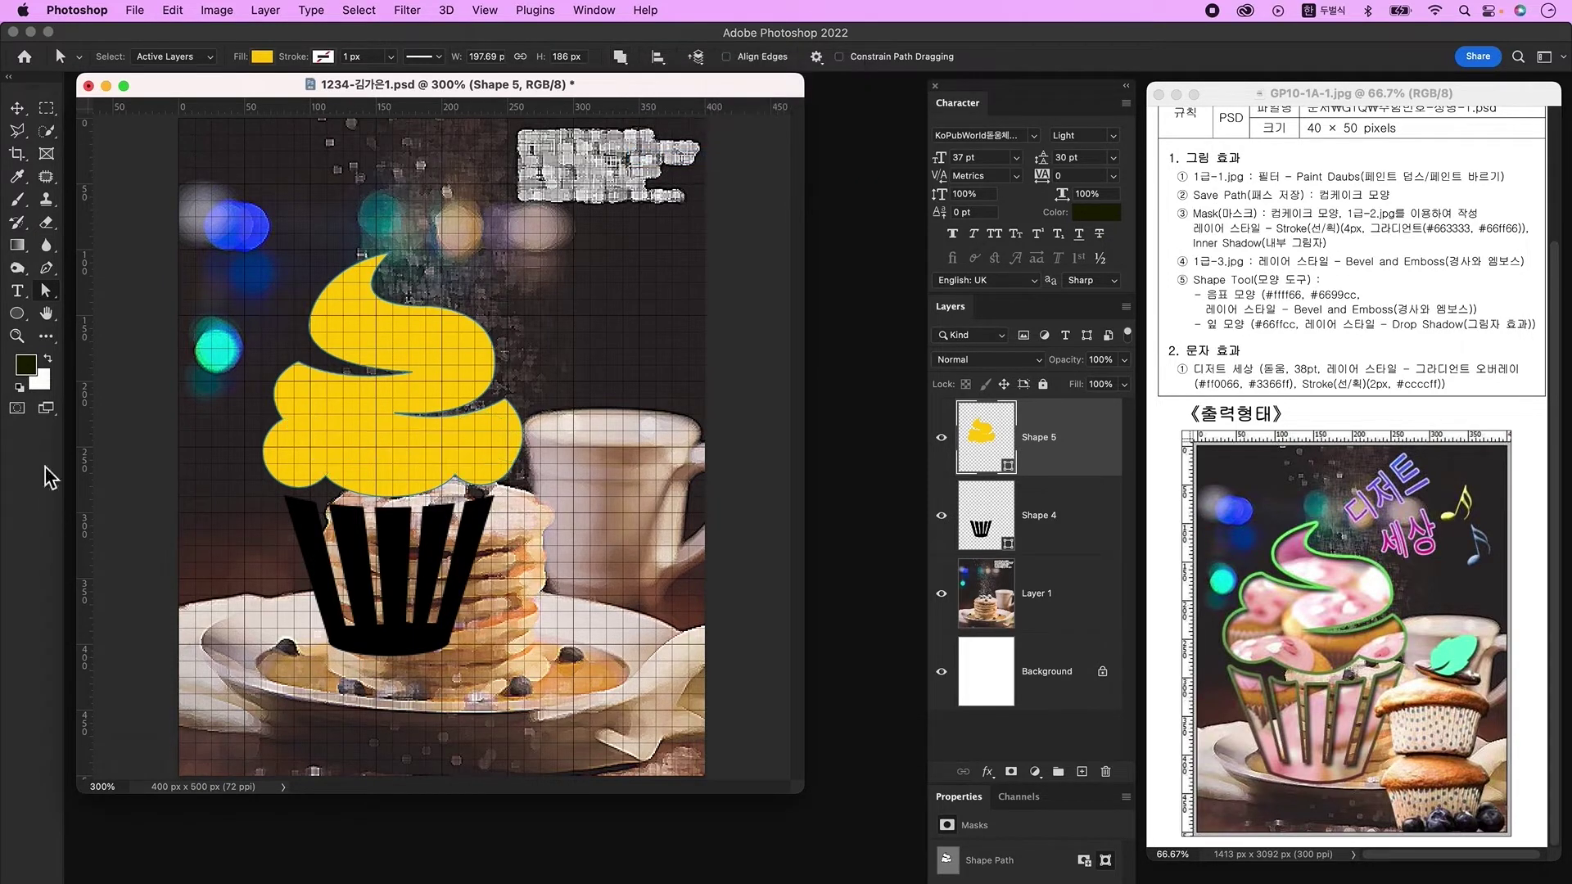
left_click(17, 107)
left_click(1049, 511)
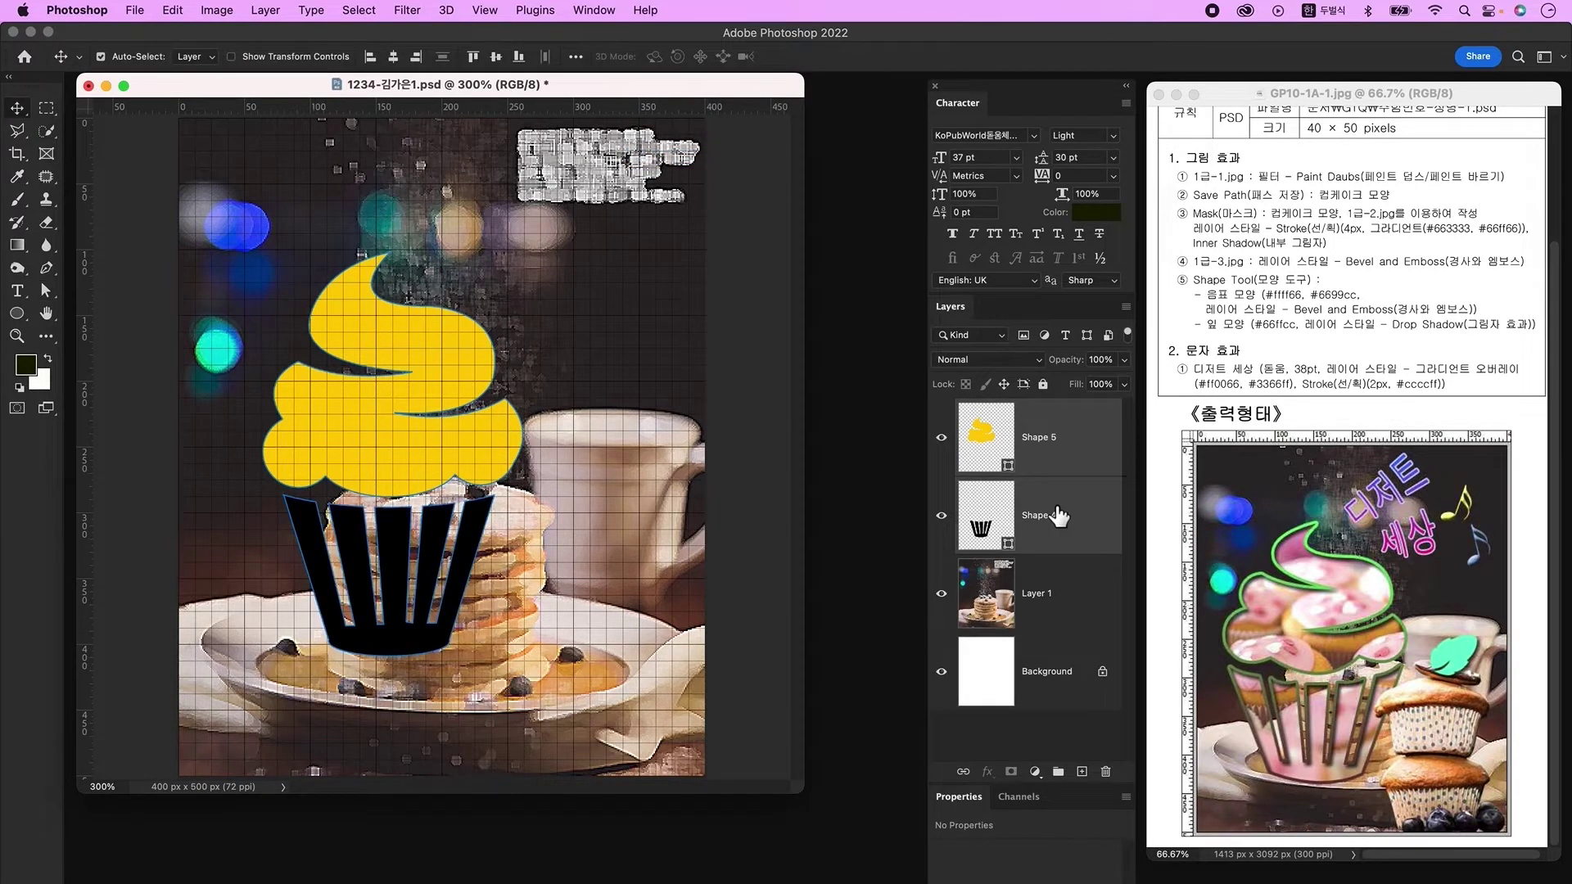
Step: Stretch the cream swirl and wrapper shapes wider to both sides with Free Transform
left_click(1065, 442, "shift")
key("super+t")
left_click_drag(263, 454, 226, 453)
left_click_drag(524, 472, 536, 473)
key("Return")
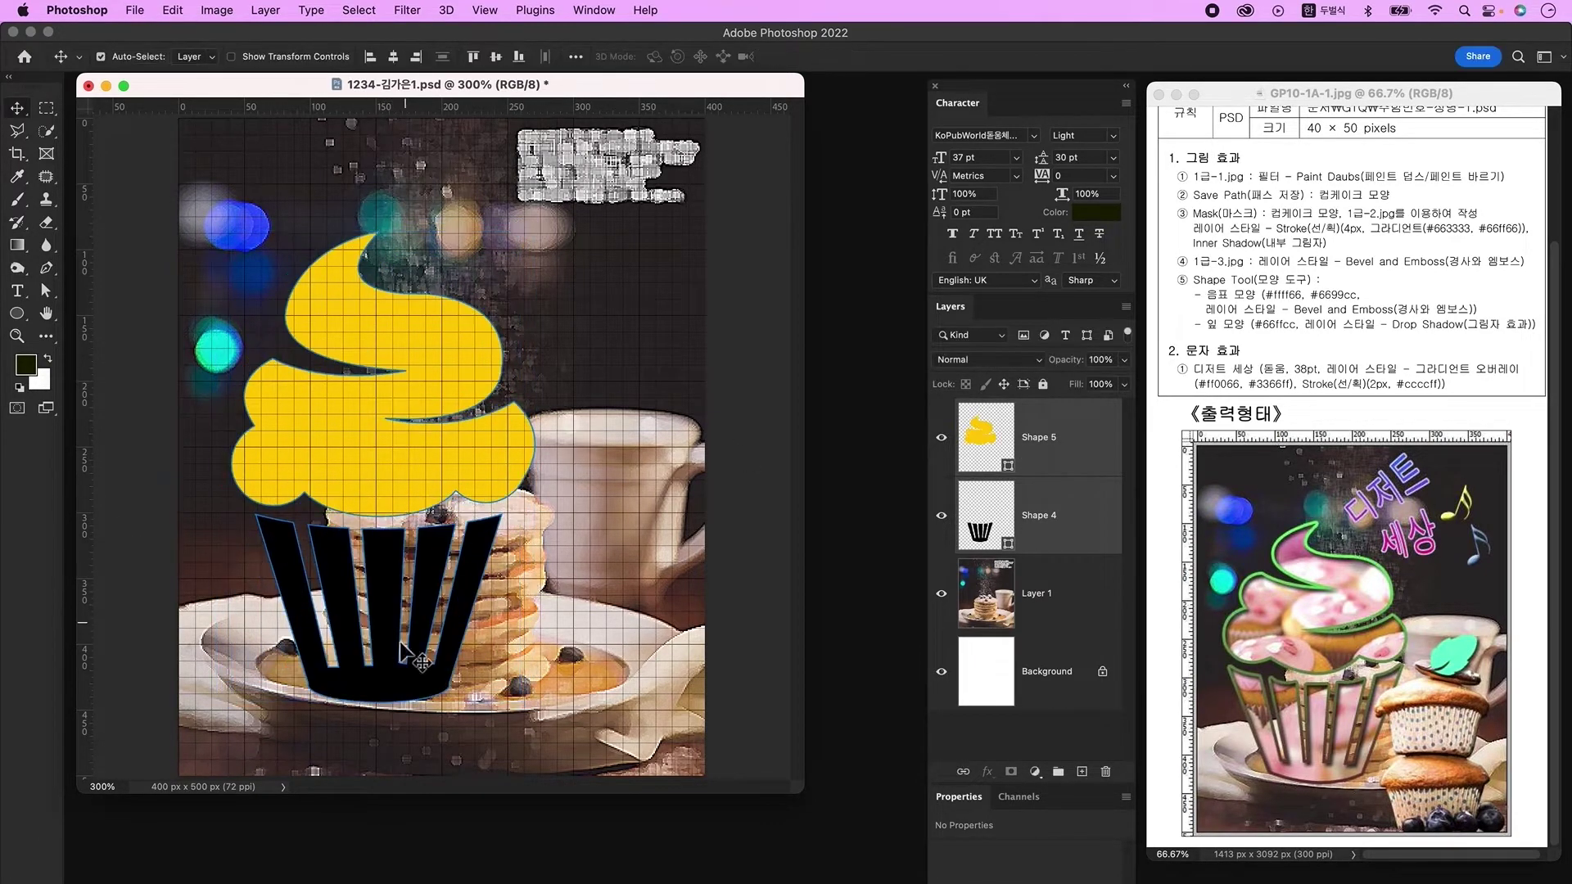
left_click(391, 591)
key("super+t")
key("Return")
left_click(391, 488)
key("super+t")
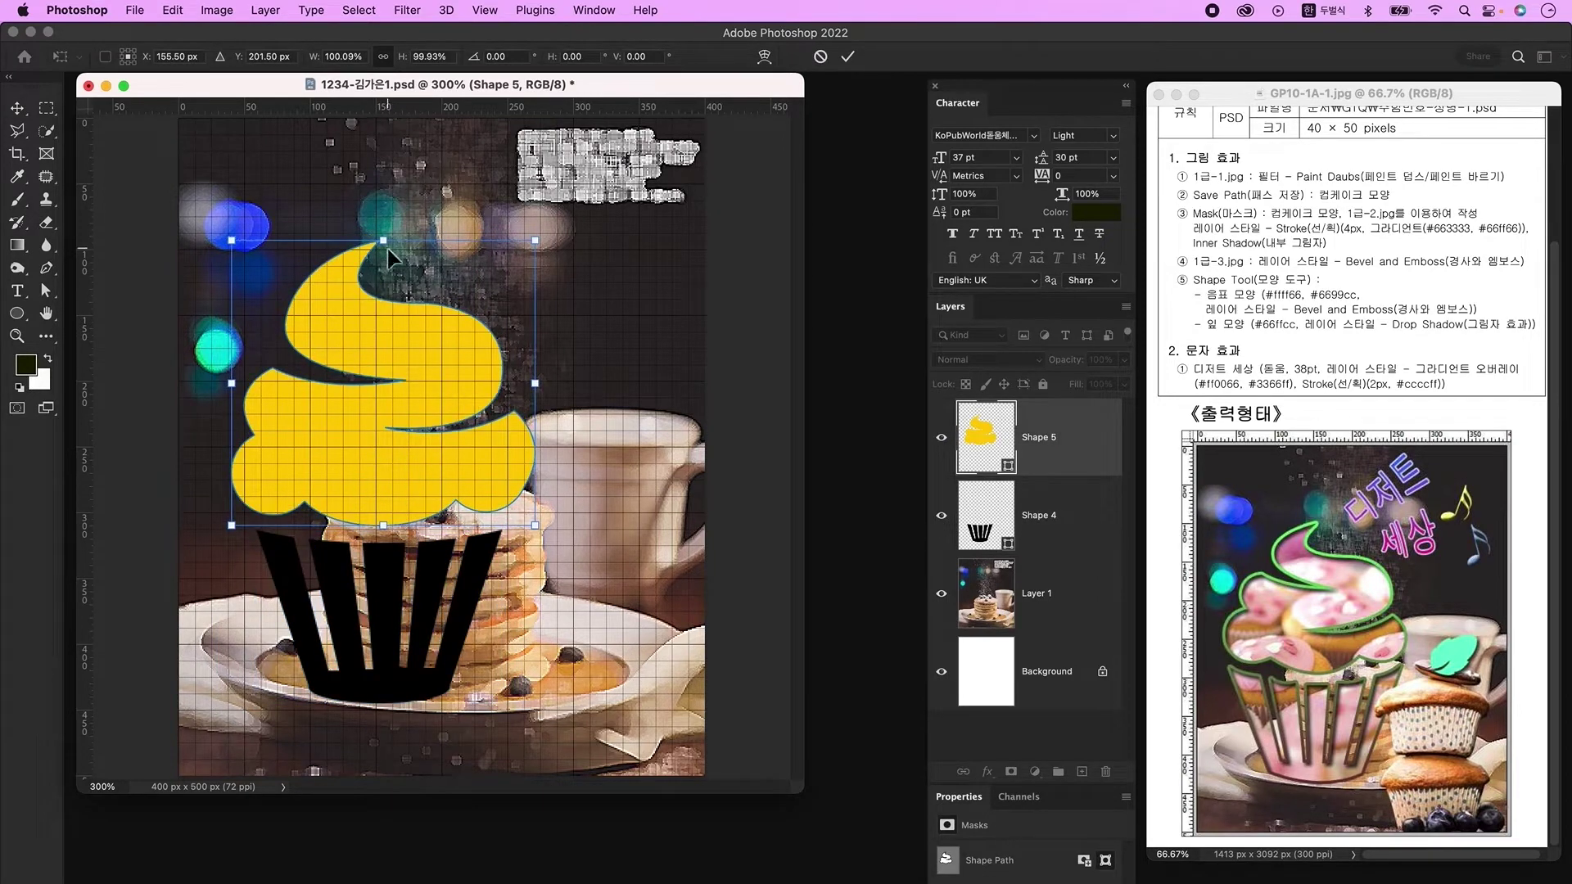
key("Return")
Step: Merge the wrapper and cream layers into one yellow Shape 5 cupcake shape
left_click(974, 512)
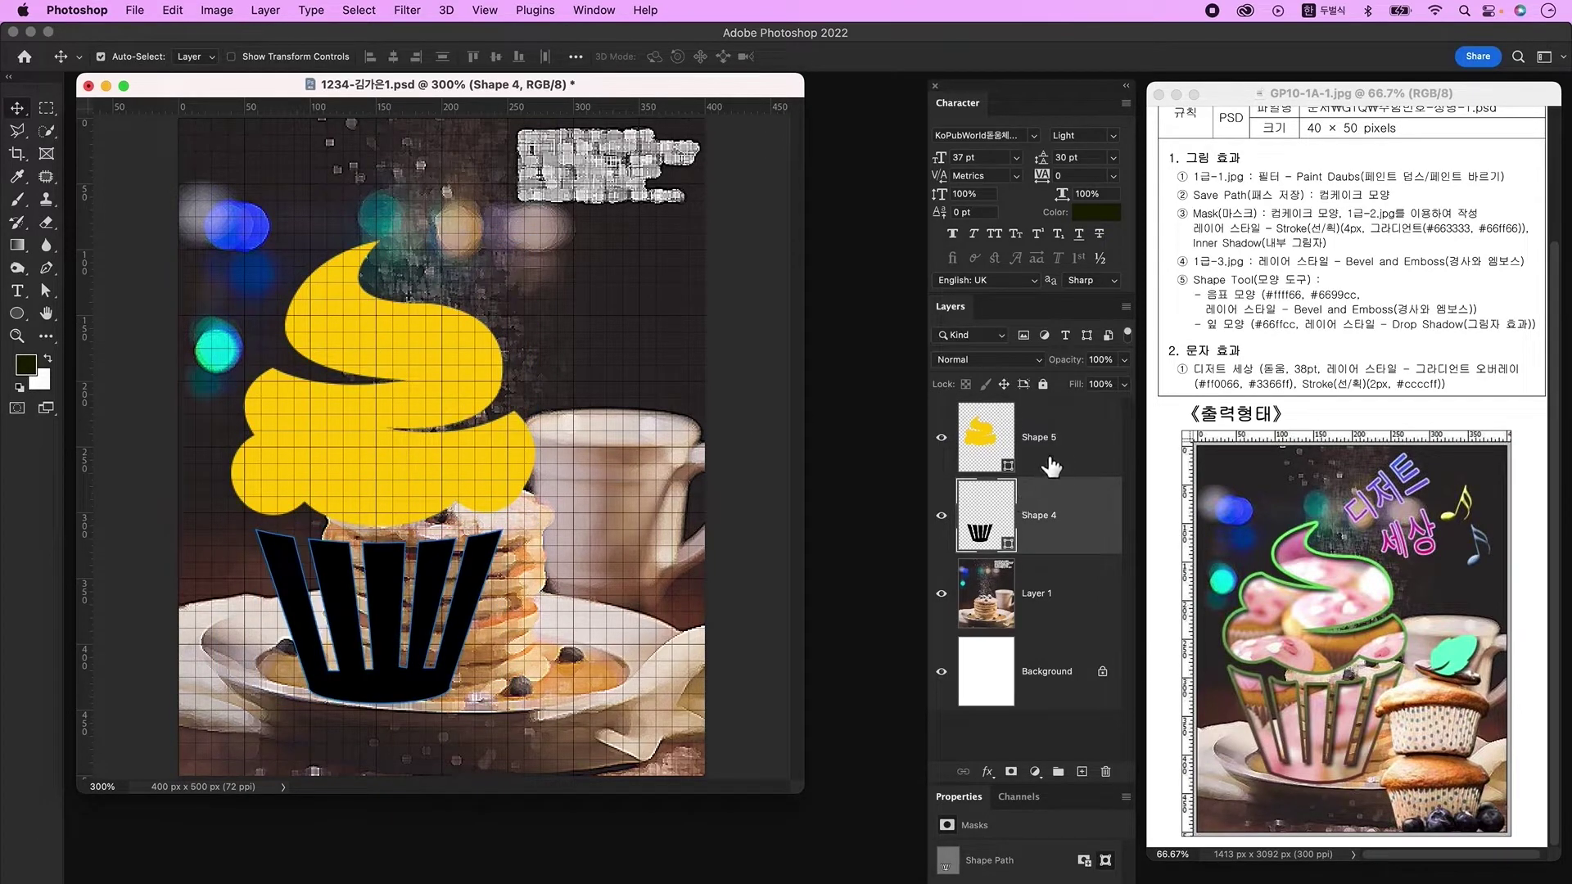
left_click(1100, 504, "super")
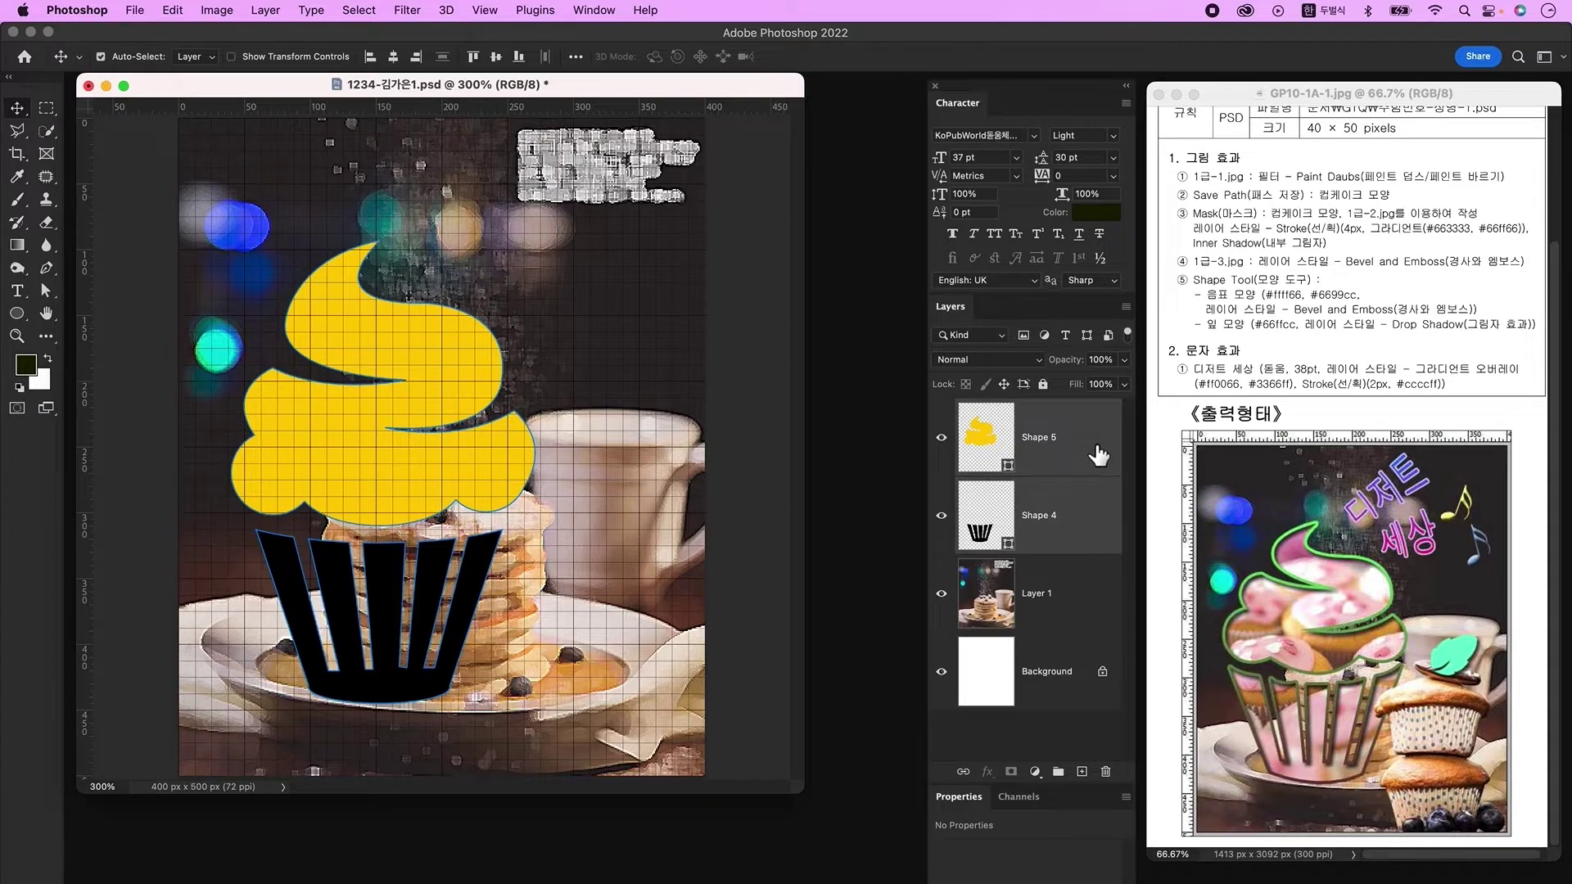
right_click(1081, 423)
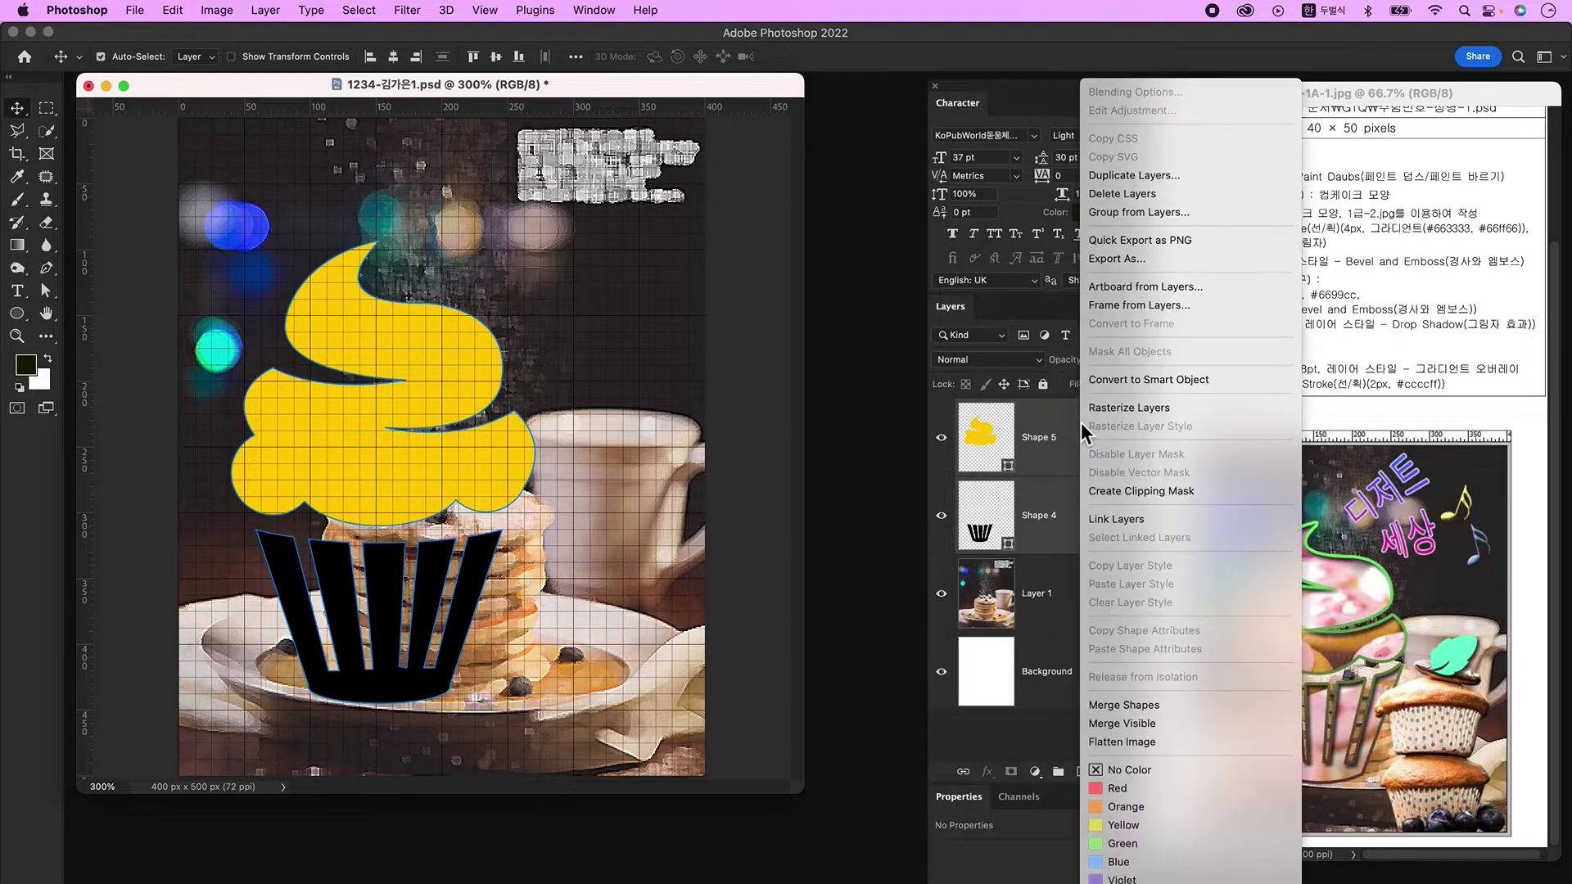
left_click(1124, 707)
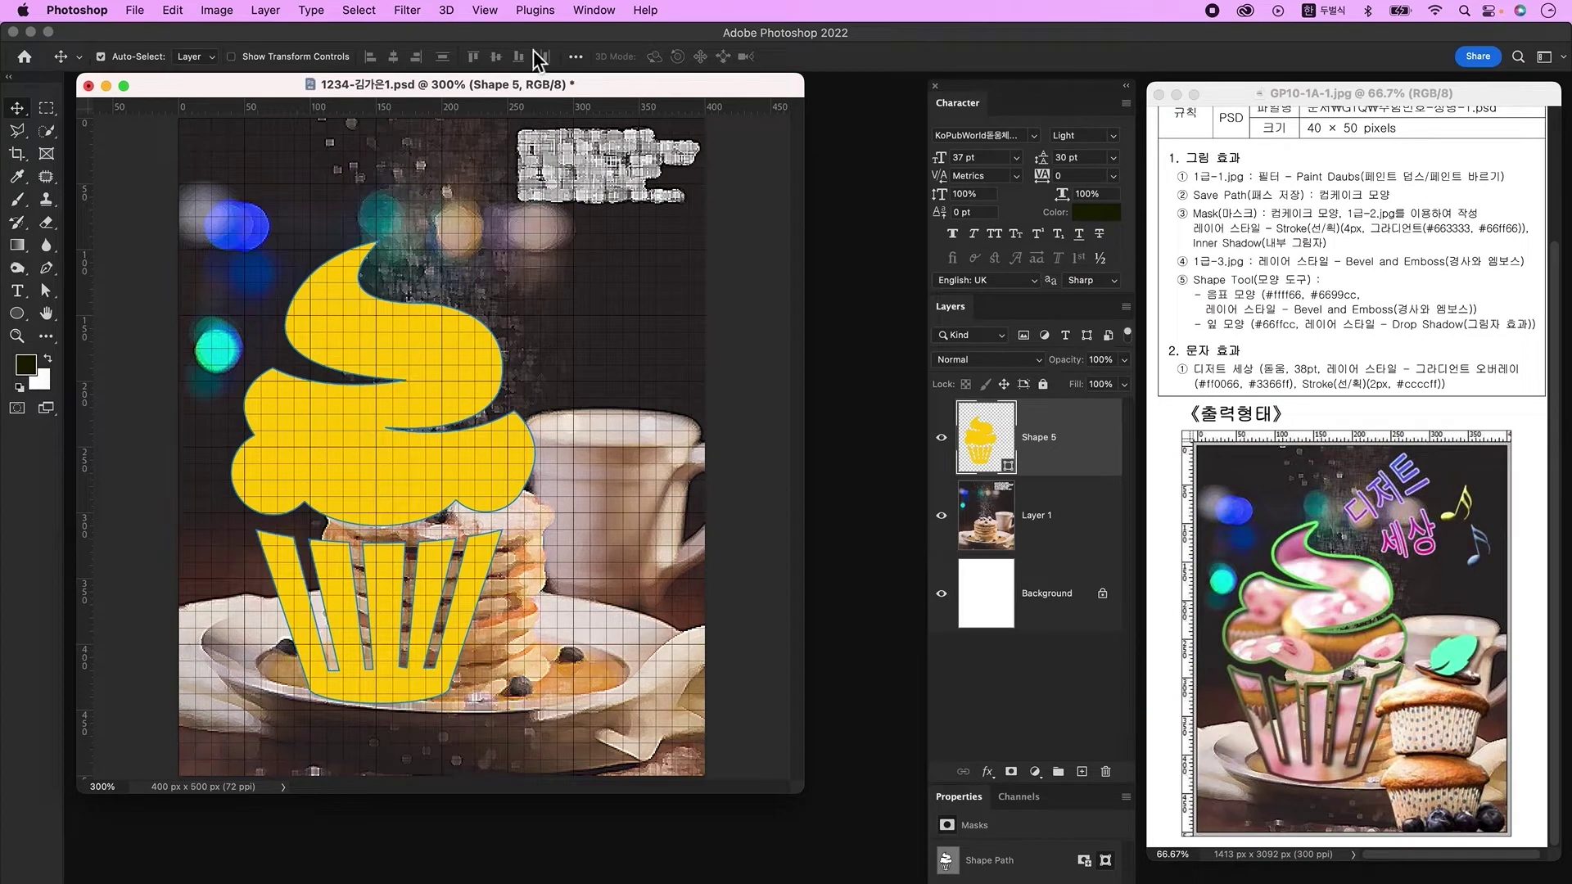
left_click(591, 10)
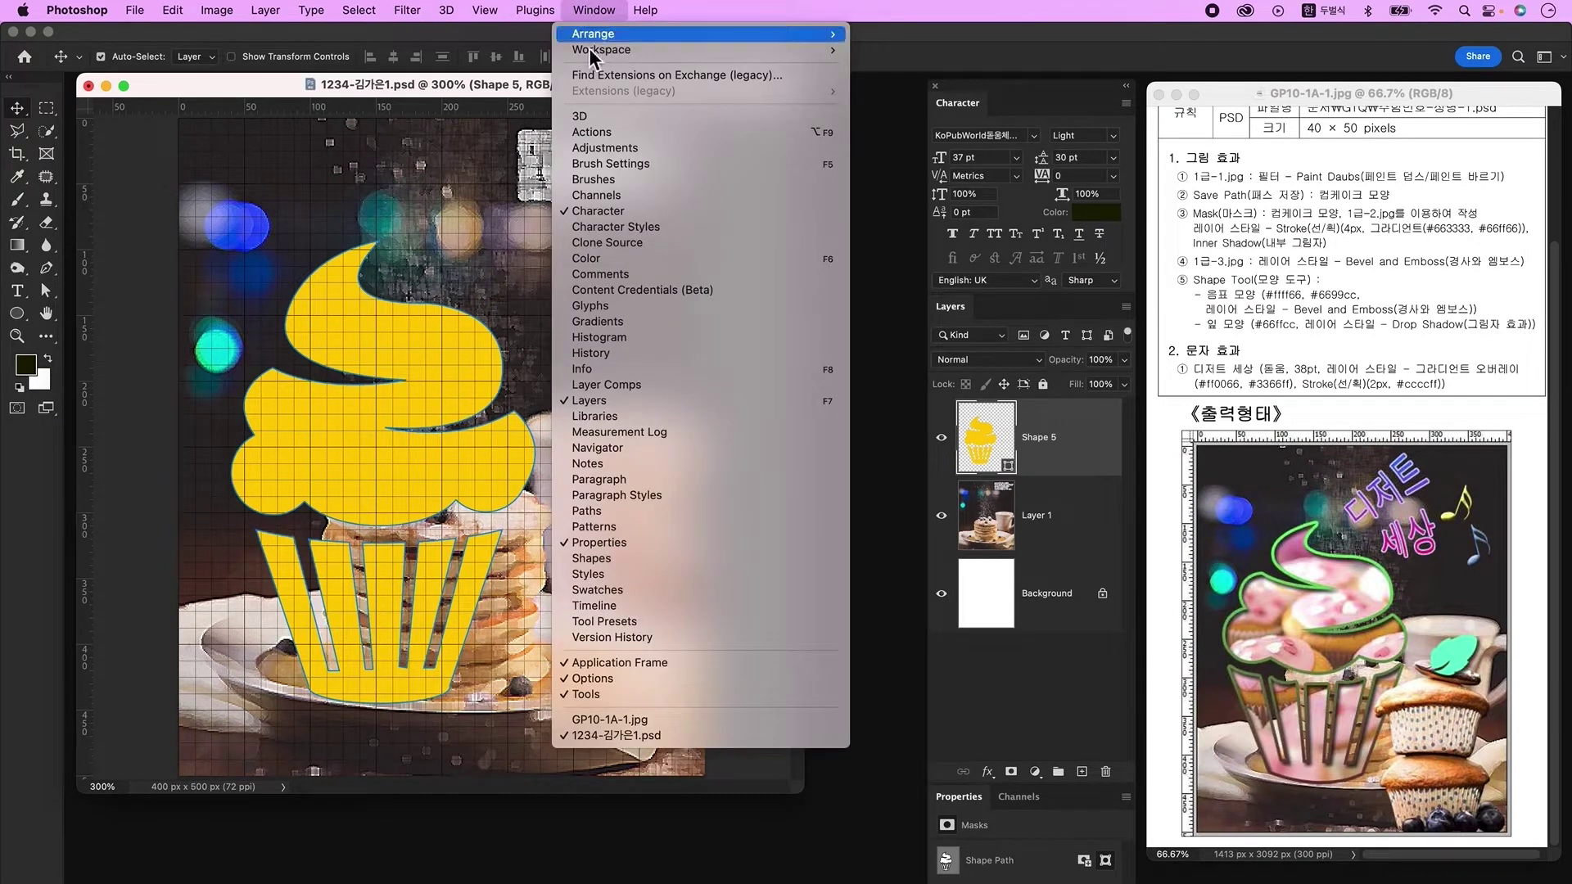
Step: Save the cupcake shape's outline as a path named '컵케이크 모양'
left_click(637, 509)
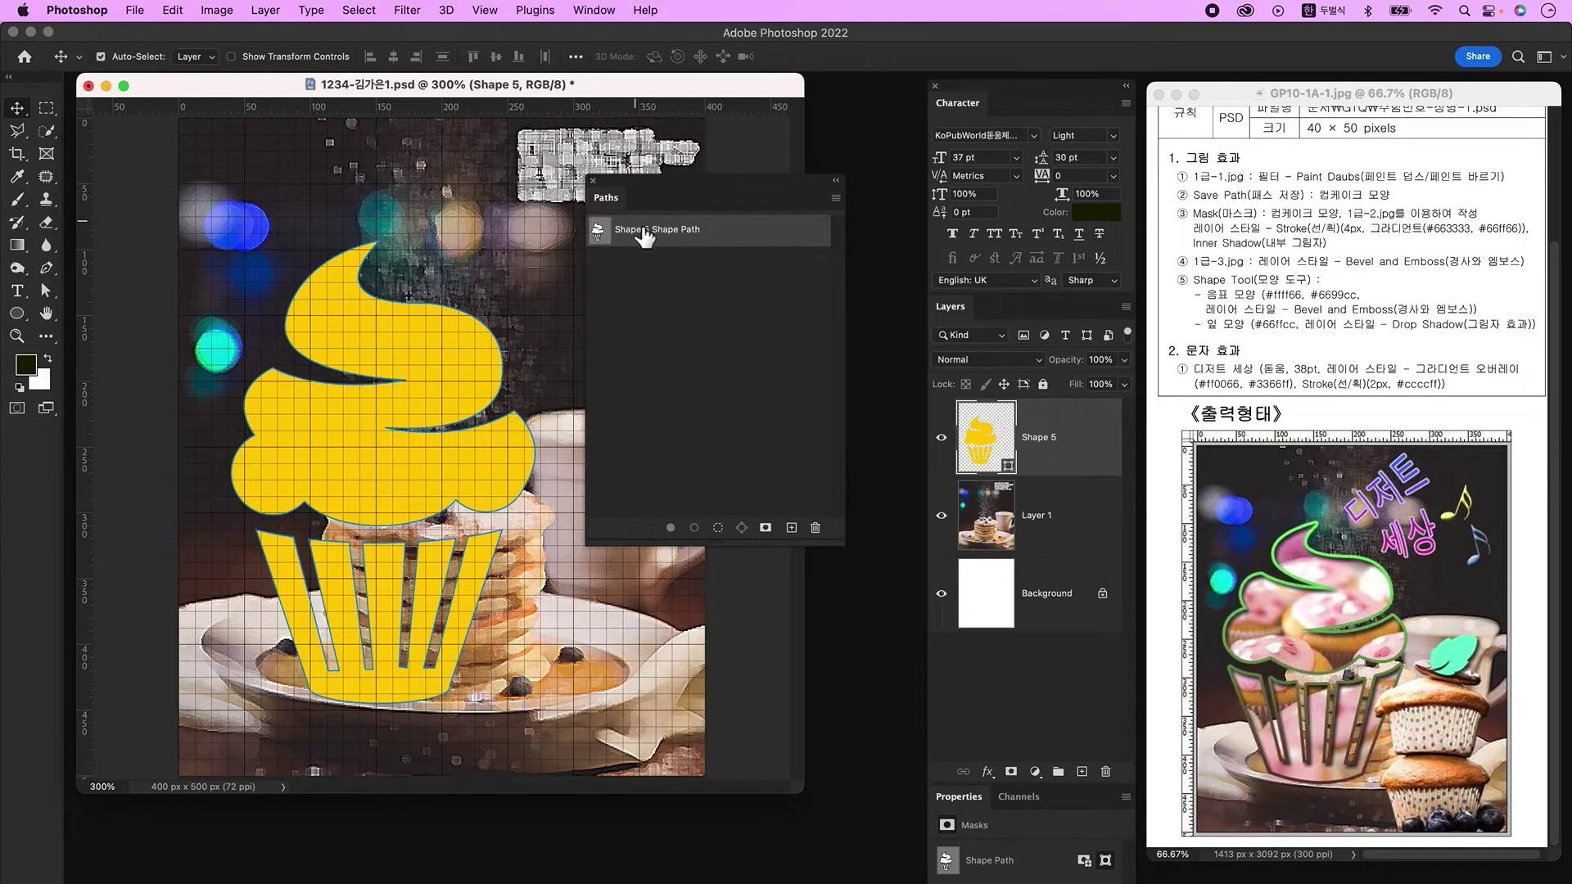
double_click(762, 235)
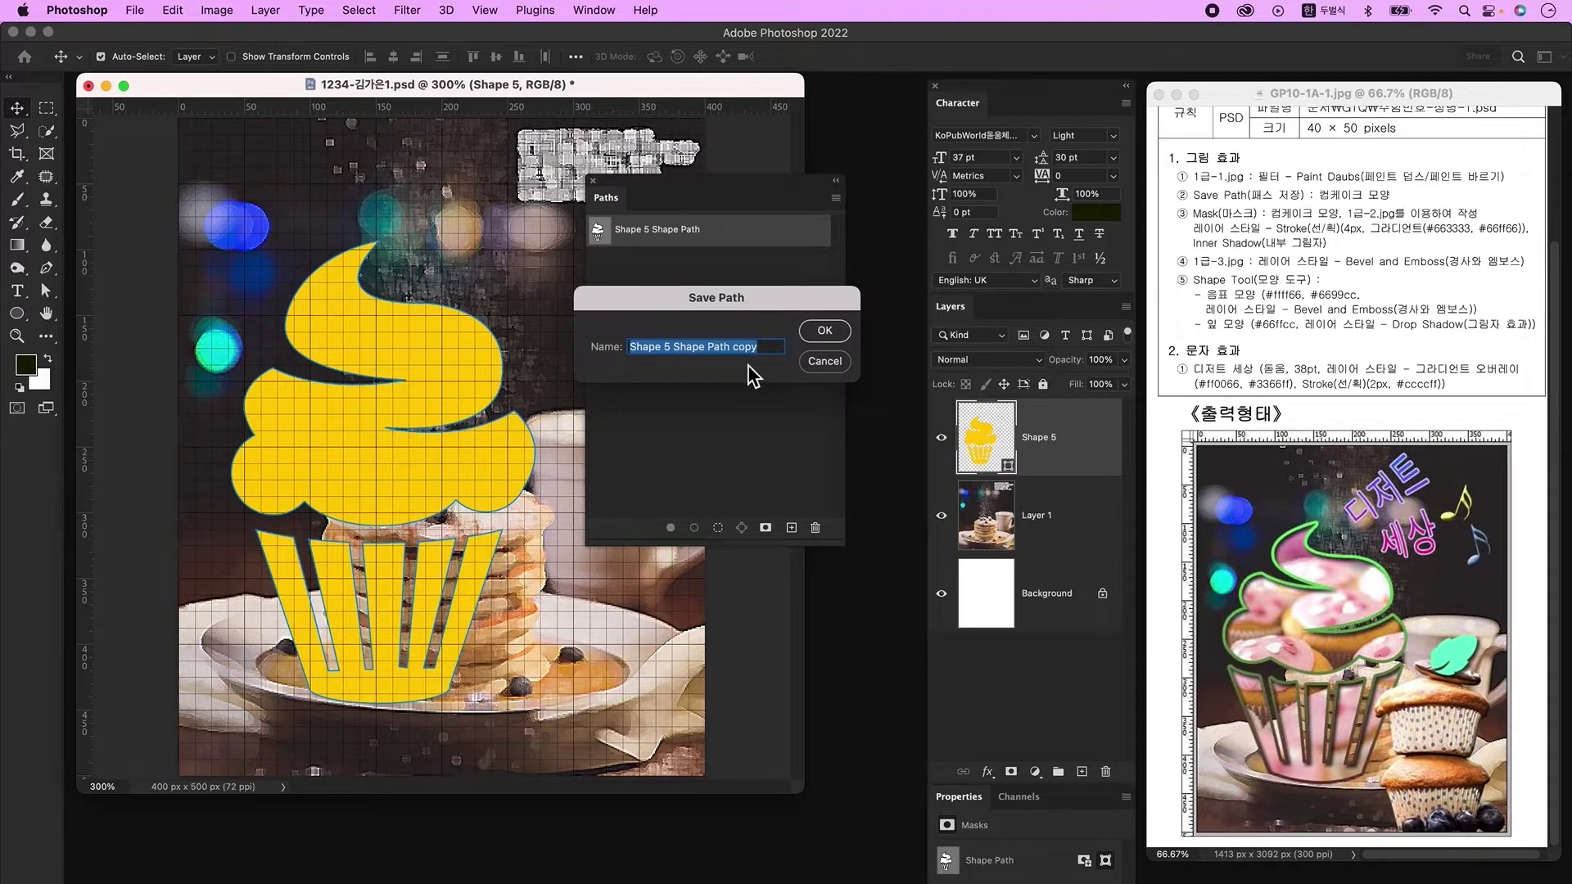
type("컵케이크 모양")
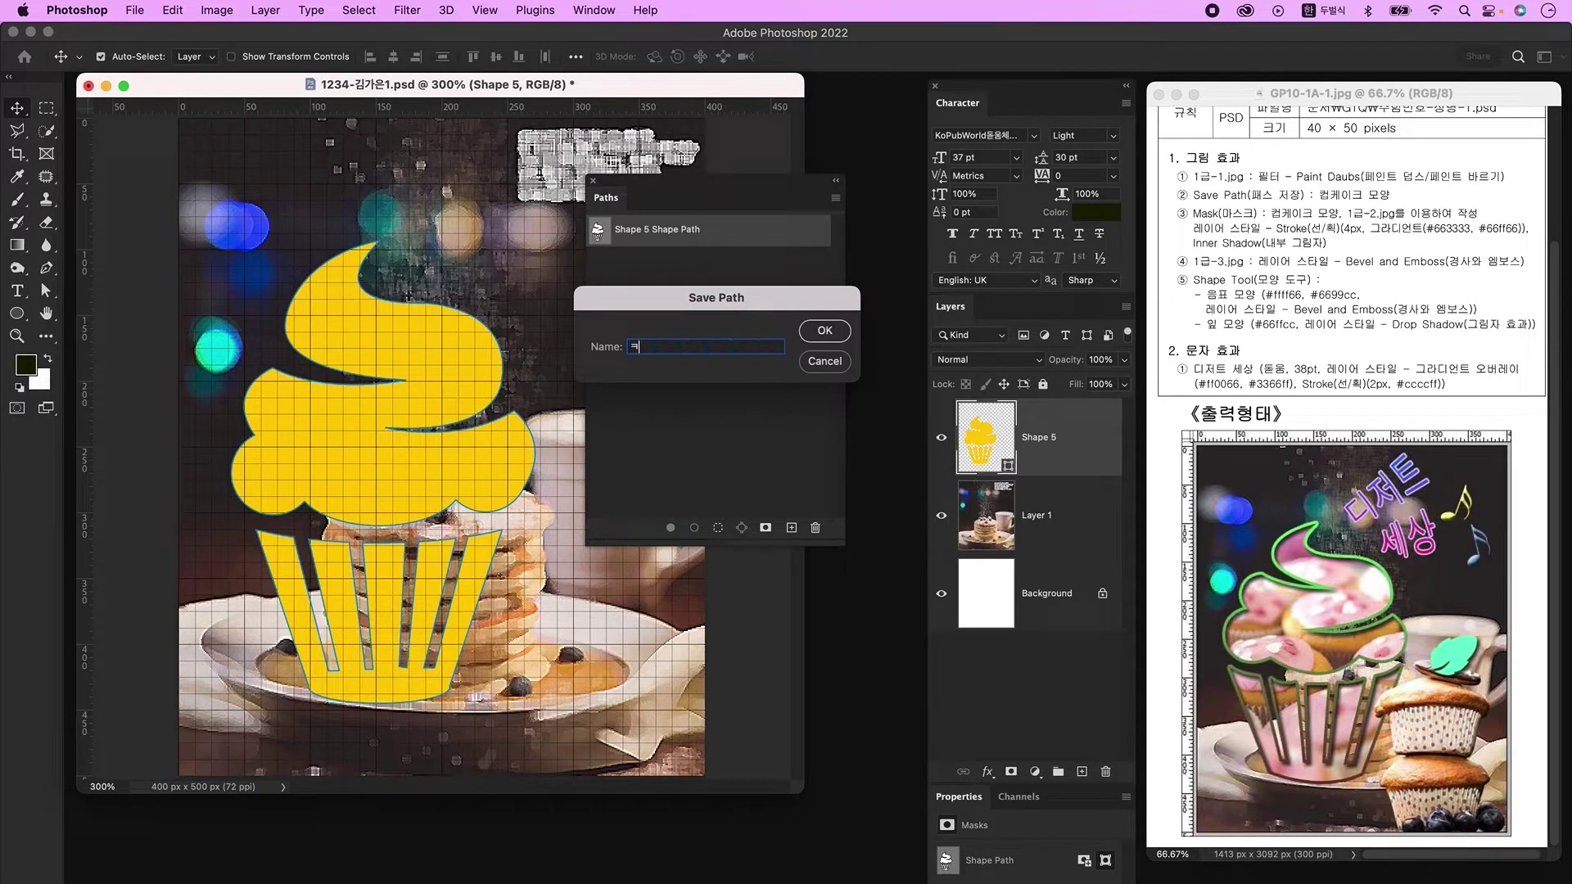
key("Return")
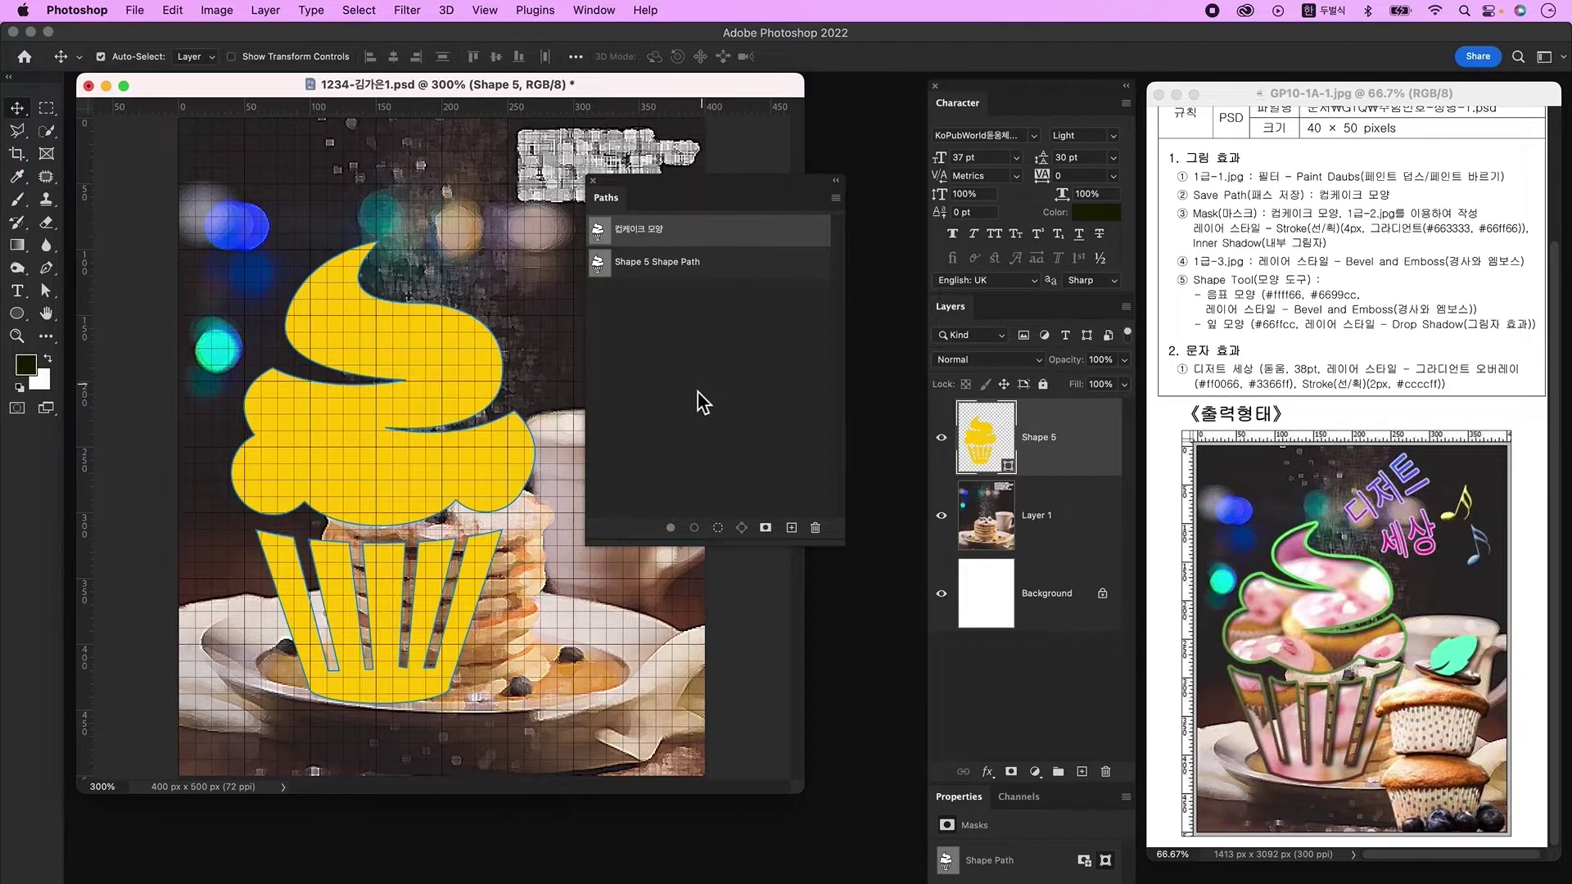
Step: Deselect the saved path, close the Paths panel, and hide the canvas grid
left_click(719, 395)
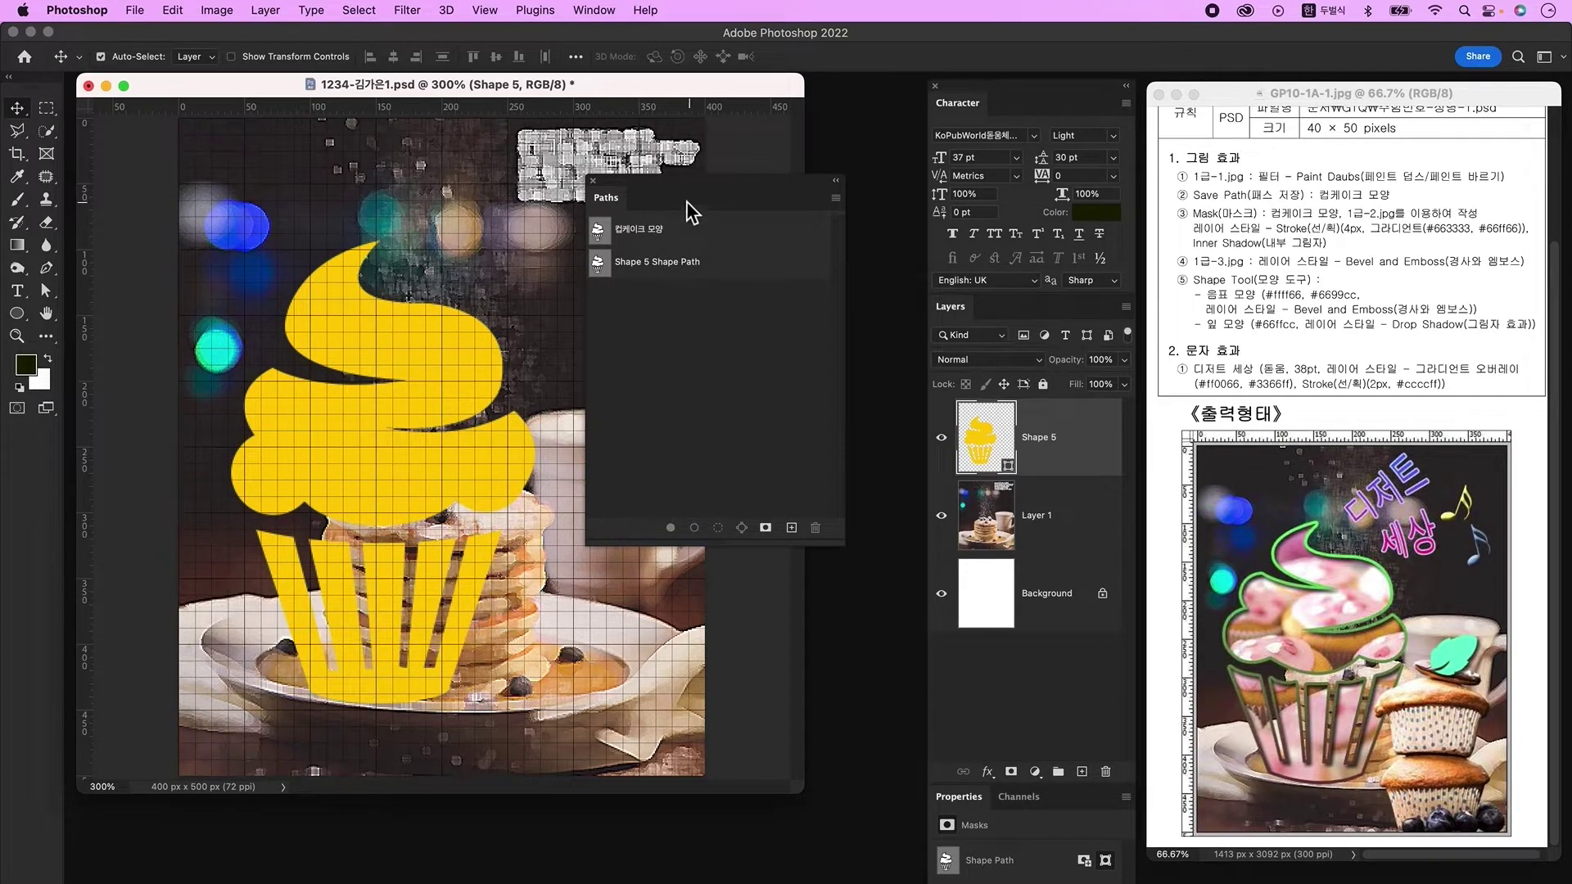
left_click(593, 181)
key("super+apostrophe")
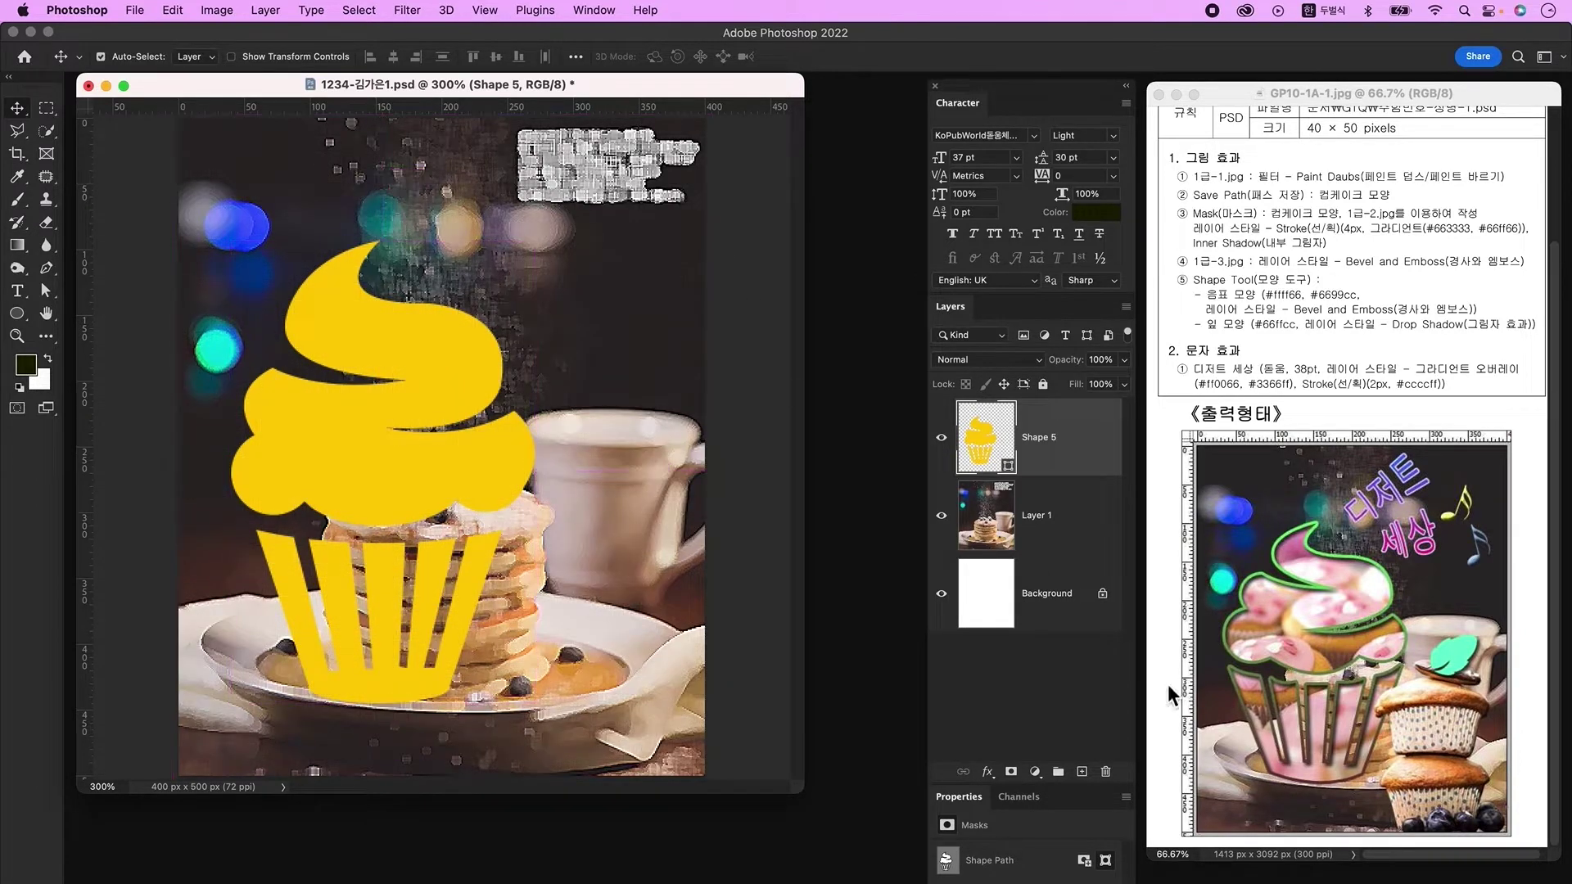
Step: Open 1급-2.jpg and drag the pink cupcake photo into the poster as Layer 2
key("super+o")
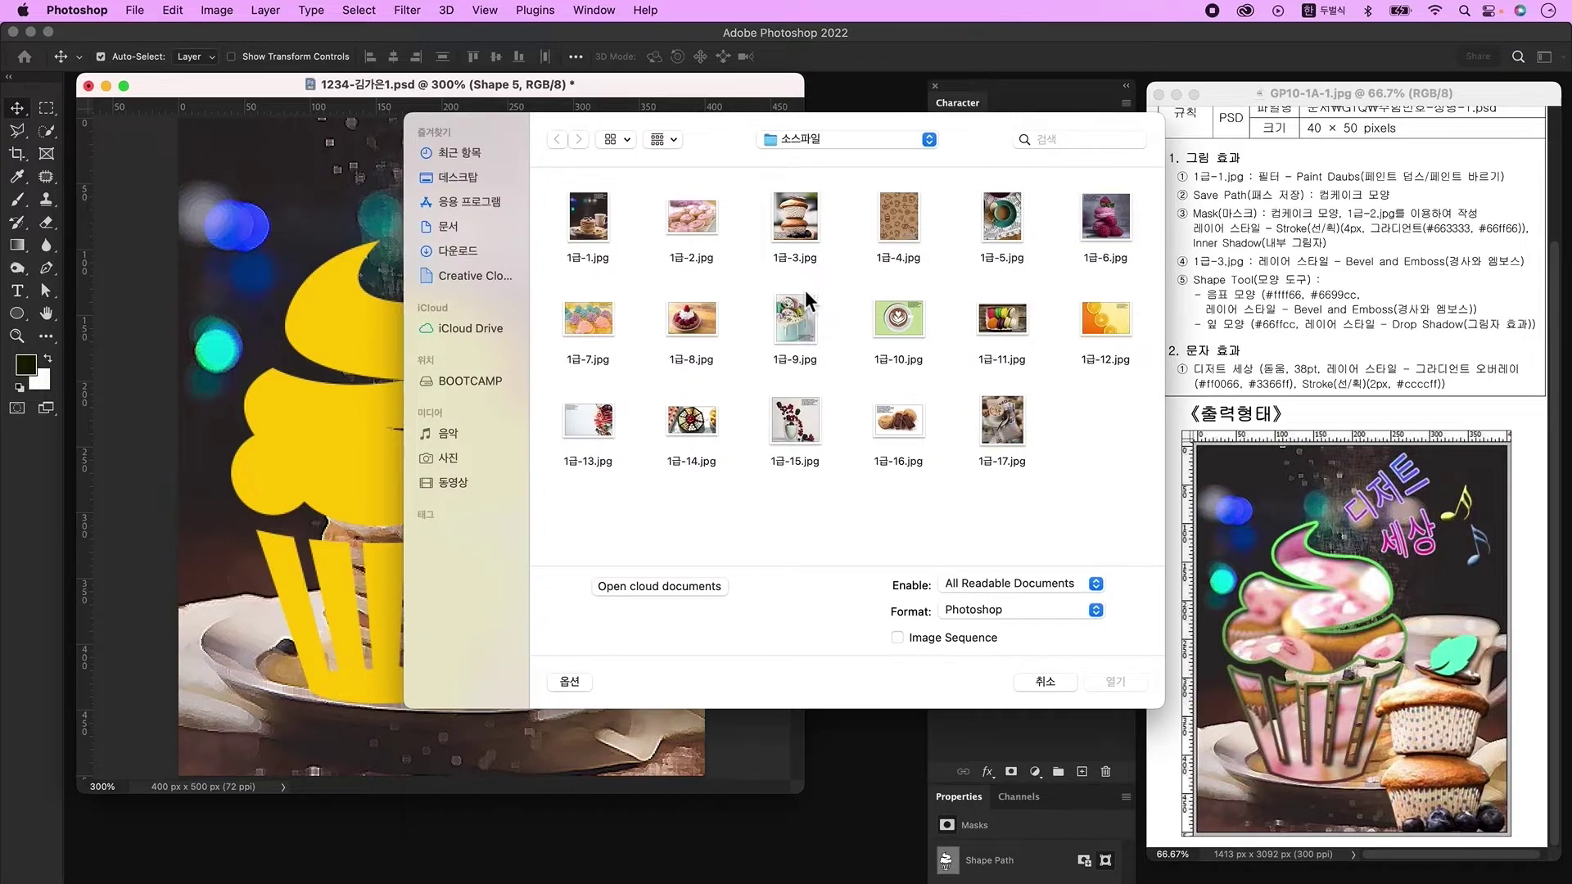
left_click(692, 238)
left_click(1124, 690)
left_click_drag(237, 129, 808, 390)
left_click_drag(680, 479, 578, 434)
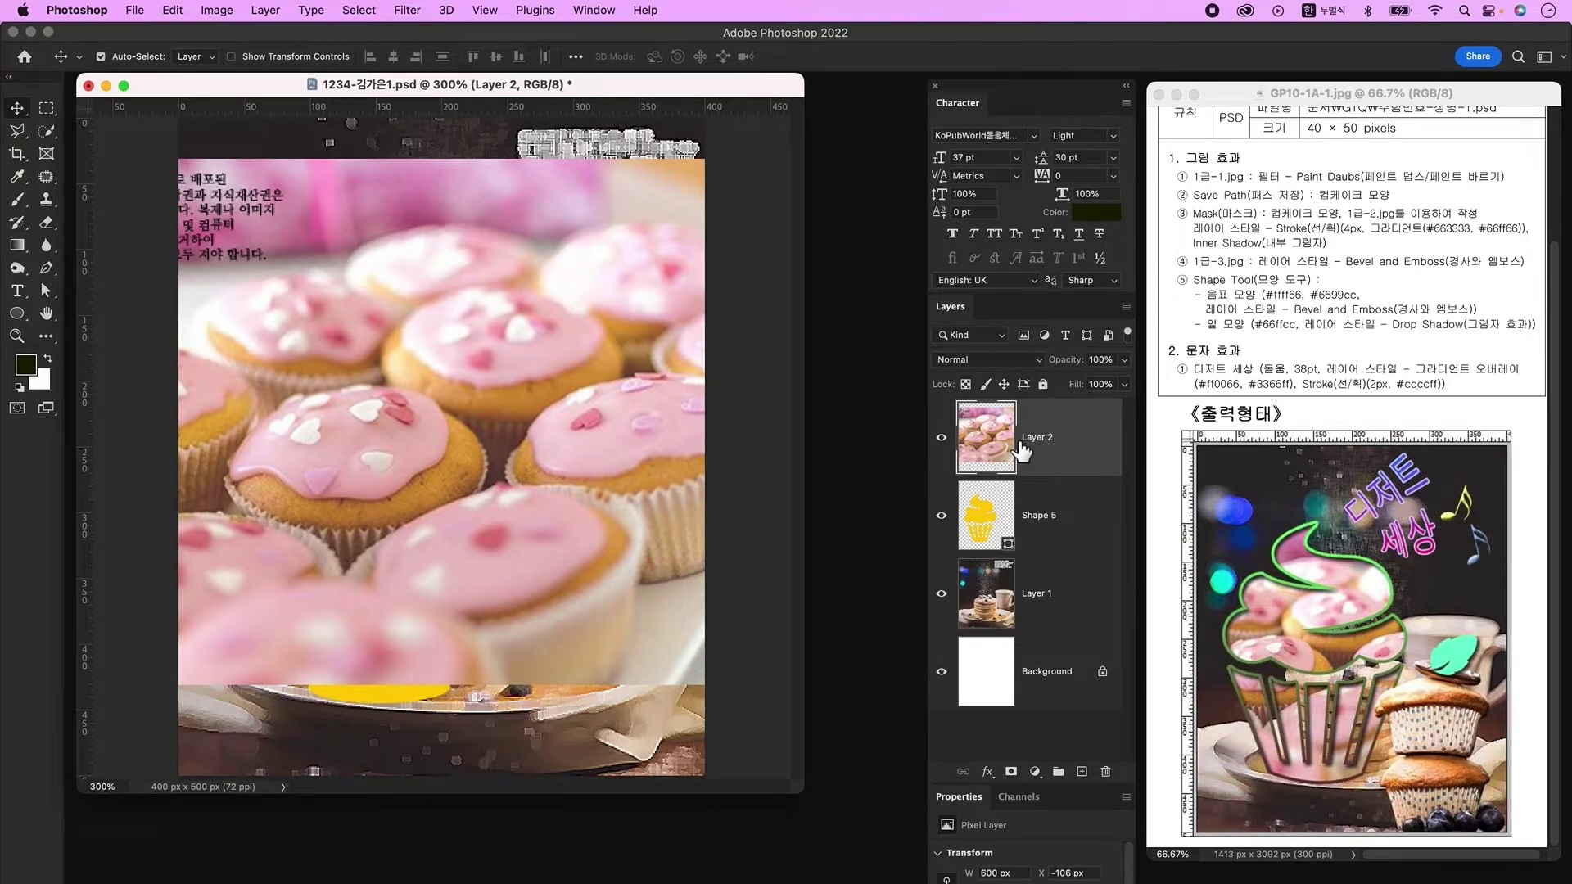
Step: Clip Layer 2 into Shape 5 and scale the photo to 535 px wide
left_click(1028, 516)
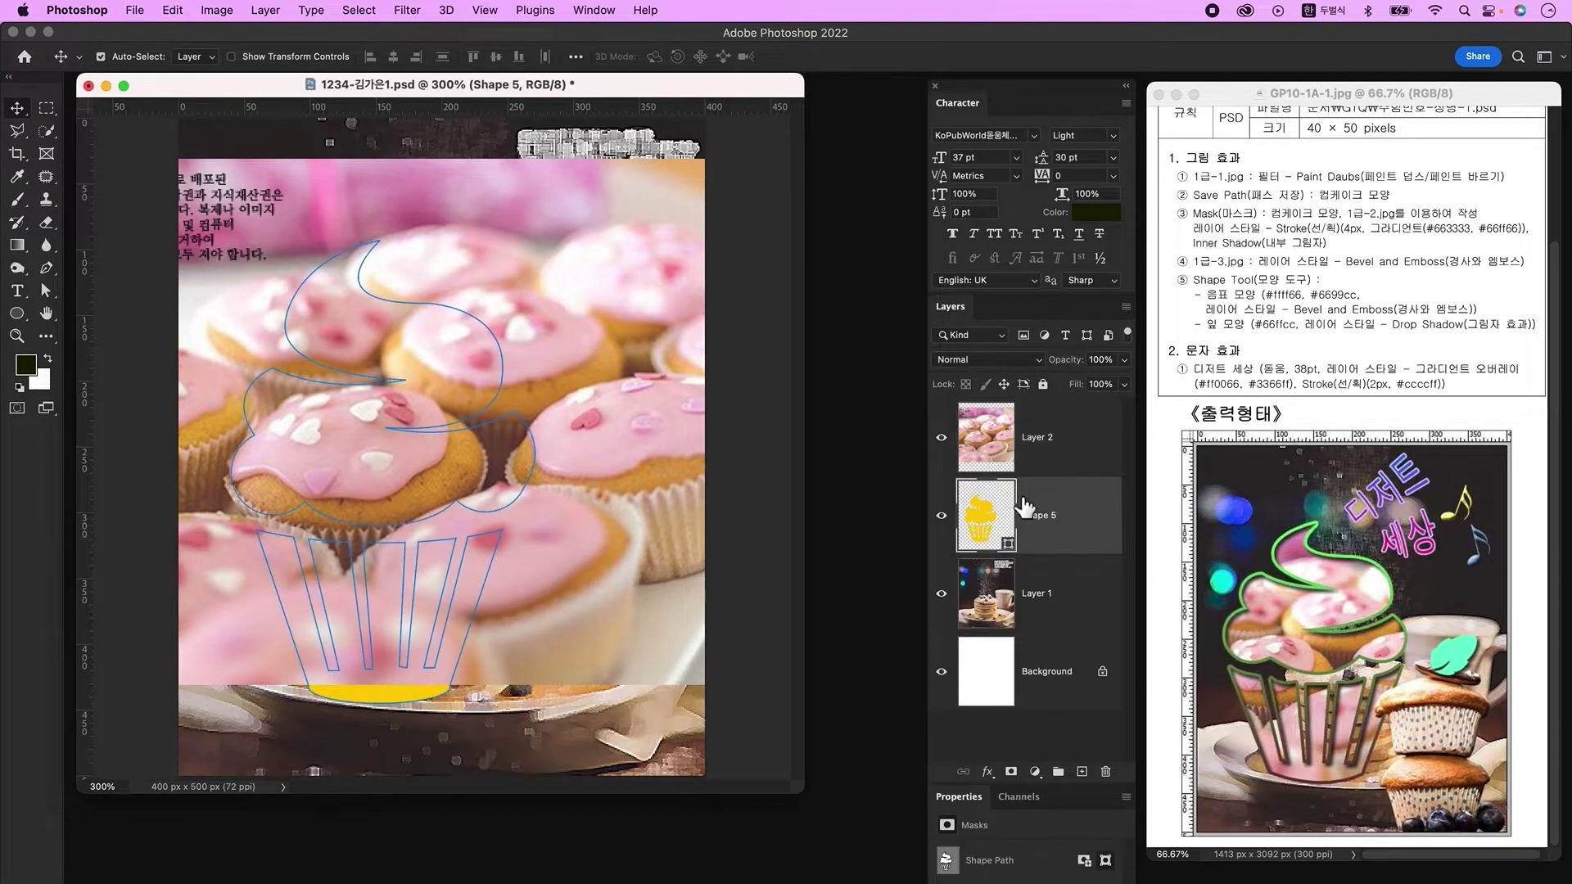
left_click(1069, 438)
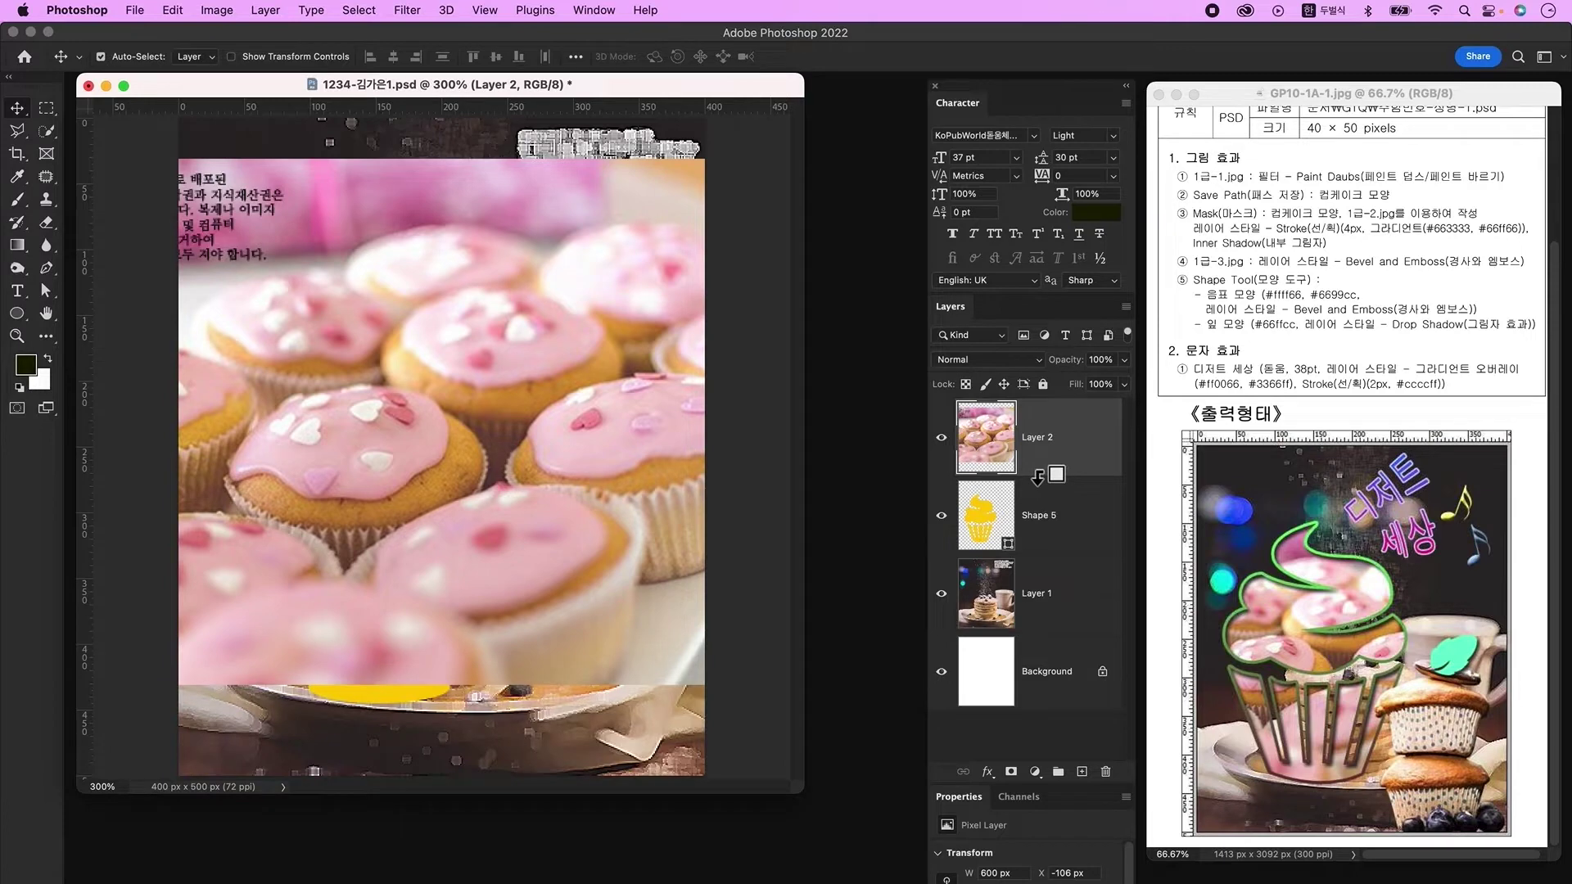
left_click(1039, 477, "alt")
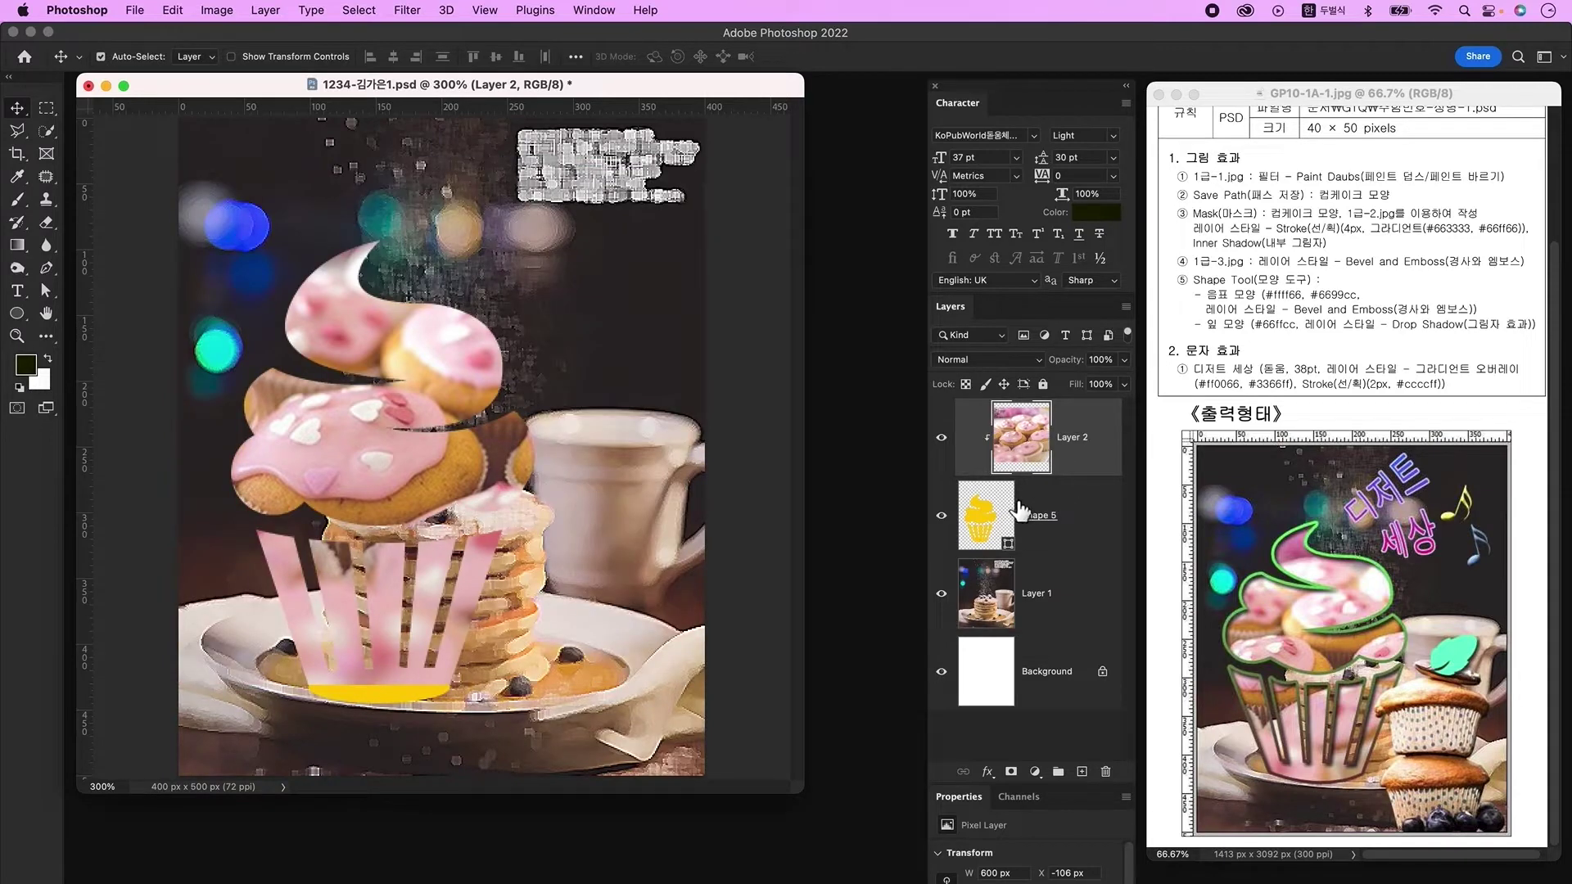
key("super+t")
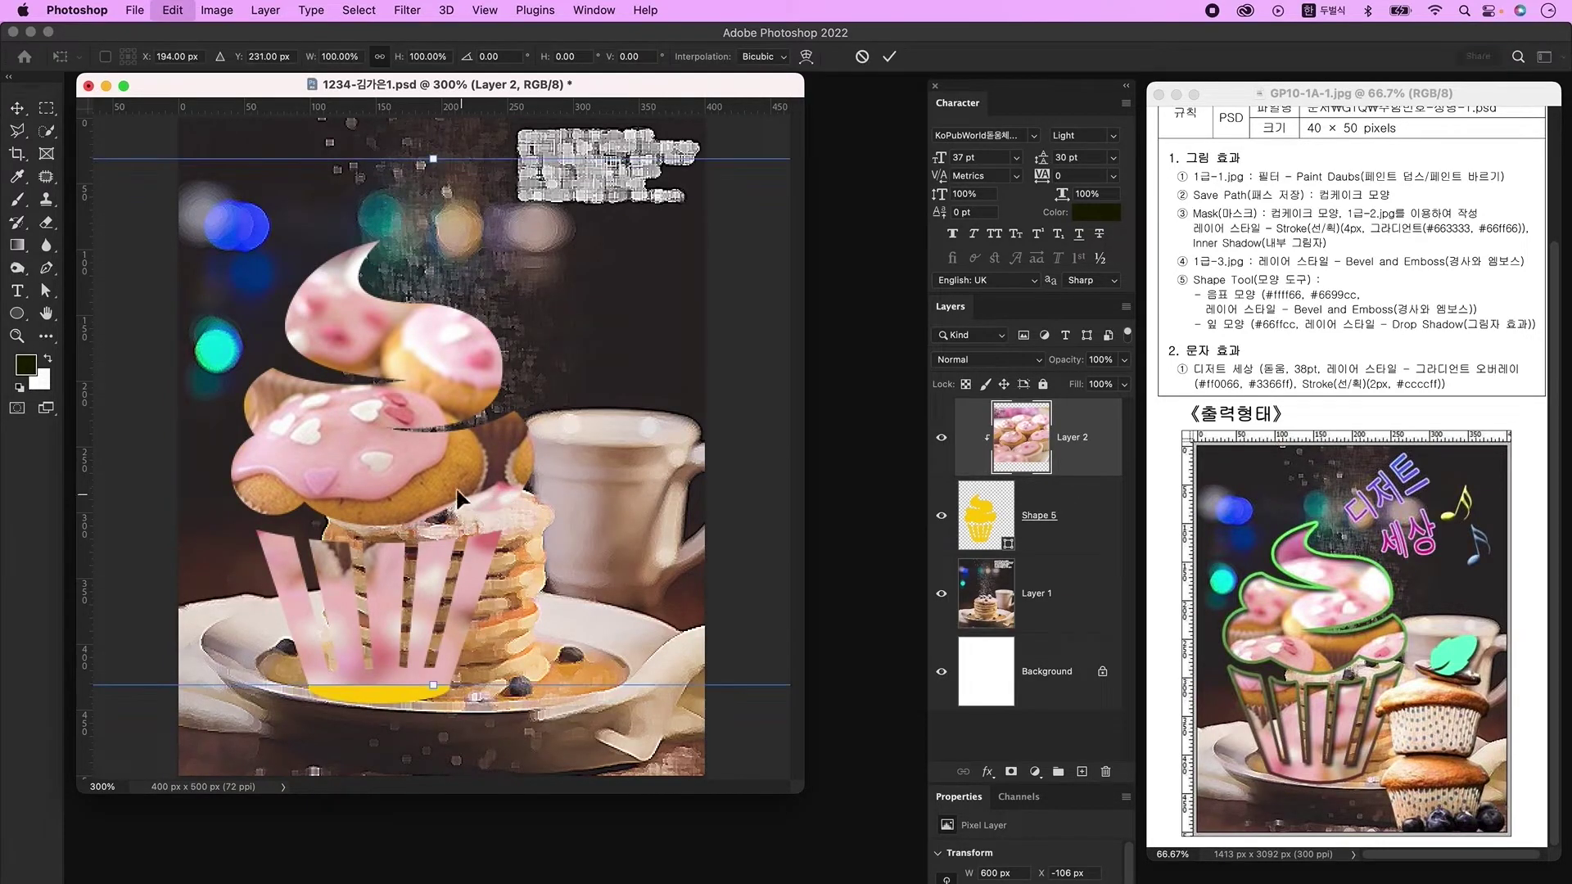
left_click_drag(442, 168, 450, 210)
key("Return")
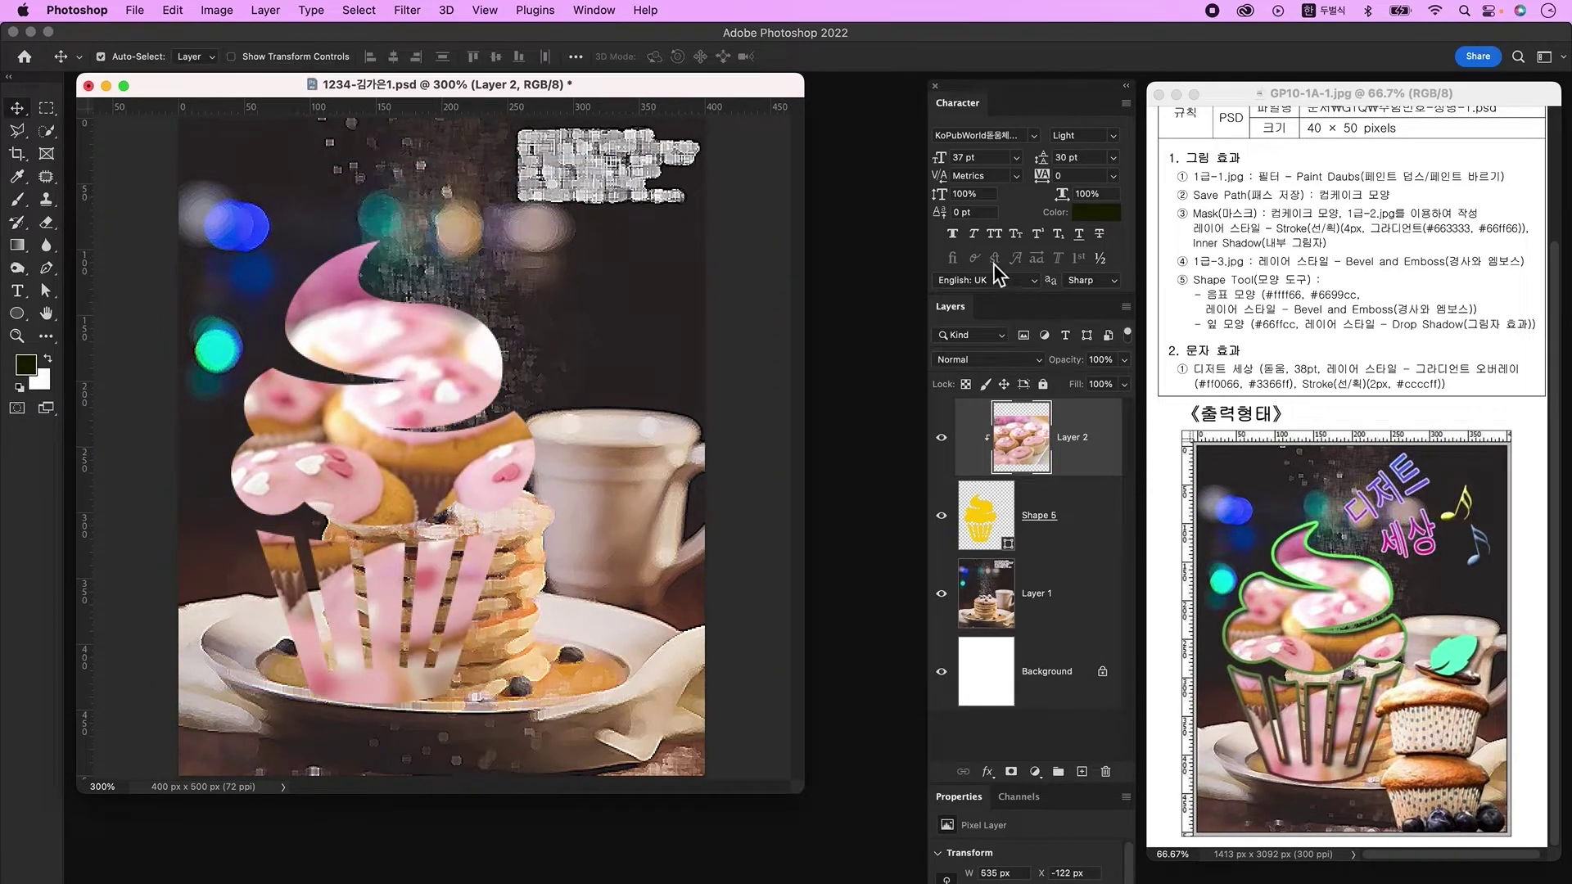
left_click(1078, 526)
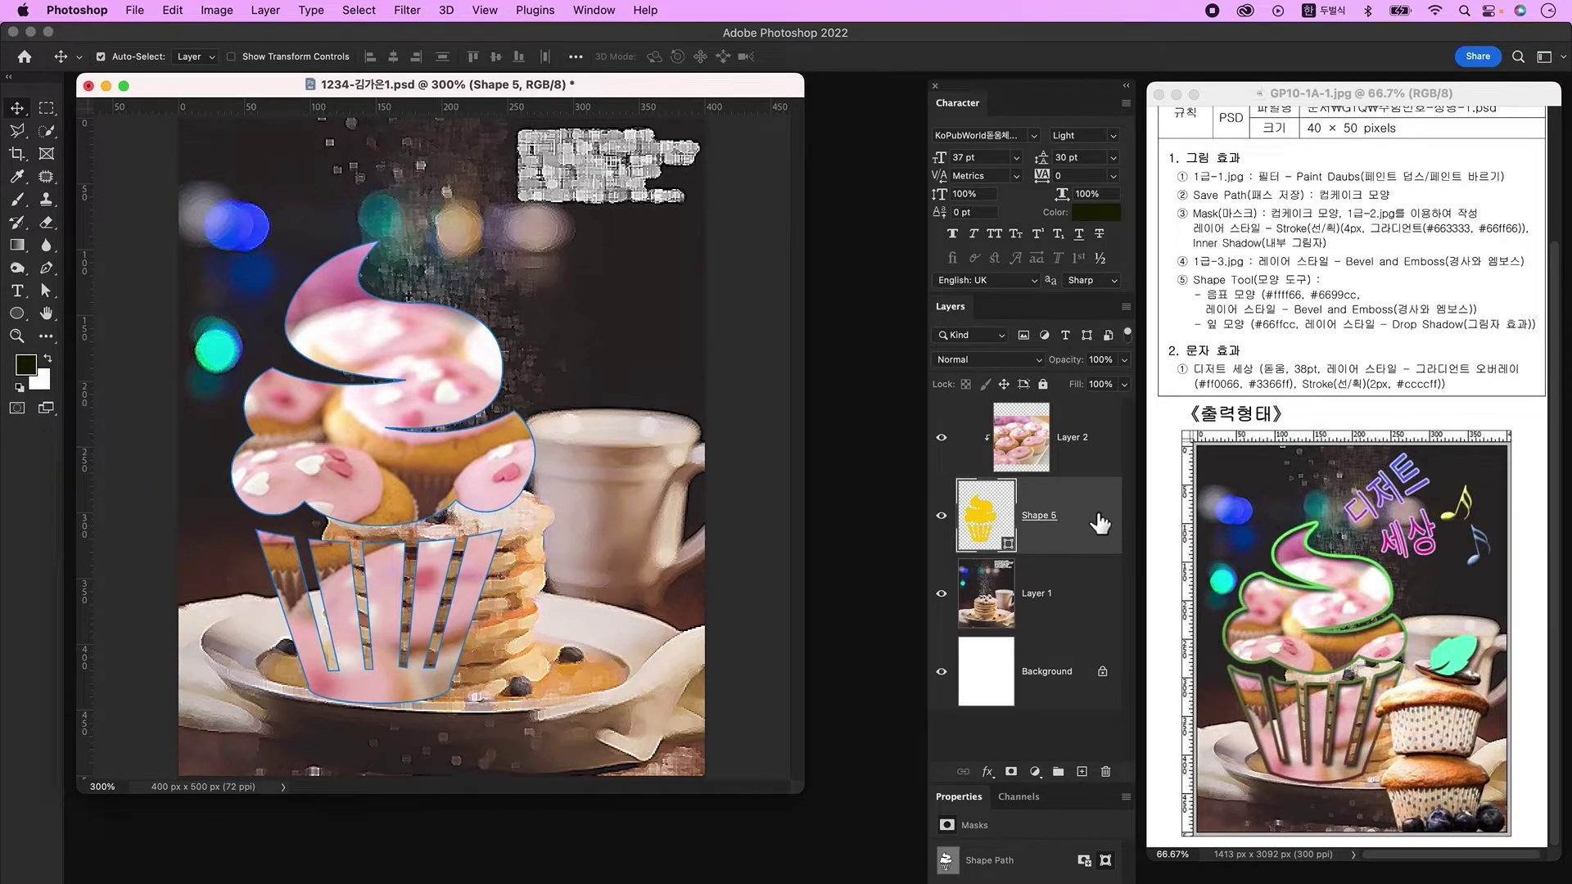
Step: Add a 4 px Stroke with a gradient fill to Shape 5
double_click(1100, 522)
left_click_drag(1028, 102, 942, 96)
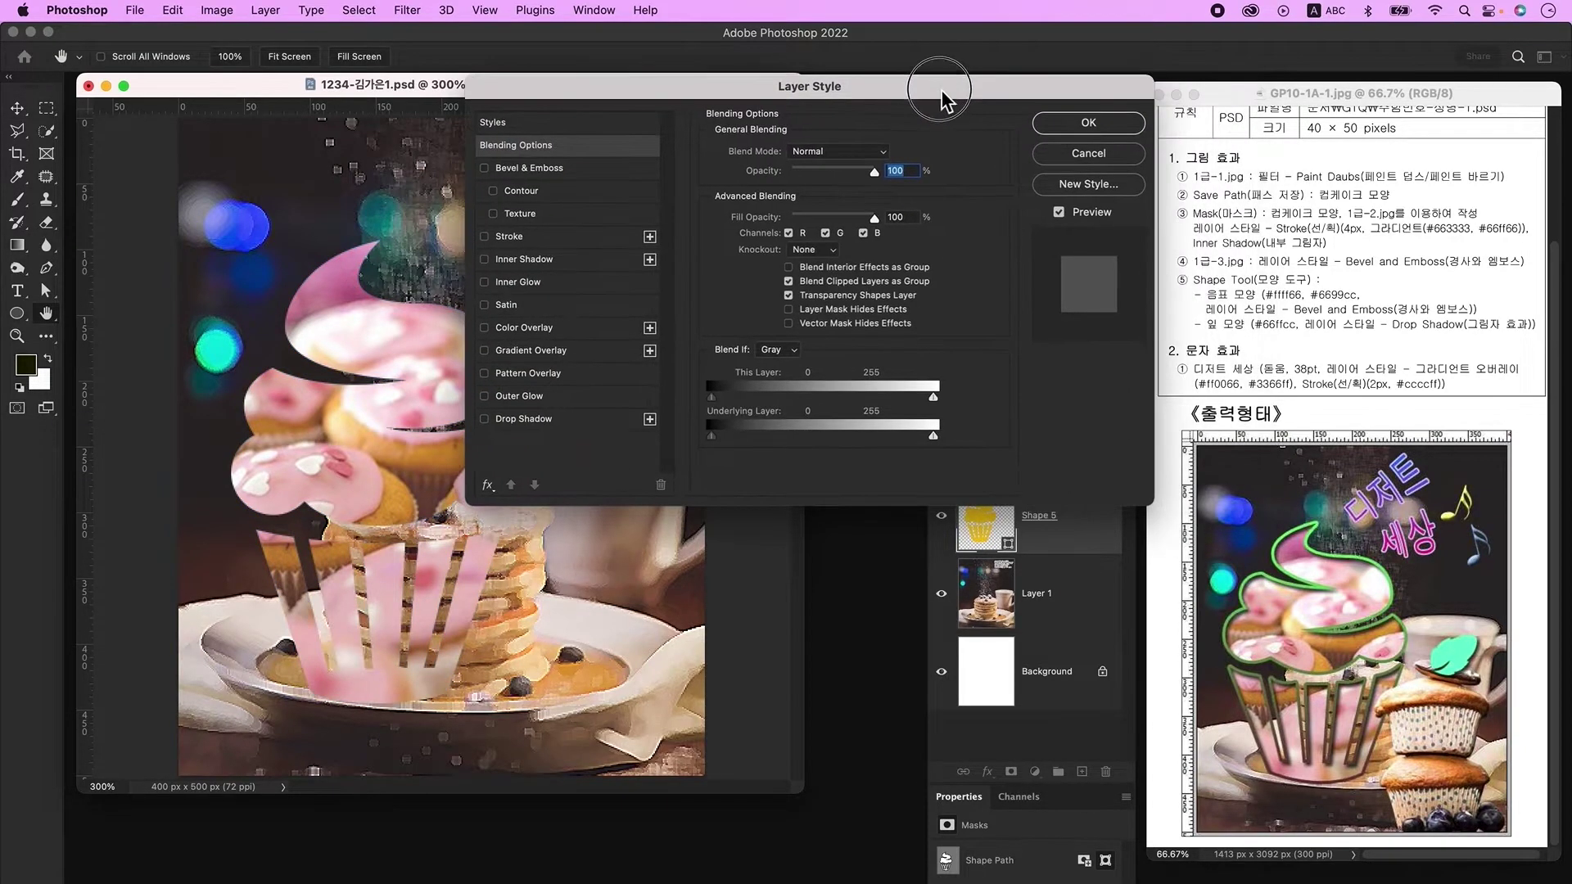
left_click(518, 239)
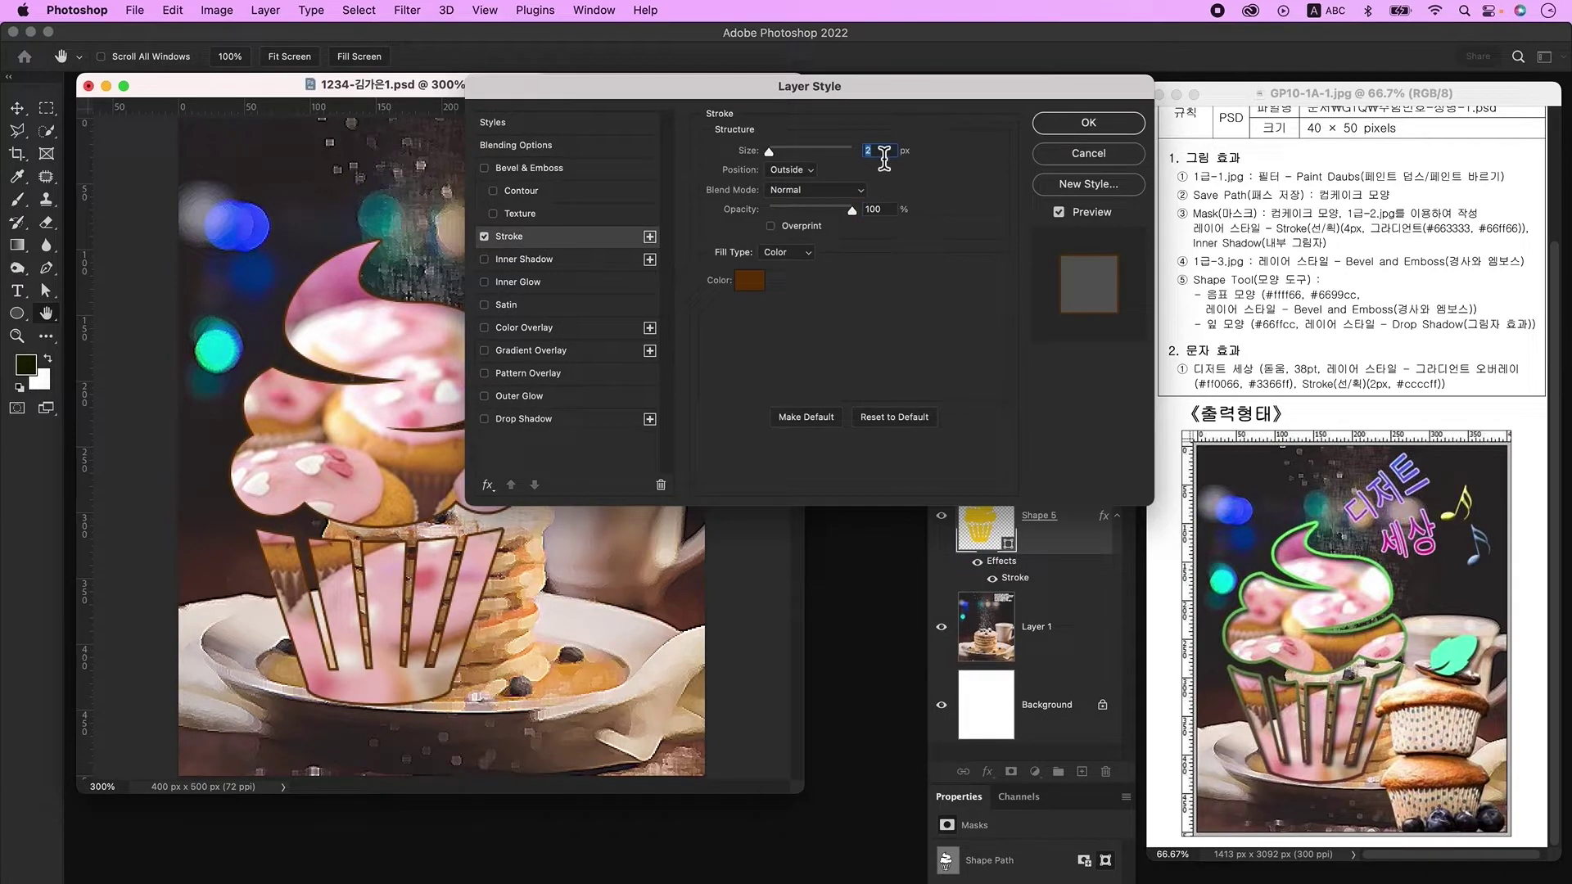
type("4")
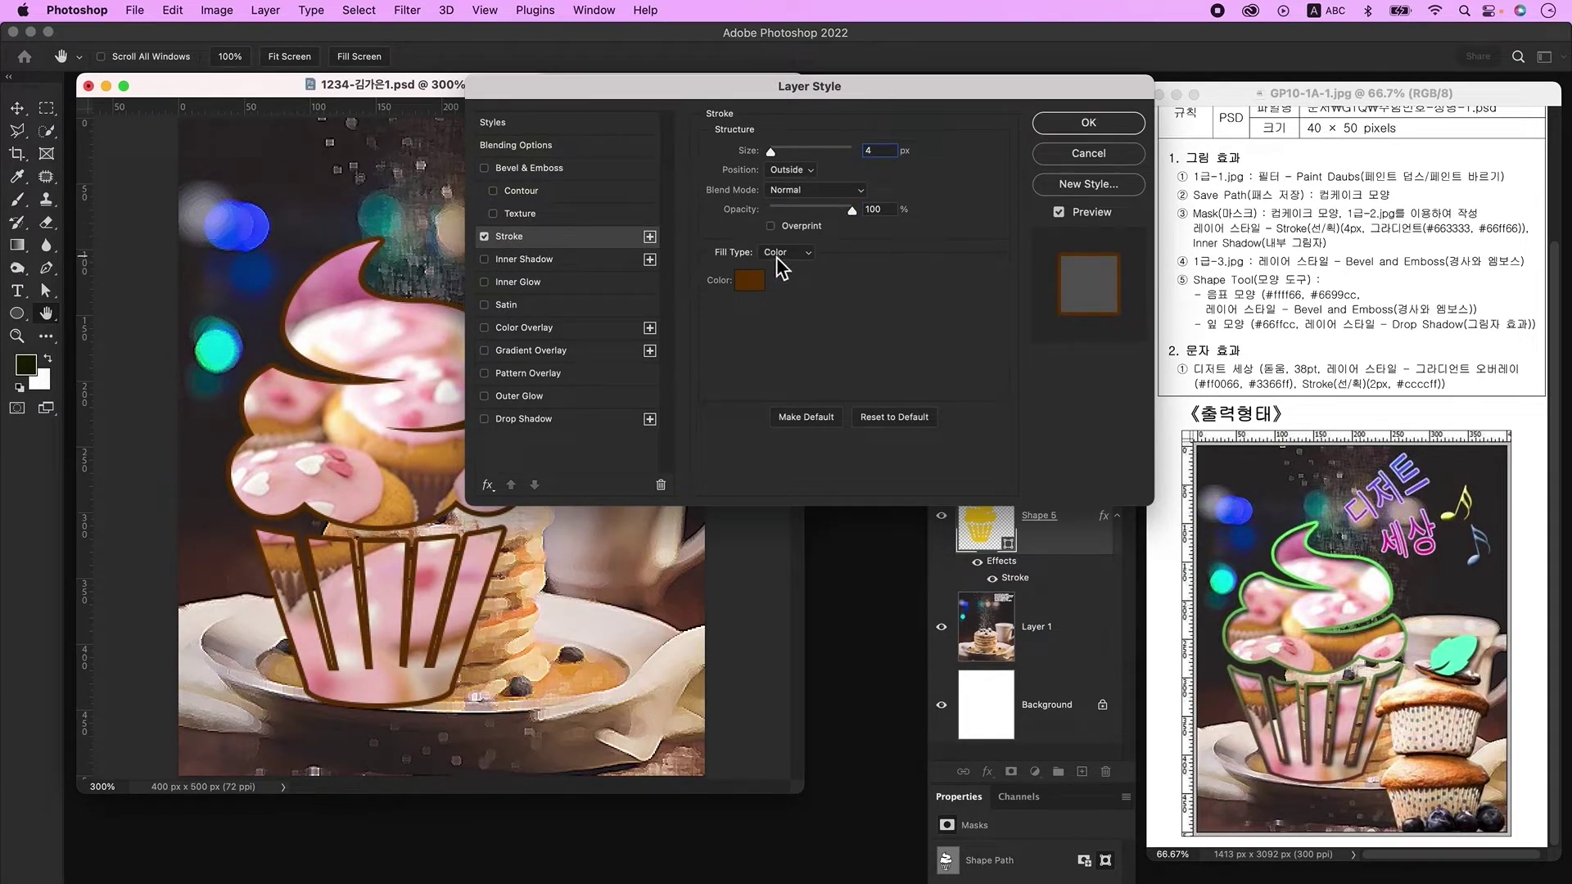
left_click(779, 253)
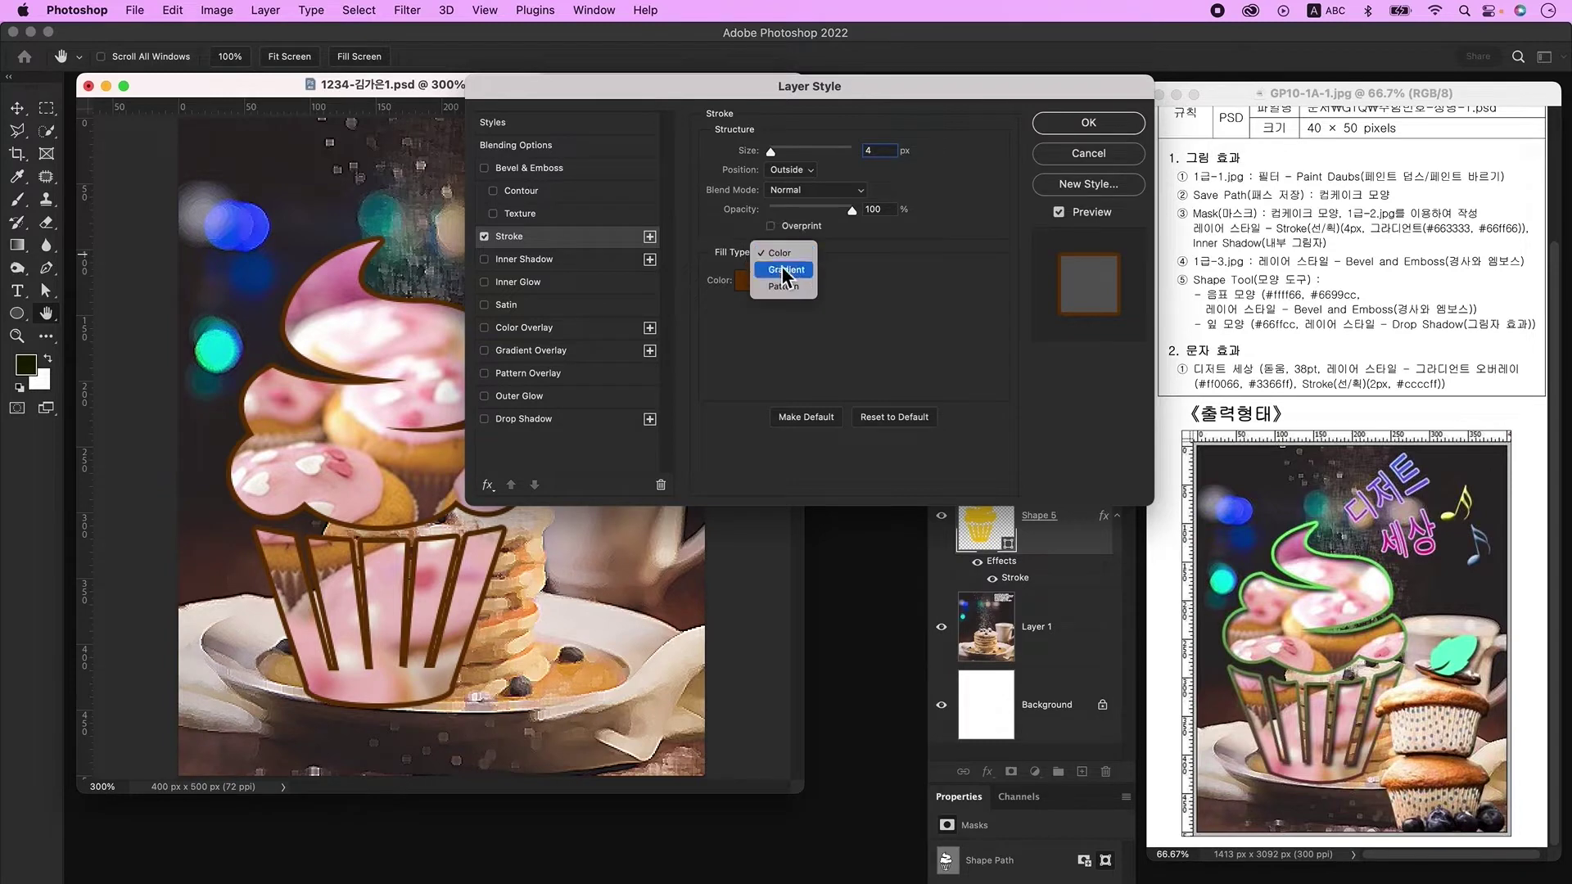
left_click(782, 267)
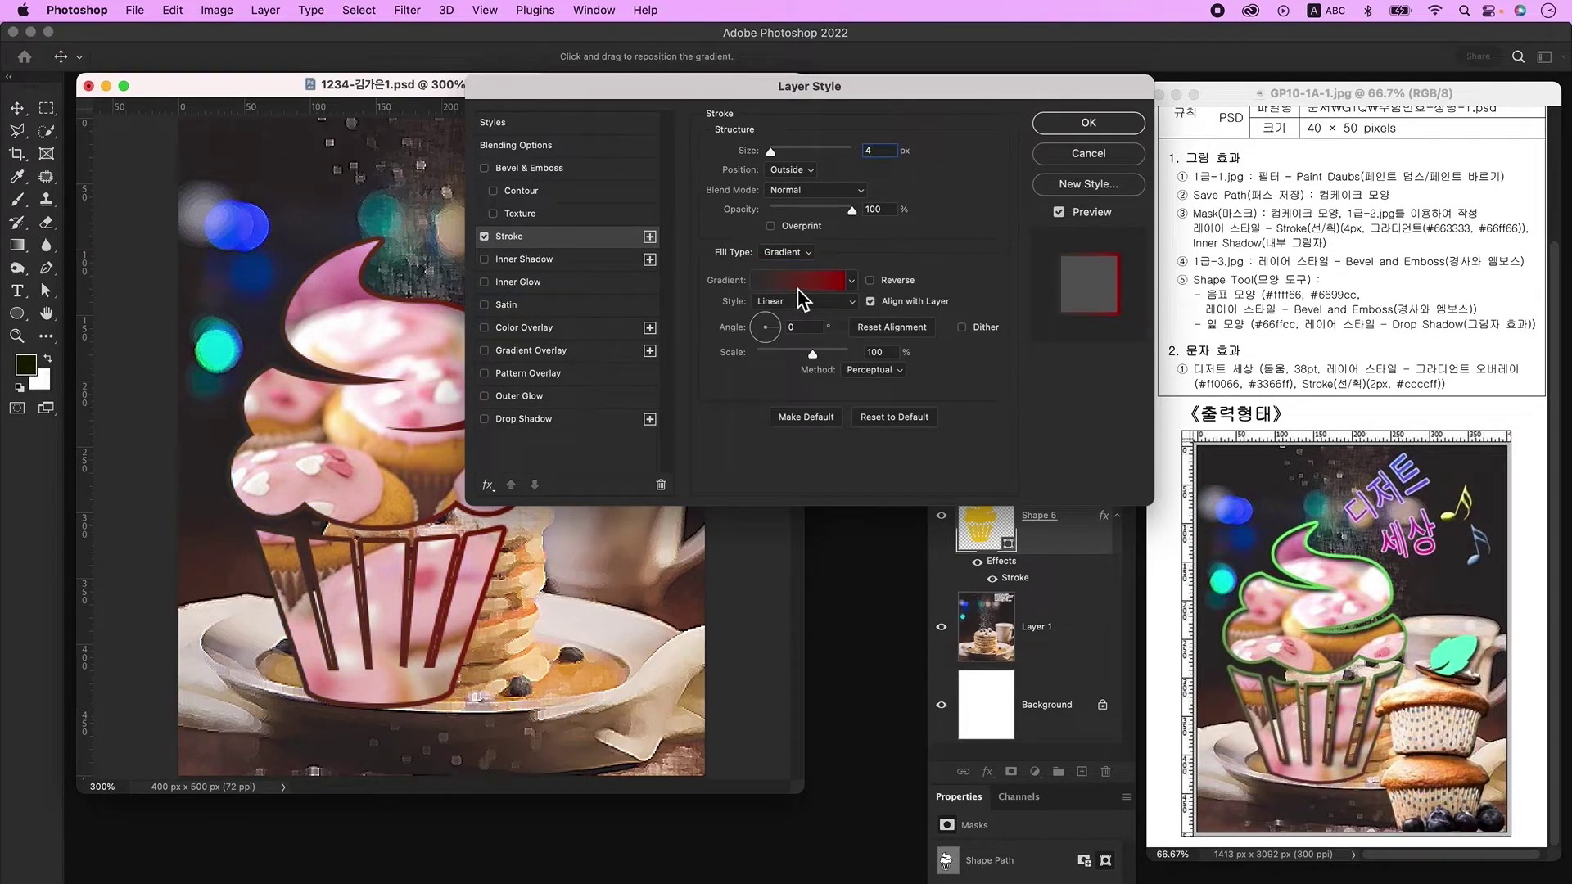
Step: Set the stroke gradient from #663333 to #66ff66 at a 90° angle
left_click(798, 282)
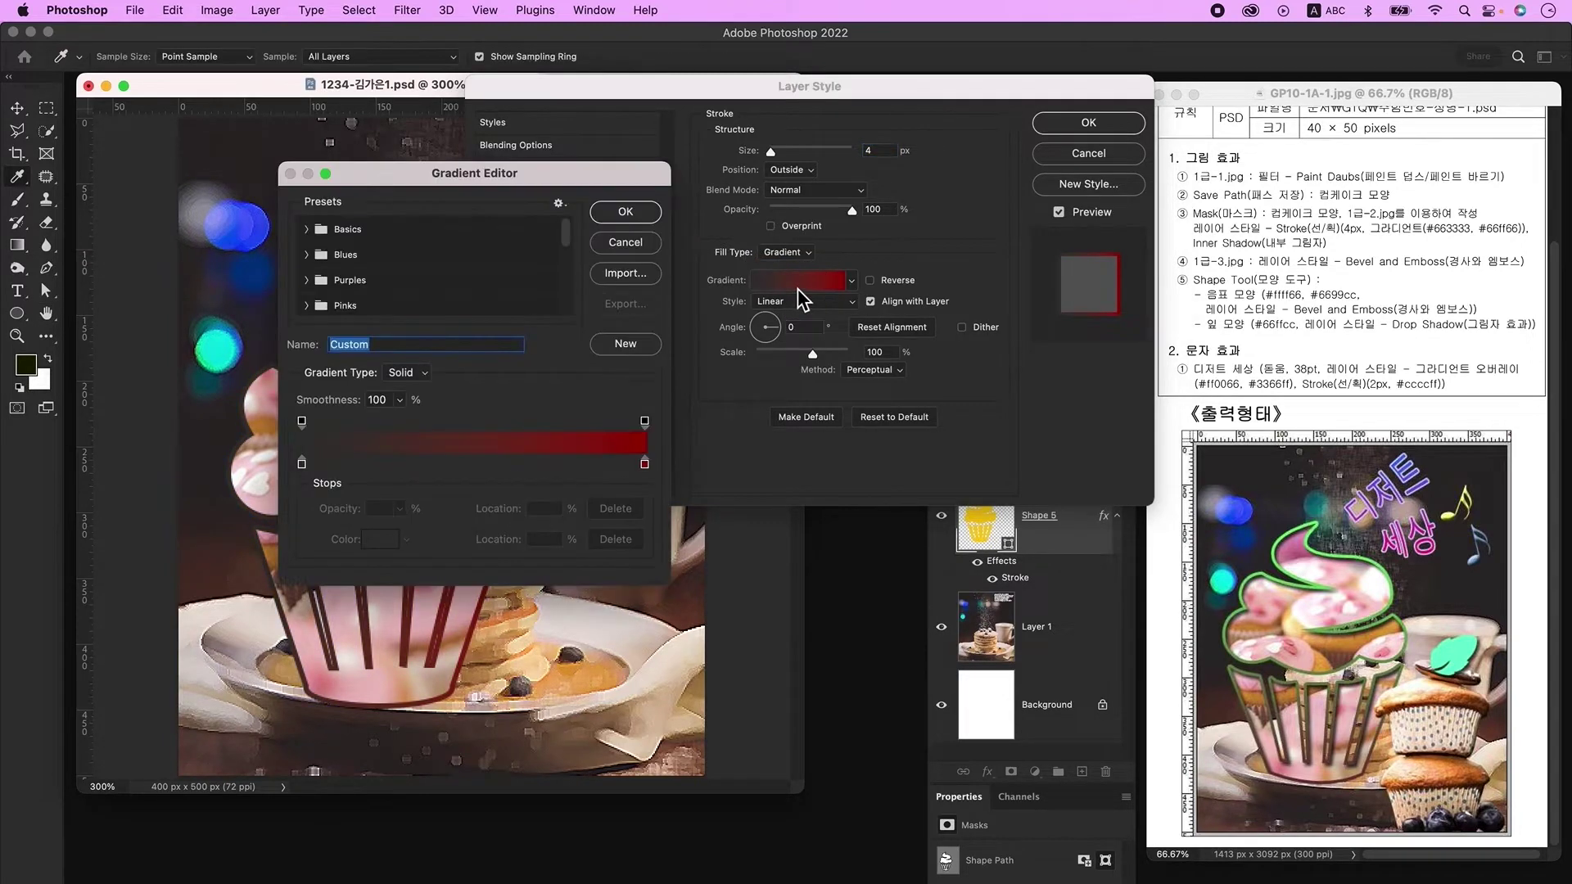
left_click(302, 464)
double_click(301, 464)
type("663333")
key("Return")
double_click(645, 464)
type("66ff66")
key("Return")
key("Return")
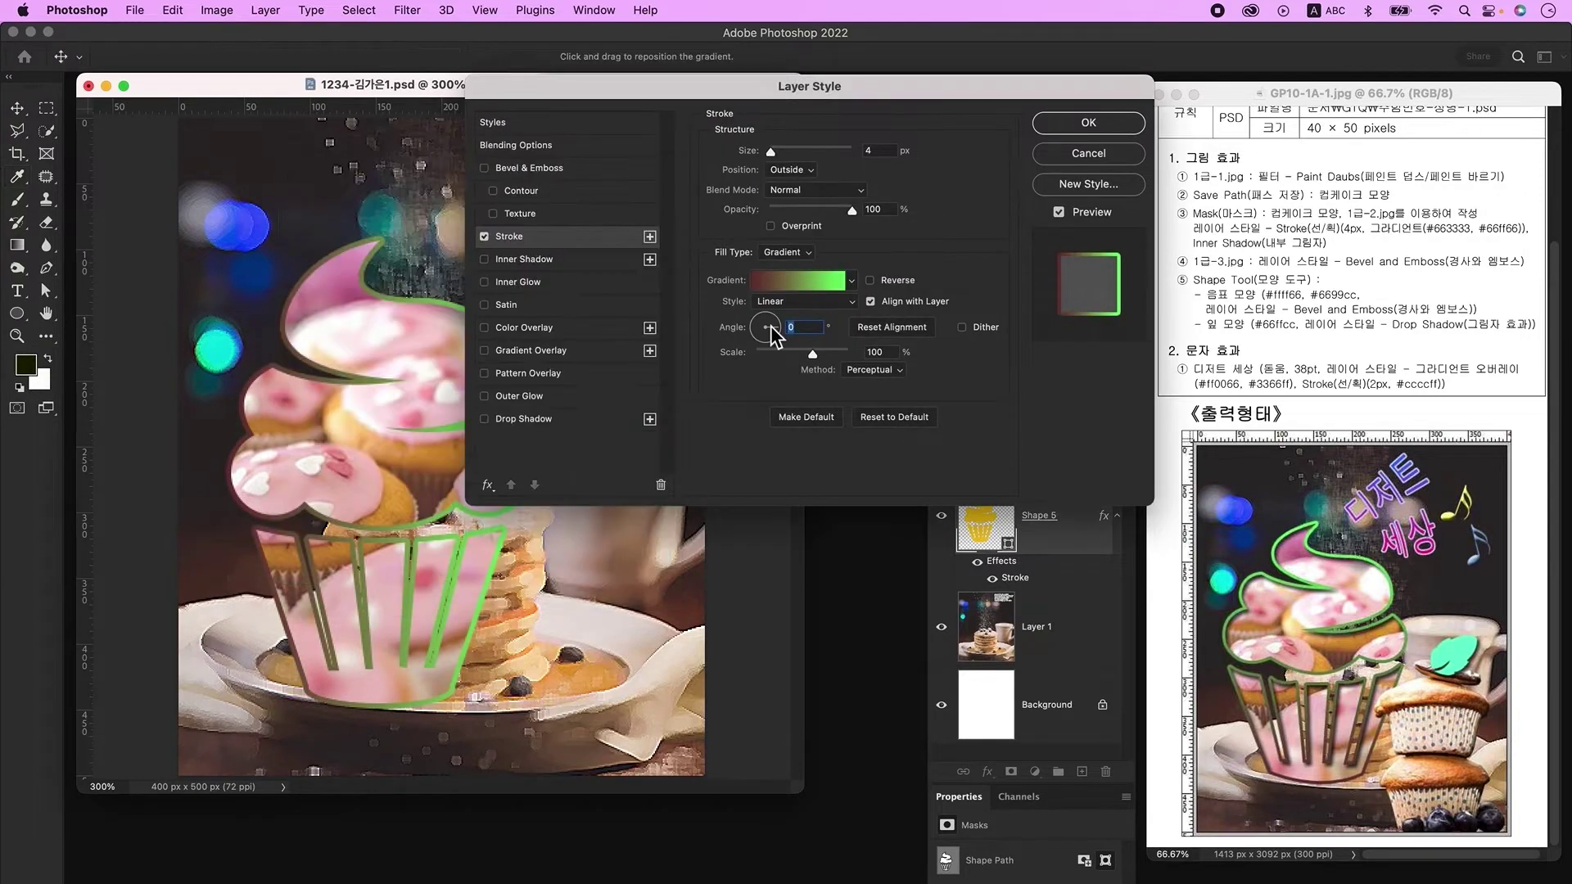
type("90")
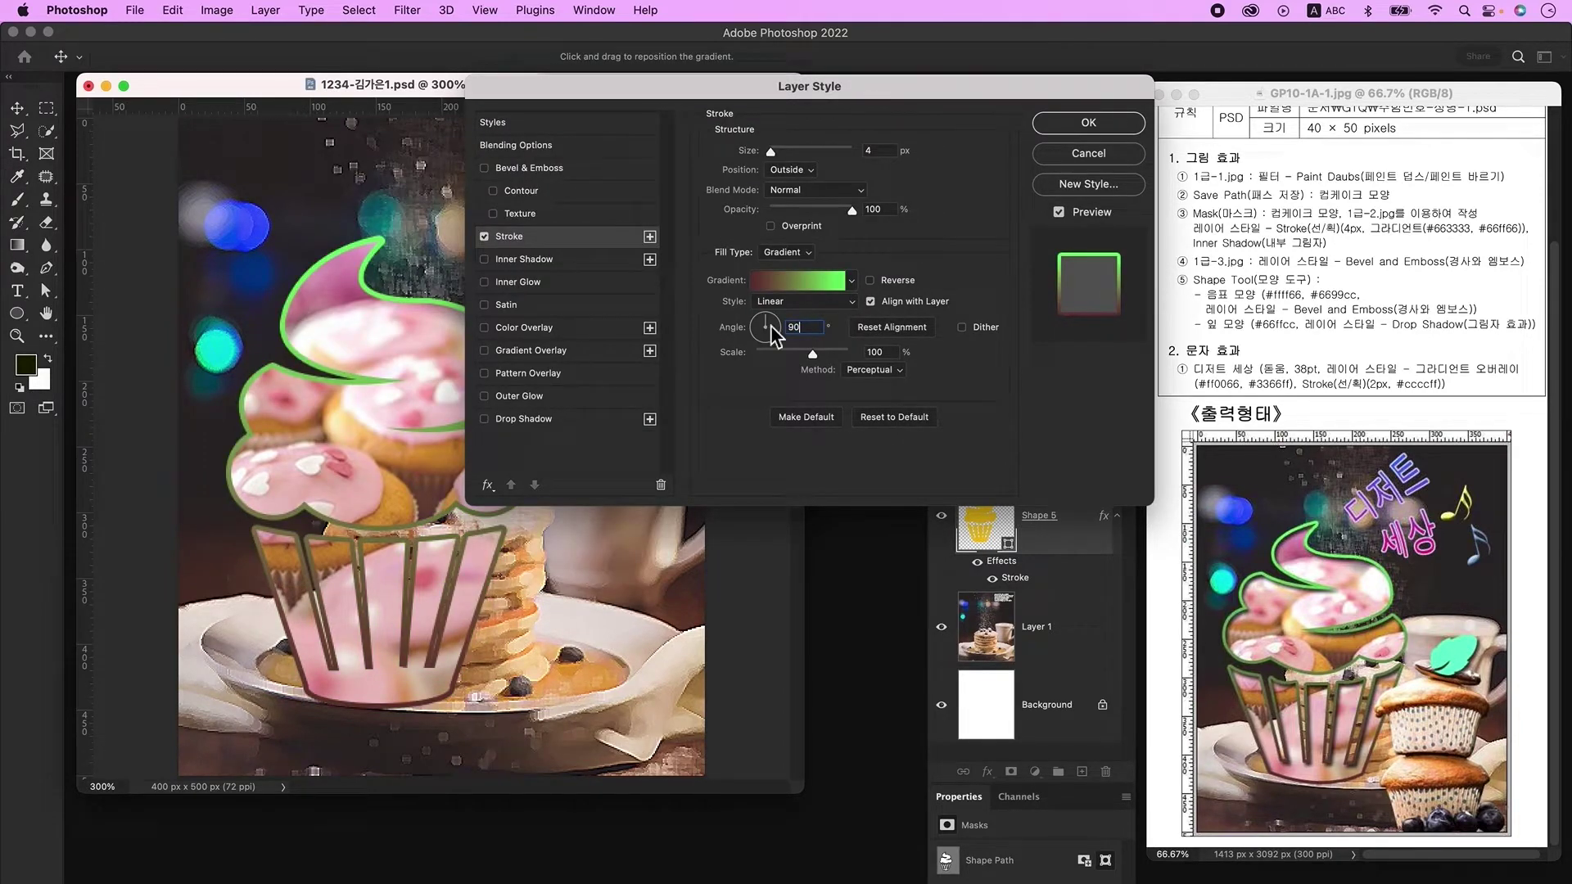
Step: Add an Inner Shadow to Shape 5 and apply the layer effects
left_click(545, 262)
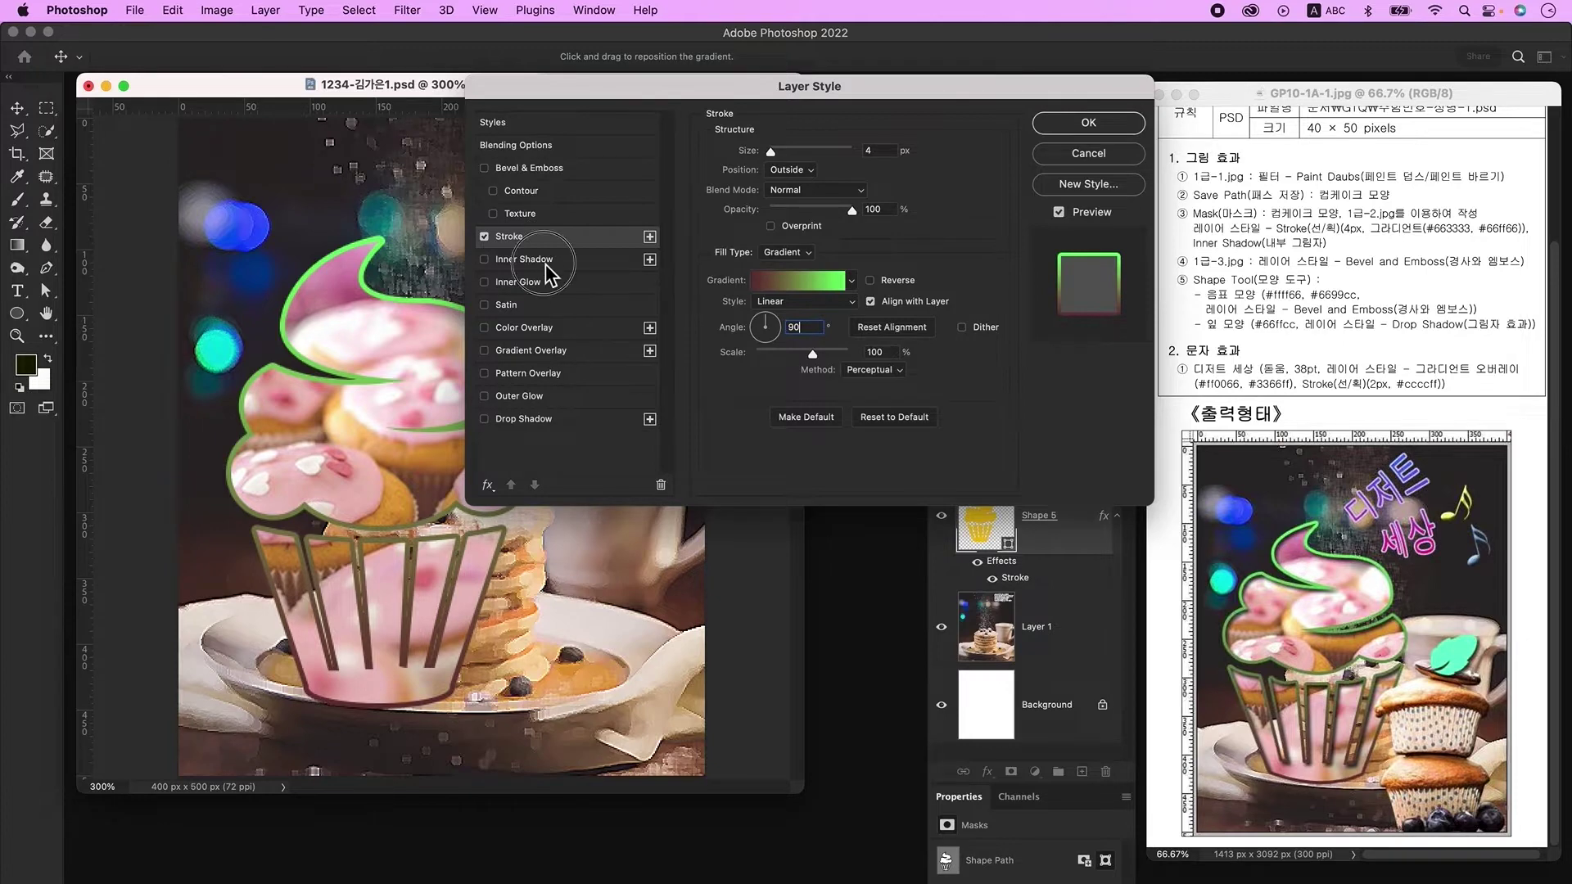
left_click(1088, 122)
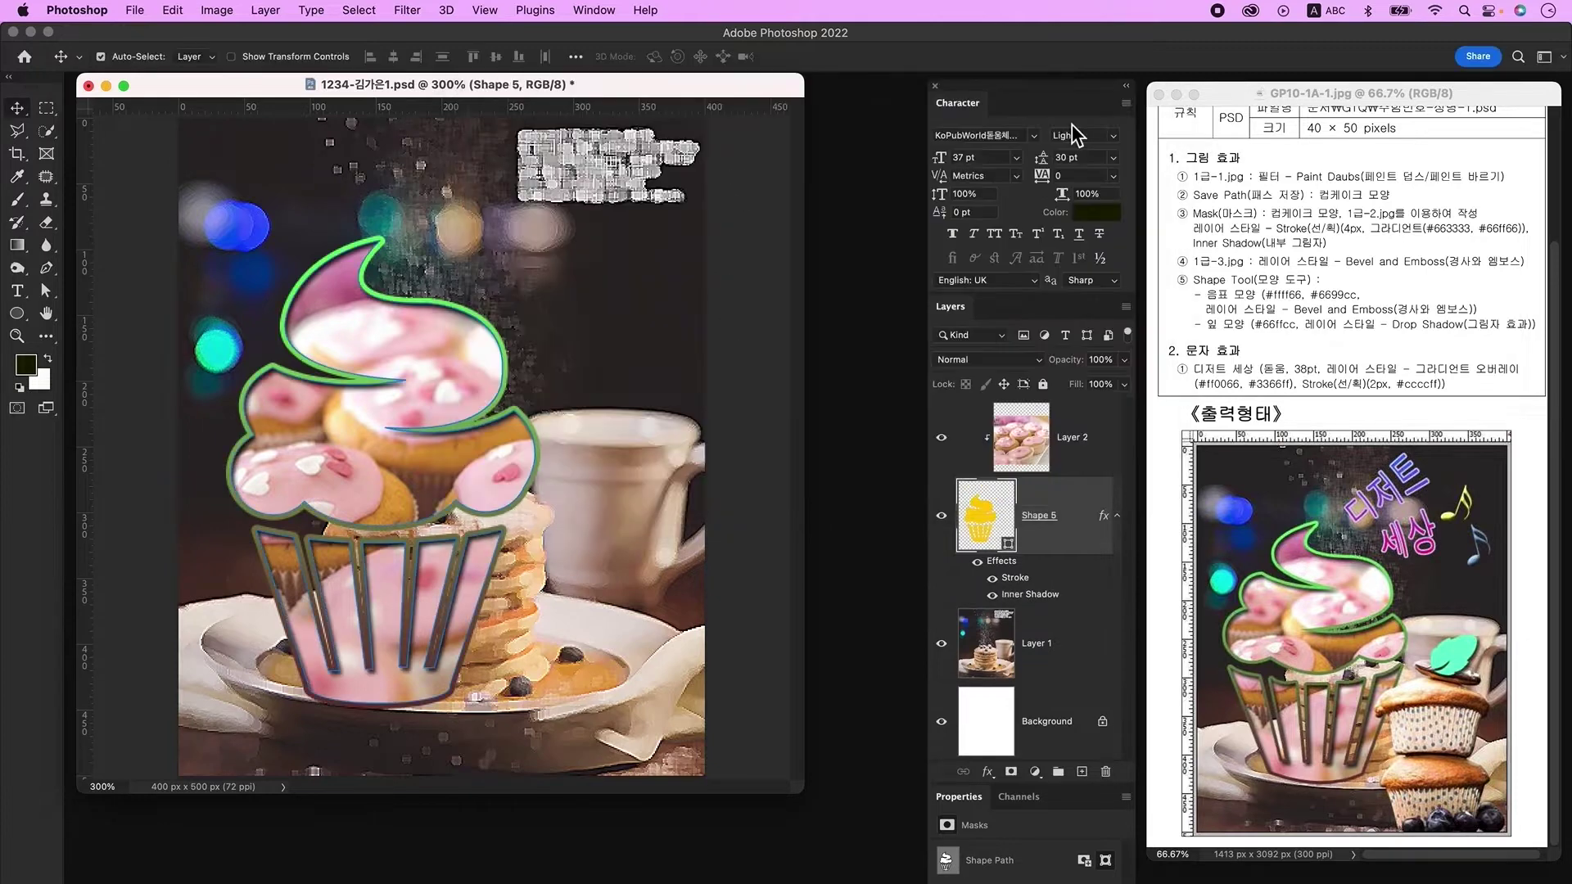
left_click(1030, 430)
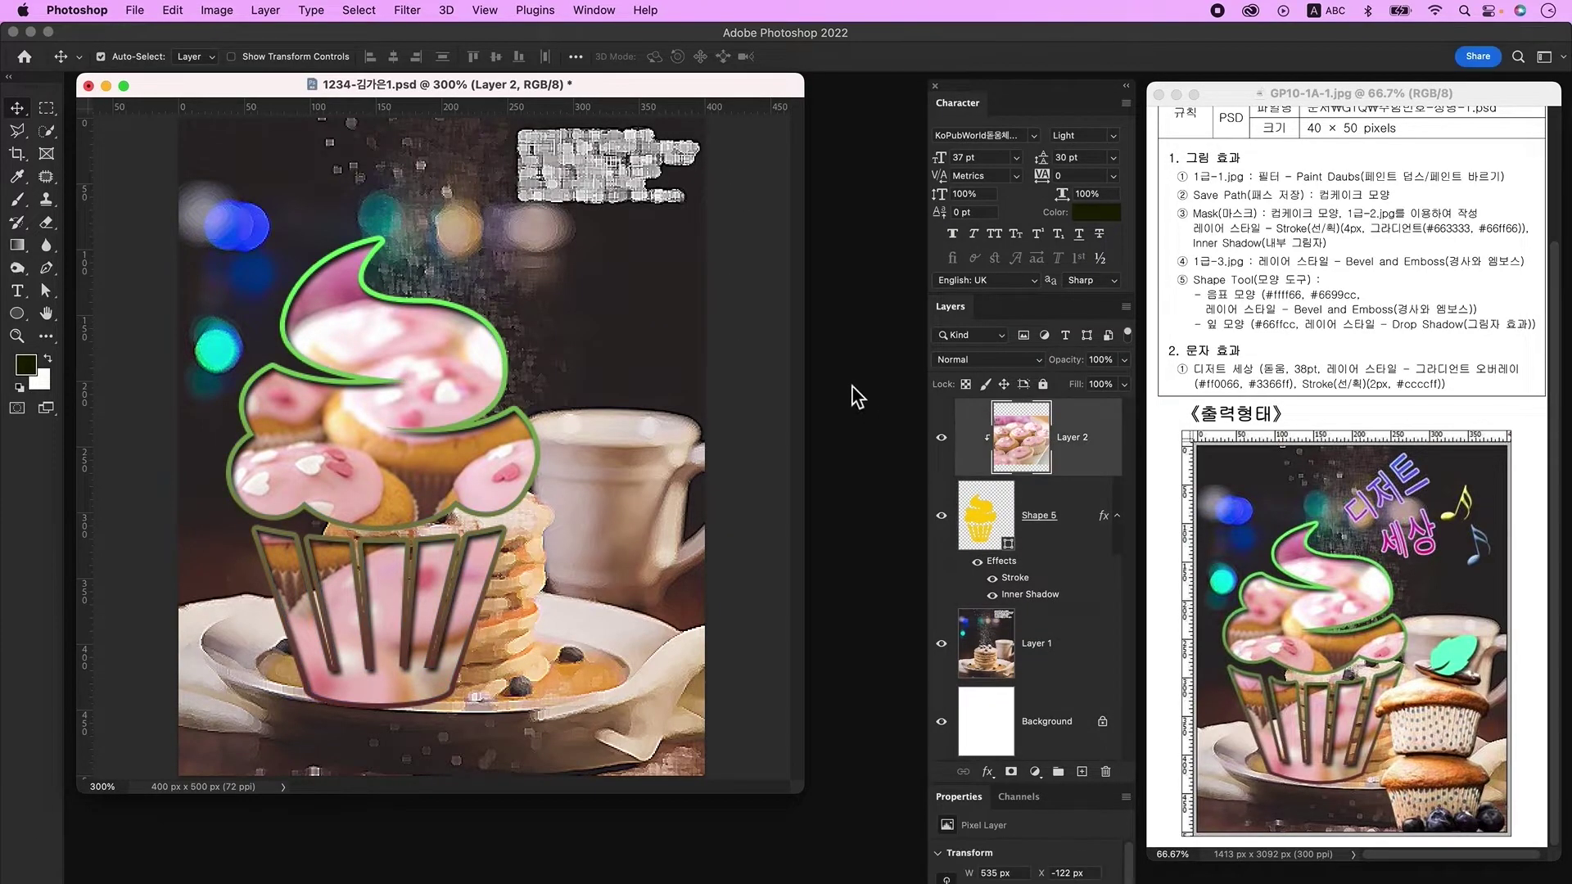
Step: Open 1급-3.jpg and unlock its background into an editable layer
key("super+o")
left_click(794, 234)
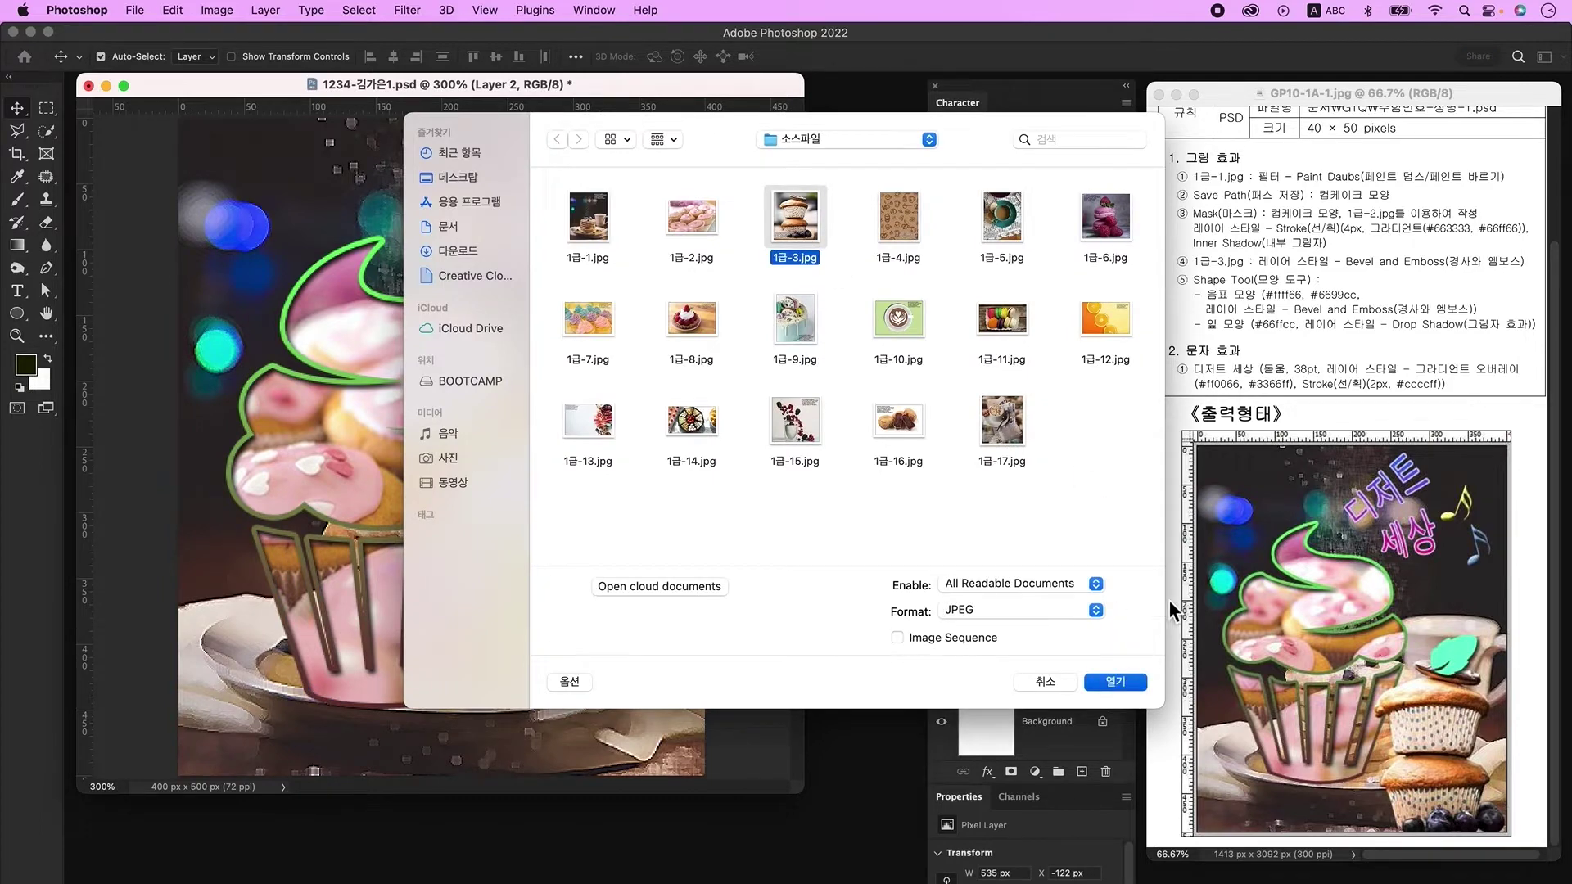
key("Return")
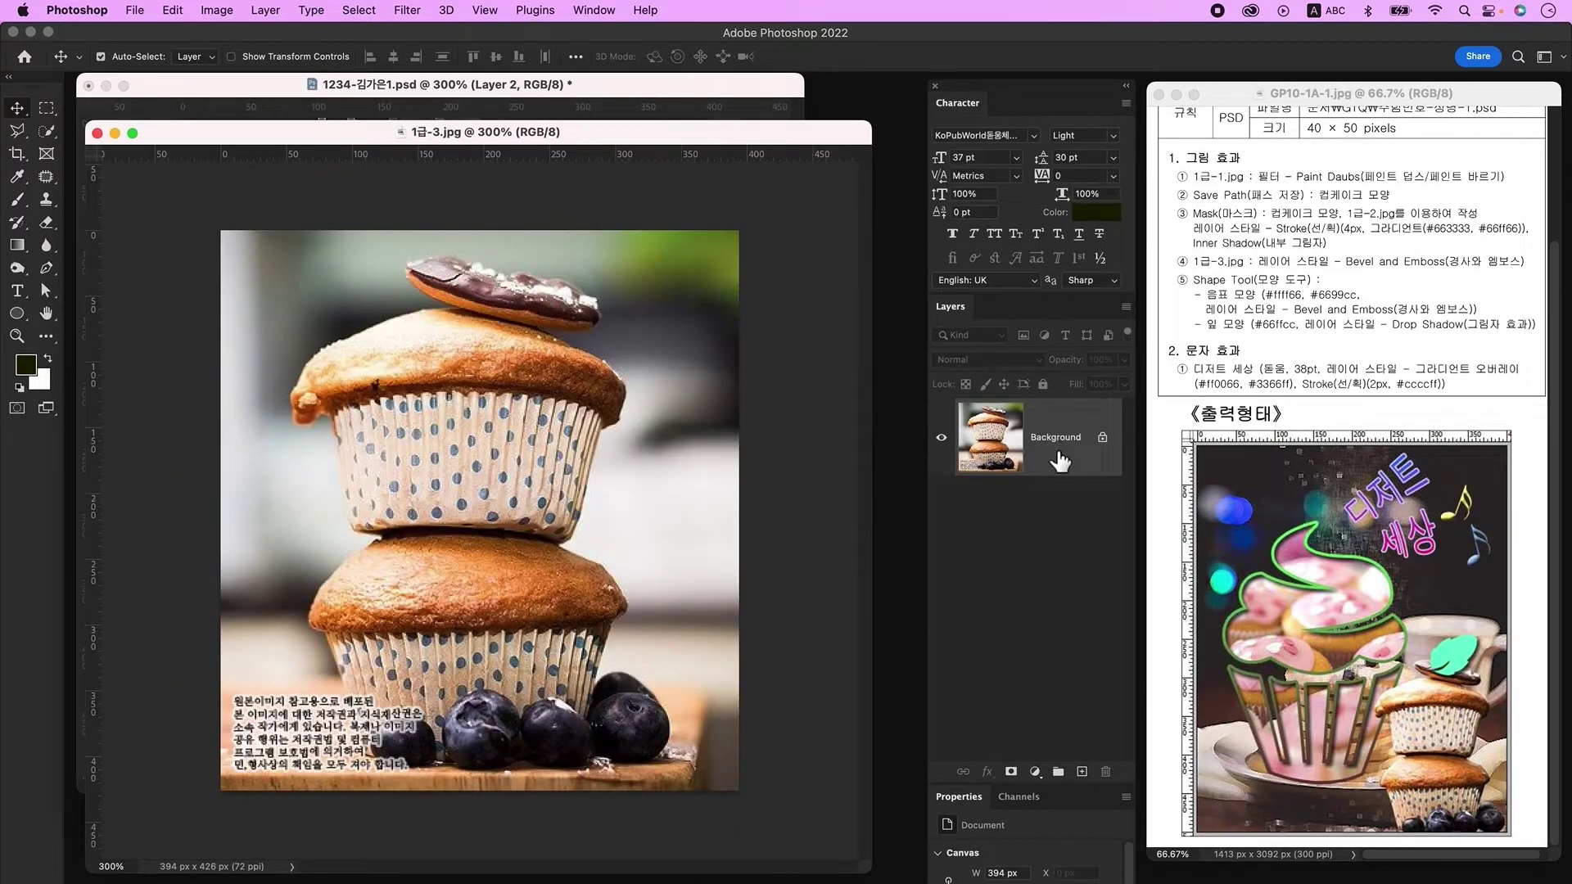
left_click(1103, 439)
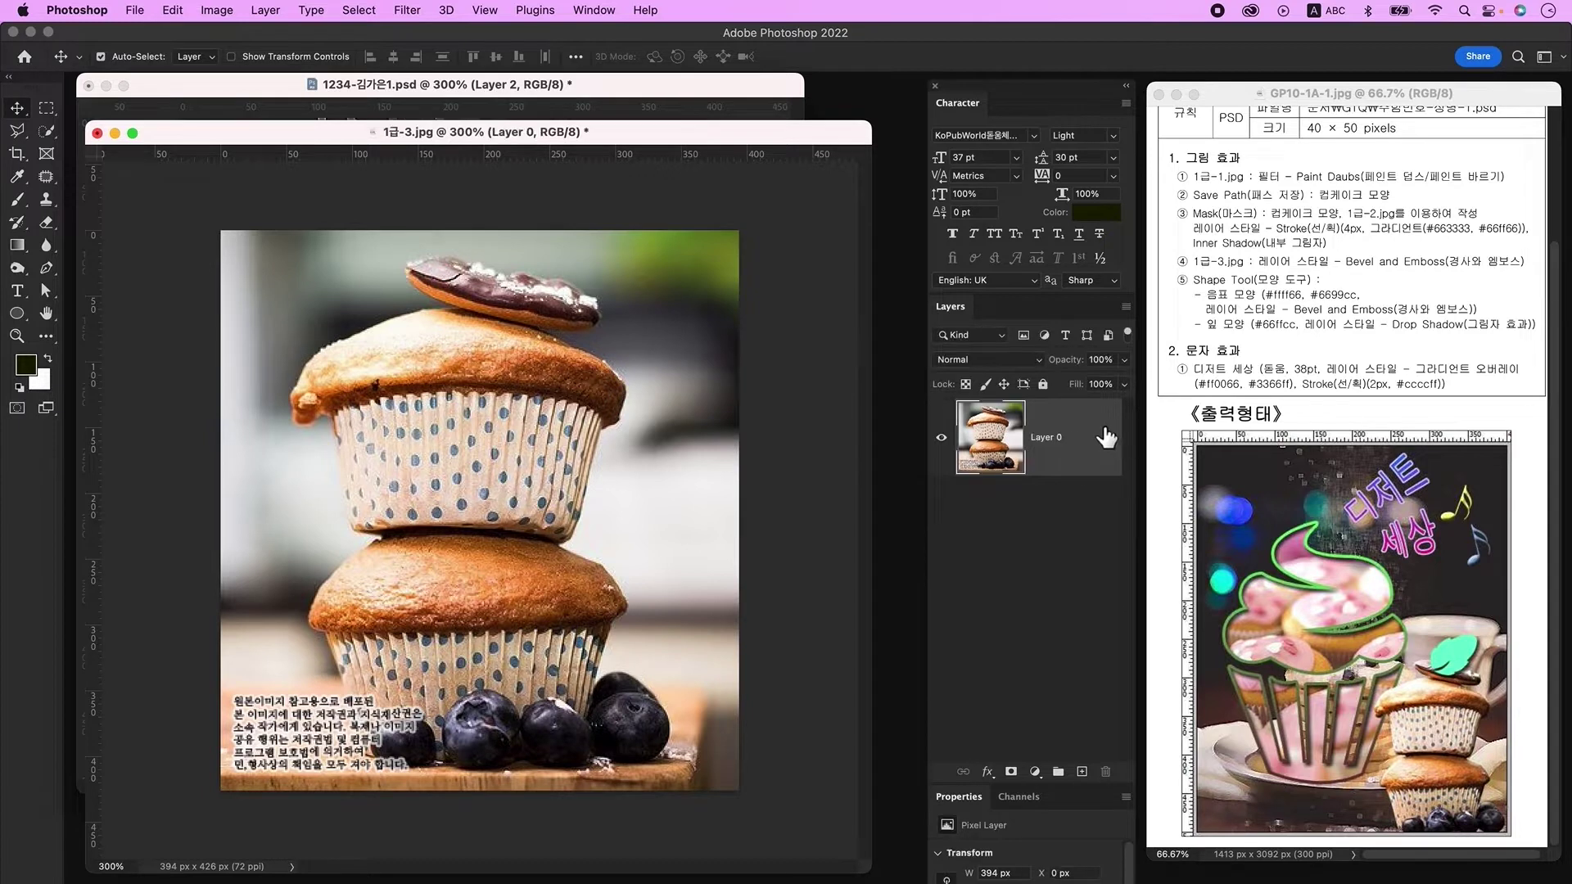
Step: Quick-select the background around the stacked muffins and delete it
left_click(48, 131)
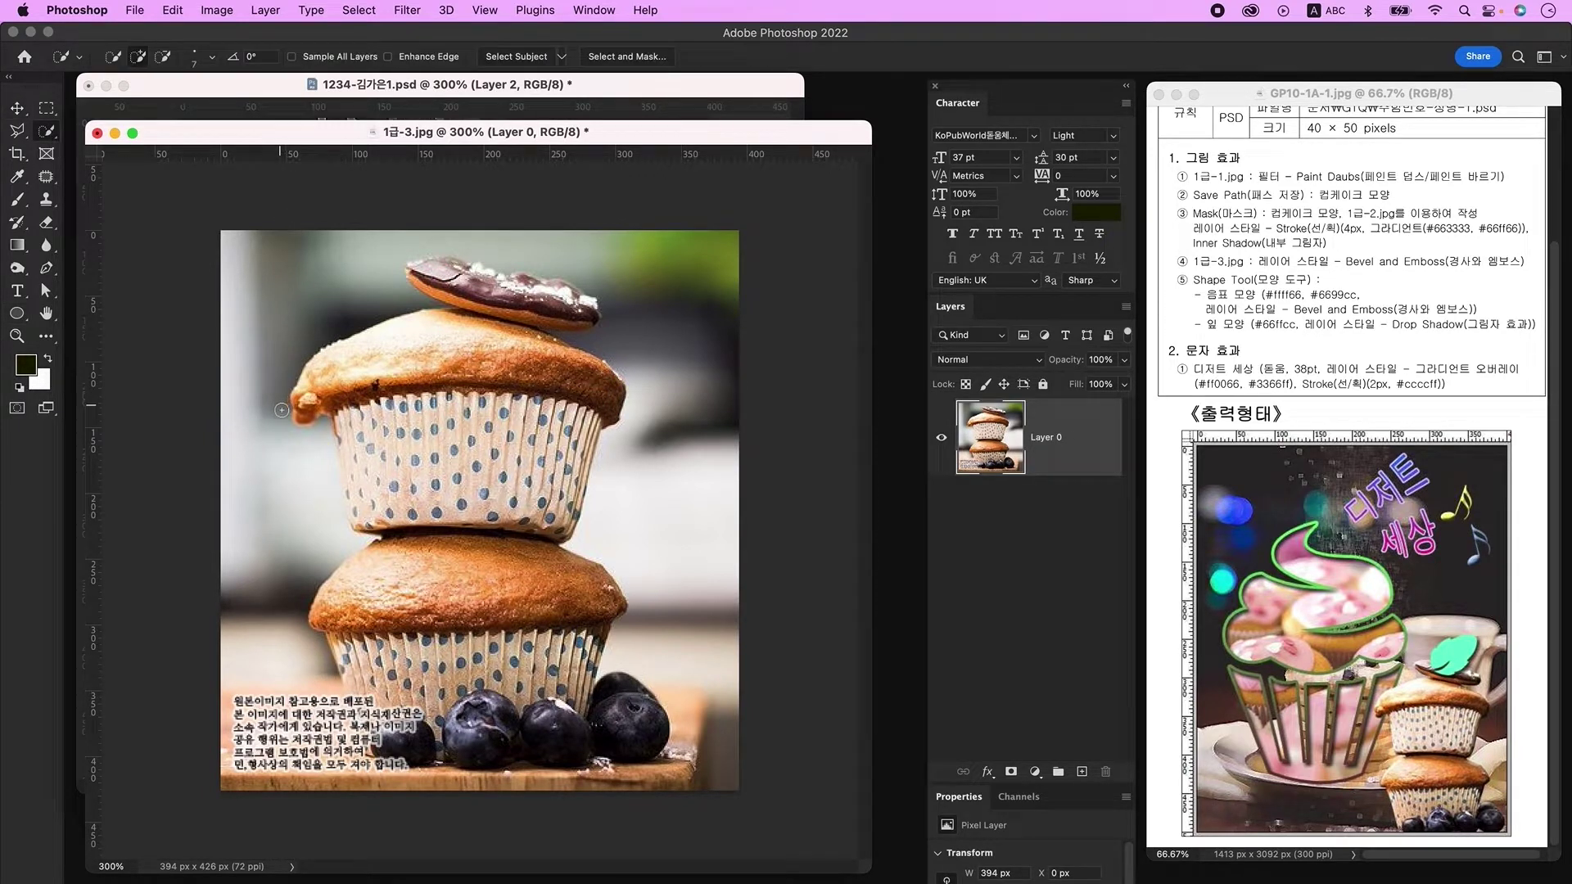
mouse_move(268, 422)
left_mouse_down()
mouse_move(298, 309)
mouse_move(340, 270)
mouse_move(462, 234)
mouse_move(606, 269)
mouse_move(648, 335)
mouse_move(499, 325)
left_mouse_up()
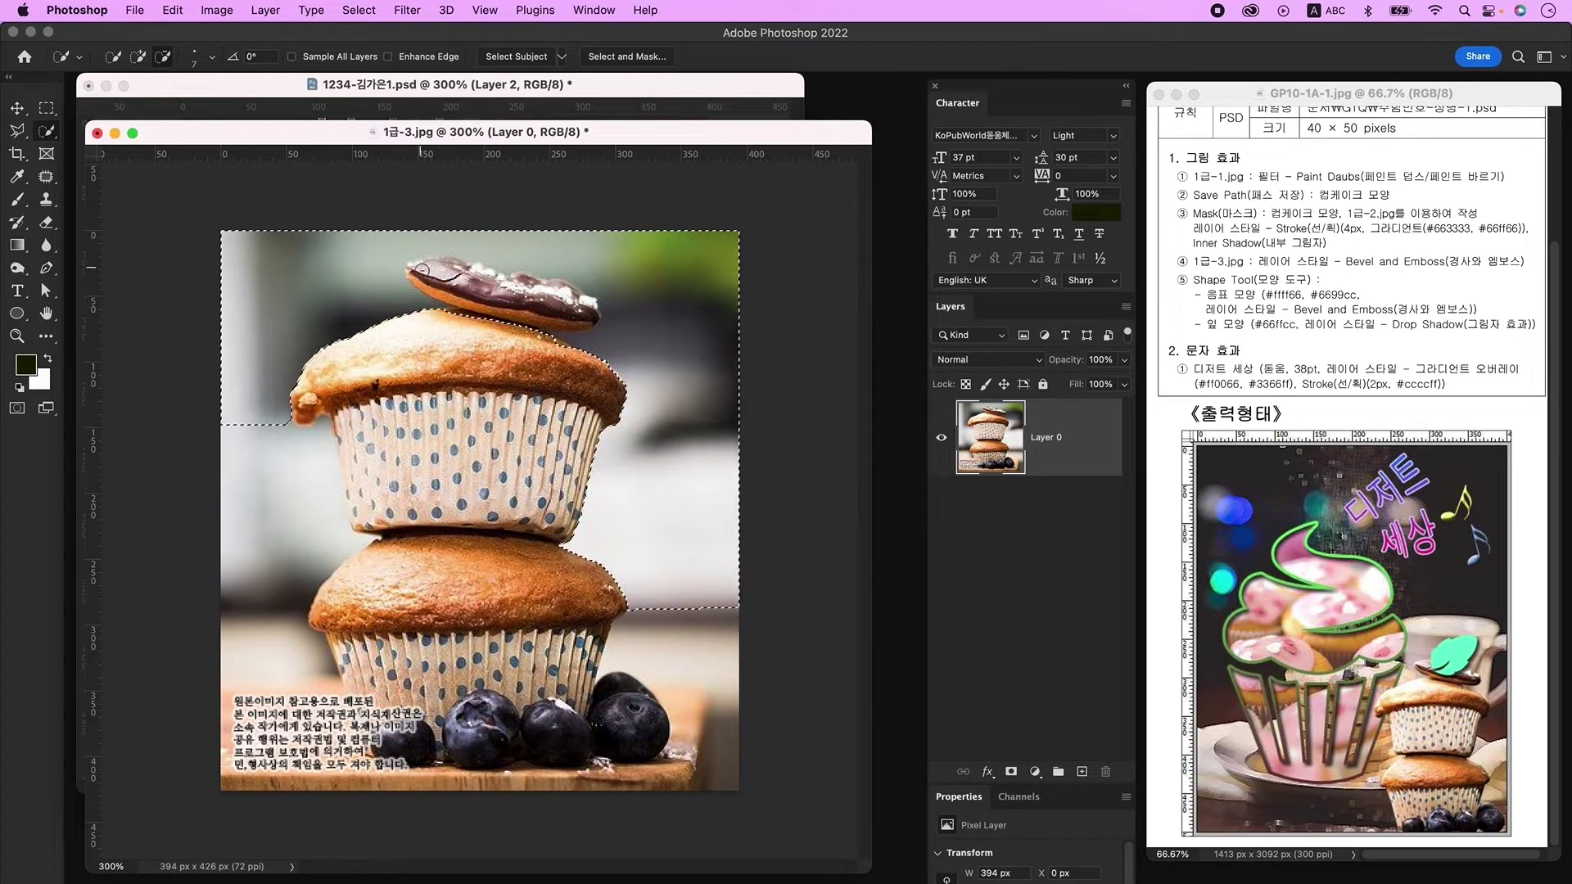
mouse_move(422, 269)
left_mouse_down()
mouse_move(582, 308)
mouse_move(500, 320)
mouse_move(448, 290)
mouse_move(541, 321)
mouse_move(543, 285)
left_mouse_up()
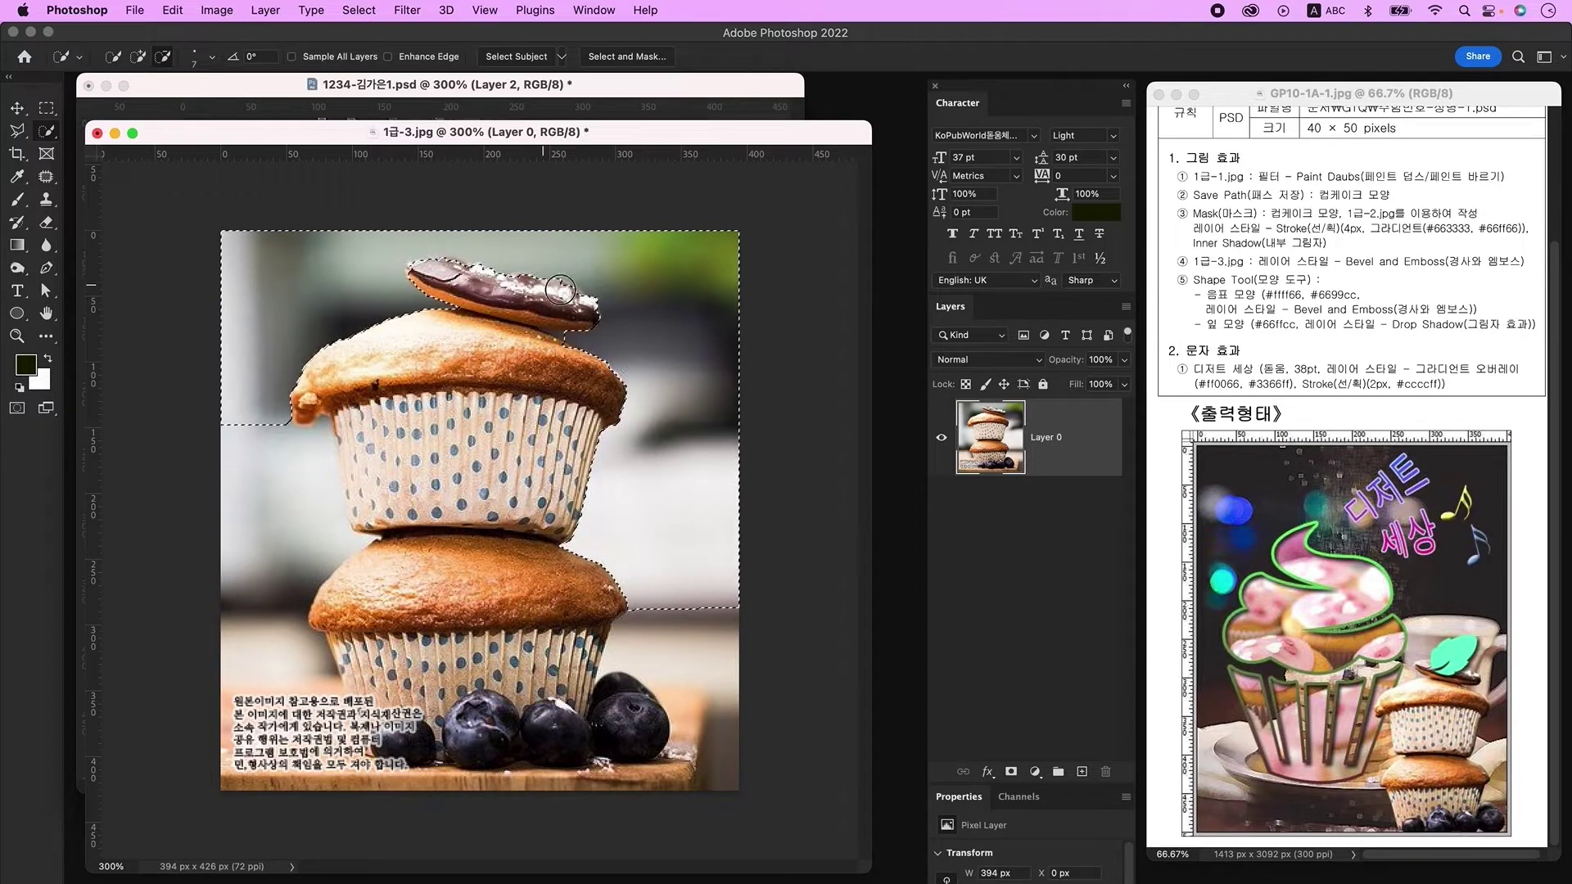
mouse_move(646, 622)
left_mouse_down()
mouse_move(517, 801)
mouse_move(226, 750)
mouse_move(355, 519)
mouse_move(352, 705)
mouse_move(344, 573)
mouse_move(368, 721)
mouse_move(358, 694)
left_mouse_up()
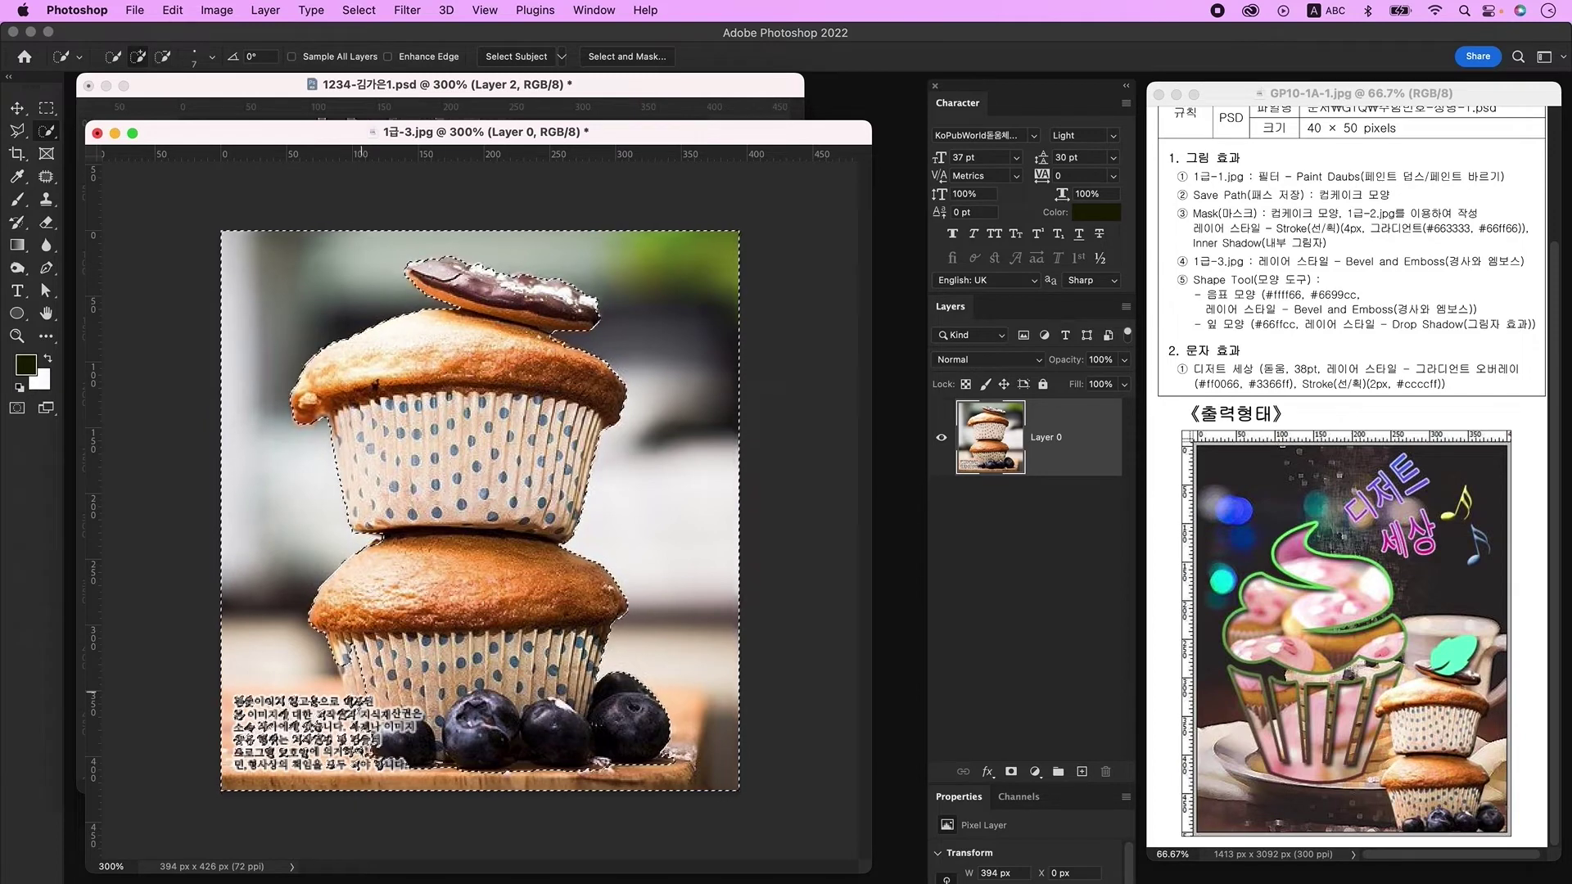
key("Delete")
key("super+d")
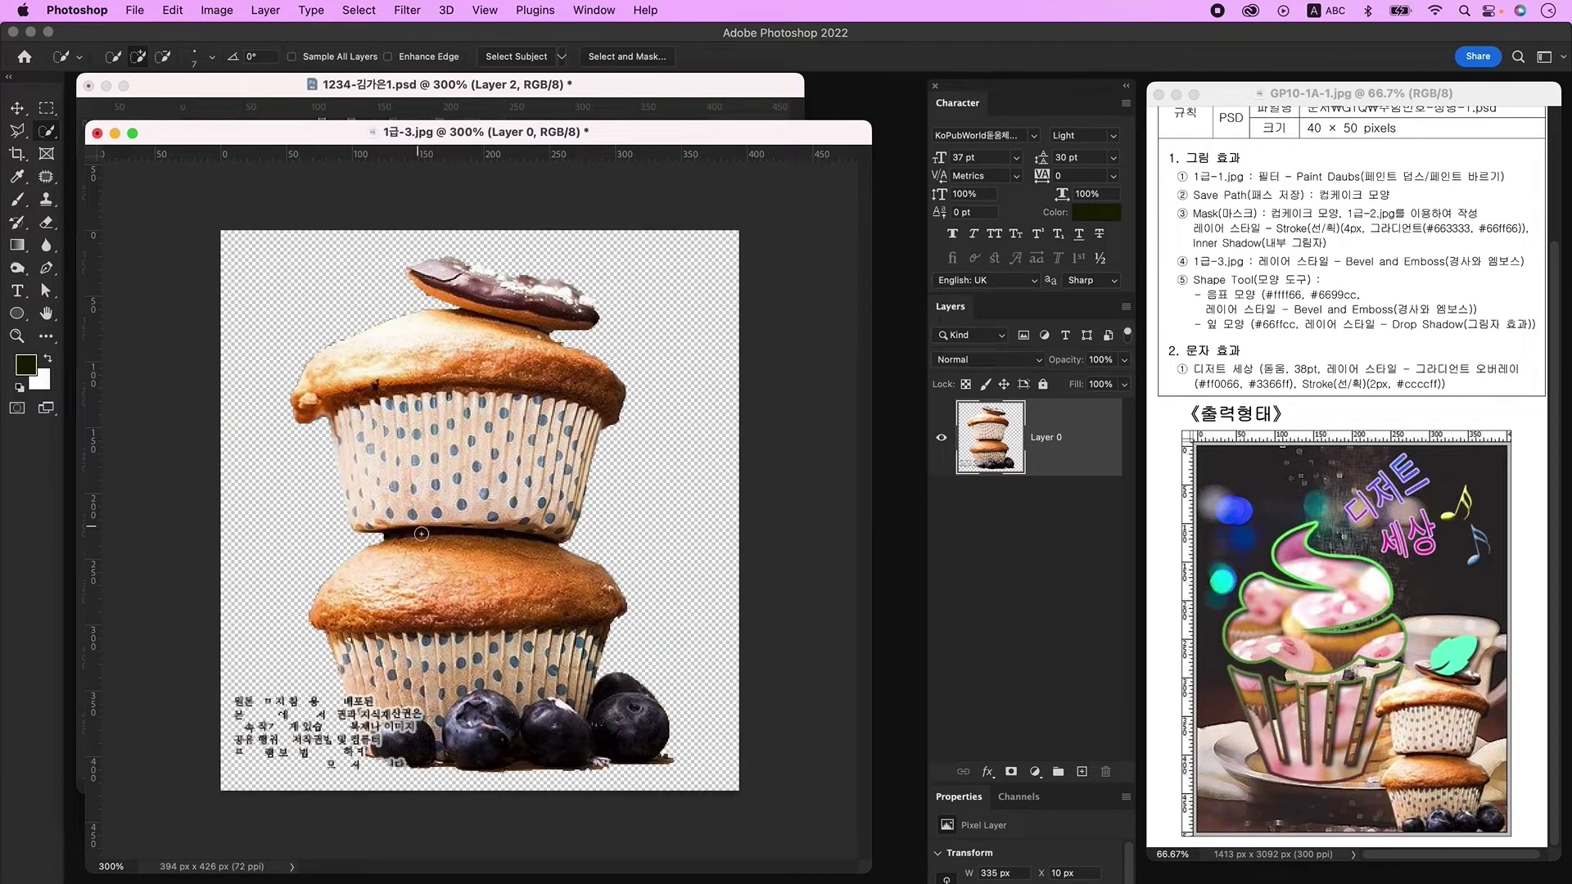
Step: Outline the watermark text with the Polygonal Lasso and delete it
mouse_move(28, 124)
left_mouse_down()
mouse_move(94, 164)
mouse_move(96, 151)
left_mouse_up()
left_click(340, 678)
left_click(371, 774)
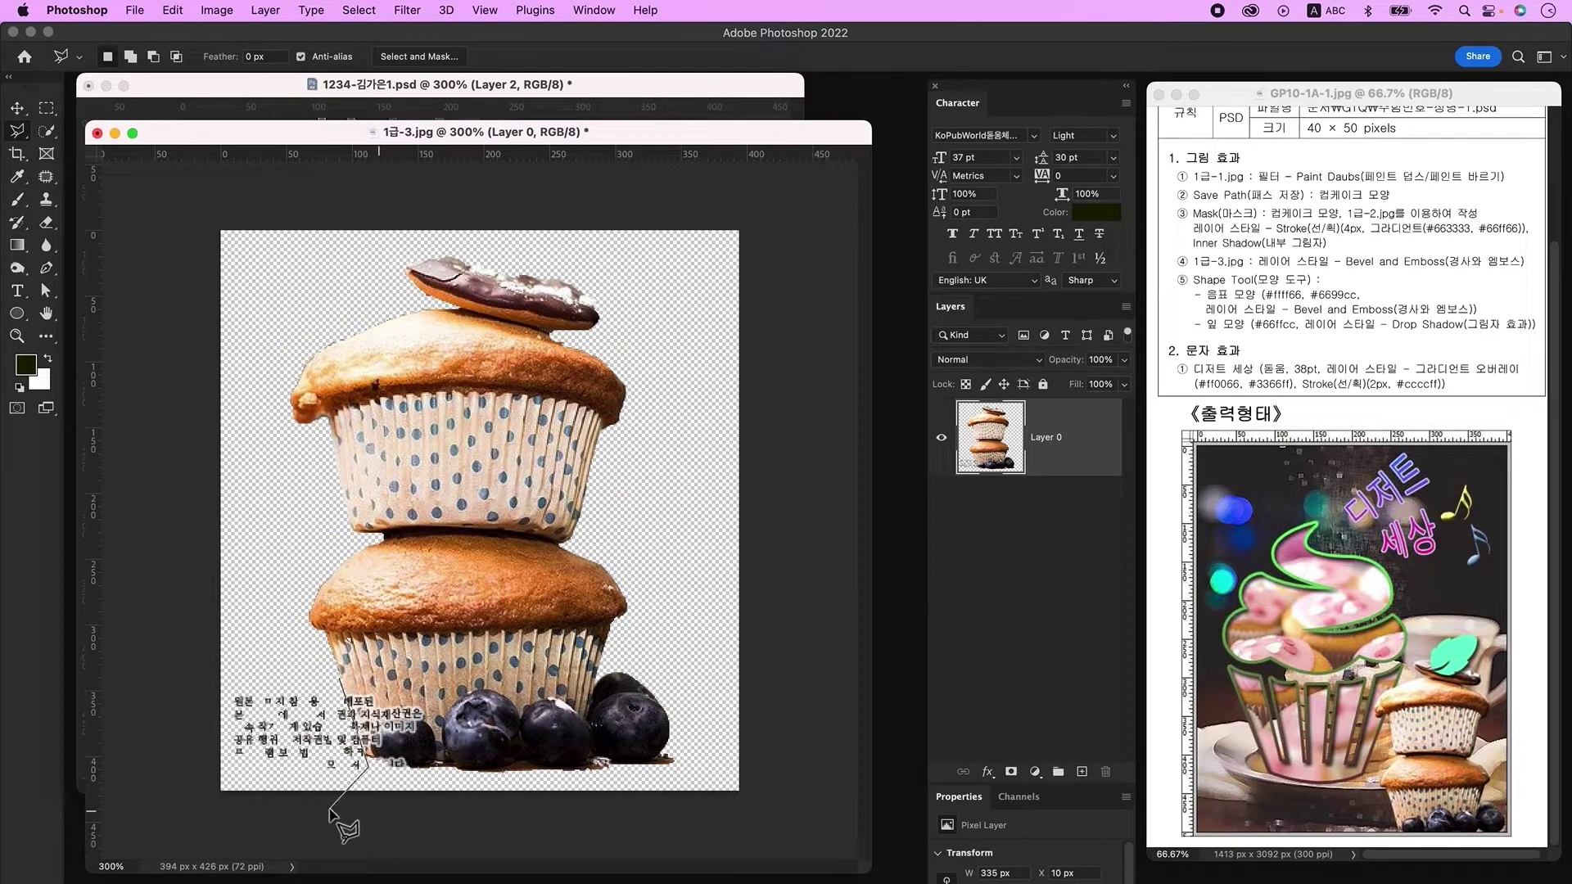
double_click(245, 819)
key("Delete")
key("super+d")
Step: Drag the cut-out muffin layer into the poster with the Move tool
key("v")
left_click_drag(474, 137, 772, 263)
left_click_drag(679, 524, 720, 383)
Step: Scale the muffins to about 58 percent and place them lower right
key("super+t")
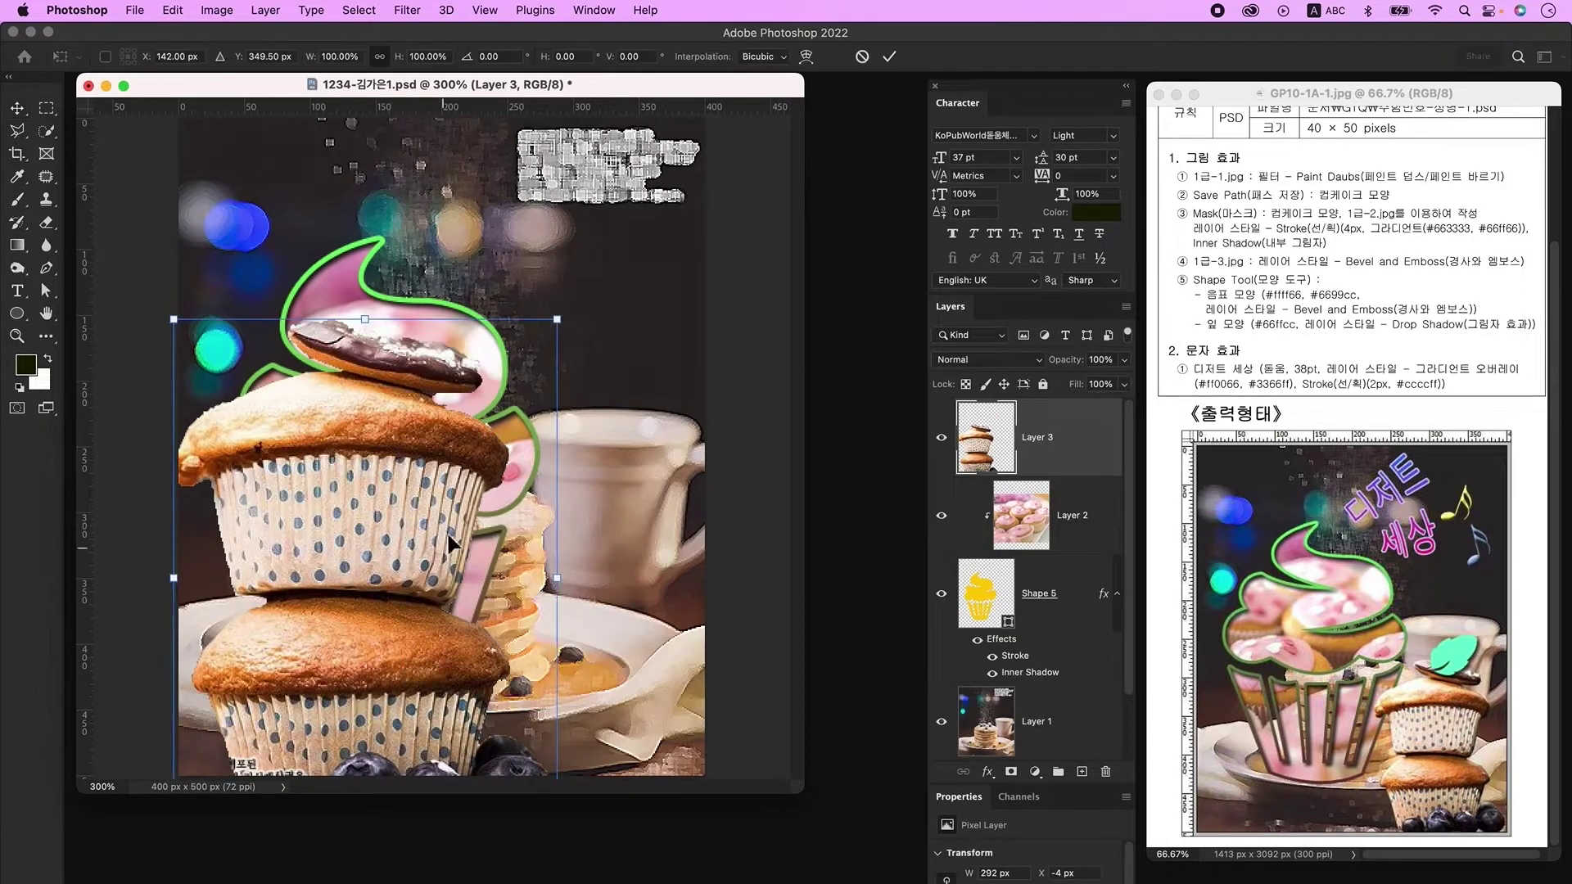
left_click_drag(377, 326, 376, 425)
left_click_drag(360, 510, 552, 578)
key("Return")
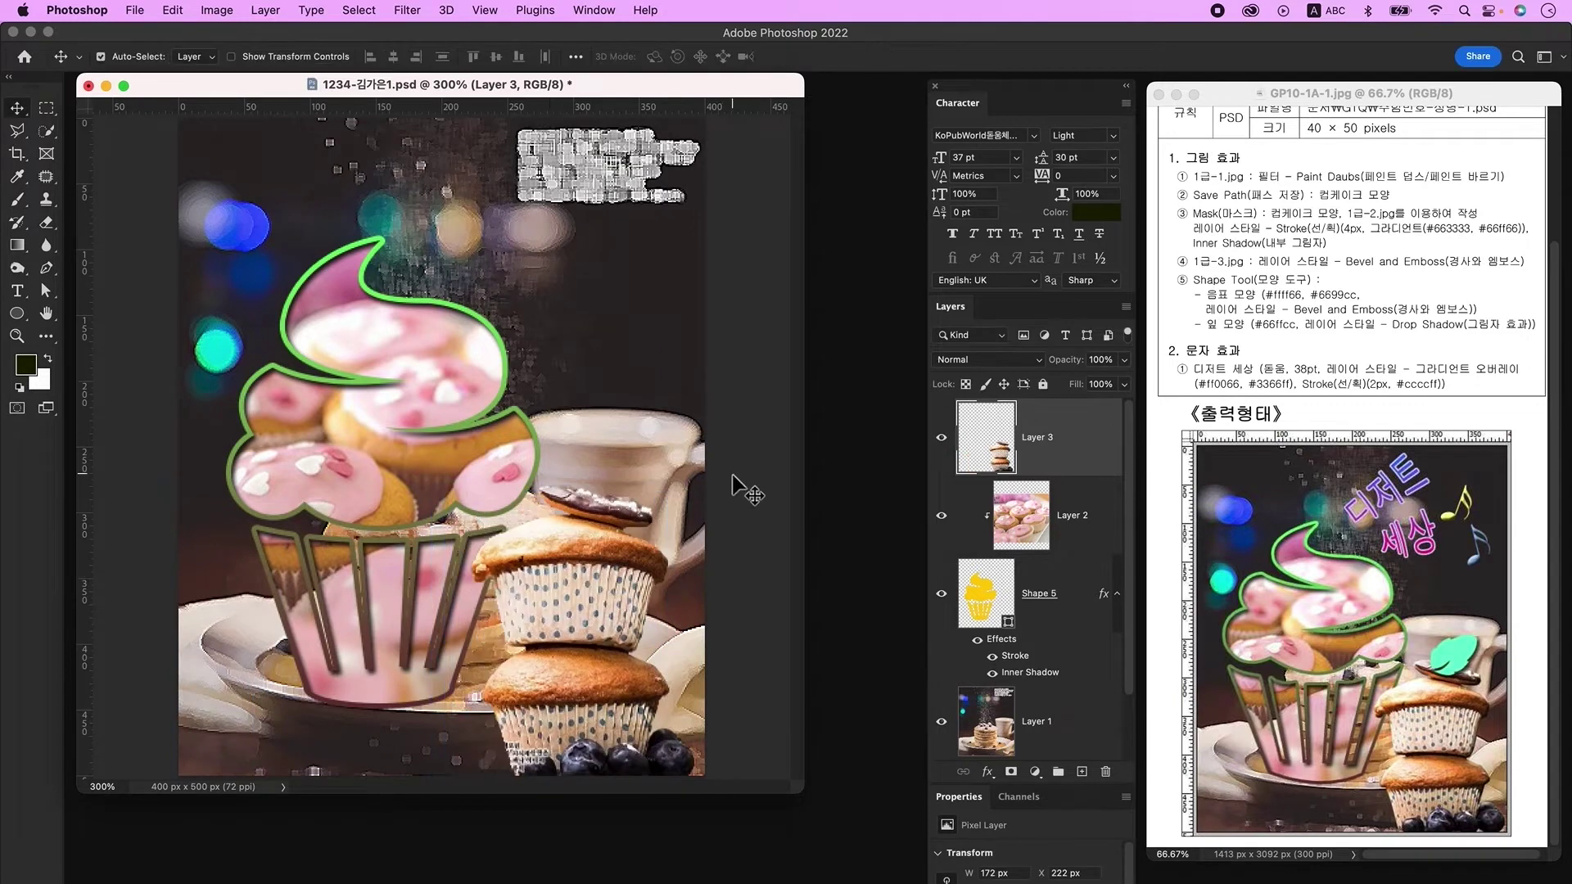
Step: Give Layer 3 a Bevel & Emboss effect and add an empty new layer
double_click(1096, 425)
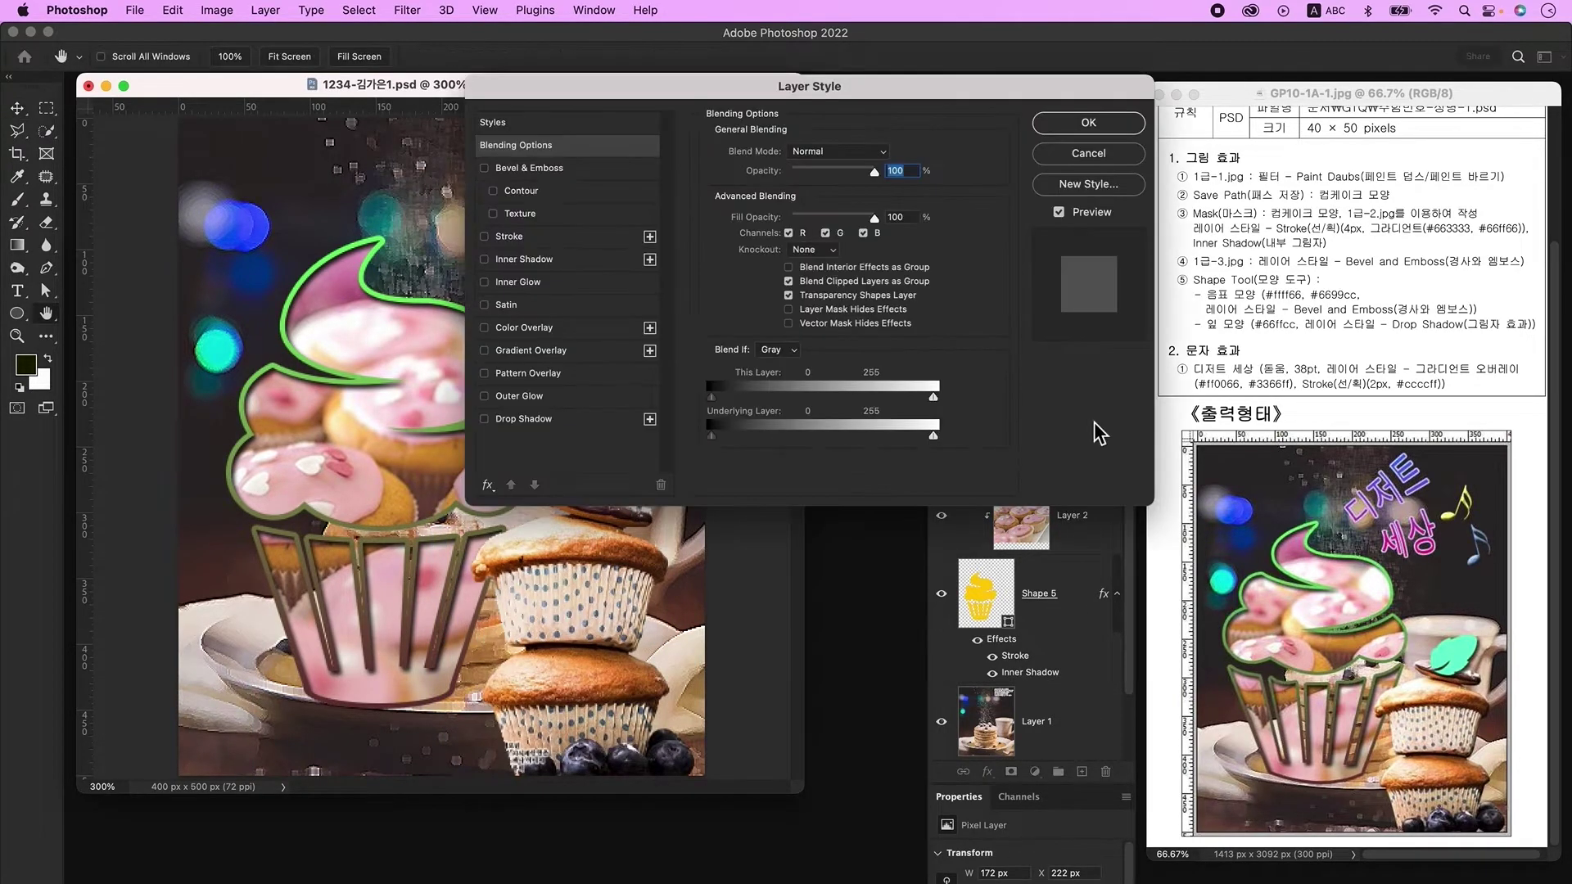
left_click(532, 173)
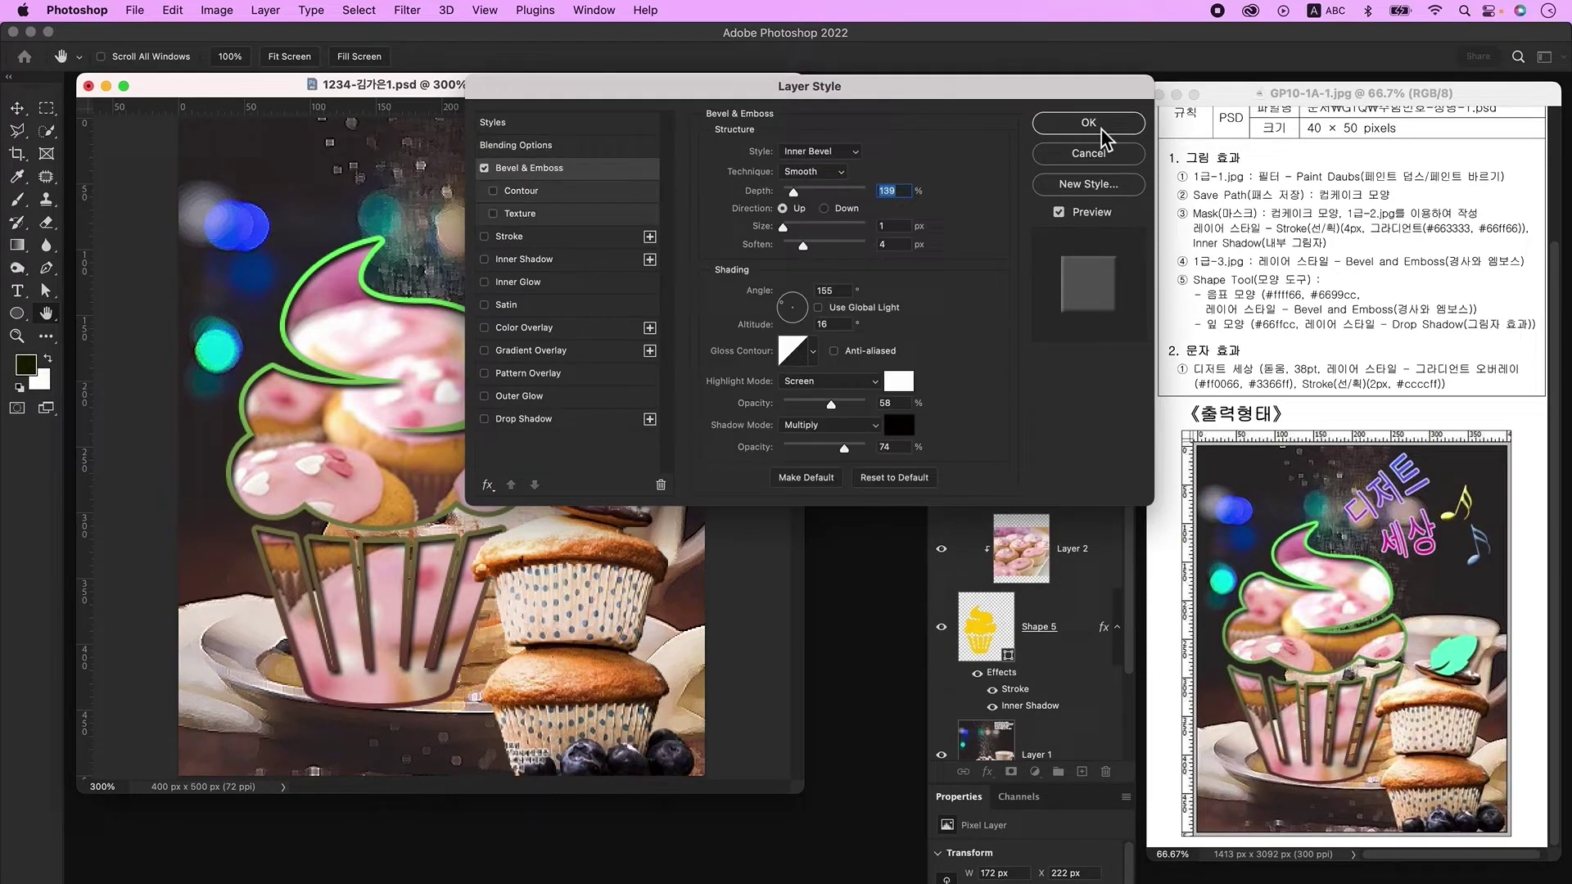
left_click(1089, 123)
left_click(1081, 772)
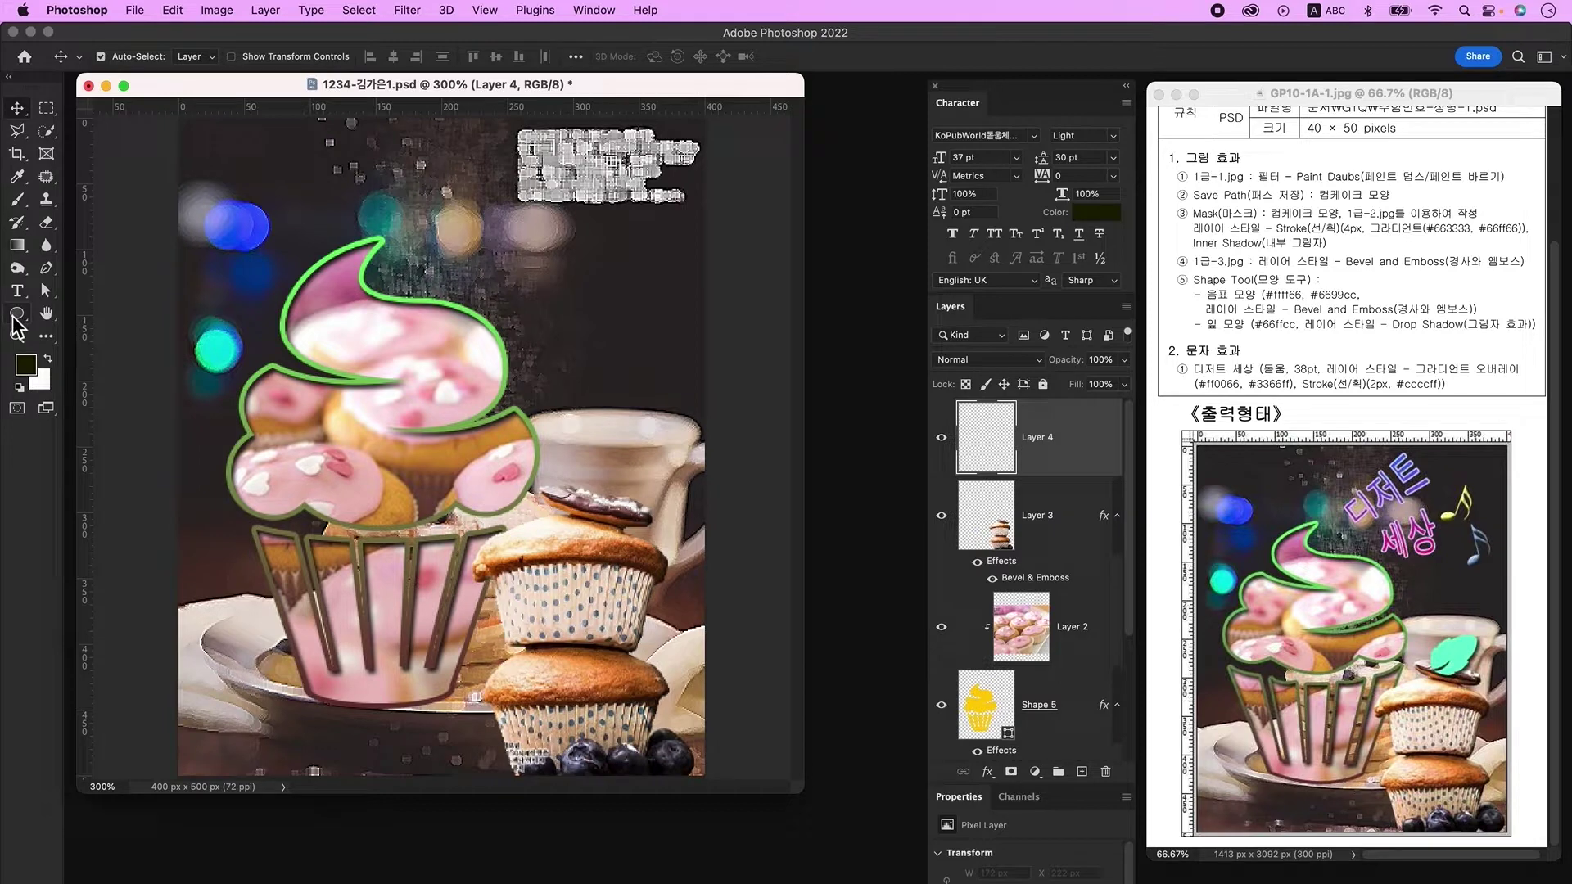
Step: Draw a Sixteenth Note custom shape in the poster's upper right
left_click(16, 313)
left_click(91, 396)
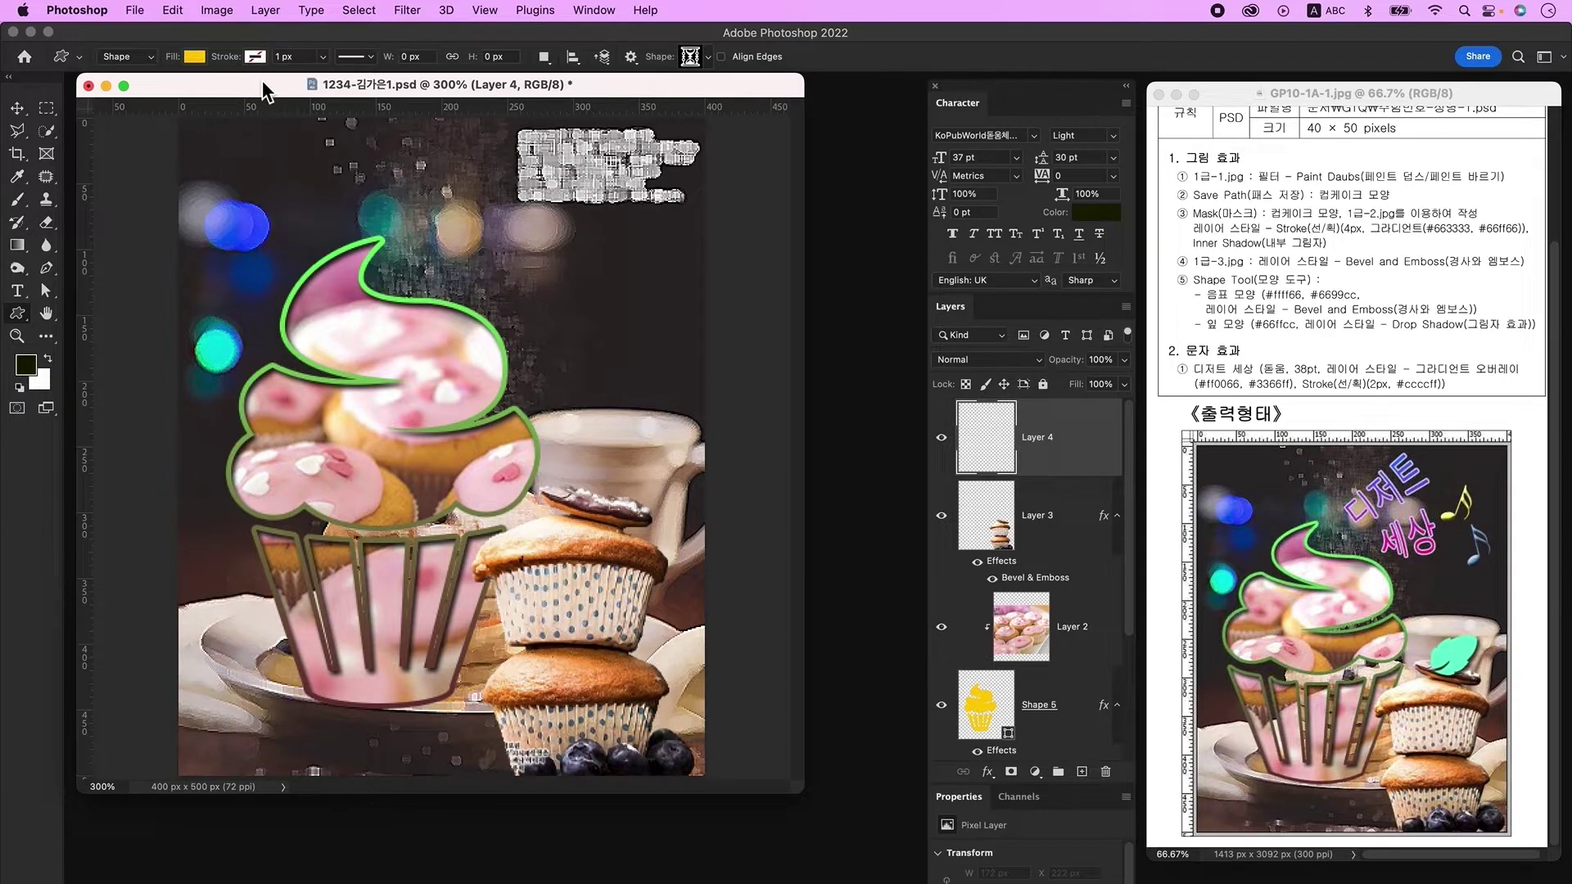
left_click(691, 61)
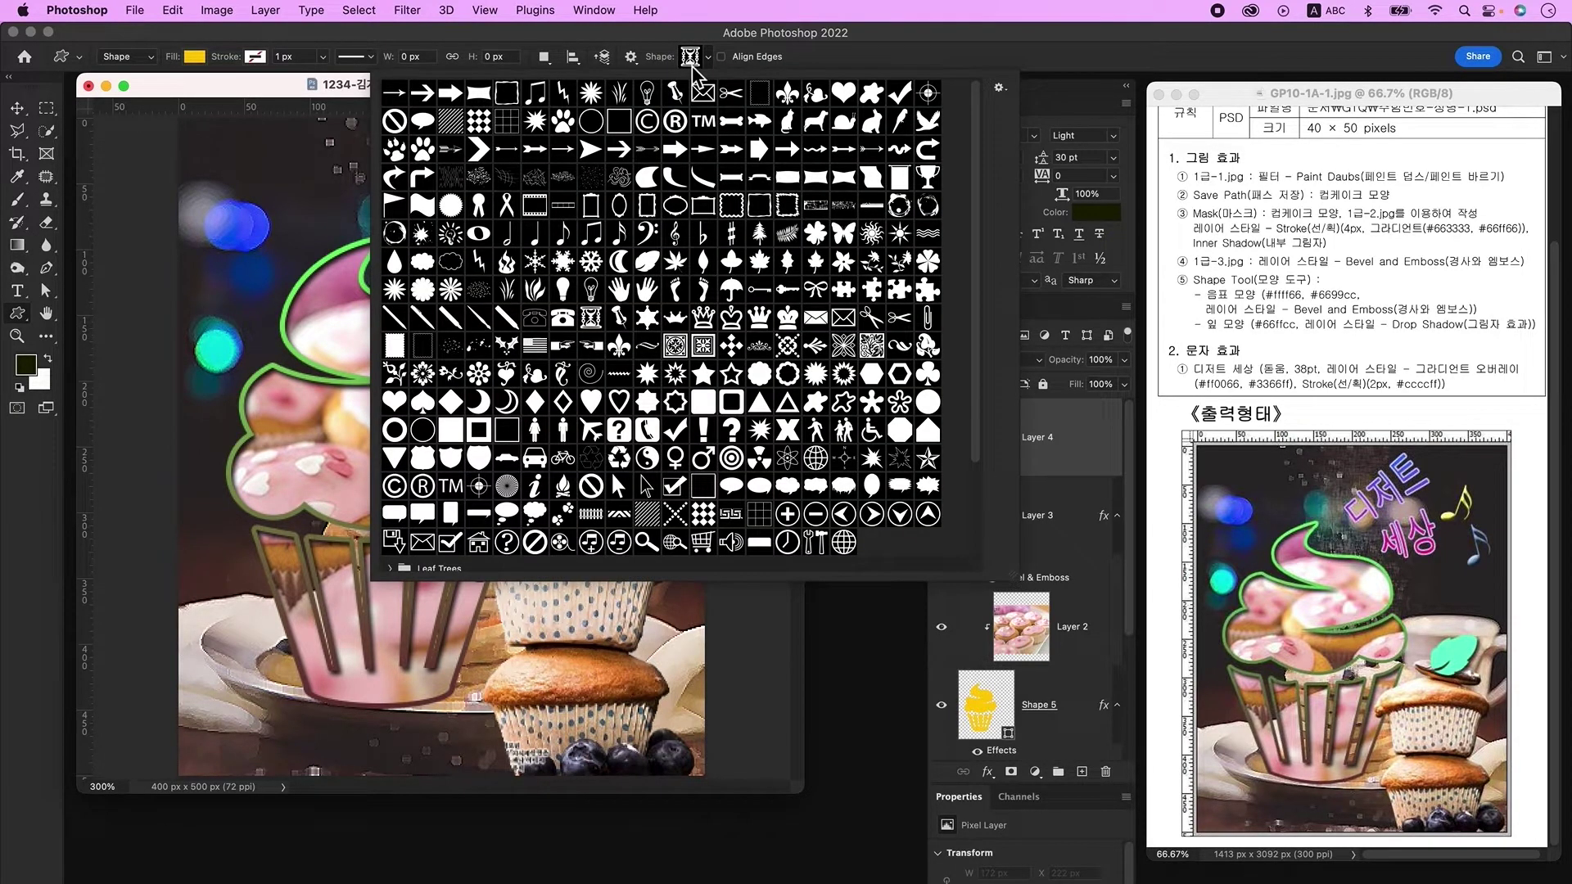
double_click(618, 234)
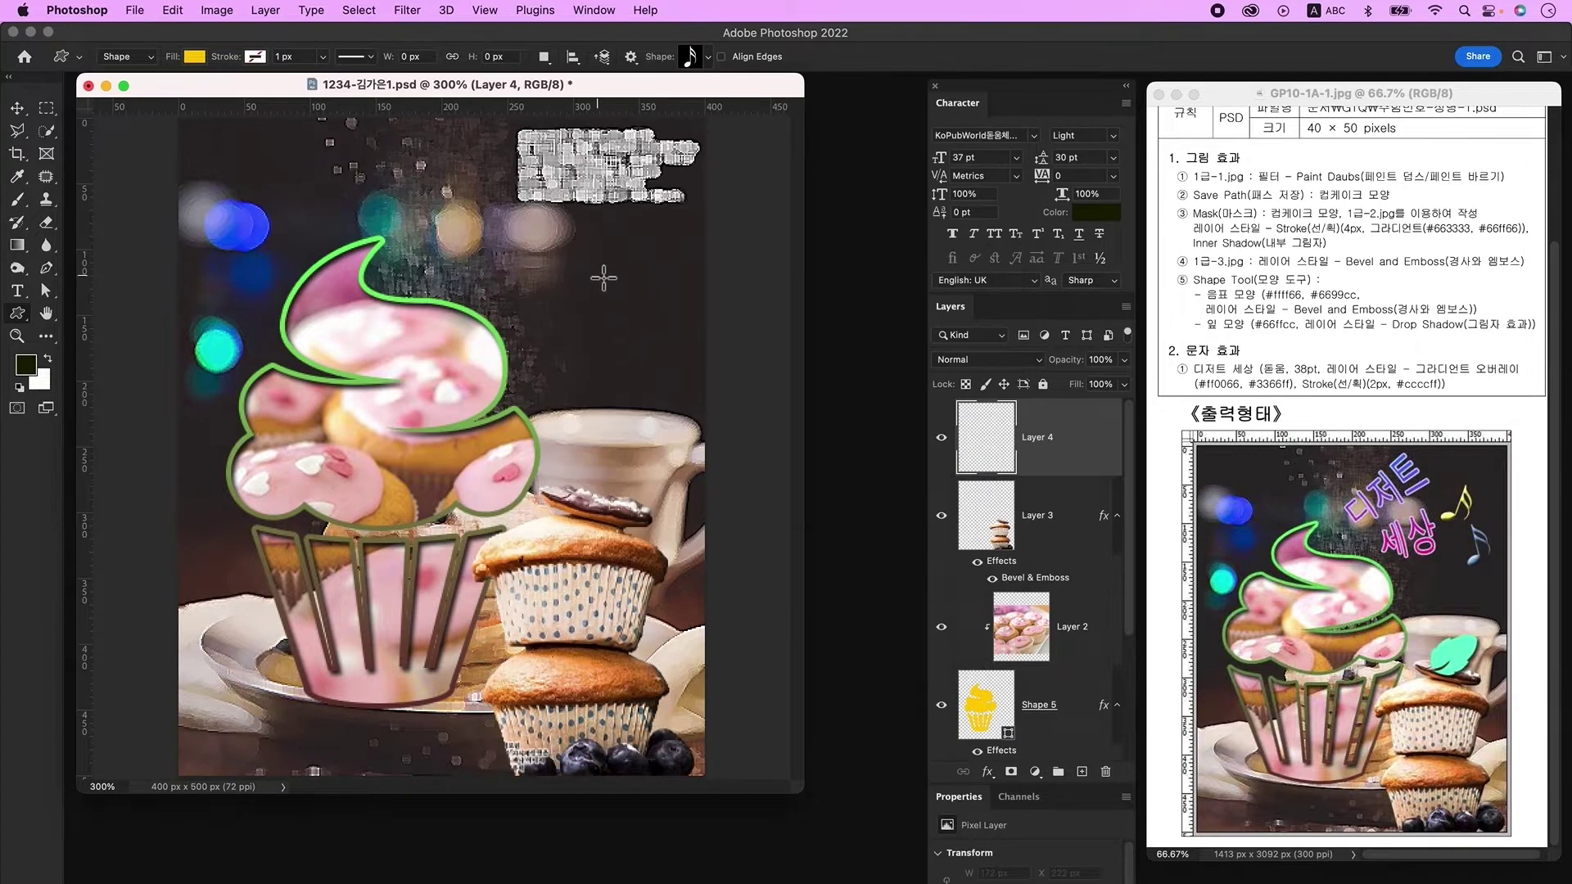
left_click_drag(604, 223, 638, 287)
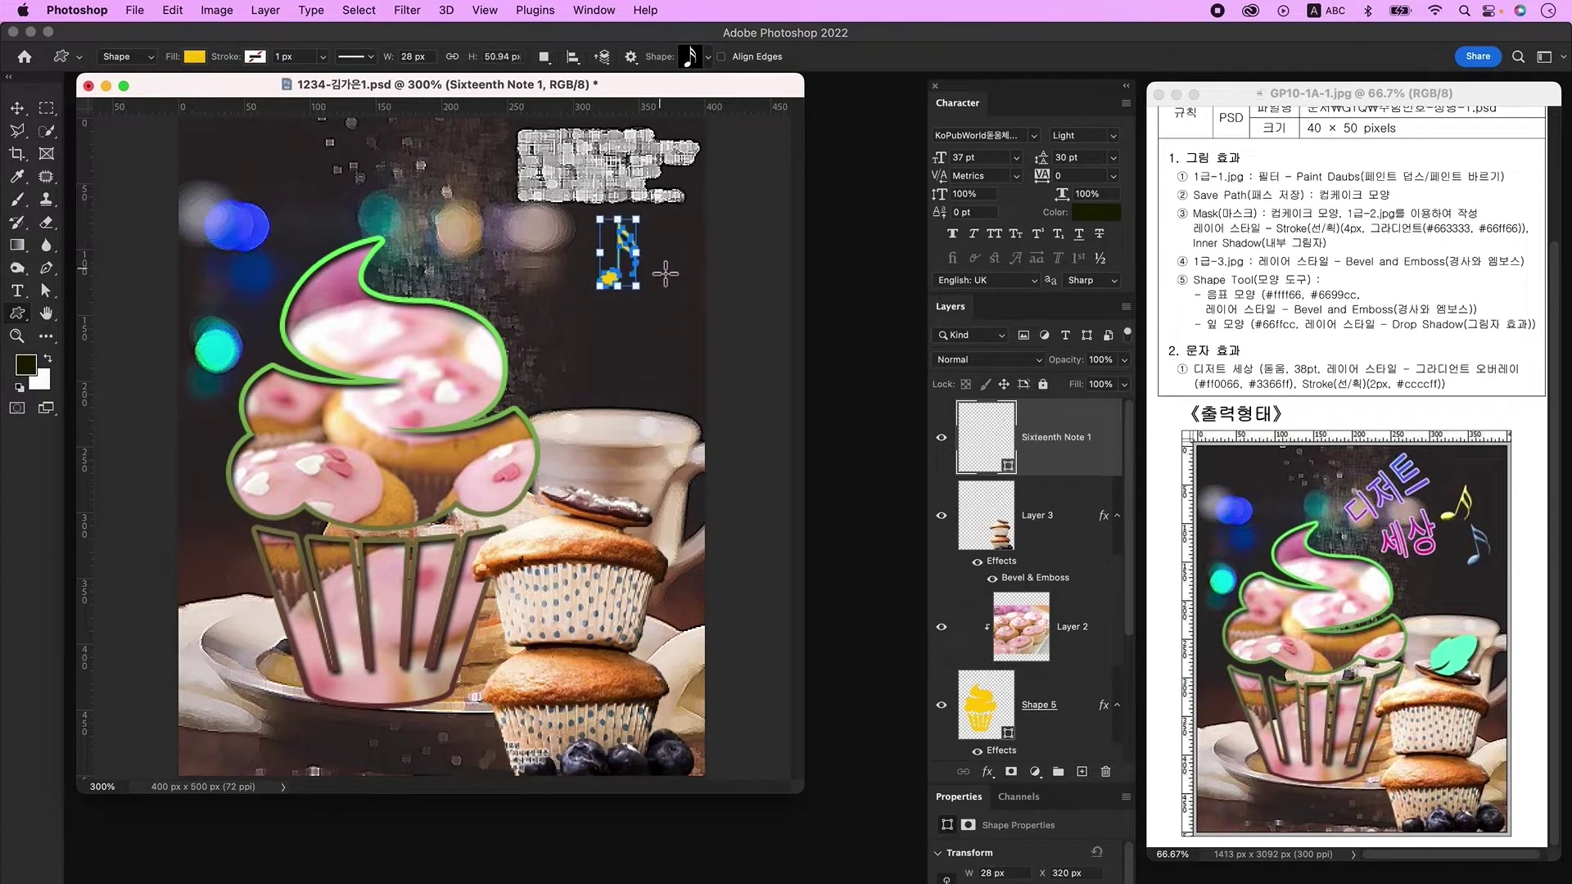
Step: Fill the music note with #ffff66 and add Bevel & Emboss
double_click(1003, 428)
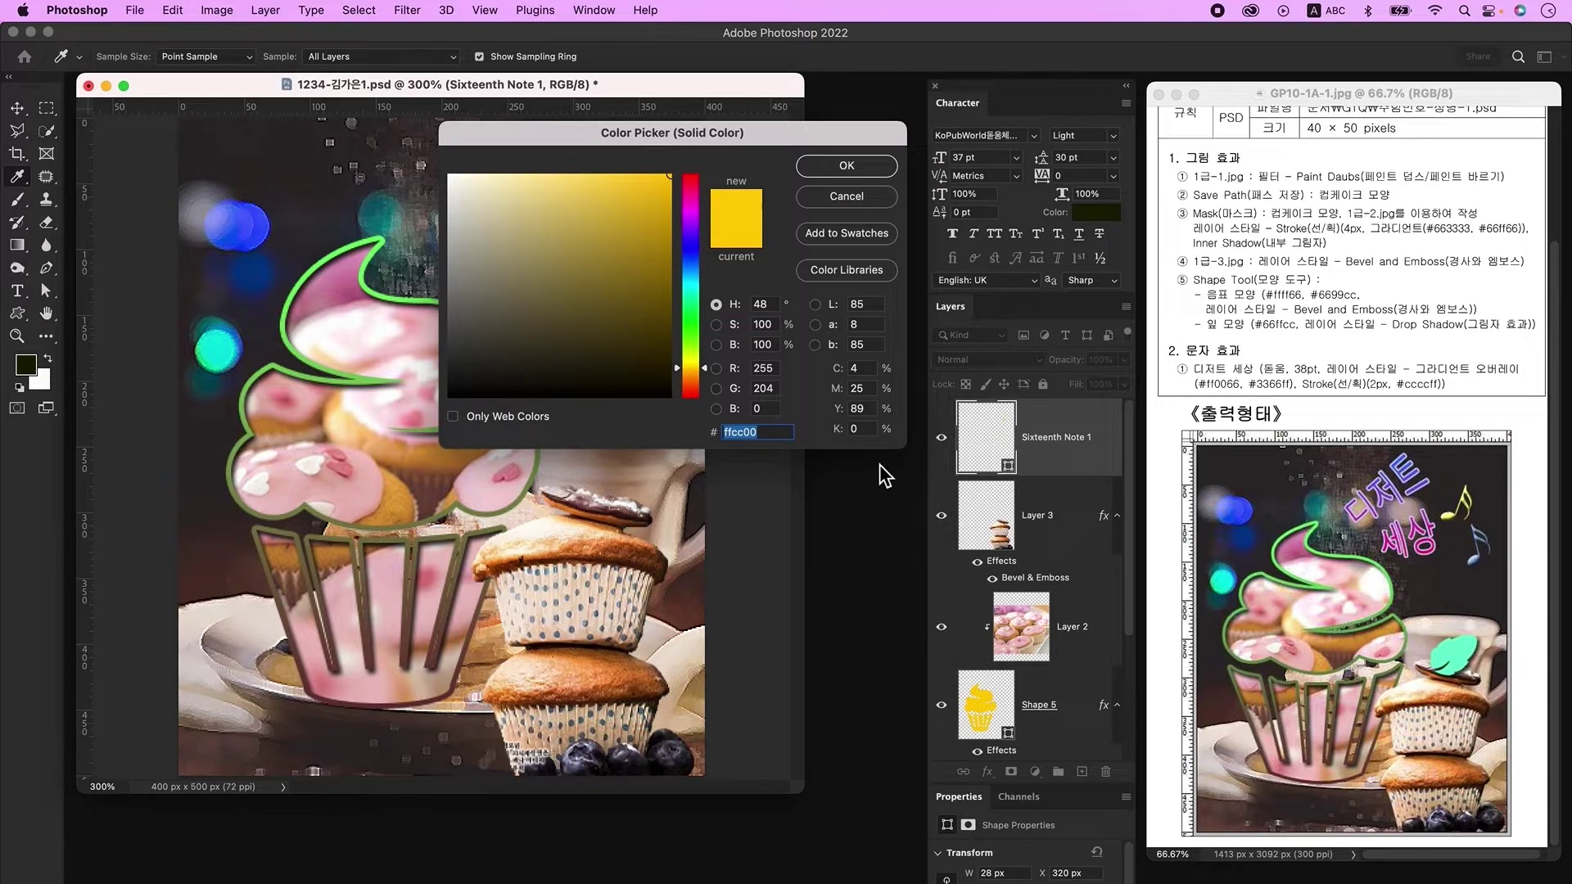
type("ffff66")
key("Return")
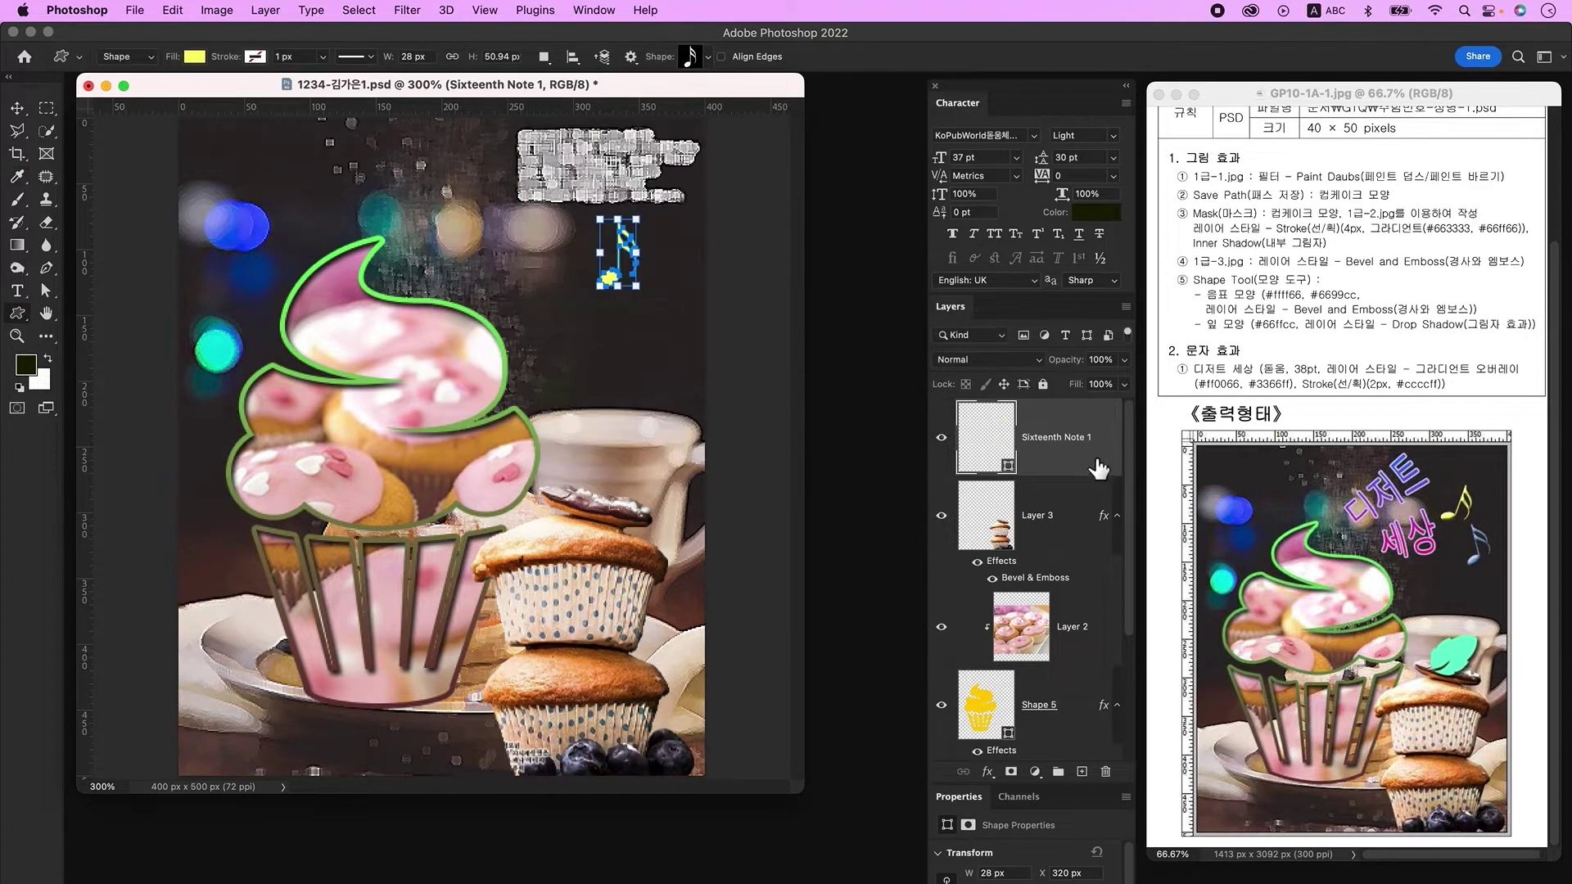
double_click(1097, 465)
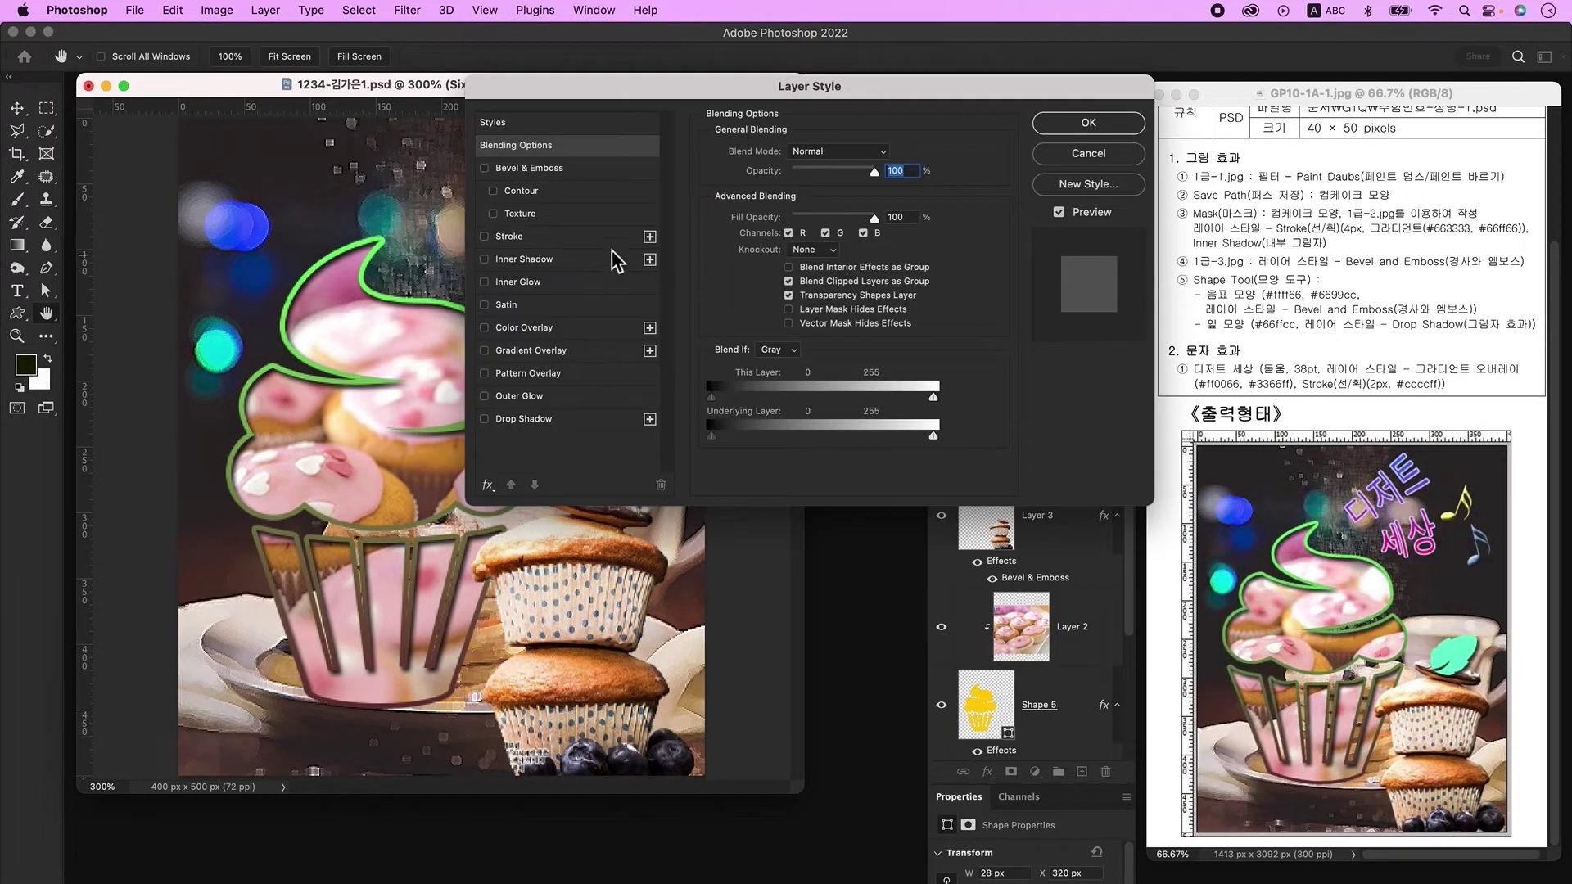
left_click(541, 167)
left_click(1088, 122)
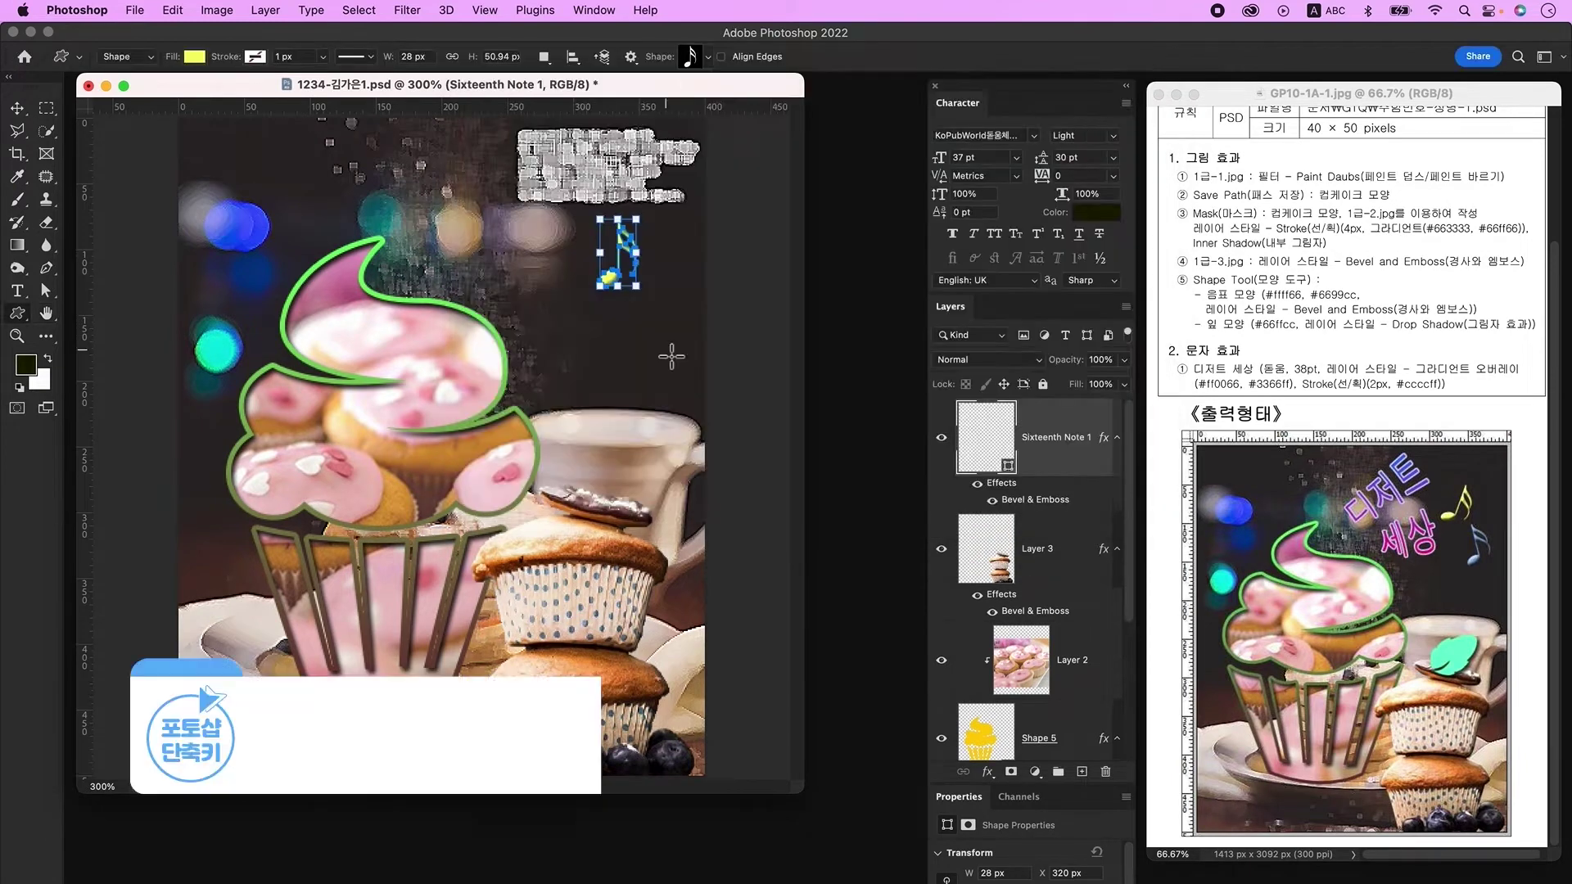
Step: Duplicate the note, shift the copy down-right, and recolour it blue
key("ctrl+j")
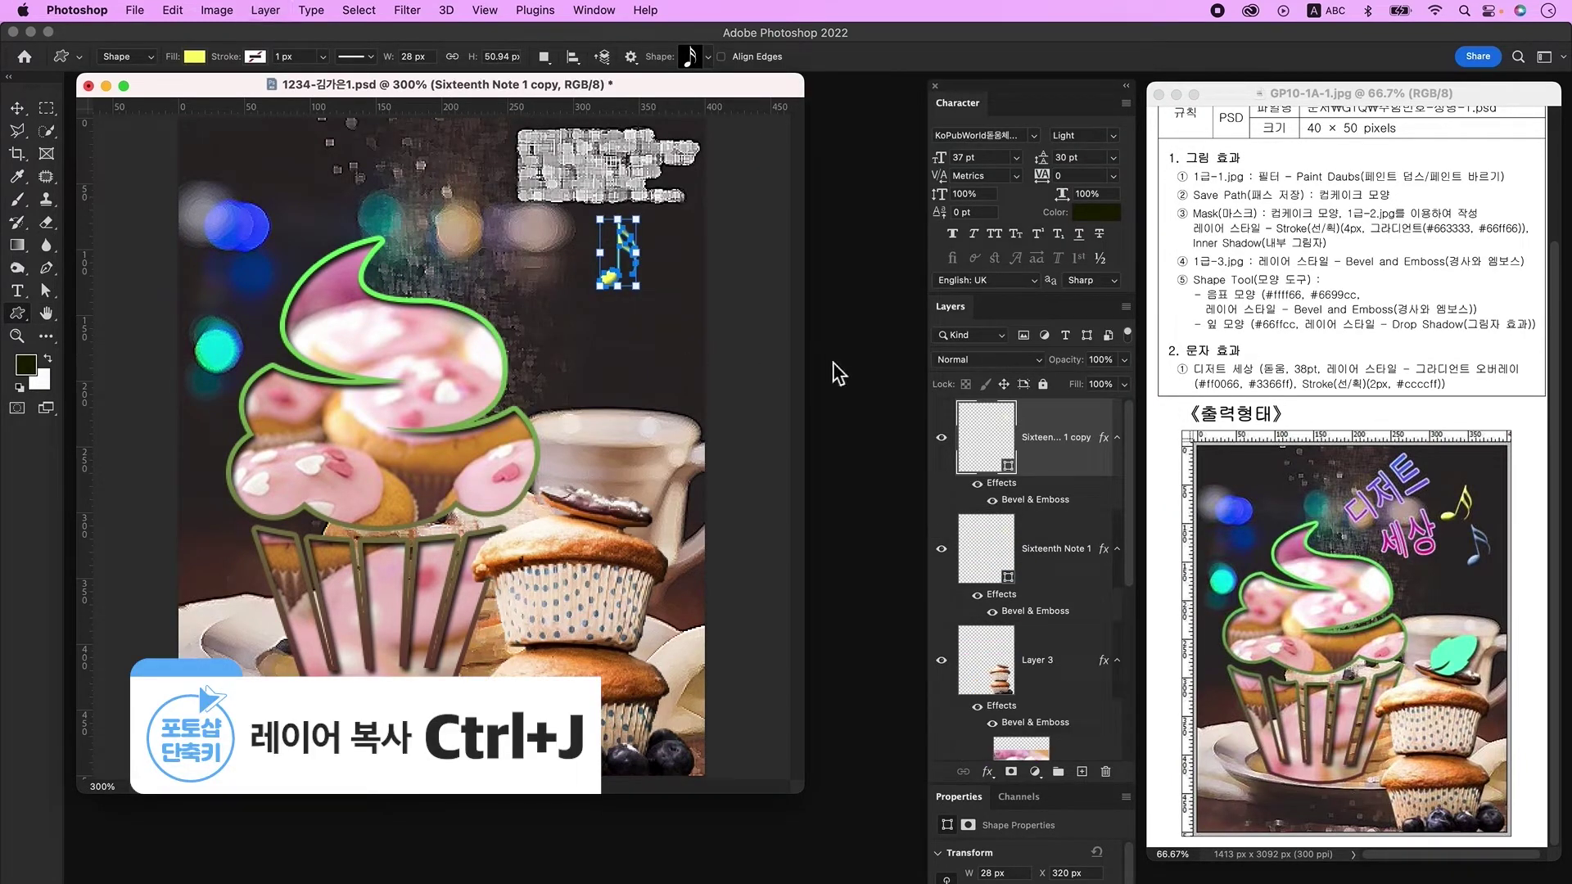
left_click(16, 108)
left_click_drag(613, 281, 639, 331)
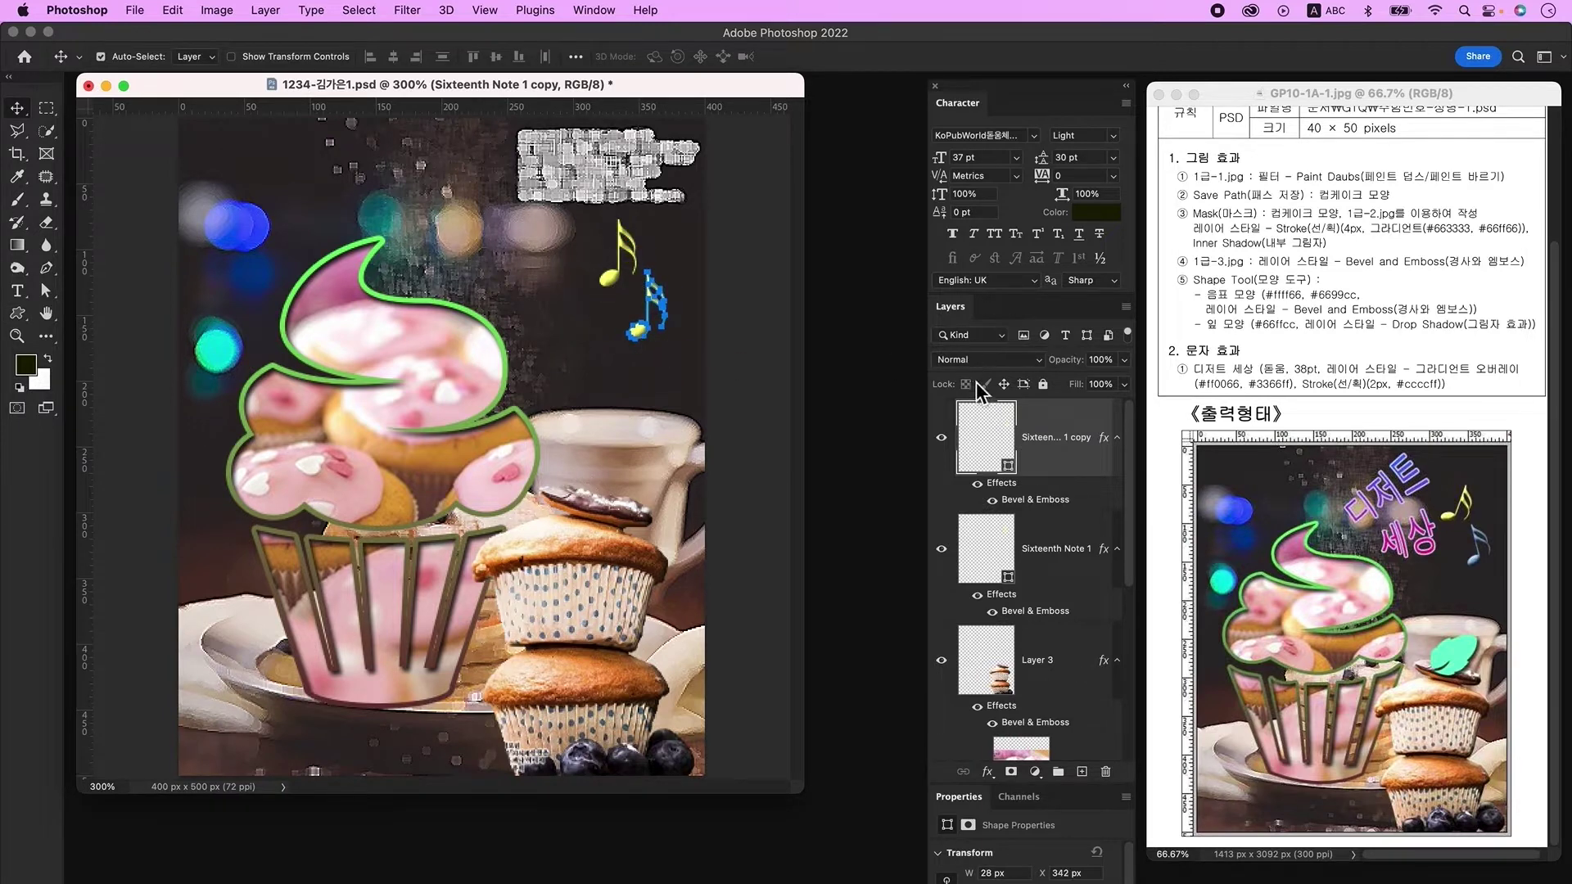
double_click(991, 450)
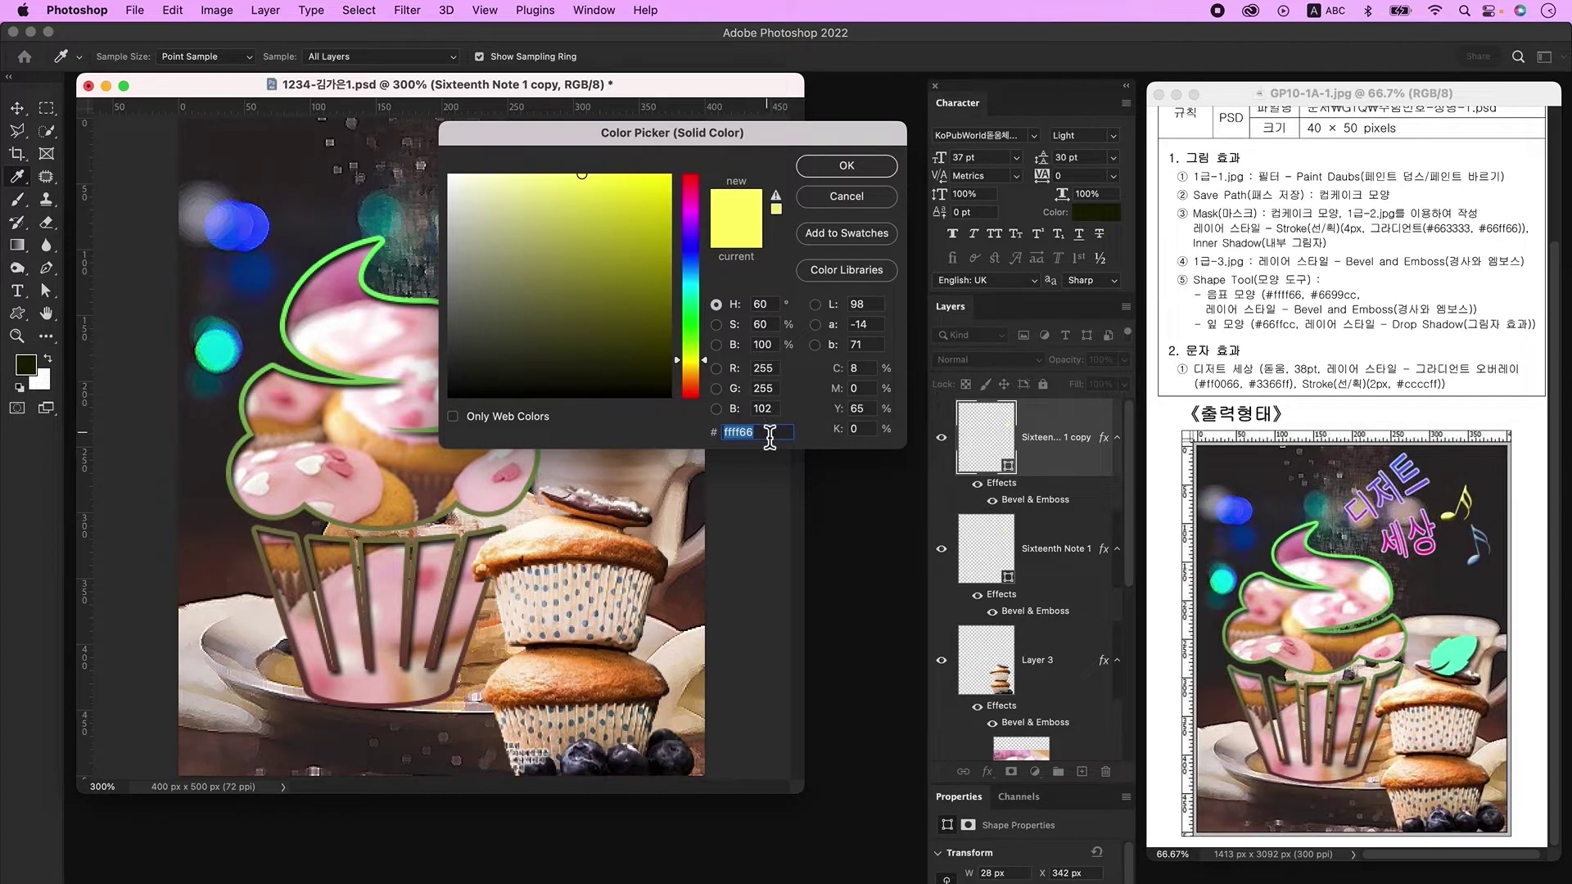
key("Return")
Step: Rotate the blue note copy about 15 degrees
left_click(620, 283)
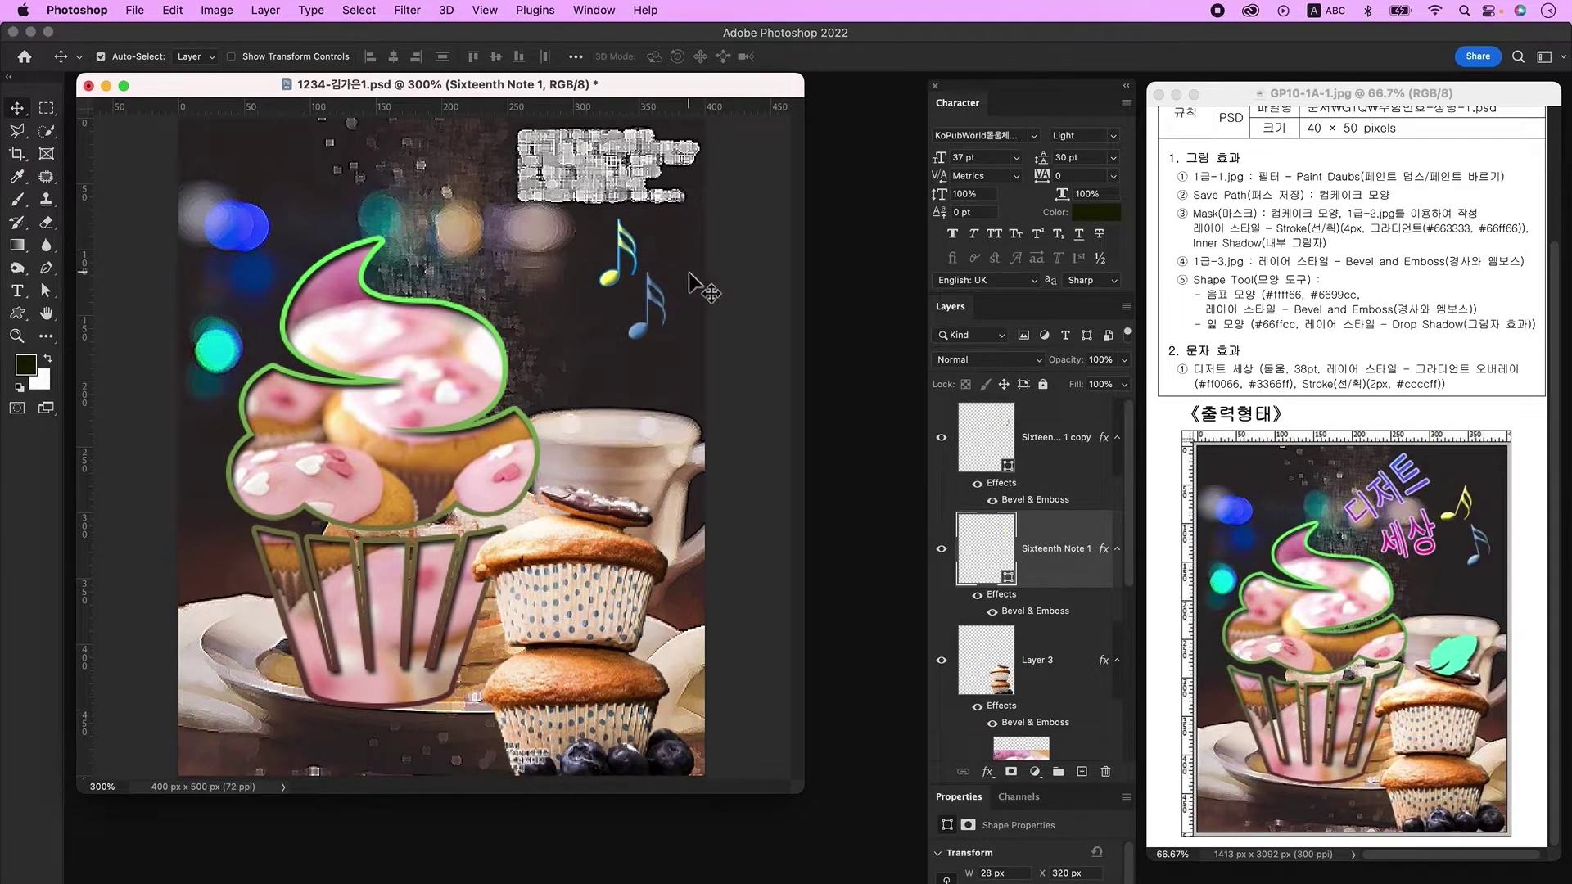
left_click(646, 307)
key("ctrl+t")
left_click_drag(682, 340, 667, 348)
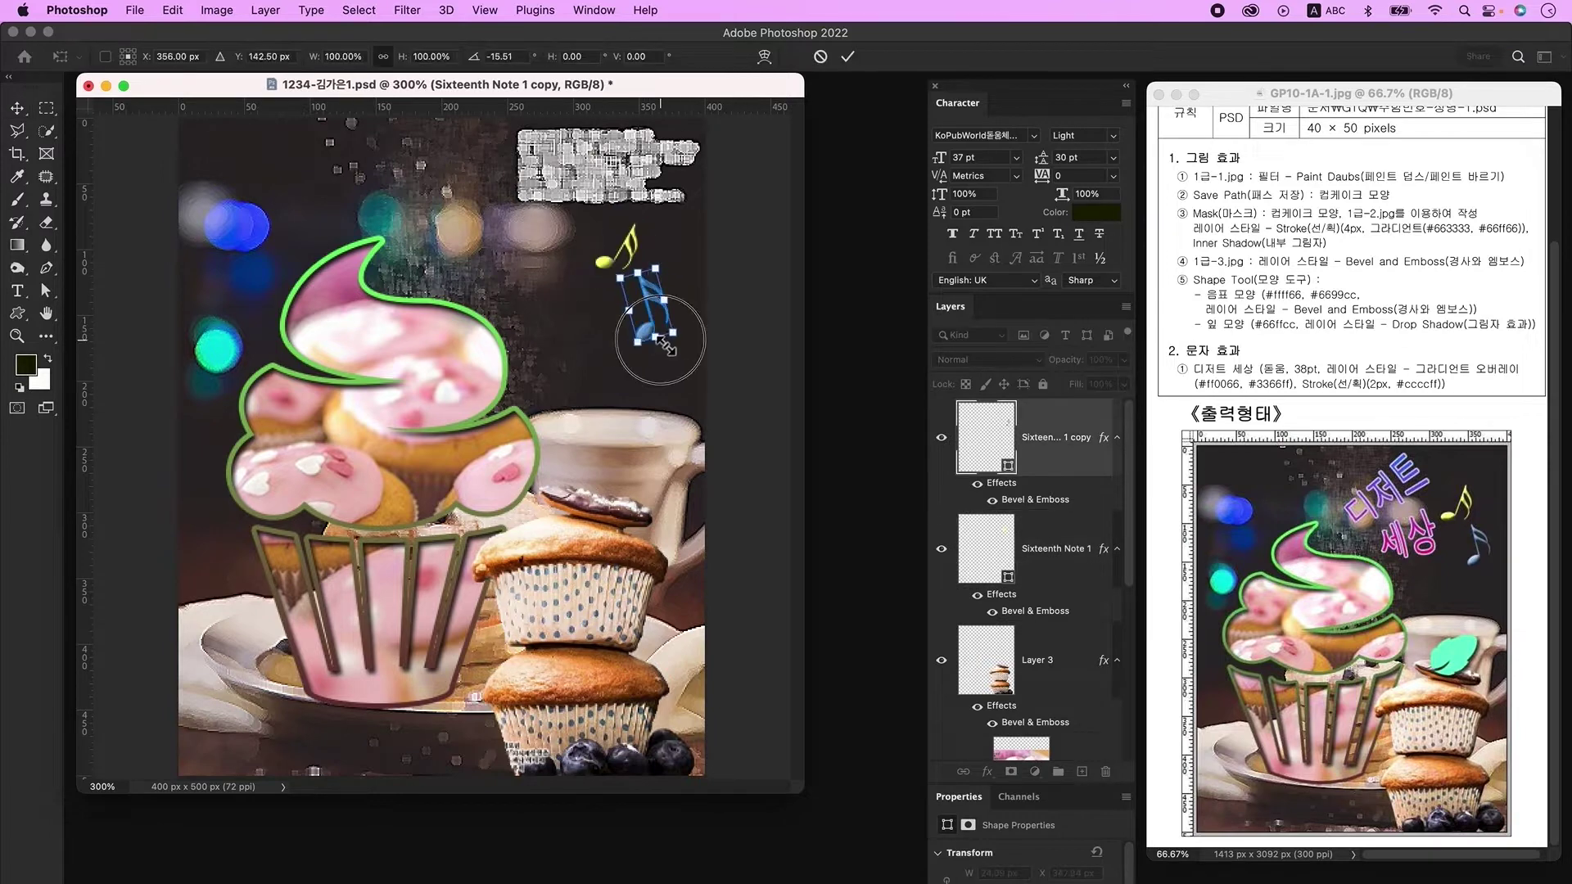
key("Return")
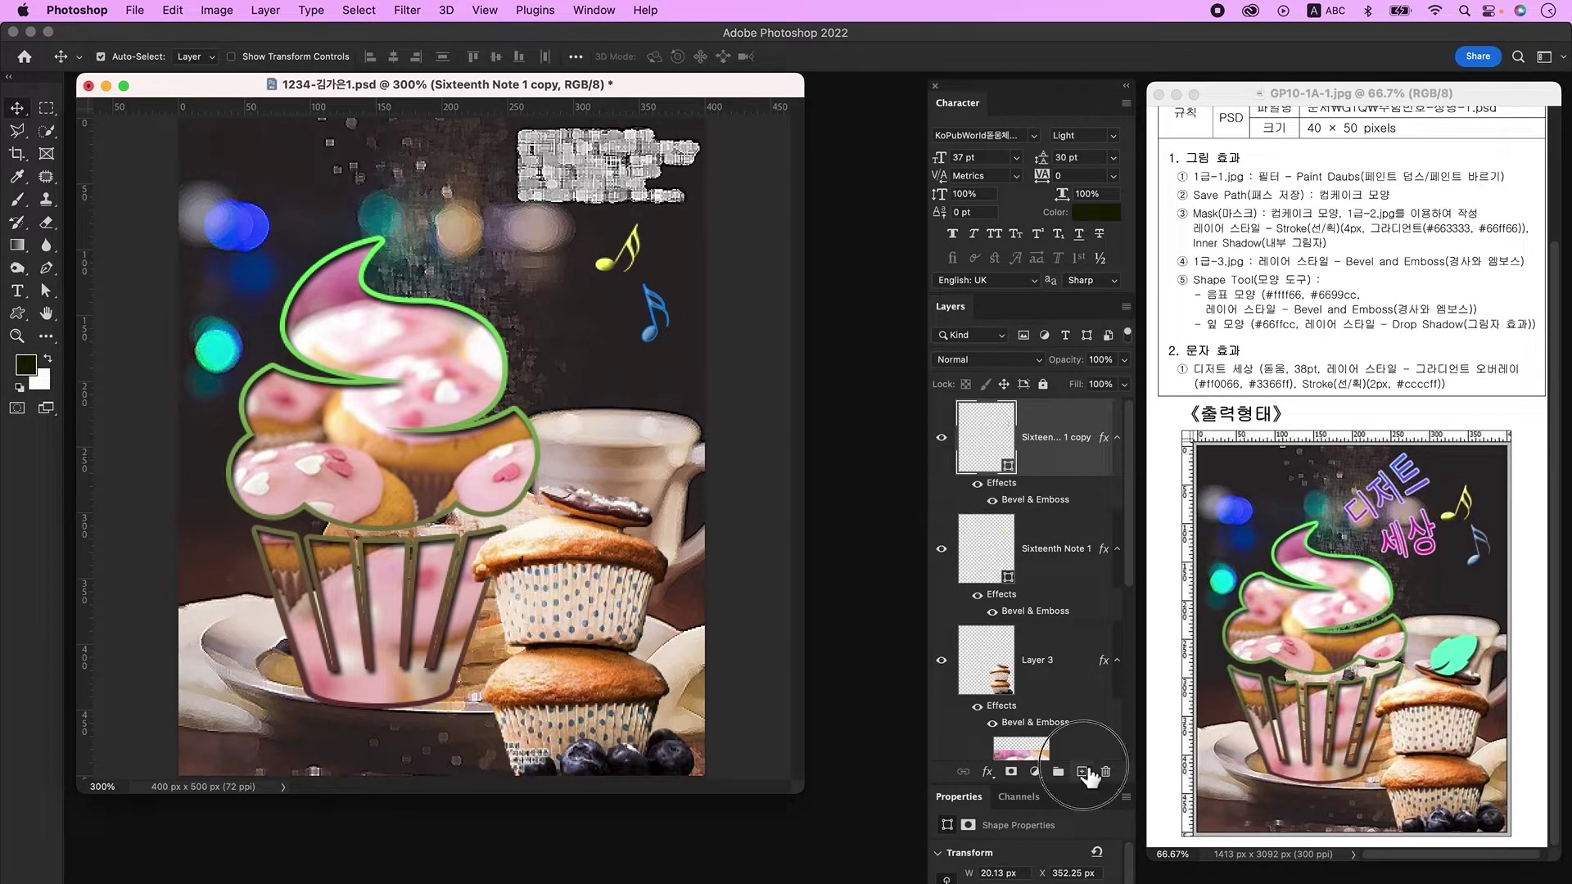
Step: Add a new layer and draw a leaf custom shape over the coffee cup
left_click(1082, 772)
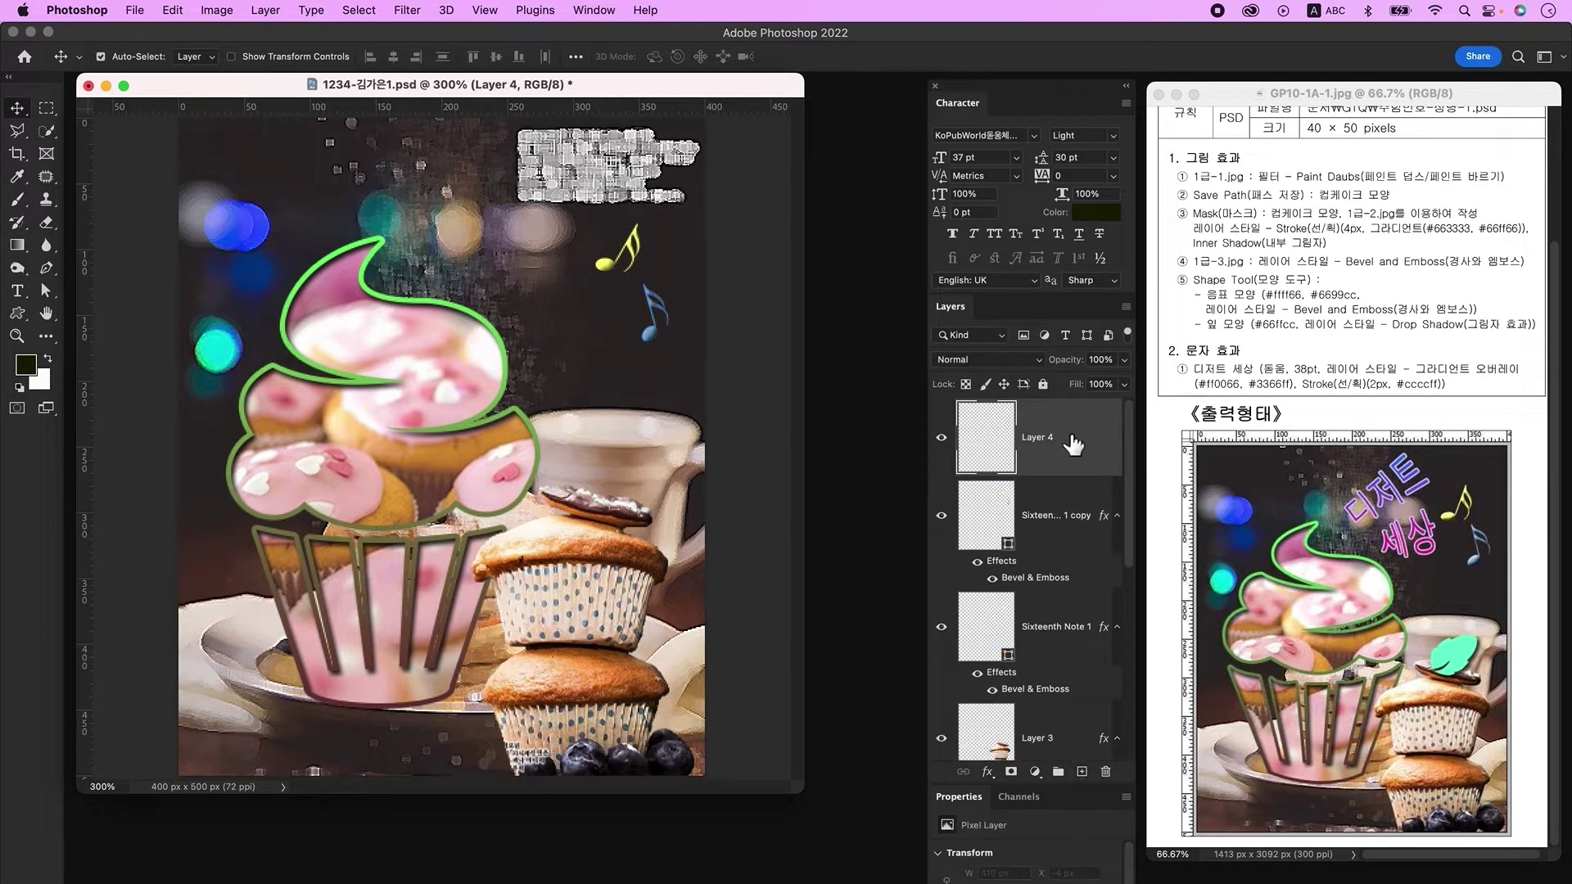
left_click(17, 314)
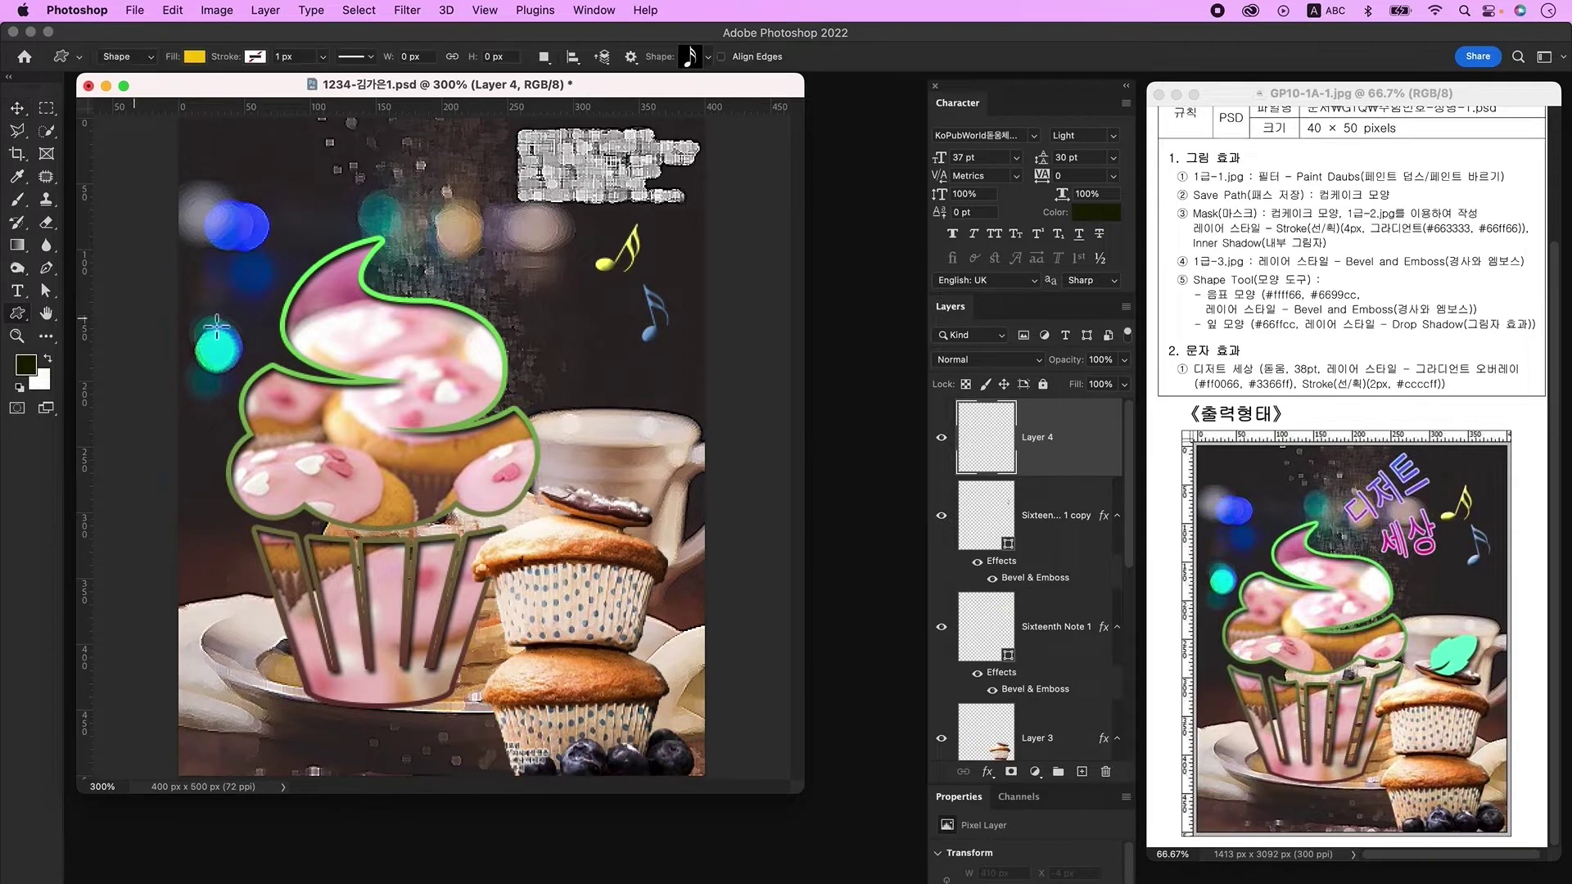
left_click(692, 57)
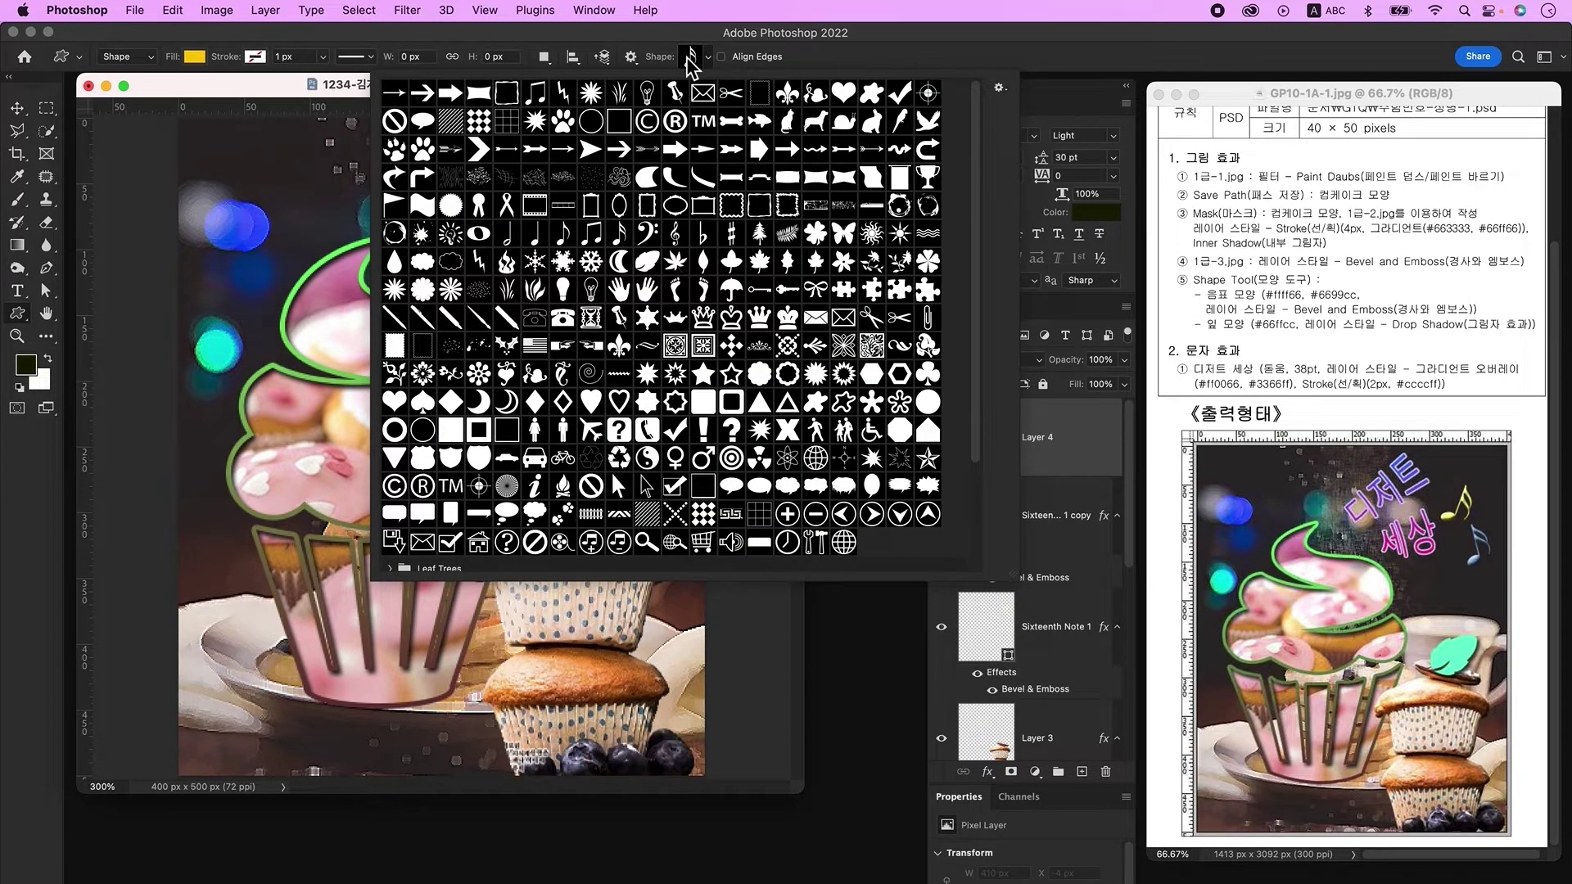
double_click(647, 261)
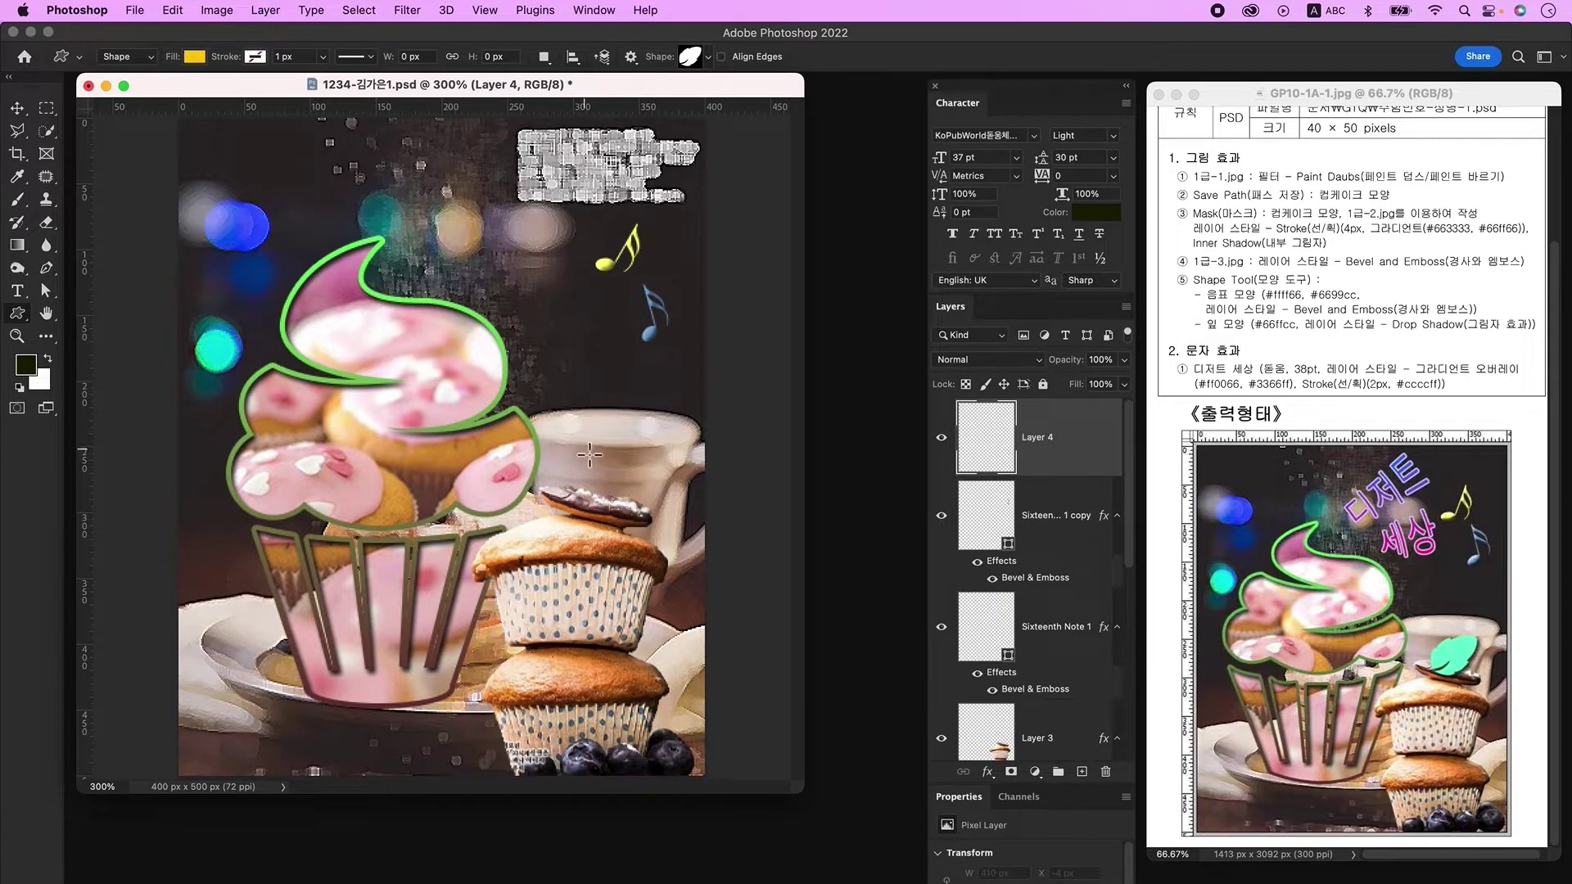
mouse_move(578, 449)
left_mouse_down()
mouse_move(688, 565)
mouse_move(644, 506)
left_mouse_up()
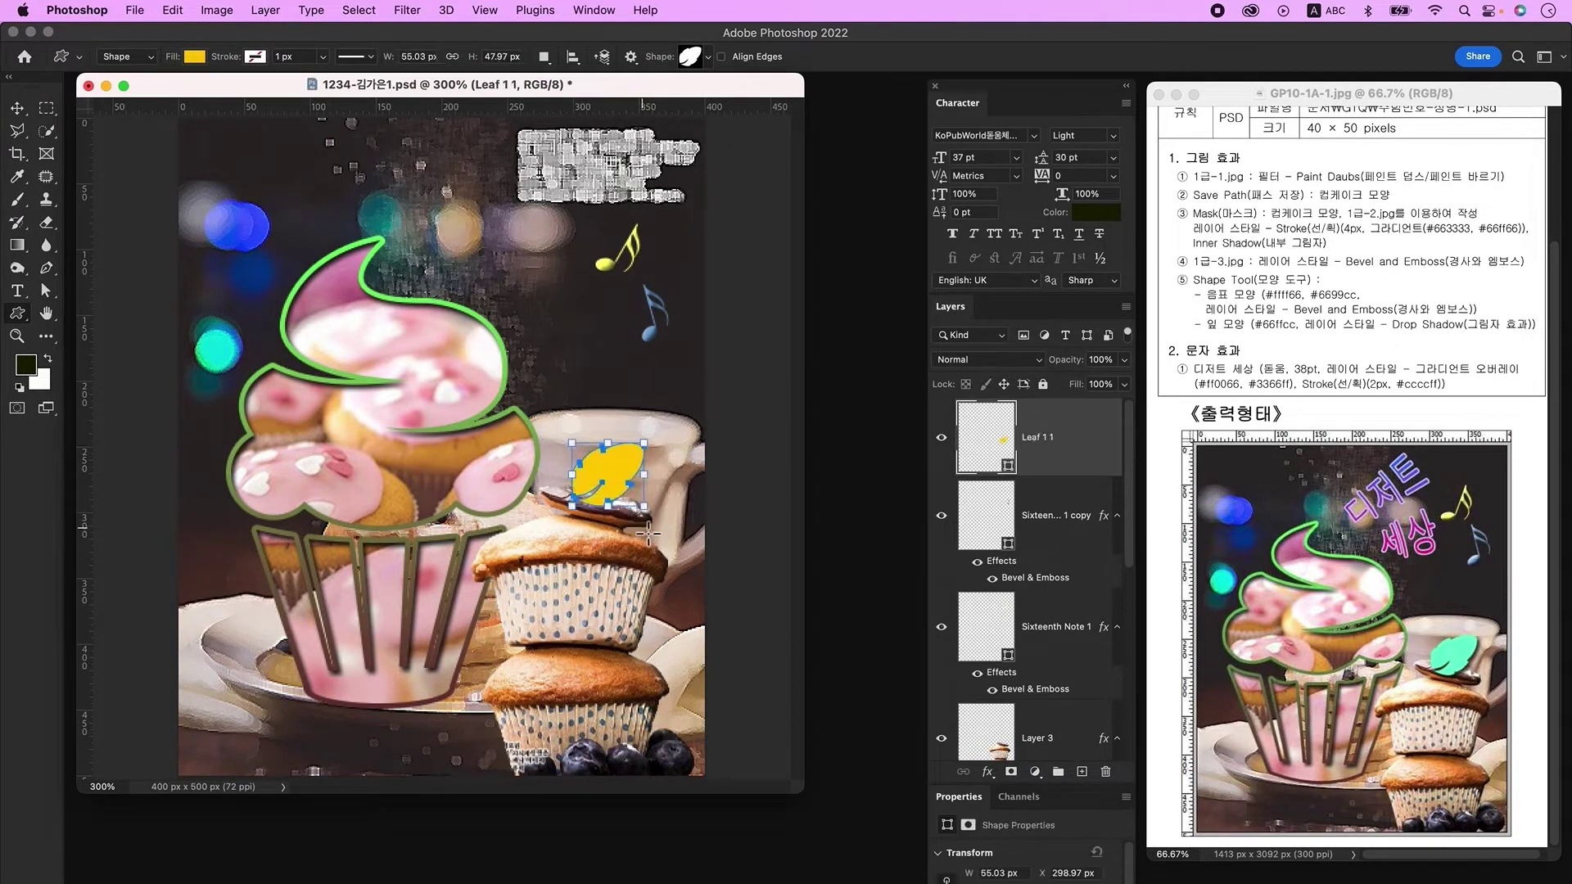
Step: Colour the leaf #66ffcc, give it a Drop Shadow, and add an empty layer
double_click(1001, 449)
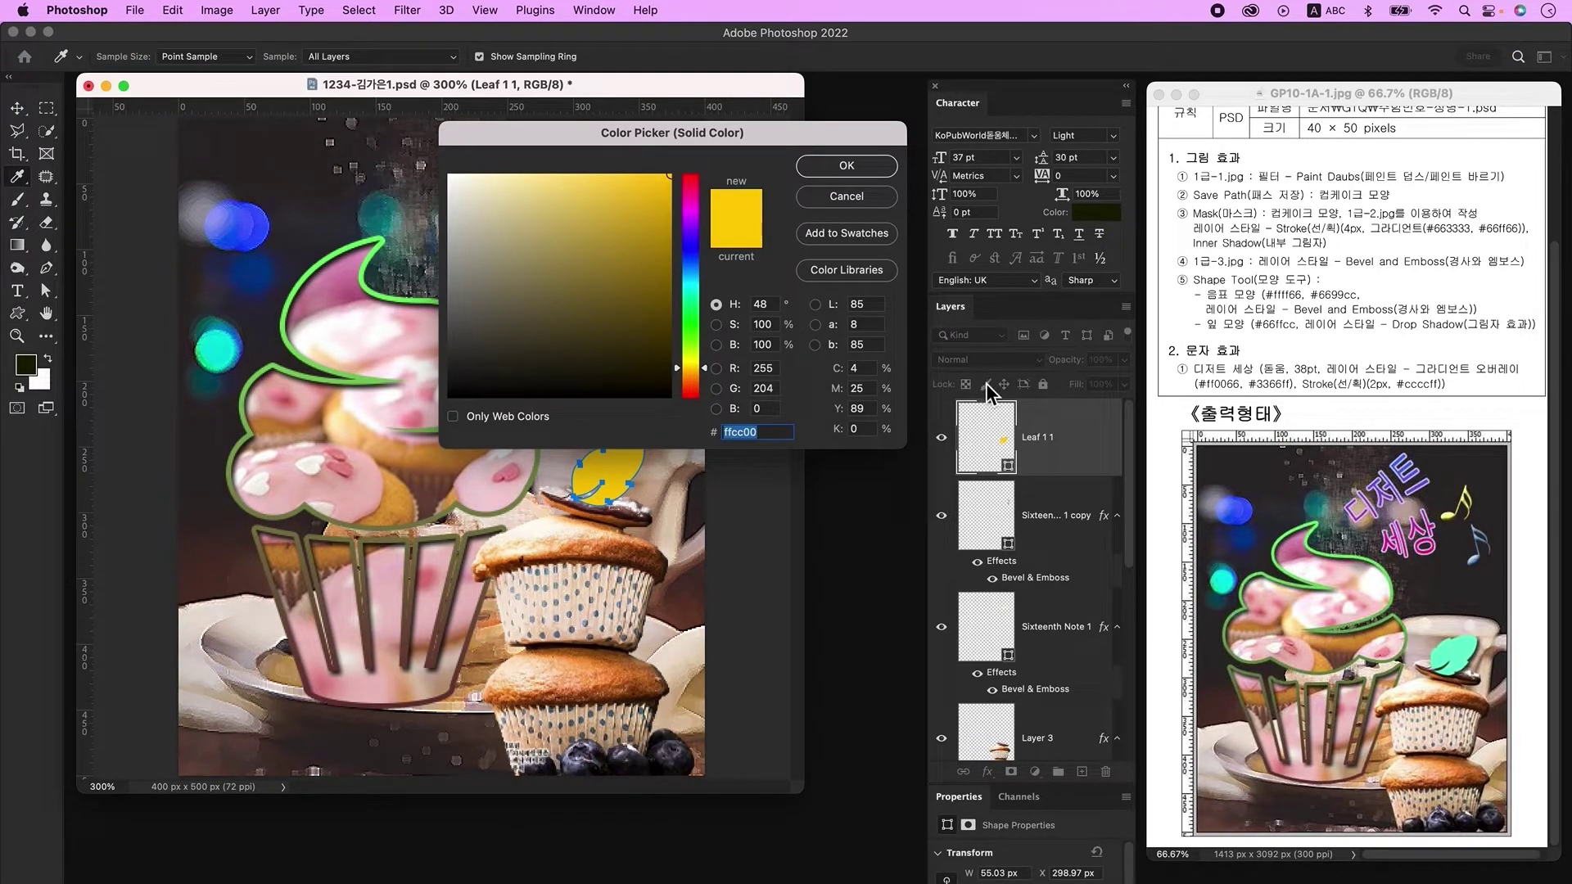
type("66ffcc")
key("Return")
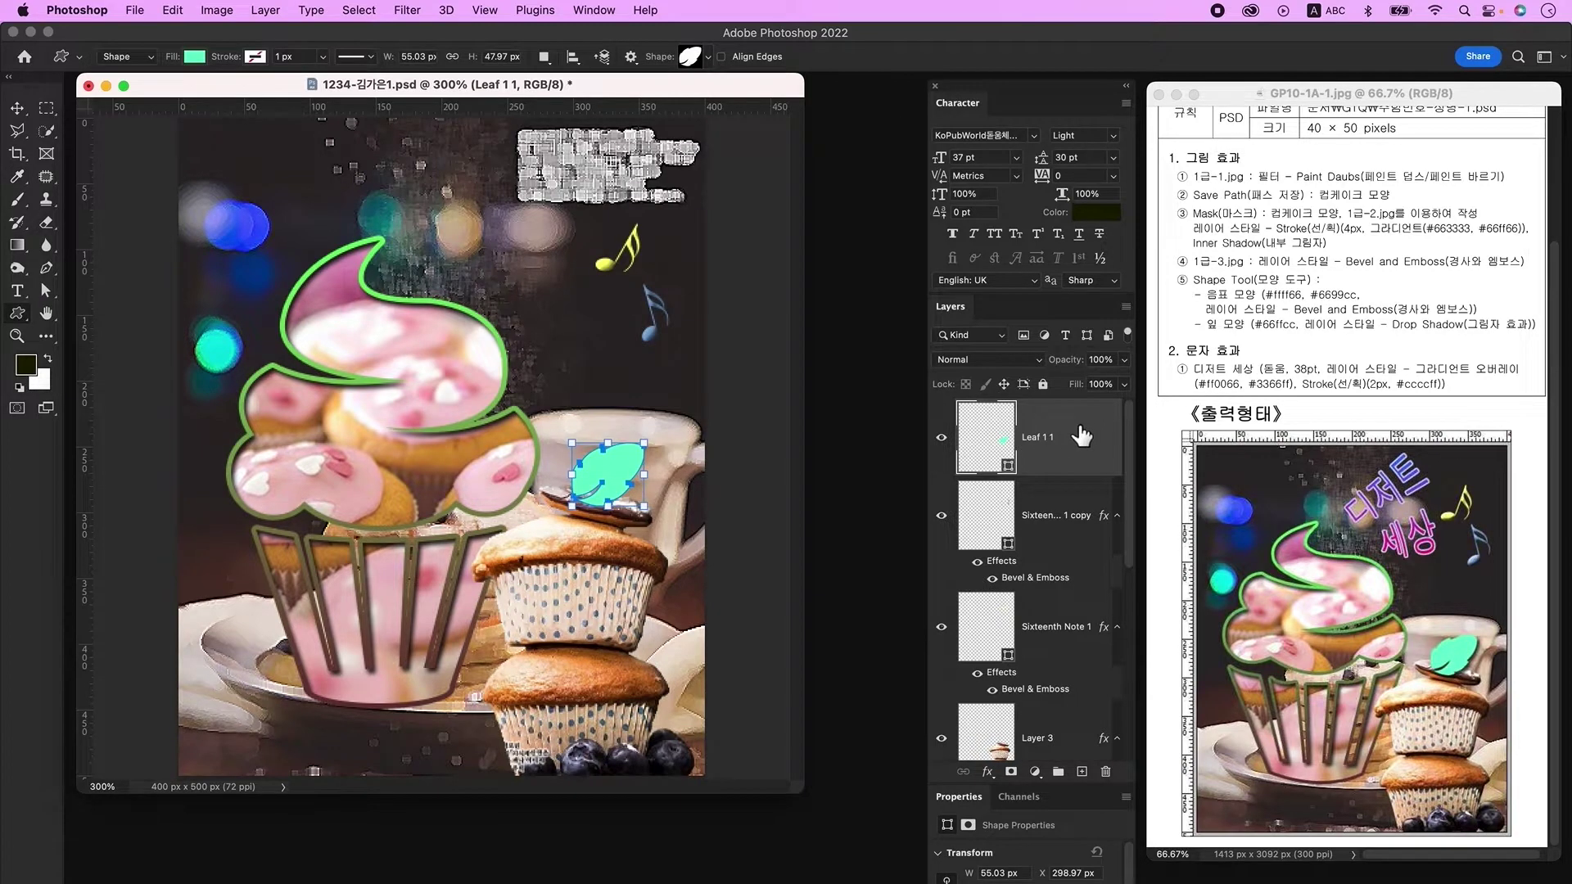
double_click(1077, 431)
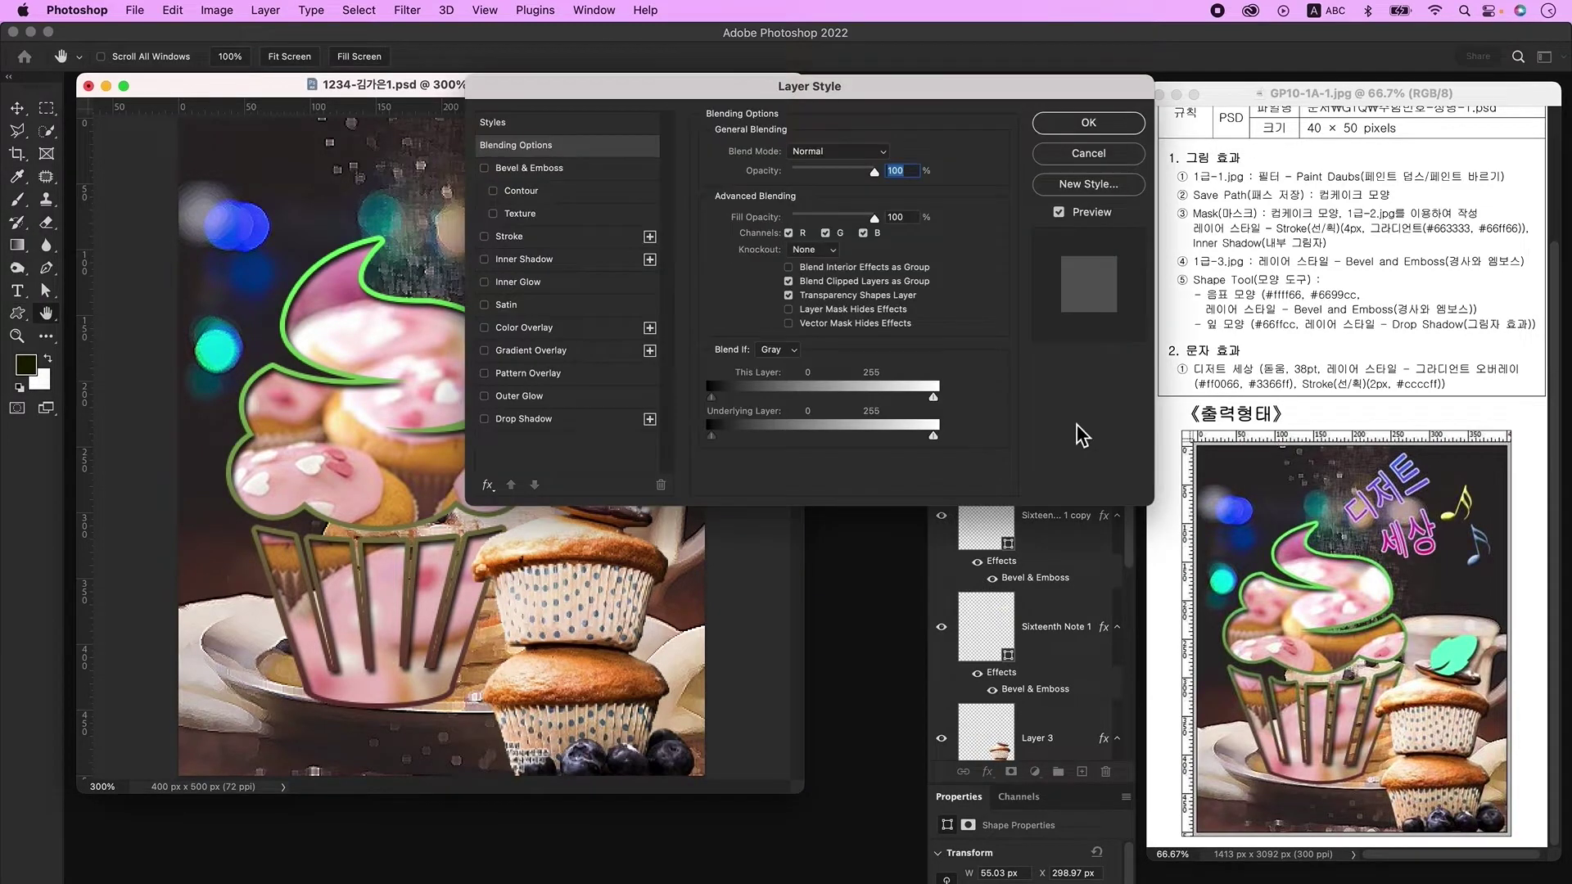
left_click(532, 420)
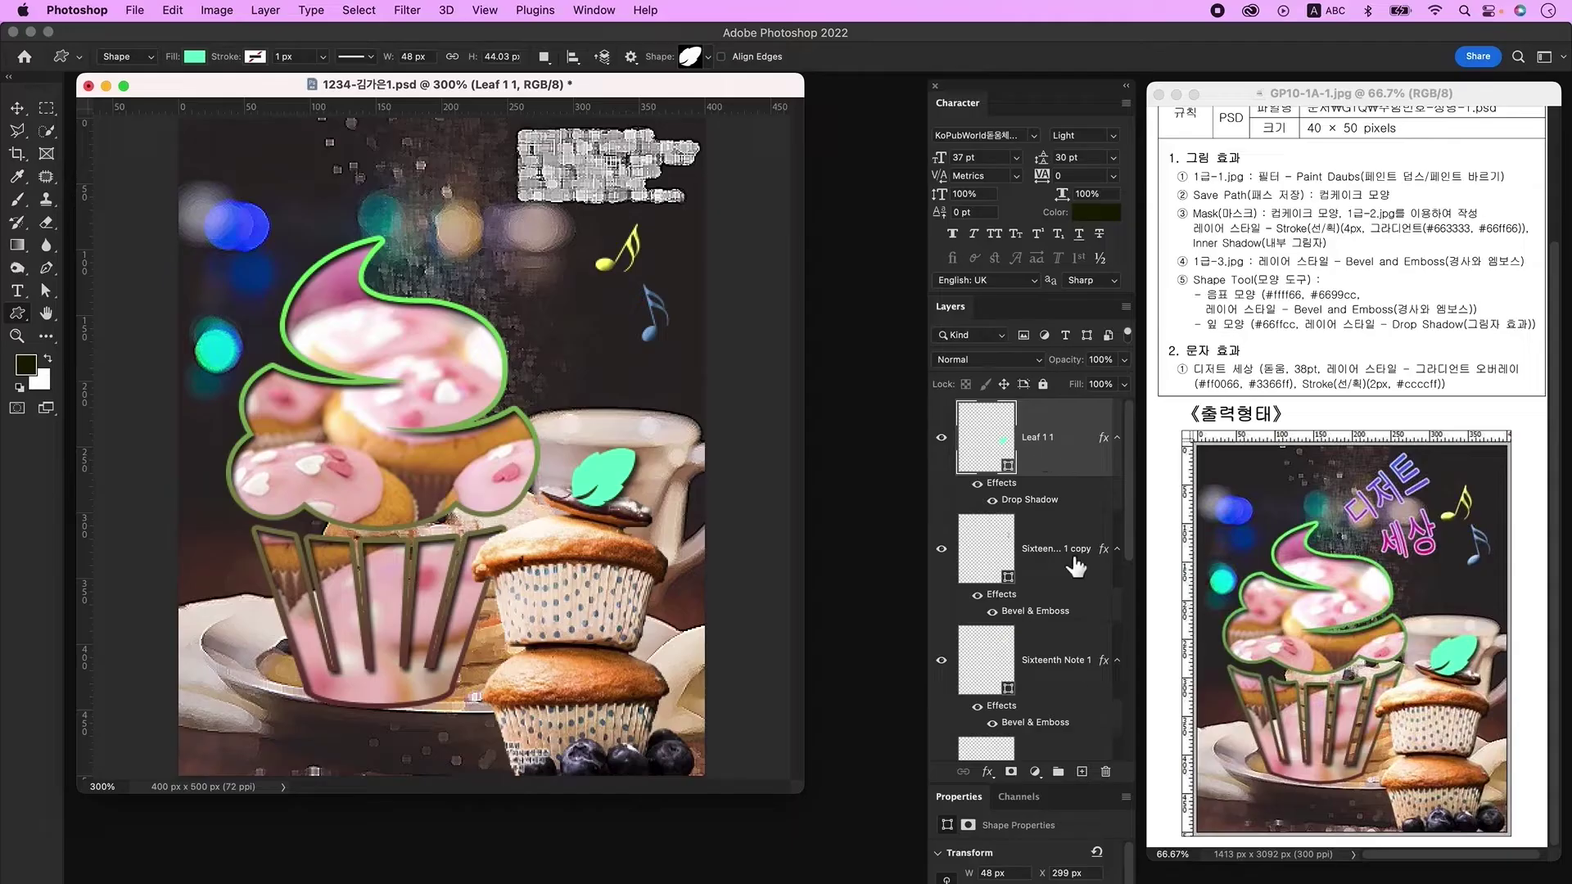
left_click(1082, 771)
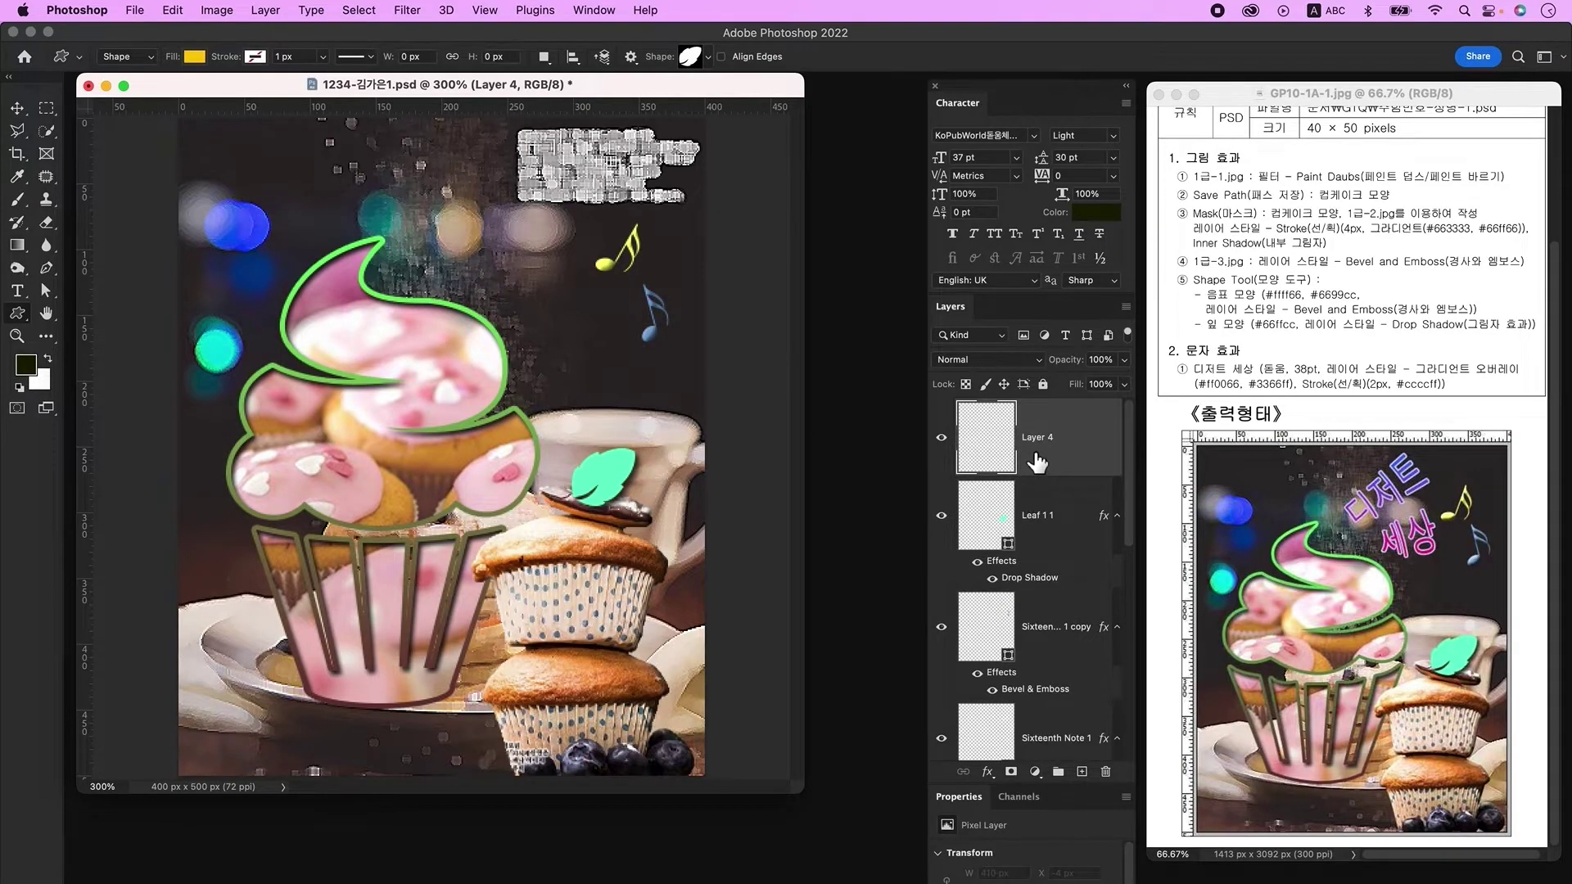
Step: Type the title '디저트 세상' near the top of the poster
left_click(16, 291)
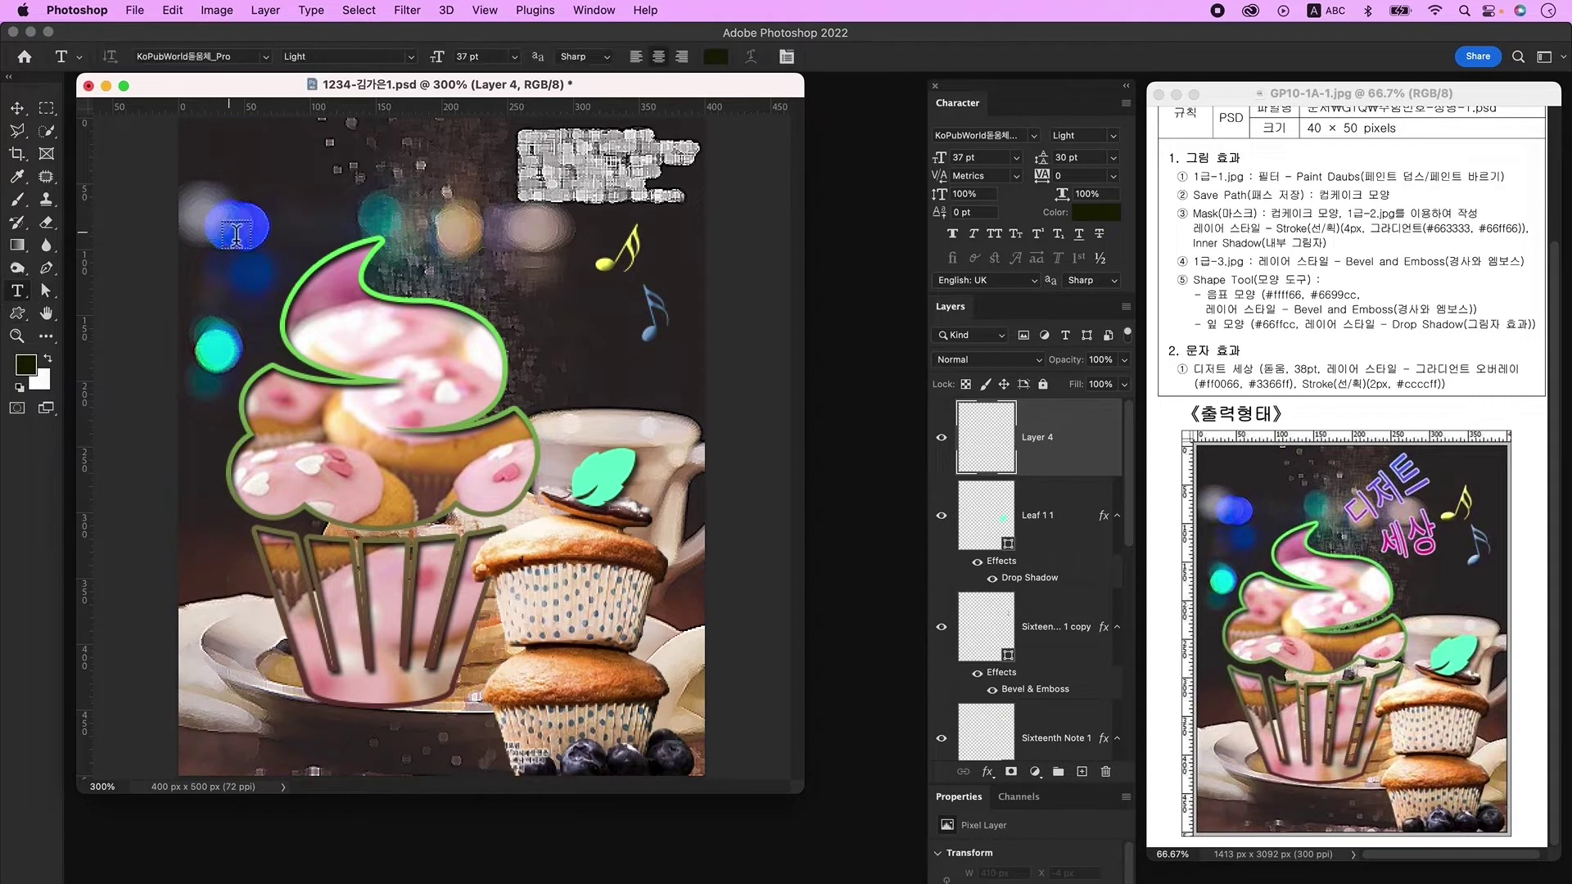
left_click(404, 192)
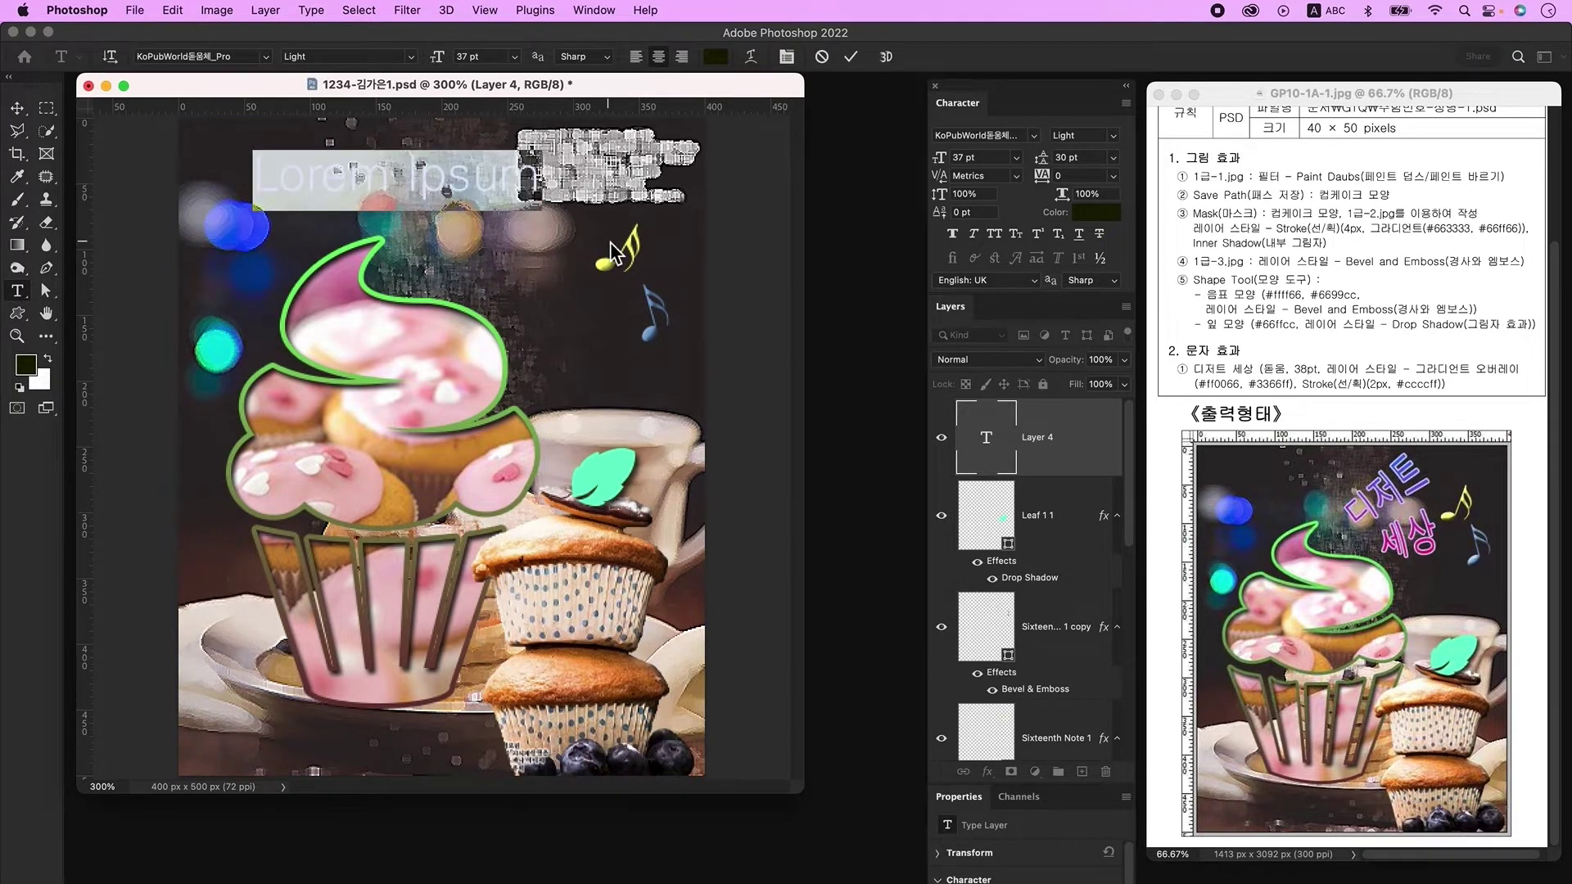
key("ctrl+space")
type("디저트 세상")
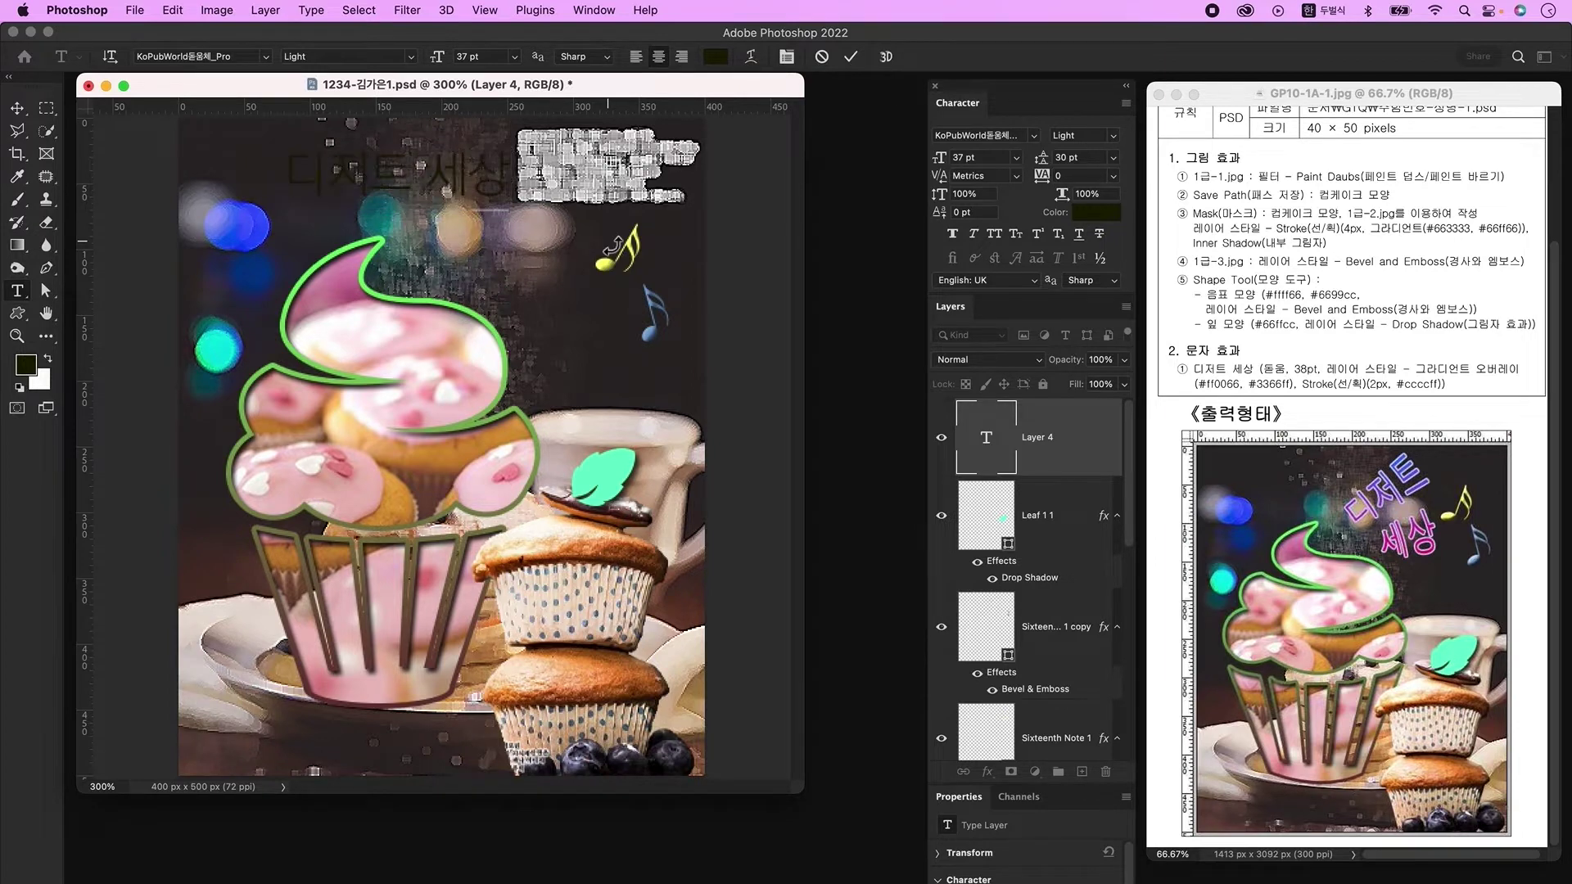
key("ctrl+Return")
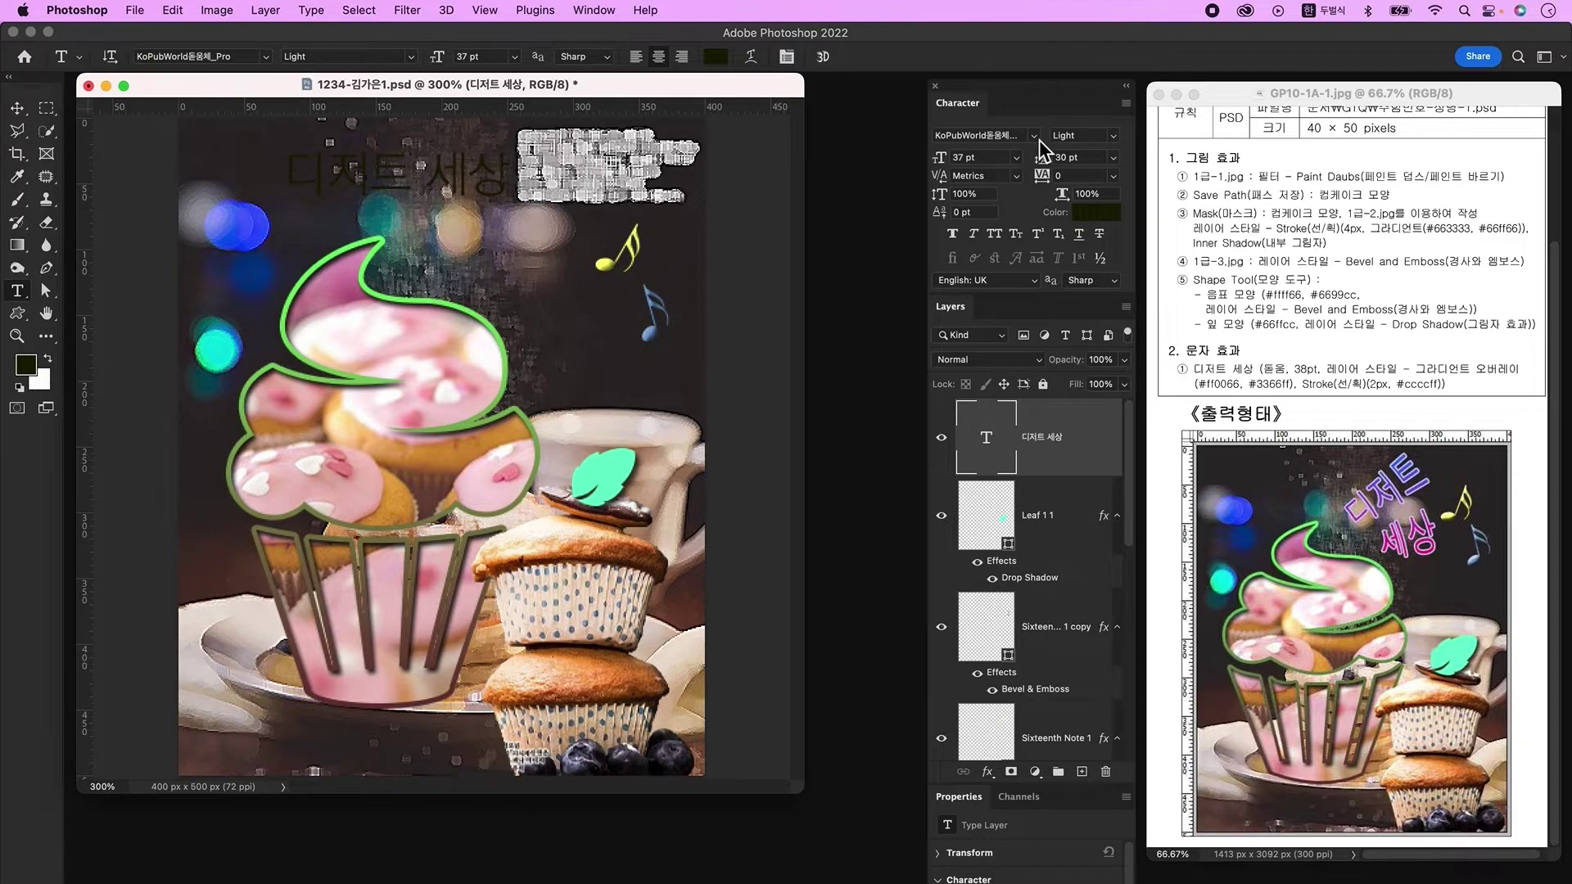
Step: Set the title to 38 pt and open its Layer Style dialog
left_click(945, 158)
key("ctrl+space")
type("3")
key("Return")
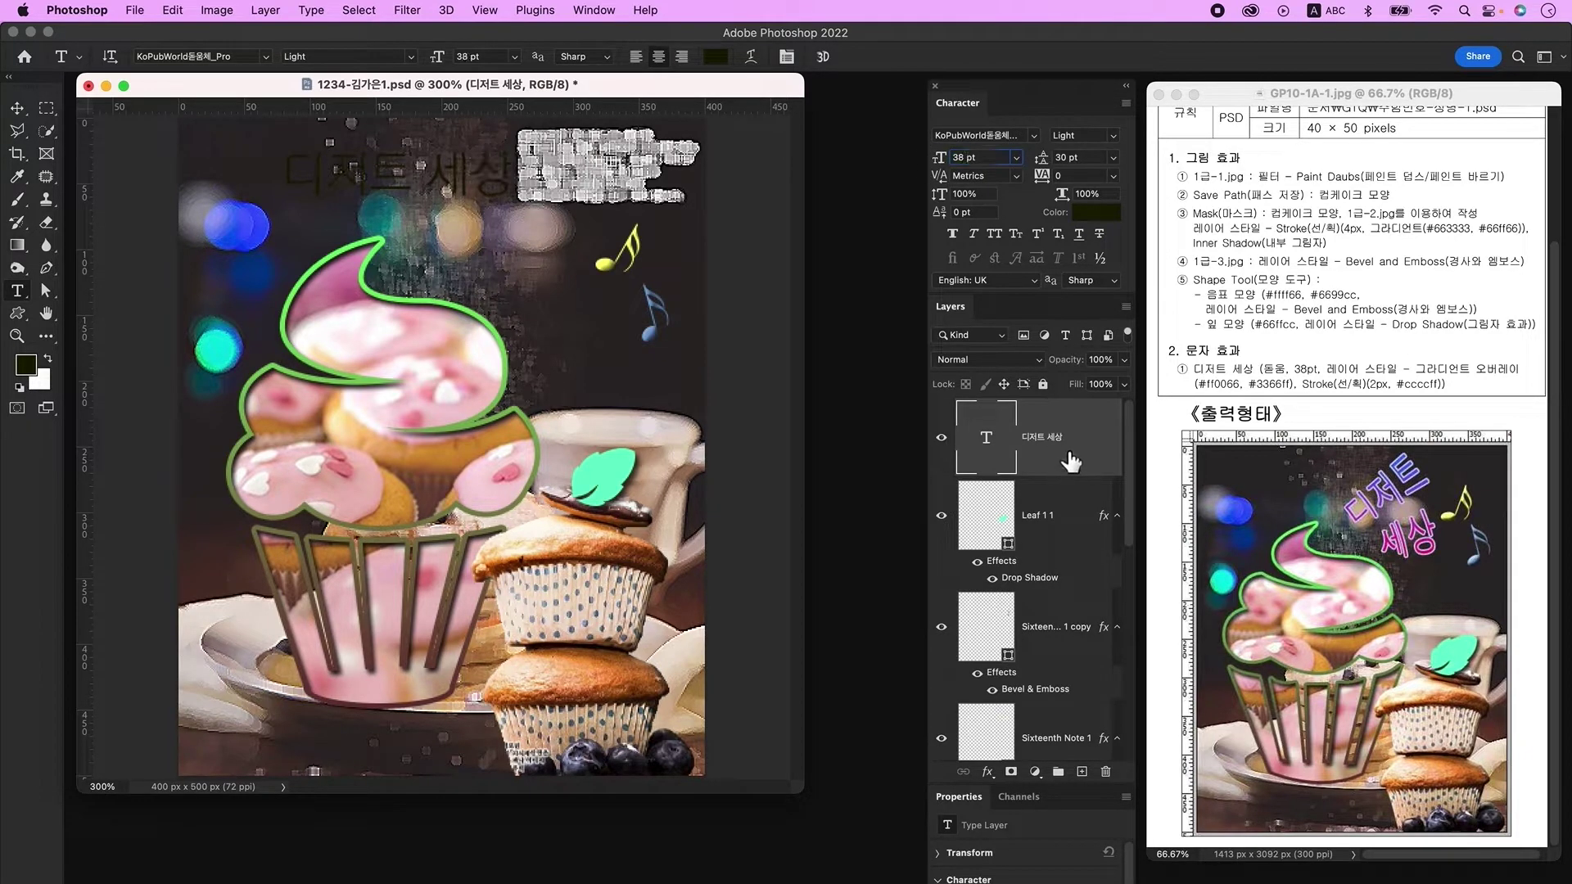
double_click(1095, 448)
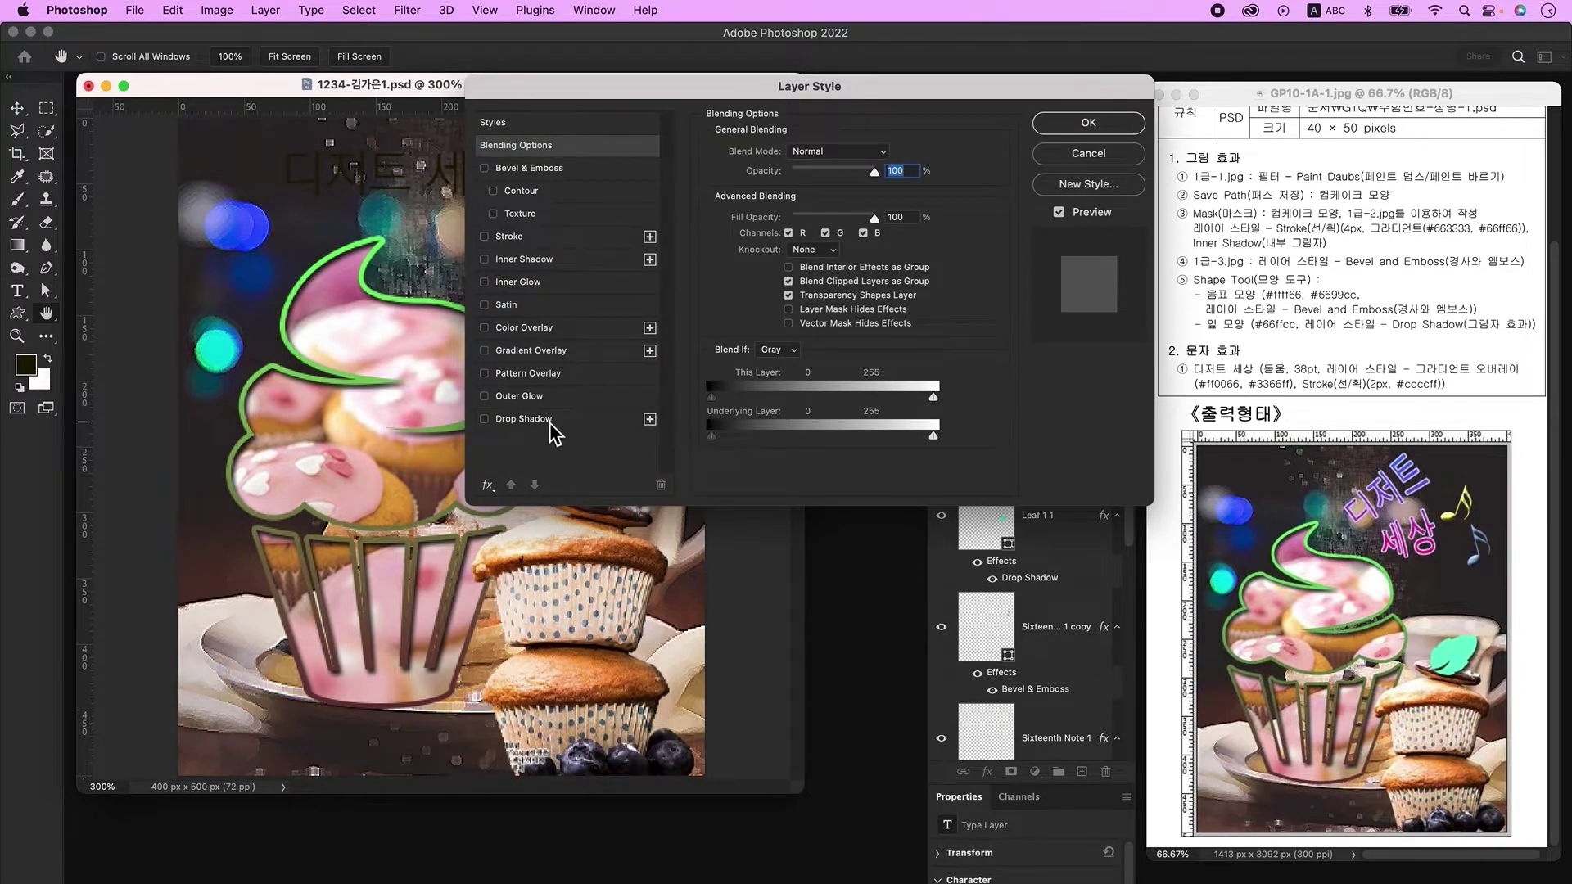
Step: Add a Gradient Overlay to the title running from #ff0066 pink to #3366ff blue
left_click(530, 351)
left_click(803, 200)
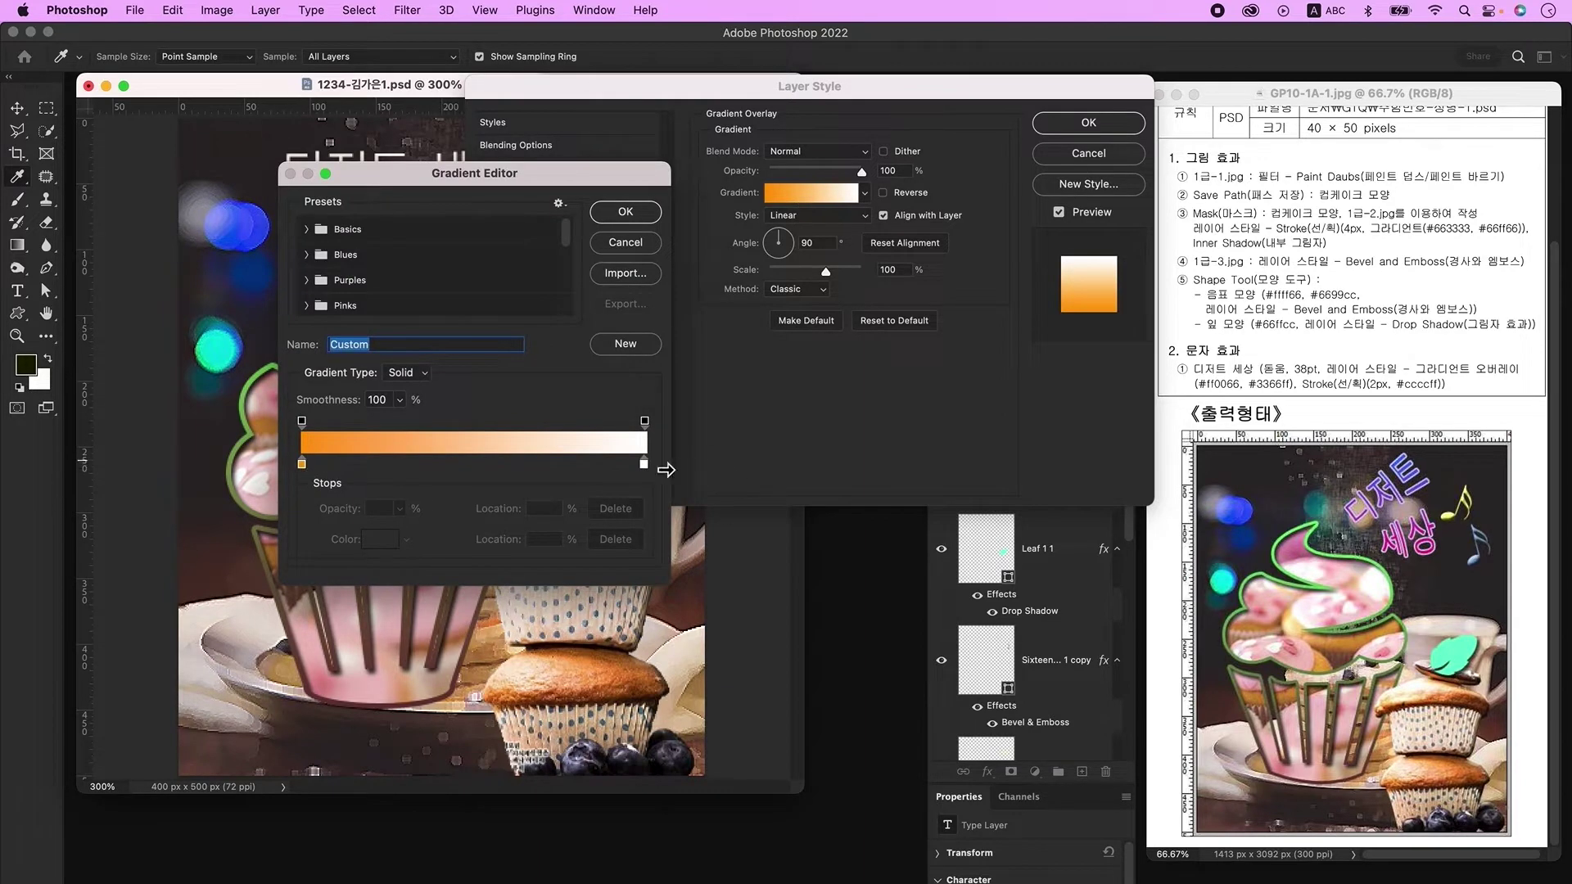
double_click(302, 464)
type("ff0066")
key("Return")
double_click(644, 464)
left_click(722, 431)
type("3366ff")
key("Return")
key("Return")
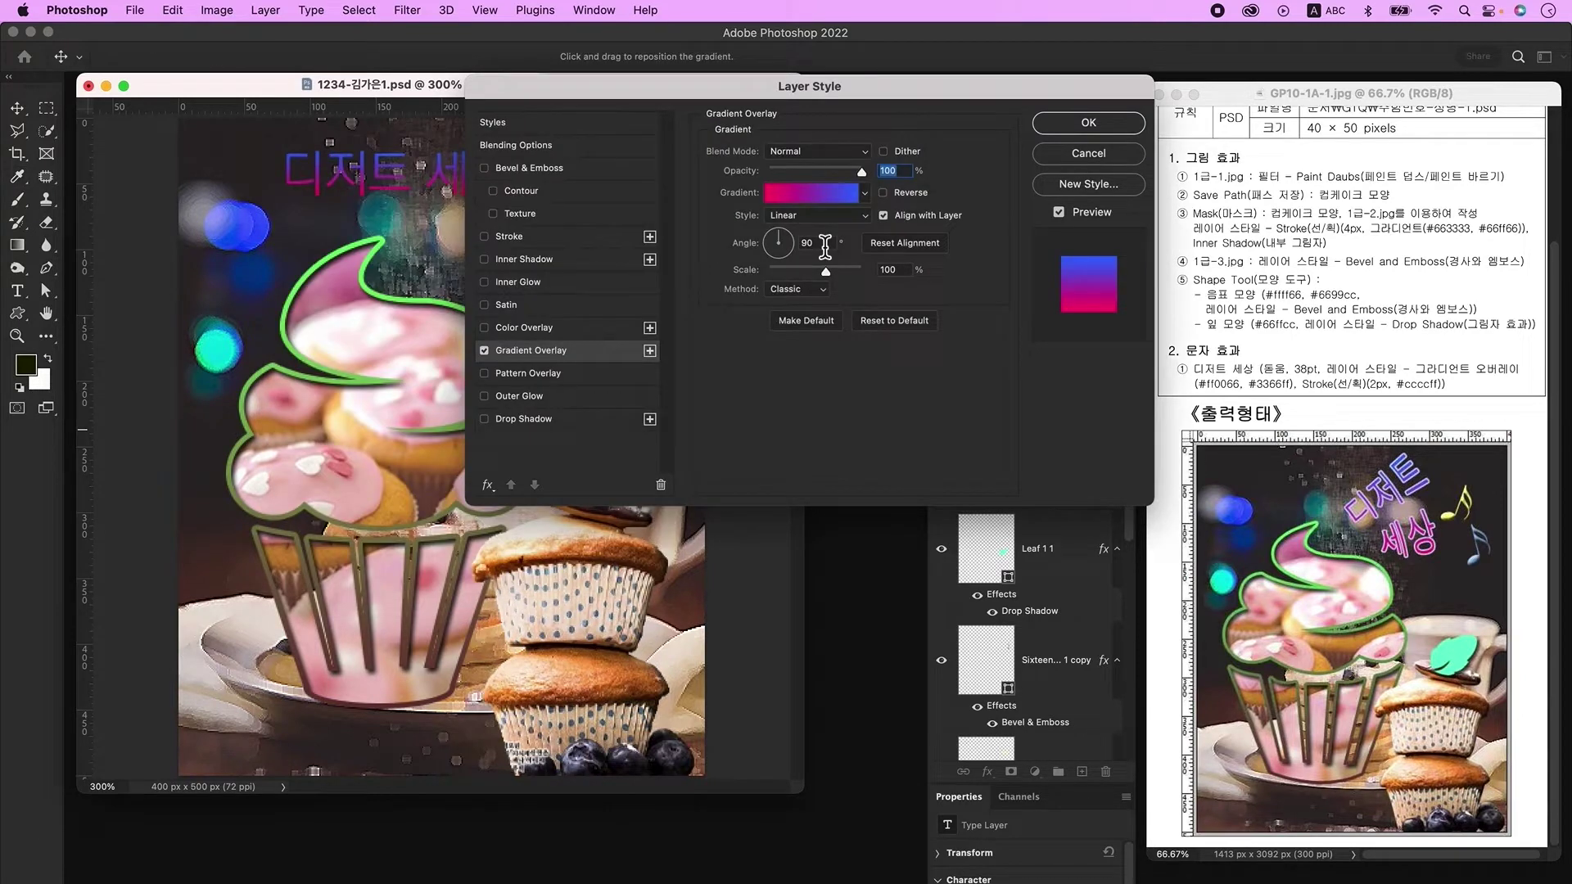
Step: Add a 2 px solid-colour Stroke in #ccccff and confirm the layer style
left_click(533, 237)
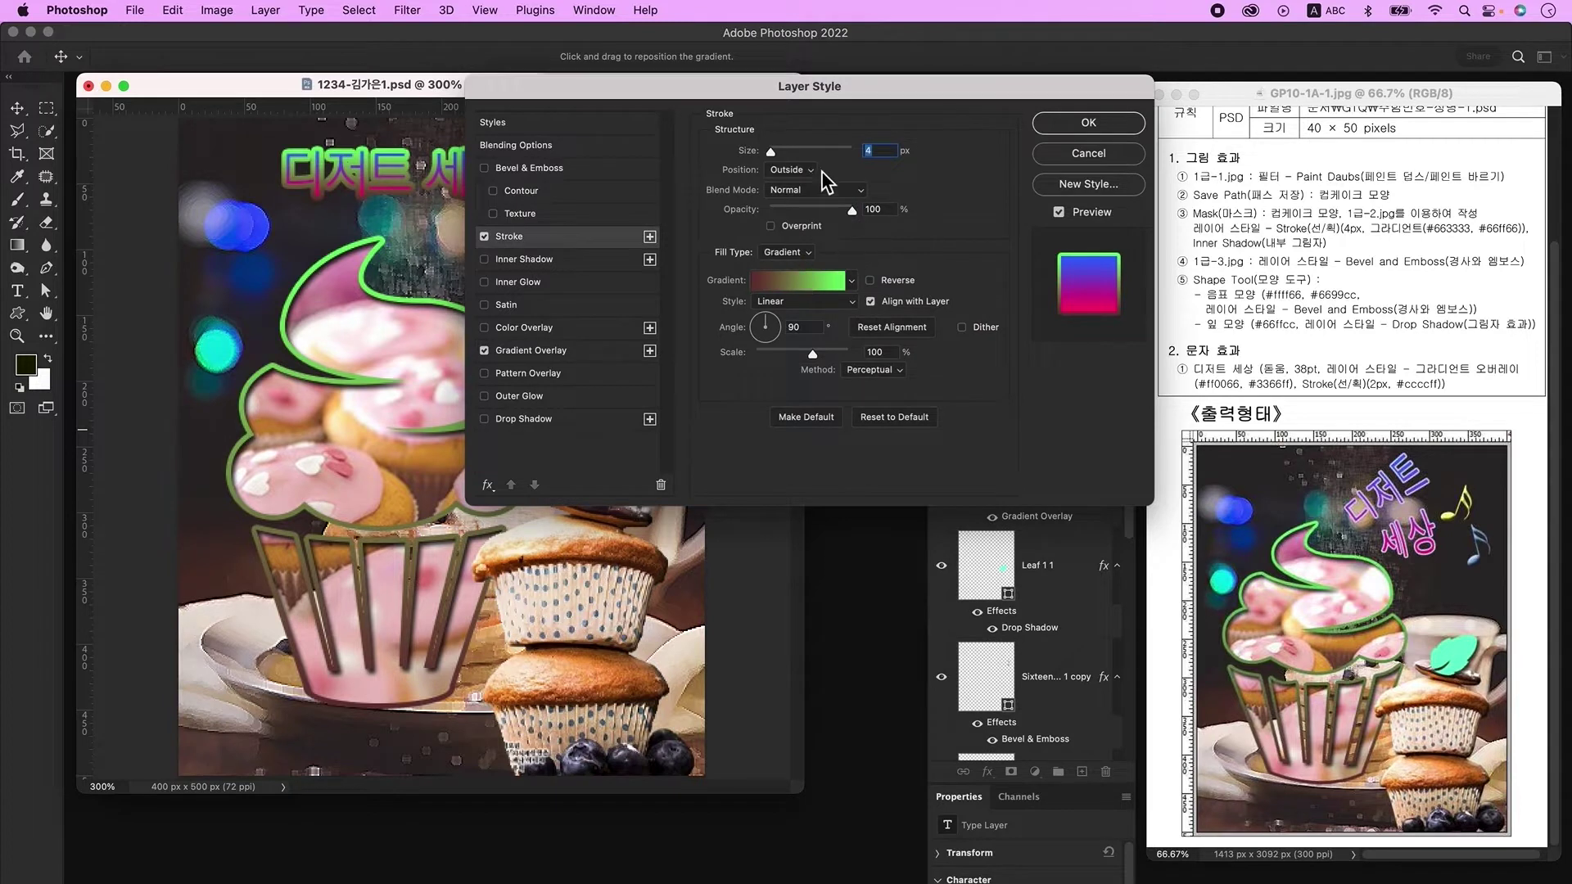
type("2")
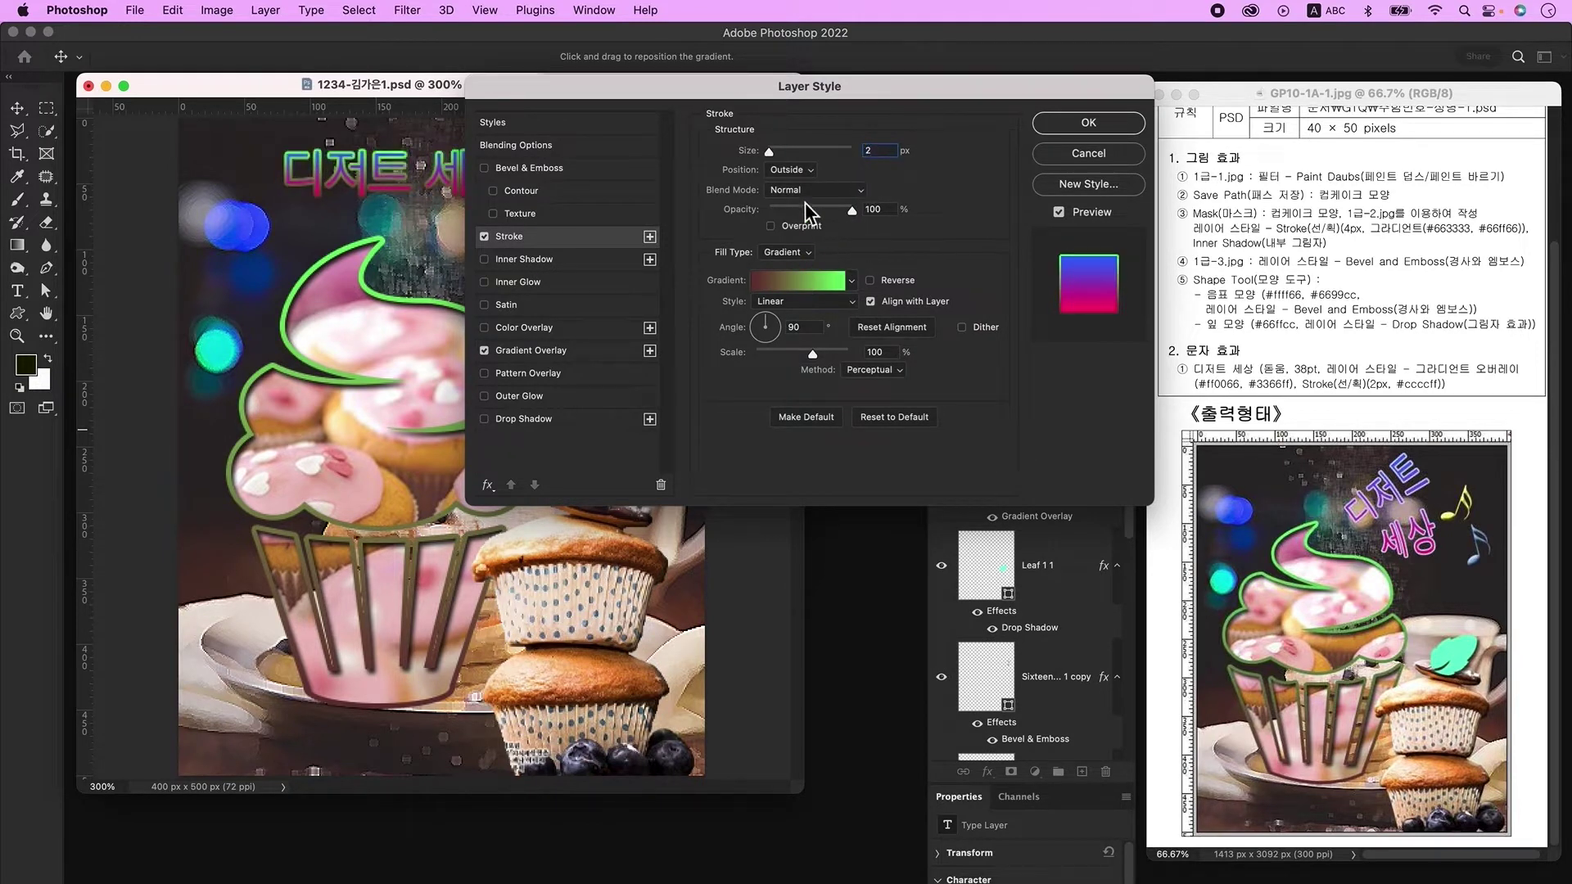
left_click(792, 253)
left_click(784, 237)
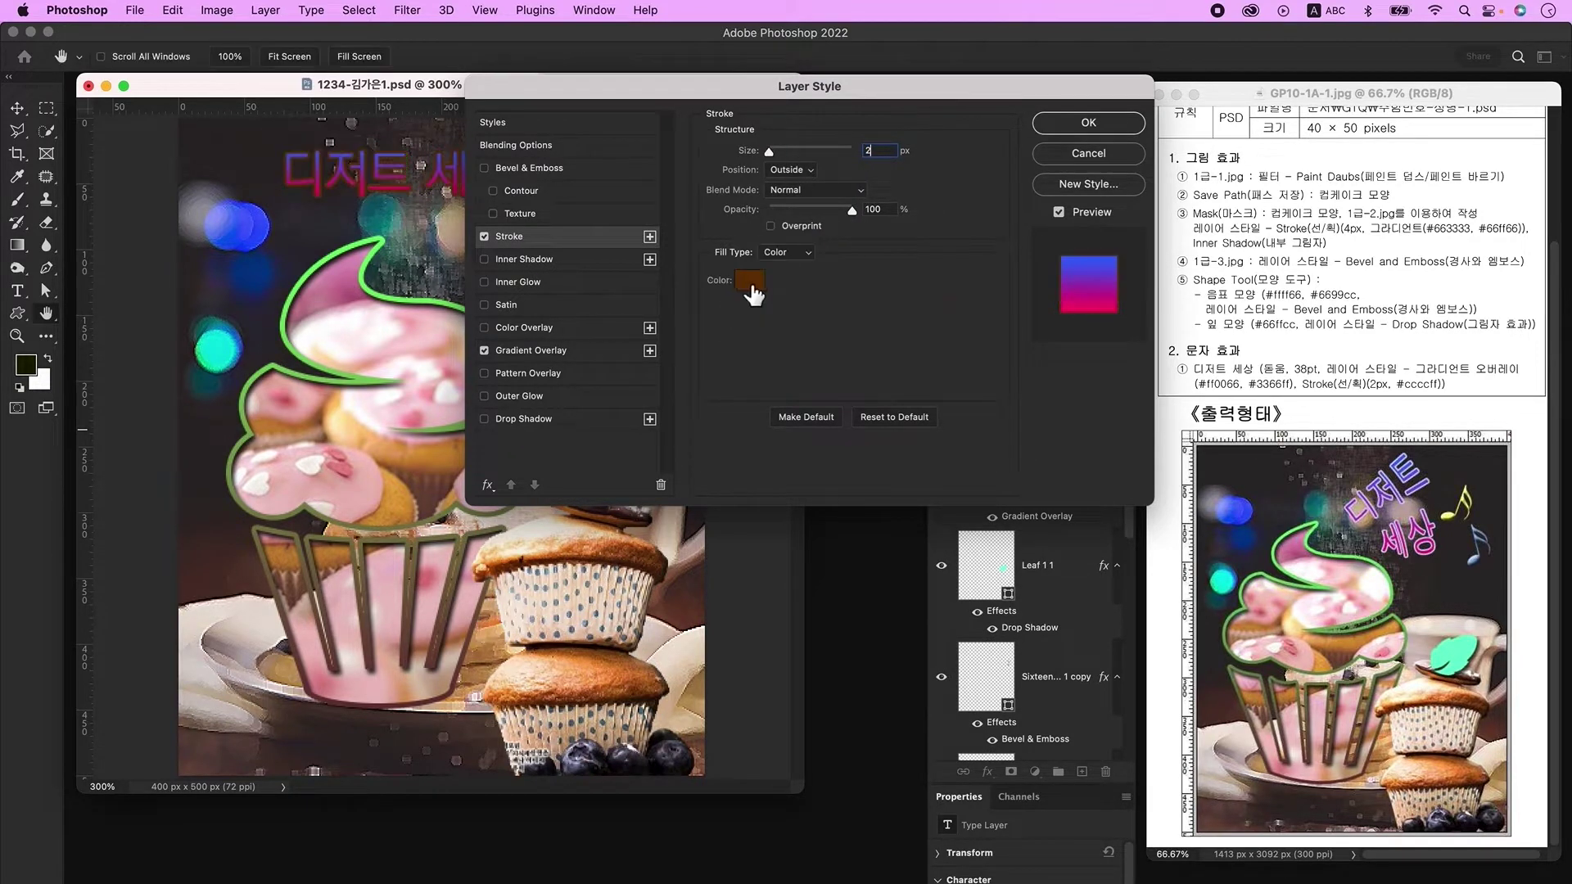
left_click(750, 283)
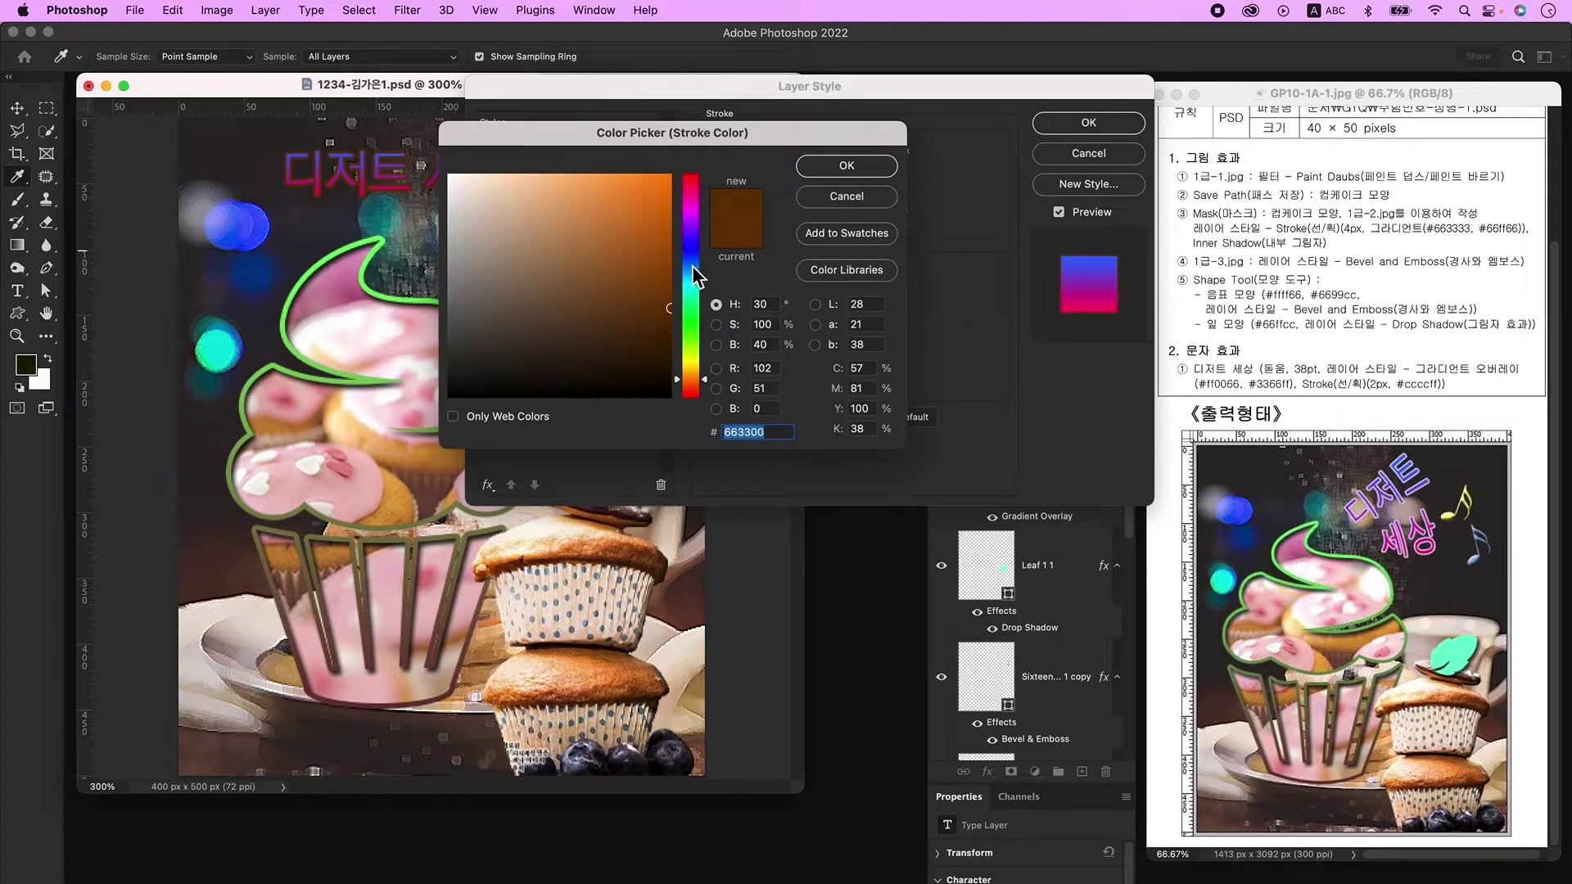
type("ccccff")
key("Return")
key("Return")
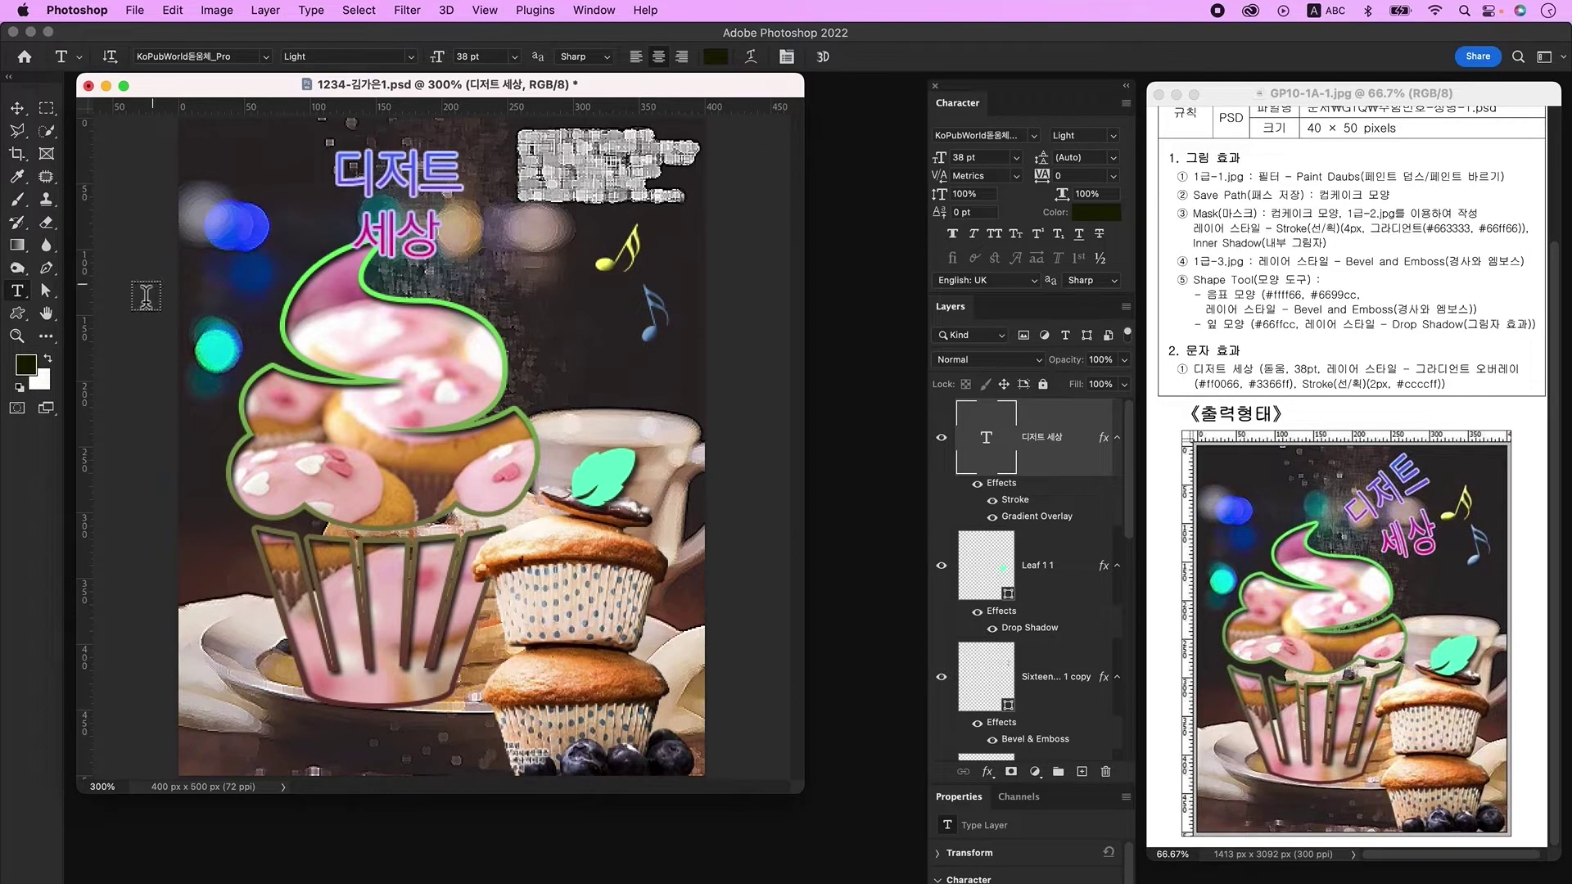
Step: Warp the title text with an Arc style, Vertical, Bend -20
left_click(758, 62)
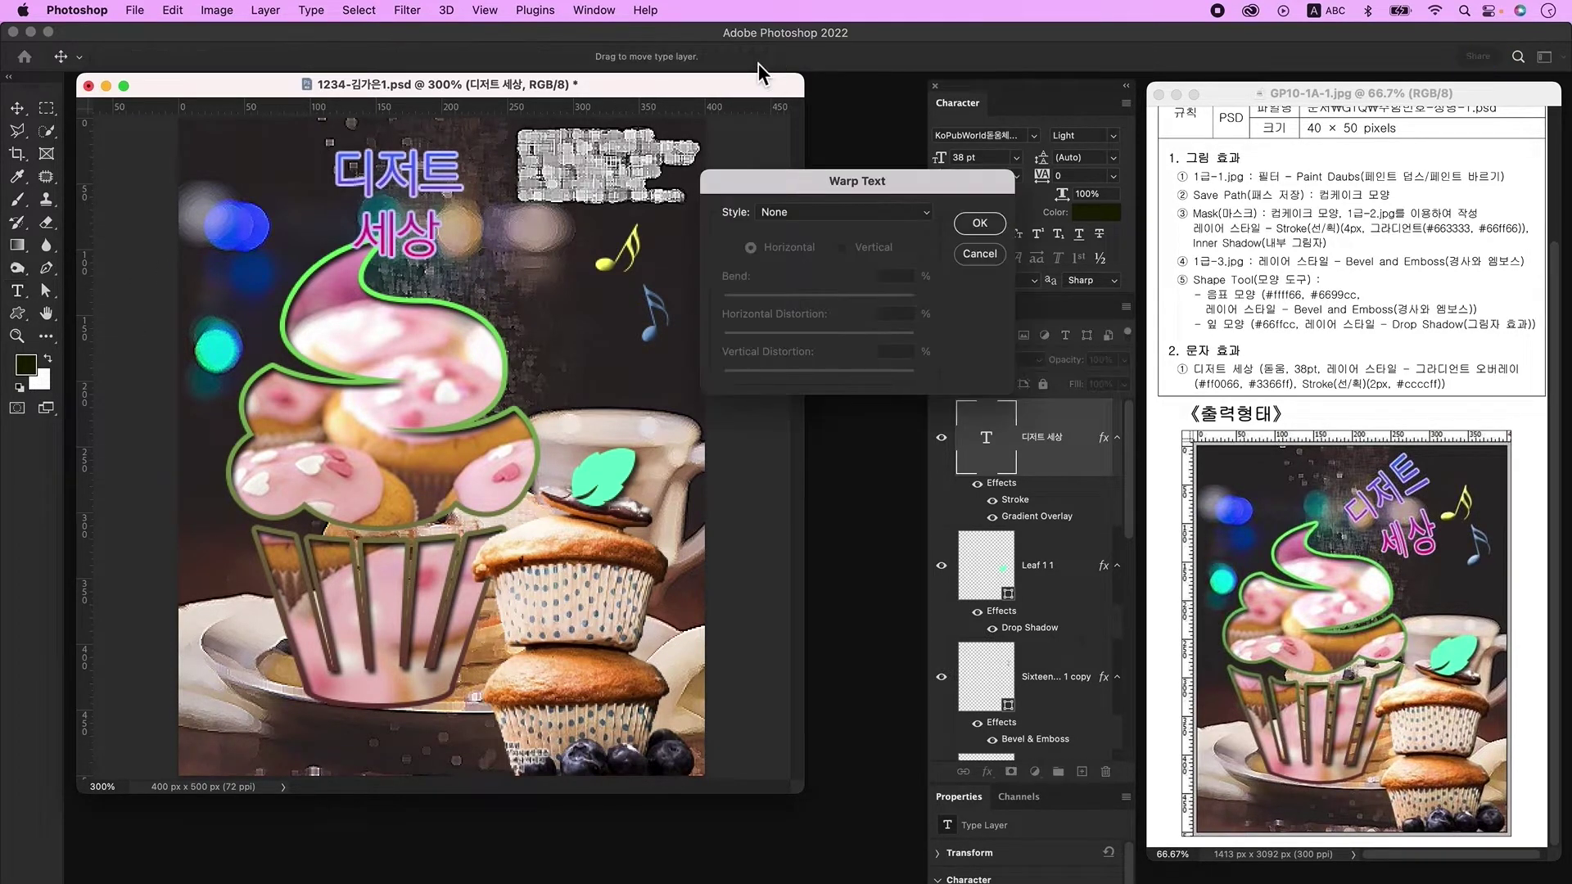
left_click(833, 214)
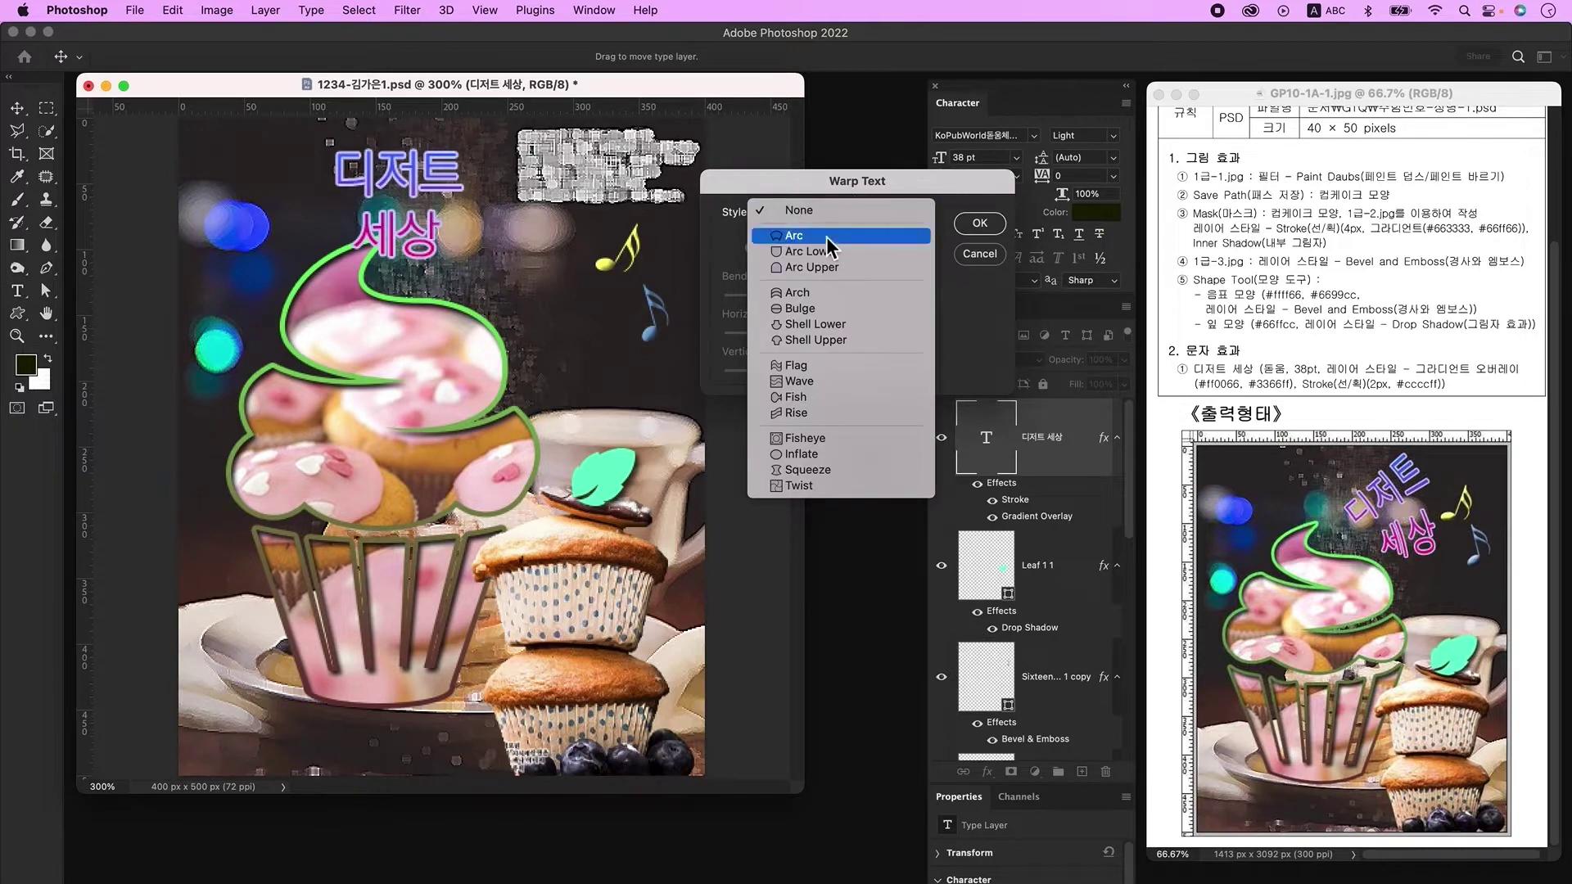
left_click(827, 237)
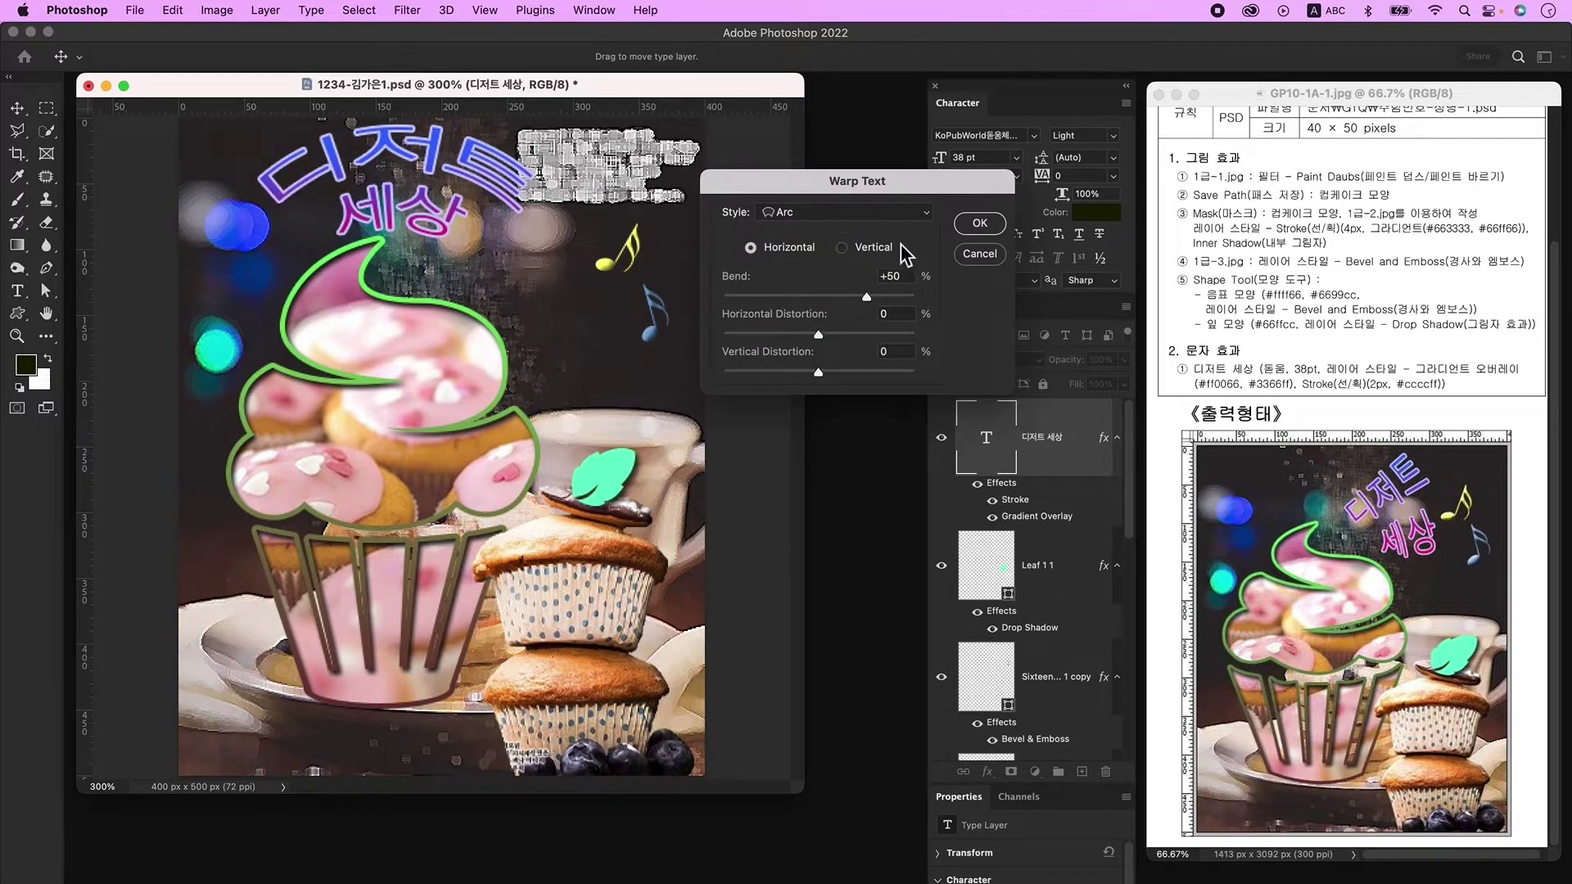
left_click(863, 261)
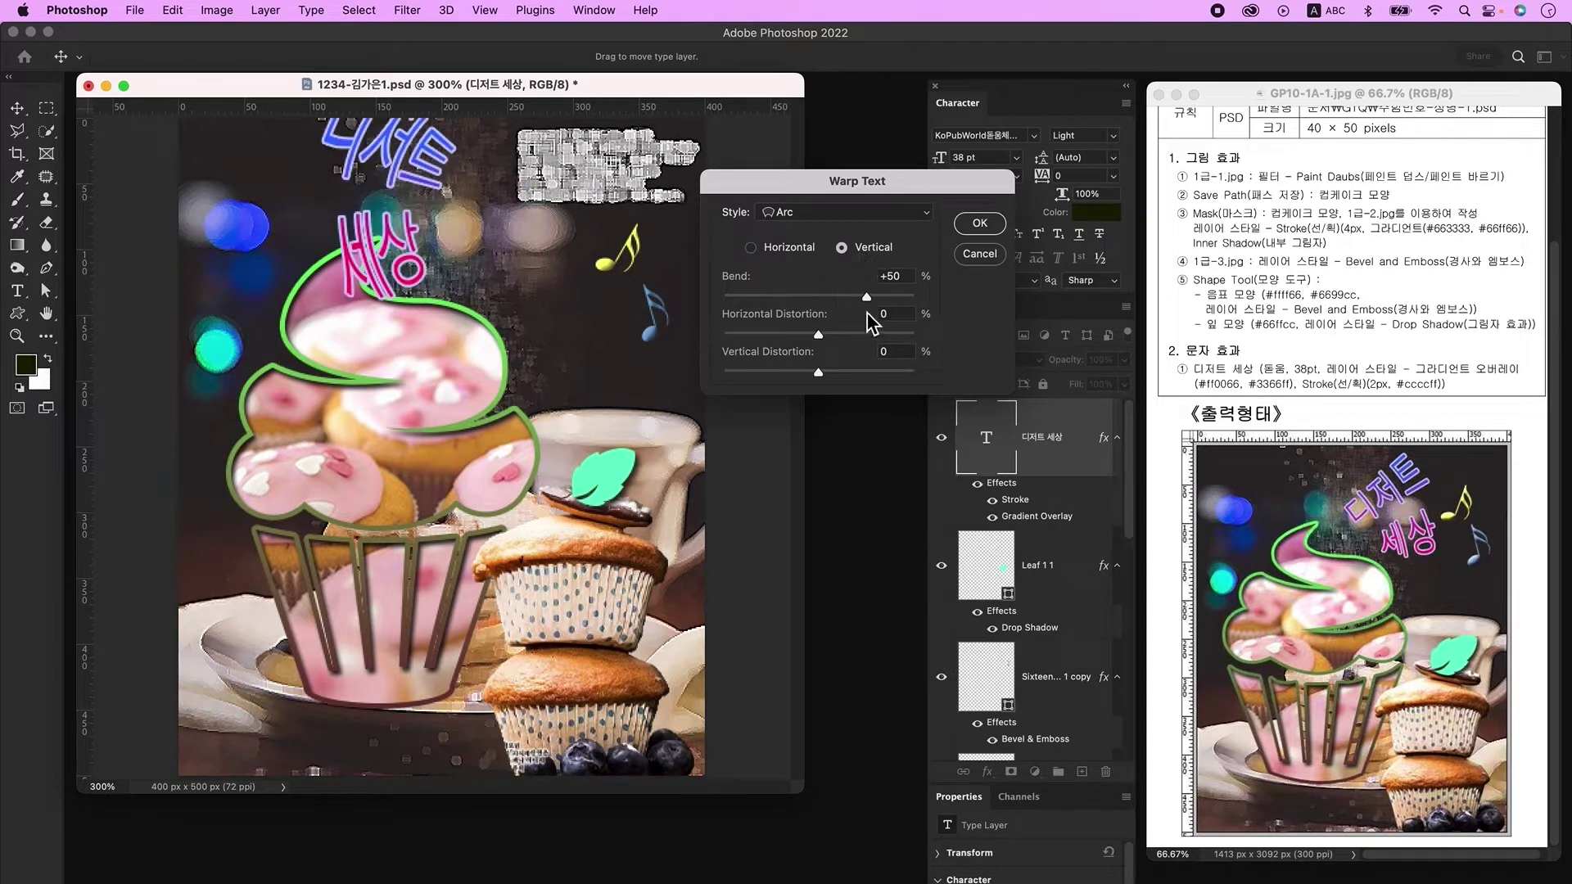
left_click_drag(868, 299, 804, 300)
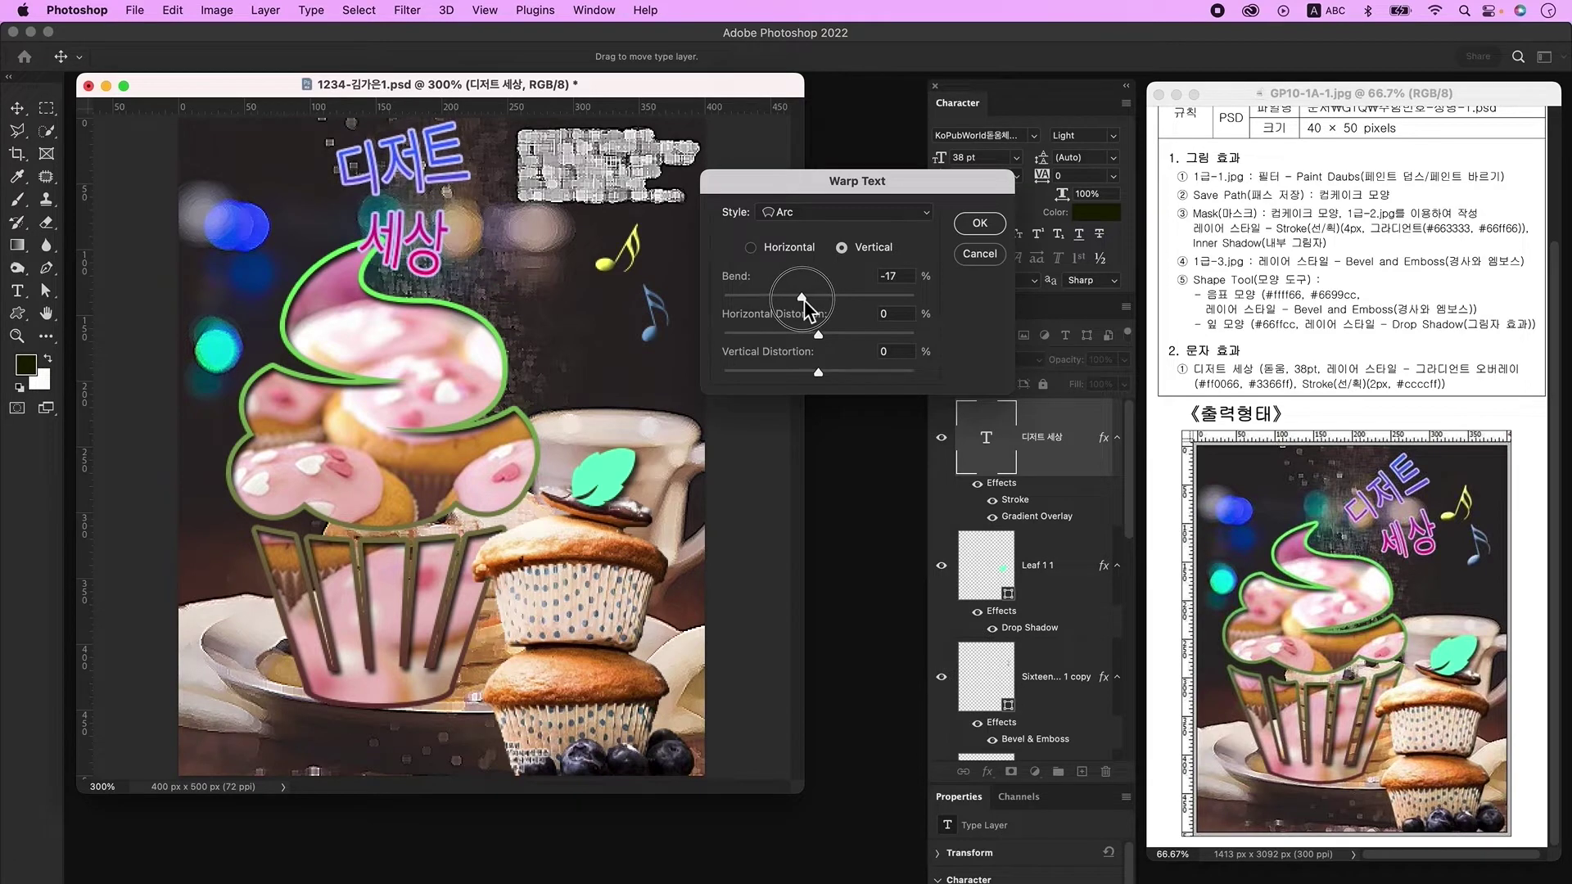
type("-20")
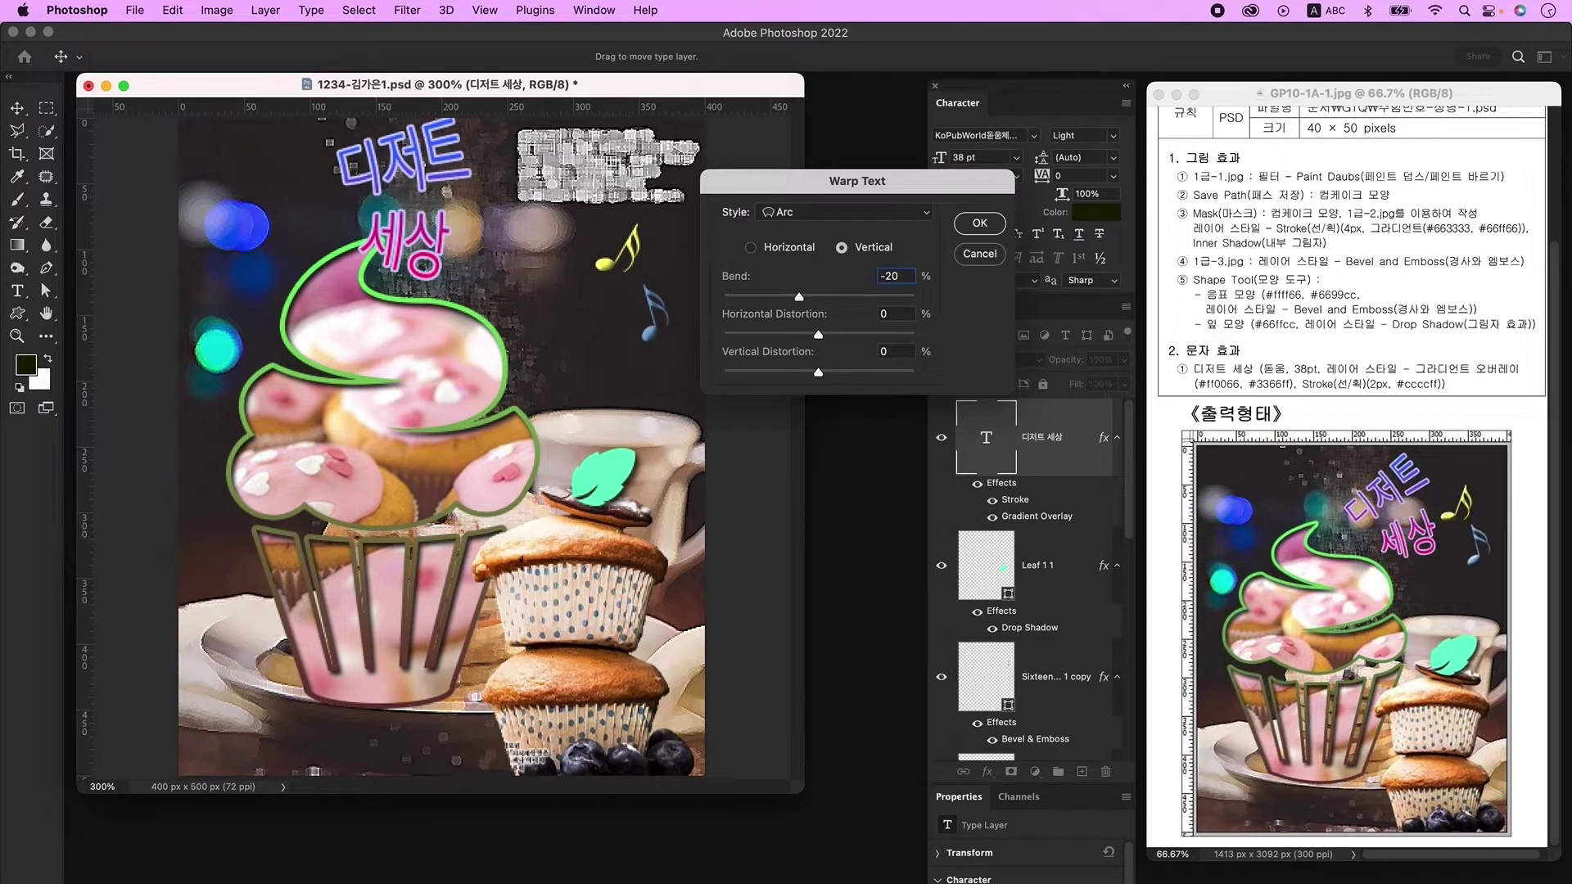
key("Return")
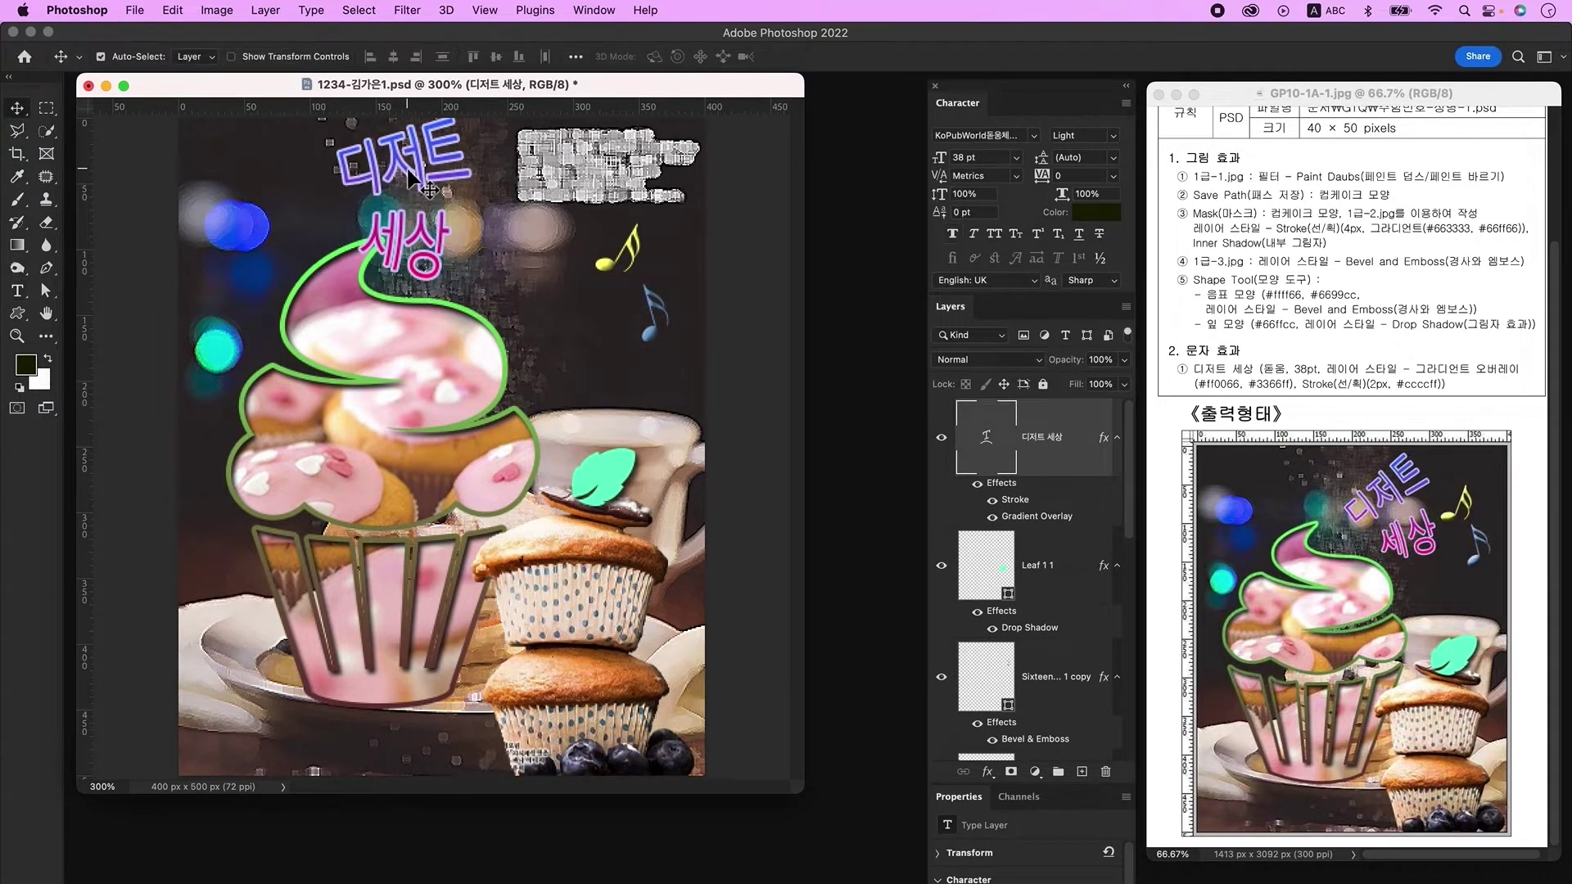
Step: Rotate the title to about -22° and shift it right and down
key("super+t")
left_click_drag(497, 322, 533, 278)
left_click_drag(432, 247, 490, 264)
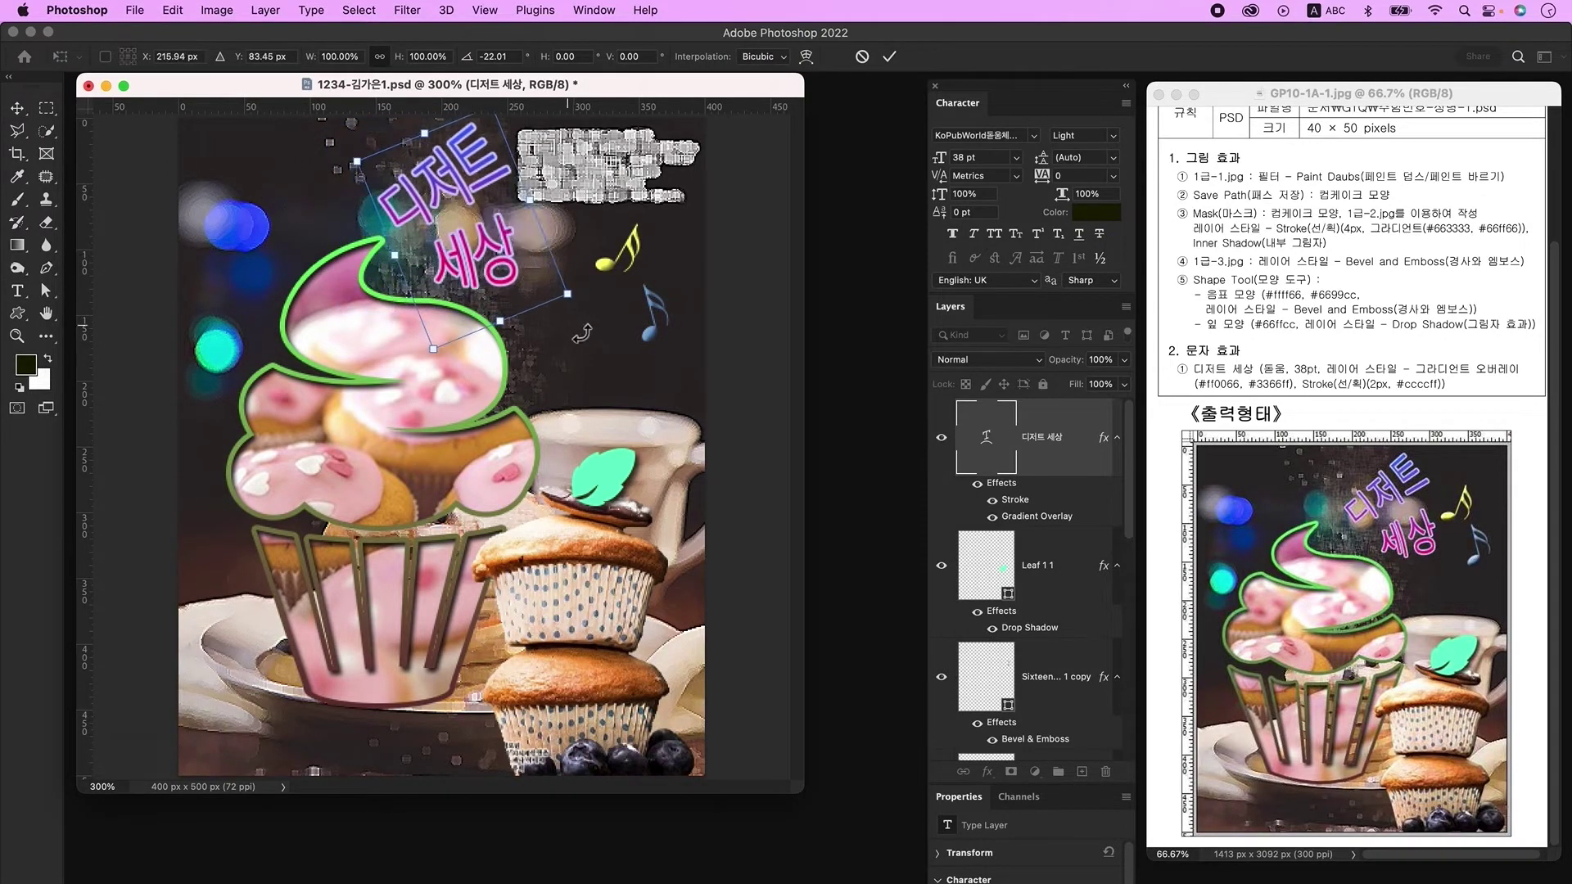
key("Return")
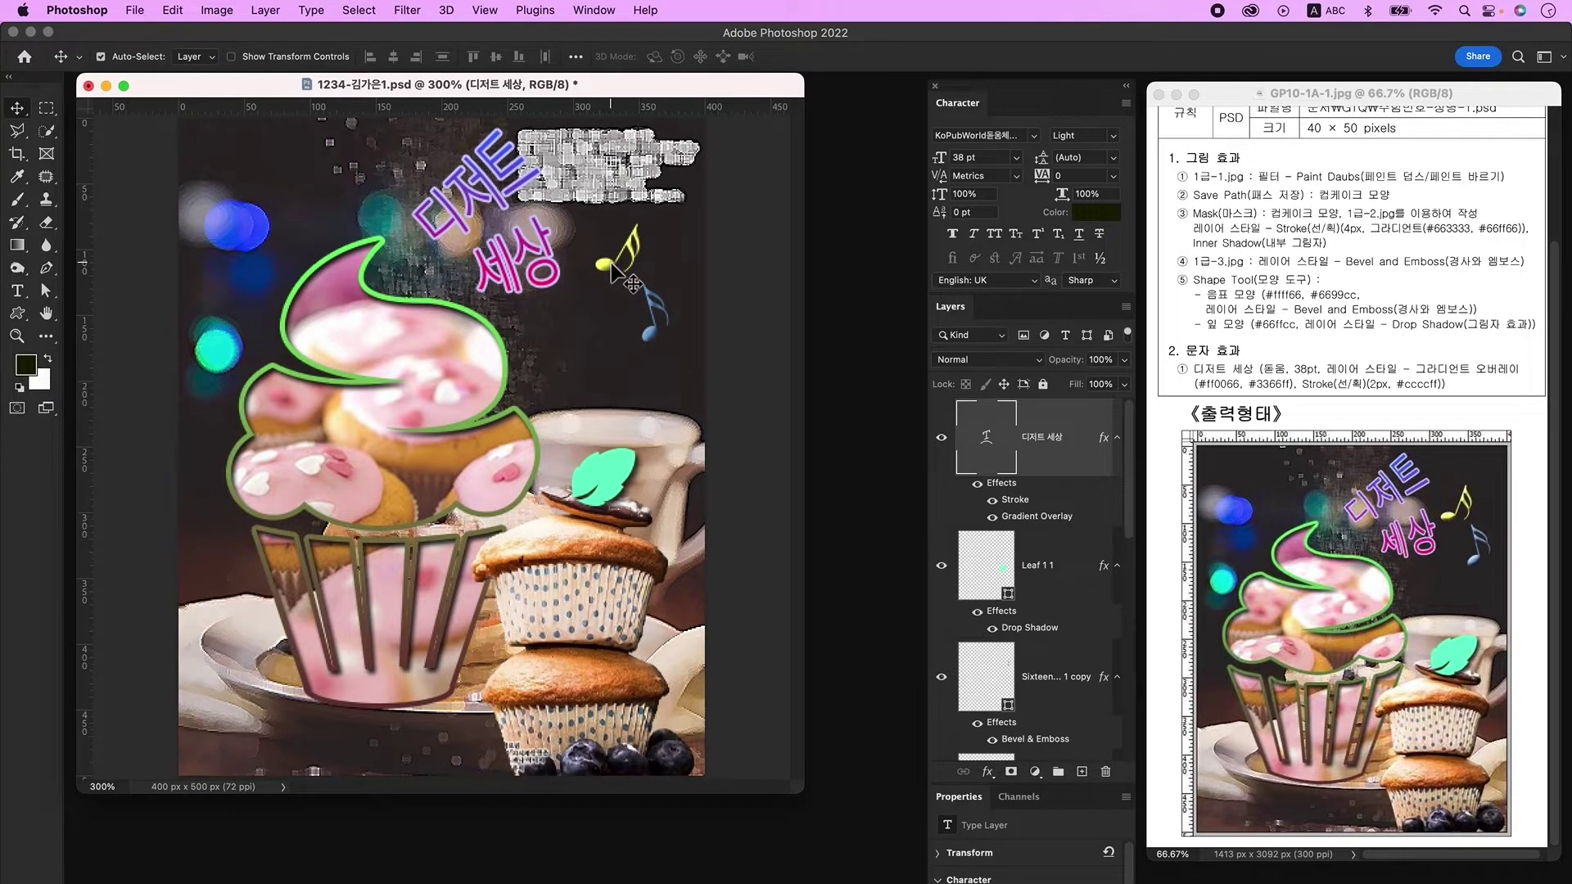
Step: Move both music notes up and left beside the title, then bring up the File menu
left_click_drag(614, 271, 649, 305)
key("shift+Left")
key("shift+Up")
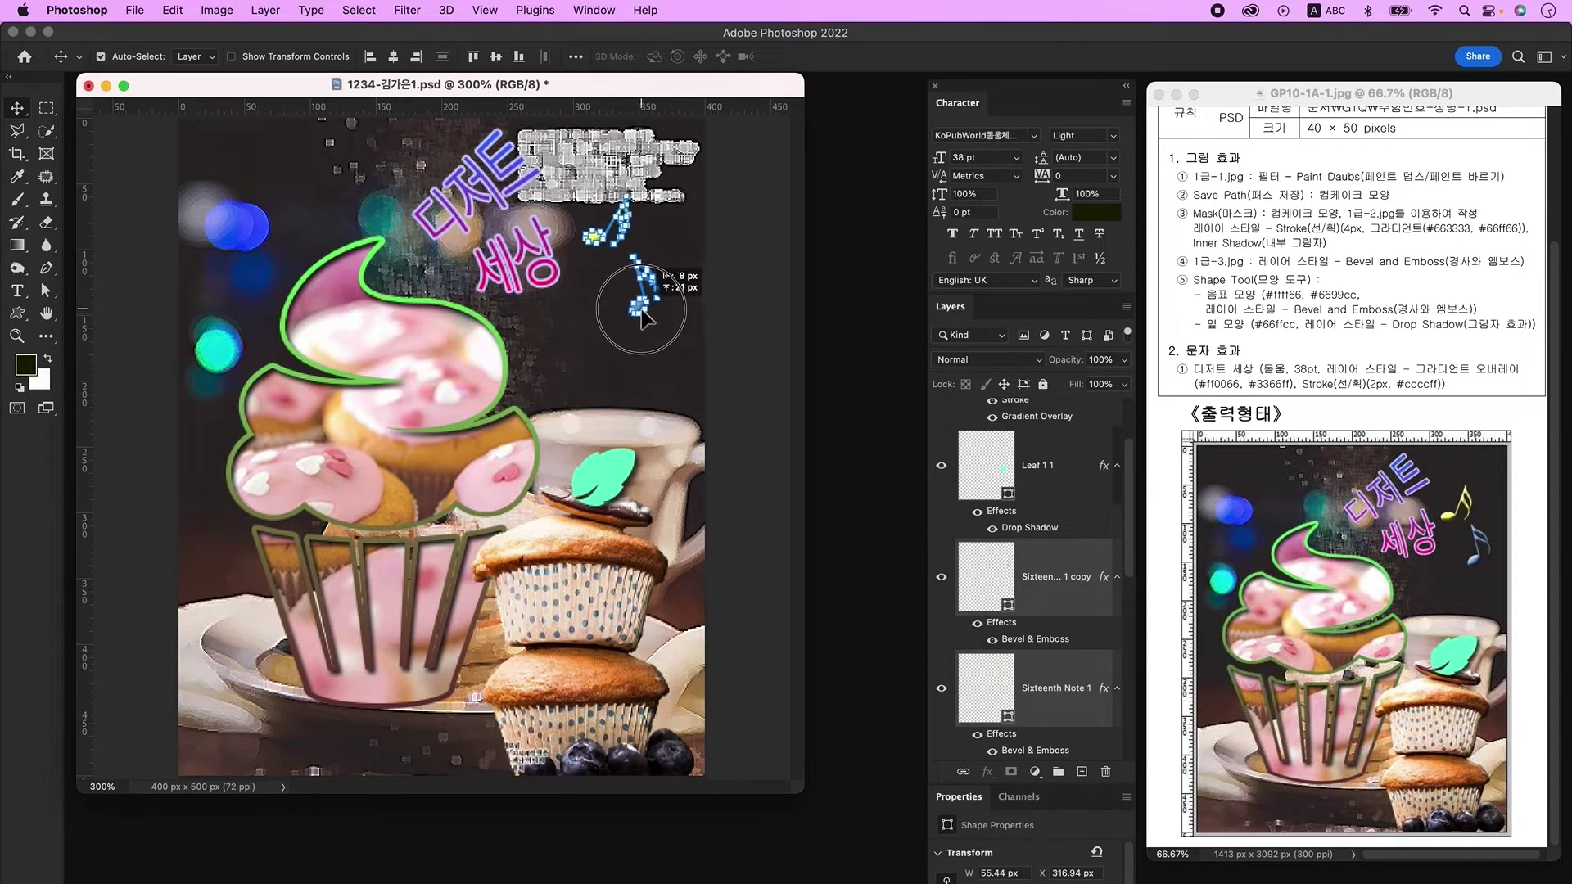
left_click(637, 296)
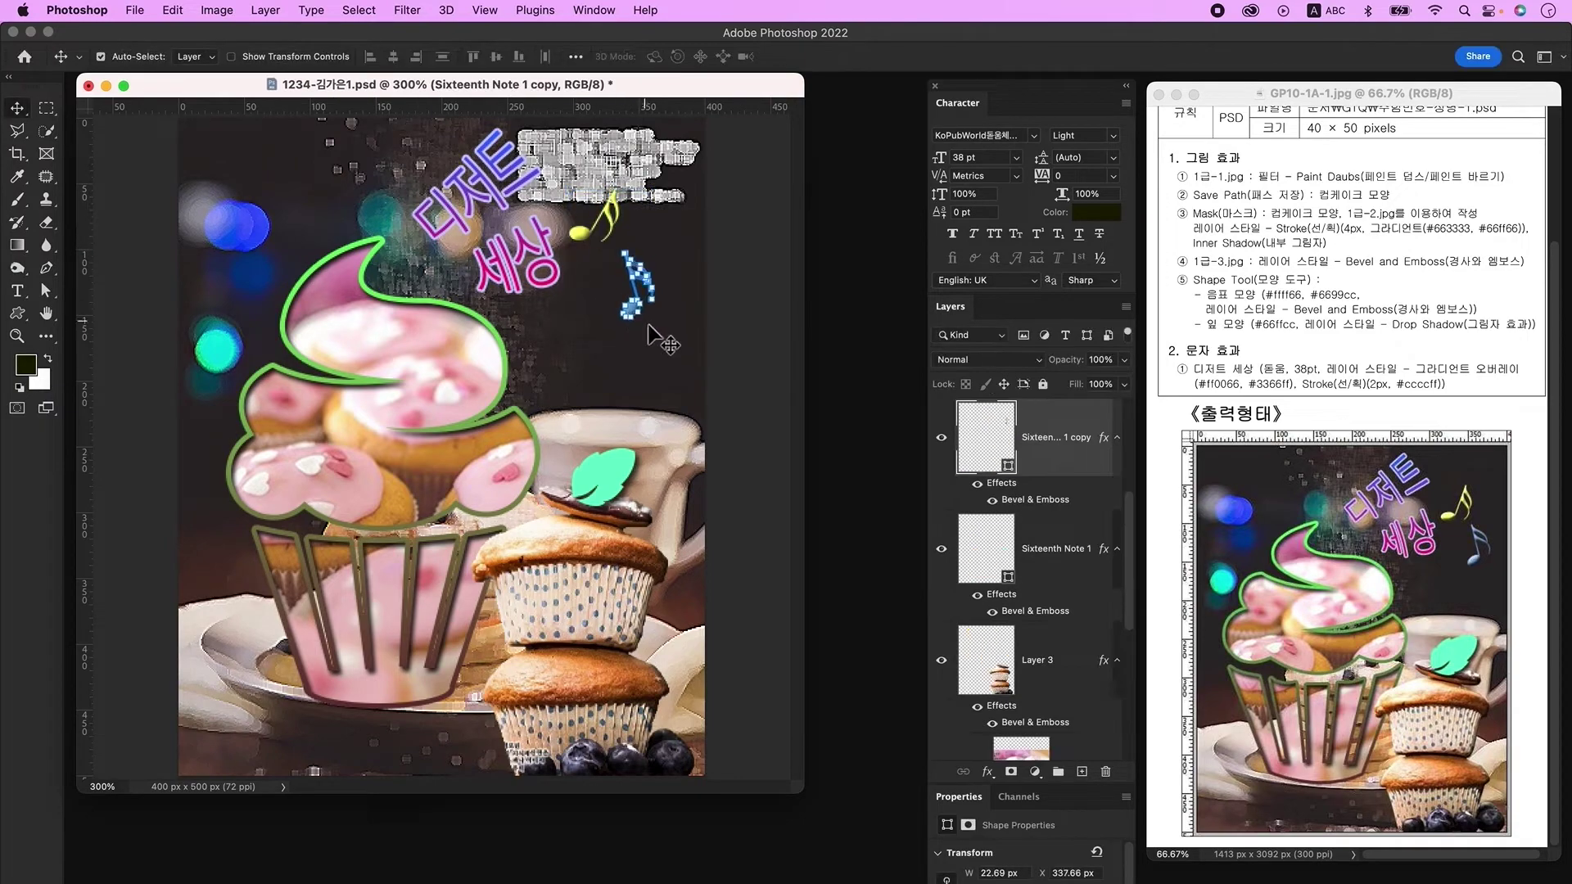
left_click(746, 311)
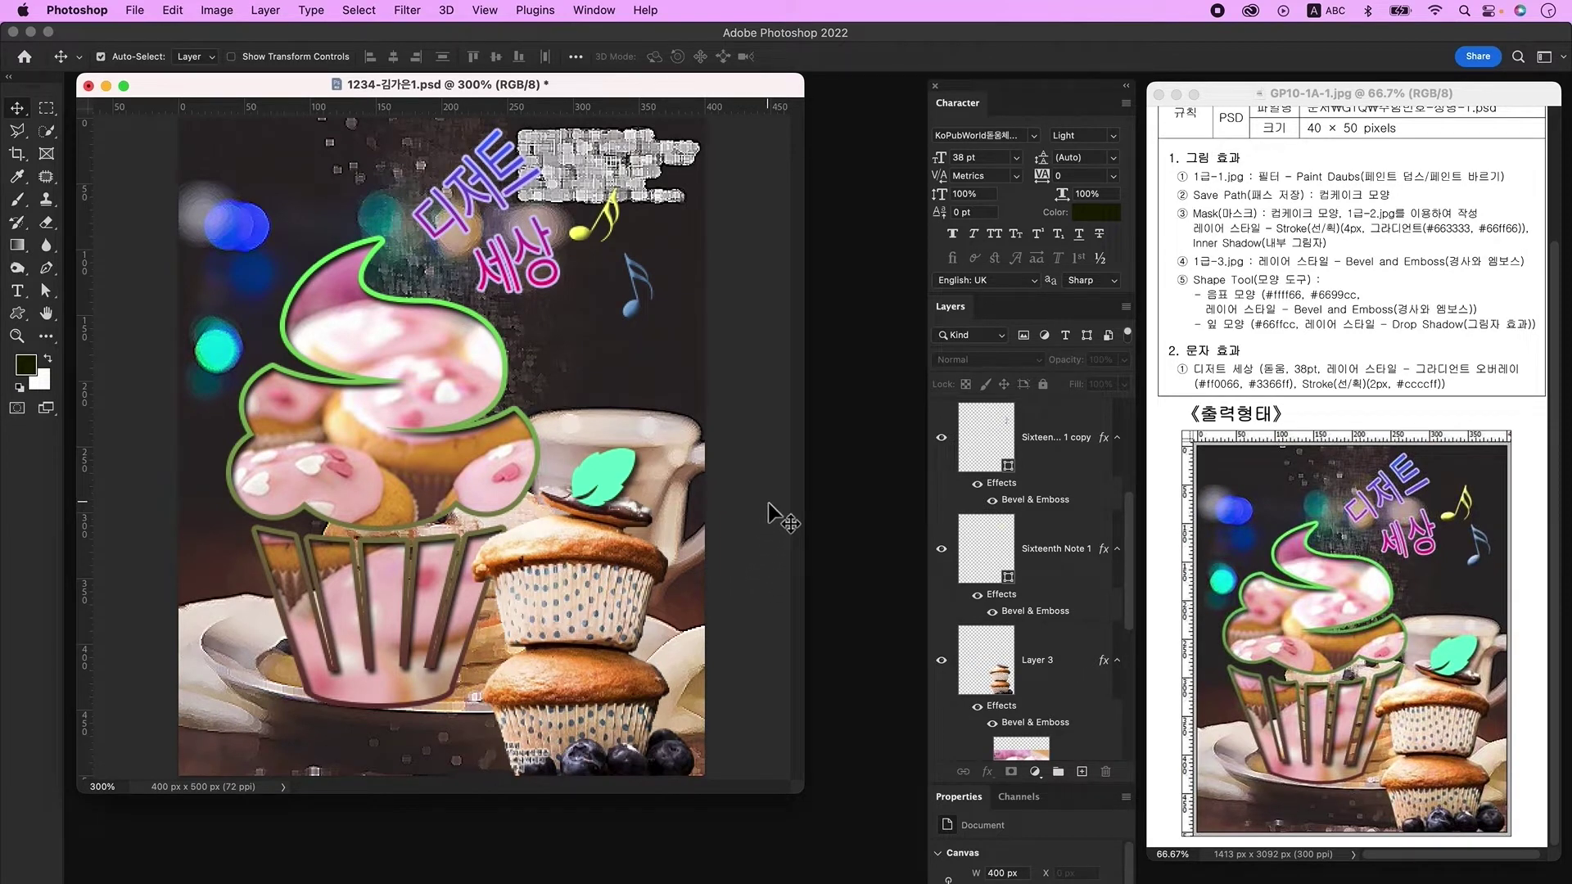
left_click(135, 10)
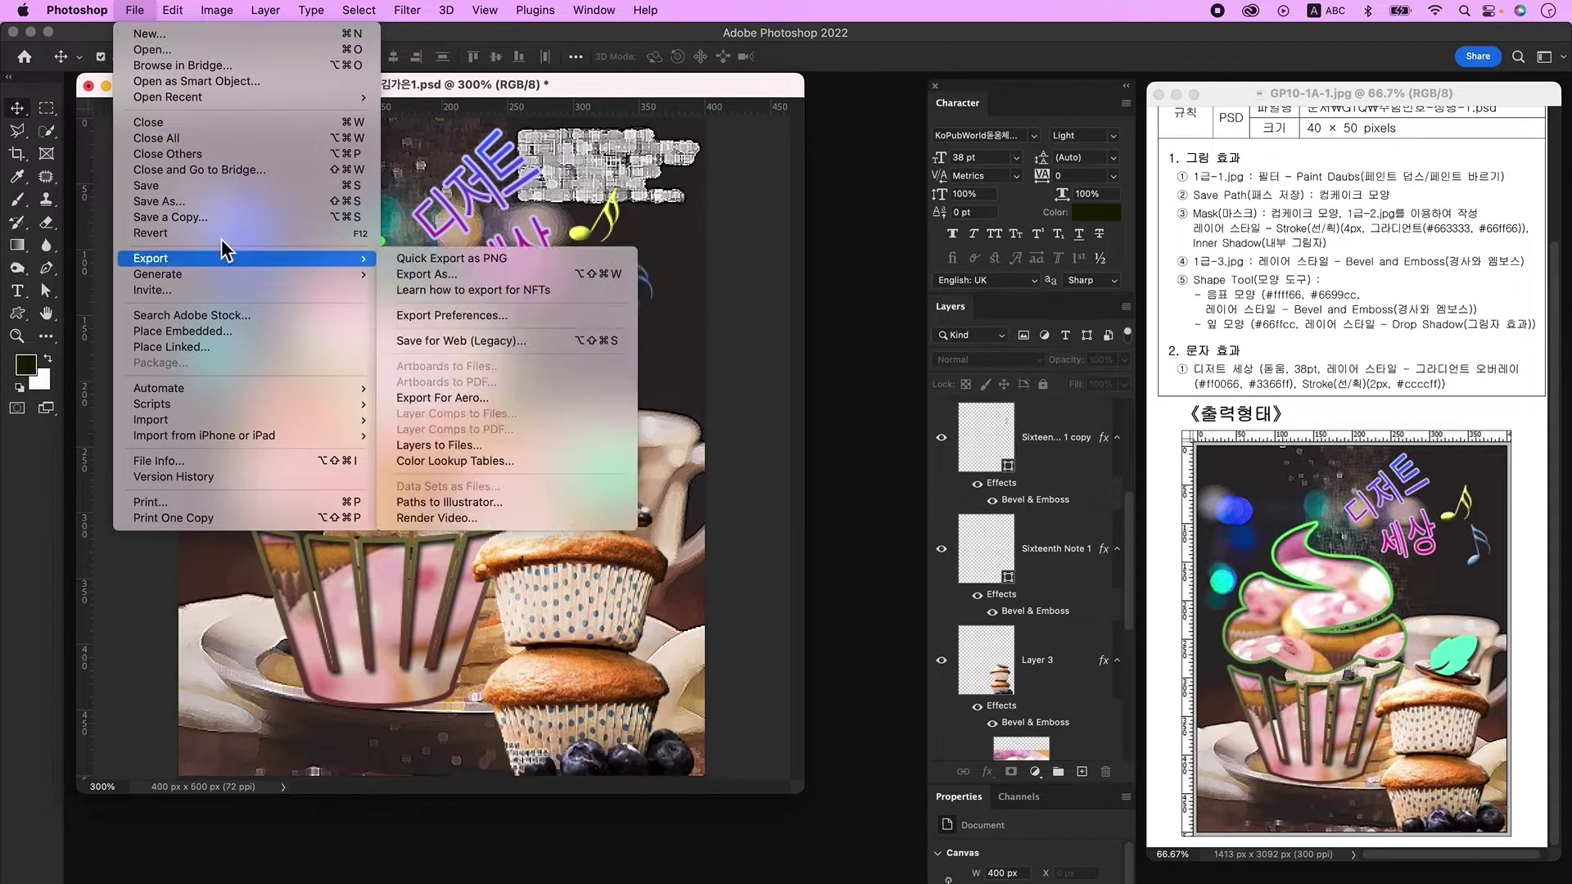
Step: Save a JPEG copy of the poster at maximum quality 12
left_click(224, 225)
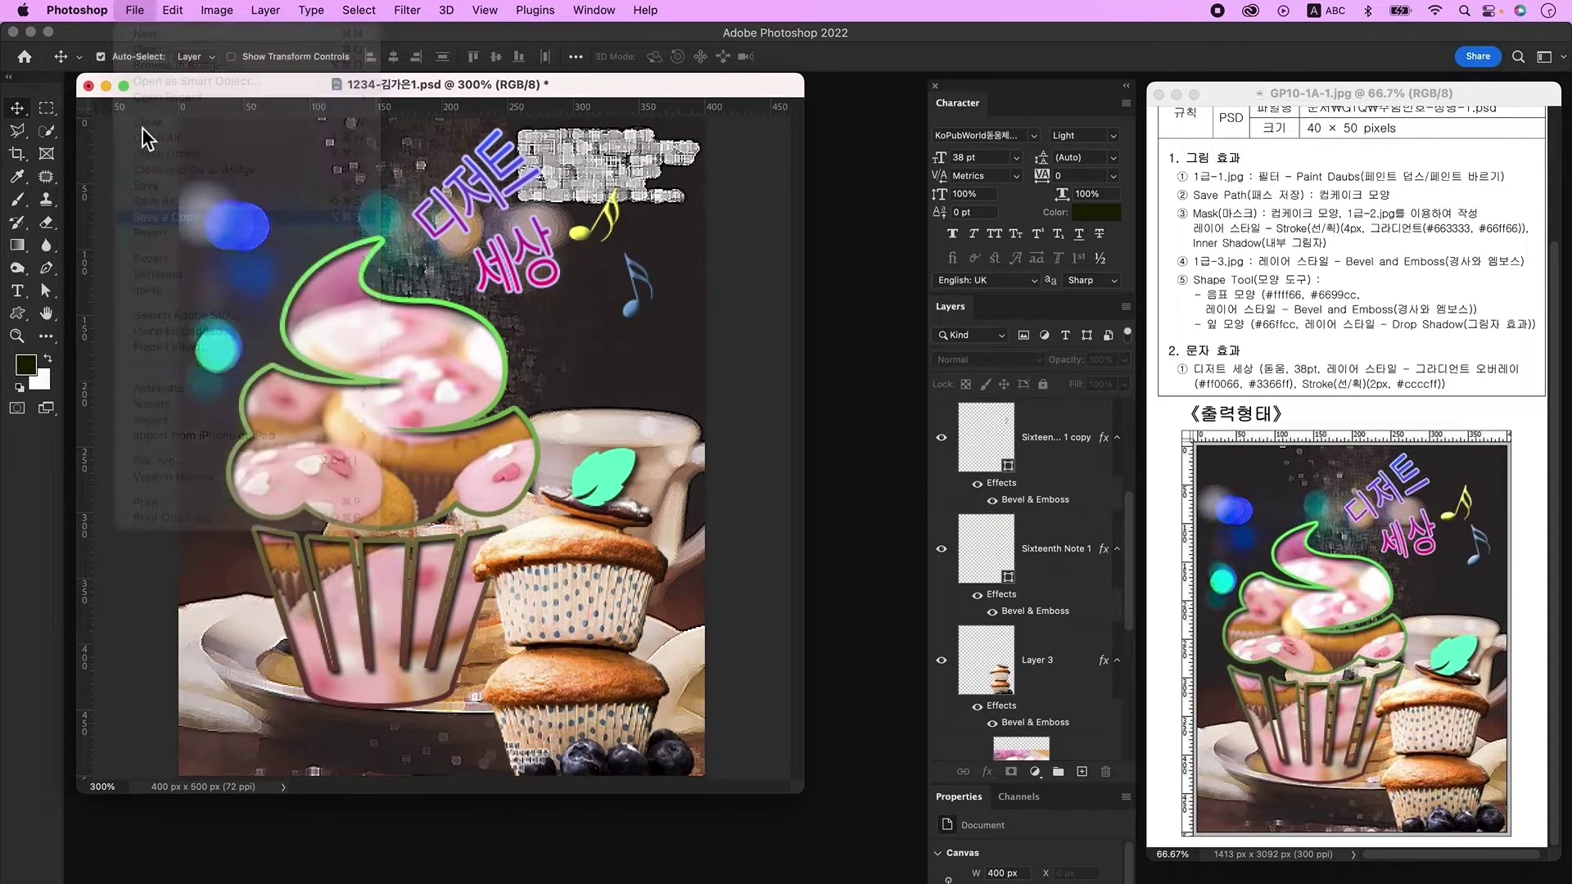
left_click(744, 546)
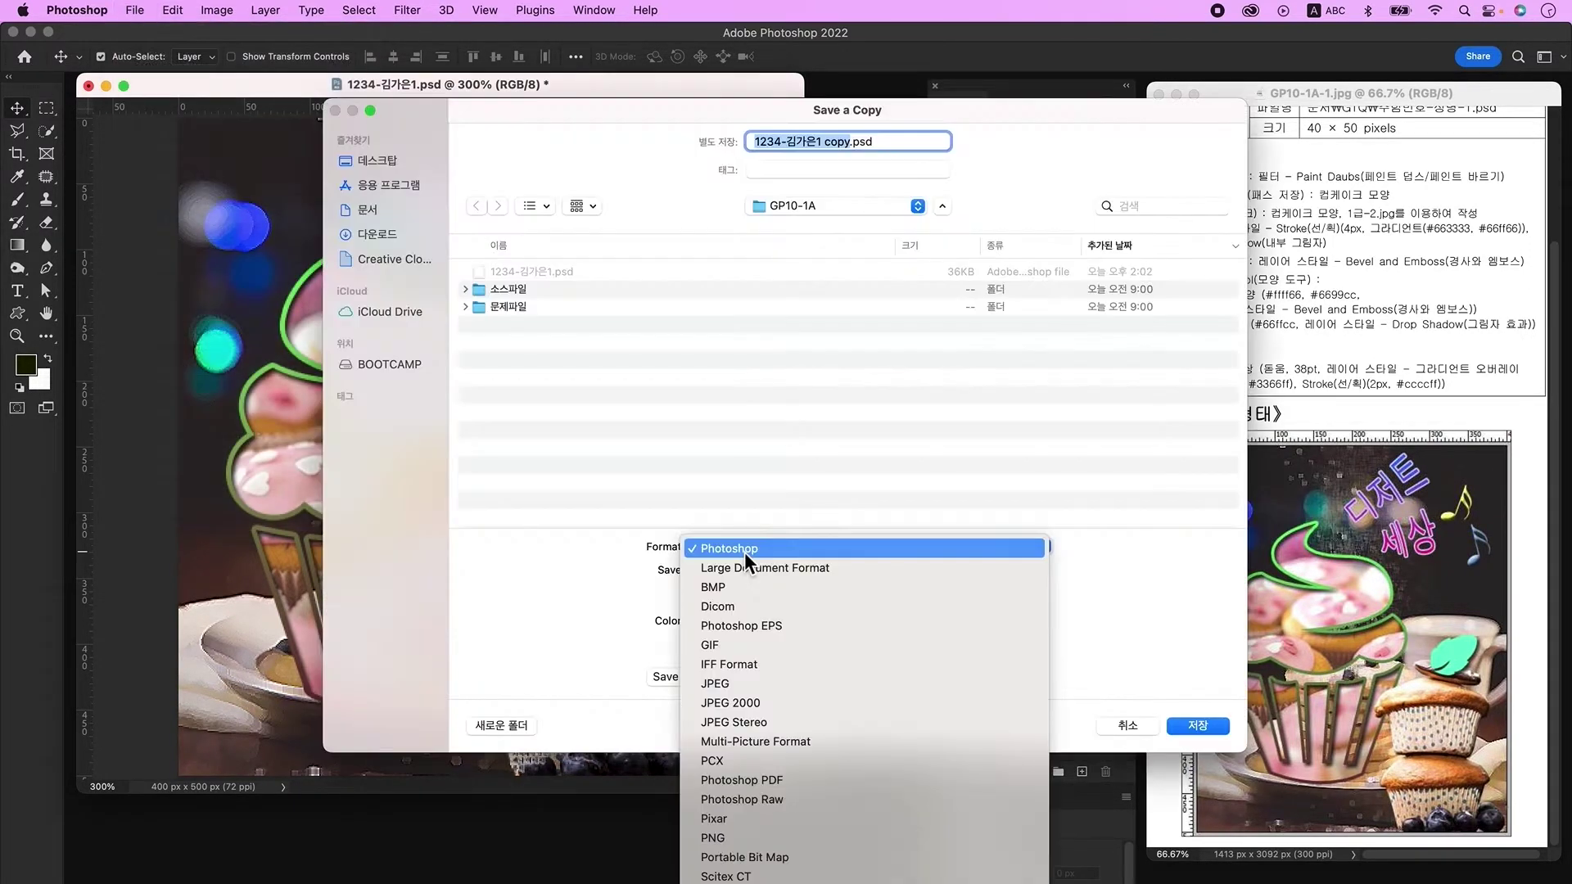
left_click(746, 680)
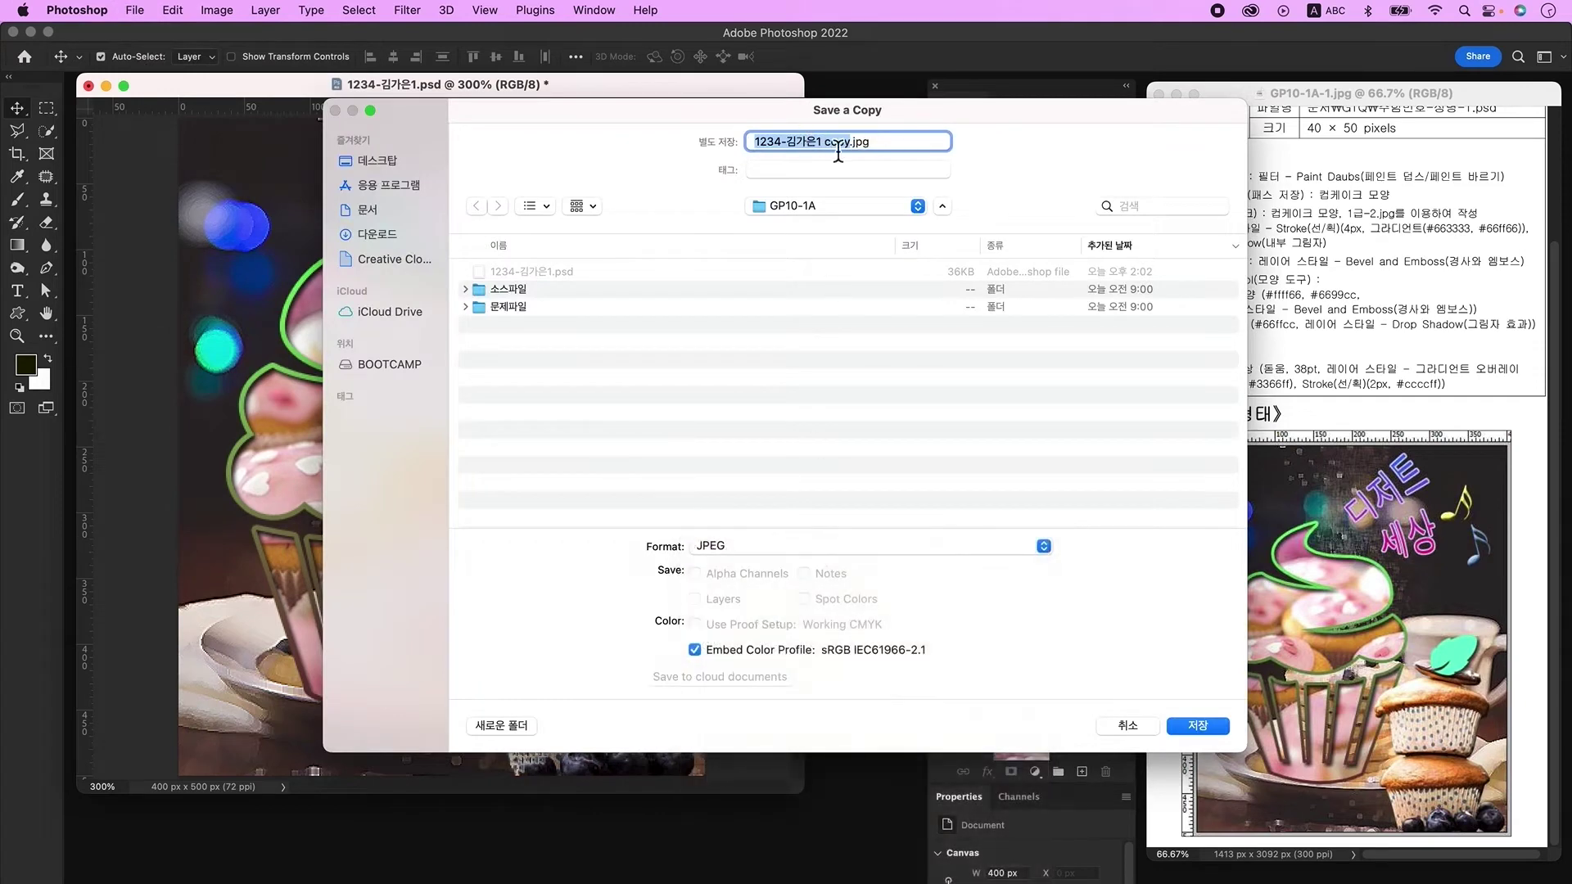
key("Return")
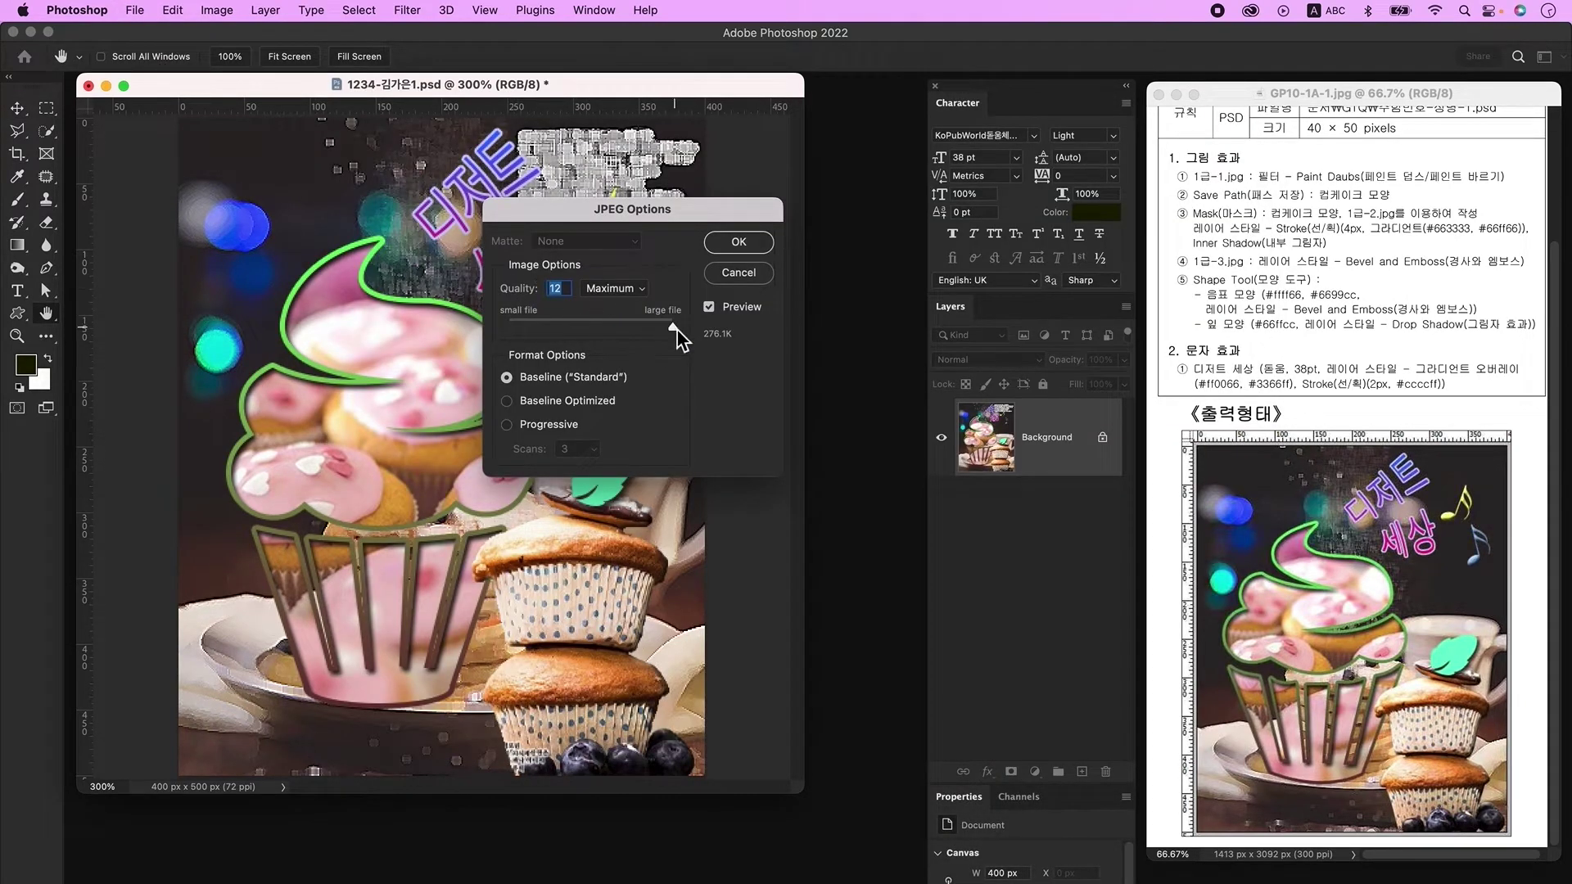
left_click(742, 247)
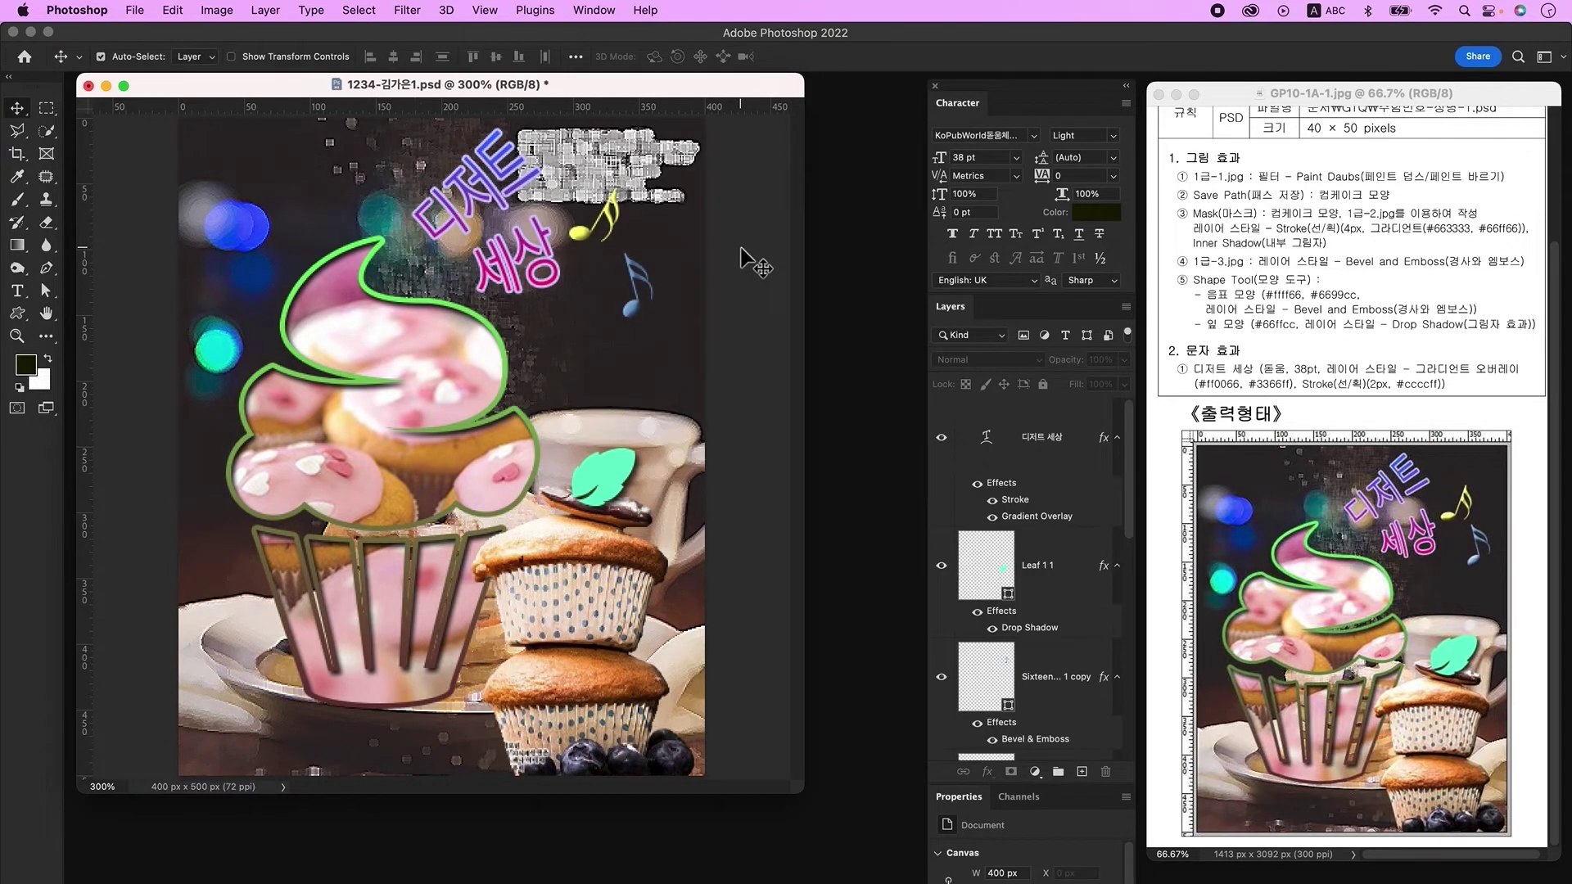
Step: Resize the image to 40×50 px
left_click(219, 11)
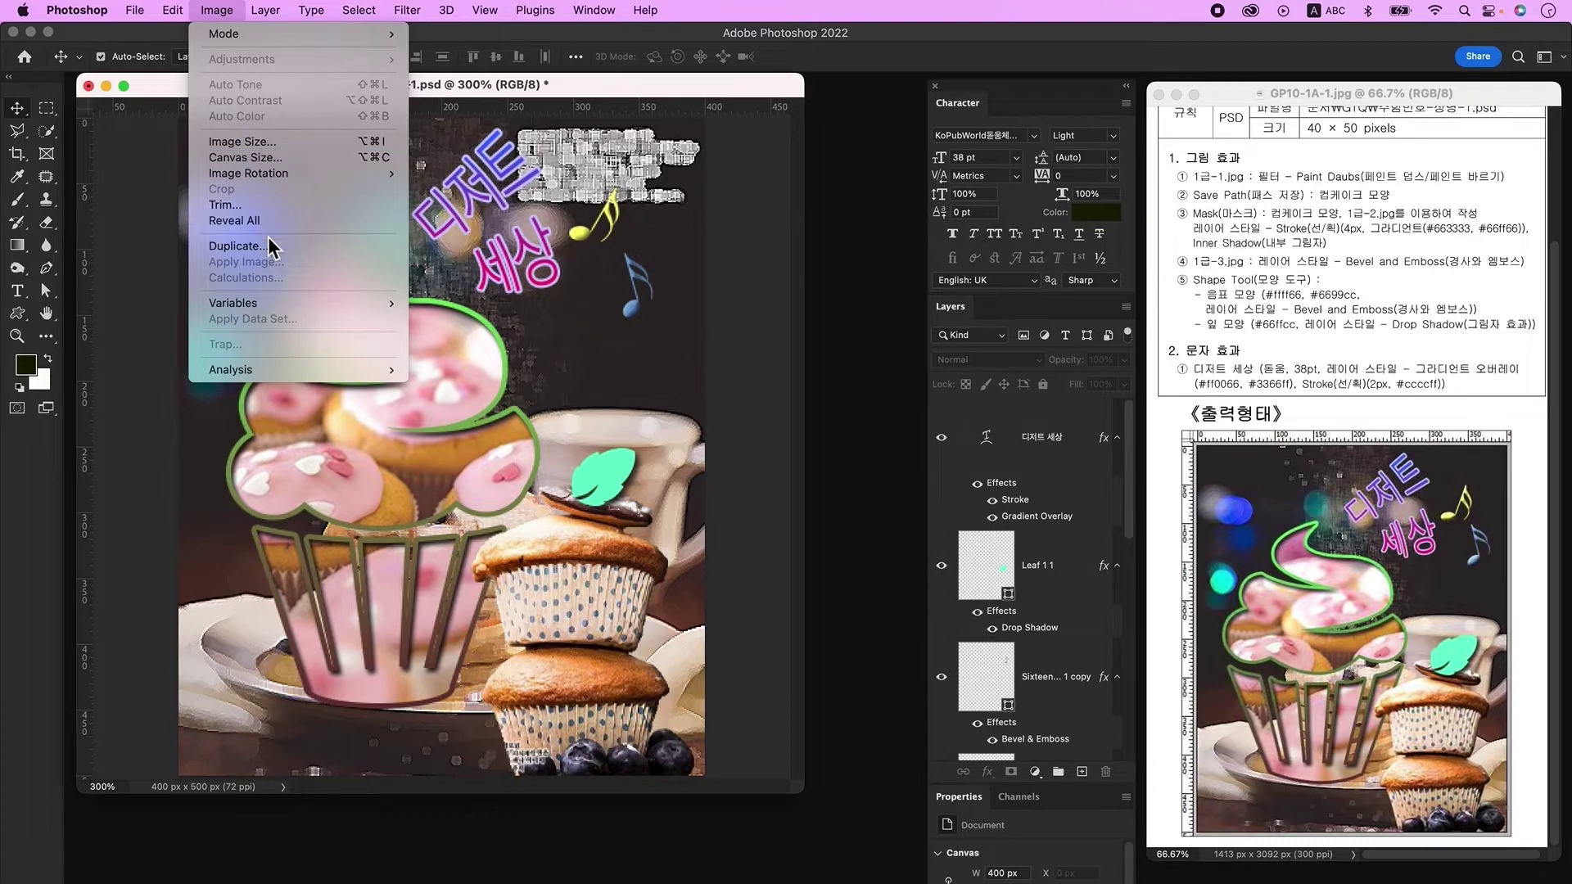
left_click(238, 141)
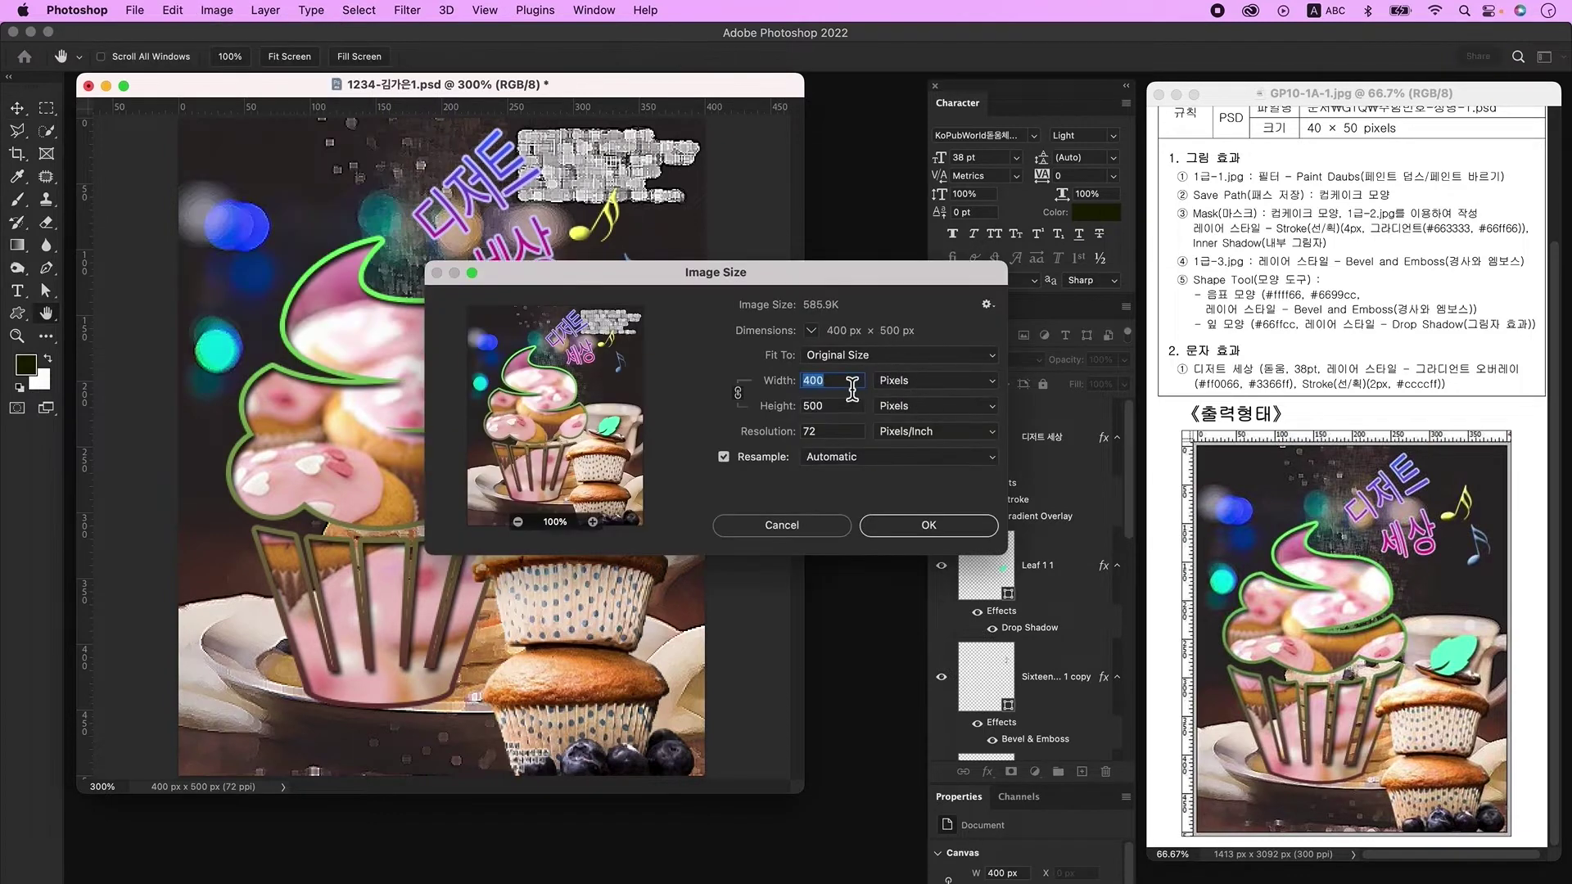
type("40")
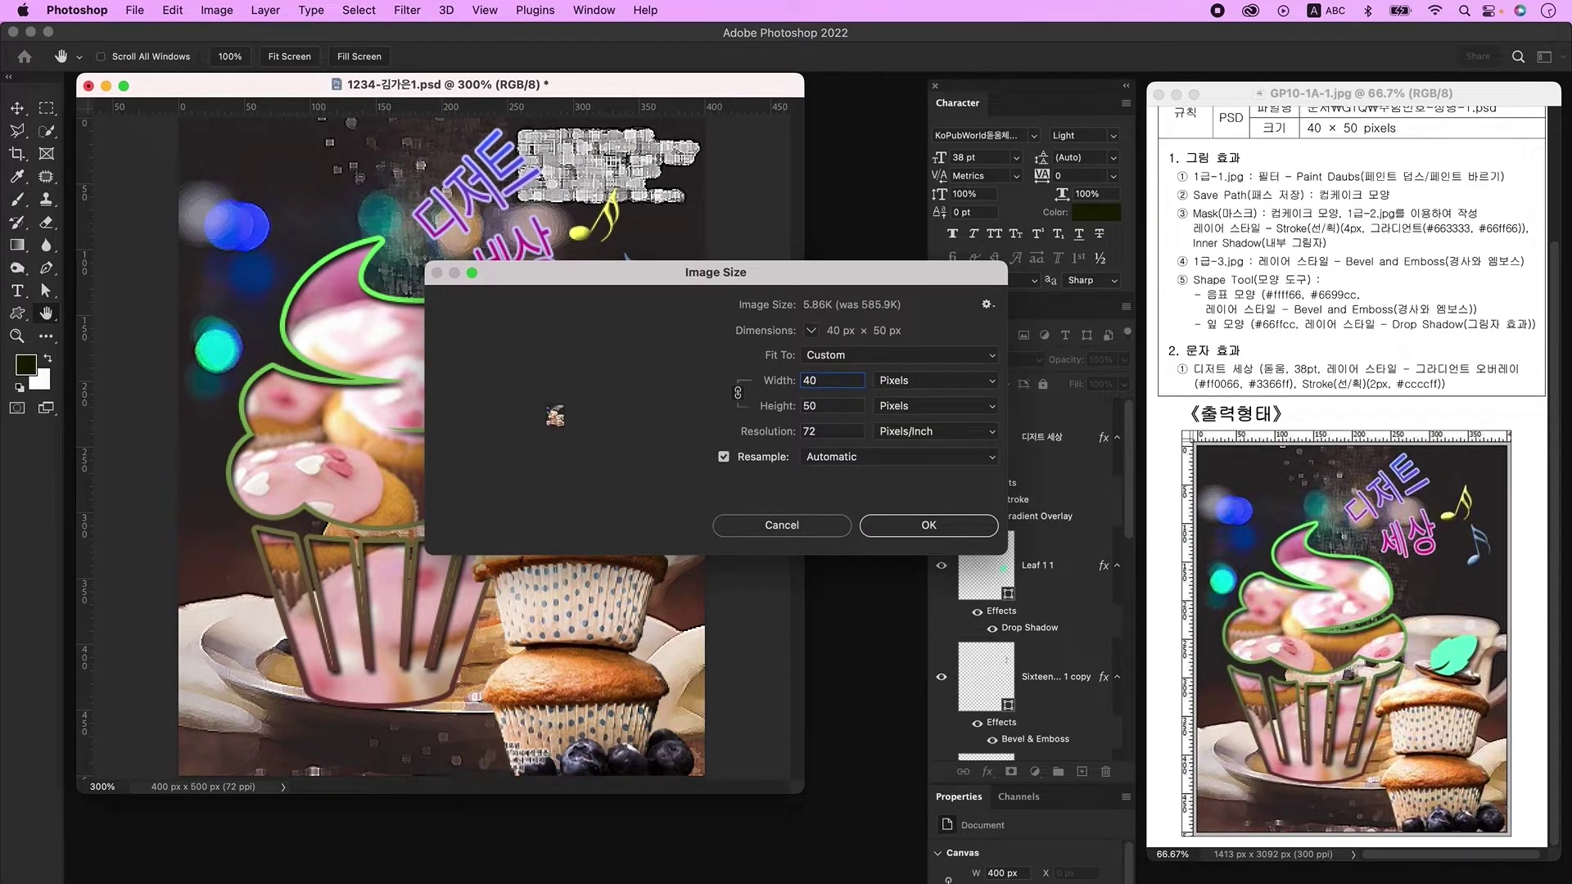
left_click(926, 528)
Step: Save the resized poster as PSD with default compatibility options
left_click(133, 11)
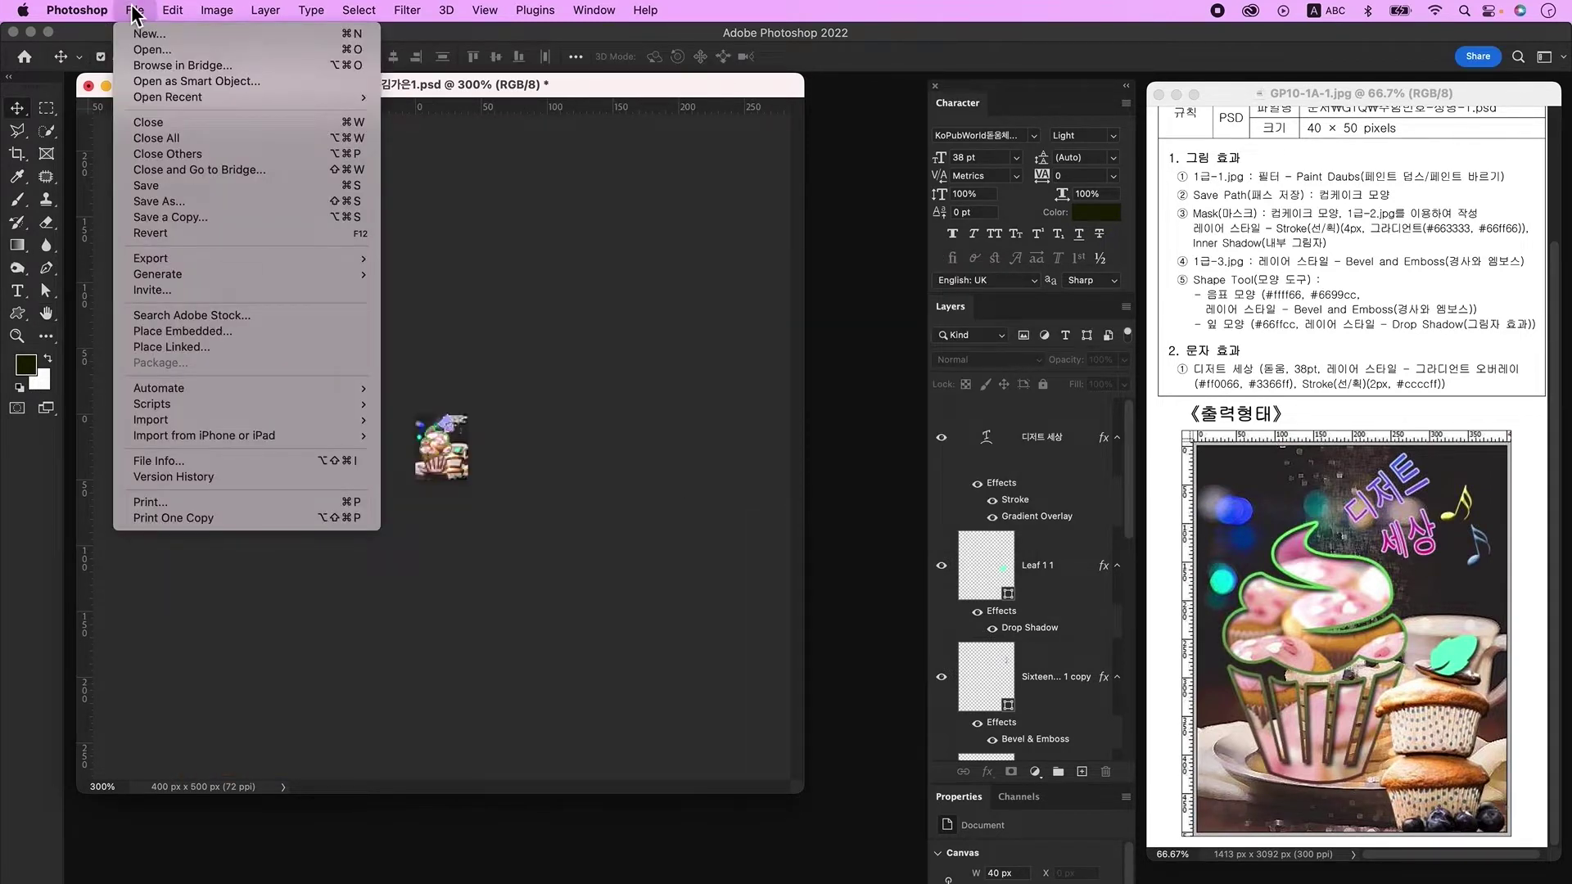
left_click(155, 188)
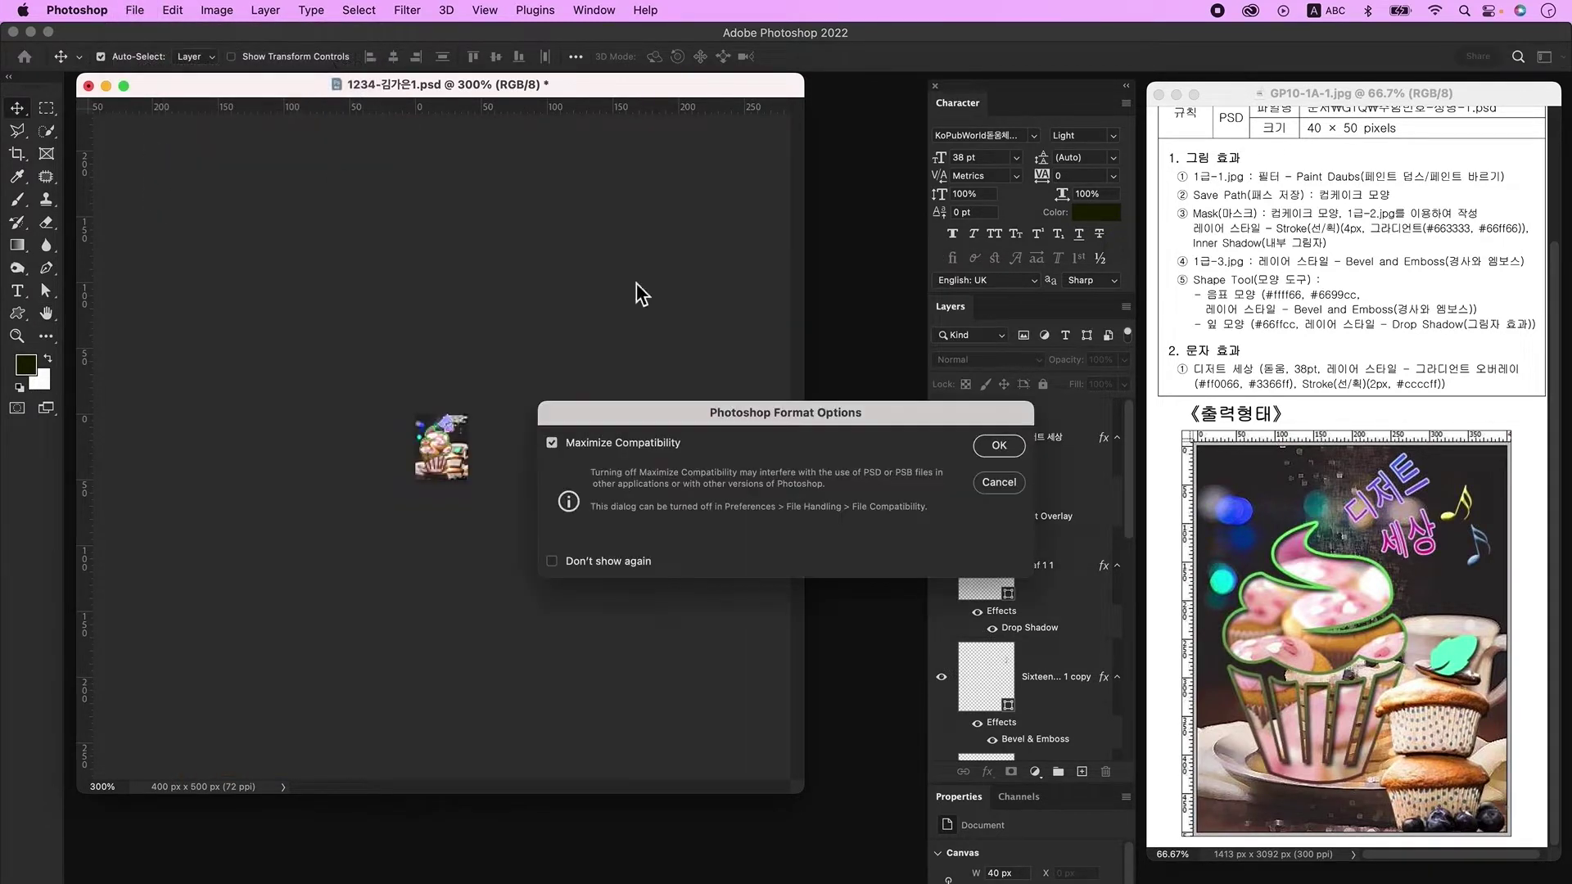
left_click(1009, 449)
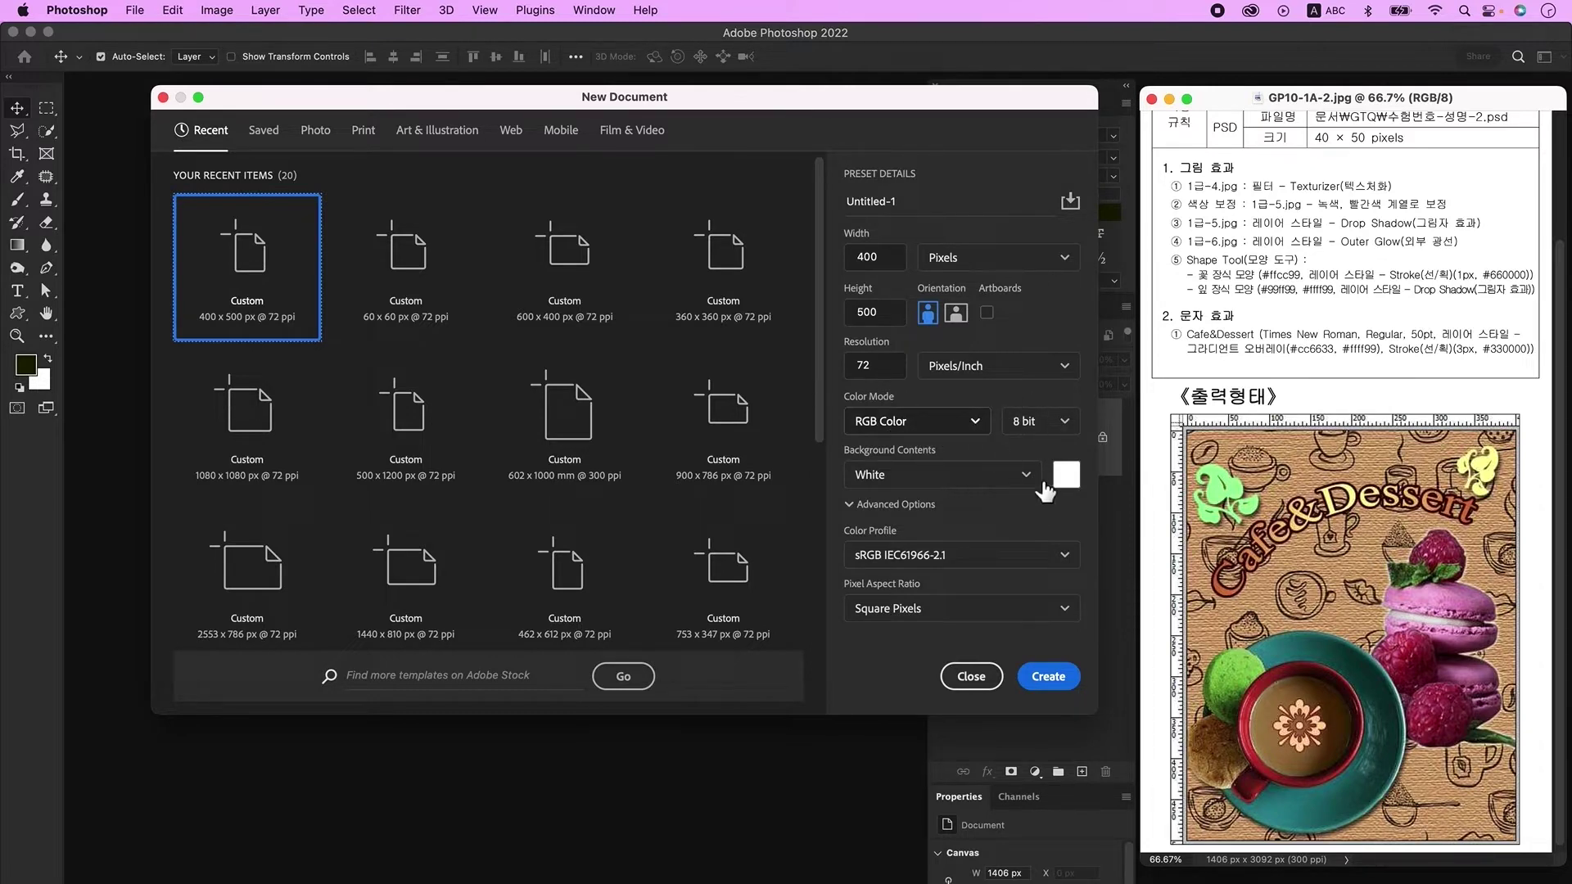
Step: Create the 400×500 px white document, zoom to 300% and show rulers
left_click(1074, 681)
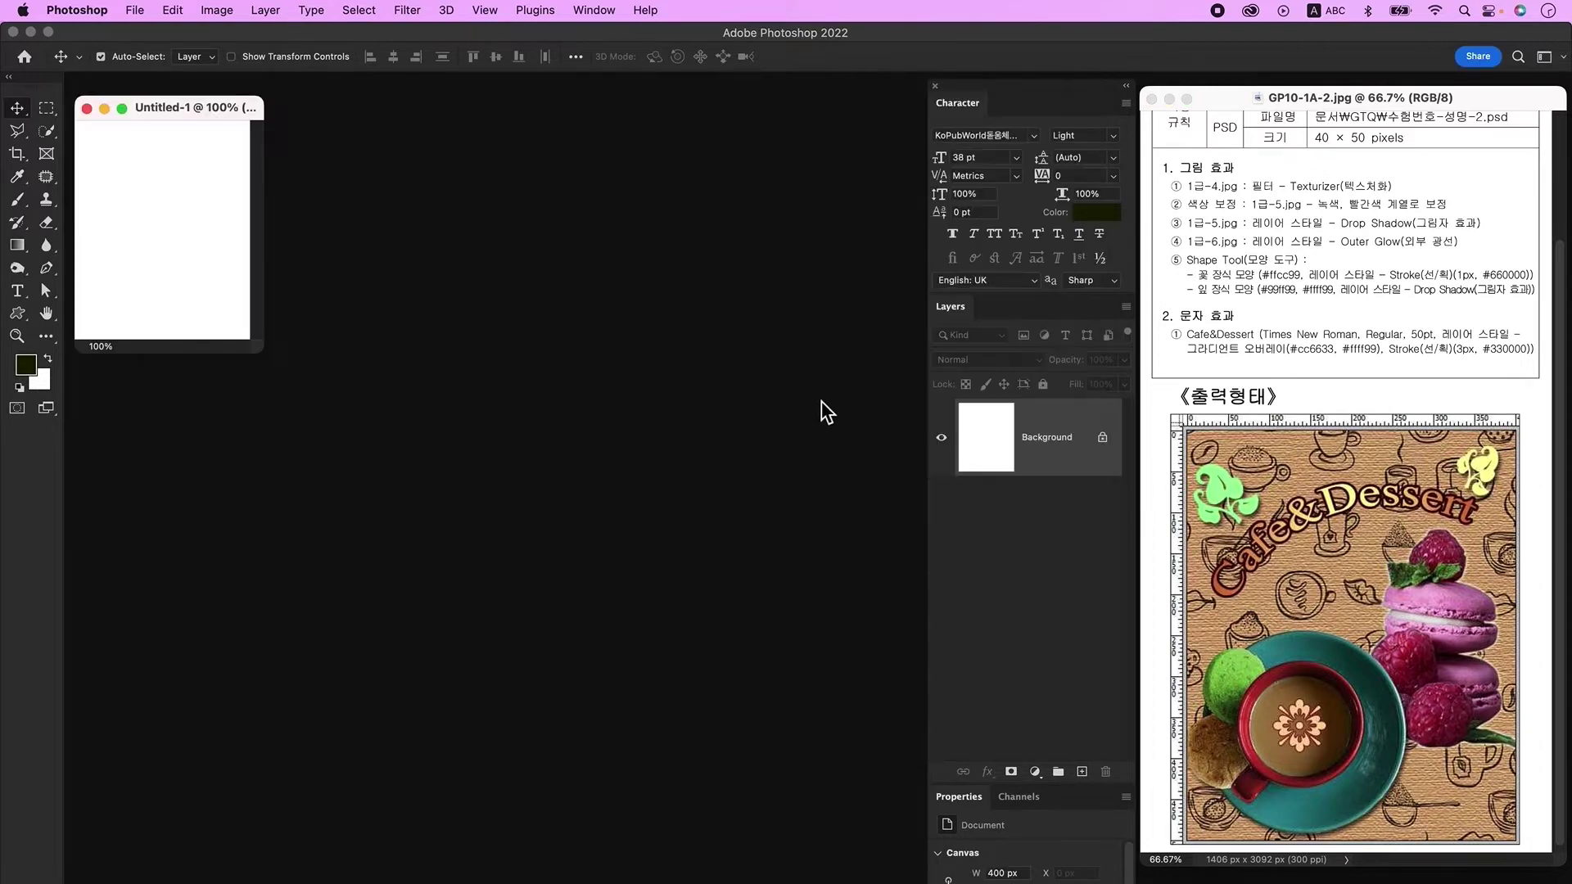
key("ctrl+plus")
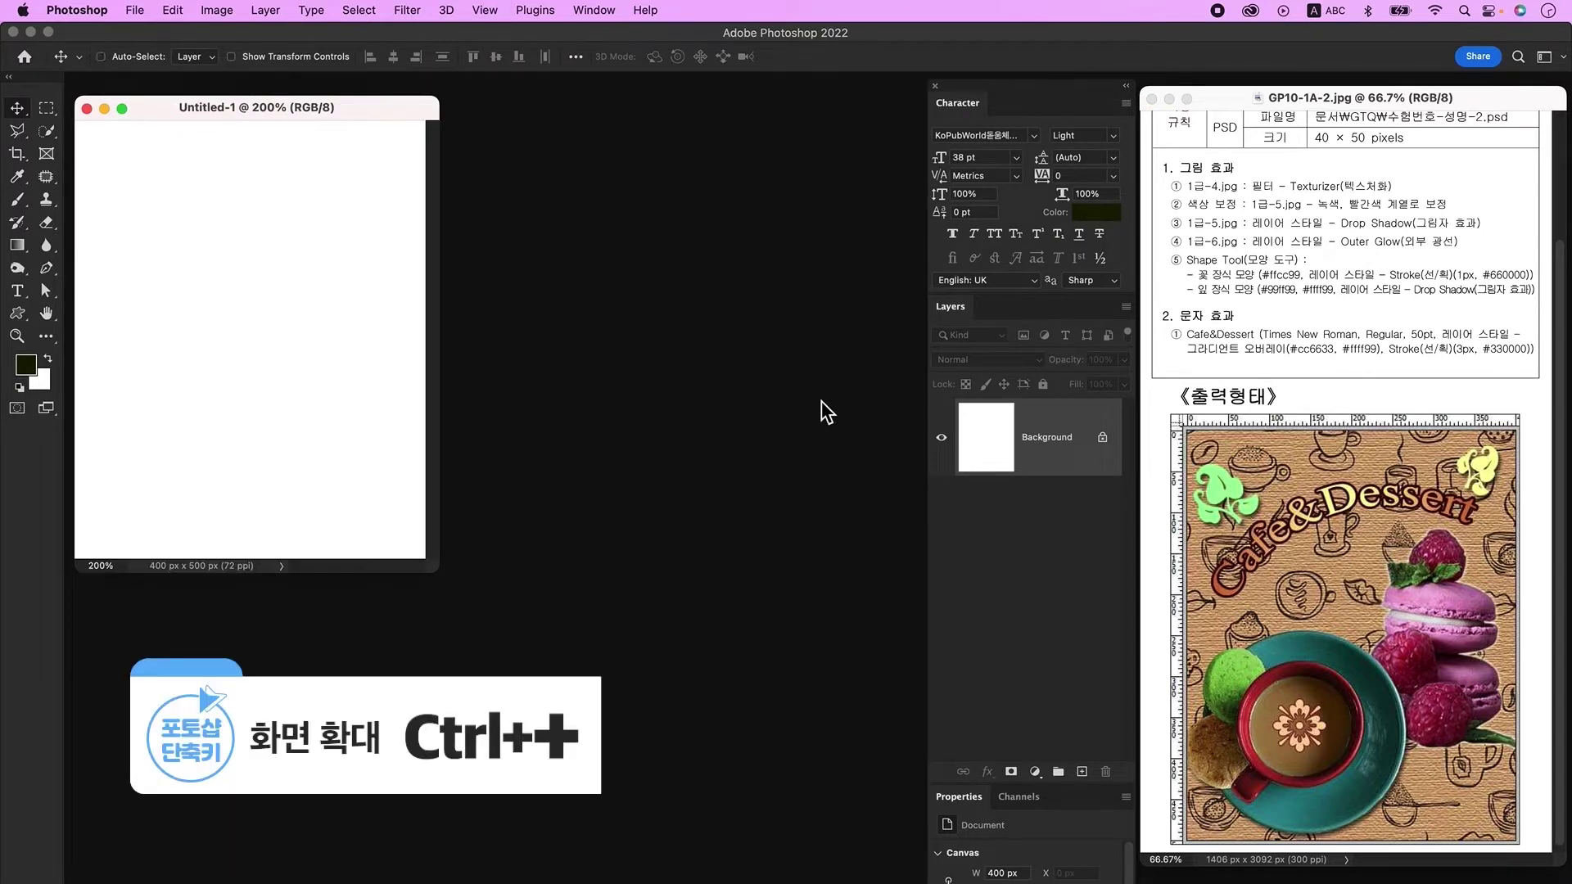
key("ctrl+plus")
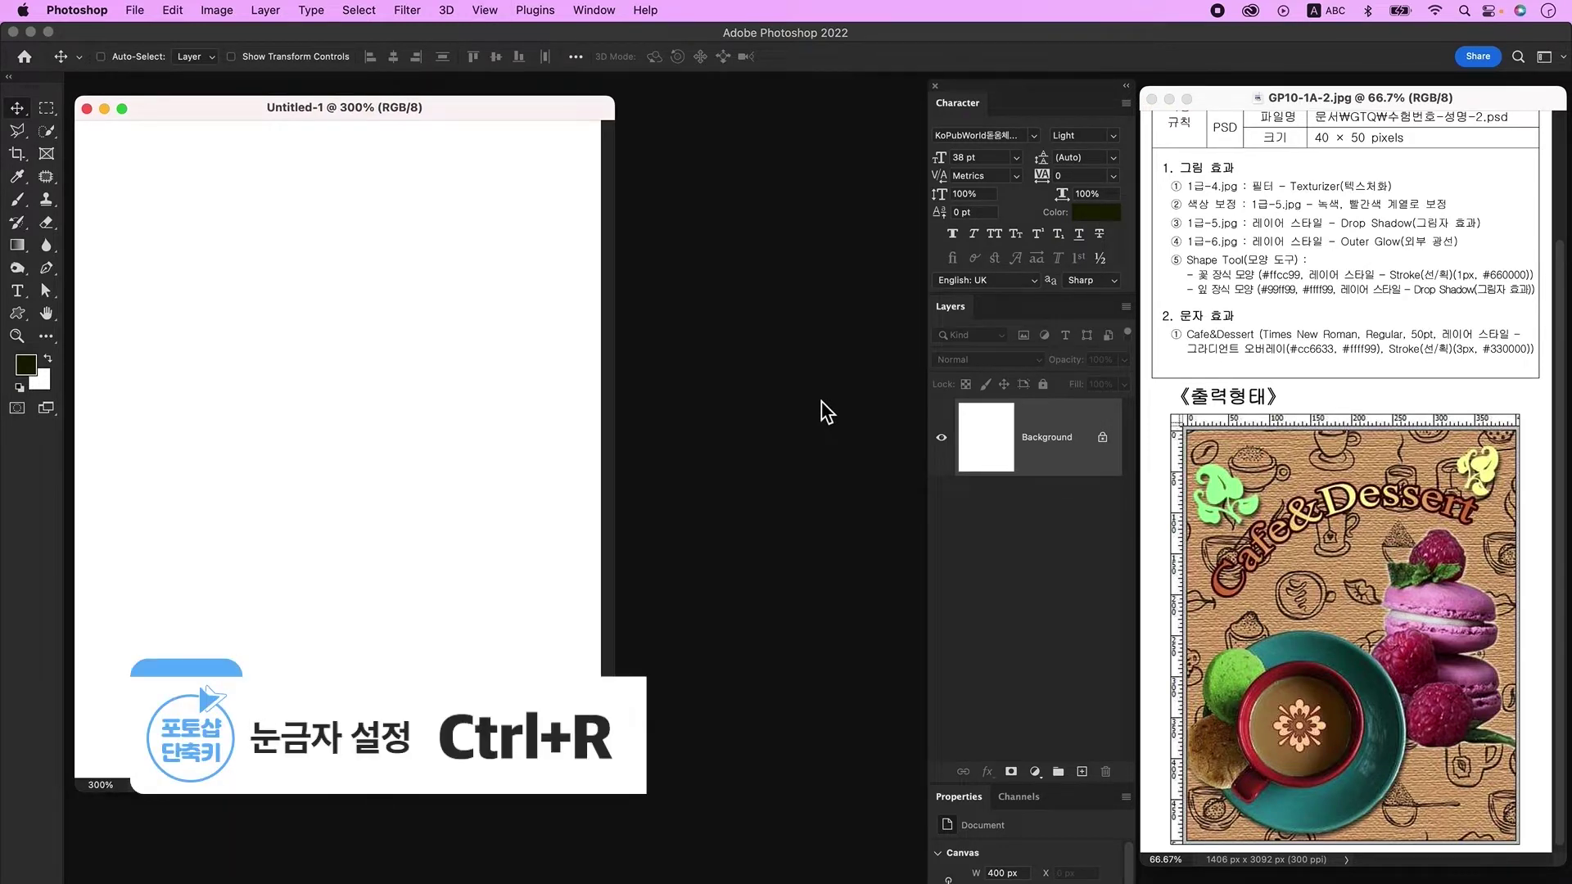
key("ctrl+r")
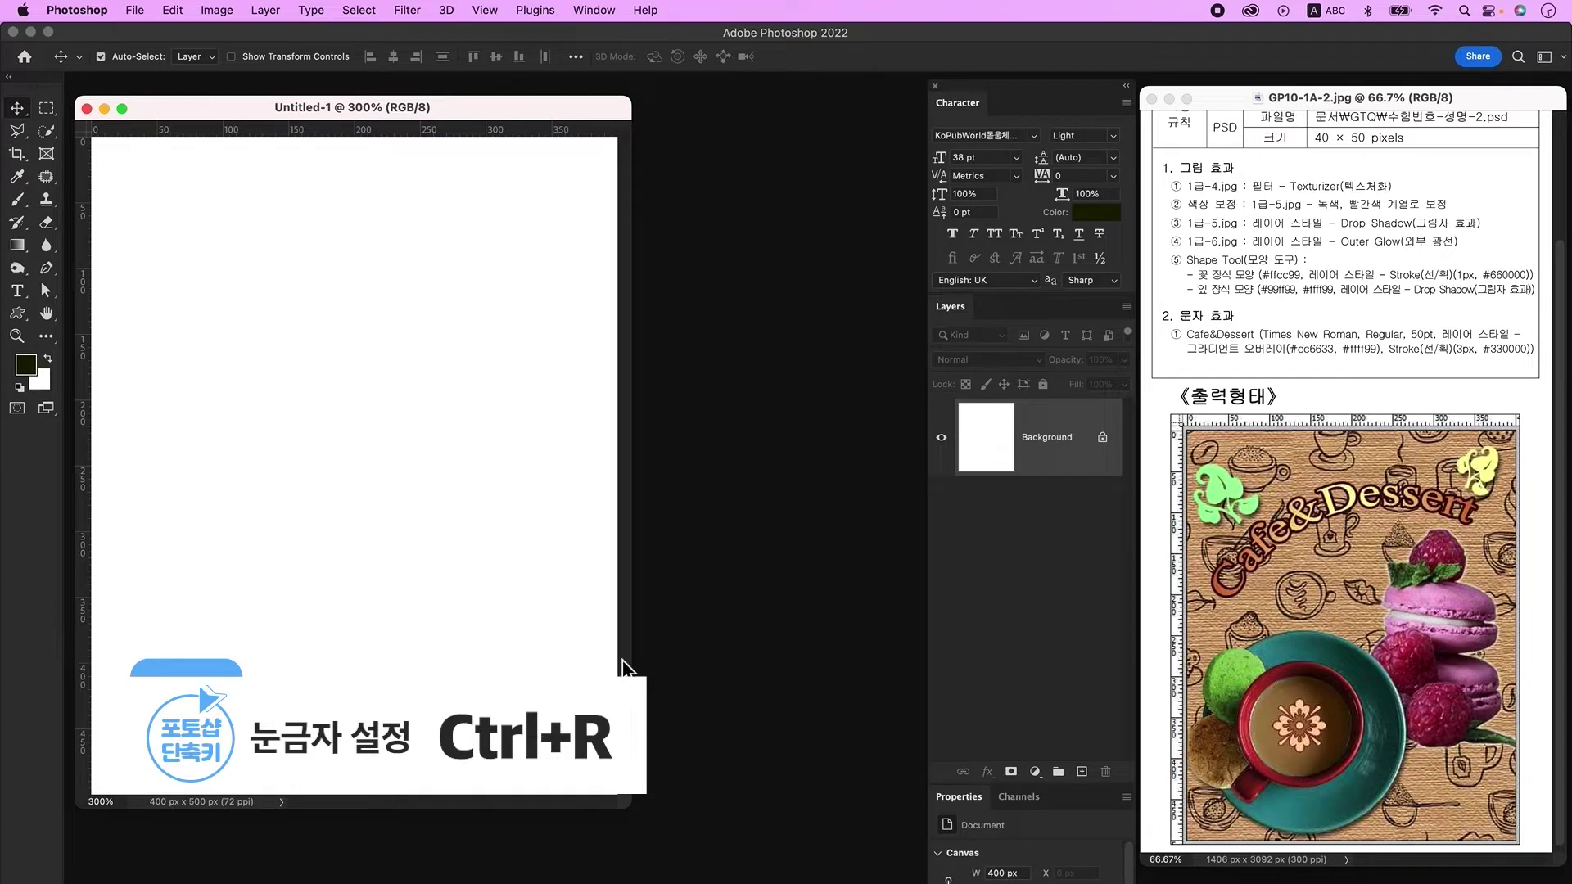
Step: Save the new canvas as a PSD named with the examinee's number and name
left_click(134, 10)
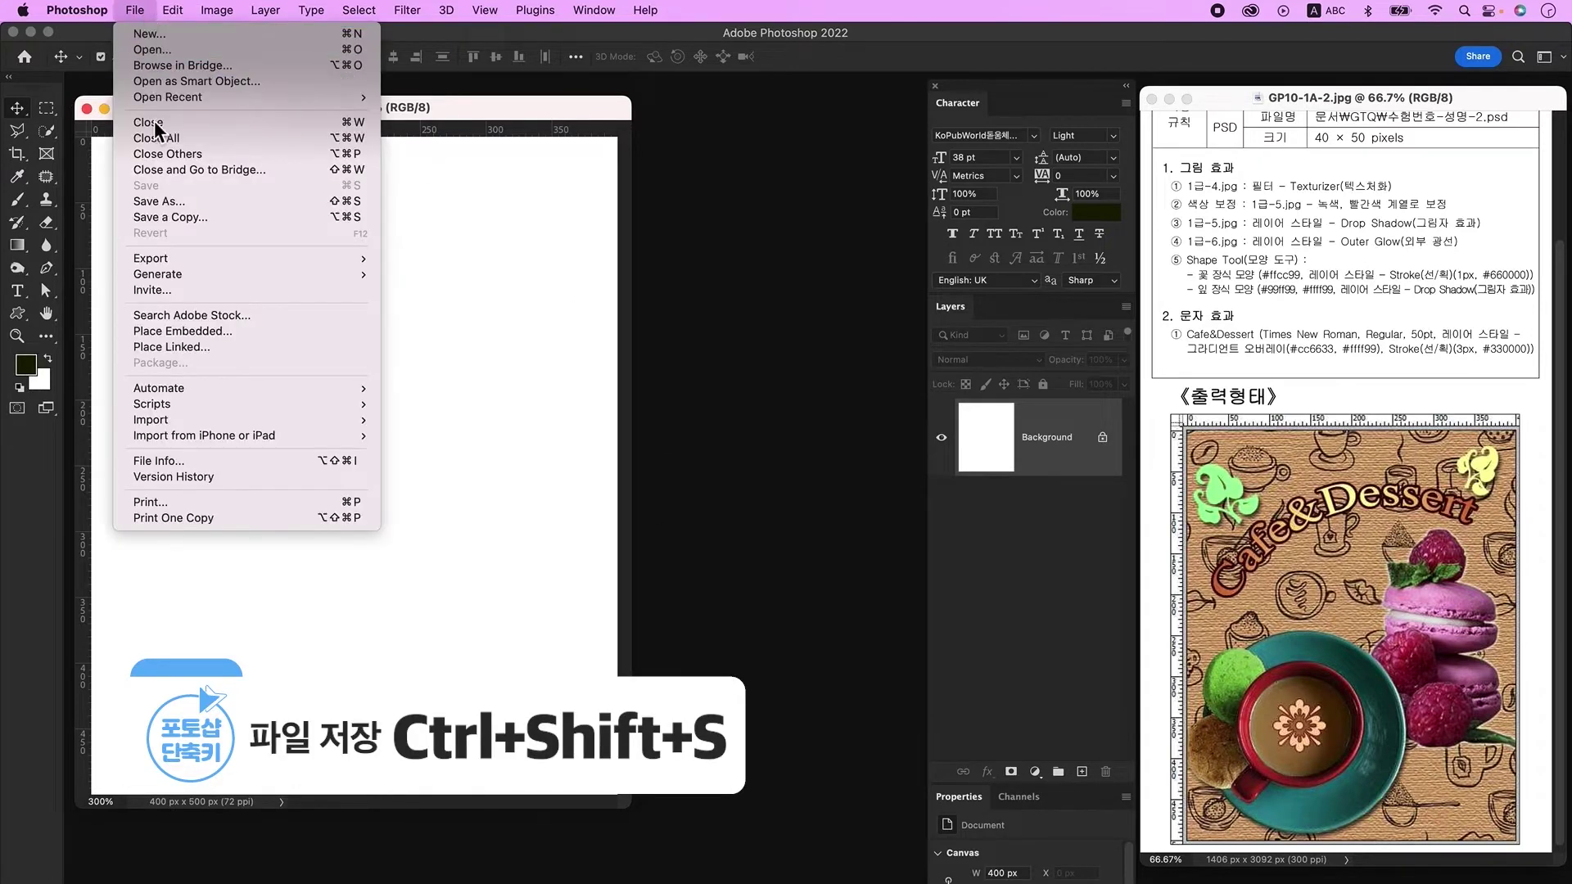
left_click(155, 201)
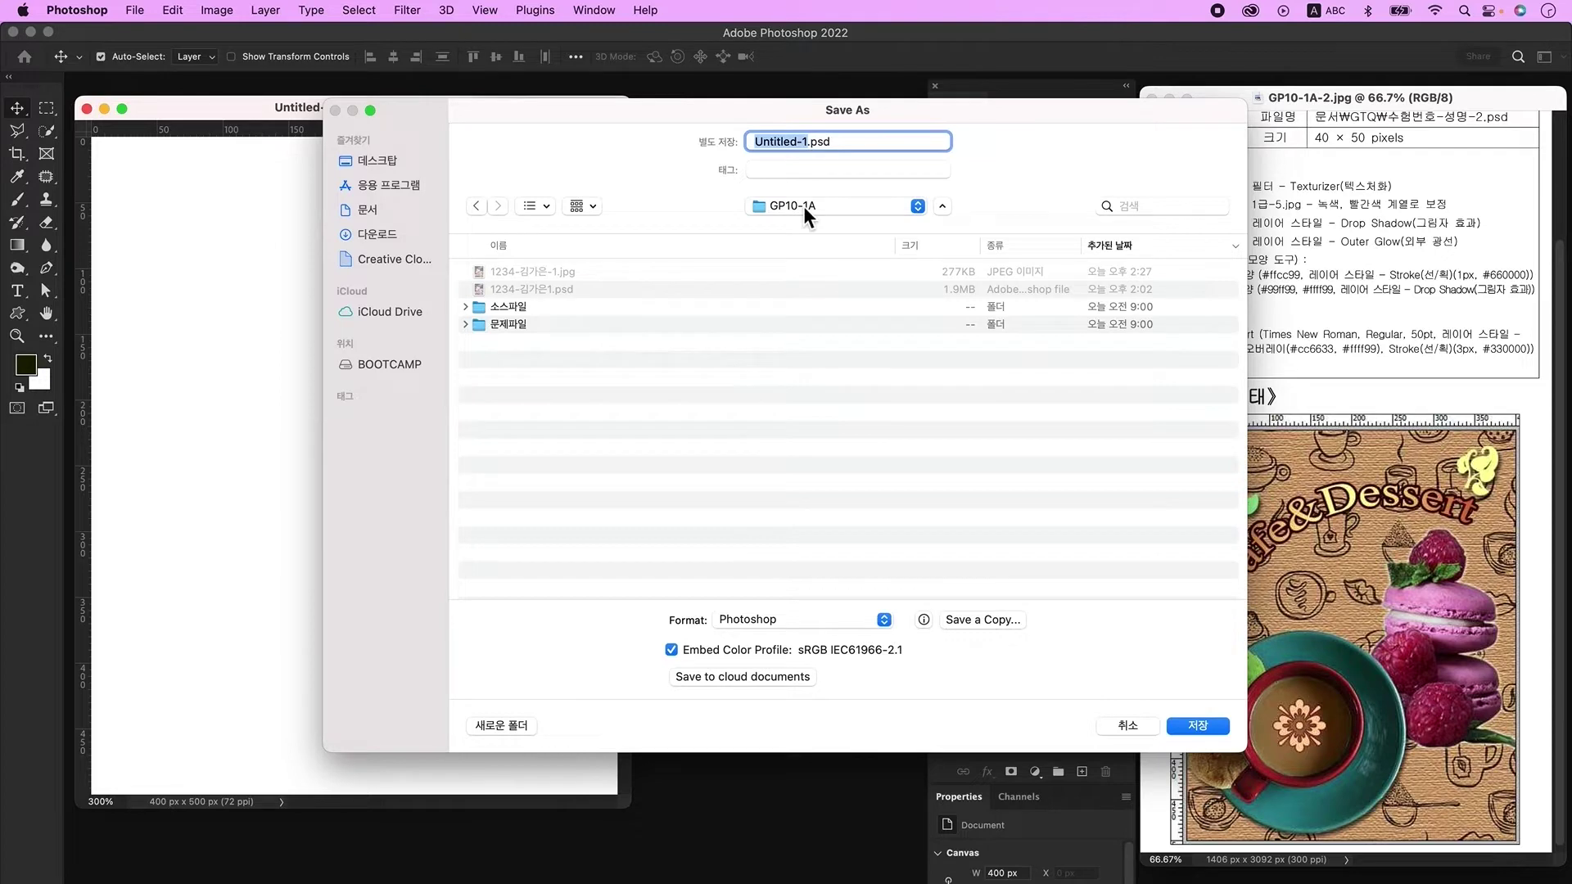
key("Return")
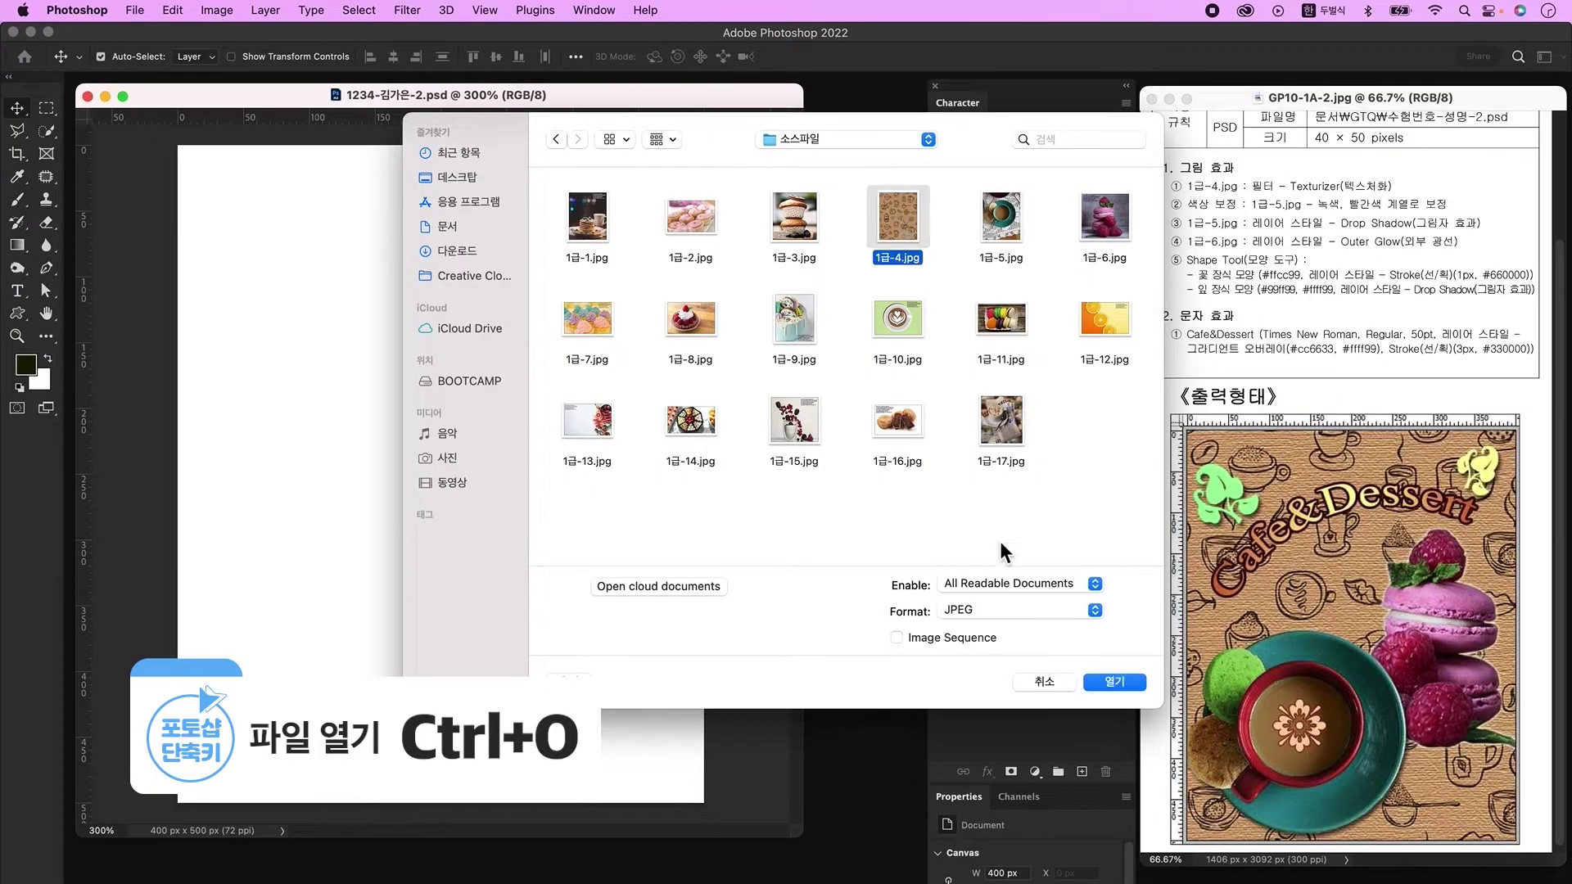
Step: Paste the 1급-4.jpg coffee pattern into the poster and scale it to about 81% to fill the canvas
left_click(1114, 681)
left_click_drag(264, 130, 800, 277)
left_click(532, 366)
key("ctrl+v")
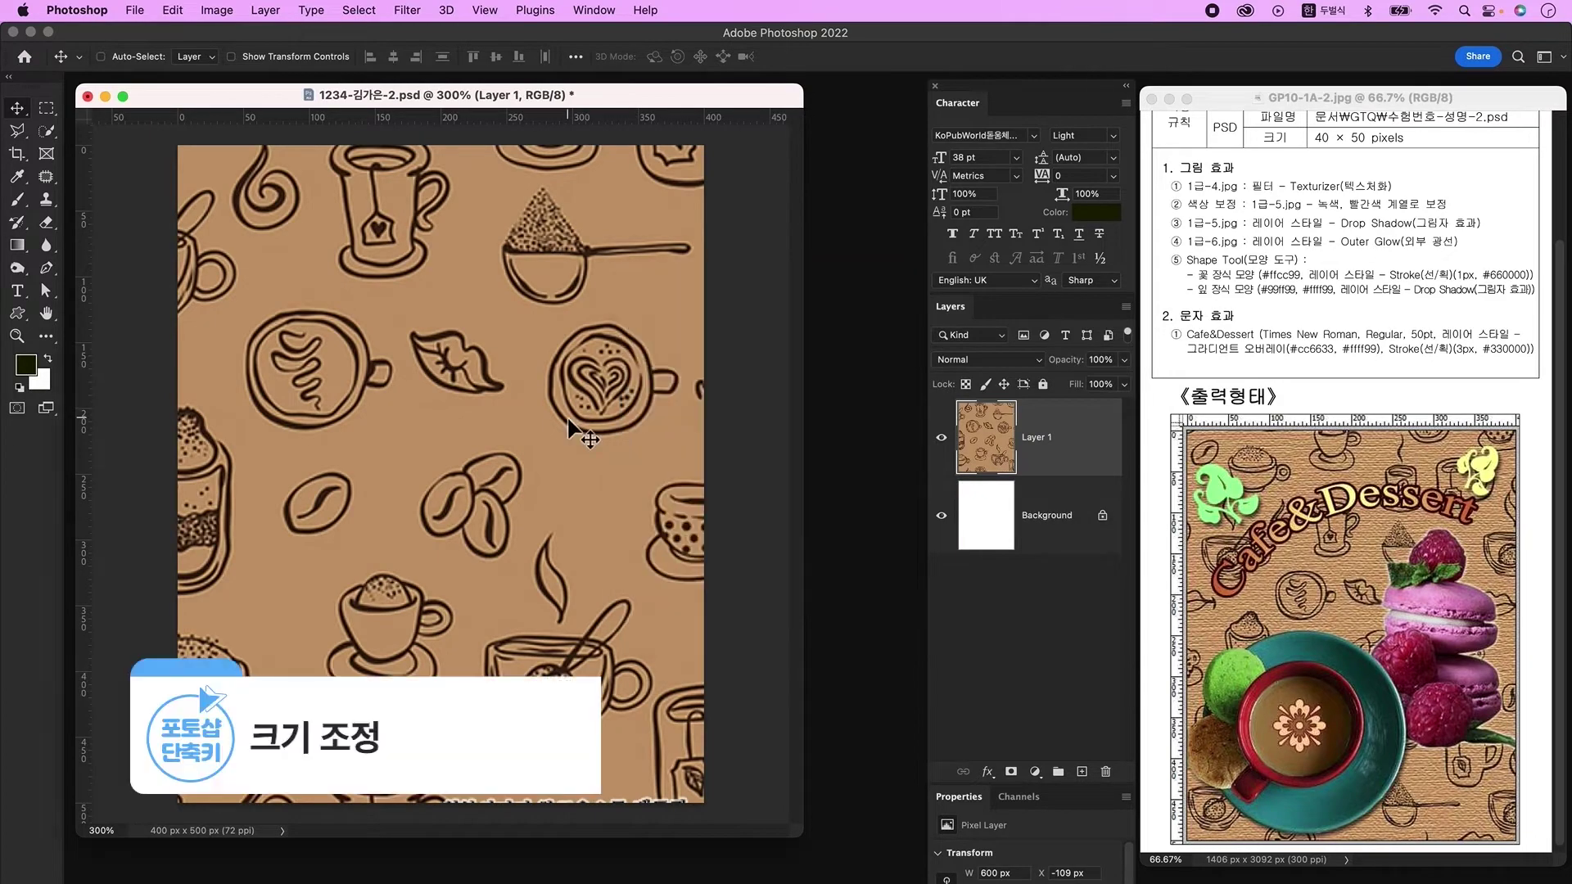
key("ctrl+t")
left_click_drag(426, 375, 508, 538)
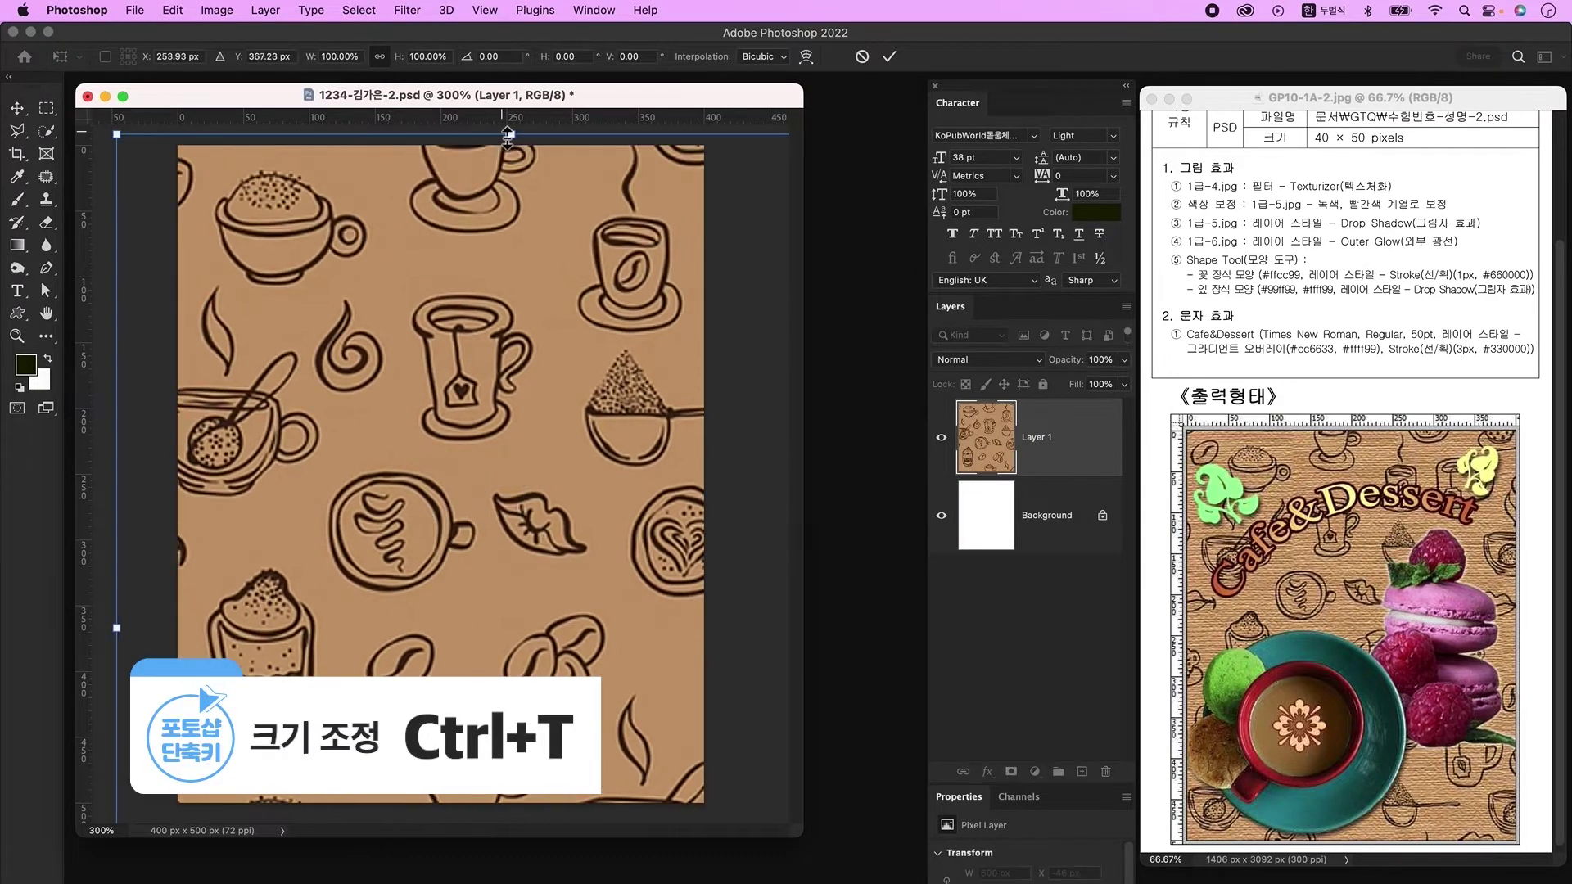
left_click_drag(509, 138, 463, 246)
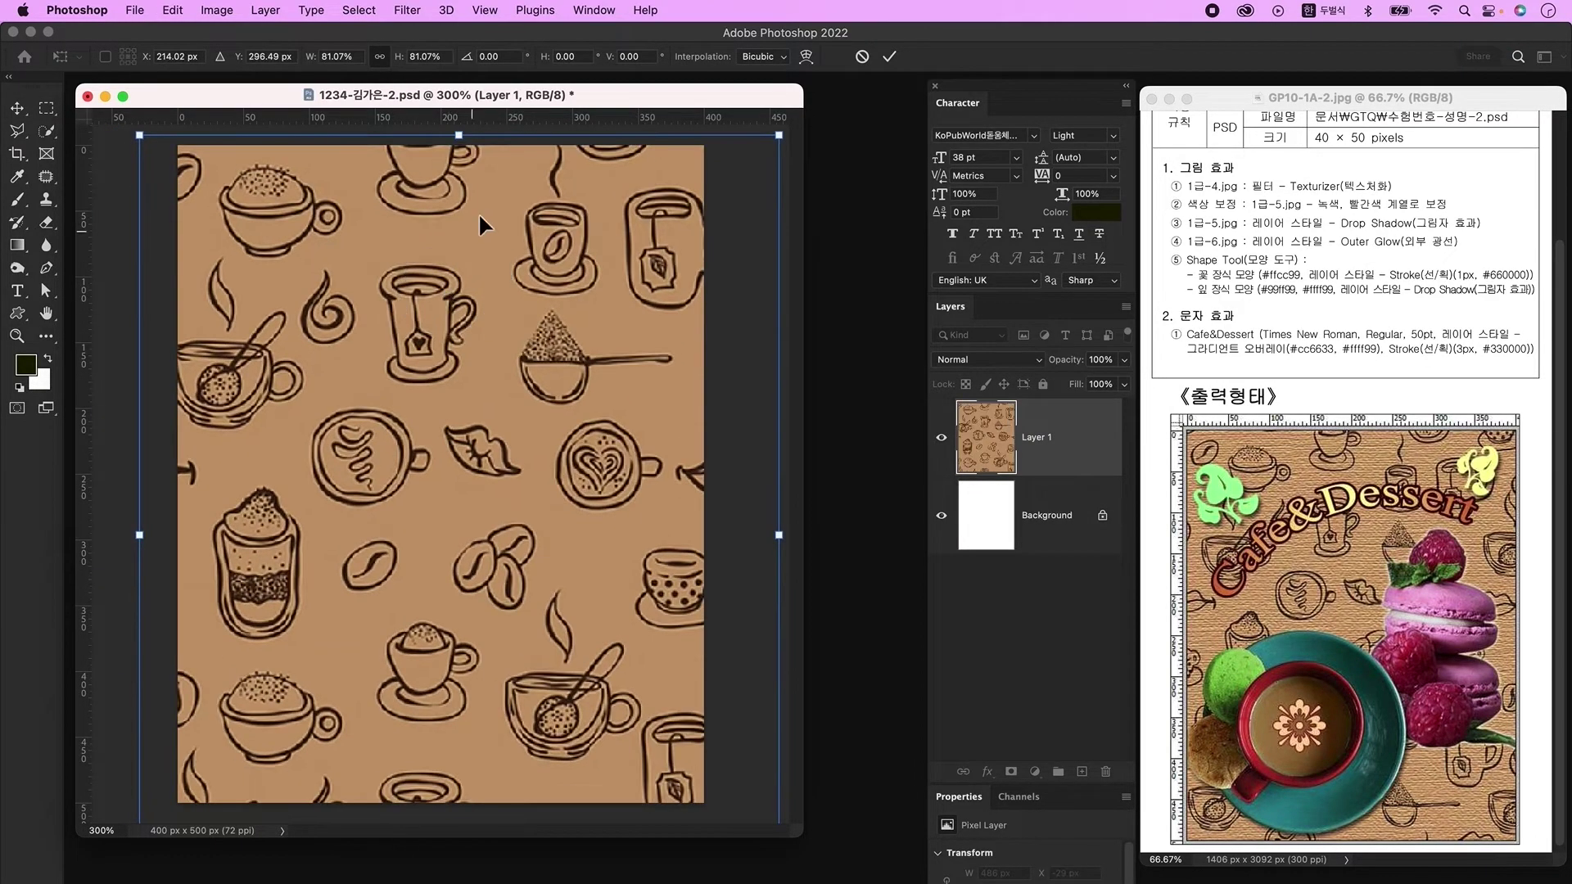
key("Return")
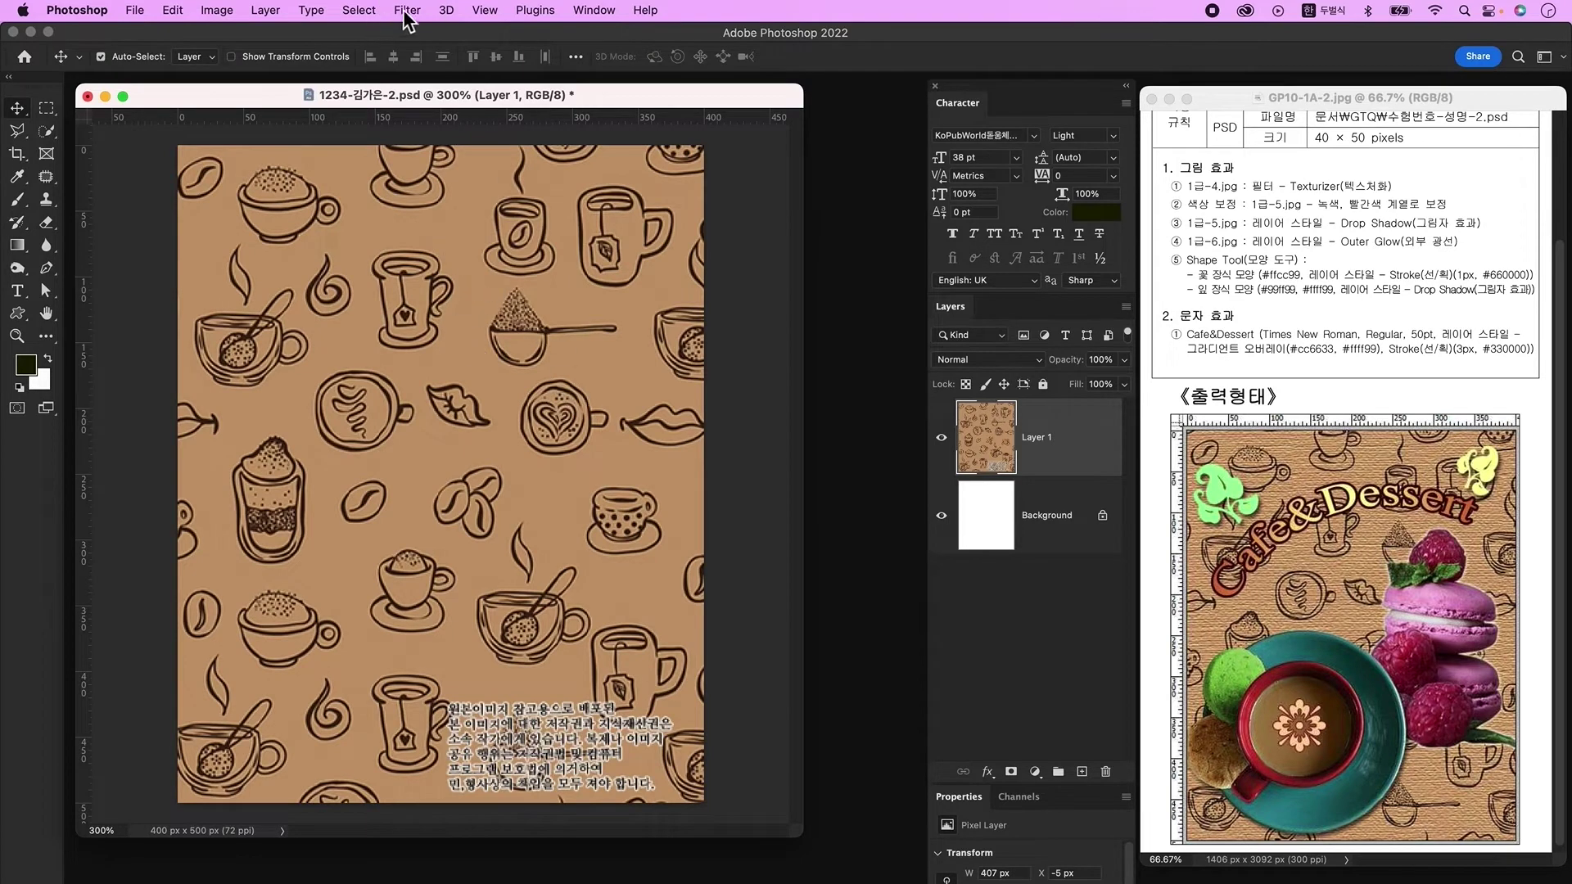
Step: Apply the Filter Gallery Texturizer to the pattern layer, then open 1급-5.jpg
left_click(407, 9)
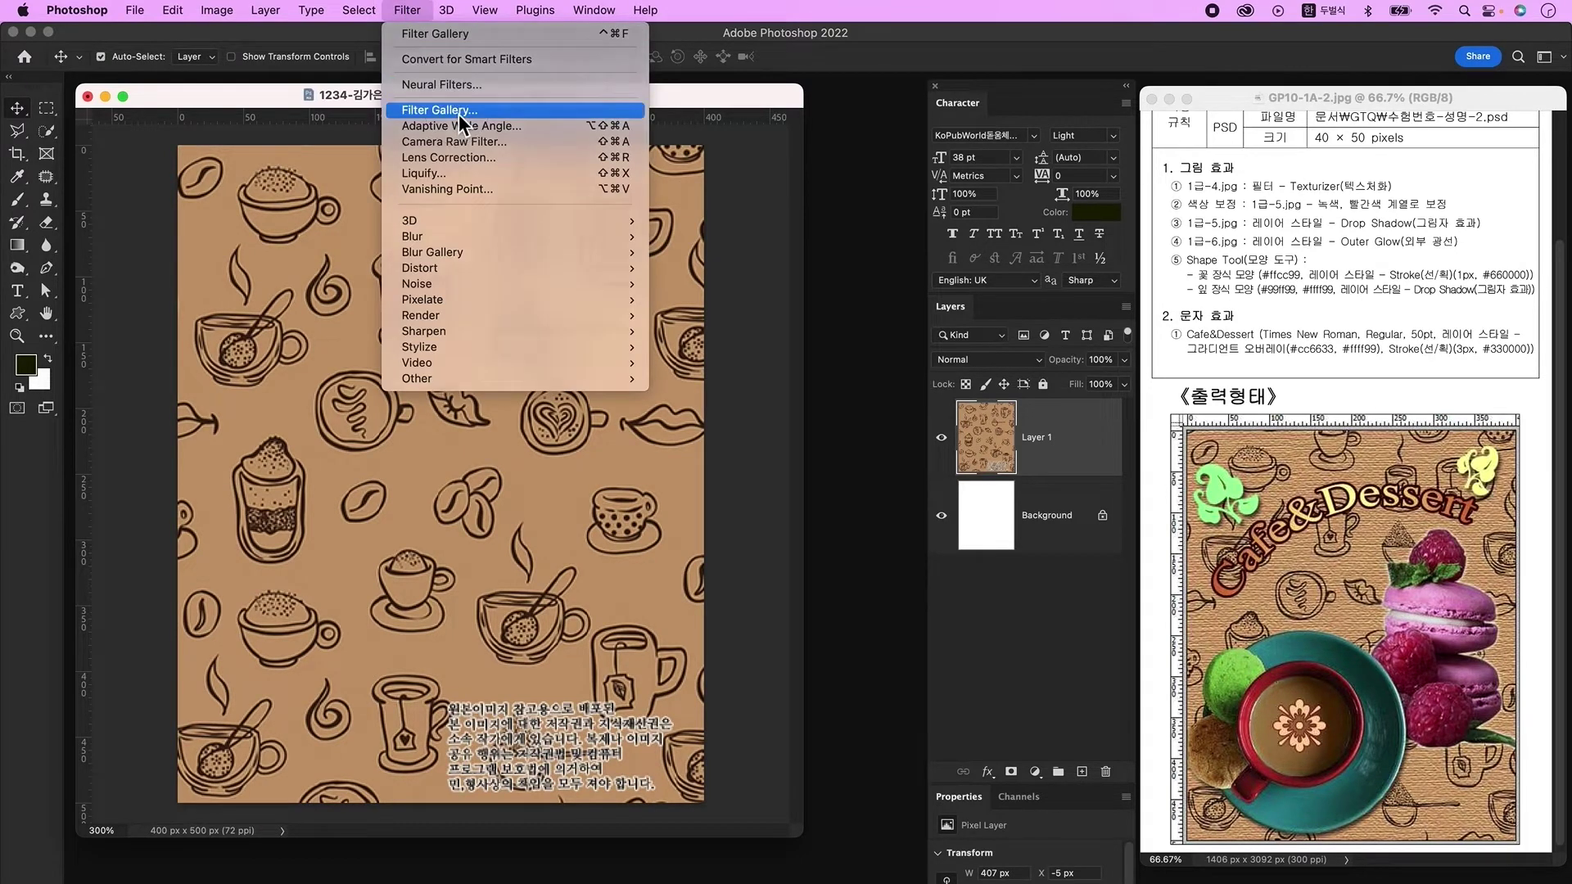
left_click(458, 113)
left_click(1420, 144)
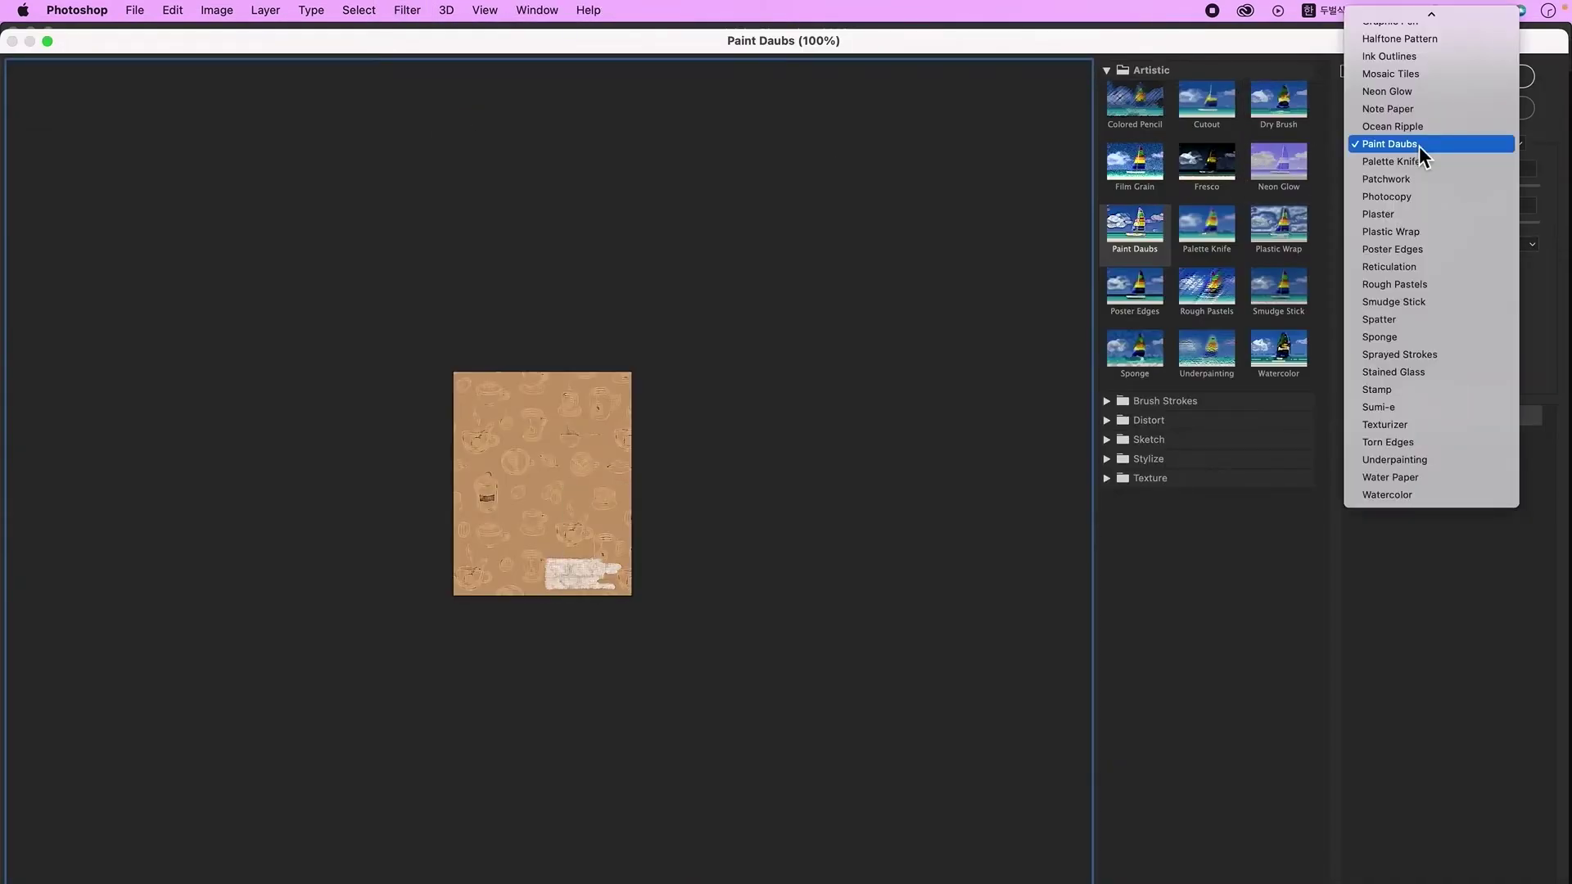
left_click(1428, 422)
left_click(1450, 76)
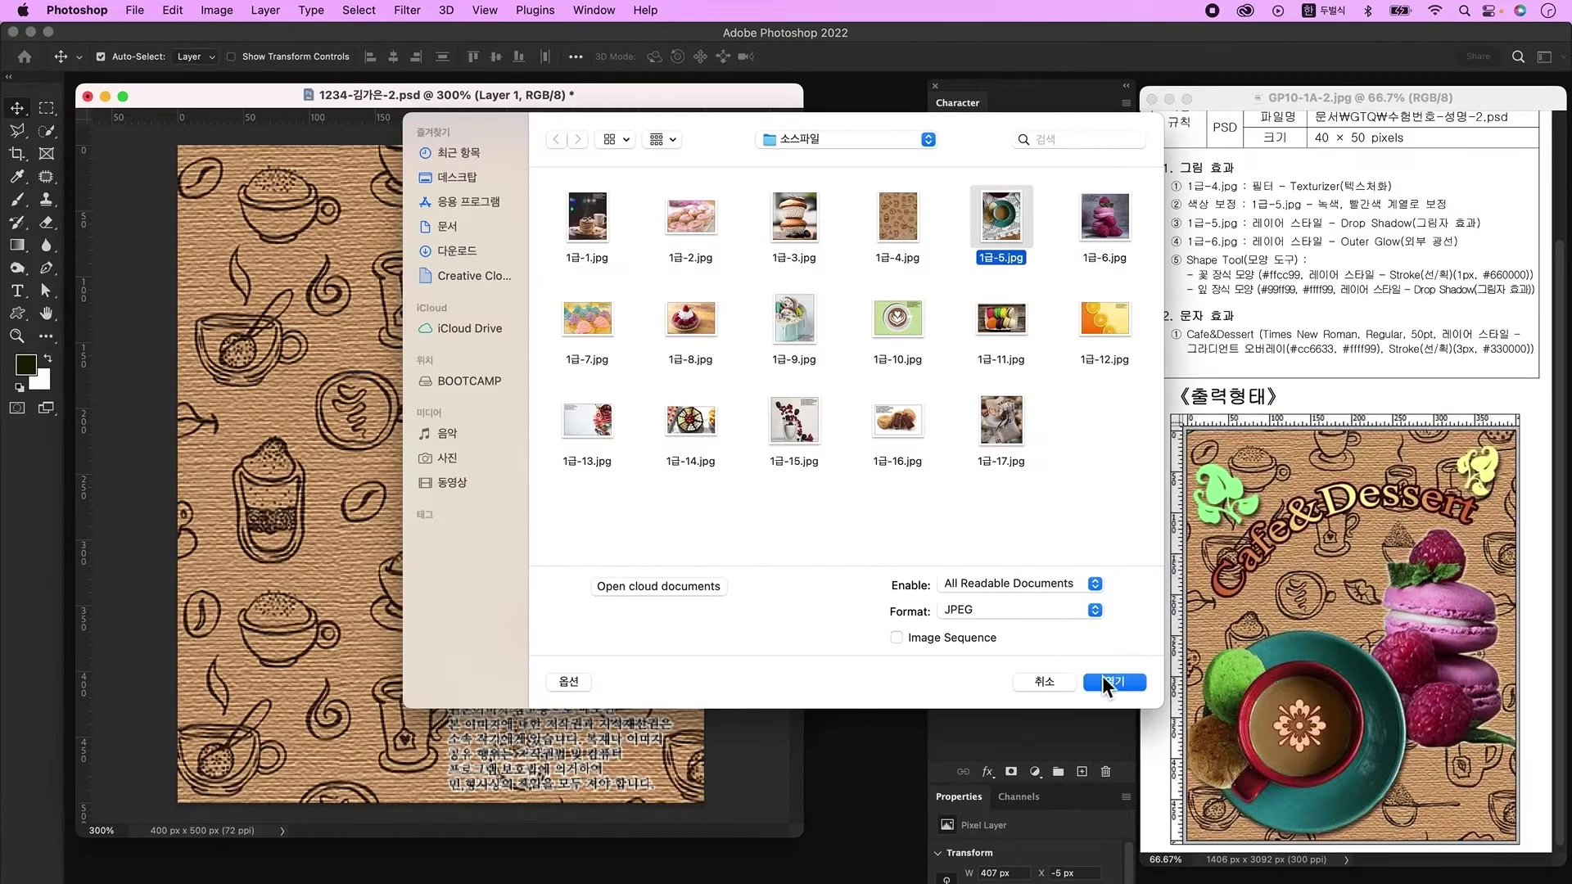
left_click(1106, 677)
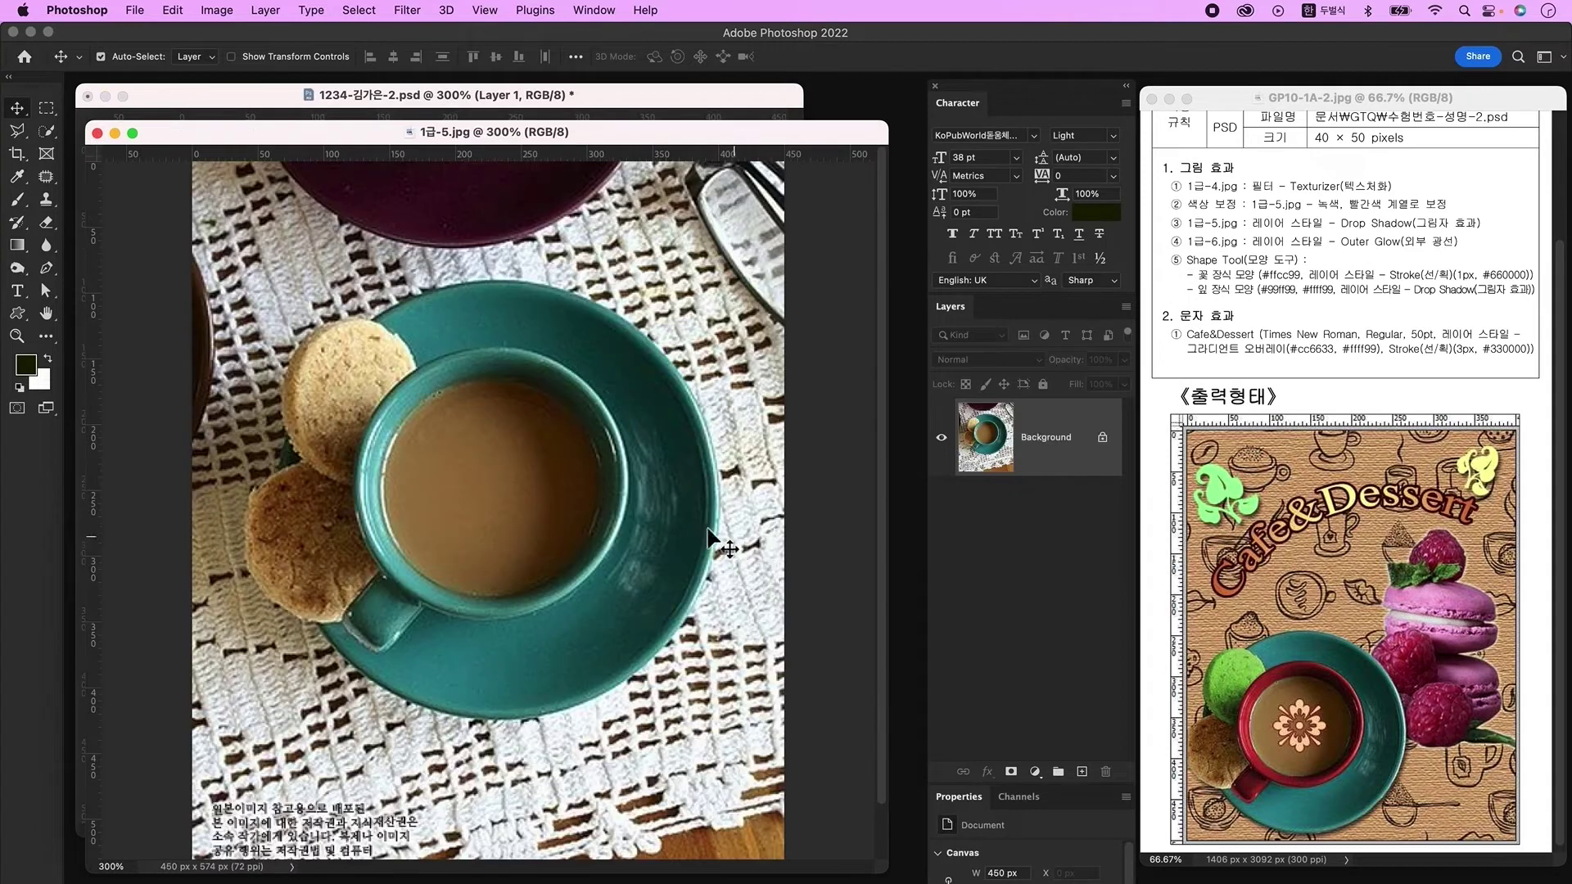
Step: Draw an elliptical selection around the cup and enlarge it to cover the whole saucer
left_click_drag(53, 106, 141, 127)
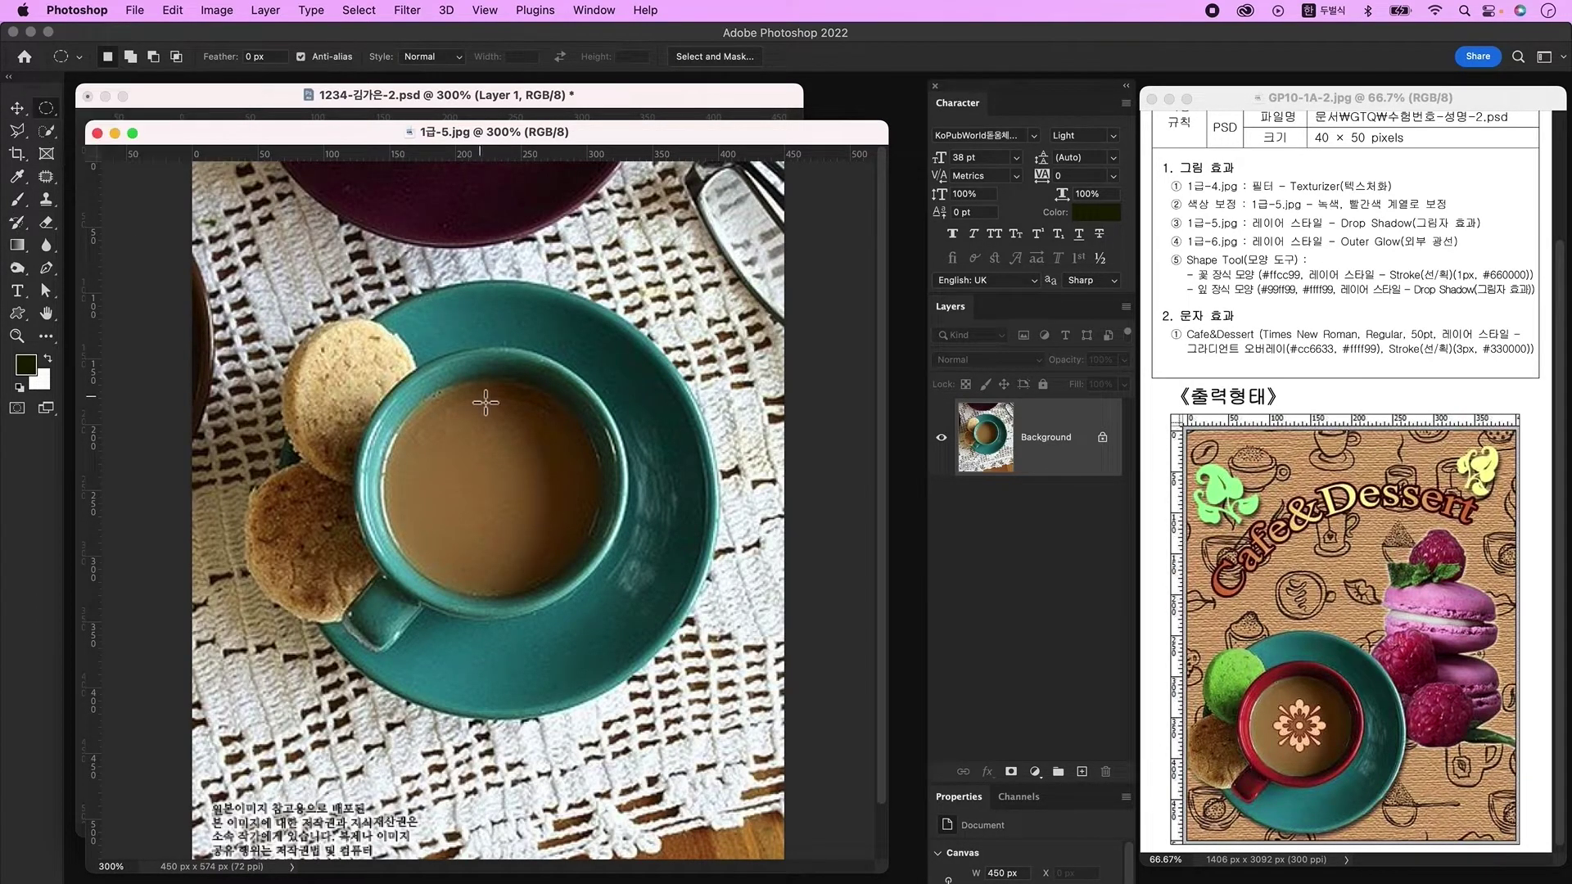
left_click_drag(299, 317, 737, 741)
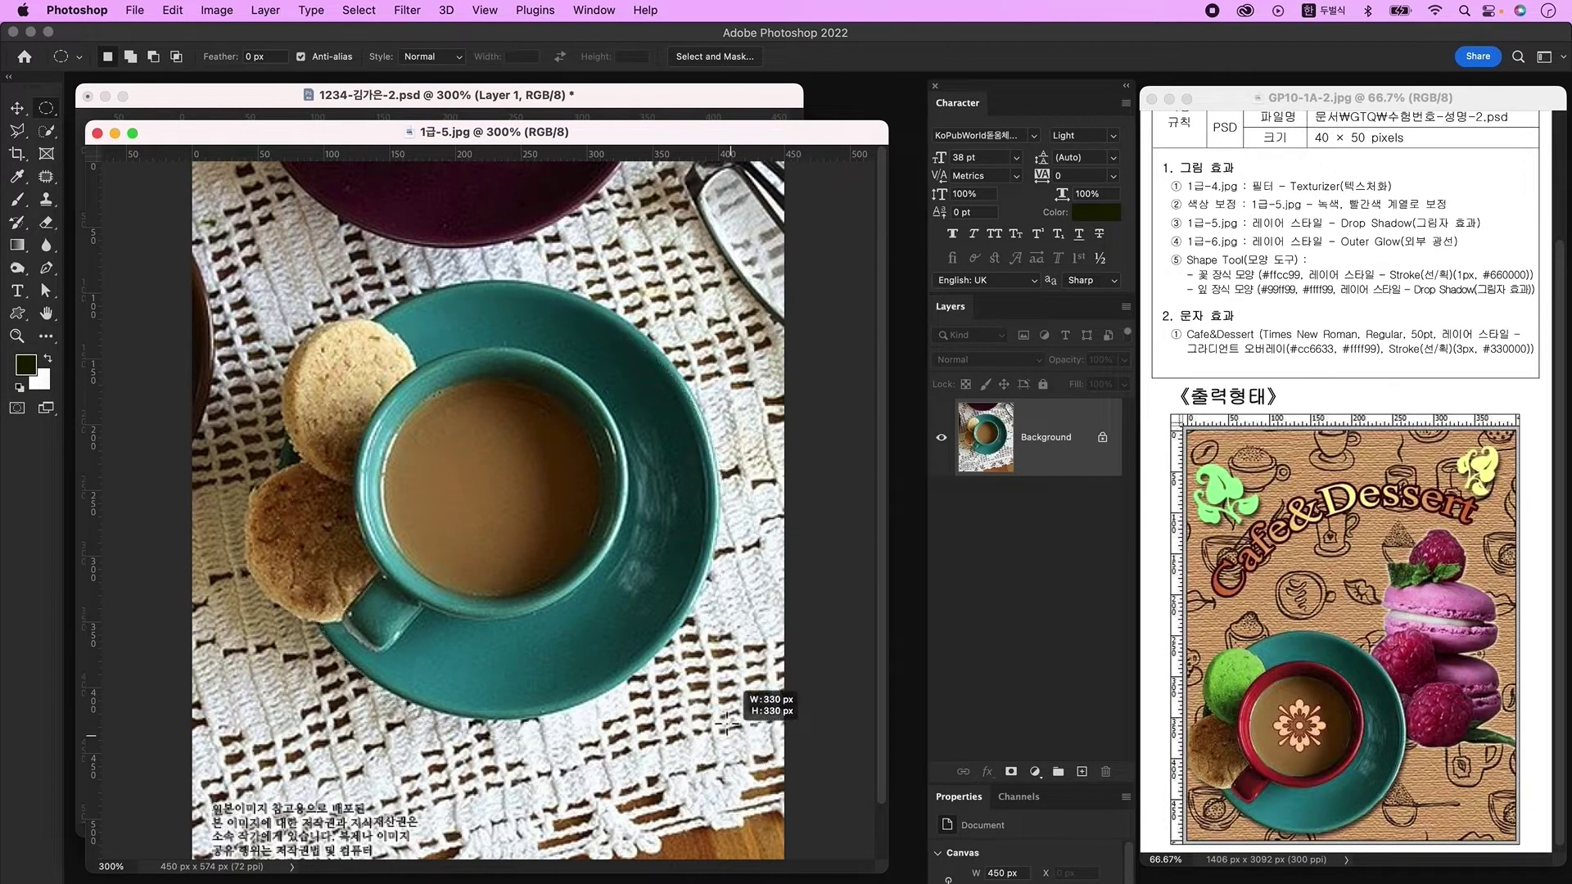
mouse_move(527, 501)
left_mouse_down()
mouse_move(543, 543)
mouse_move(547, 518)
left_mouse_up()
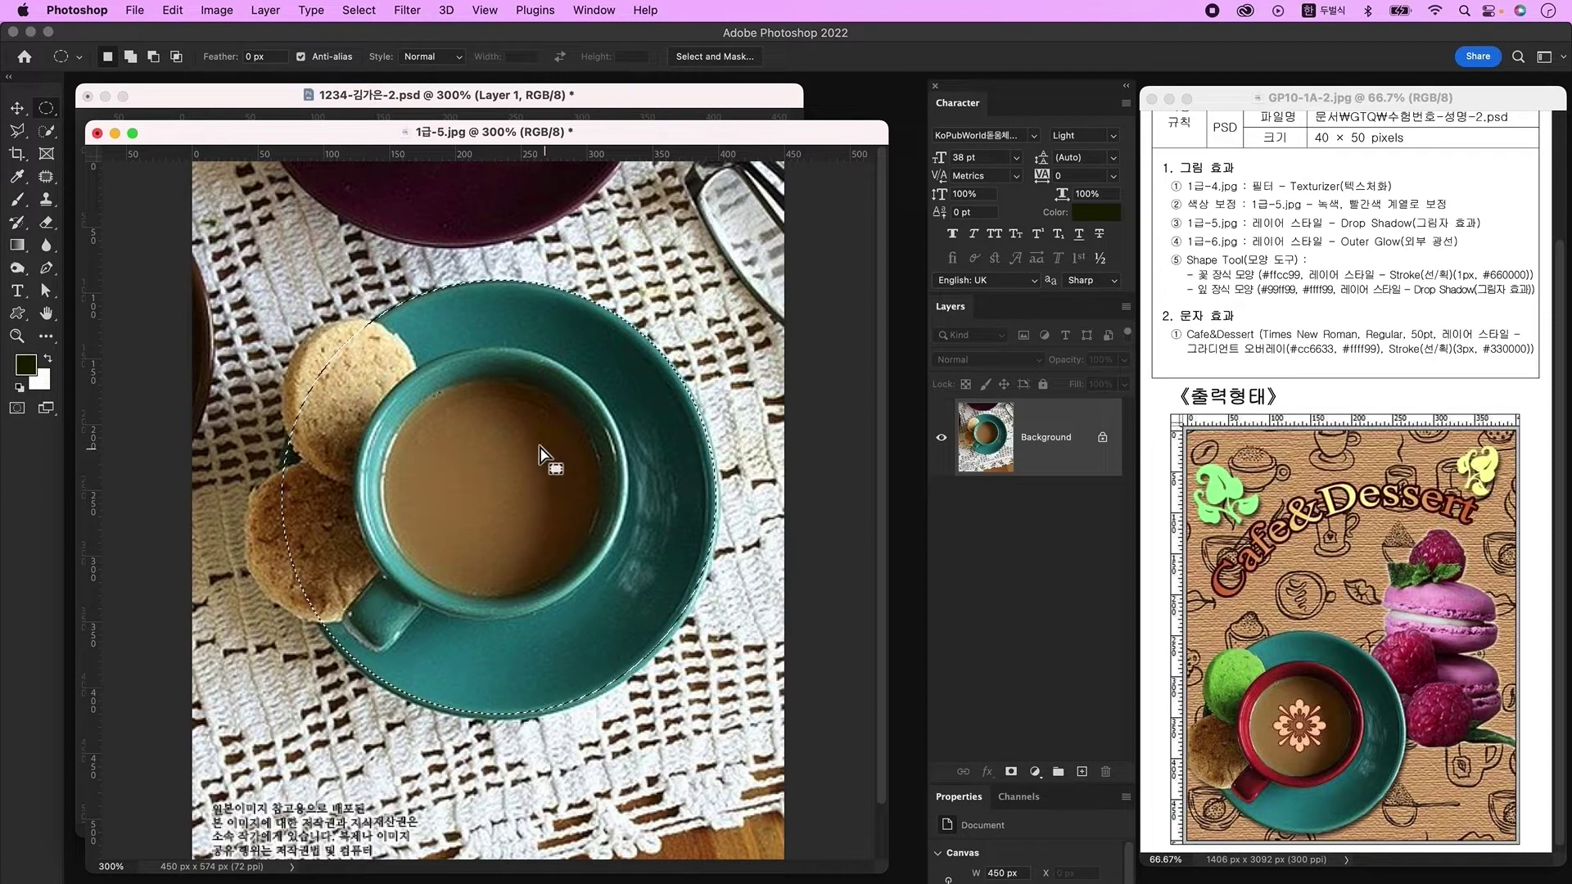
right_click(503, 411)
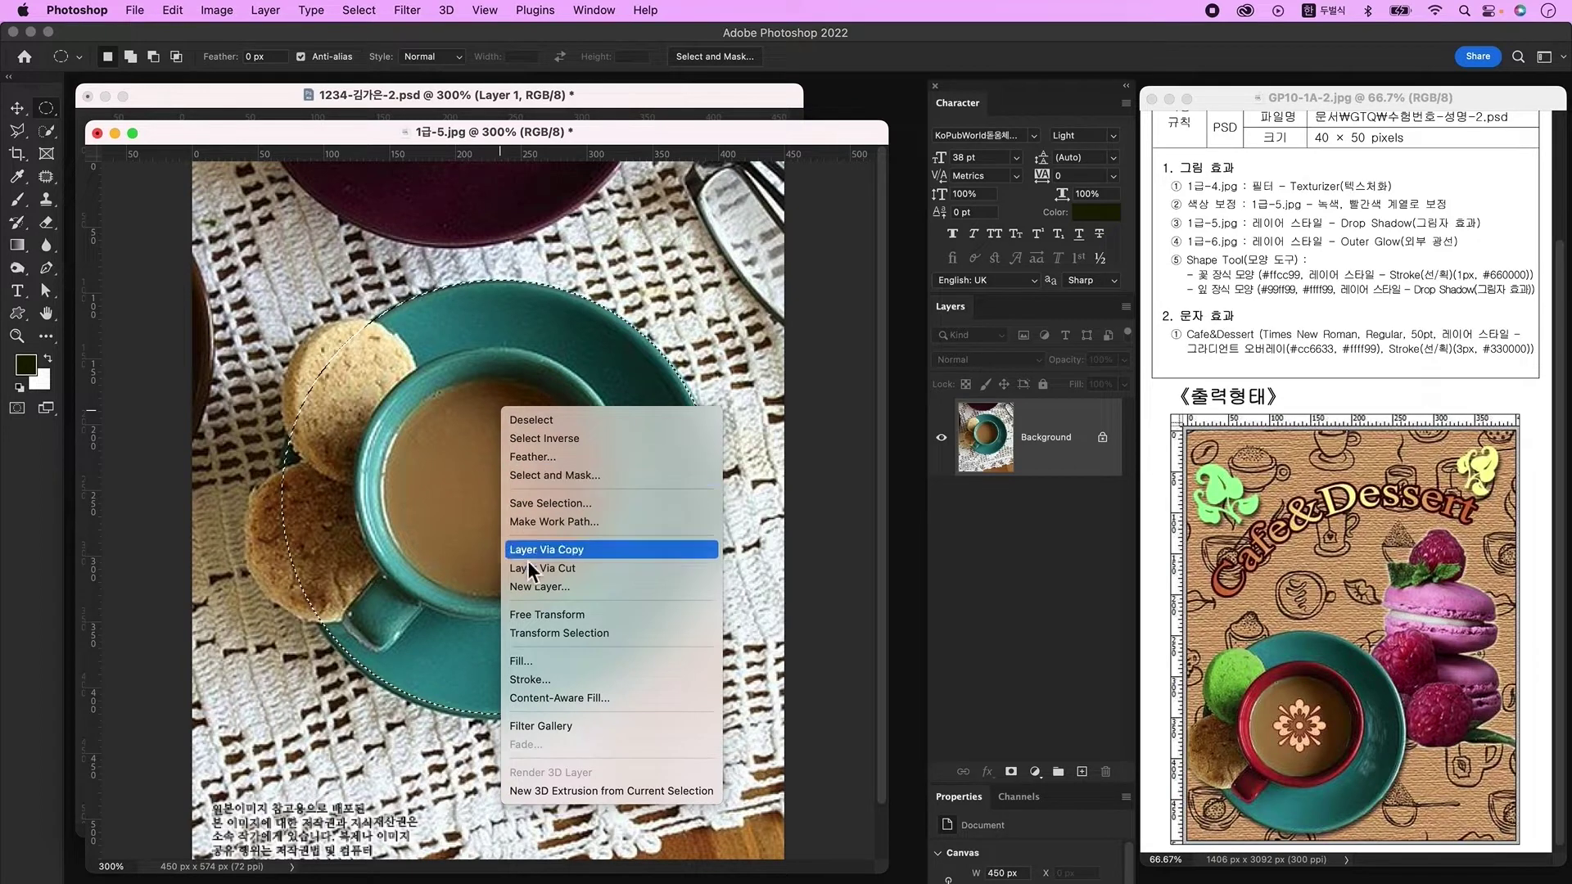
left_click(592, 637)
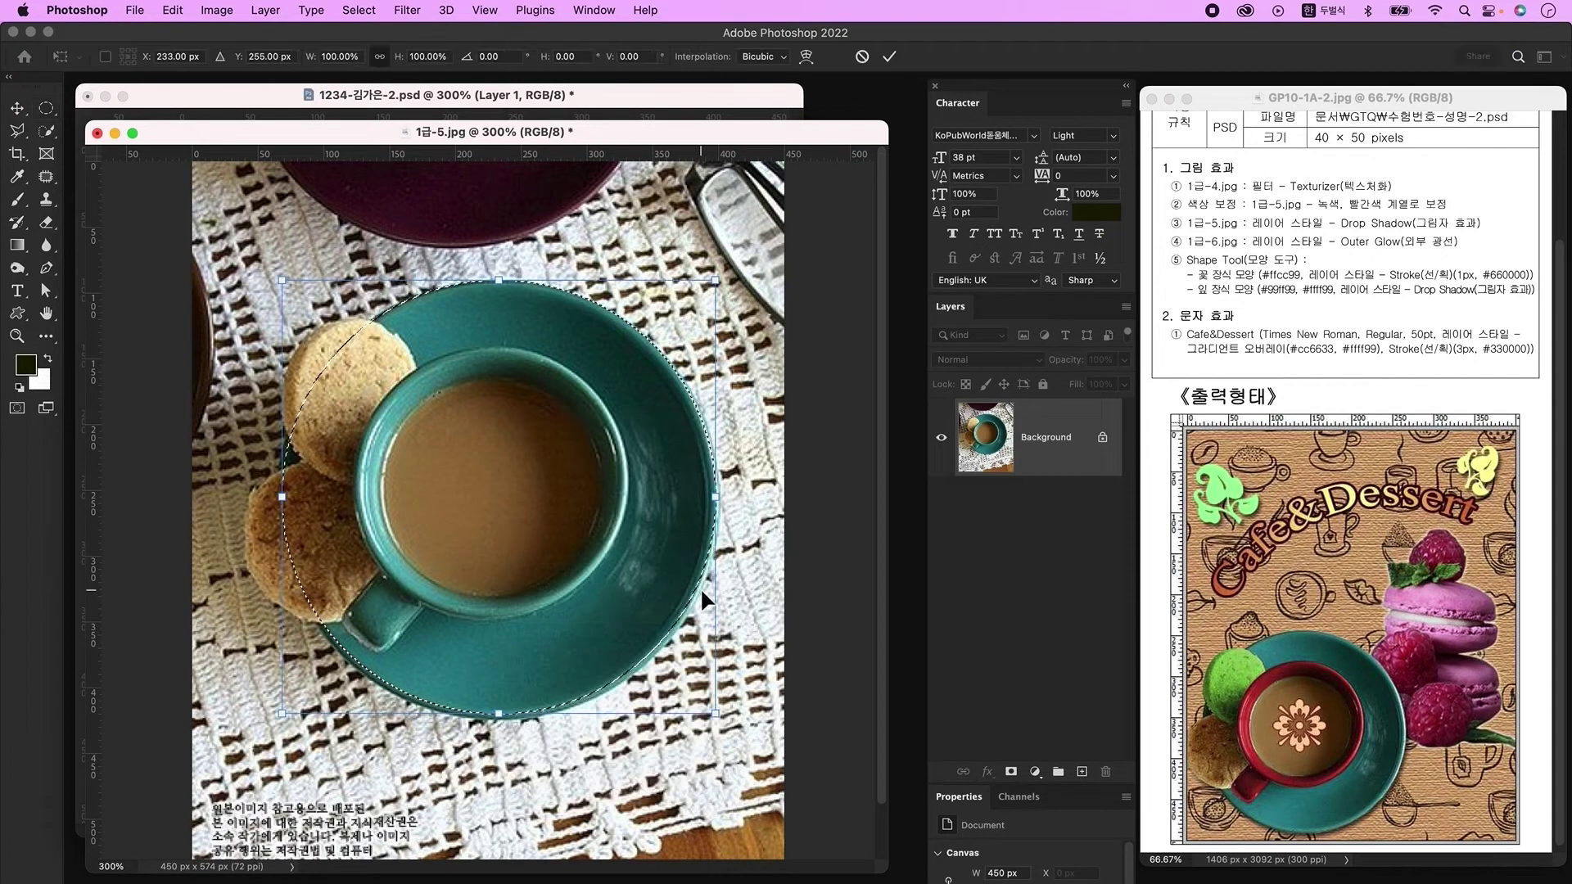
left_click_drag(719, 720, 725, 726)
key("Return")
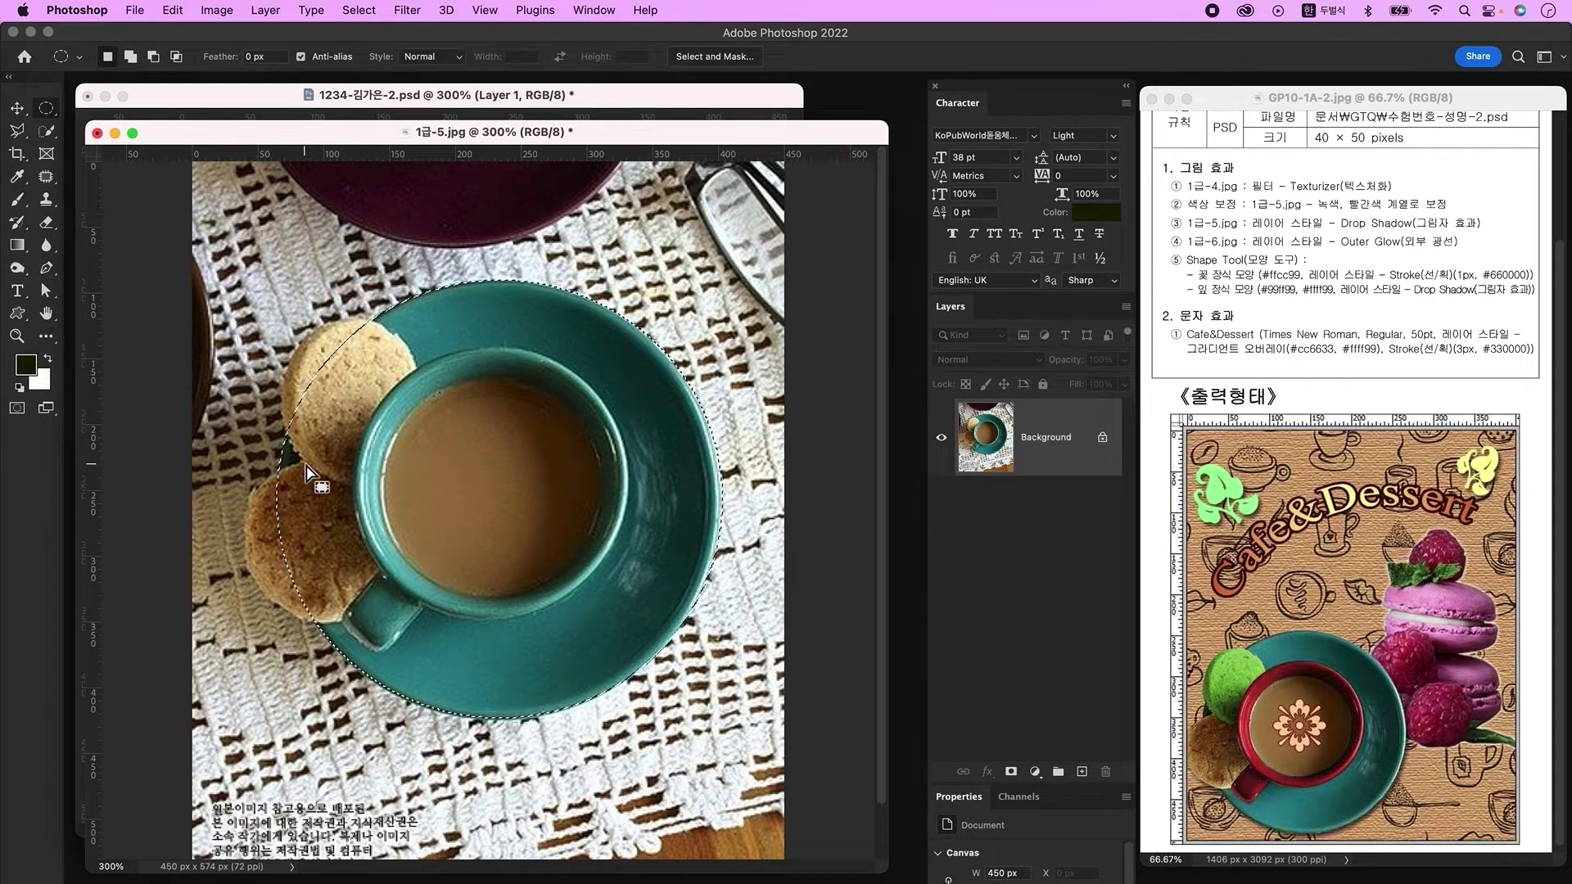
Step: Add the cookies with Quick Selection, copy to Layer 1, and hide the Background layer
left_click(47, 131)
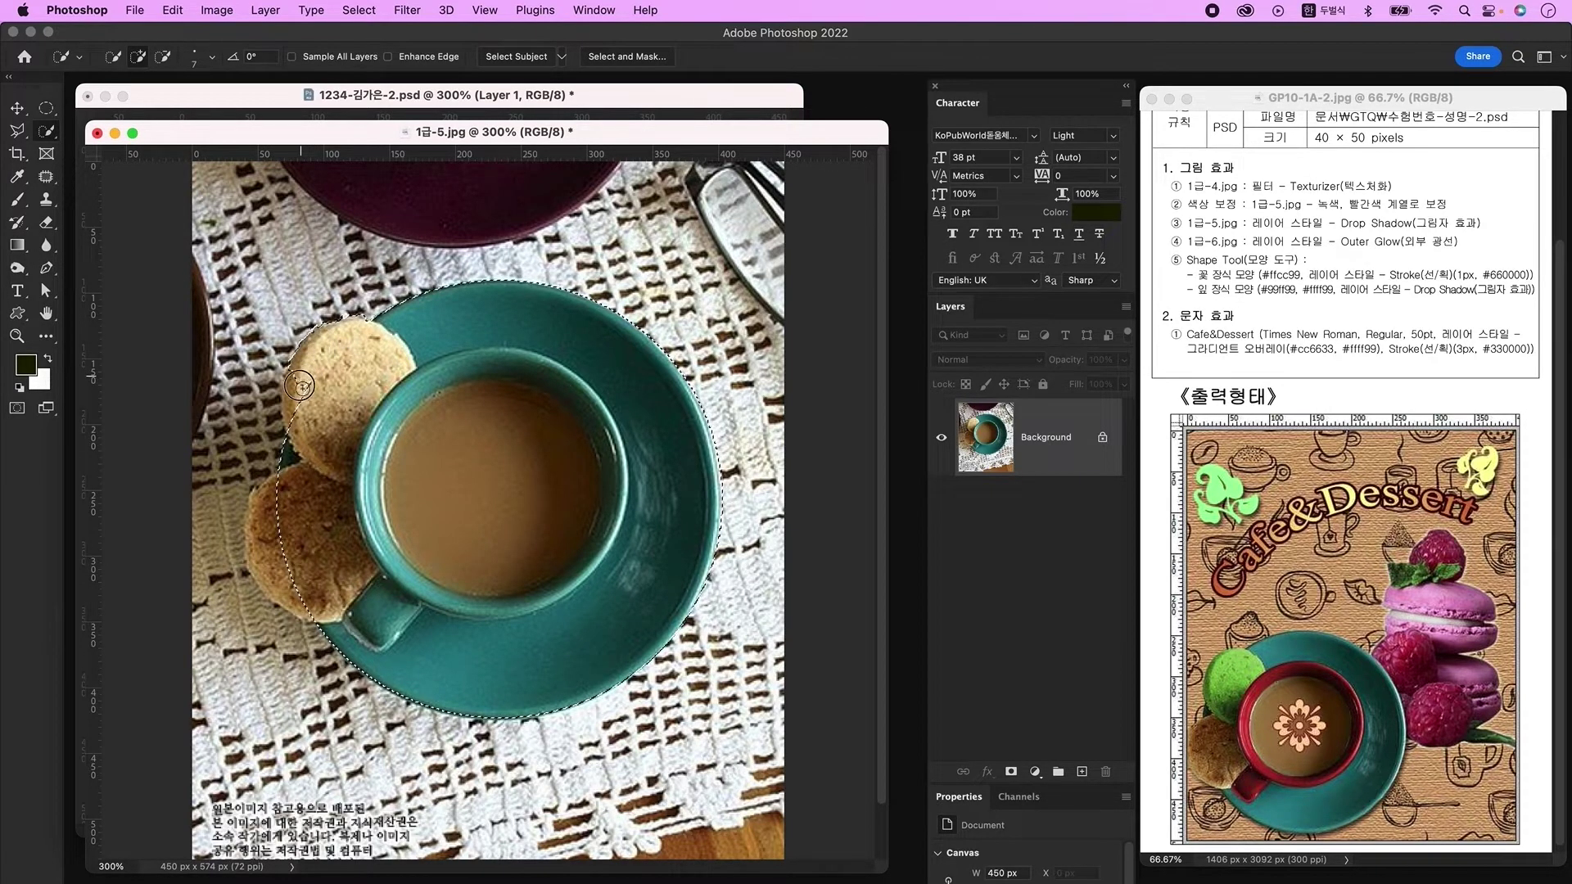
left_click_drag(335, 375, 286, 541)
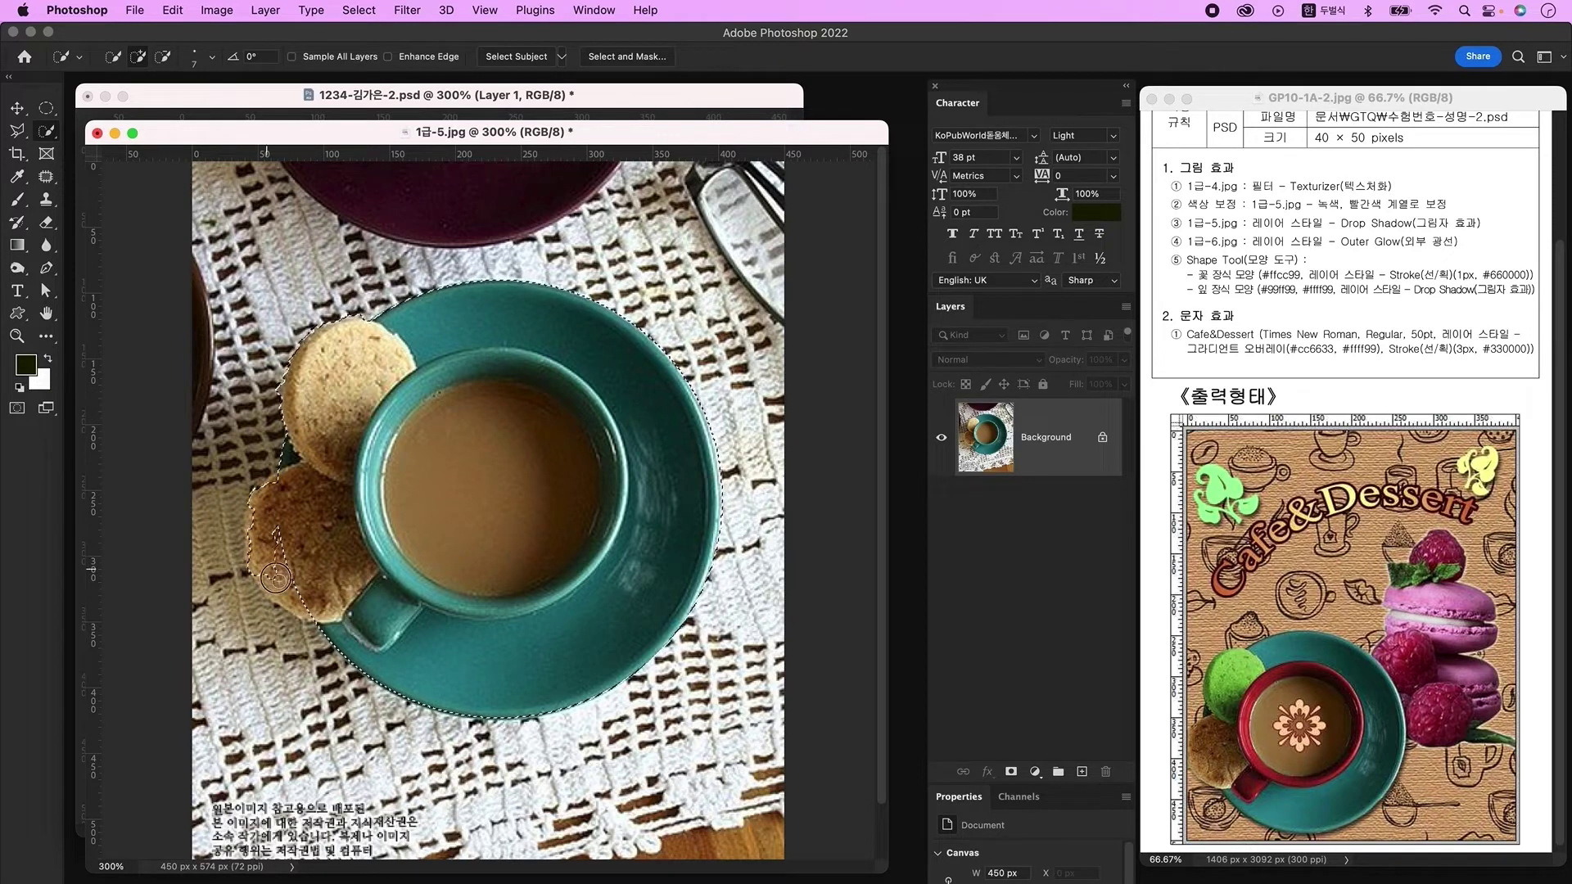
key("ctrl+j")
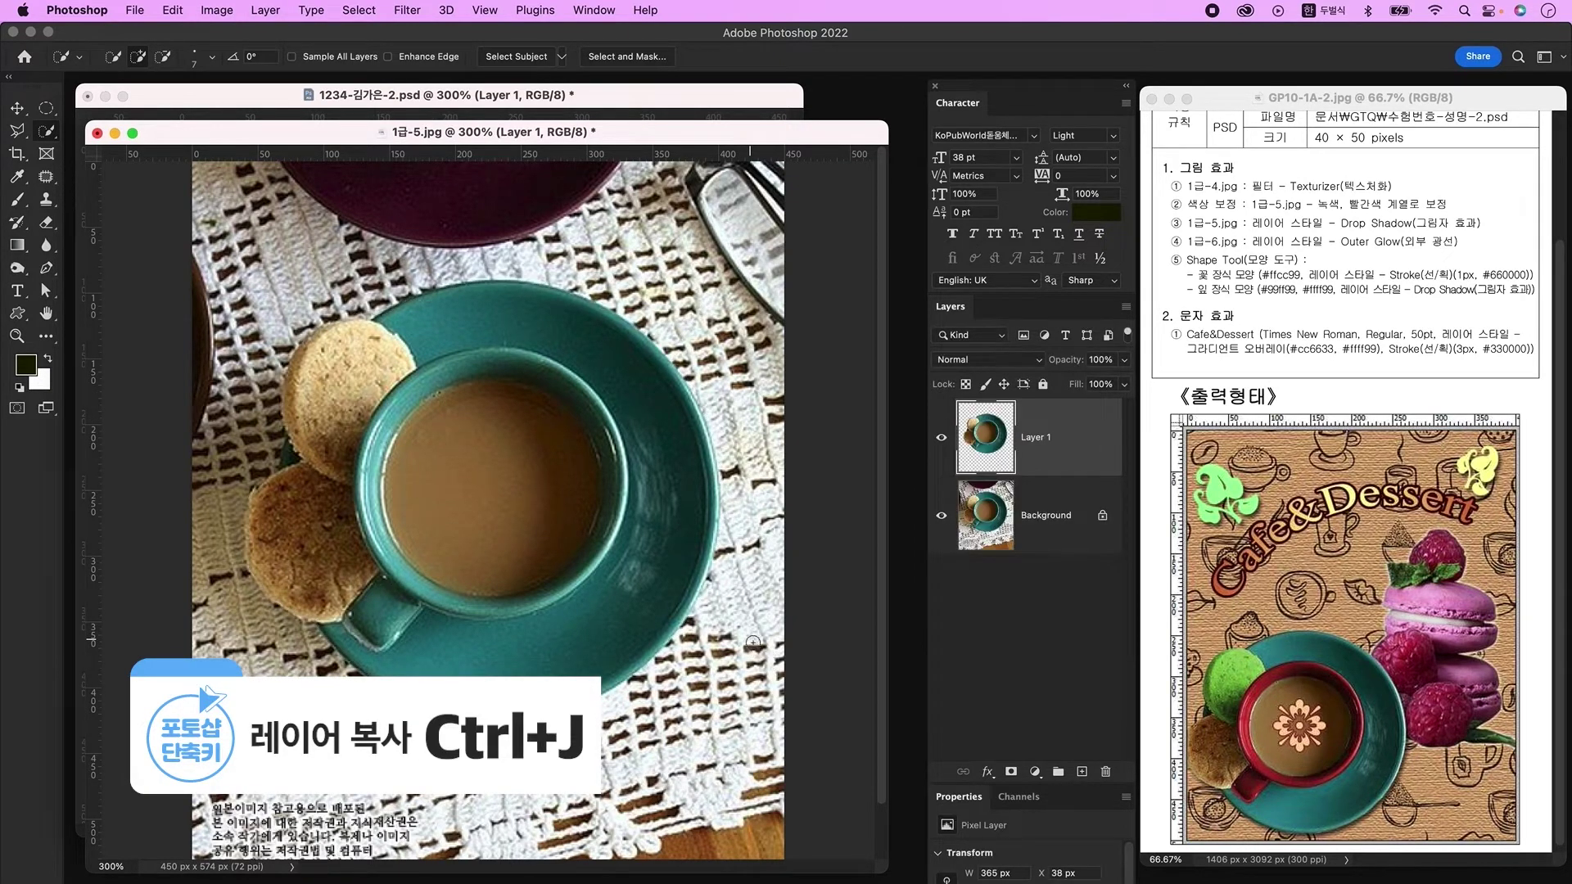
left_click(942, 518)
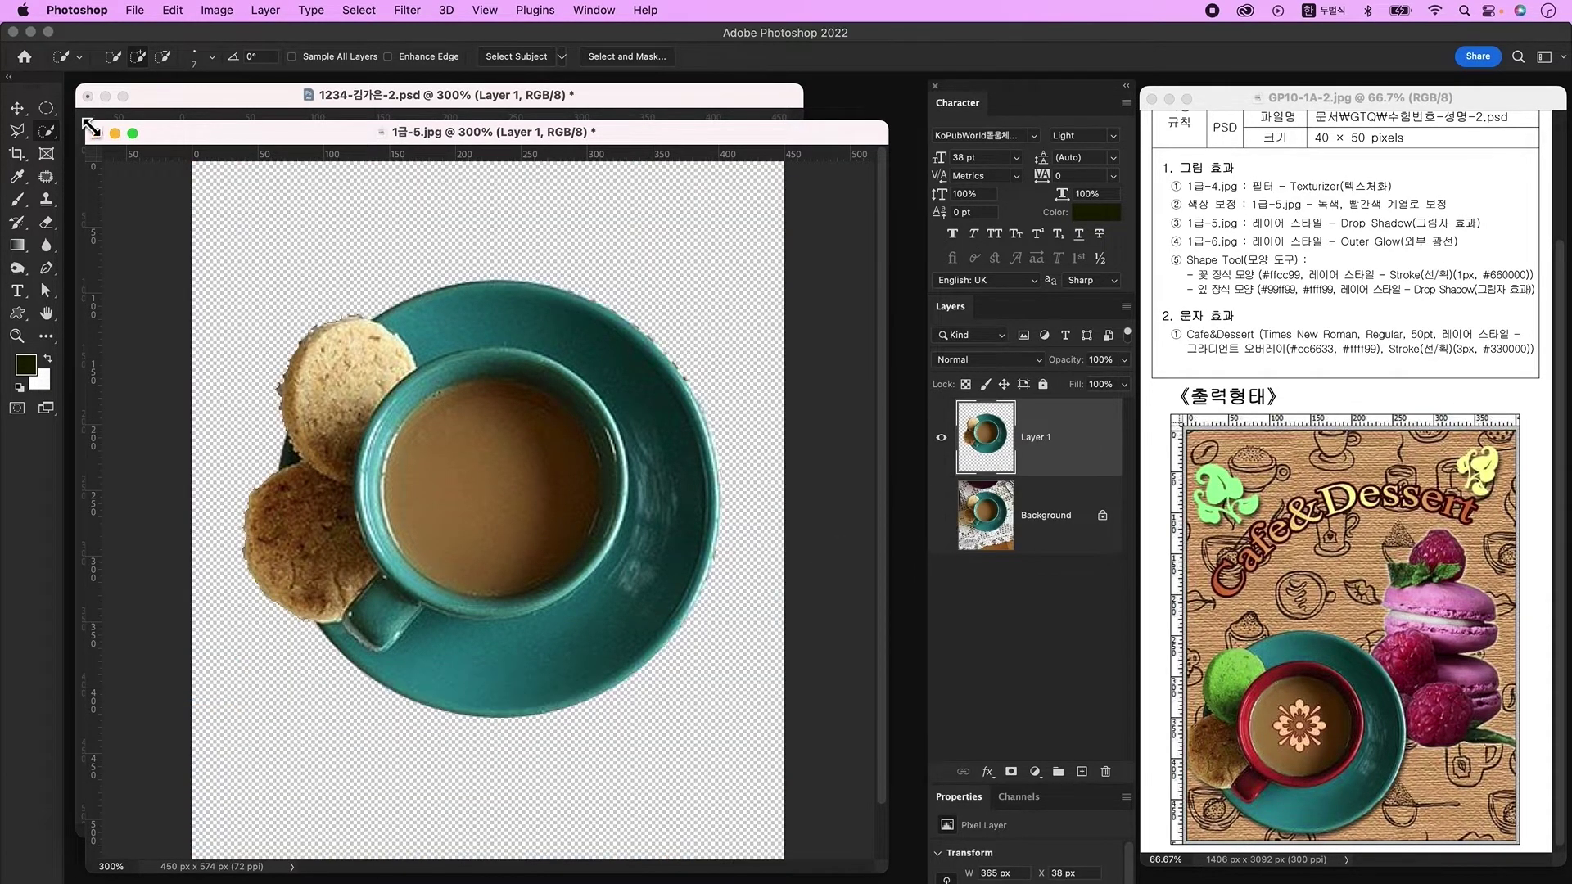
left_click(18, 108)
Step: Drag the cut-out cup into the poster, shrink it to about 77%, and place it lower left
left_click_drag(455, 130, 665, 416)
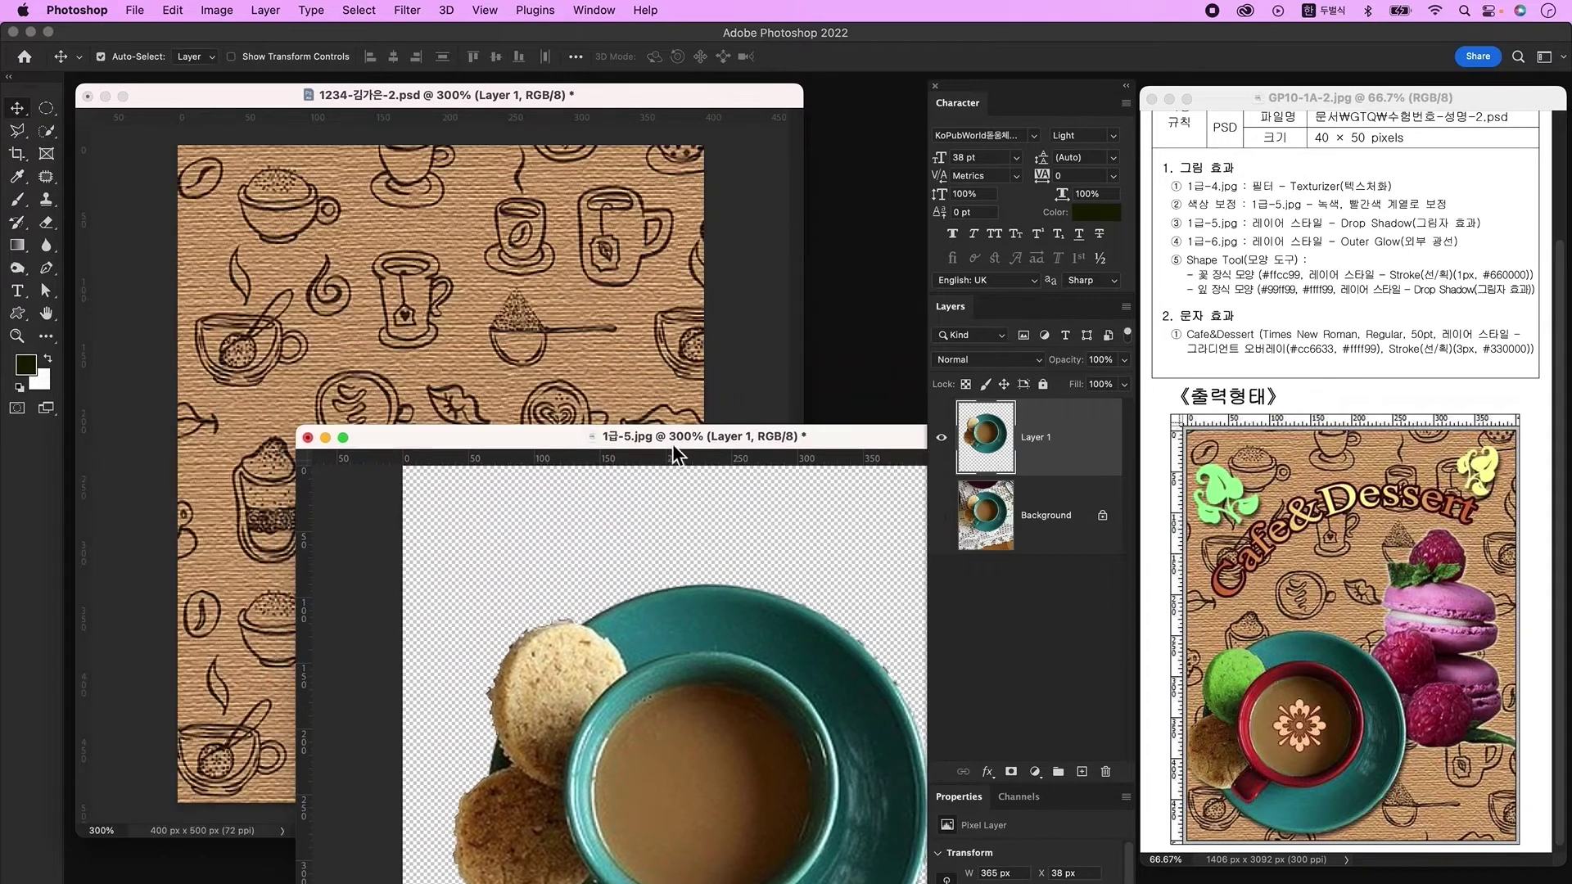
left_click_drag(1033, 439, 696, 571)
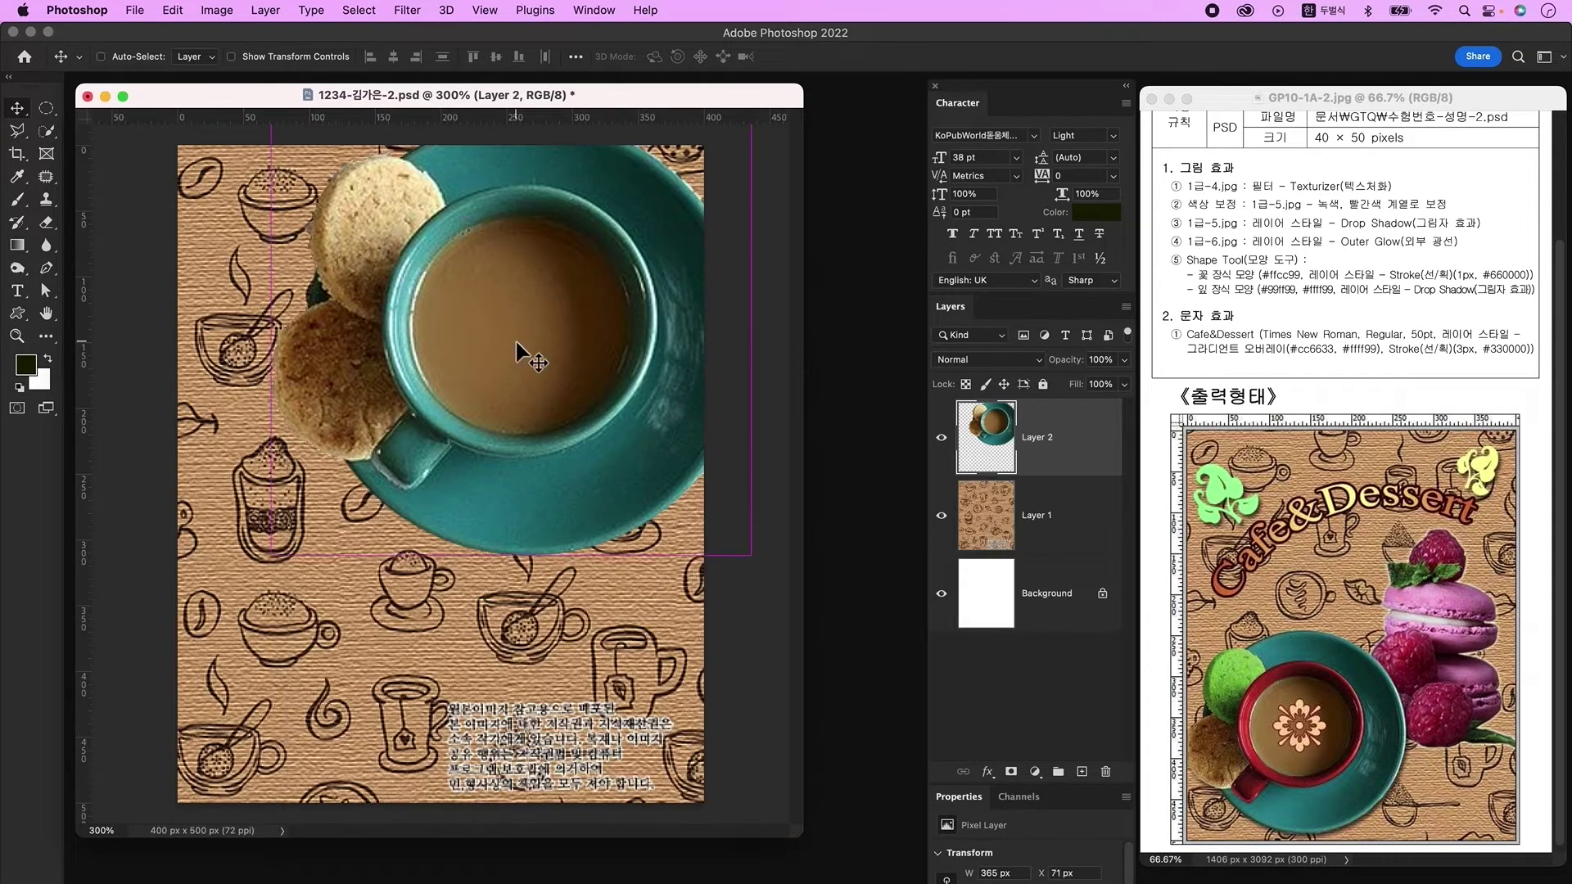
key("ctrl+t")
left_click_drag(543, 341, 399, 504)
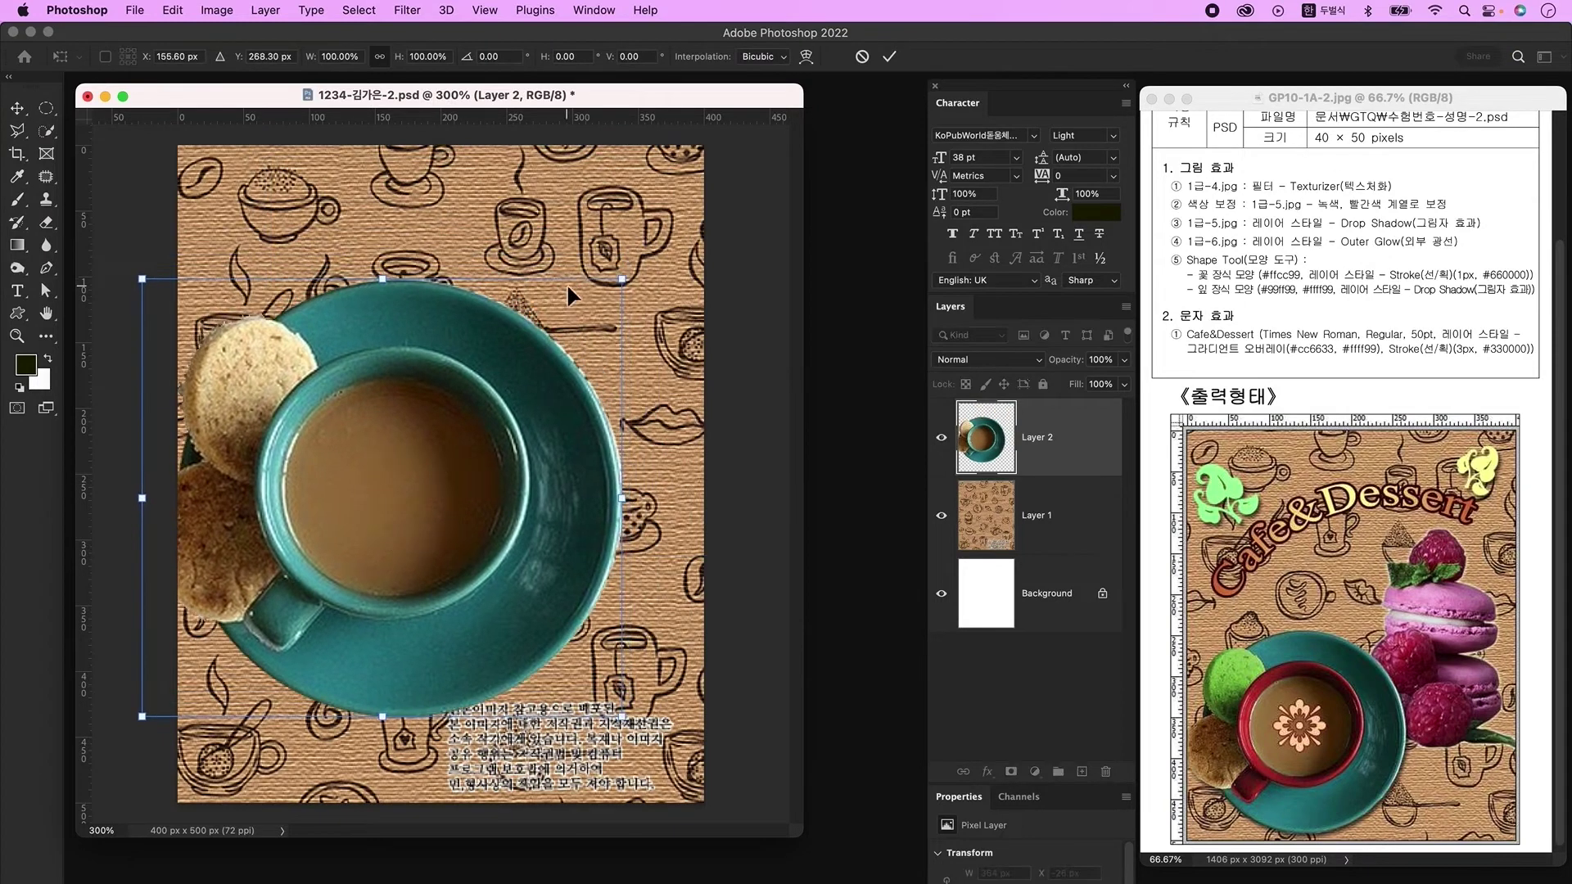
left_click_drag(506, 419, 459, 491)
left_click_drag(105, 353, 161, 405)
left_click_drag(375, 671, 393, 725)
key("Return")
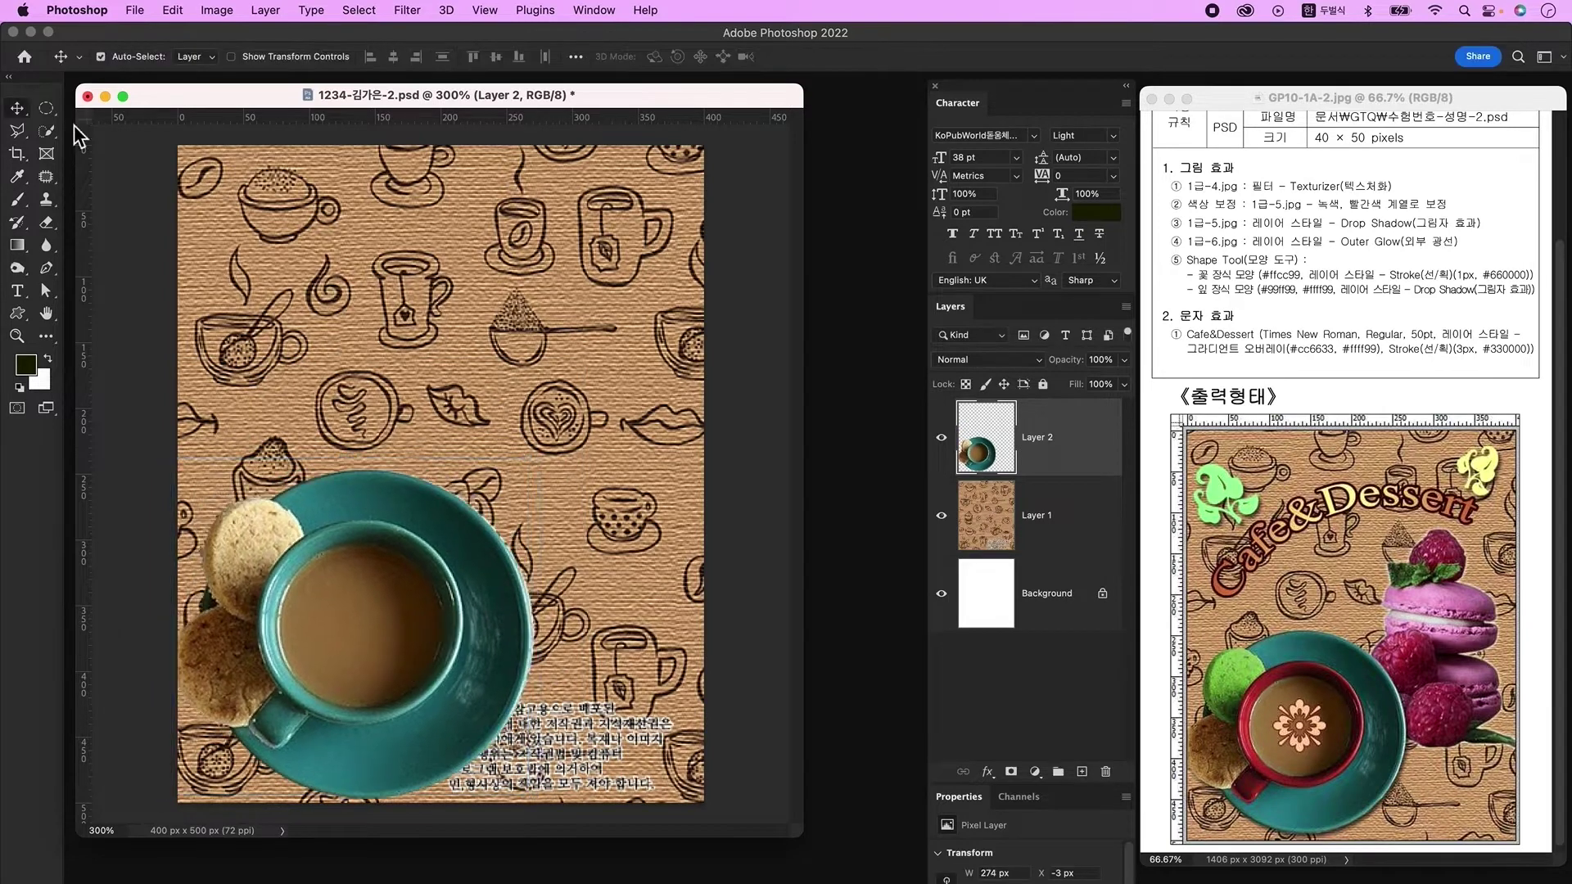
left_click(50, 138)
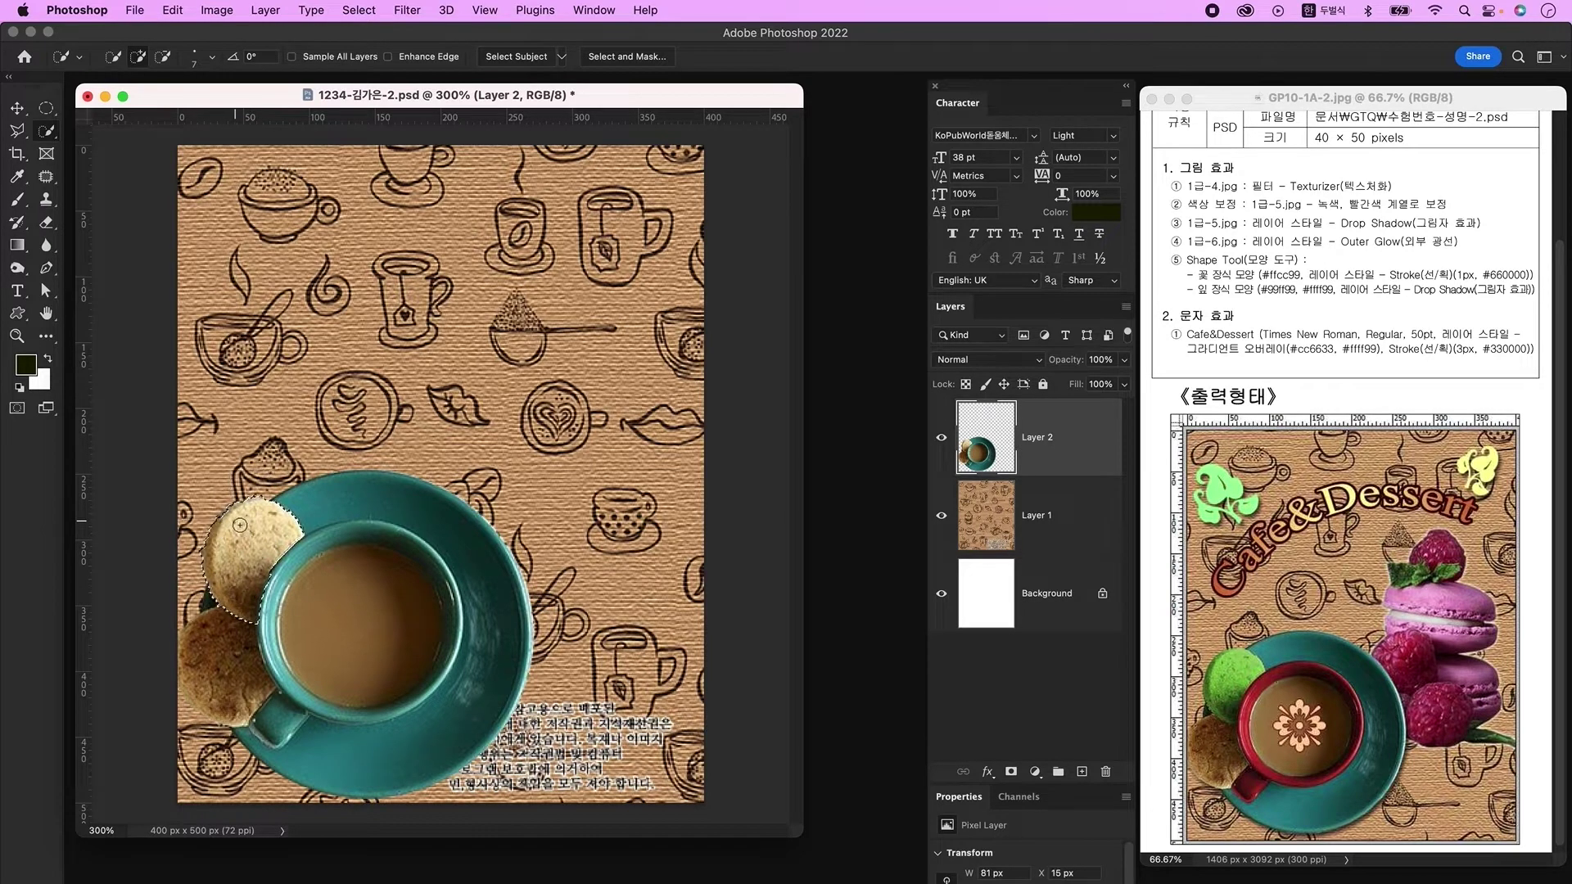
Step: Colorize the upper cookie with Hue 90, Saturation 58, Lightness -22
key("ctrl+u")
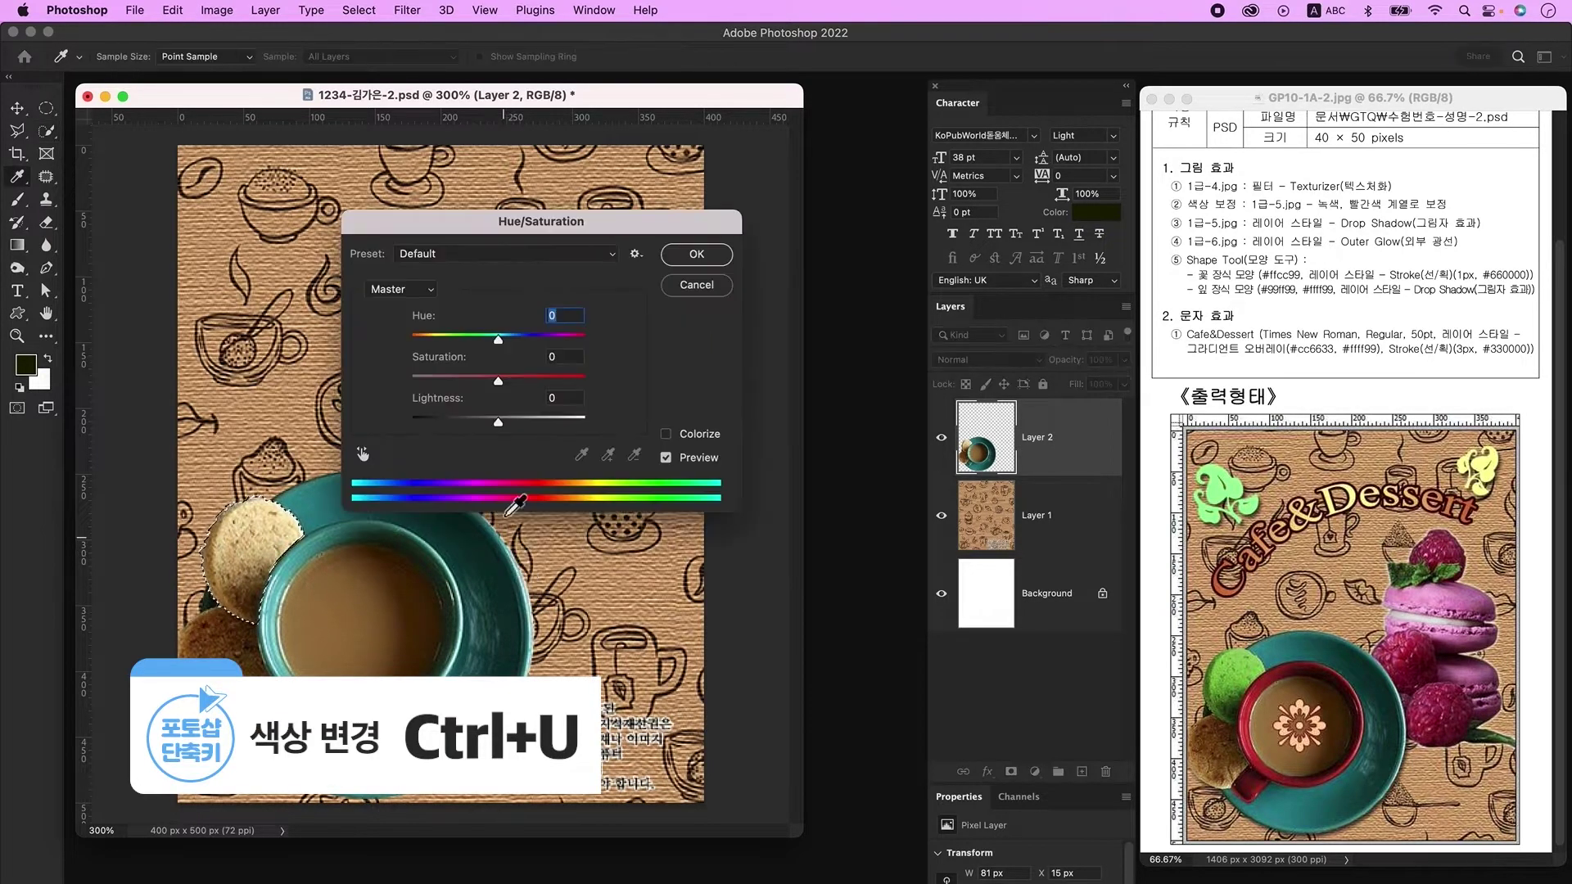
left_click(694, 440)
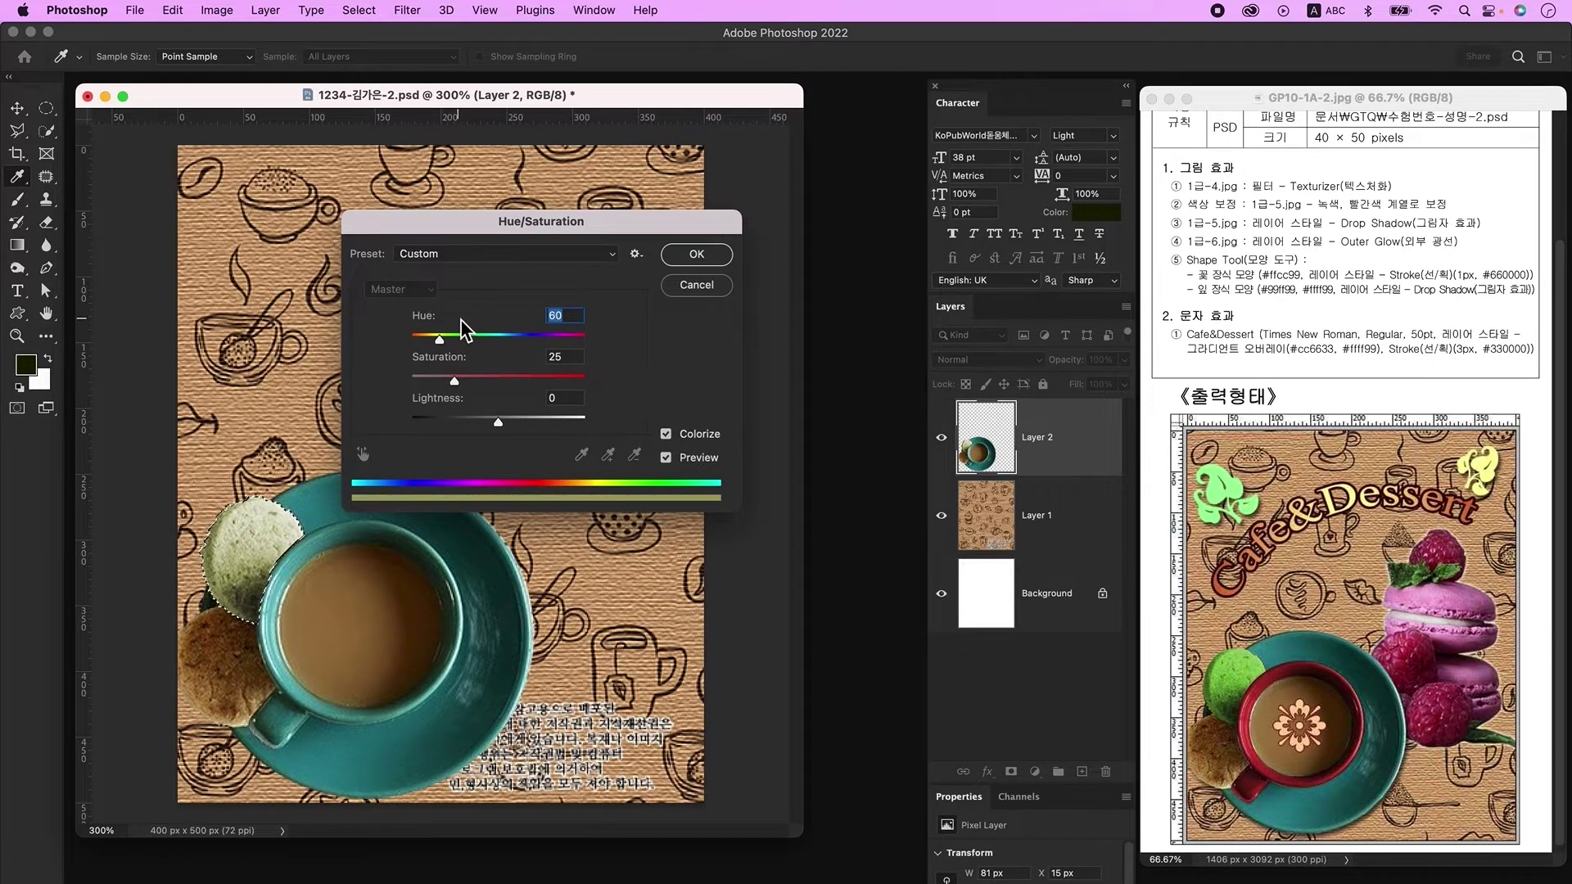
type("90")
left_click_drag(454, 381, 480, 424)
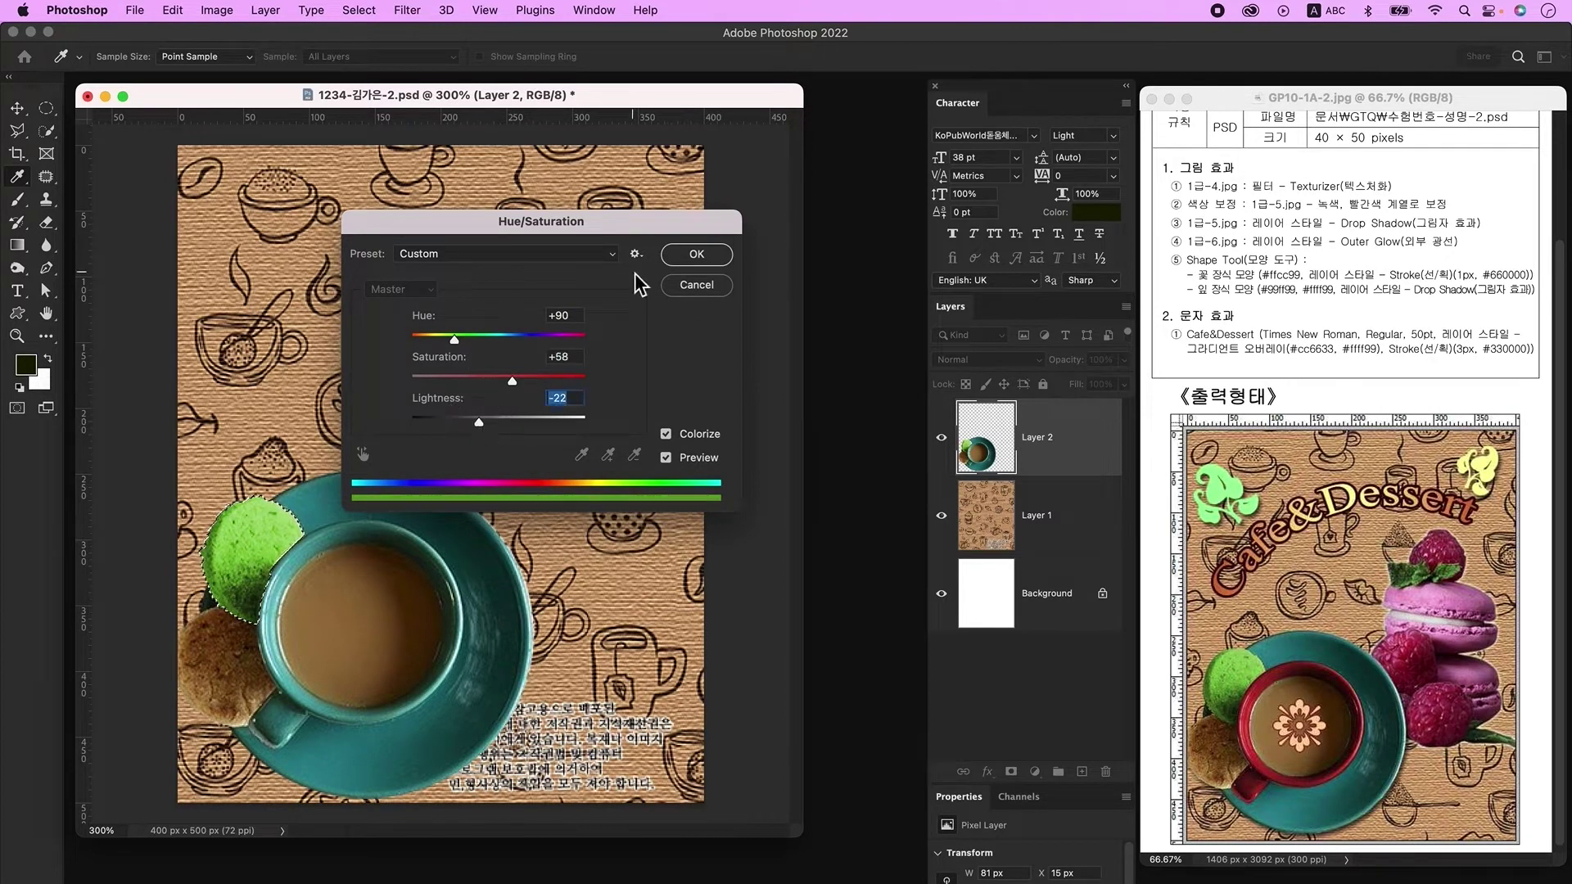
left_click(677, 259)
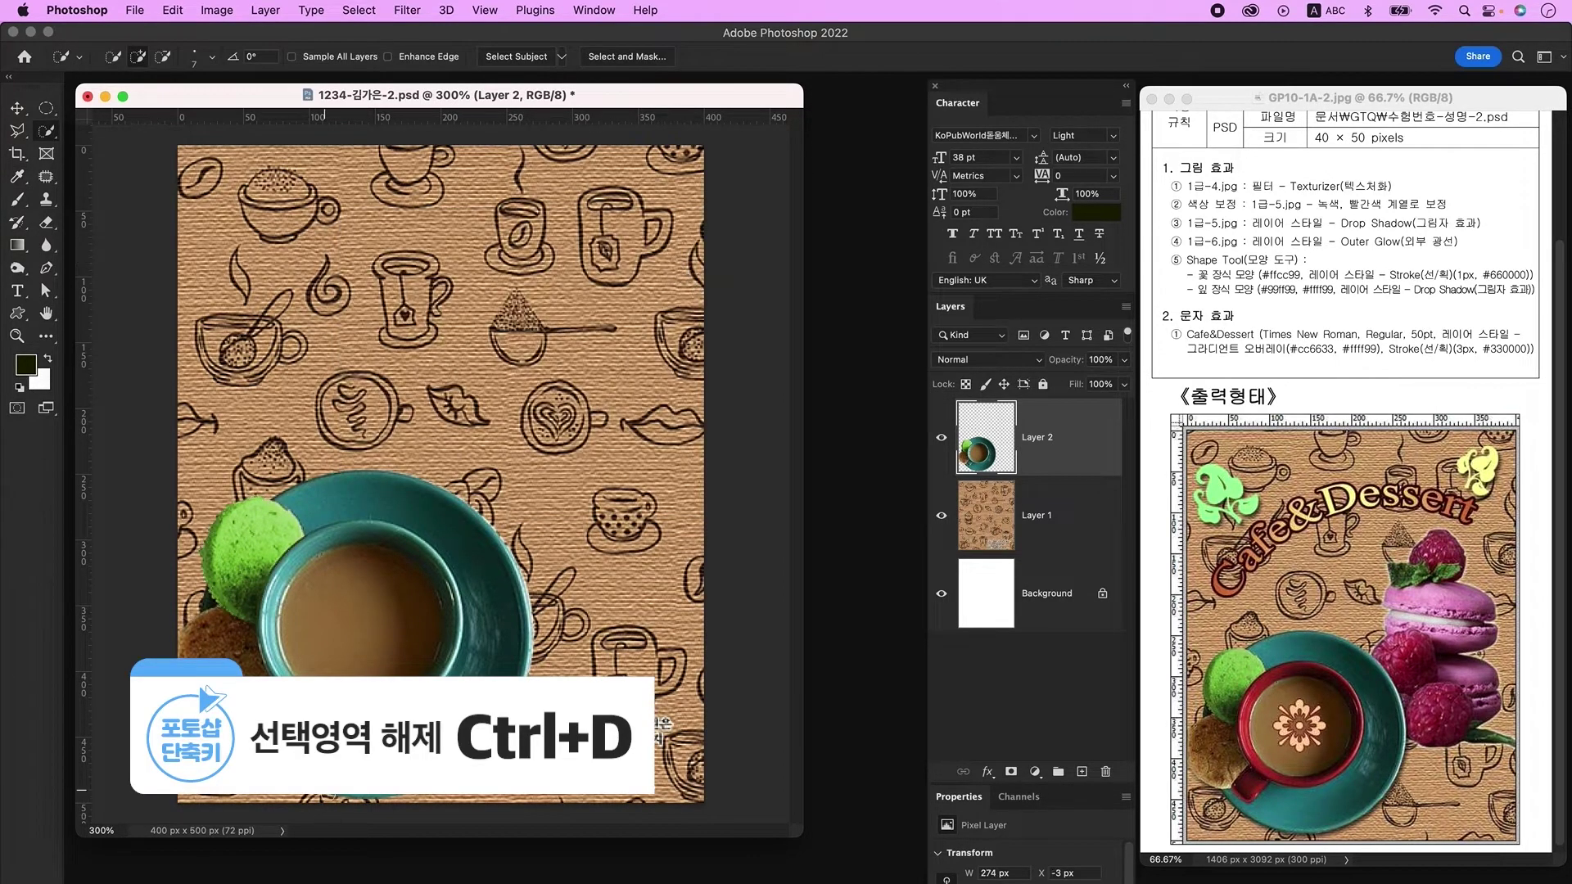
key("m")
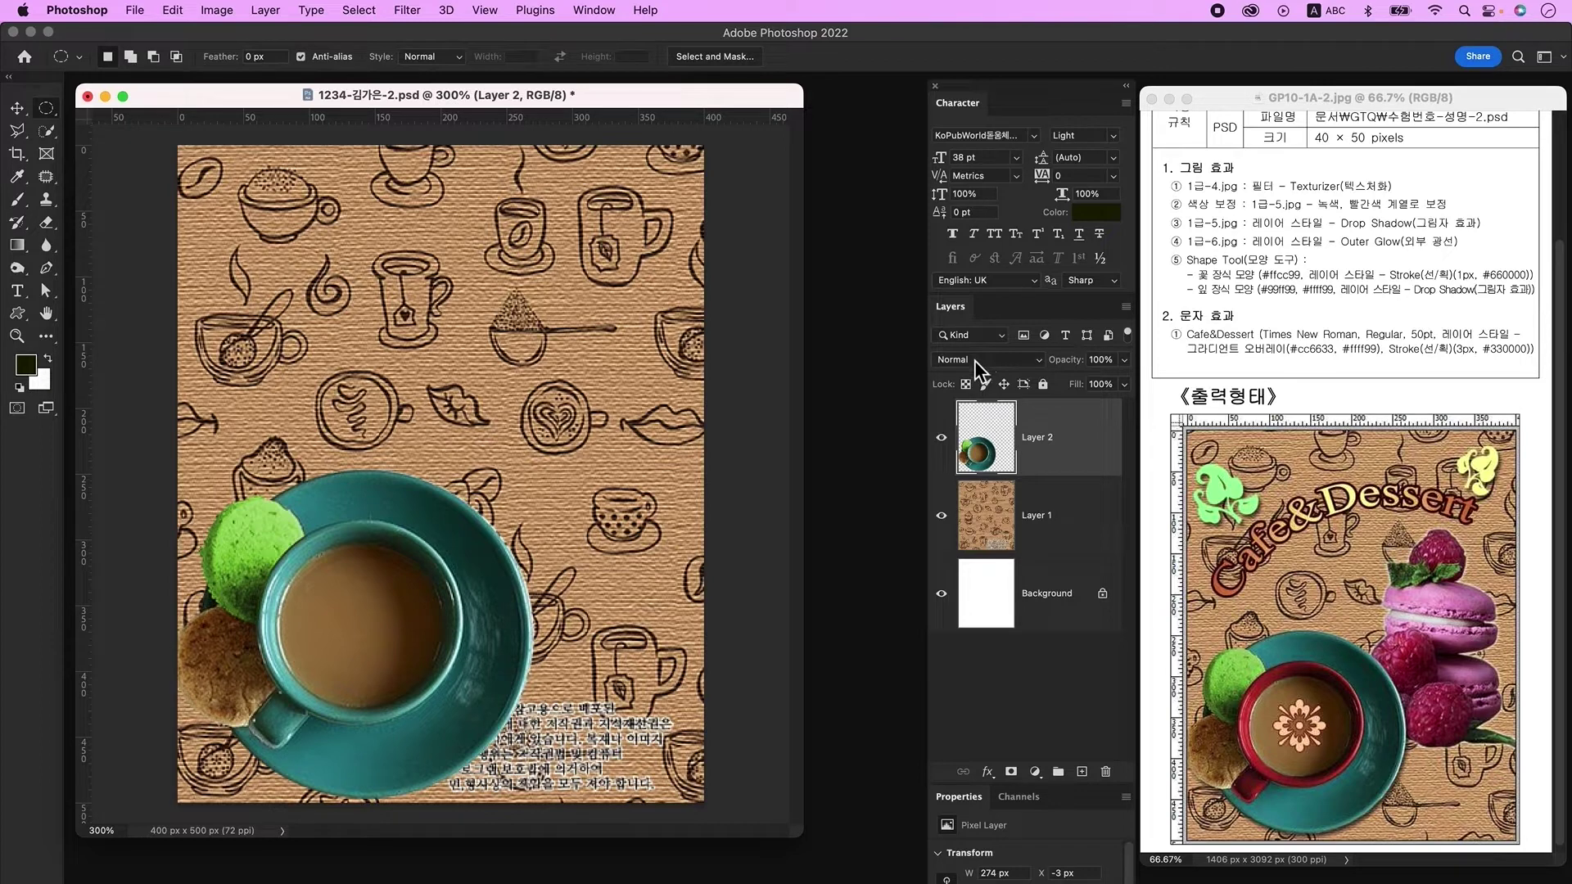
Step: Add a Colorize Hue/Saturation adjustment layer at Hue 0 and clip it to the cup layer
left_click(1035, 773)
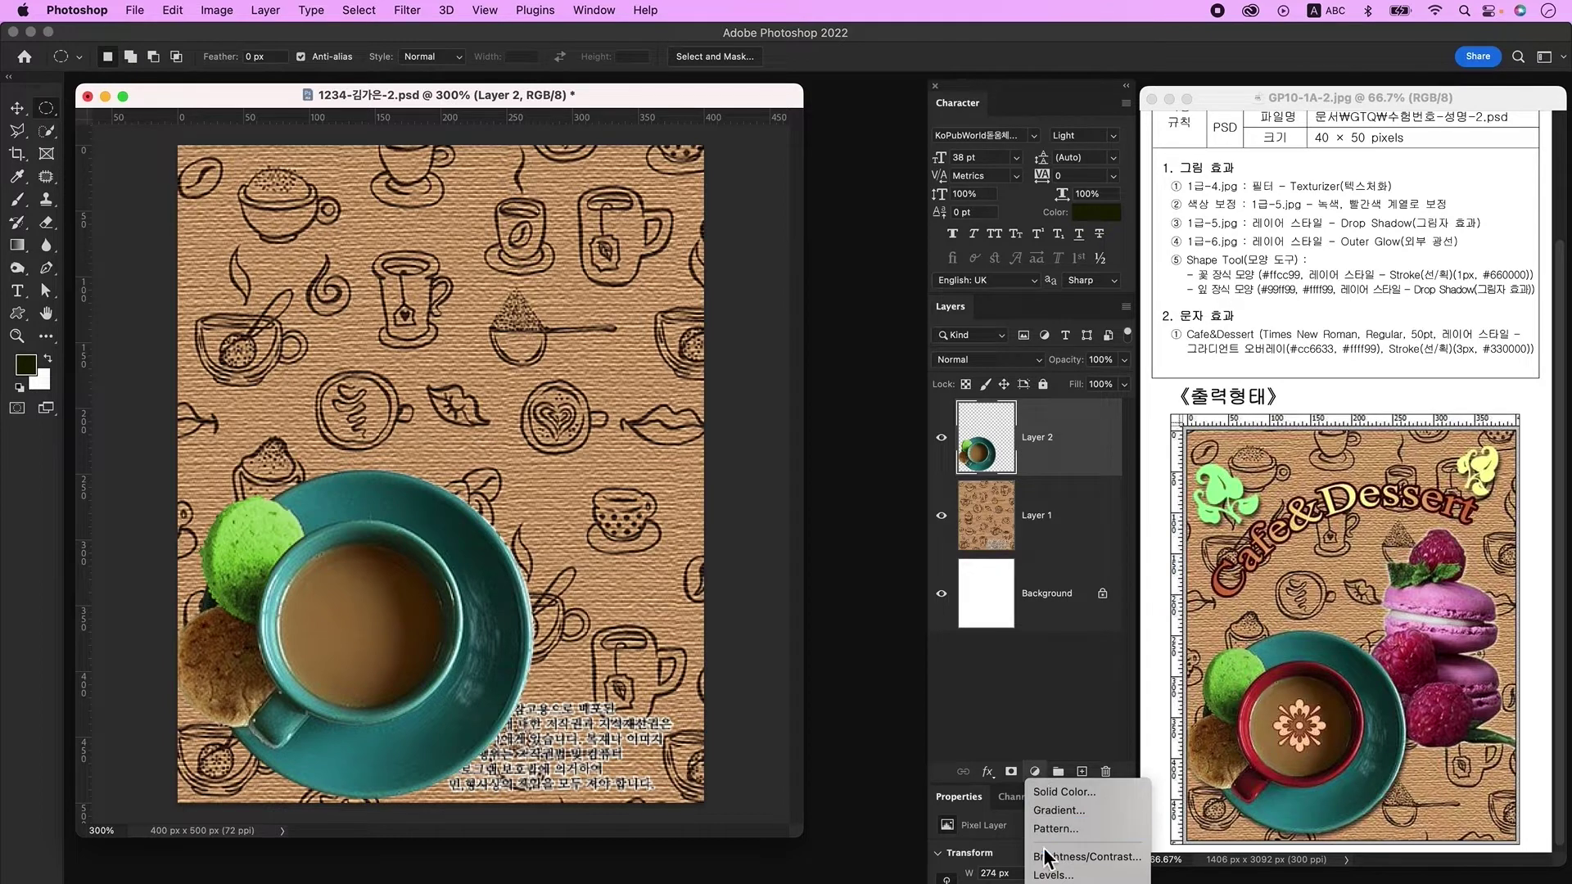
scroll(1083, 798, "down", 5)
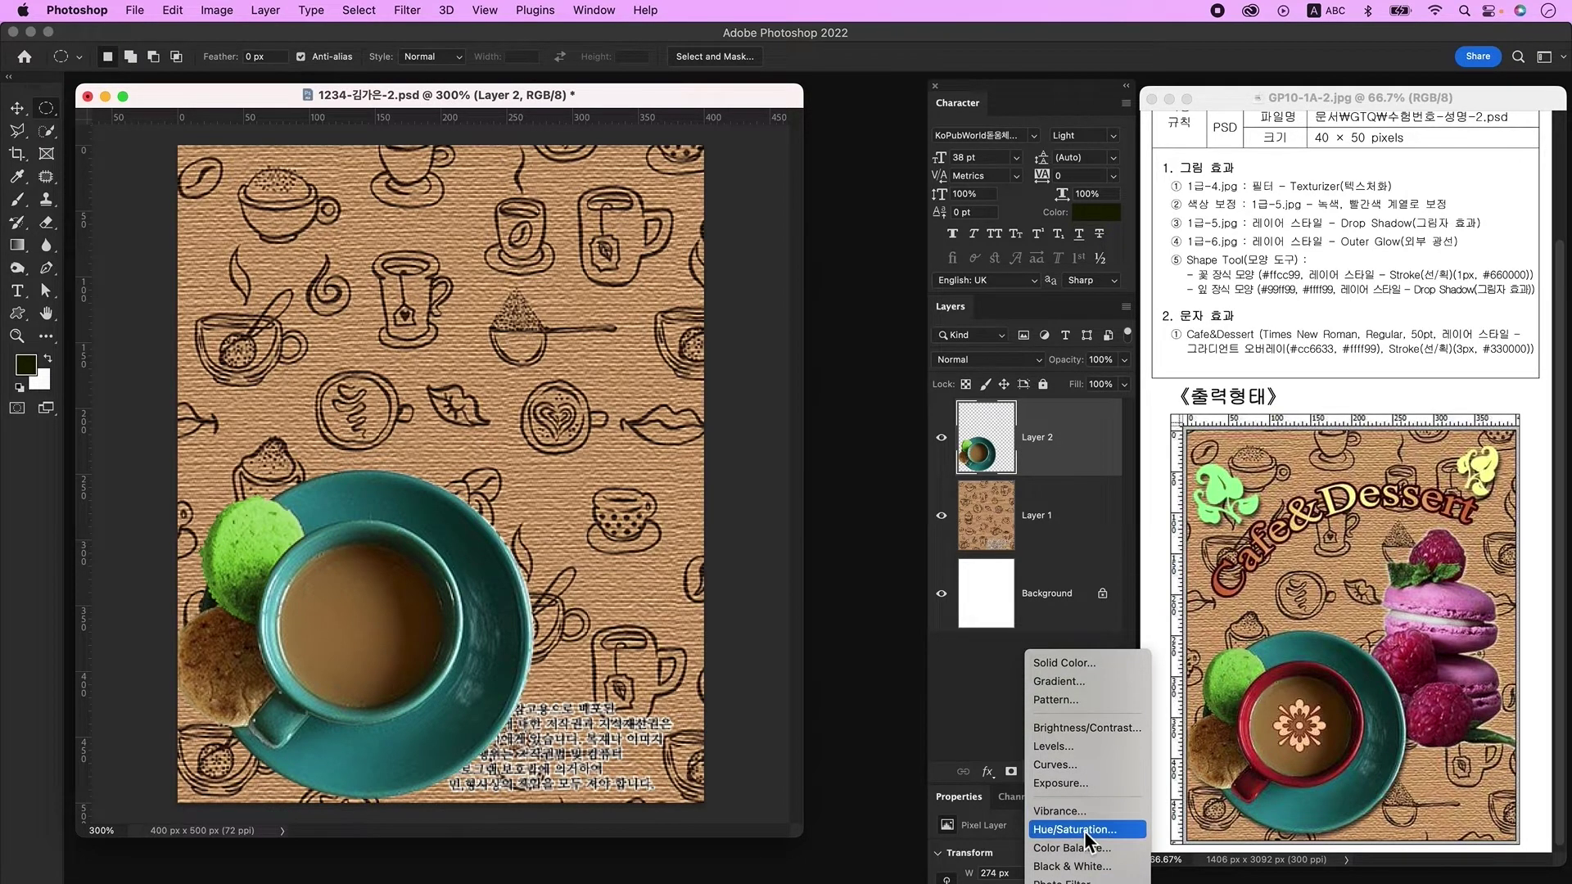
left_click(1084, 830)
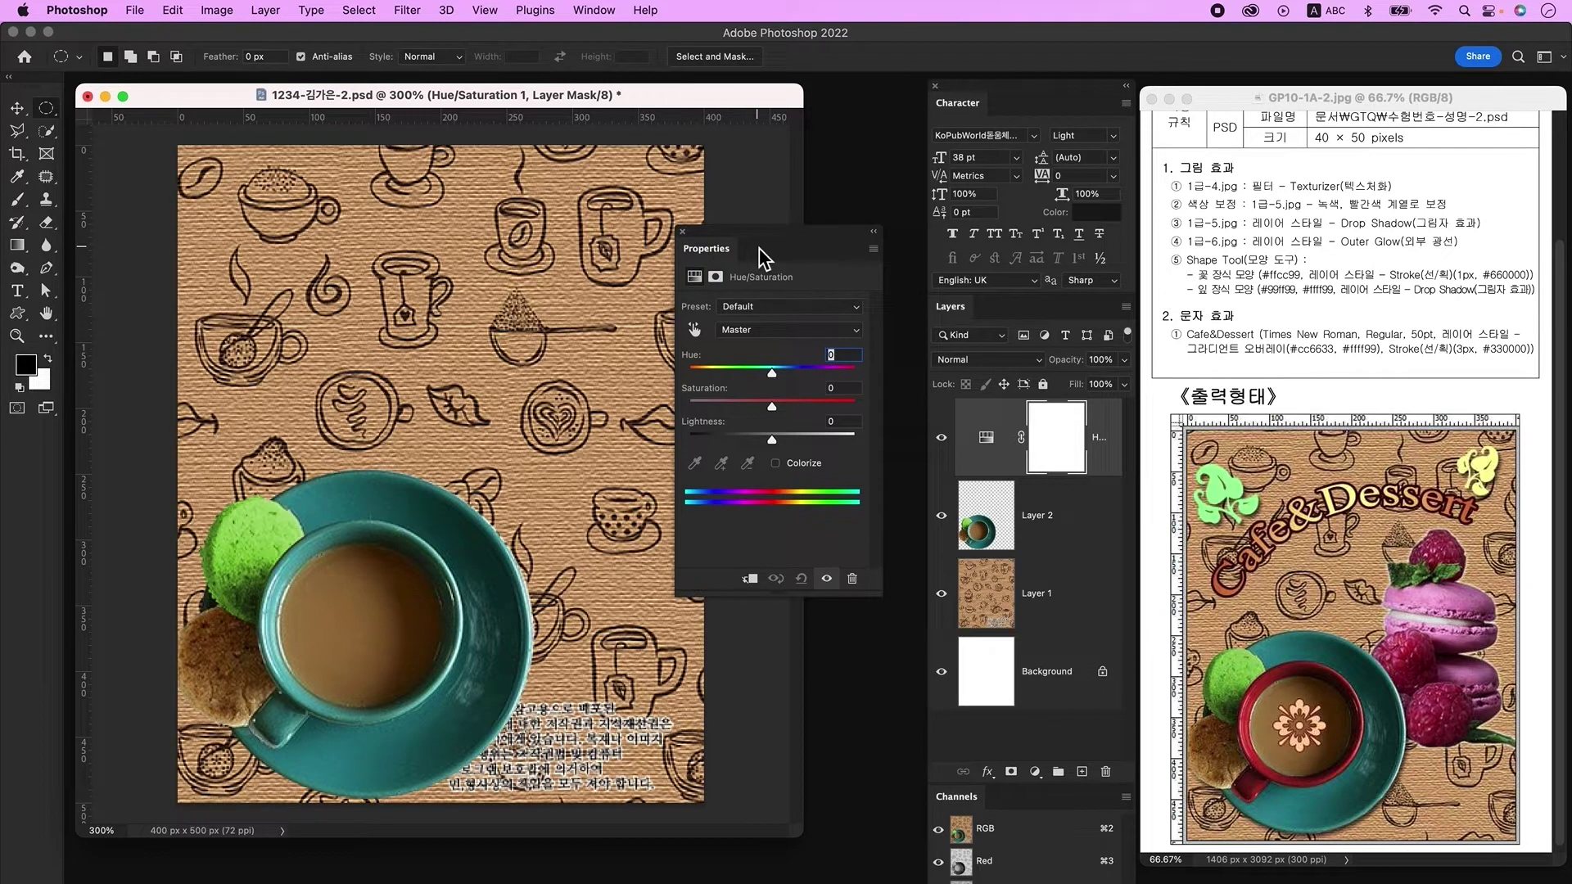
left_click(776, 463)
left_click_drag(715, 375, 783, 409)
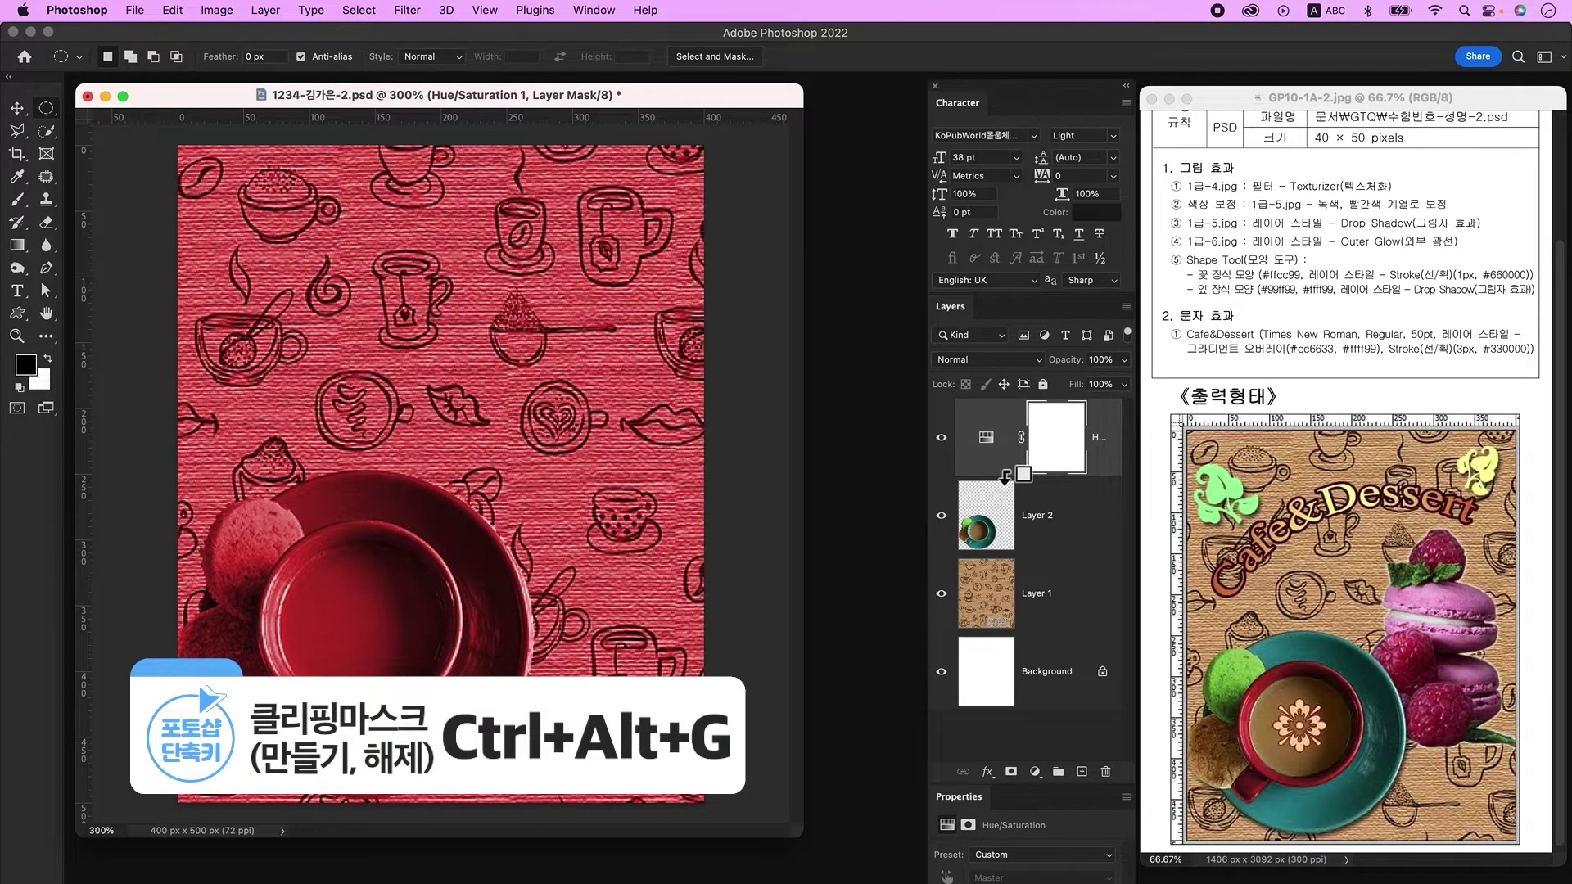
left_click(1005, 475, "alt")
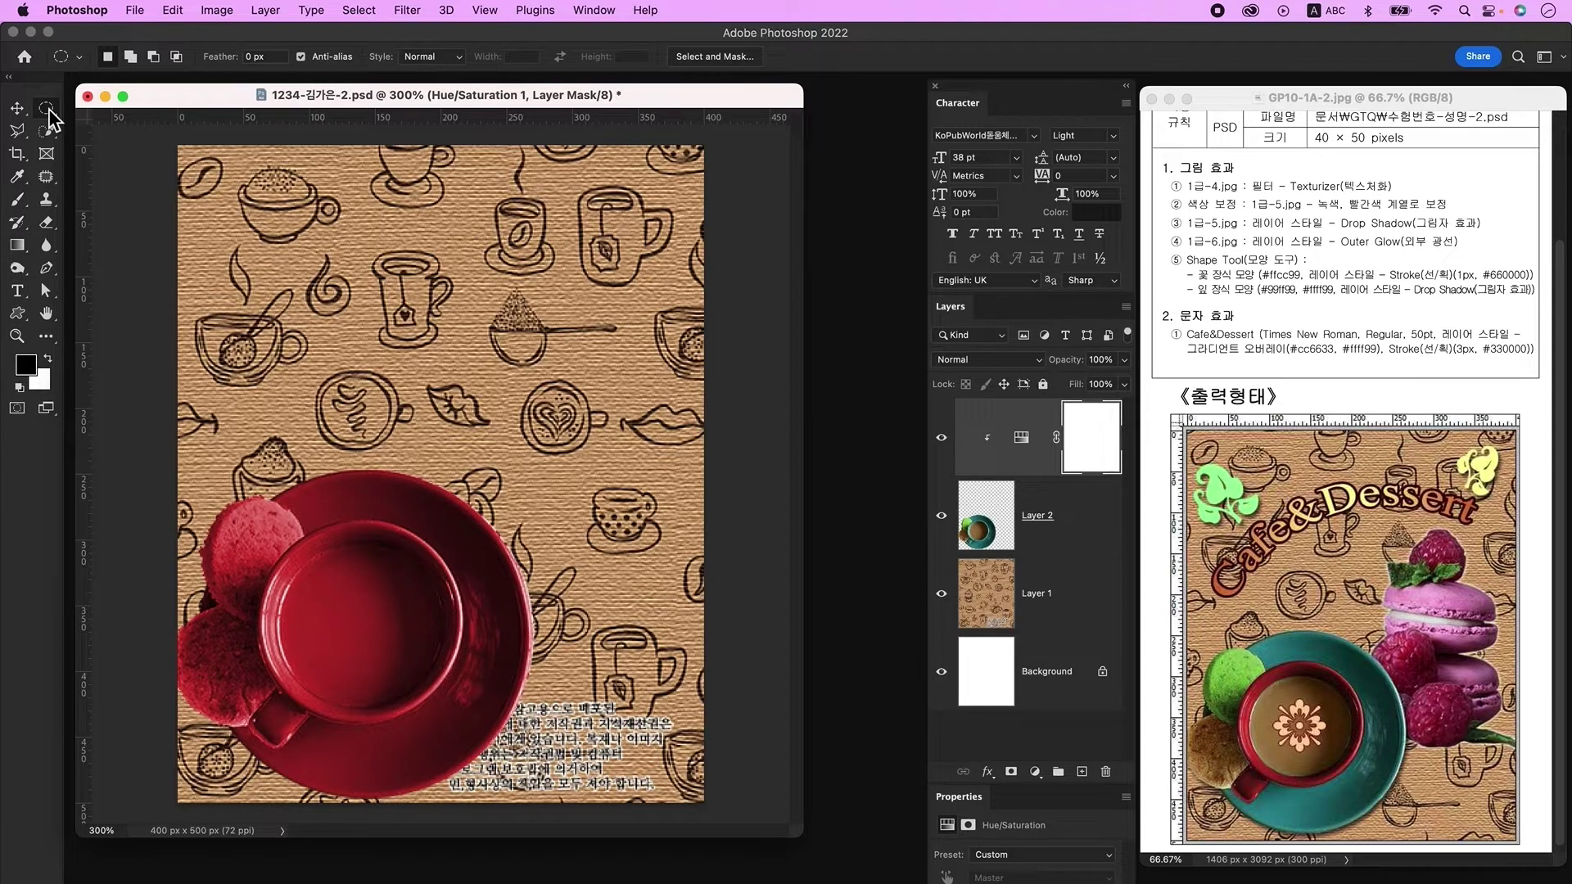
Step: Marquee the cup's round inner circle, refine with Quick Selection, and invert the selection
left_click_drag(267, 543, 390, 677)
key("w")
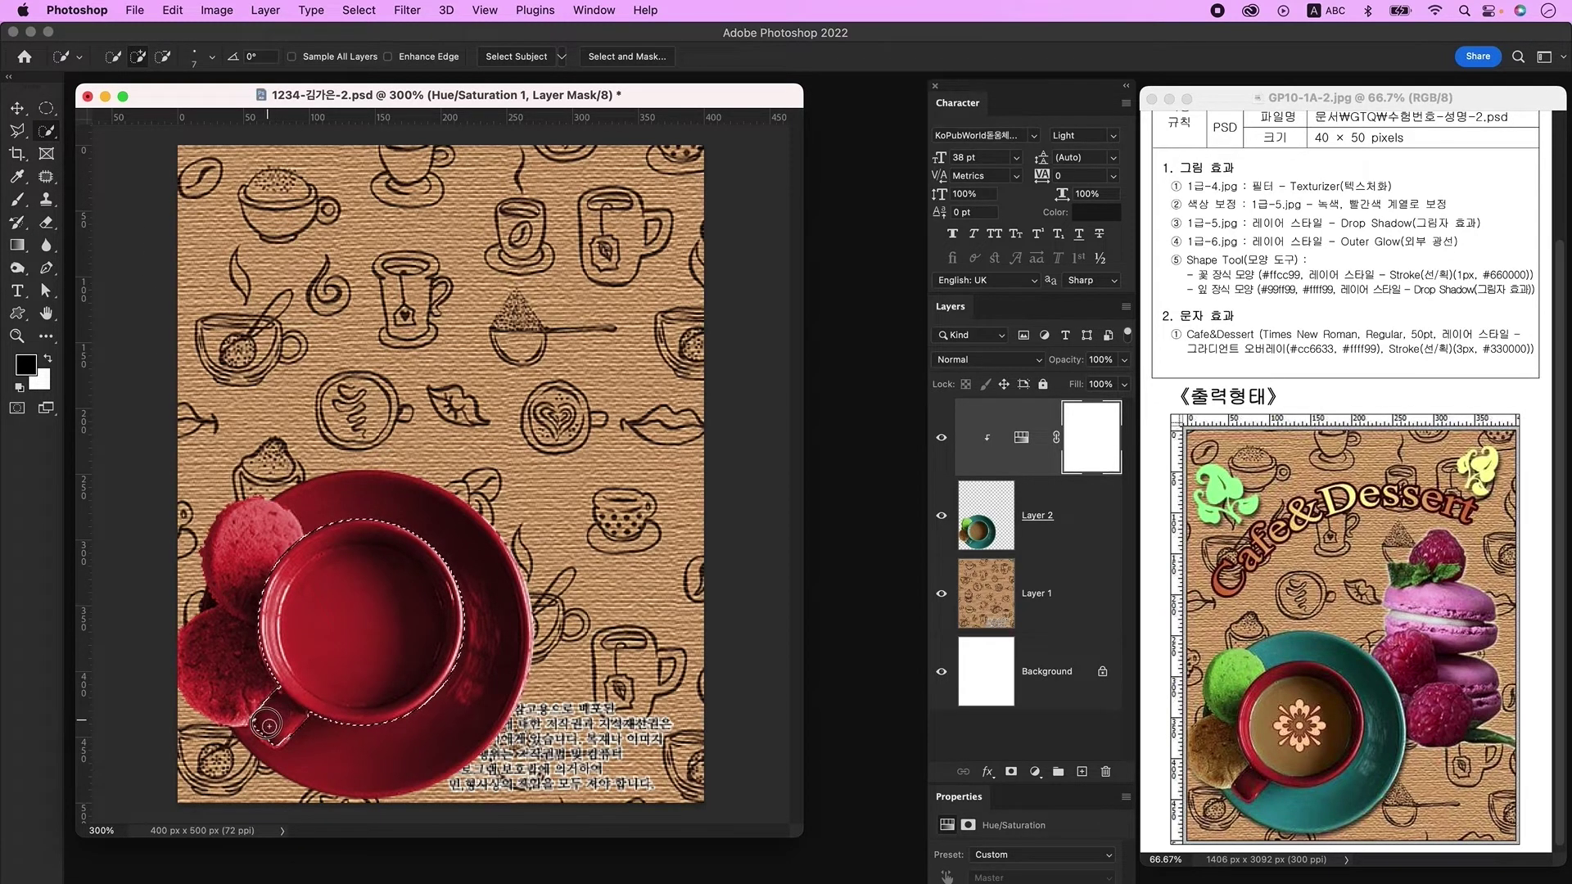
left_click(359, 11)
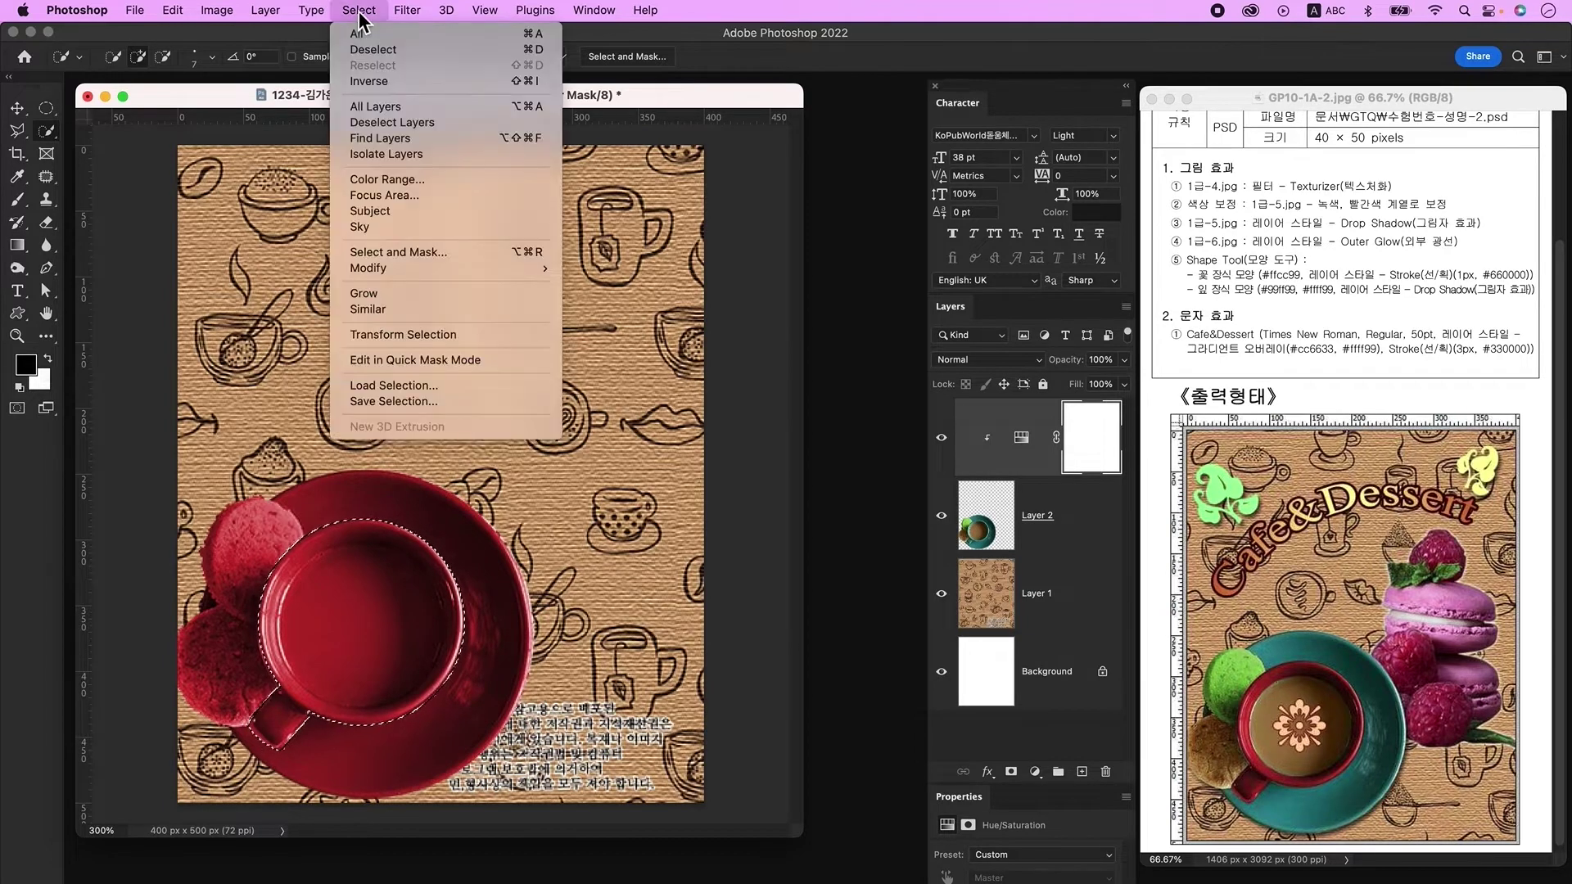
left_click(384, 81)
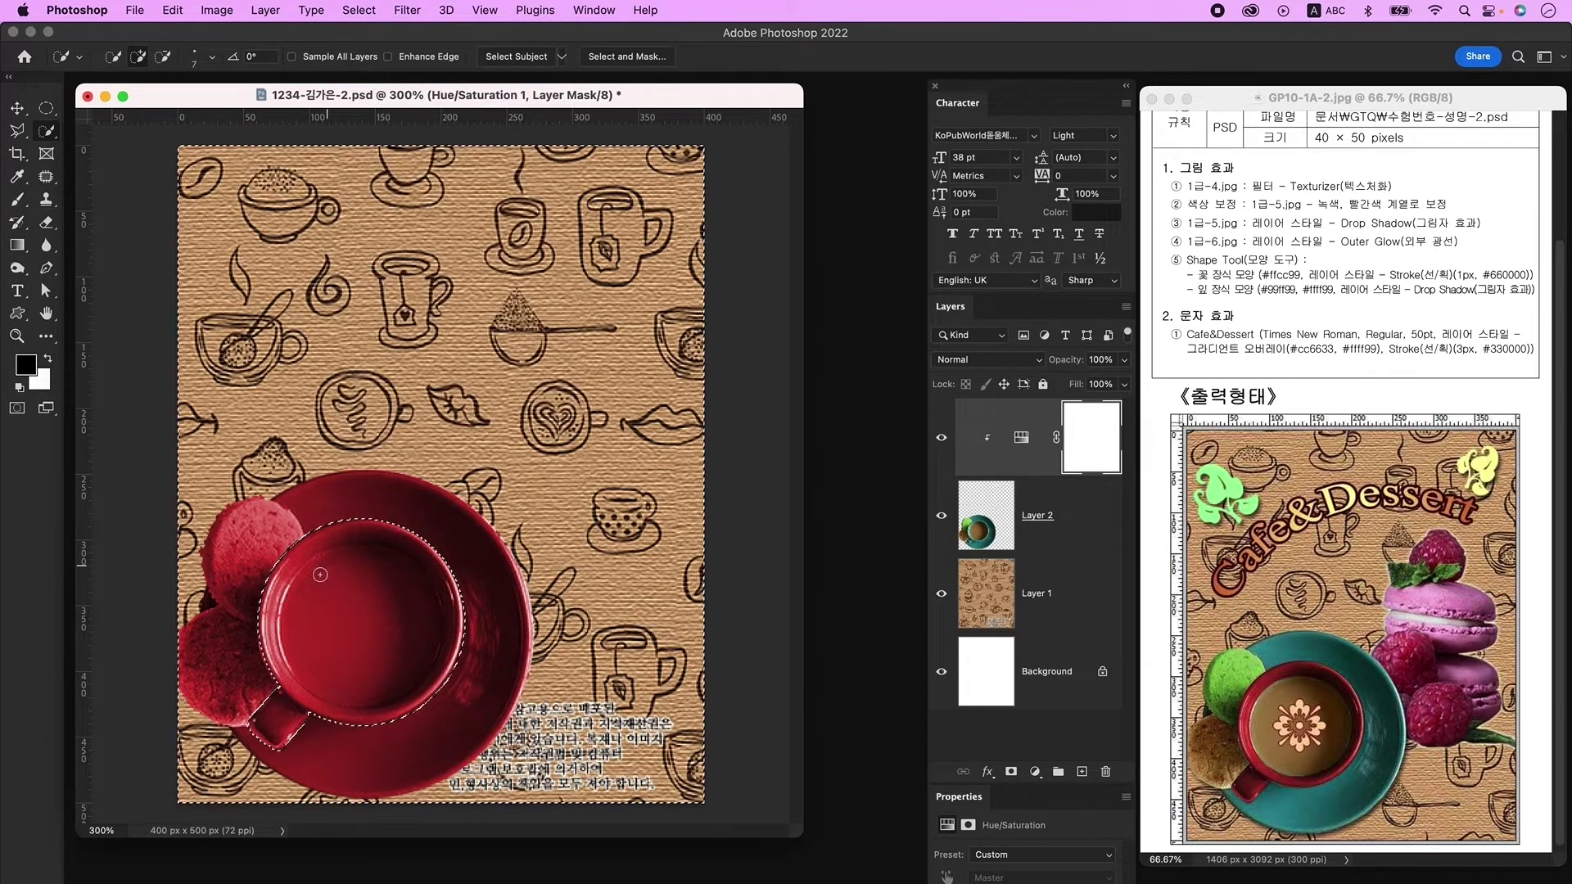
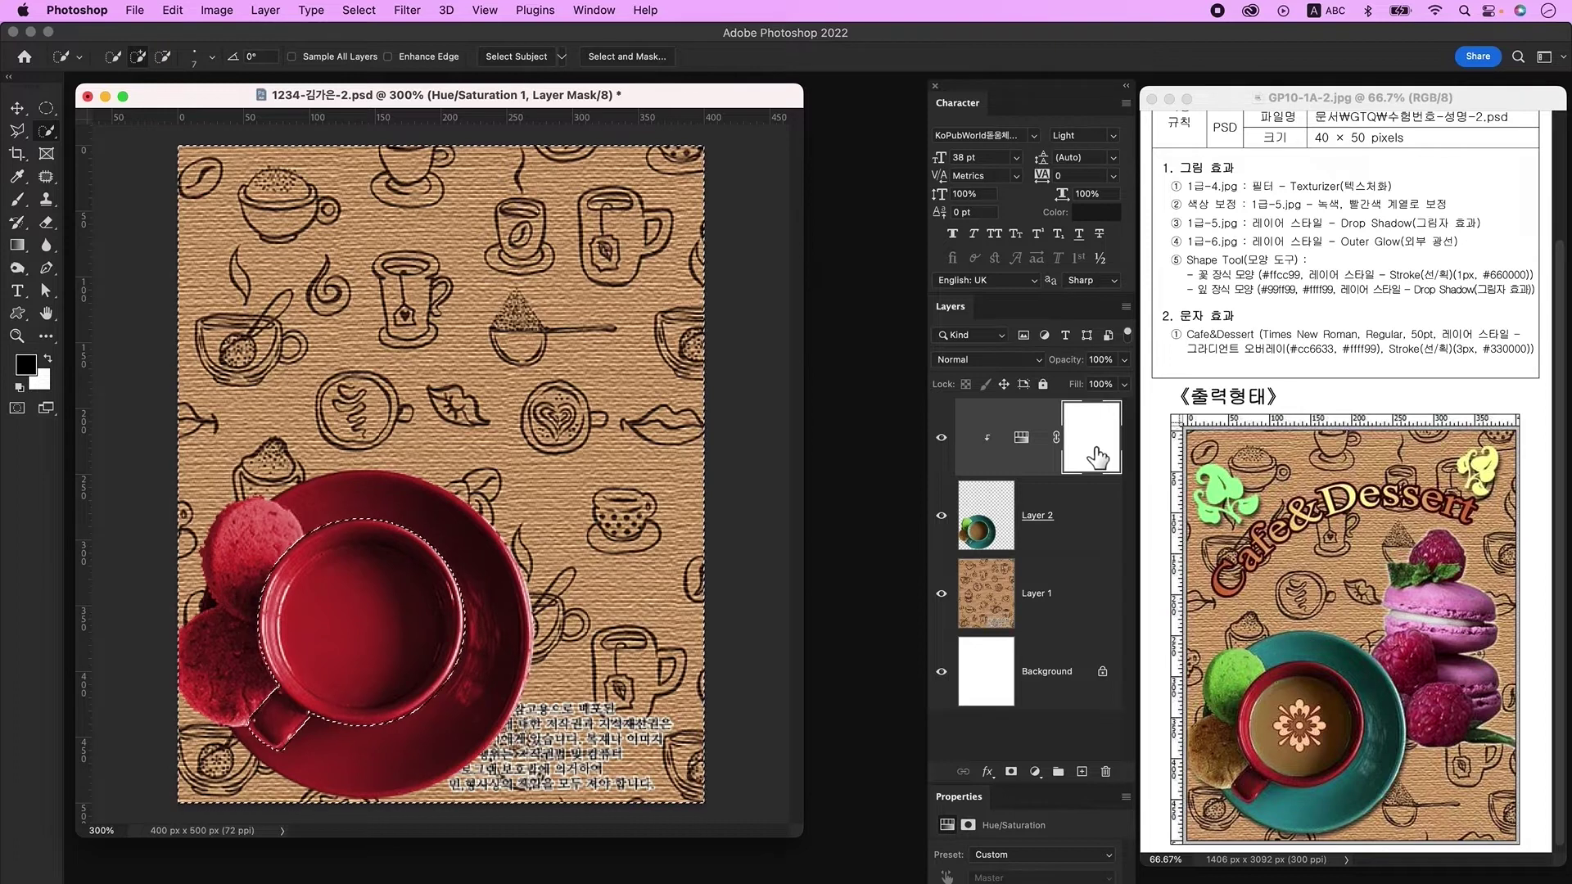
Step: Fill the mask black outside the cup, then draw an elliptical selection over the coffee
key("alt+Delete")
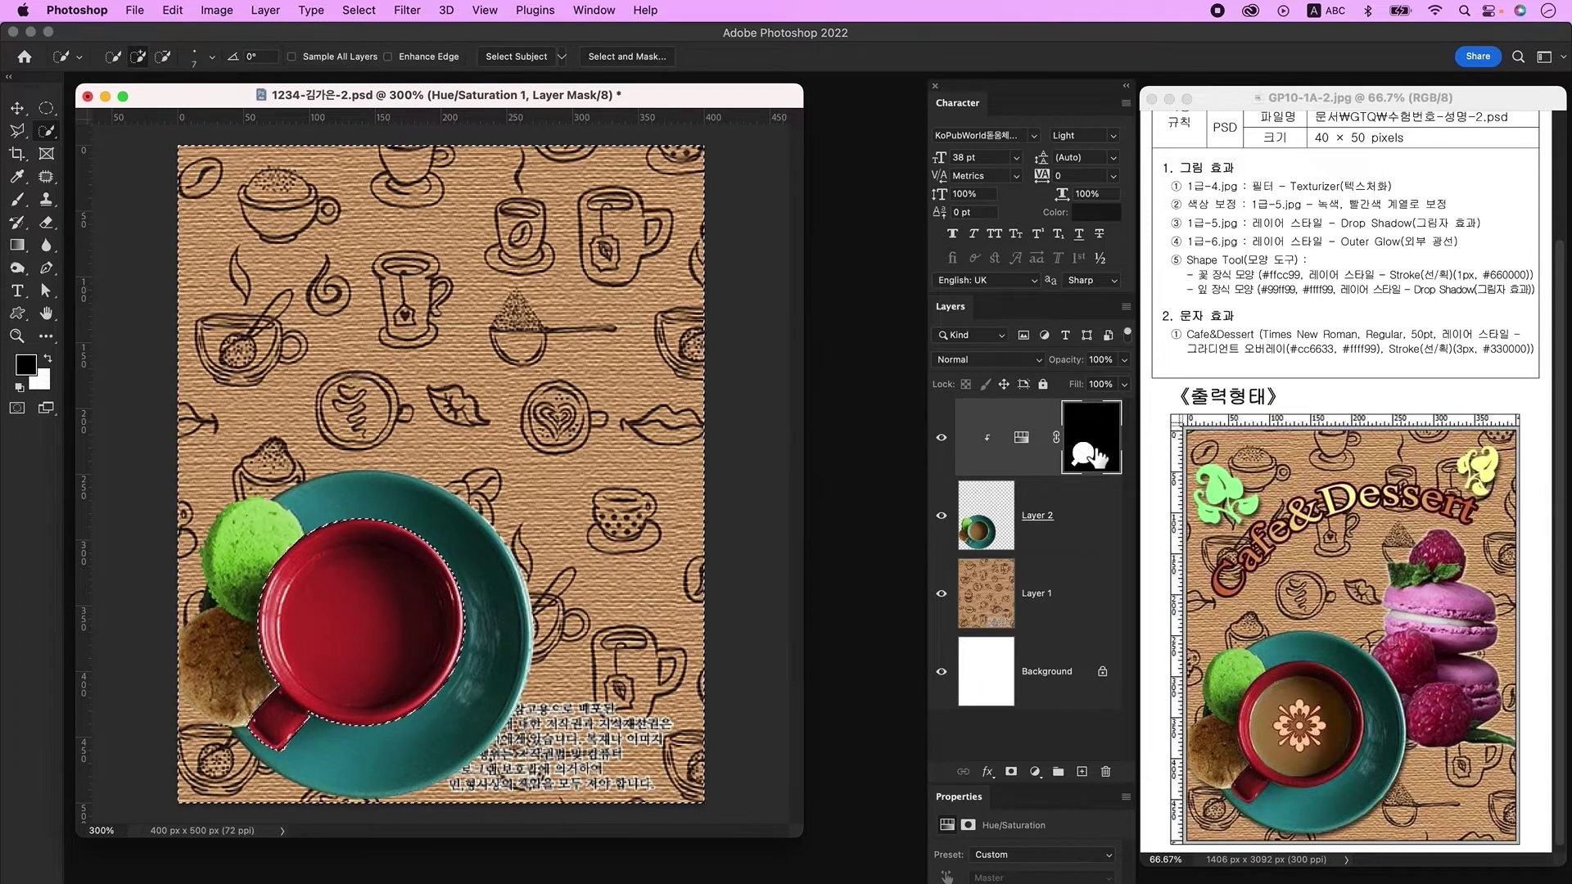
key("ctrl+d")
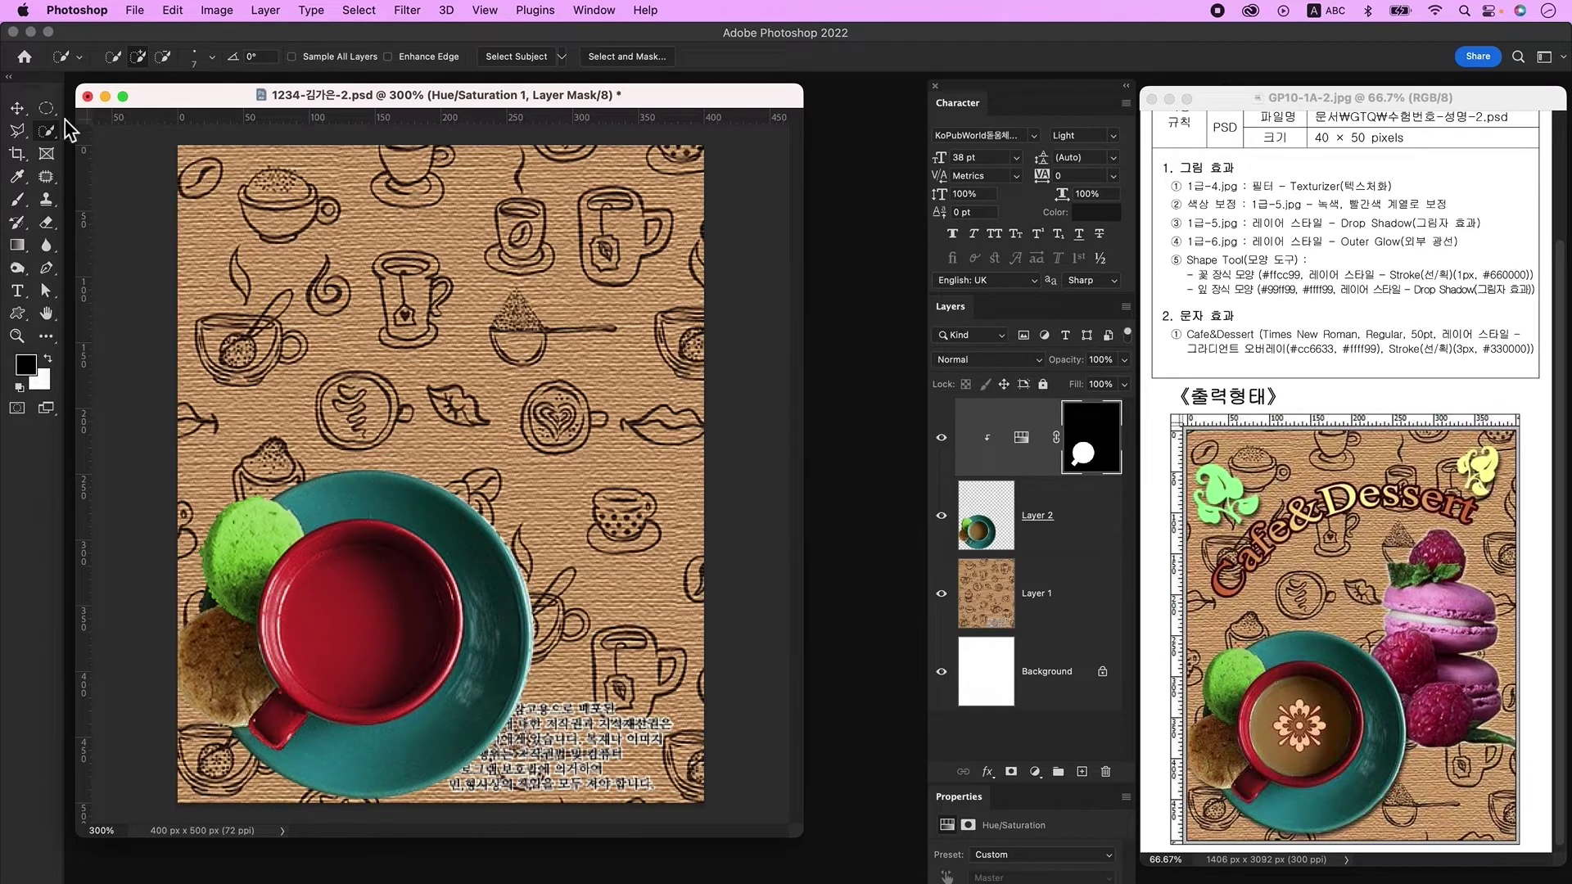
left_click_drag(47, 111, 85, 118)
left_click_drag(292, 560, 451, 756)
left_click_drag(403, 673, 392, 665)
Step: Transform the ellipse to fit the coffee, fill it black on the mask, and deselect
right_click(396, 645)
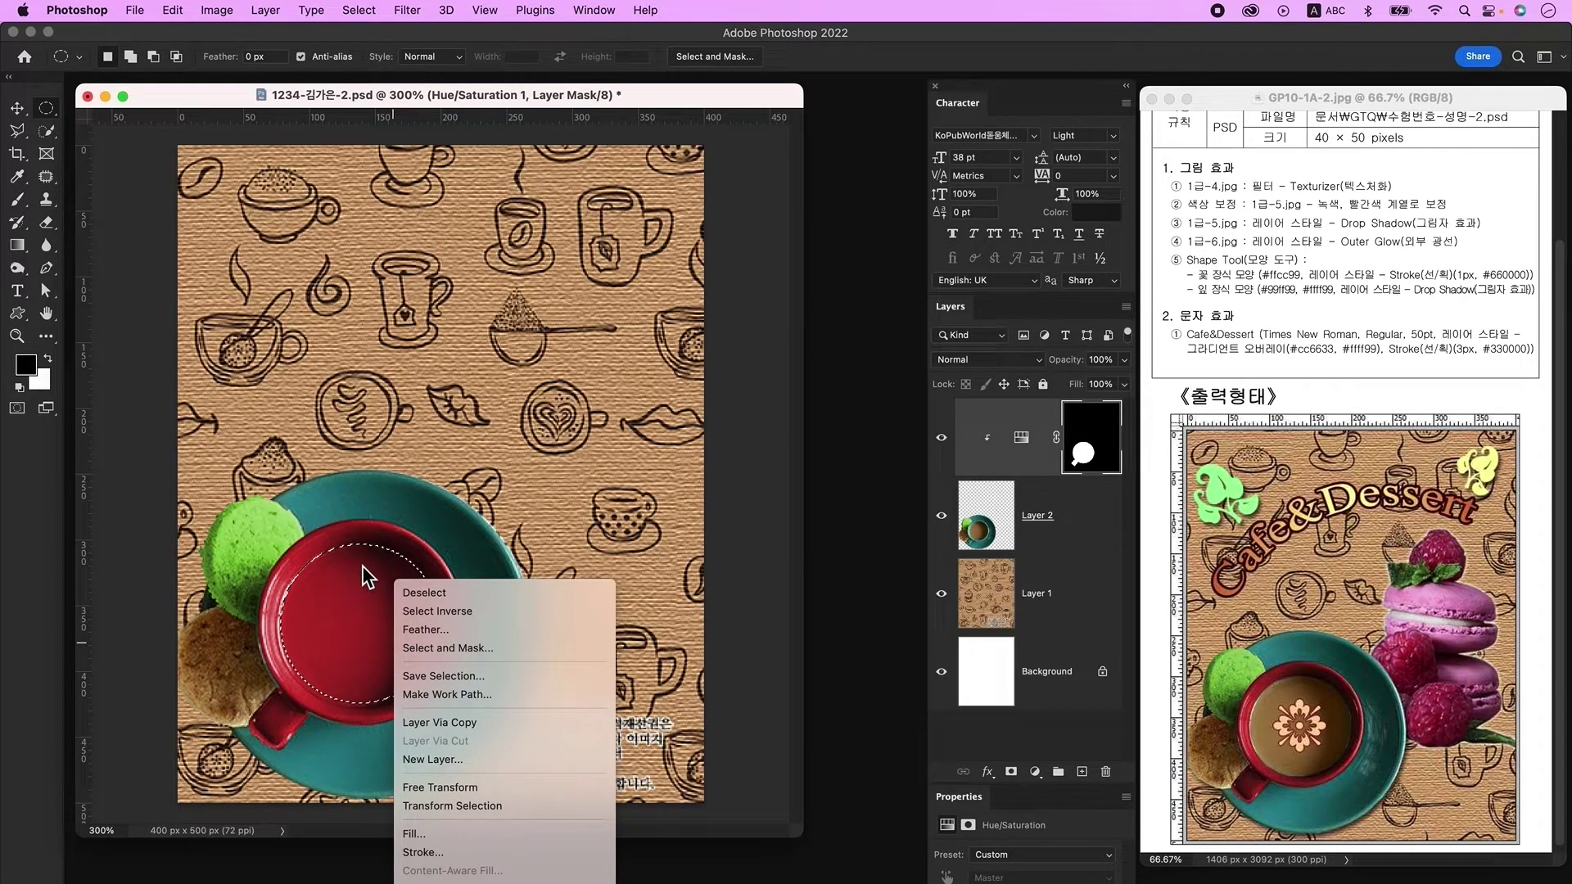
left_click(493, 811)
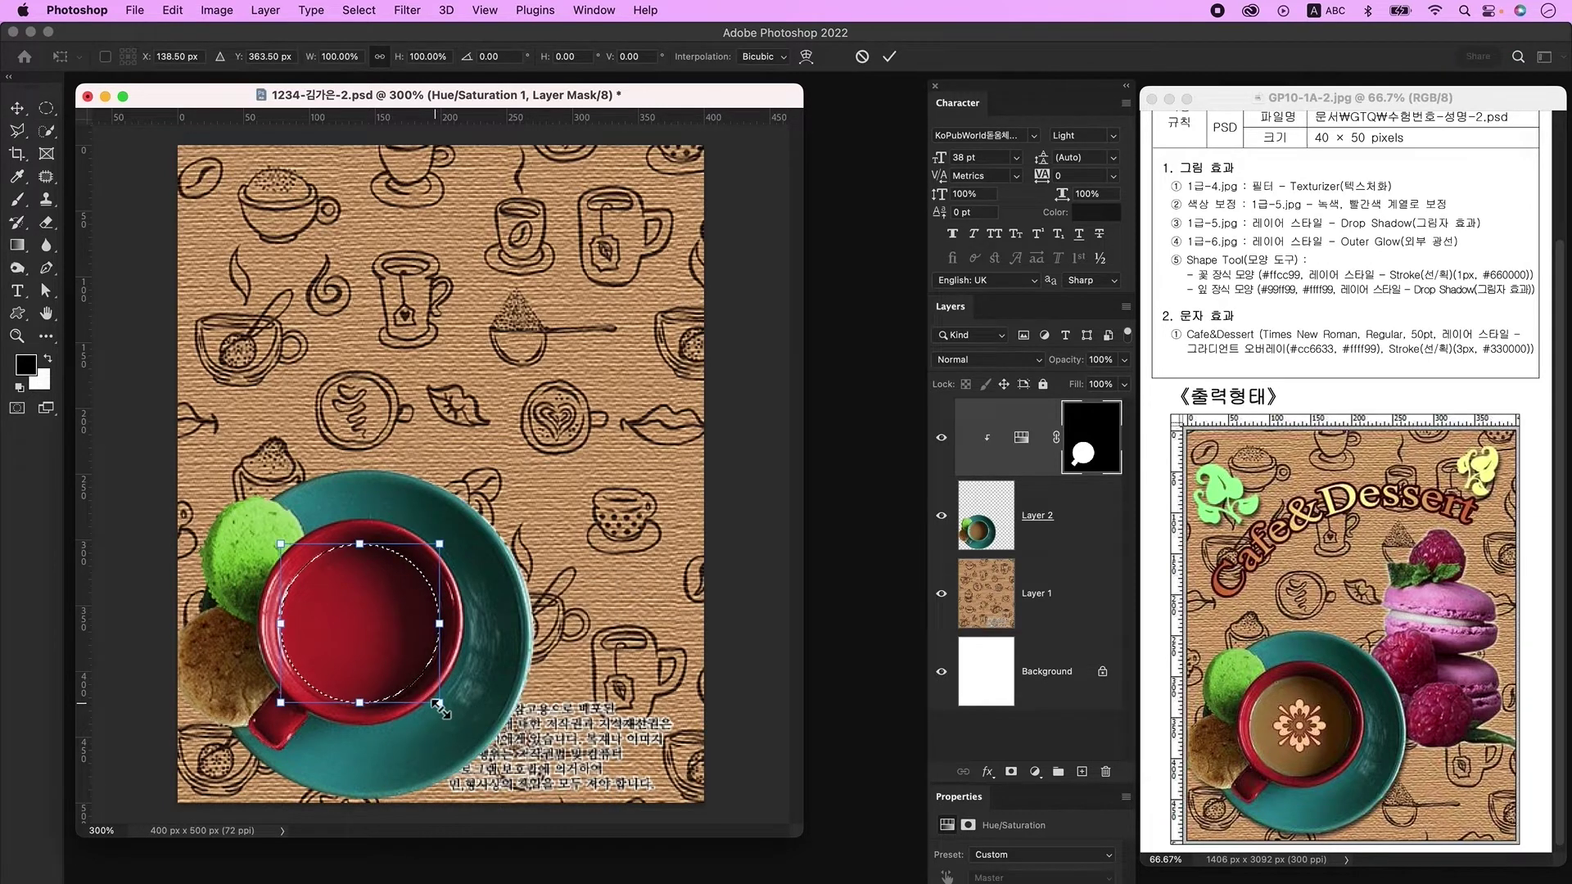
left_click_drag(441, 704, 444, 711)
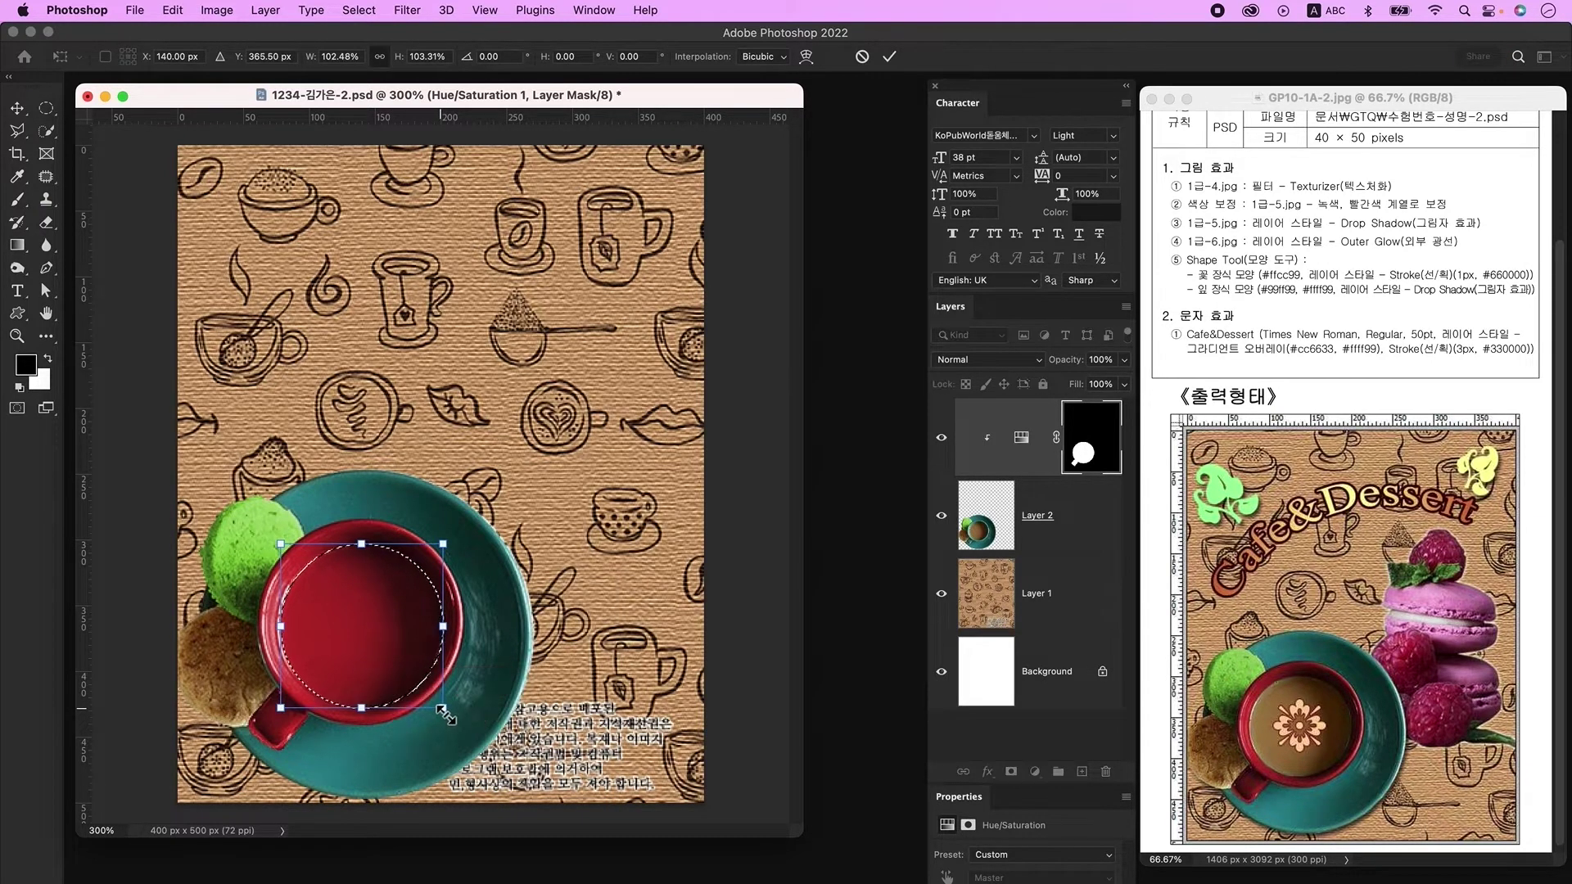
double_click(368, 623)
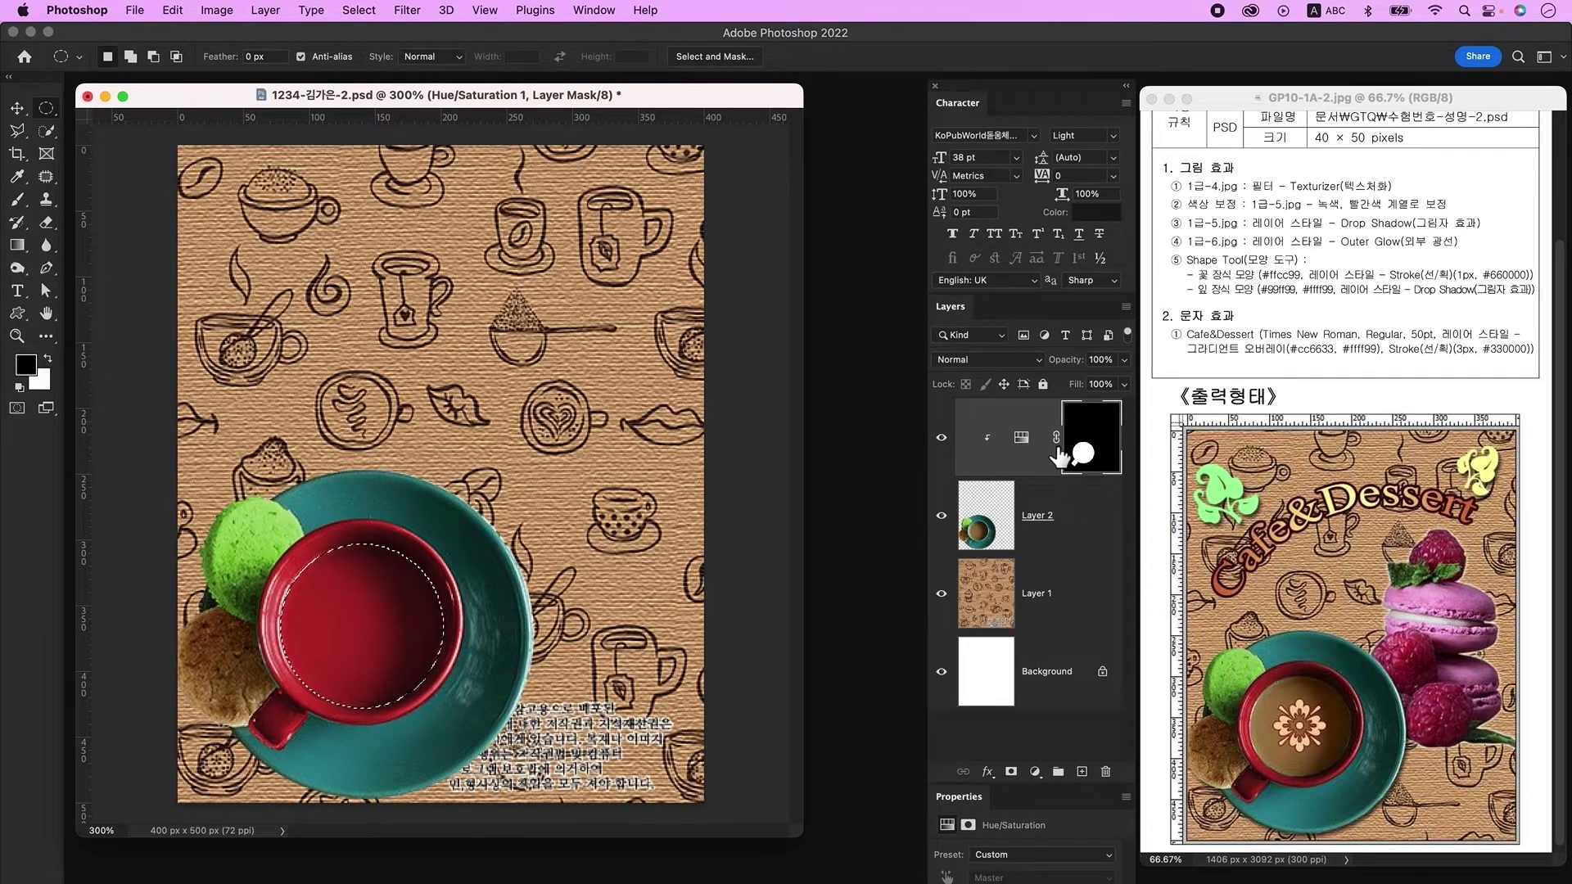
key("alt+BackSpace")
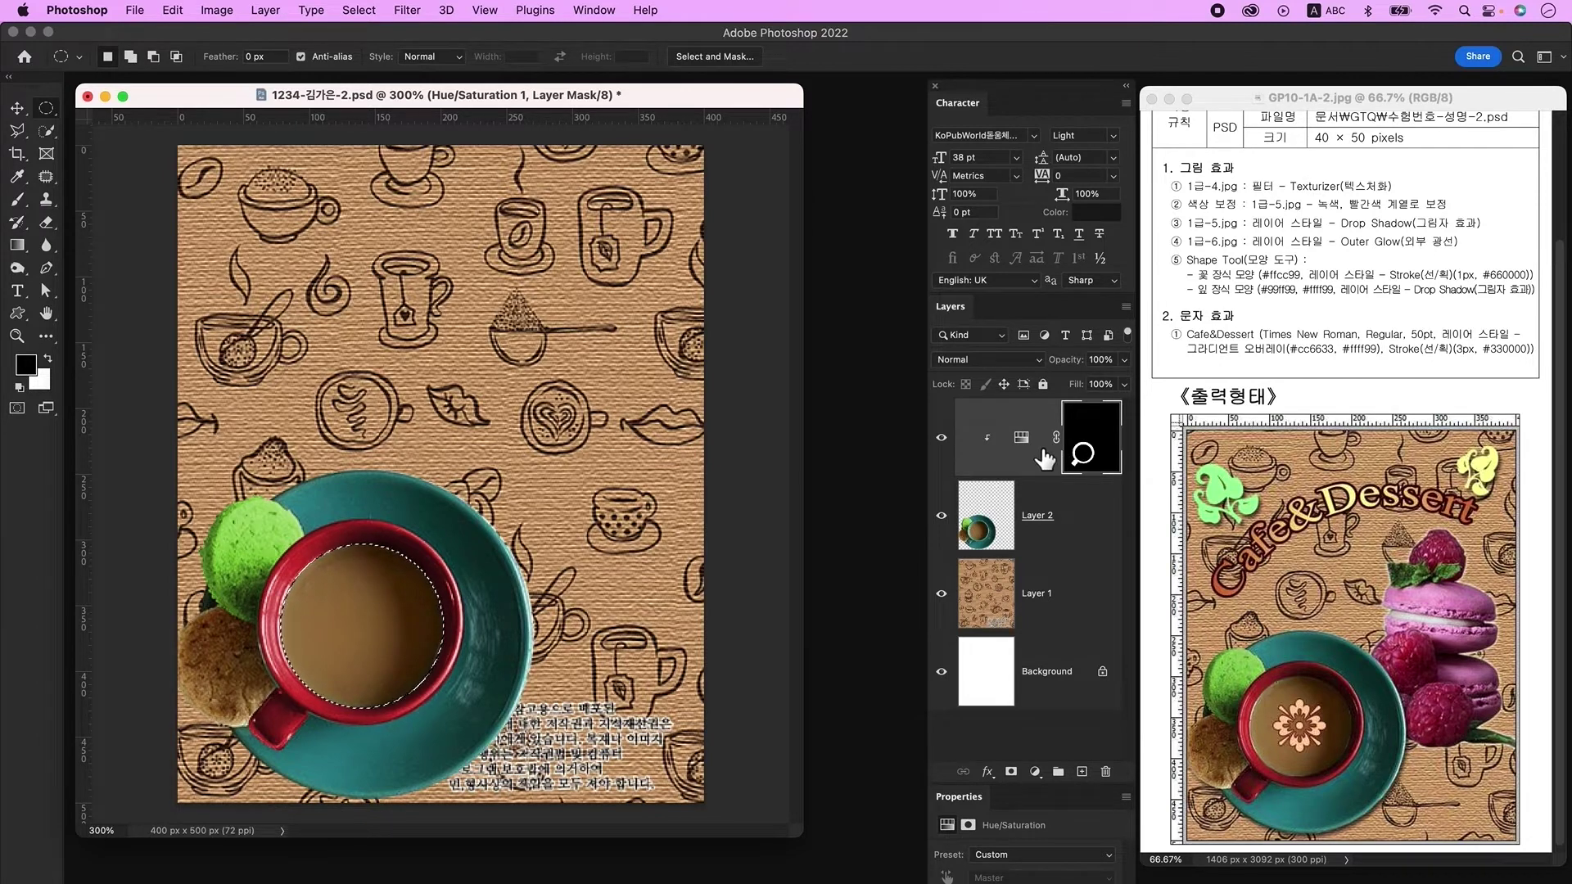
key("super+d")
left_click(999, 496)
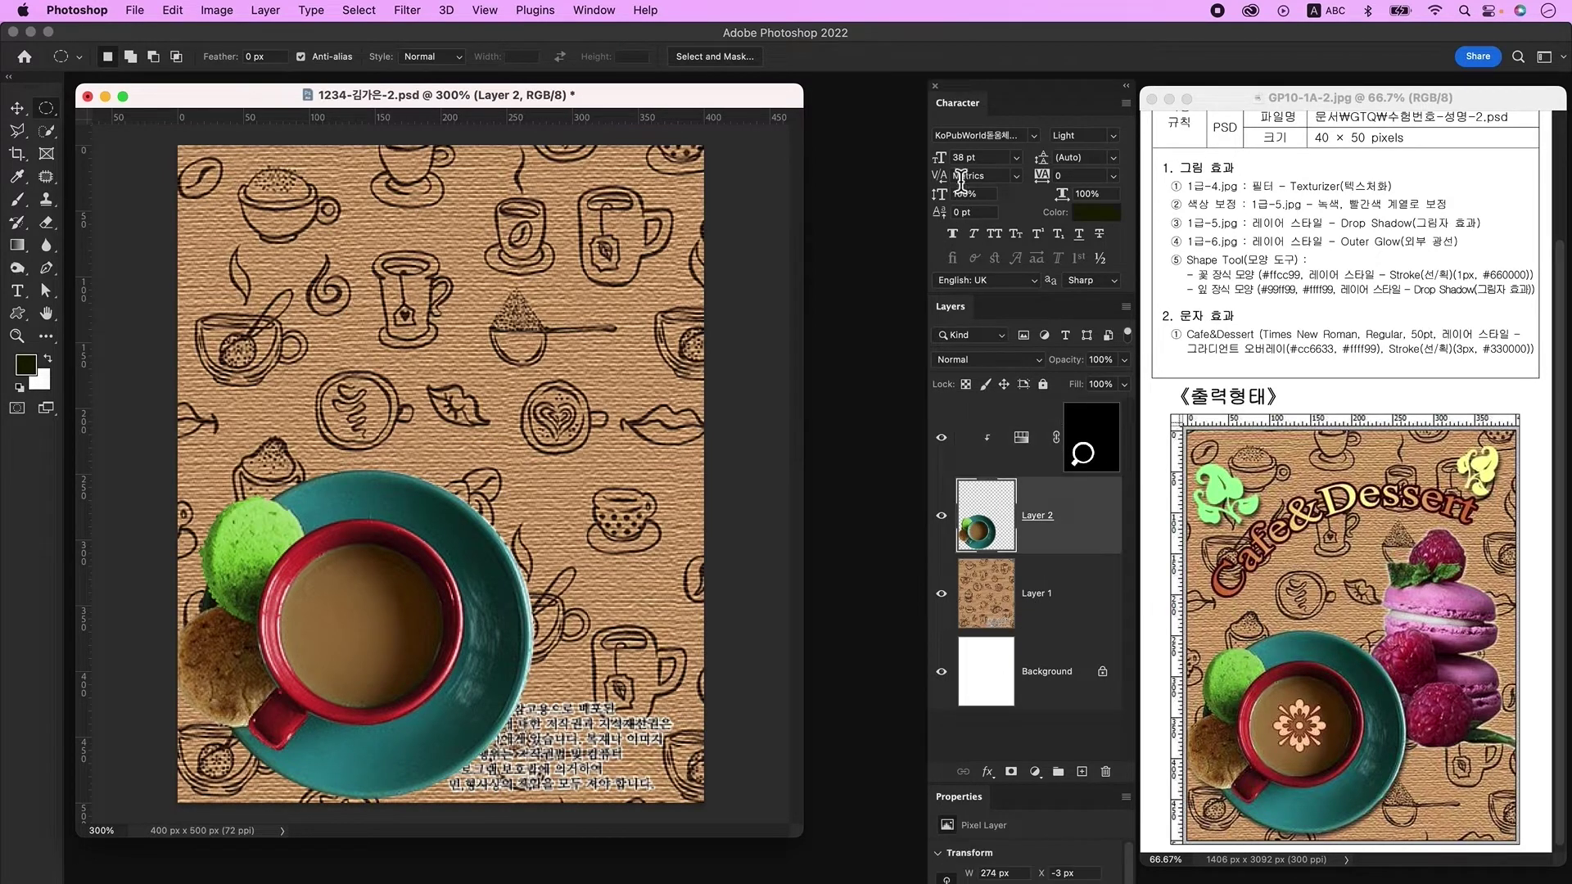
Step: Add a Drop Shadow to the cup layer (Layer 2) and choose 1급-6.jpg to open
double_click(1094, 529)
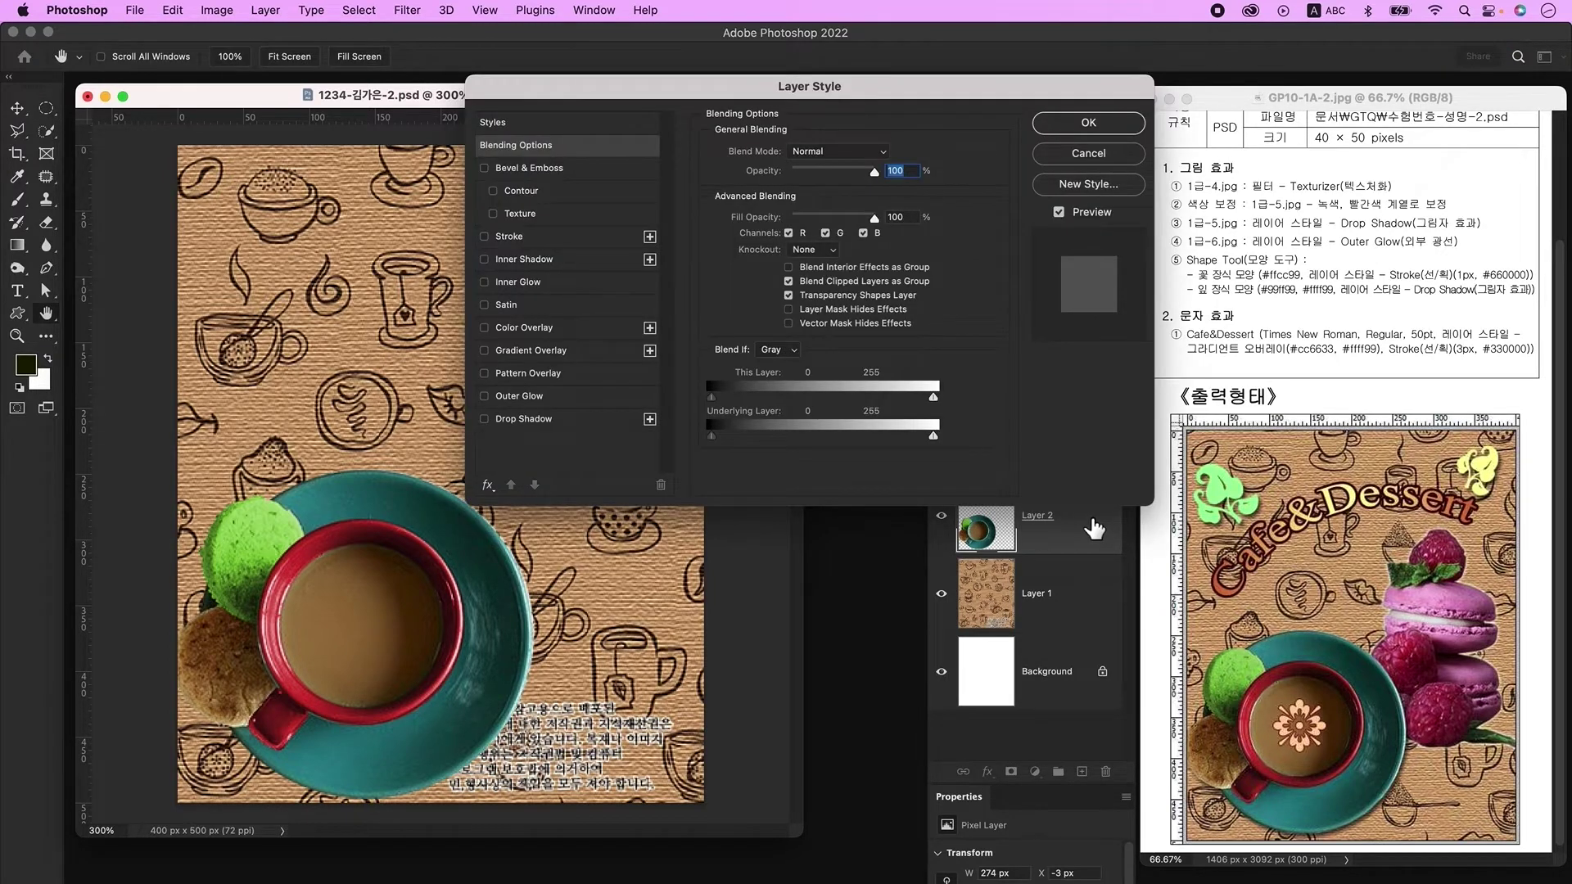
left_click(528, 420)
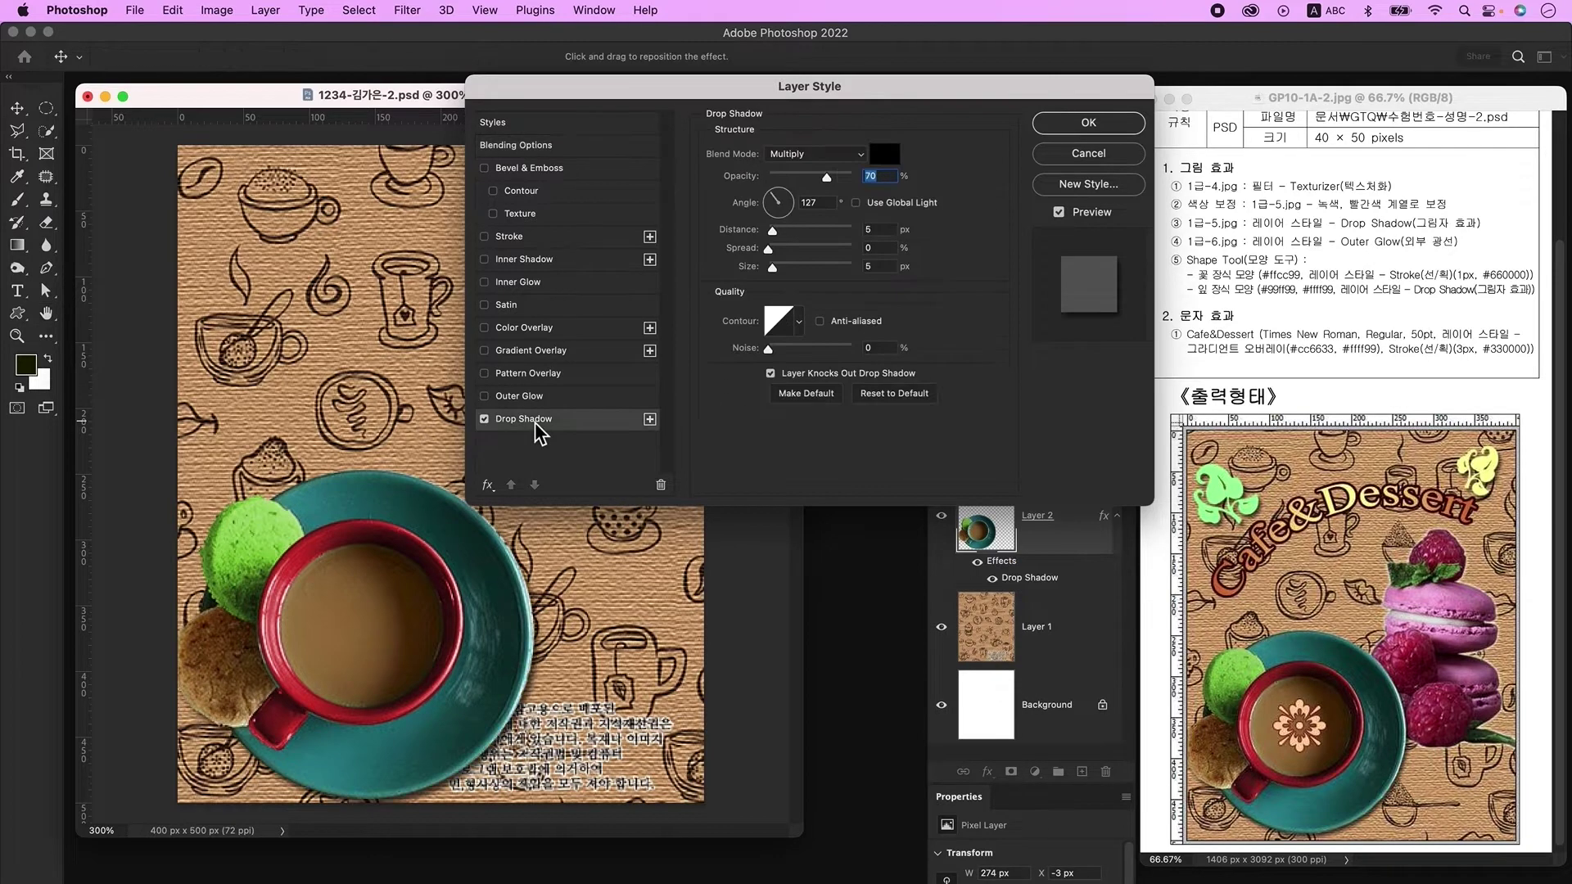
left_click(1086, 122)
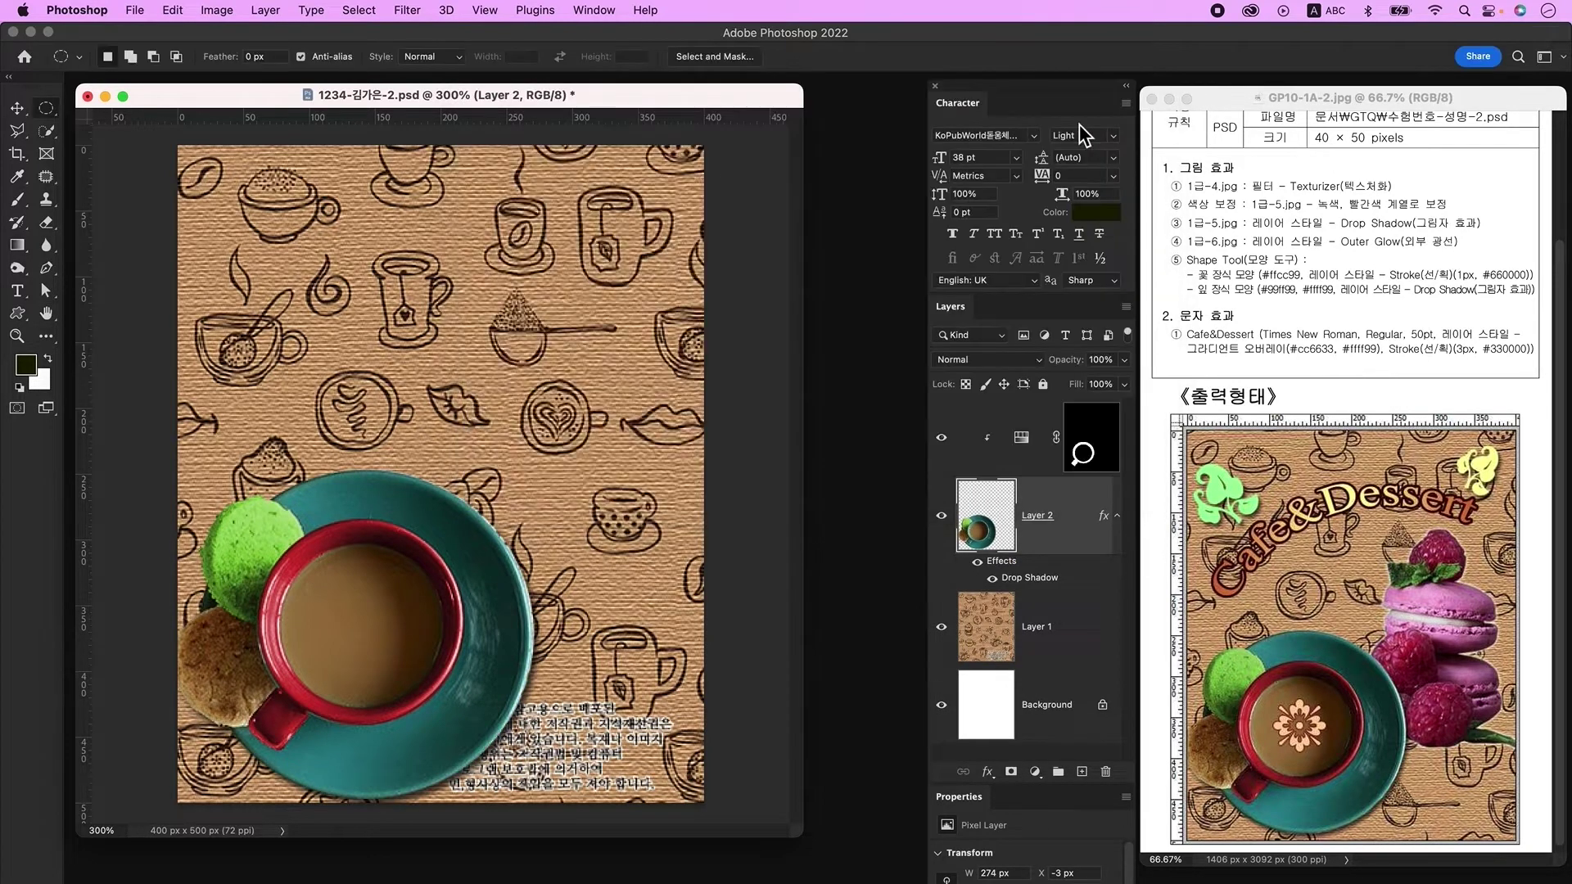
key("super+o")
left_click(1102, 217)
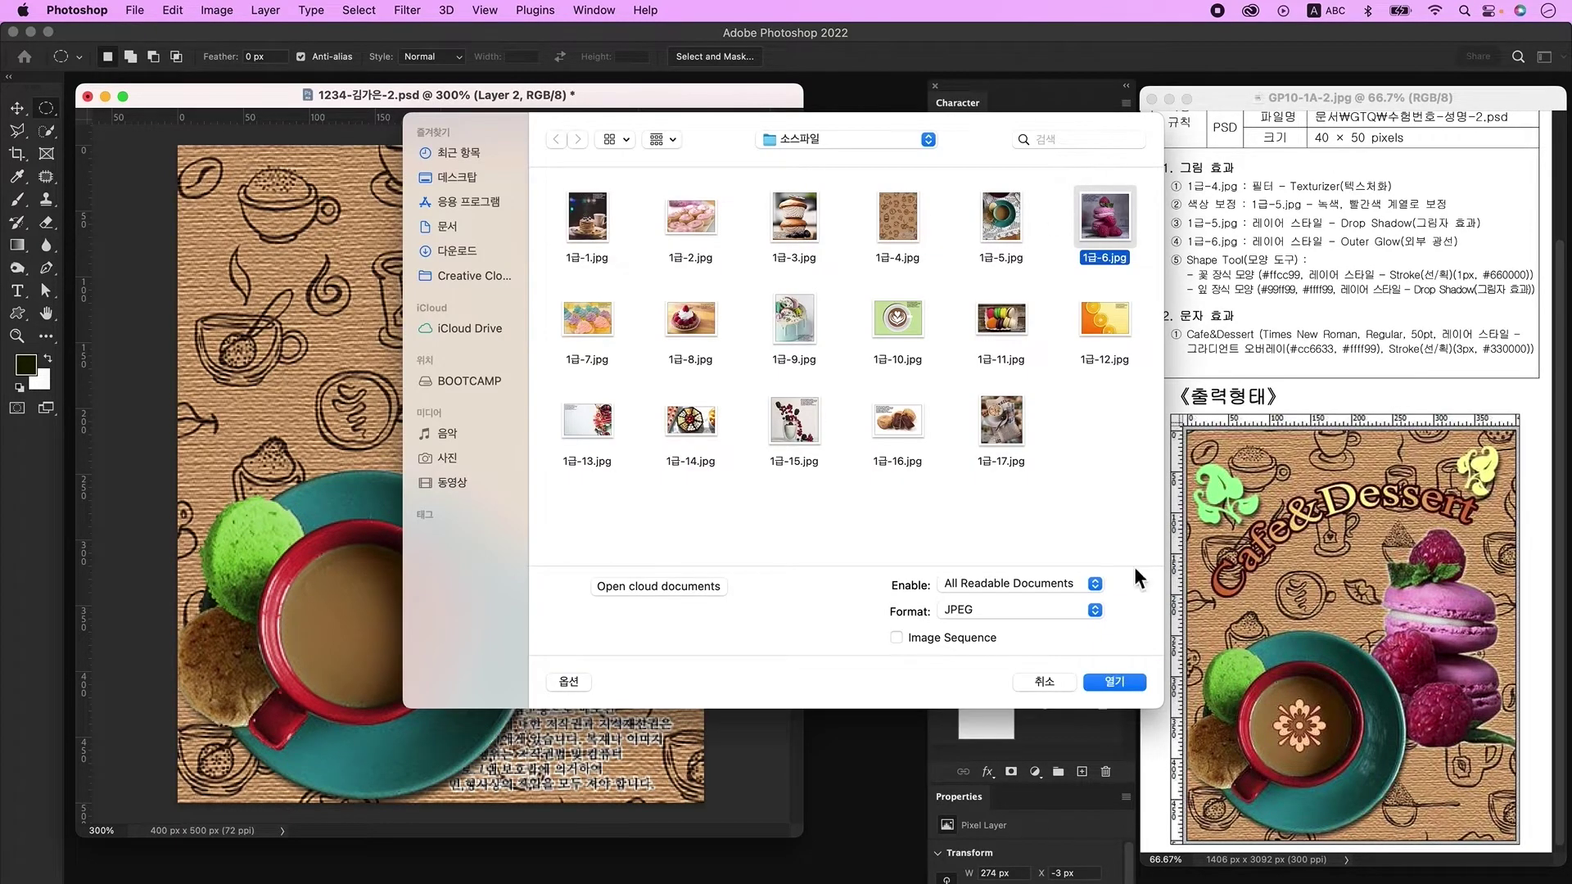
Step: Open 1급-6.jpg, unlock it, and delete the grey background around the macarons with Quick Selection
left_click(1120, 681)
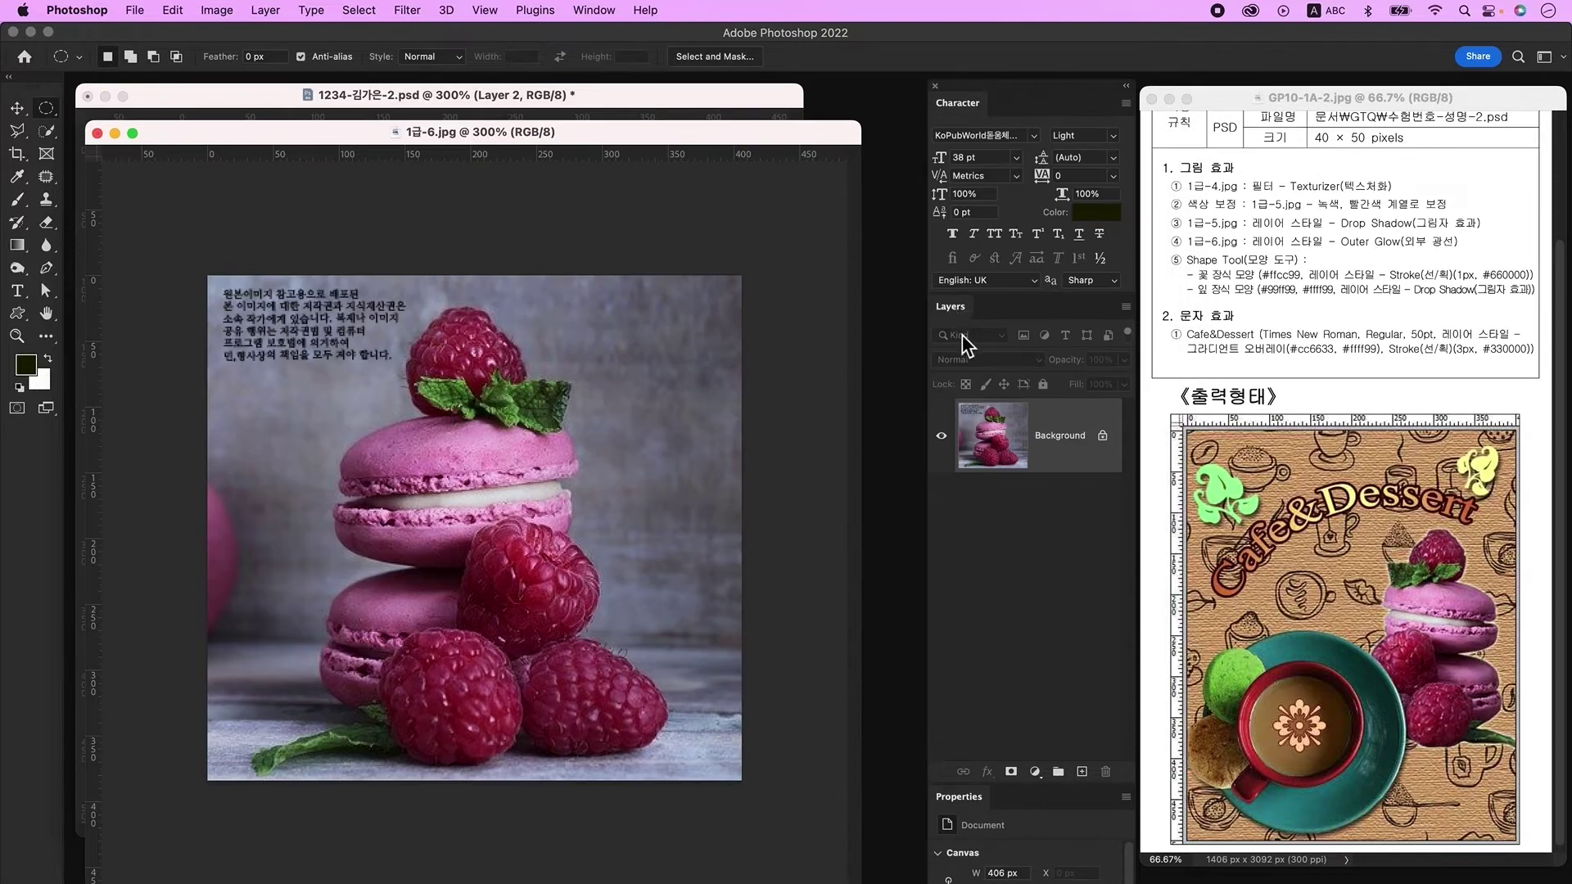
left_click(1104, 436)
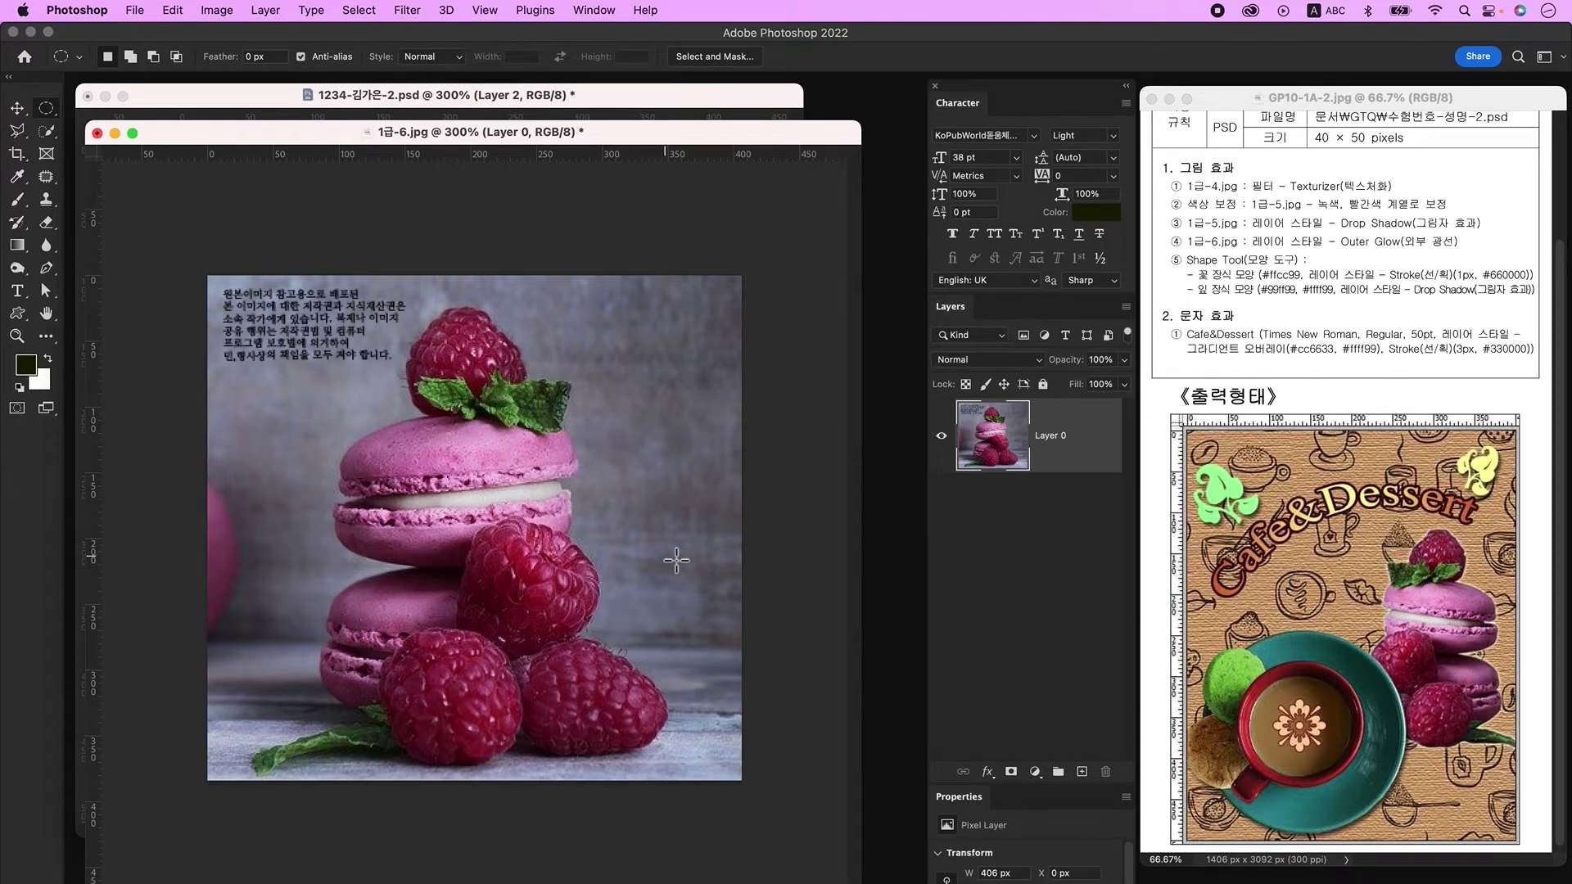
left_click(48, 131)
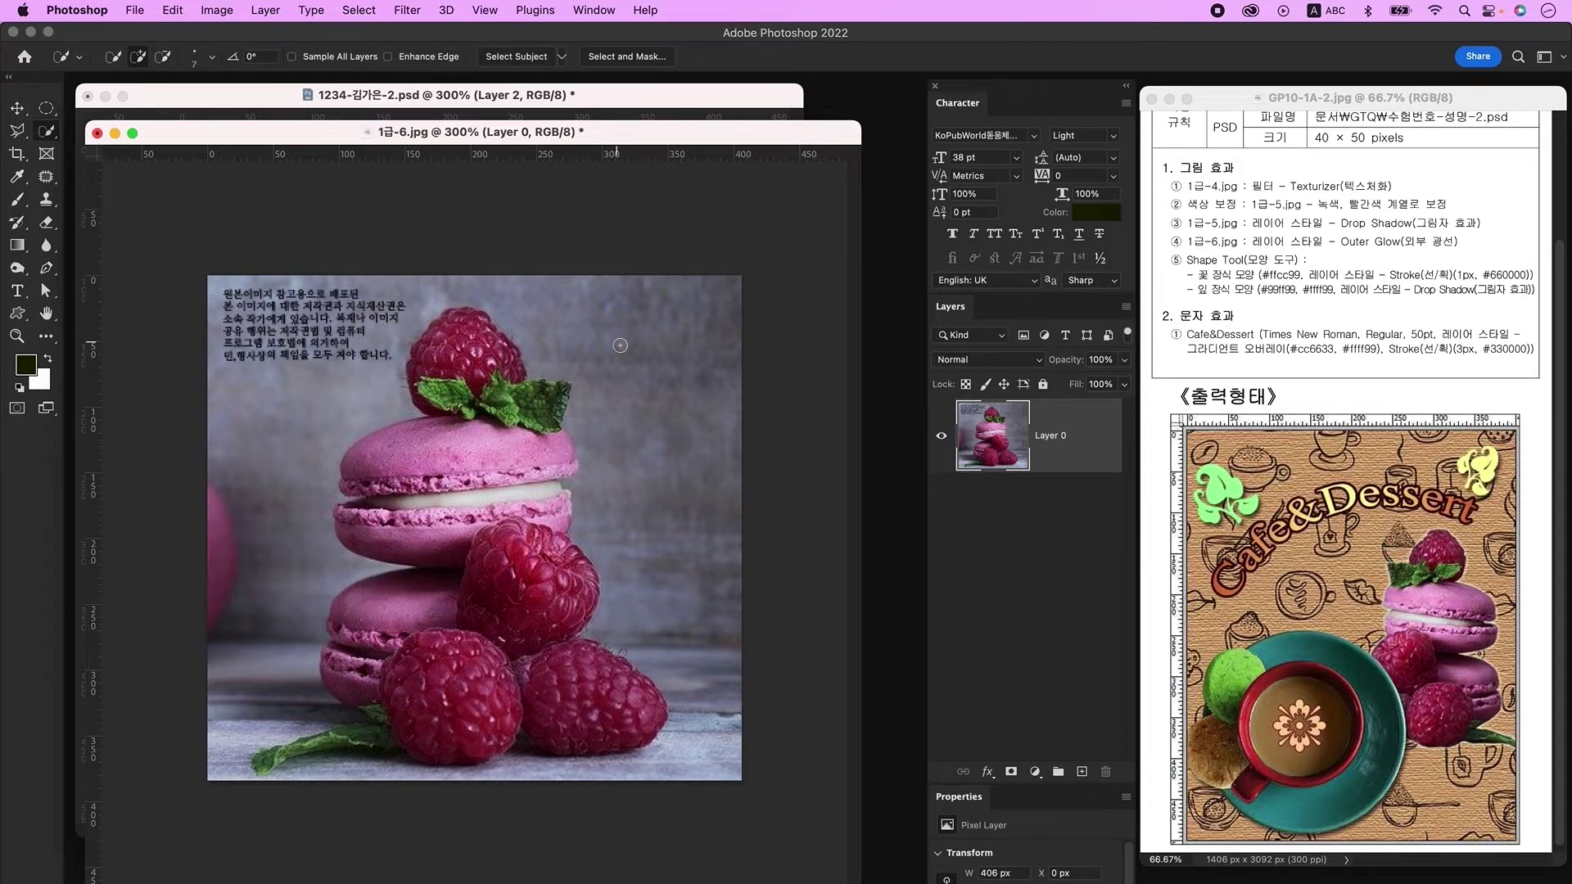
key("bracketright")
key("bracketright")
key("bracketright")
mouse_move(578, 307)
left_mouse_down()
mouse_move(667, 352)
mouse_move(690, 390)
mouse_move(773, 790)
mouse_move(592, 799)
mouse_move(524, 557)
mouse_move(356, 681)
mouse_move(403, 711)
mouse_move(364, 674)
mouse_move(335, 749)
mouse_move(402, 739)
mouse_move(339, 718)
mouse_move(261, 768)
mouse_move(368, 757)
left_mouse_up()
key("alt")
key("bracketleft")
key("bracketleft")
key("bracketleft")
key("bracketleft")
key("bracketleft")
key("bracketleft")
key("bracketleft")
key("bracketleft")
key("bracketleft")
key("bracketleft")
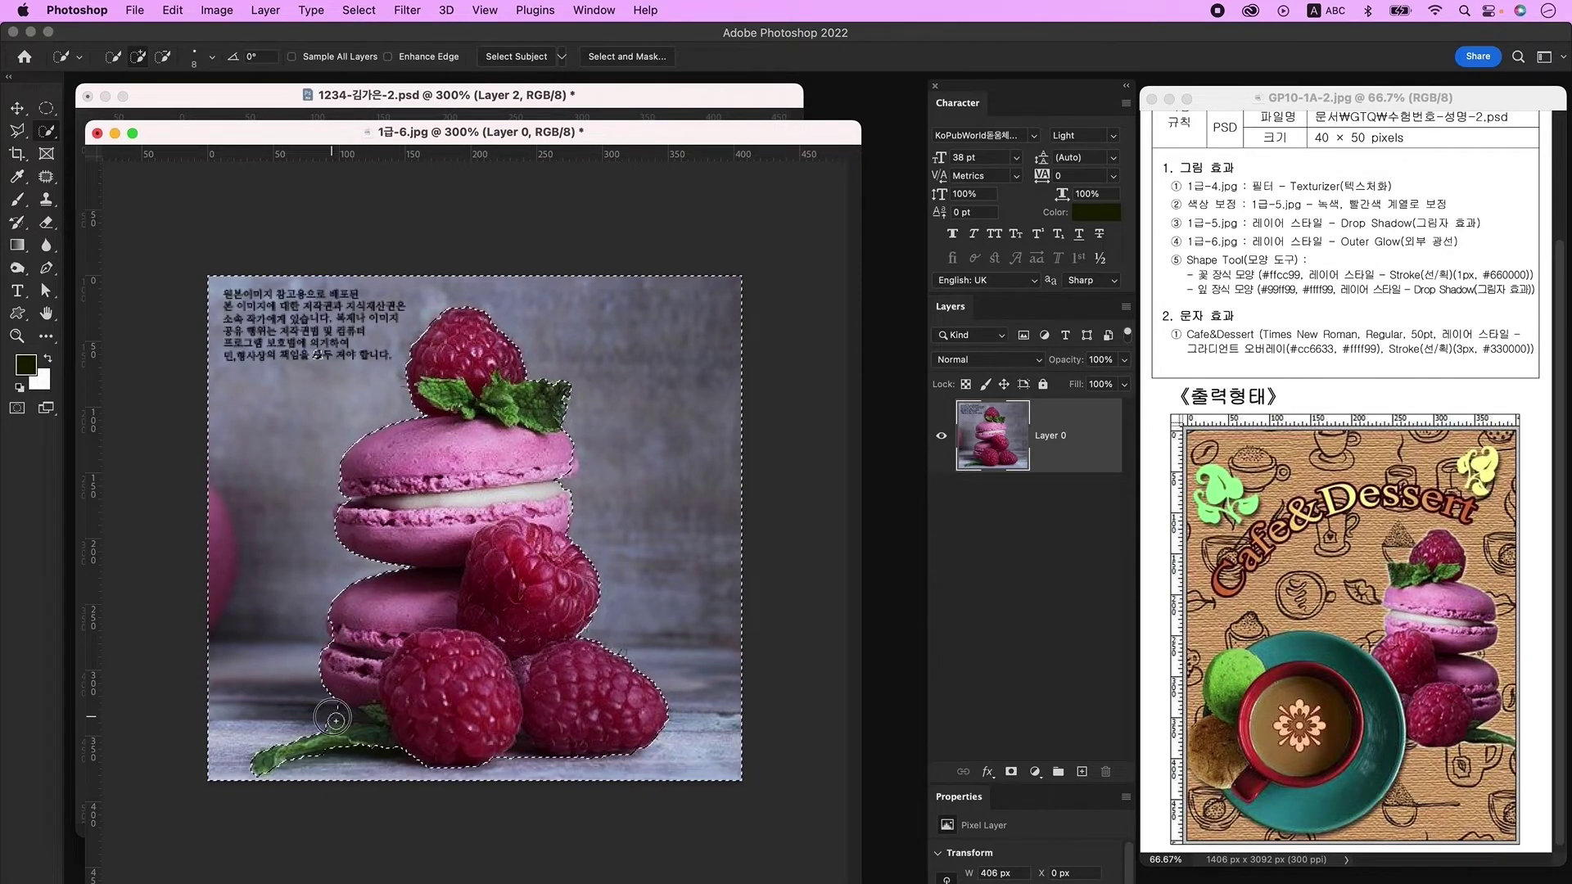
key("Delete")
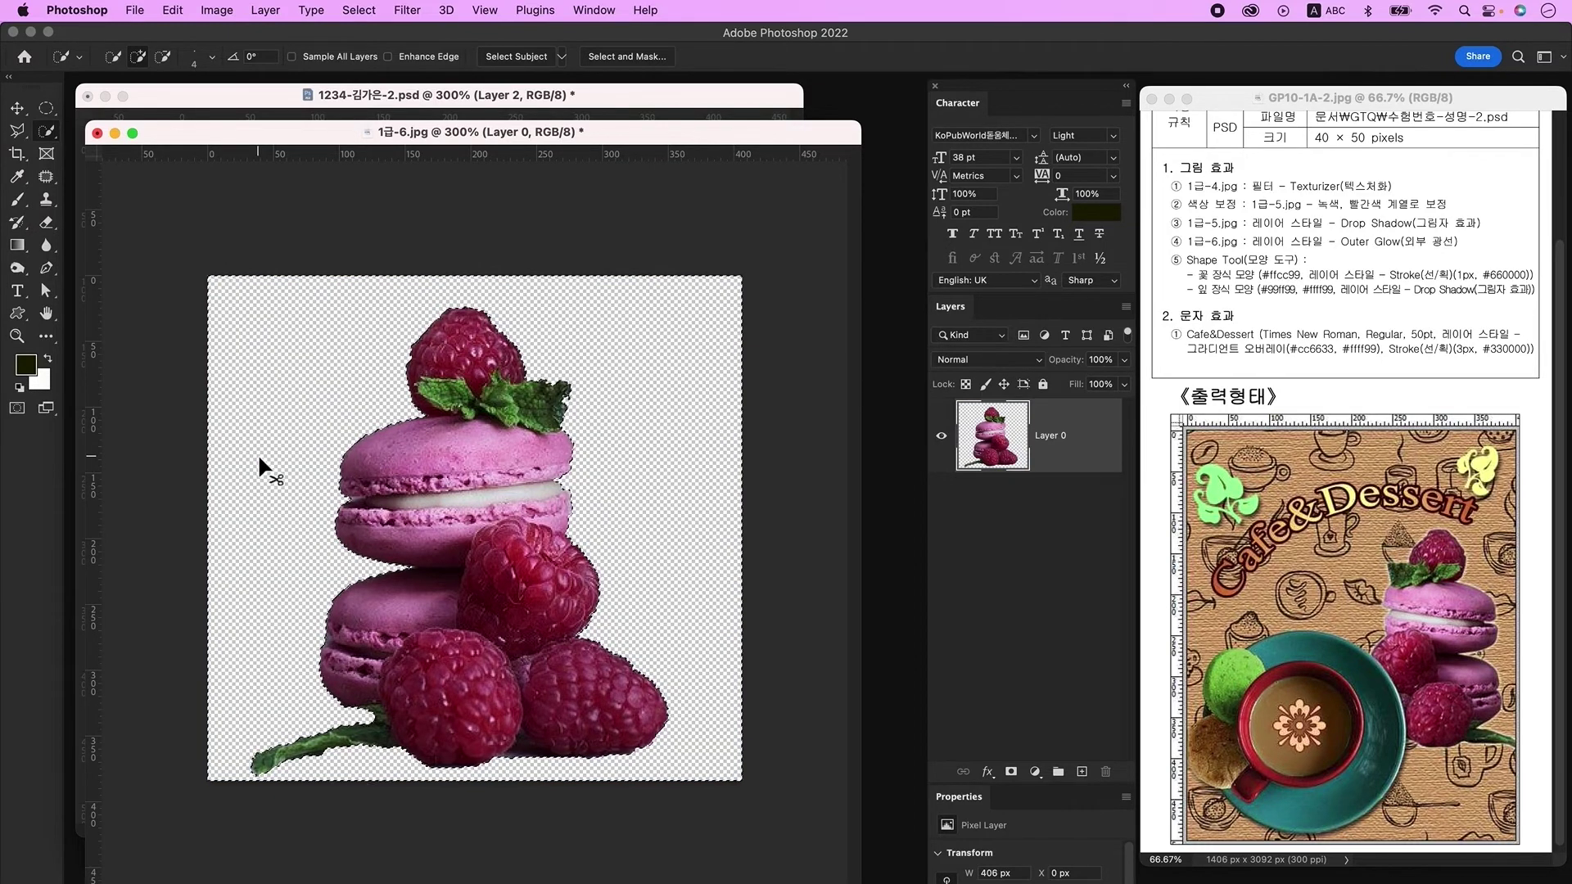
key("v")
left_click_drag(205, 133, 674, 330)
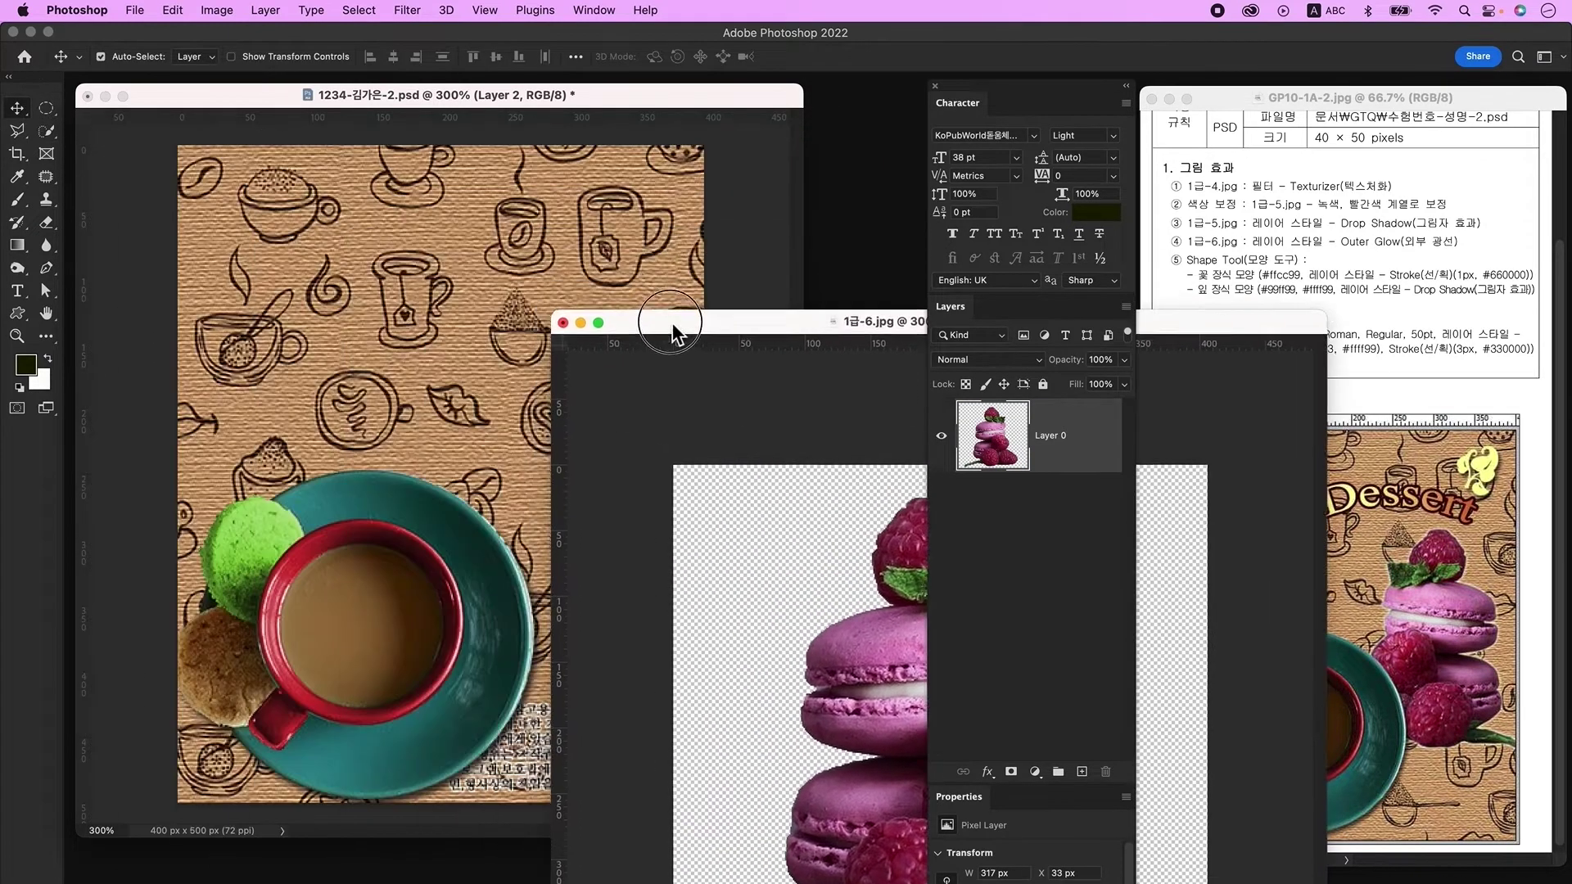
Step: Bring the macaron cutout into the poster unclipped, flipped horizontally, scaled to 60%, at the right
left_click_drag(886, 681, 499, 424)
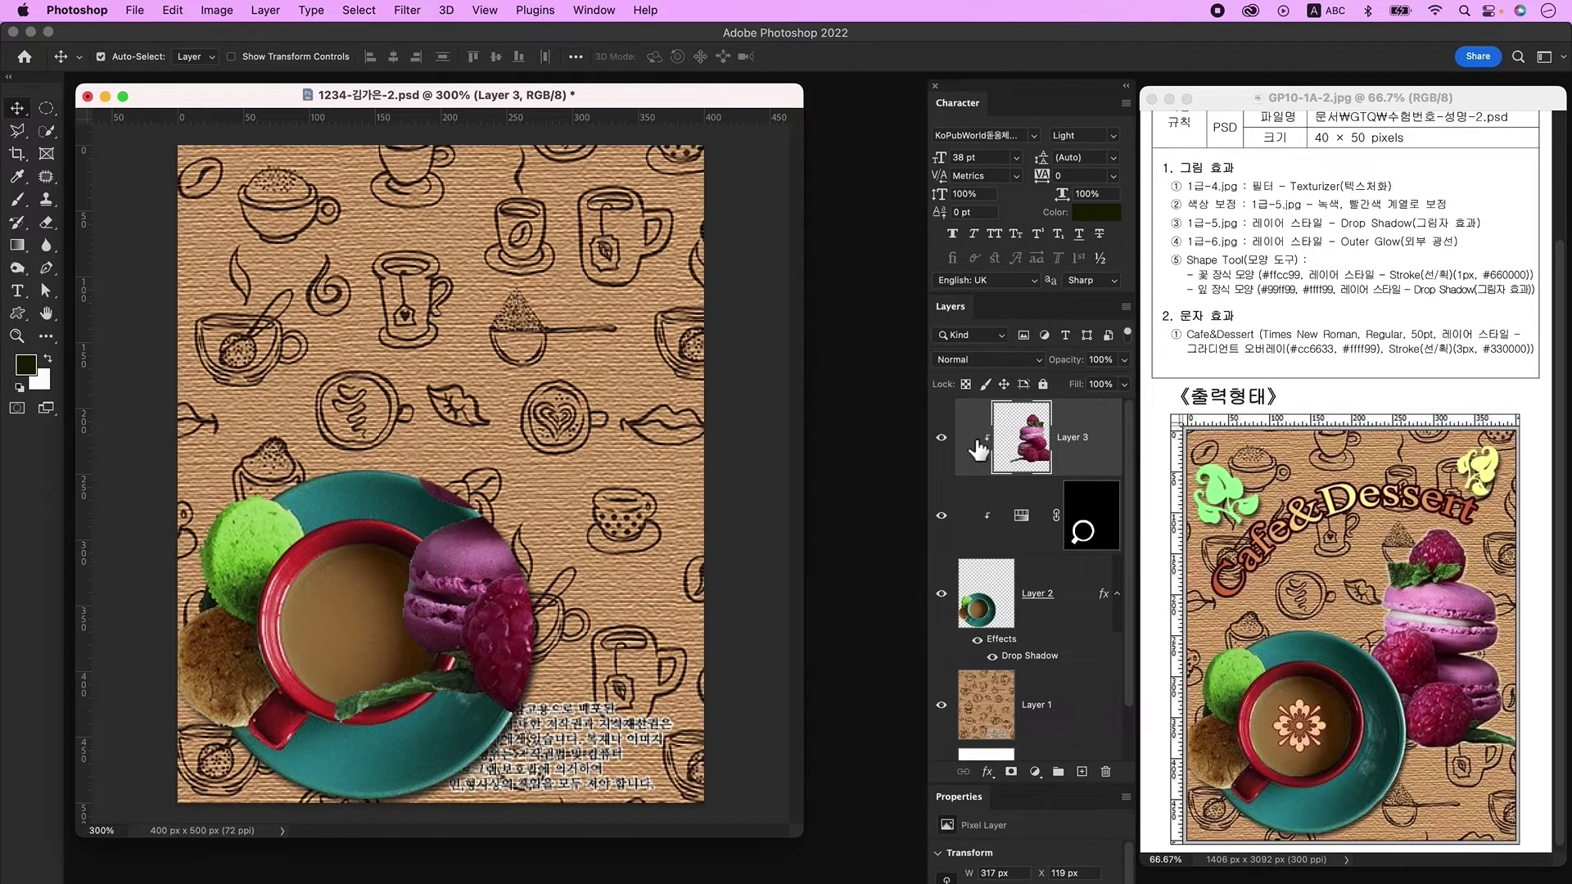
left_click(968, 473, "alt")
left_click_drag(1023, 428, 1017, 475)
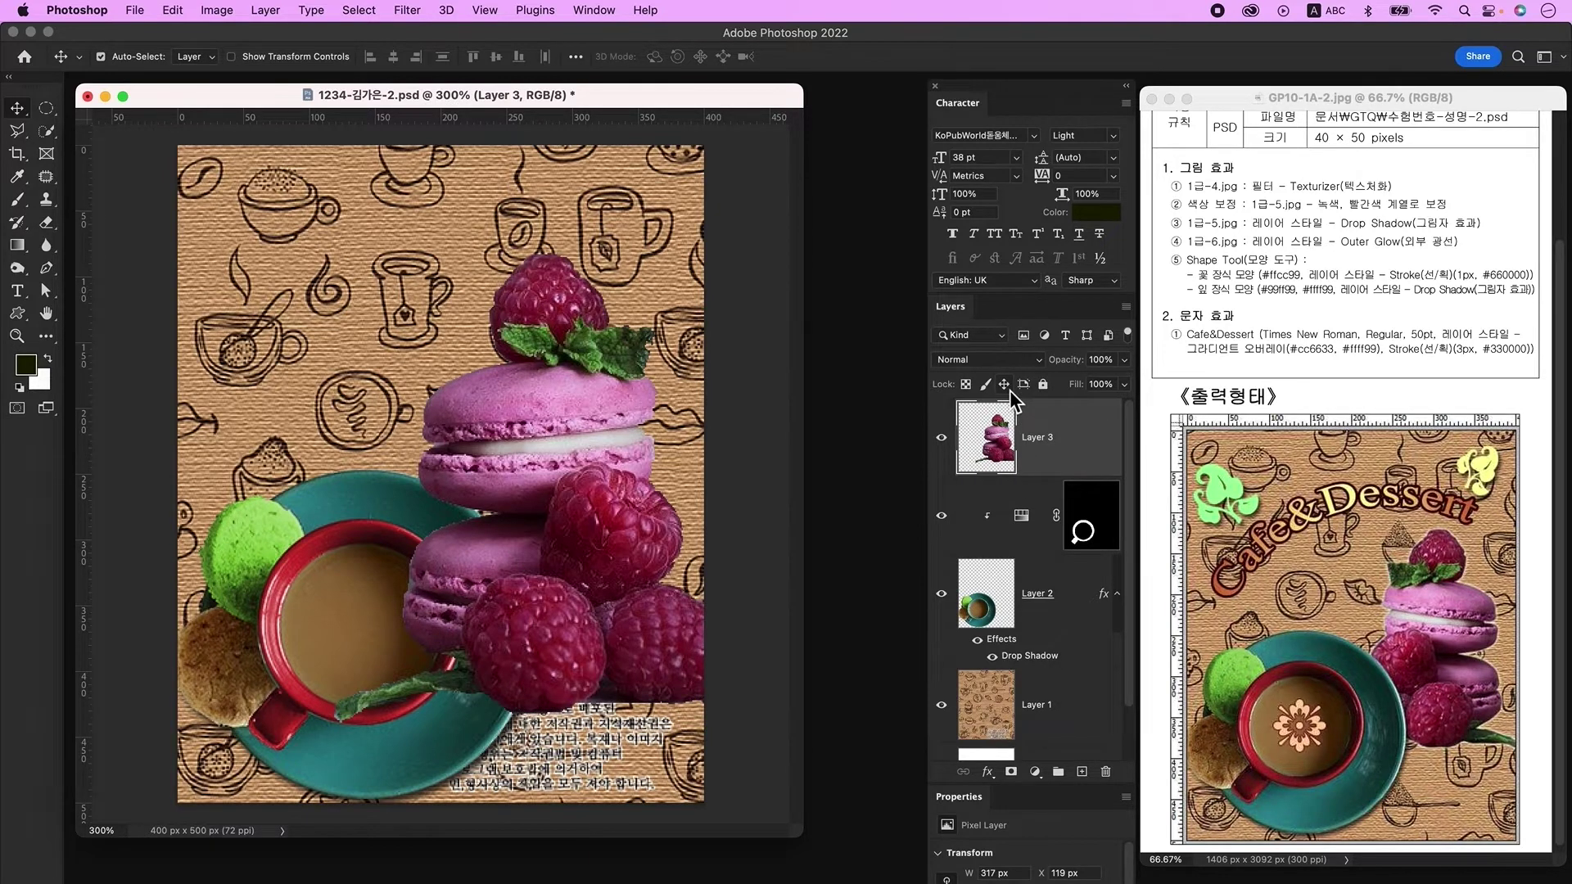
key("ctrl+t")
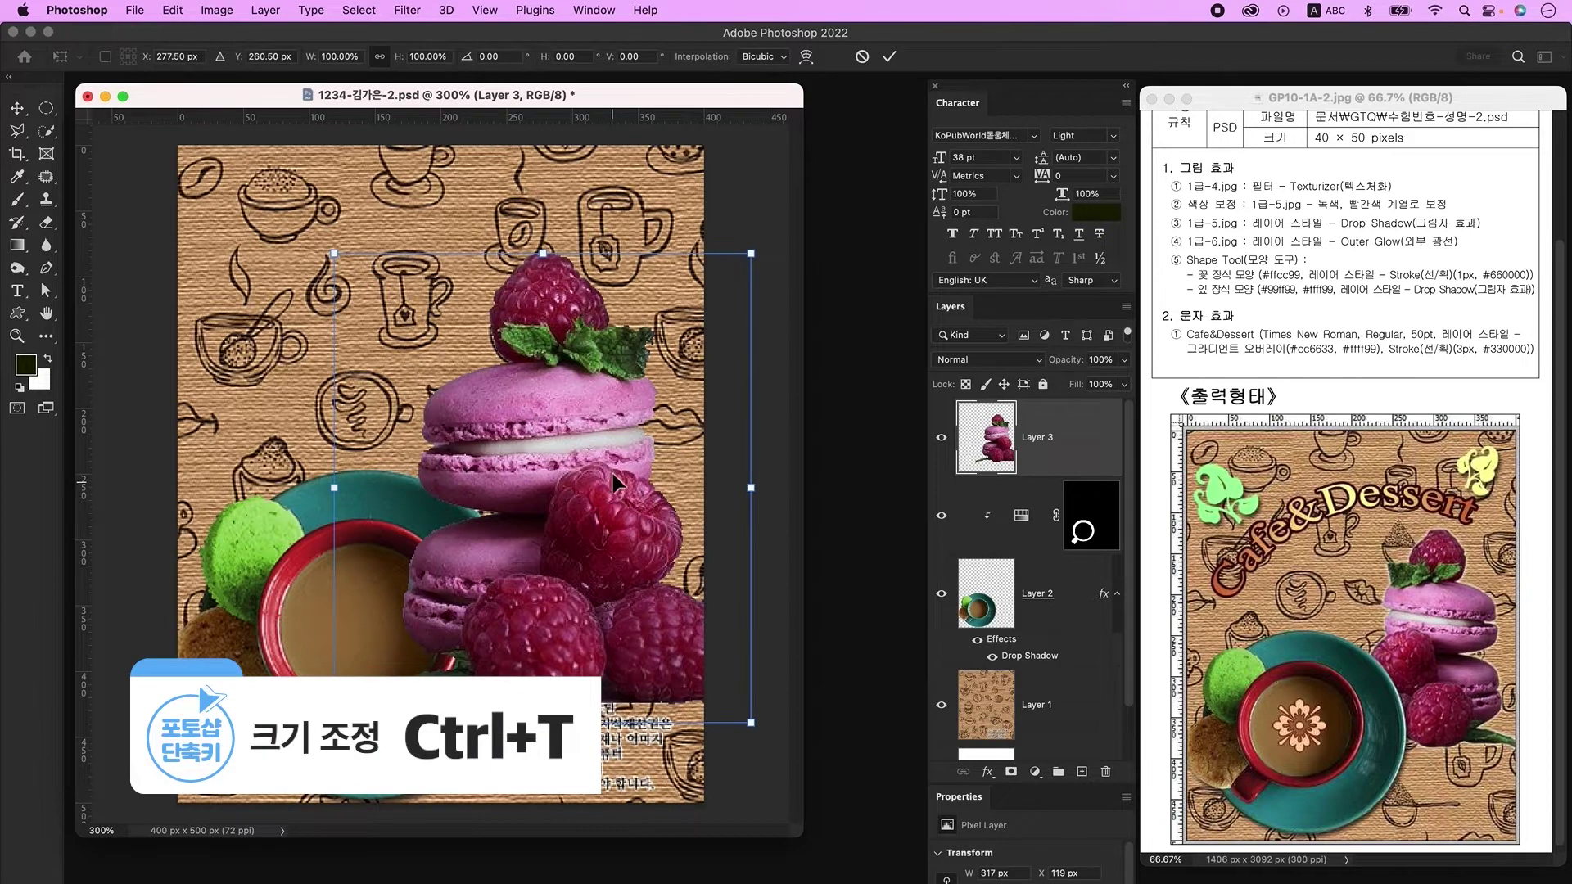
right_click(542, 389)
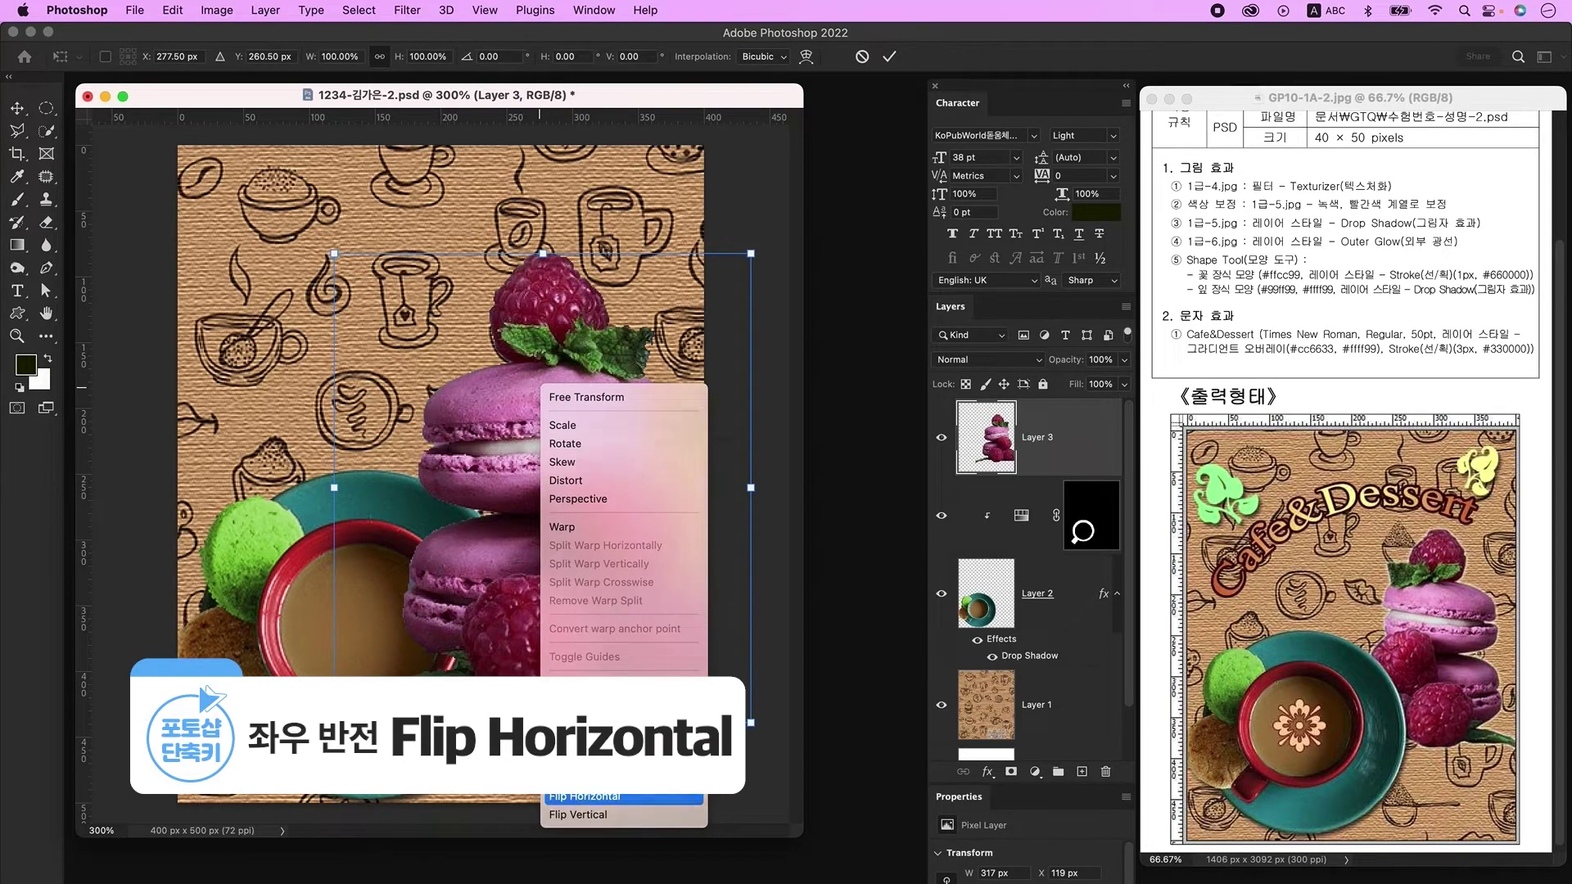
left_click(583, 797)
left_click_drag(543, 254, 543, 442)
left_click_drag(515, 639, 542, 499)
key("Return")
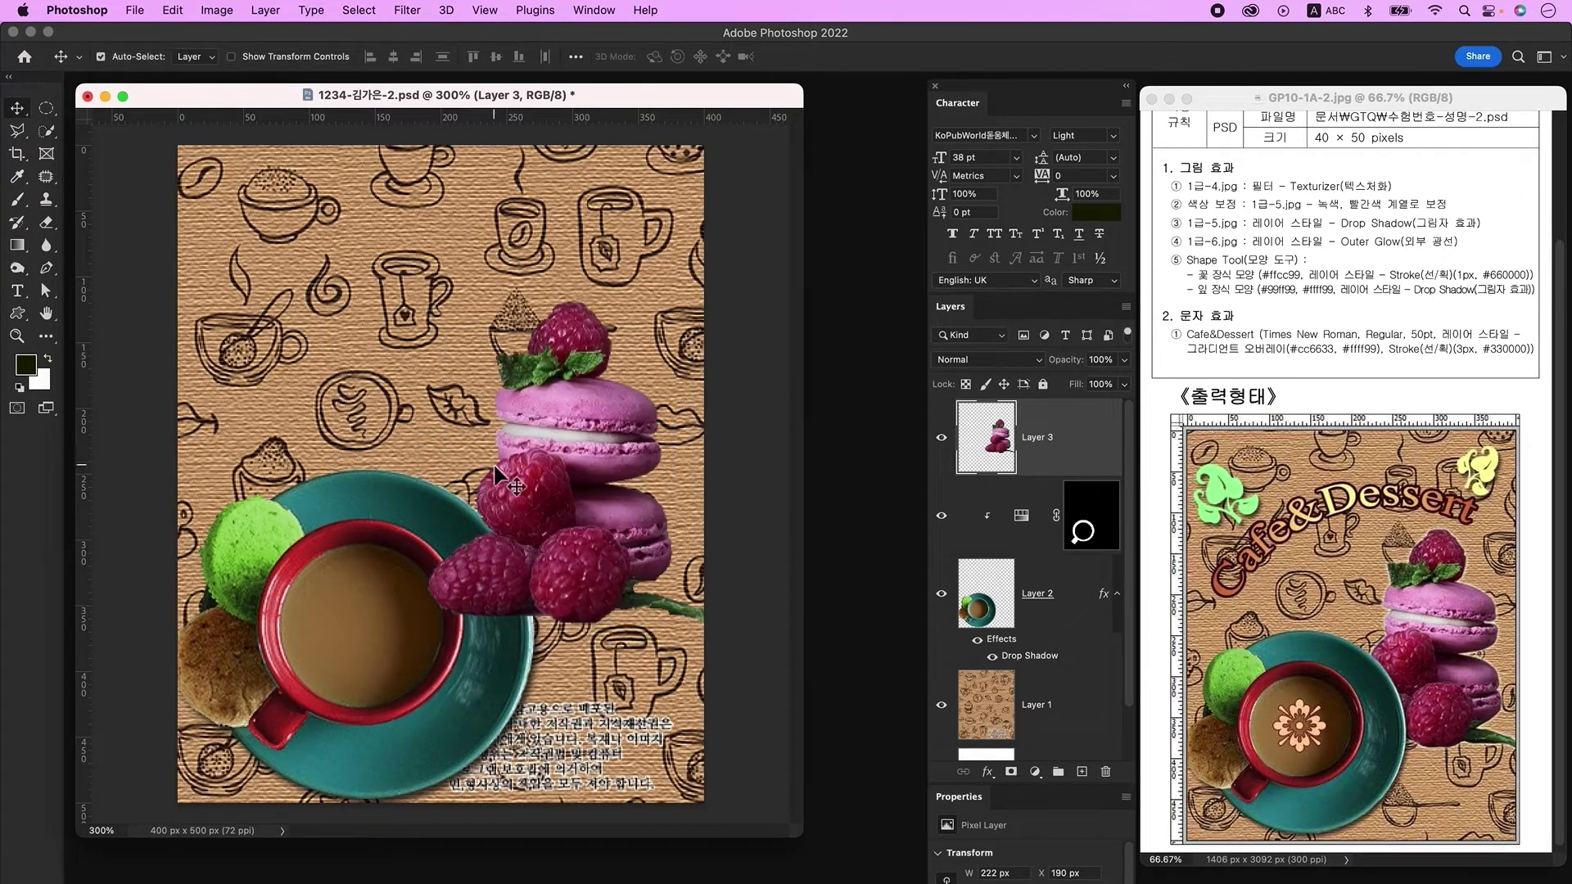
Step: Move Layer 3 below the cup layer and give it an Outer Glow
left_click_drag(1006, 473, 1007, 676)
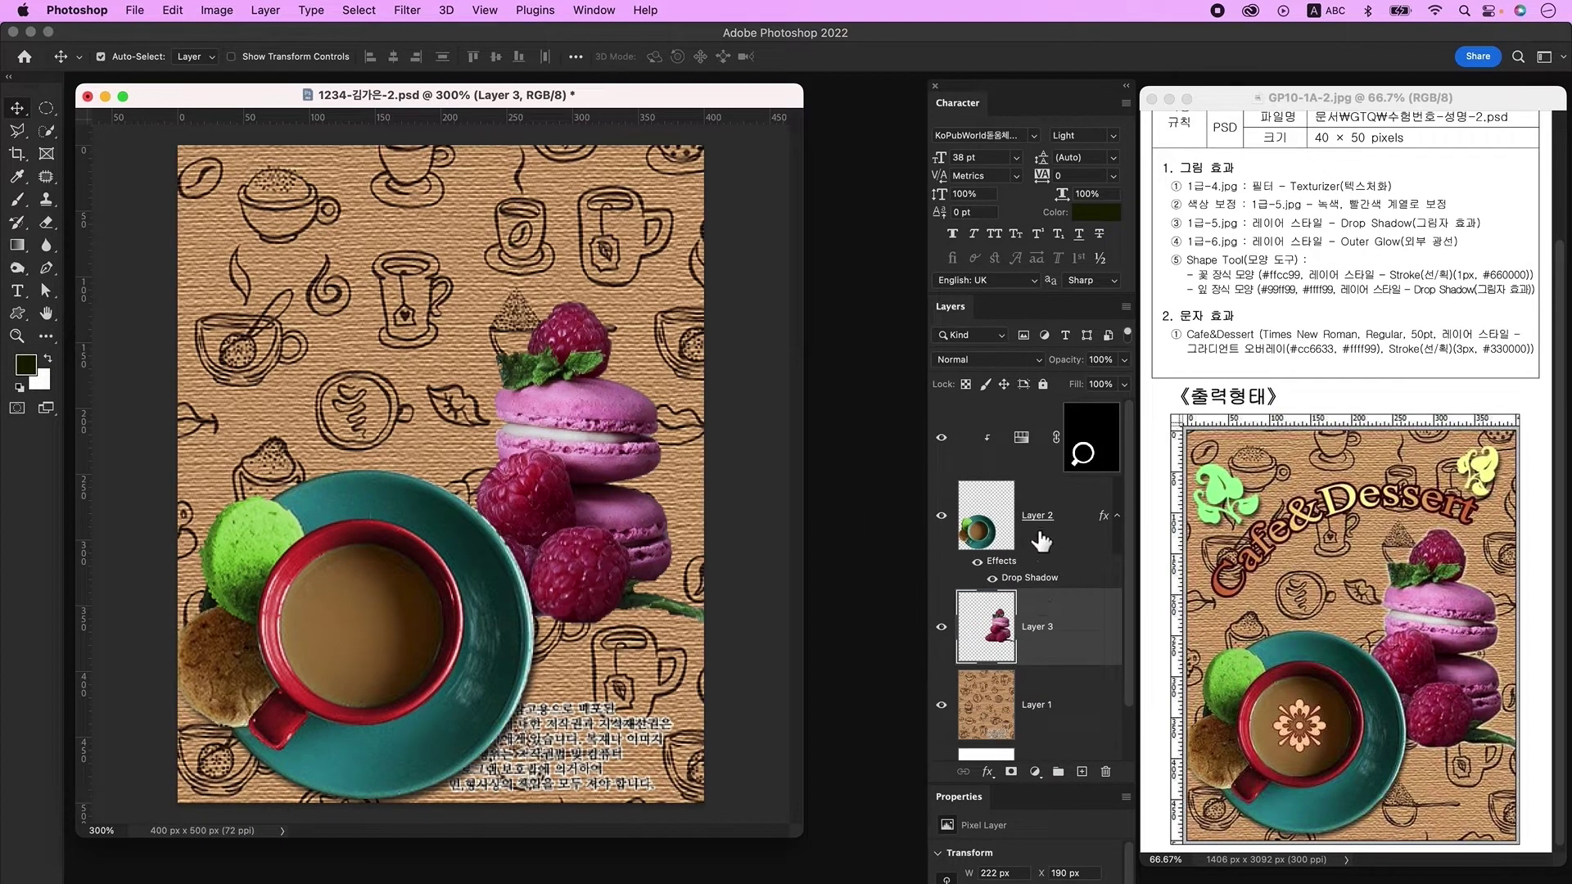
double_click(1085, 641)
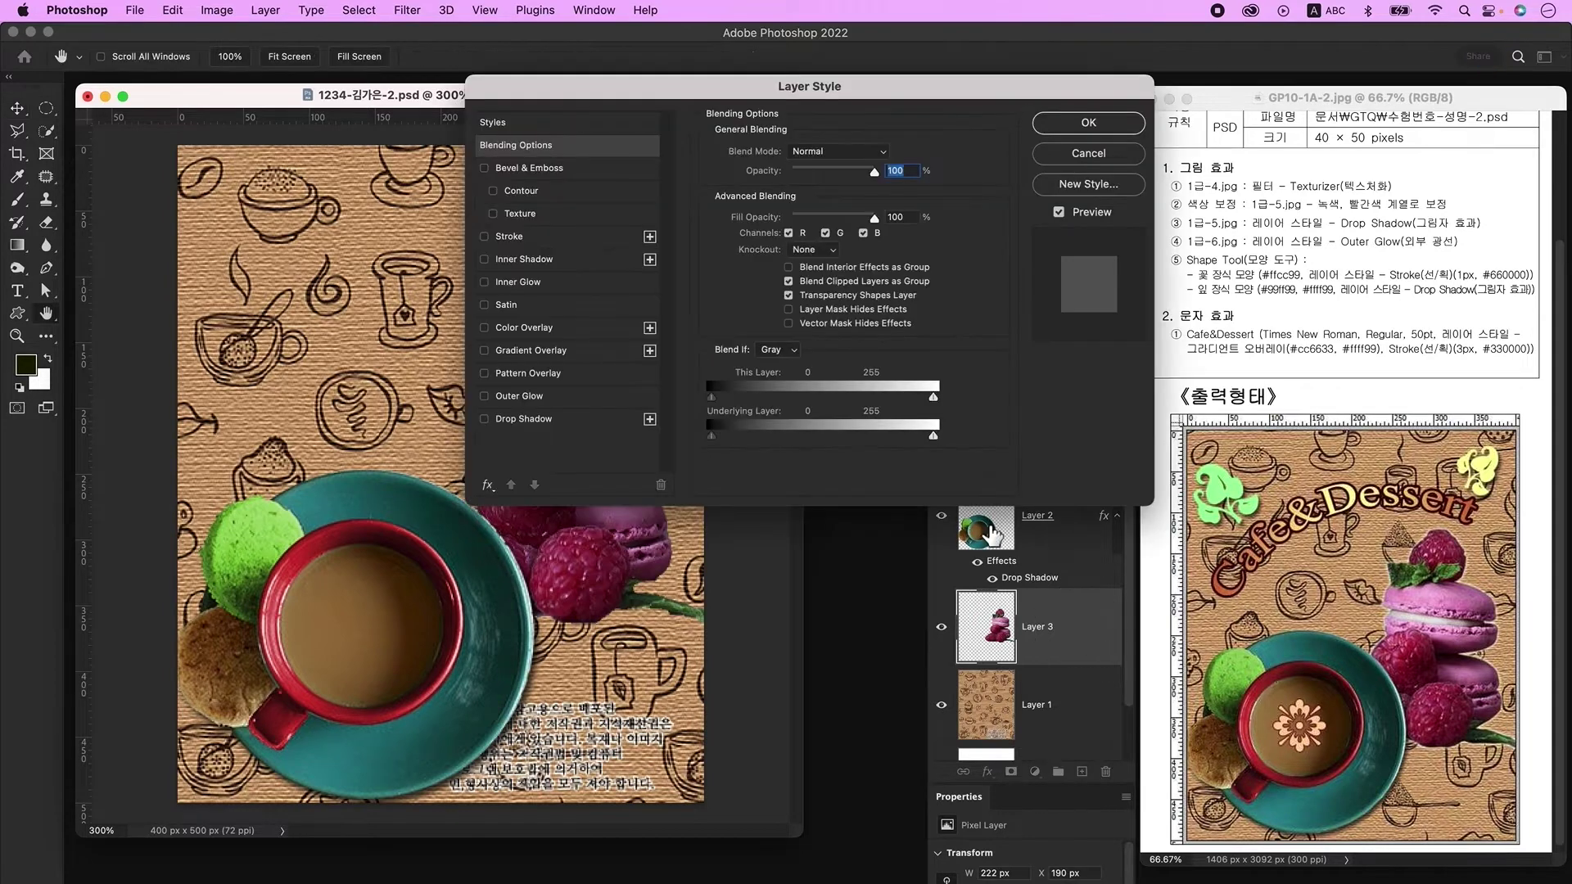
left_click(549, 400)
left_click(1090, 126)
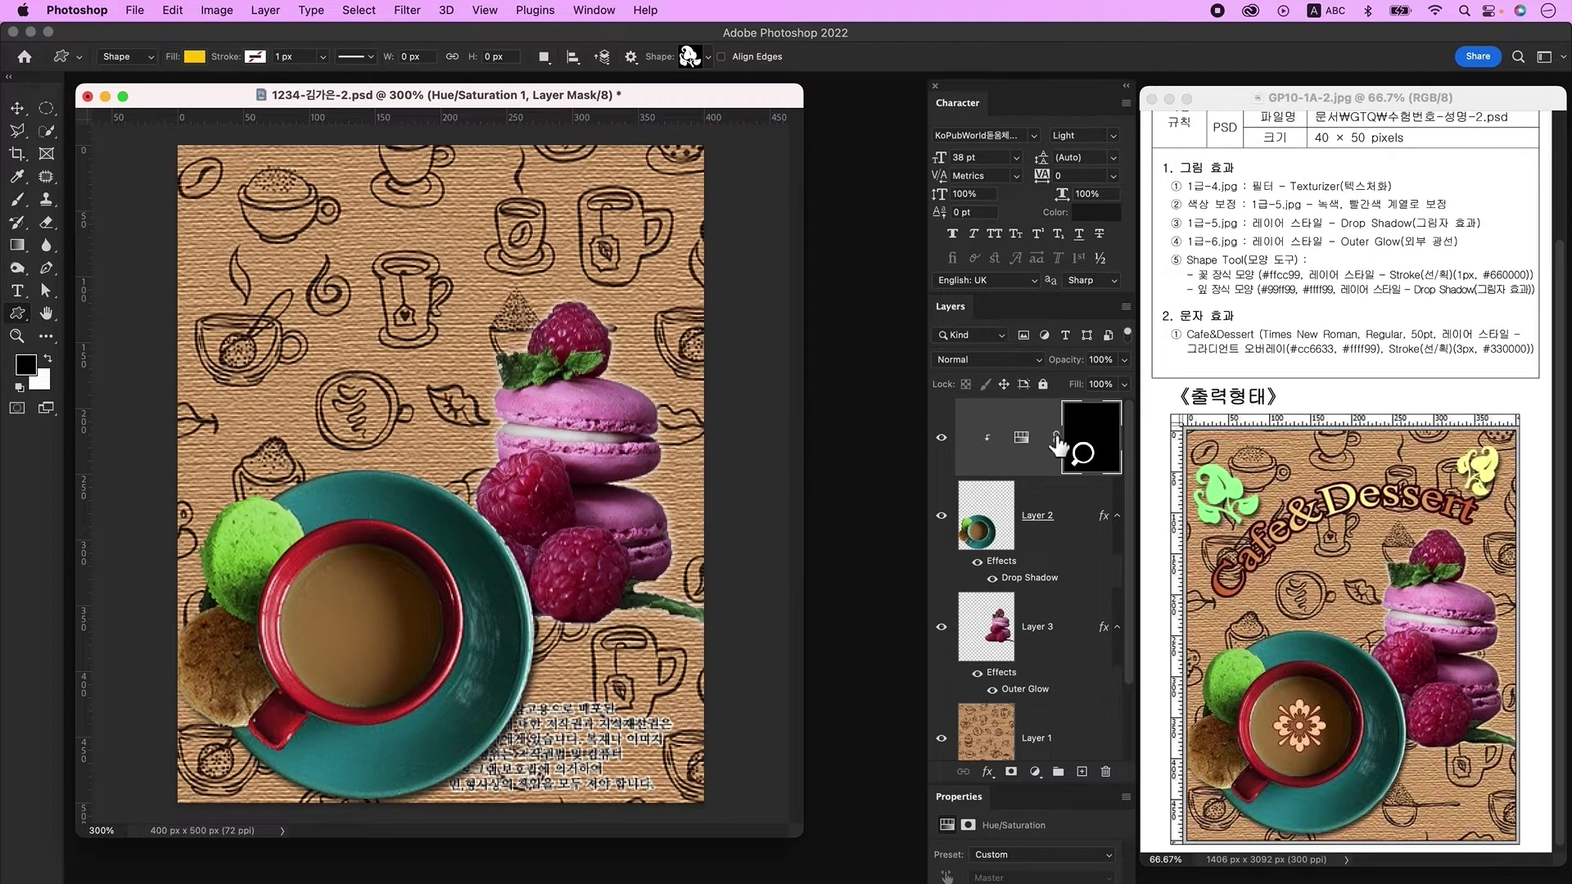
Step: On a new layer, draw a Floral Ornament custom shape over the coffee in the cup
left_click(1083, 774)
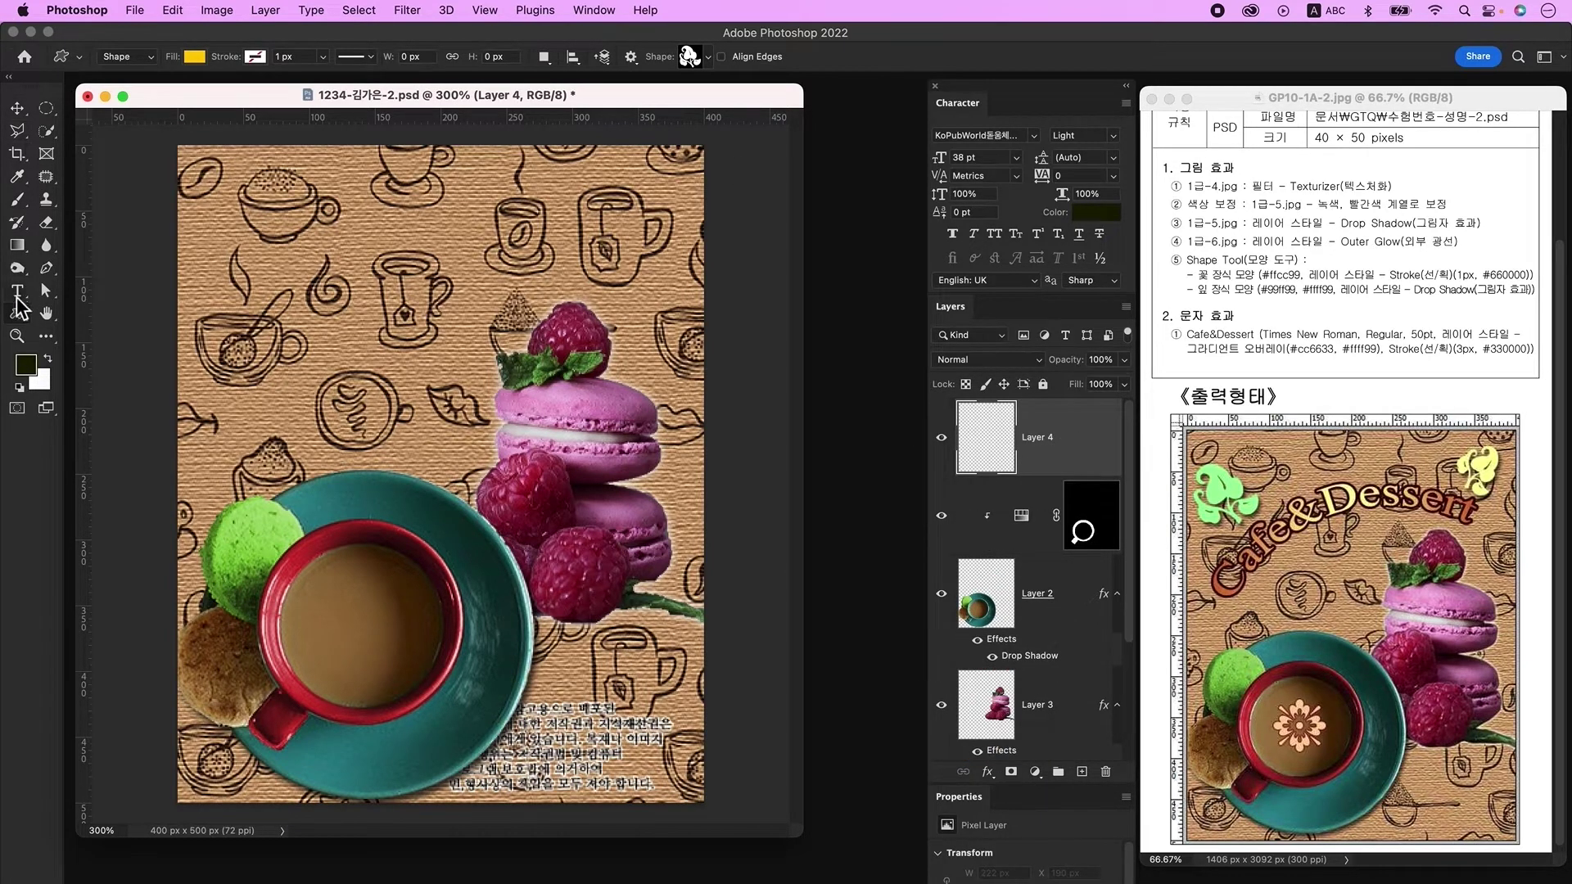
left_click(690, 58)
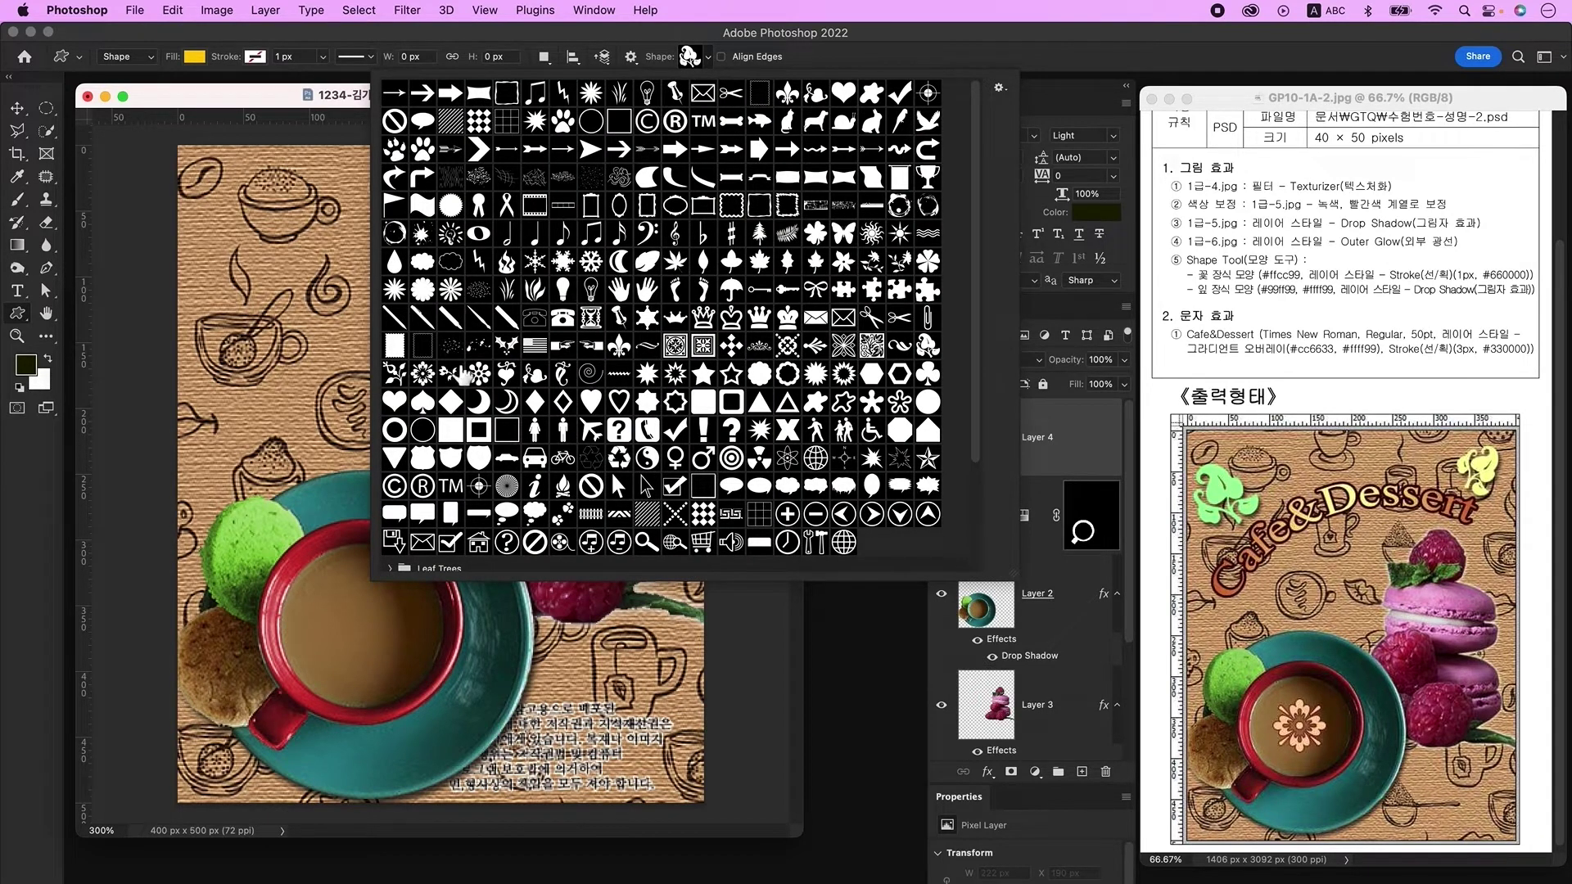
left_click(422, 374)
left_click(271, 102)
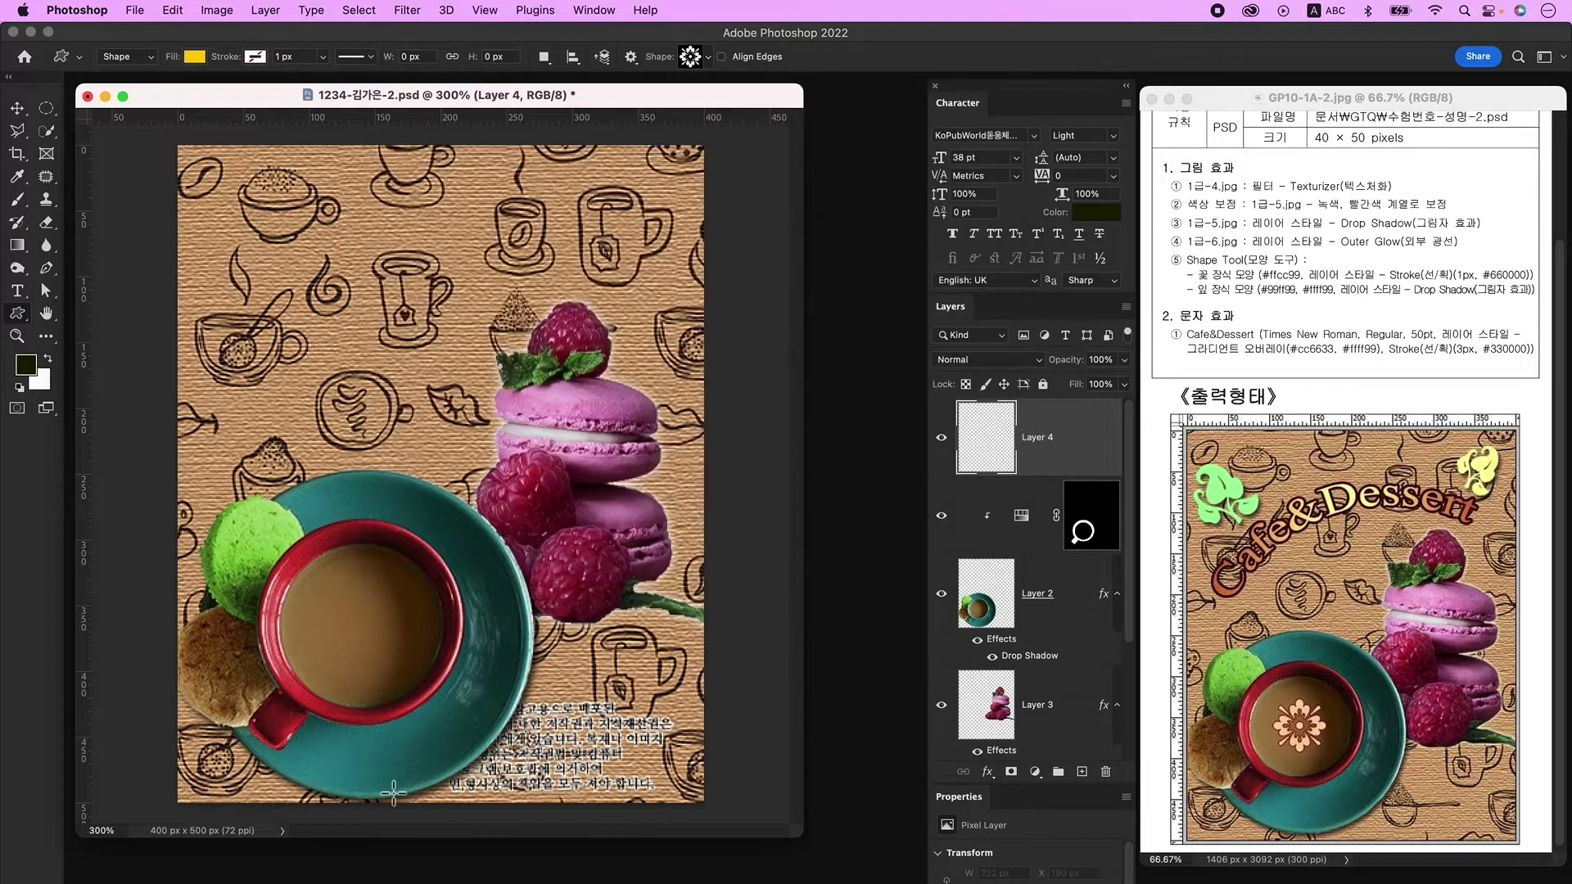
left_click_drag(334, 599, 403, 663)
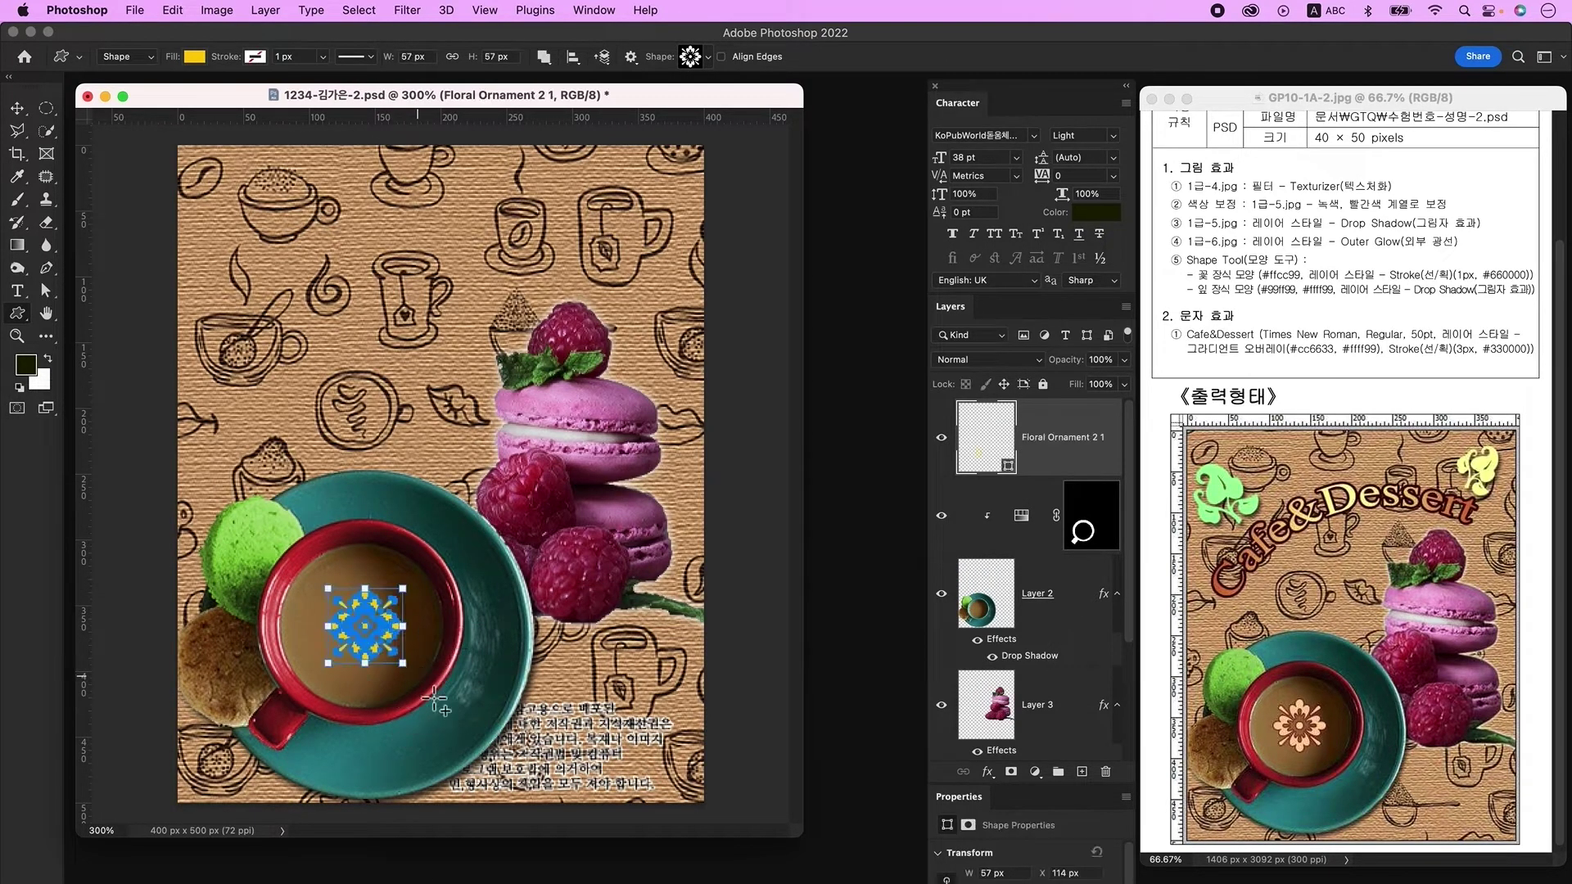
Step: Set the flower ornament's fill colour to #ffcc99
double_click(982, 465)
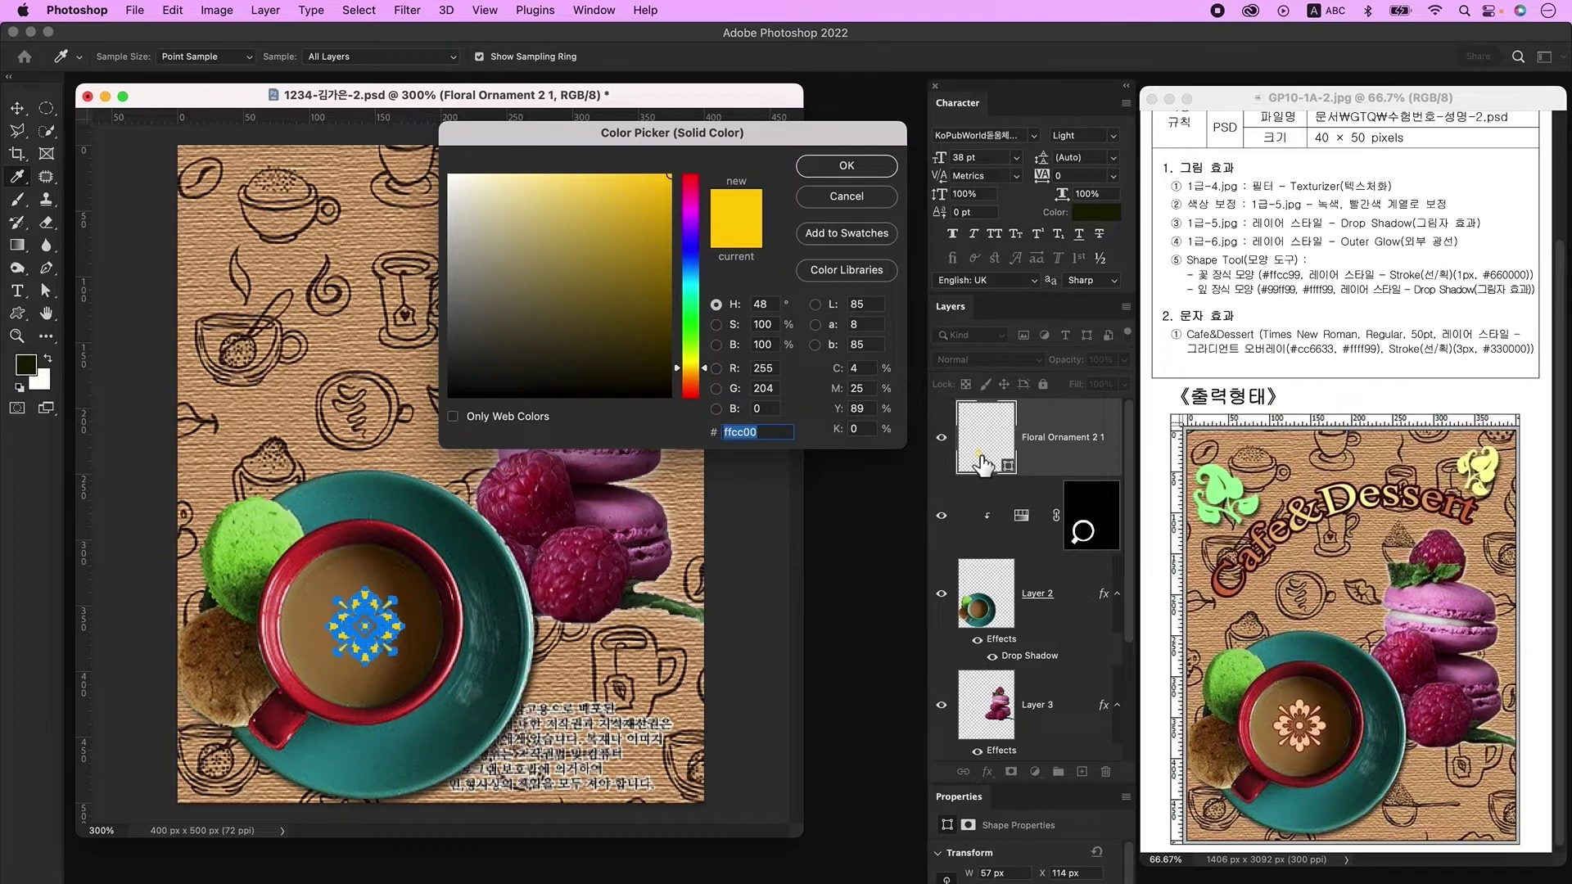
type("ffcc99")
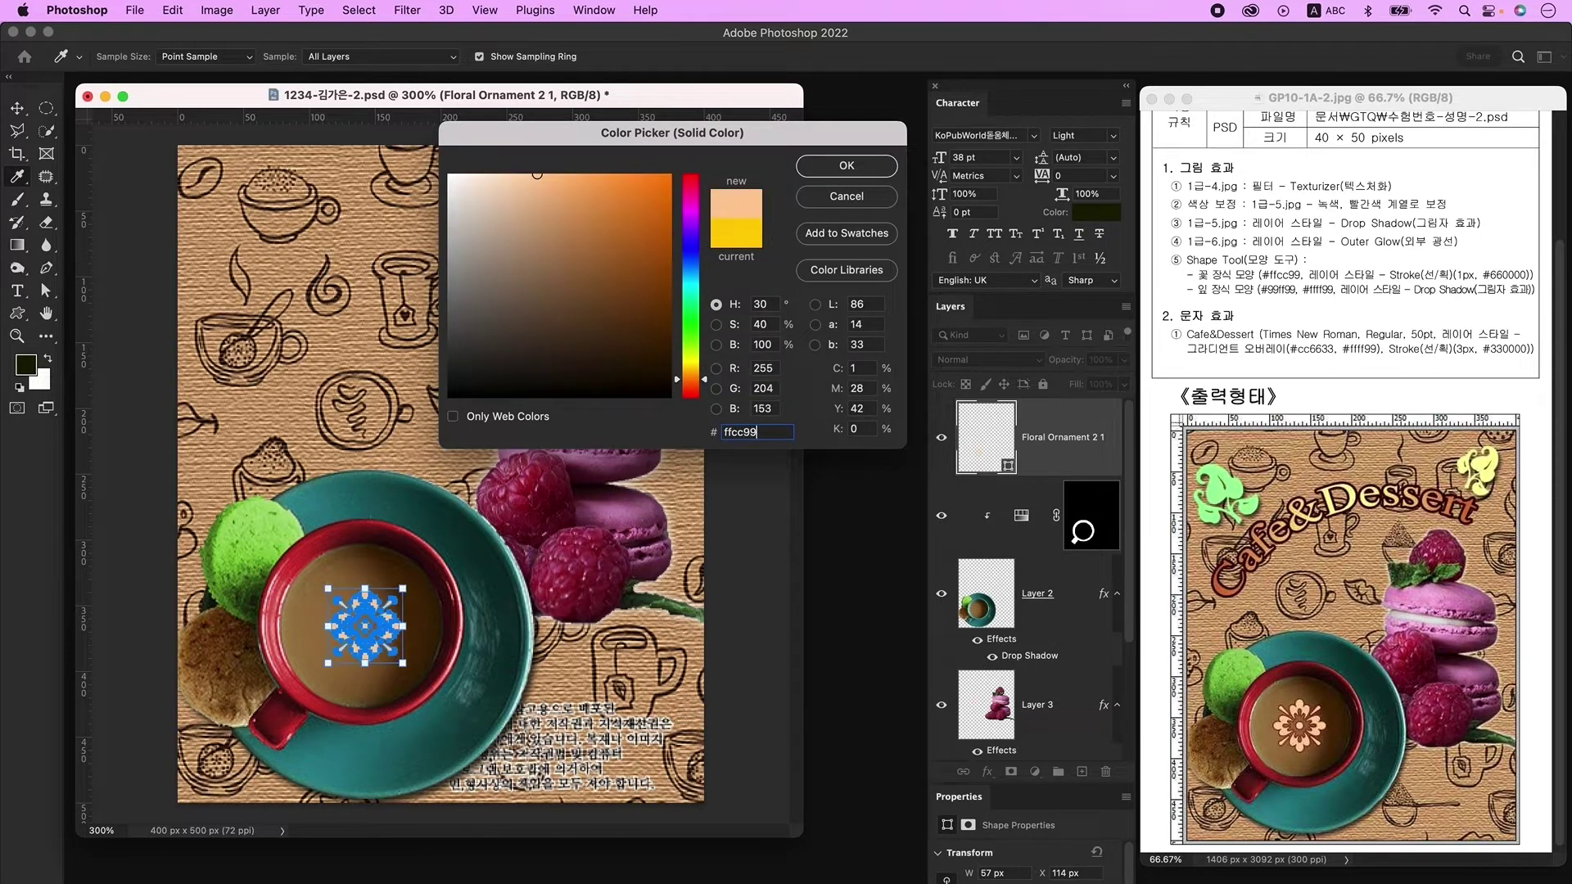
key("Return")
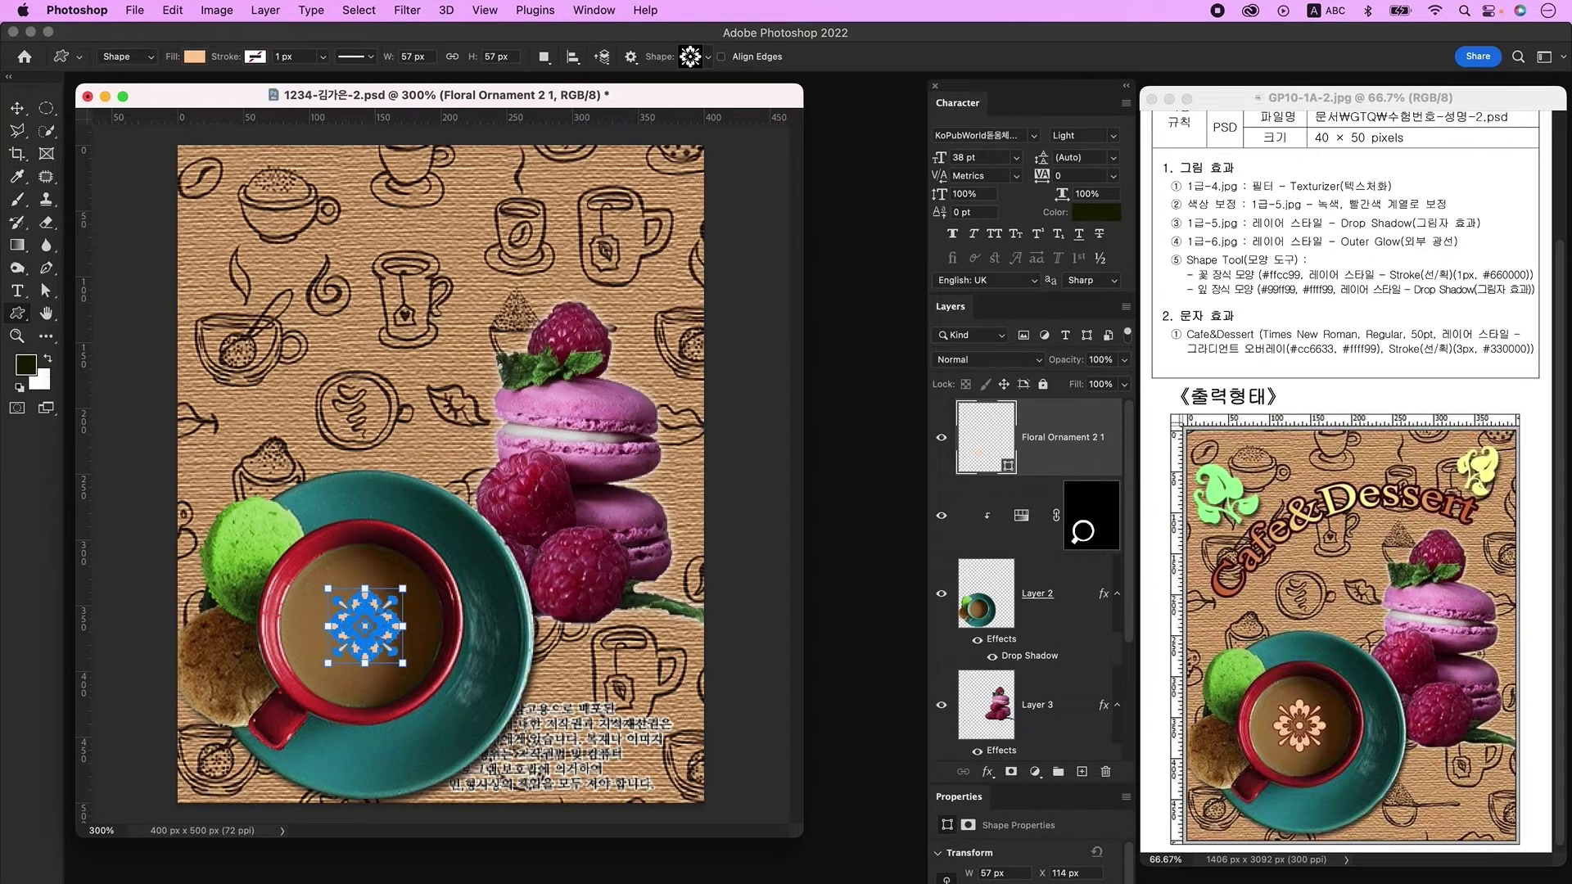
Step: Give the flower ornament a 1 px #660000 Stroke and nudge it slightly on the cup
double_click(1087, 473)
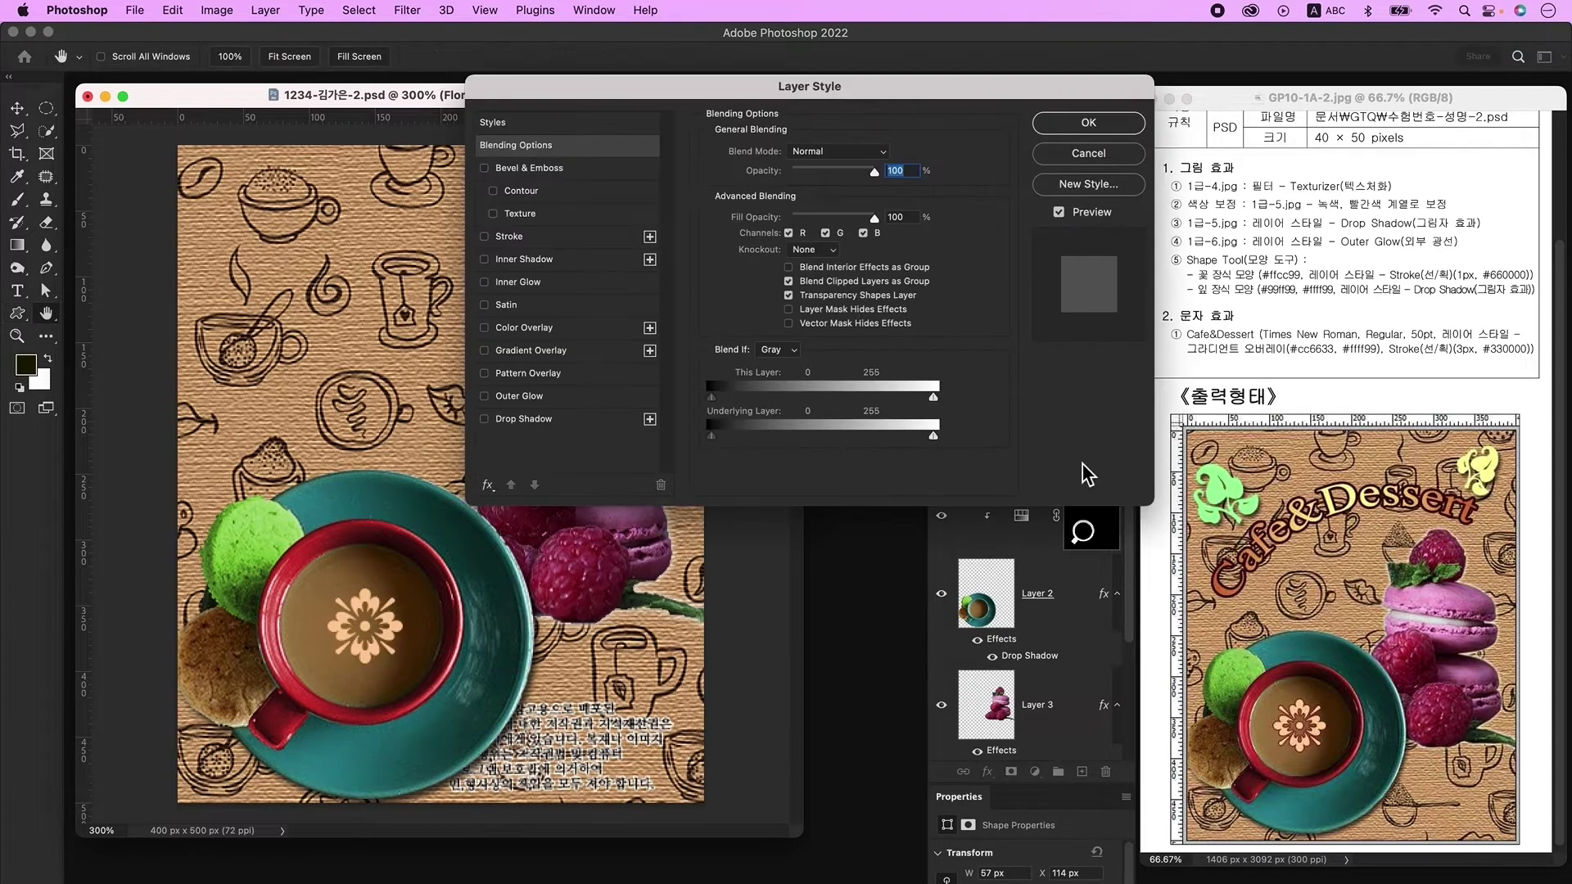
left_click(533, 237)
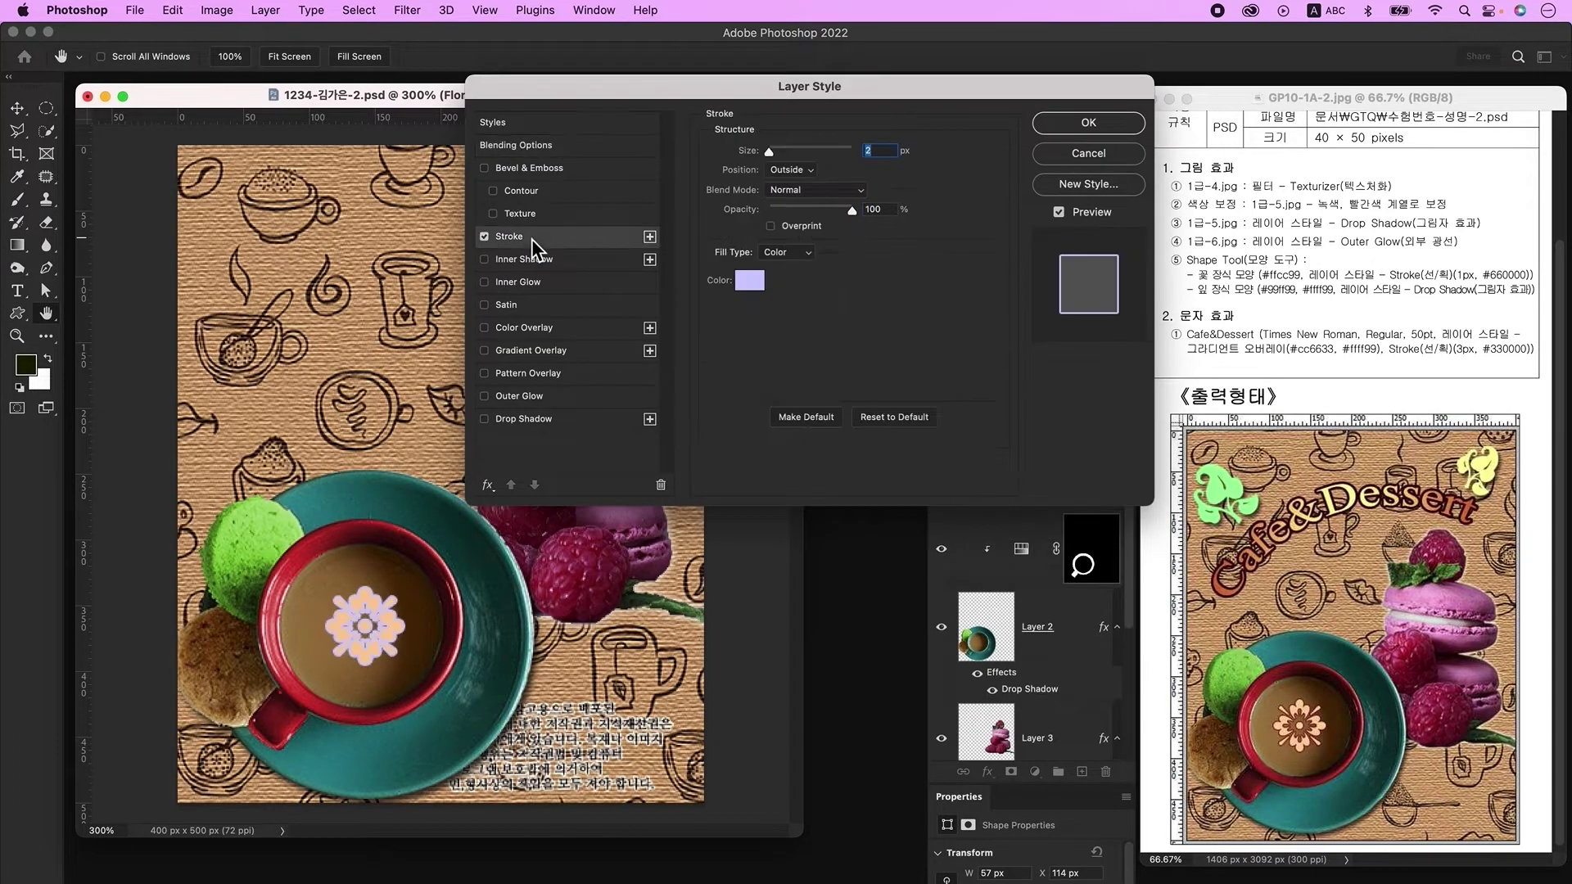
type("1")
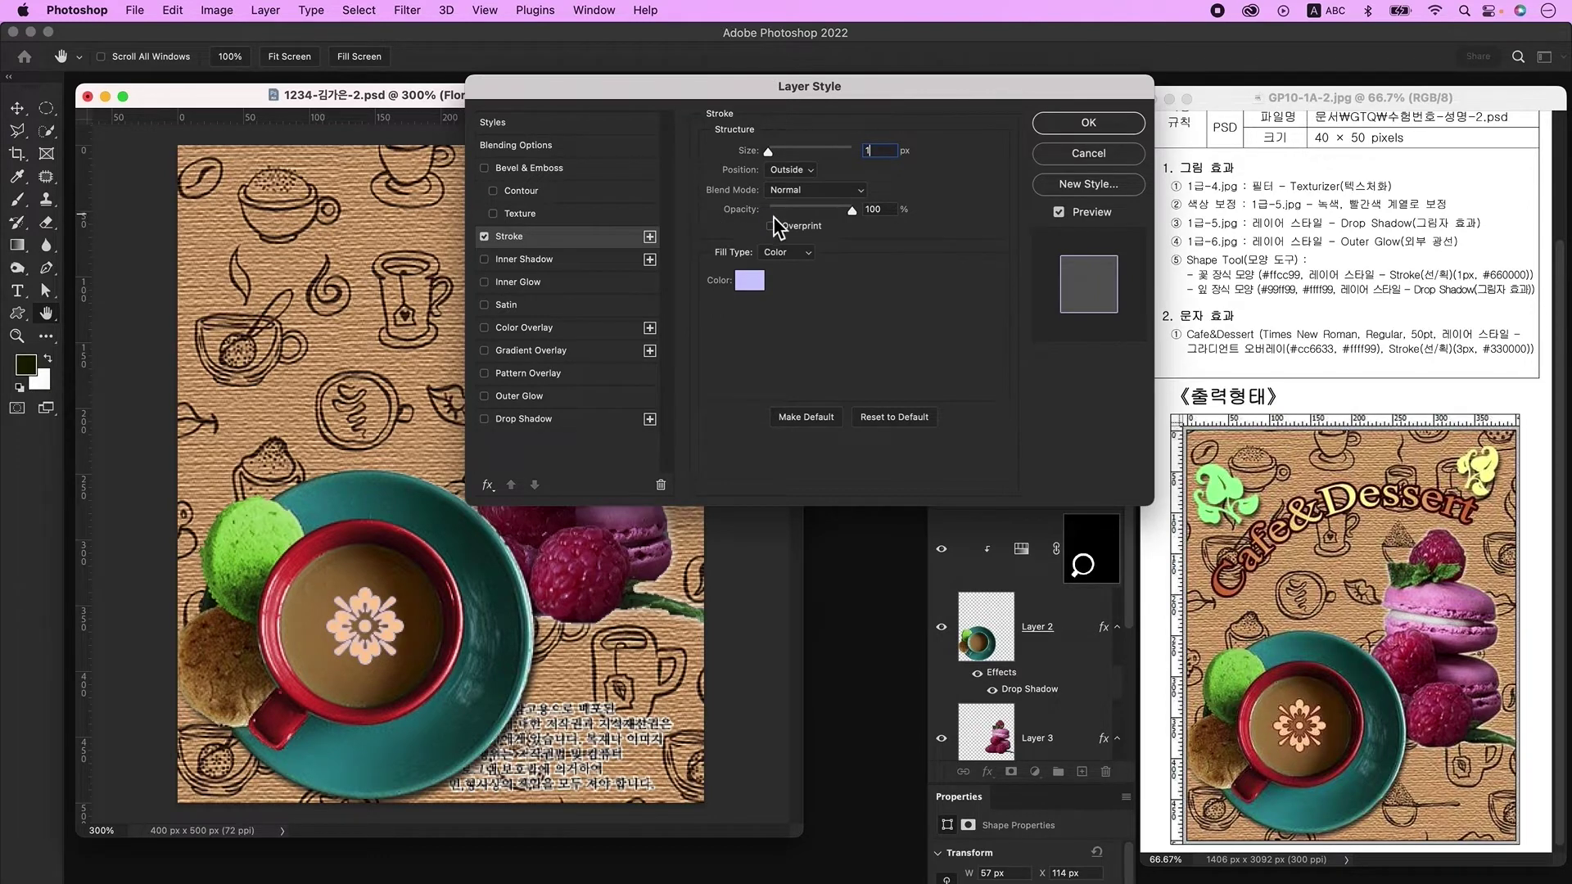
left_click(760, 283)
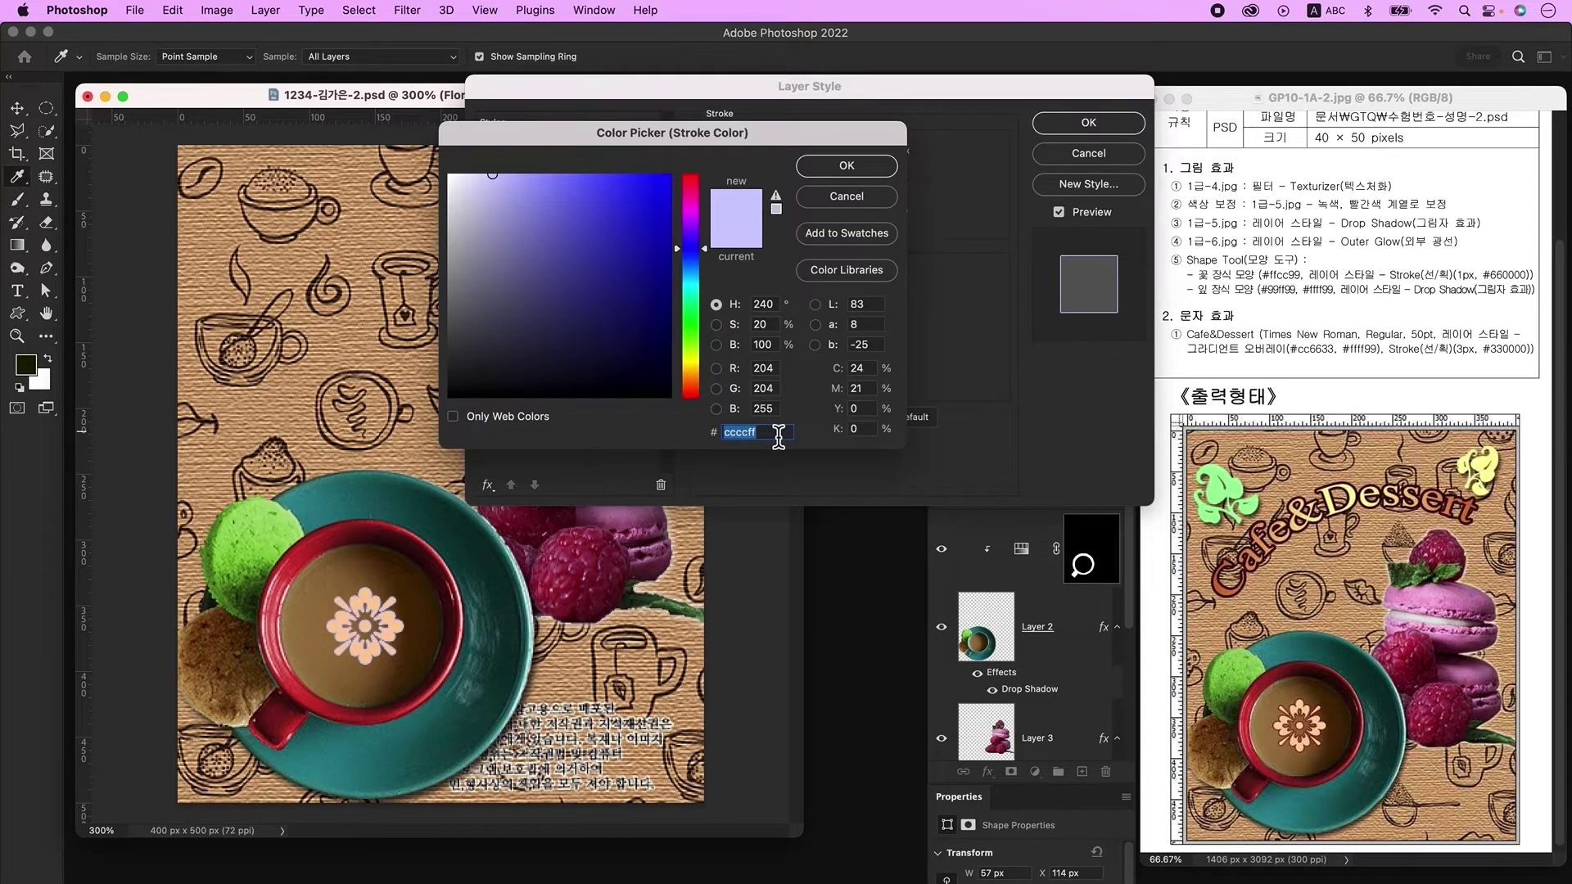
type("660000")
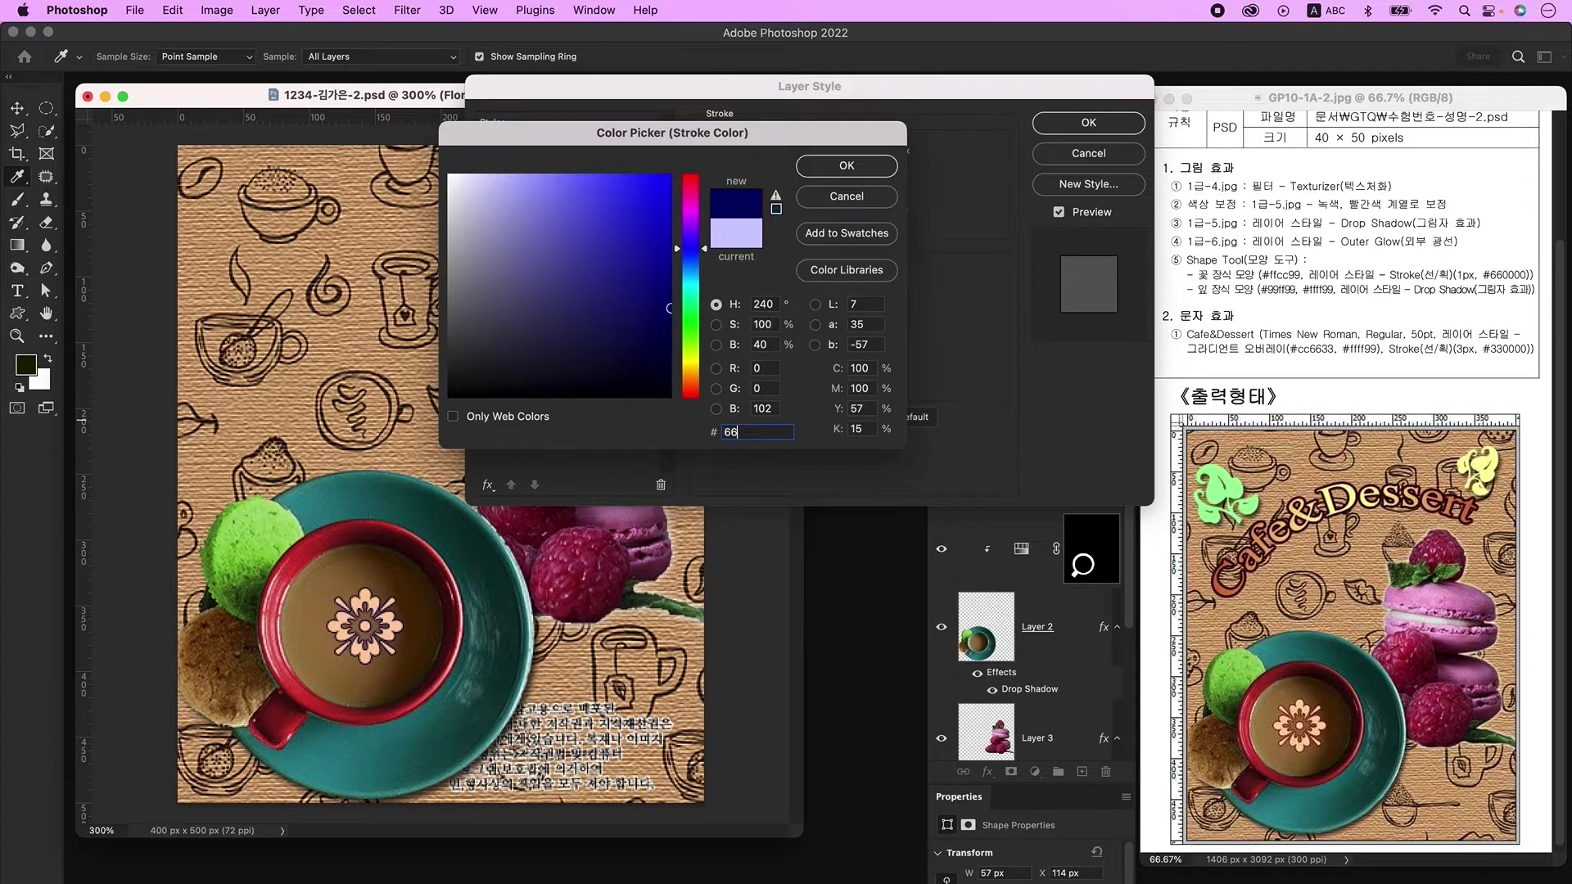
key("Return")
key("Return")
key("v")
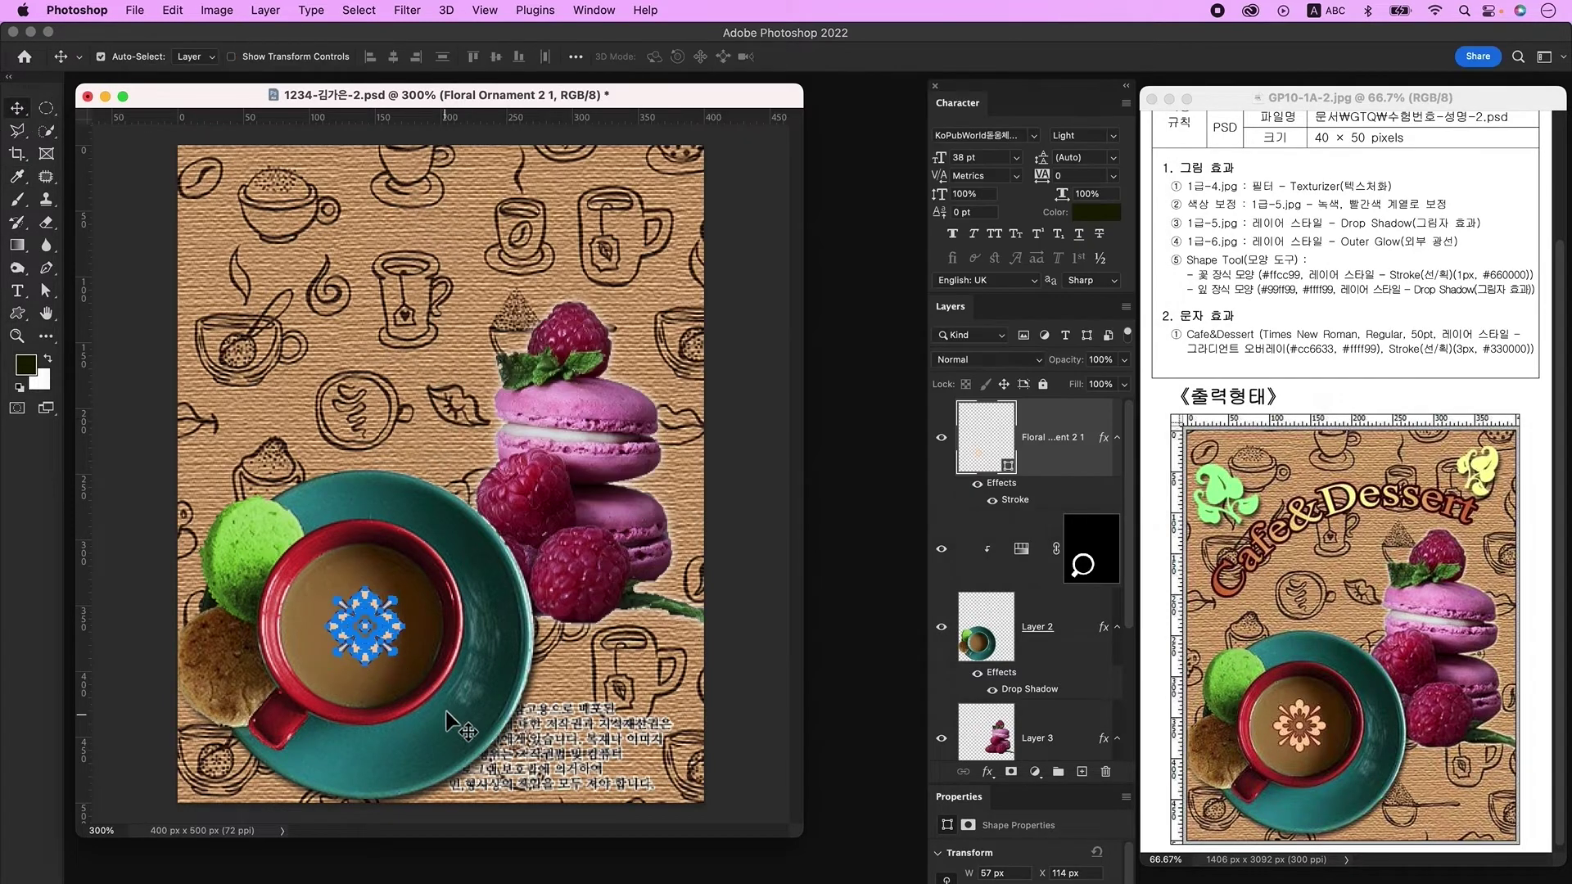
left_click_drag(393, 639, 393, 637)
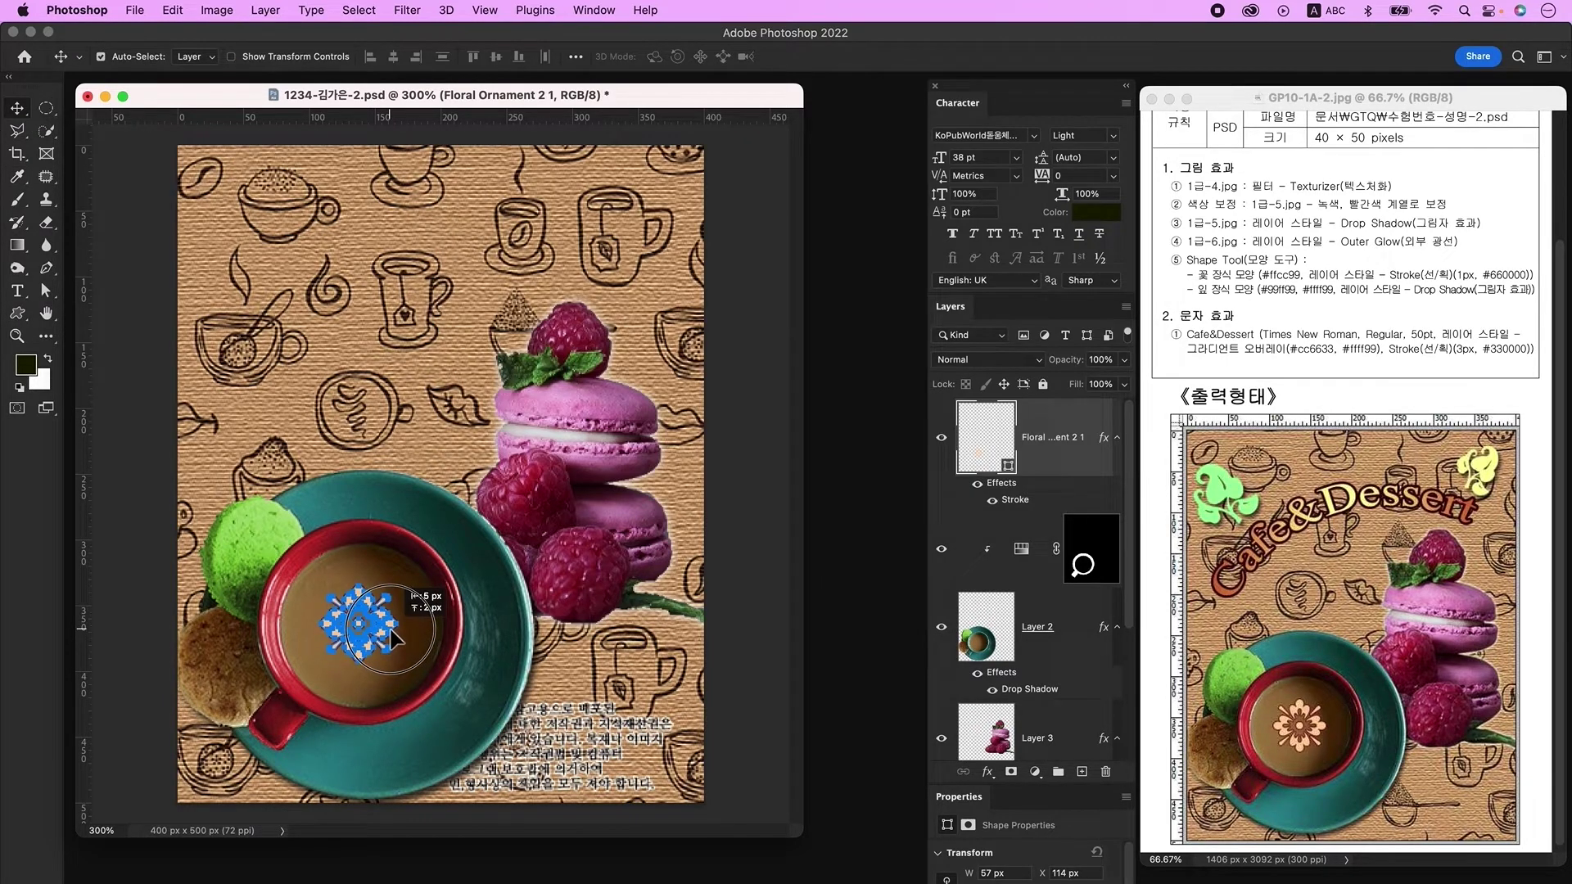
Step: On a new layer, draw a leaf ornament custom shape in the poster's upper left
left_click(1083, 772)
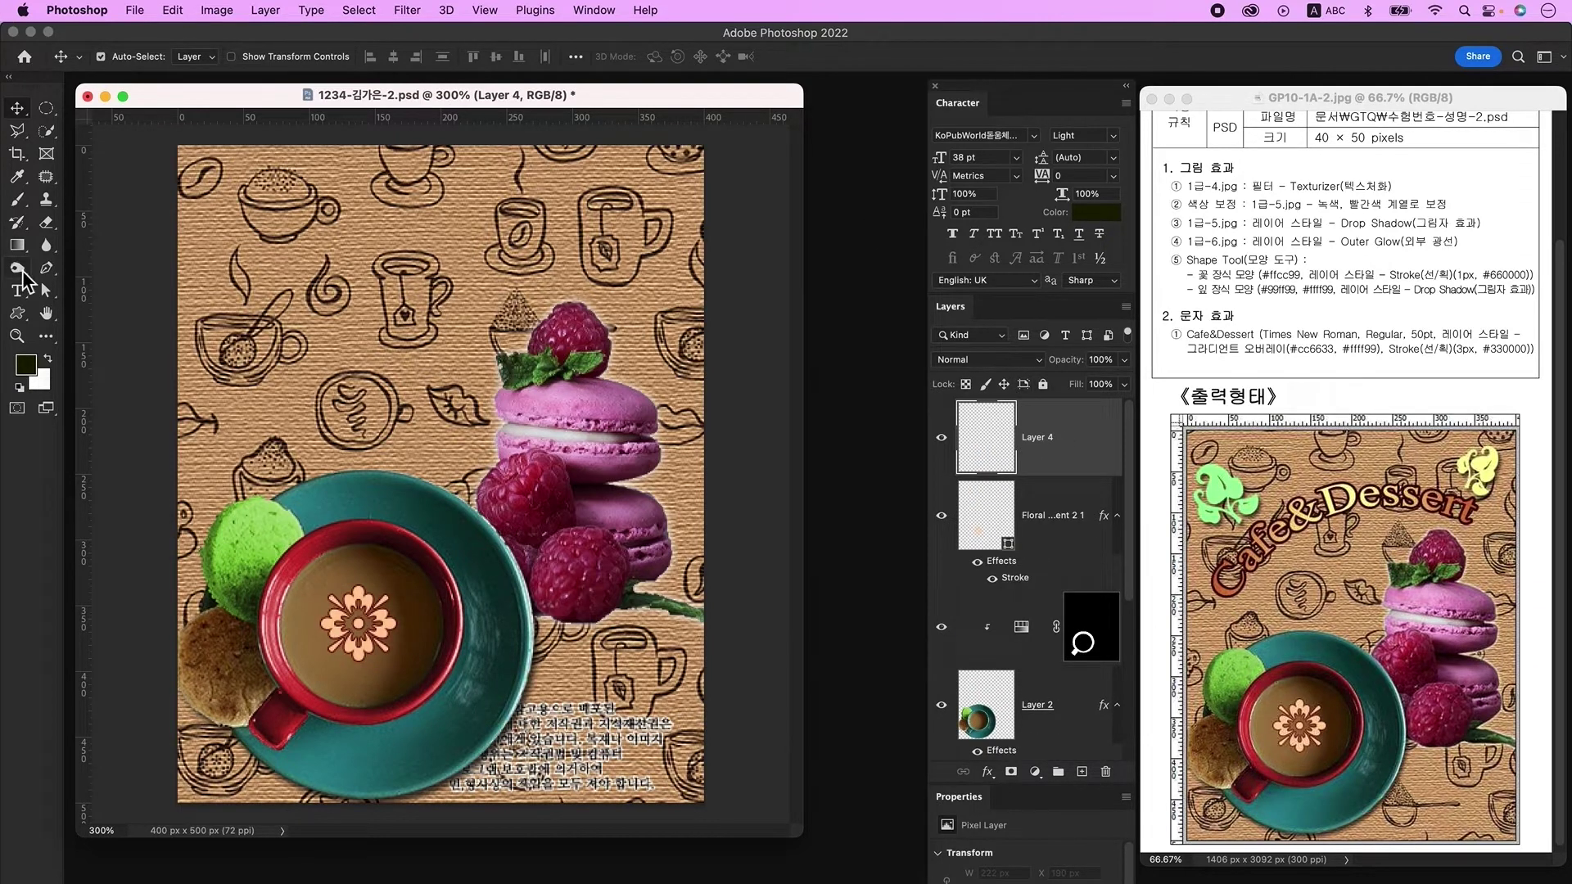
left_click(22, 320)
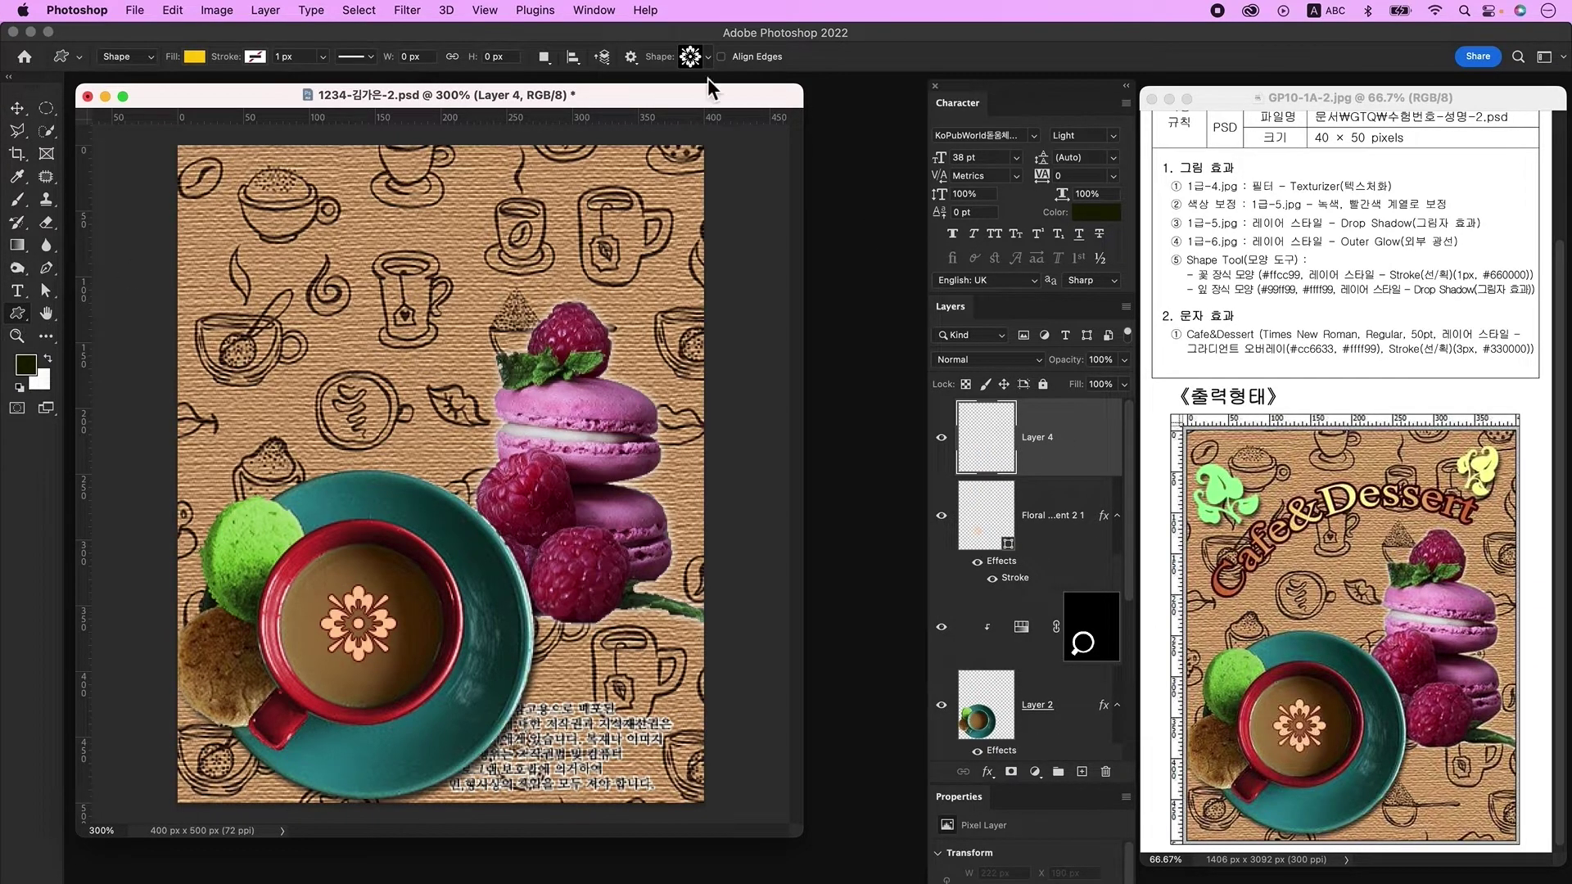
left_click(692, 57)
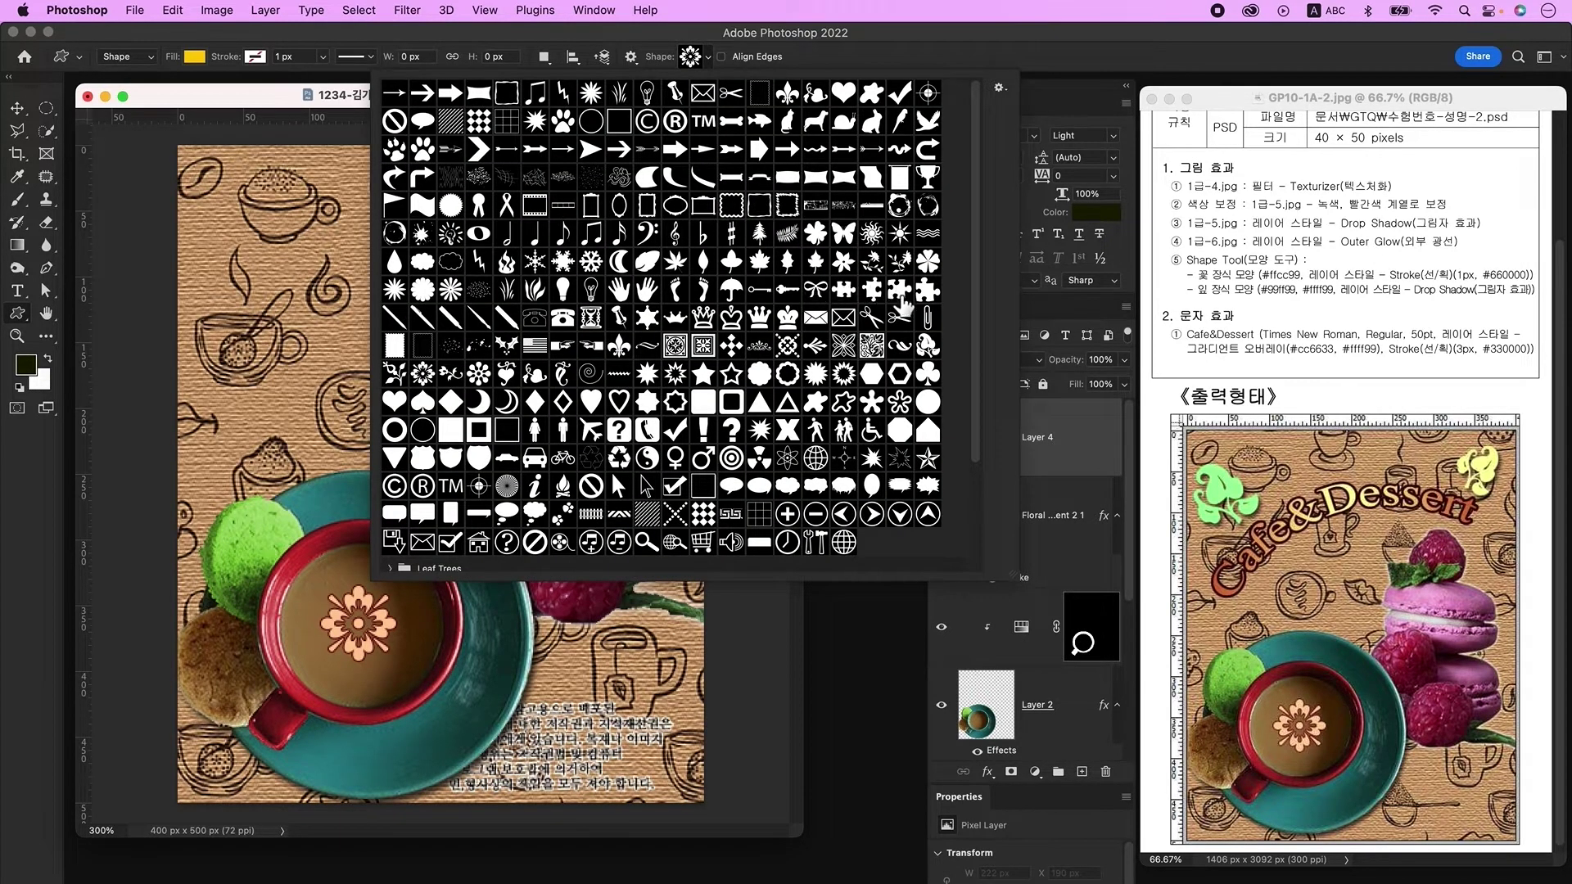
double_click(928, 345)
left_click_drag(218, 249, 309, 344)
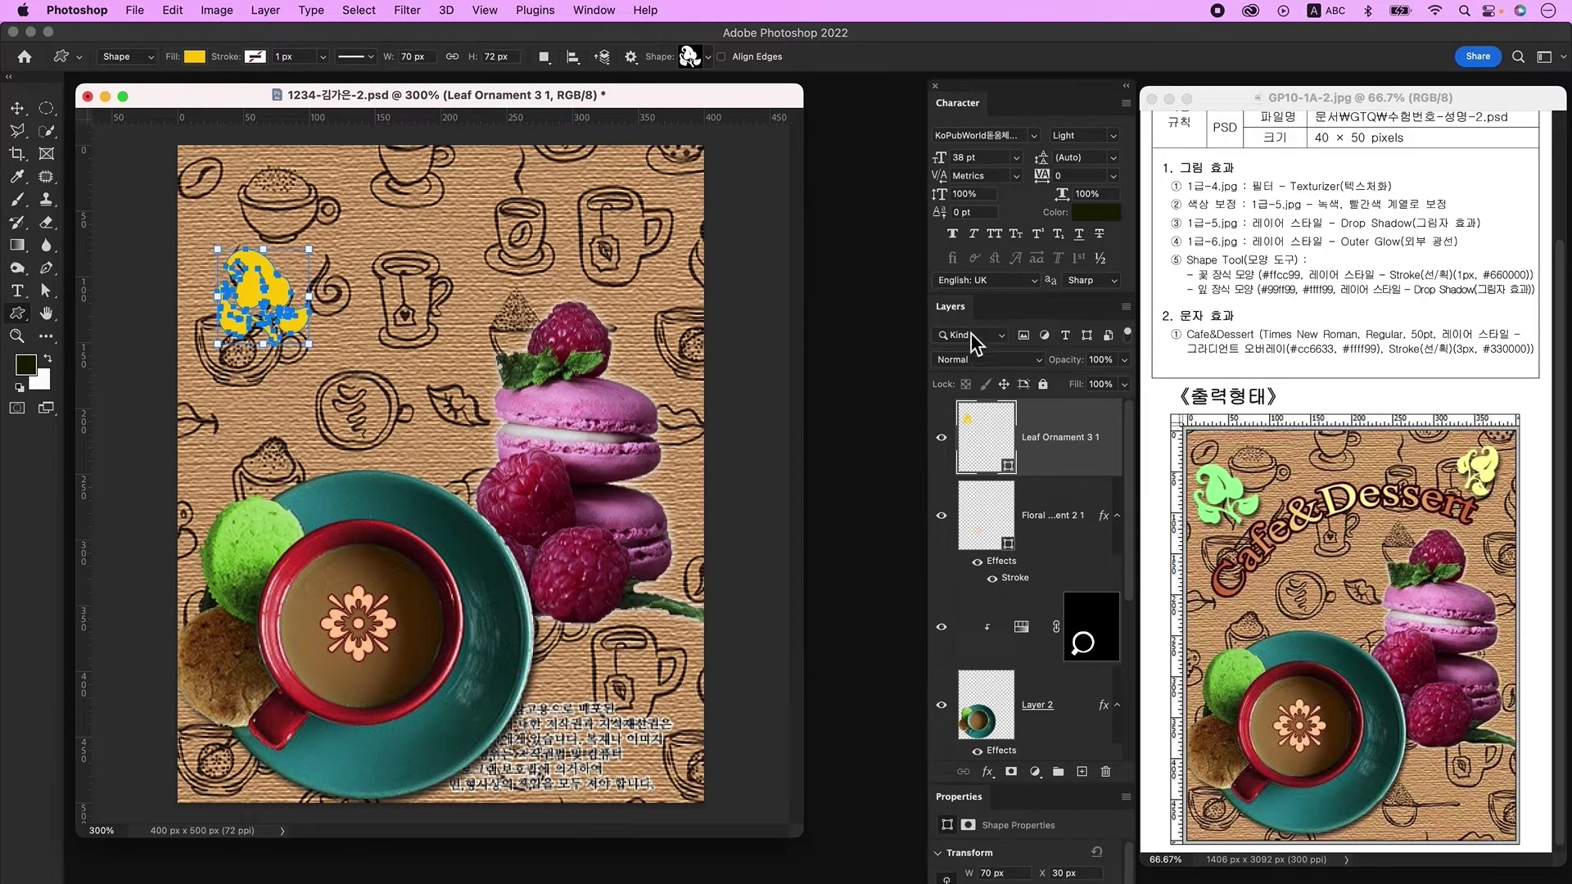
Step: Fill the leaf with #99ff99 and enable Drop Shadow in its Layer Style
double_click(975, 434)
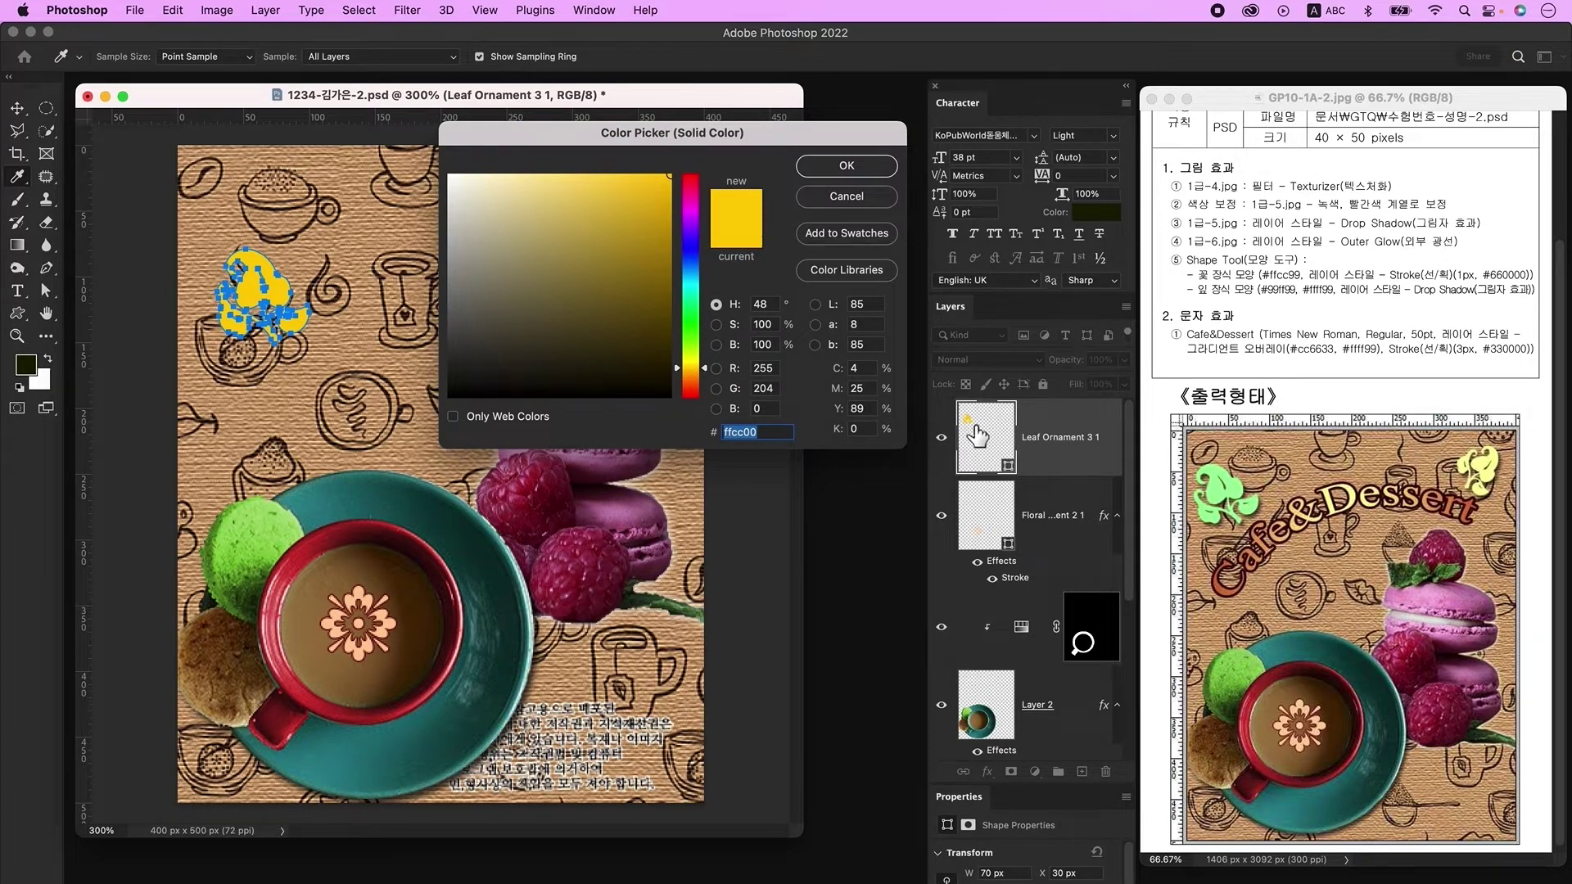
type("99ff99")
key("Return")
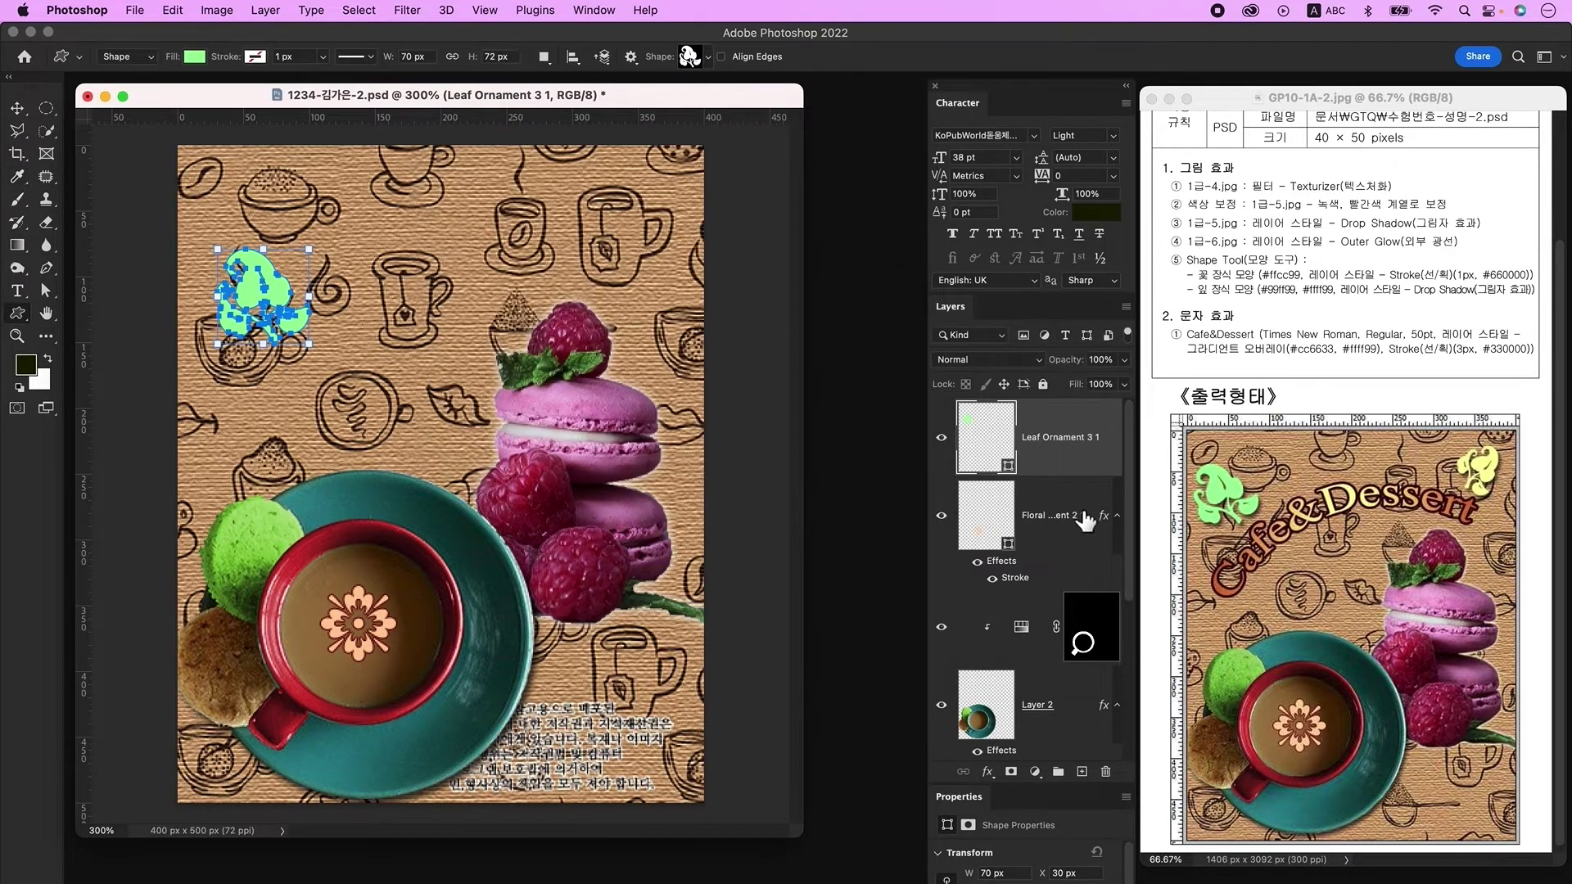
double_click(1090, 479)
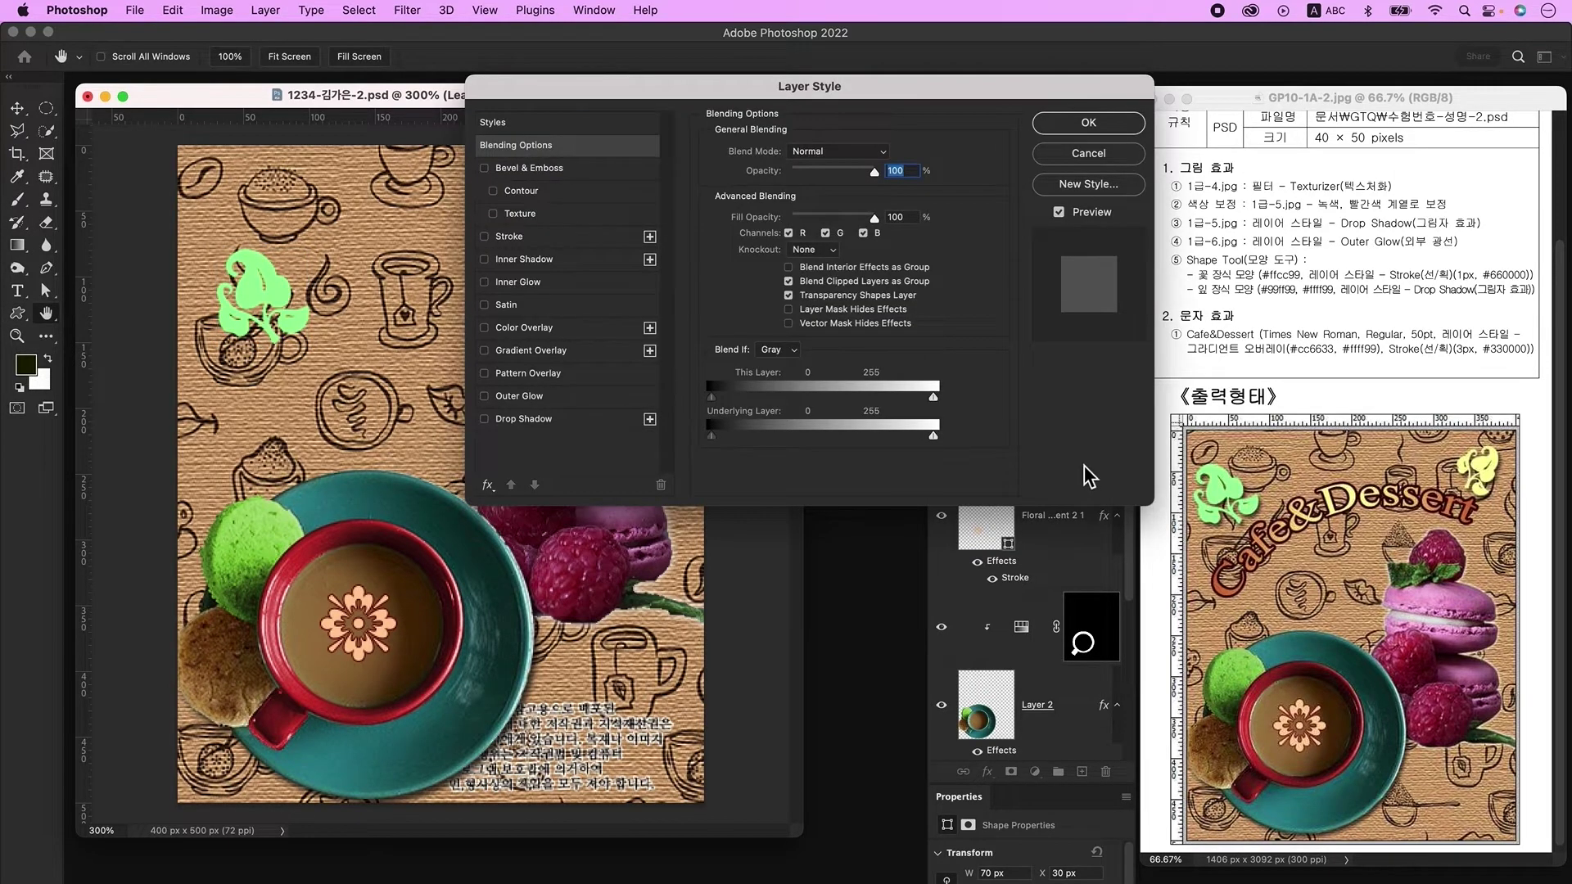
left_click(552, 422)
Step: Apply the leaf's drop shadow, then duplicate it and move, rotate and shrink the copy at upper right
left_click(1088, 125)
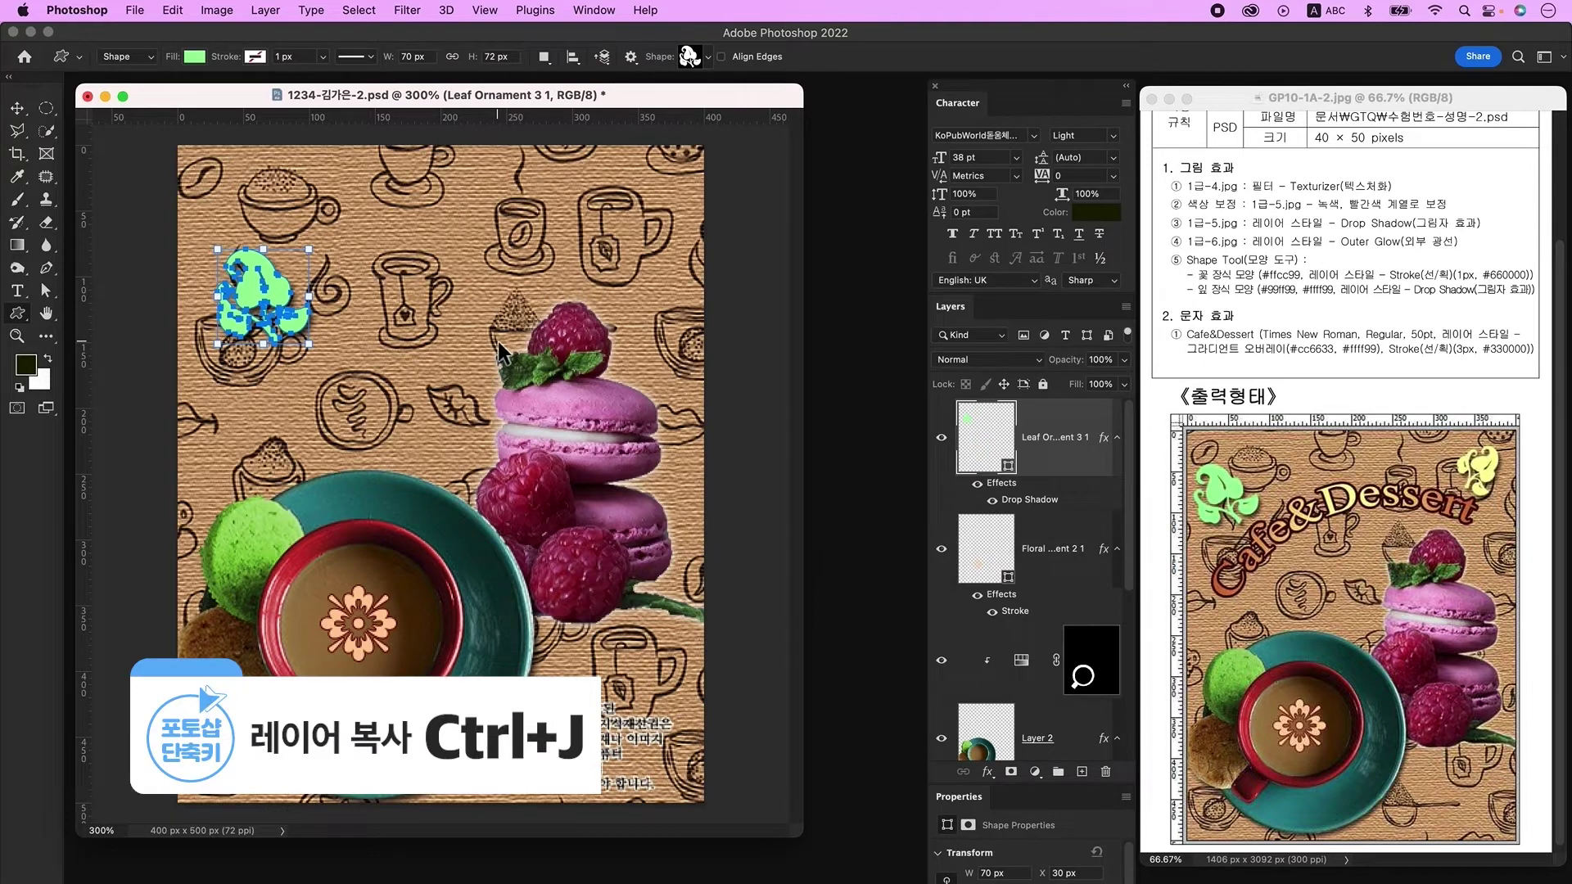
key("ctrl+j")
left_click(18, 110)
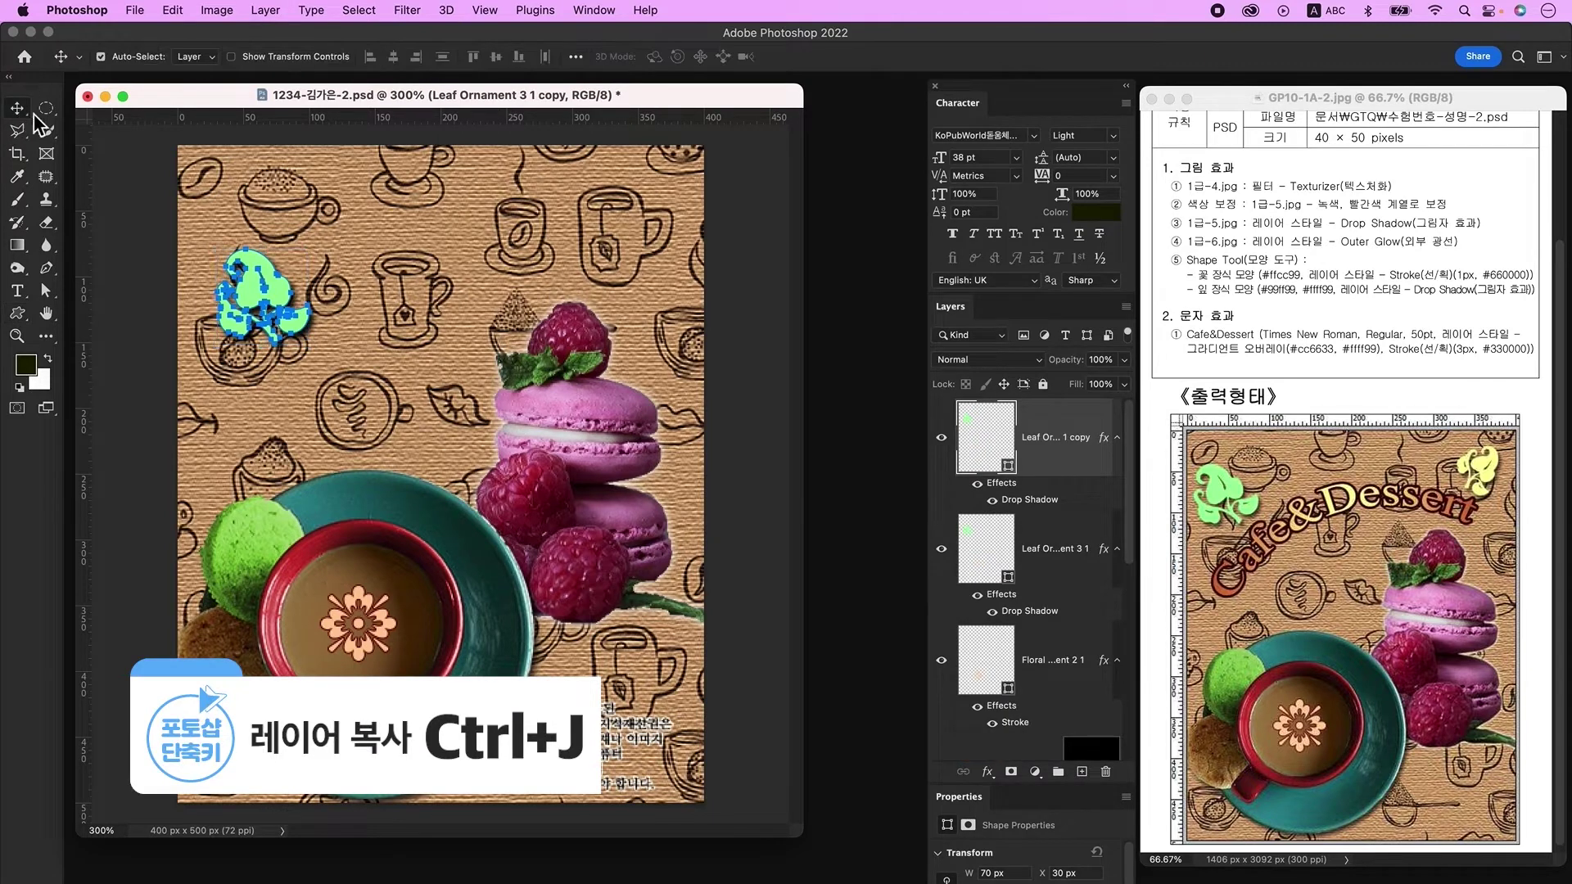
left_click_drag(272, 300, 629, 244)
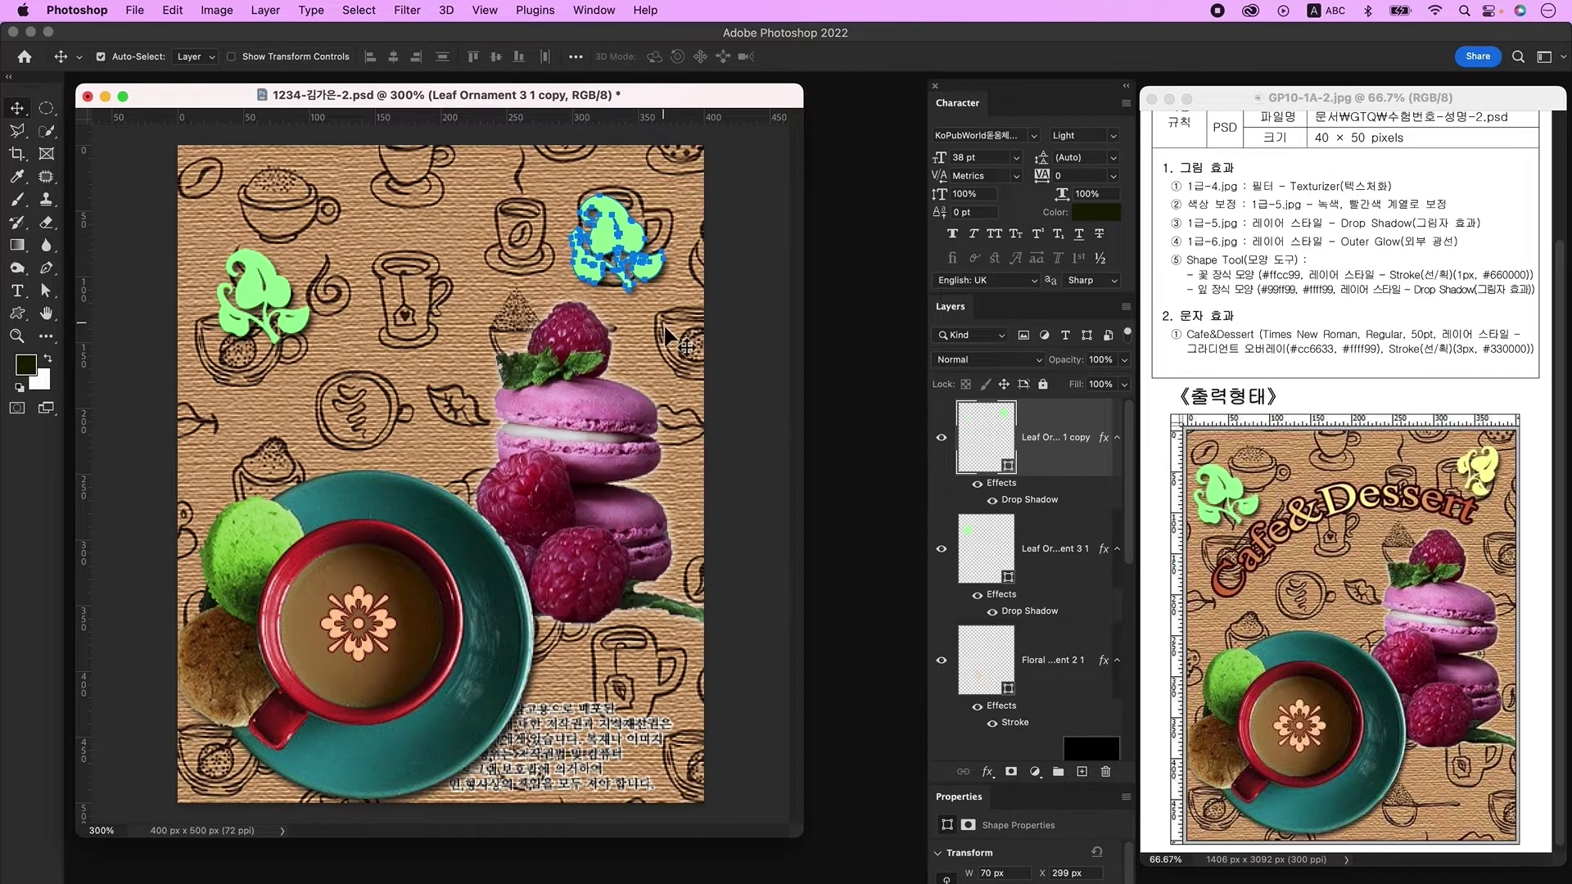
key("ctrl+t")
left_click_drag(678, 308, 627, 321)
left_click_drag(659, 216, 648, 230)
key("Return")
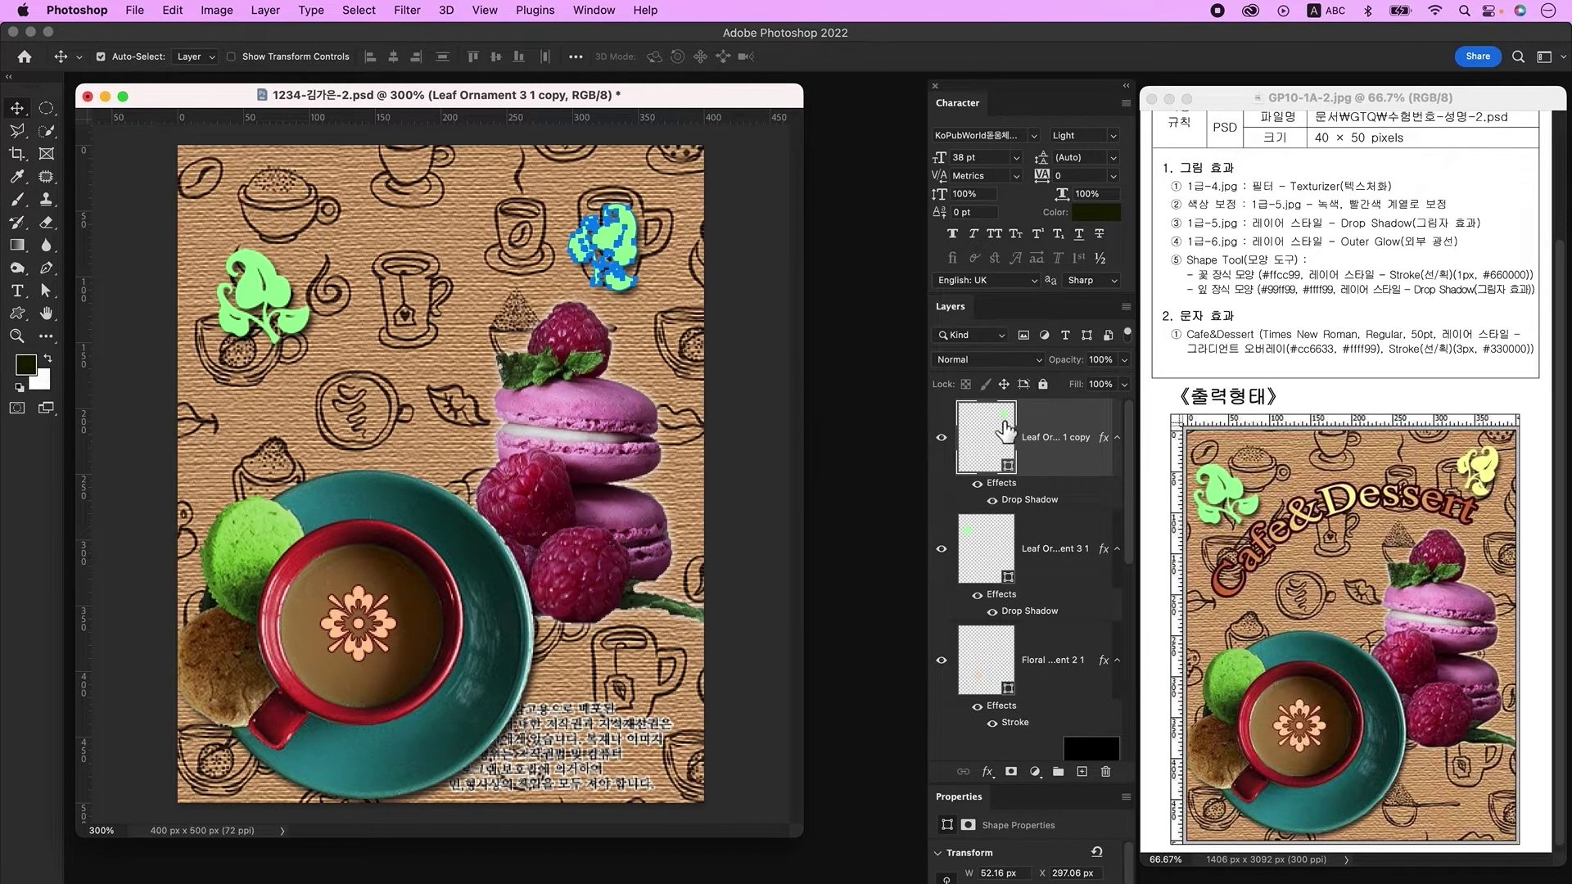
Step: Fill the leaf copy with #ffff99, then move up-left, resize and rotate the green leaf
double_click(1001, 419)
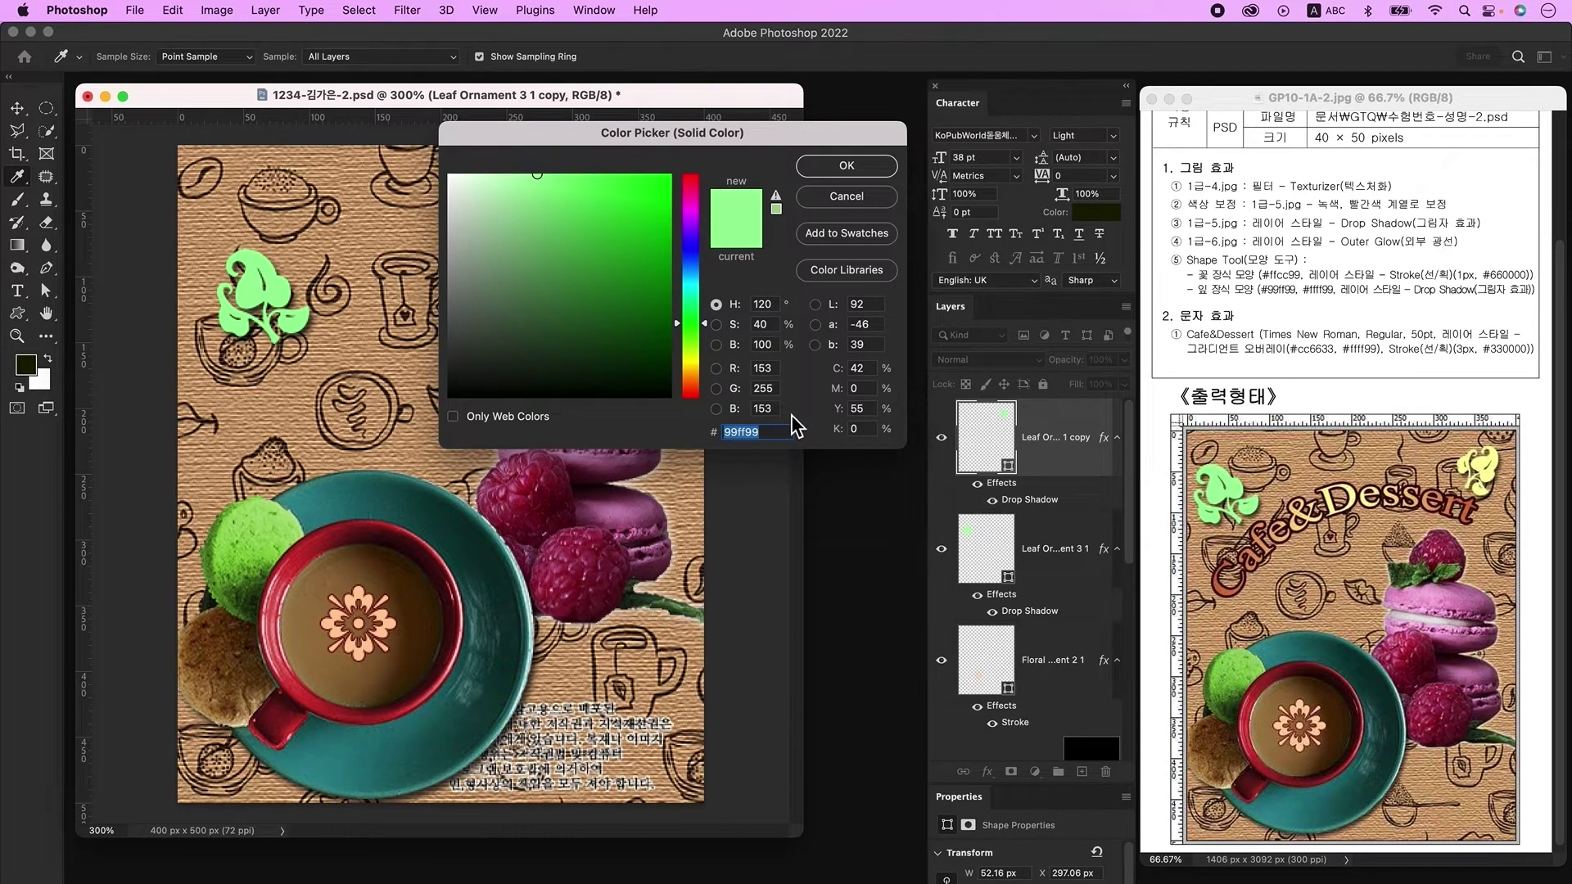
type("ffff99")
key("Return")
left_click_drag(270, 288, 257, 257)
key("ctrl+t")
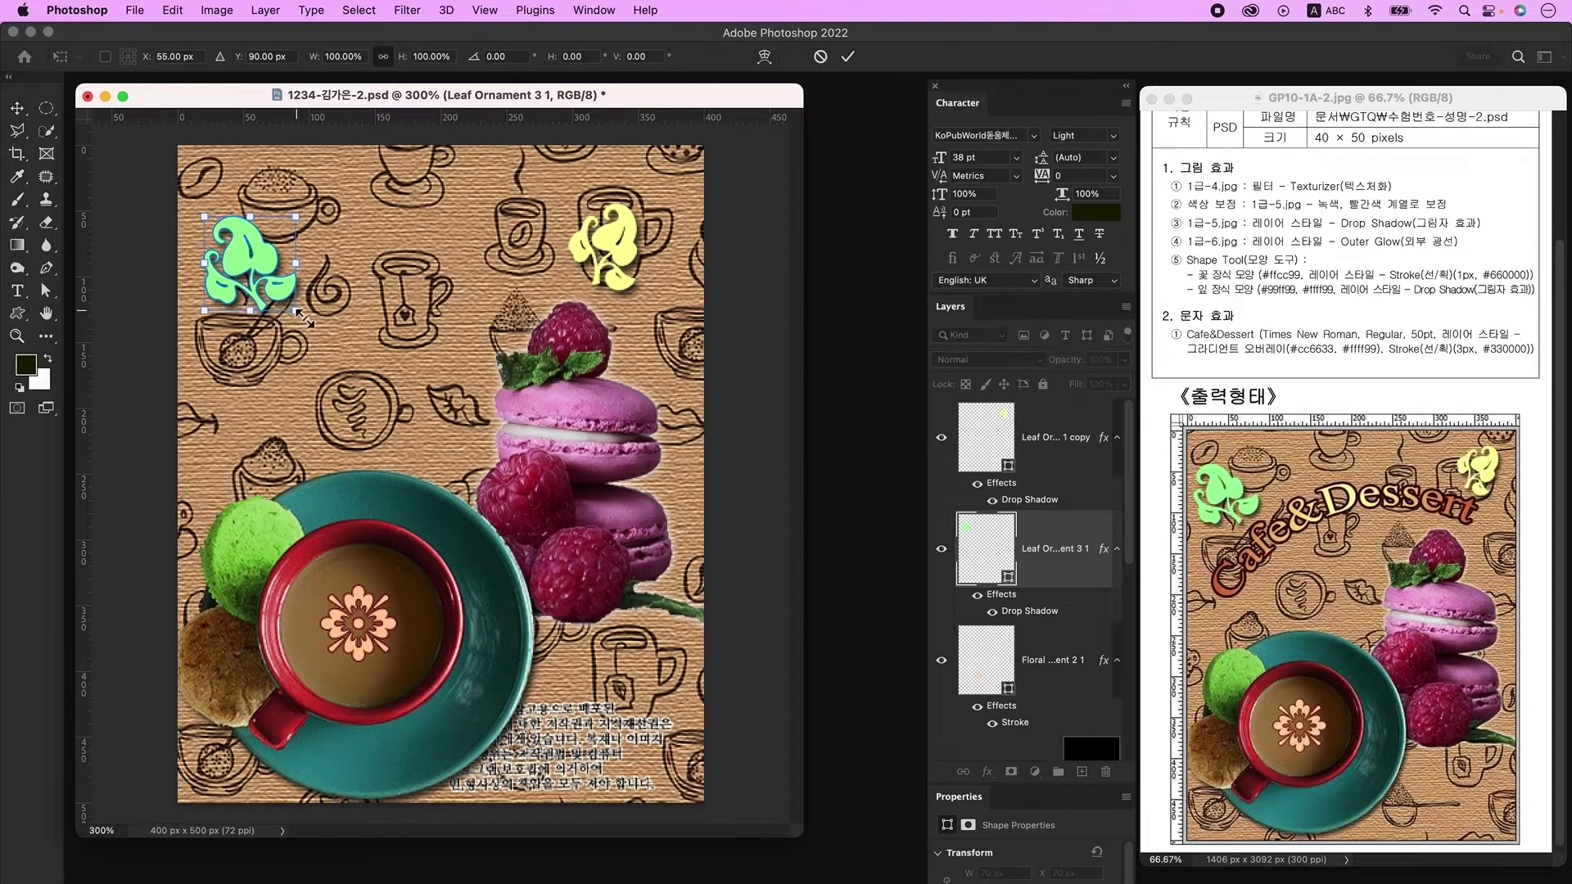
left_click_drag(297, 312, 283, 297)
key("Return")
left_click(606, 246)
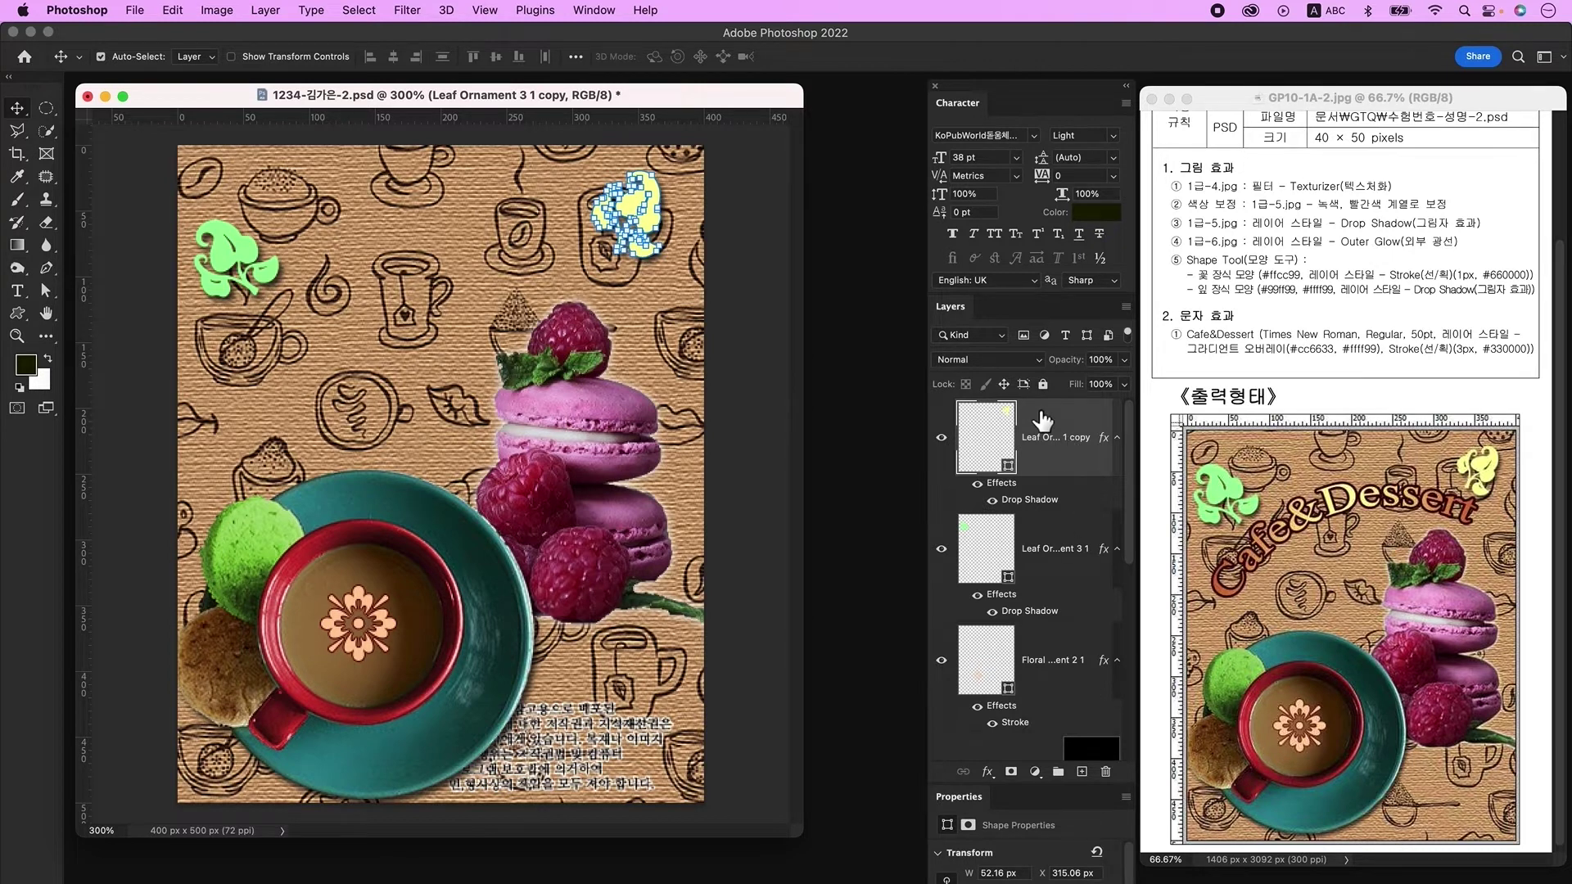
Step: Type 'Cafe&Dessert' at the upper left in Times New Roman Regular, 50 pt
left_click(1082, 772)
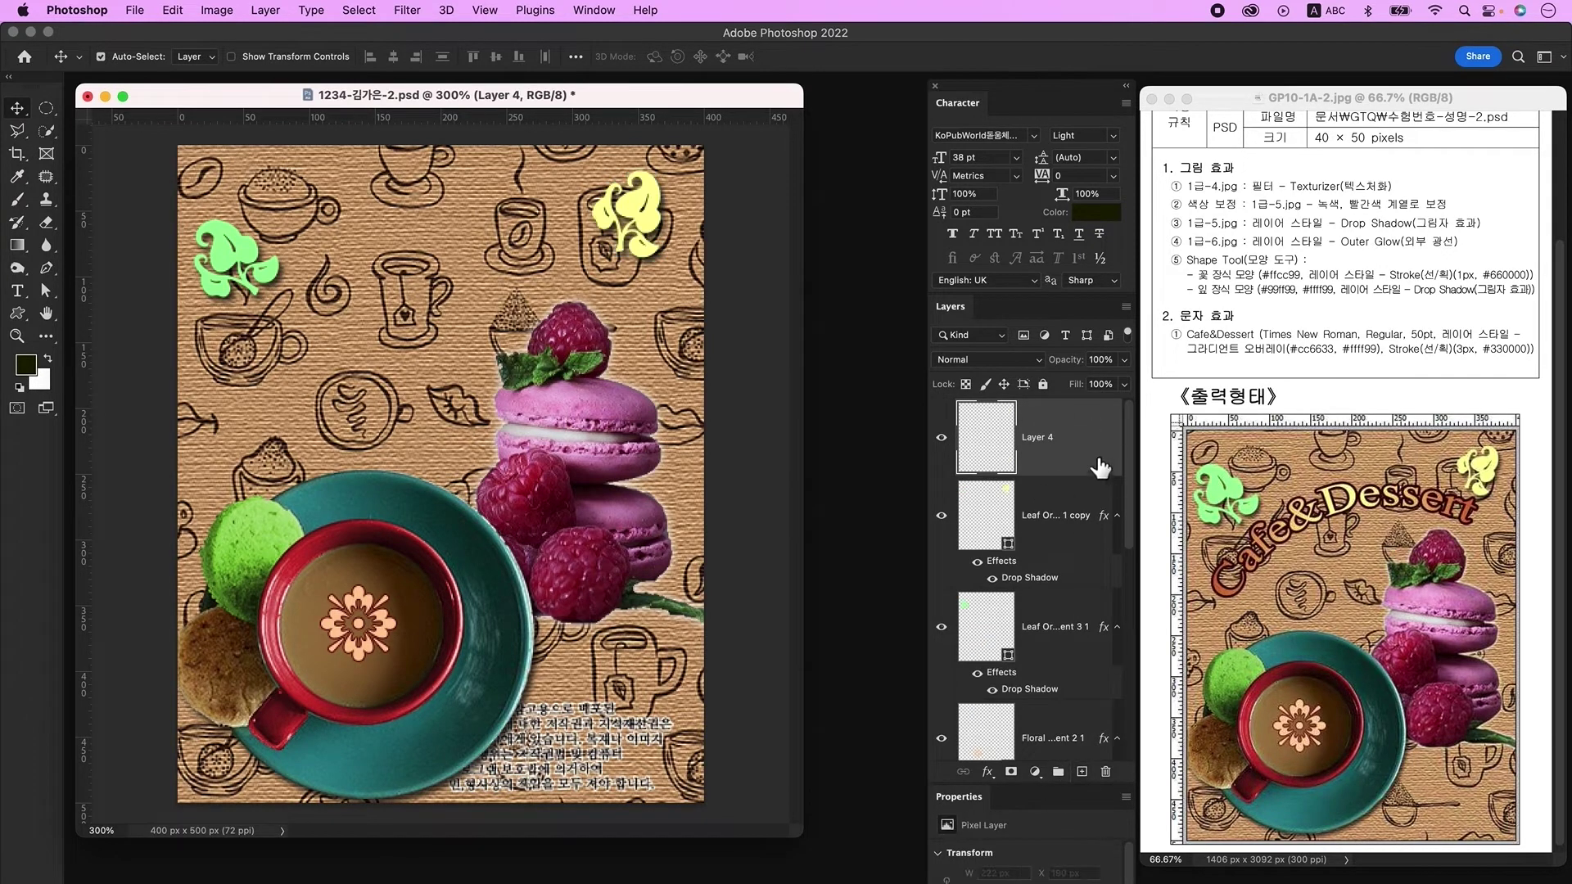
left_click(21, 288)
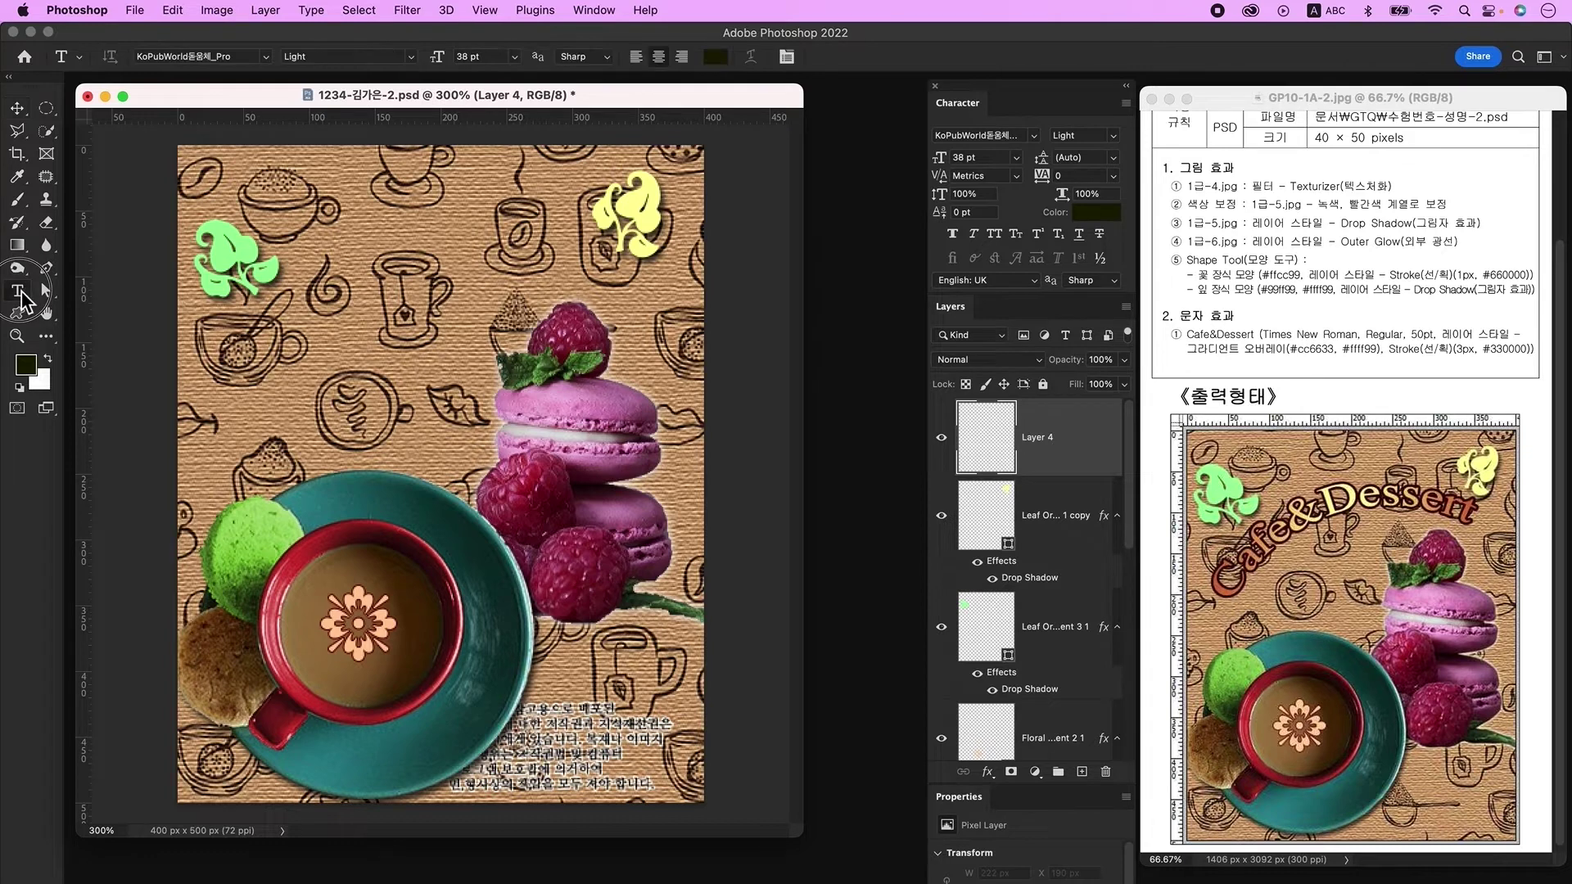
left_click(296, 336)
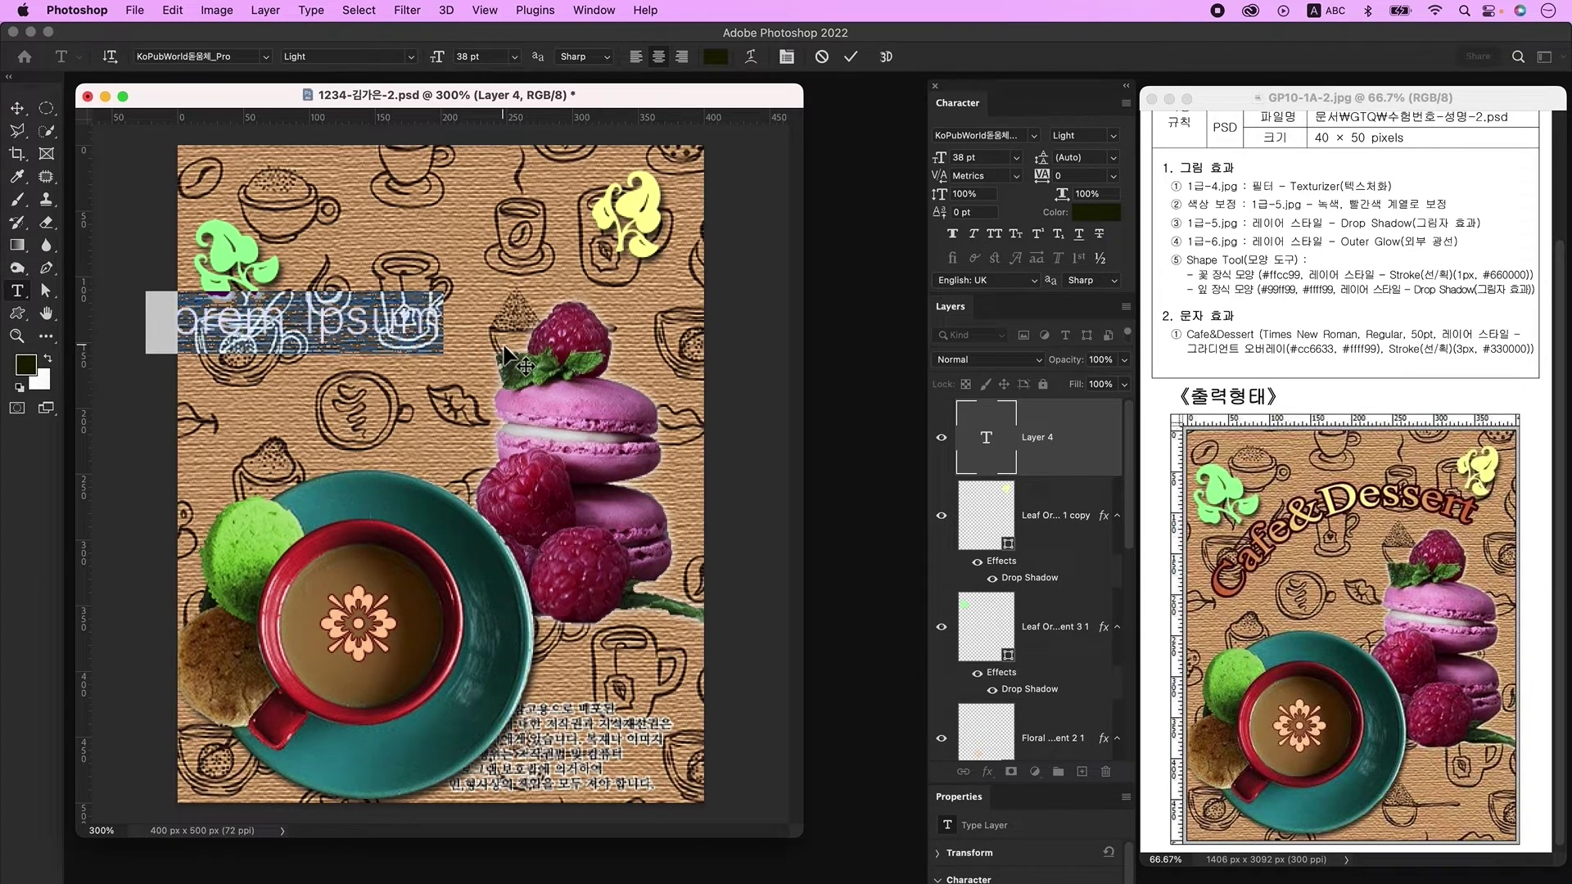
type("Cafe&Dessert")
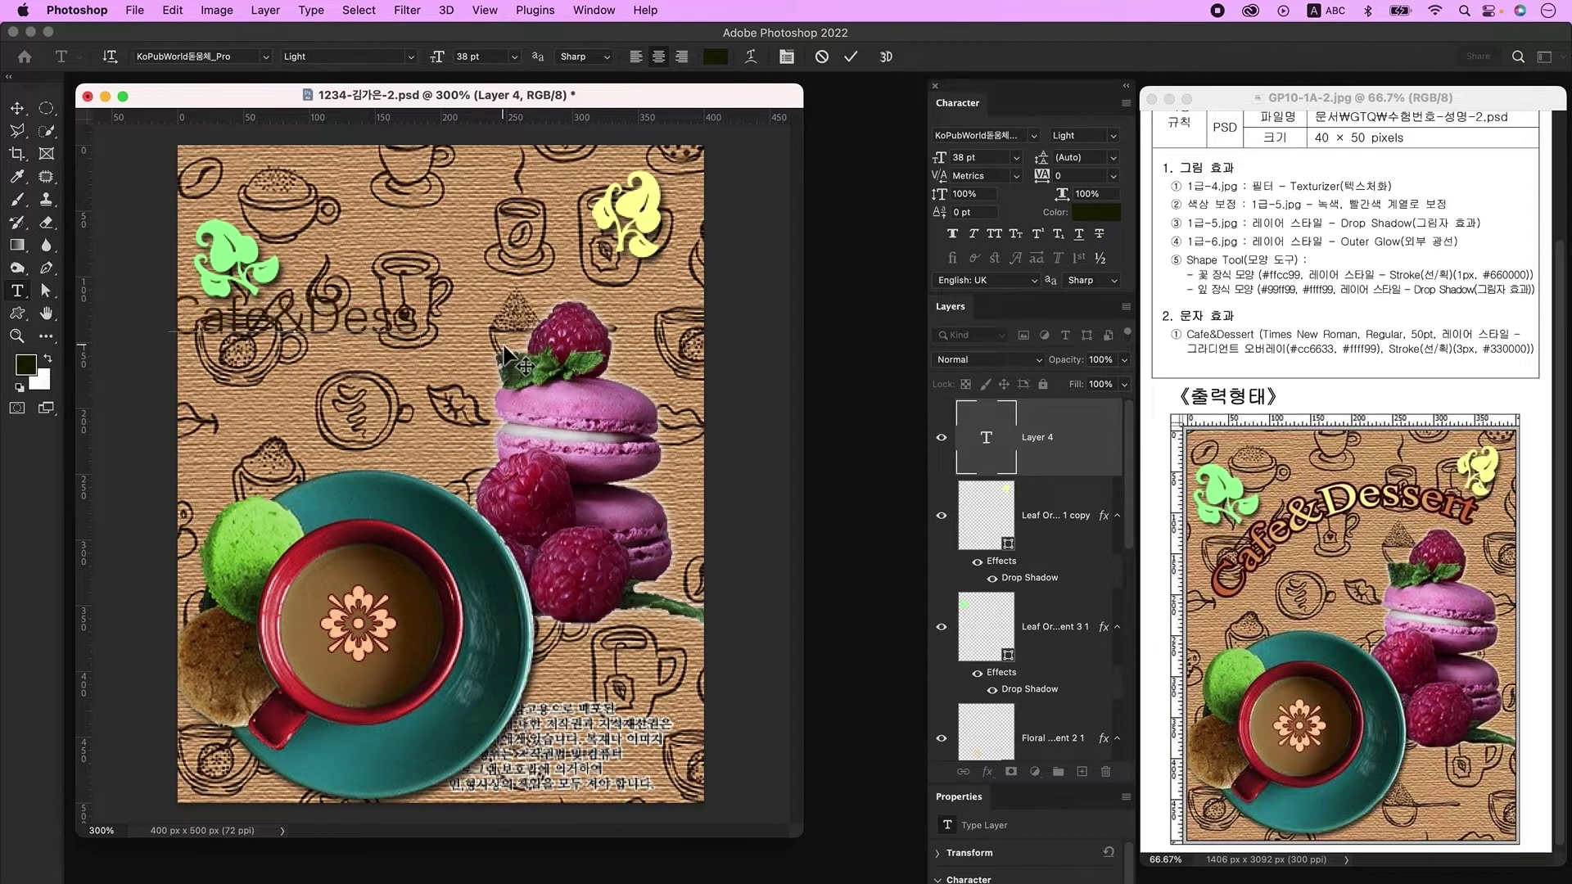
key("super+Return")
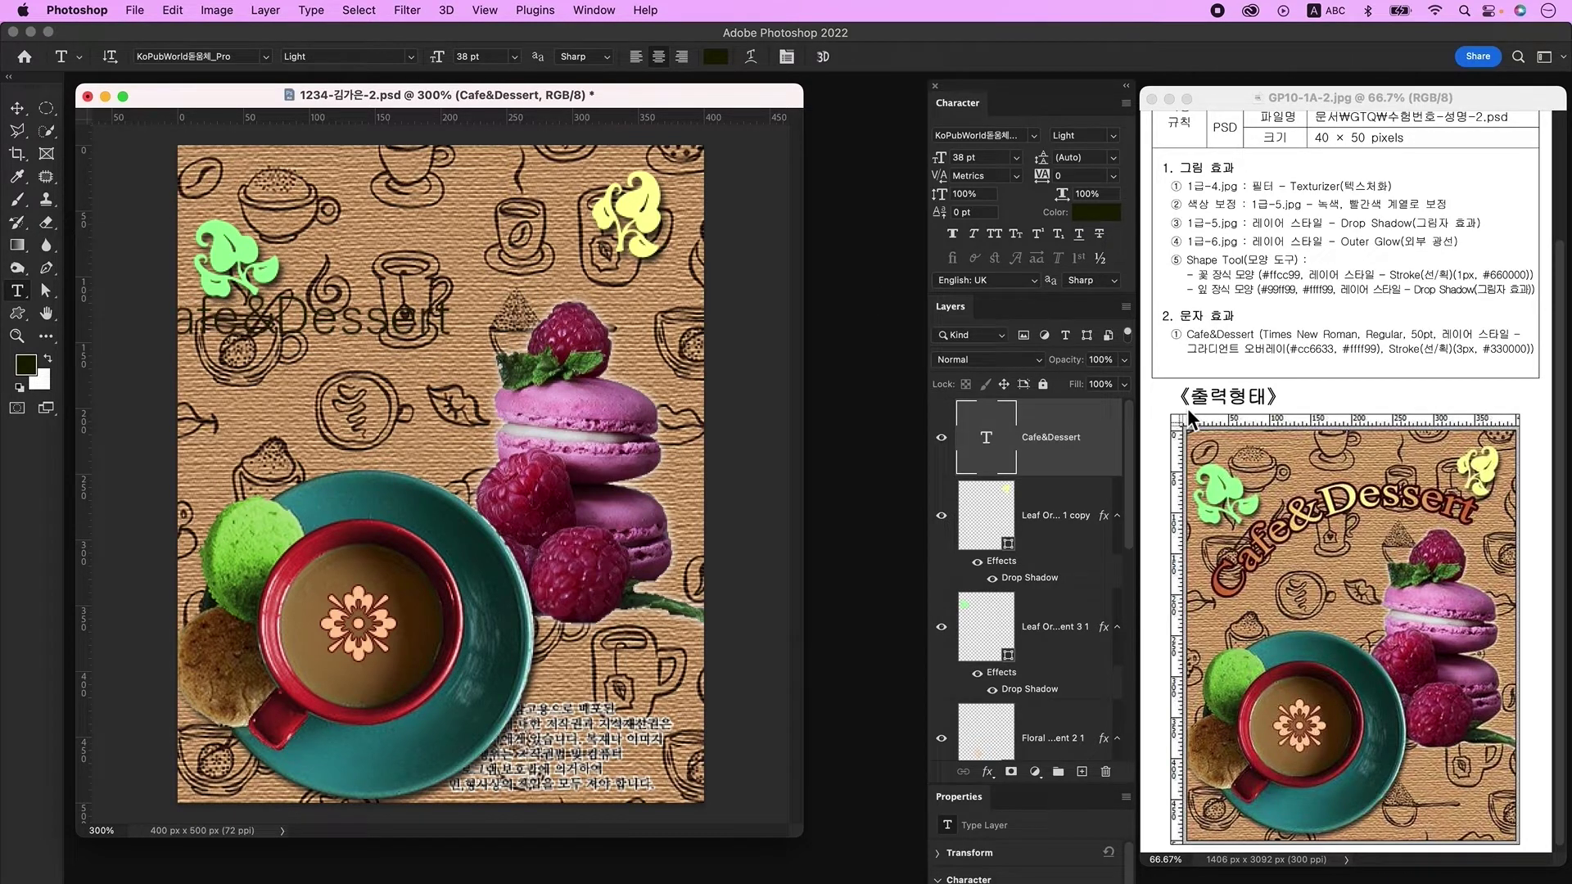
left_click(1021, 140)
type("Times")
left_click(1025, 160)
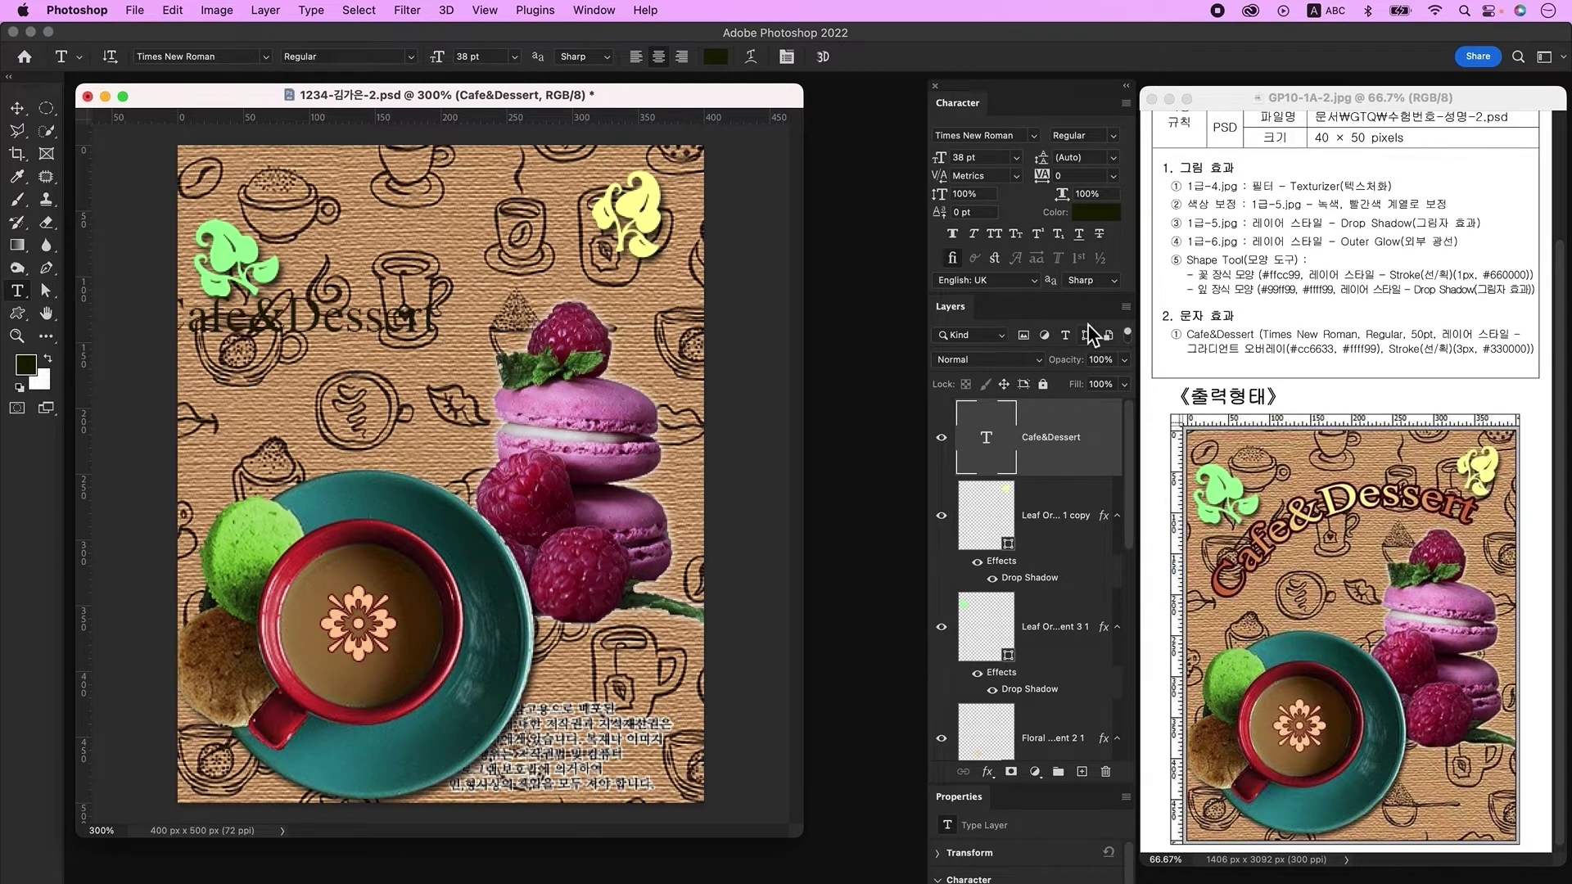
type("50")
key("Return")
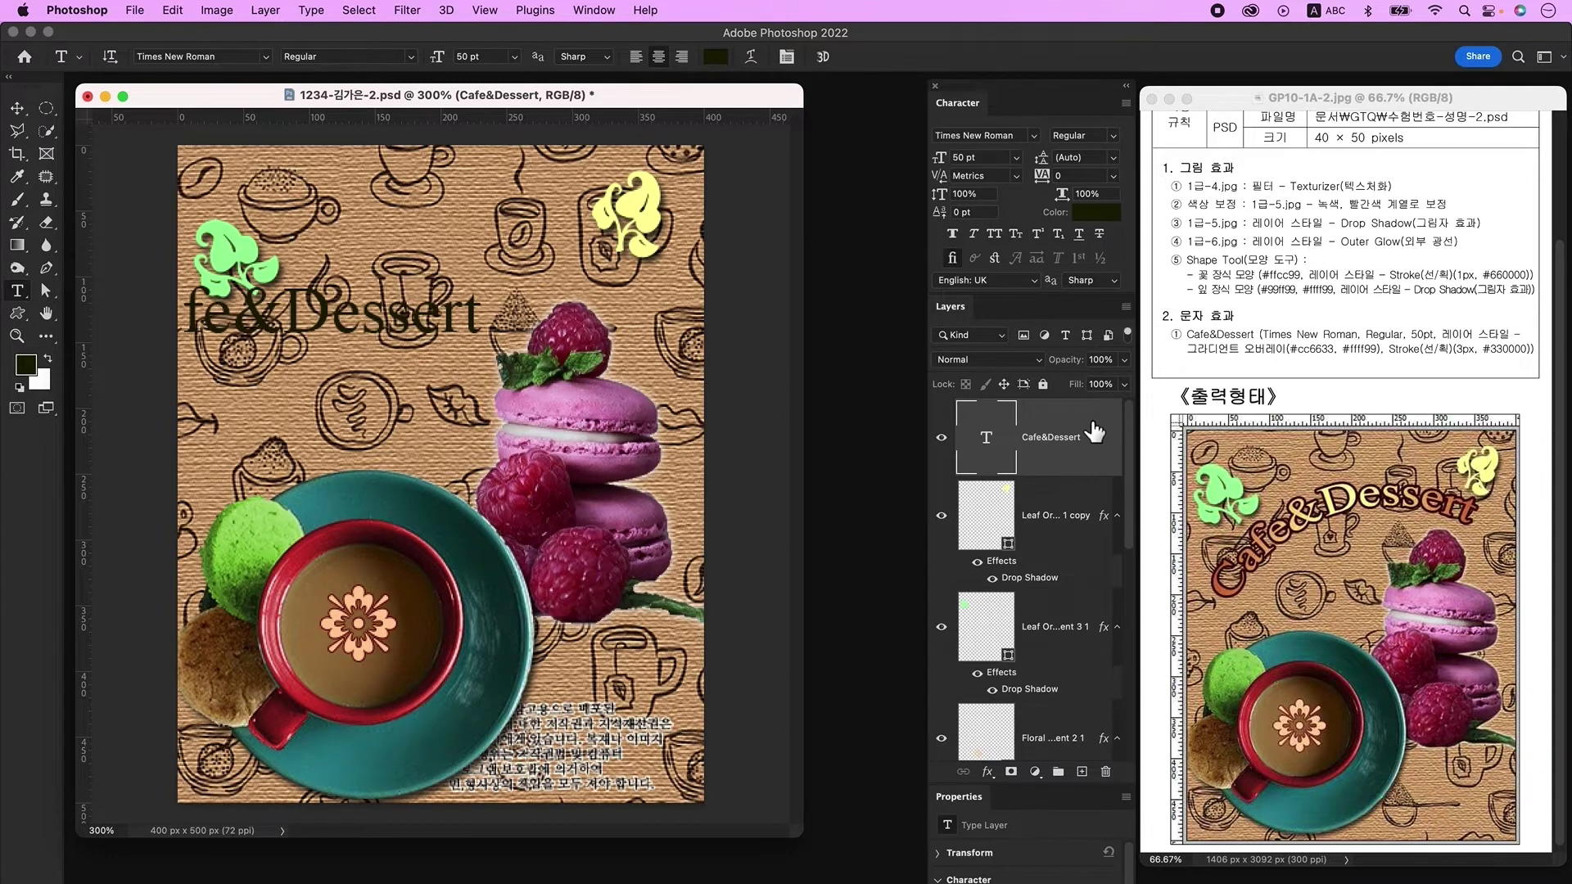
double_click(1094, 432)
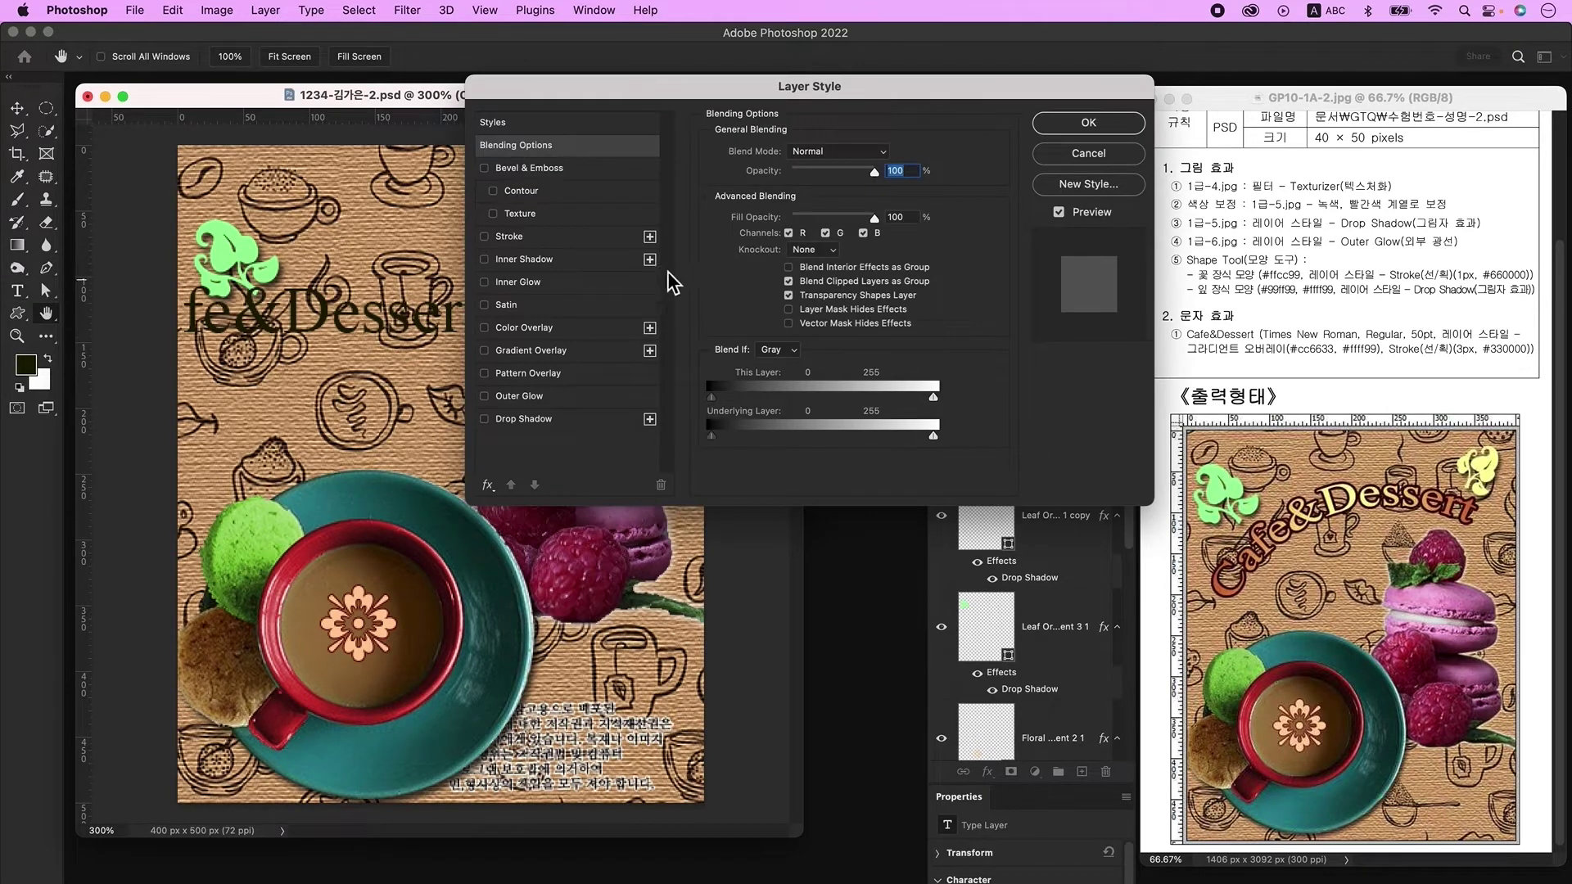
Step: Add a radial Gradient Overlay to the title running from #cc6633 to #ffff99
left_click(530, 350)
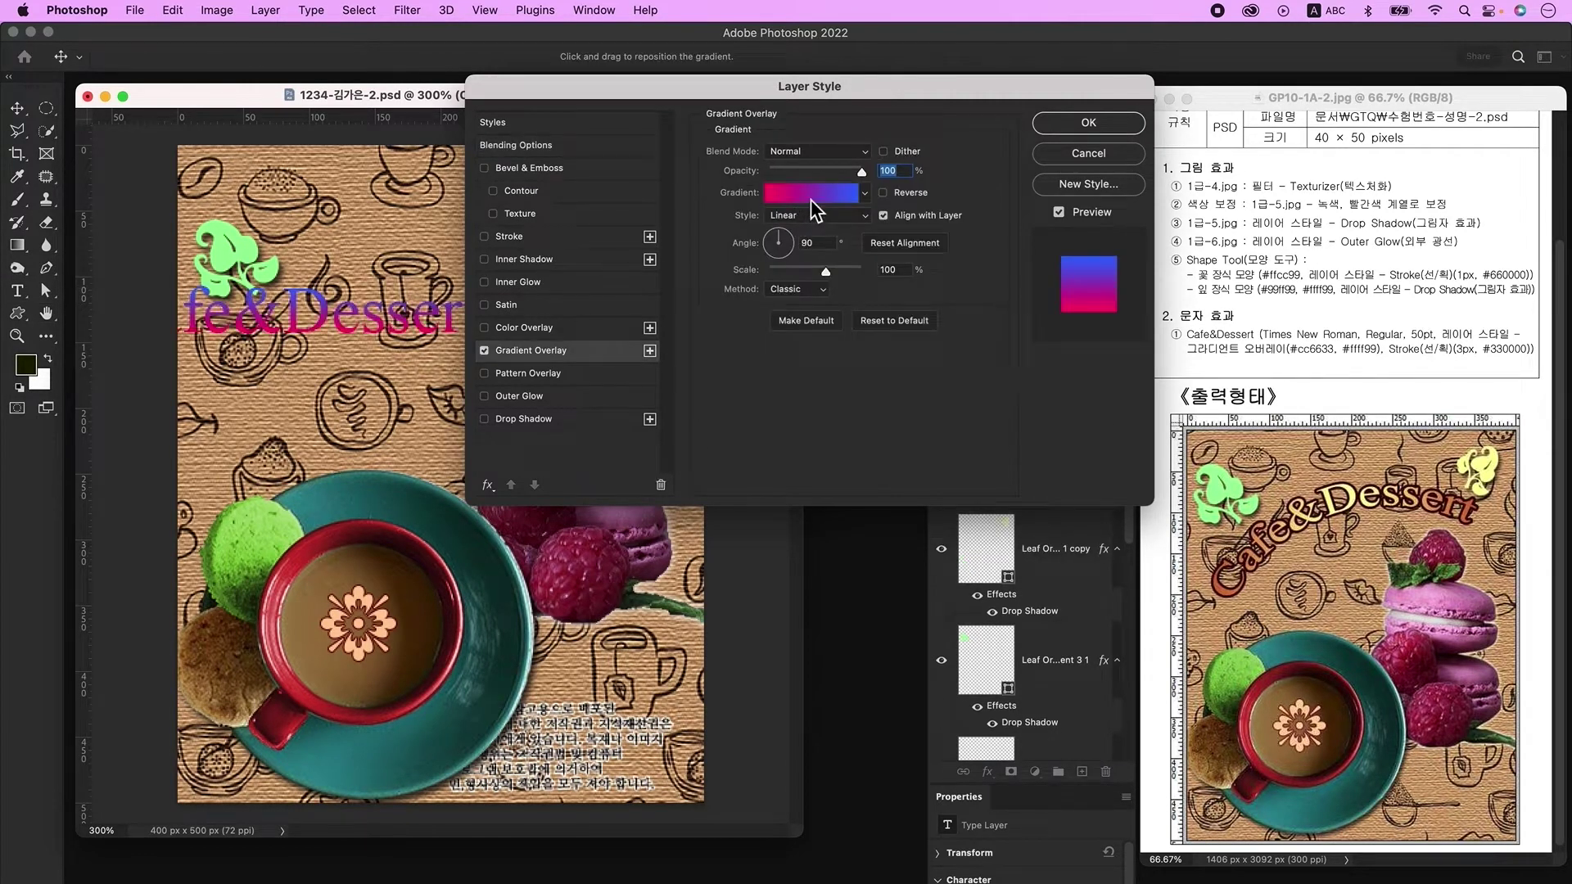
left_click(811, 199)
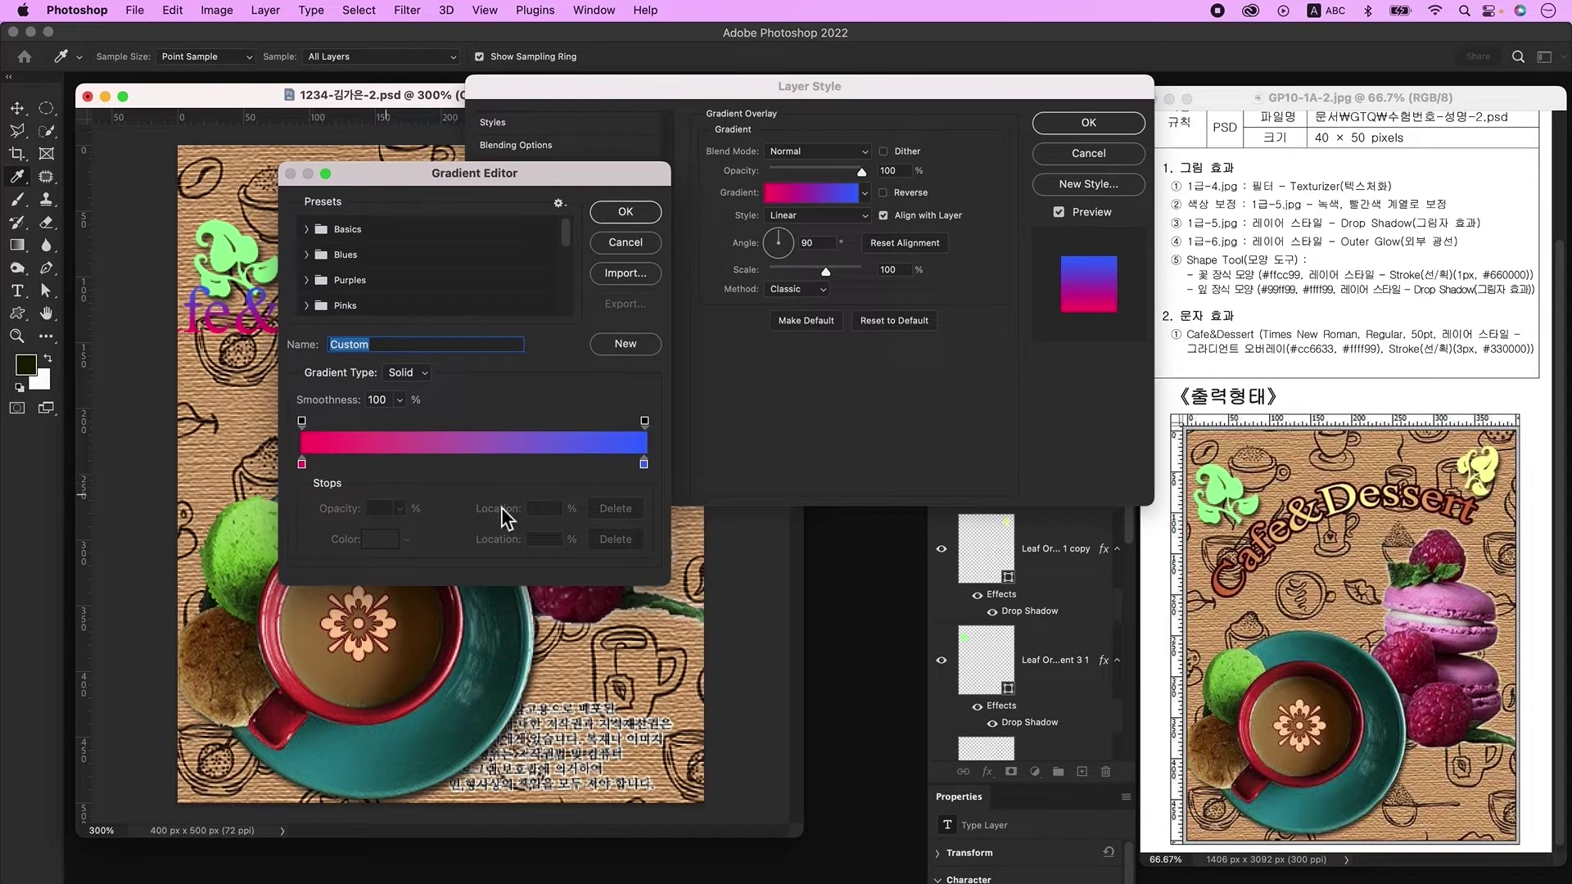
left_click(302, 464)
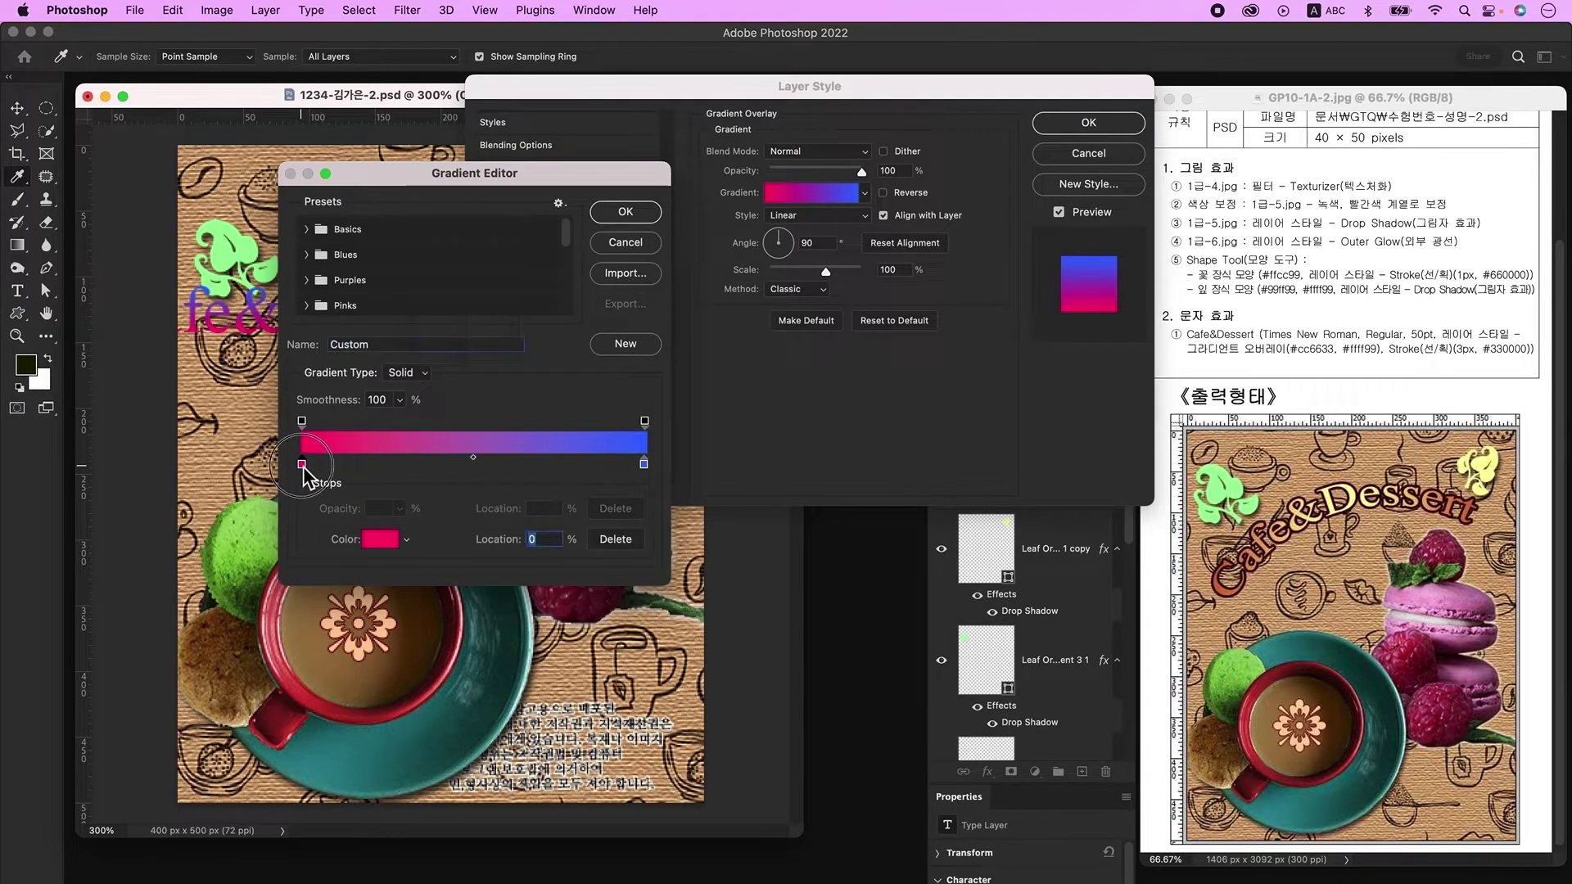
double_click(302, 464)
type("cc6633")
key("Return")
double_click(643, 464)
type("ffff99")
key("Return")
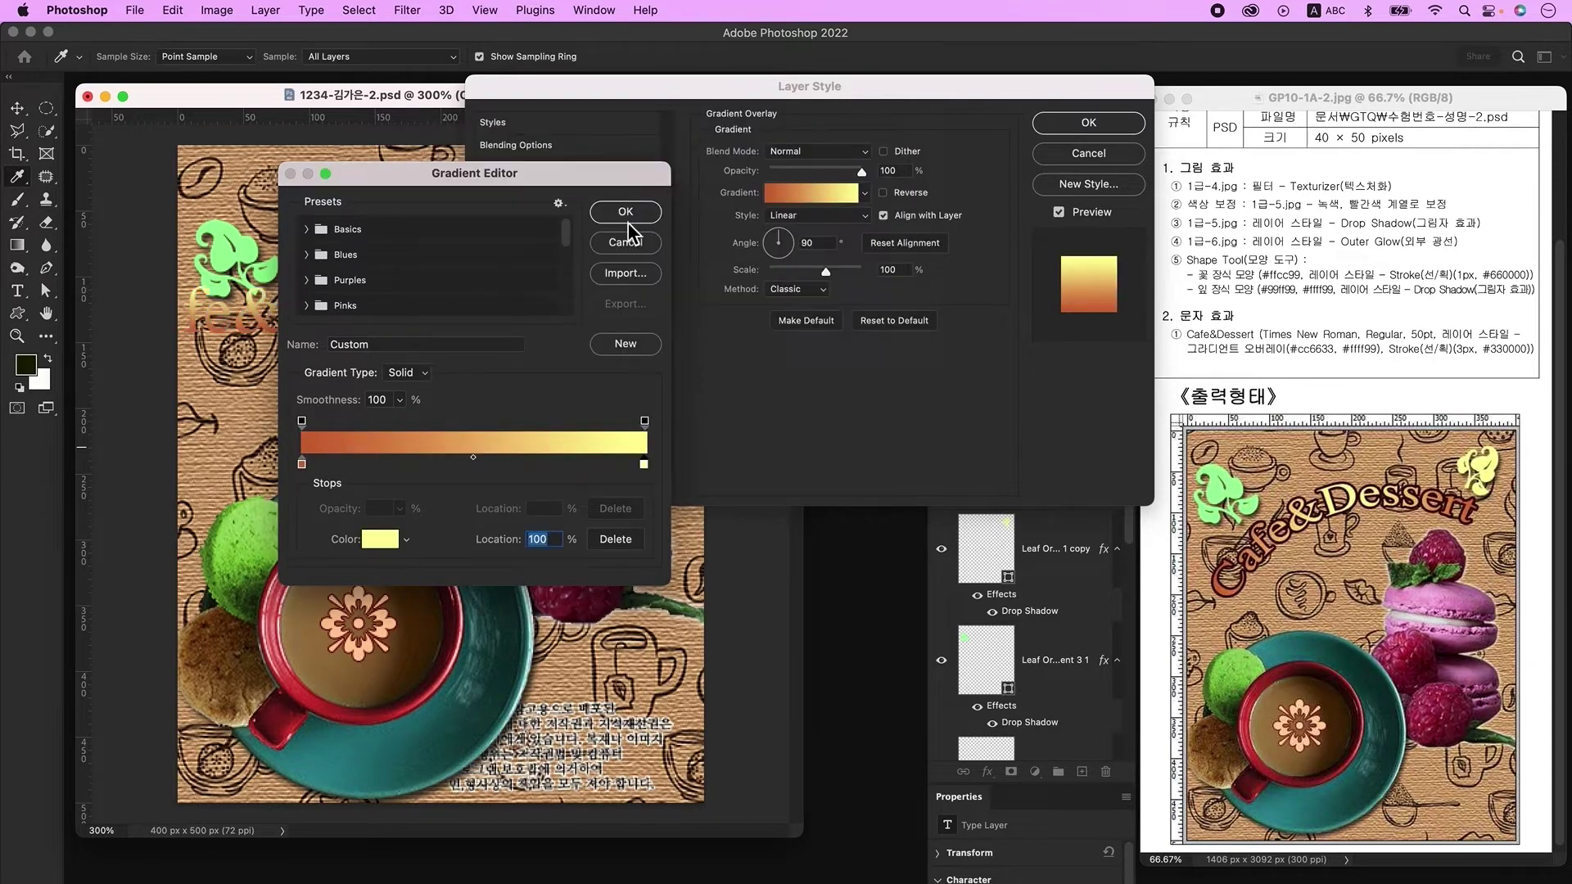
left_click(616, 215)
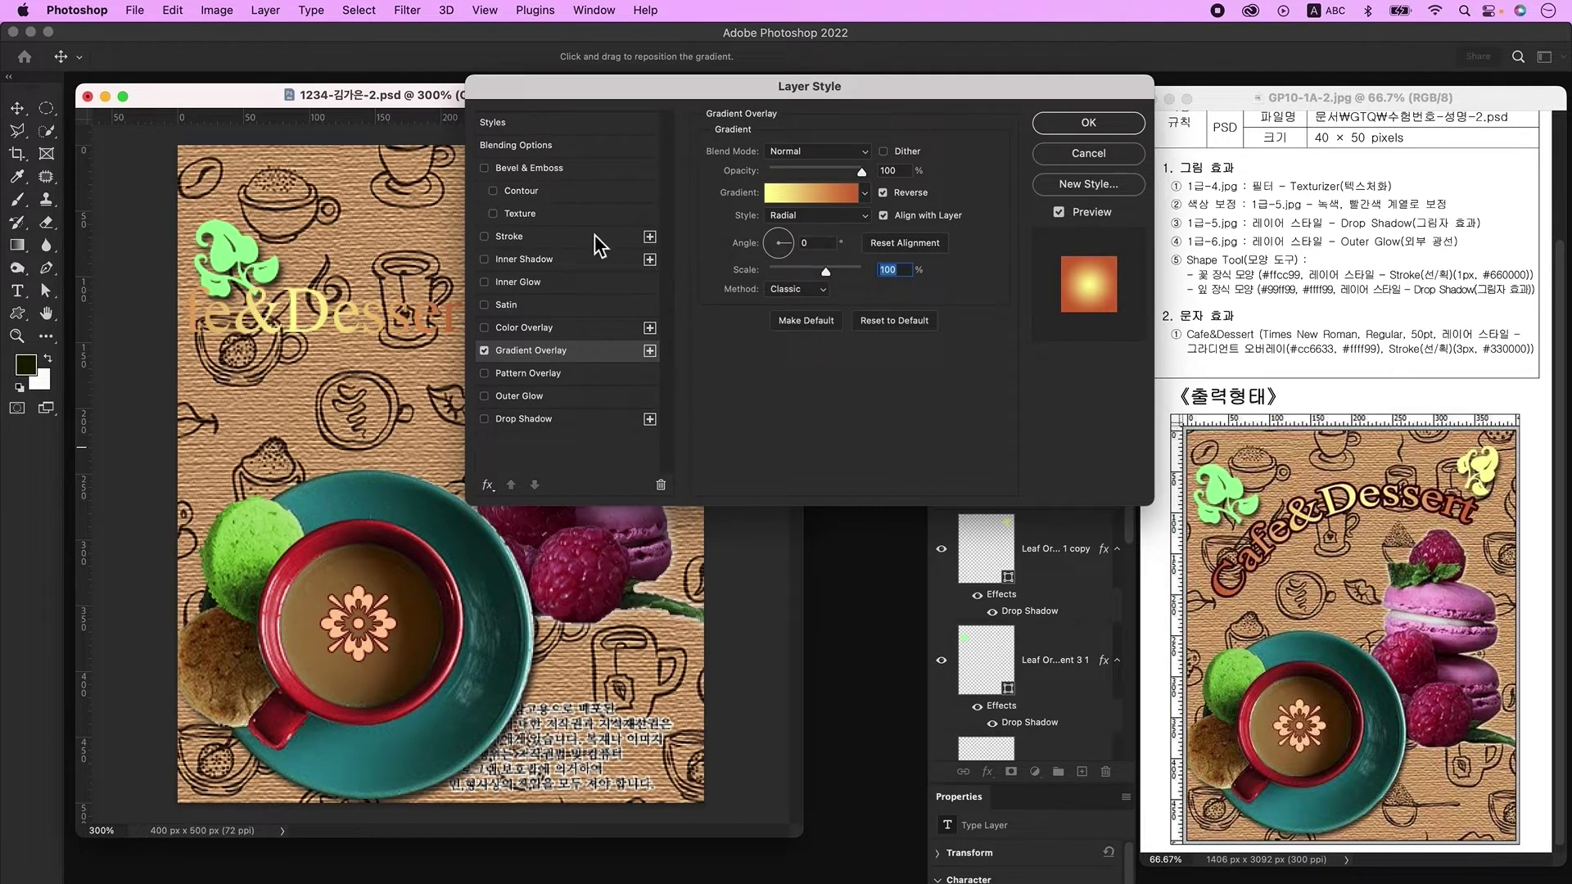
Step: Outline the title with a 3 px #330000 Stroke
left_click(555, 239)
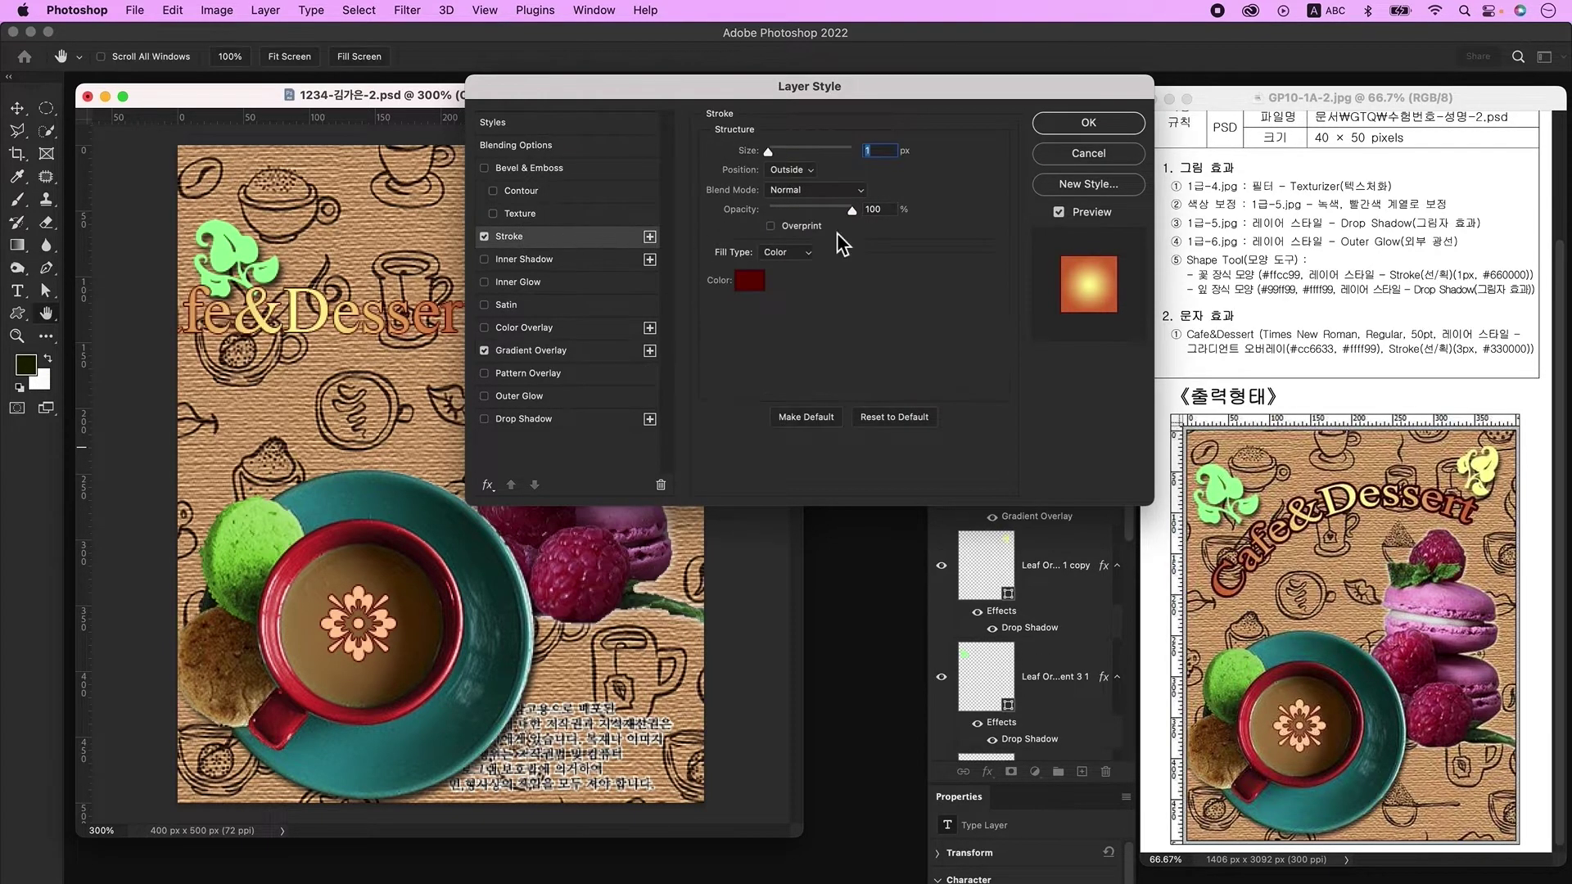
type("3")
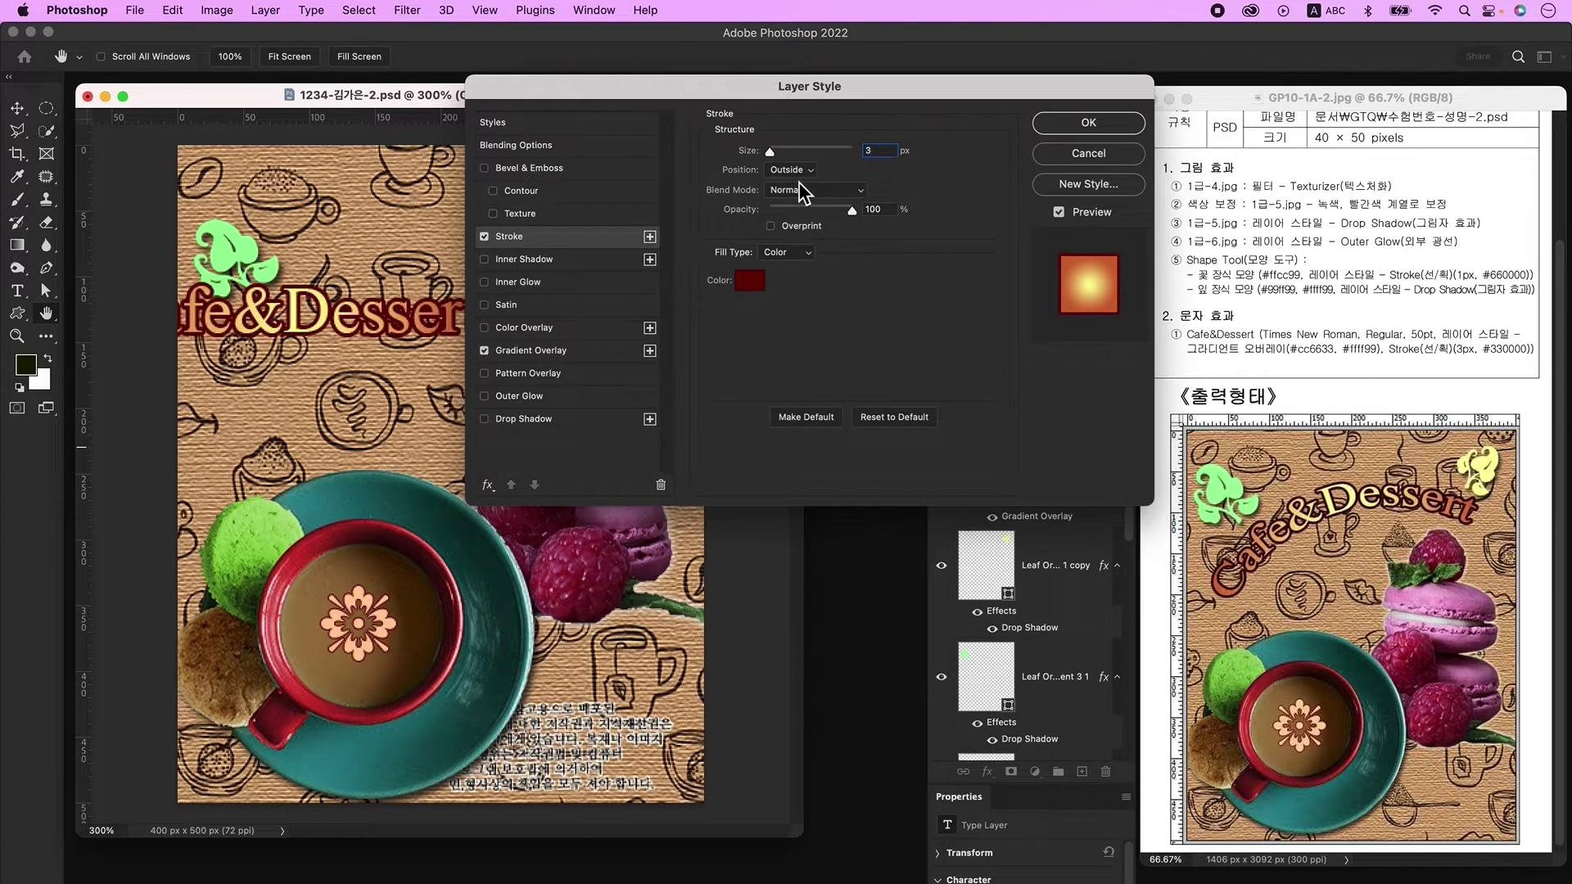
left_click(761, 284)
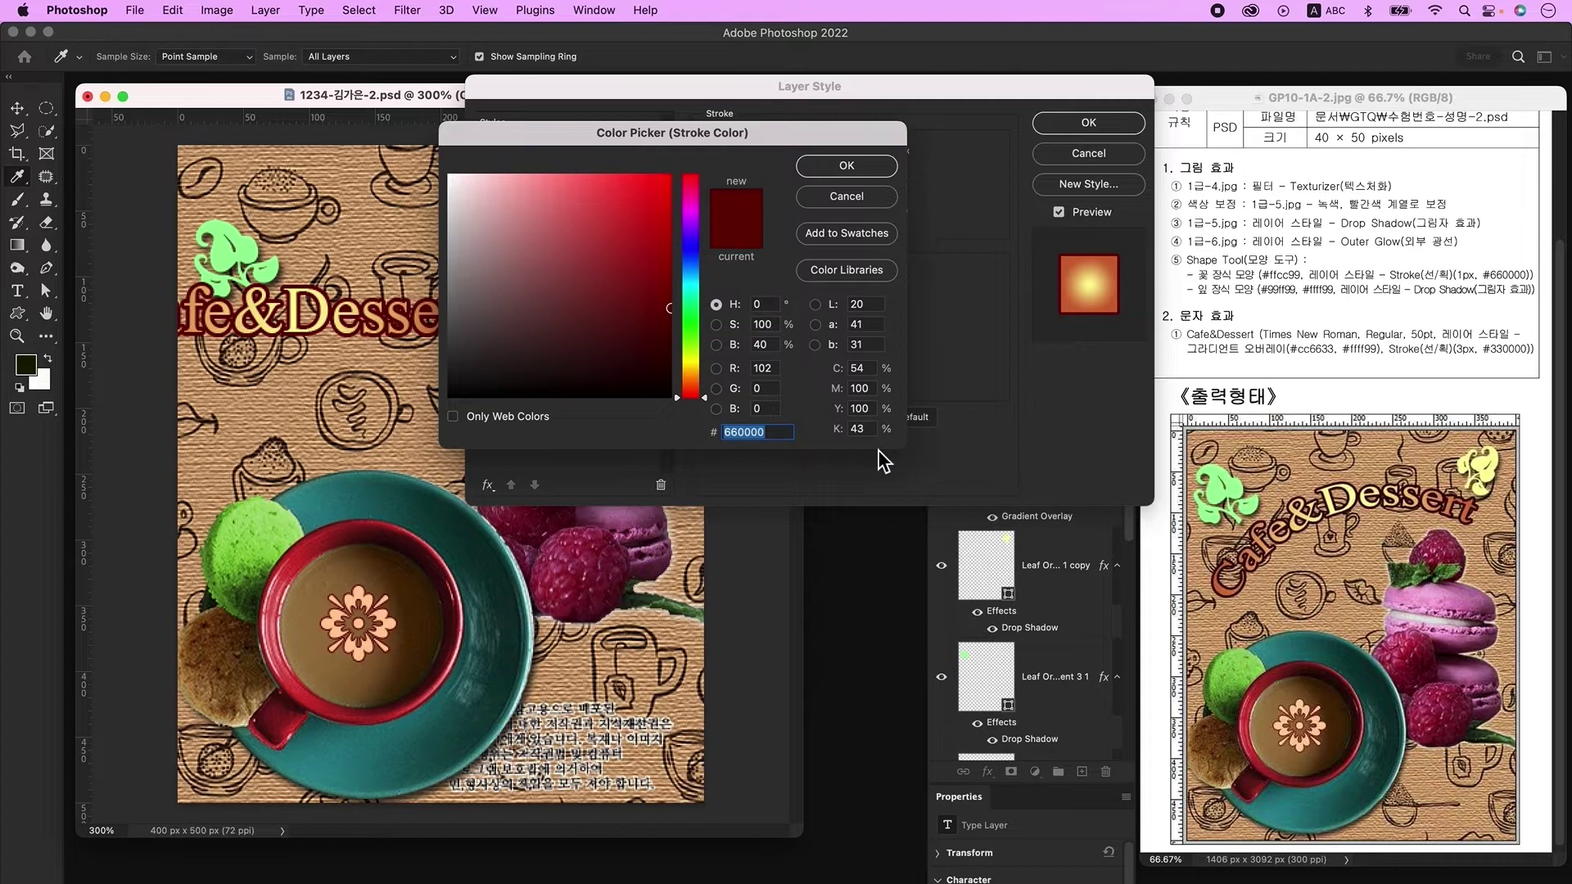
type("330000")
key("Return")
key("Return")
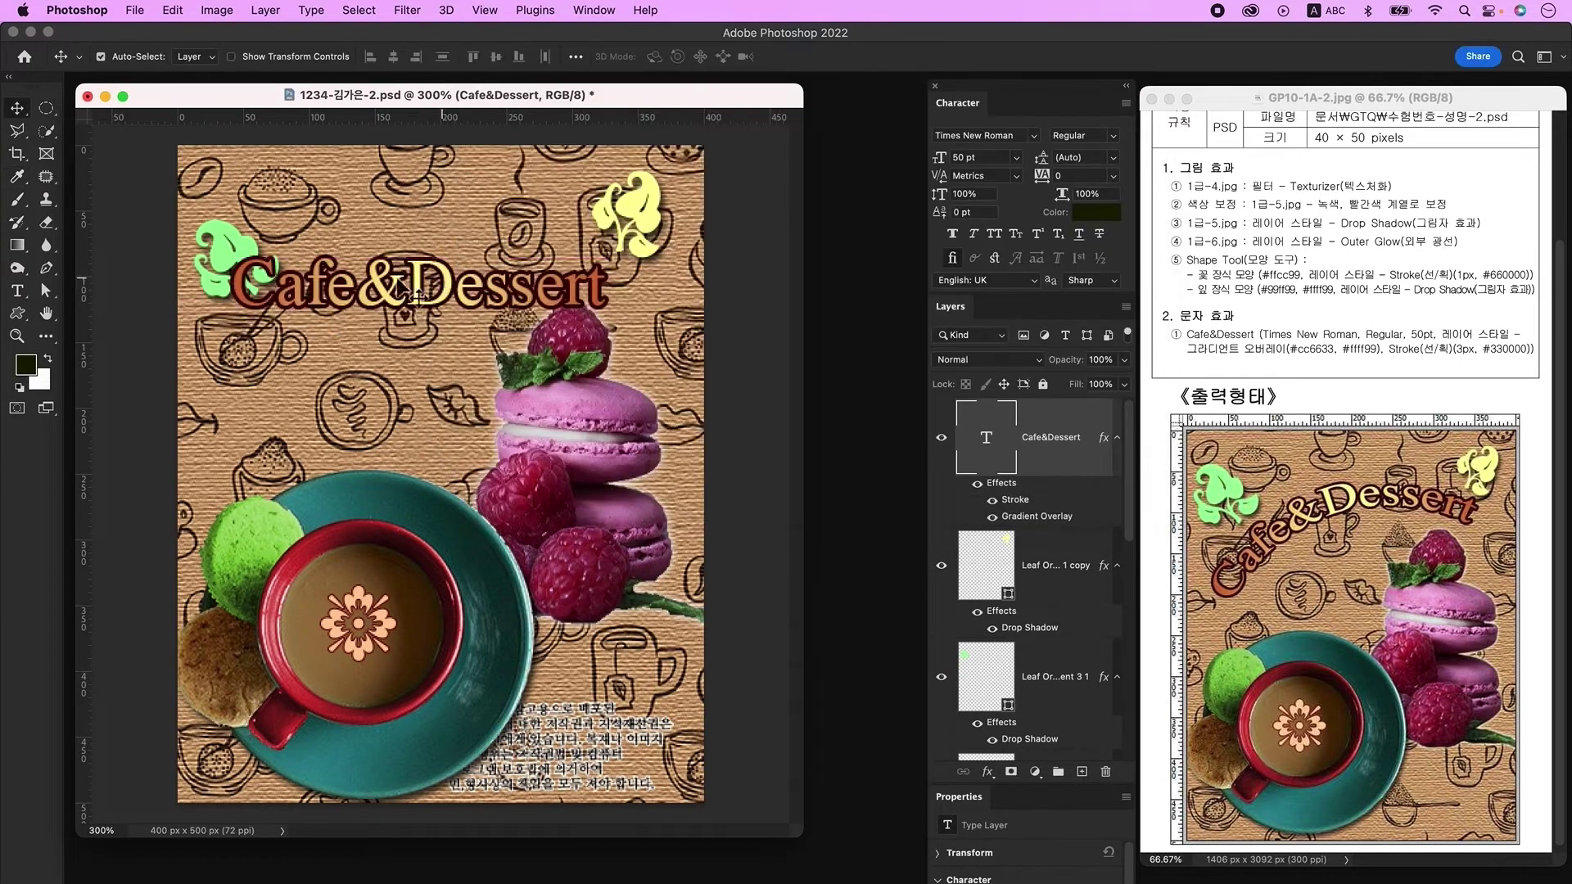
Step: Warp the Cafe&Dessert title with the Arc style at a 40% bend
left_click(17, 291)
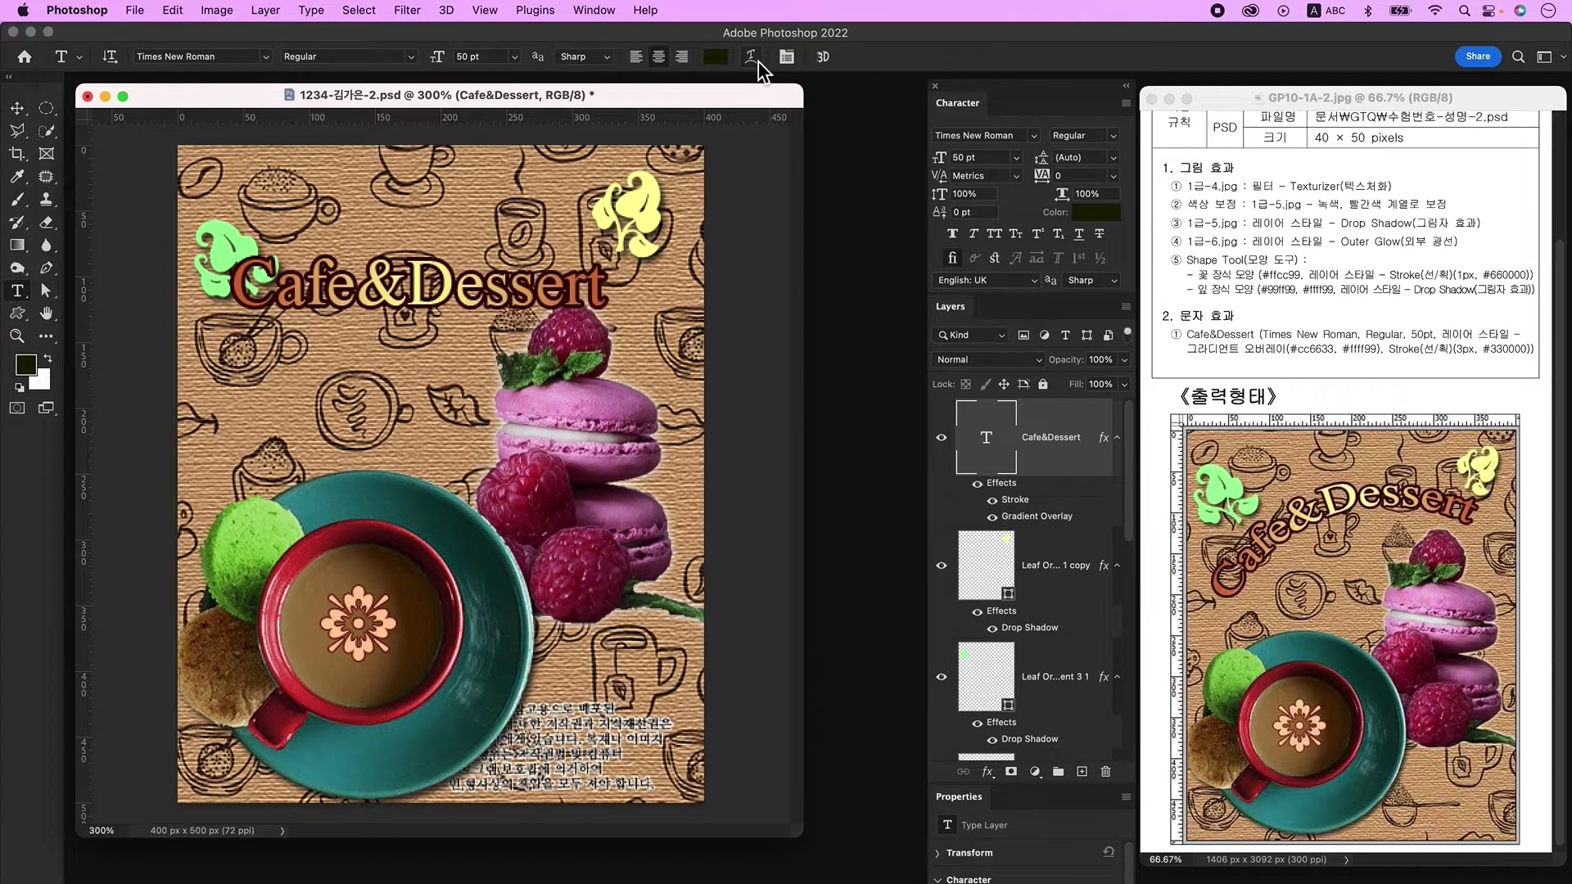
left_click(757, 59)
left_click(802, 216)
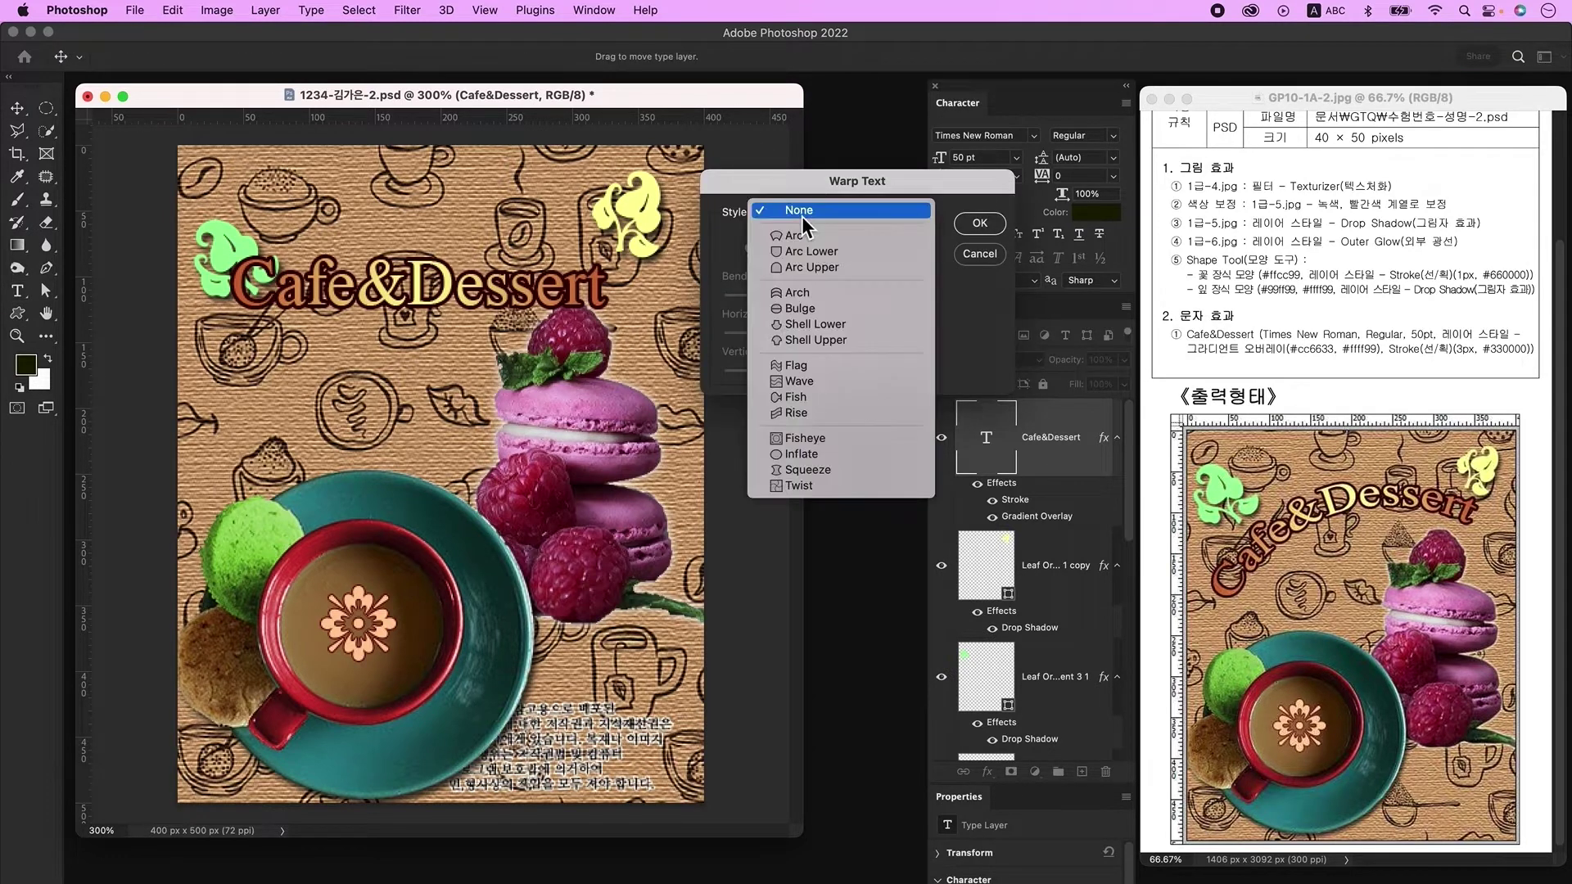
left_click(809, 237)
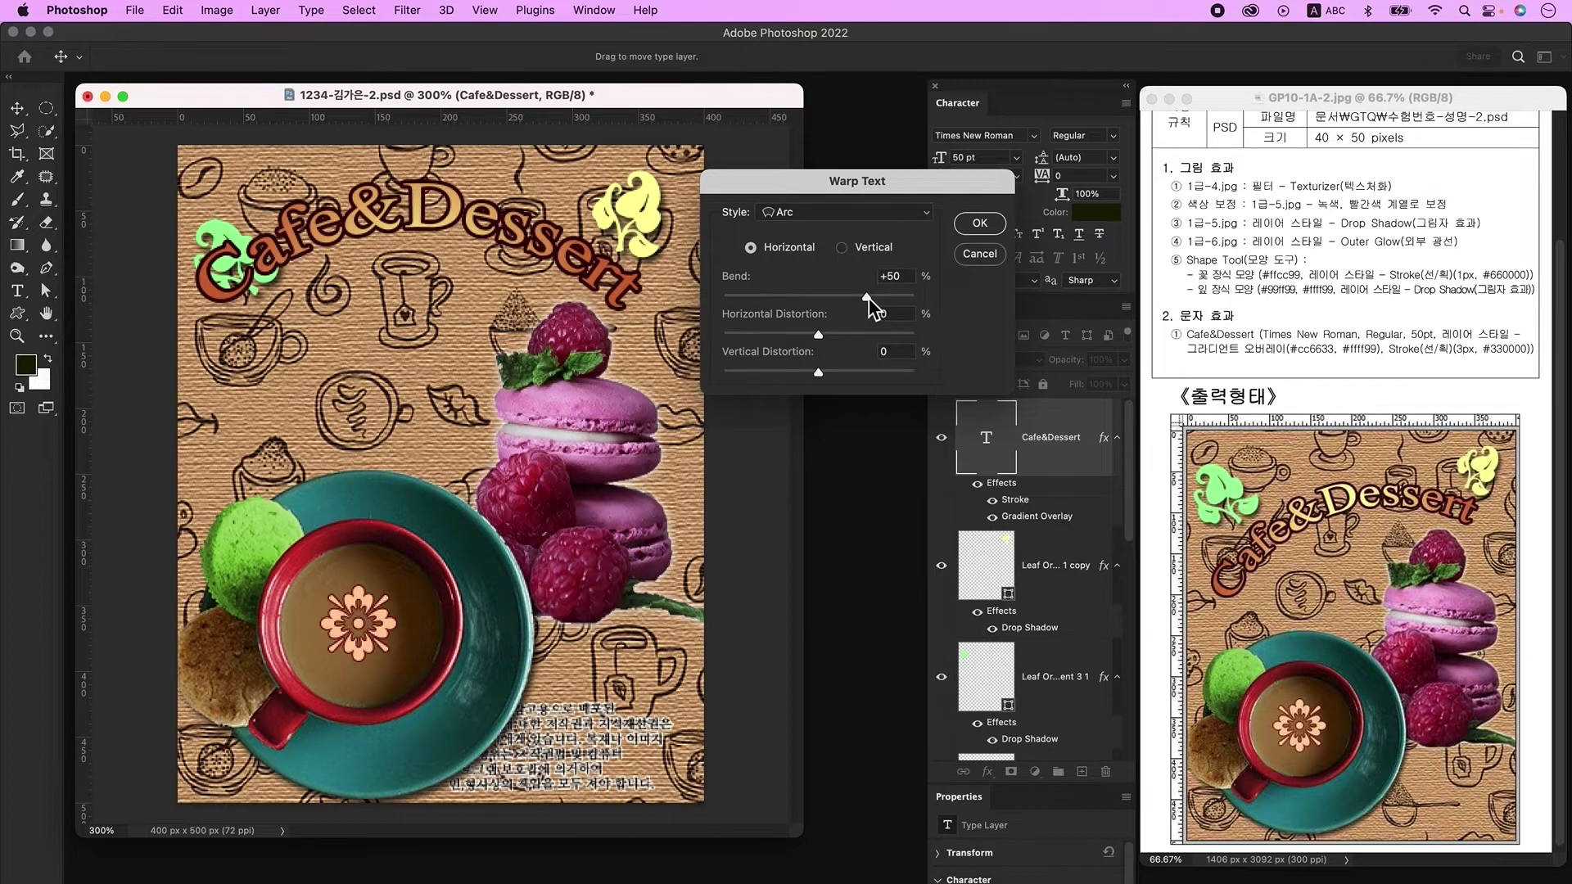
double_click(900, 277)
type("40")
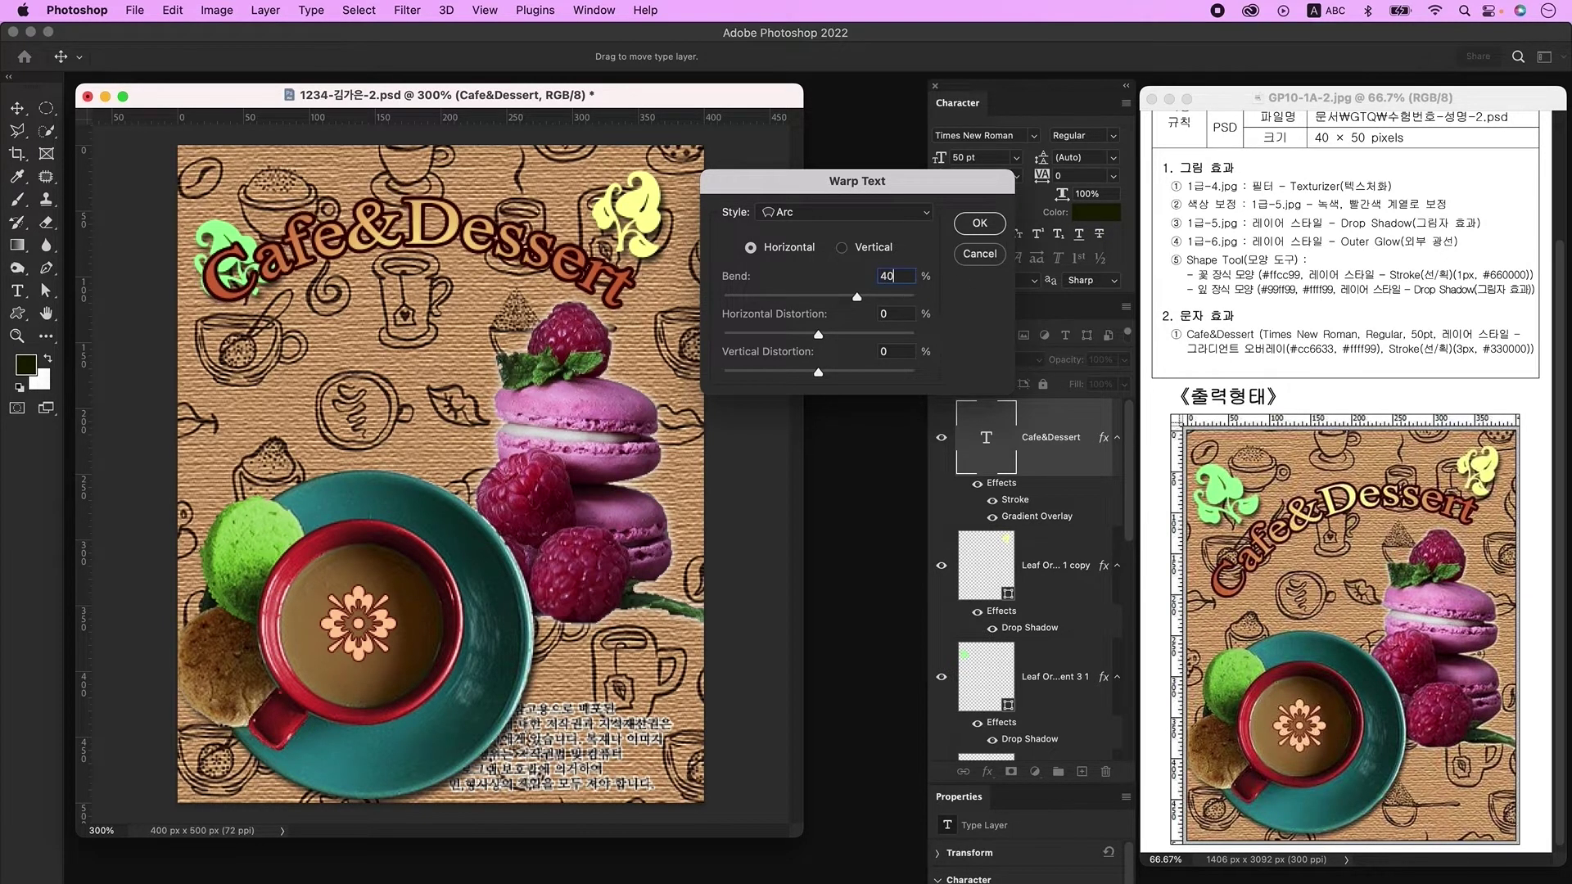
left_click(980, 223)
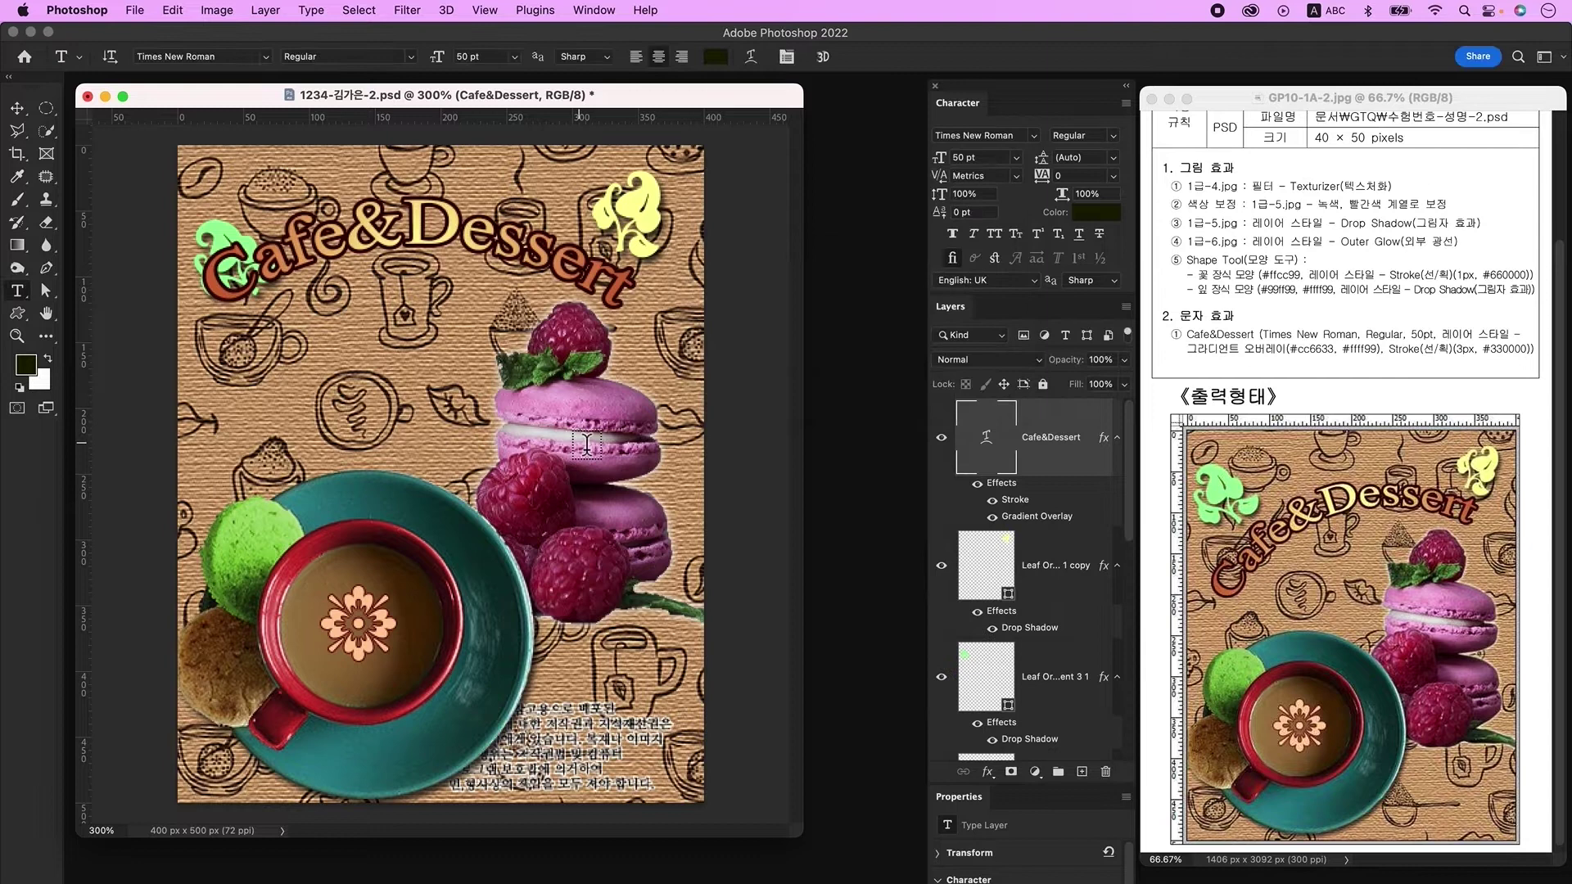
Step: Rotate the title to tilt diagonally upward, then nudge the yellow leaf and title into place
key("ctrl+t")
left_click_drag(680, 369, 708, 250)
key("Return")
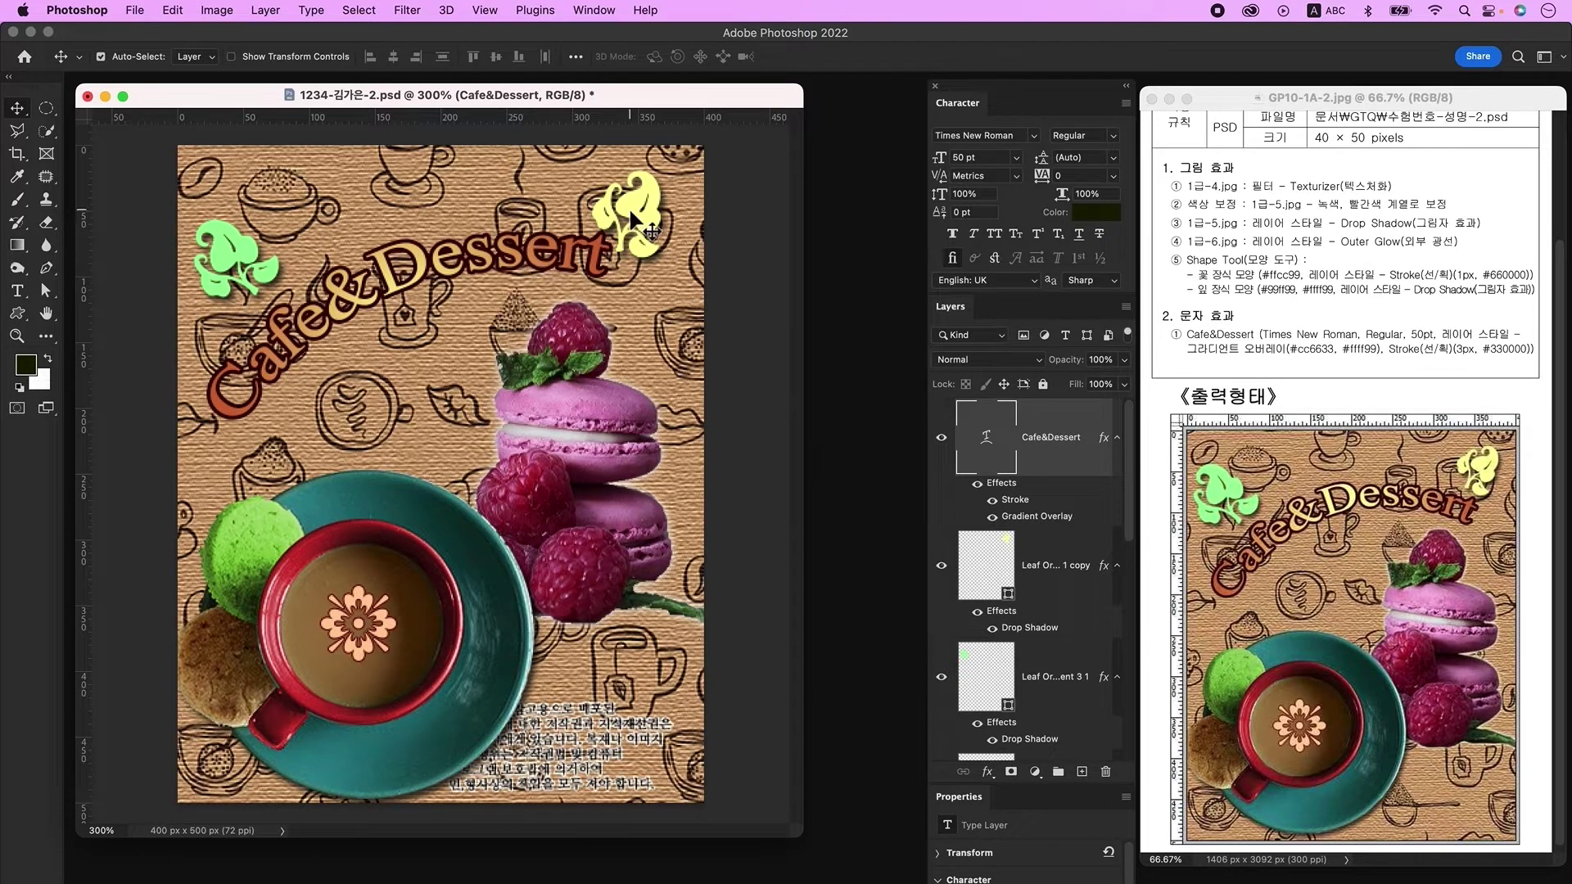
left_click_drag(633, 208, 622, 193)
left_click(671, 238)
left_click_drag(501, 273, 514, 260)
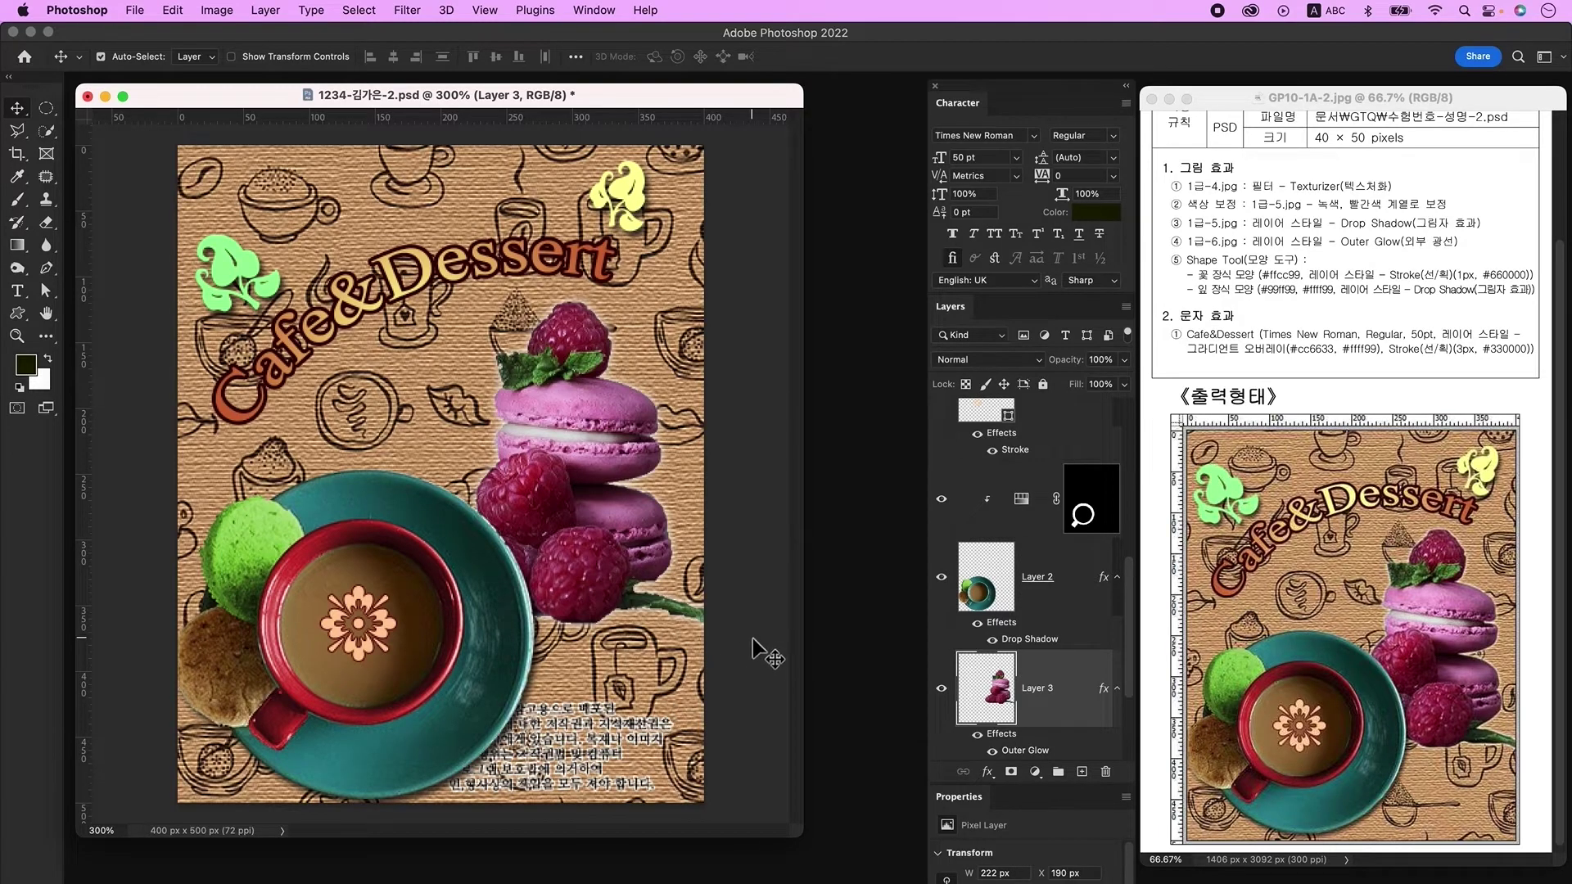
Step: Save a copy of the poster in JPEG format, reaching the JPEG Options at Quality 12
left_click(135, 10)
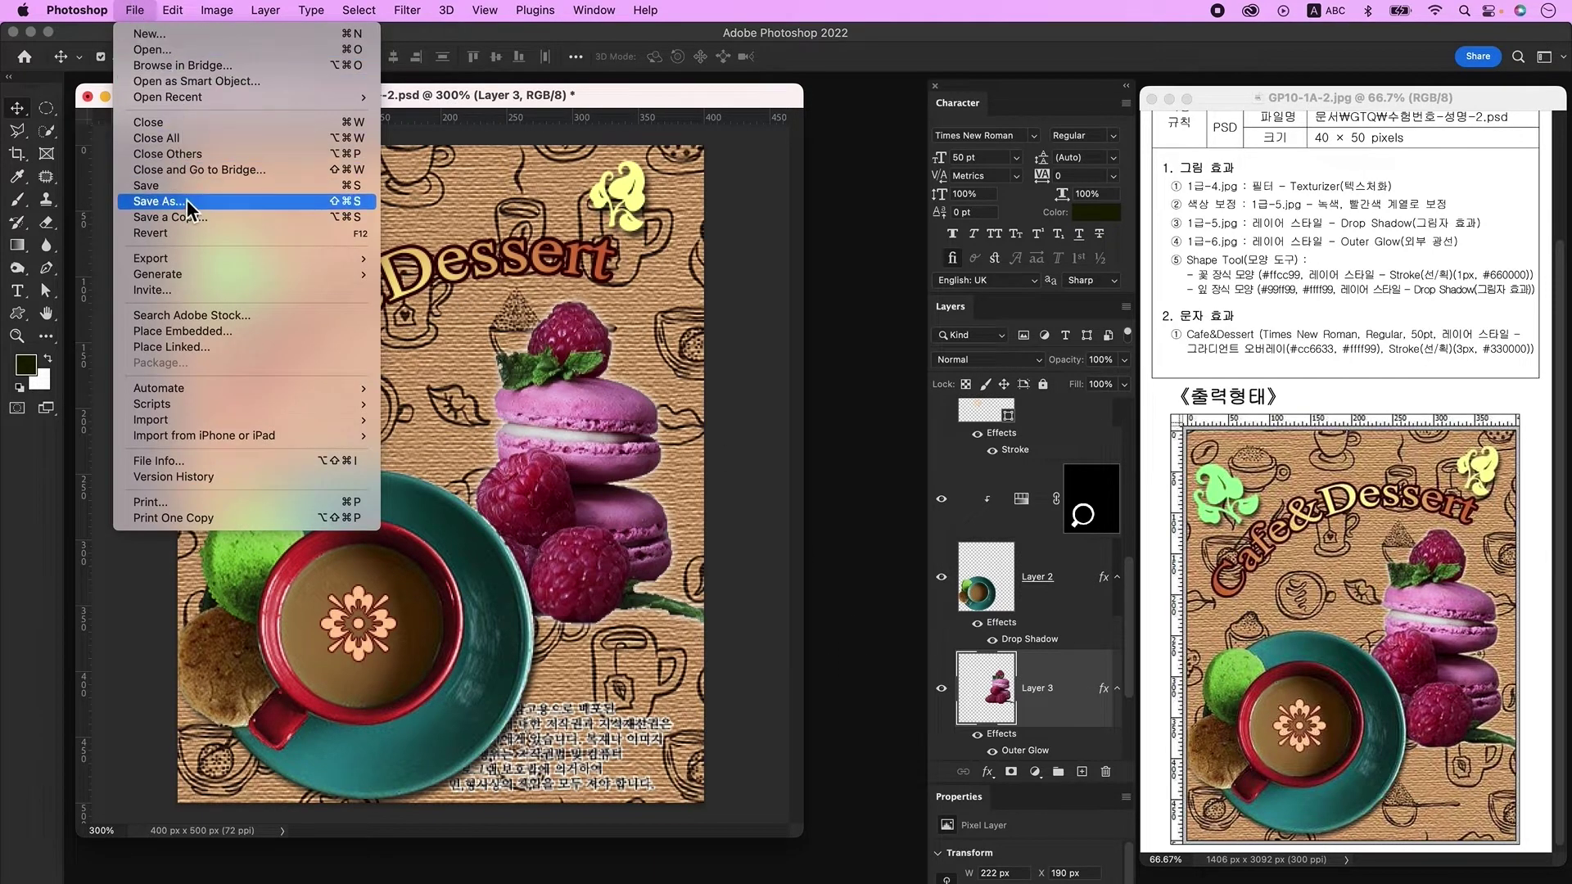
left_click(226, 218)
left_click(749, 545)
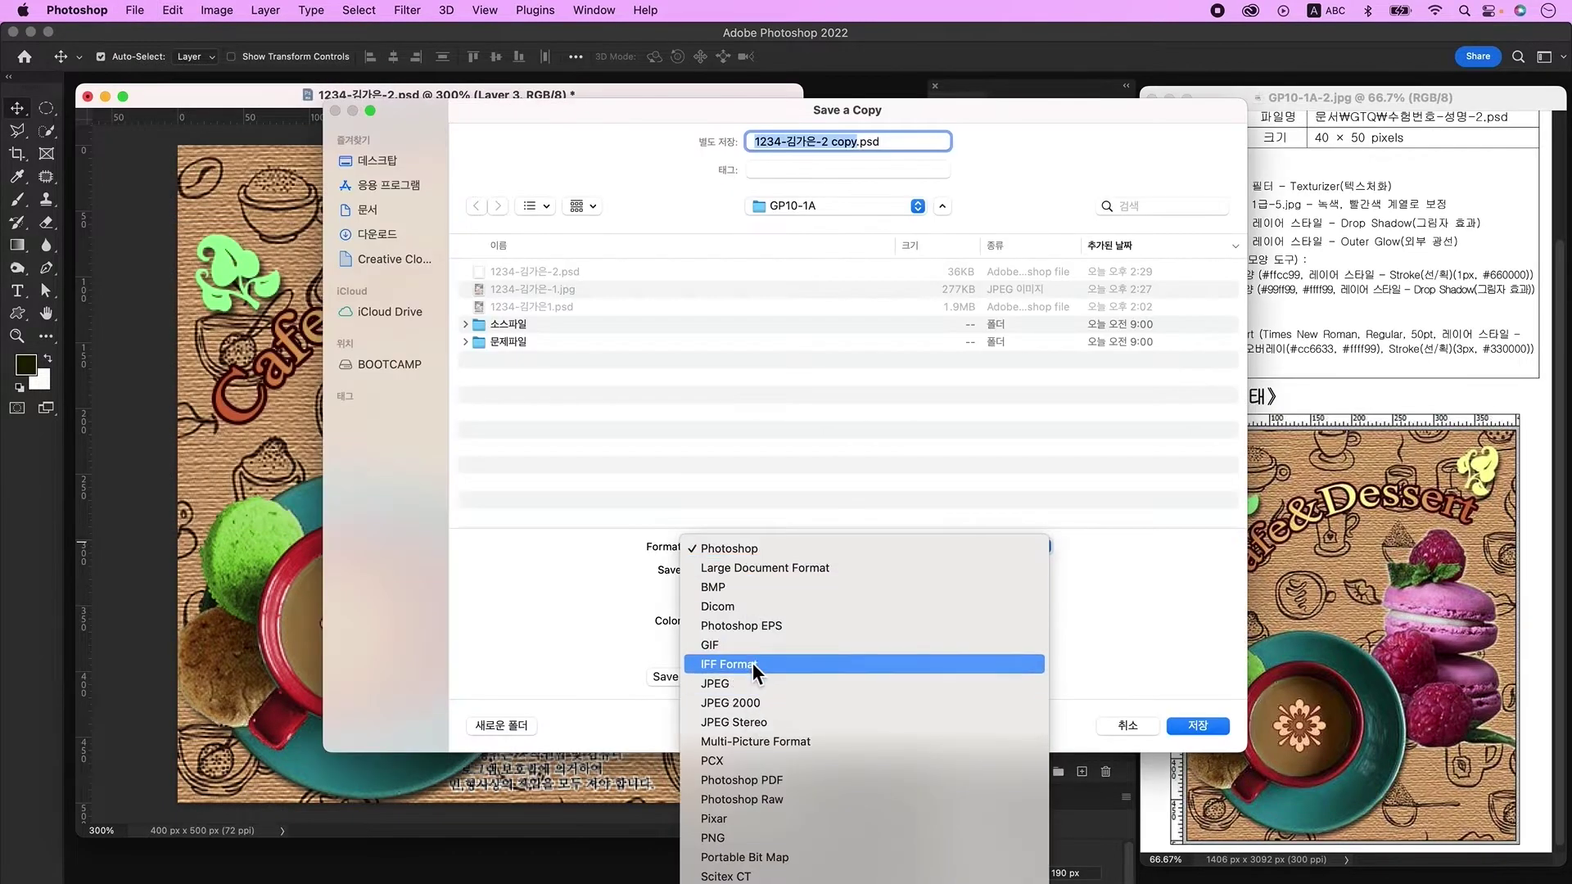
left_click(754, 684)
key("Return")
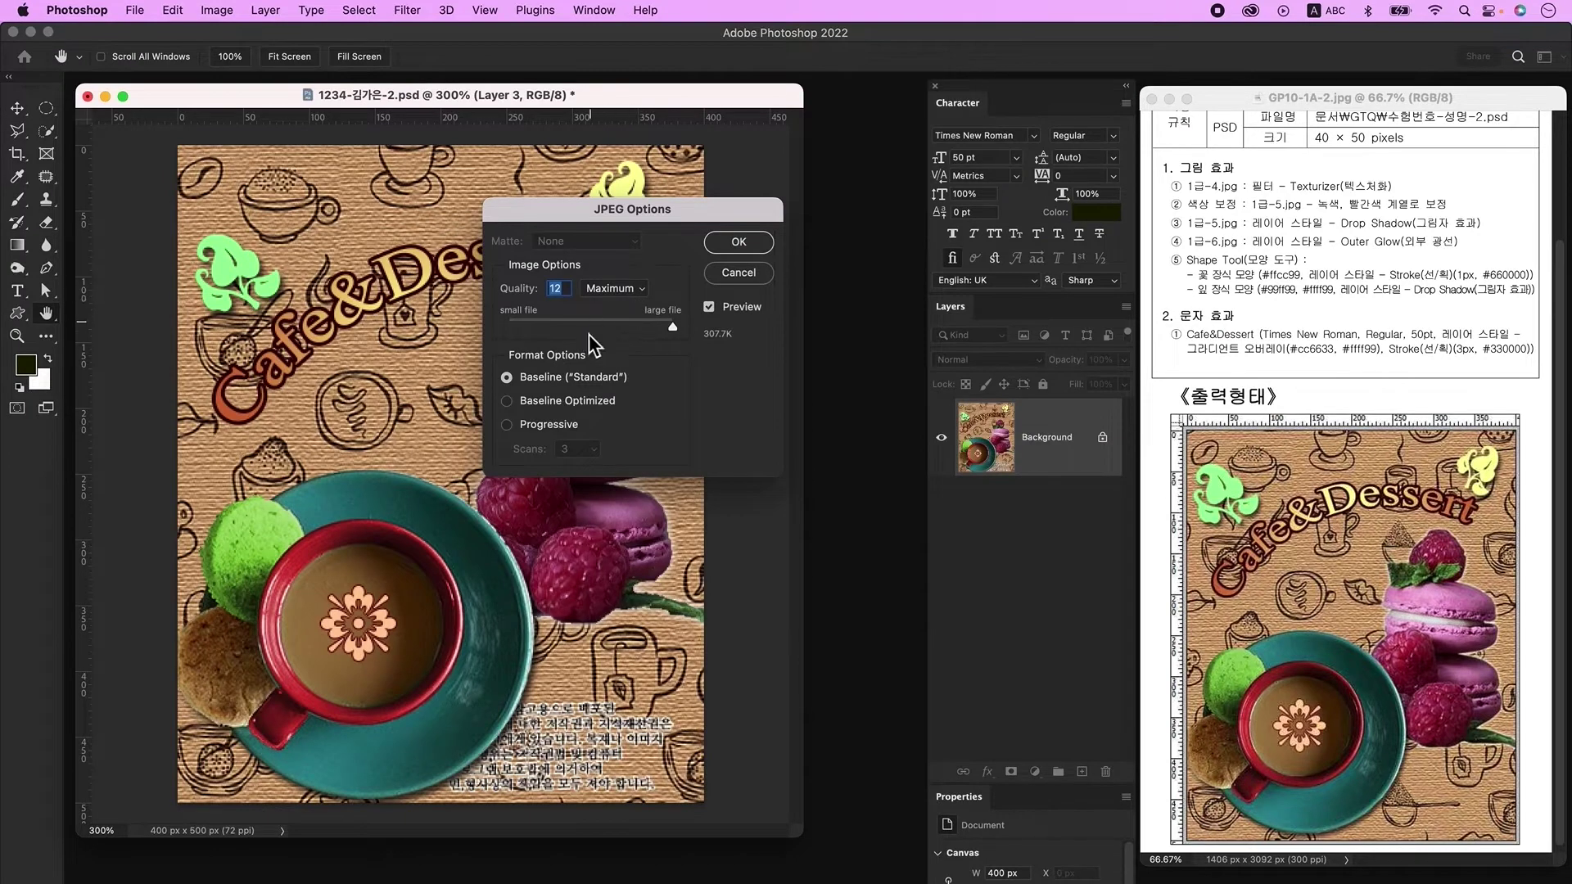
Step: Confirm the JPEG copy, resize the image to 40 × 50 pixels, and save the PSD
left_click(740, 244)
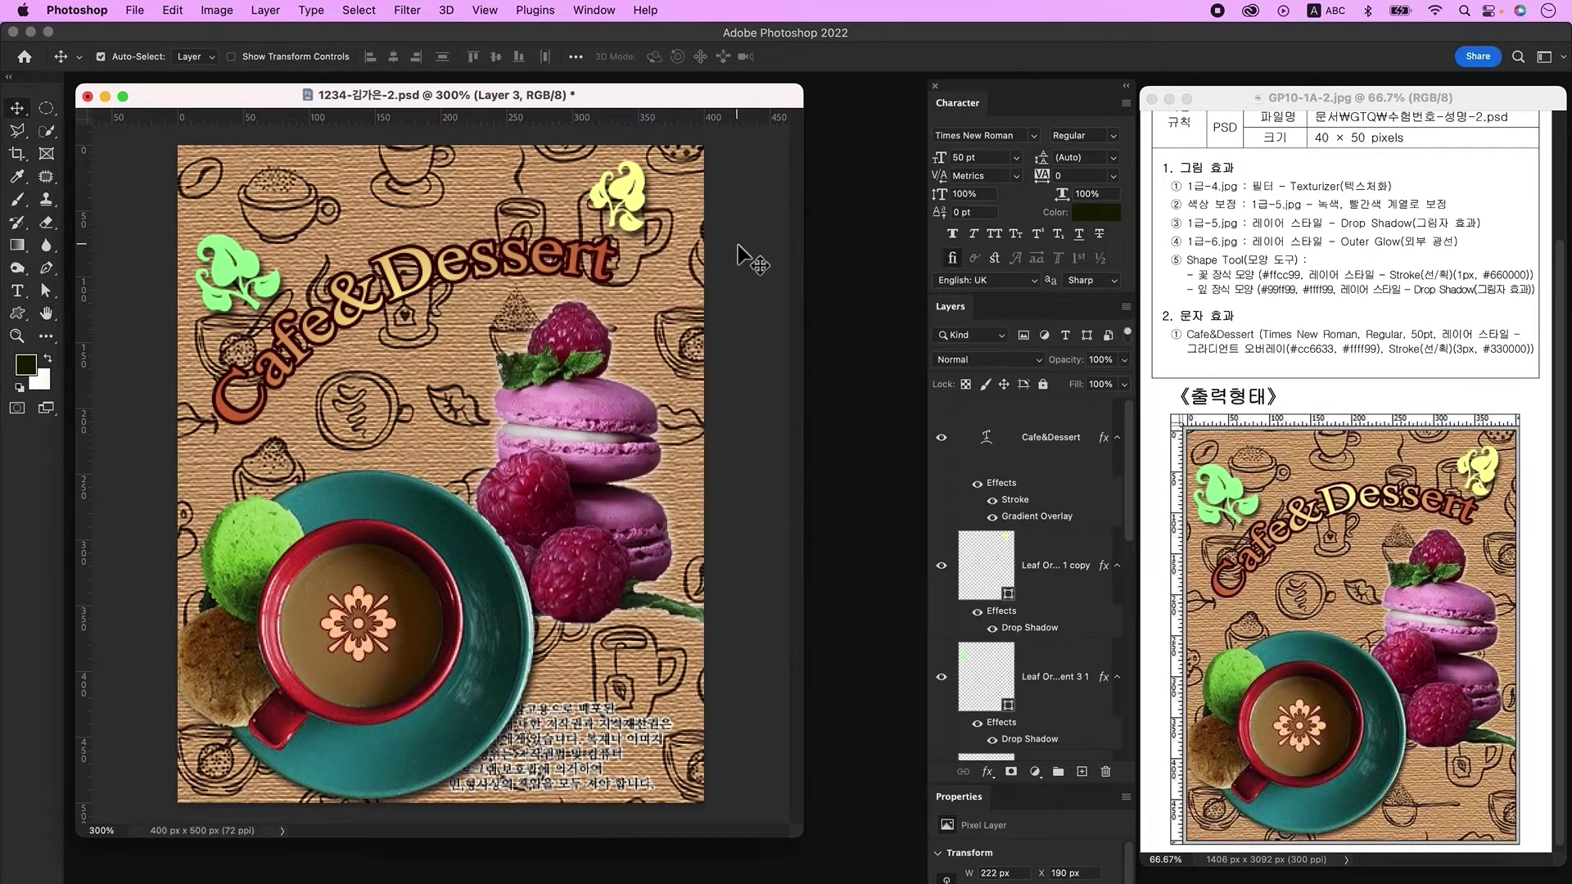
left_click(226, 10)
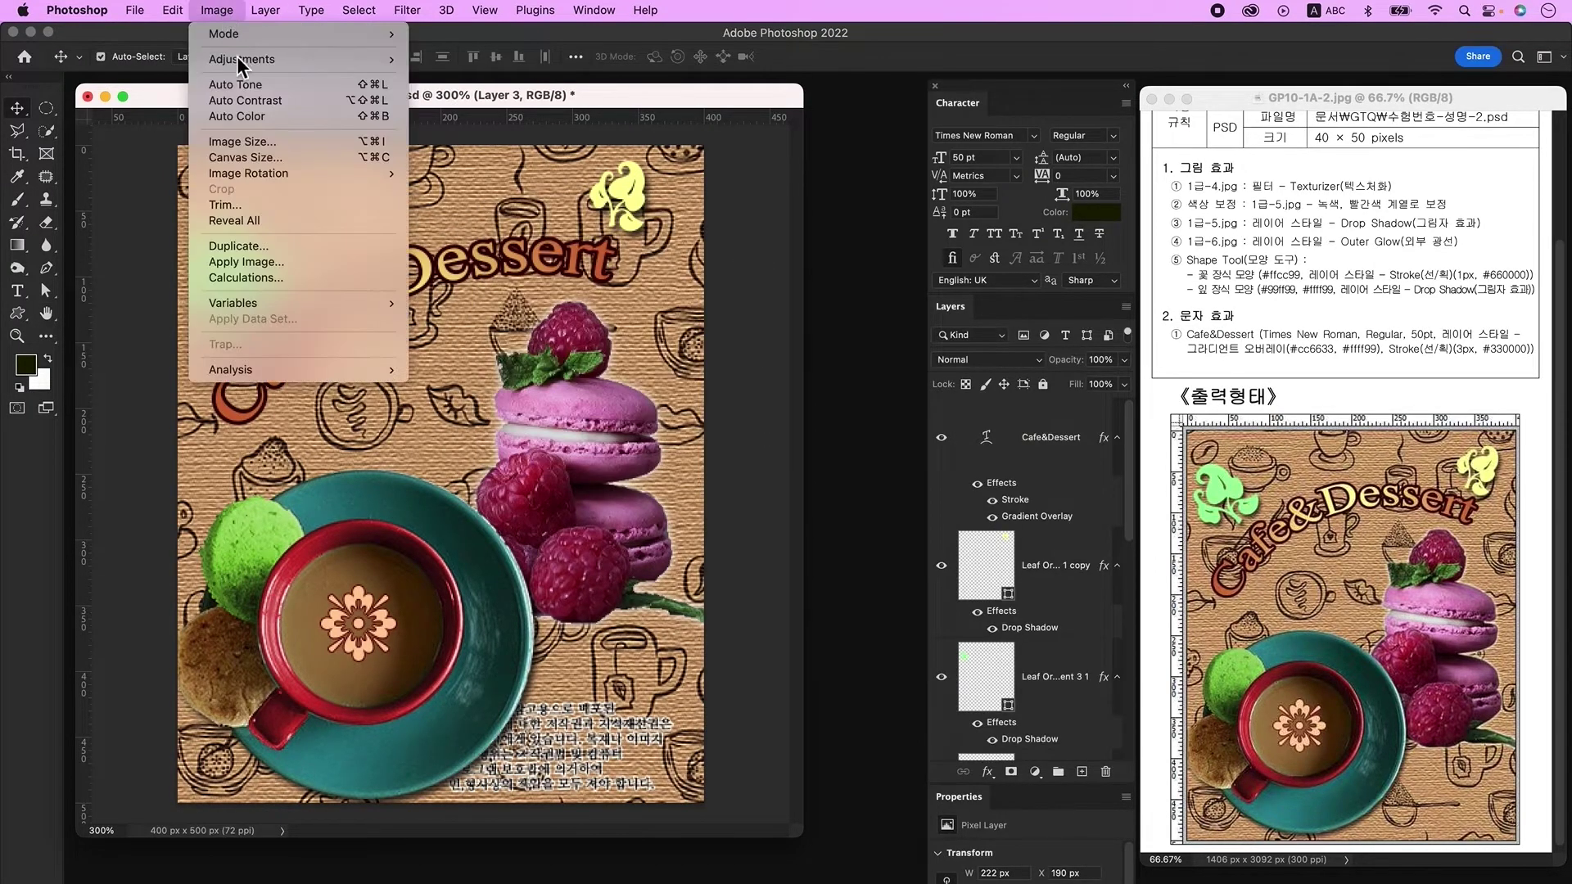
left_click(260, 141)
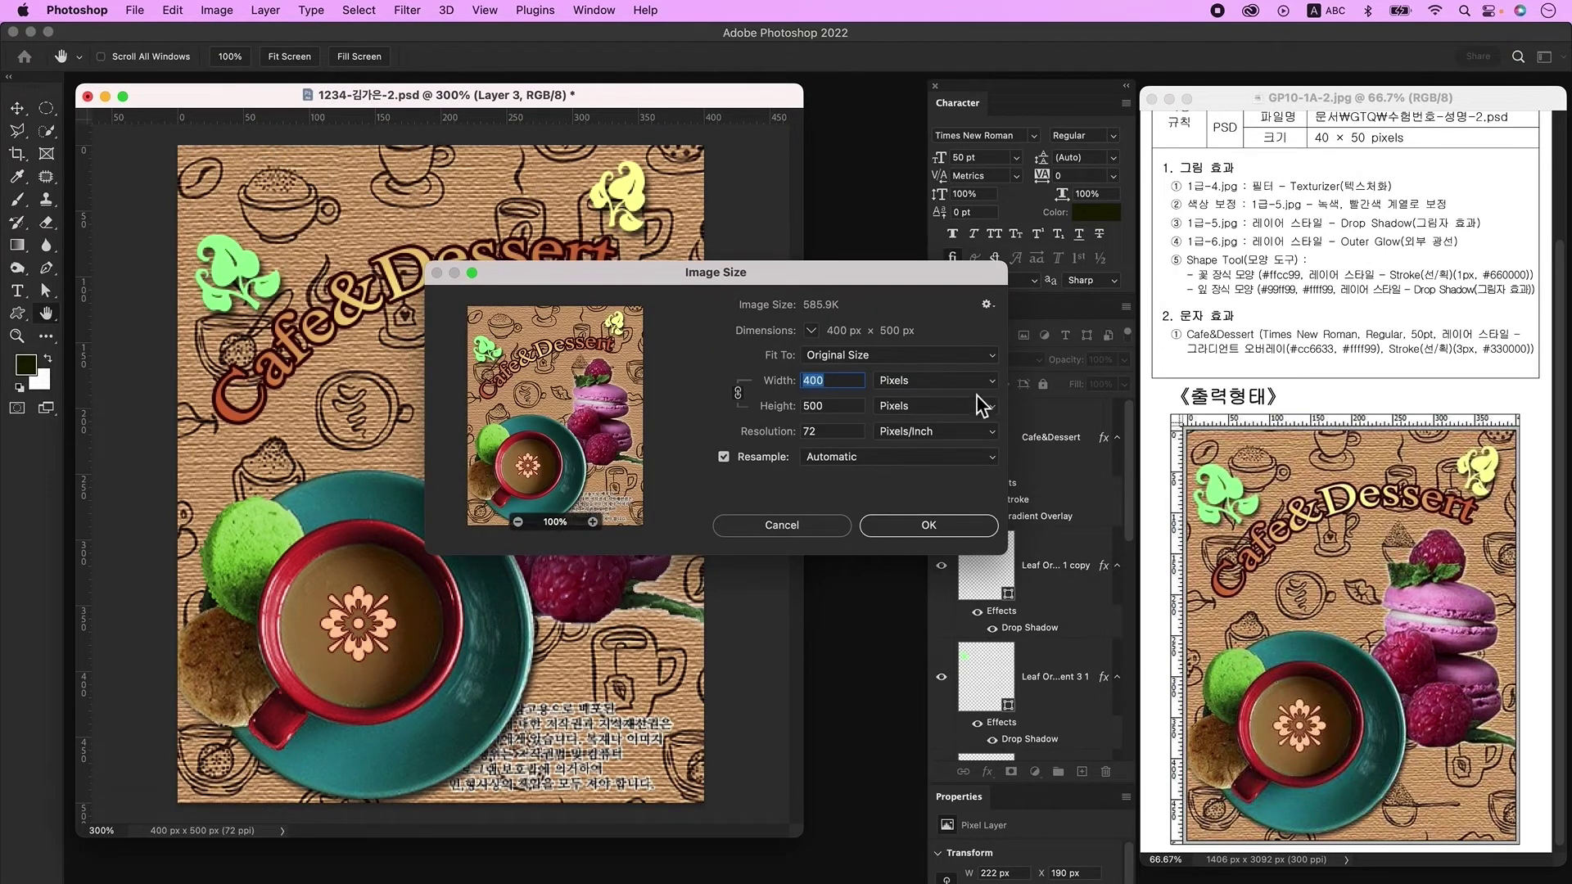
type("40")
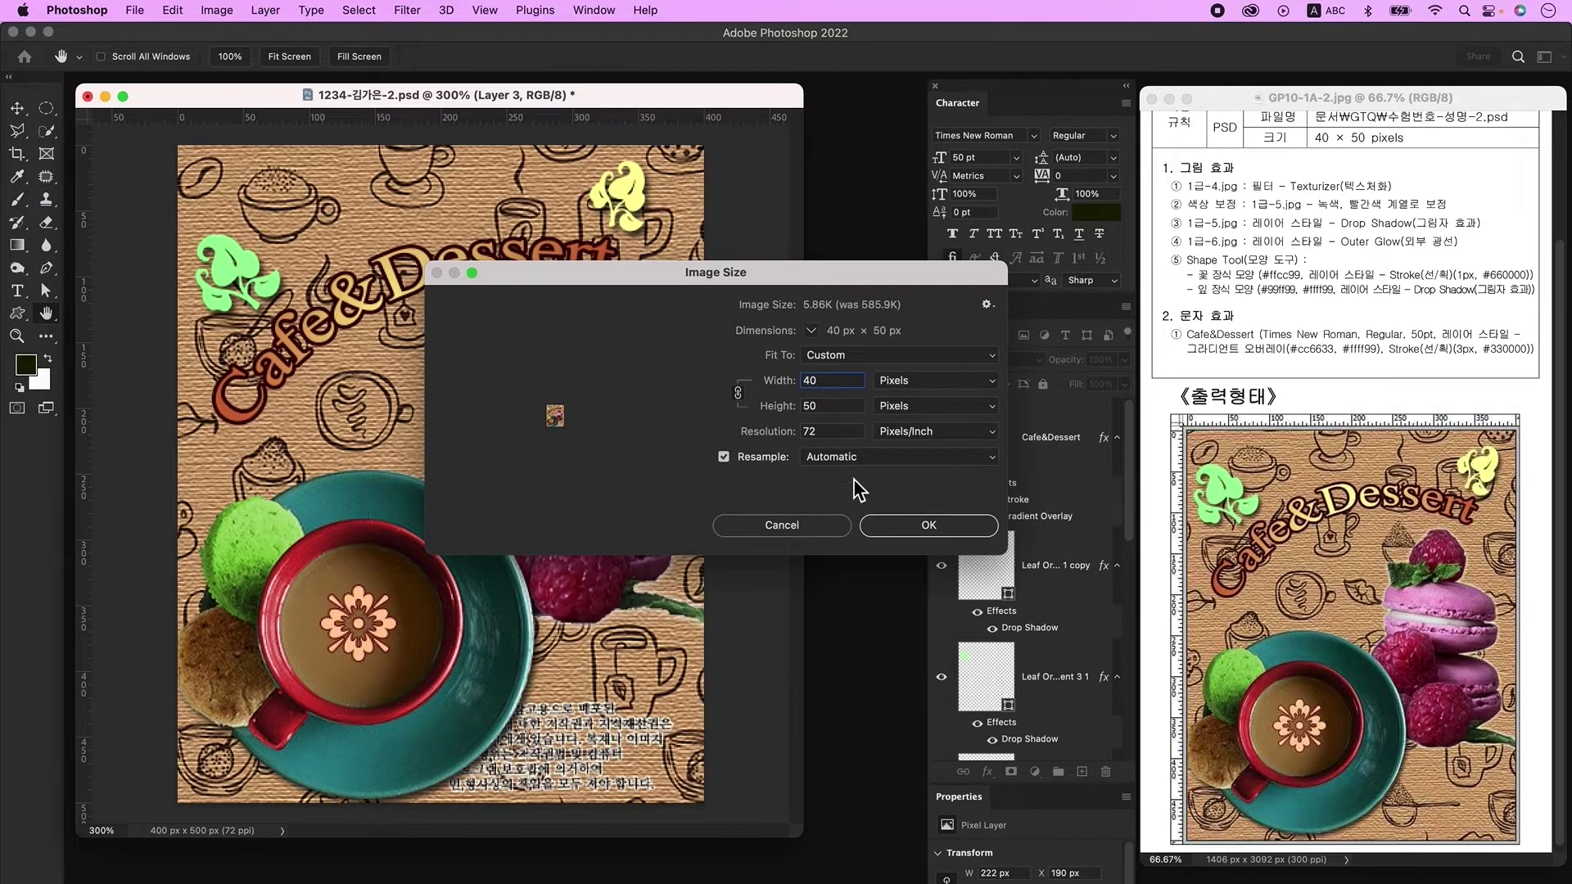
left_click(916, 529)
left_click(137, 11)
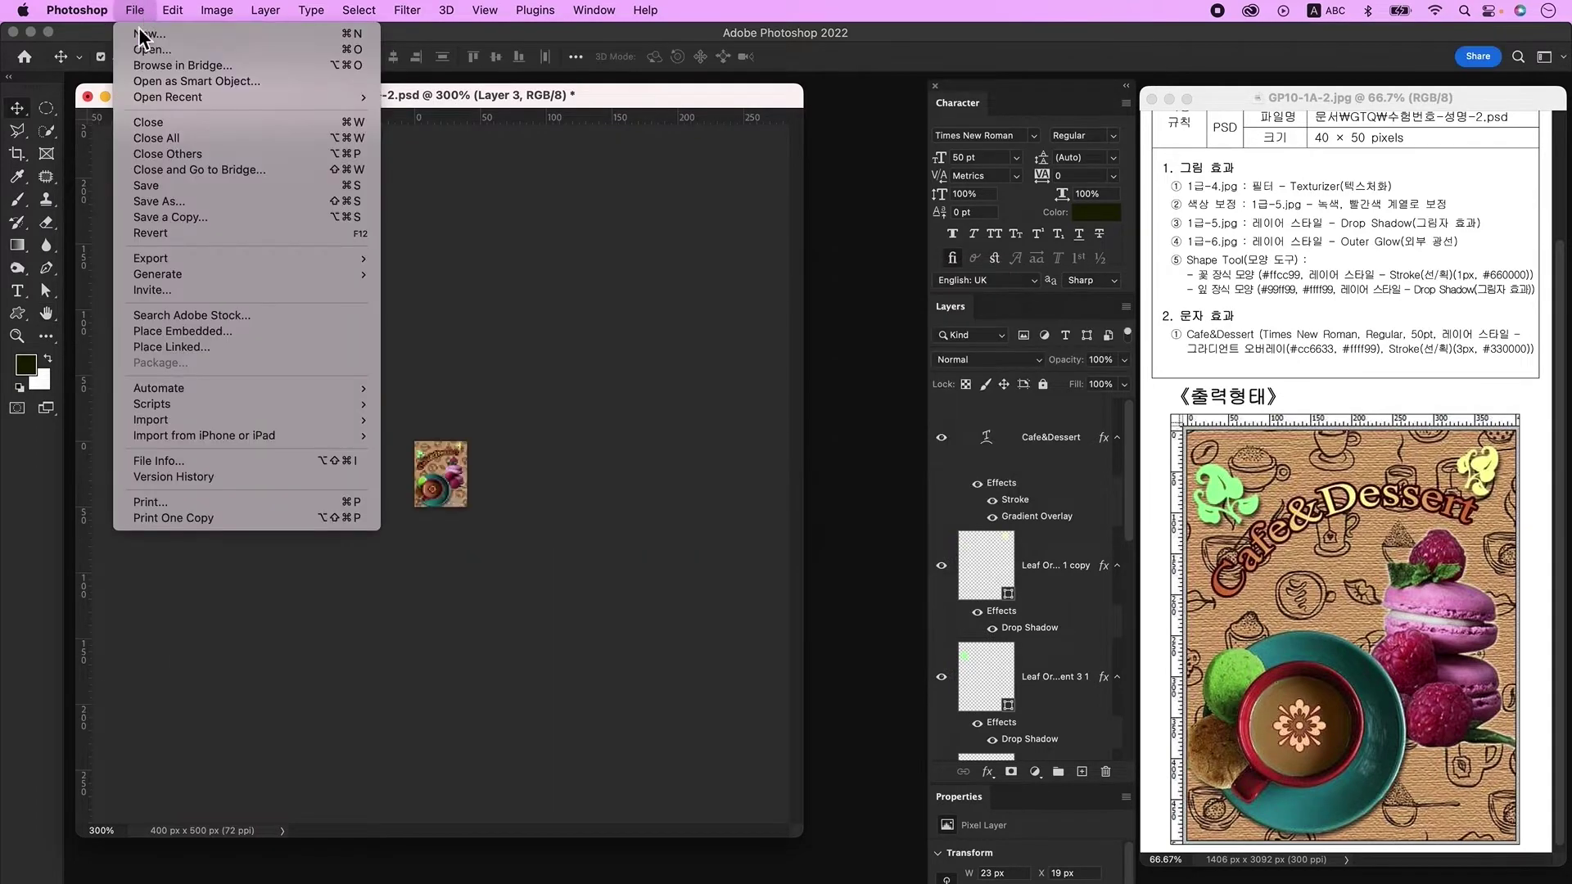
left_click(166, 186)
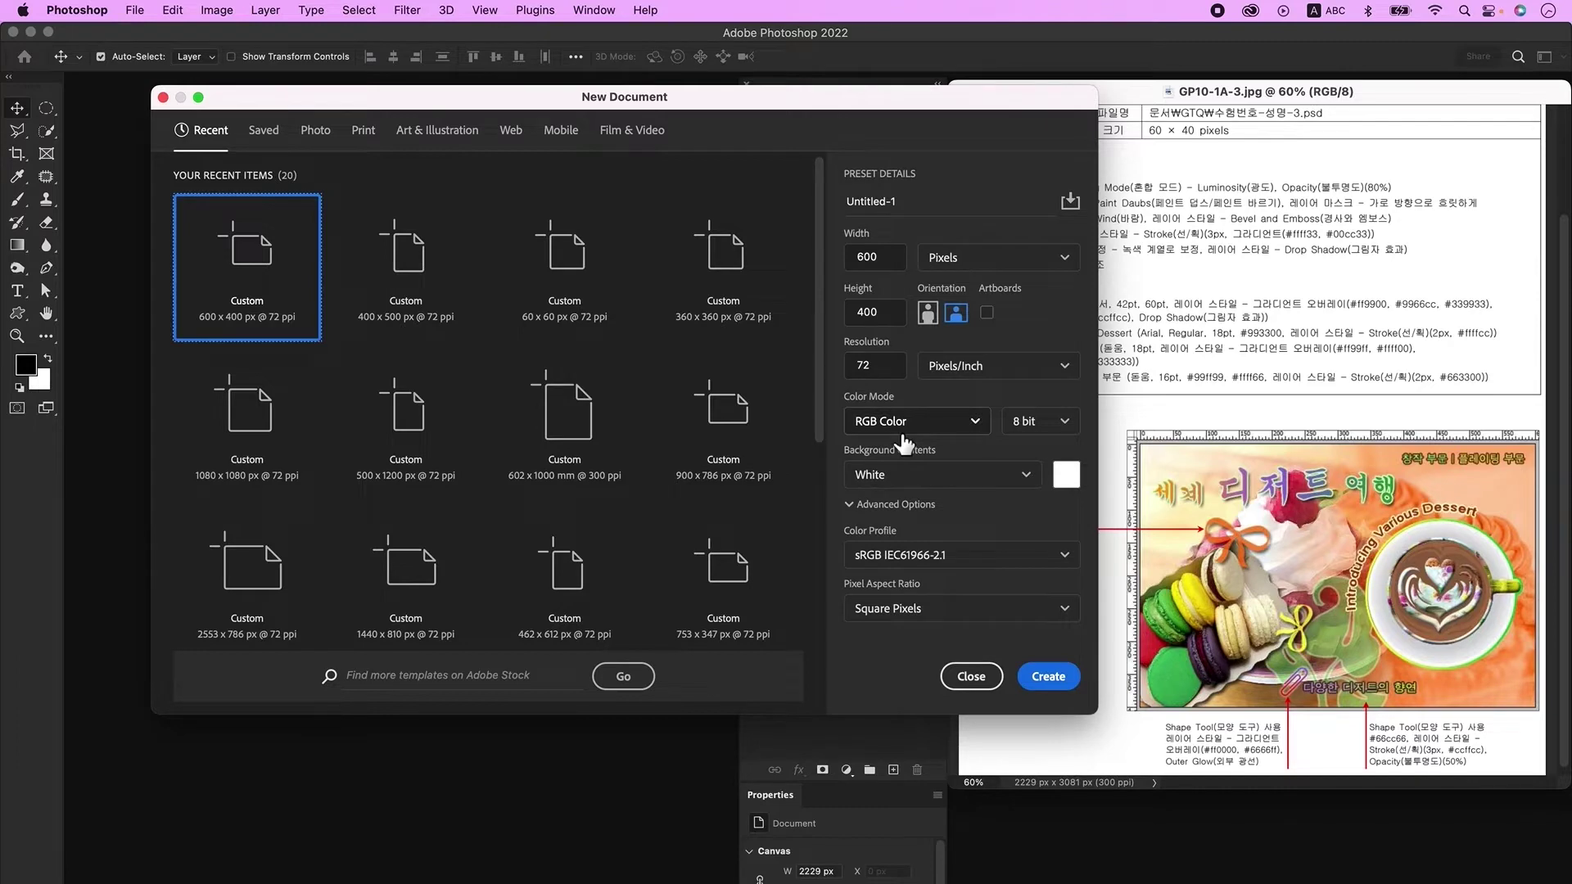
Step: Create the 600 × 400 px, 72 ppi RGB document, zoom in and show rulers
left_click(1064, 682)
key("super+plus")
key("super")
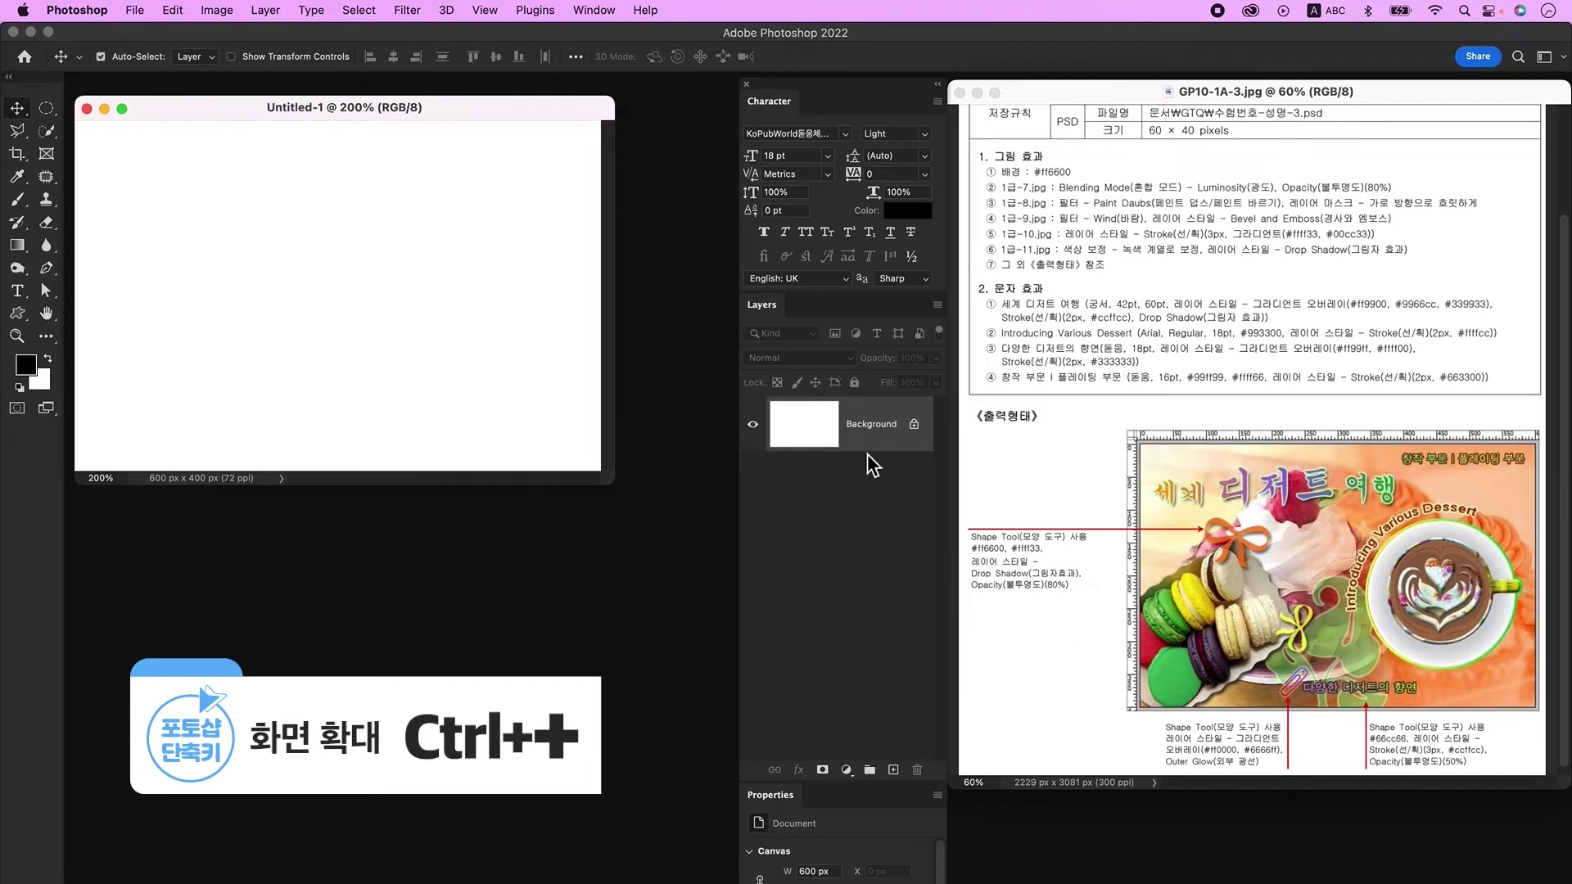
key("super+r")
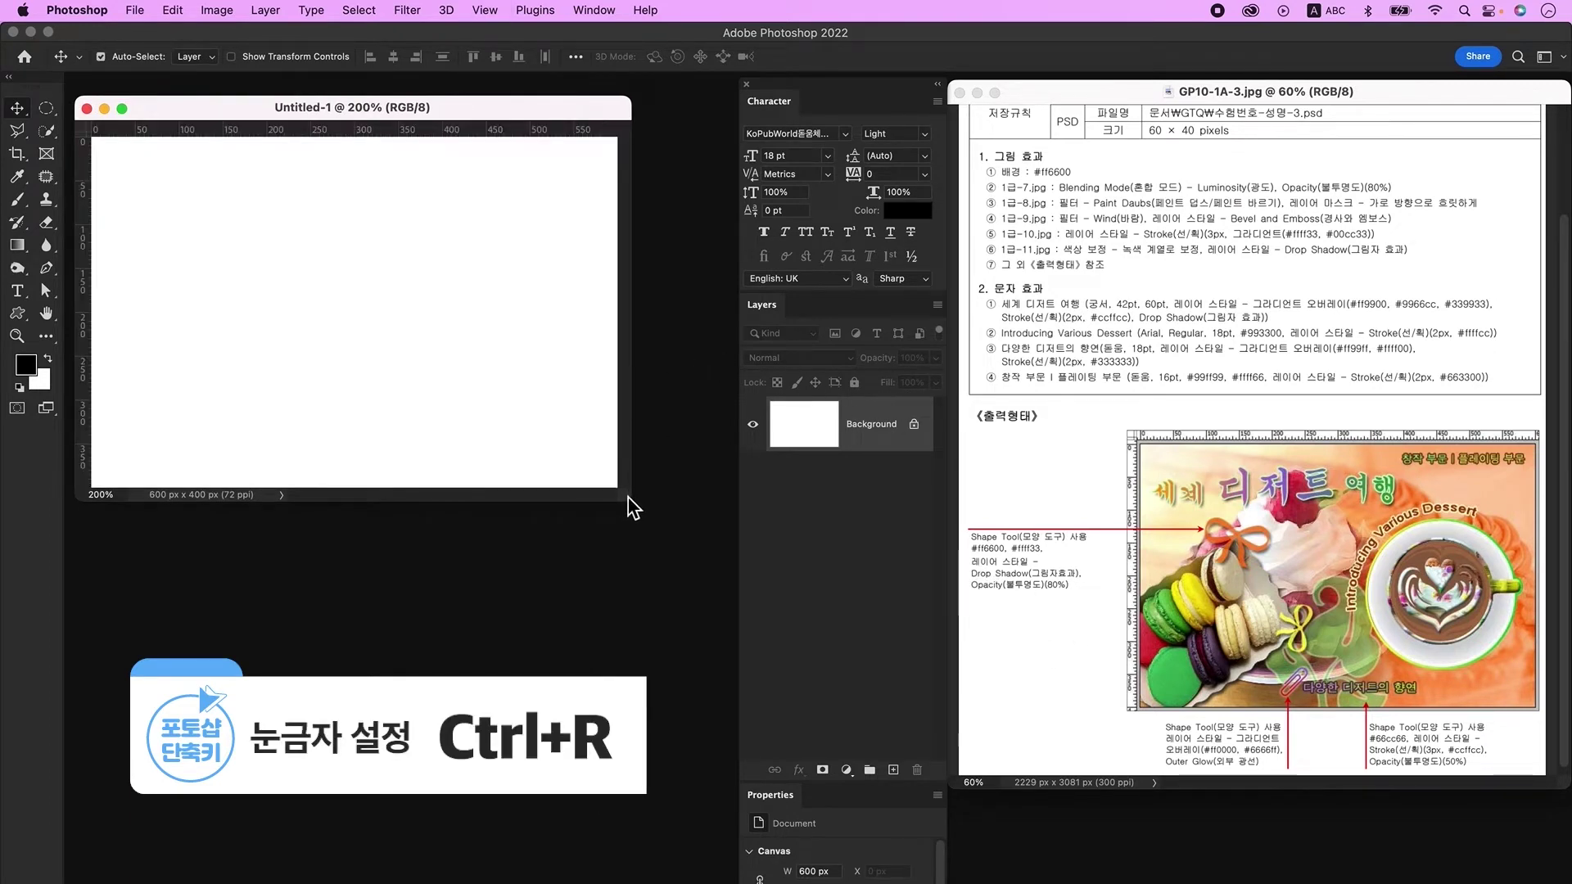
left_click_drag(632, 497, 678, 536)
Step: Save the new document as a PSD named with the exam number, candidate's name and '-3'
left_click(136, 11)
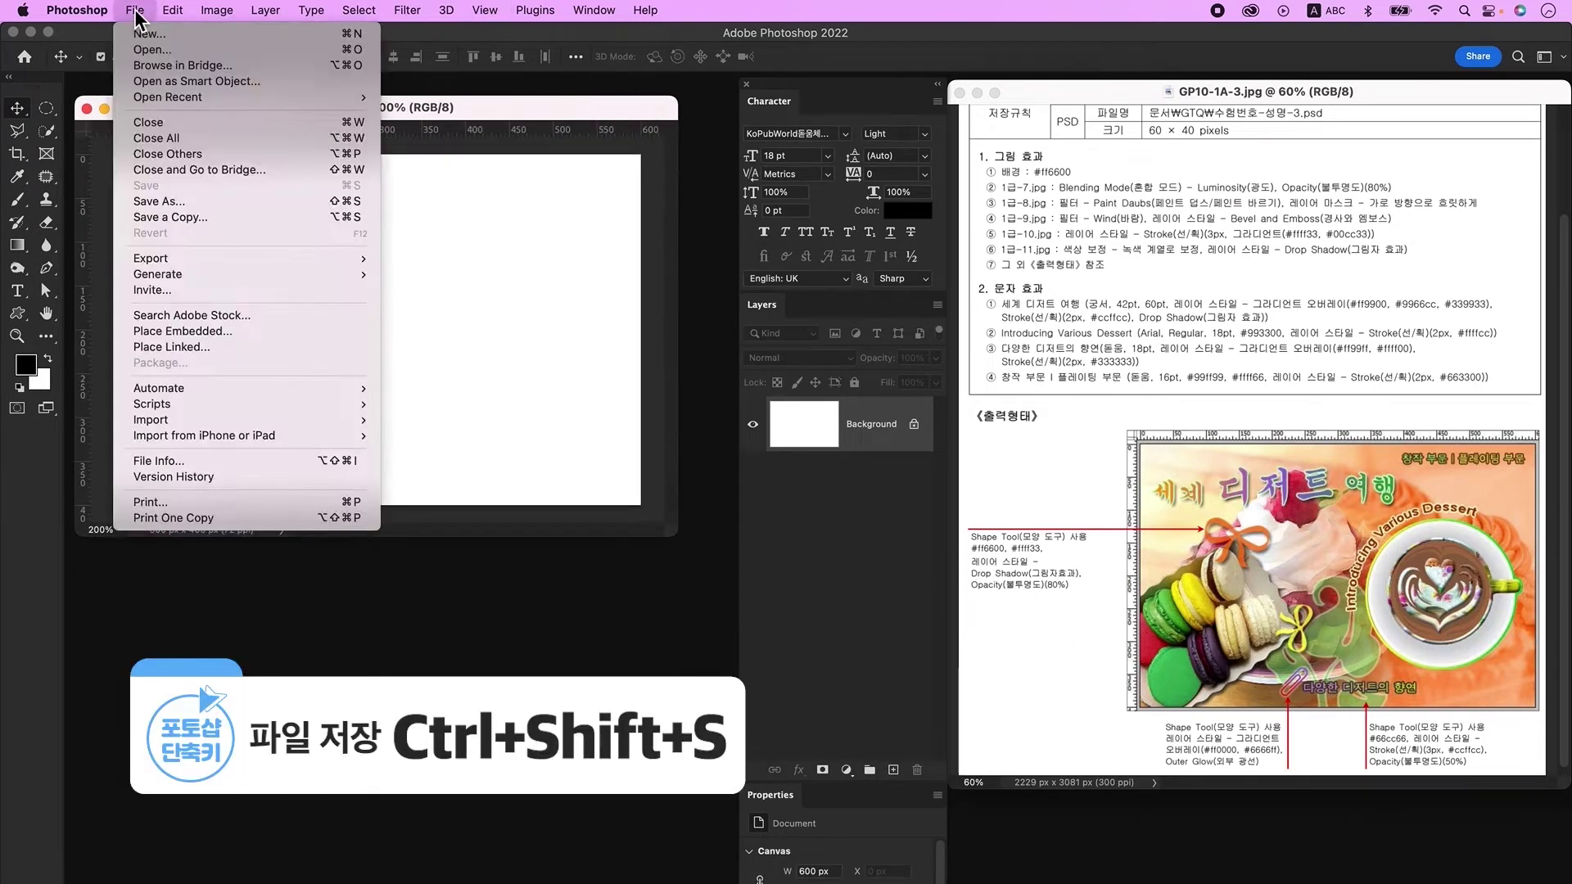
left_click(157, 202)
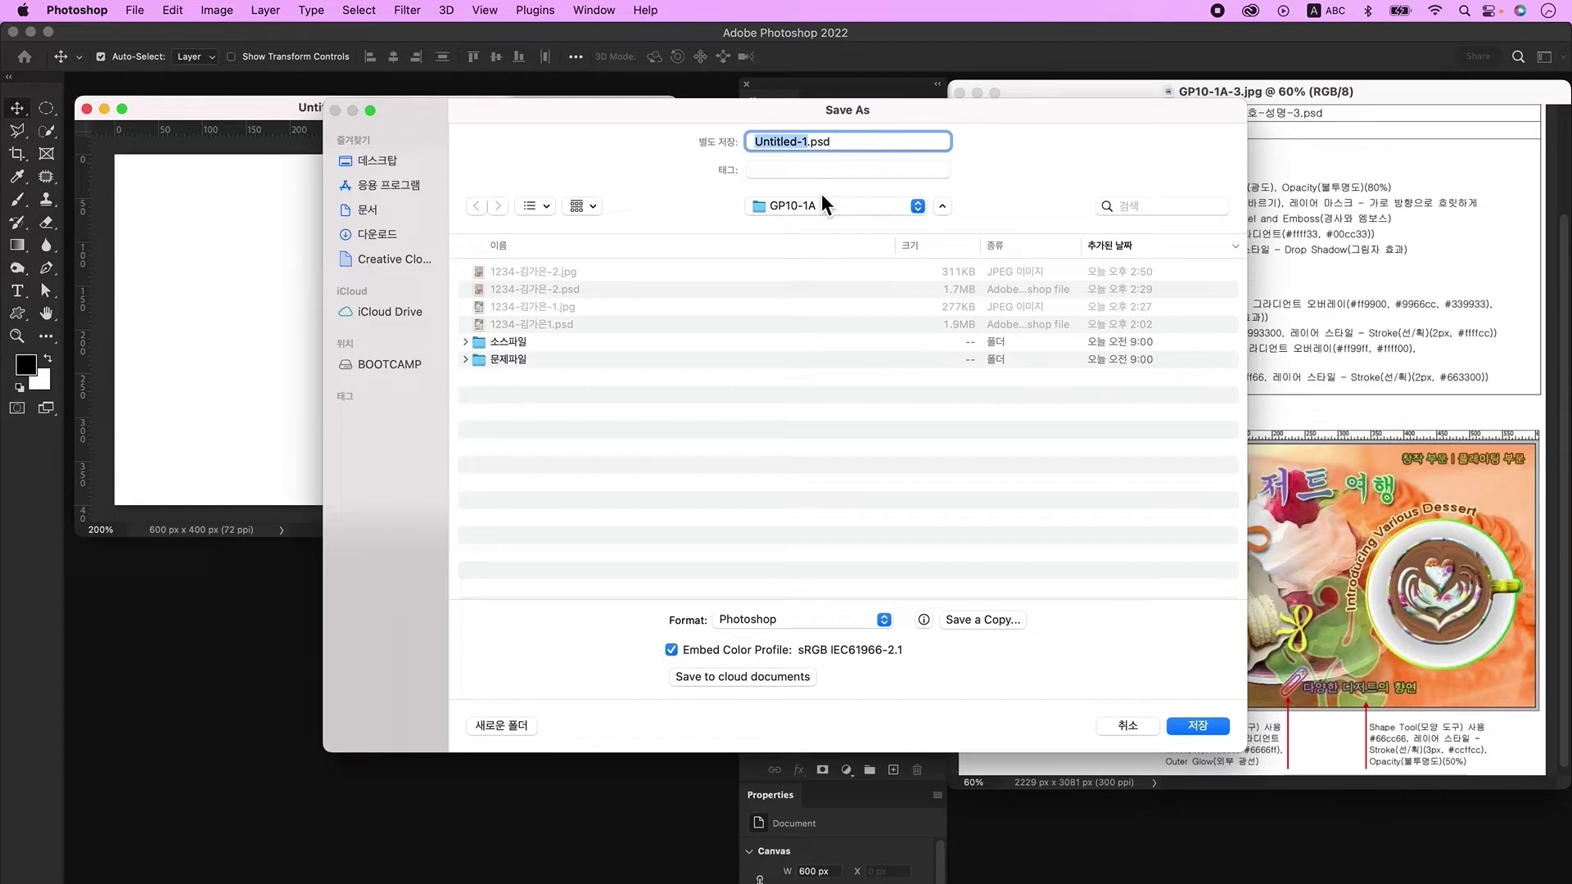
type("1234-")
key("ctrl+space")
key("Return")
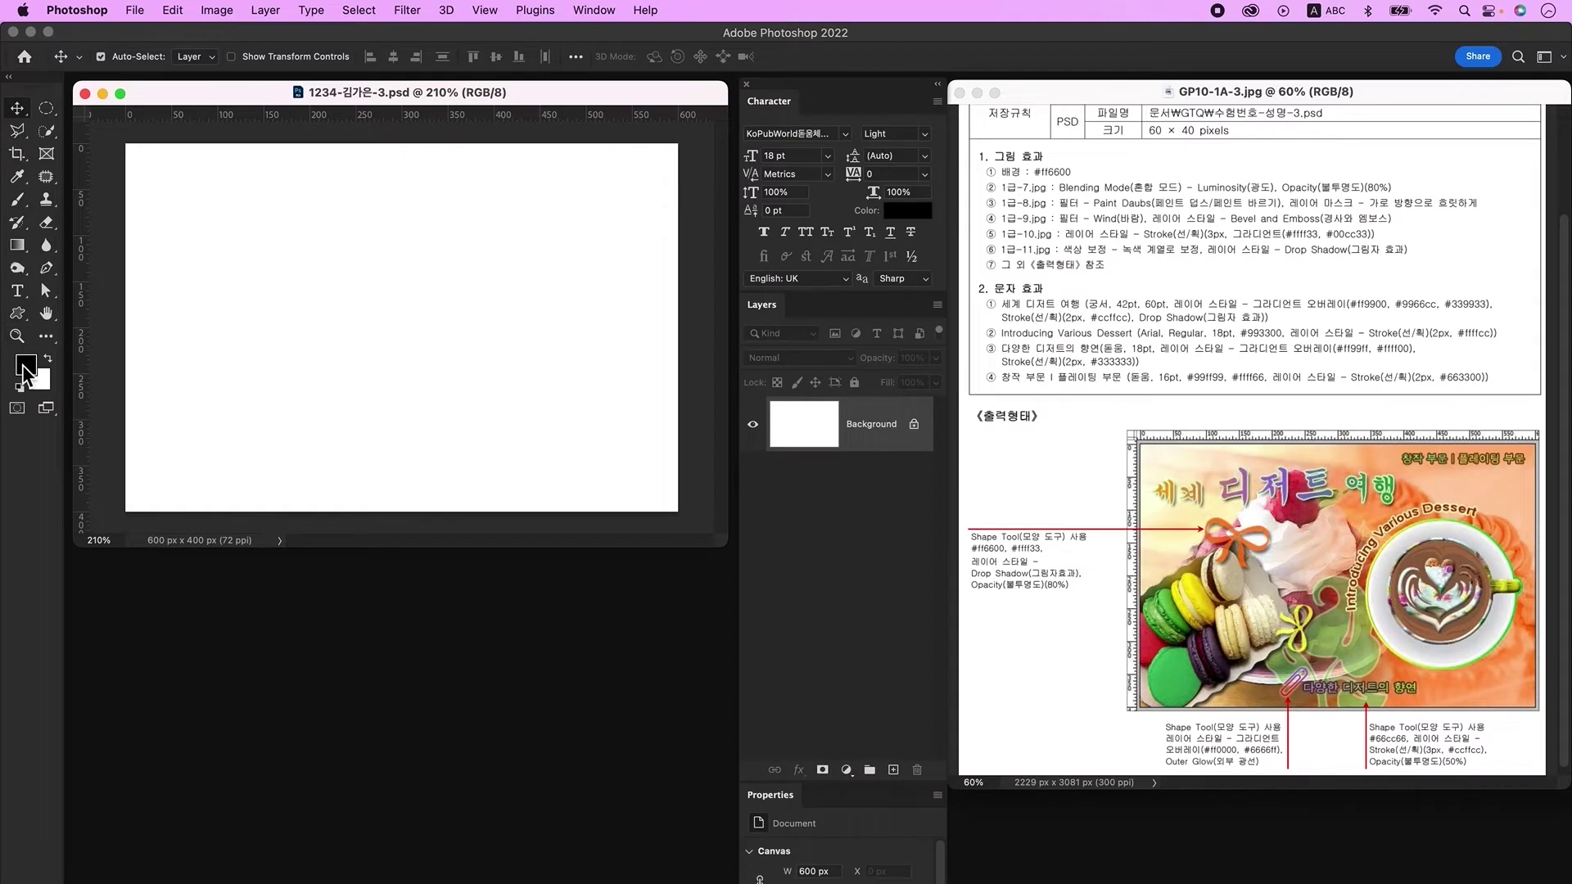
Step: Set the foreground to #ff6600, fill the Background with it, and bring up the source images
left_click(25, 365)
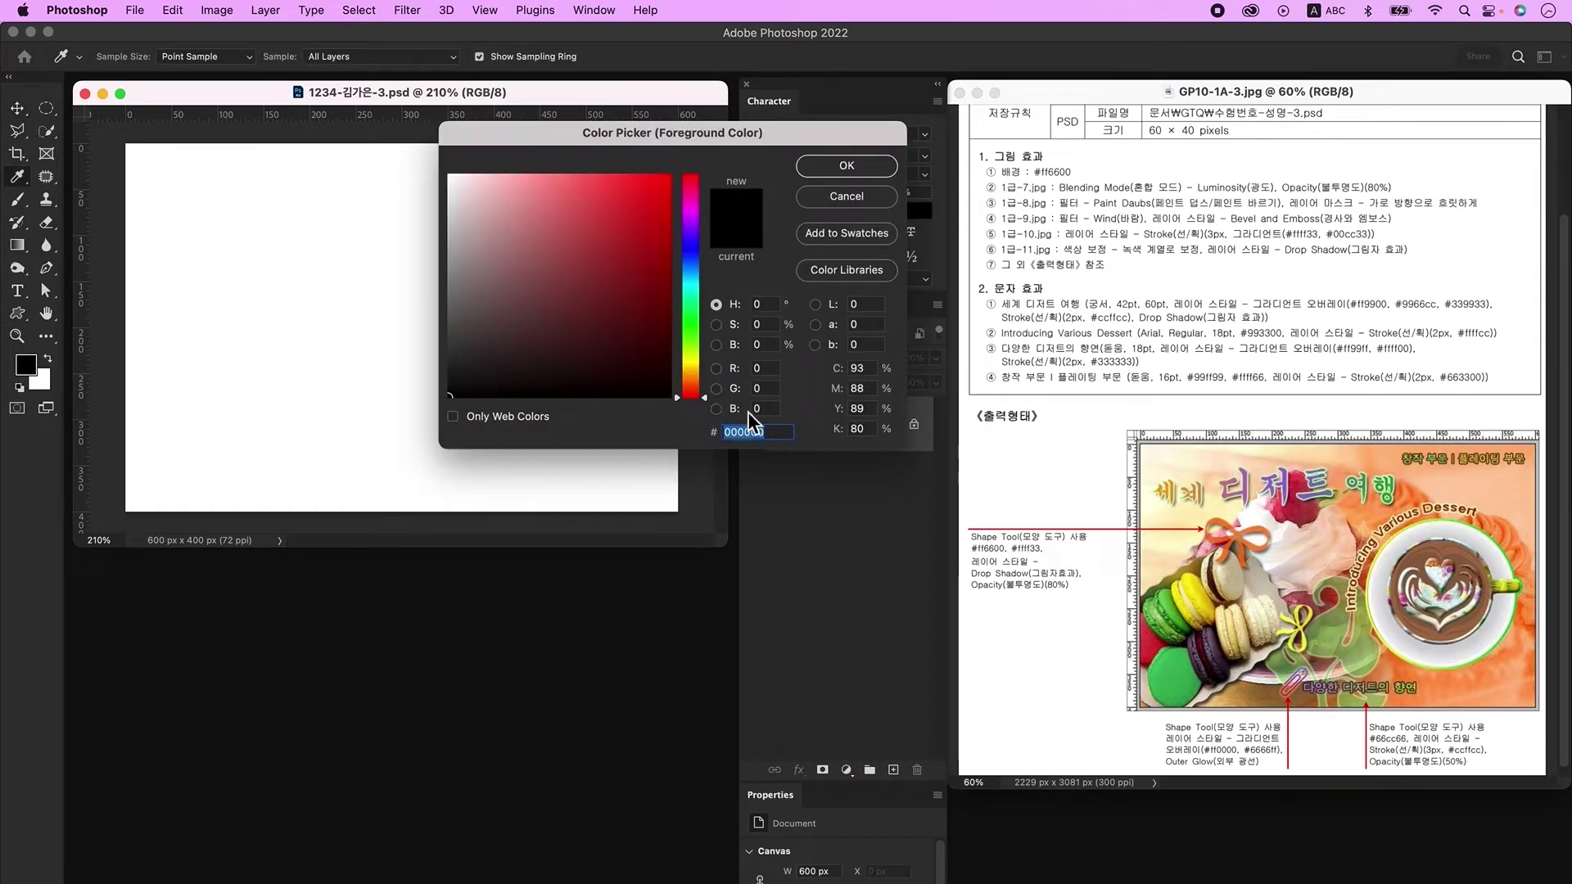
type("ff6600")
key("Return")
key("v")
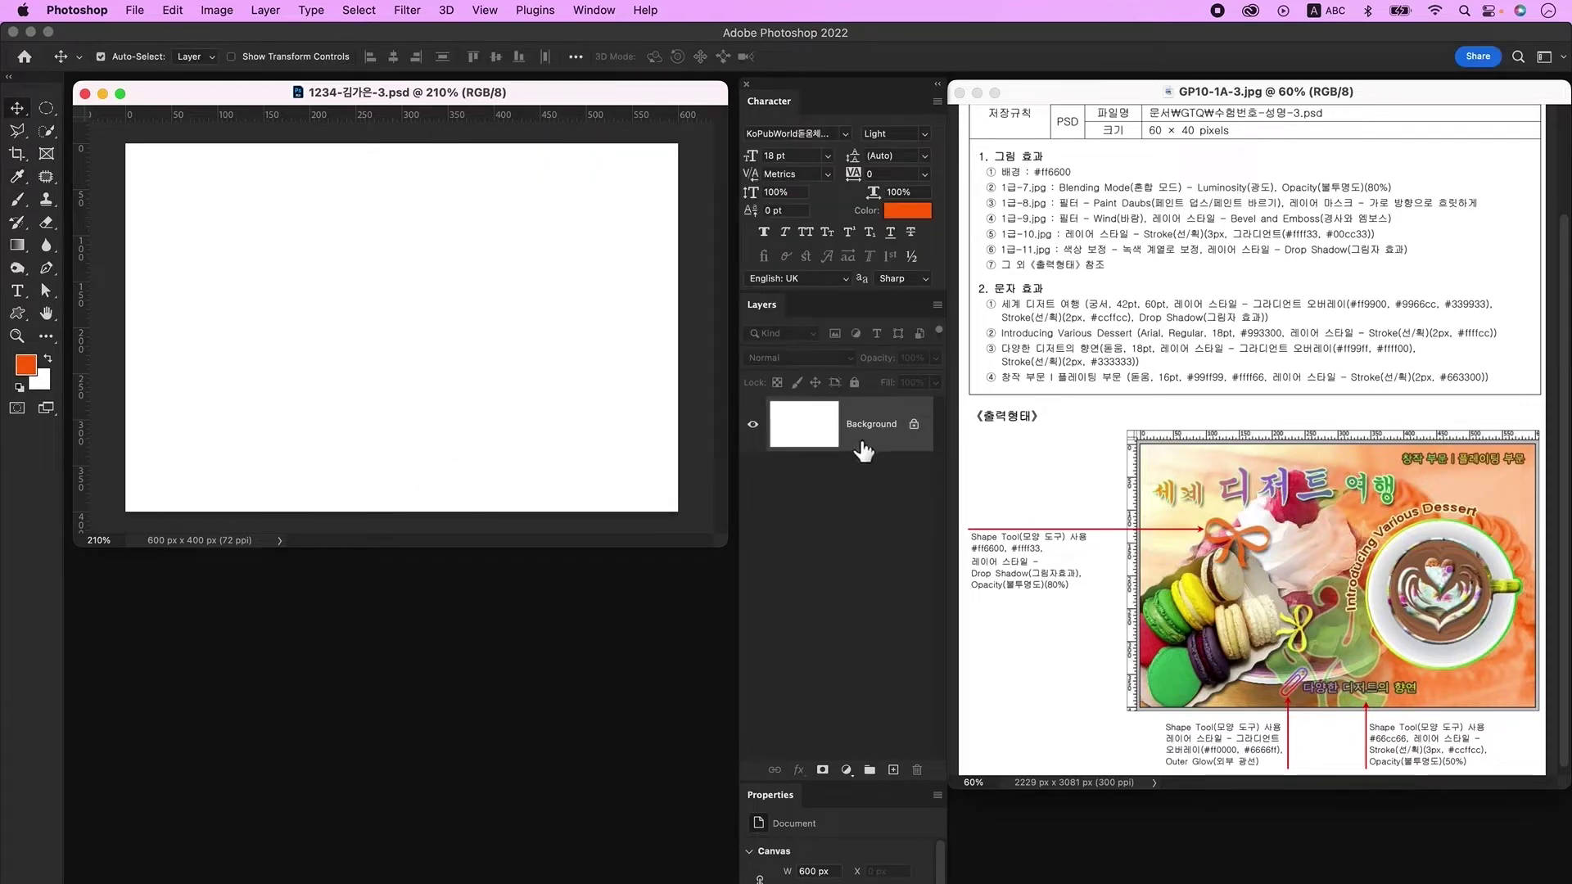
key("alt+Delete")
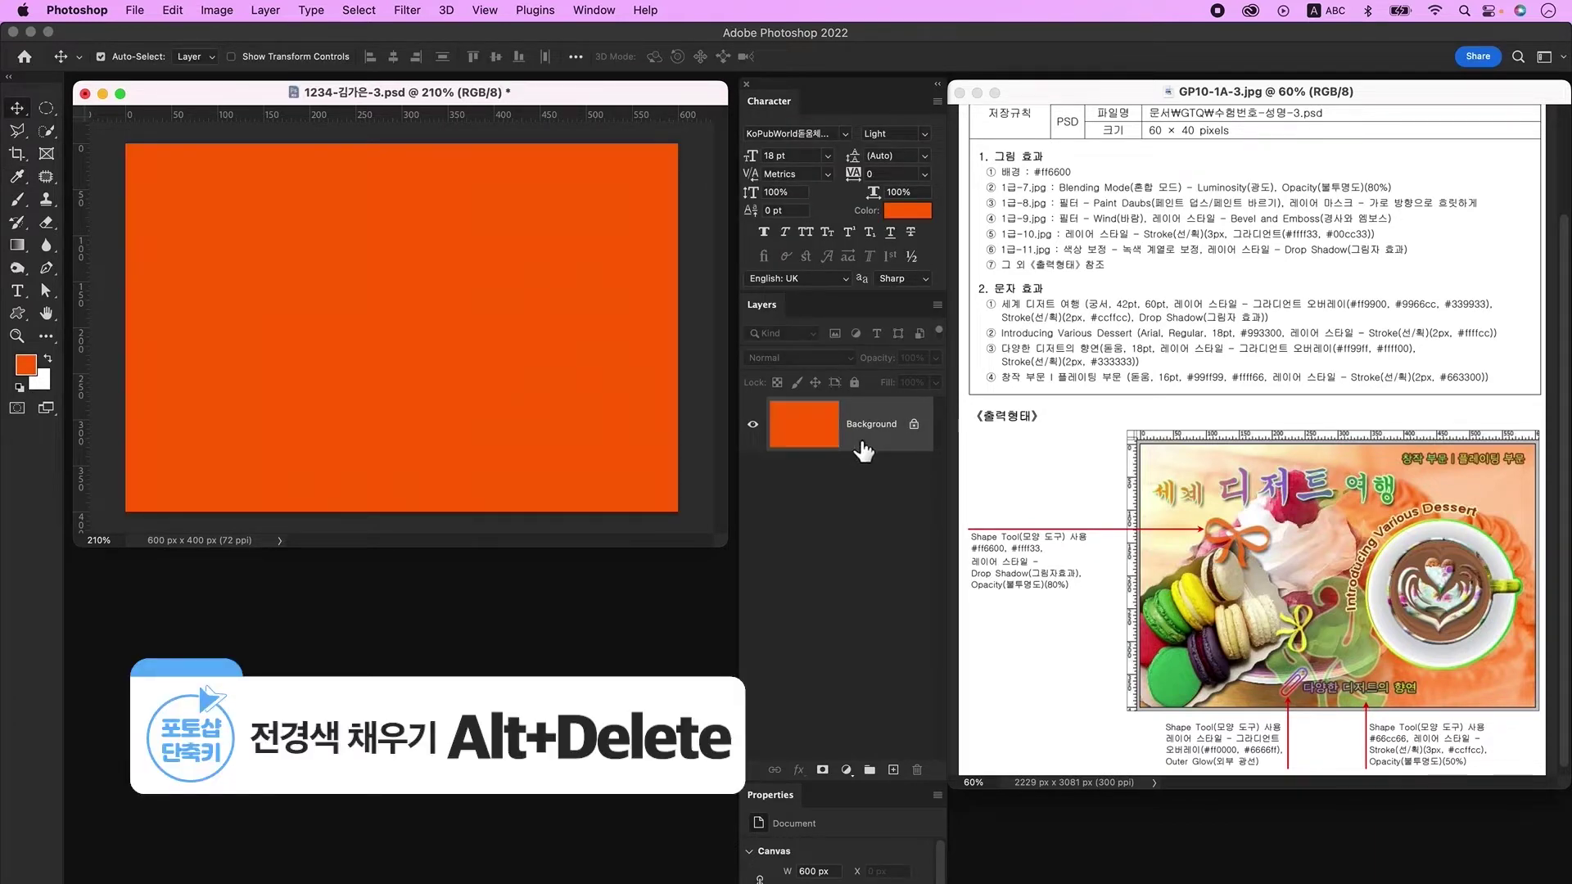
key("super+o")
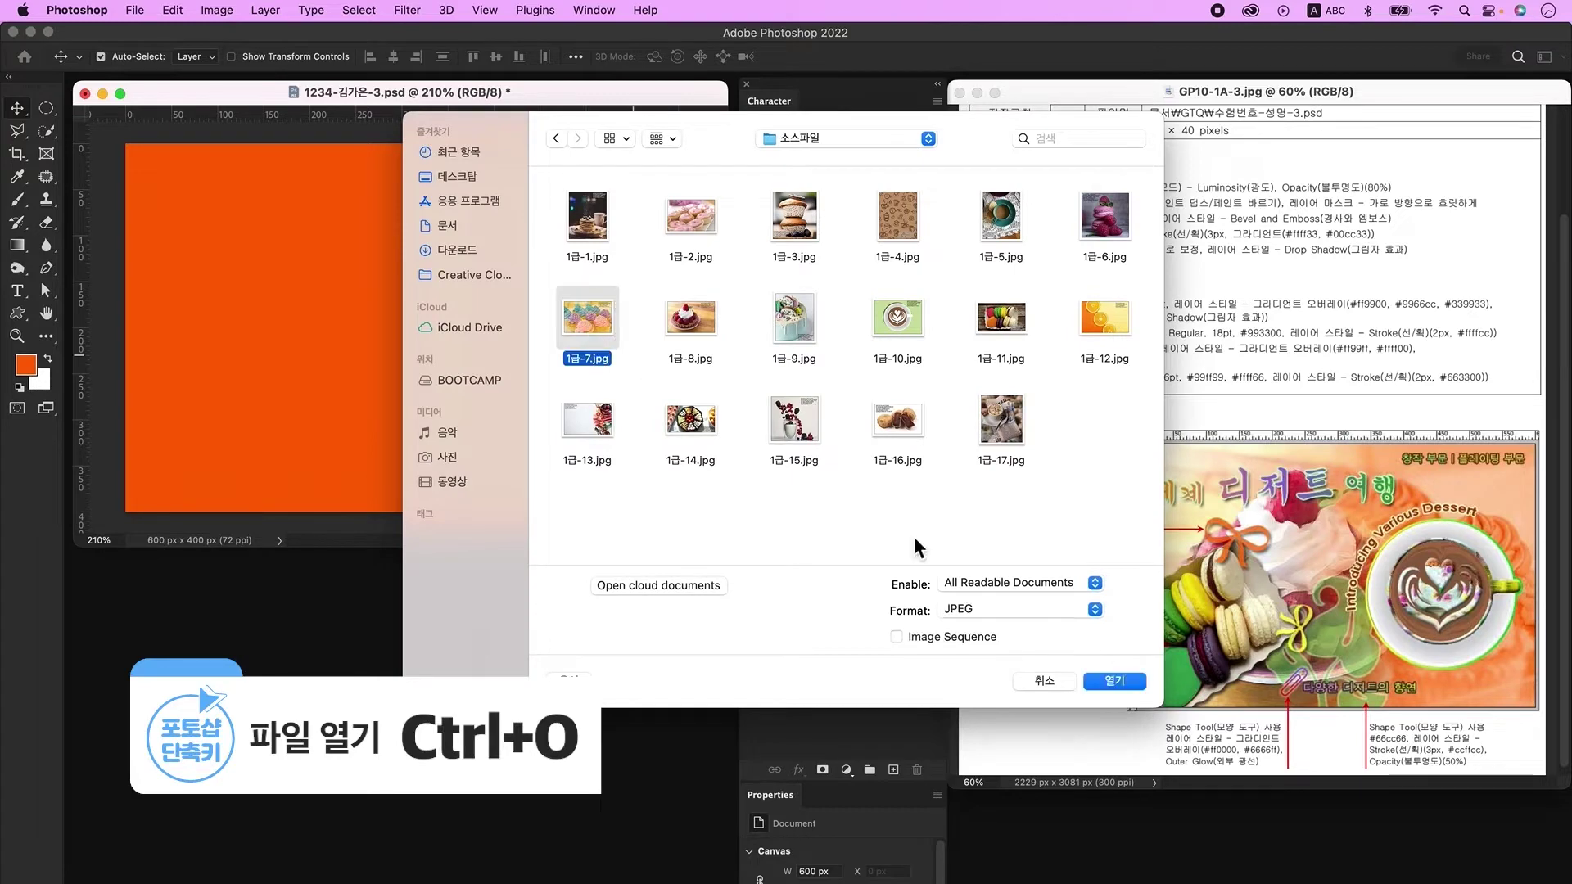
Step: Bring the cupcake image 1급-7.jpg into the poster and scale it to fill the canvas
left_click(1115, 681)
left_click_drag(483, 770, 516, 391)
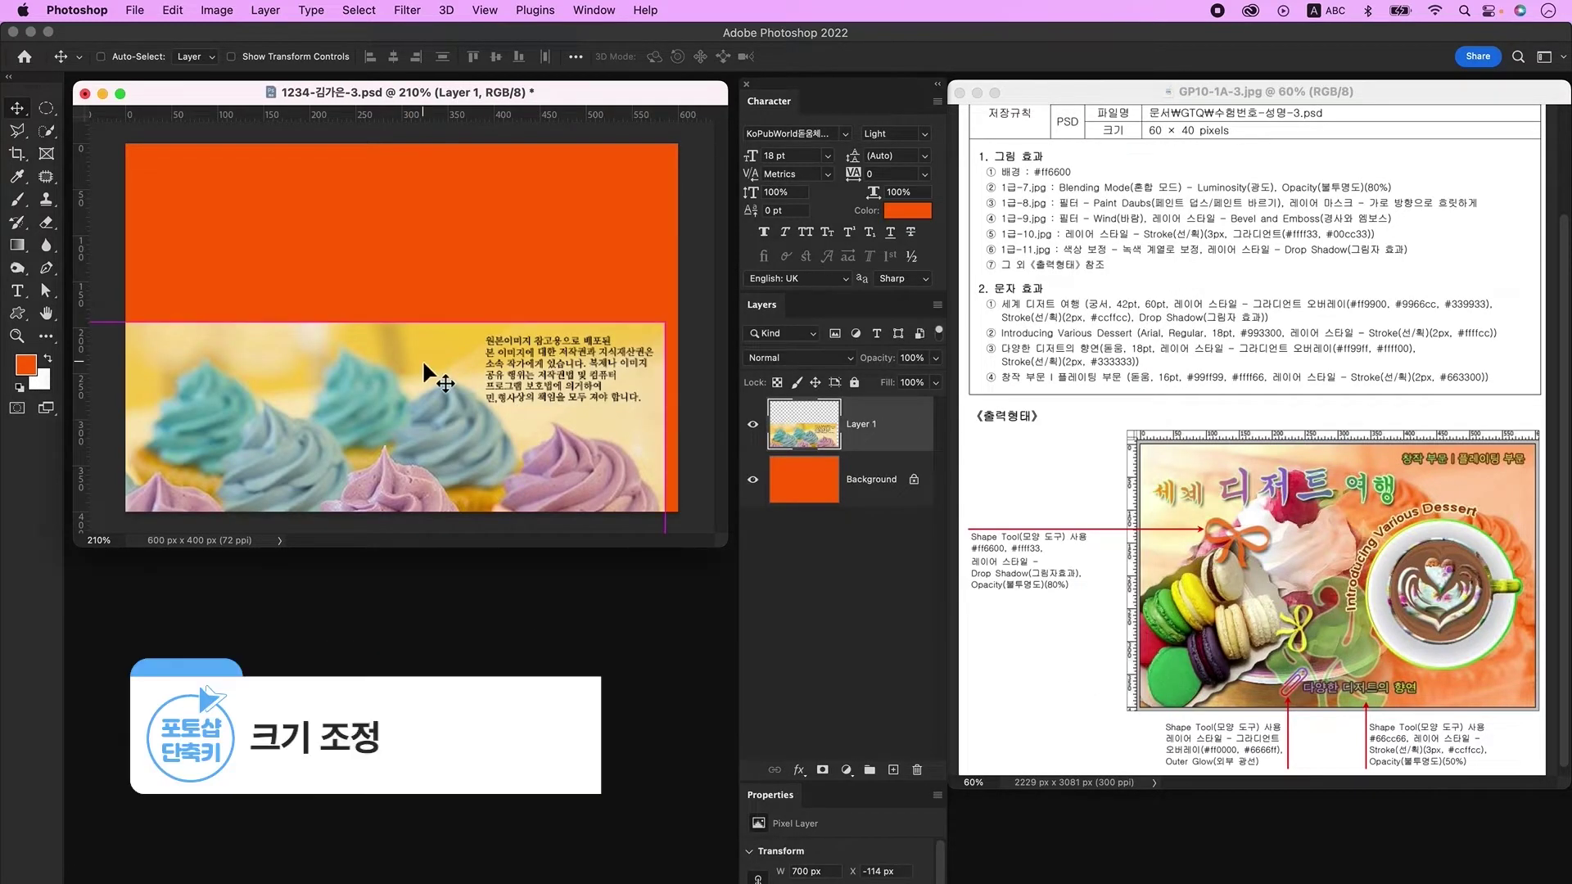
key("super+t")
left_click_drag(340, 322, 375, 165)
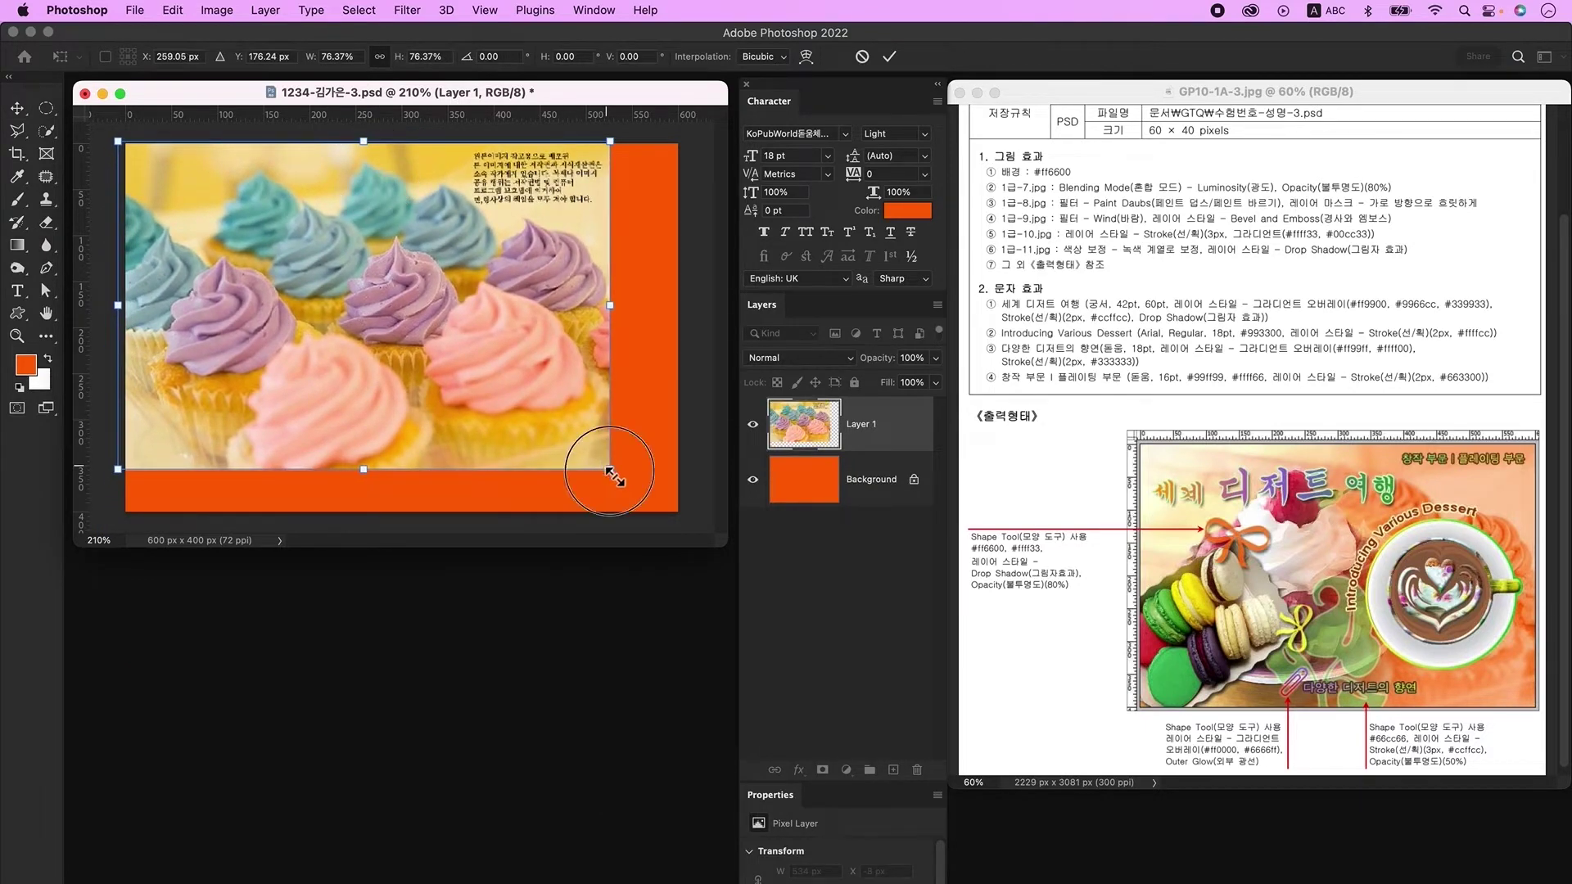
left_click_drag(603, 472, 680, 519)
key("Return")
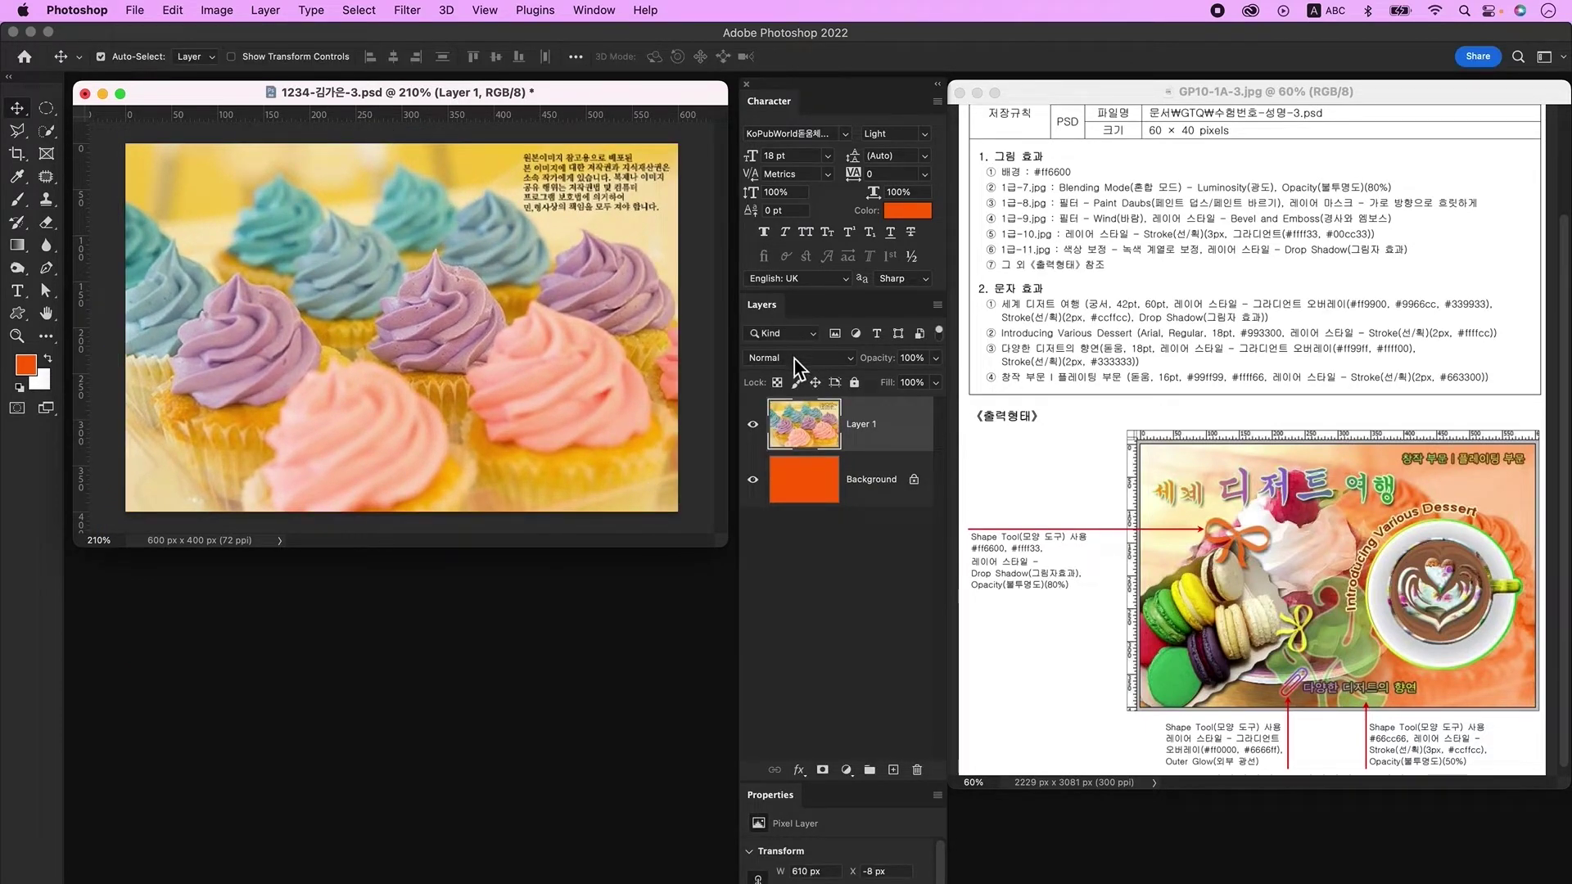
Step: Set the cupcake layer to Luminosity at 80% opacity, then pick 1급-8.jpg to open
left_click(795, 359)
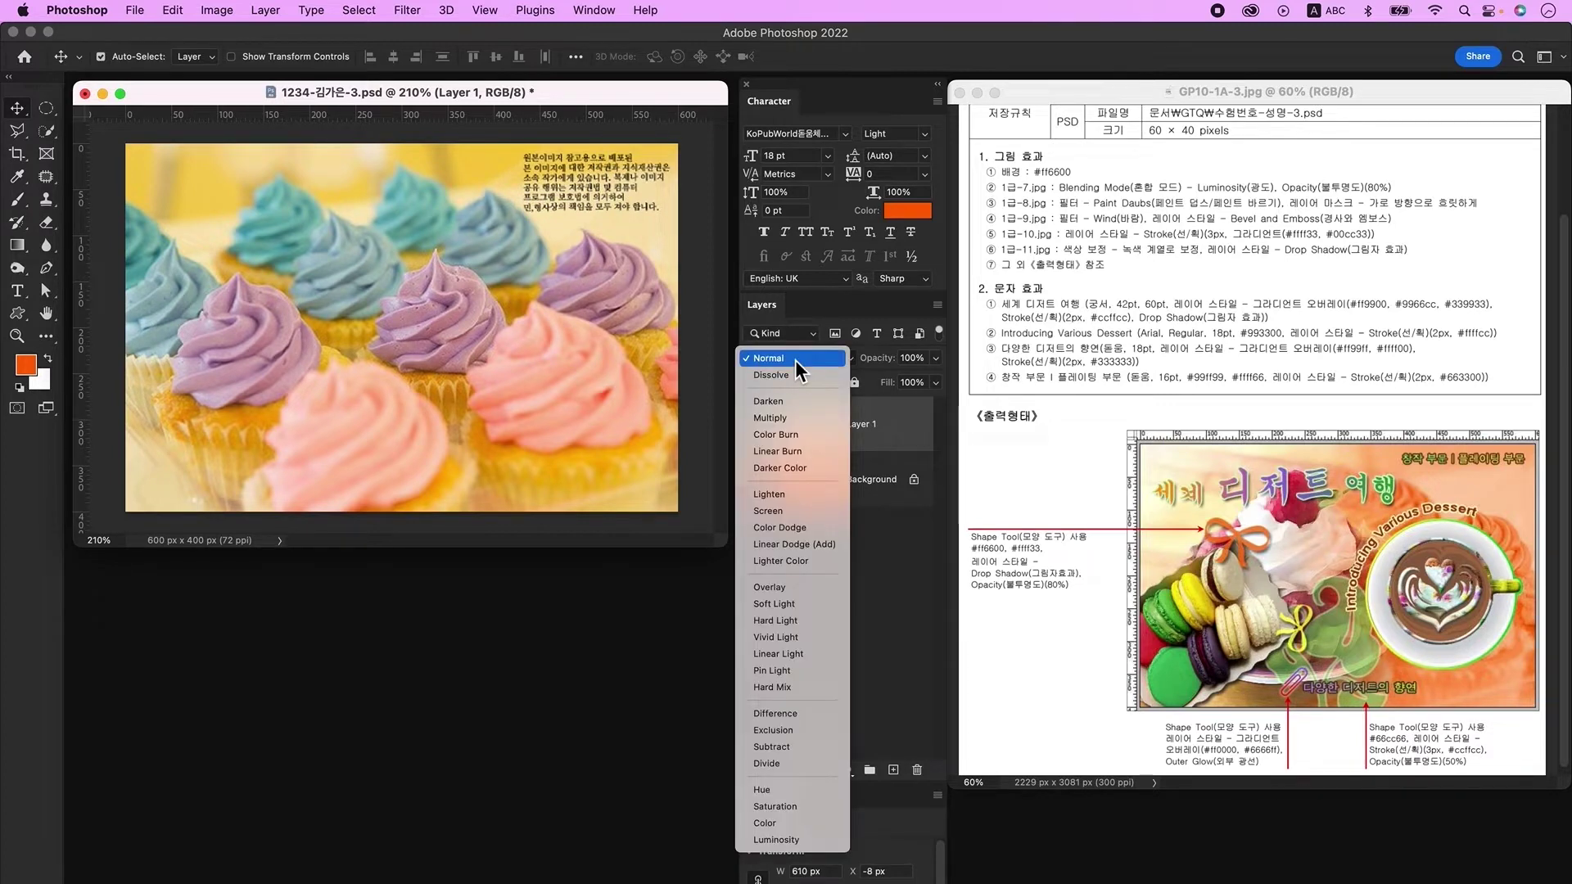
left_click(811, 840)
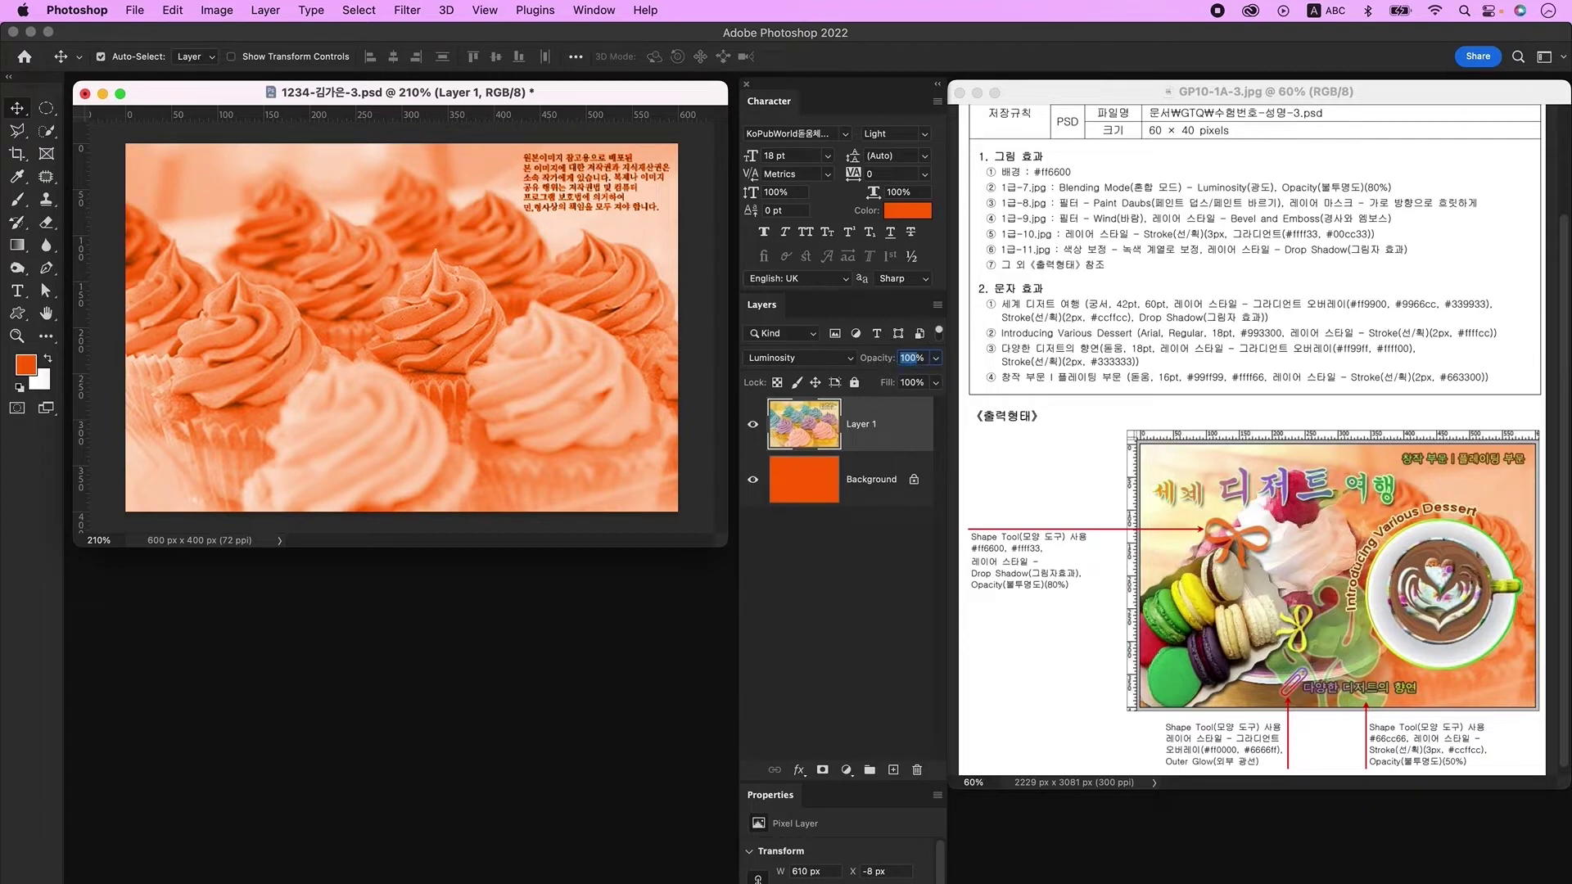
type("80")
left_click(860, 596)
key("super+o")
left_click(690, 319)
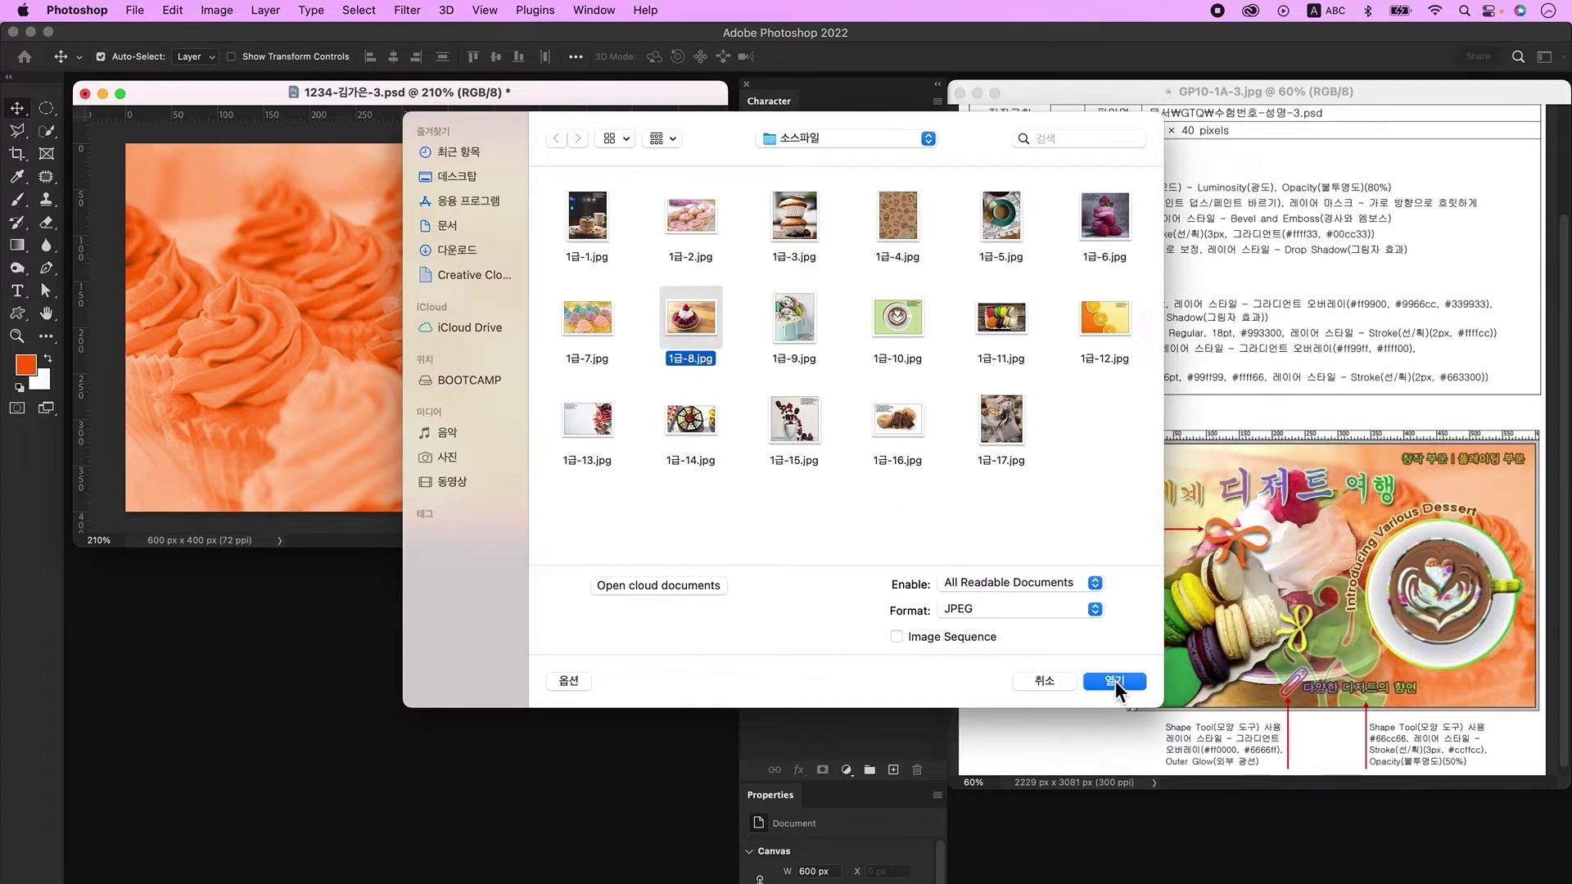
Step: Bring the tart image 1급-8.jpg into the poster and scale it to fill the canvas
left_click(1115, 681)
left_click_drag(397, 432, 397, 432)
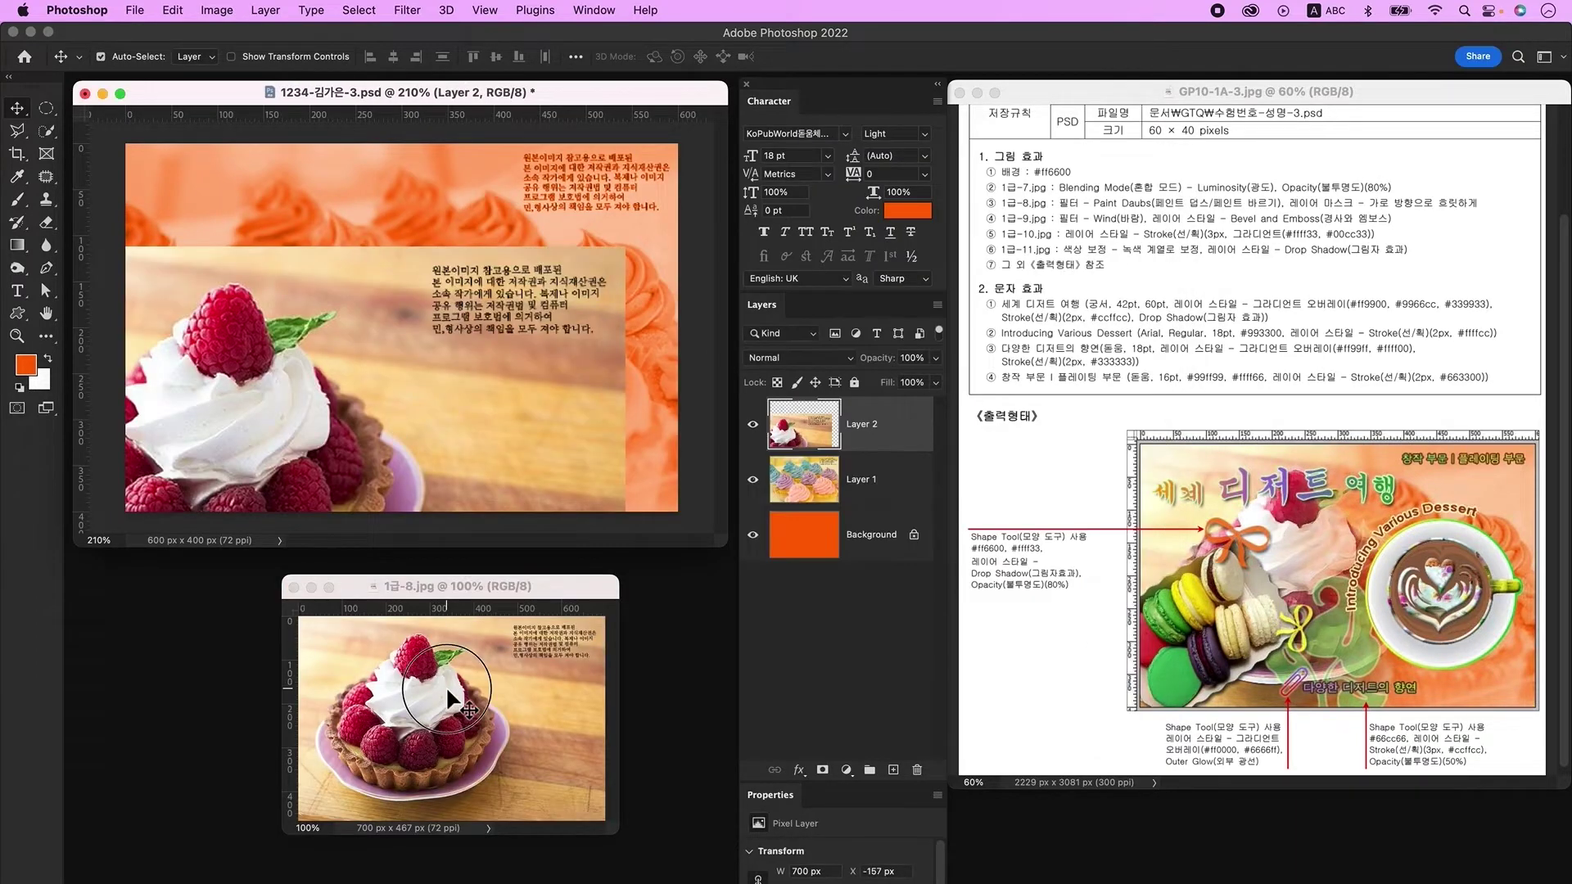
left_click(293, 587)
key("super+t")
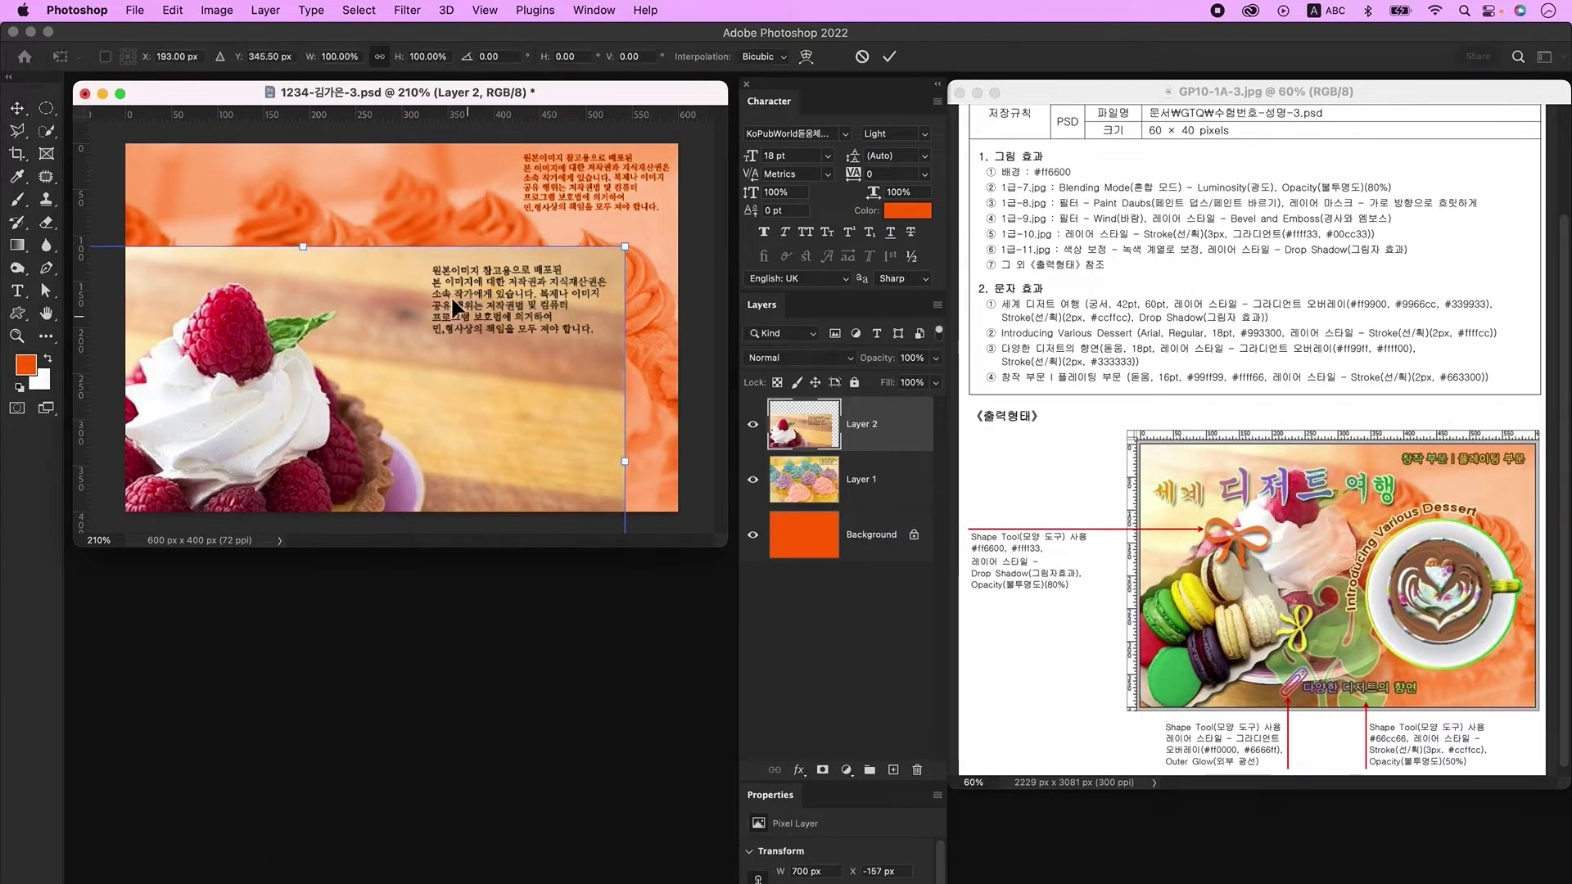
left_click_drag(316, 253, 384, 207)
key("Return")
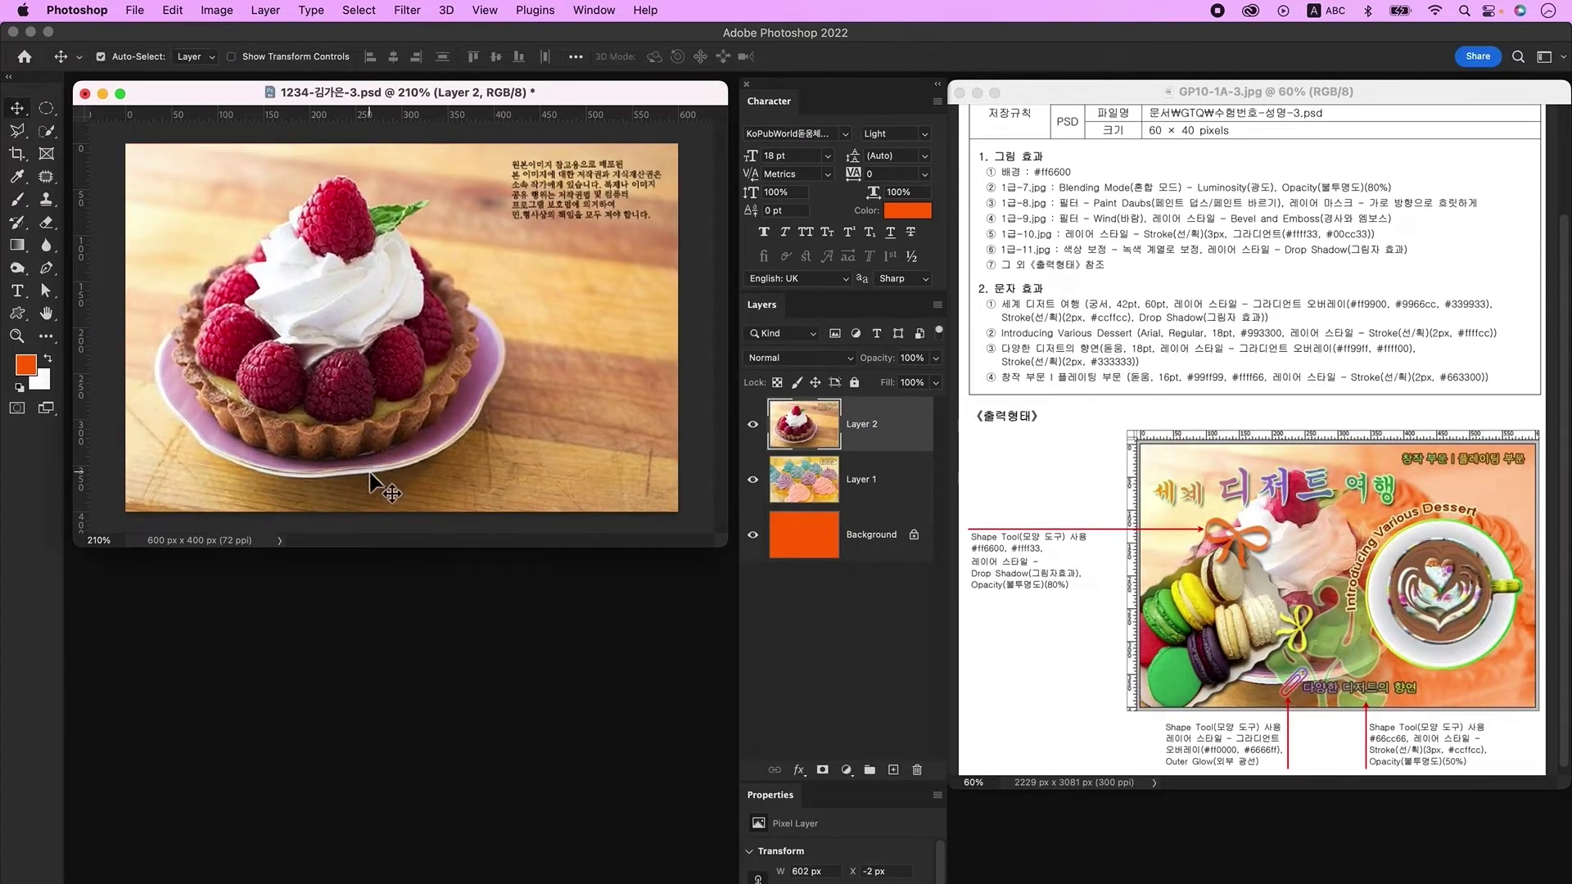
Step: Apply the Paint Daubs filter from the Filter Gallery to the tart layer
left_click(407, 12)
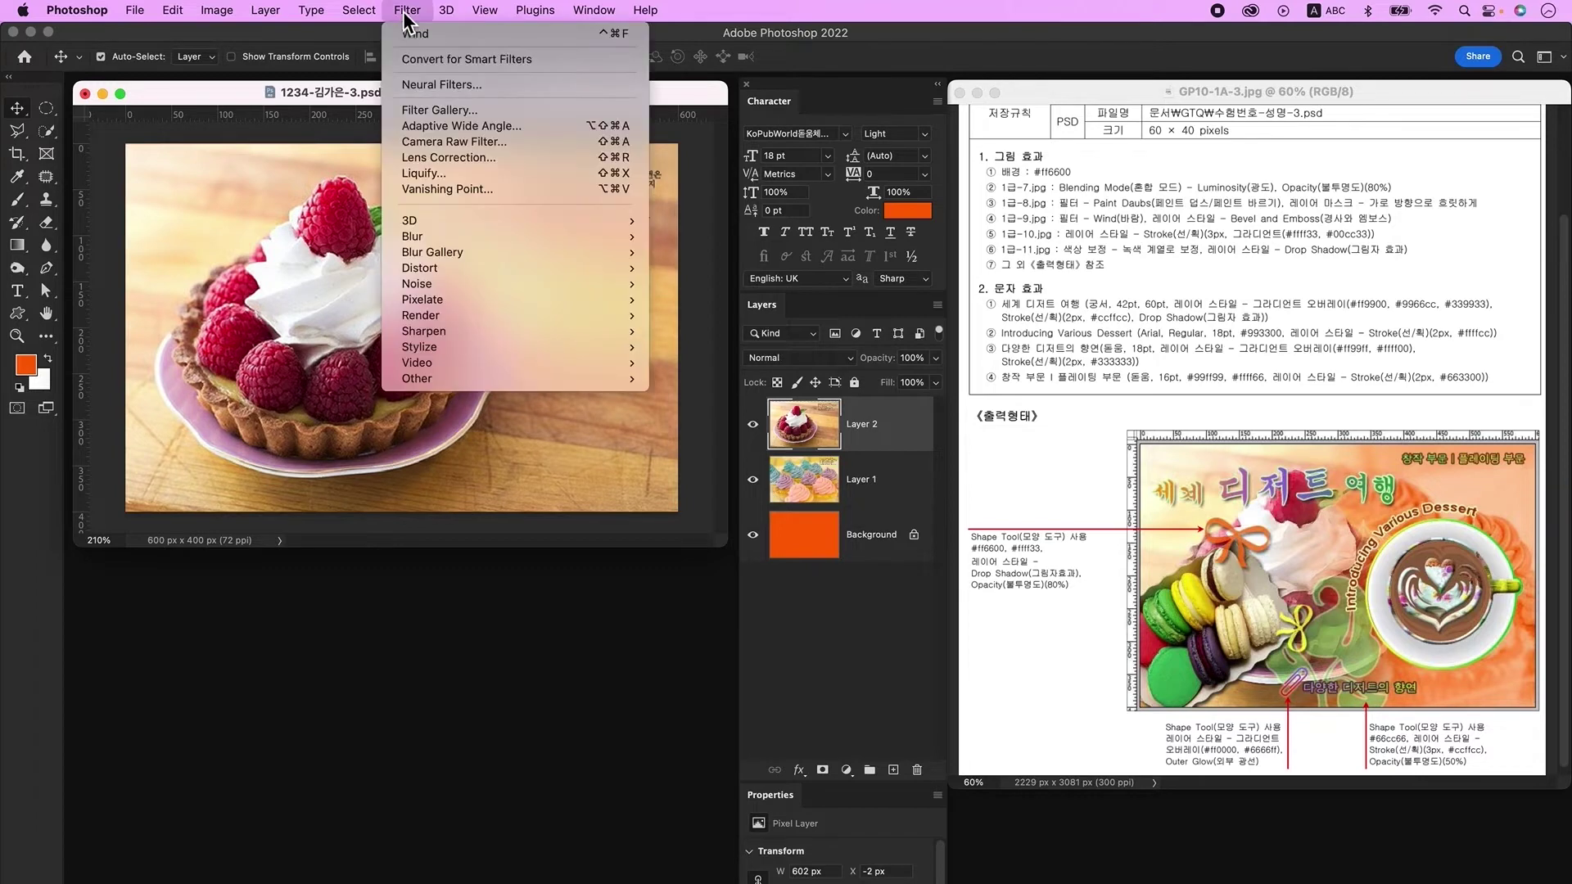
left_click(415, 110)
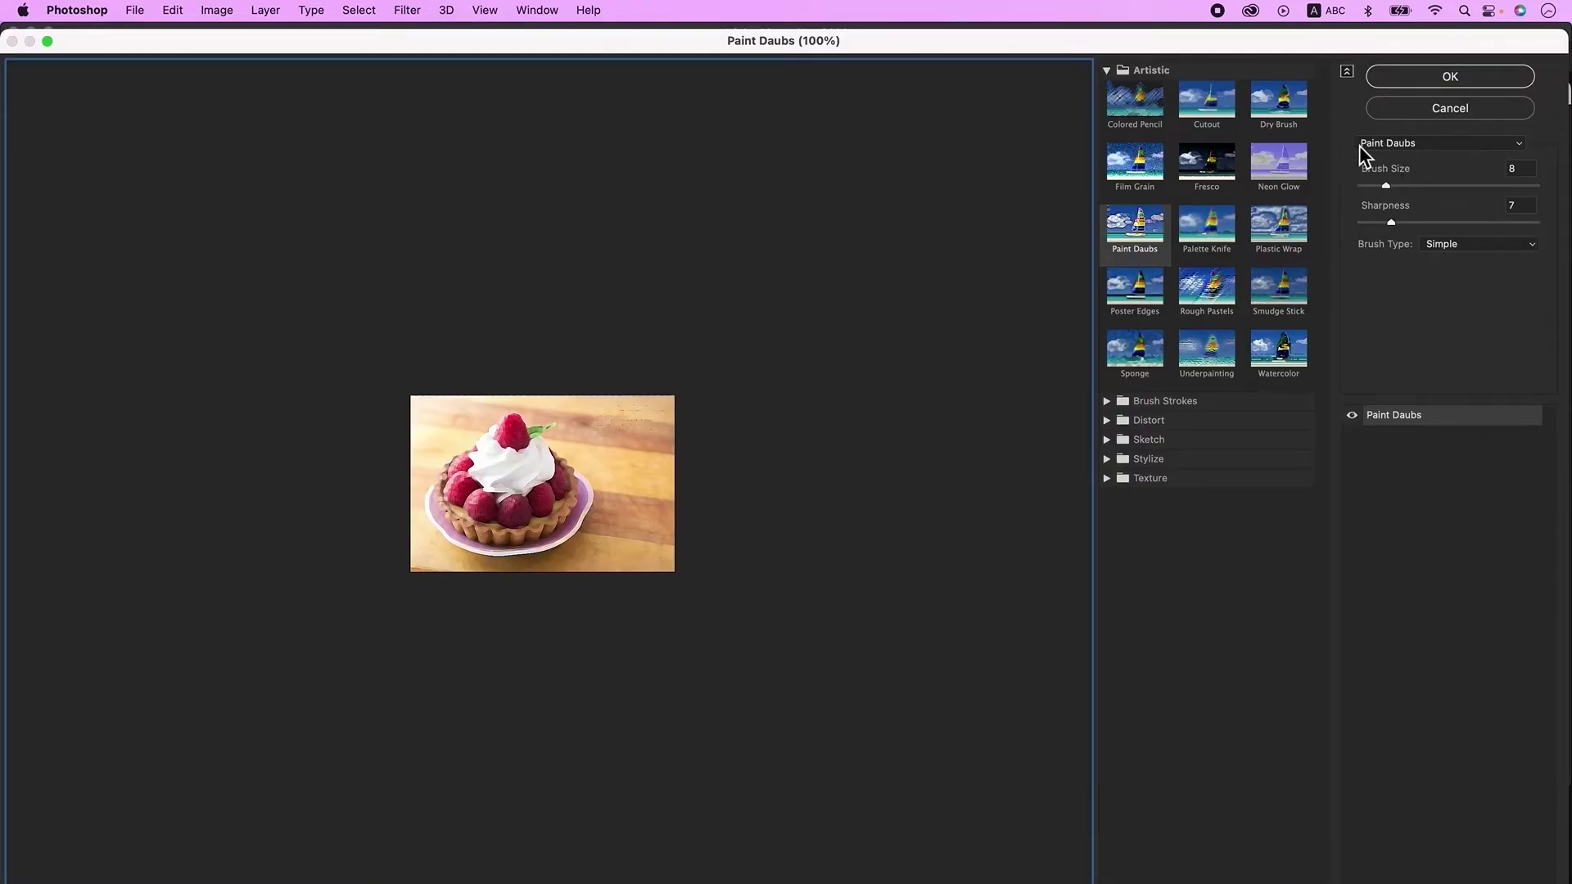
left_click(1456, 73)
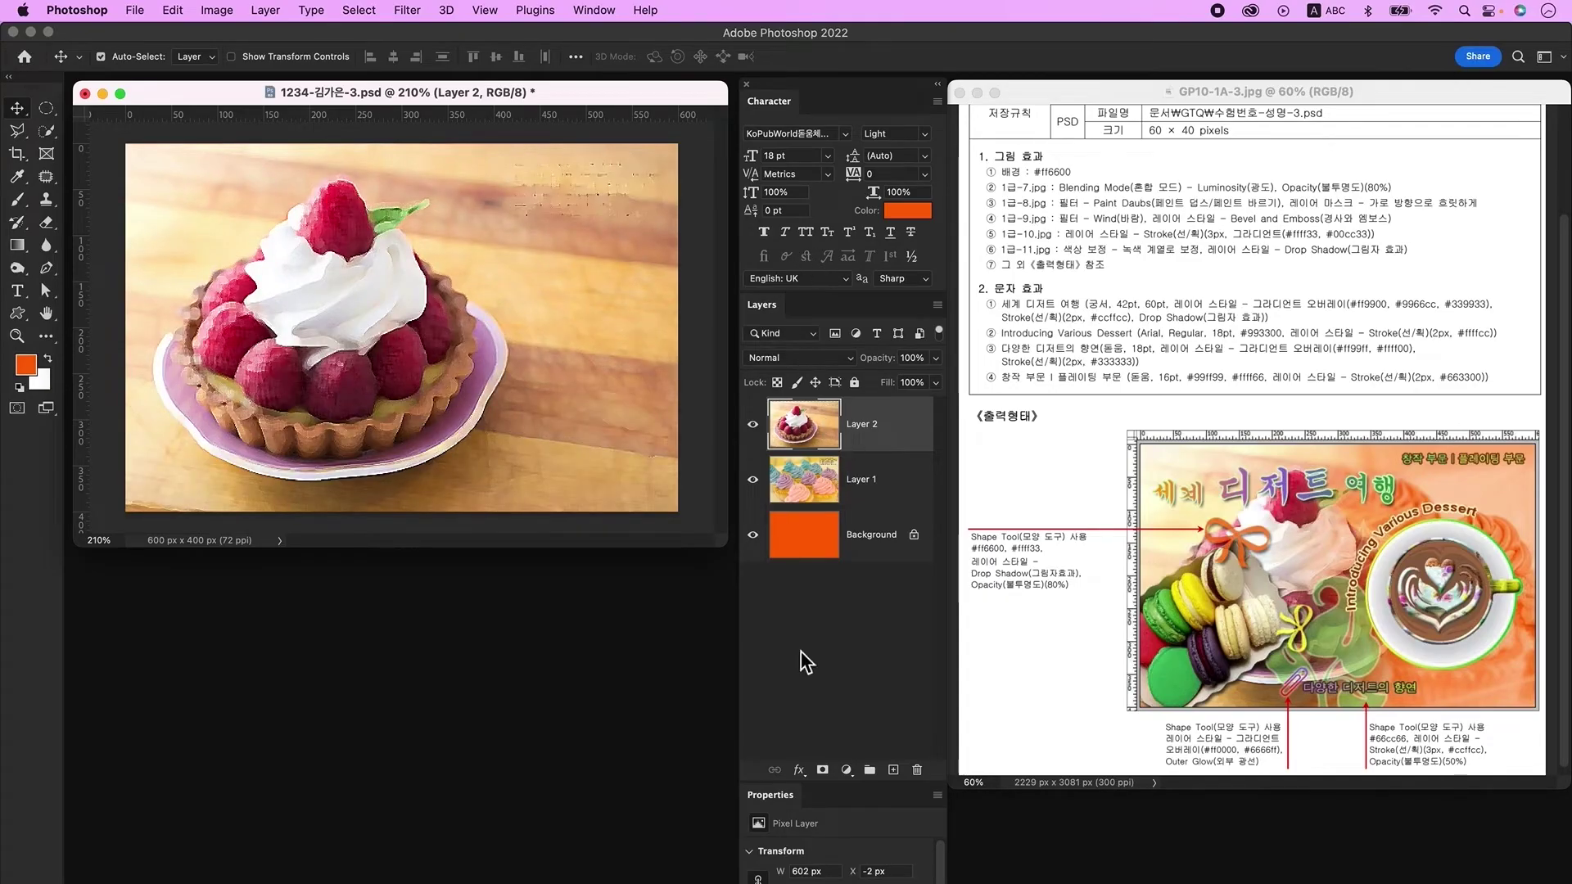
Step: Mask the tart layer with a Foreground to Transparent gradient so it fades toward the right
left_click(822, 771)
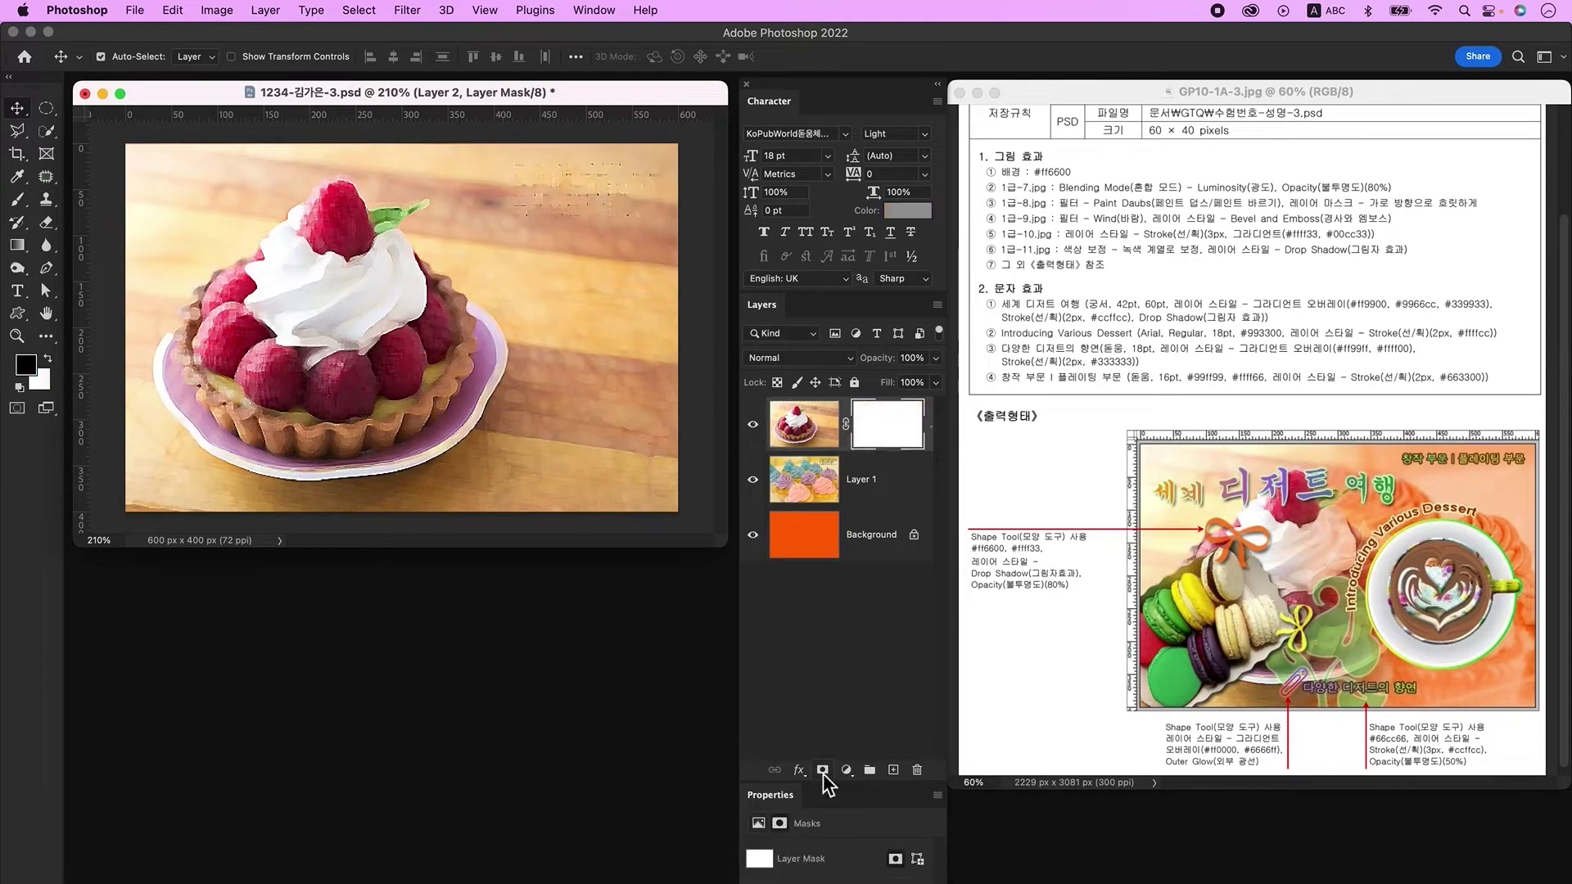
left_click(16, 383)
left_click(16, 245)
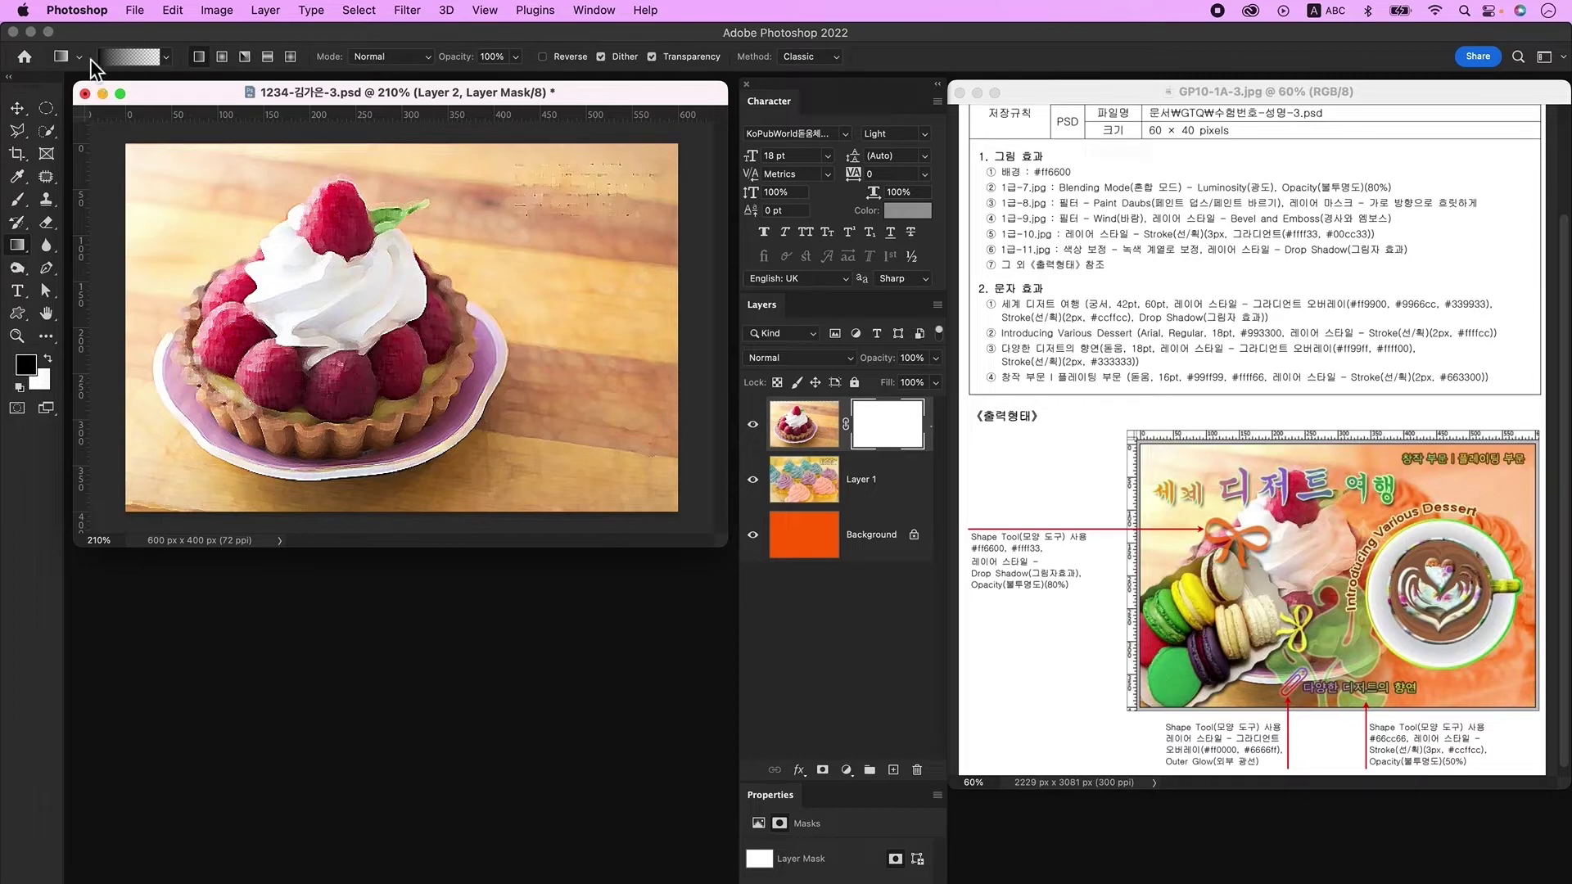
left_click(135, 59)
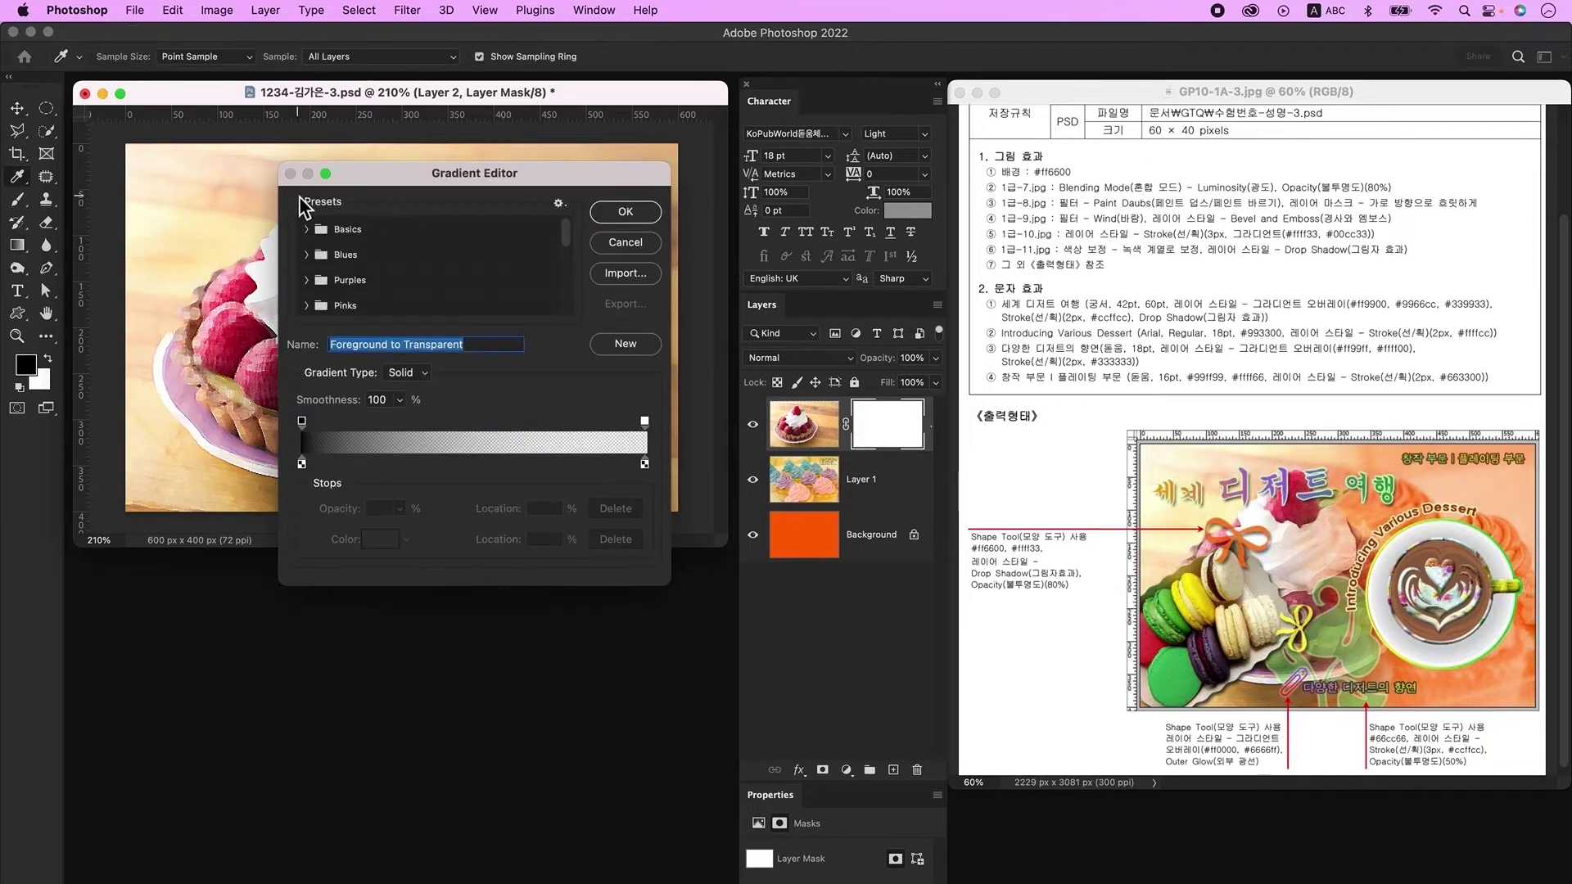
left_click(309, 233)
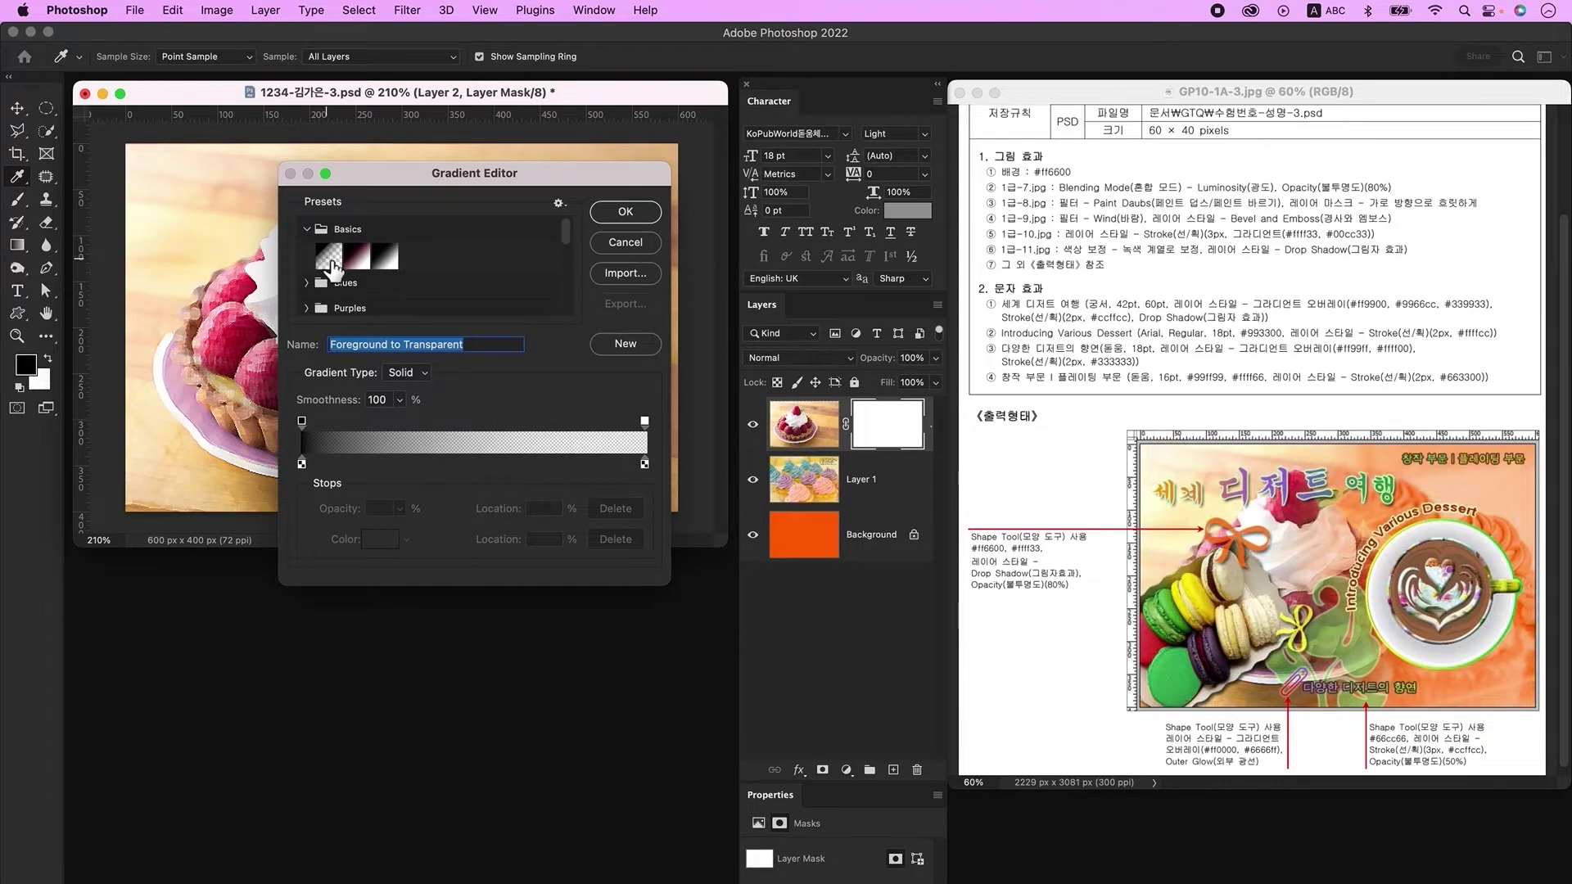
left_click(331, 261)
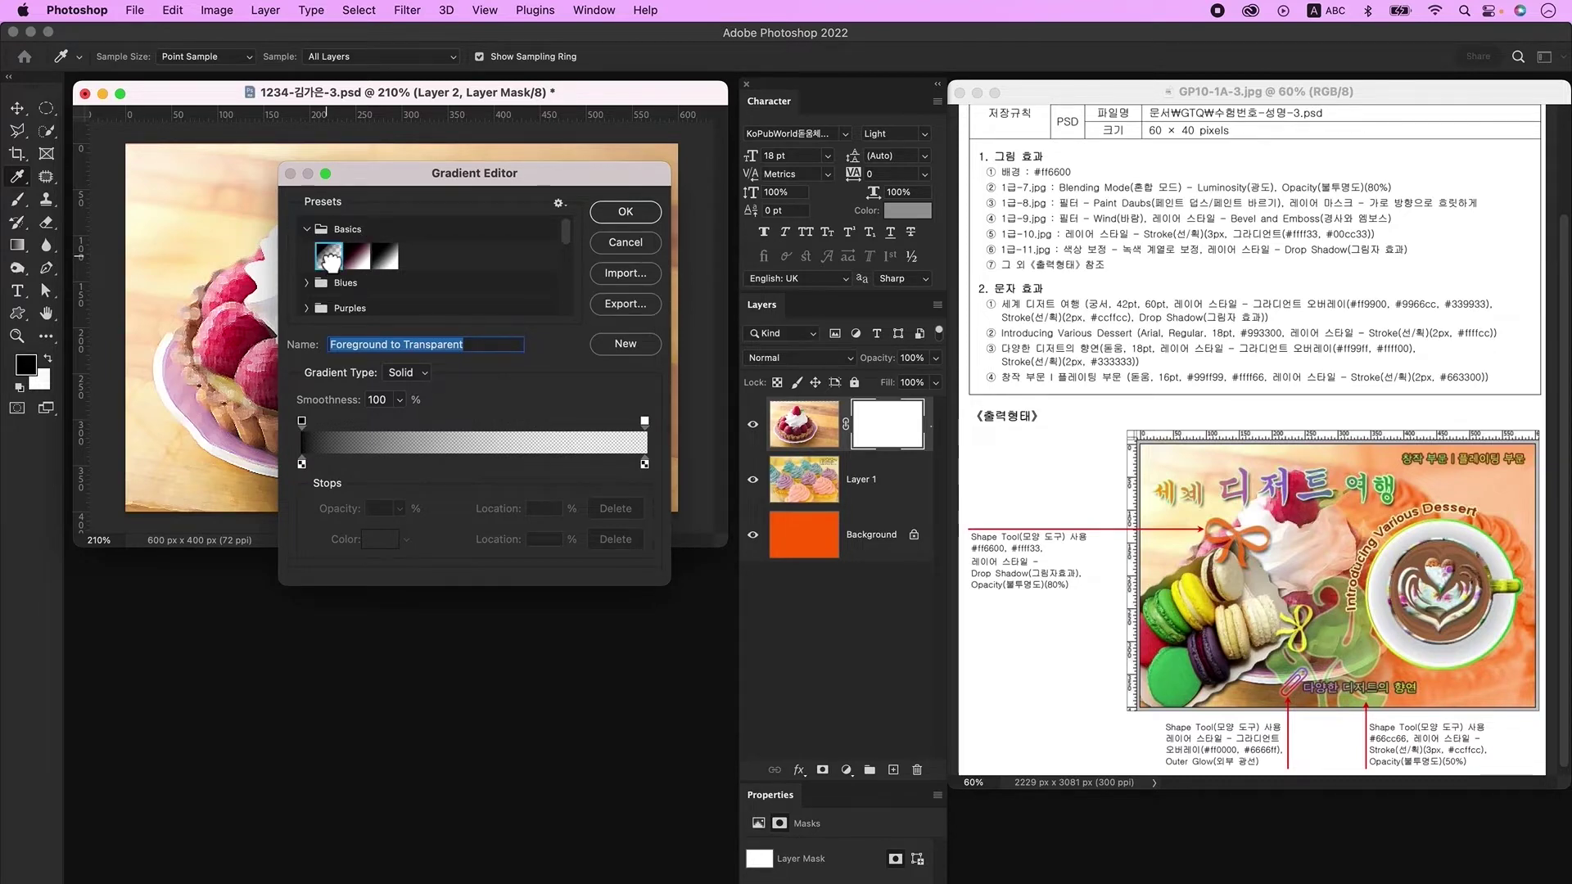
left_click(627, 212)
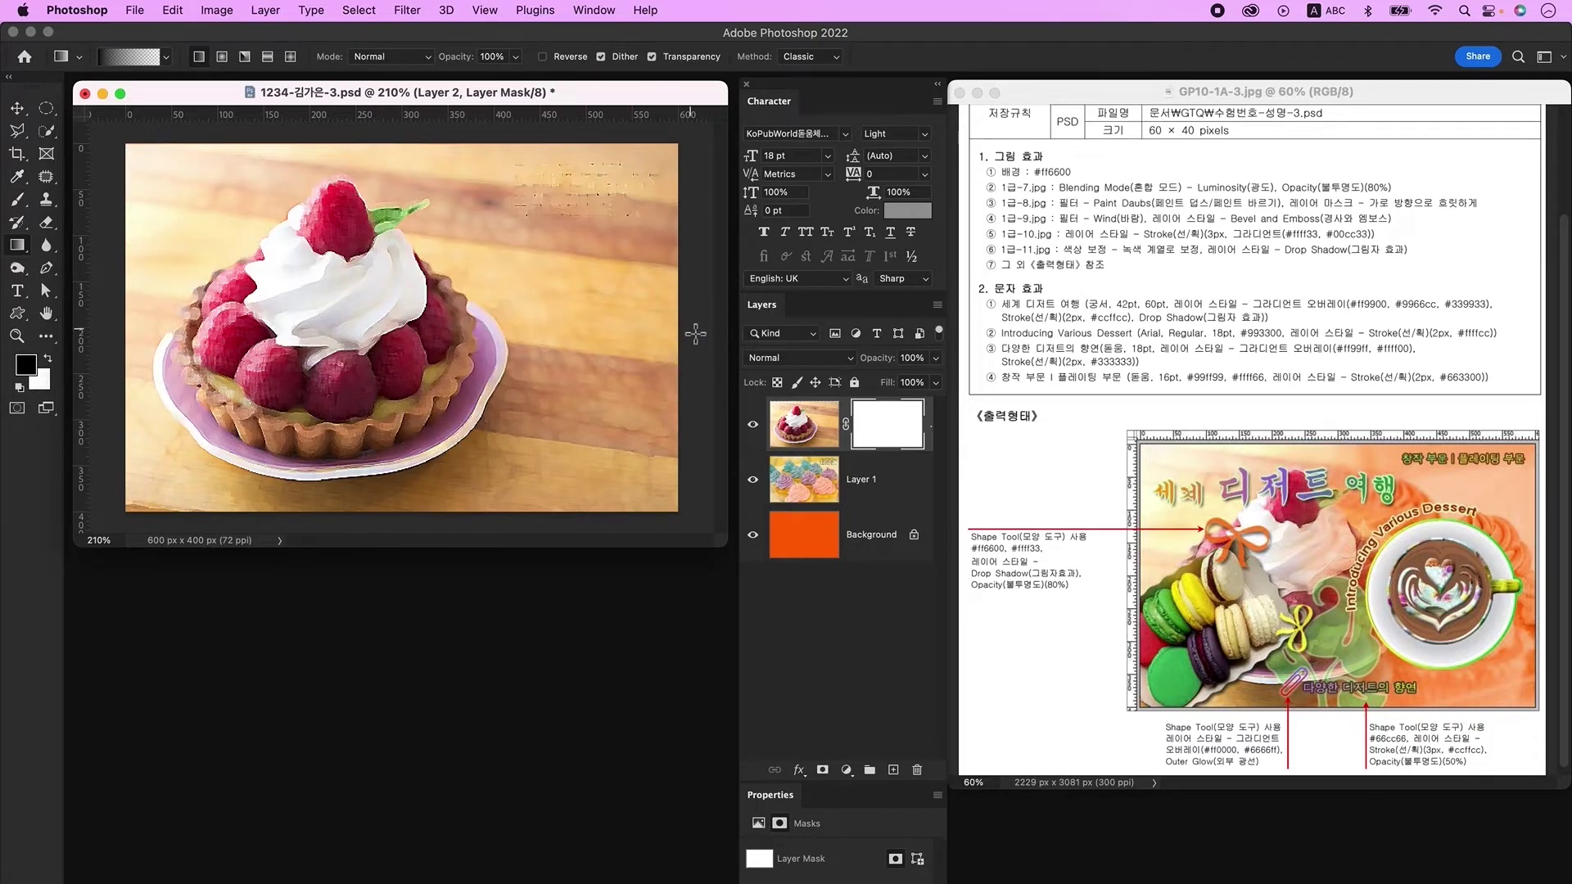
left_click_drag(696, 332, 395, 318)
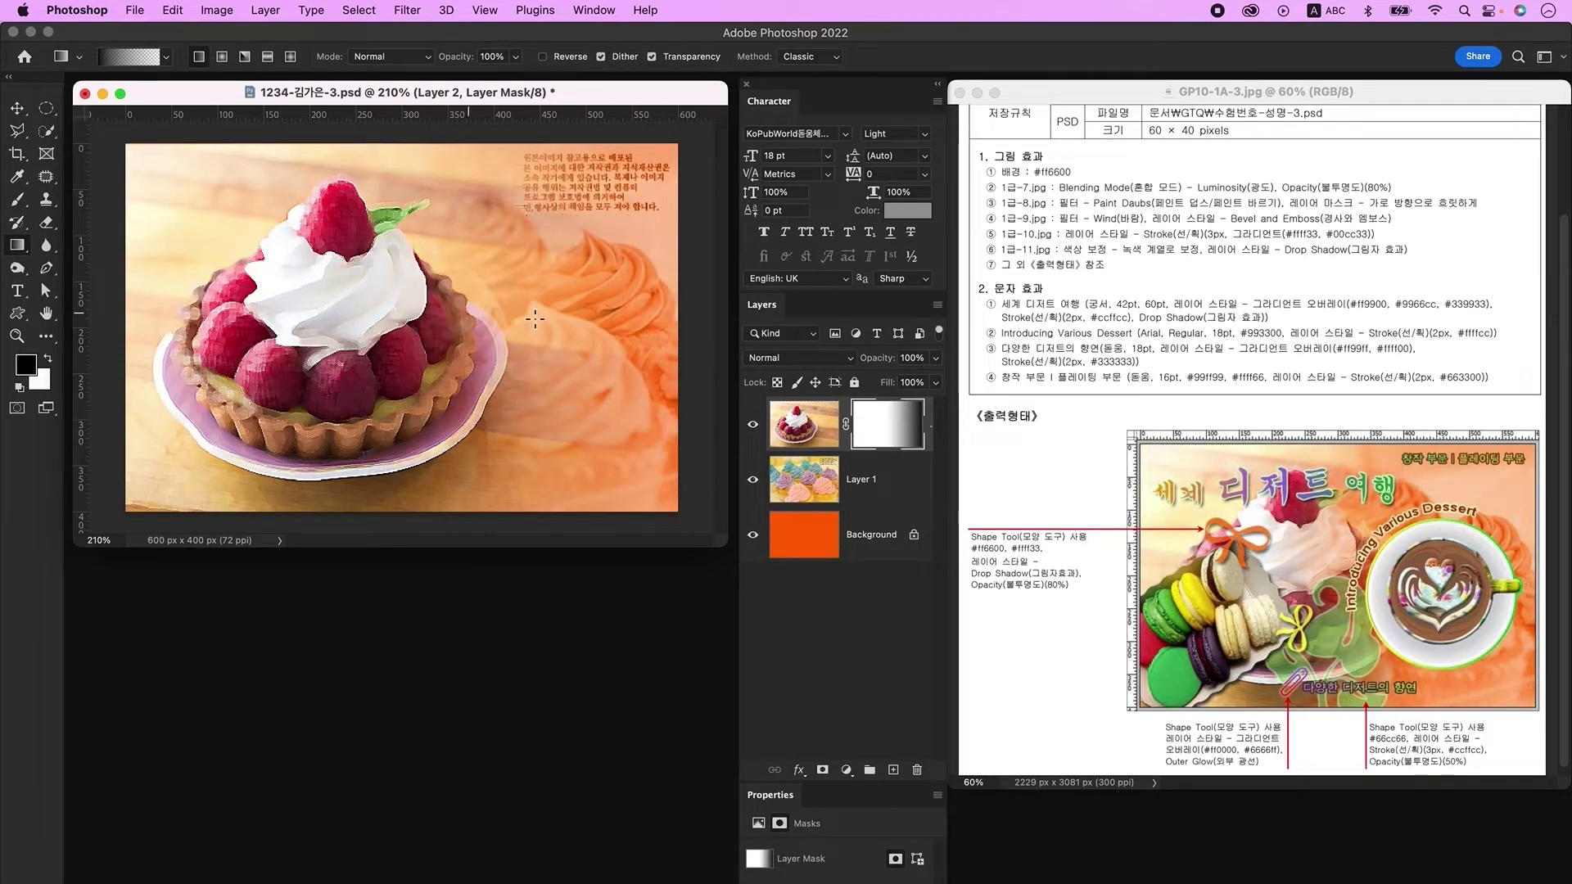
key("super+o")
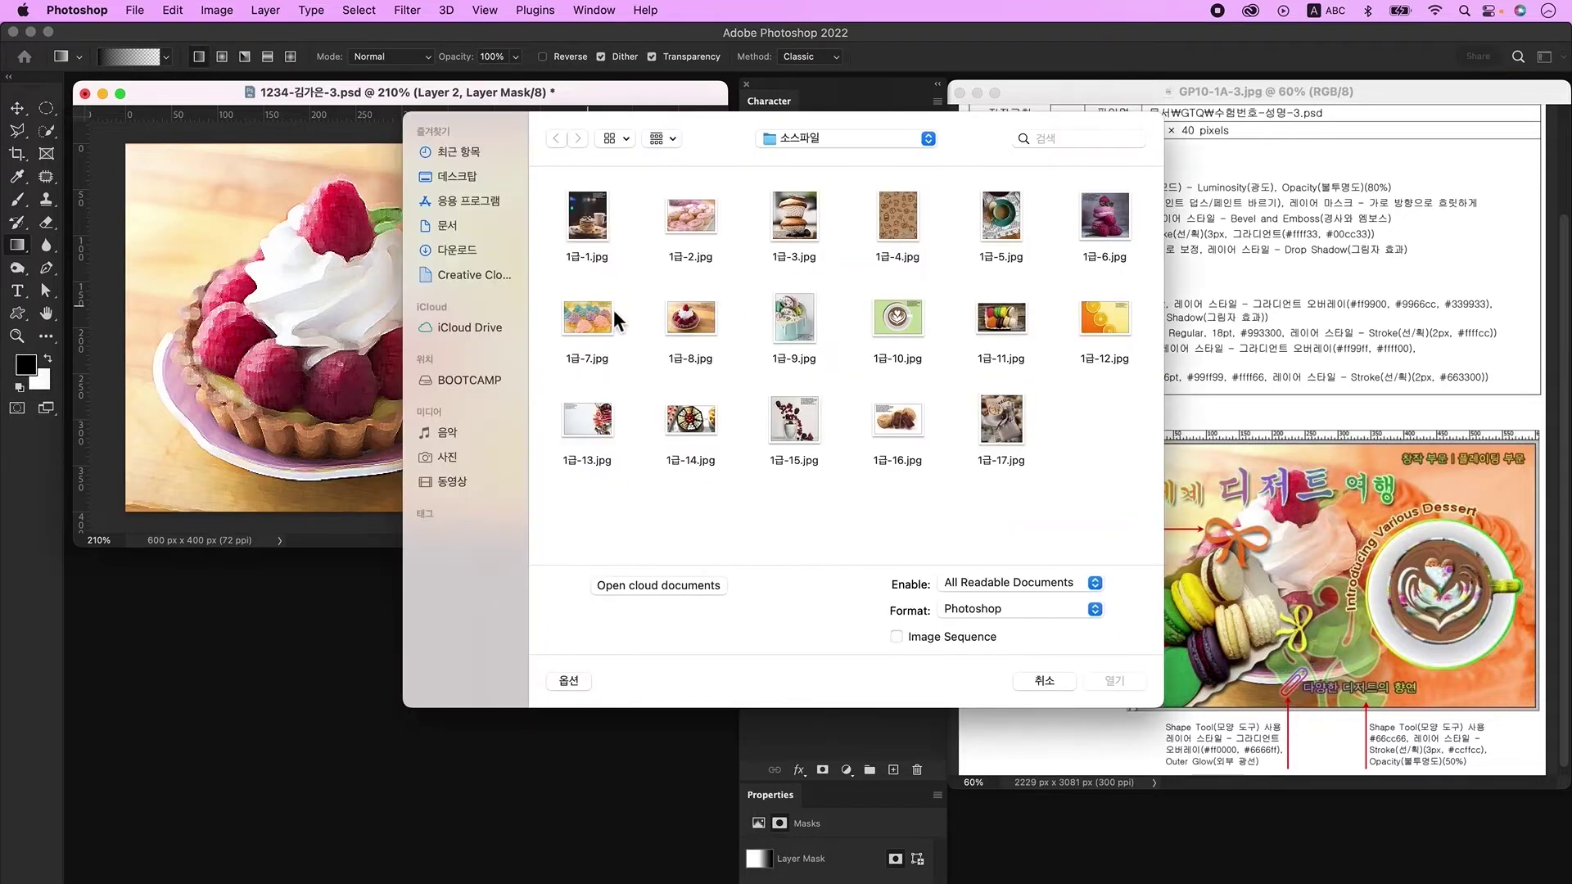
Step: Open the source images 1급-9.jpg and 1급-10.jpg
left_click(795, 319)
left_click(1115, 681)
left_click_drag(243, 144, 249, 565)
key("super+o")
left_click(900, 319)
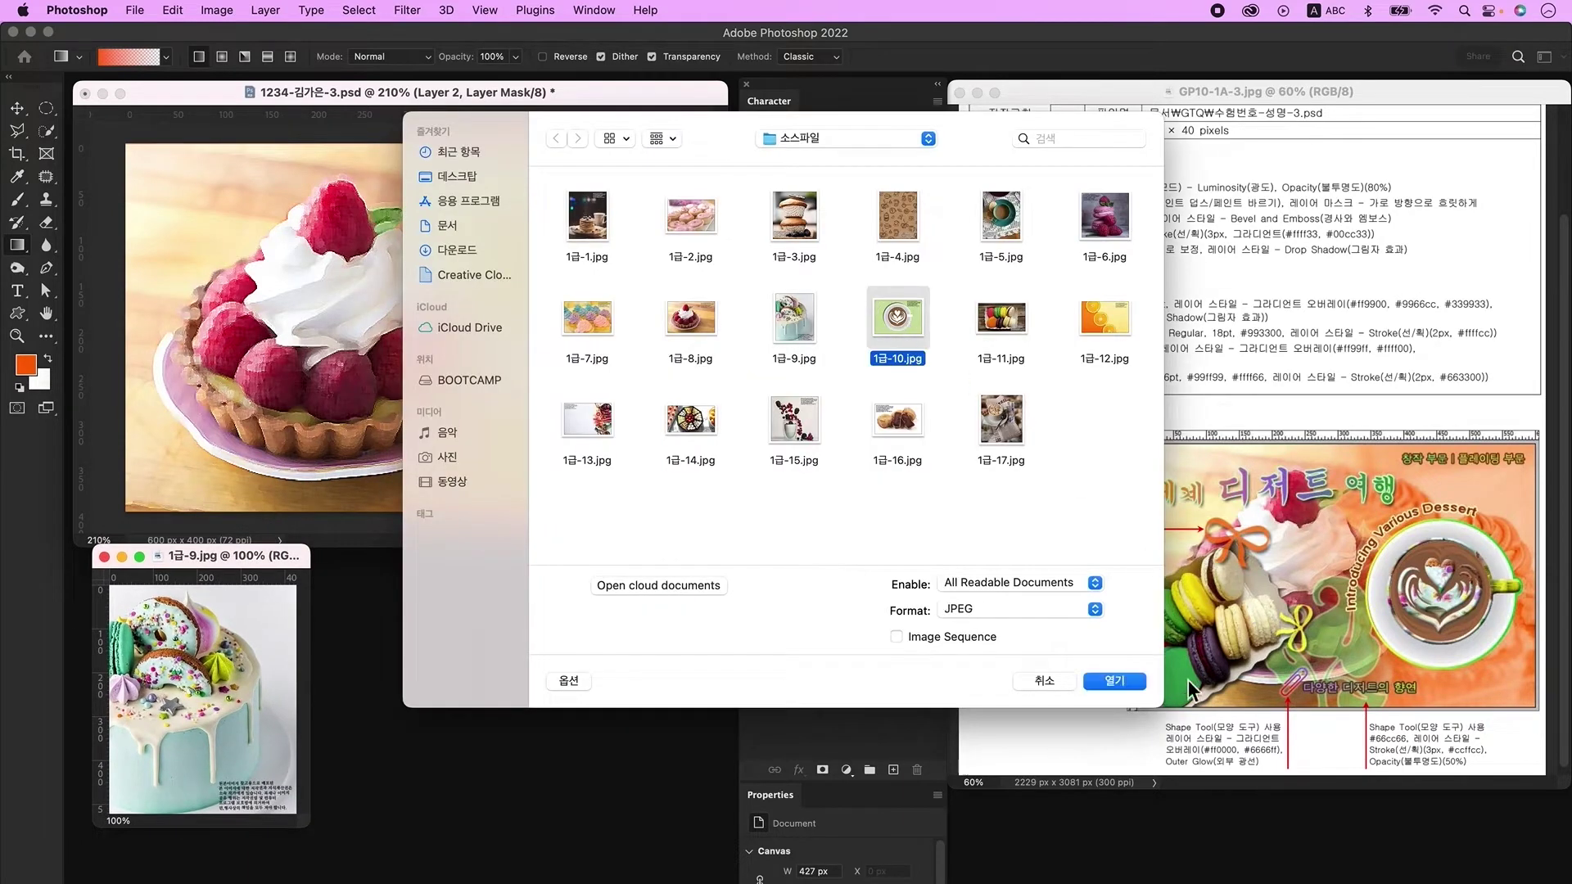
left_click(1114, 680)
Step: Draw an elliptical selection around the coffee cup and reshape it to fit
left_click(45, 109)
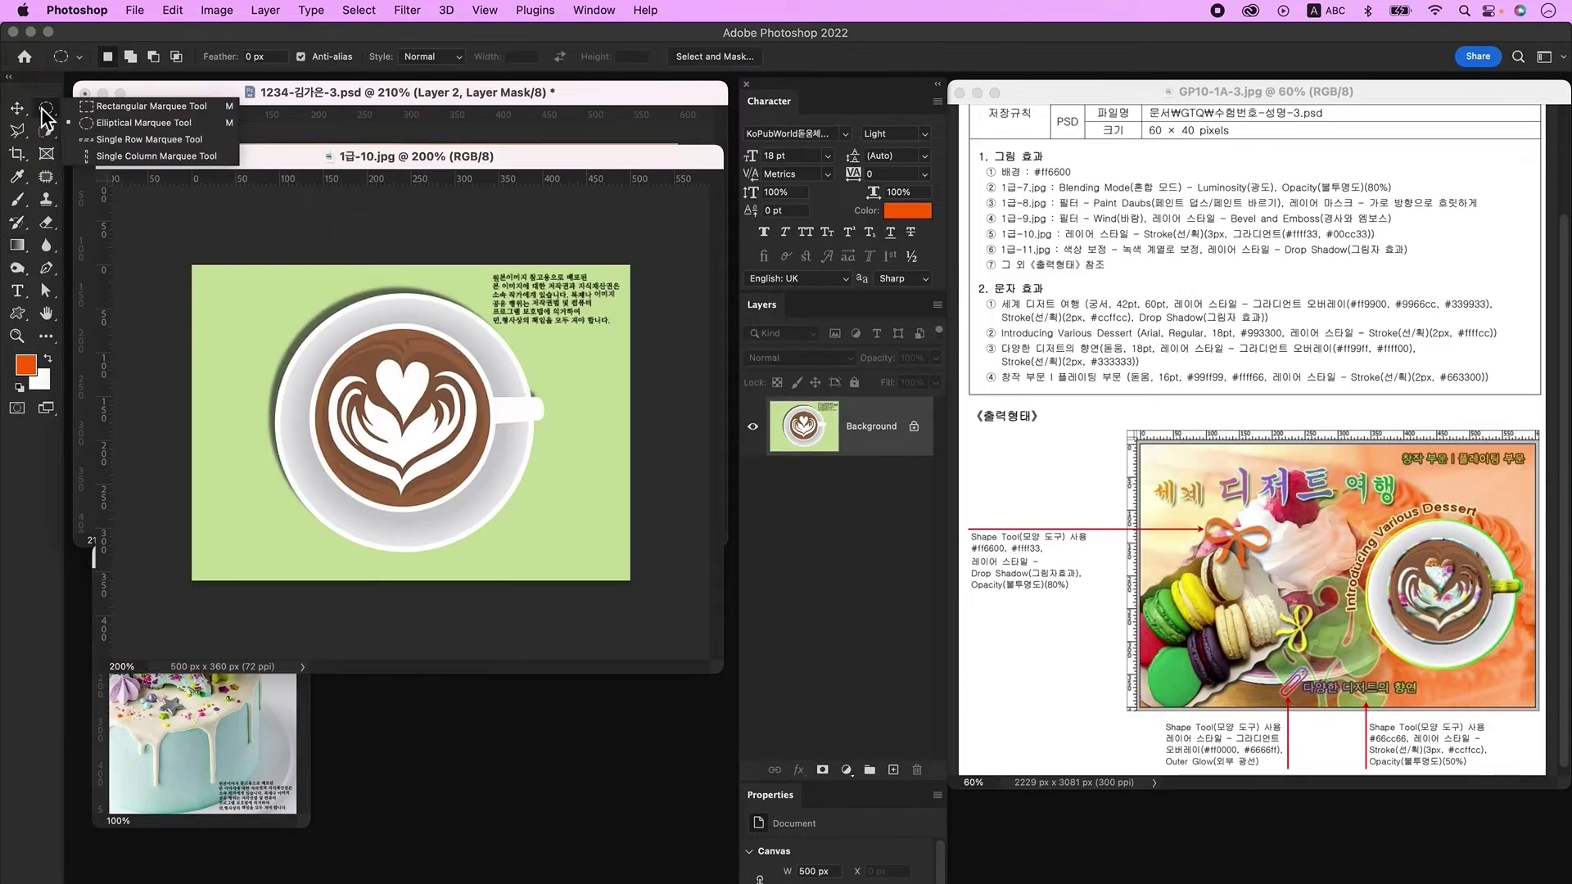
left_click(140, 126)
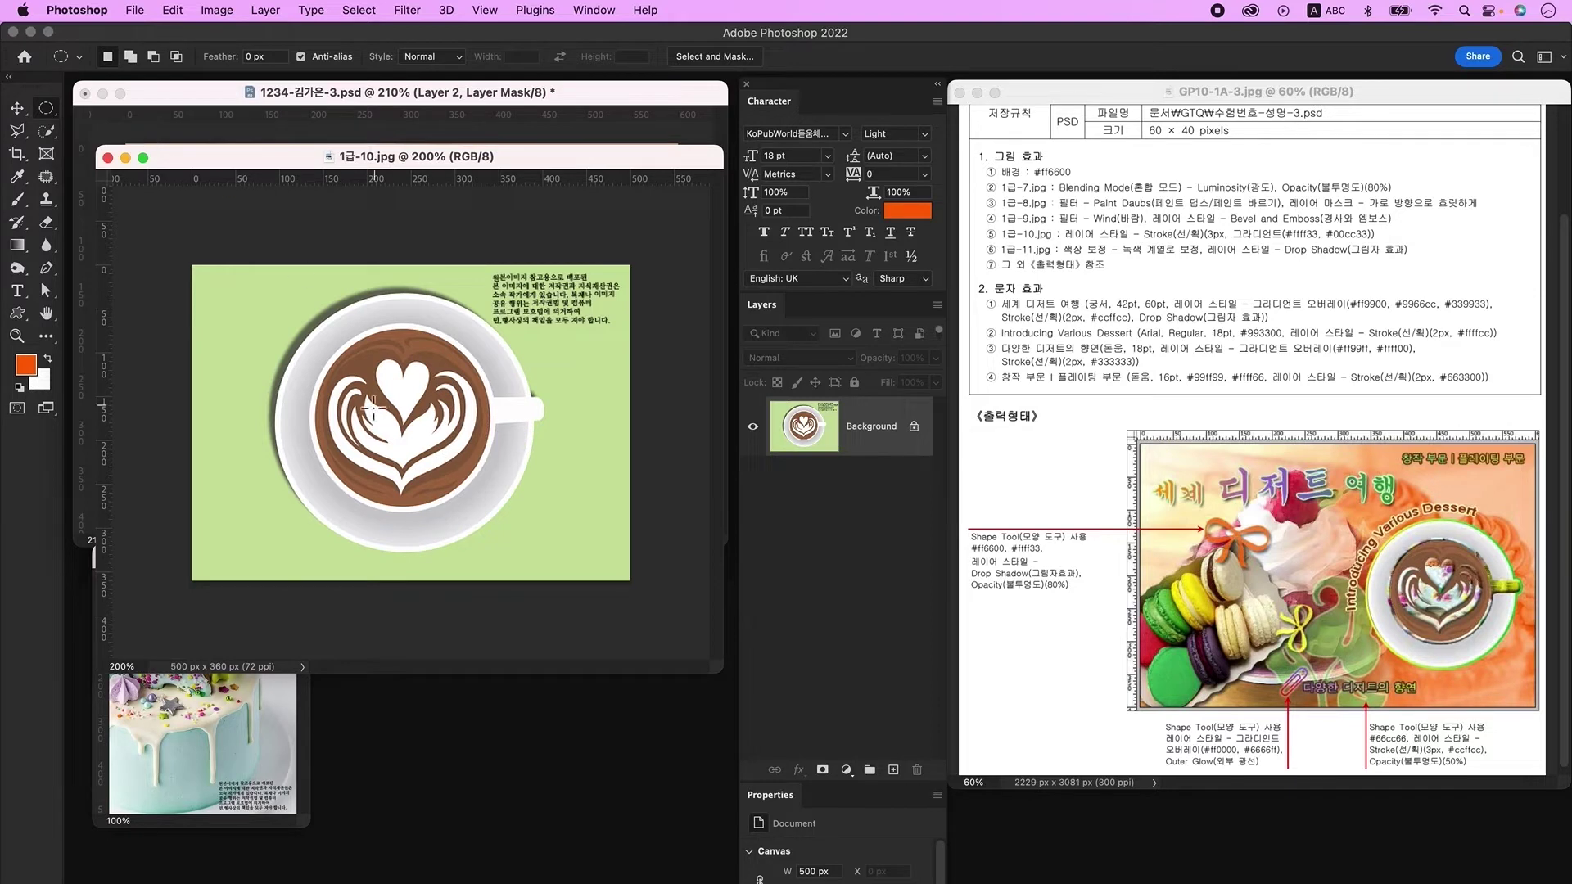
left_click_drag(280, 297, 537, 613)
left_click_drag(404, 479, 394, 454)
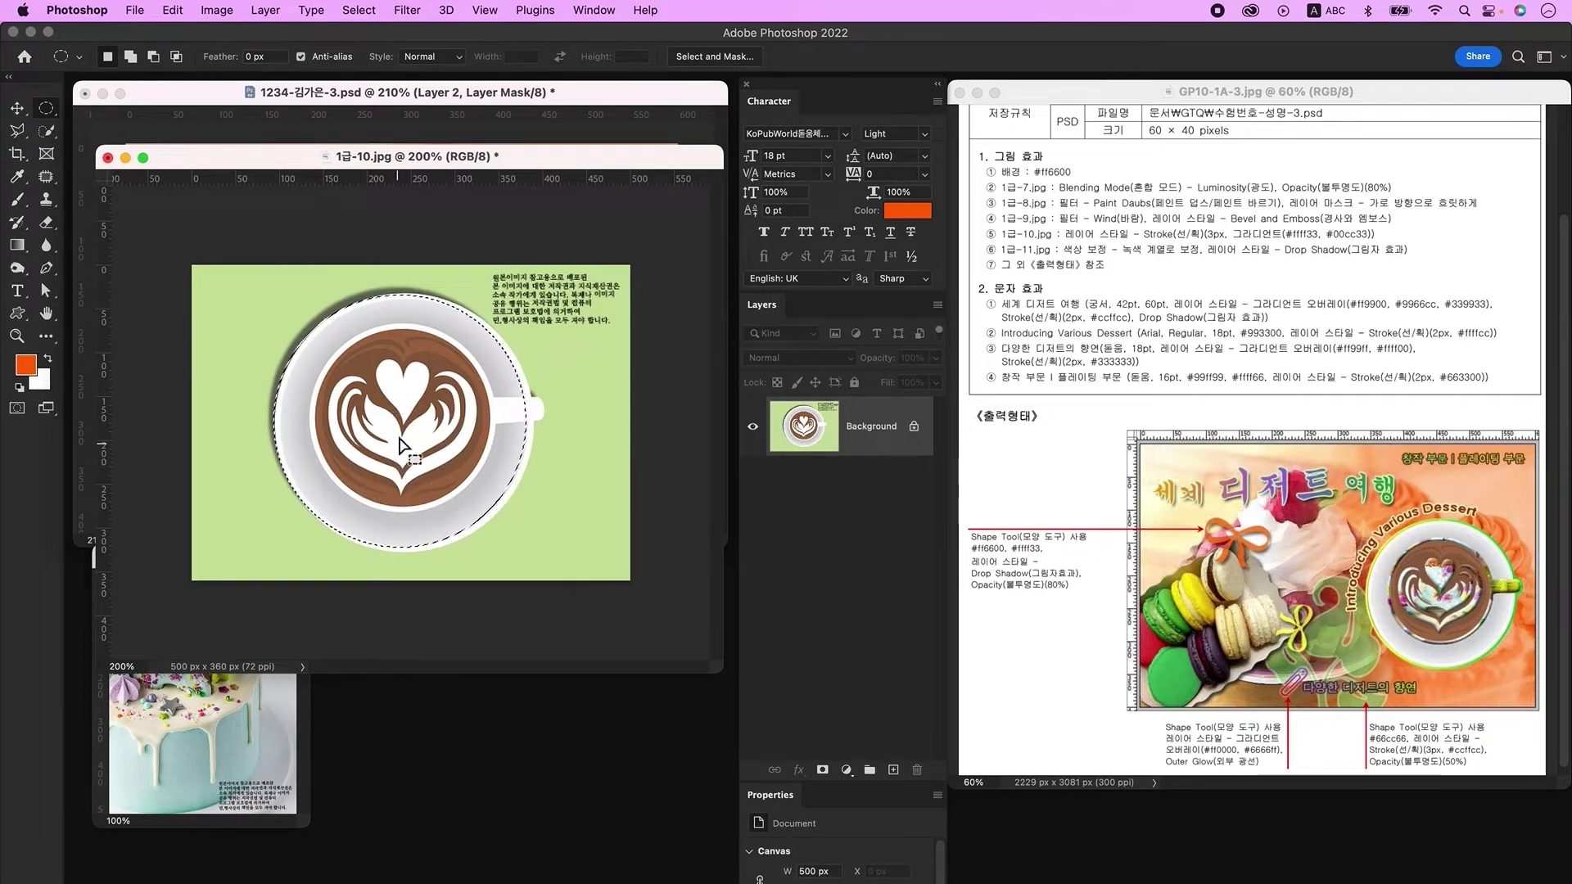
right_click(403, 389)
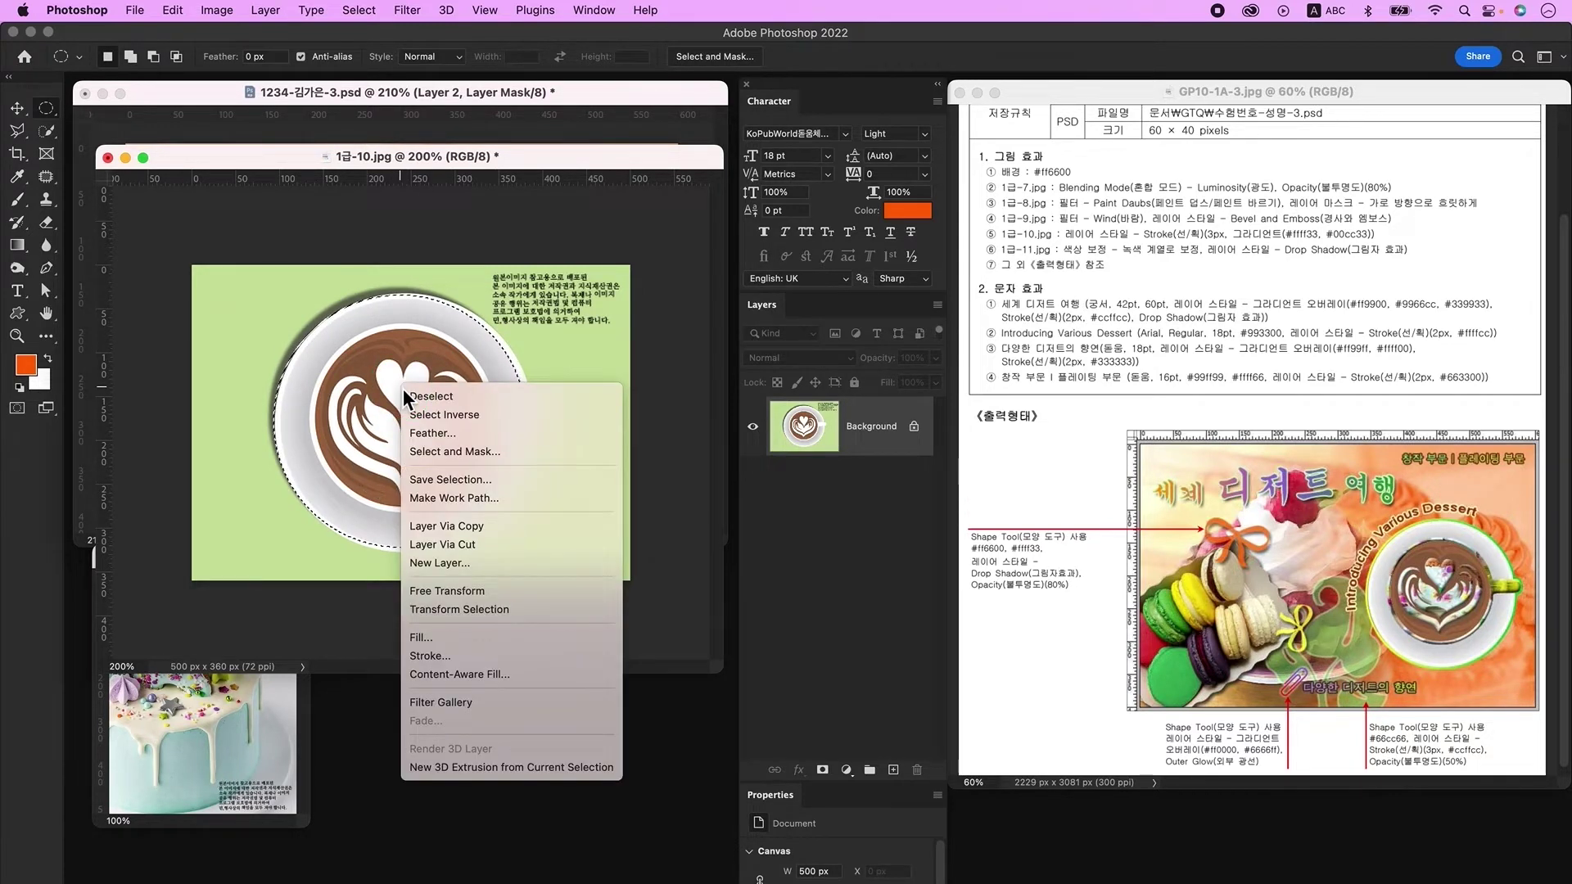
left_click(491, 610)
left_click_drag(526, 423, 544, 427)
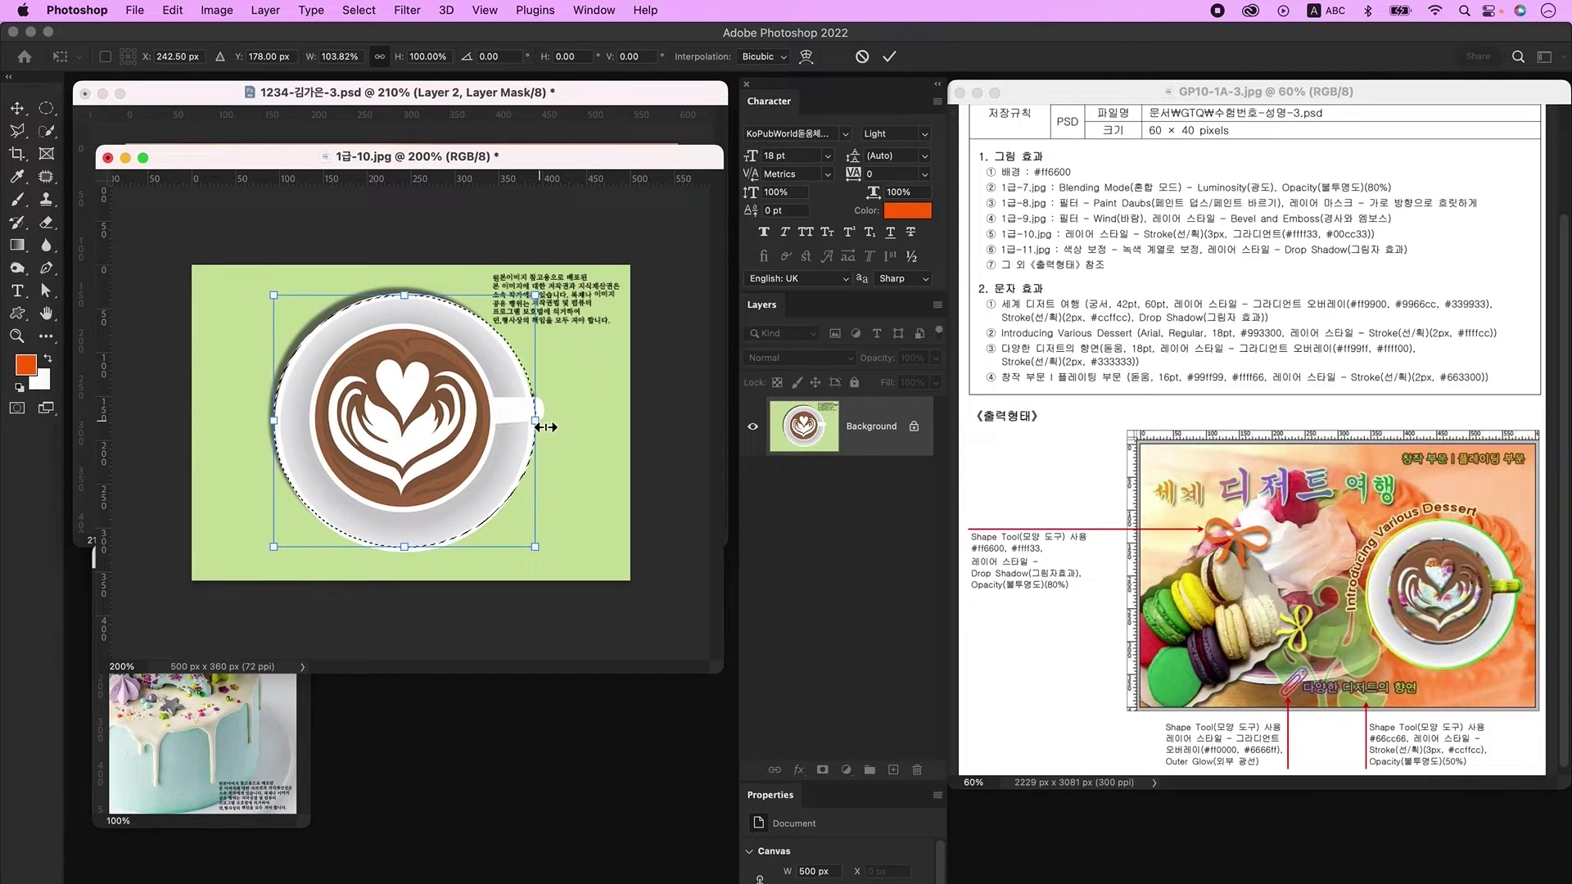
key("Return")
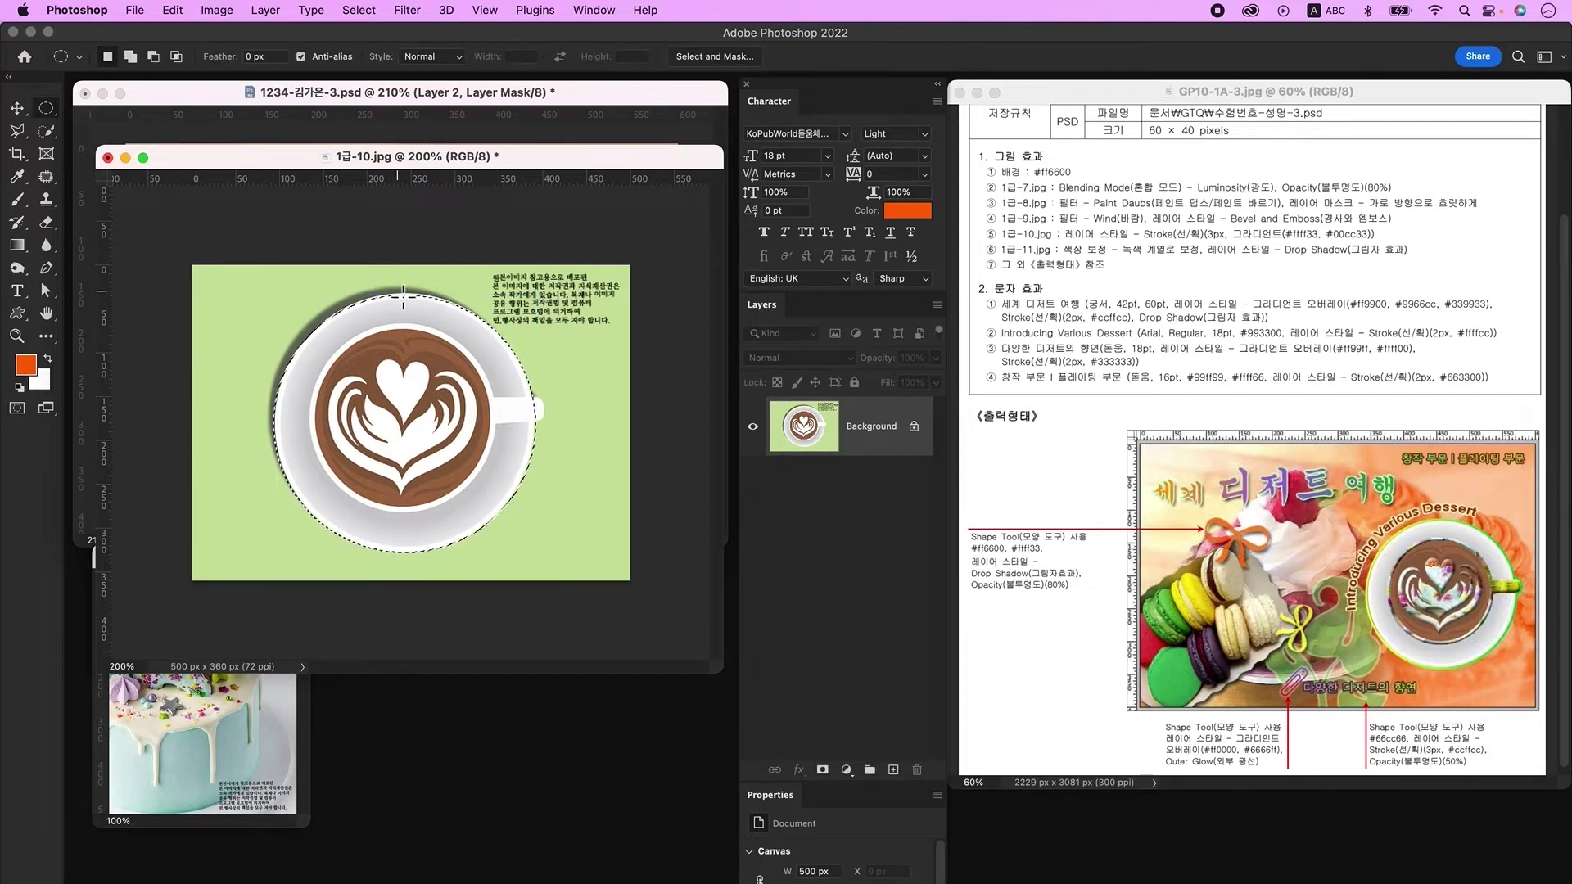
Step: Add the handle tip with Quick Select, copy the cup to a new layer, and drag it into the poster
left_click(49, 135)
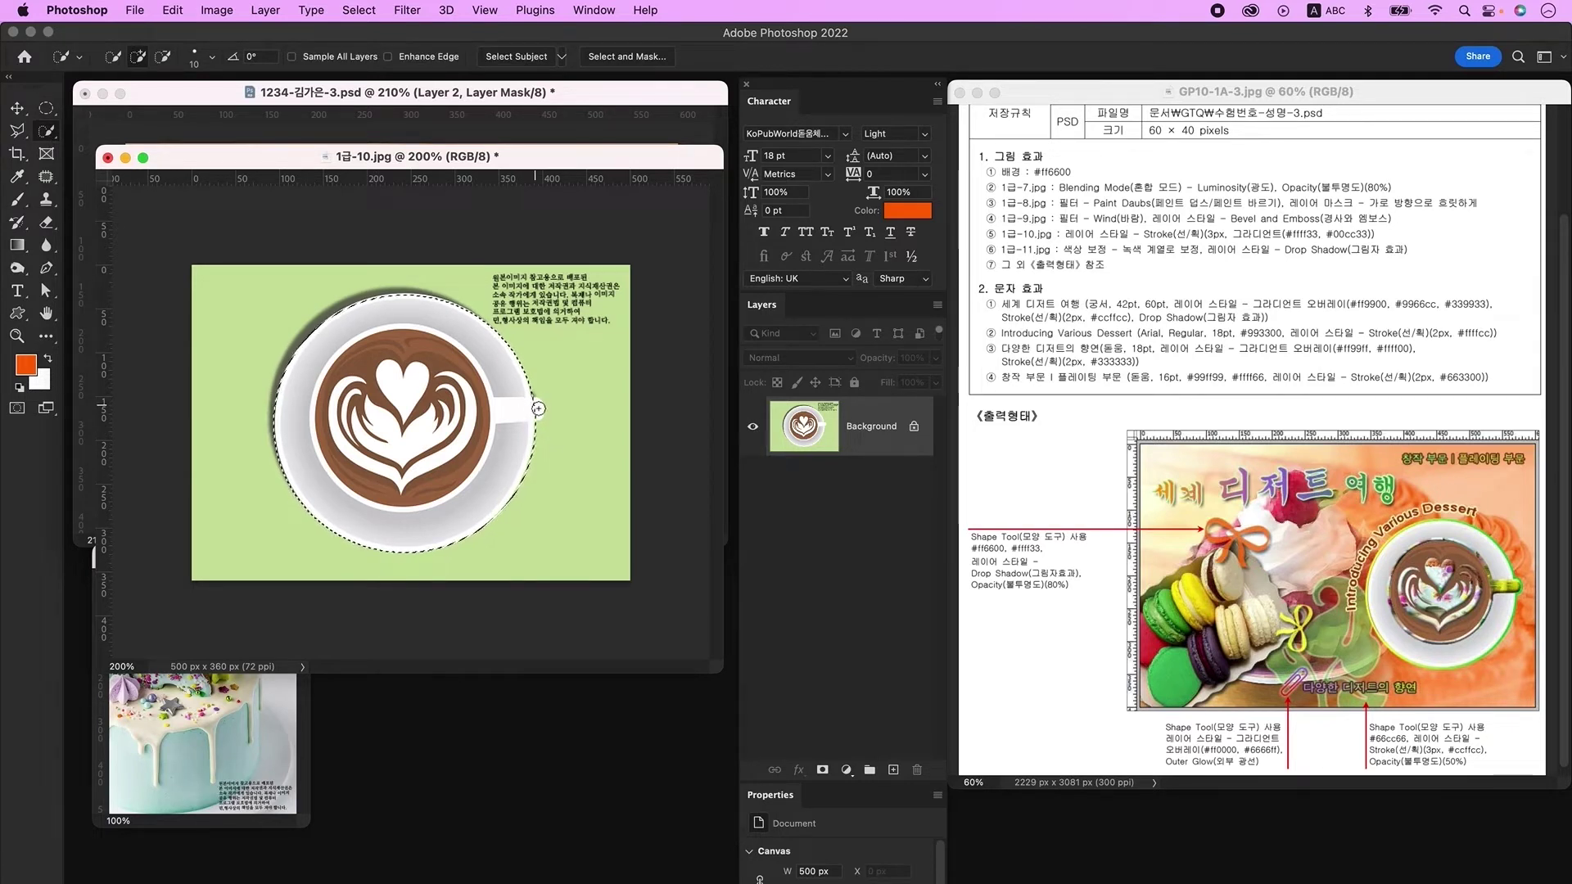
left_click(538, 407)
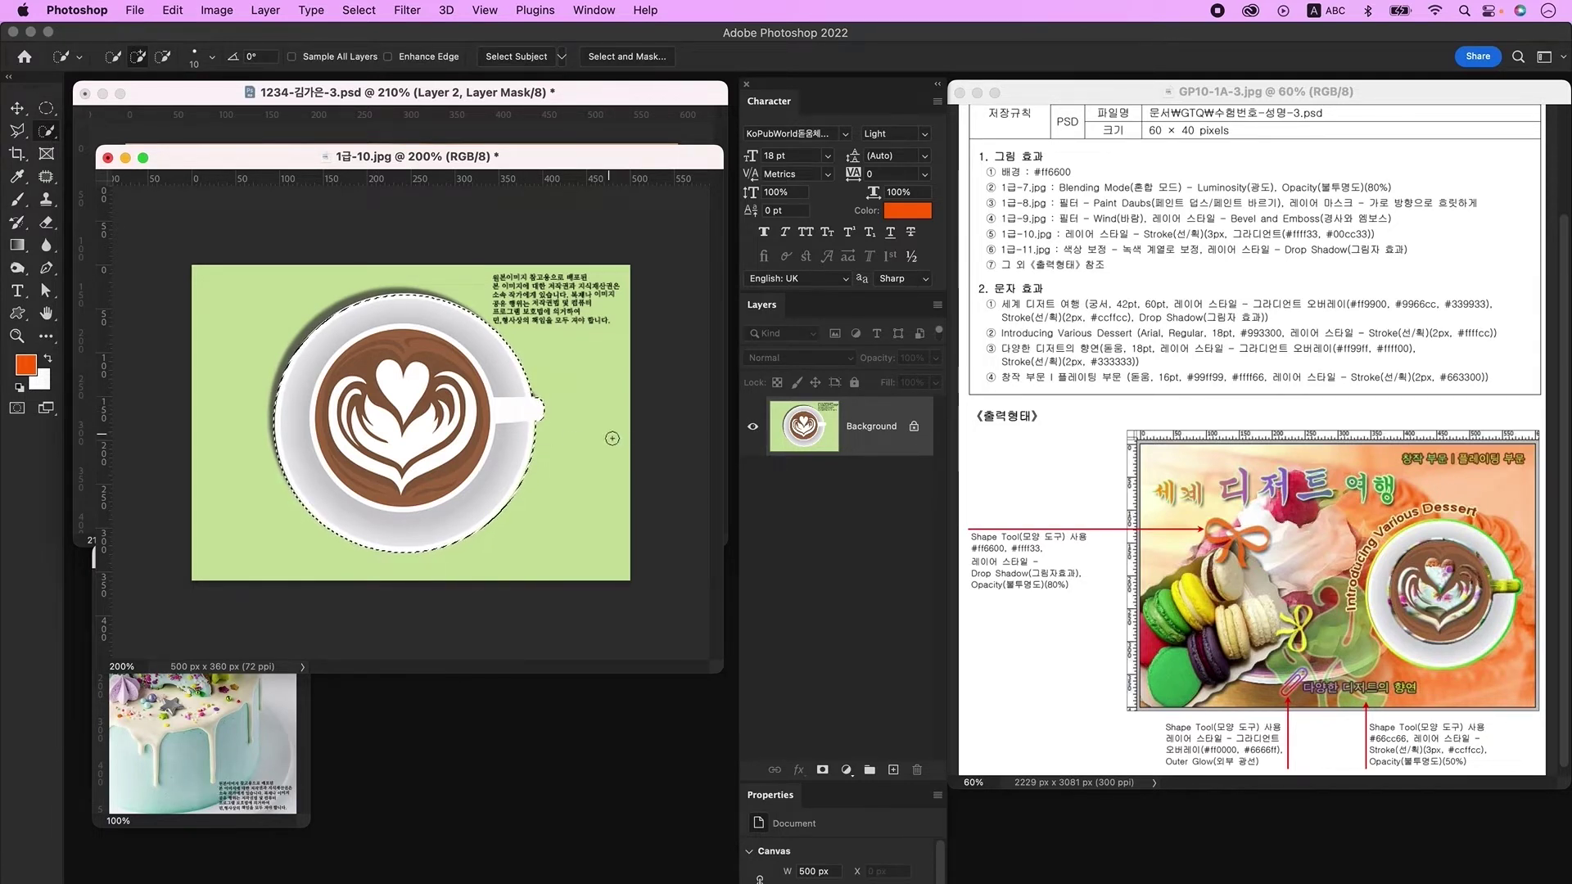
key("super+j")
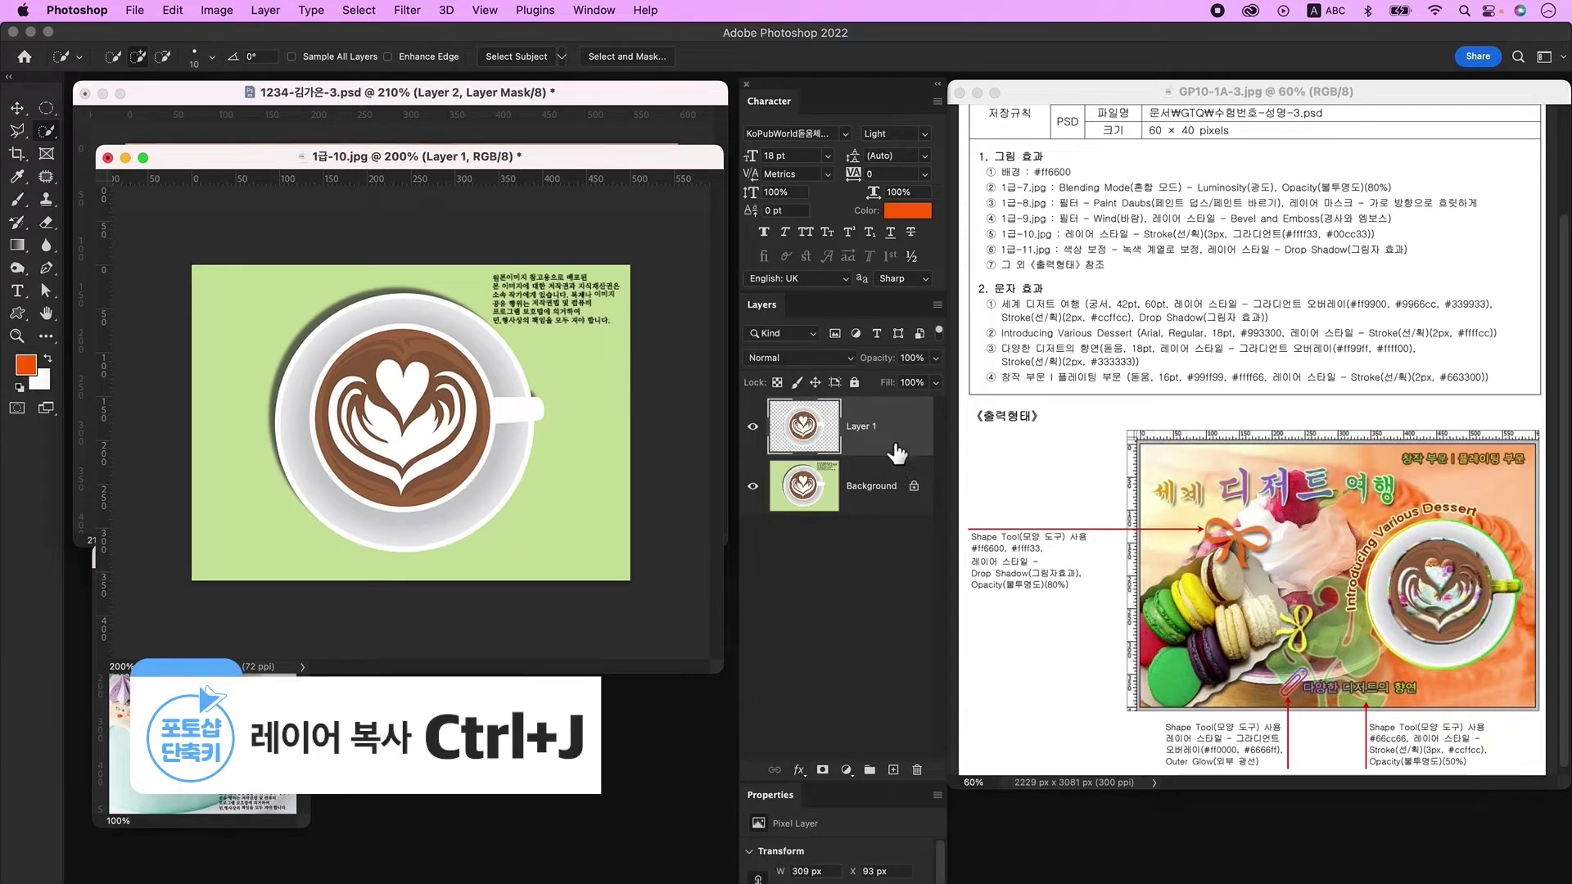
left_click(17, 107)
left_click_drag(196, 156, 366, 595)
left_click_drag(578, 787, 533, 310)
Step: Scale the placed coffee cup down on the poster
key("super+t")
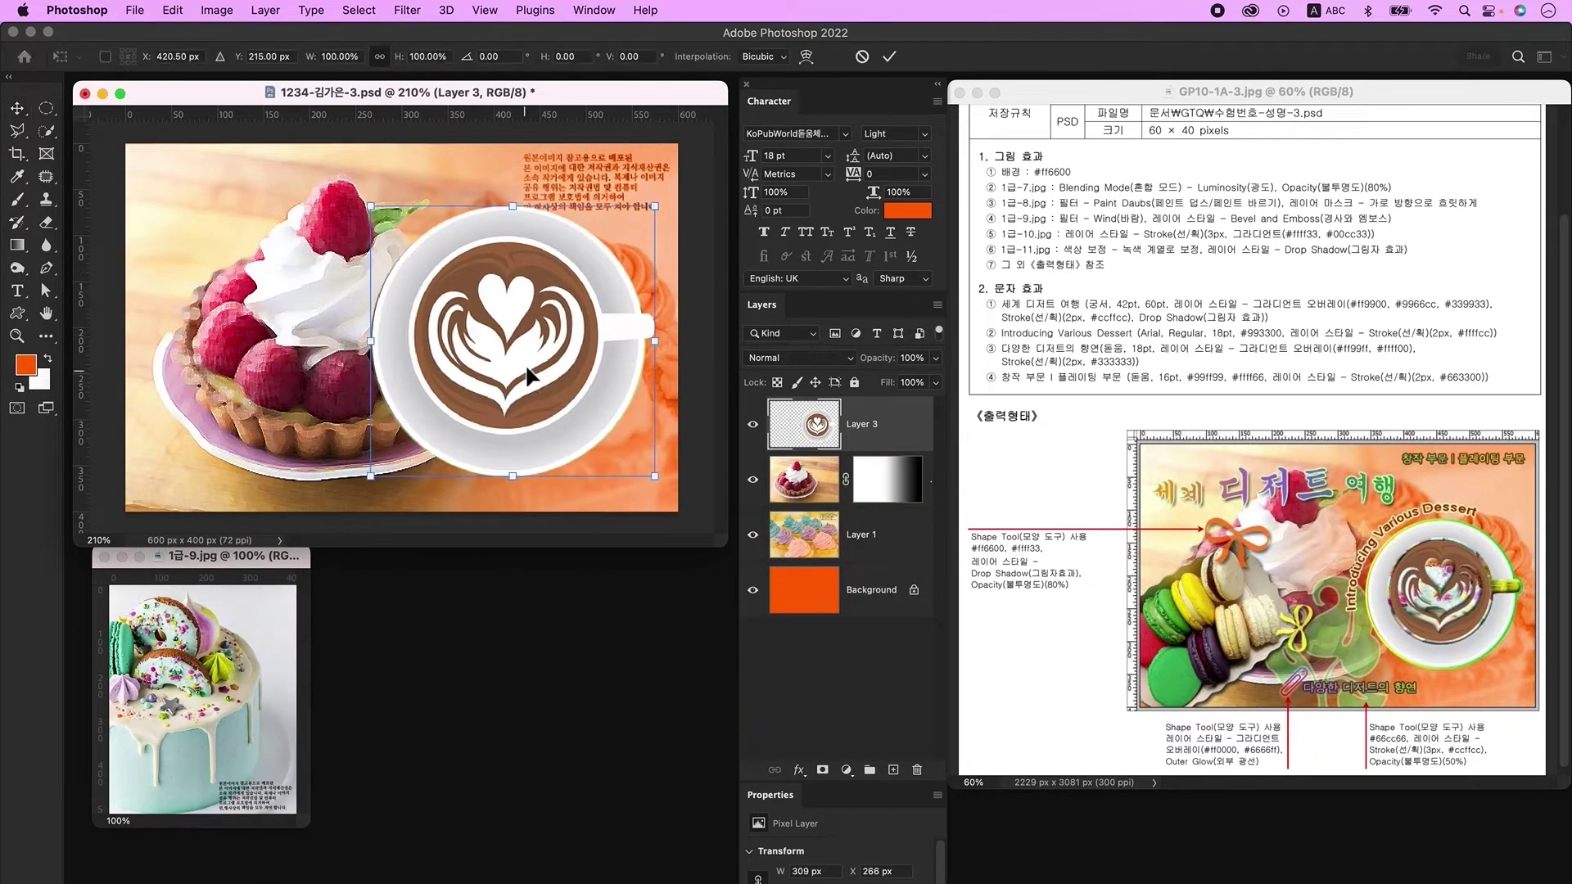
left_click_drag(376, 215, 427, 291)
key("Return")
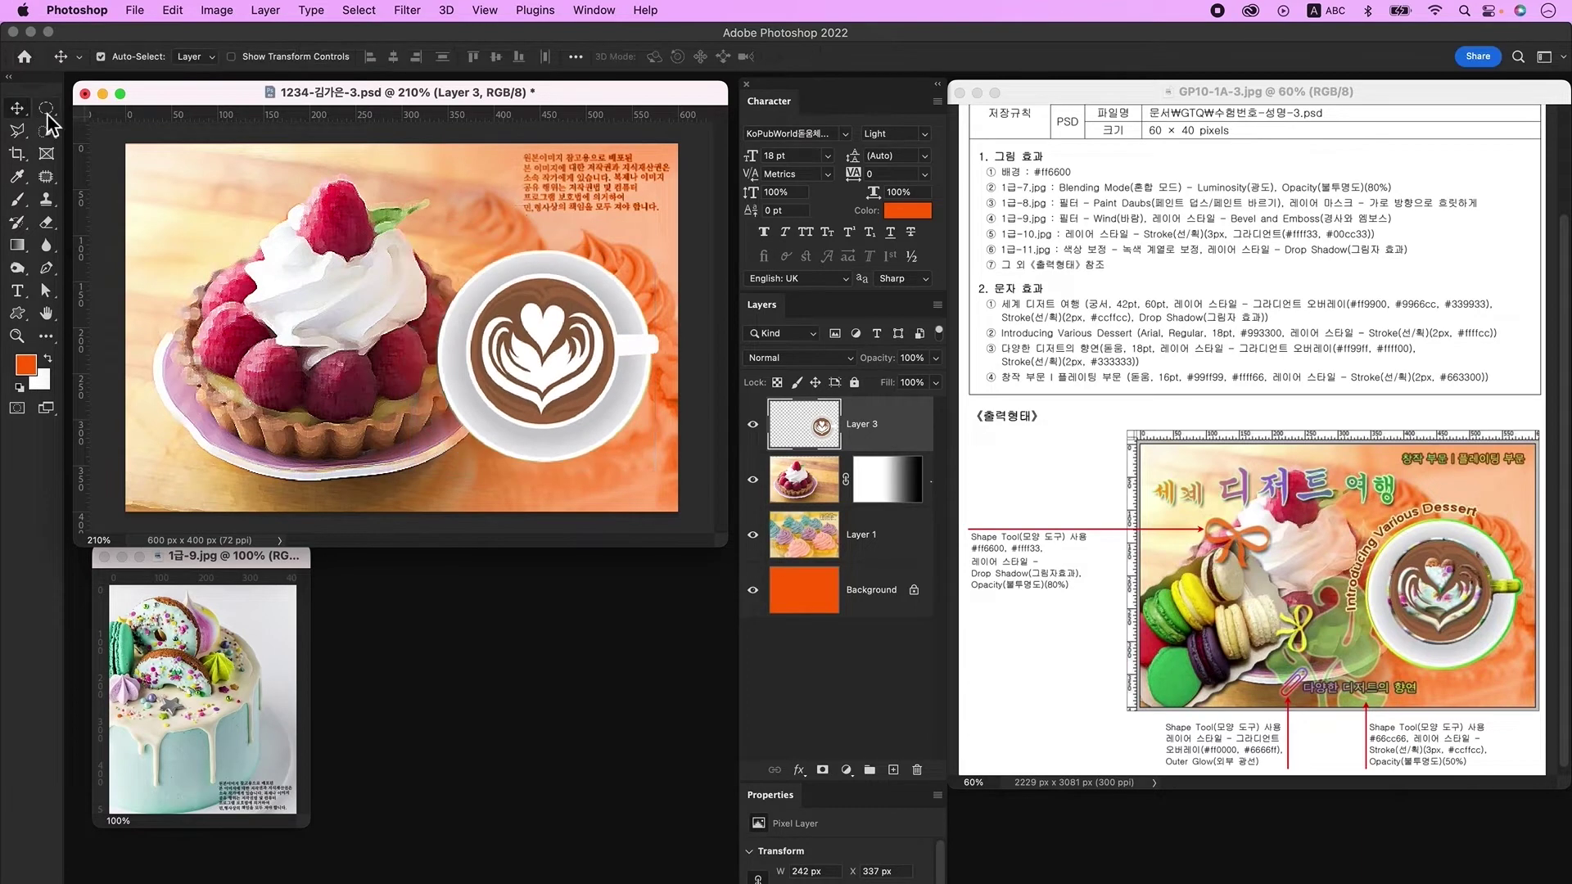
Step: Draw an elliptical selection over the cup and stretch it slightly taller to fit
left_click(47, 109)
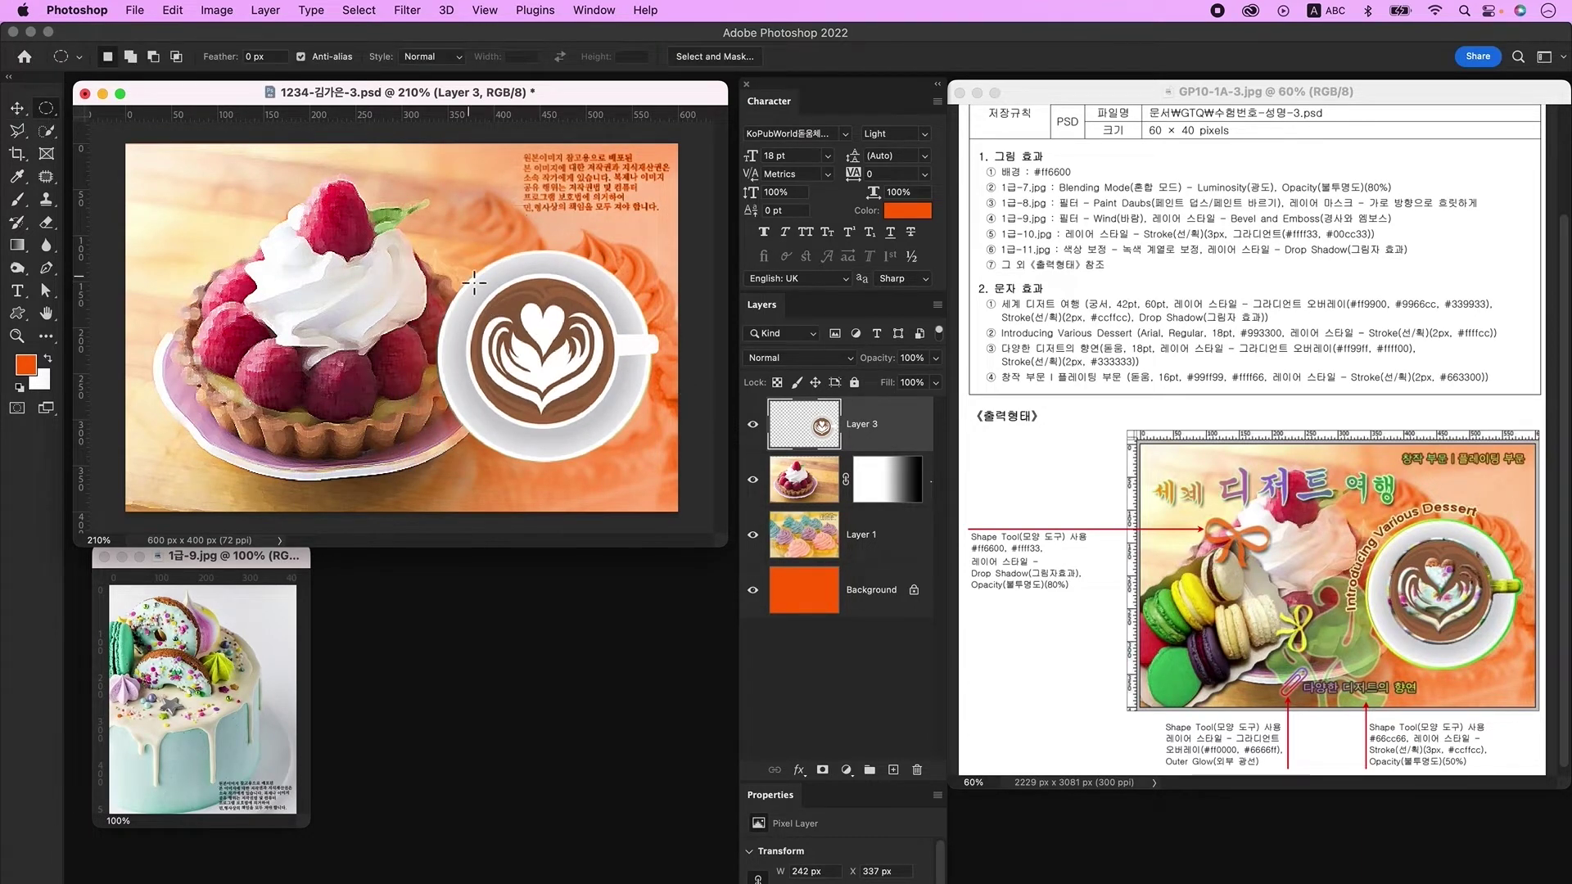
left_click_drag(475, 268, 631, 439)
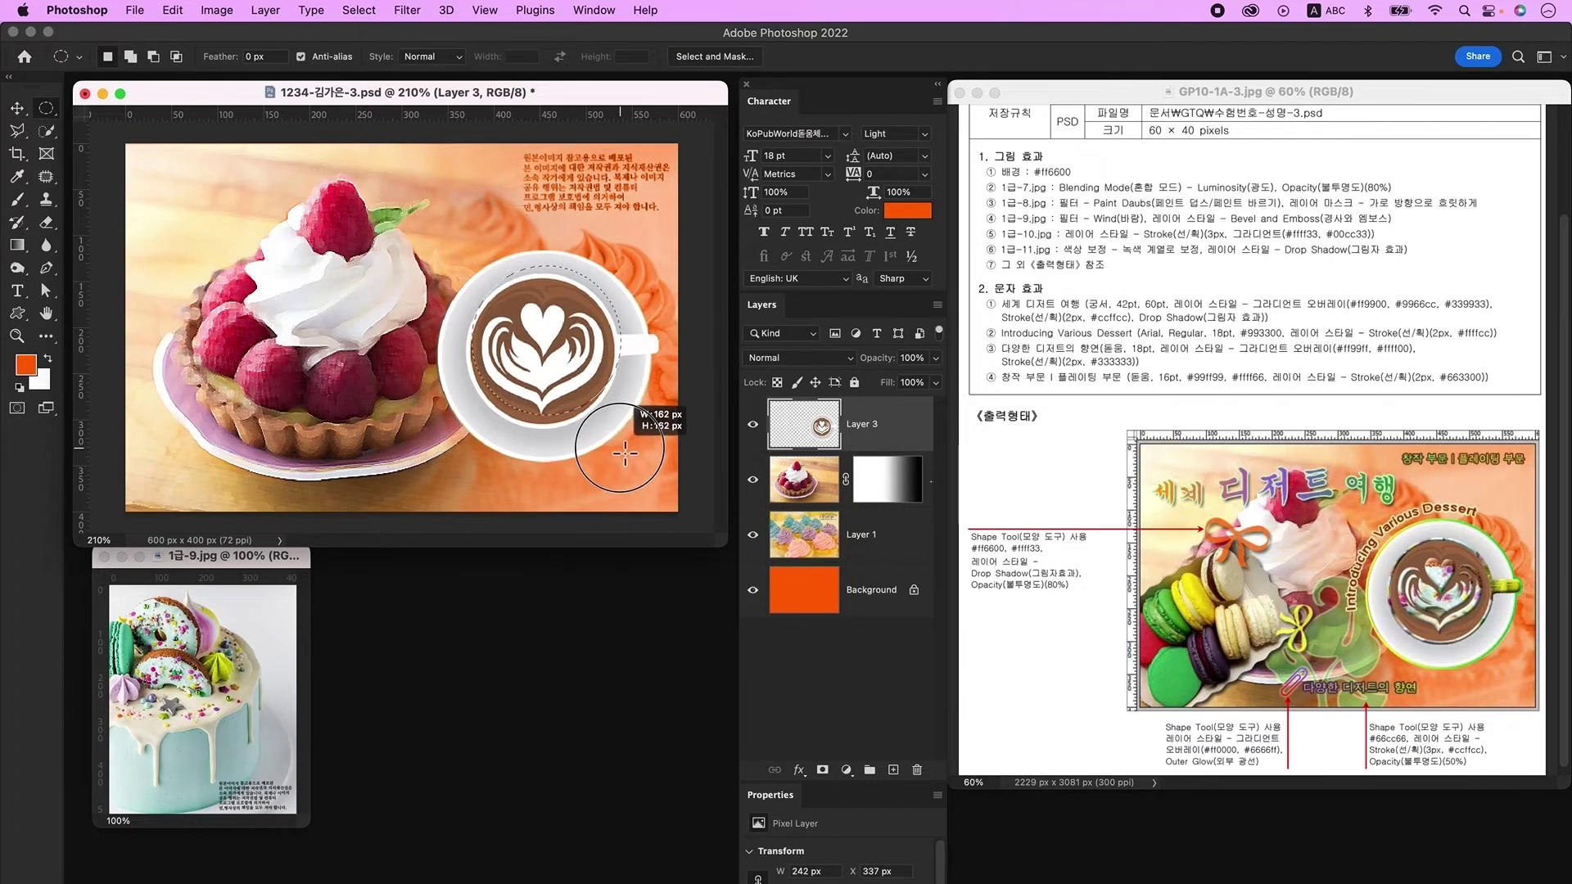
mouse_move(561, 320)
left_mouse_down()
mouse_move(578, 337)
mouse_move(544, 352)
mouse_move(559, 323)
mouse_move(557, 335)
left_mouse_up()
right_click(557, 336)
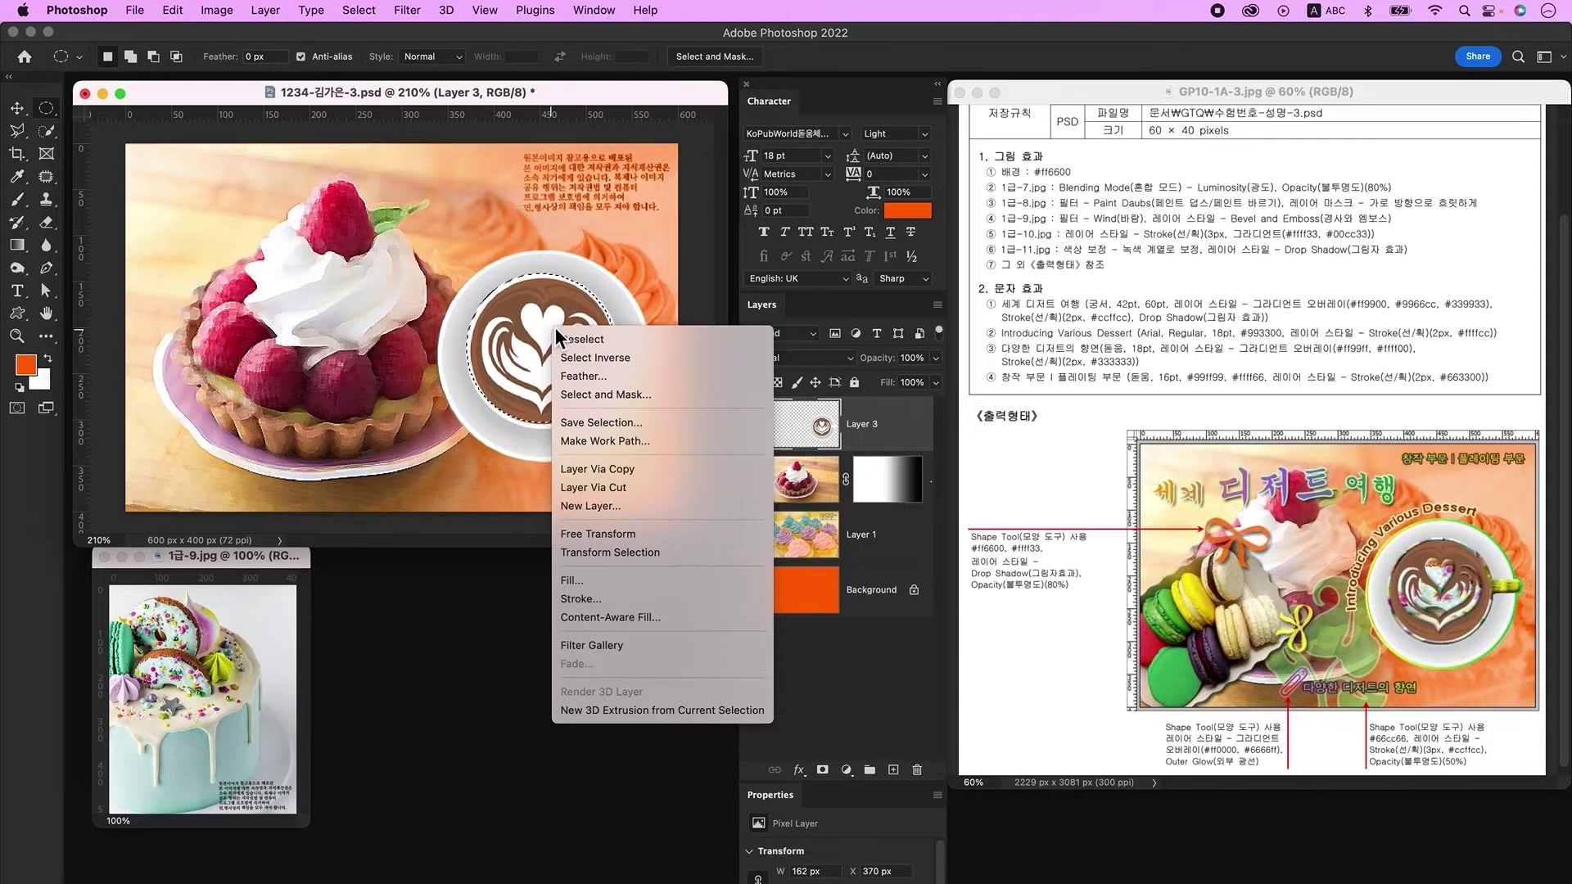
left_click(621, 555)
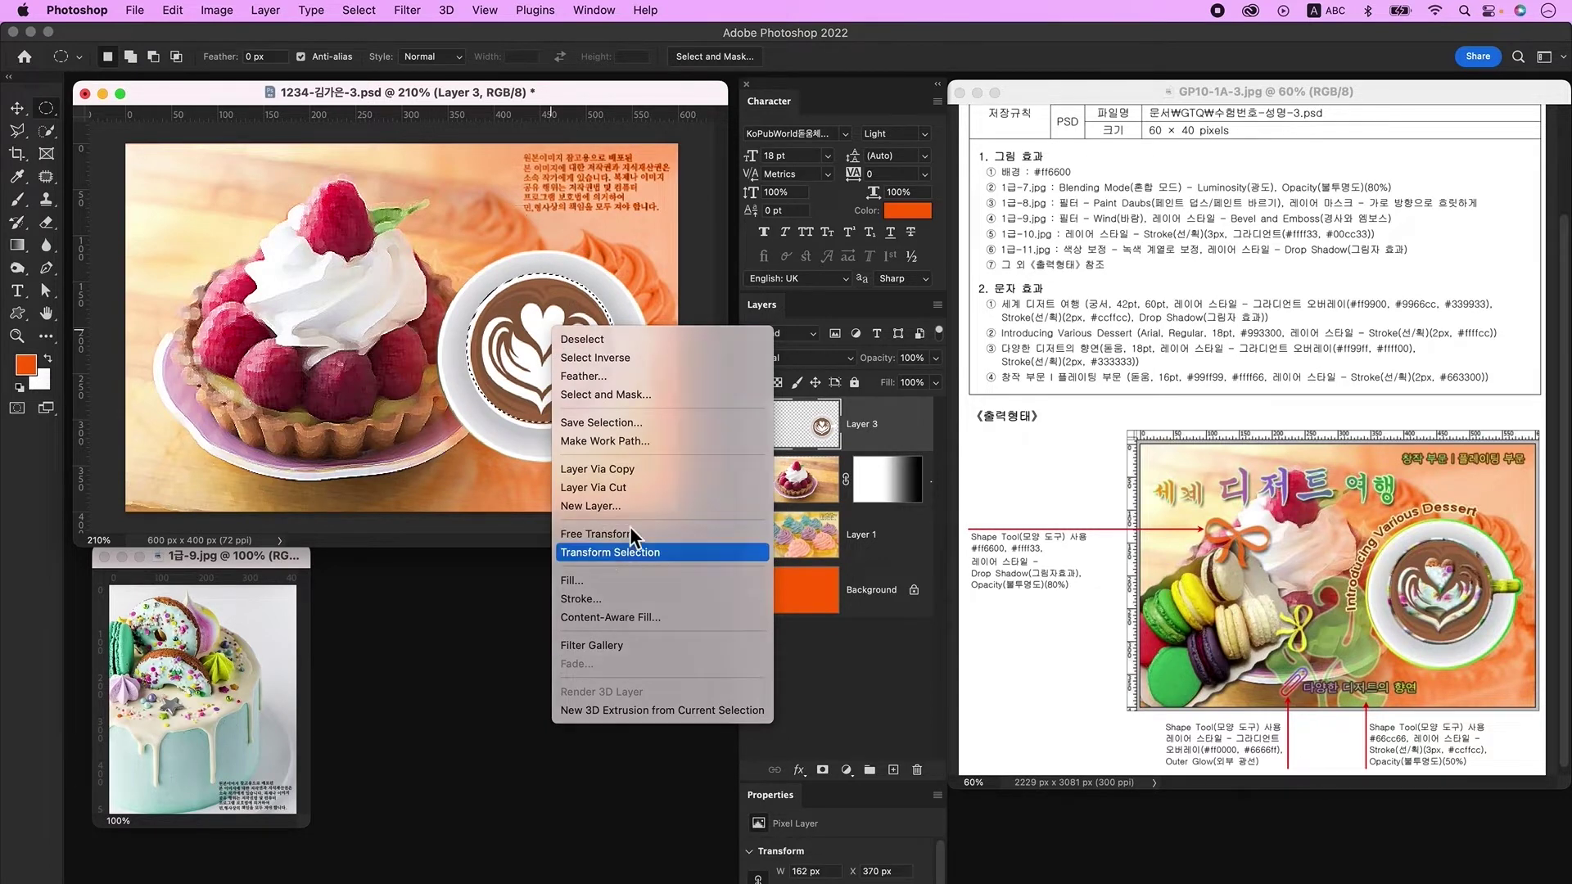
mouse_move(545, 431)
left_mouse_down()
mouse_move(545, 418)
mouse_move(544, 437)
left_mouse_up()
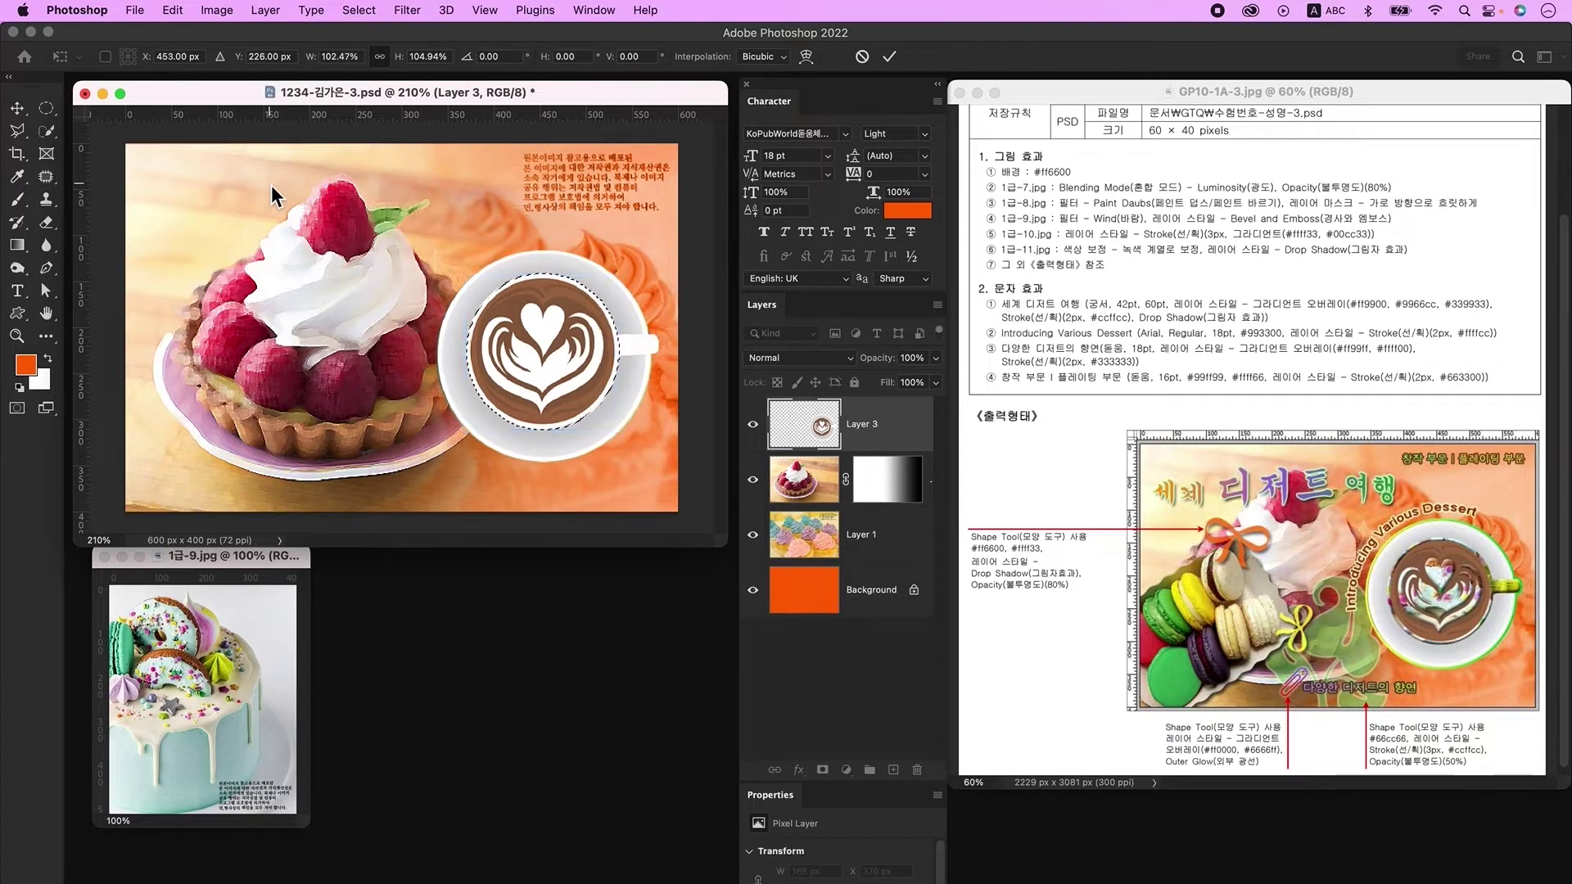
key("Return")
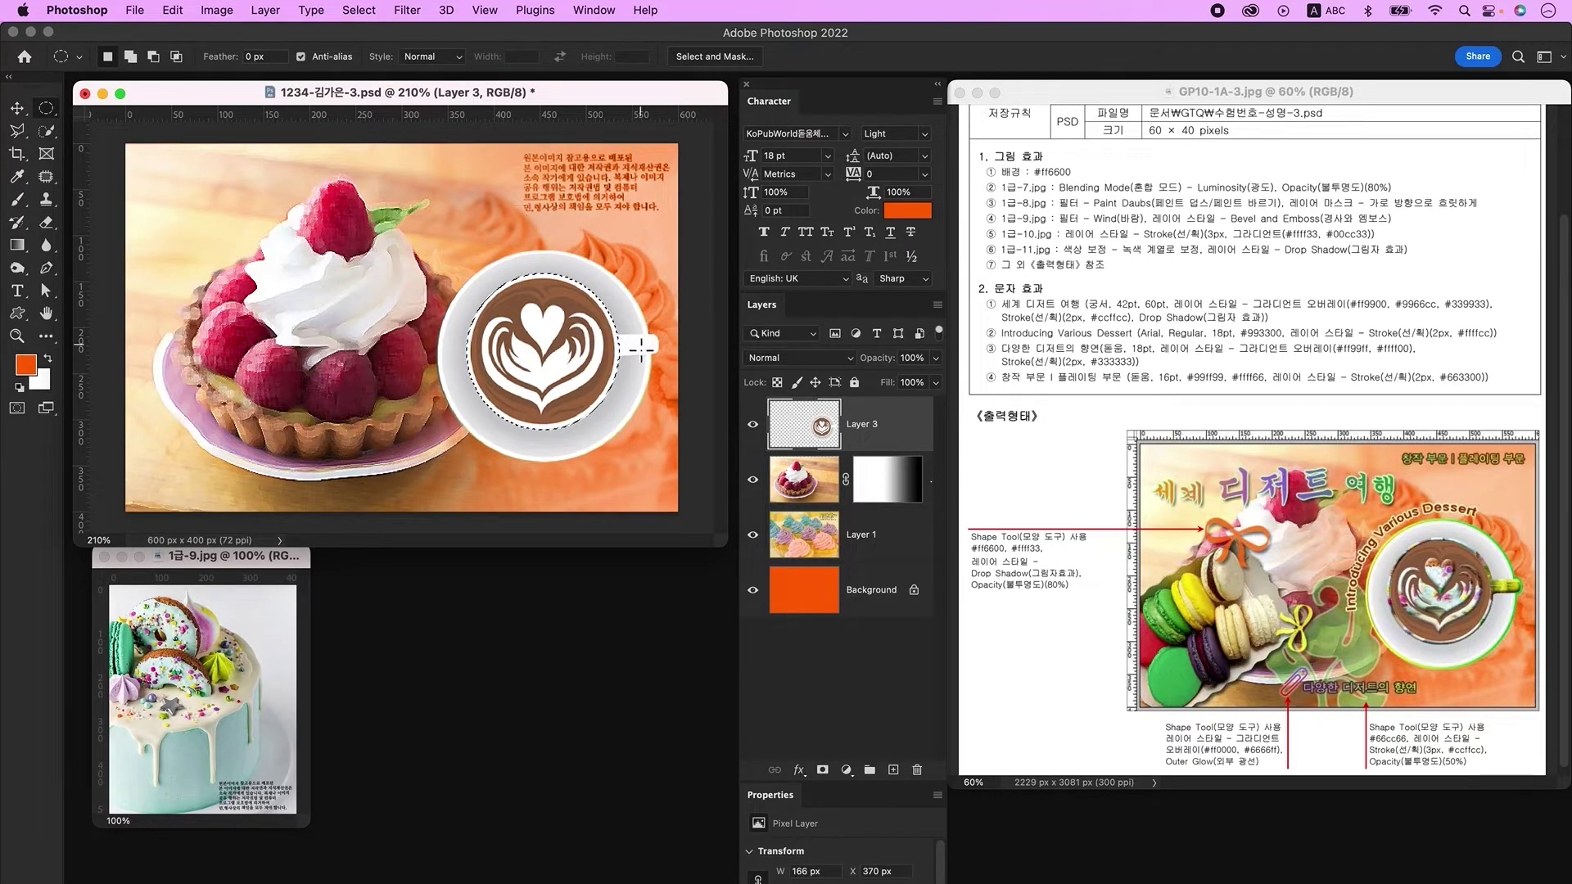
Step: Add the cup handle with Quick Select and copy the cup to a new layer
left_click(47, 133)
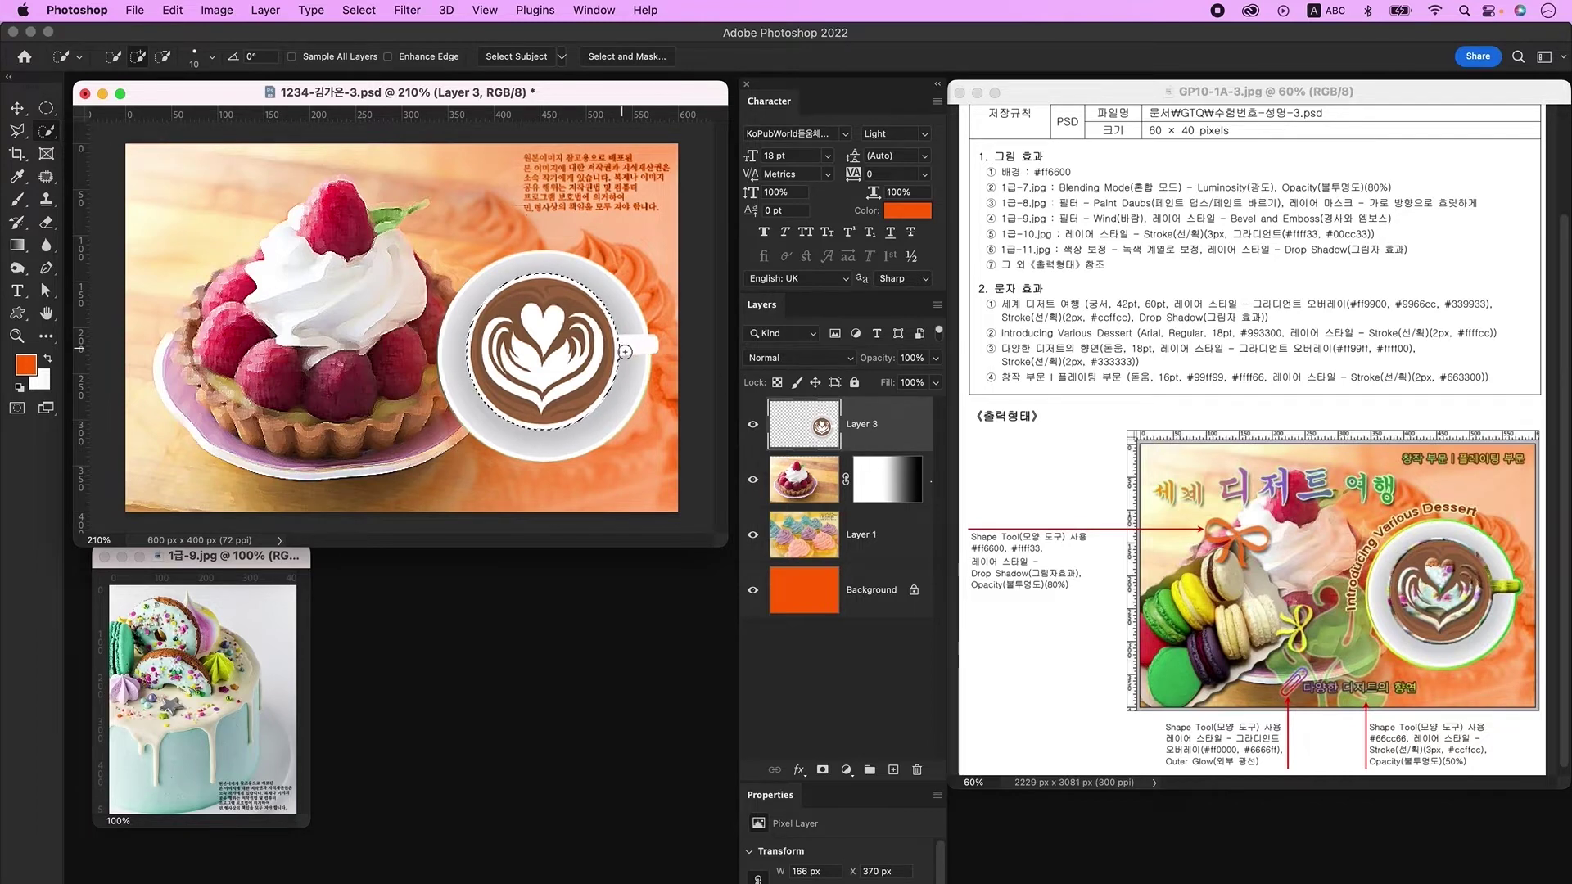
left_click_drag(632, 341, 643, 342)
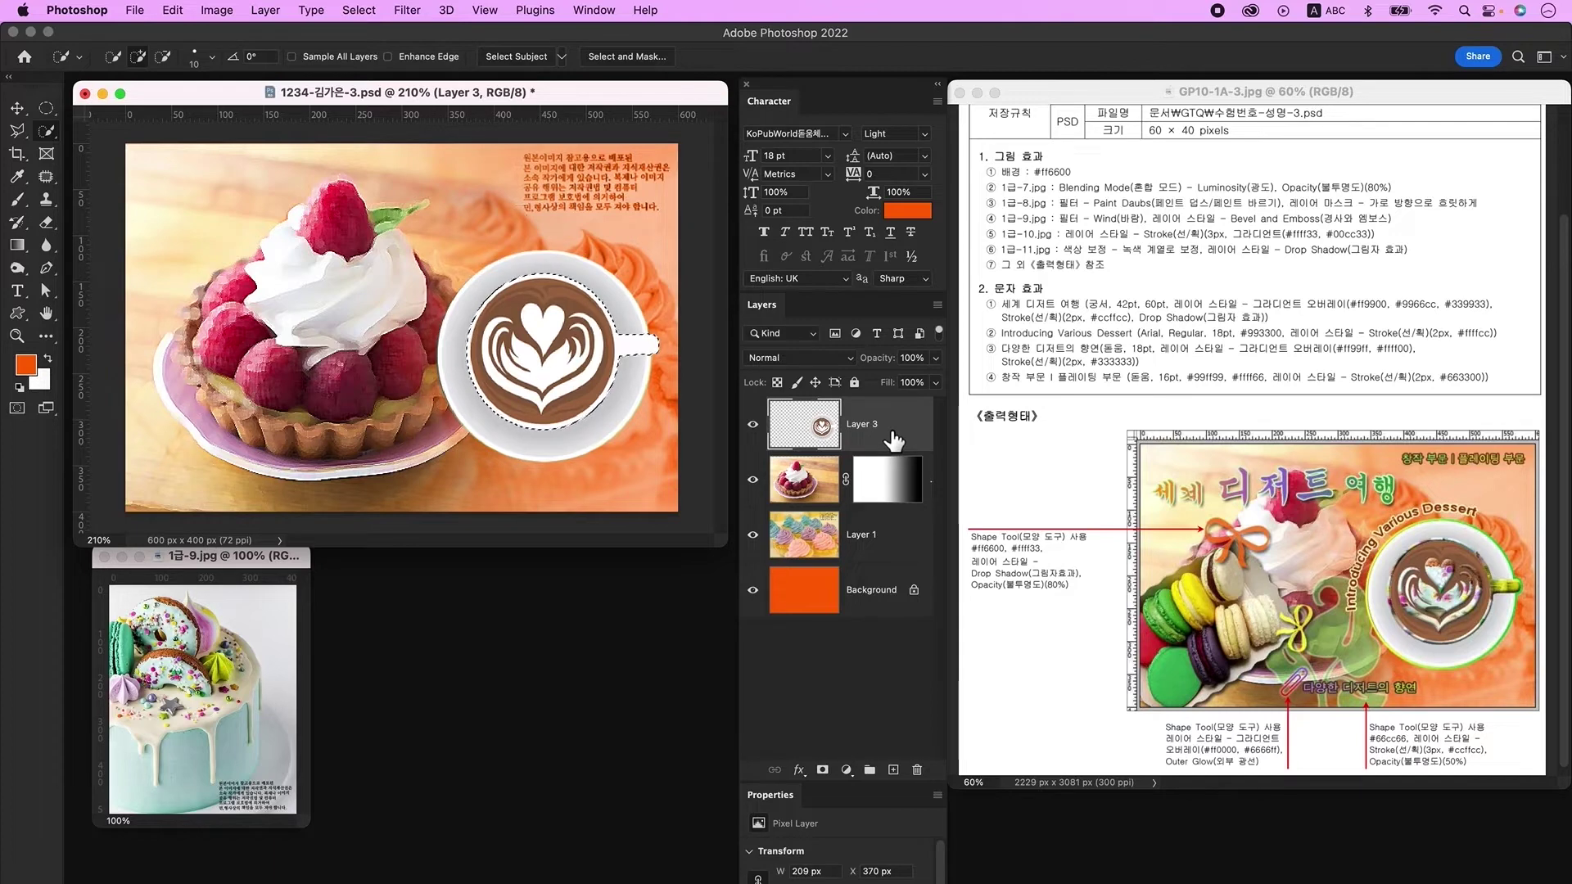
key("super+j")
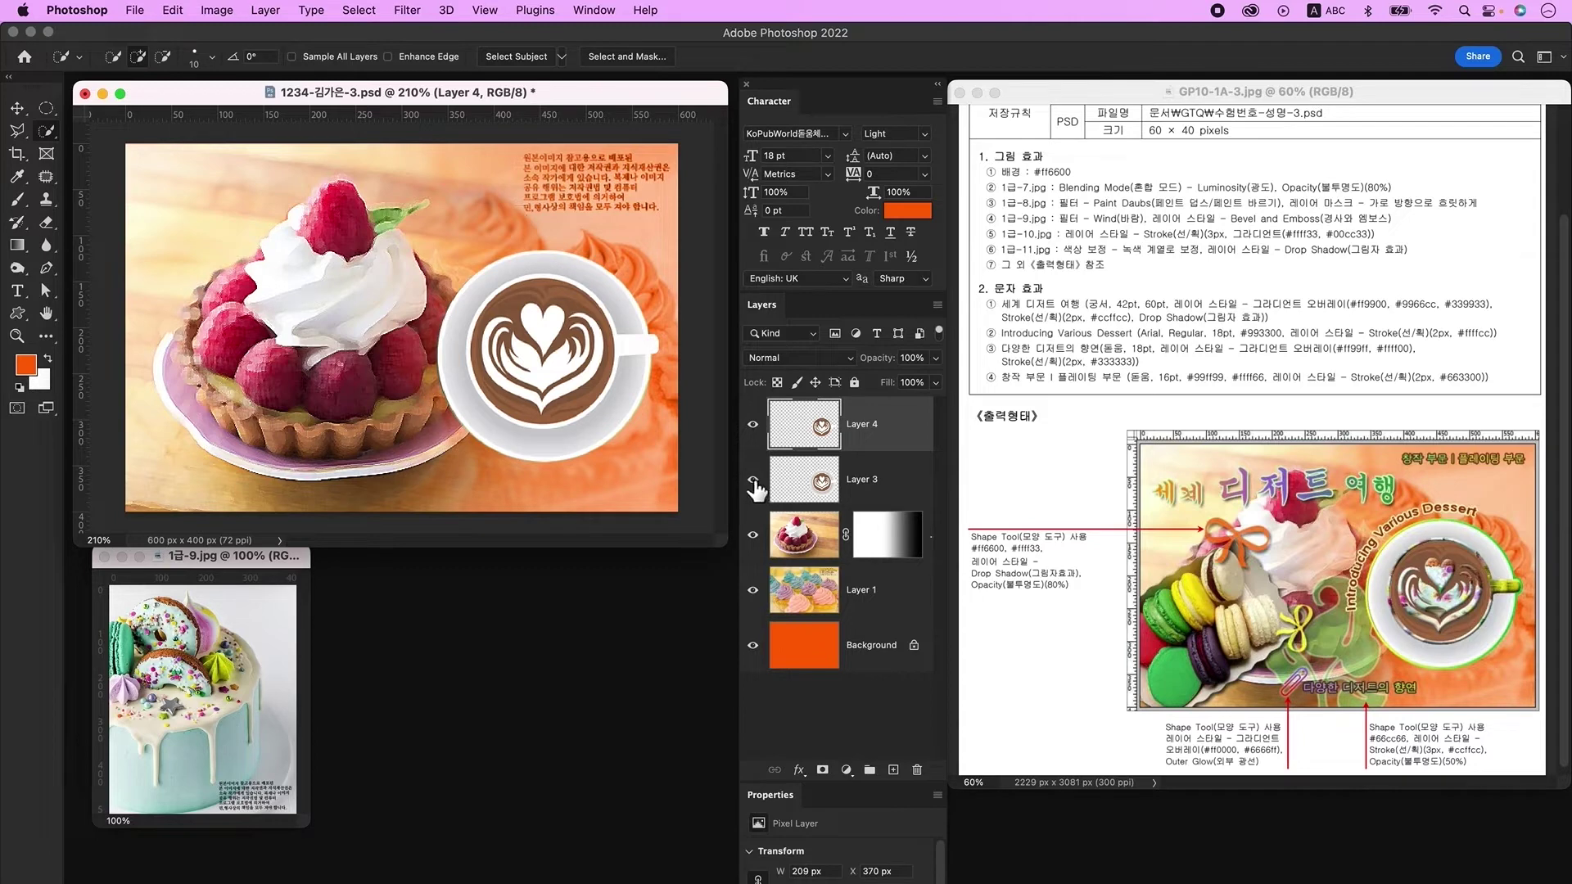
Step: Hide Layer 3 and delete the brown latte ring from the copied cup on Layer 4
left_click(752, 481)
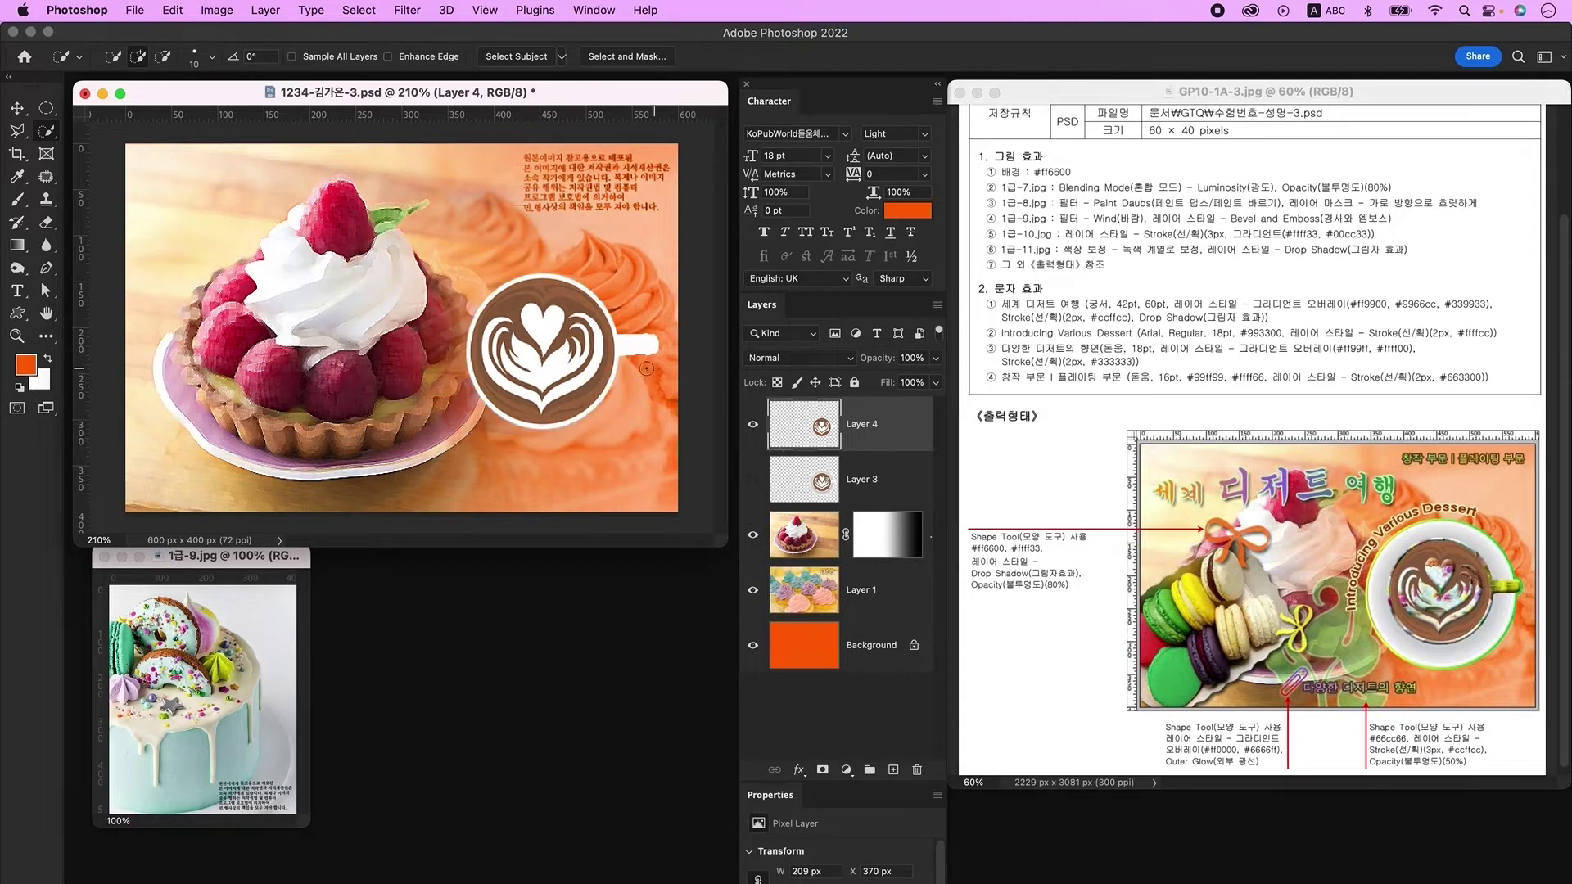
mouse_move(516, 303)
left_mouse_down()
mouse_move(545, 294)
mouse_move(585, 322)
mouse_move(484, 361)
mouse_move(524, 419)
mouse_move(595, 407)
left_mouse_up()
key("bracketleft")
key("bracketleft")
key("bracketleft")
key("bracketleft")
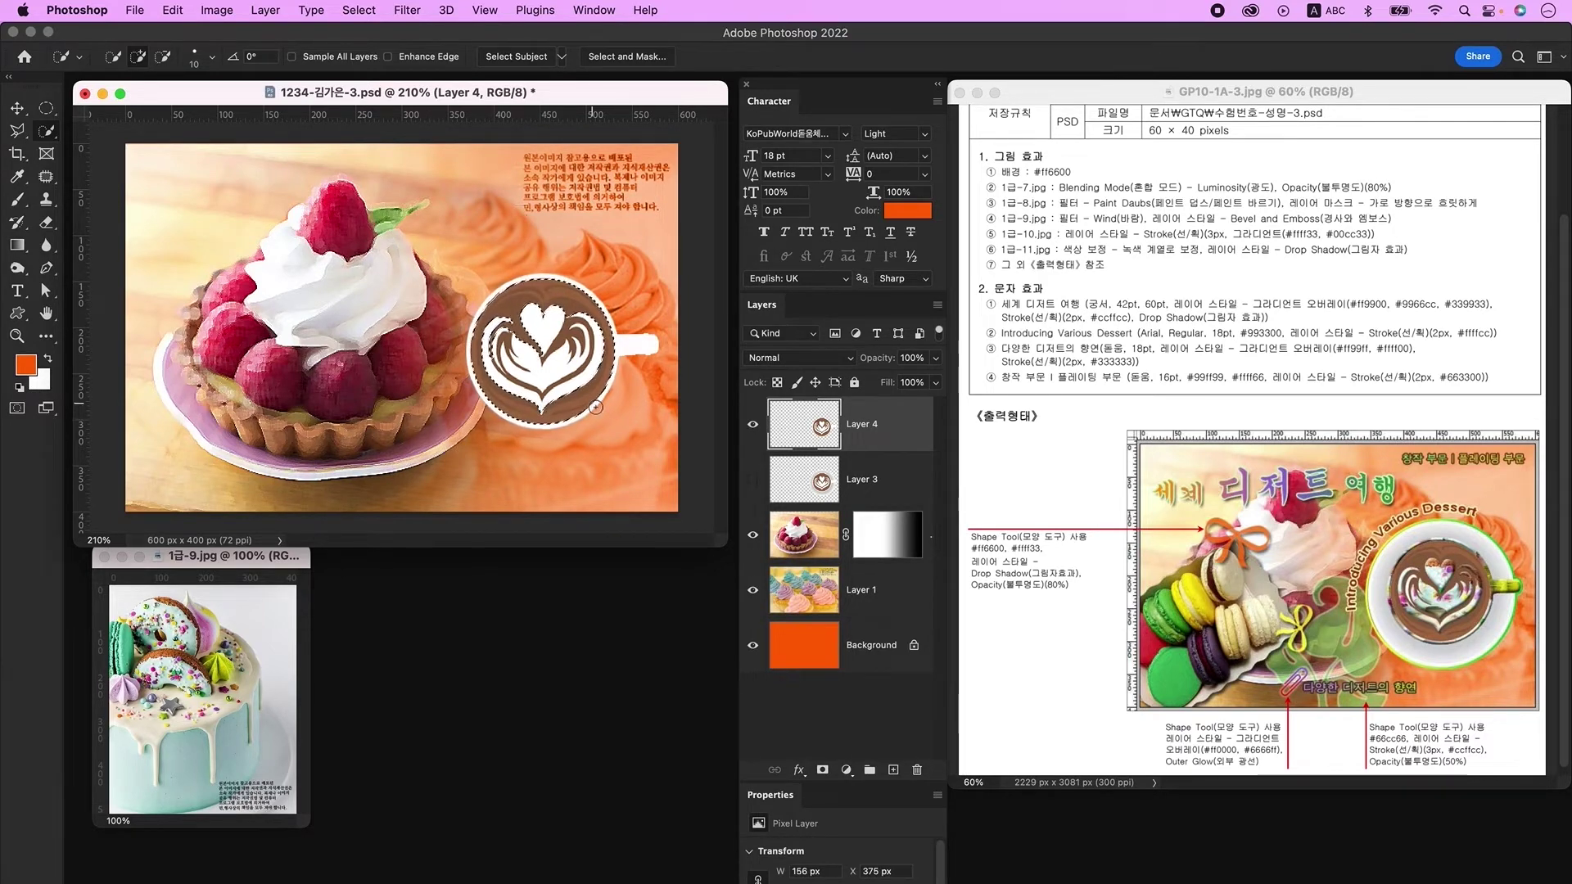
key("Delete")
key("ctrl+d")
Step: Delete the brown stroke on the heart's left side, then show Layer 3 again
key("bracketleft")
key("bracketleft")
key("bracketleft")
key("bracketleft")
left_click_drag(498, 336, 524, 368)
key("Delete")
key("ctrl+d")
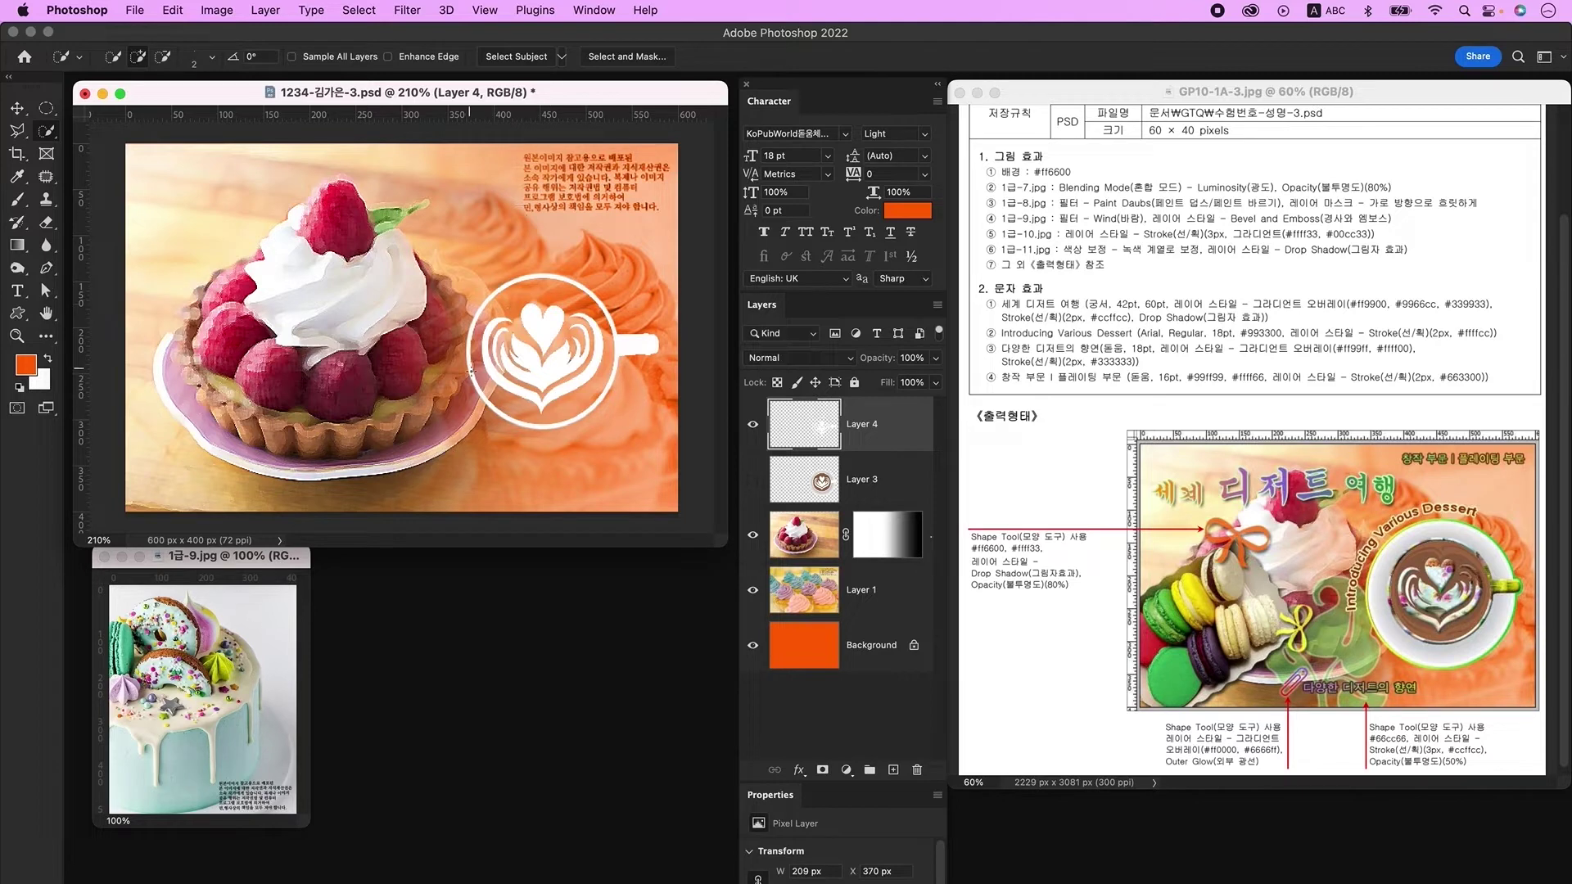
left_click(753, 479)
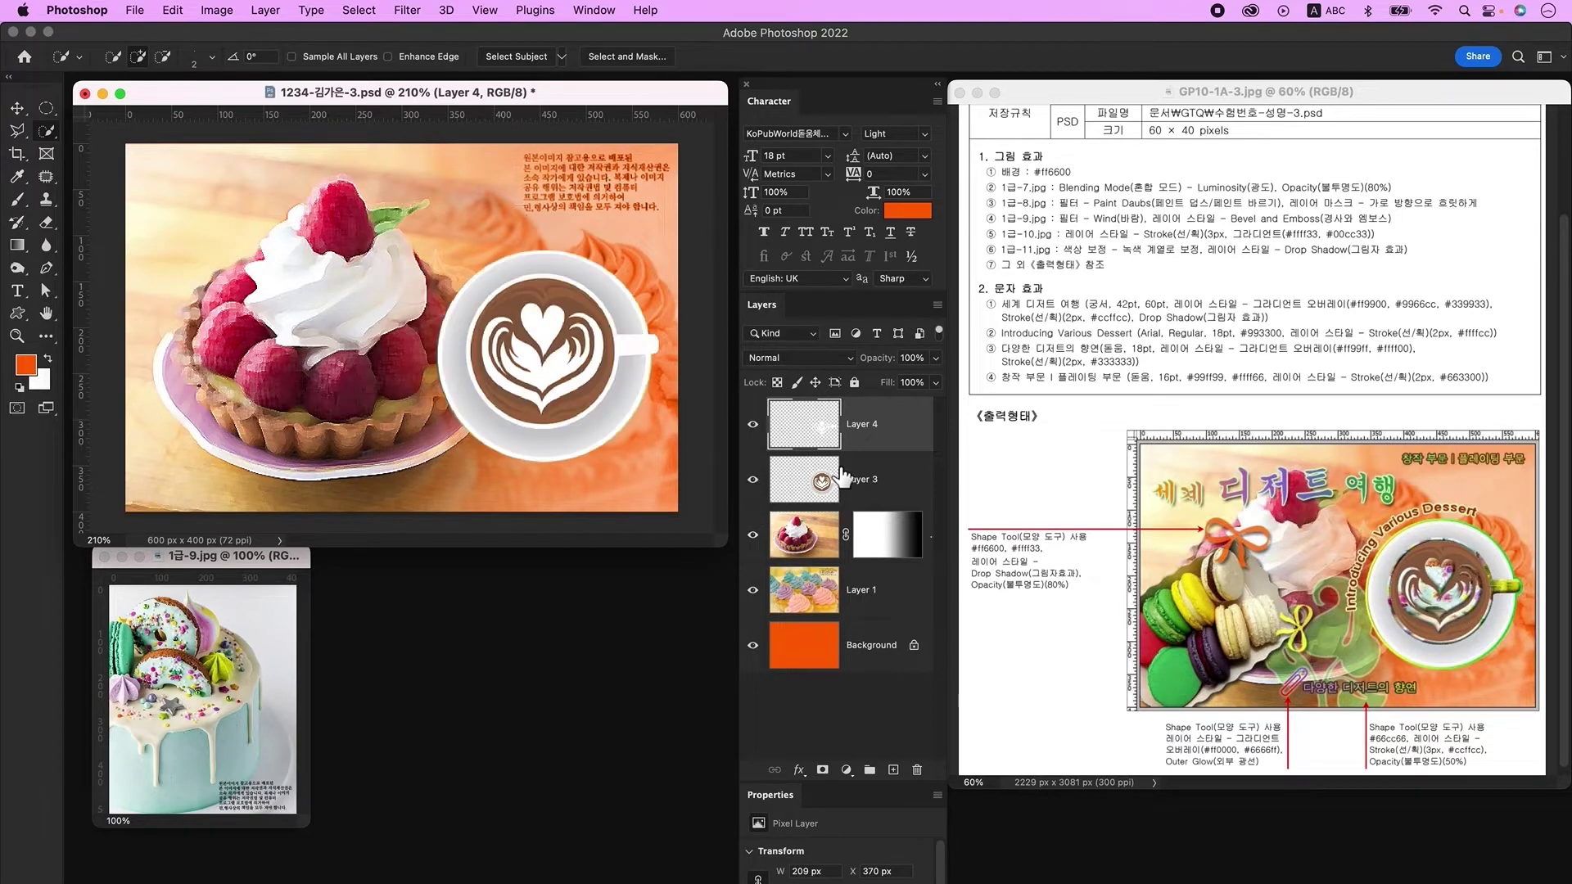
Step: Bring the 1급-9 cake photo in, clip it to Layer 4, and scale it over the cup
key("ctrl+Tab")
left_click(18, 108)
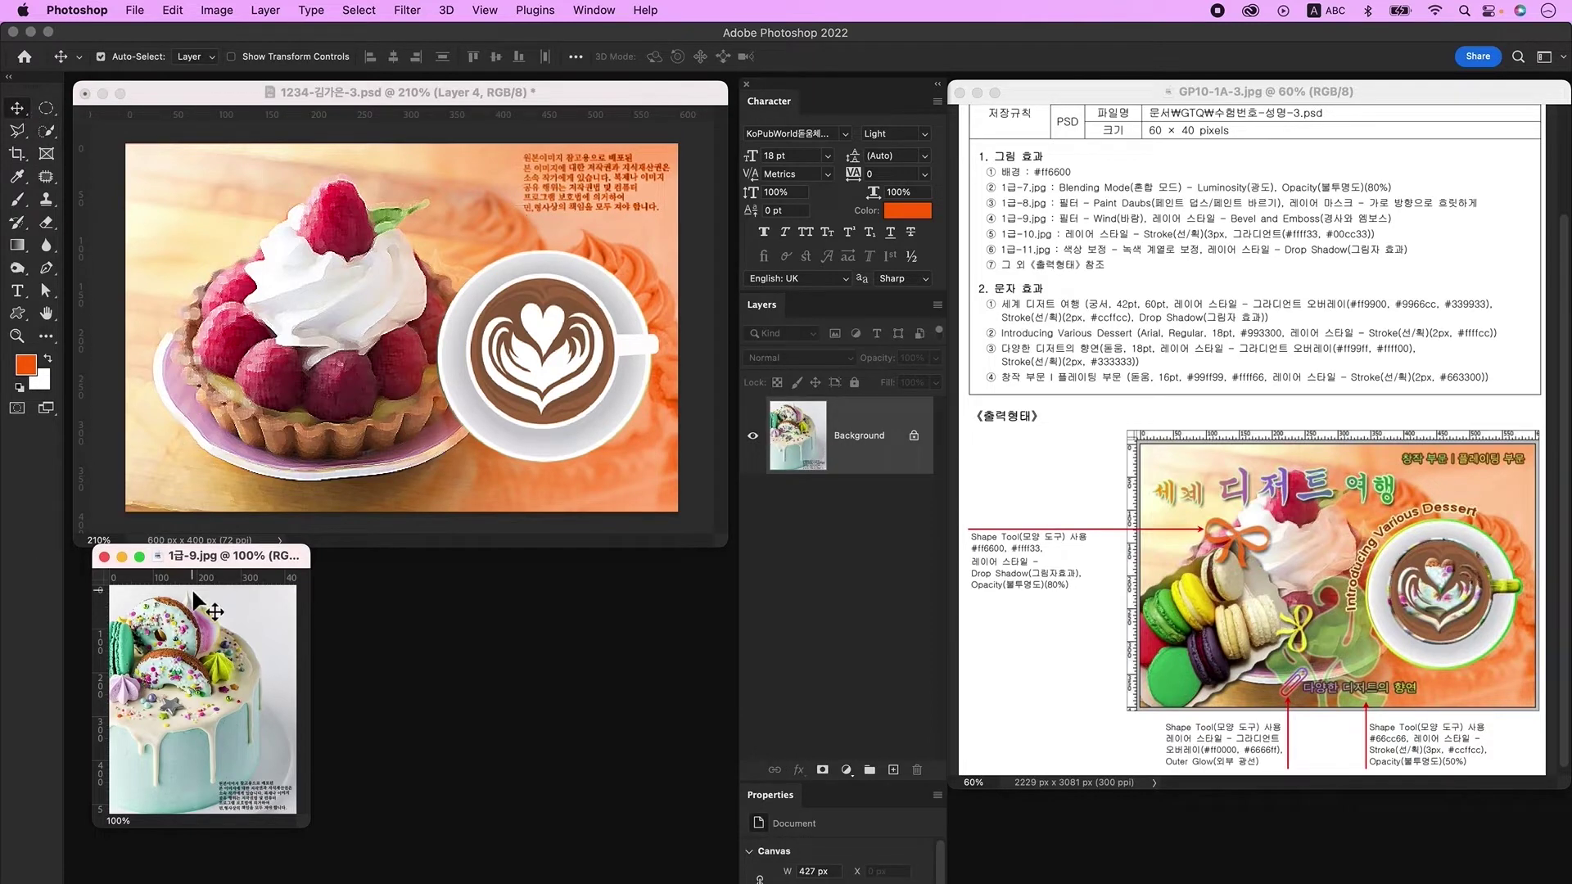
left_click_drag(201, 655, 545, 370)
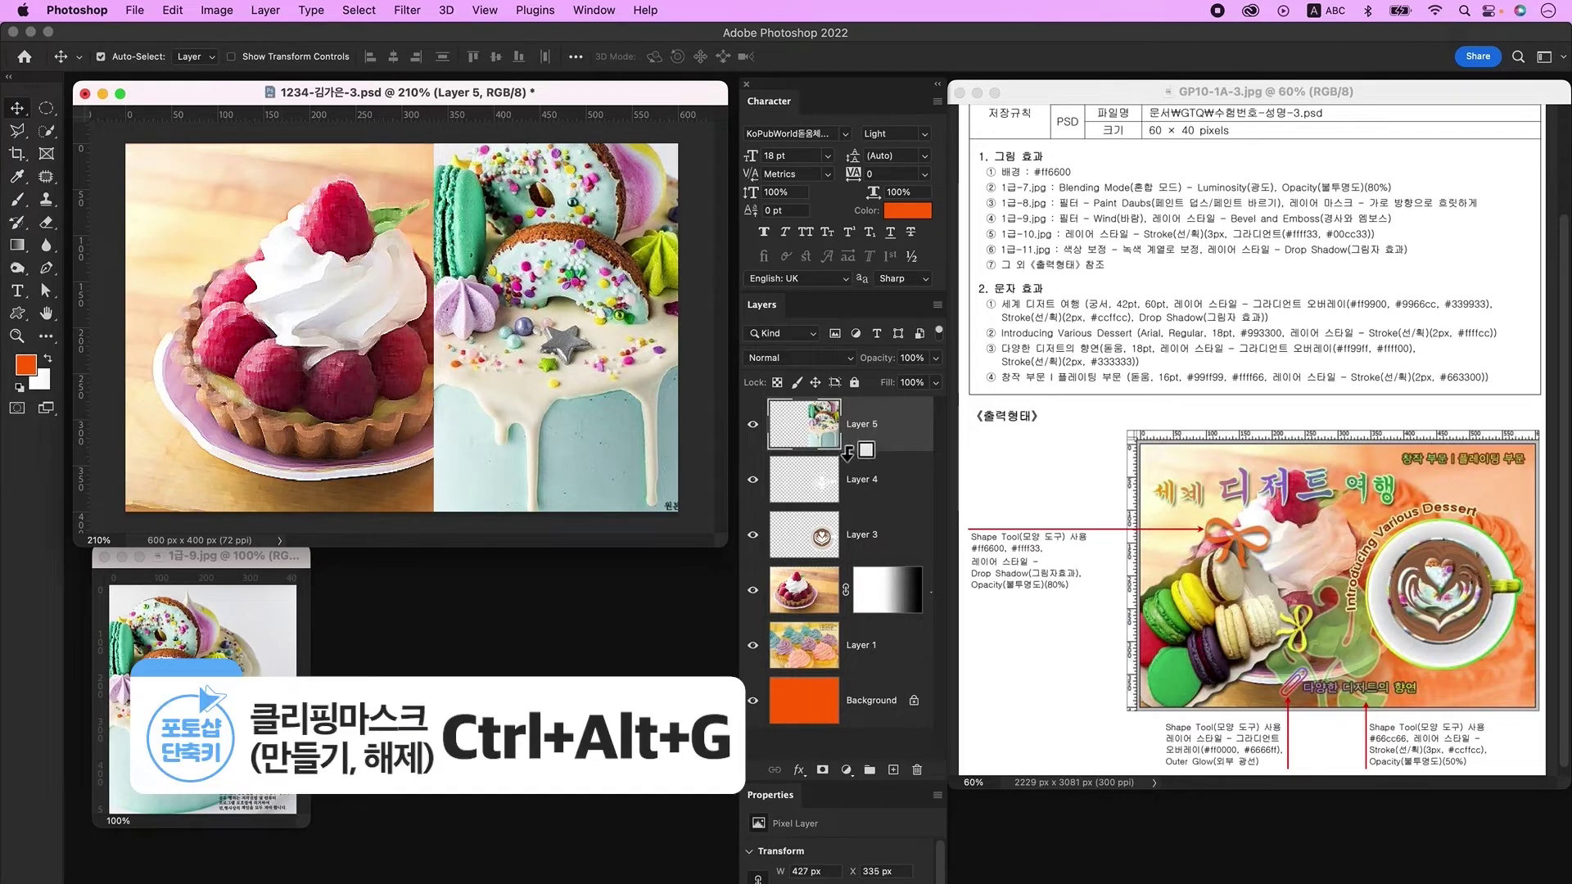
left_click(848, 453, "alt")
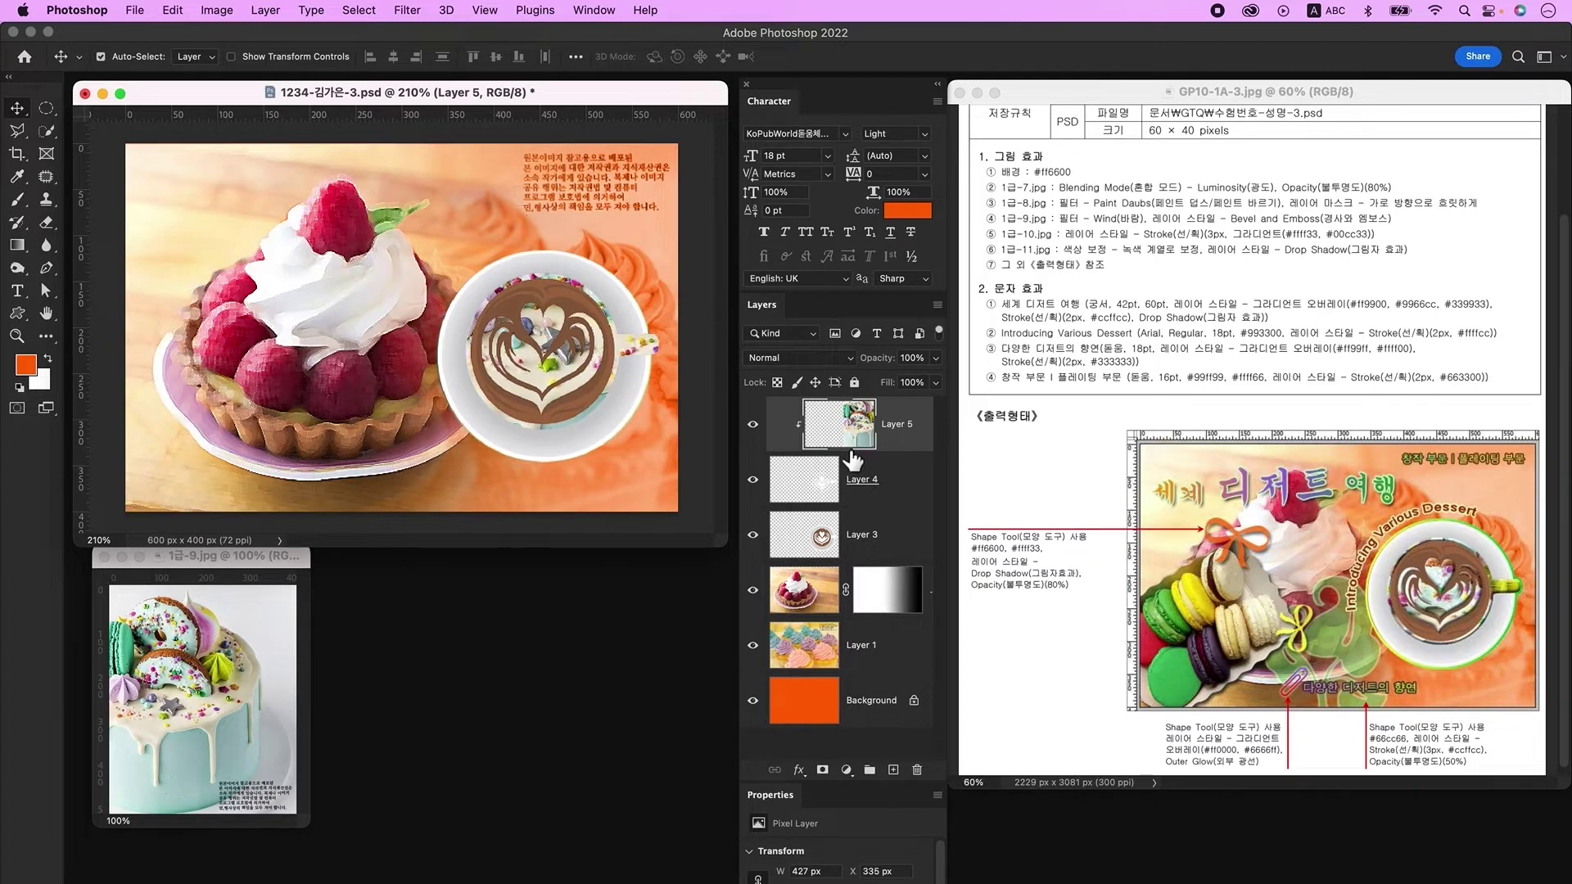
key("ctrl+t")
left_click_drag(446, 338, 565, 400)
key("Return")
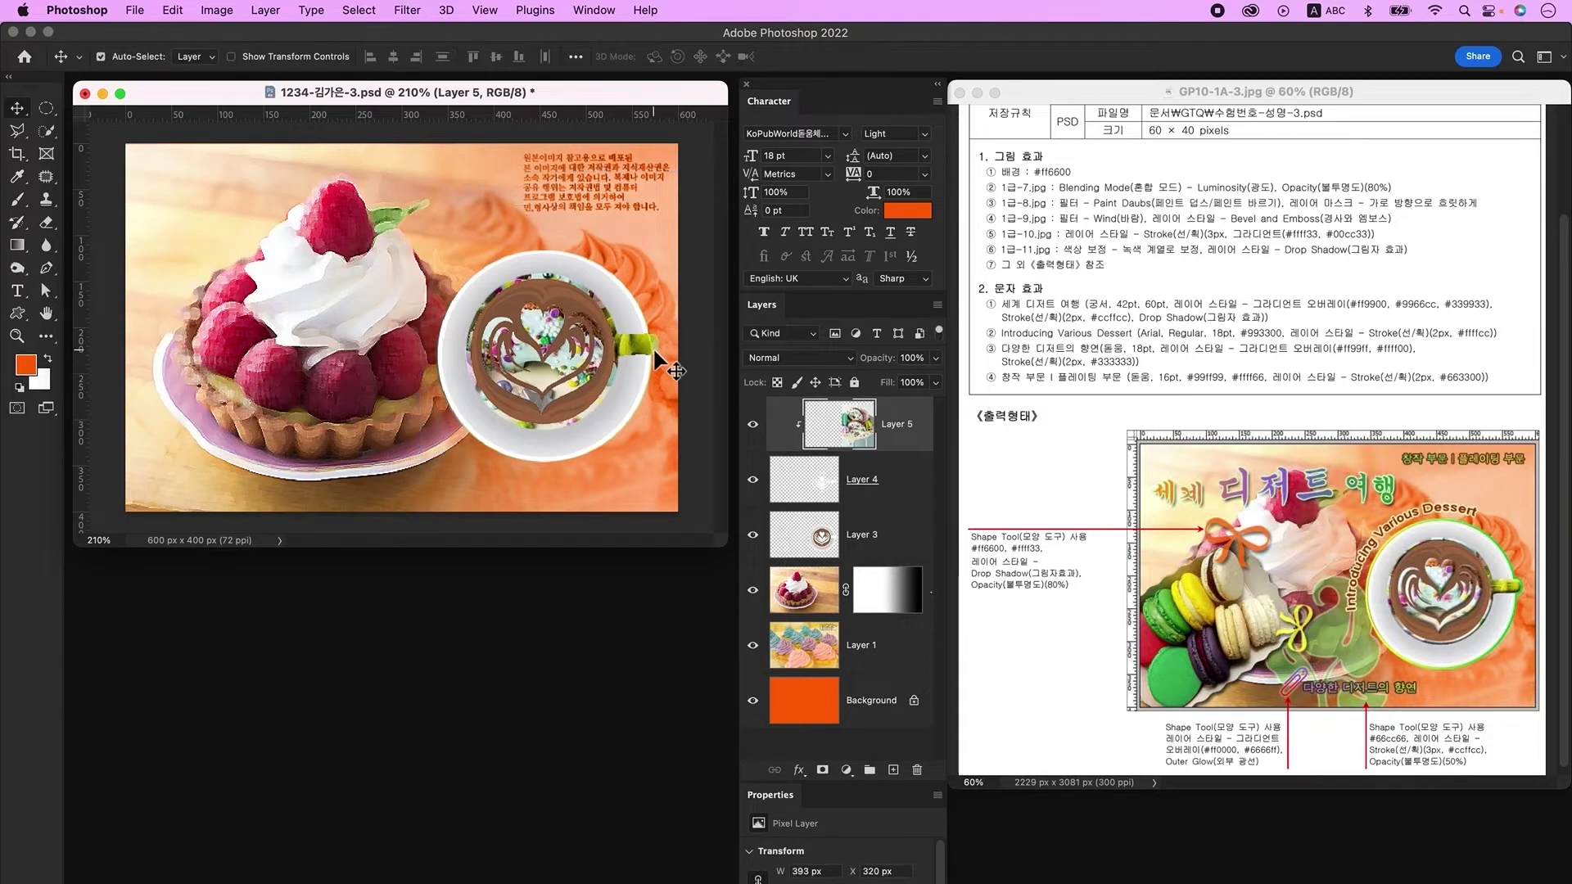
Step: Apply the Wind filter to the cake photo layer
left_click(408, 11)
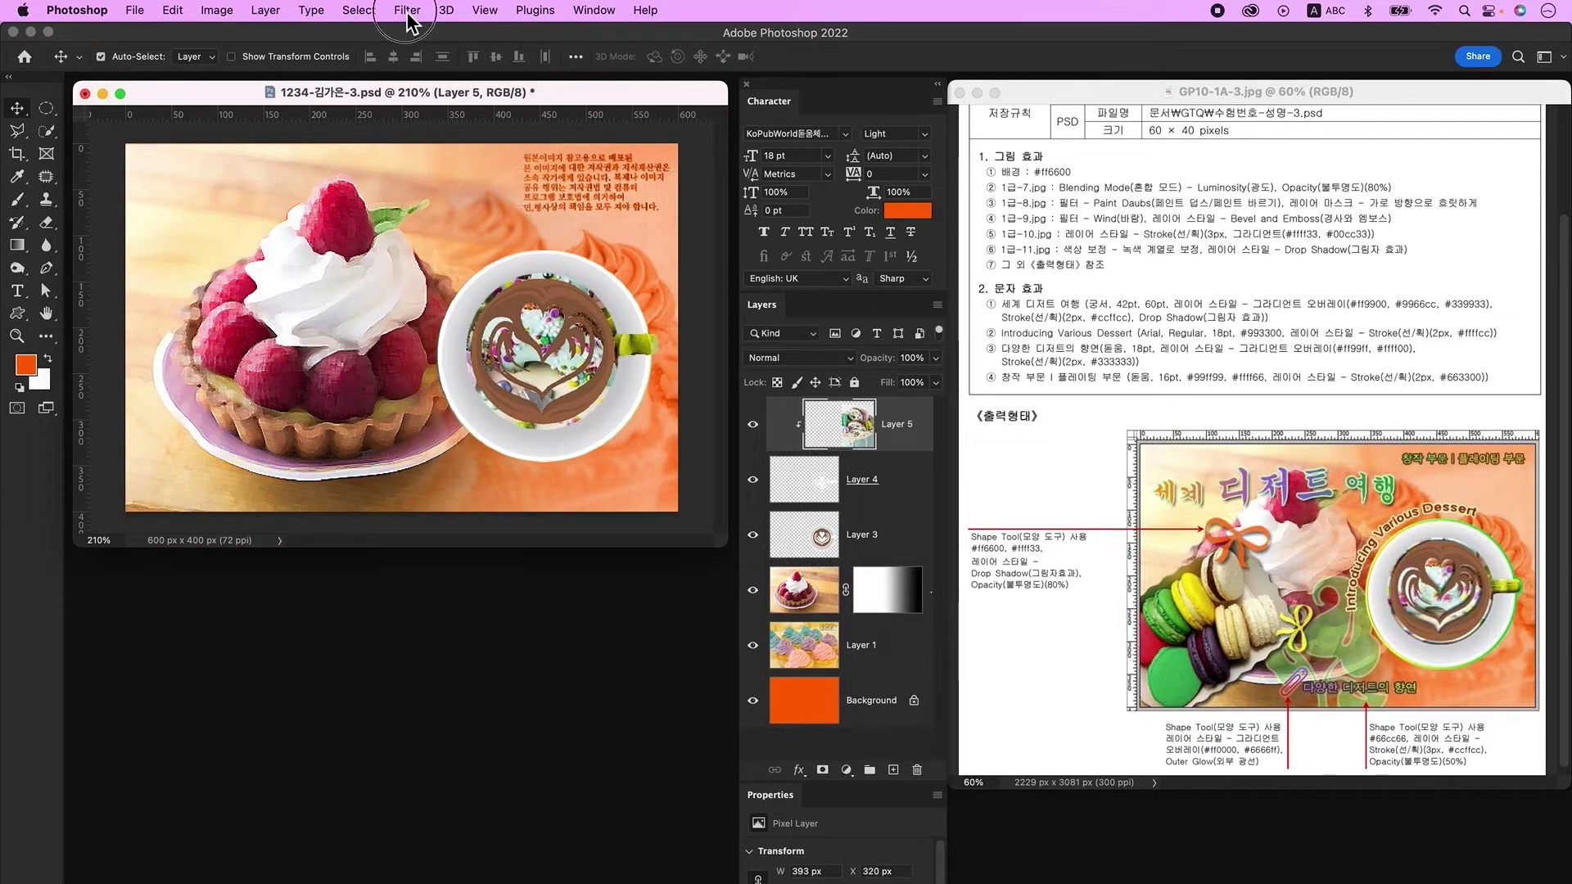
mouse_move(527, 348)
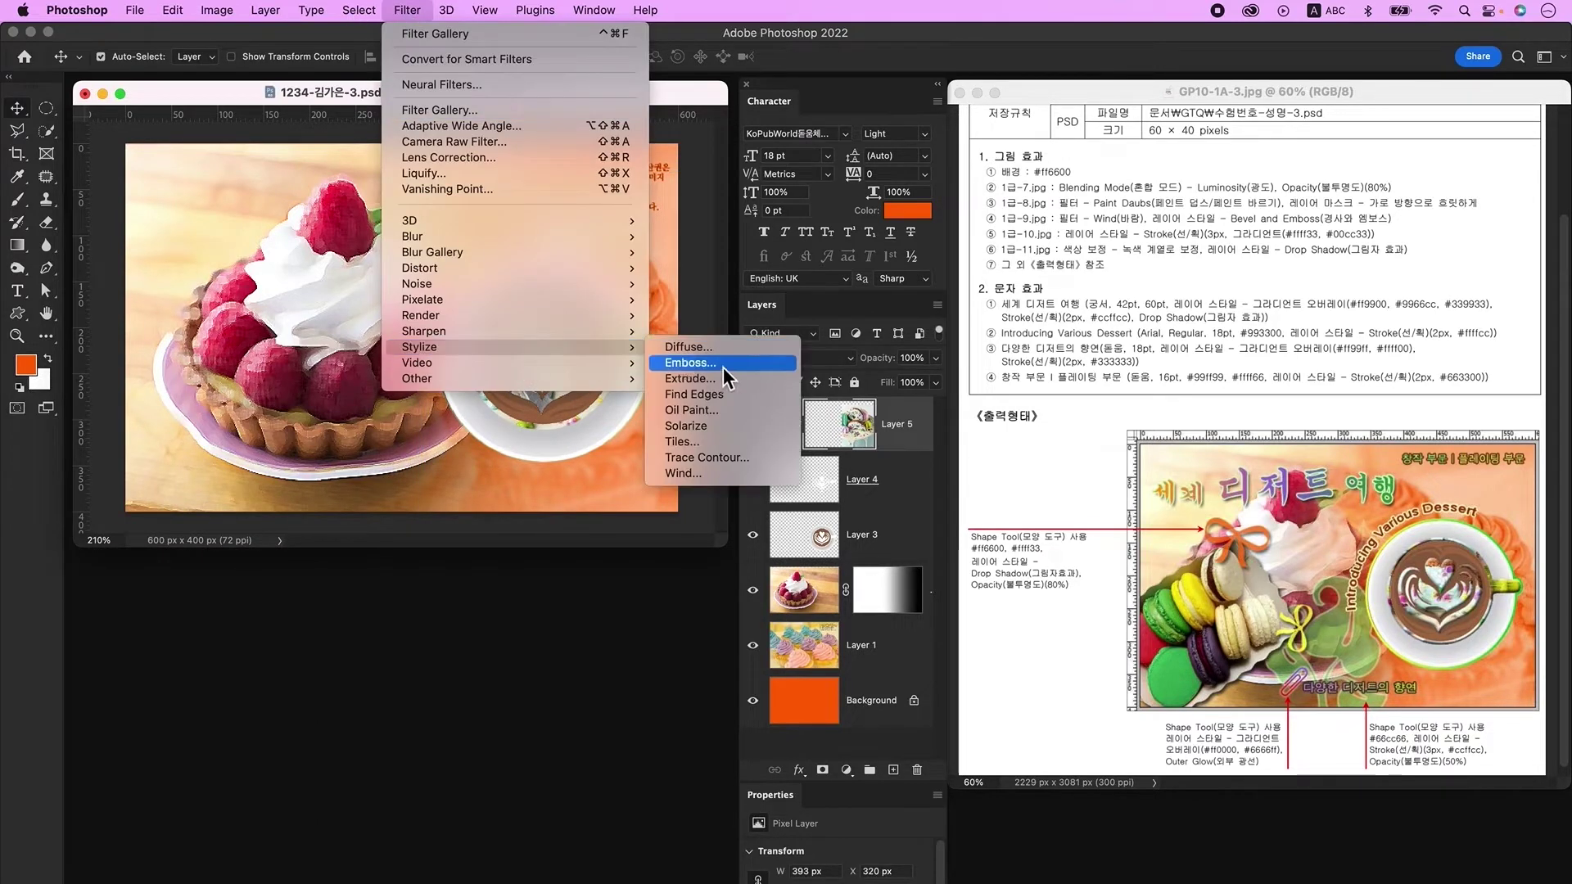
left_click(709, 474)
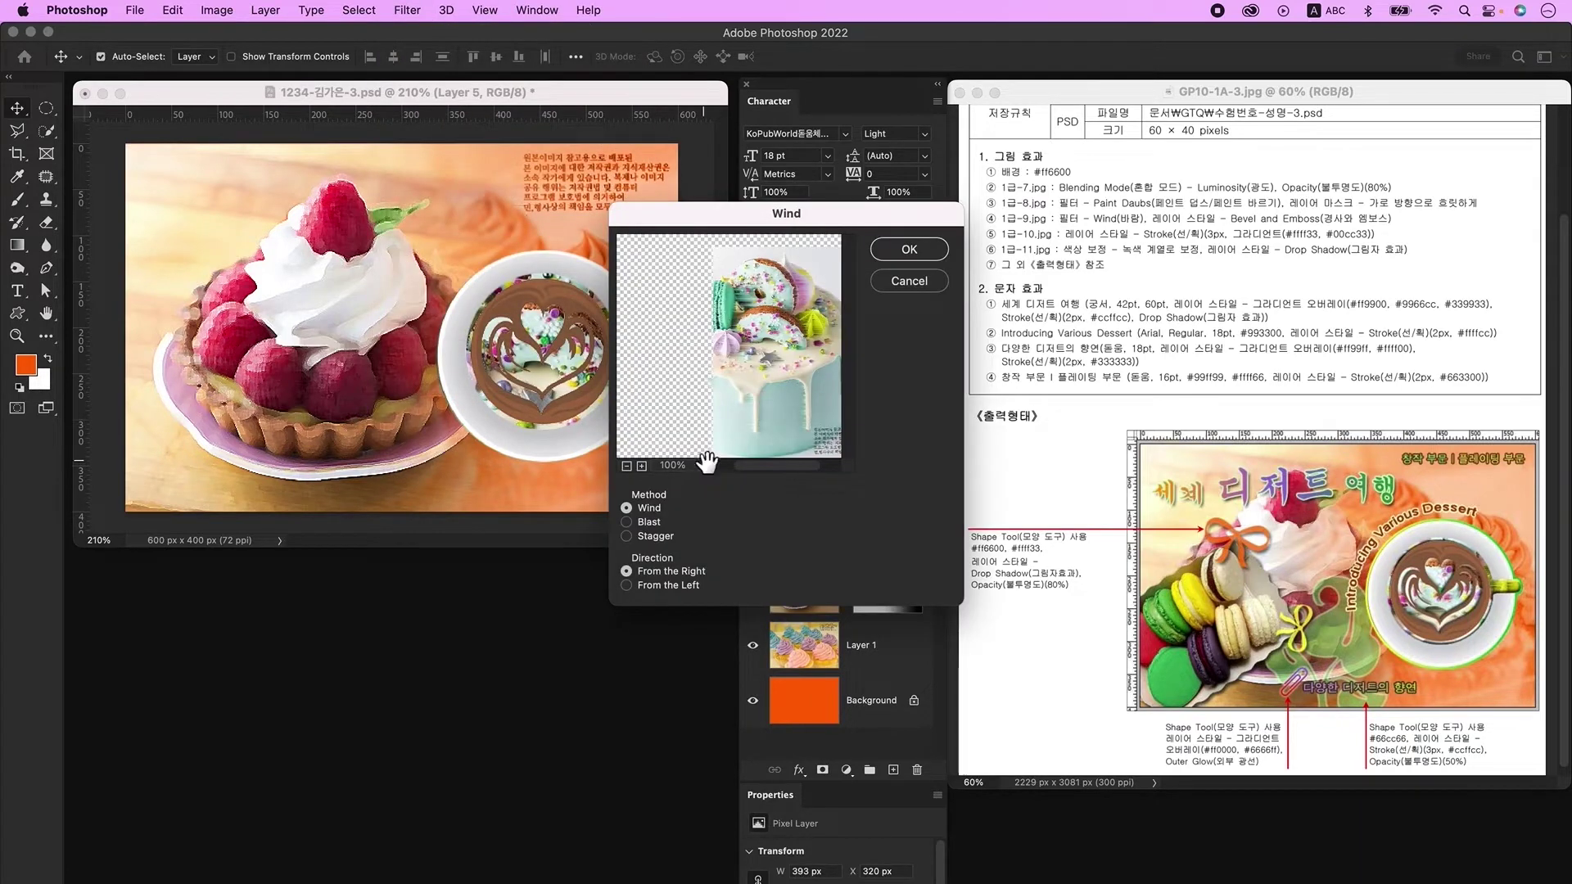
left_click(907, 249)
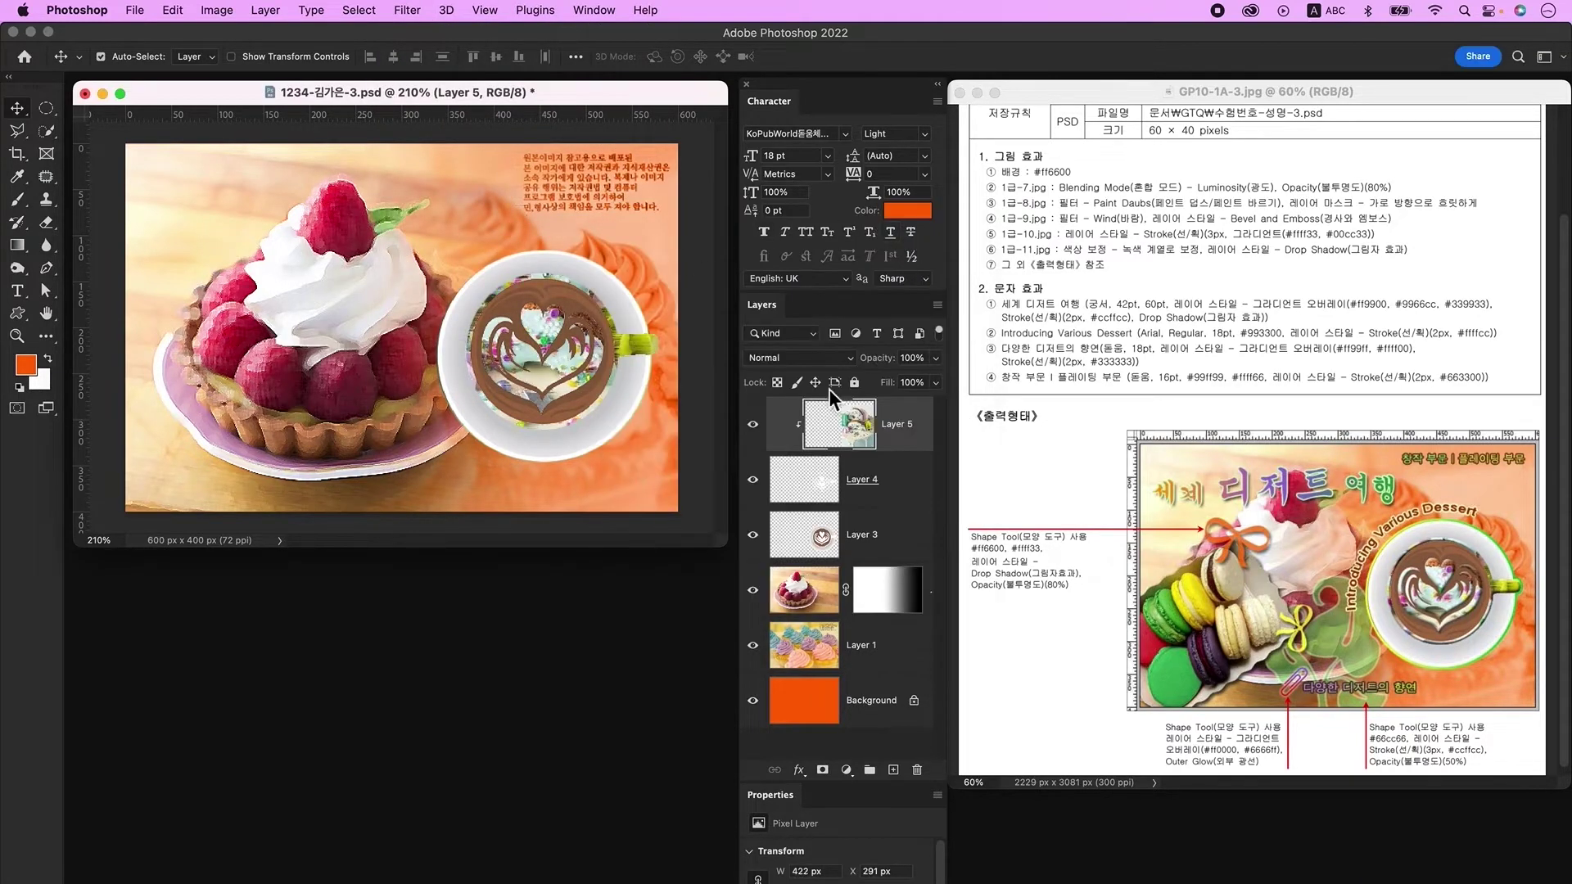
Step: Add a Bevel & Emboss effect to the latte art layer, Layer 4
left_click(912, 497)
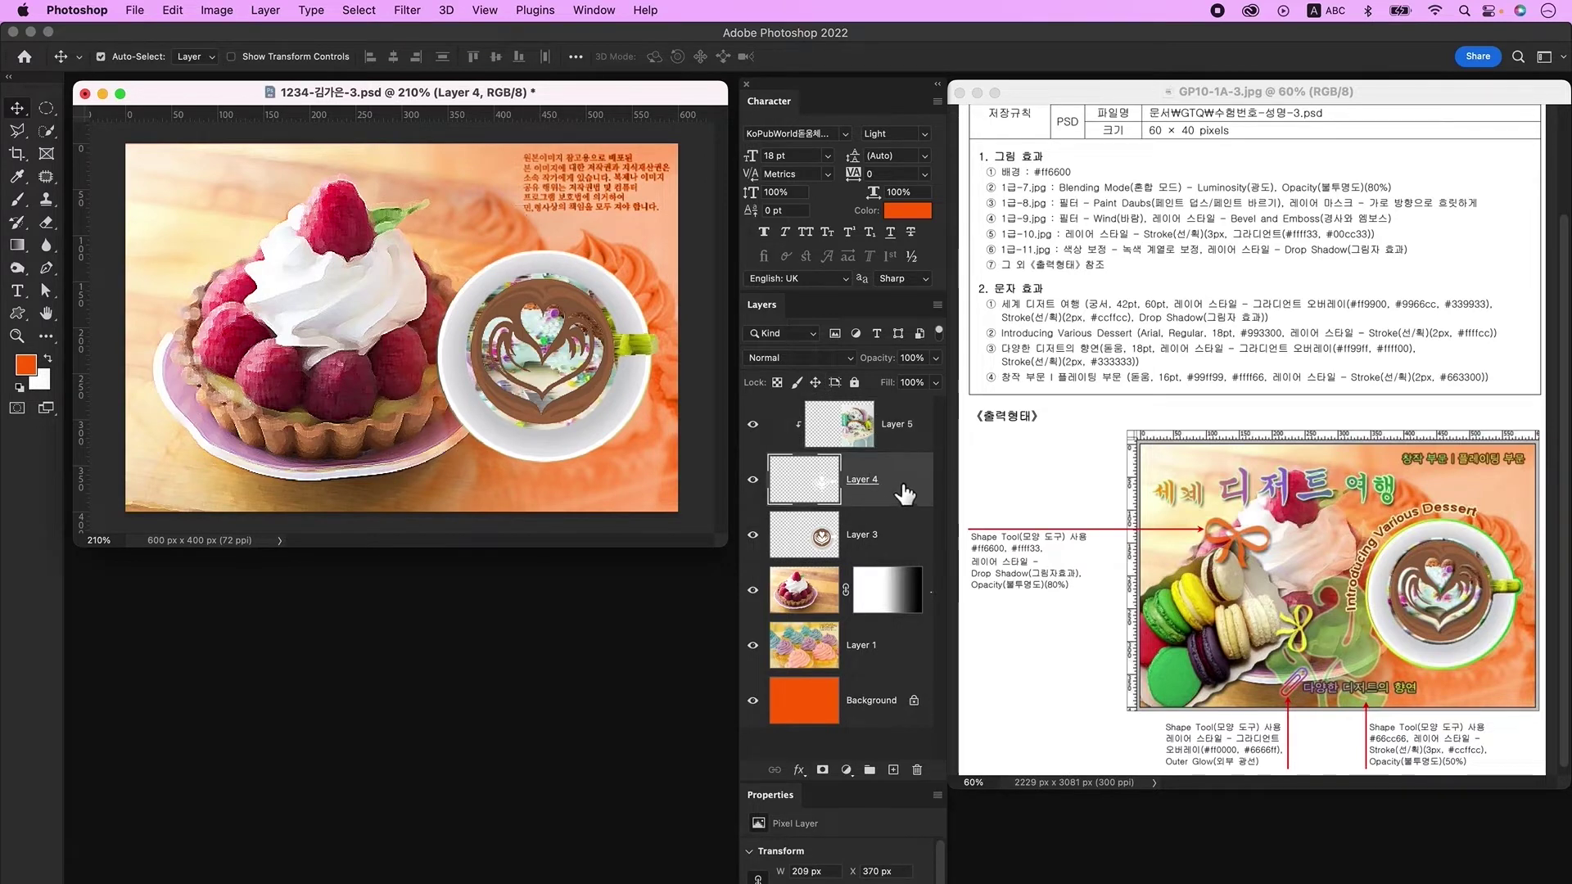
double_click(904, 494)
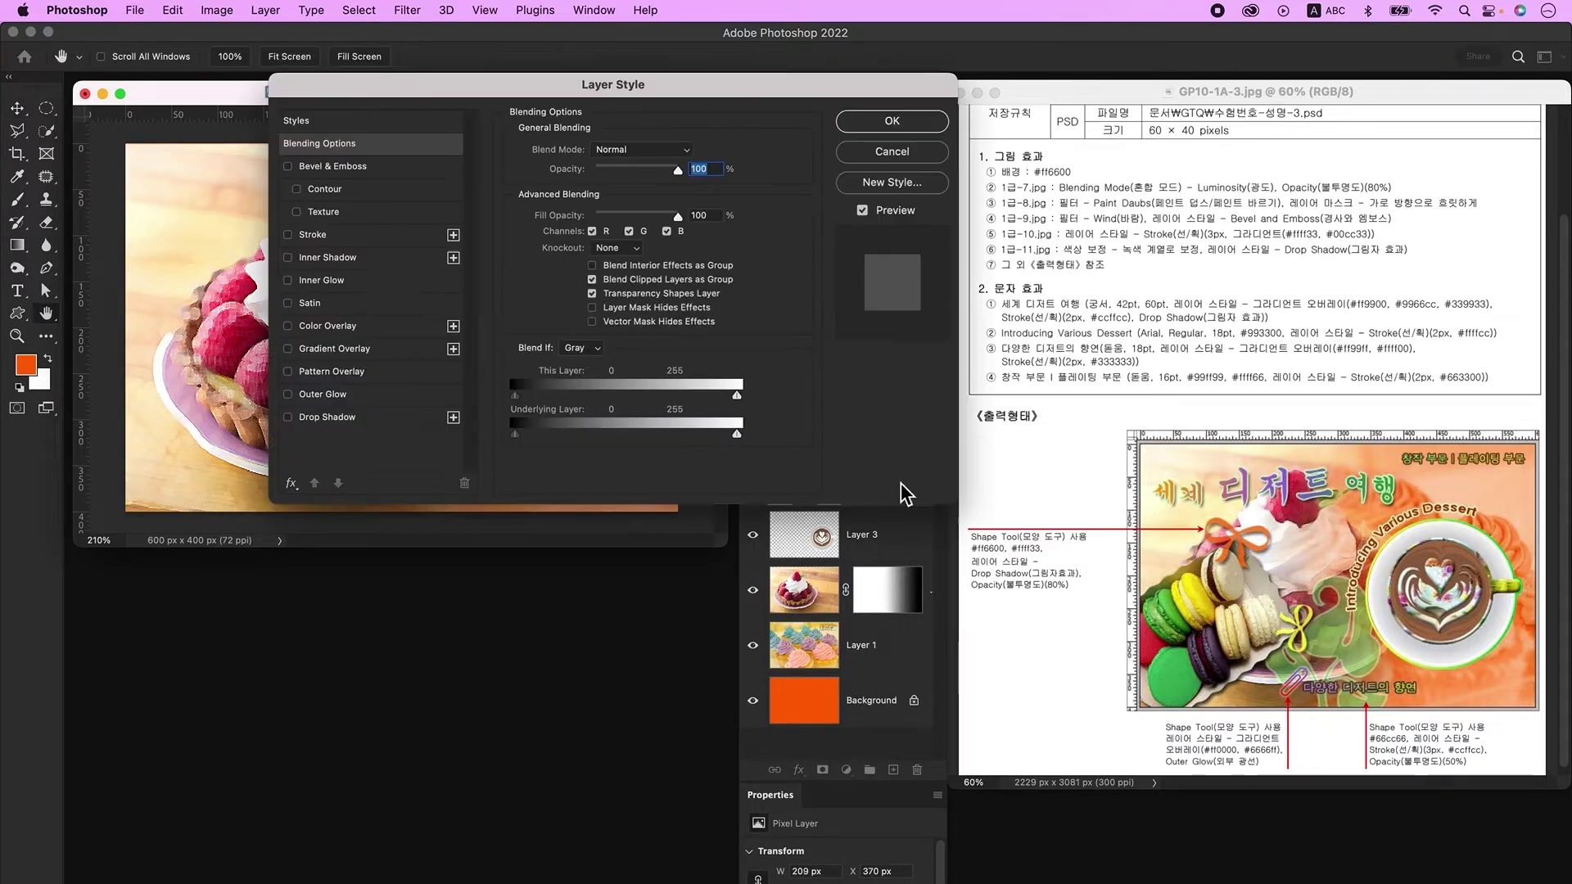
left_click(361, 167)
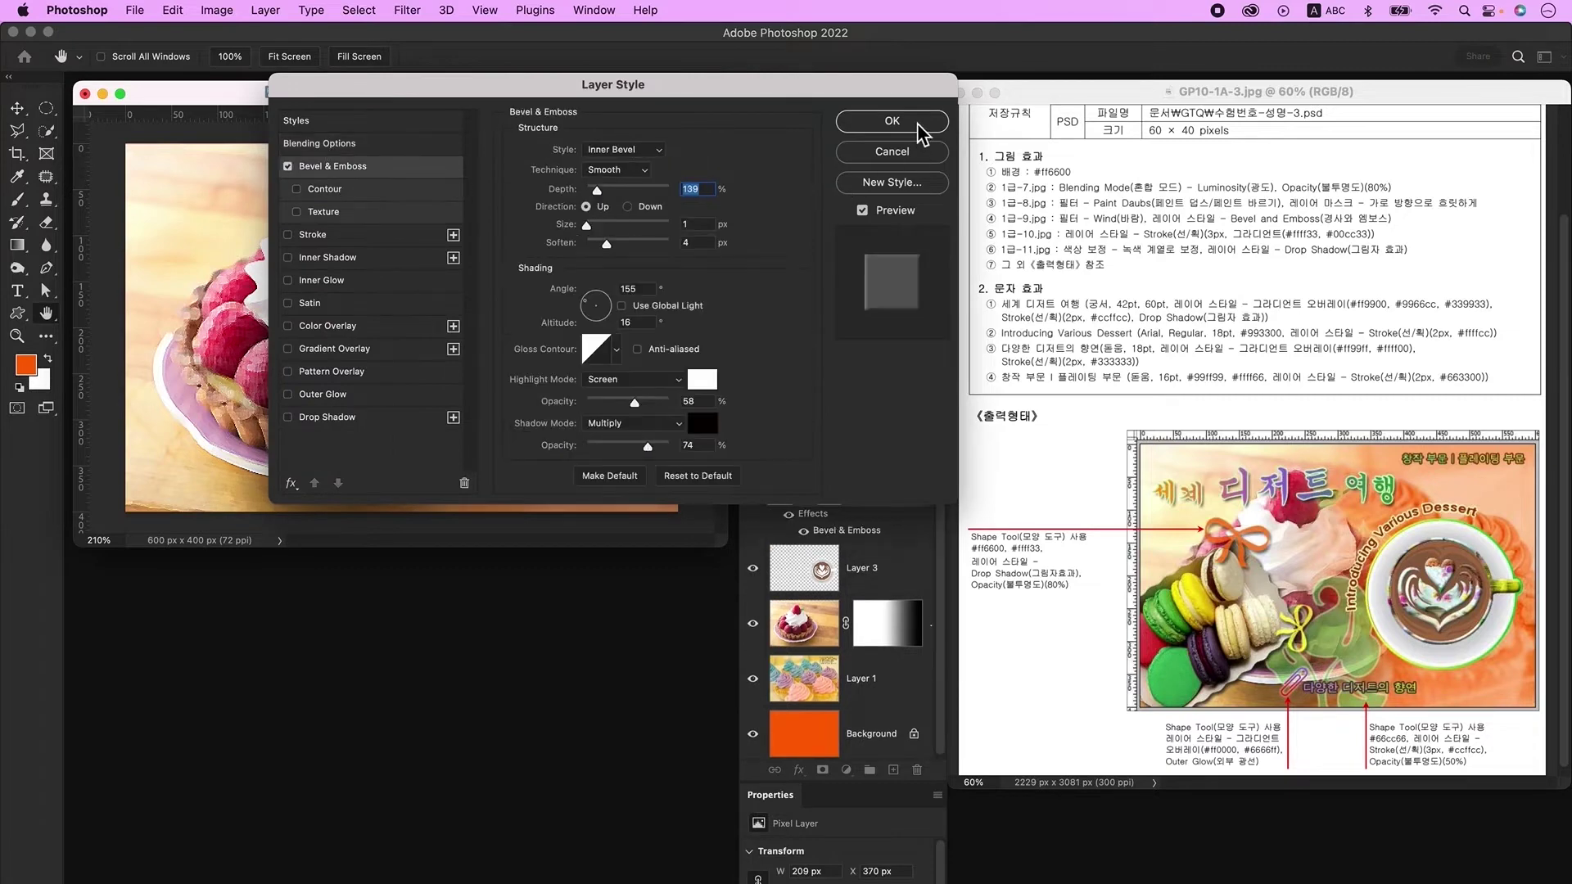
left_click(908, 123)
Step: Give cup Layer 3 a 3 px gradient Stroke with yellow and green stops
left_click(907, 580)
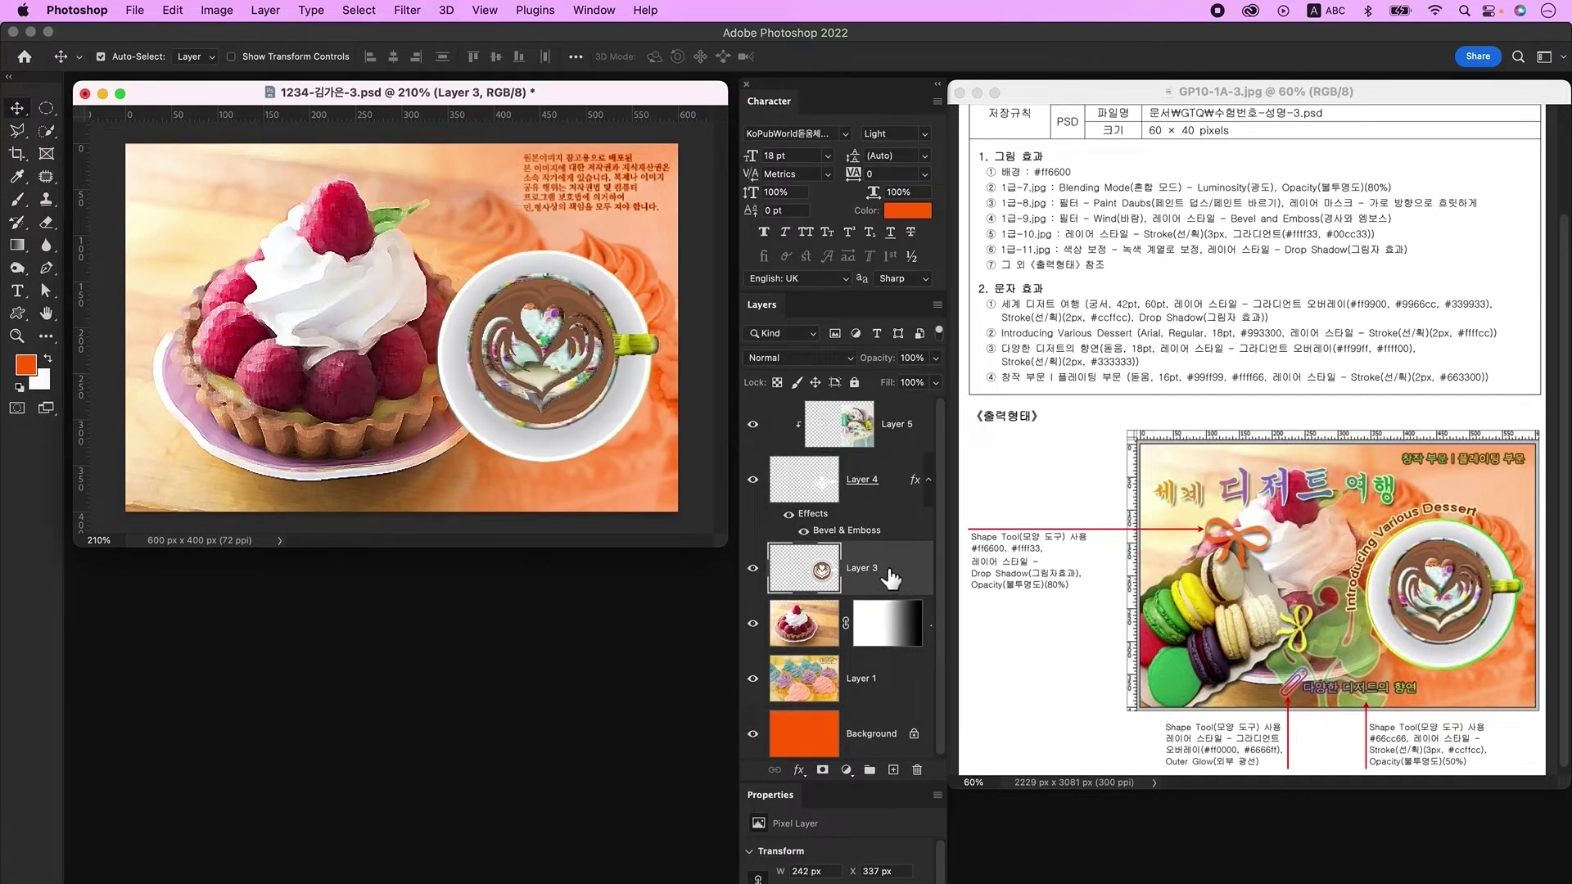
double_click(898, 577)
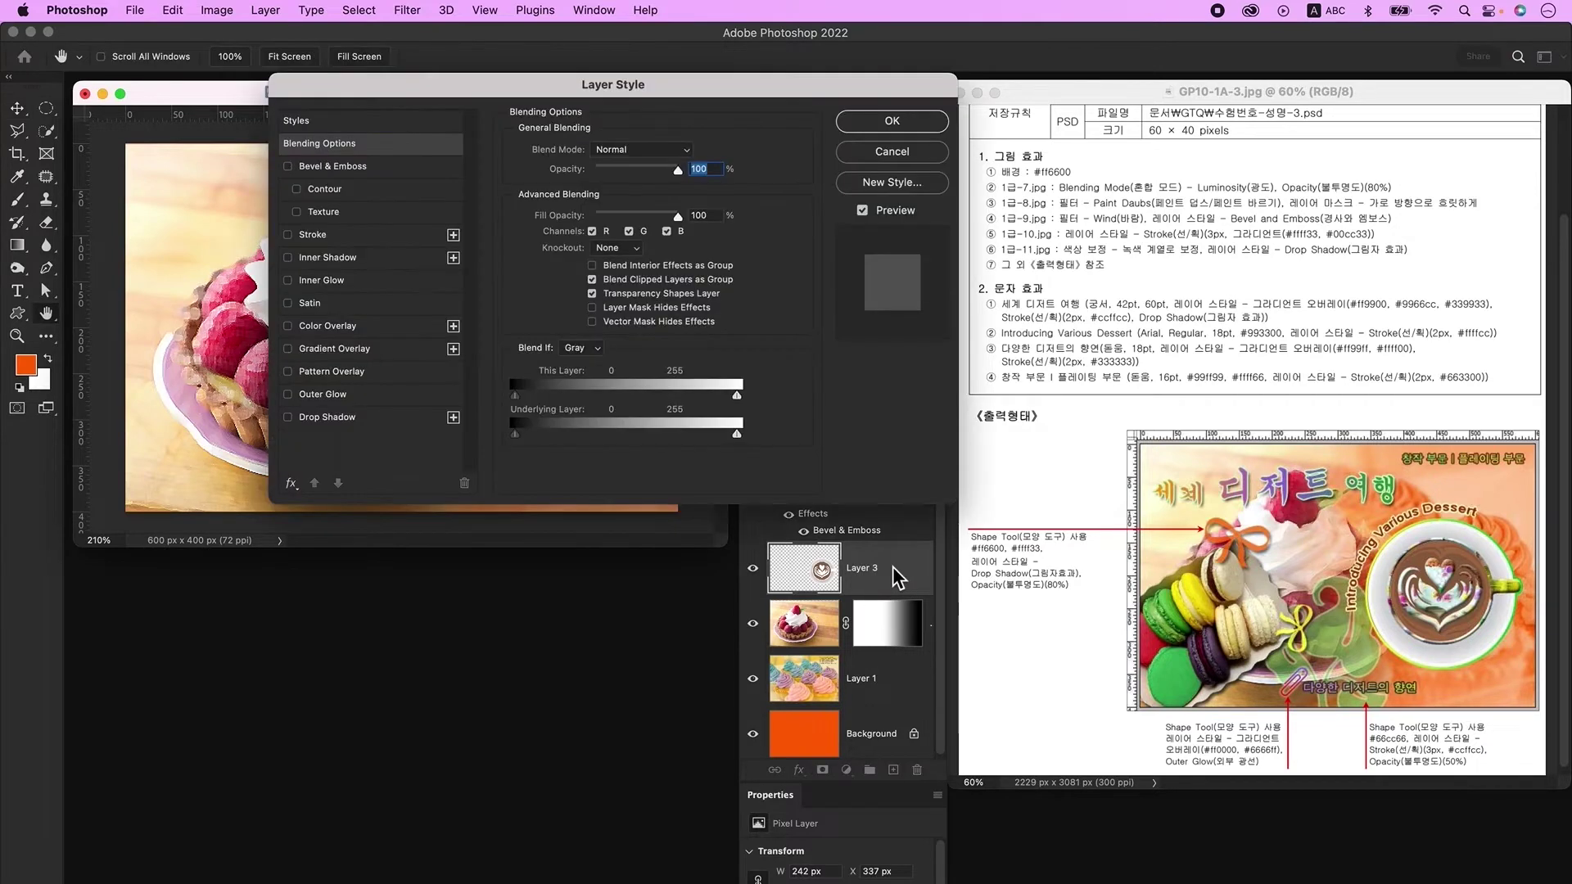
left_click(327, 235)
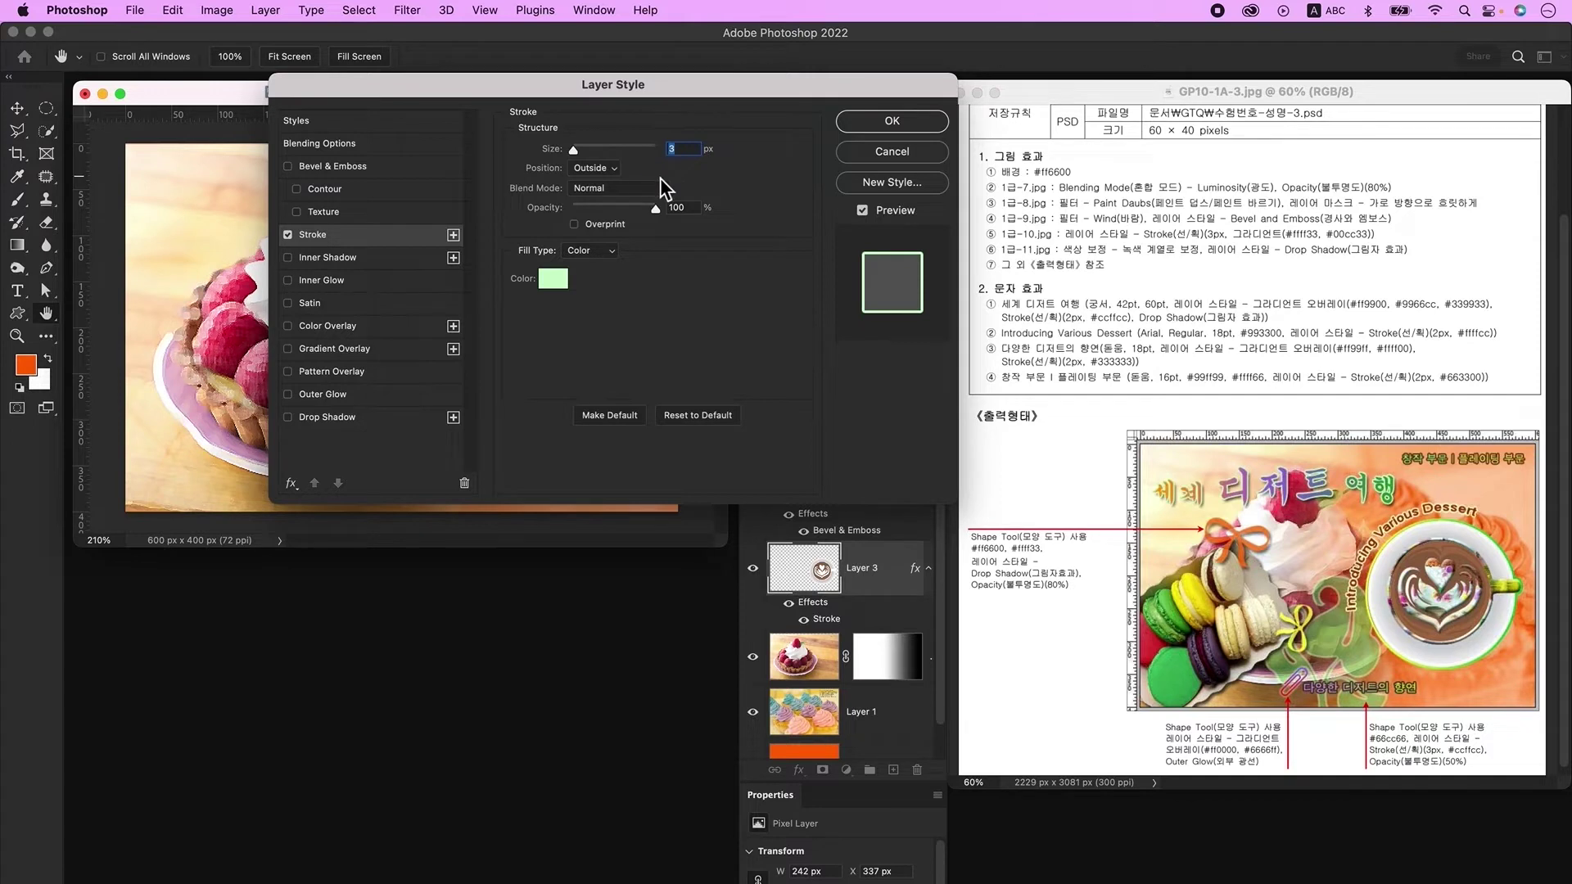
left_click(597, 248)
left_click(590, 269)
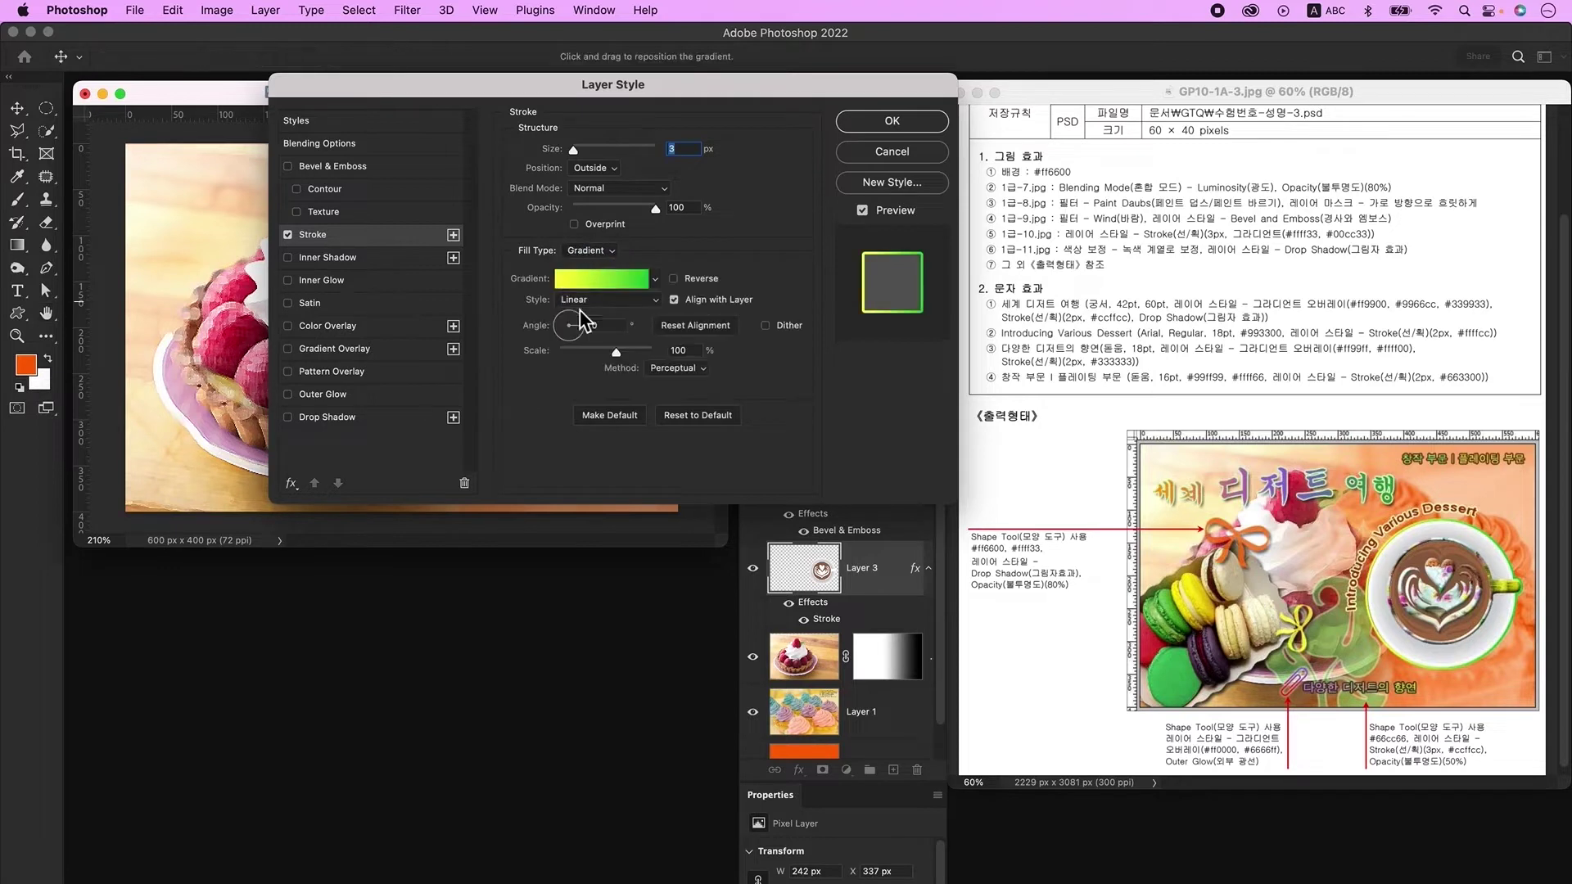
left_click(596, 280)
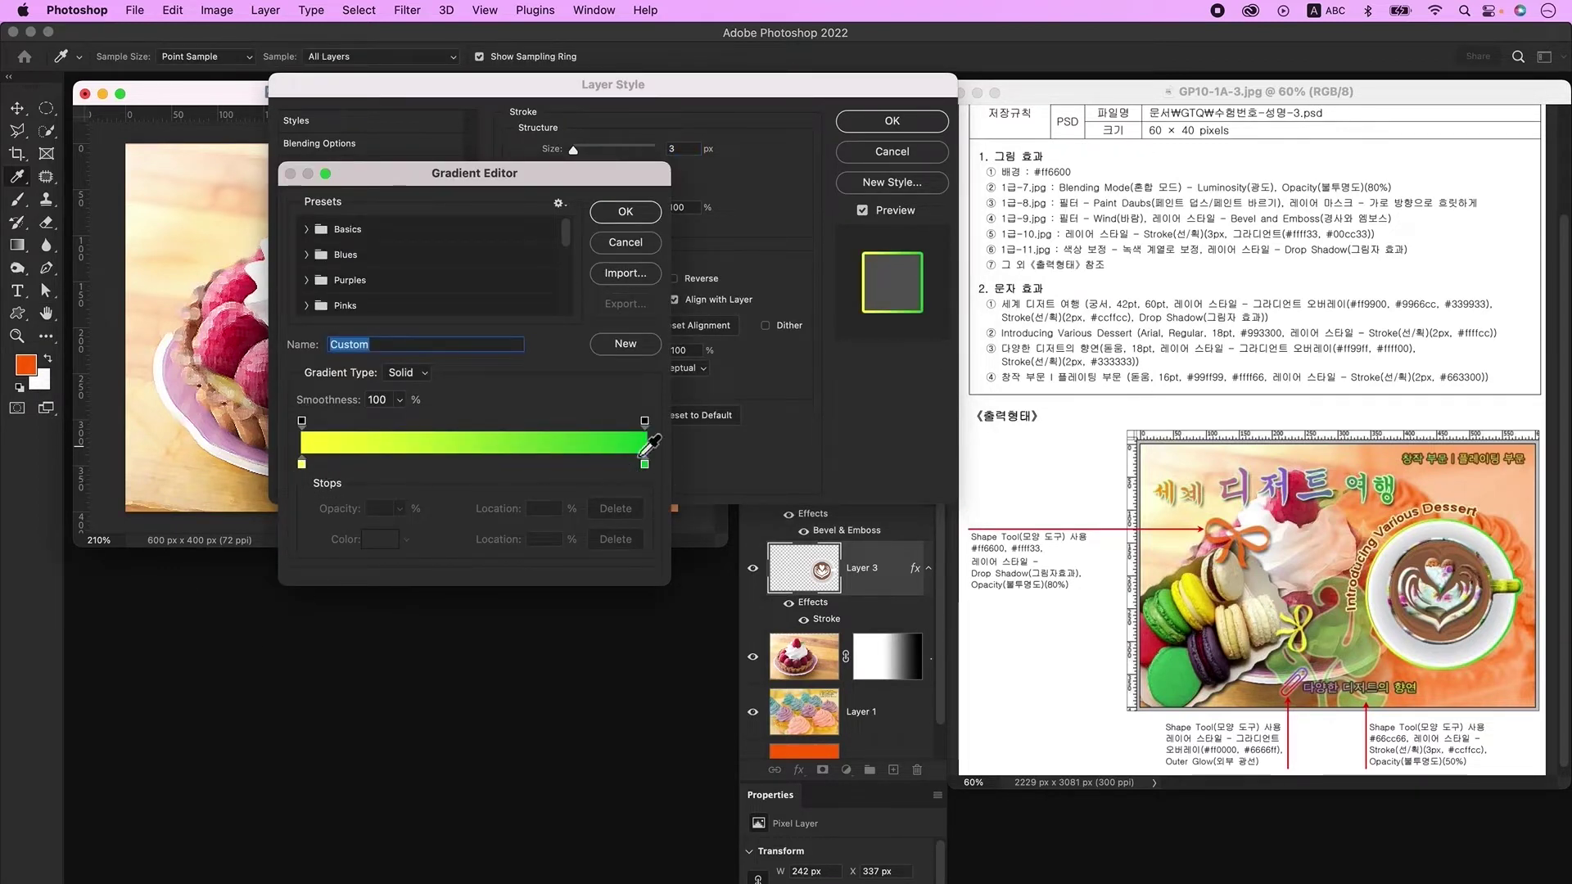
double_click(303, 464)
key("Return")
key("Return")
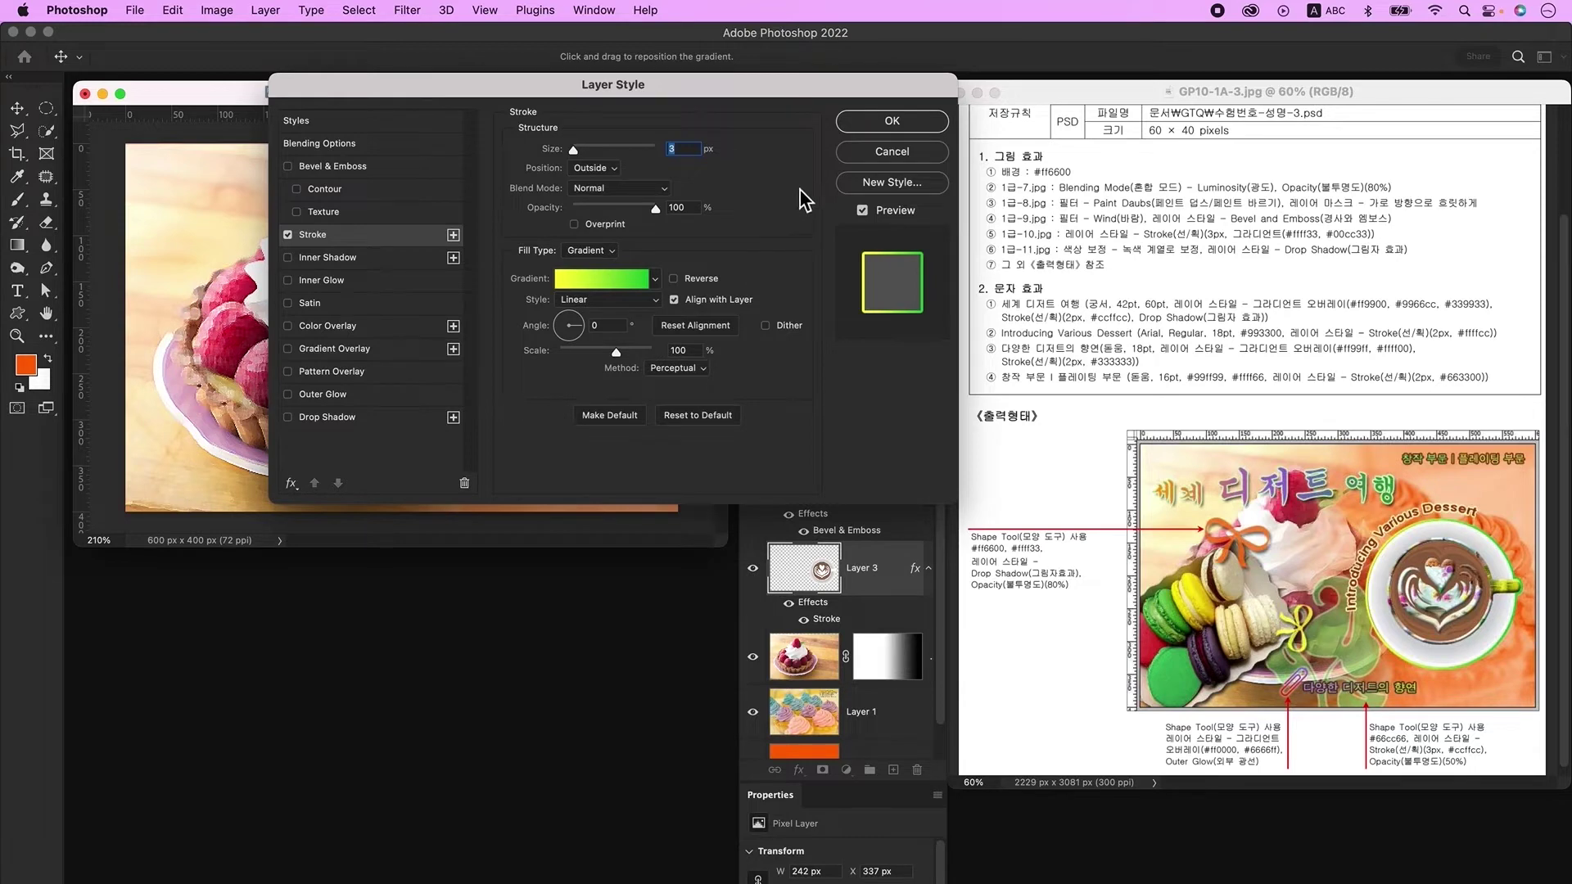
left_click(905, 123)
Step: Open the macaron photo 1급-11.jpg and unlock its Background layer
key("super+o")
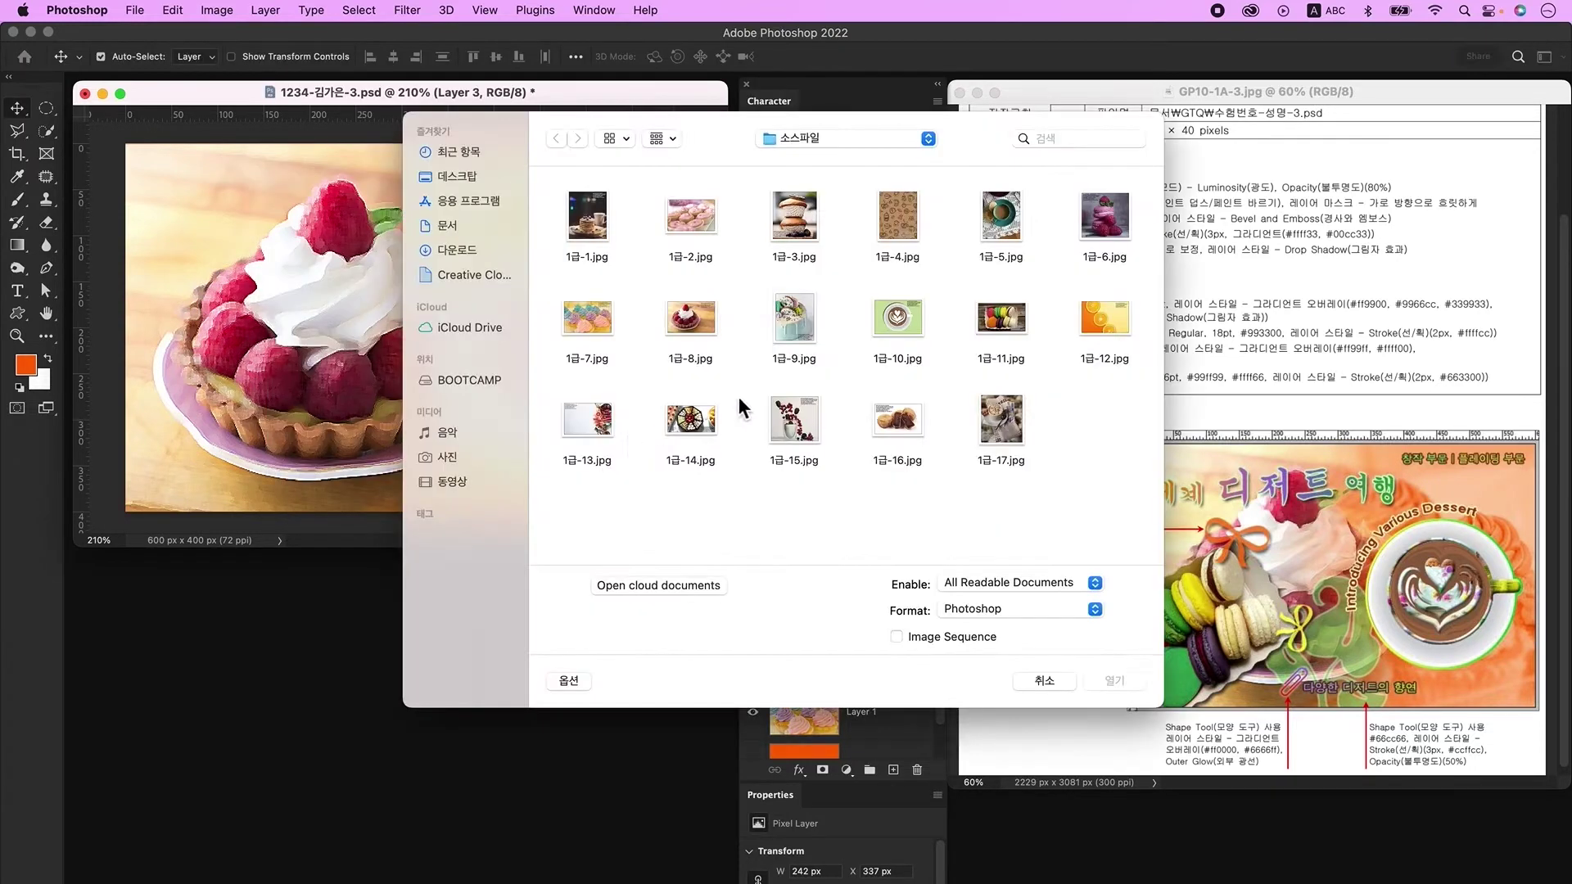
left_click(1024, 321)
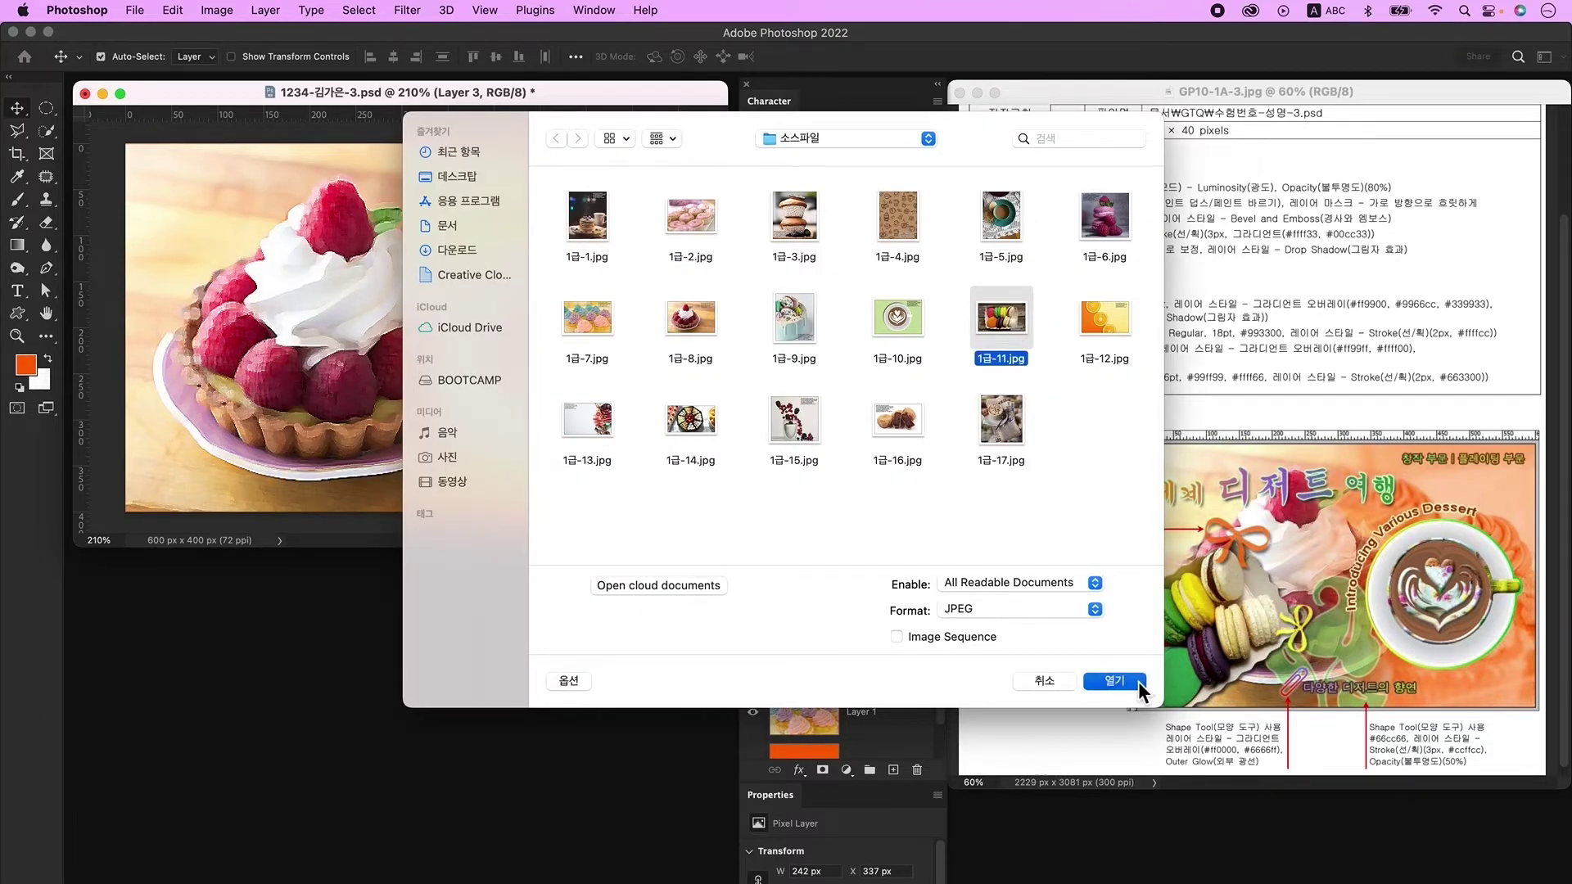
left_click(1138, 682)
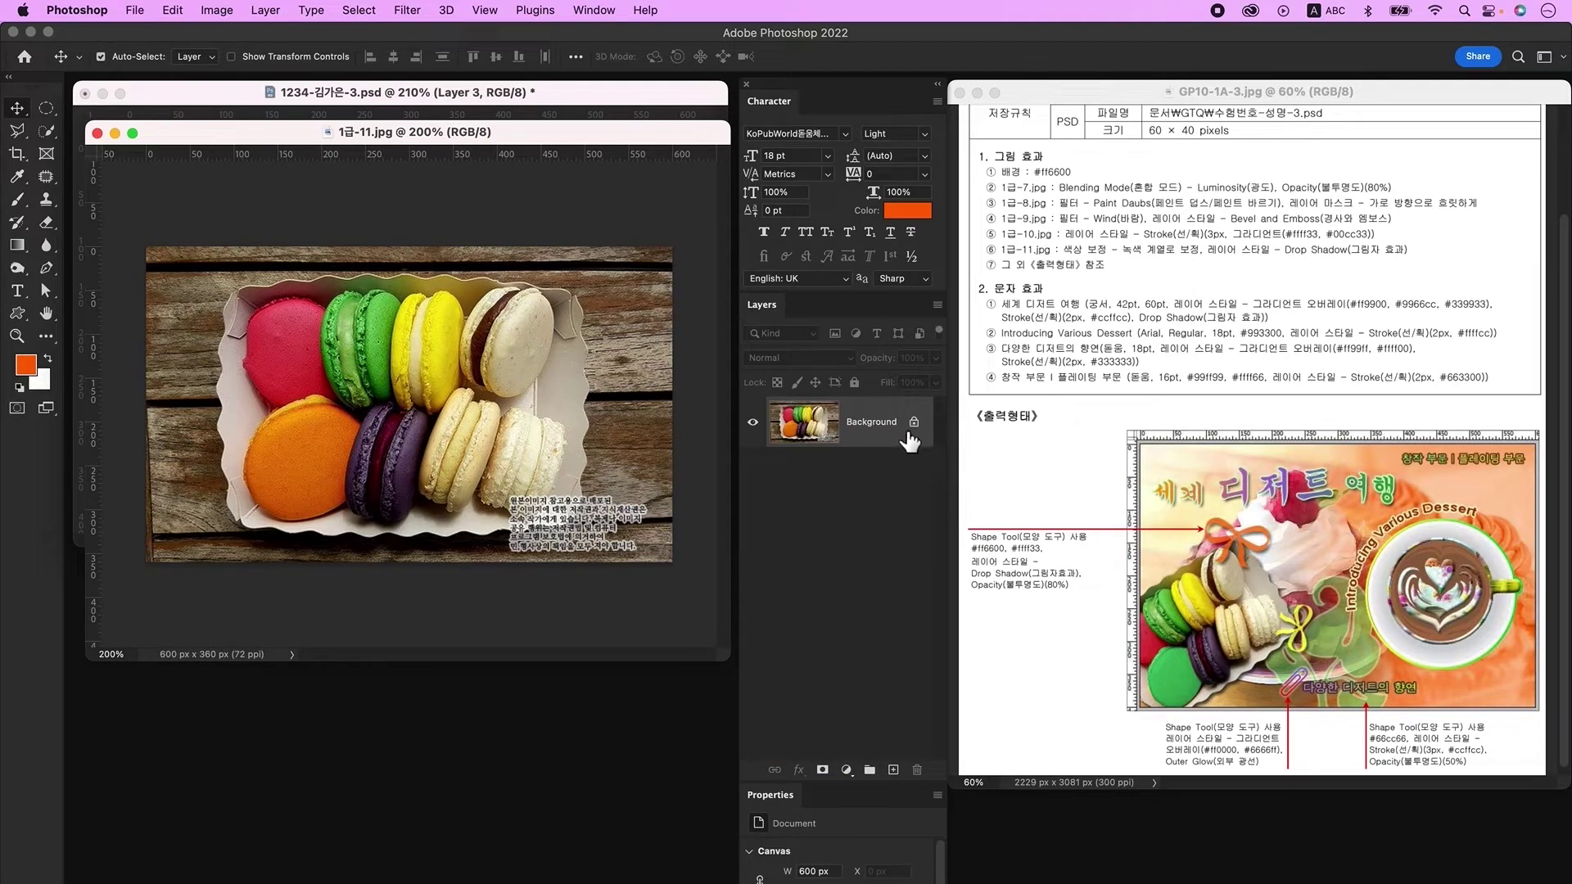
left_click(914, 423)
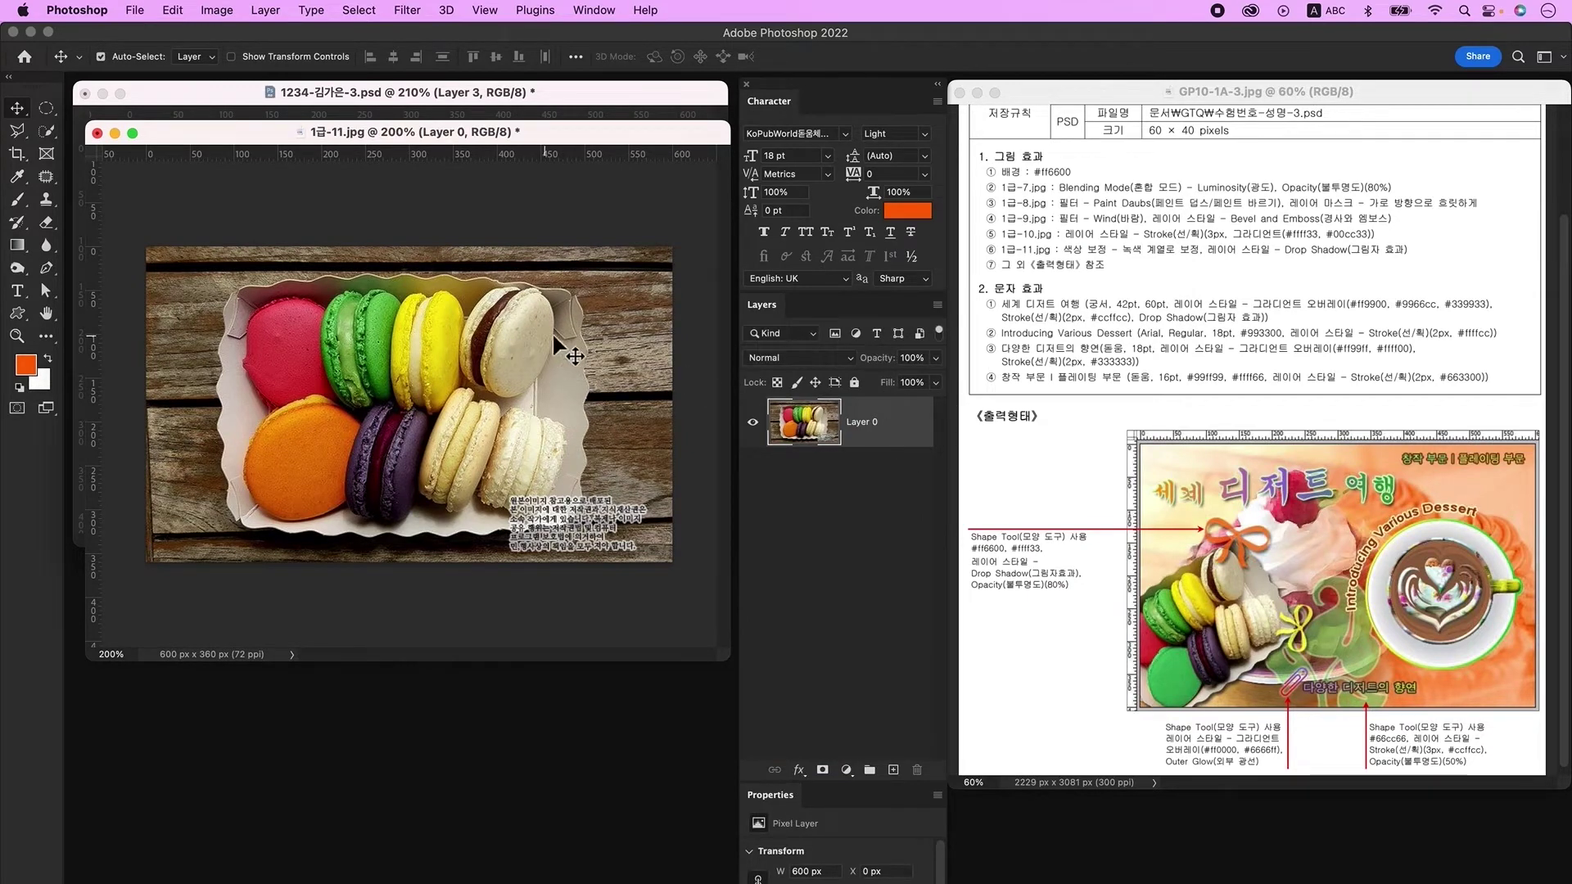
Step: Delete the wooden background around the tray and the leftover watermark scraps
left_click(51, 133)
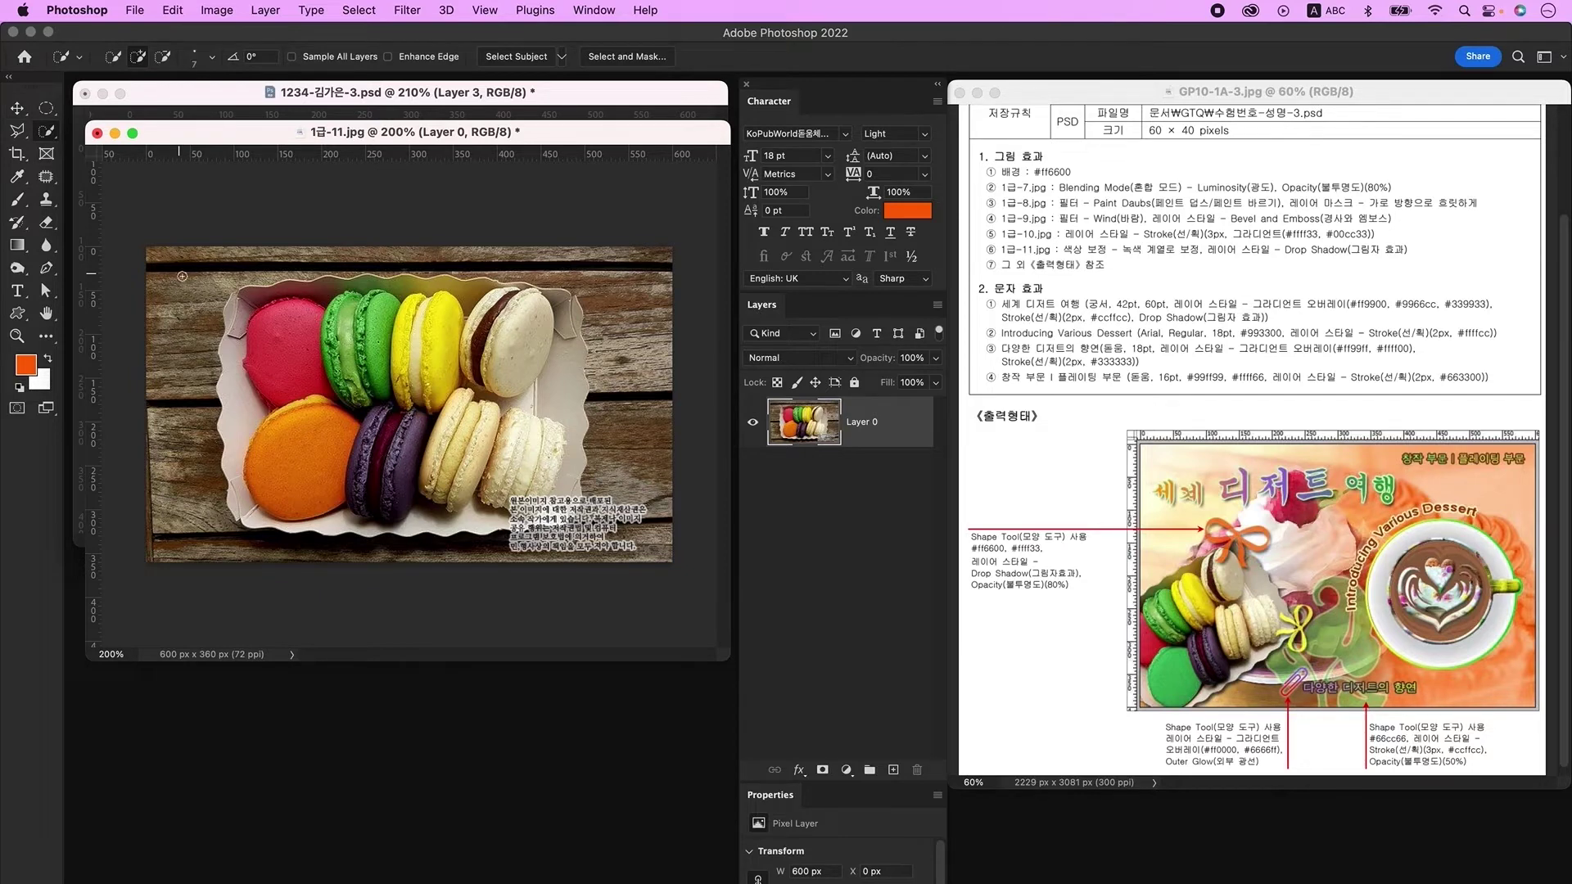
key("bracketright")
key("bracketright")
mouse_move(185, 279)
left_mouse_down()
mouse_move(214, 572)
mouse_move(618, 313)
mouse_move(377, 246)
mouse_move(587, 348)
mouse_move(558, 312)
mouse_move(585, 508)
left_mouse_up()
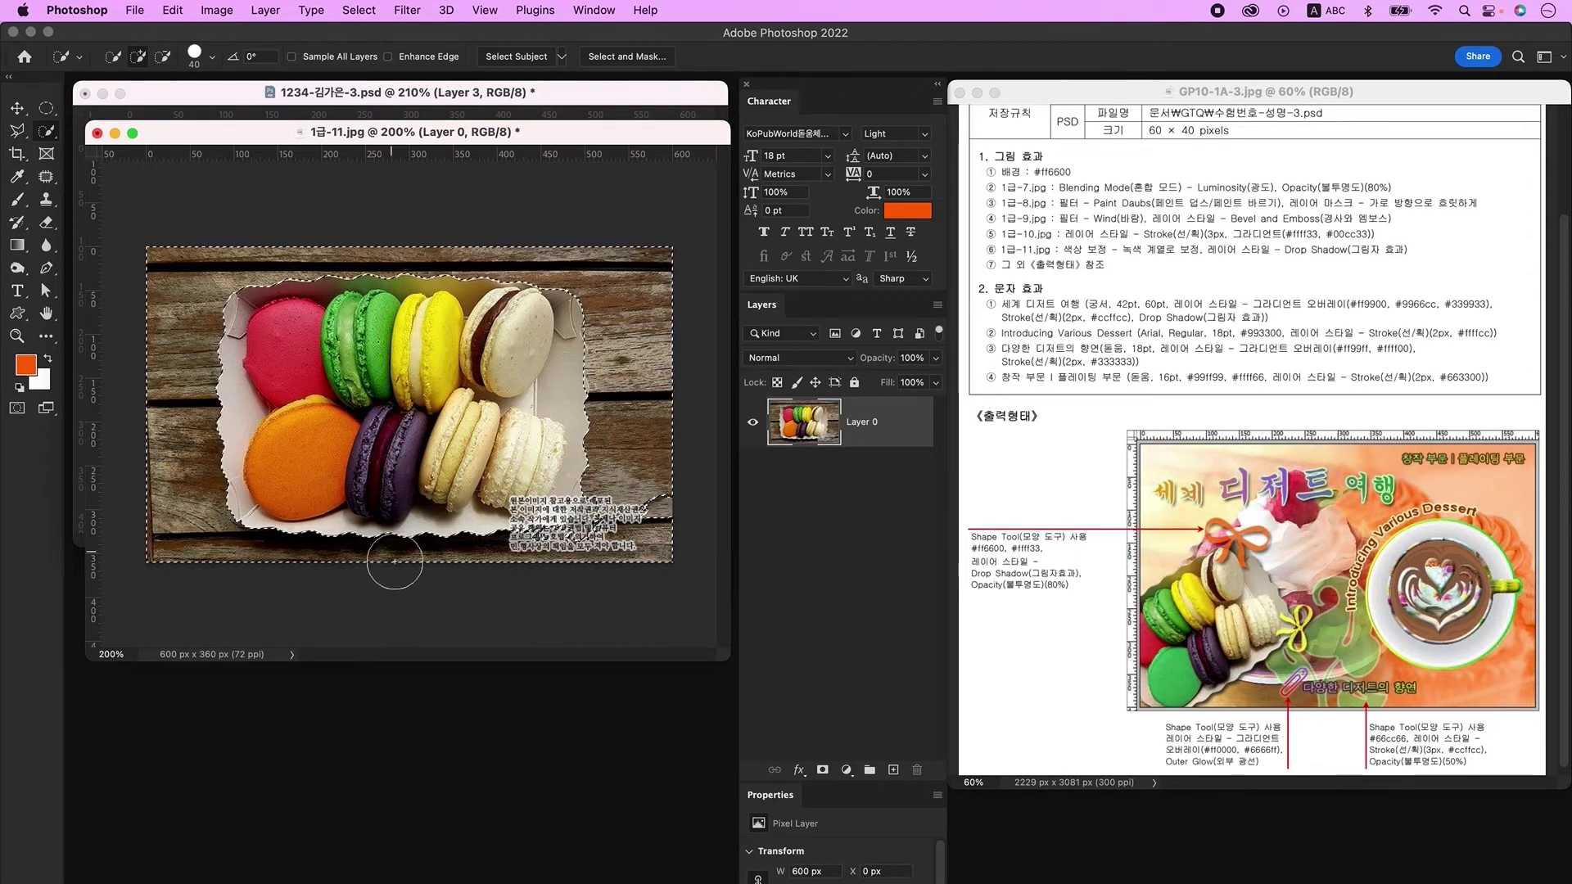
key("Delete")
key("cmd+d")
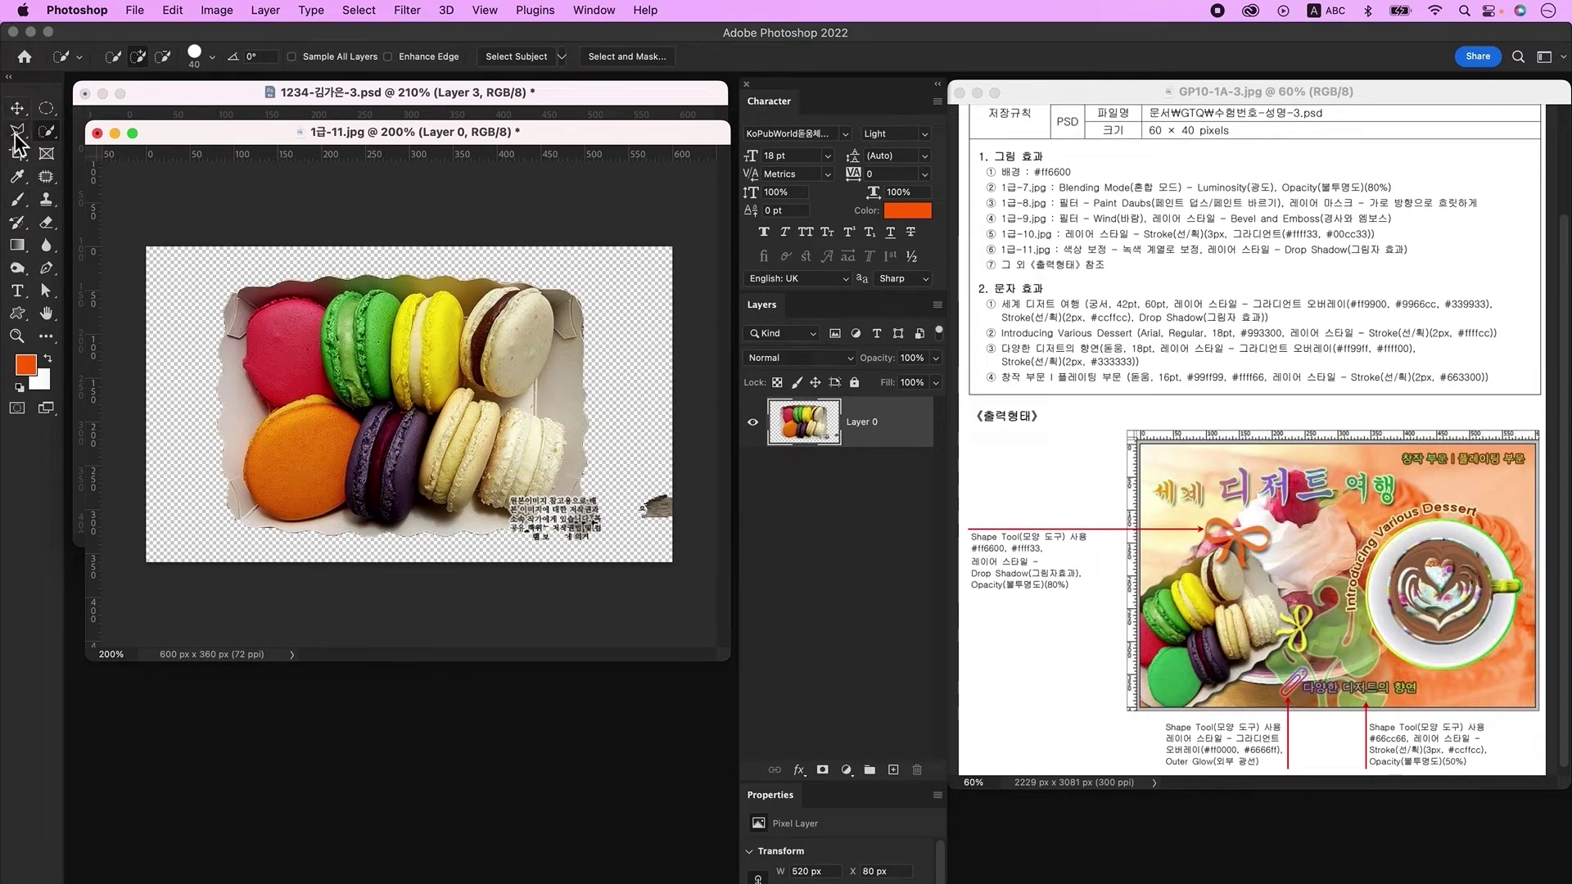
left_click(16, 131)
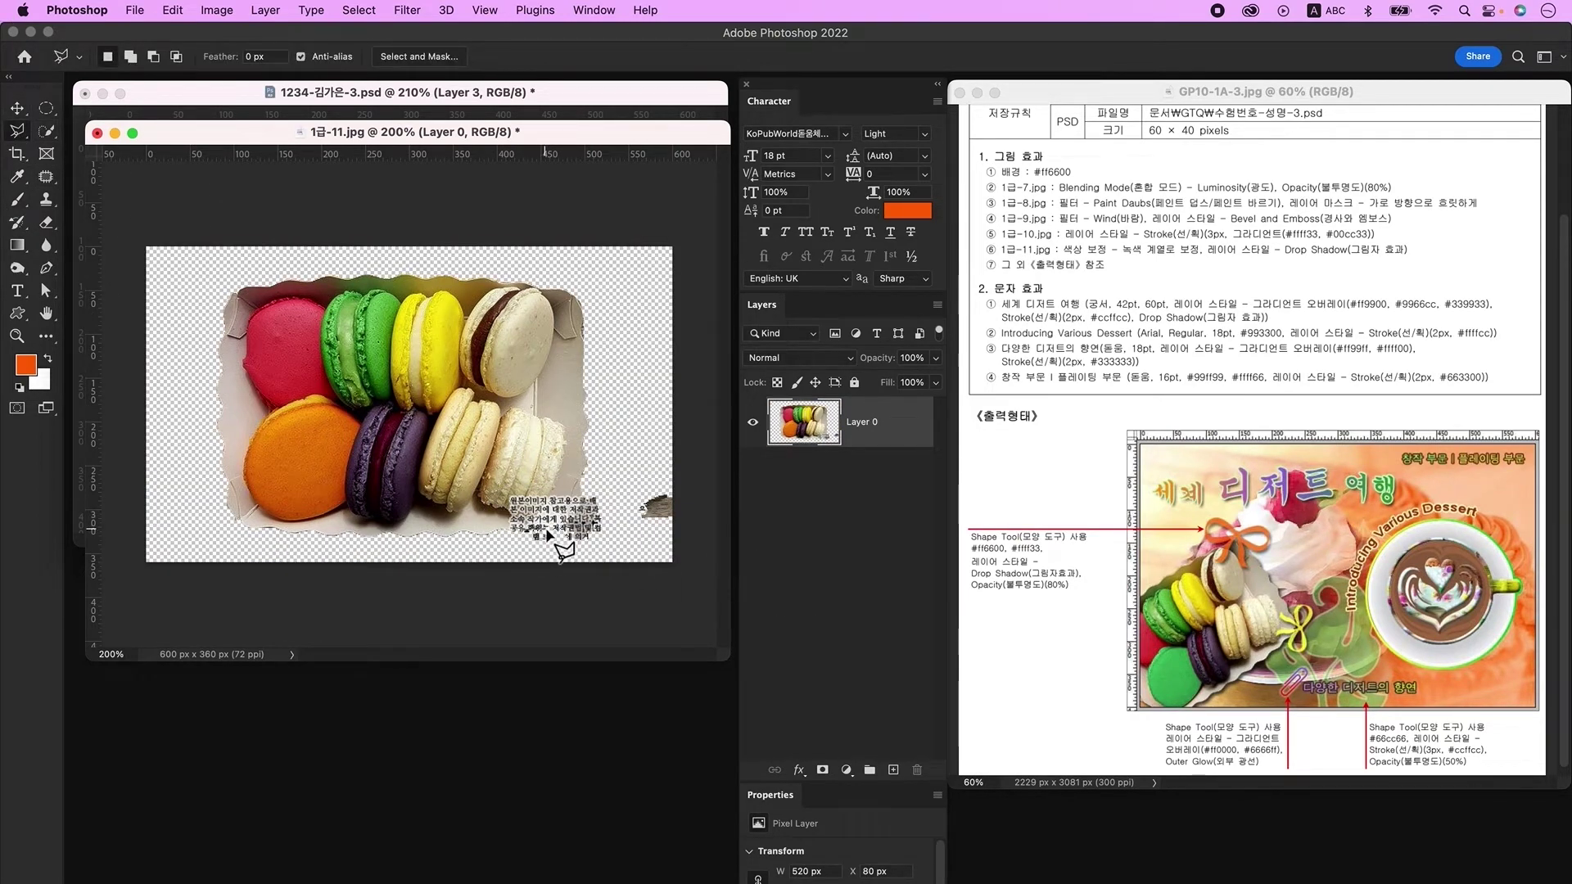
mouse_move(579, 524)
left_mouse_down()
mouse_move(704, 622)
mouse_move(577, 504)
left_mouse_up()
key("Delete")
key("cmd+d")
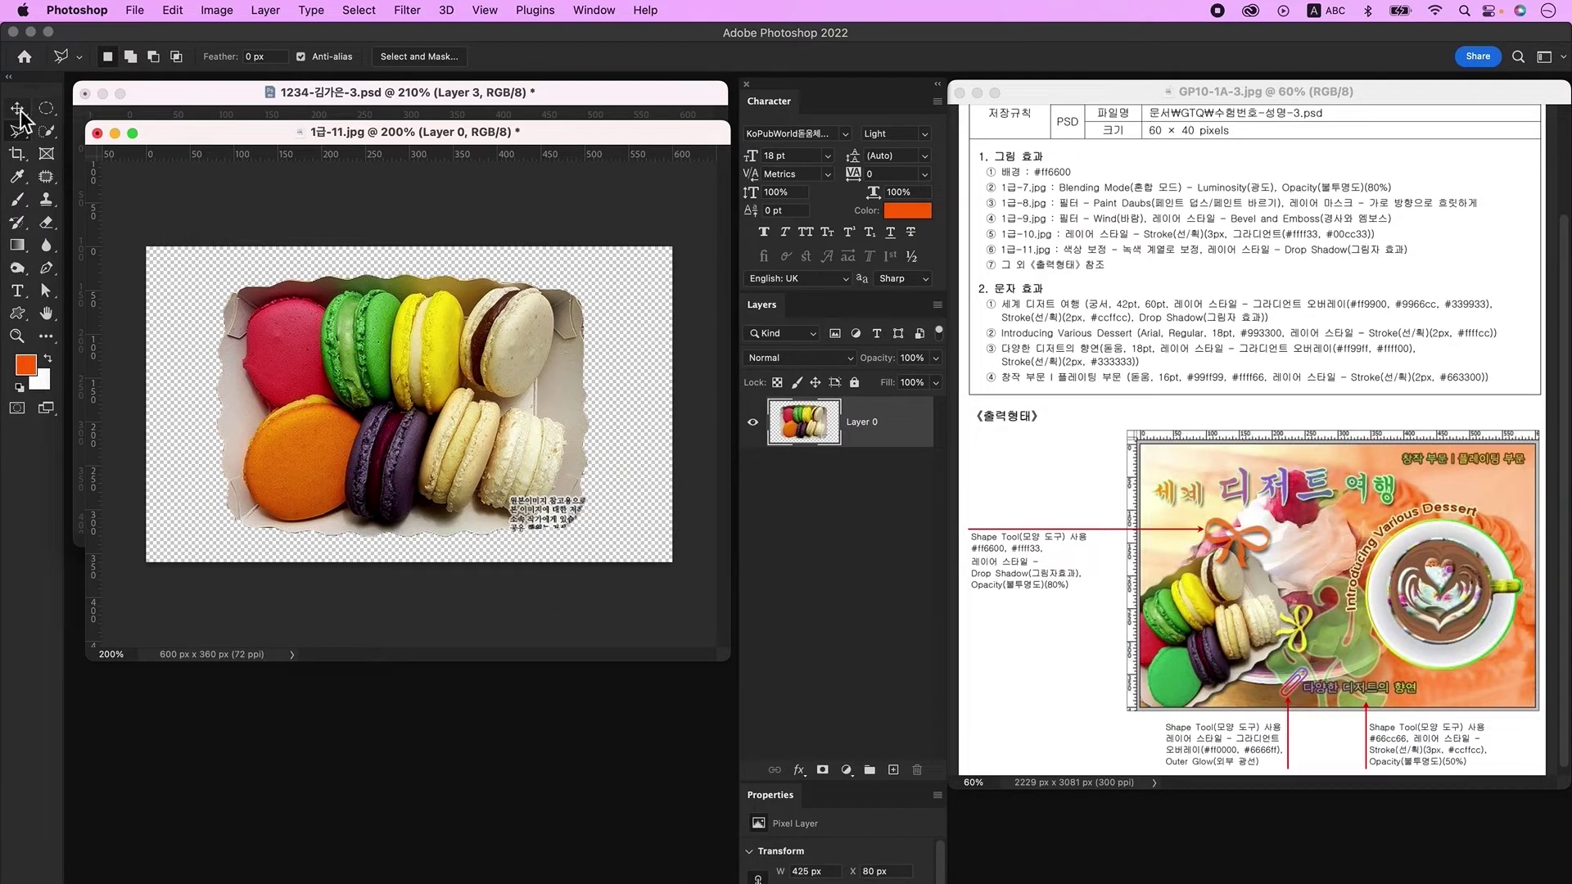
Step: Drag the cut-out macaron tray into the poster as a new layer
left_click(17, 107)
left_click_drag(398, 133, 401, 528)
left_click_drag(439, 735, 292, 399)
key("cmd+t")
Step: Shrink the macaron tray to about two thirds and tilt it into the lower left
left_click_drag(482, 273, 356, 278)
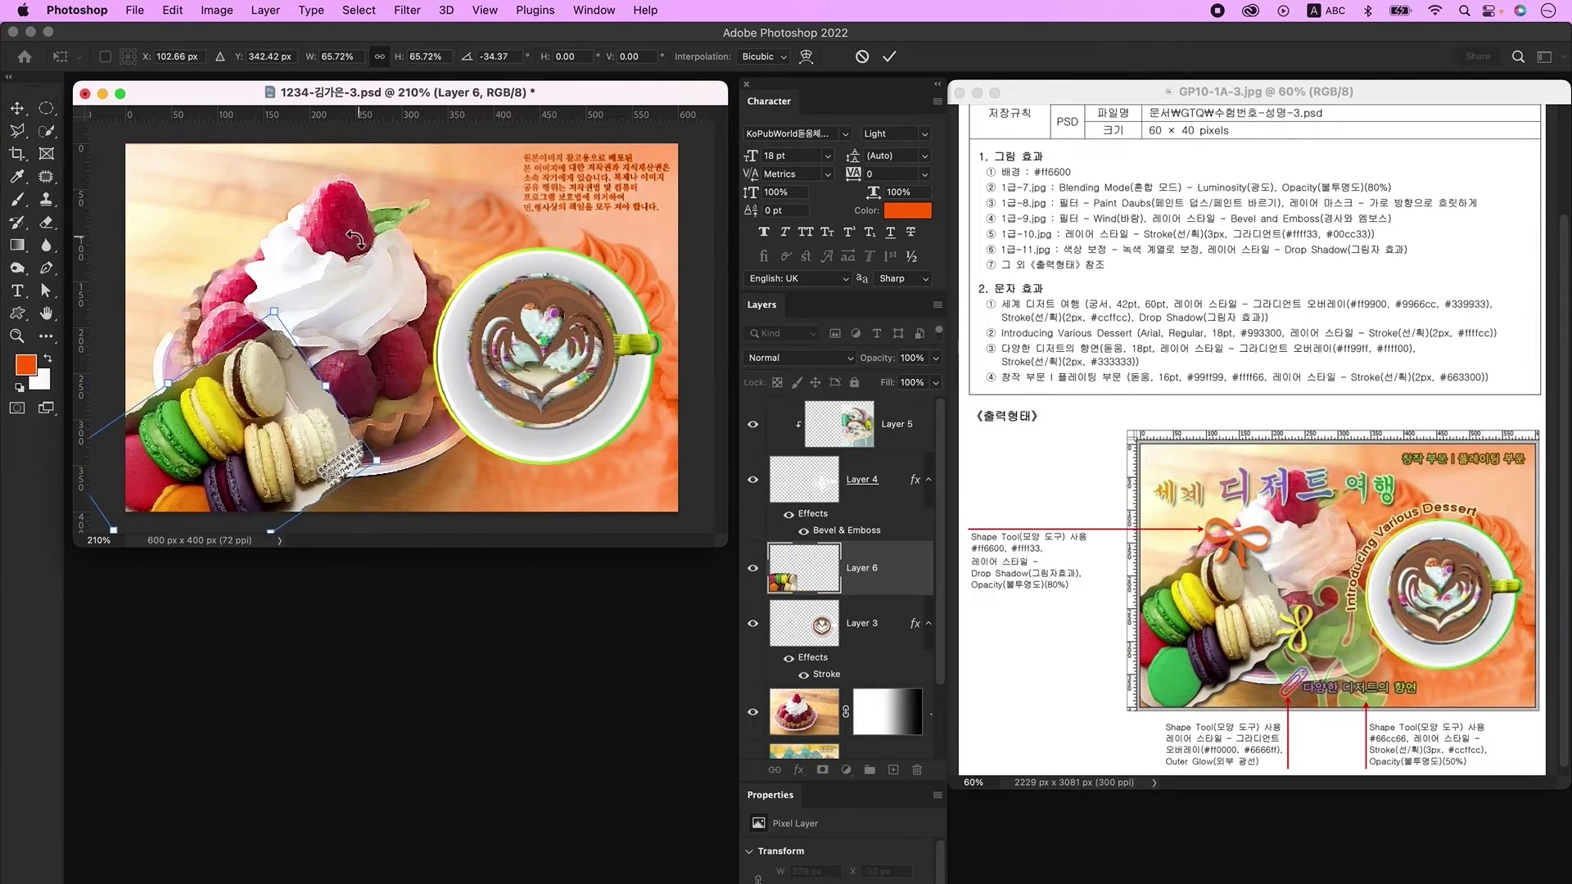
left_click_drag(295, 442, 287, 389)
key("Return")
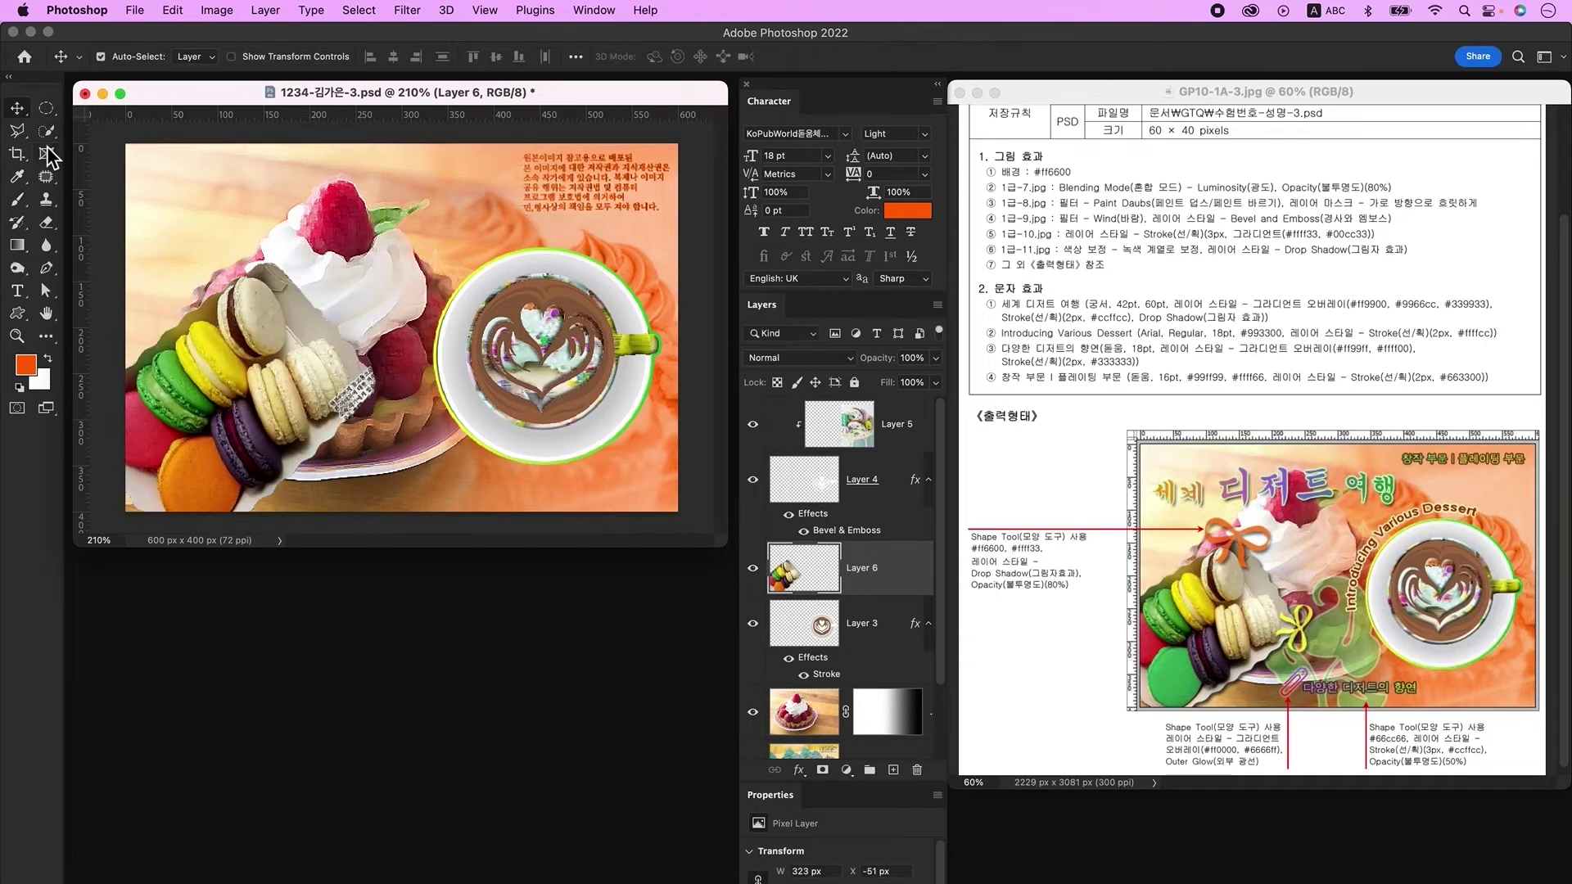
Step: Select the orange macaron and open Hue/Saturation with Ctrl+U
left_click(48, 132)
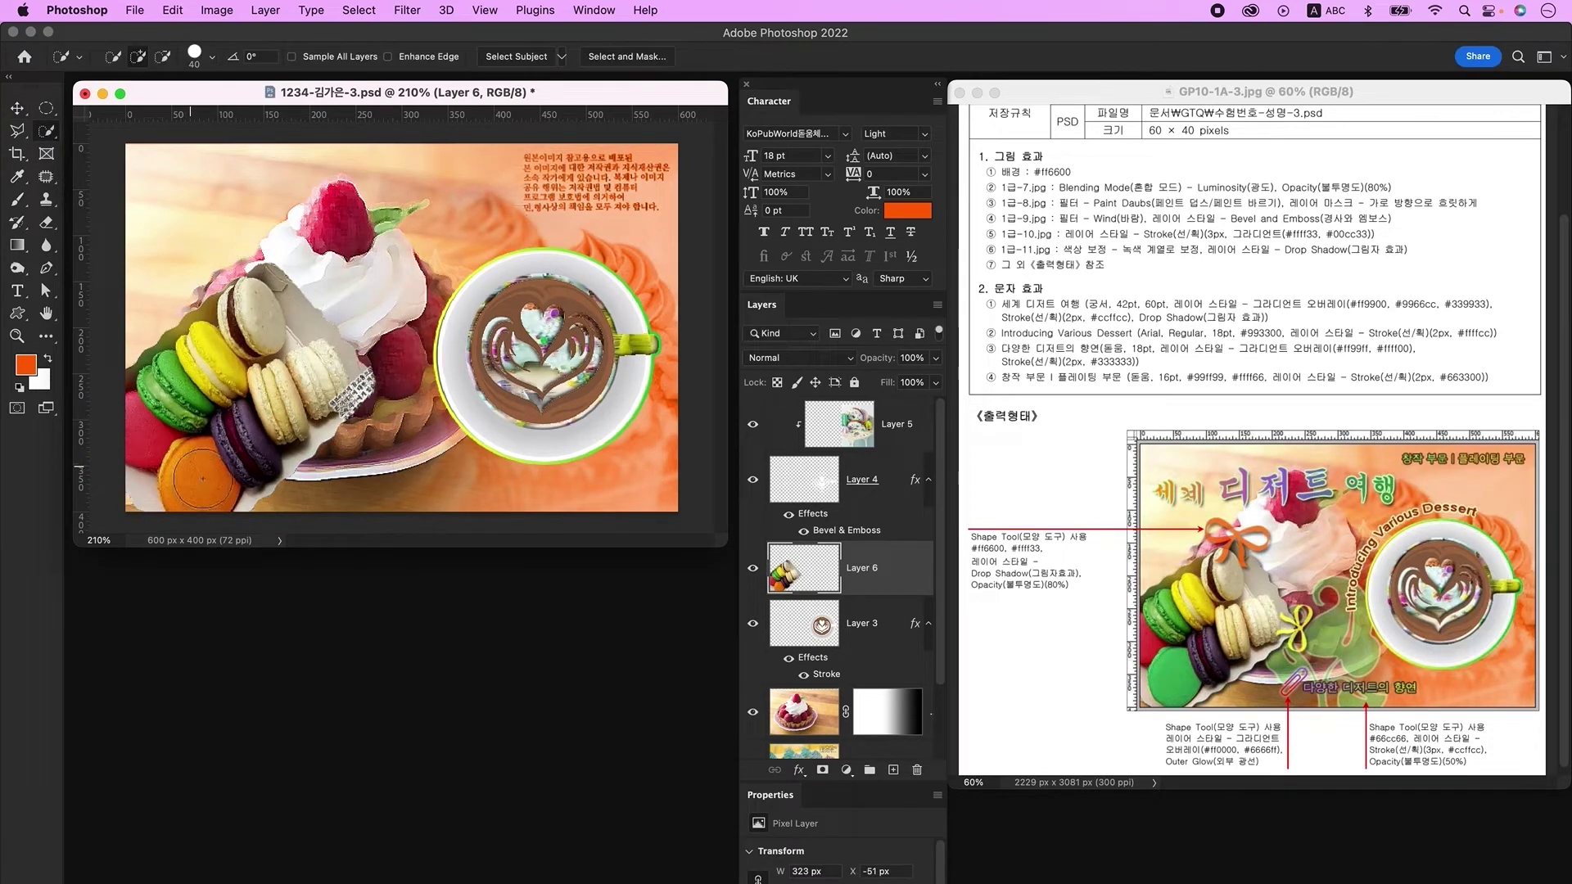
key("bracketleft")
key("bracketleft")
key("bracketleft")
mouse_move(200, 468)
left_mouse_down()
mouse_move(176, 492)
mouse_move(193, 502)
left_mouse_up()
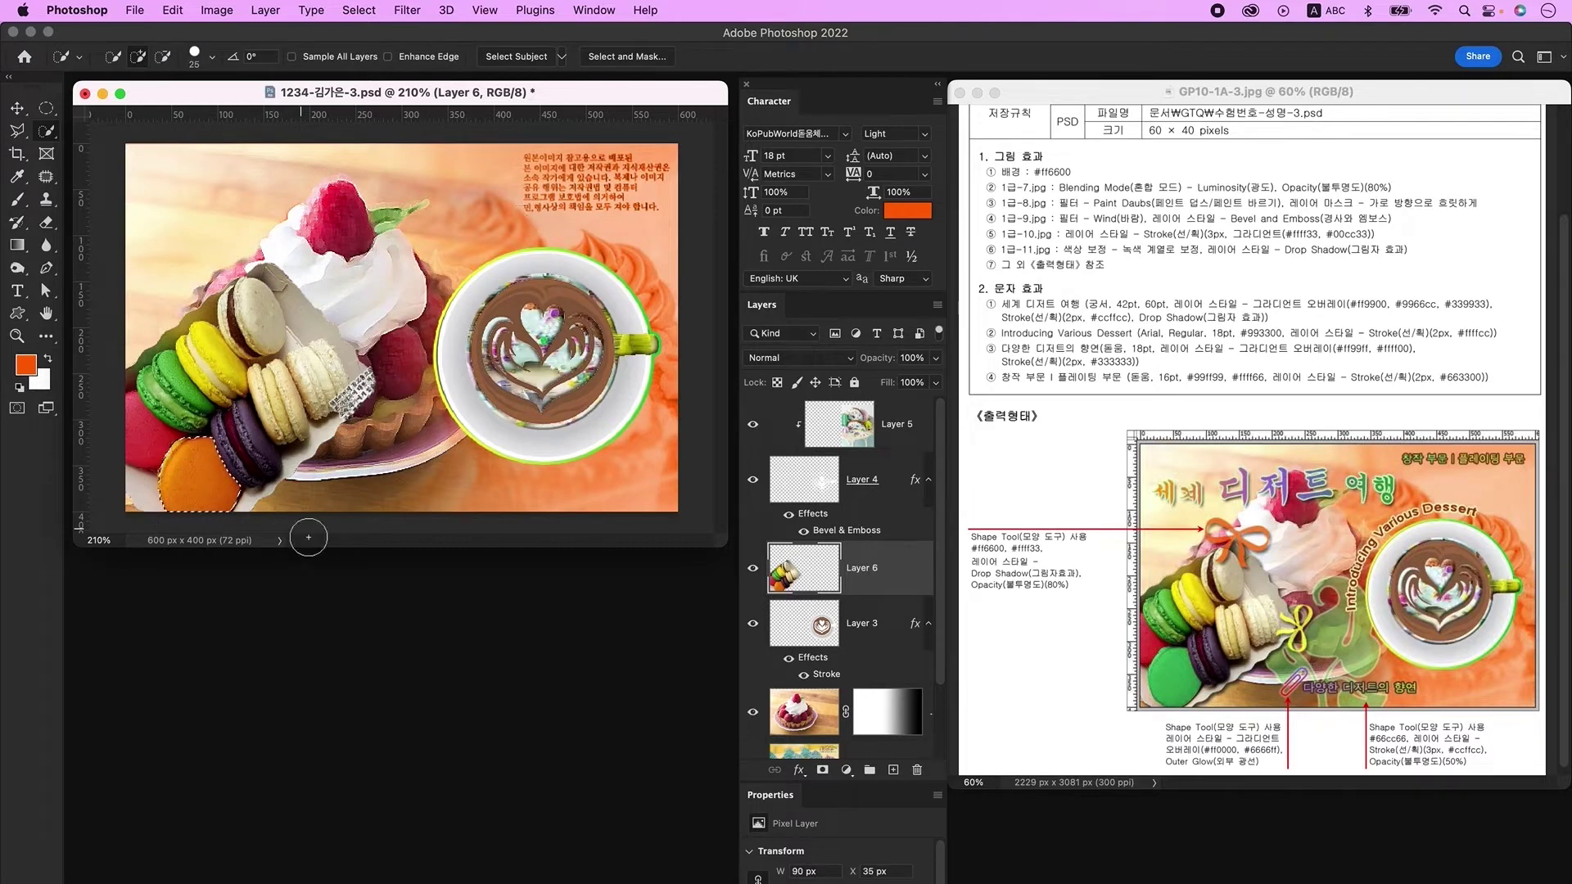
key("ctrl+u")
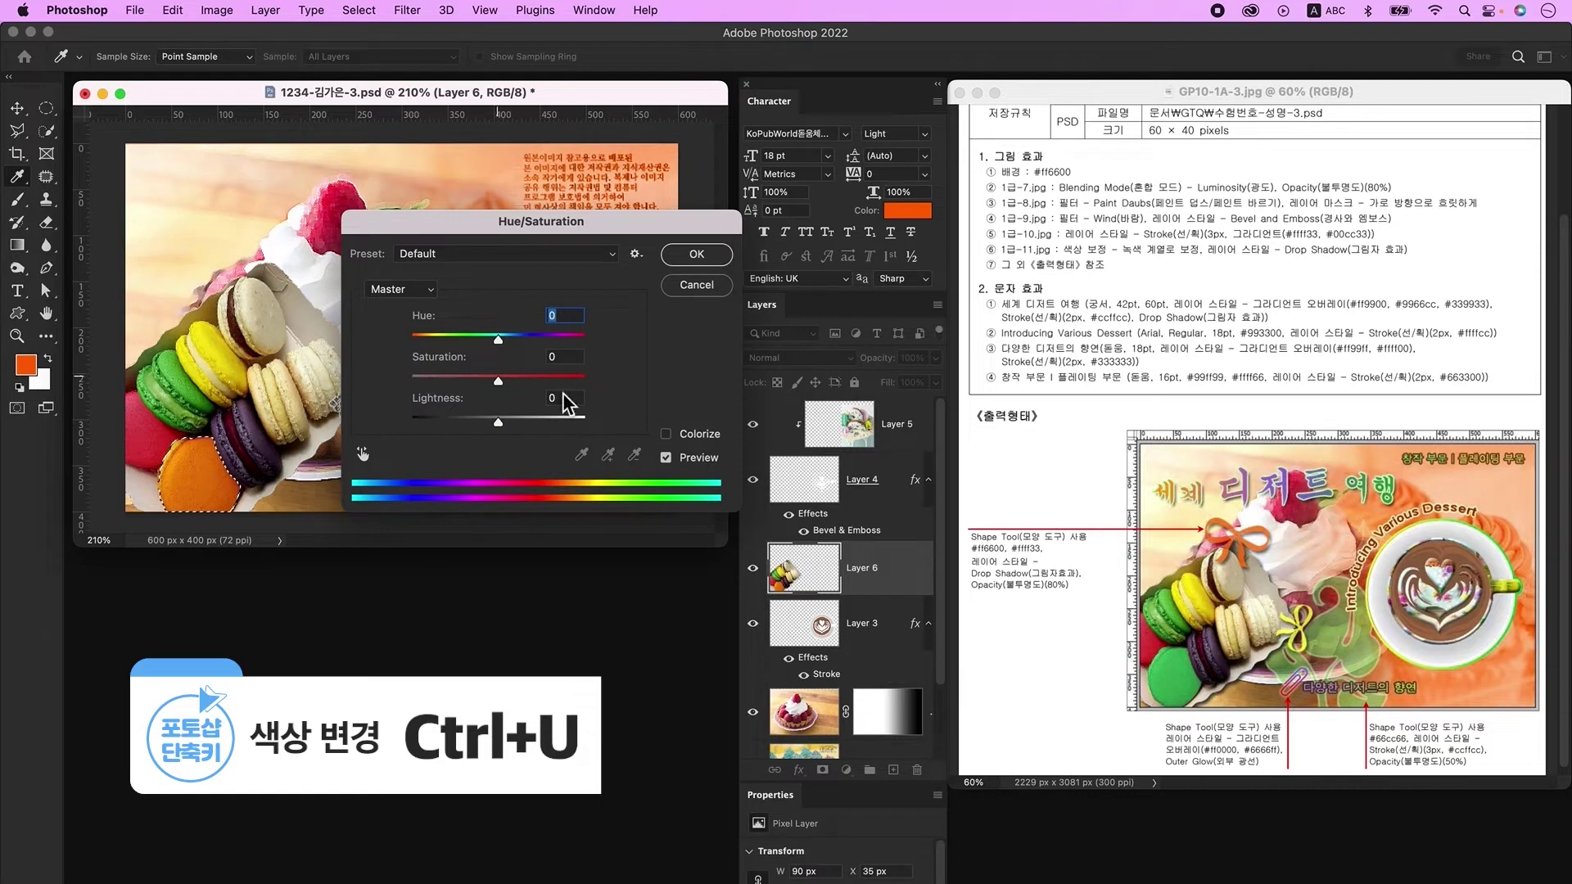
Step: Colorize the orange macaron green with Hue 144 and Saturation 52, then deselect
left_click(700, 435)
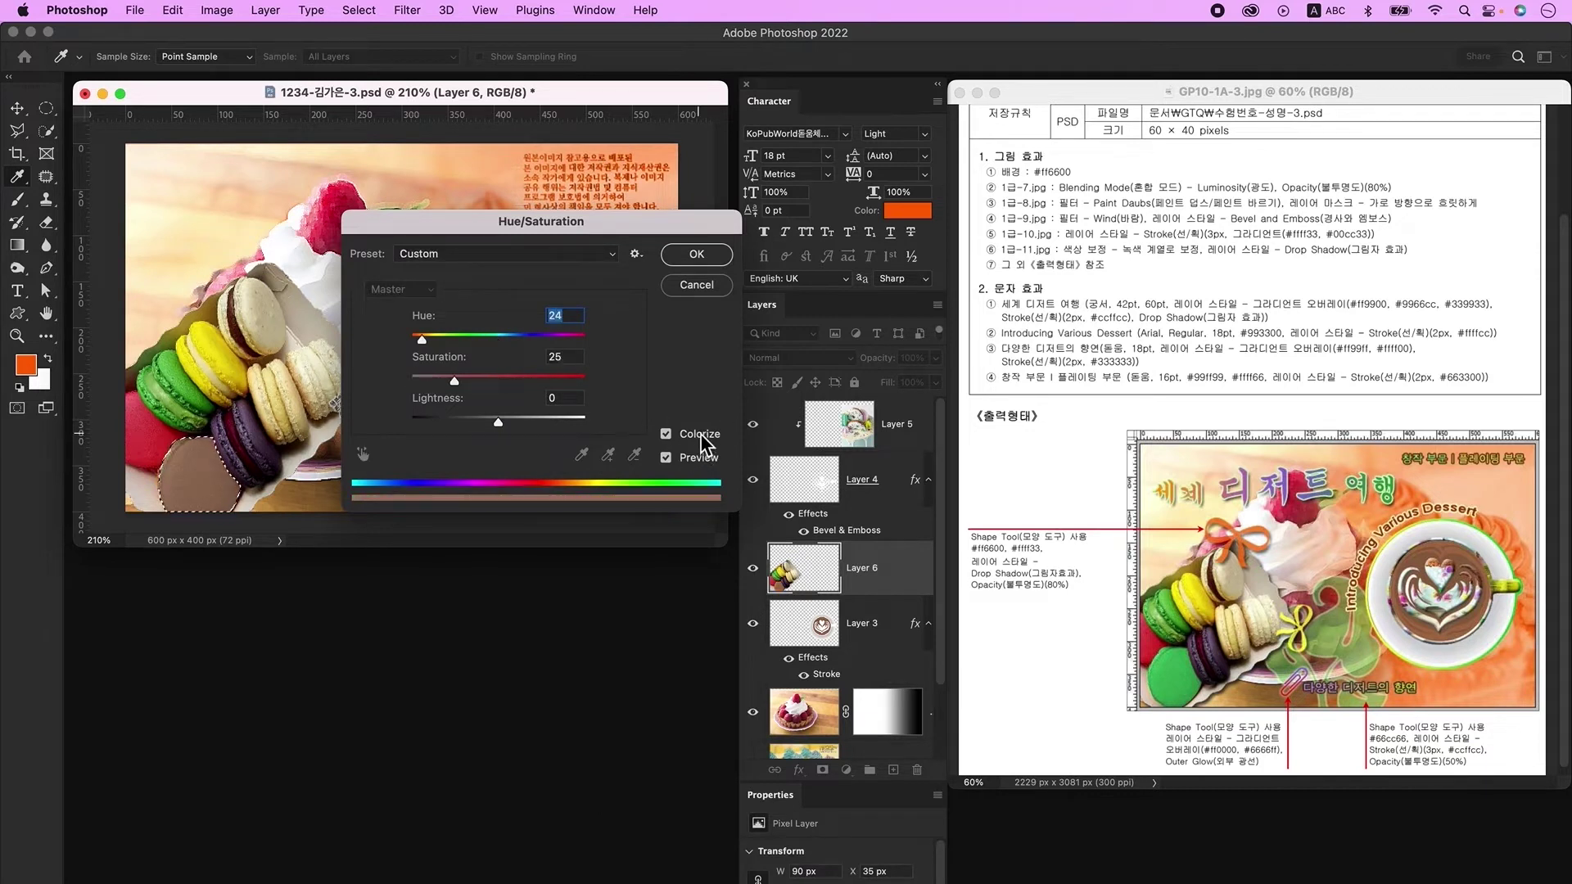
left_click_drag(457, 382, 504, 382)
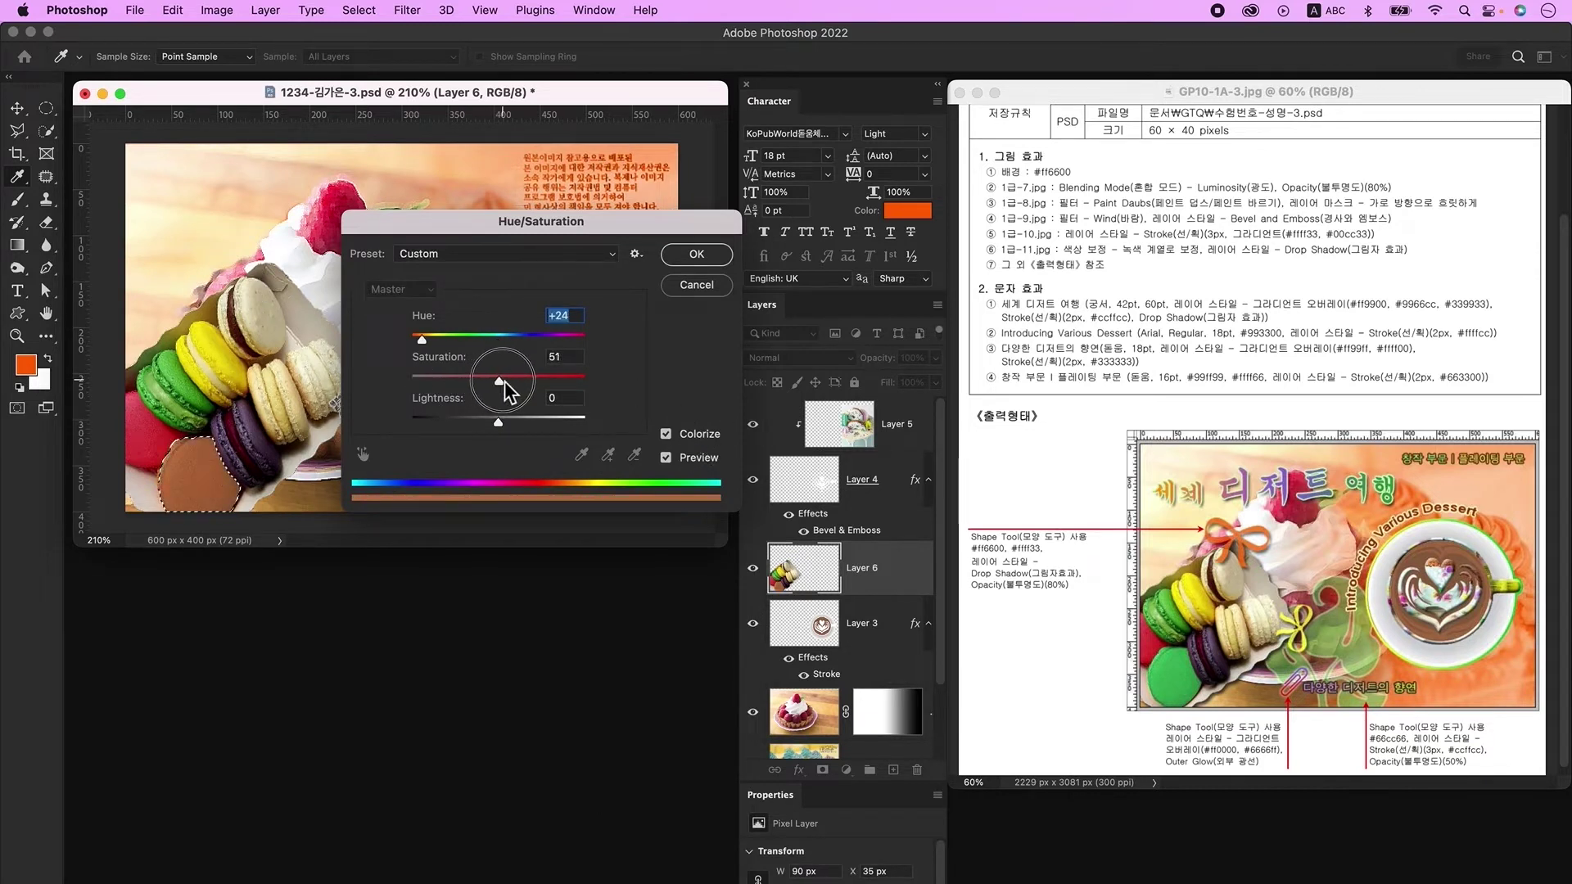
left_click_drag(420, 339, 483, 343)
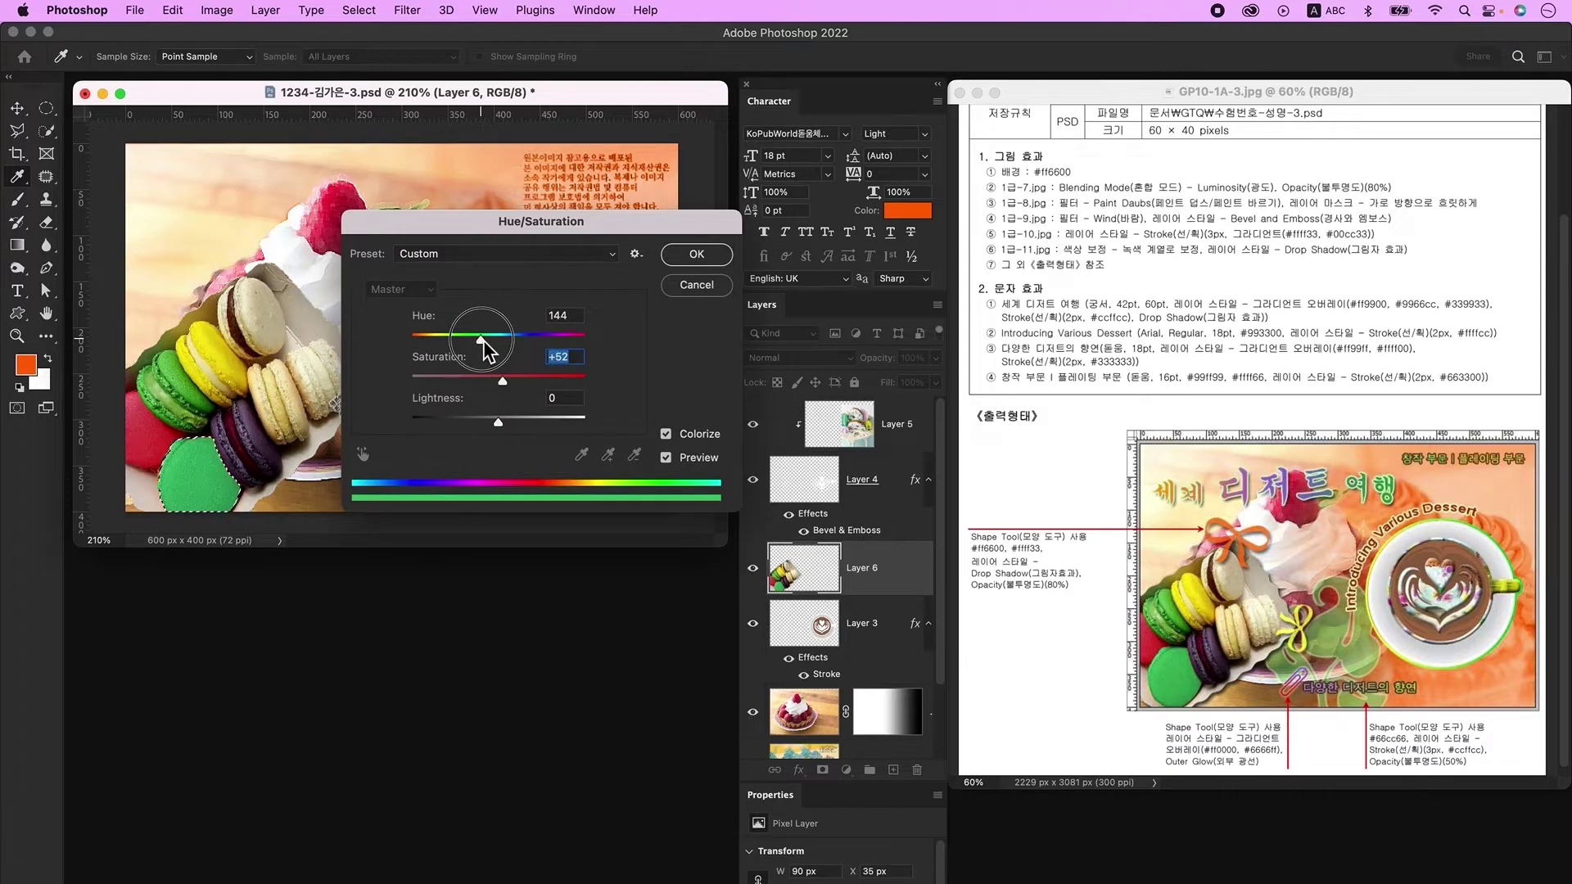
left_click(695, 254)
key("super+d")
key("w")
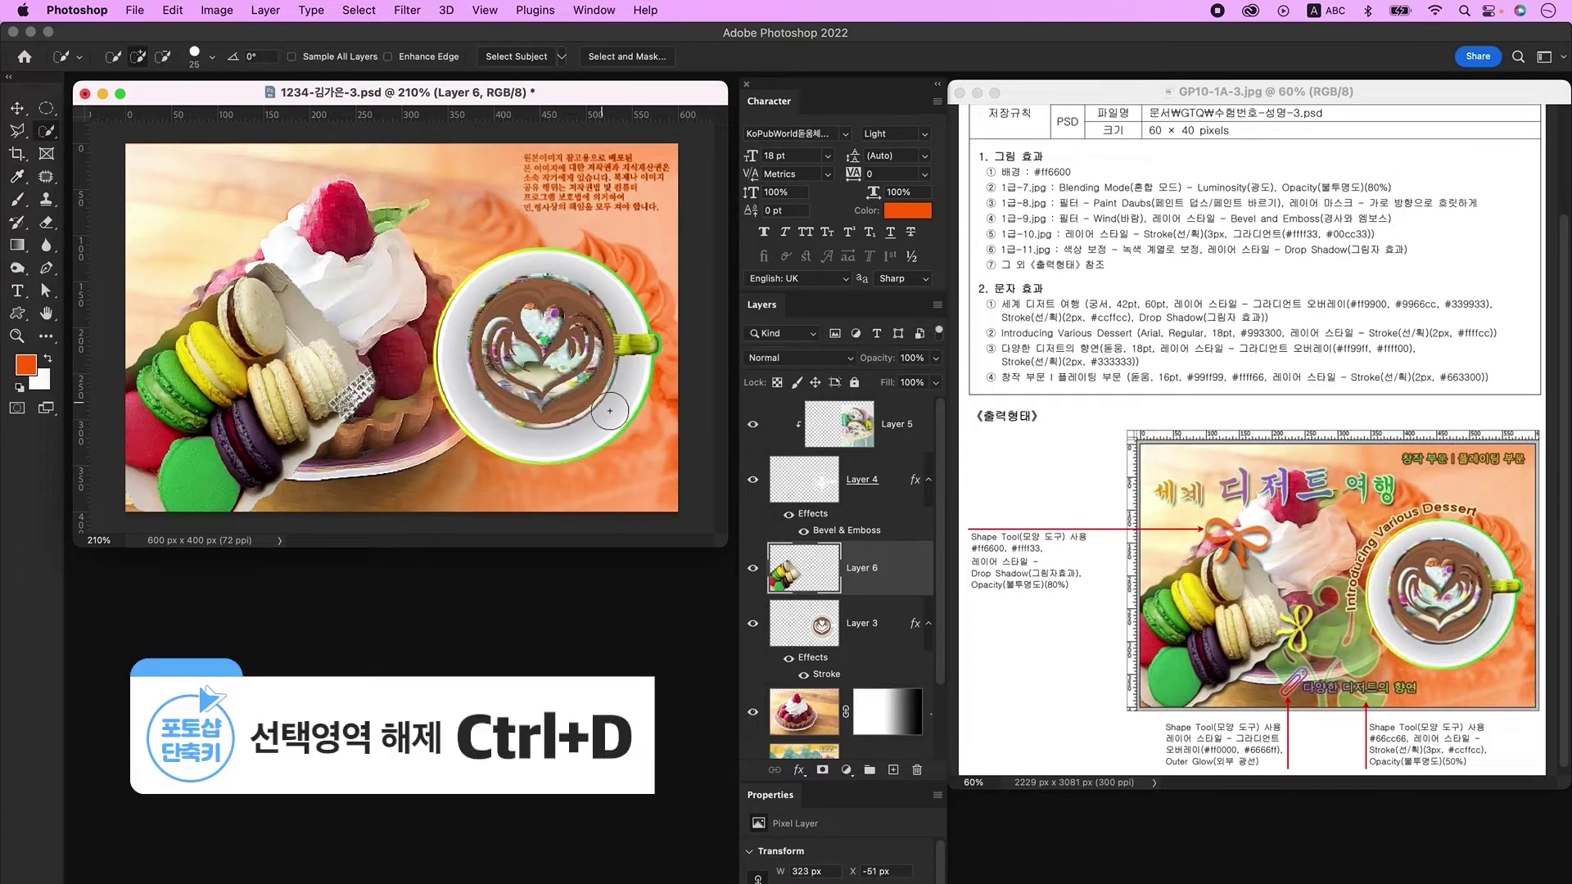
Step: Add a Drop Shadow to the macaron layer and create a new empty layer
double_click(864, 568)
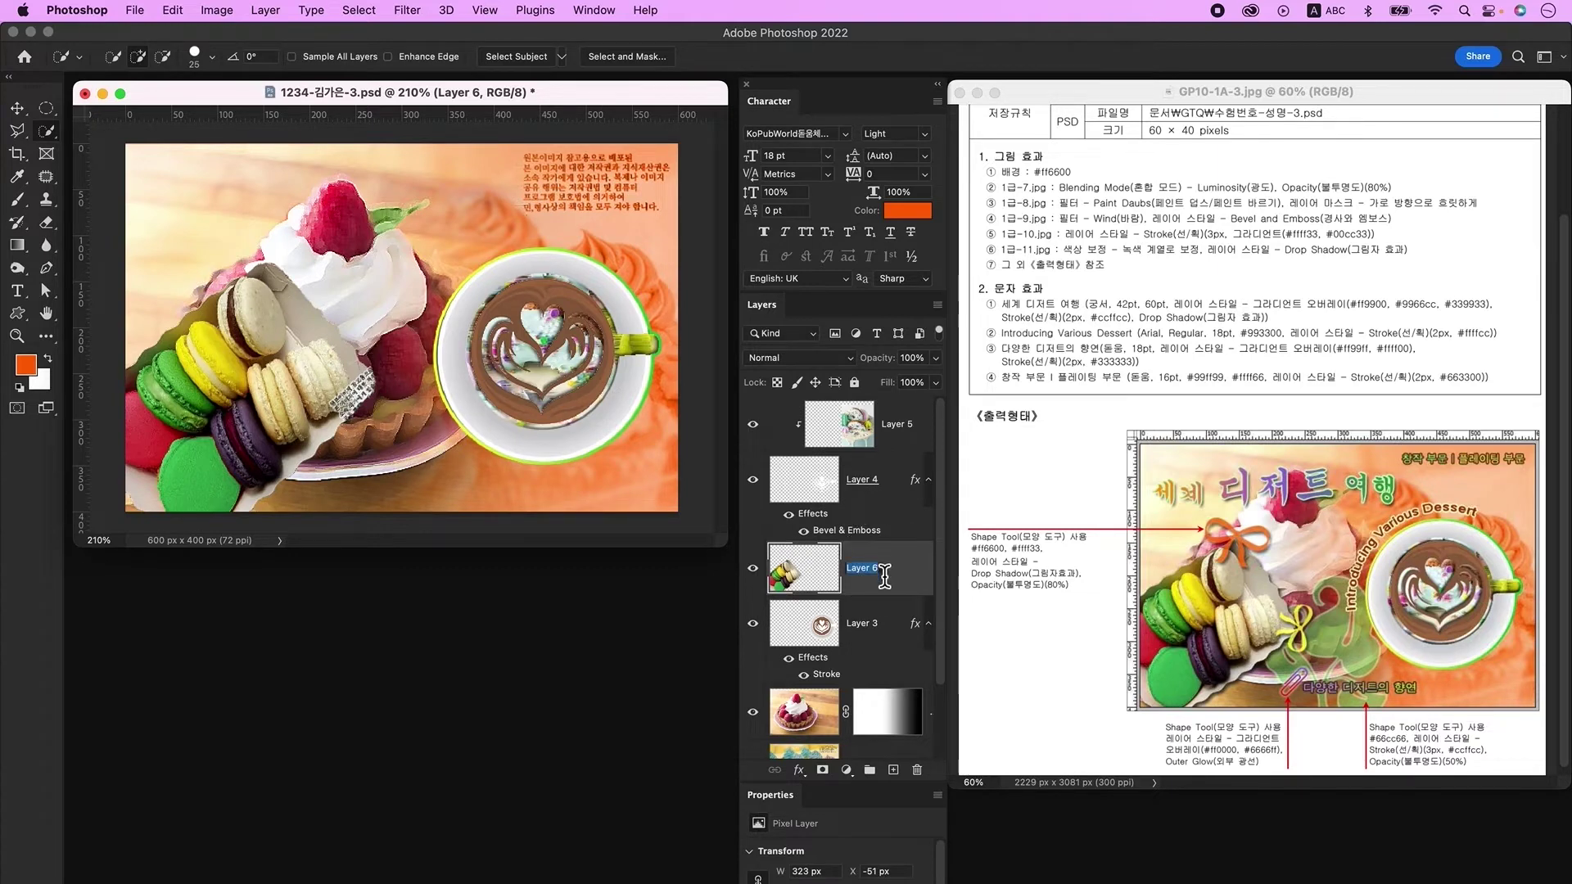
double_click(910, 572)
left_click(426, 417)
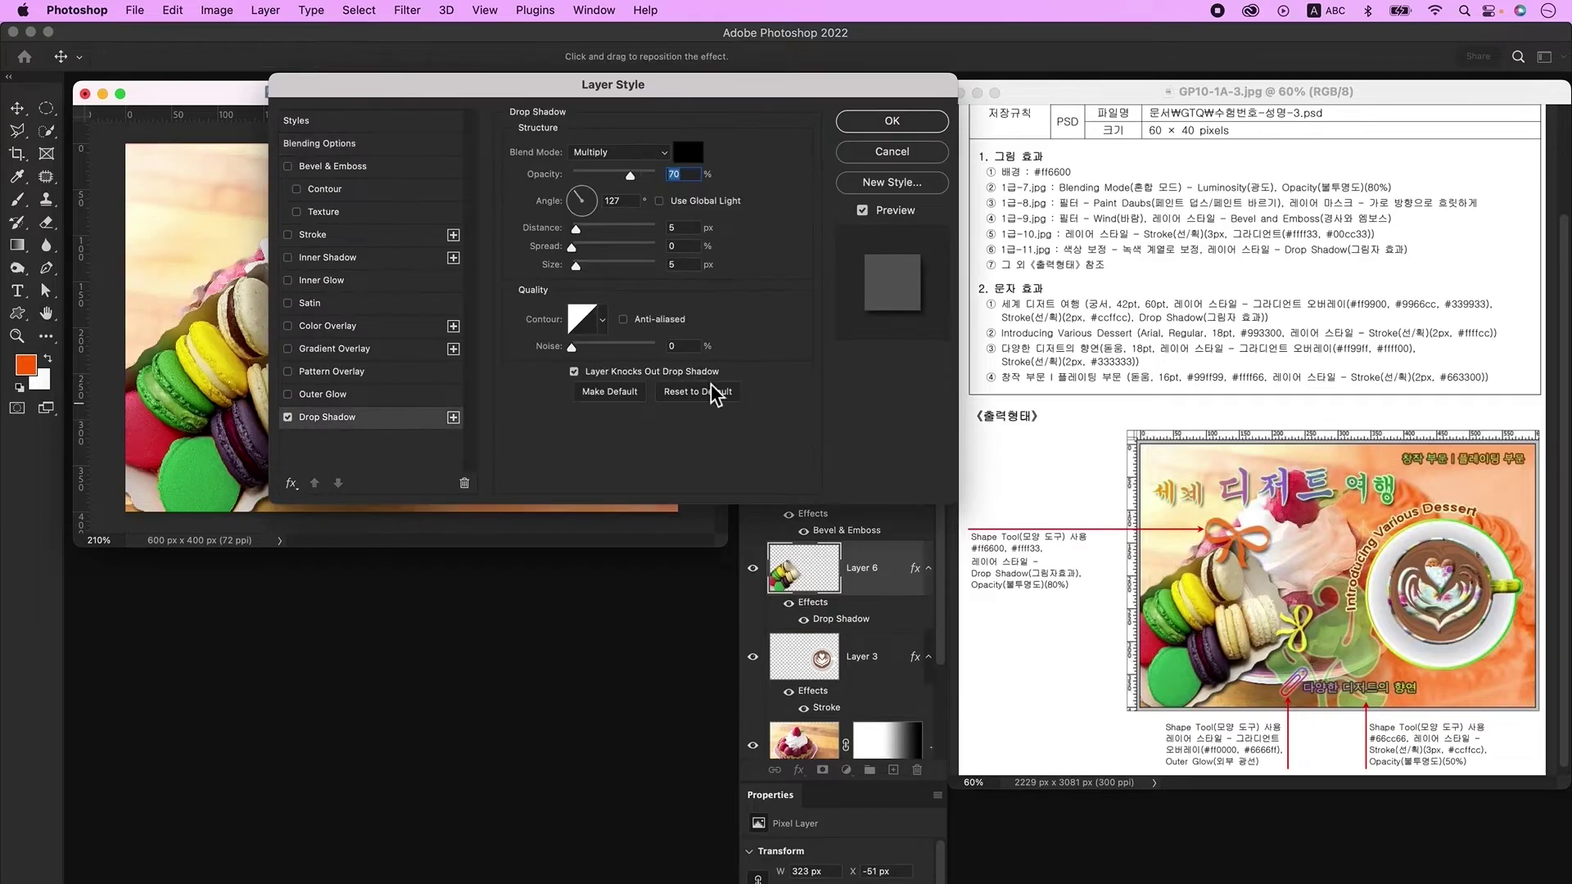
left_click(921, 123)
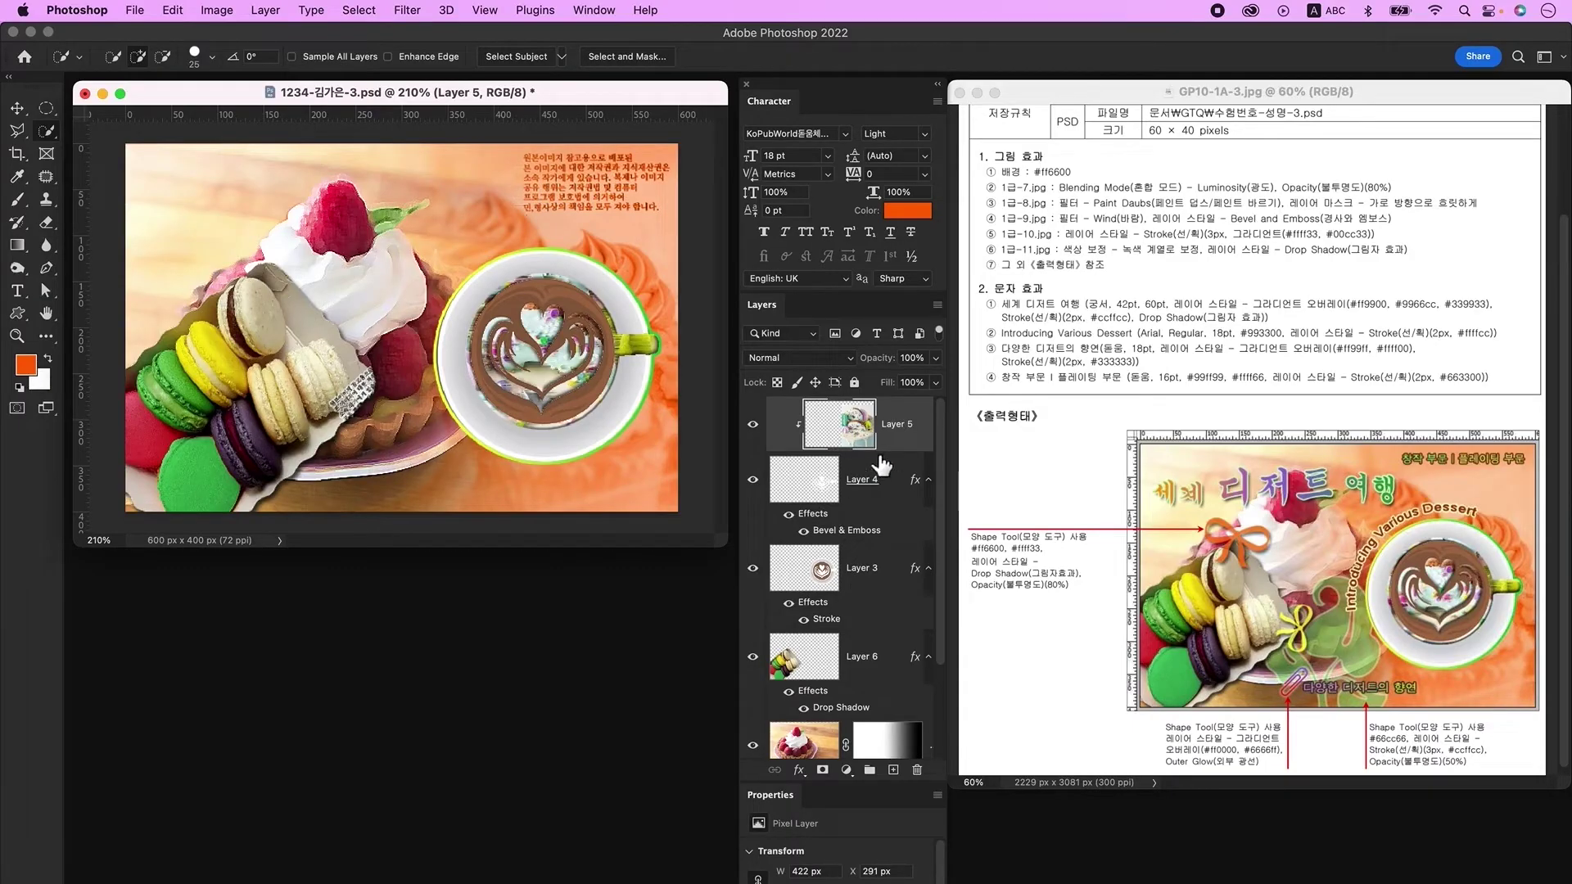
left_click(894, 772)
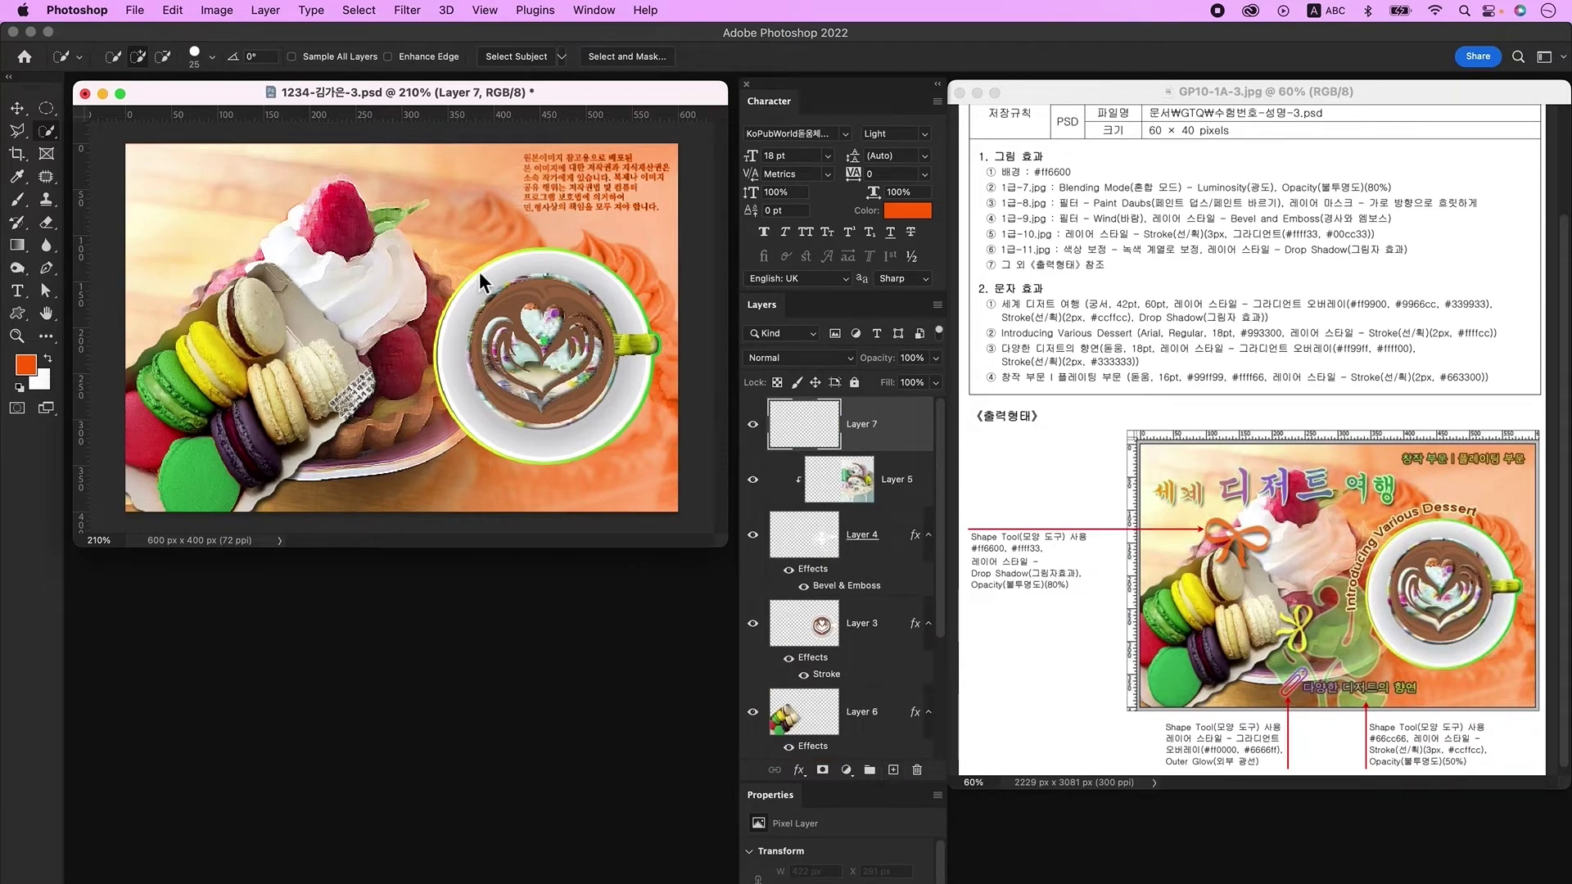
Step: Type the title '세계 디저트 여행' in the 조선궁서체 font at 42 pt
left_click(17, 292)
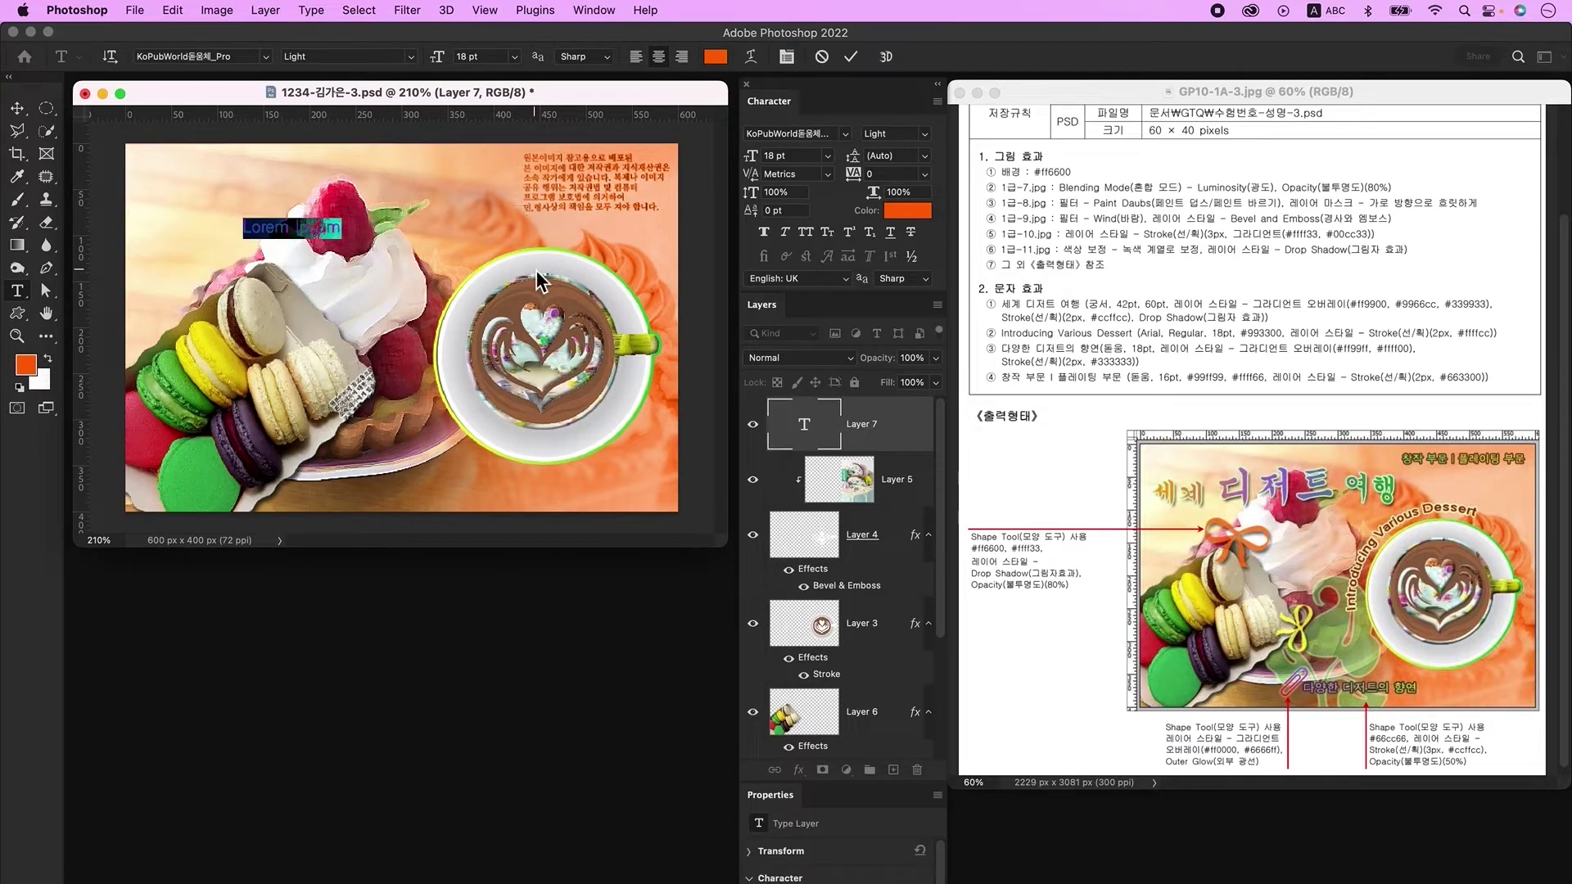
key("ctrl+space")
type("세계 디저트 여행")
key("super+Return")
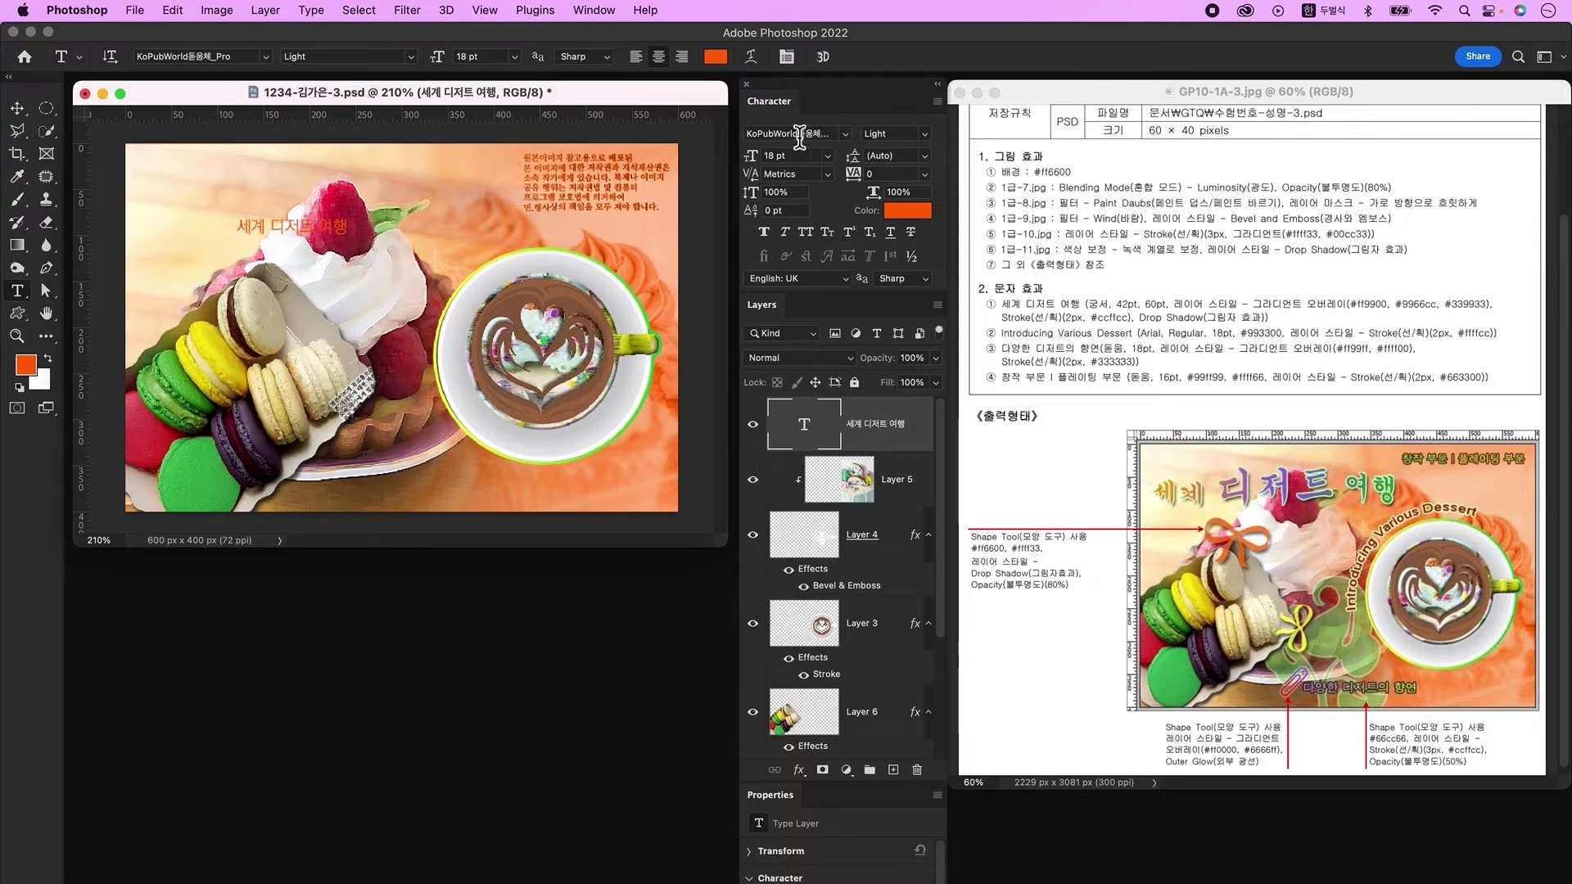
left_click(847, 138)
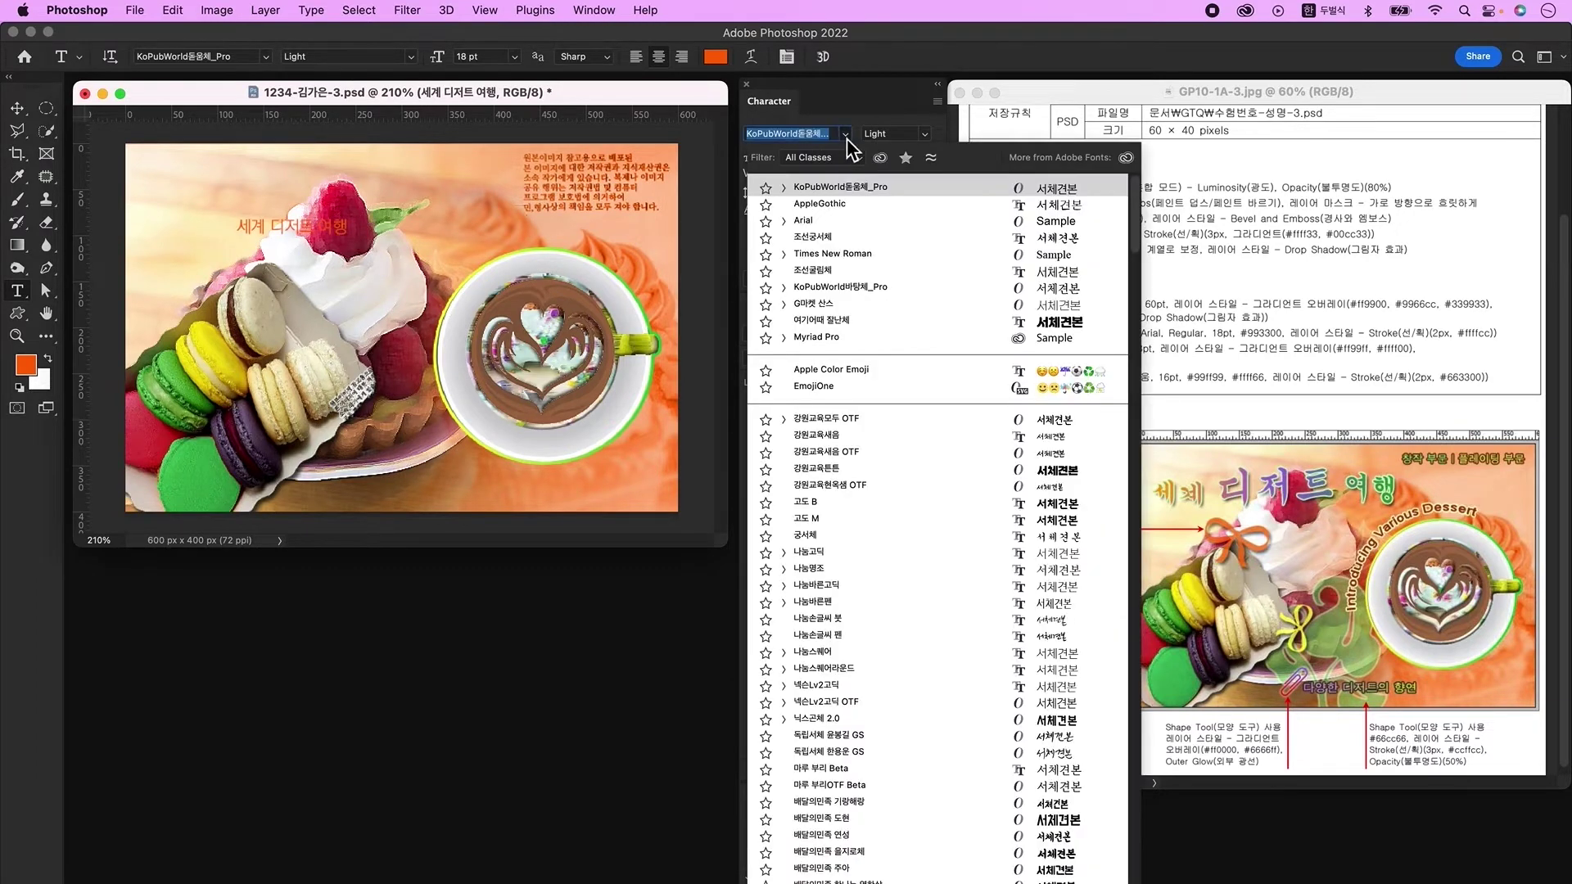
left_click(824, 239)
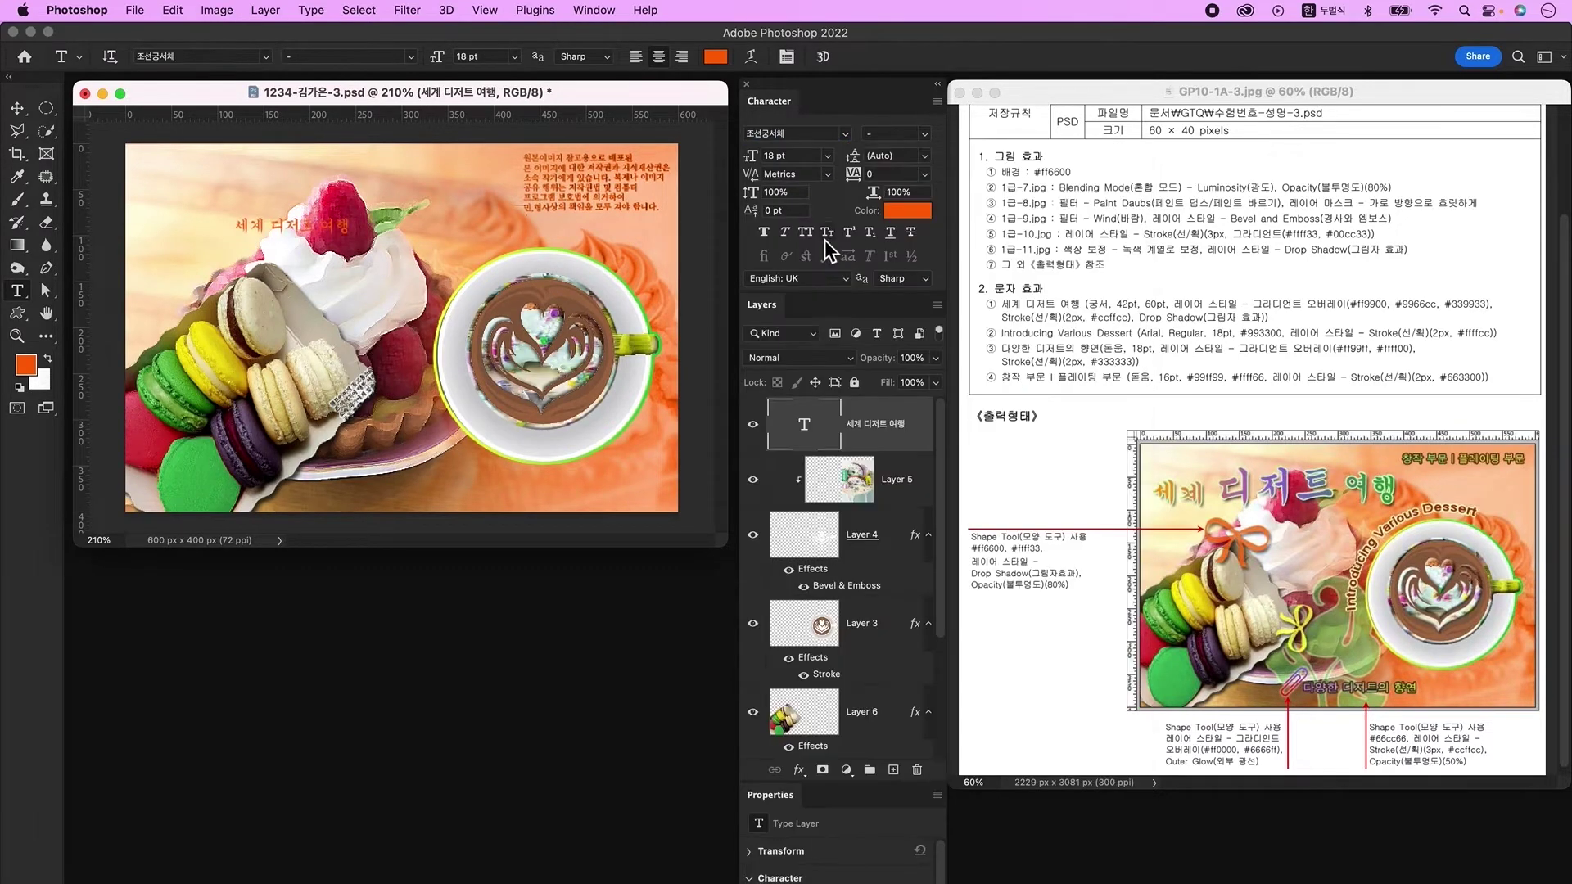
left_click(805, 156)
type("42")
key("Return")
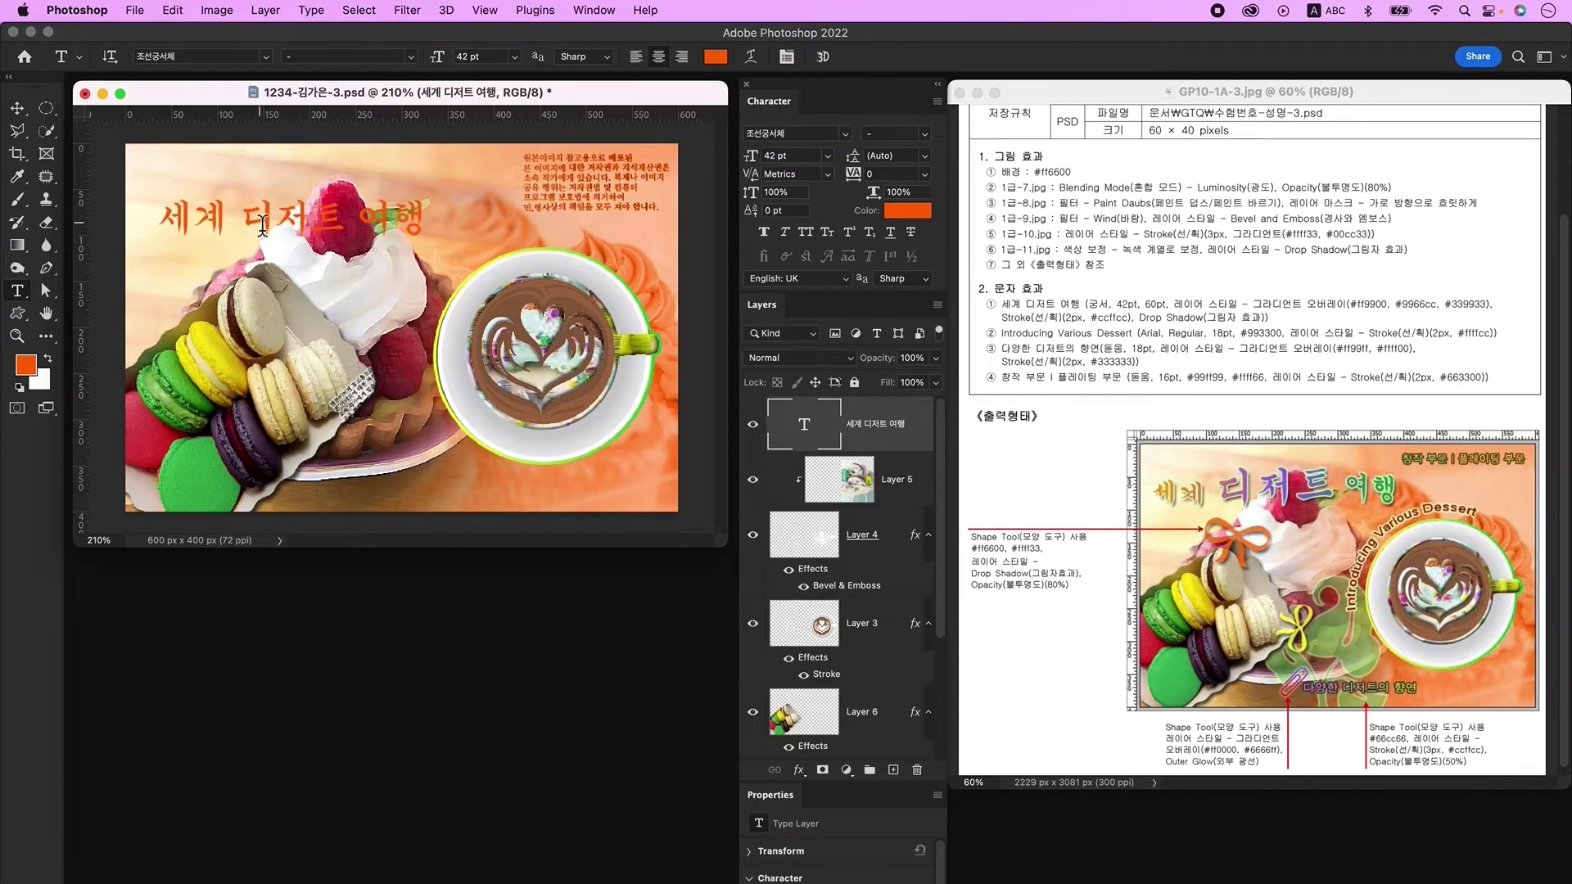
Step: Enlarge the word 디저트 in the title to 60 pt
left_click_drag(240, 230, 344, 233)
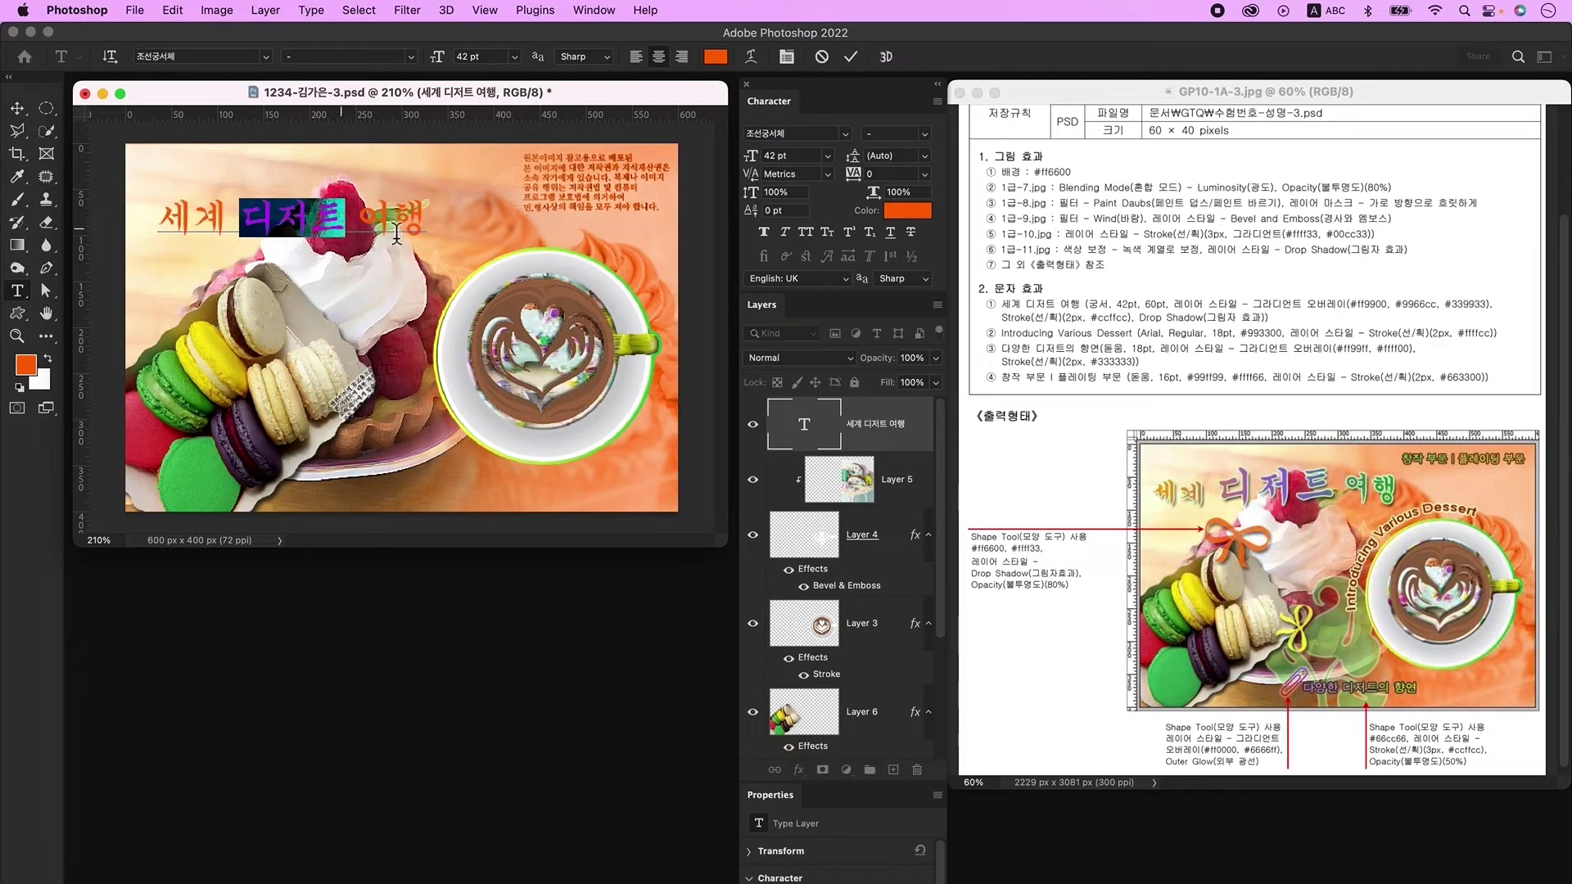
left_click(782, 156)
type("60")
key("Return")
key("super+Return")
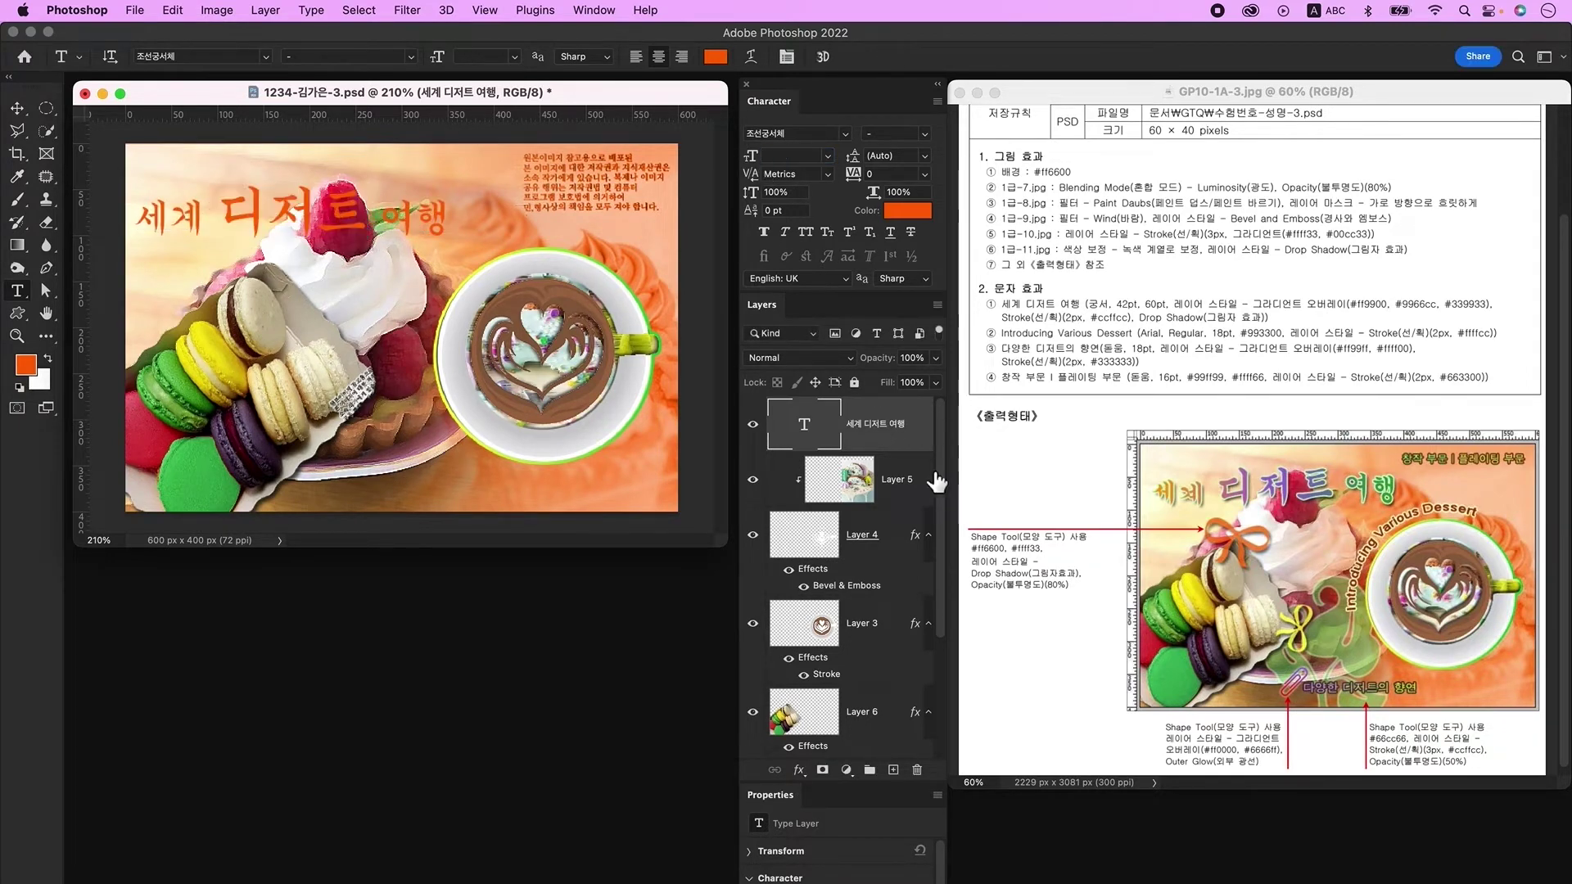
Step: Add a Gradient Overlay to the title with a new middle colour stop at 50%
double_click(918, 443)
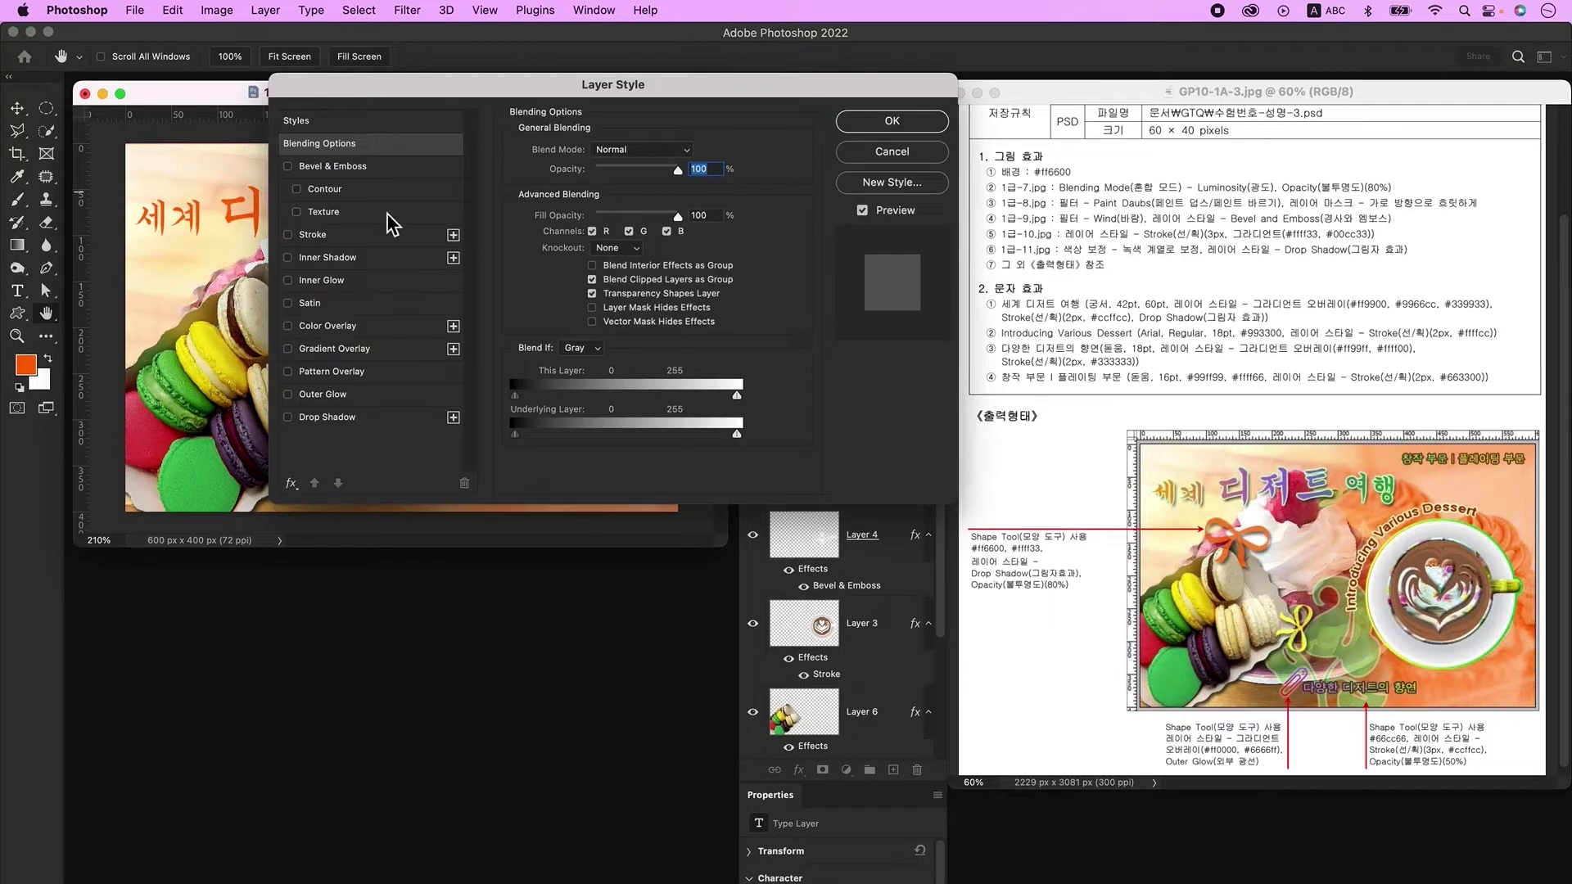
left_click(352, 348)
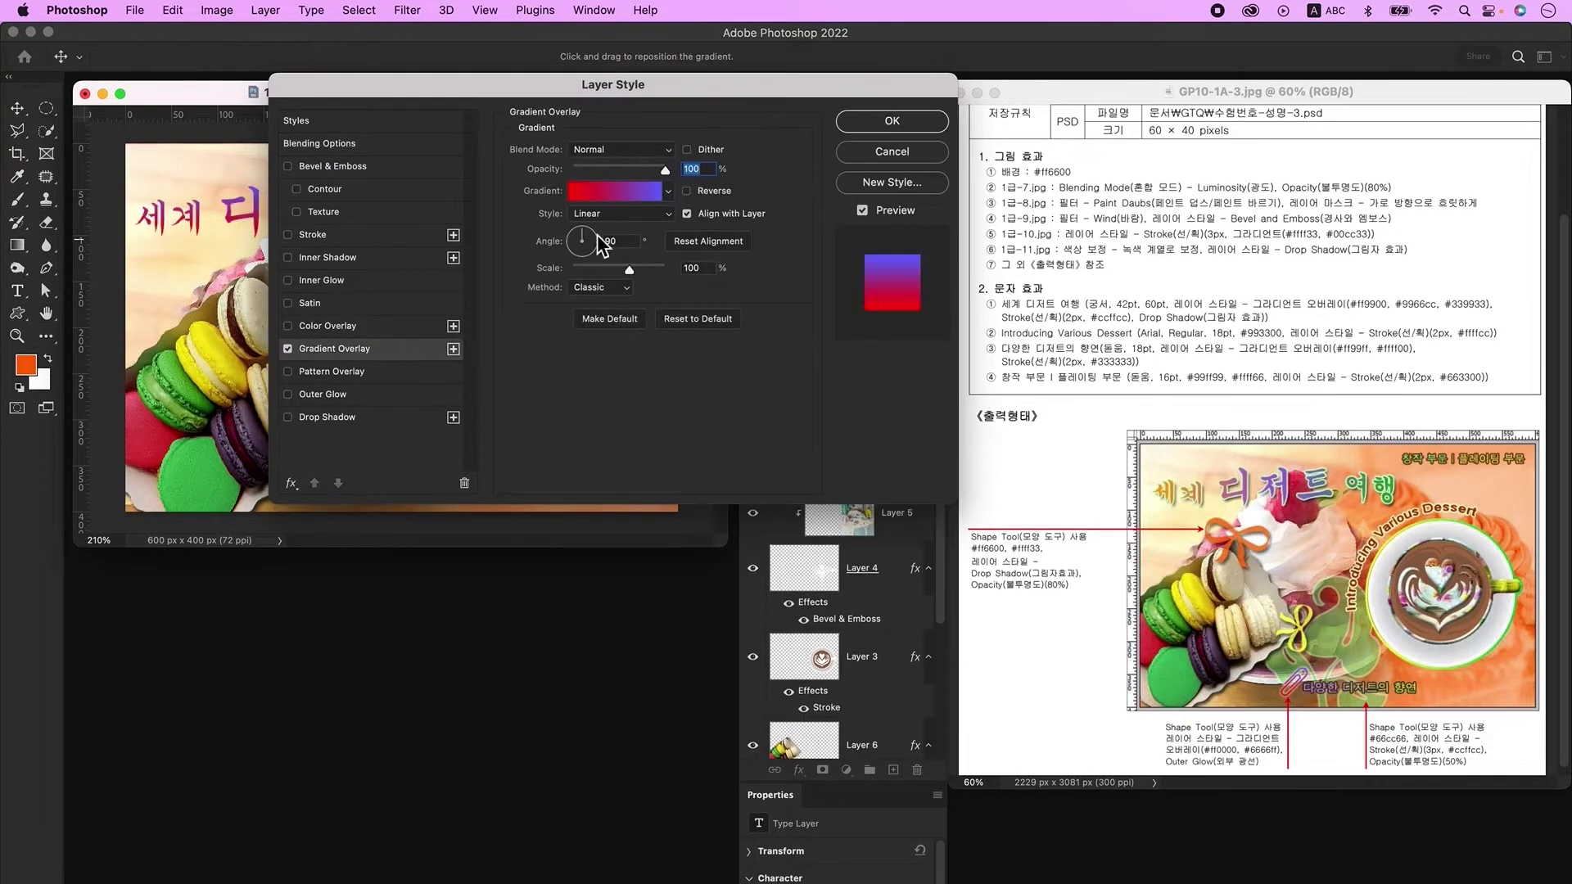
left_click(609, 195)
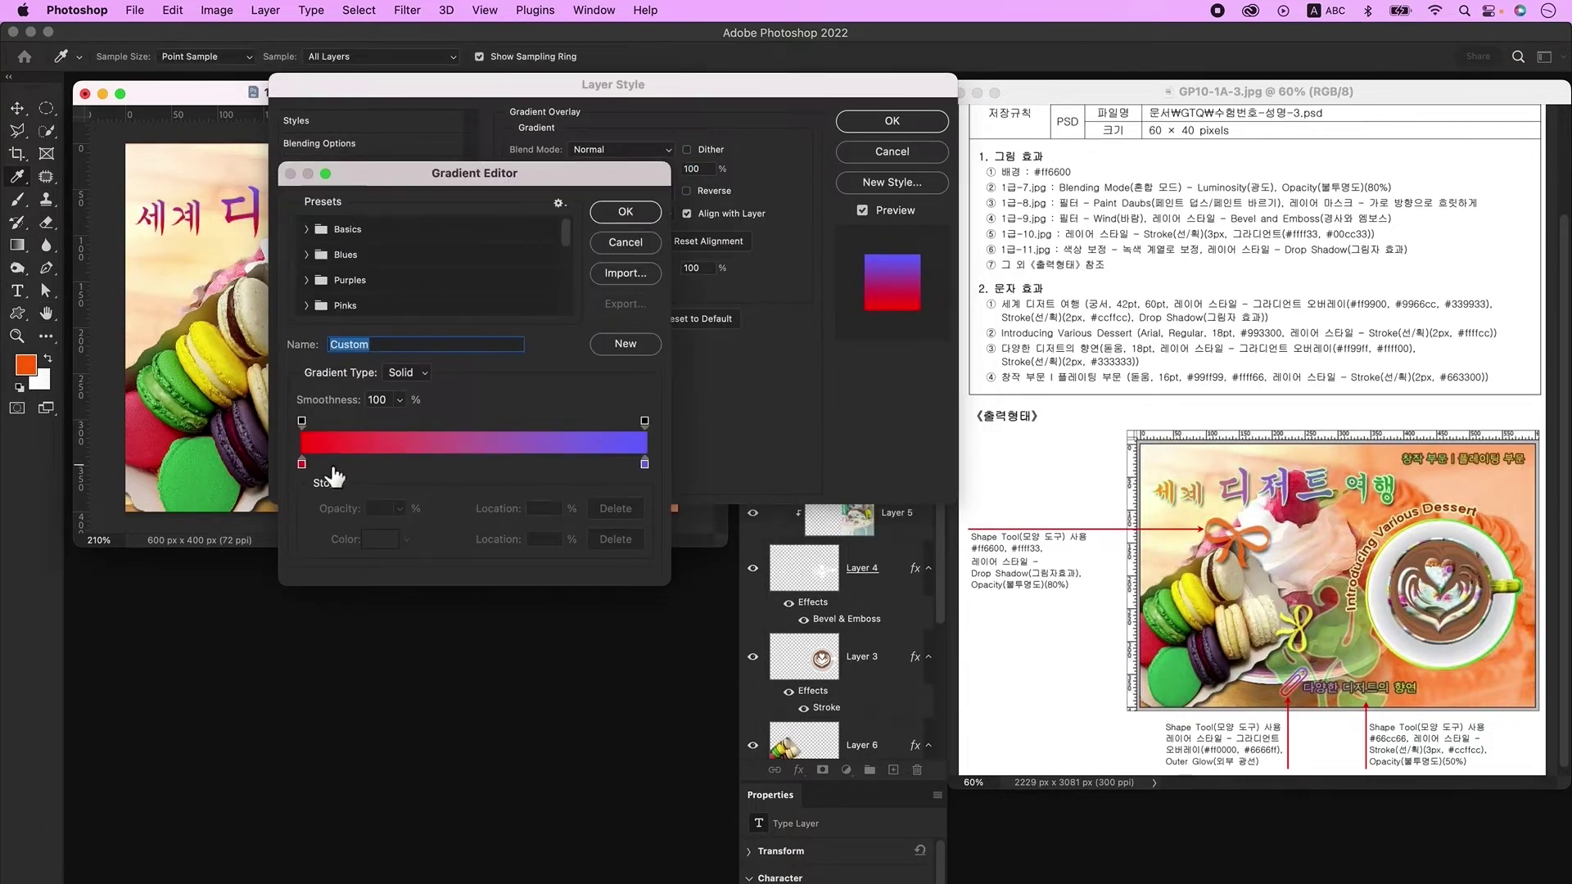
left_click(479, 464)
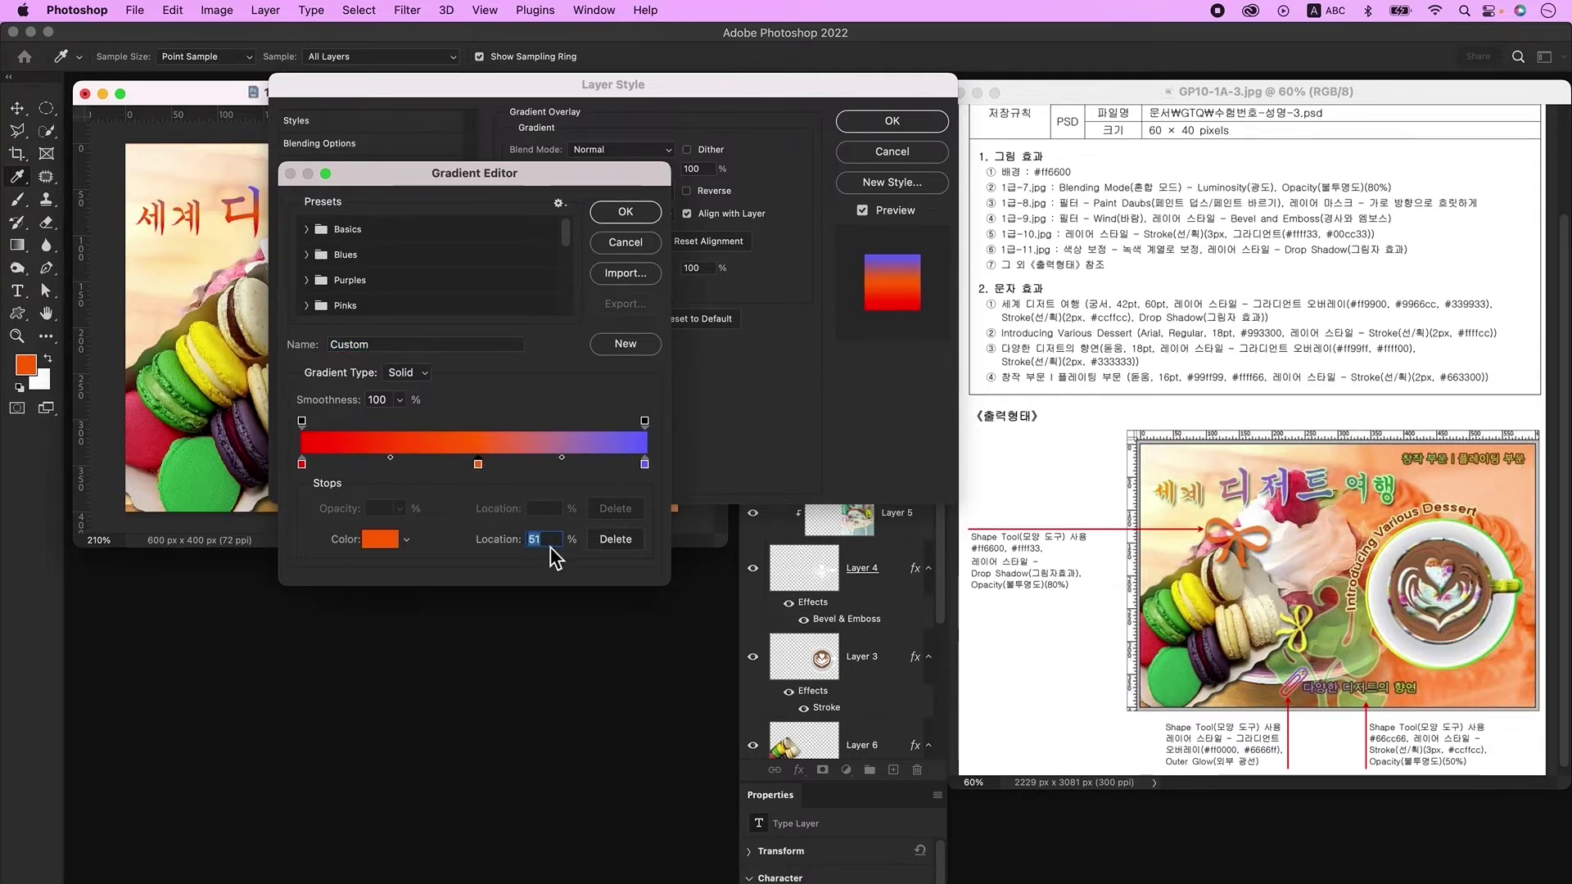
type("50")
Step: Set the gradient stops to ff9900, 9966cc and 339933 with a 0° angle
double_click(302, 464)
type("ff9900")
key("Return")
double_click(474, 464)
type("9966cc")
key("Return")
left_click(645, 464)
double_click(645, 464)
type("339933")
key("Return")
key("Return")
double_click(619, 240)
type("0")
key("Tab")
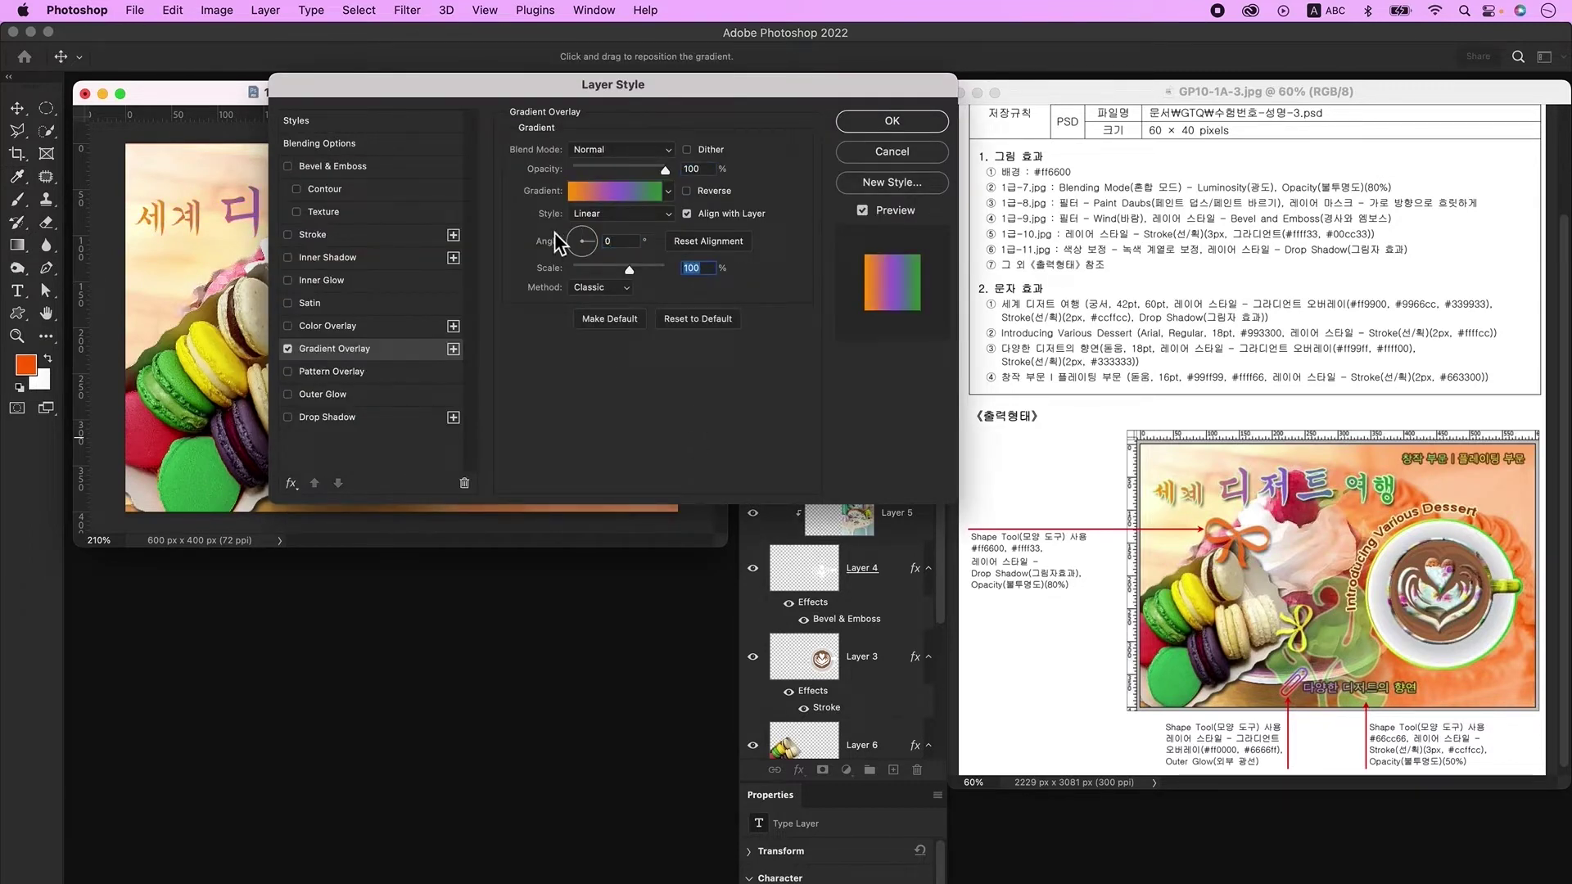
Step: Add a 2 px solid ccffcc Stroke and a Drop Shadow to the title
left_click(332, 234)
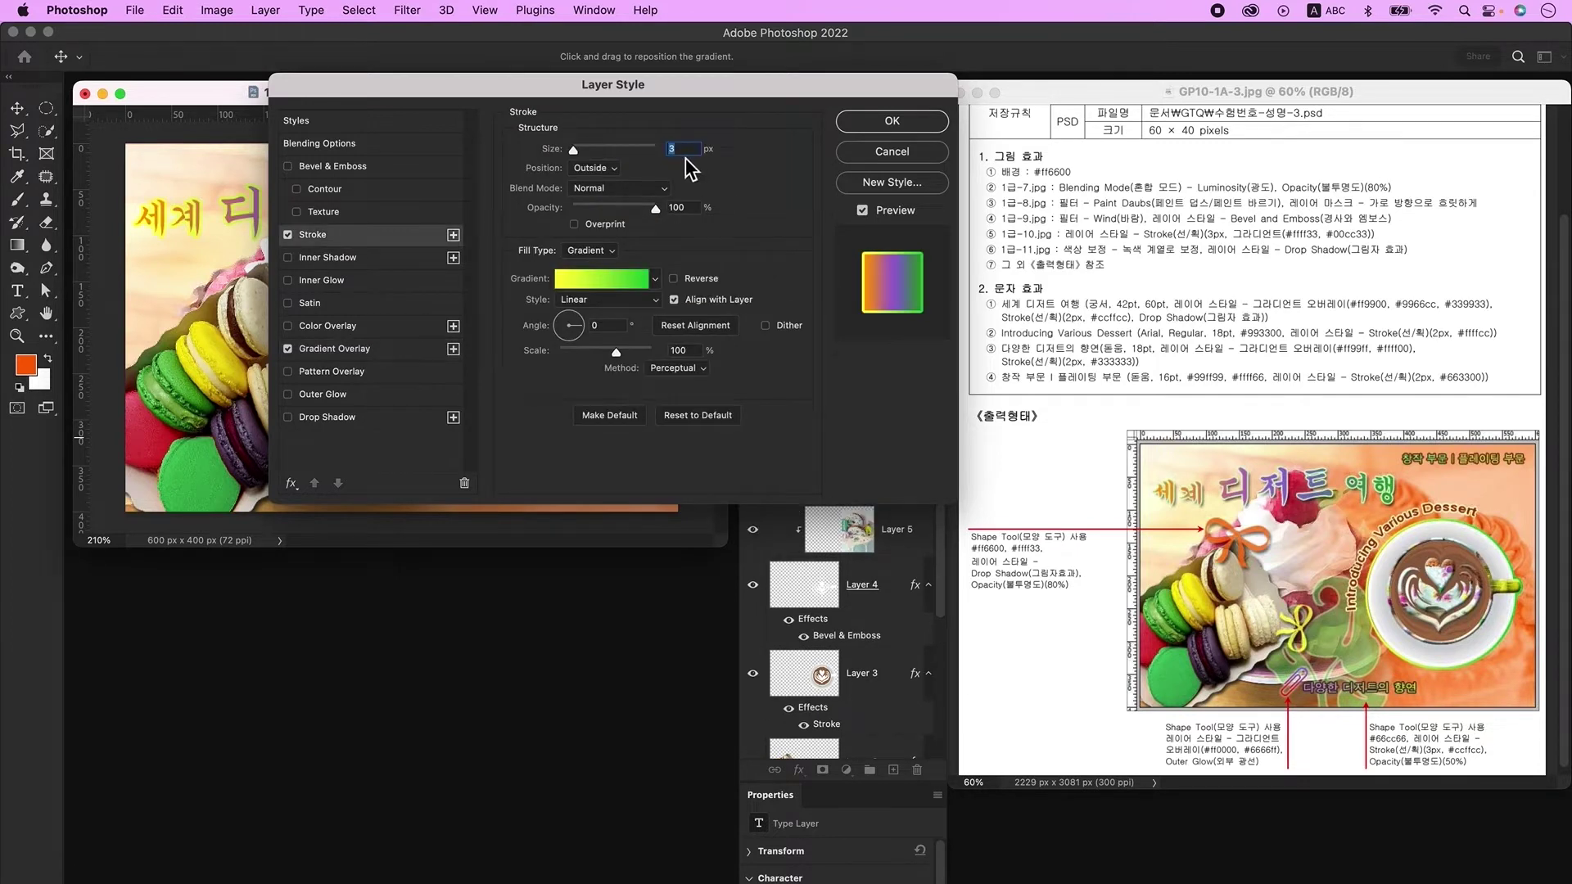
type("2")
key("Tab")
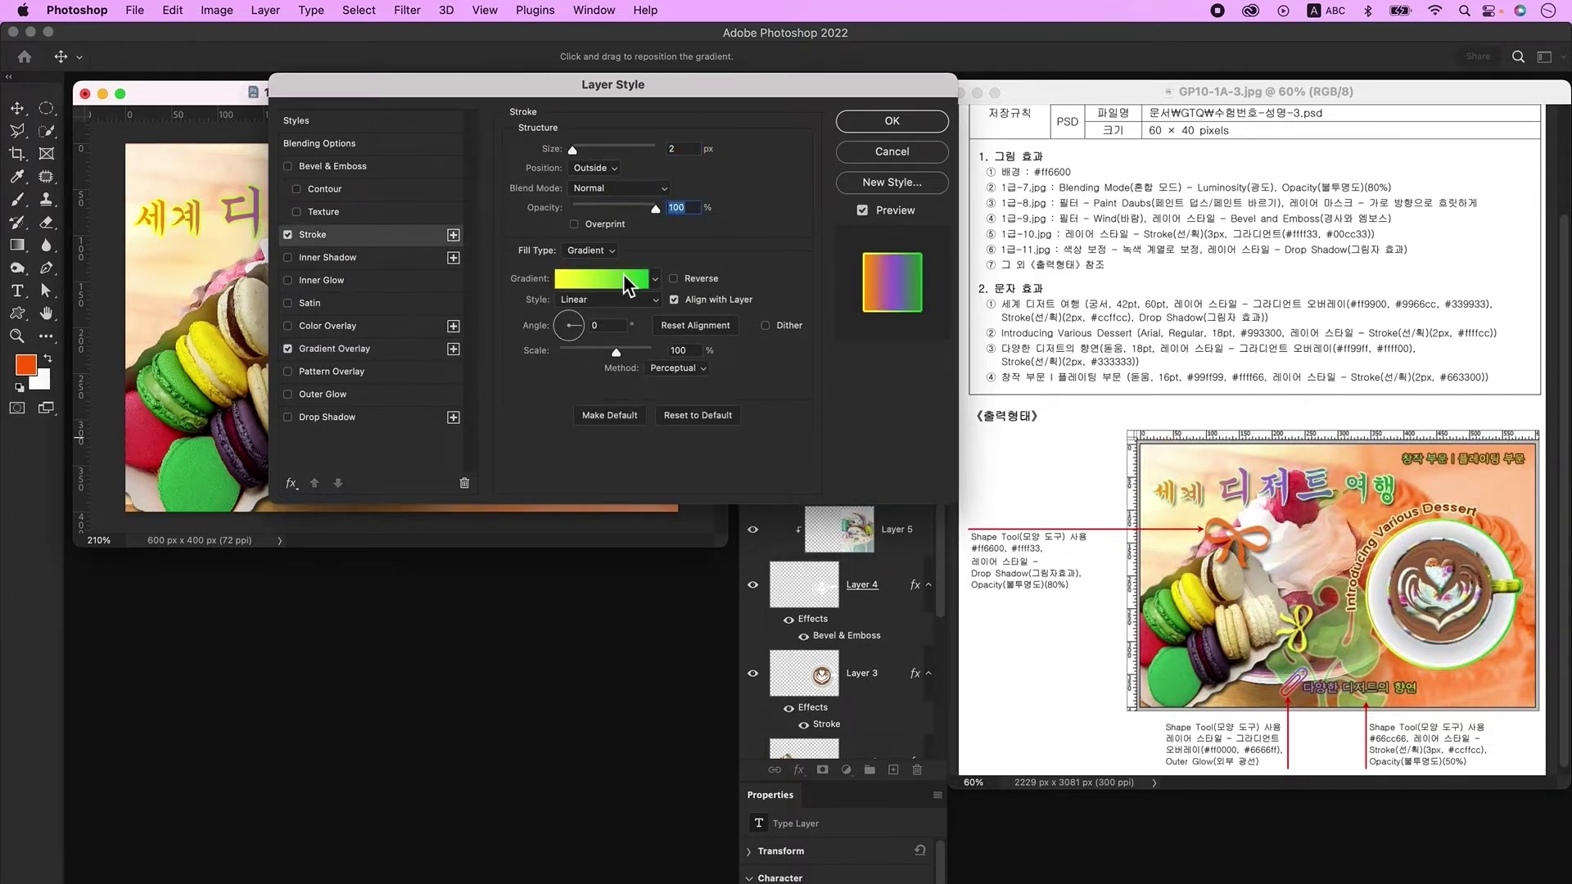
left_click(629, 278)
left_click(618, 247)
left_click(592, 250)
left_click(592, 235)
left_click(553, 283)
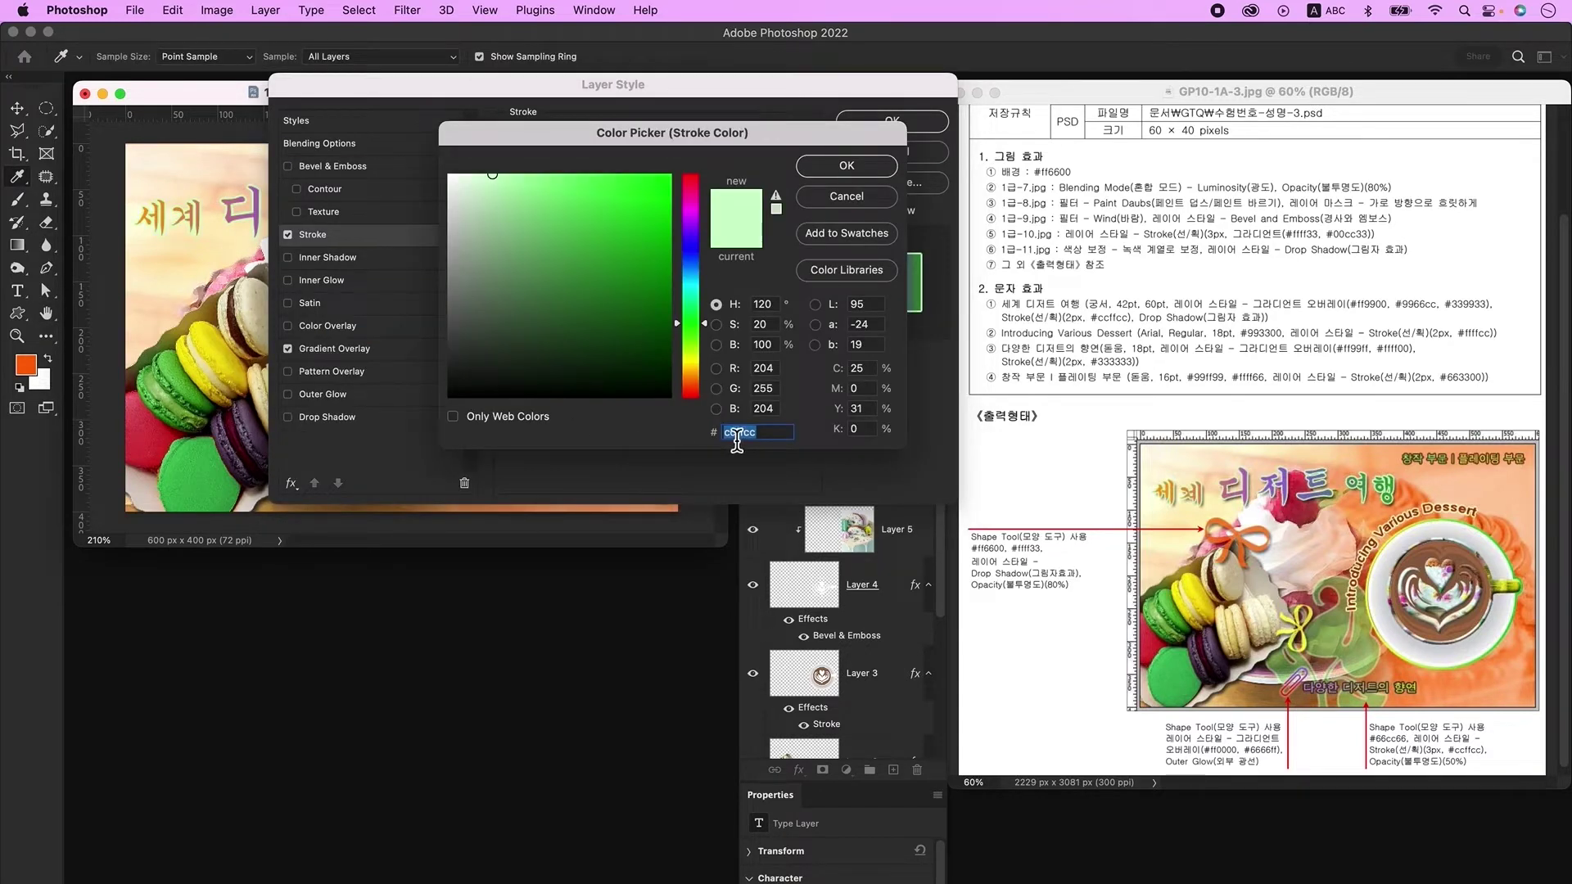
key("Return")
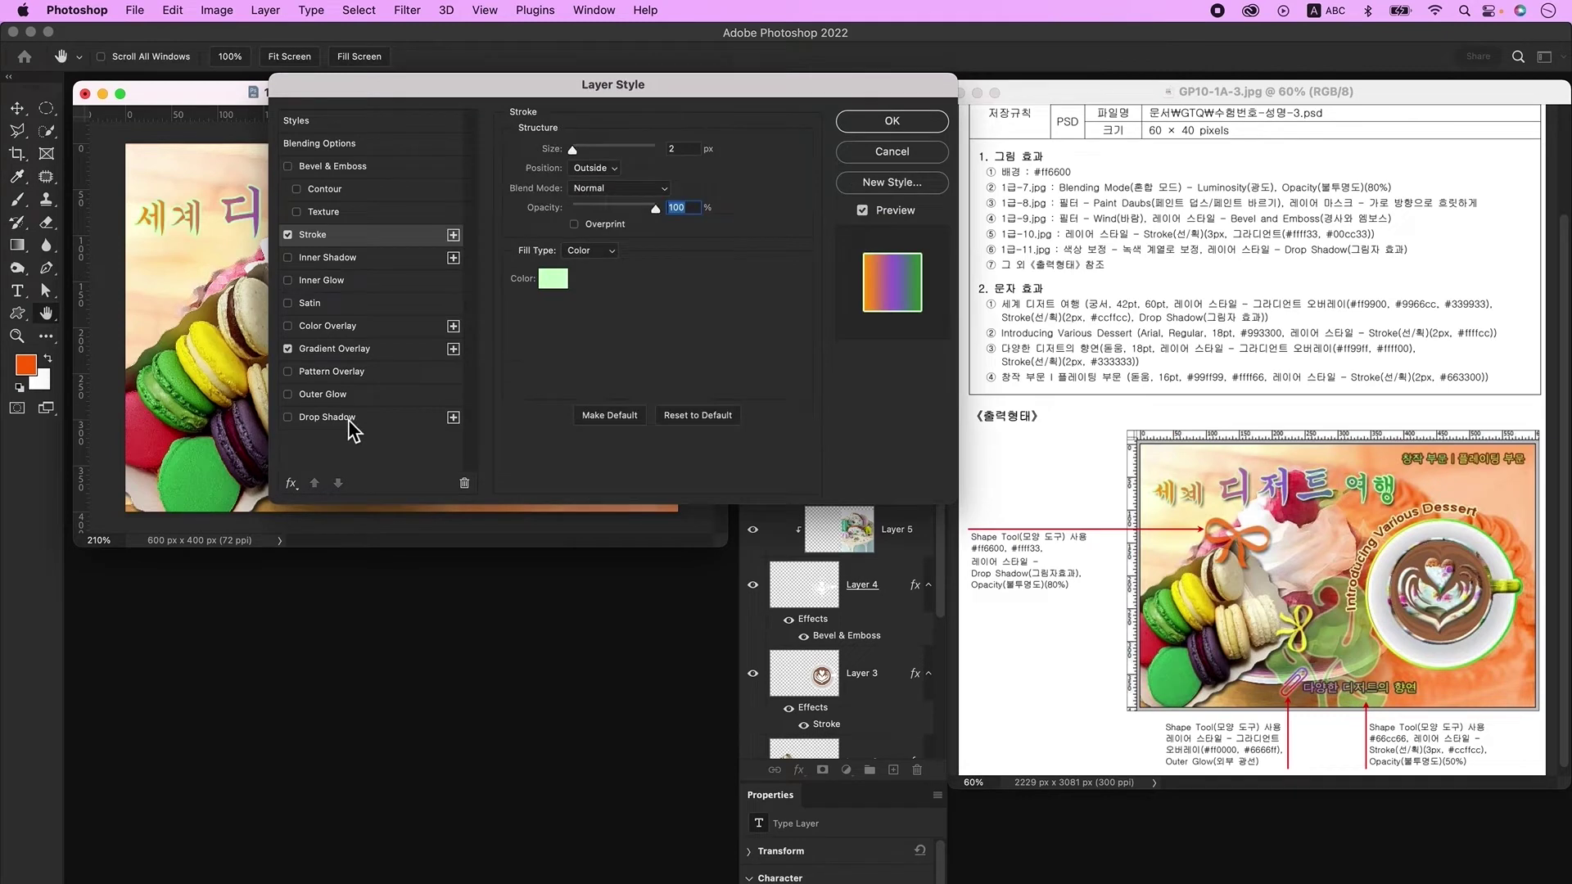
left_click(349, 418)
key("Return")
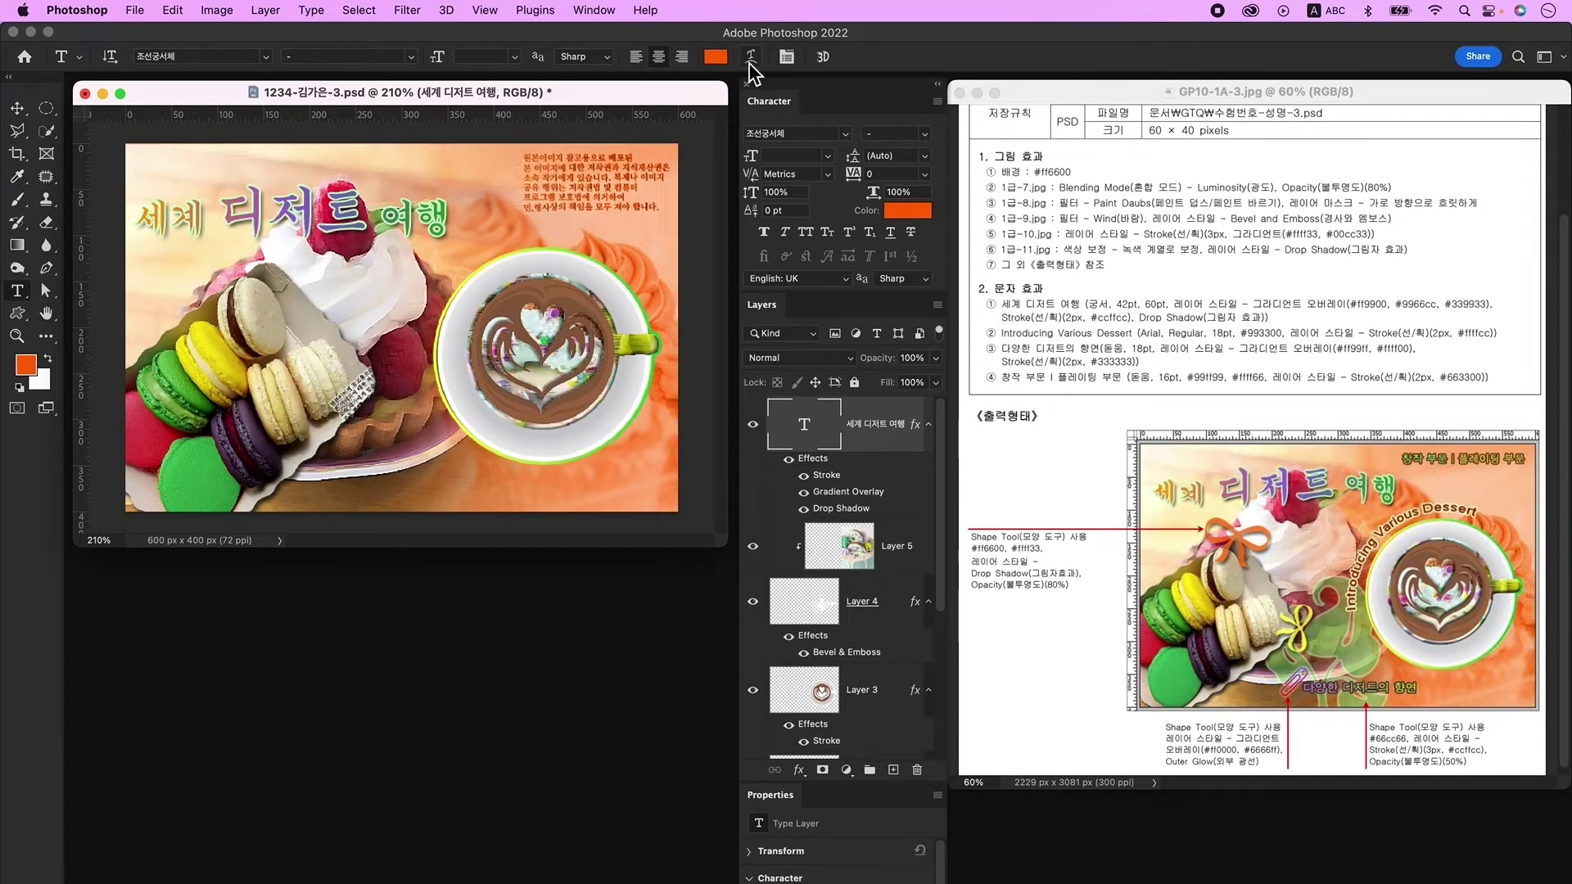
Step: Warp the title with the Flag style at -38 bend
left_click(750, 58)
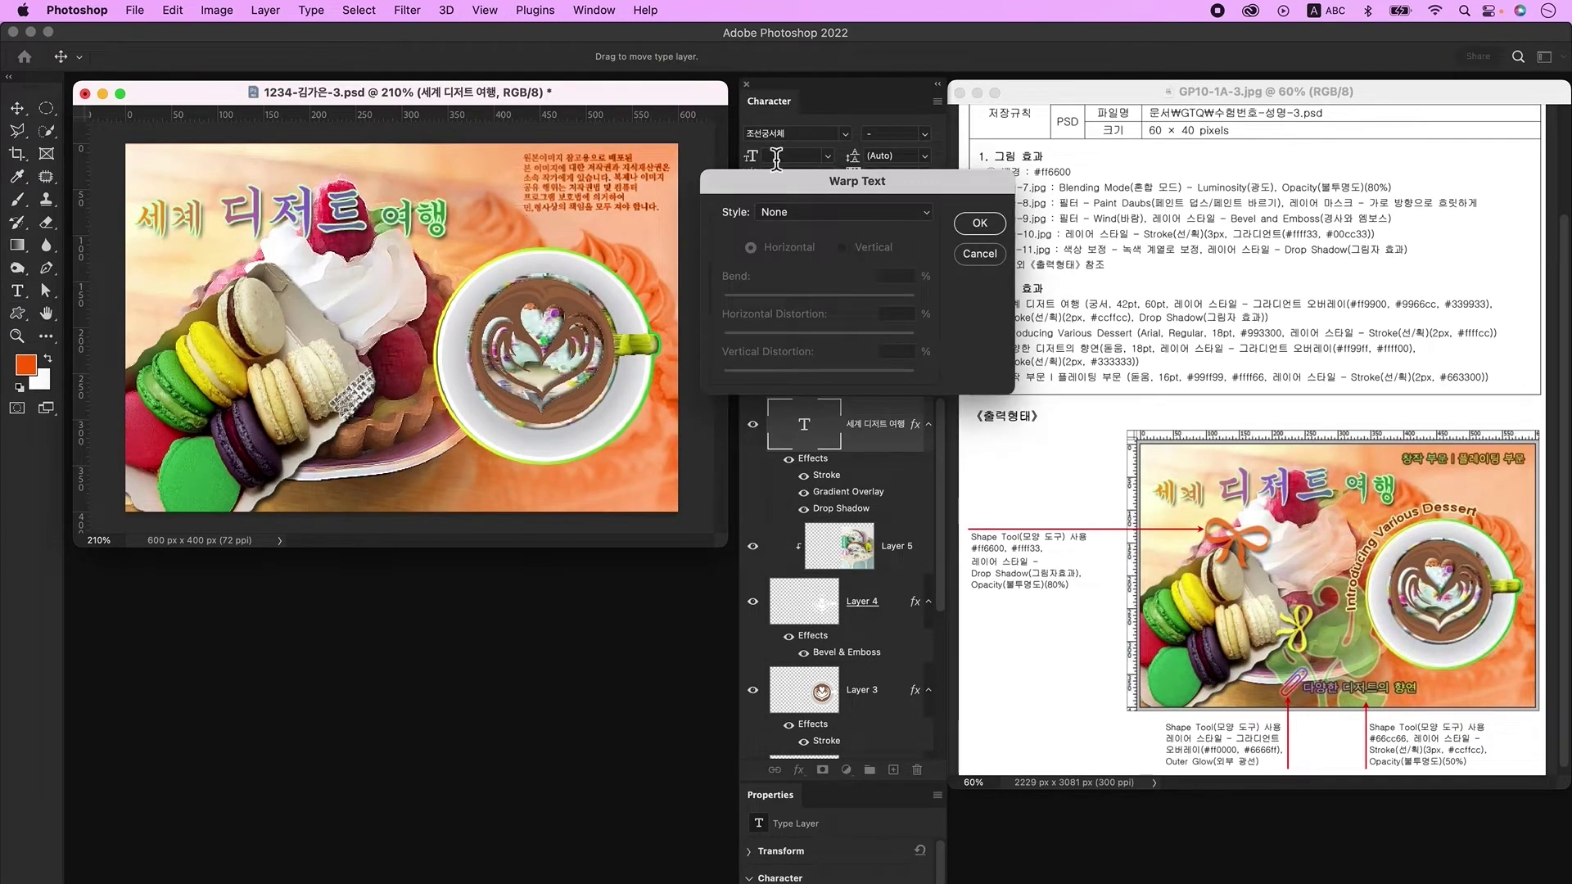
left_click(822, 216)
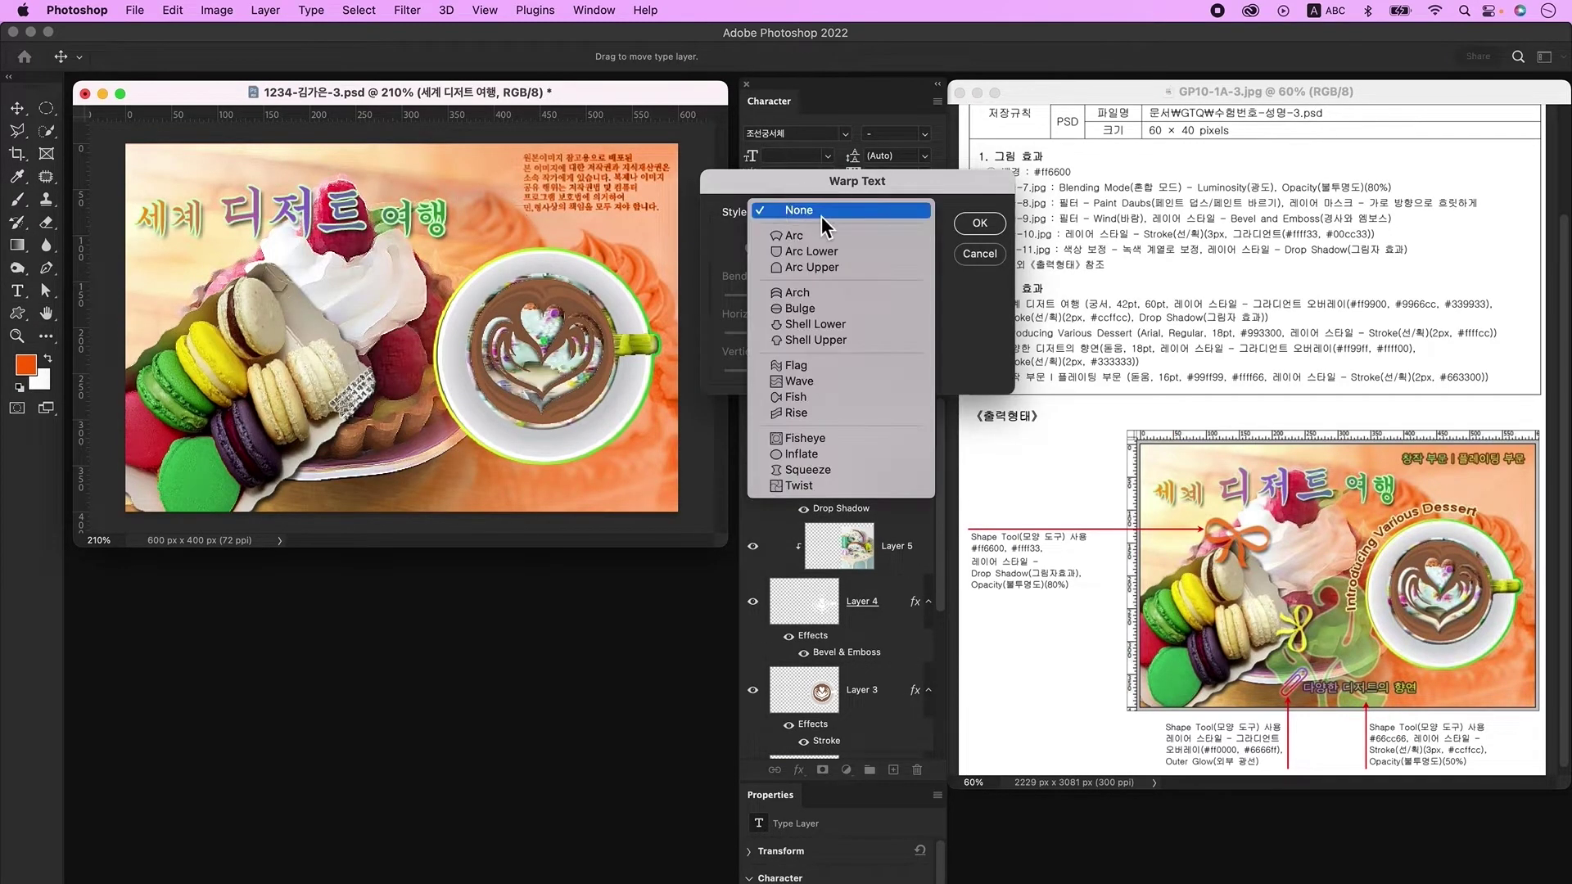
left_click(804, 364)
left_click_drag(864, 298, 784, 300)
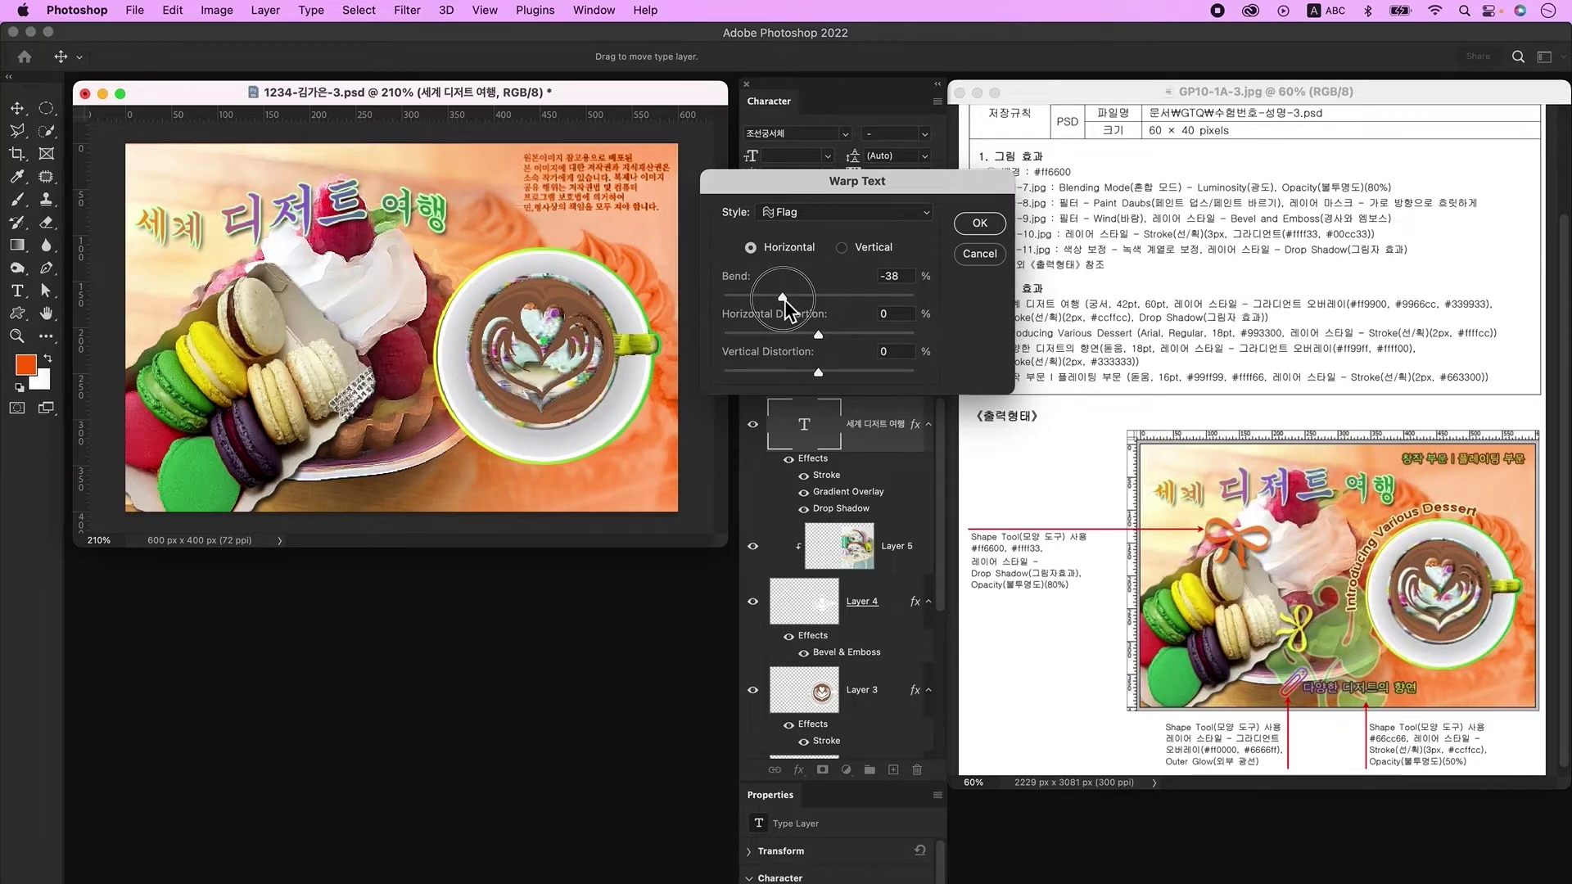
key("Return")
Step: Nudge the title slightly up and right, then add a new empty layer
left_click(17, 107)
left_click_drag(330, 260, 350, 257)
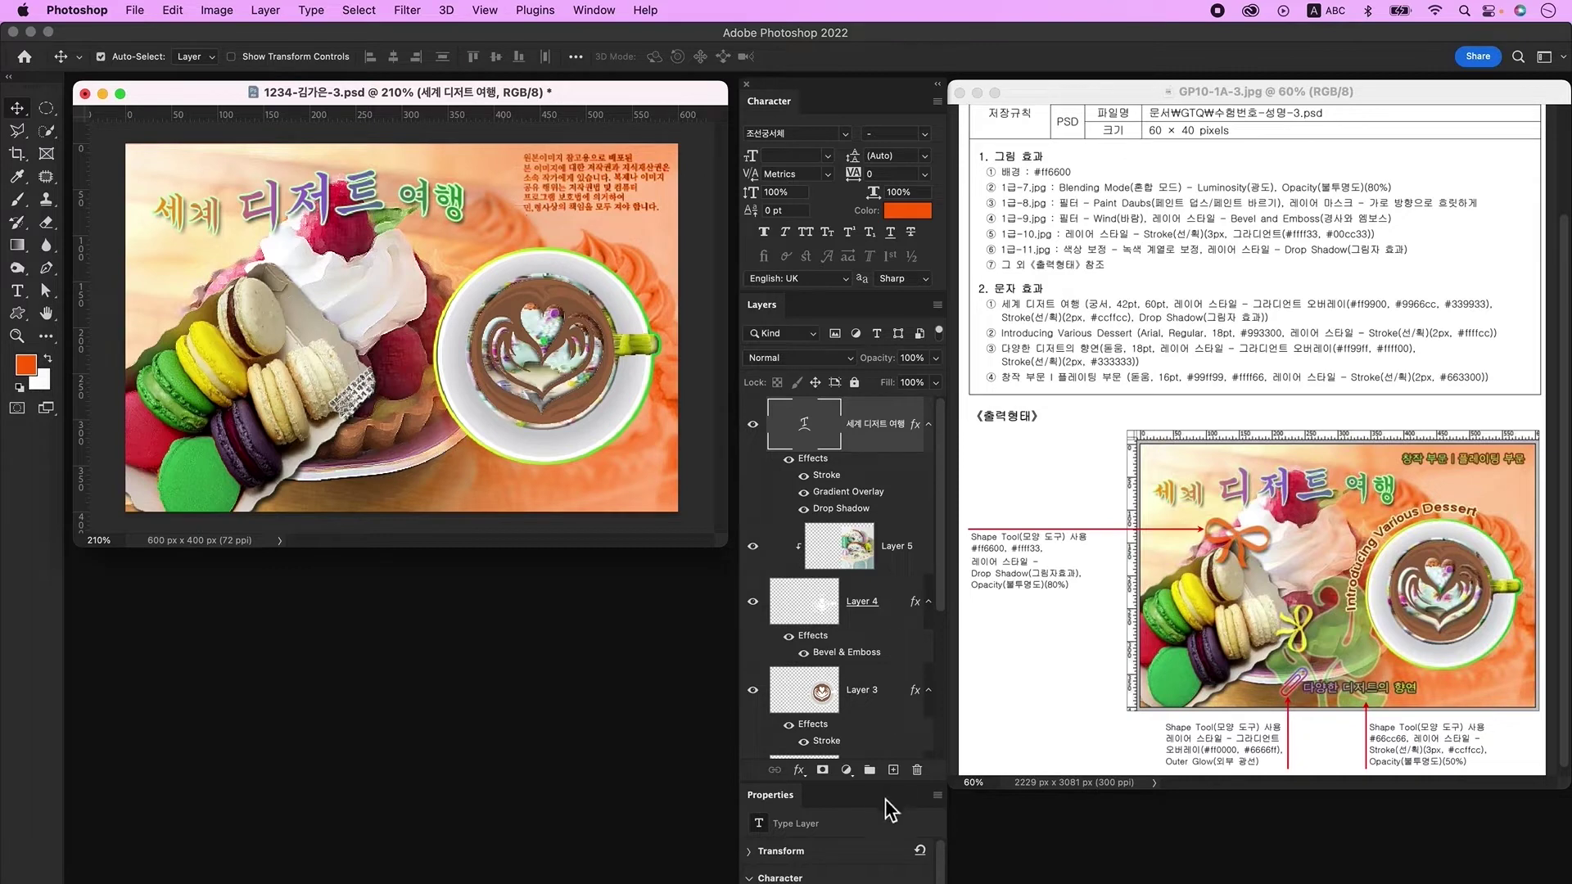
left_click(893, 770)
Step: Type 'Introducing Various Dessert' as a new text line above the coffee cup
left_click(17, 290)
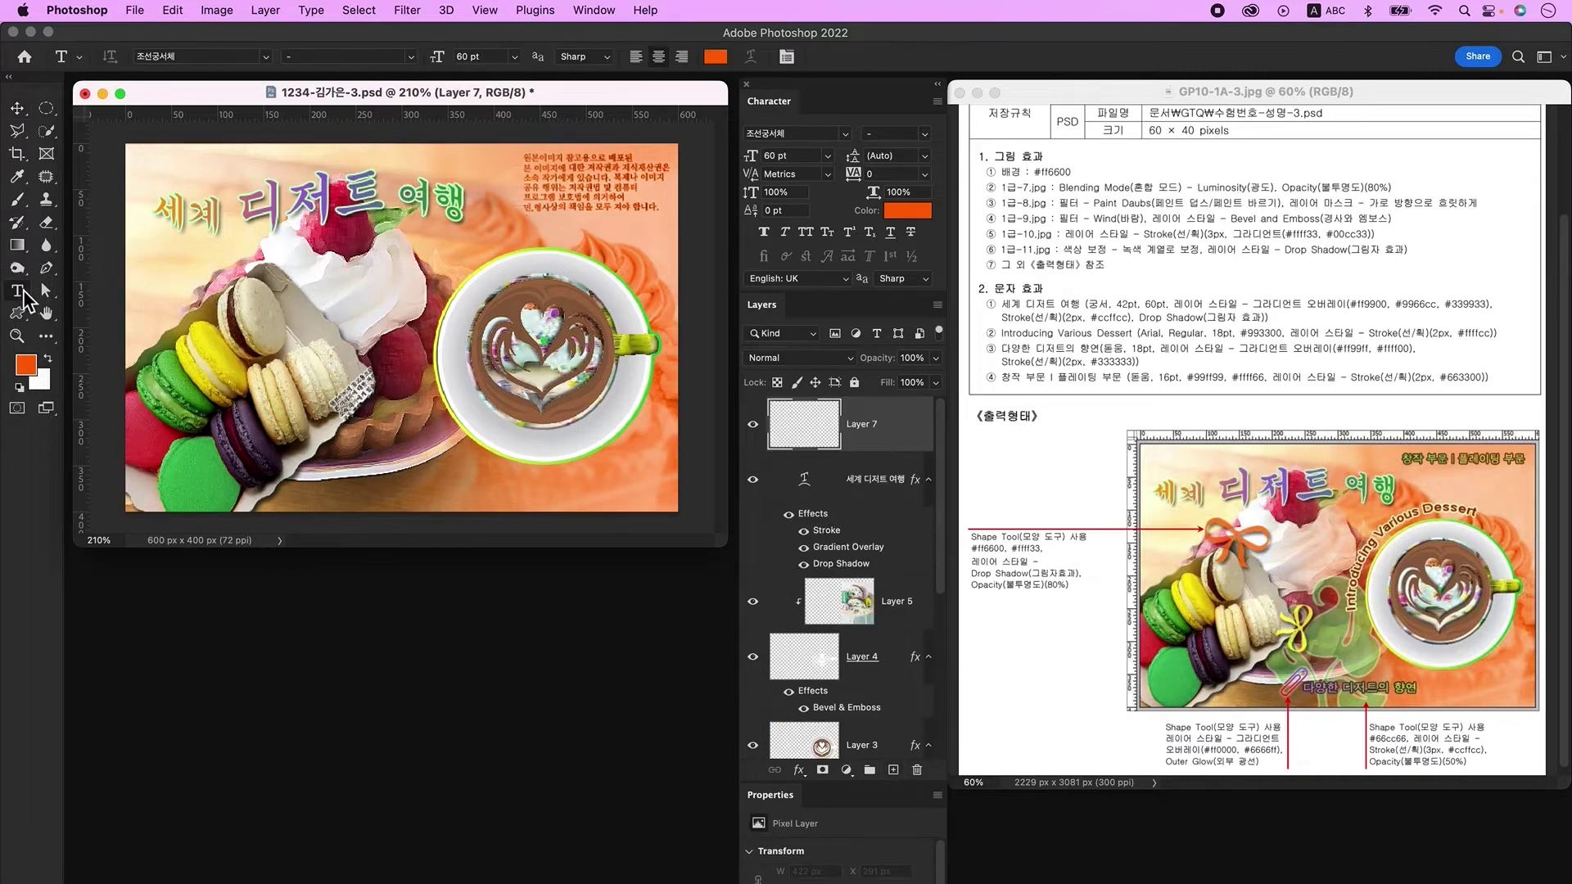
left_click(467, 266)
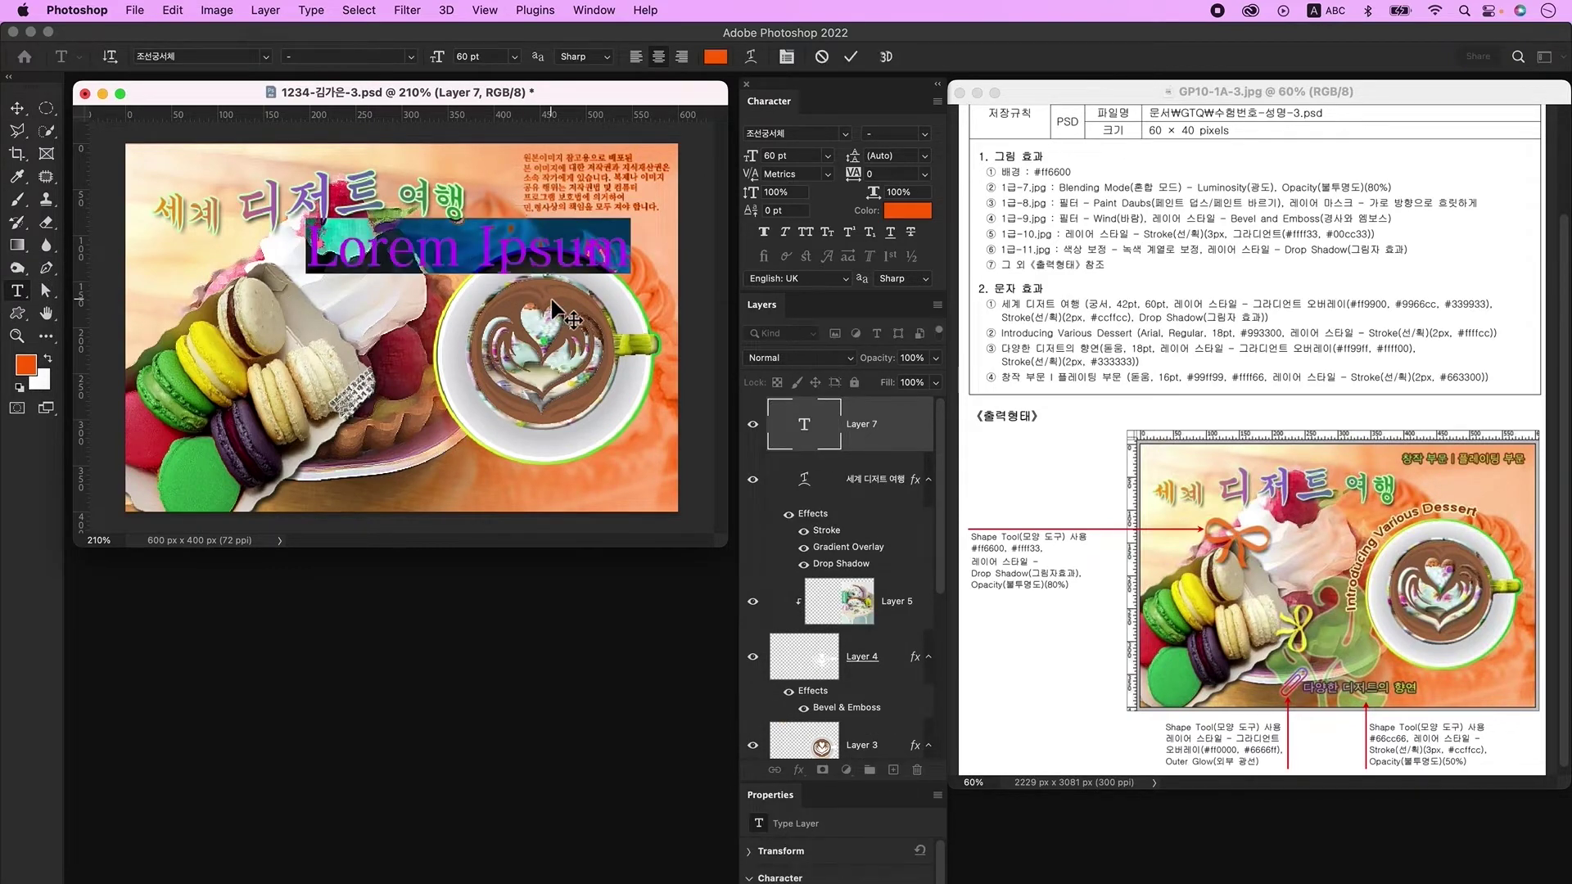
type("In")
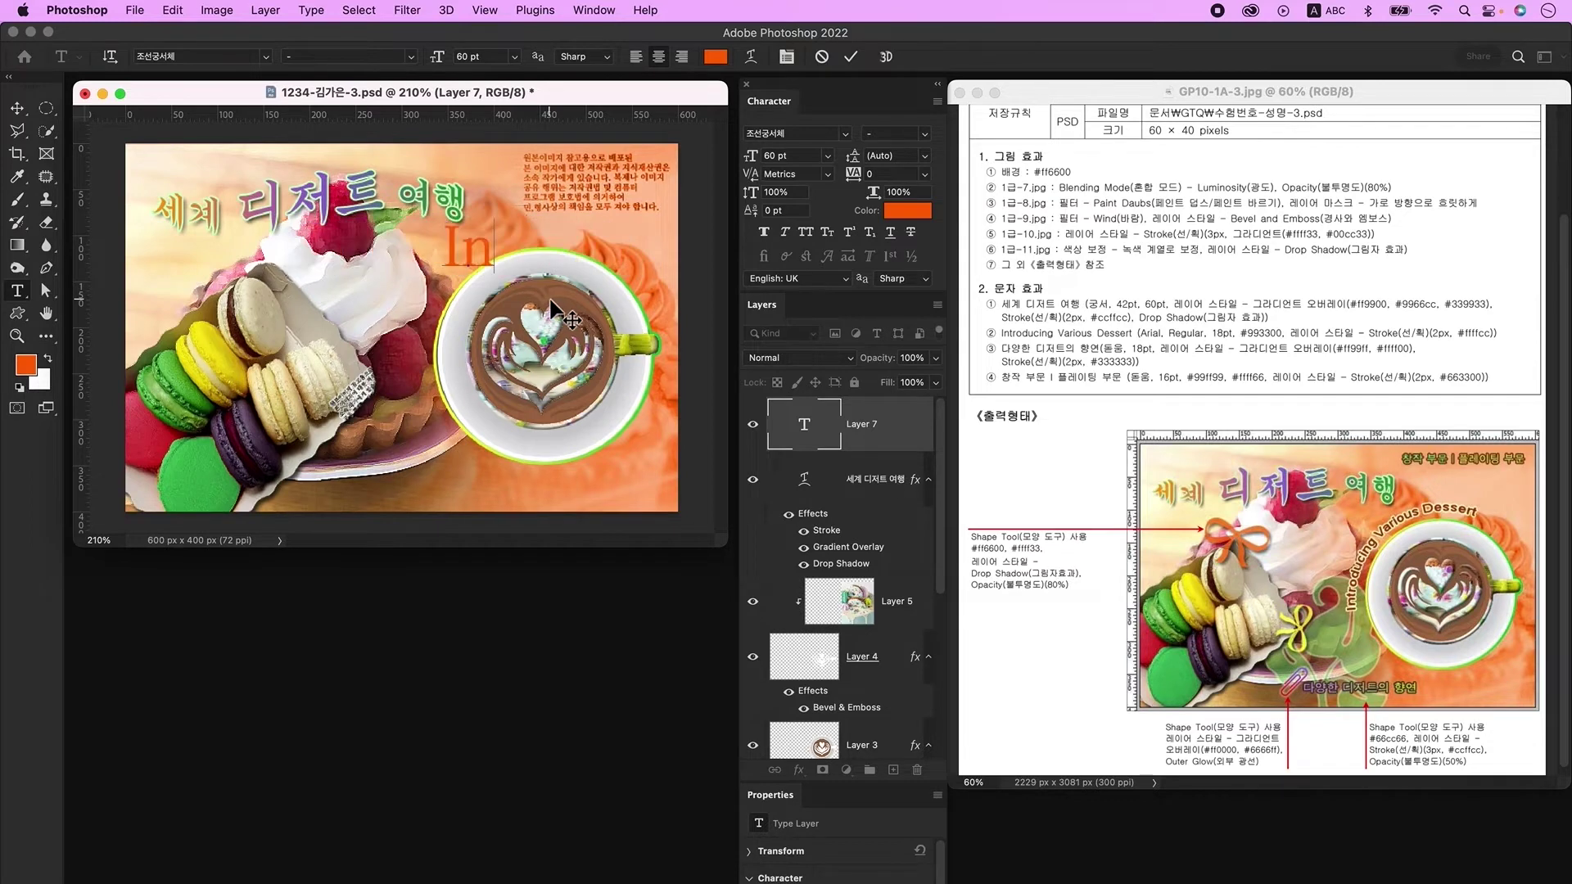
type("troducing Various Dessert")
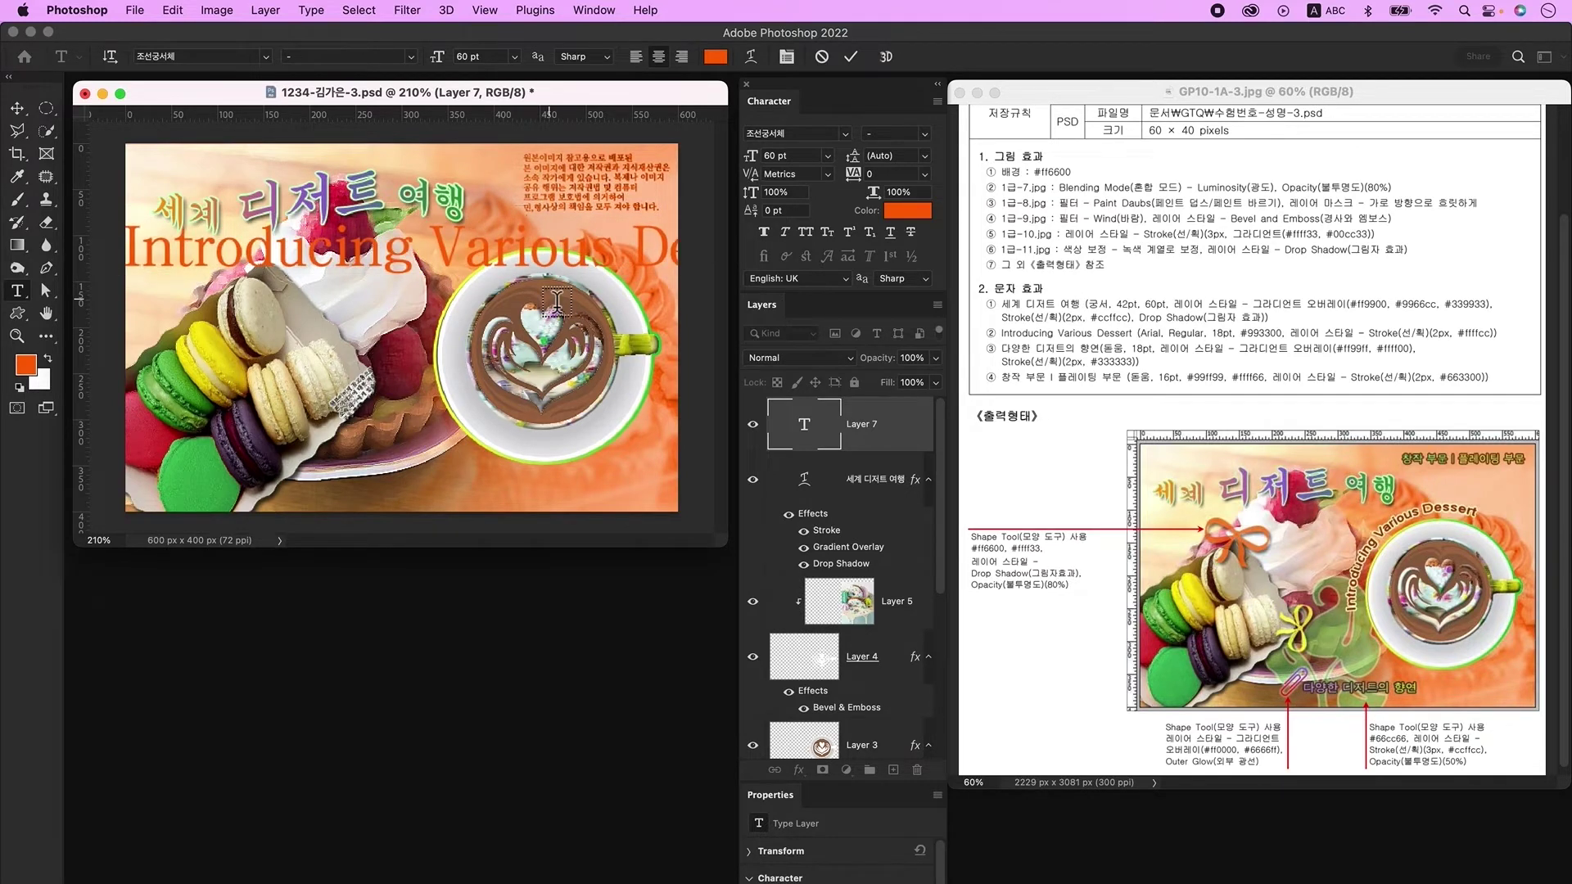
key("super+Return")
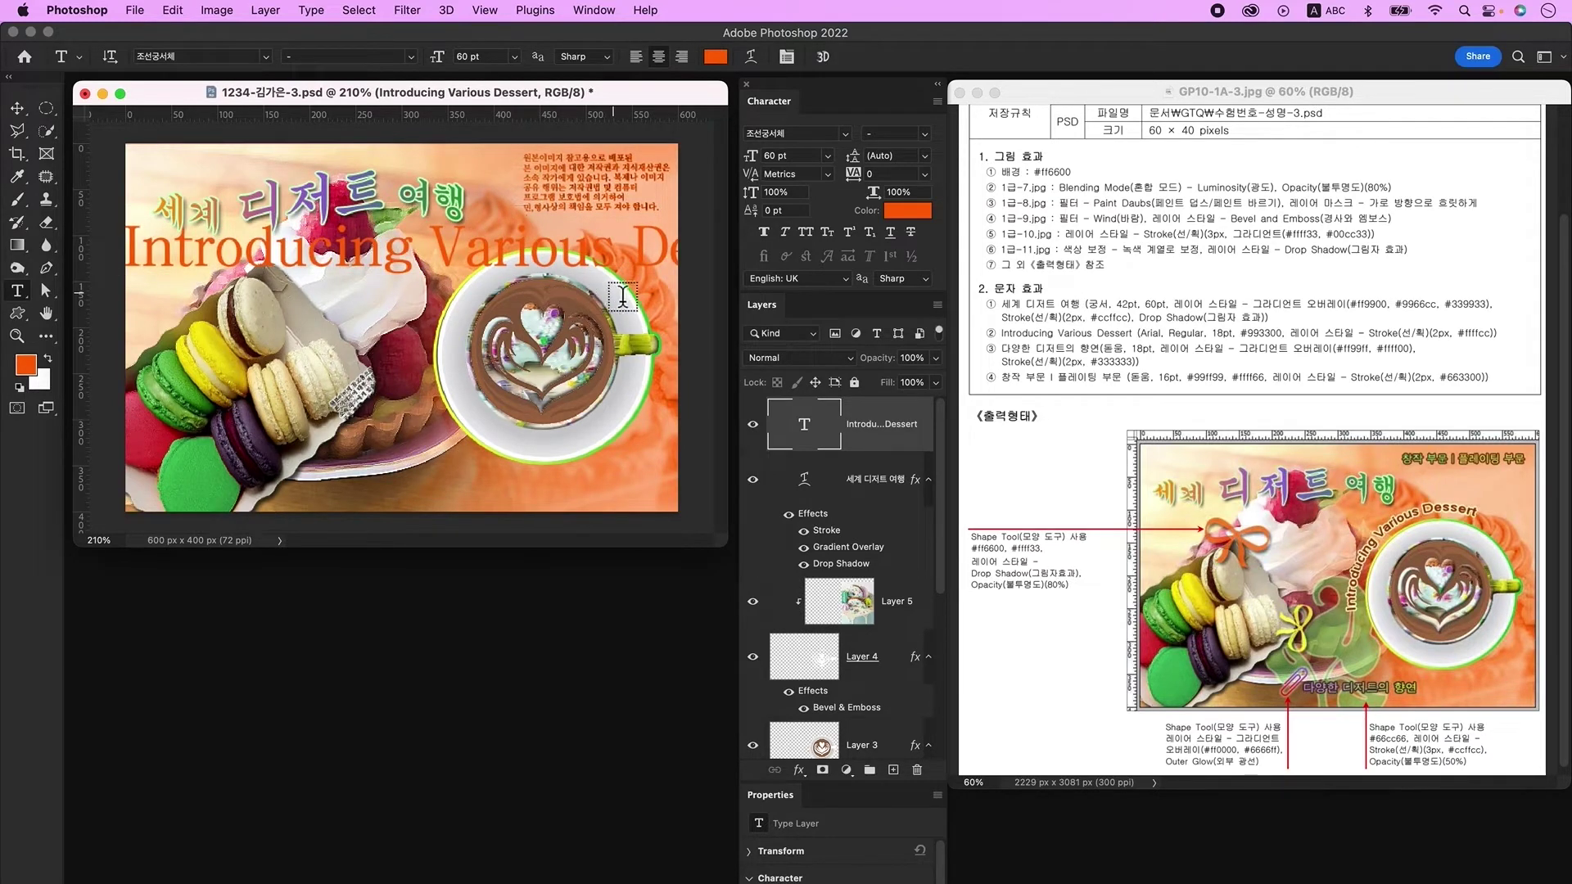
Step: Set the subtitle to Arial, 18 pt, colour #993300
left_click(805, 135)
type("Arial")
key("Return")
left_click(790, 155)
type("18")
key("Tab")
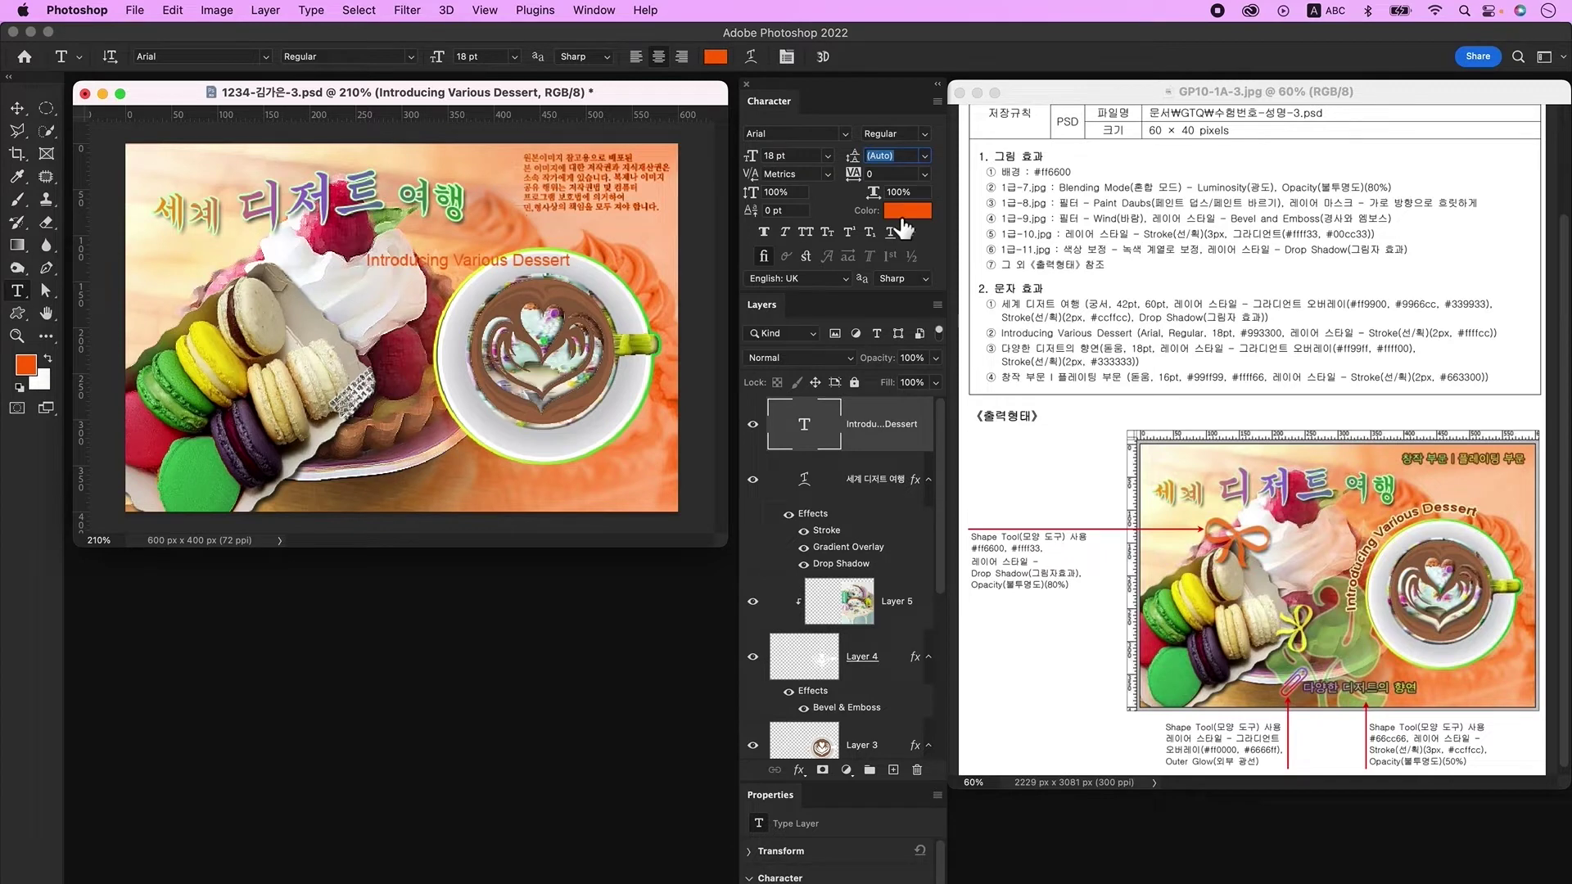
left_click(904, 213)
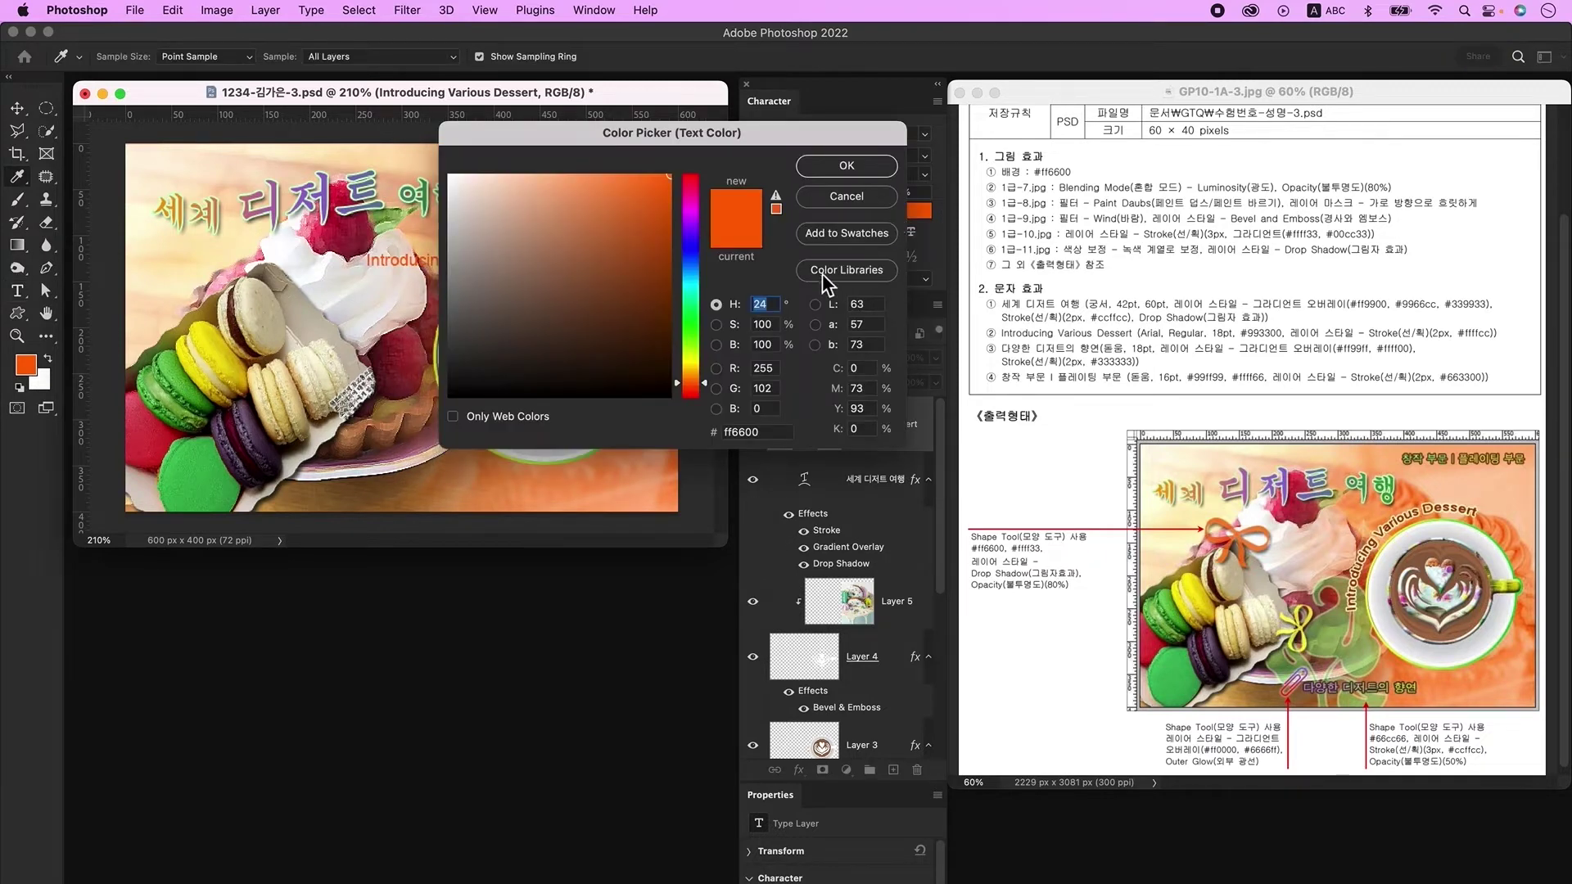
type("993300")
key("Return")
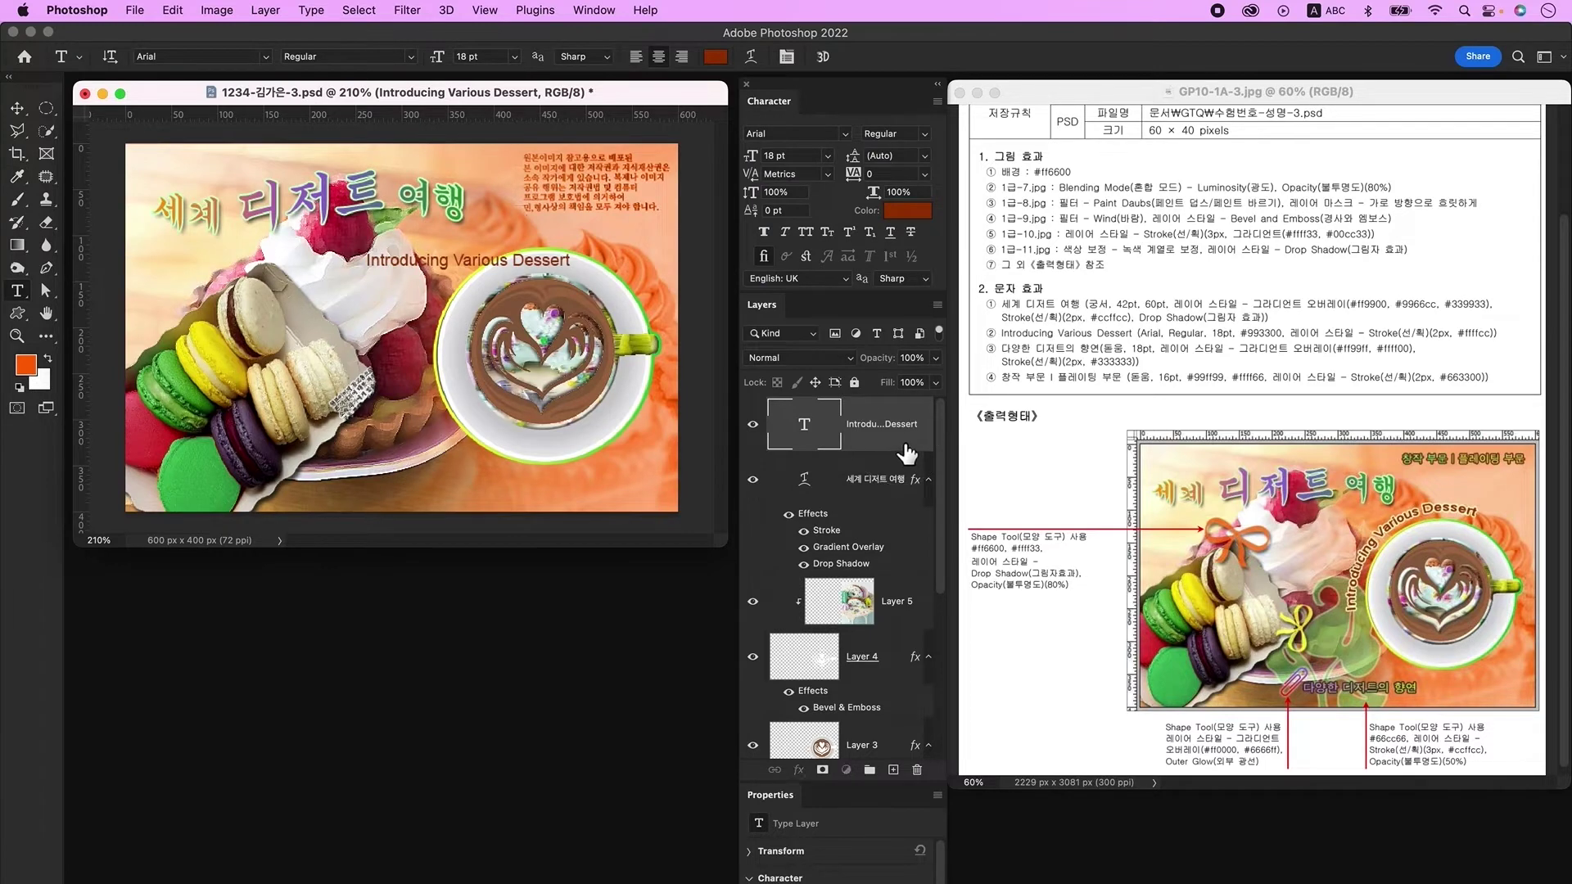
Step: Add a Stroke layer effect to the subtitle
double_click(905, 453)
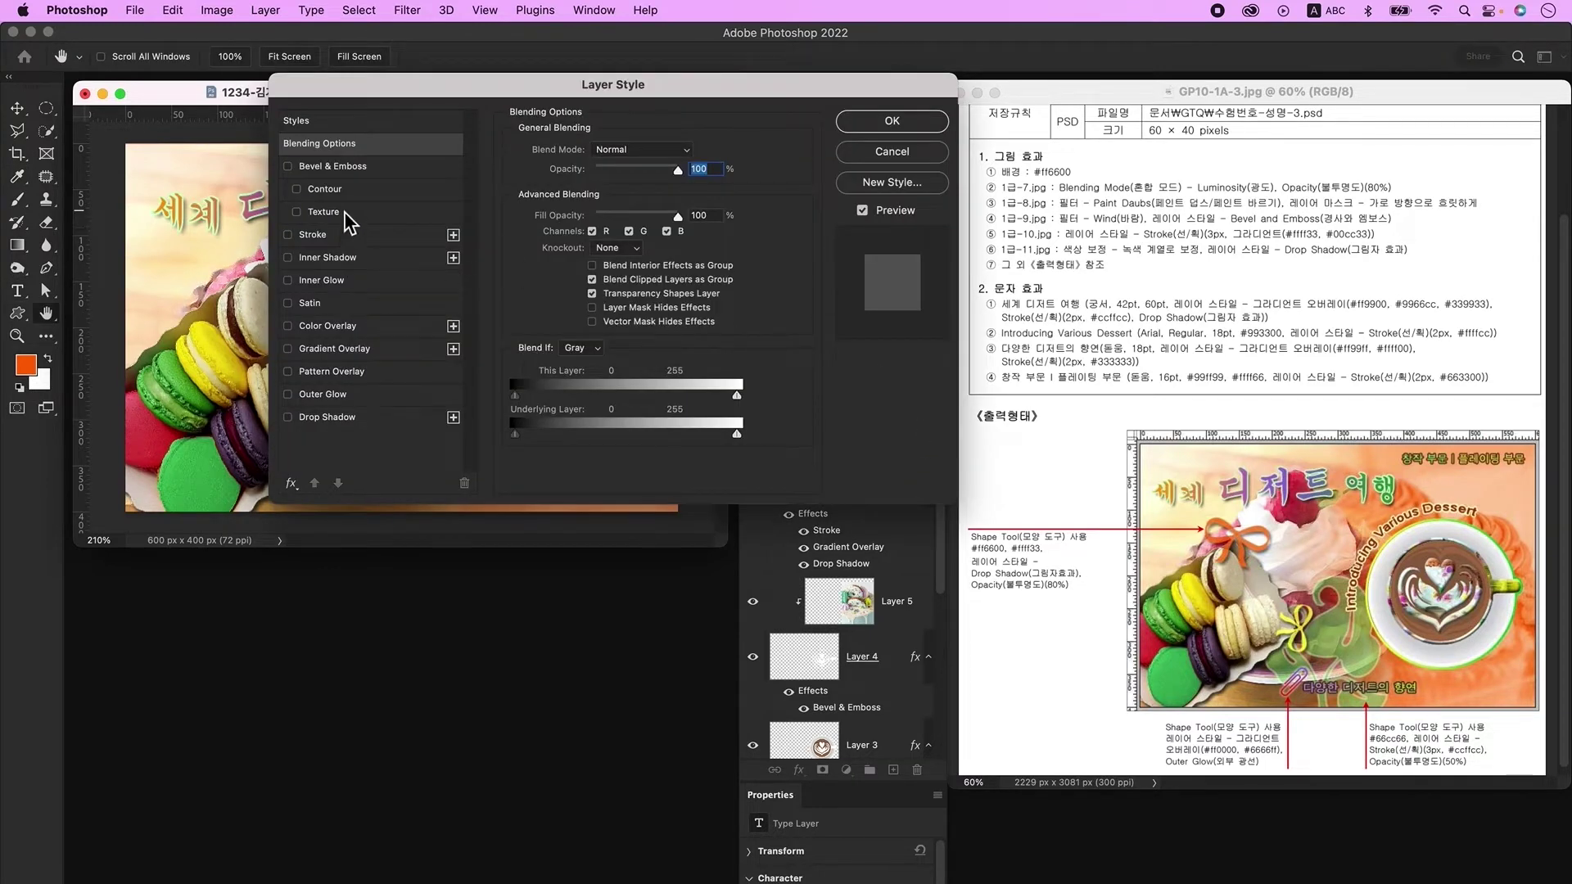
left_click(336, 235)
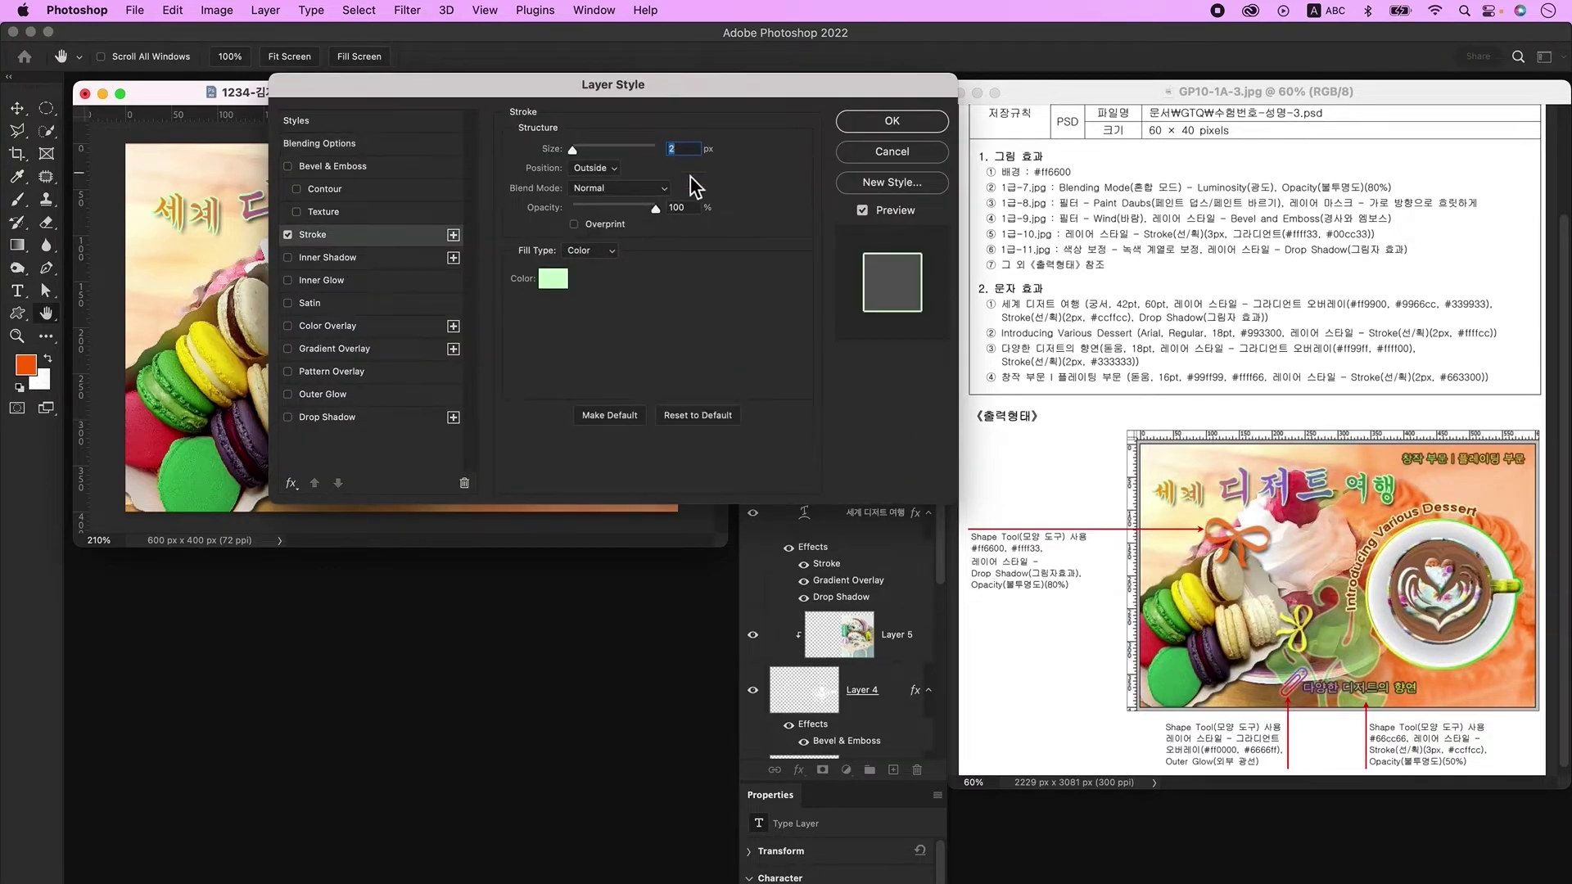
left_click(564, 280)
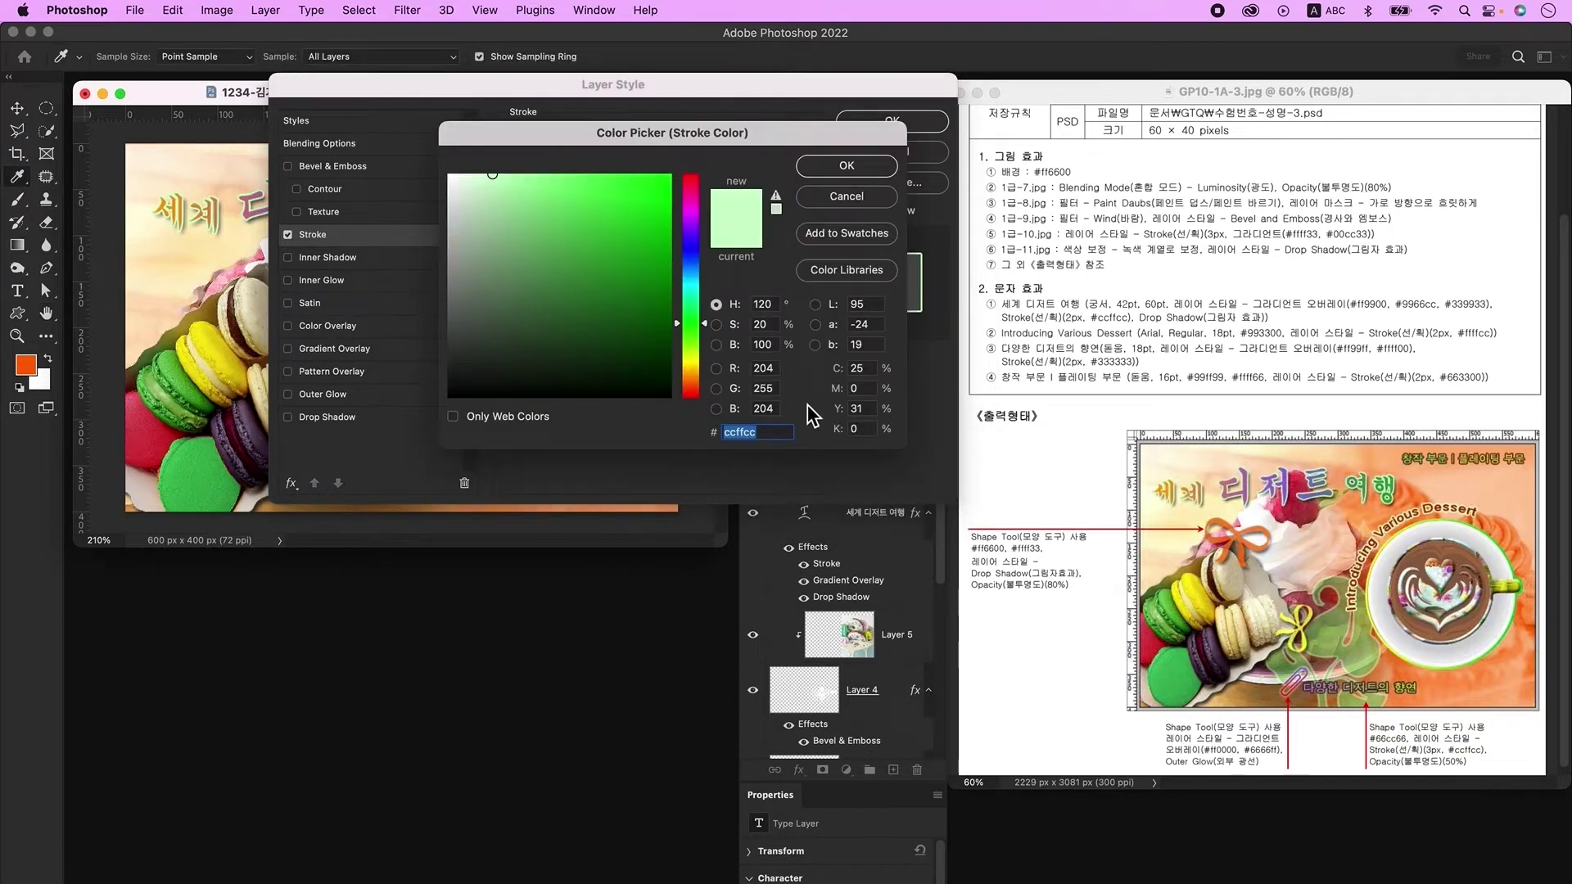
key("Return")
key("Return")
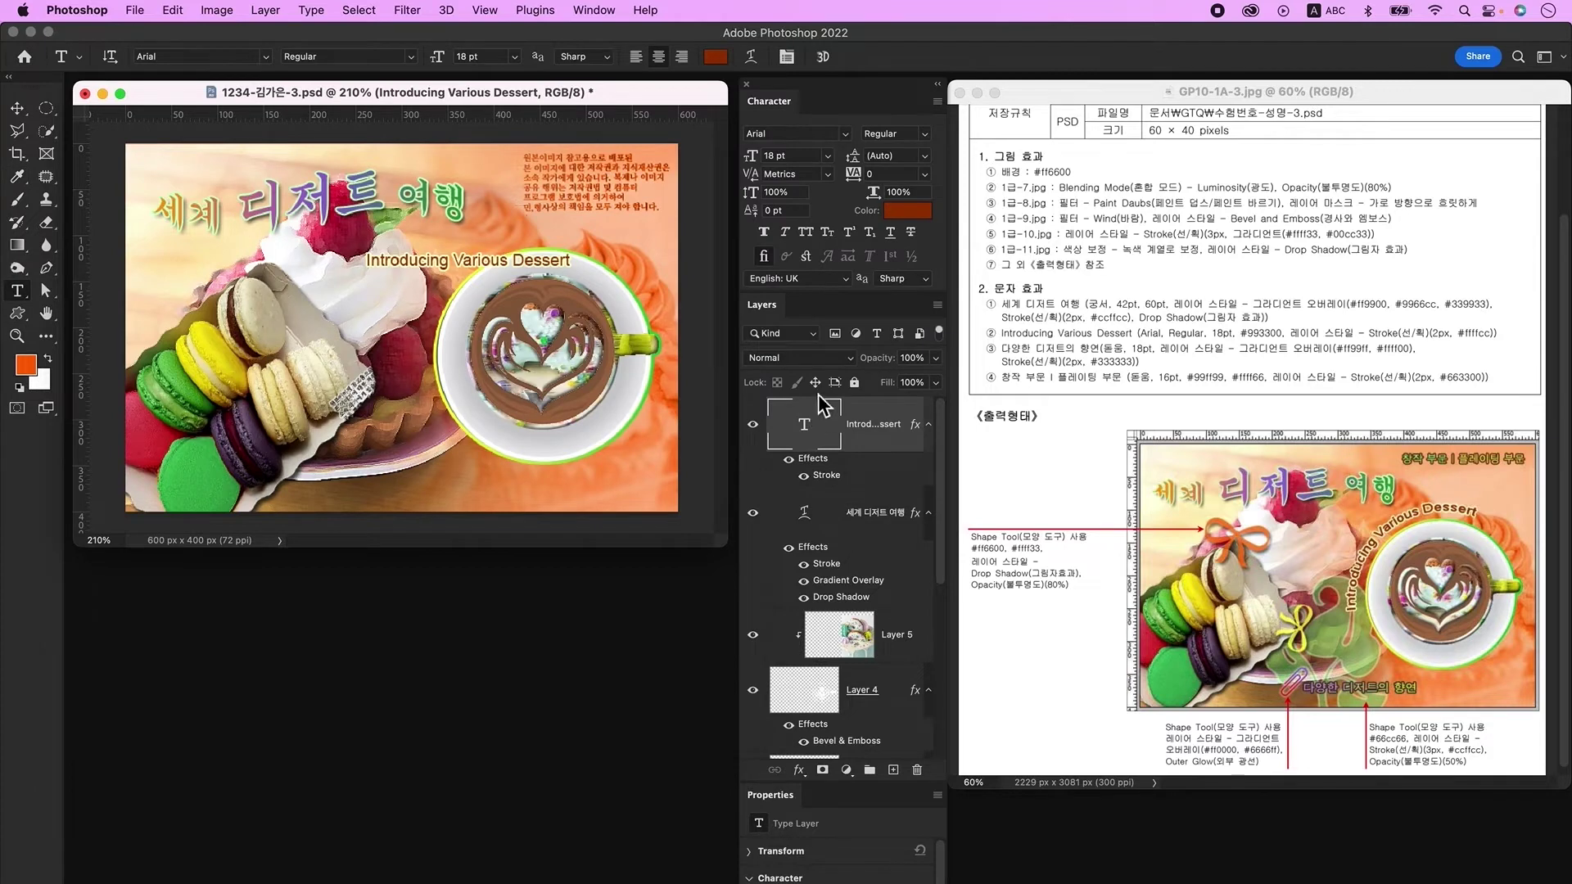
Step: Warp the subtitle with an Arc style bent to +63
left_click(752, 55)
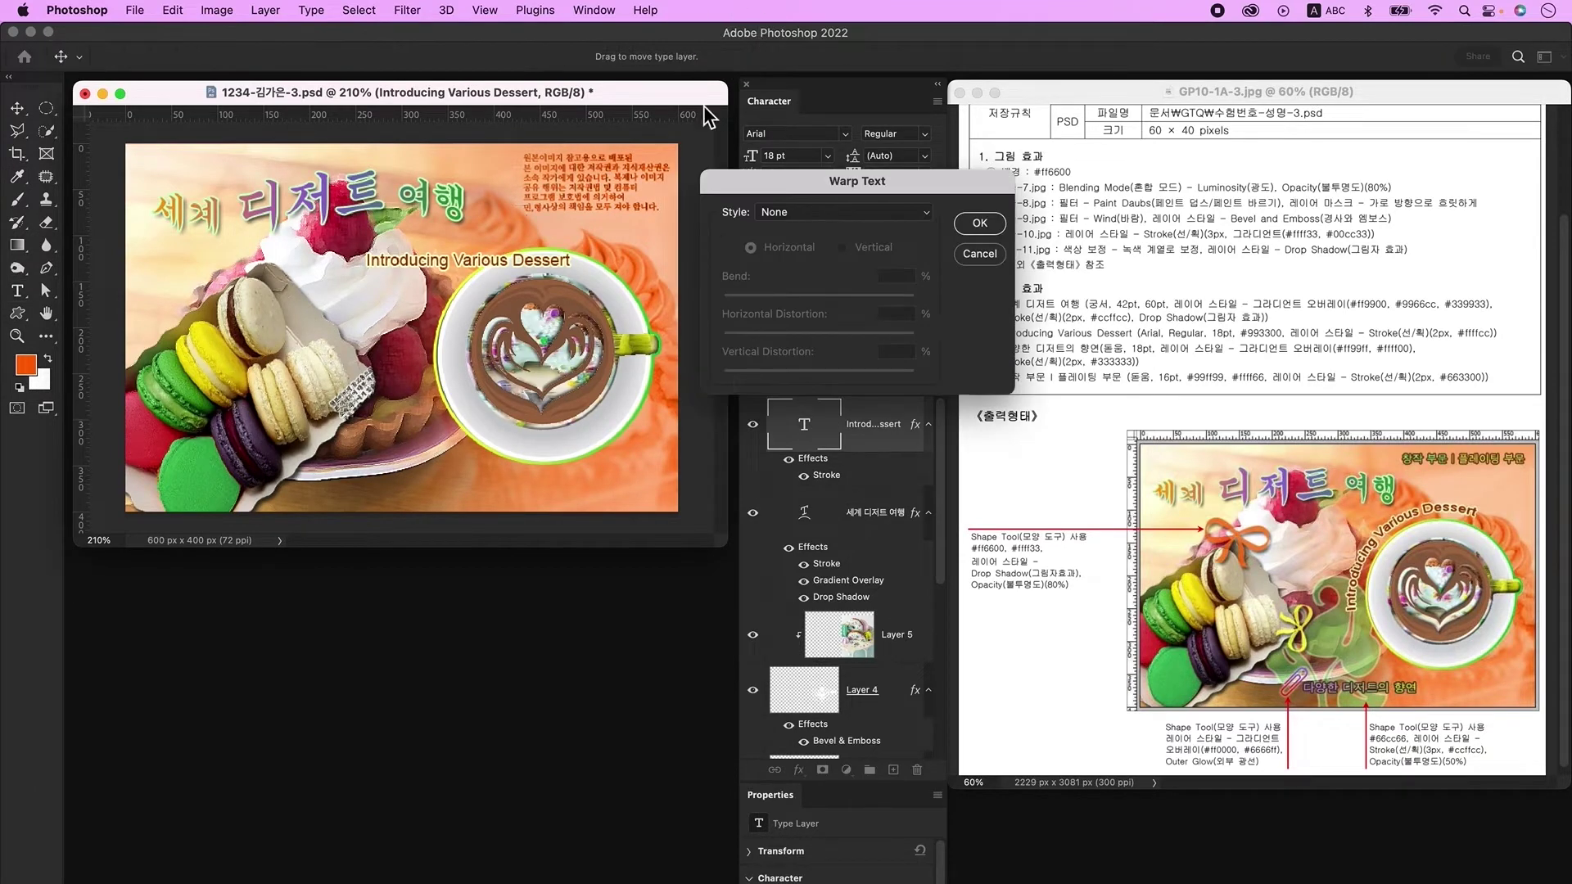
left_click(820, 219)
left_click(819, 235)
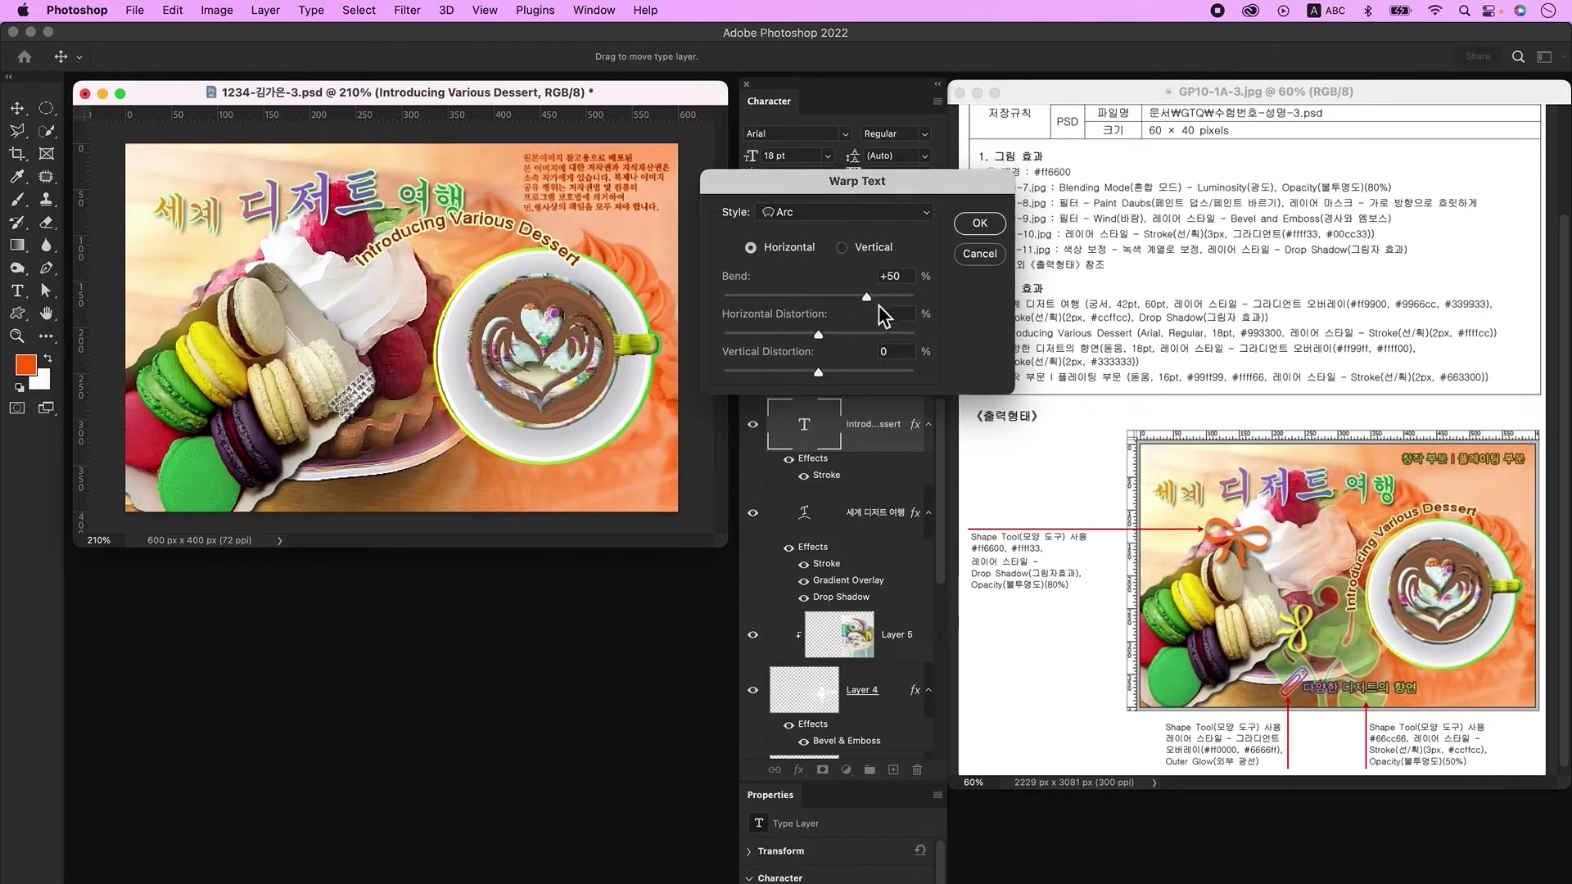
left_click_drag(872, 301, 882, 301)
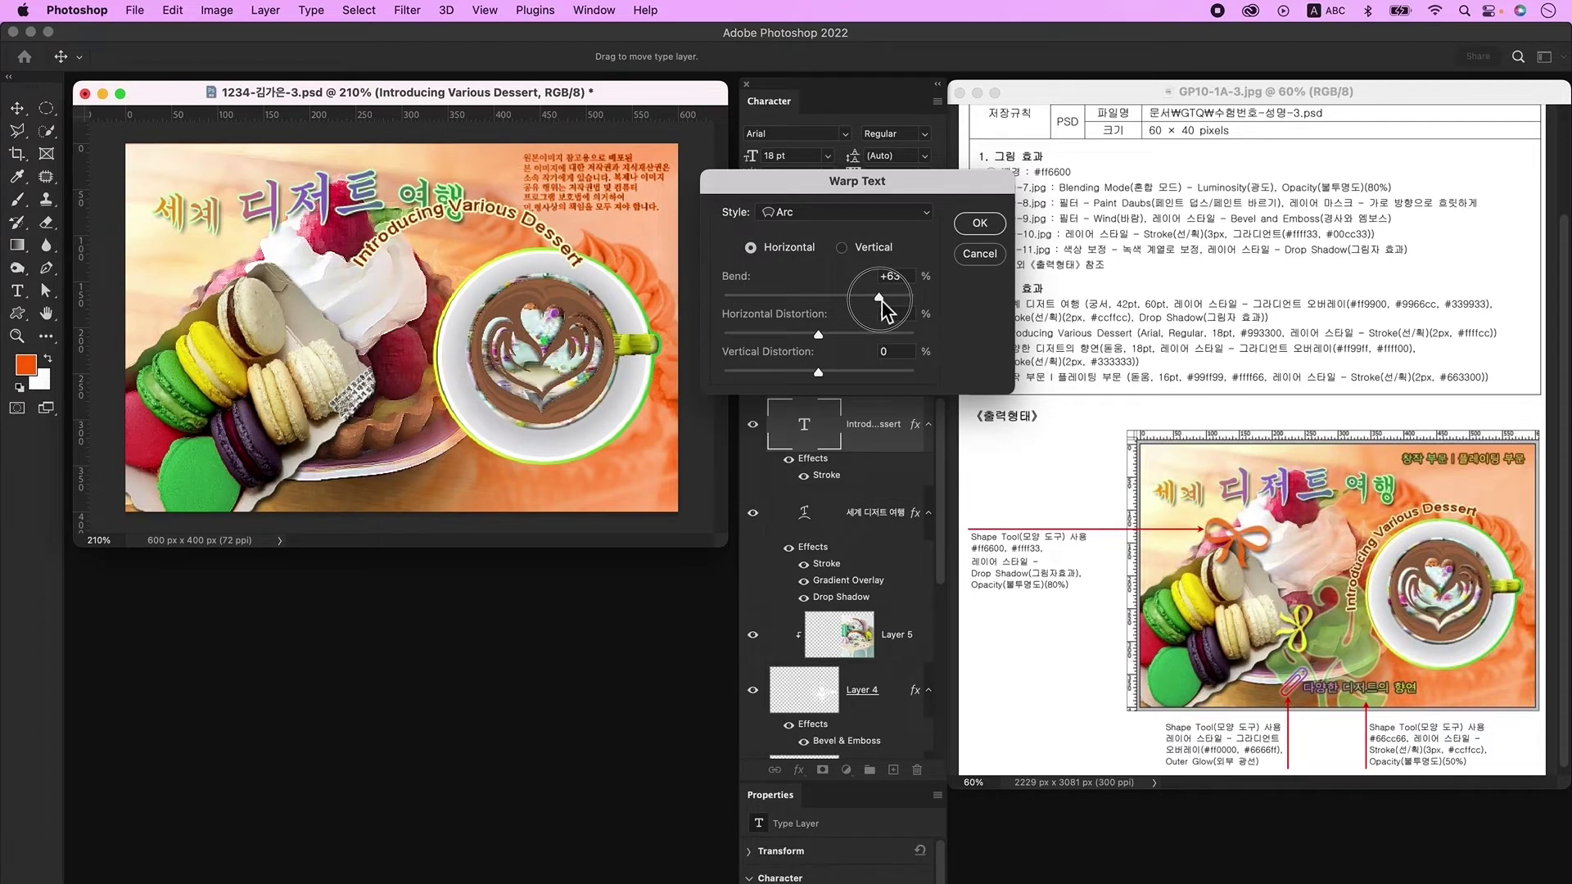
left_click(980, 223)
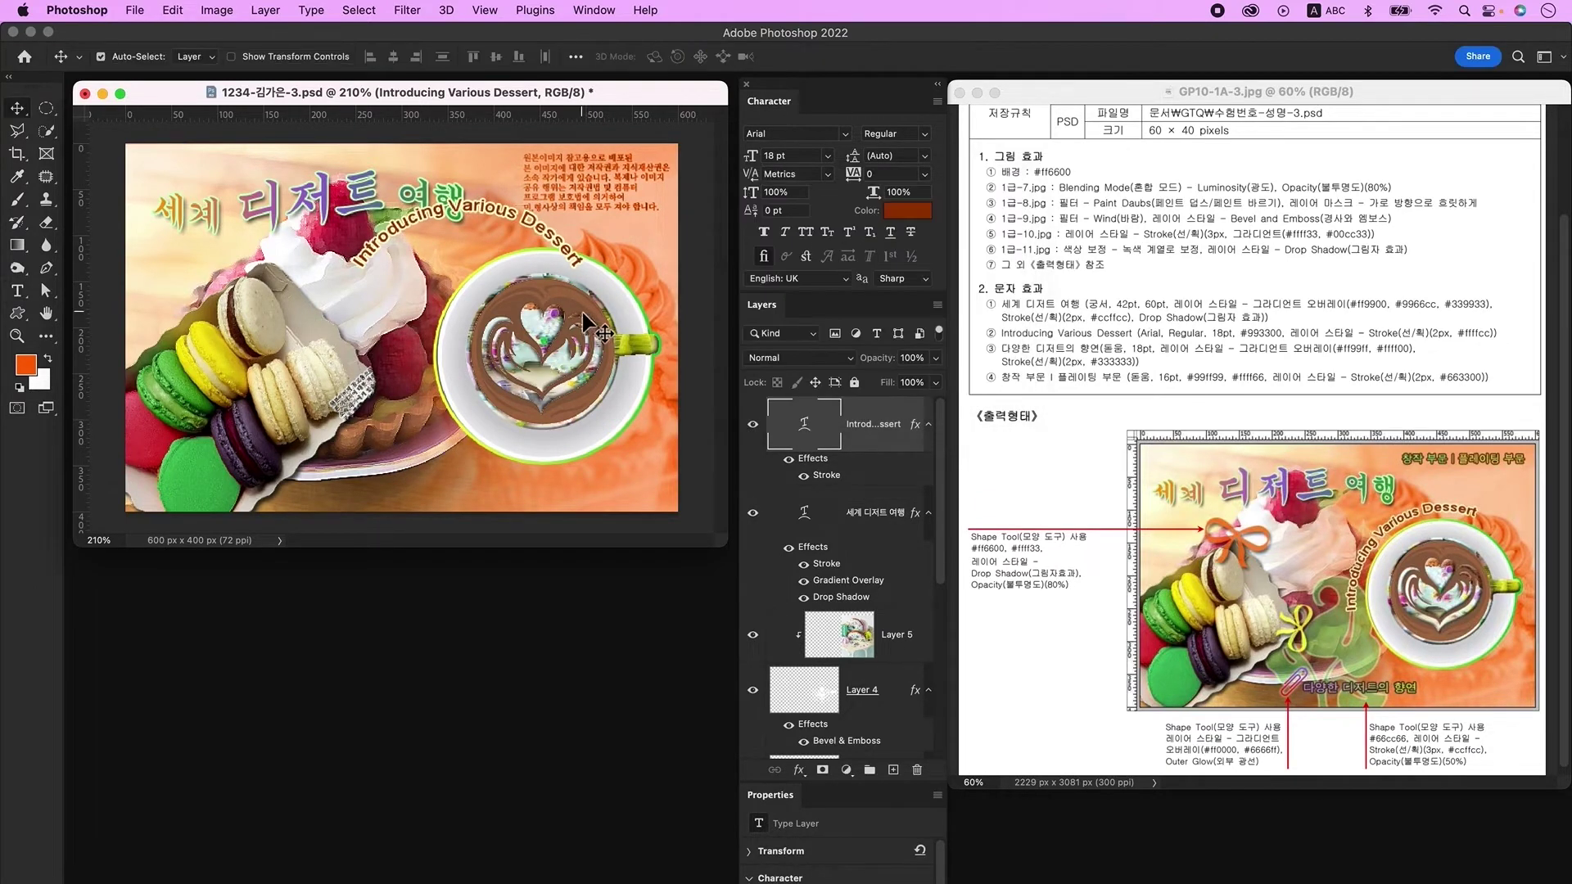
Step: Rotate the arched subtitle to about -28° and move it down-right beside the cup
key("super+t")
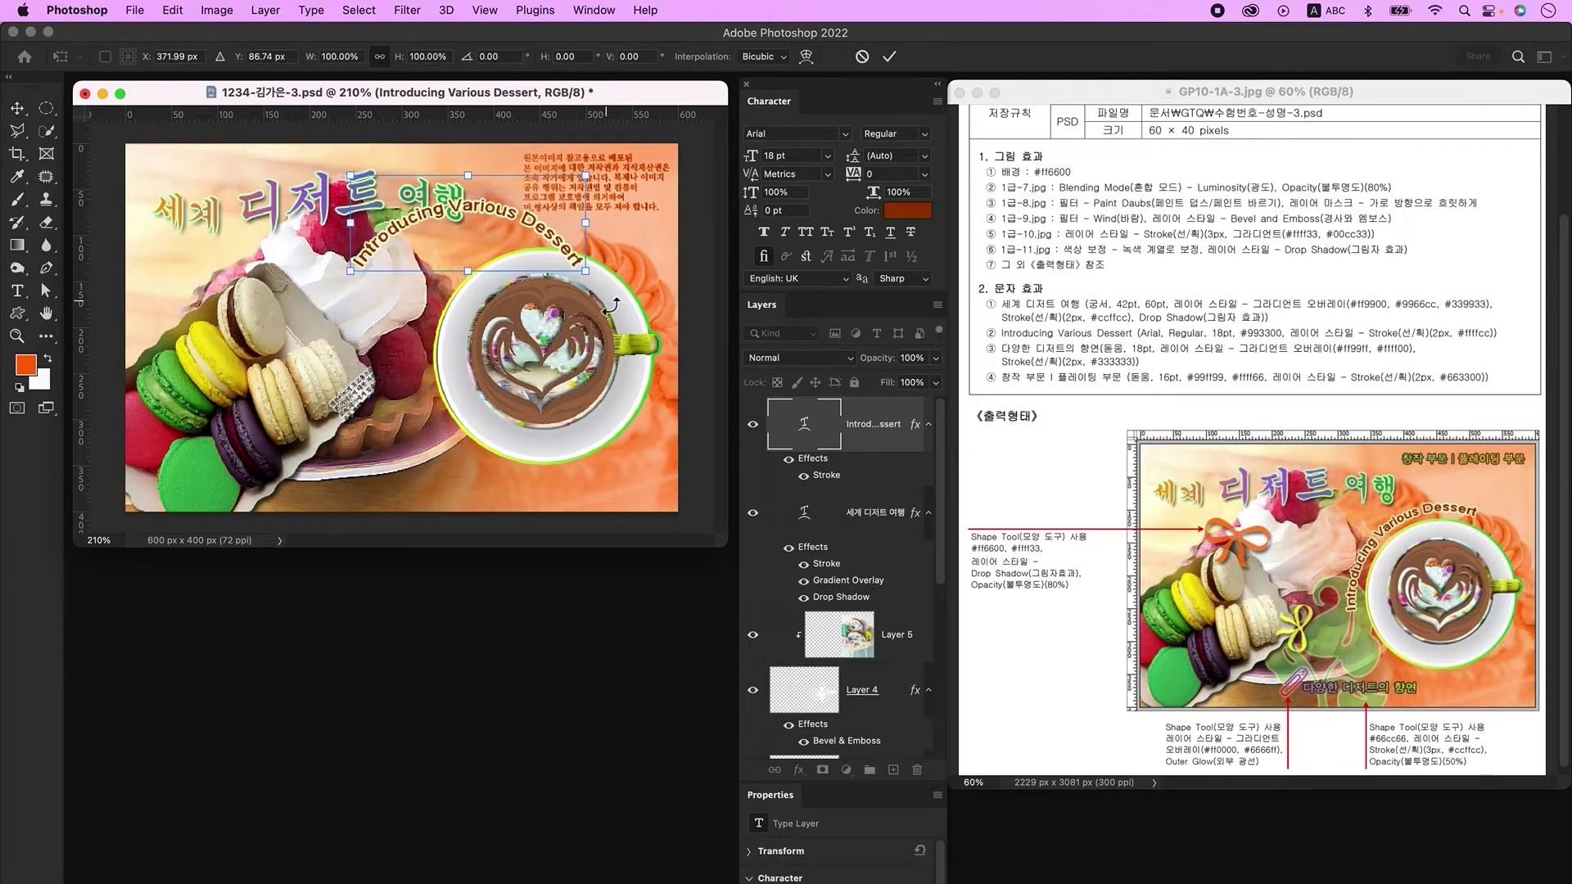
left_click_drag(610, 306, 634, 229)
left_click_drag(515, 153, 543, 233)
key("Return")
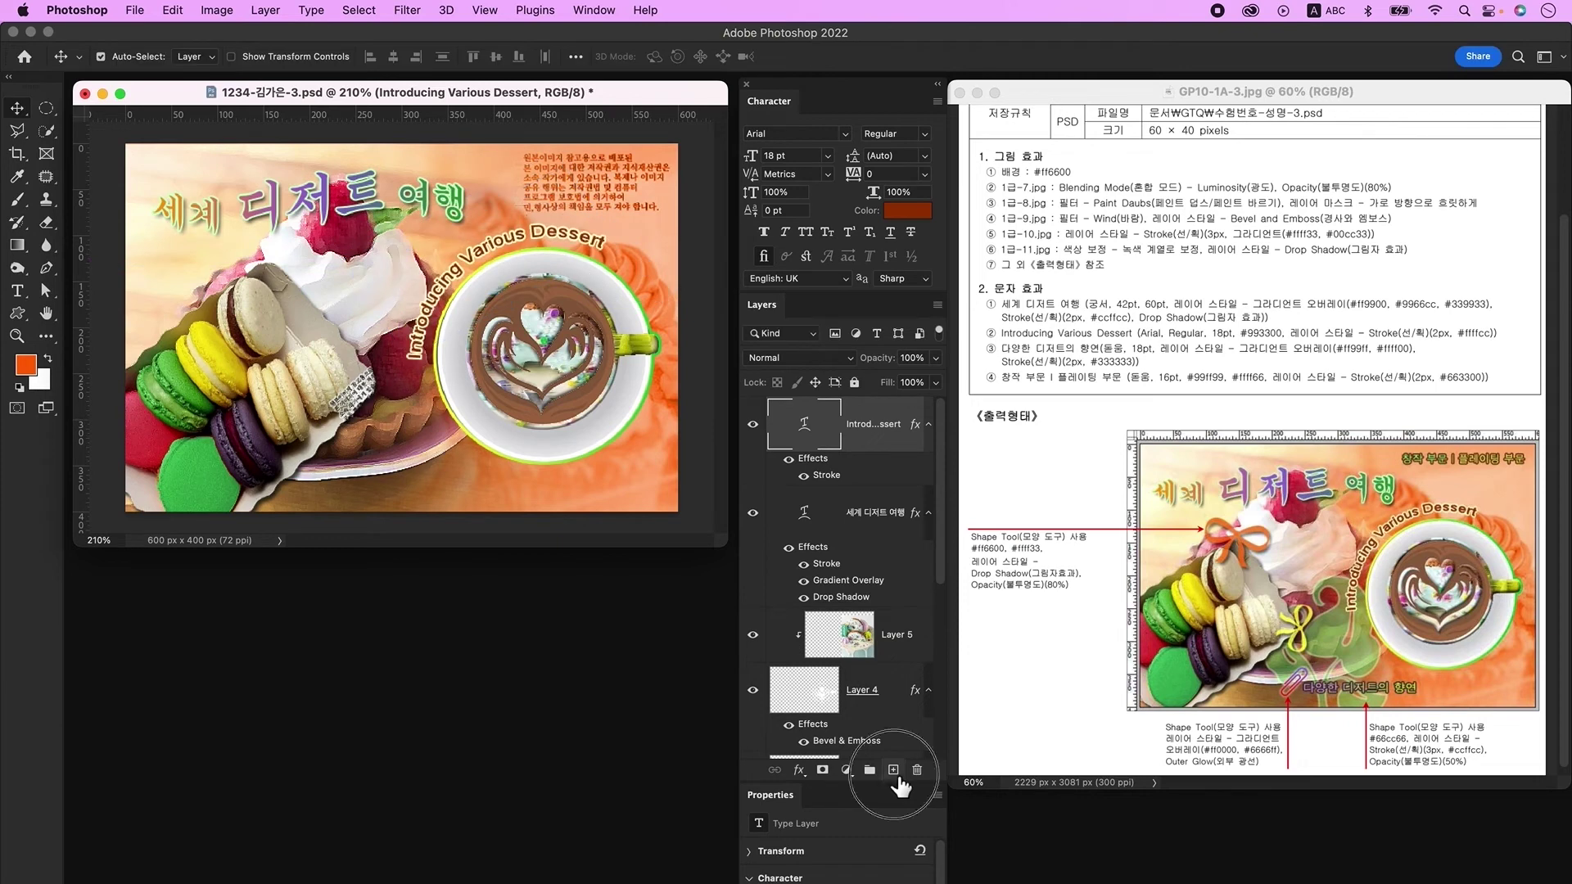
Step: On a new layer, type '다양한 디저트의 향연' low on the poster in KoPubWorld돋움체_Pro Light
left_click(893, 770)
left_click(17, 291)
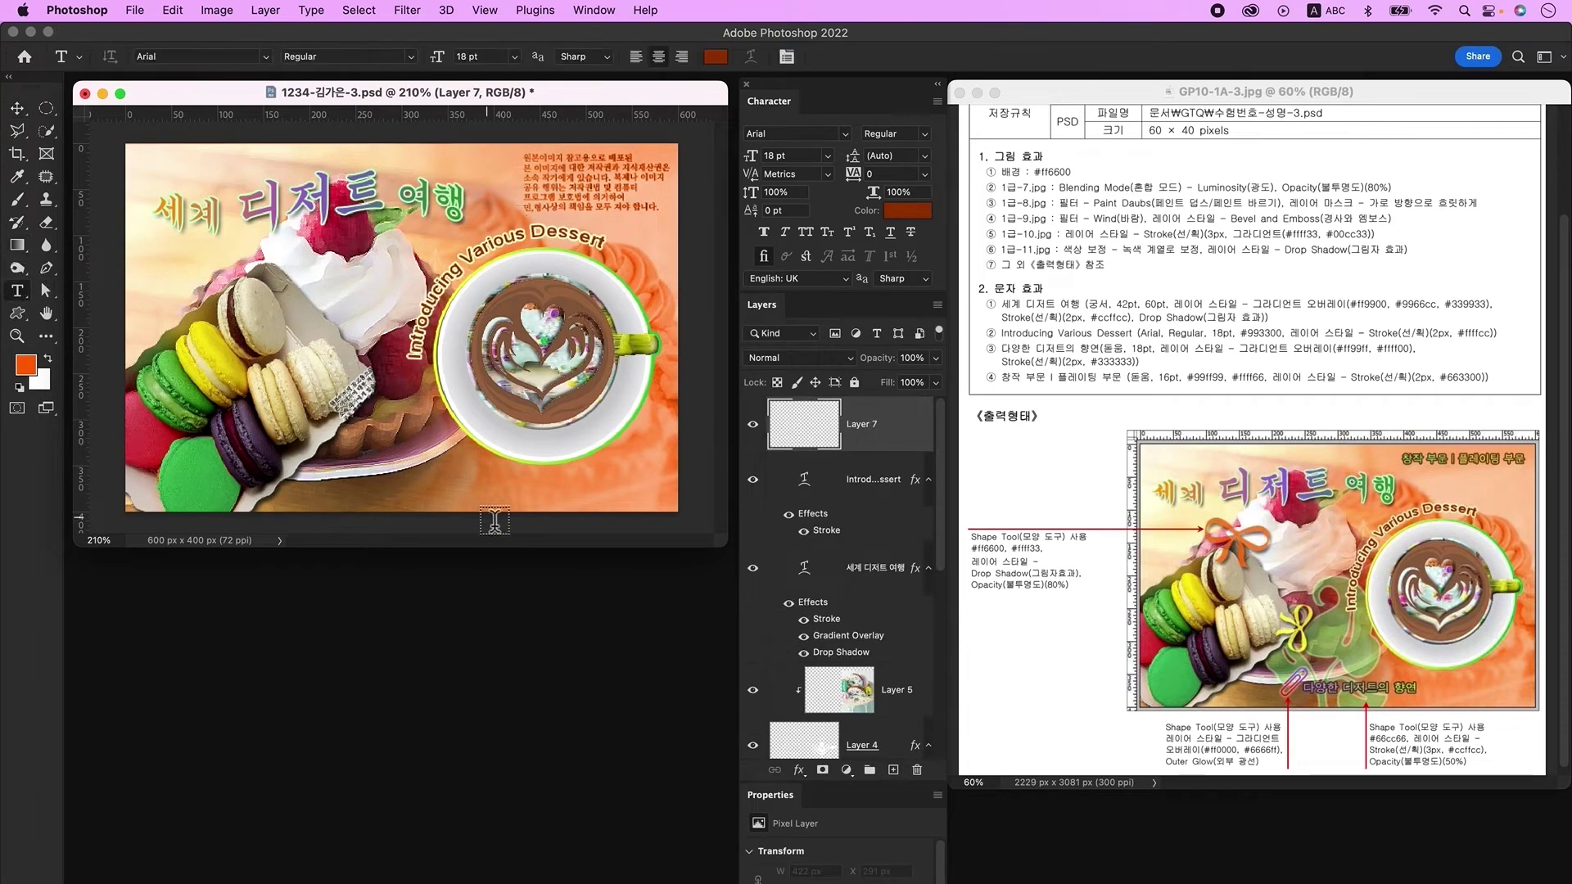
left_click(396, 489)
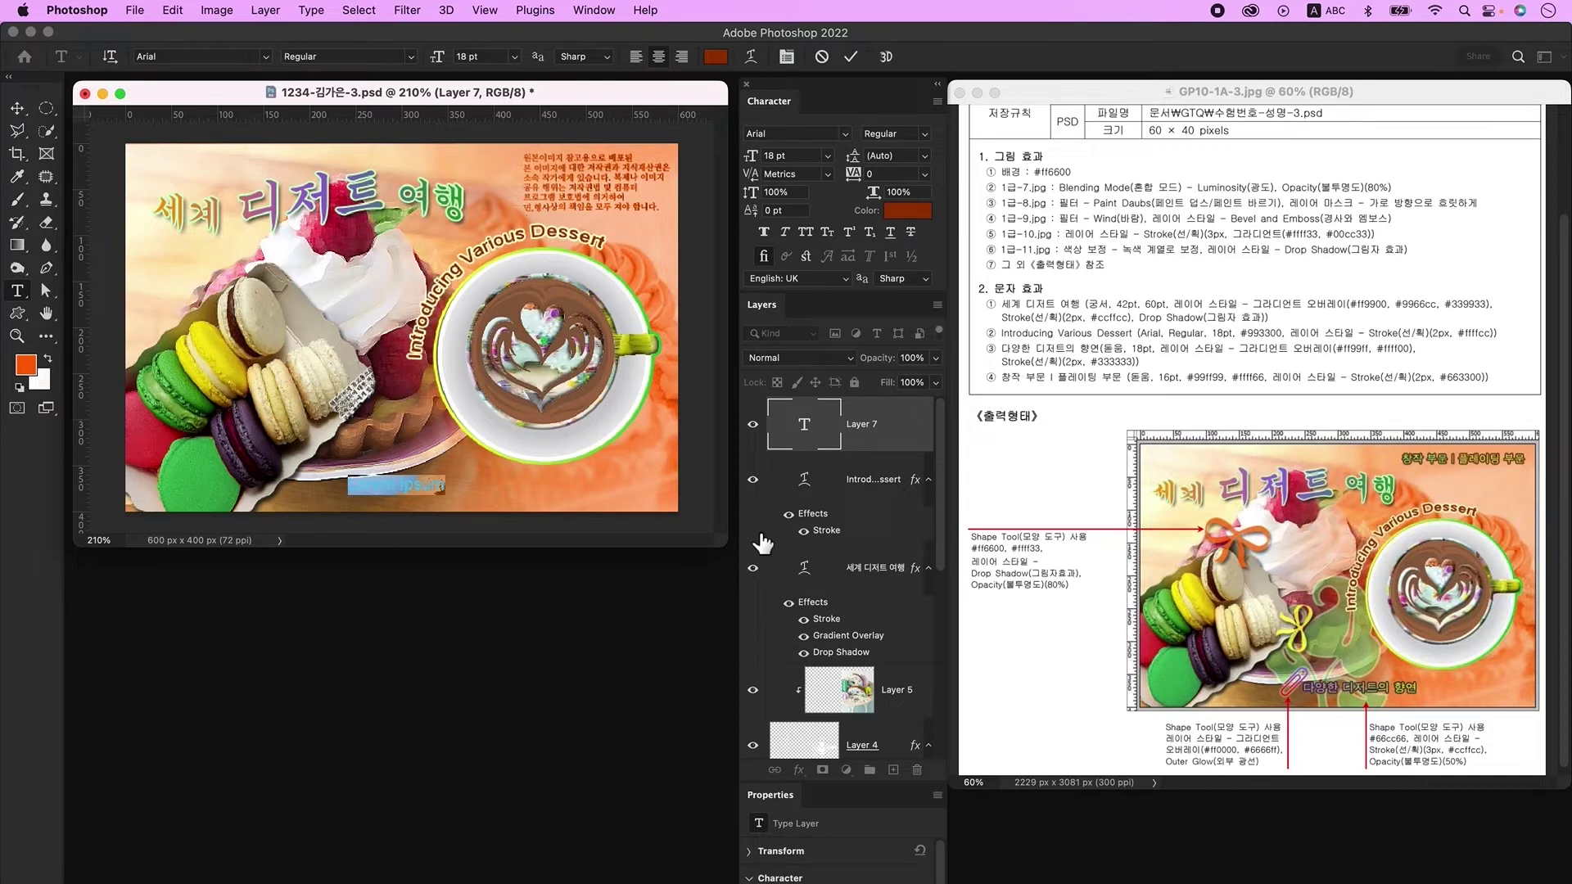
key("Caps_Lock")
type("다양한 디저트의 향연")
key("super+Return")
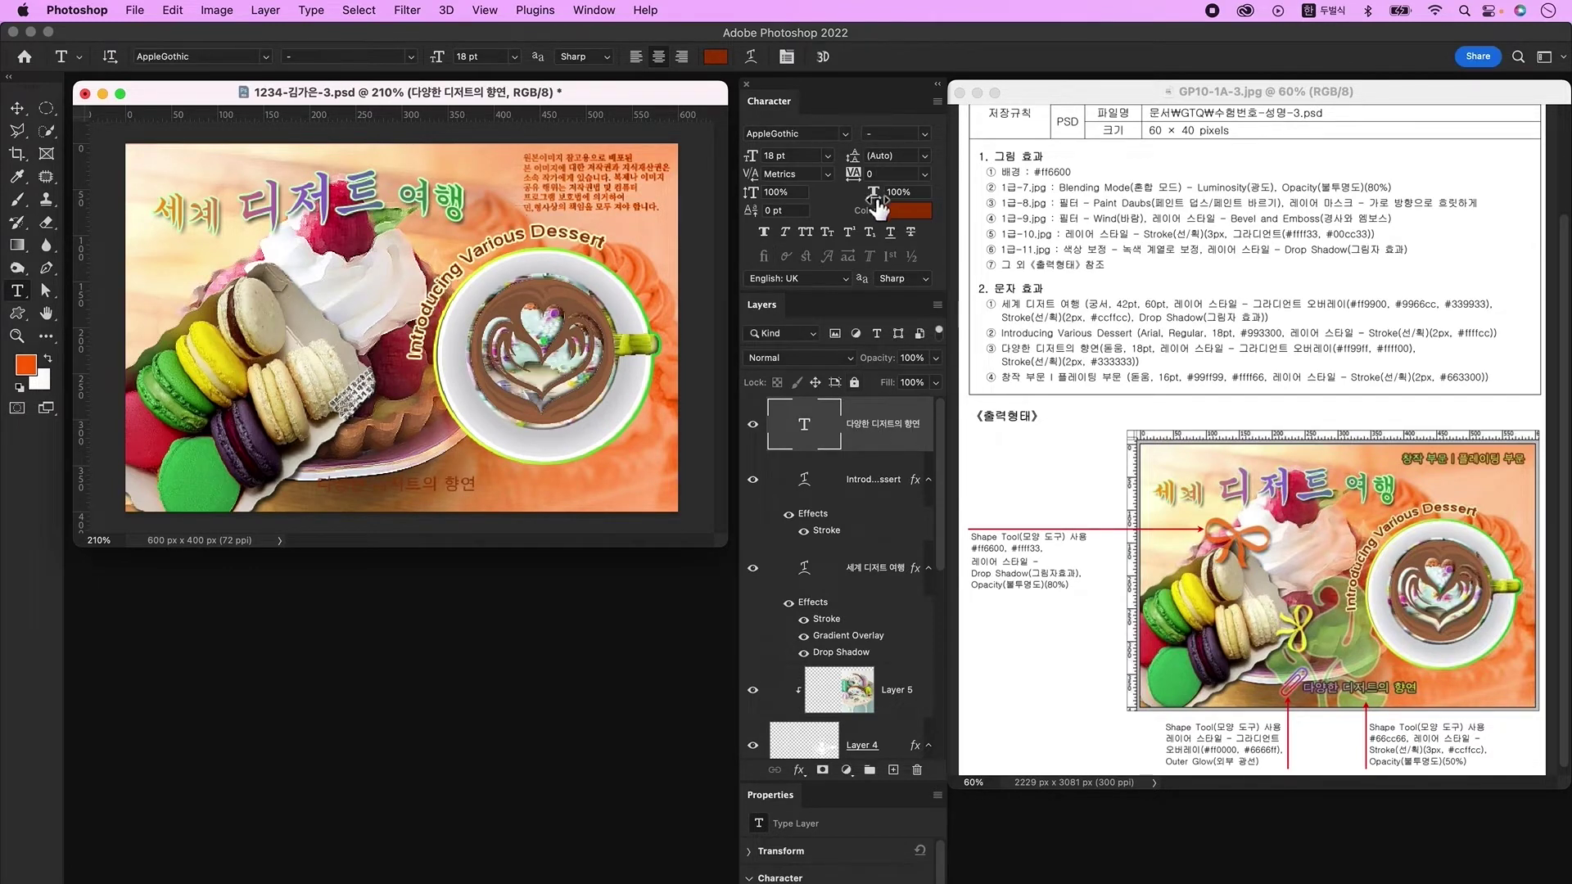
left_click(847, 136)
left_click(804, 163)
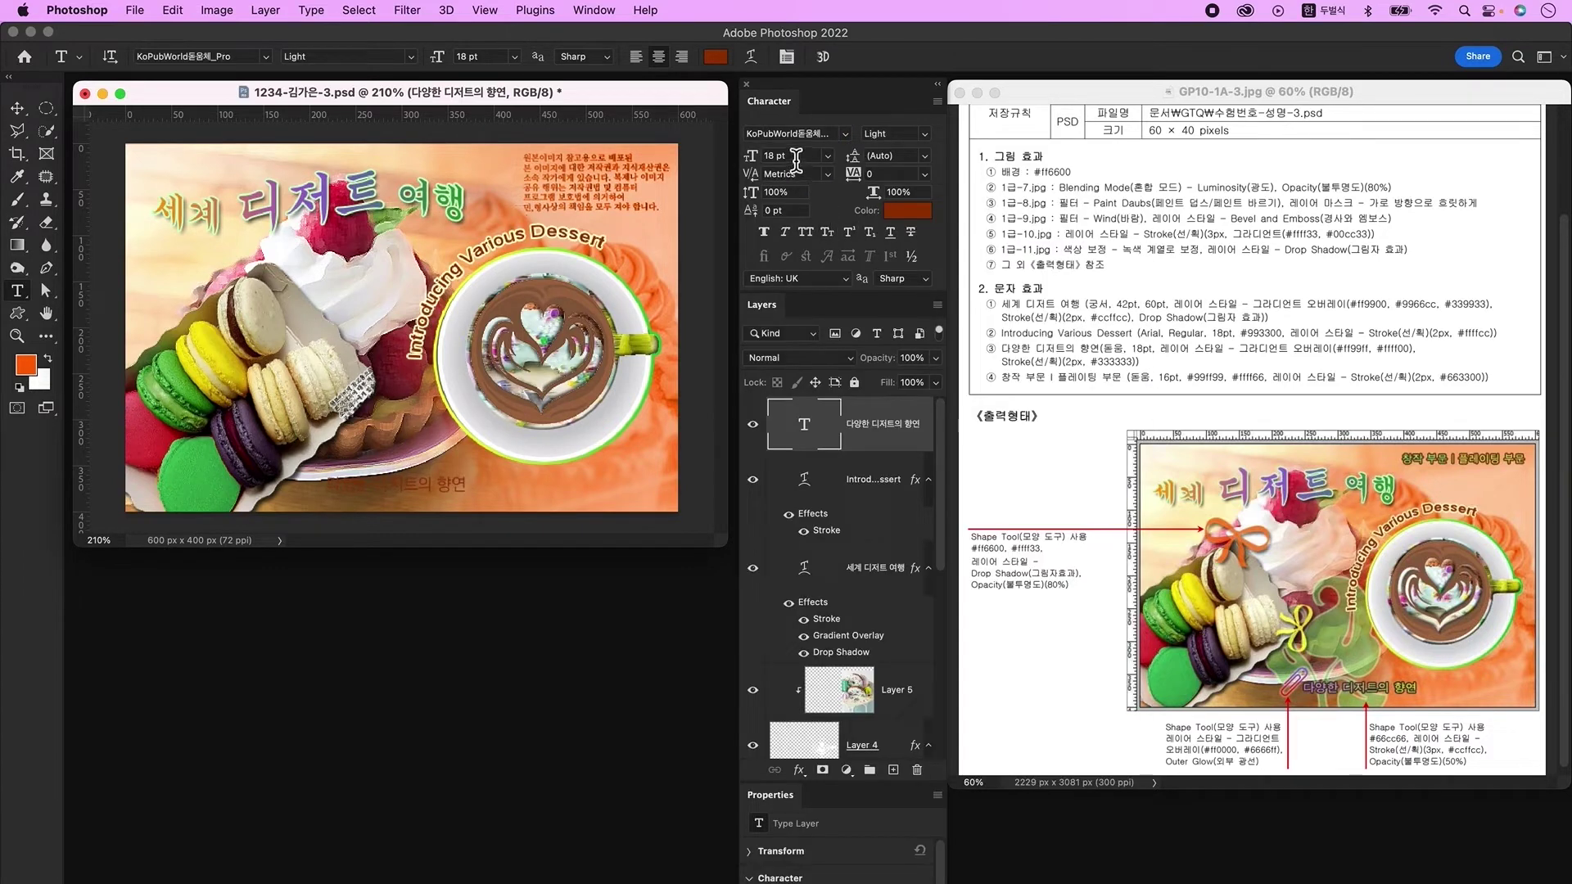
Step: Give the slogan a two-colour Gradient Overlay from ff99ff pink to ffff00 yellow
double_click(918, 448)
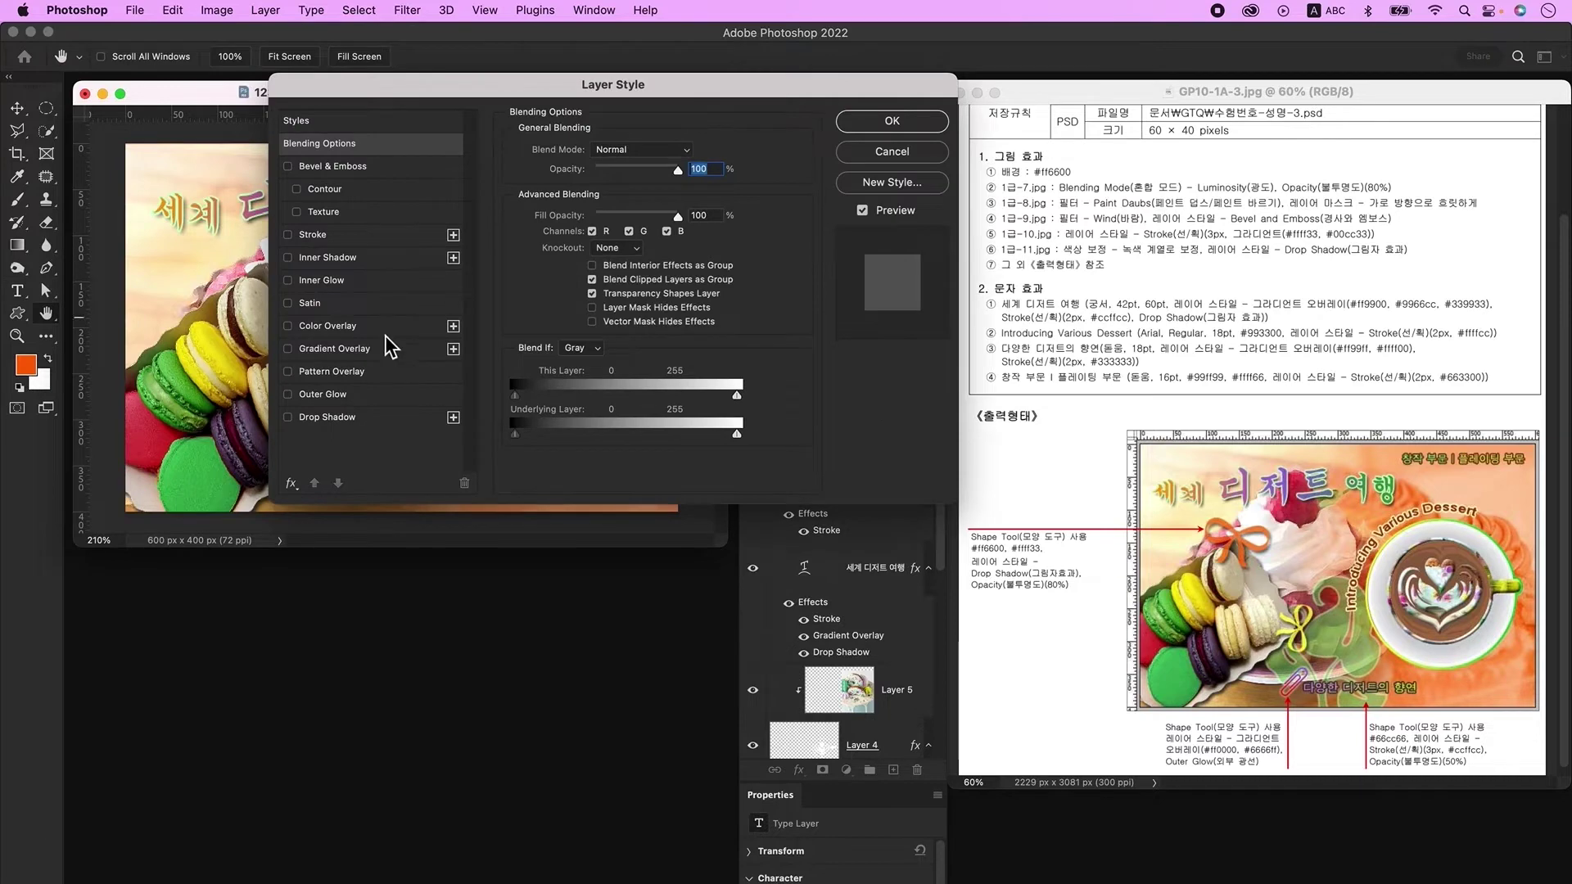
left_click(357, 350)
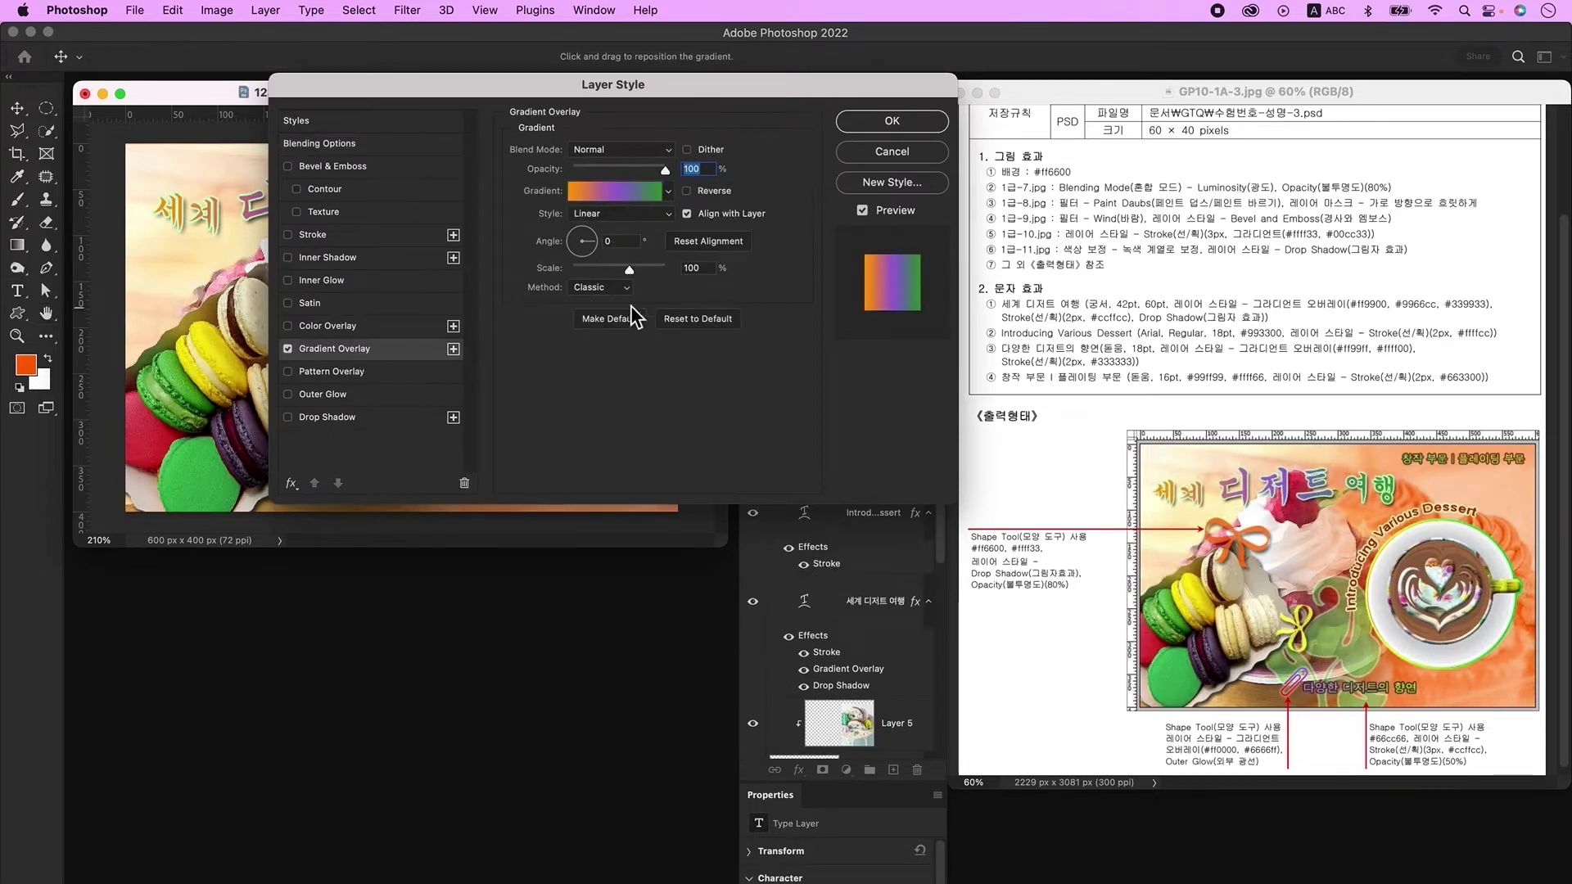
left_click(622, 197)
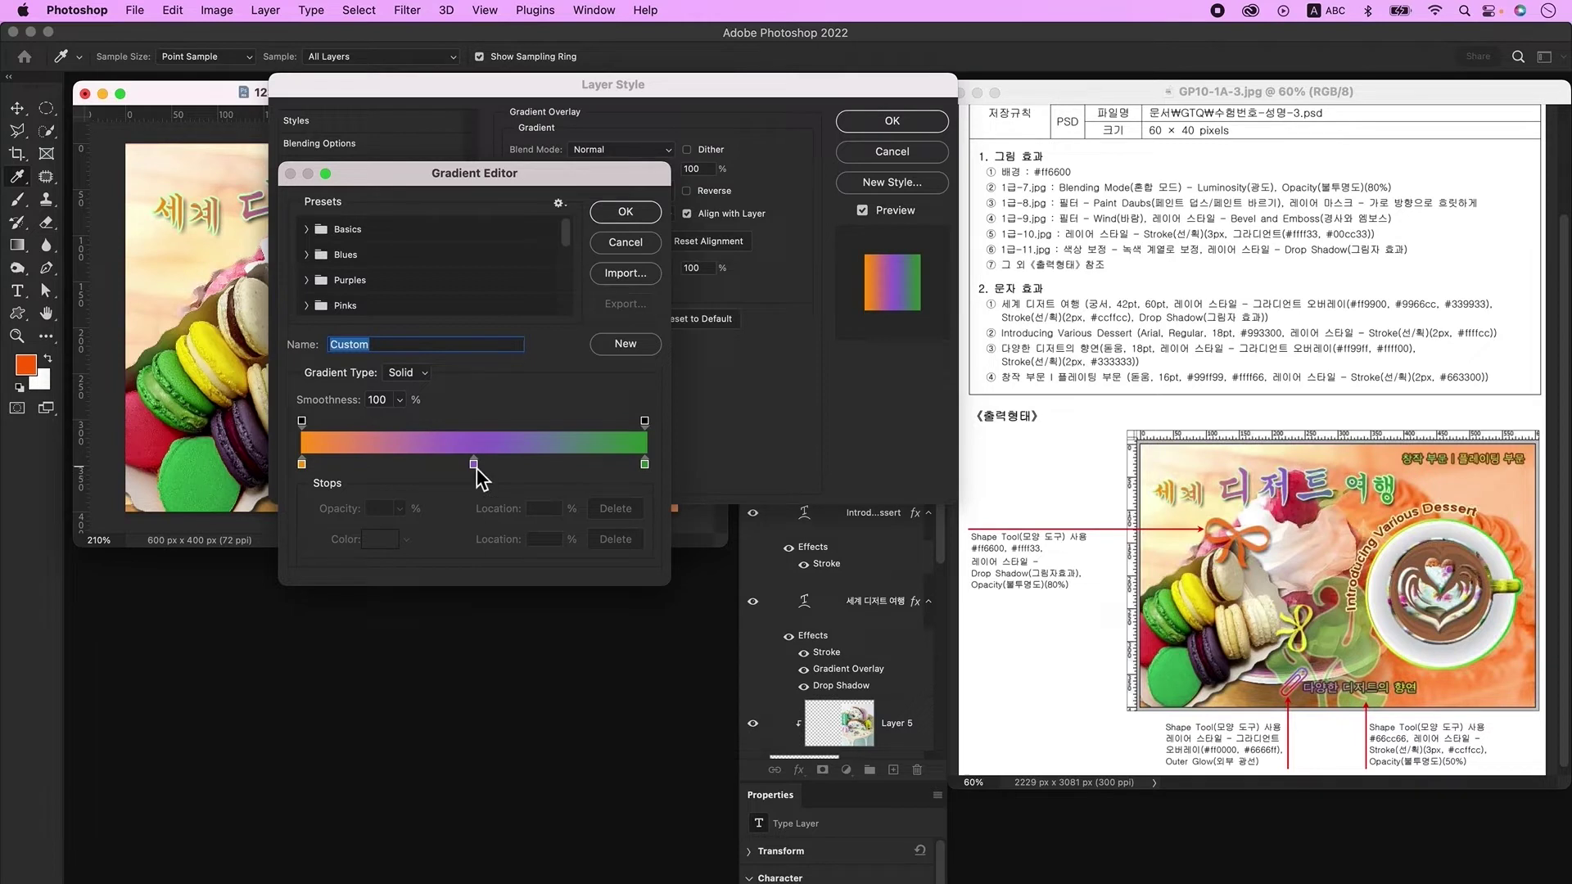
left_click_drag(474, 465, 476, 494)
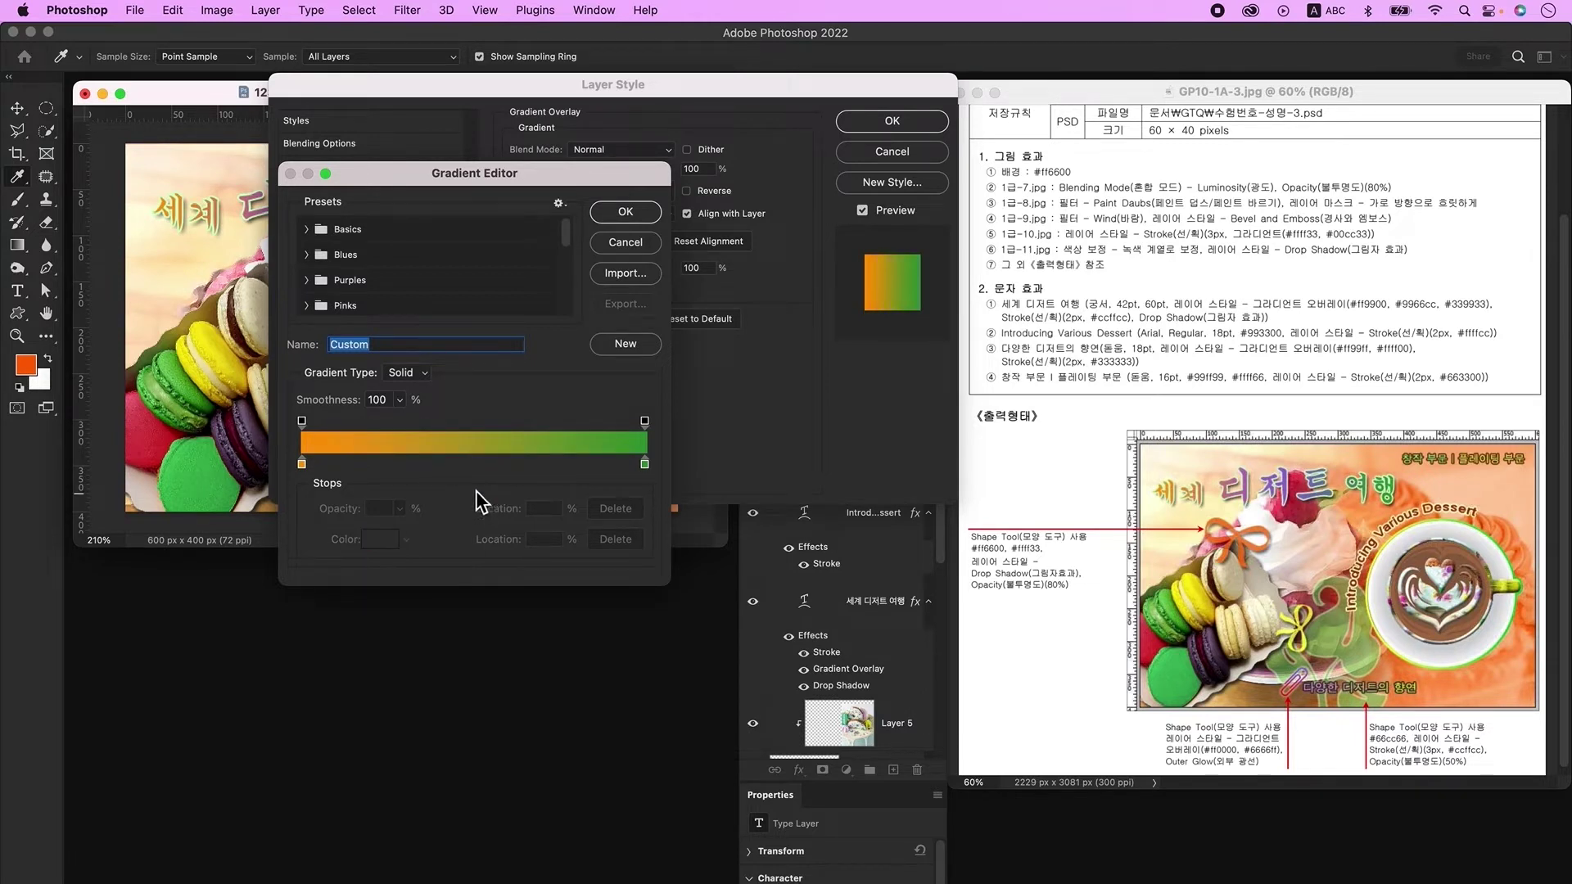
double_click(301, 466)
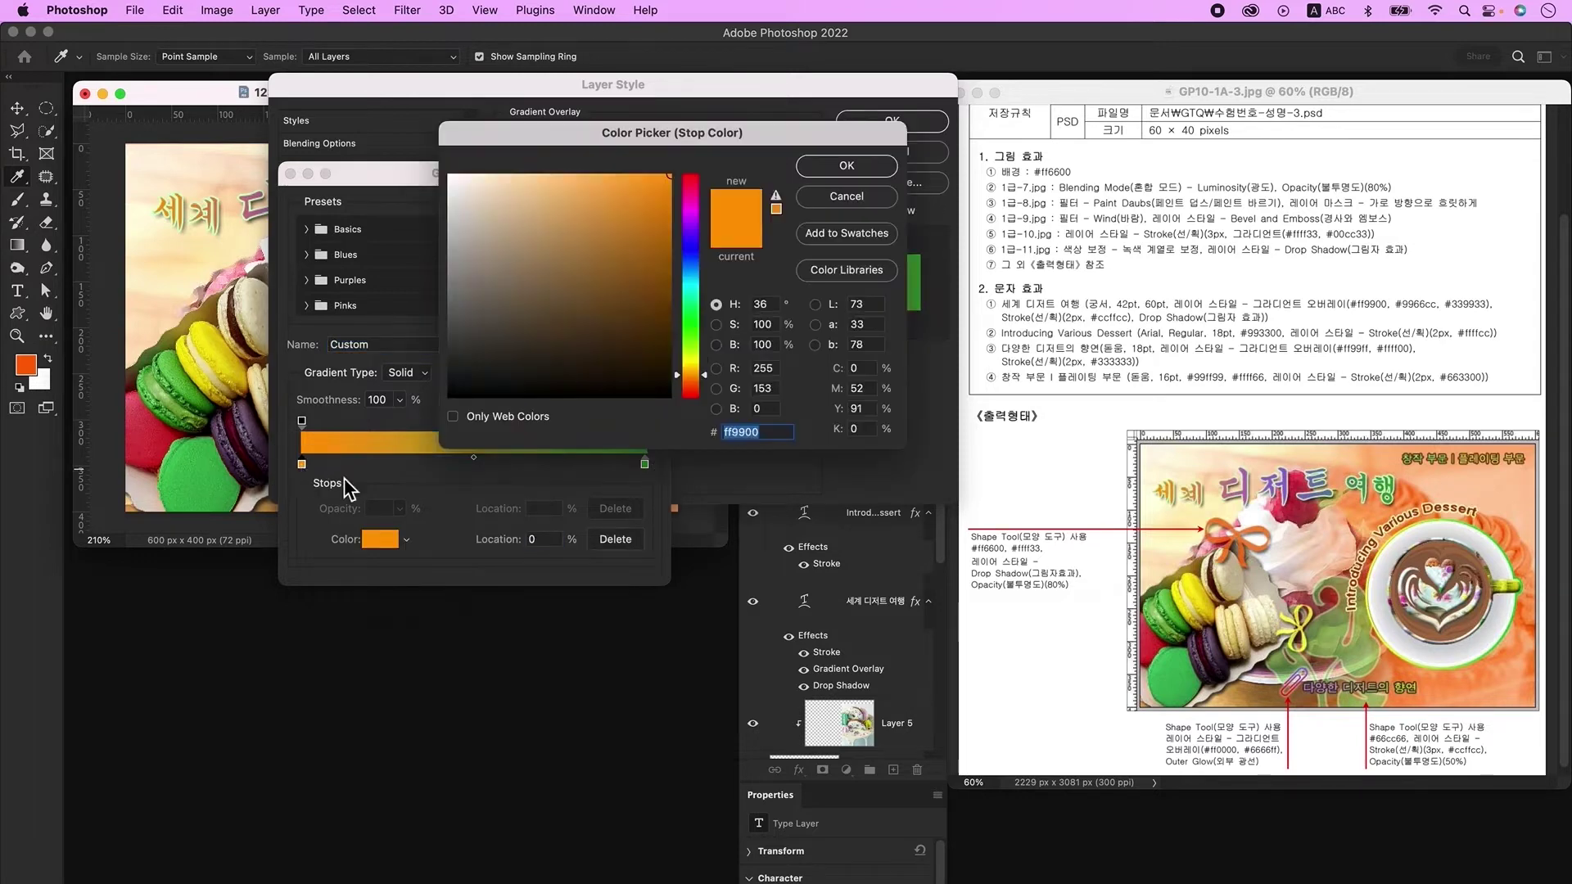
type("ff99ff")
key("Return")
left_click(644, 465)
double_click(644, 464)
type("ffff00")
key("Return")
key("Return")
left_click(327, 238)
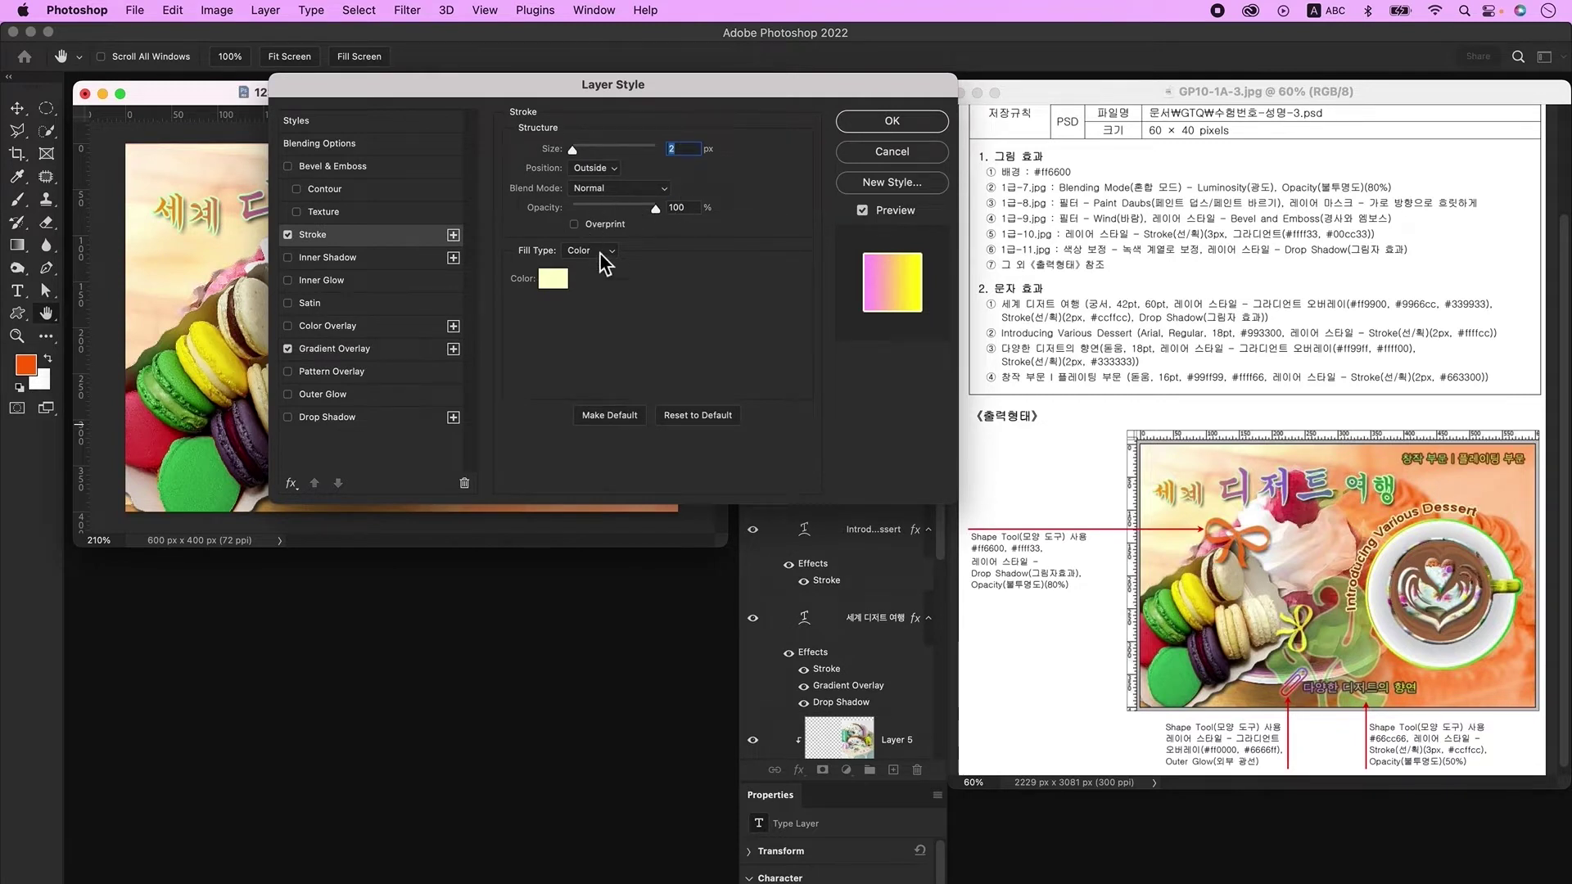
Step: Add a Stroke outline to the slogan and shift it slightly right
left_click(550, 279)
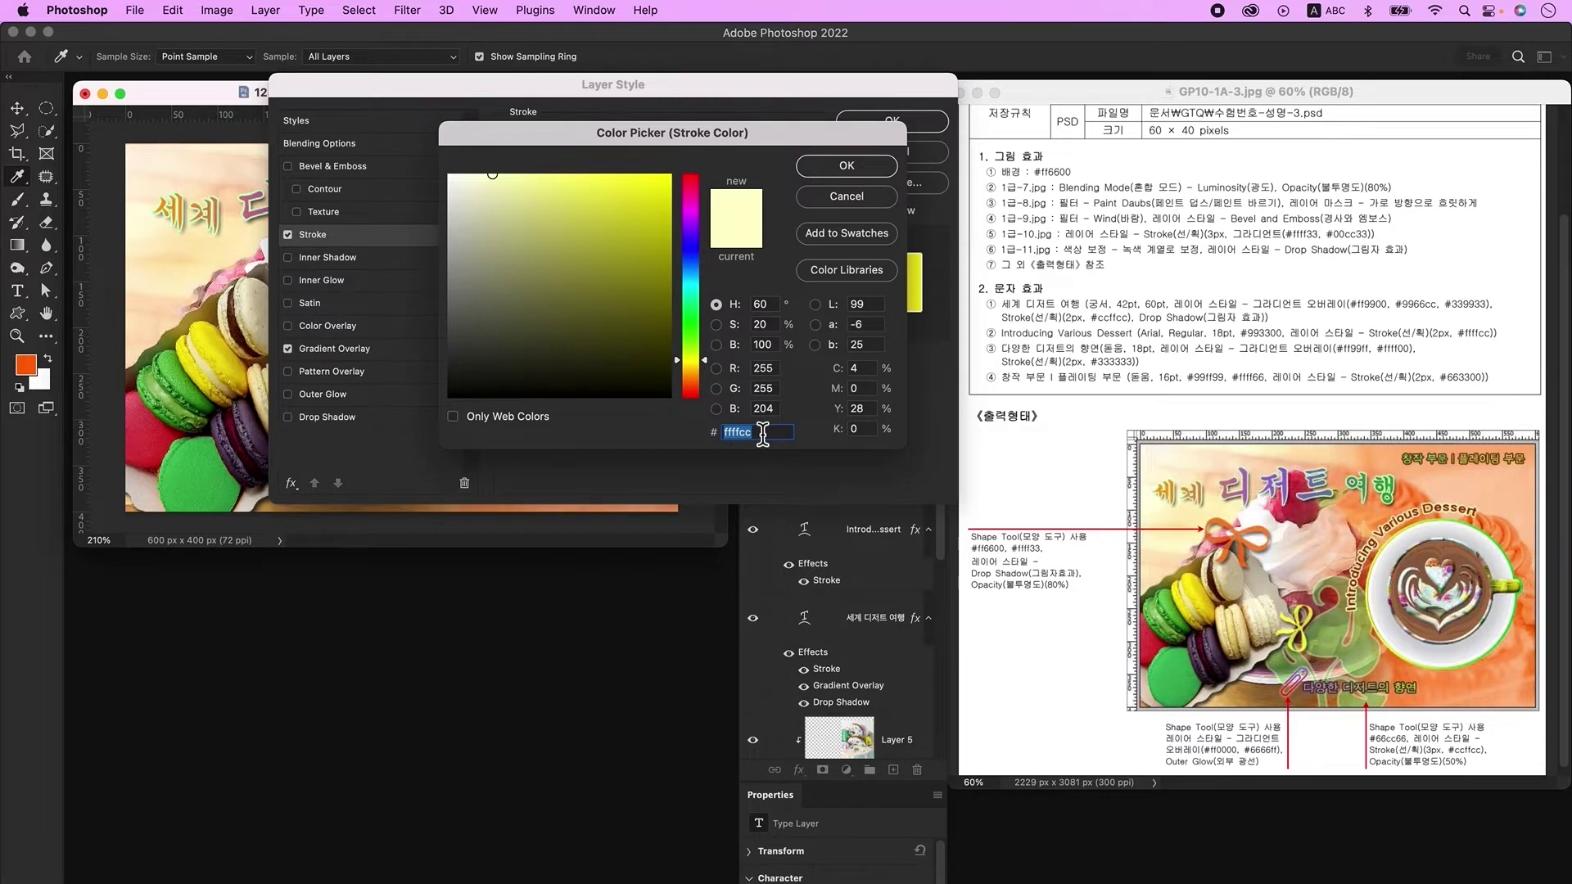
key("Return")
key("Return")
left_click_drag(419, 491, 468, 493)
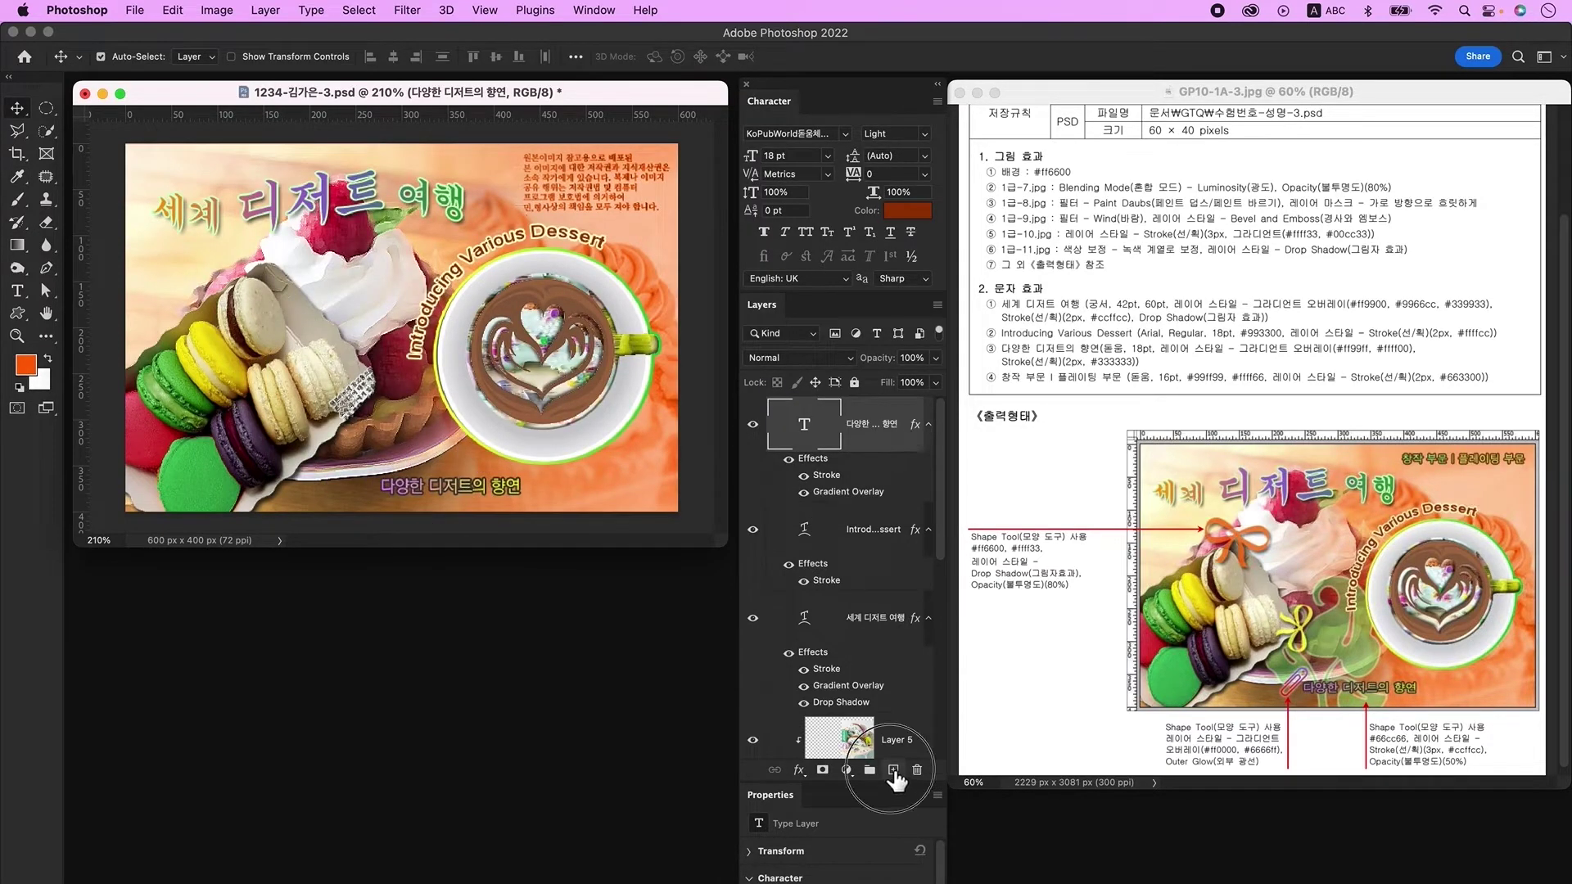
Step: On a new layer, type the label '창작 부문 | 플레이팅 부문'
left_click(895, 771)
left_click(18, 293)
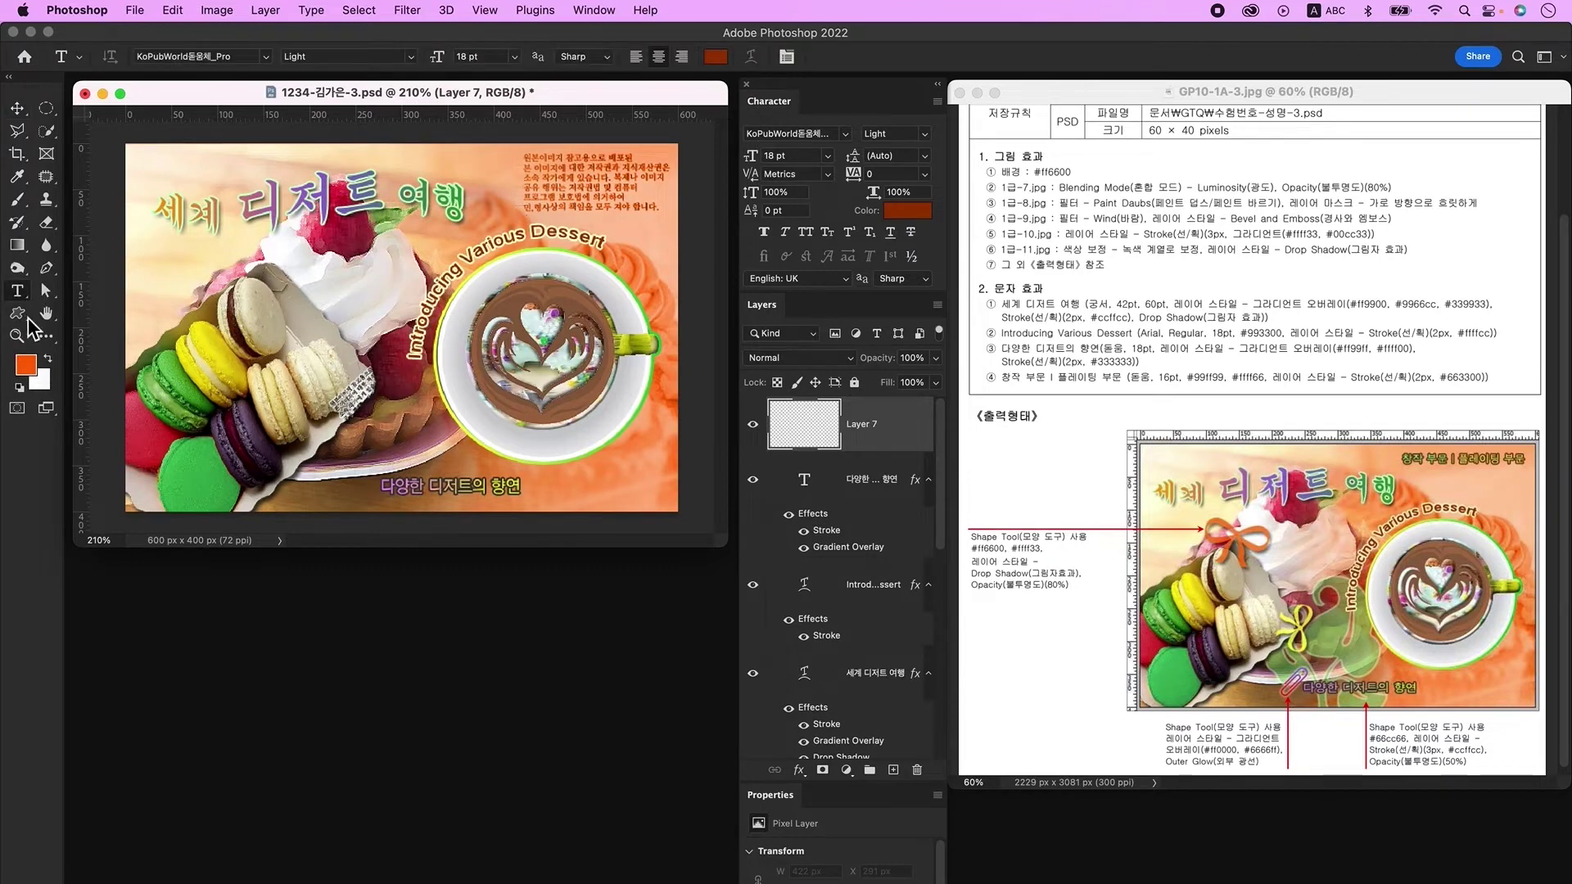
left_click(351, 452)
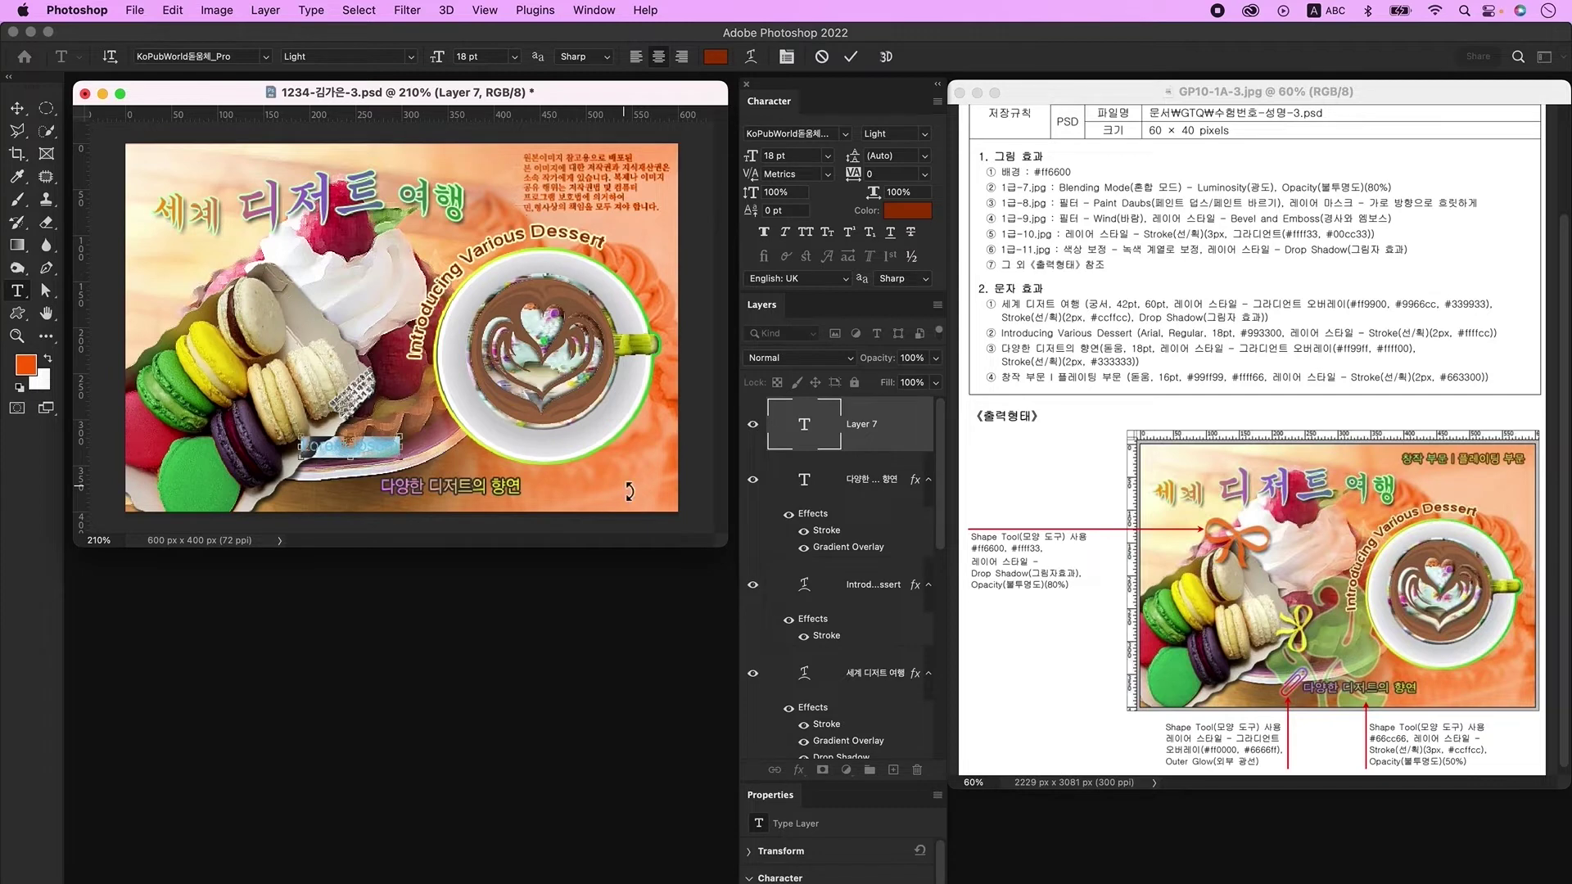
key("ctrl+space")
key("BackSpace")
type("창작 부문 | 플레이팅 부문")
key("ctrl+Return")
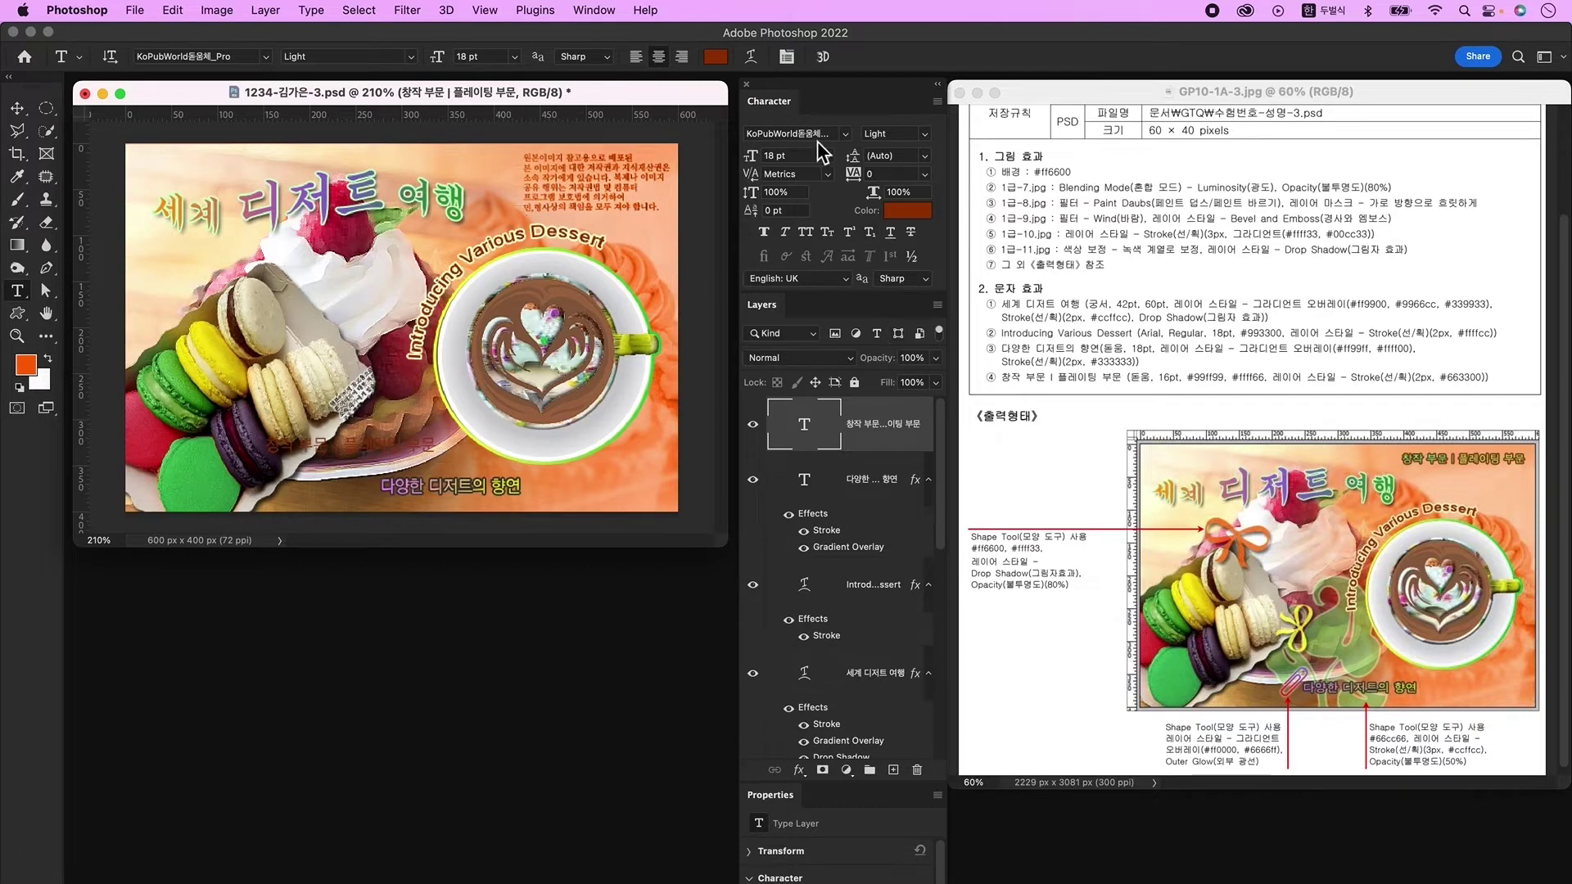
Step: Set the label to 16 pt in 99ff99 green, with '| 플레이팅 부문' in ffff66 yellow
left_click(753, 156)
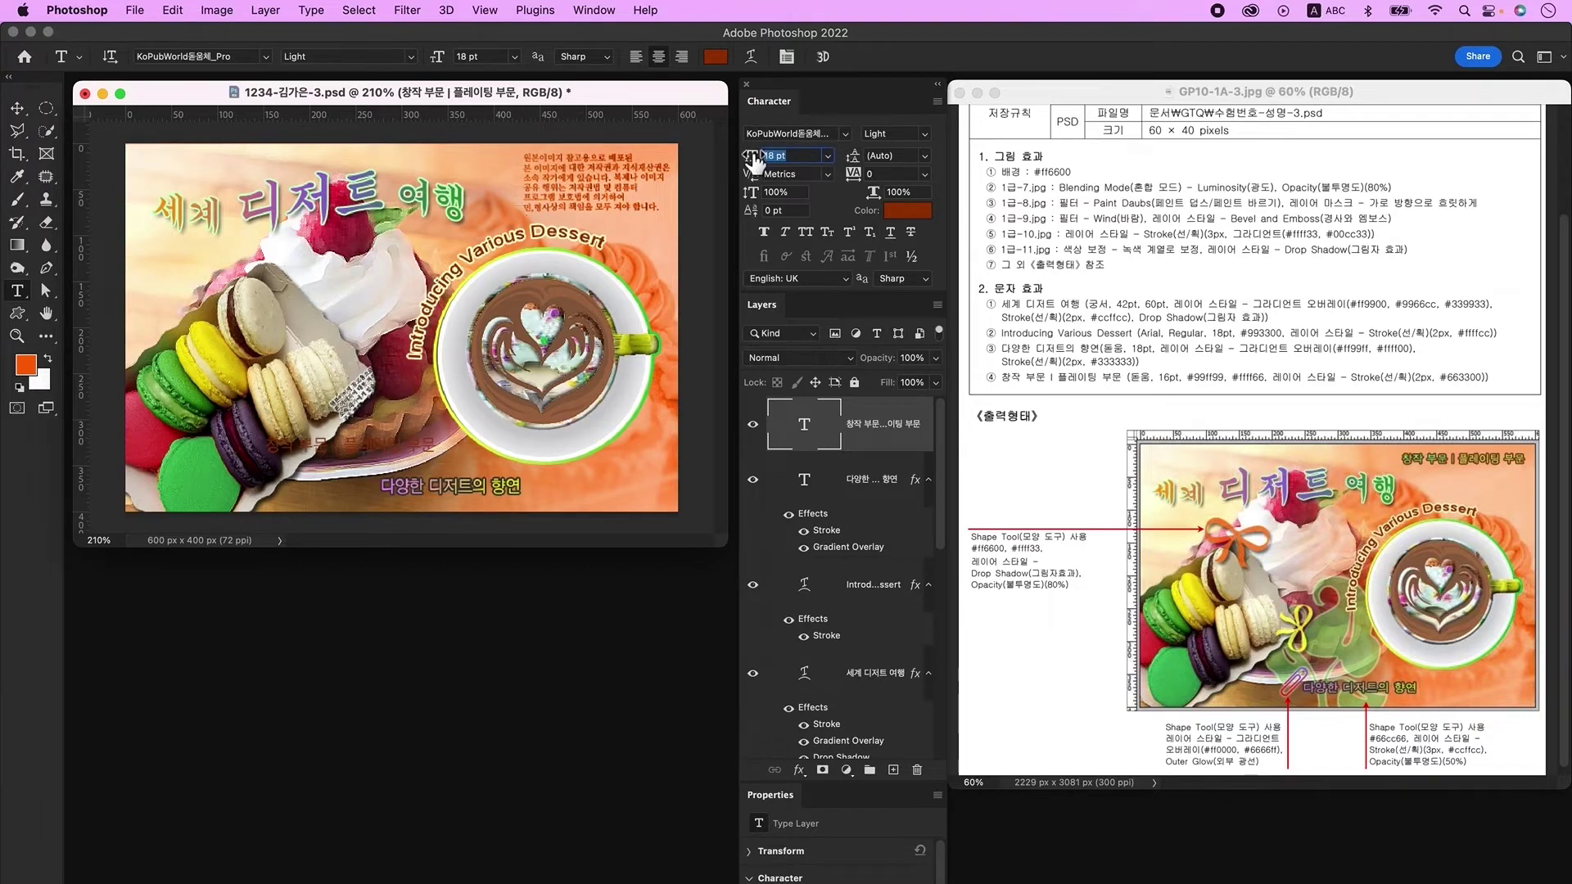
left_click(905, 211)
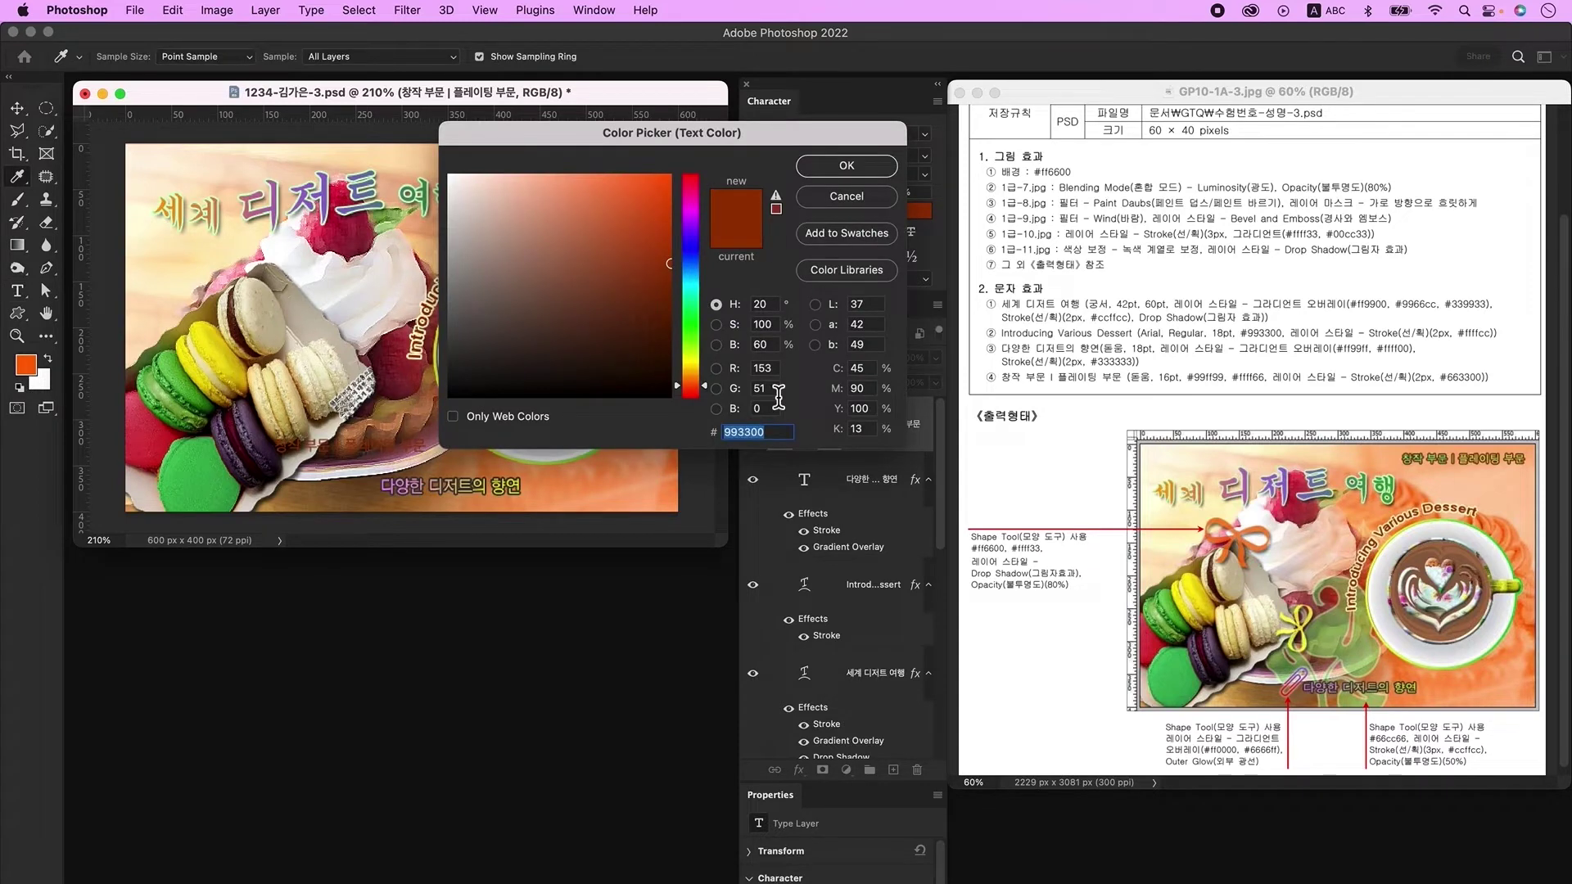
type("99ff99")
key("Return")
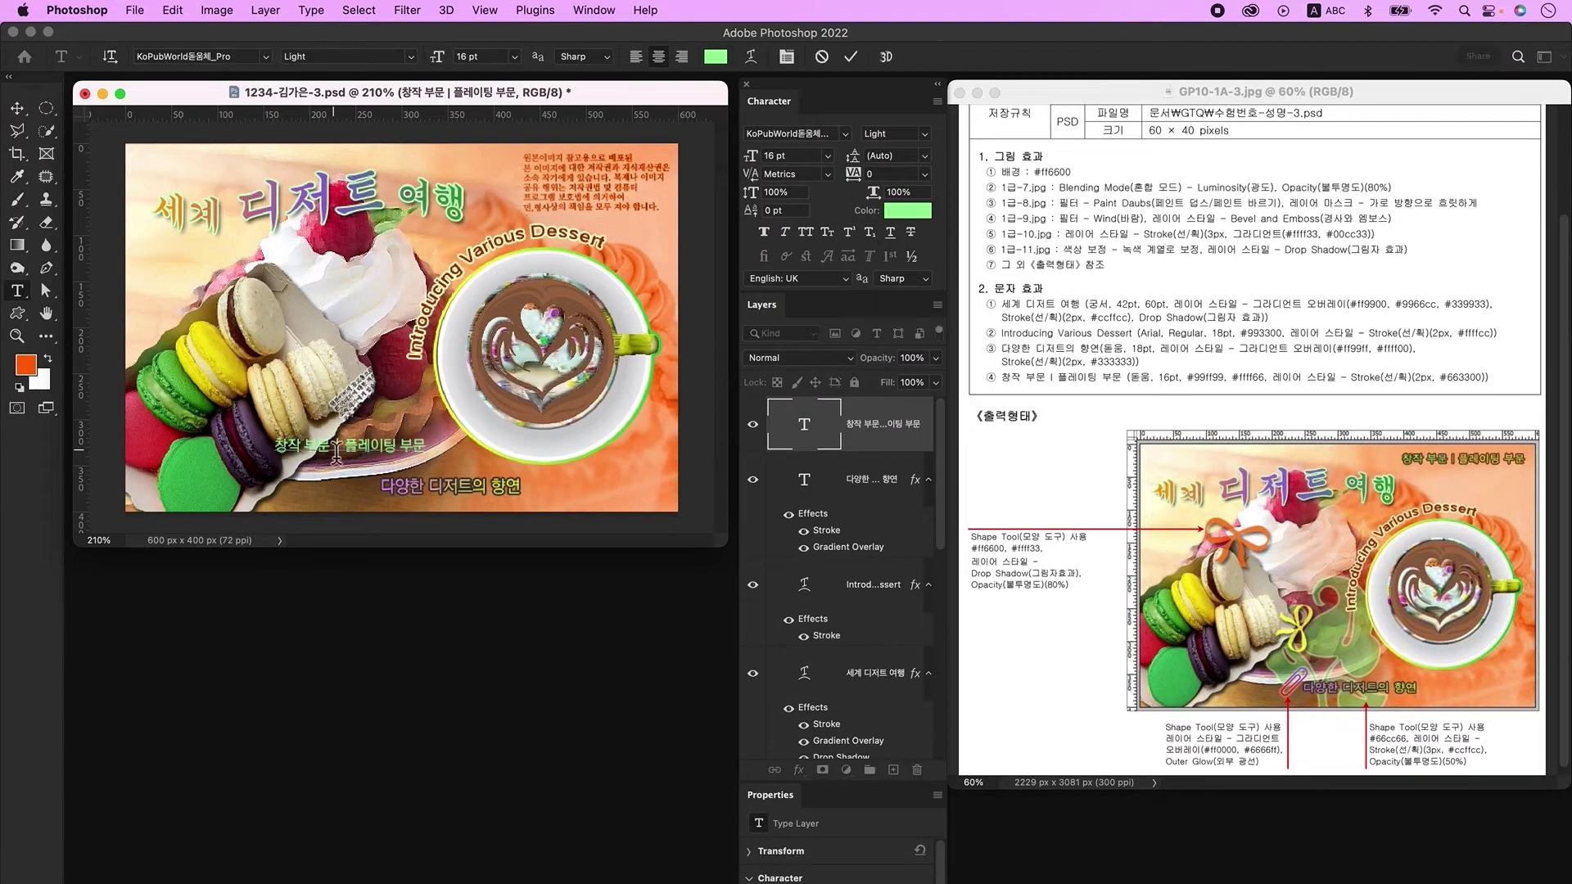
left_click_drag(336, 451, 467, 454)
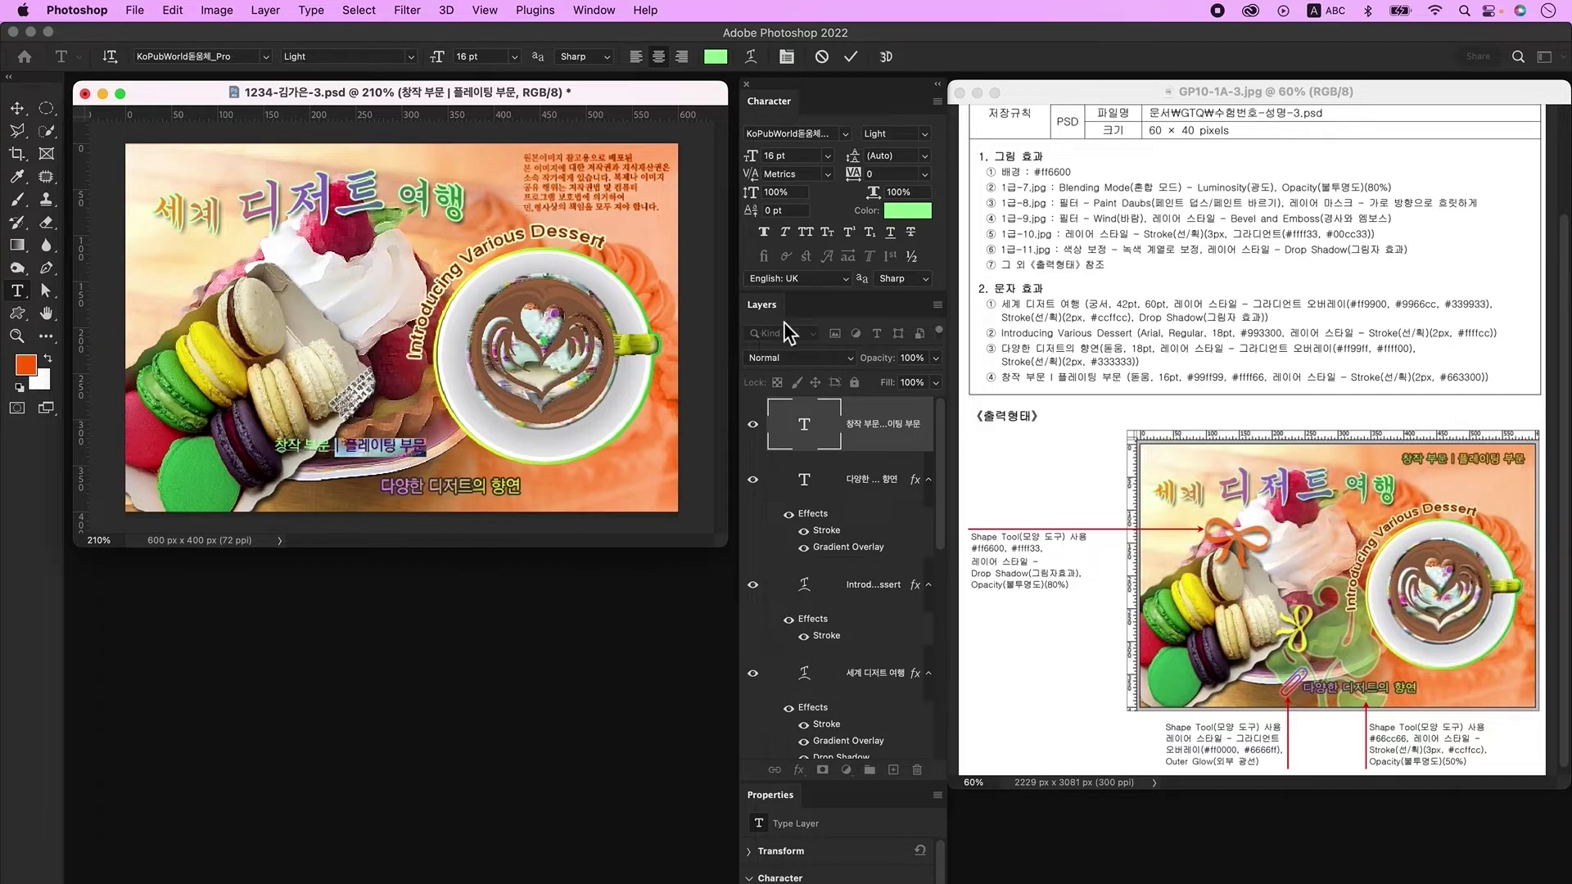
left_click(902, 221)
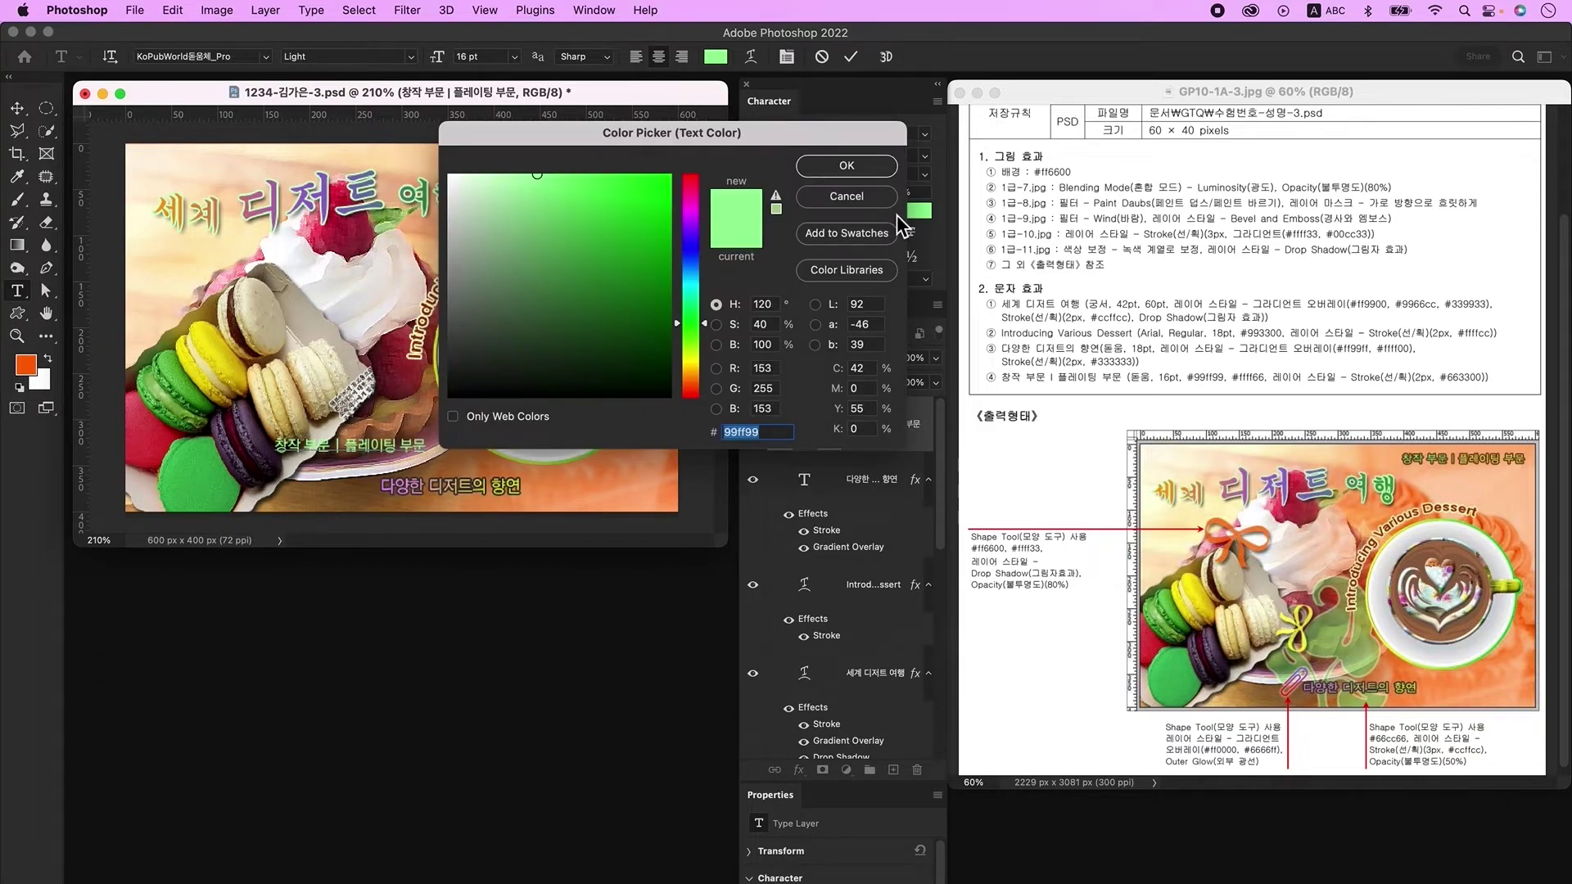
type("ffff66")
key("Return")
left_click(901, 442)
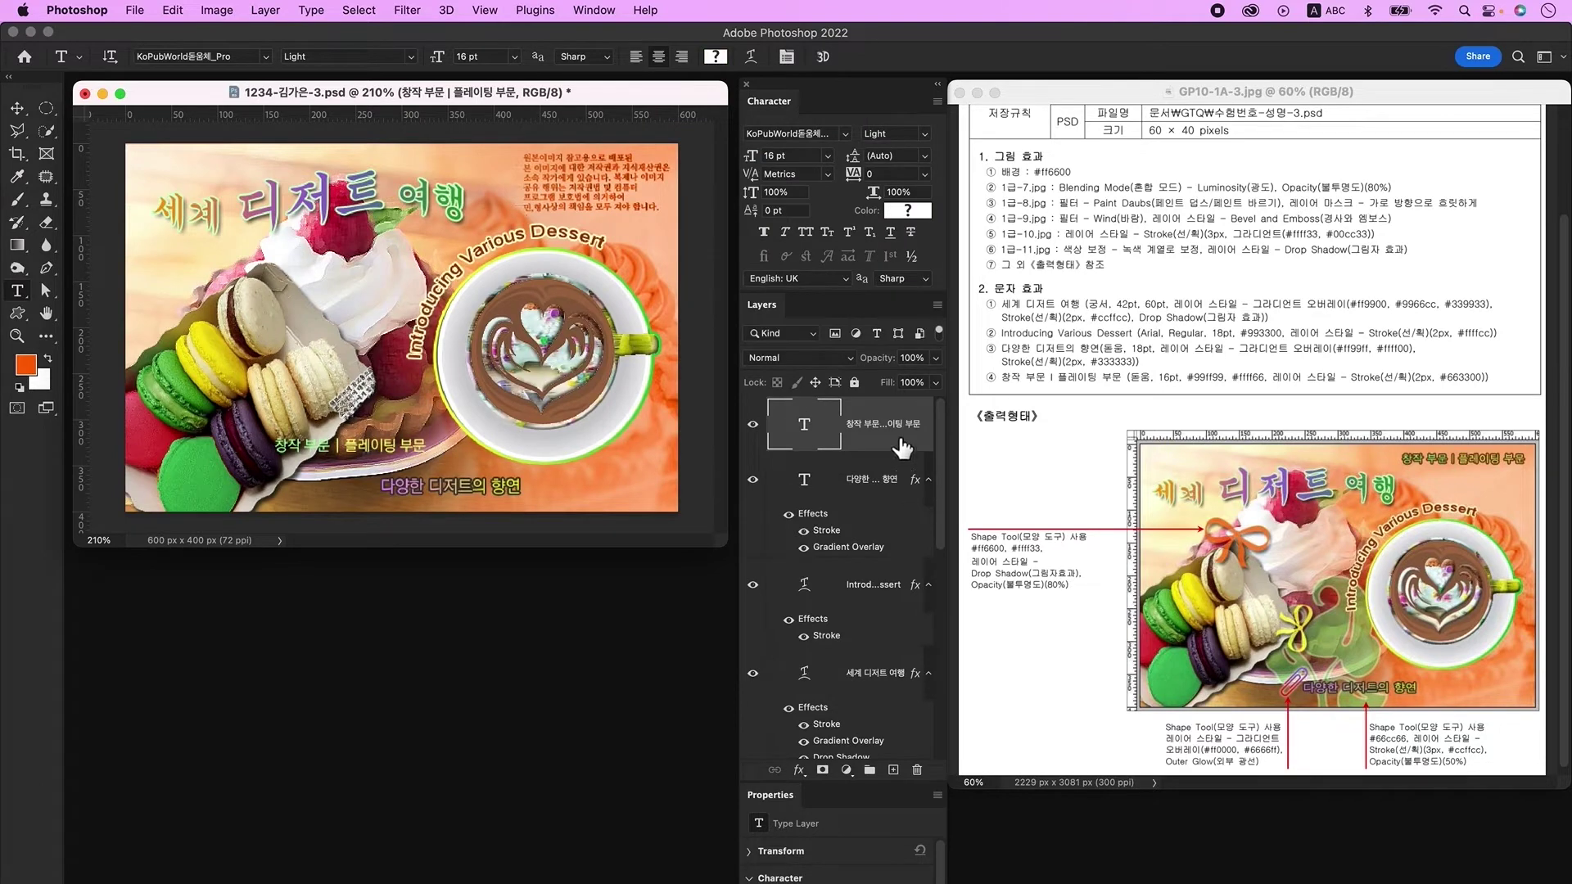
Step: Add a 2 px 663300 brown Stroke to the label and move it to the top right
double_click(902, 442)
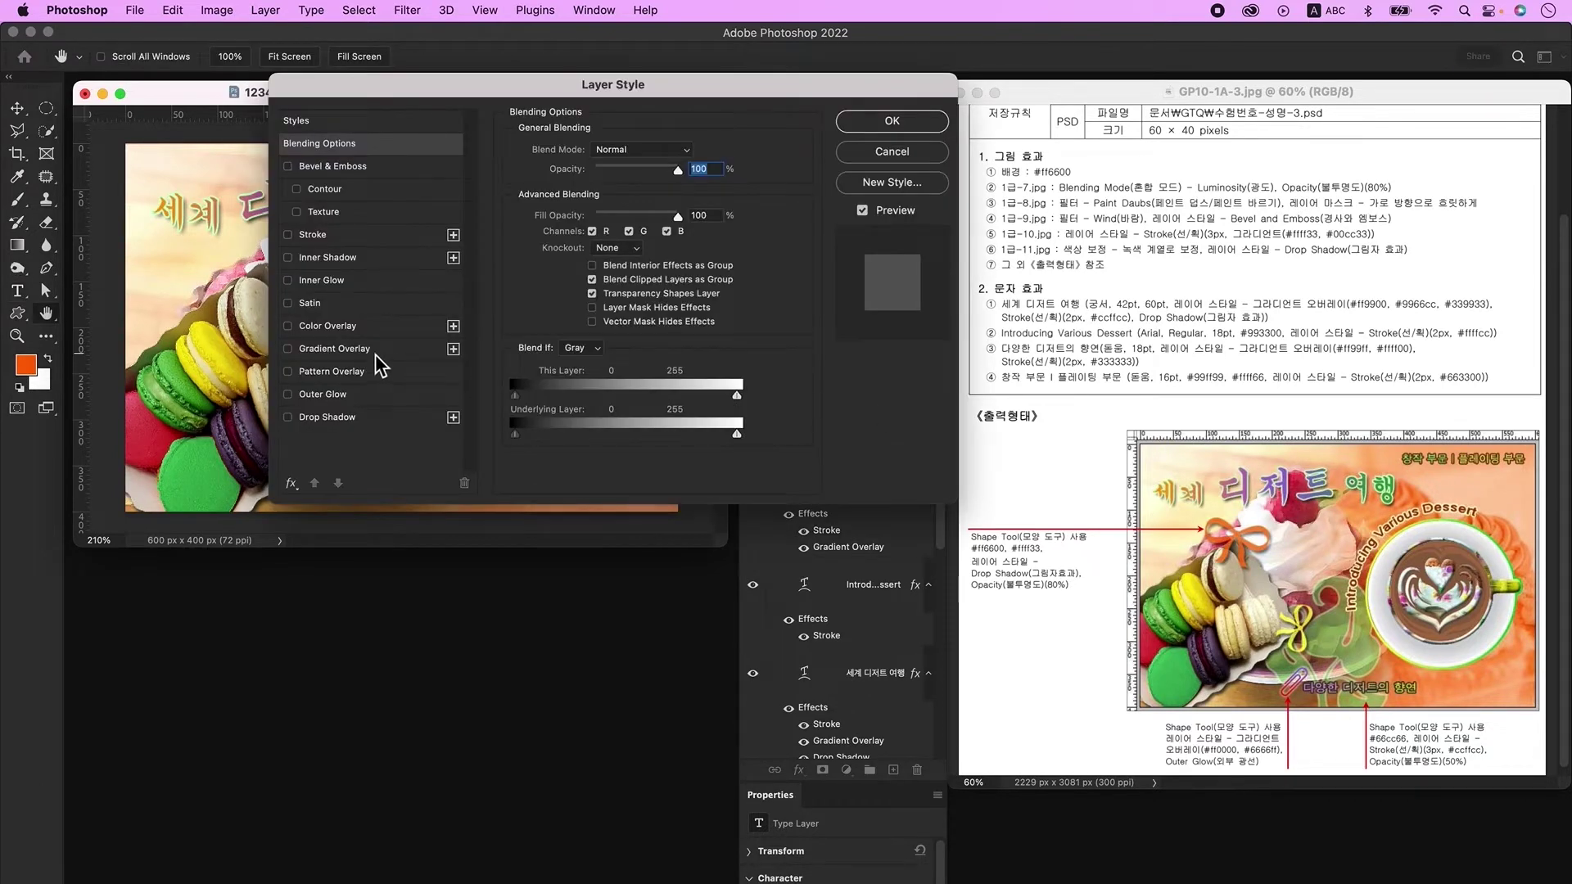
left_click(347, 235)
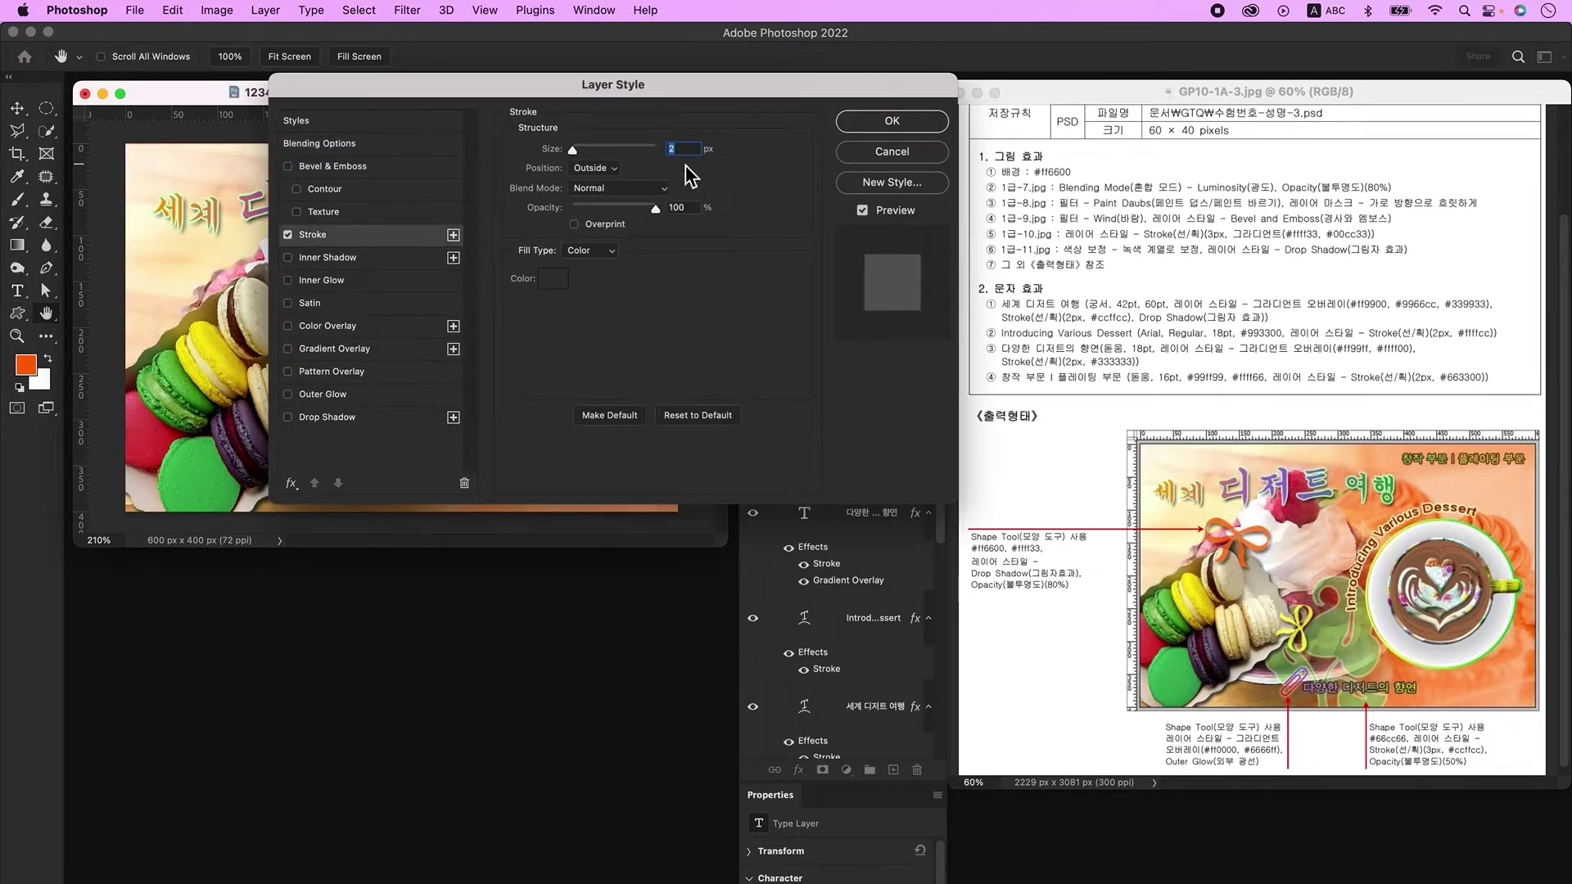
left_click(563, 282)
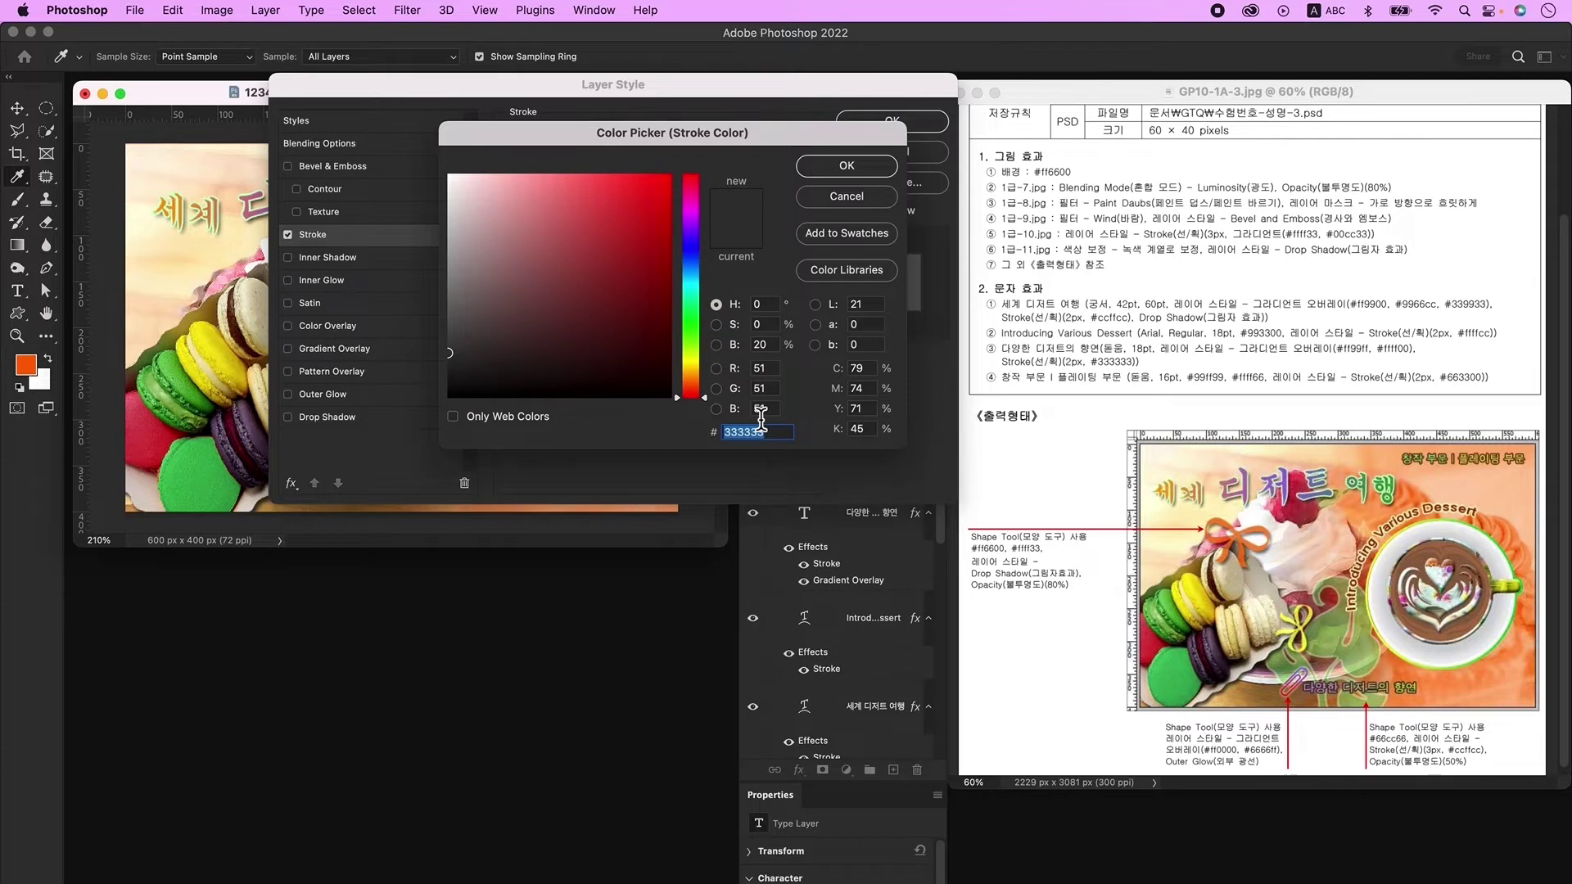
type("663300")
key("Return")
key("Return")
left_click_drag(339, 465, 590, 155)
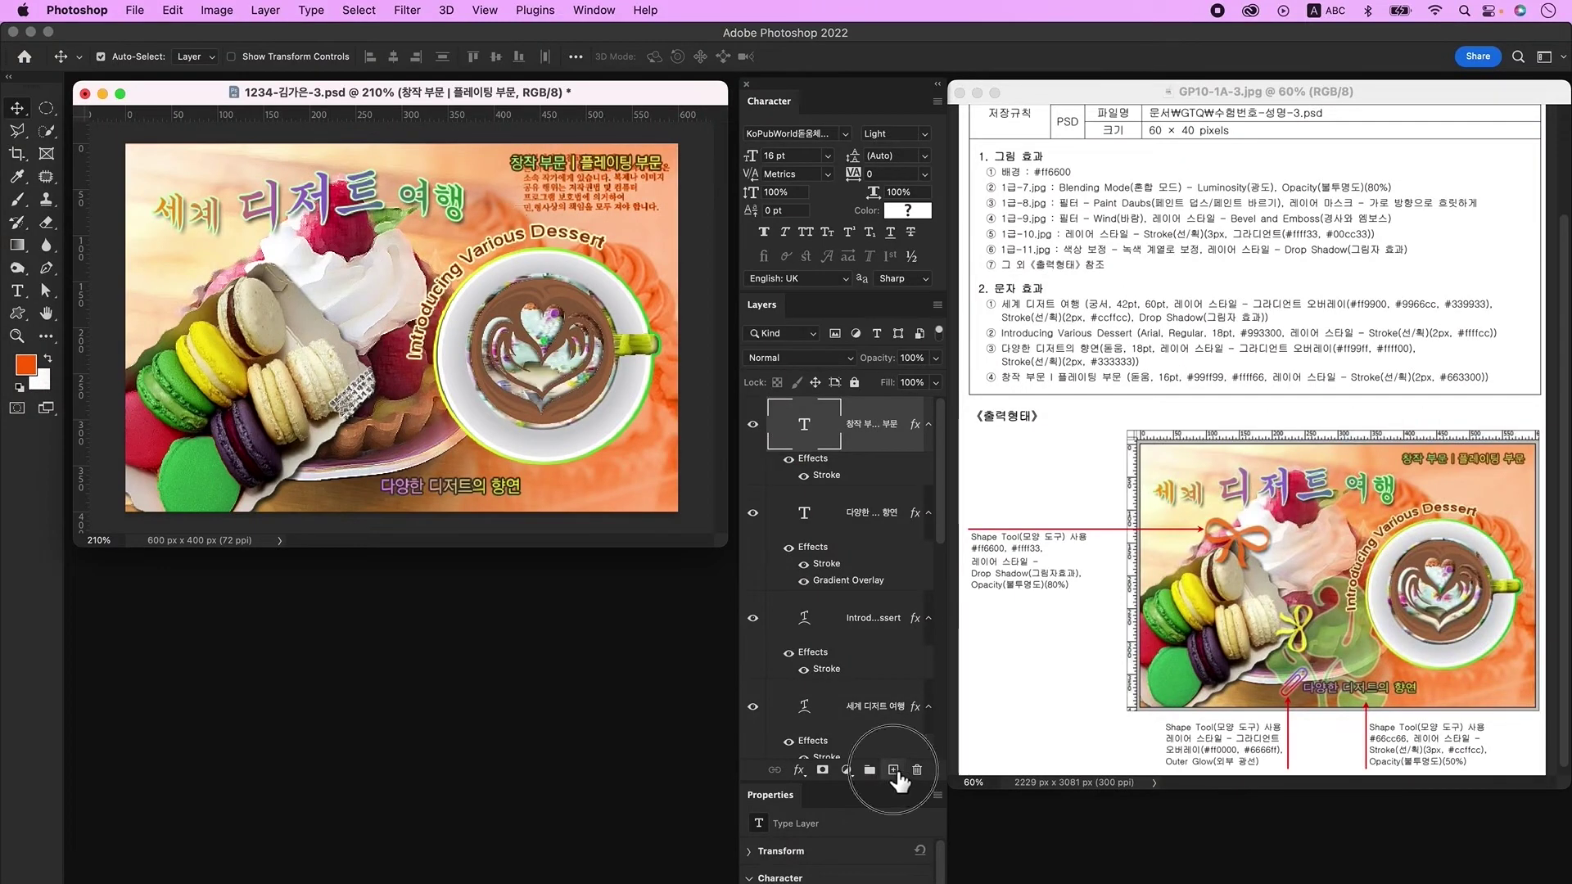
Step: Create empty Layer 7 at the top of the stack and select the Custom Shape Tool
left_click(894, 771)
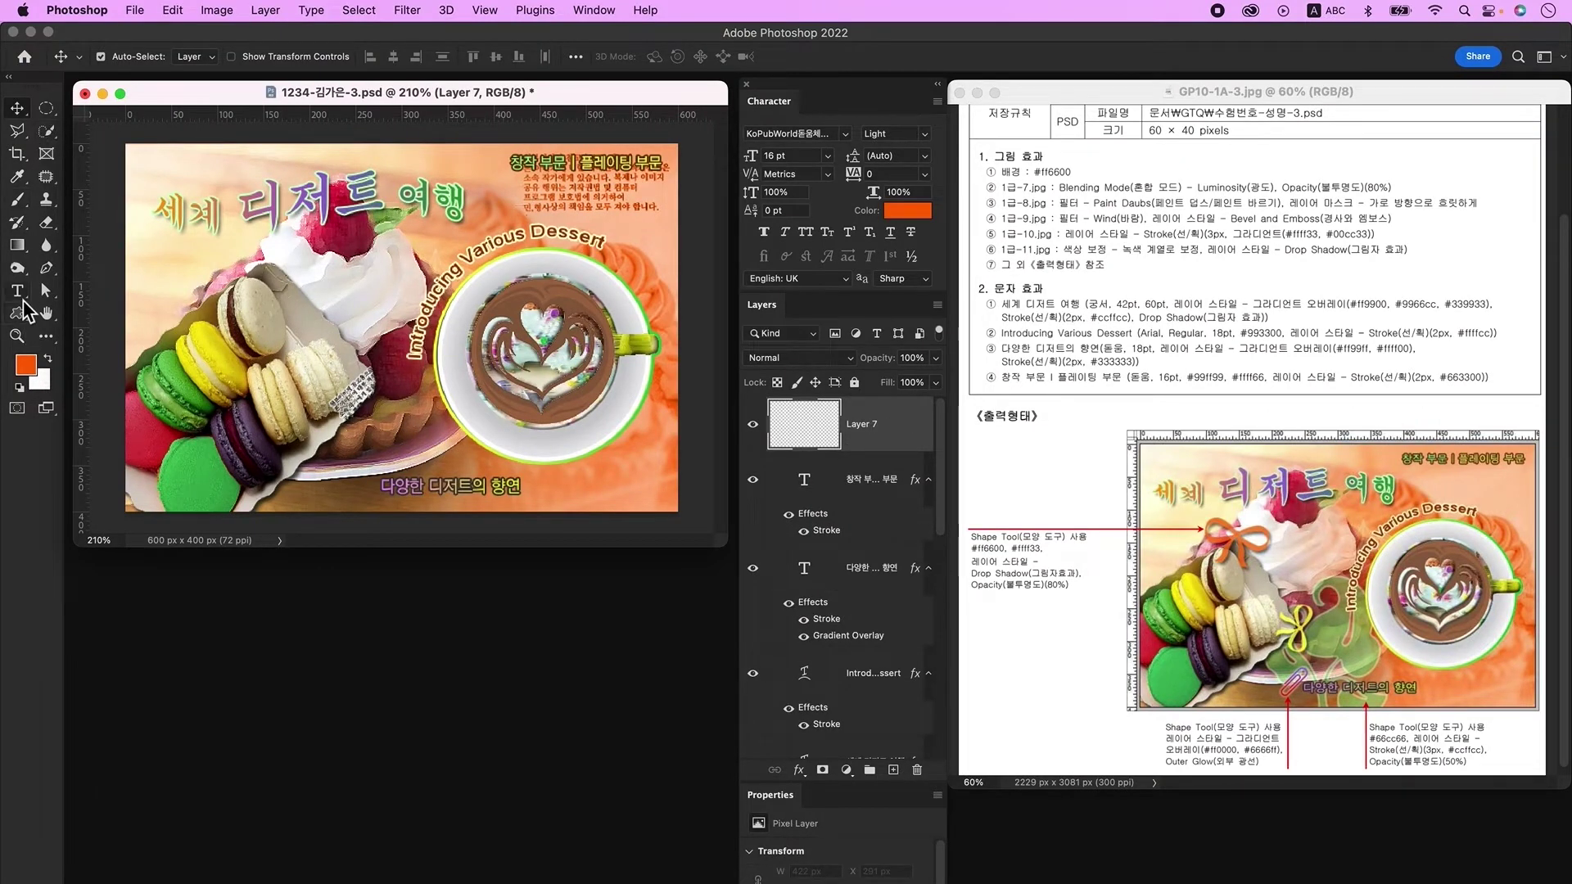
left_click(20, 315)
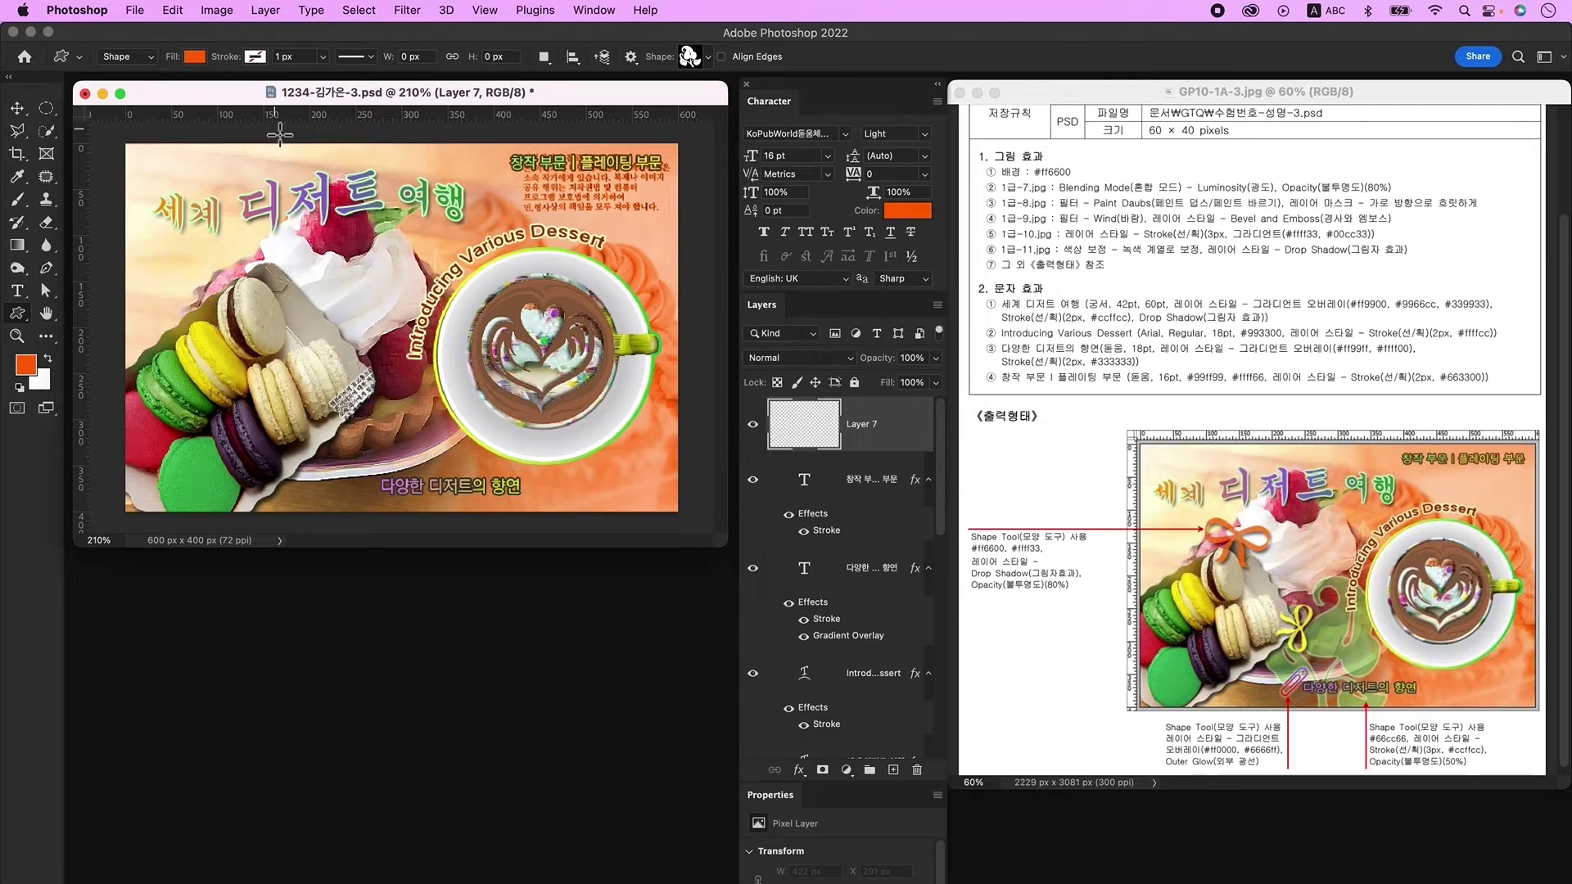
Step: Draw the Bow custom shape just below the Korean title
left_click(693, 62)
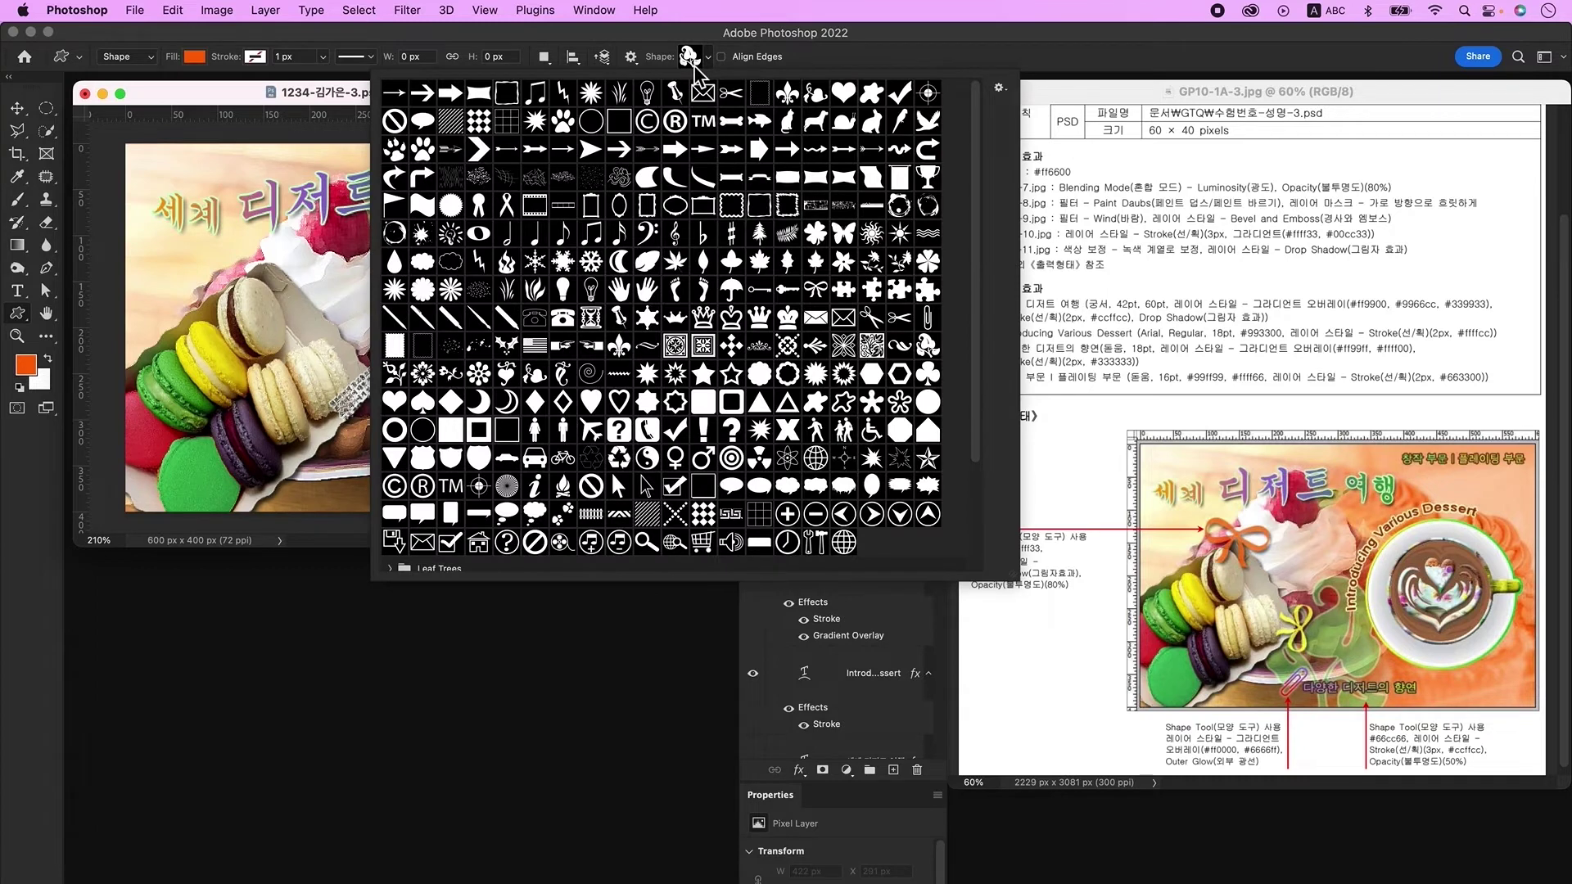
left_click(815, 290)
key("Return")
left_click_drag(239, 227, 310, 300)
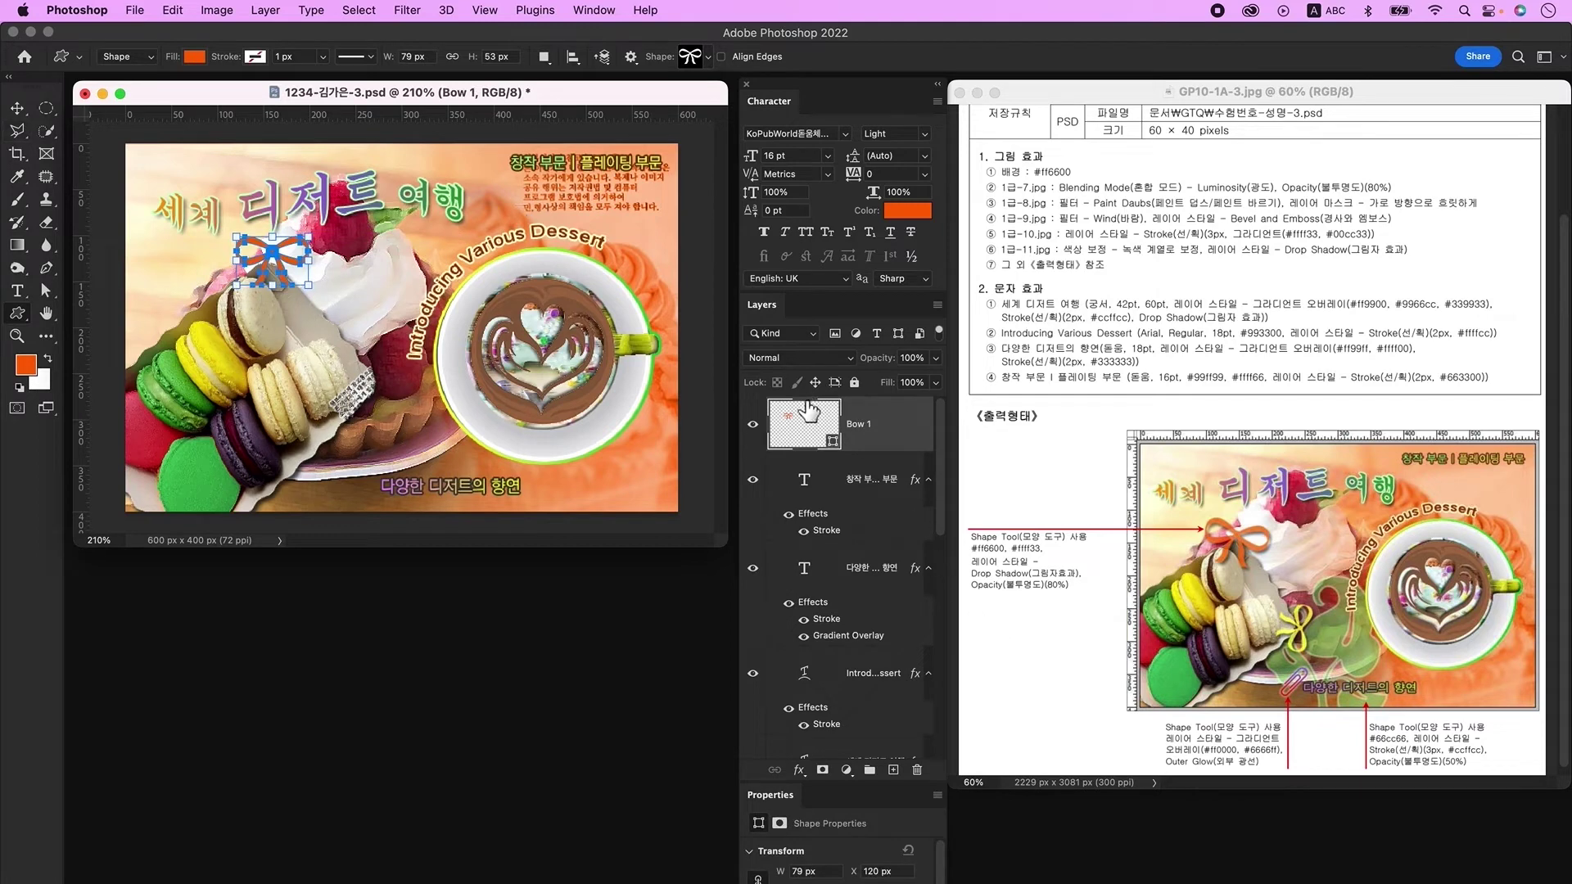
Step: Fill the bow with orange ff6600 and add a Drop Shadow
double_click(788, 425)
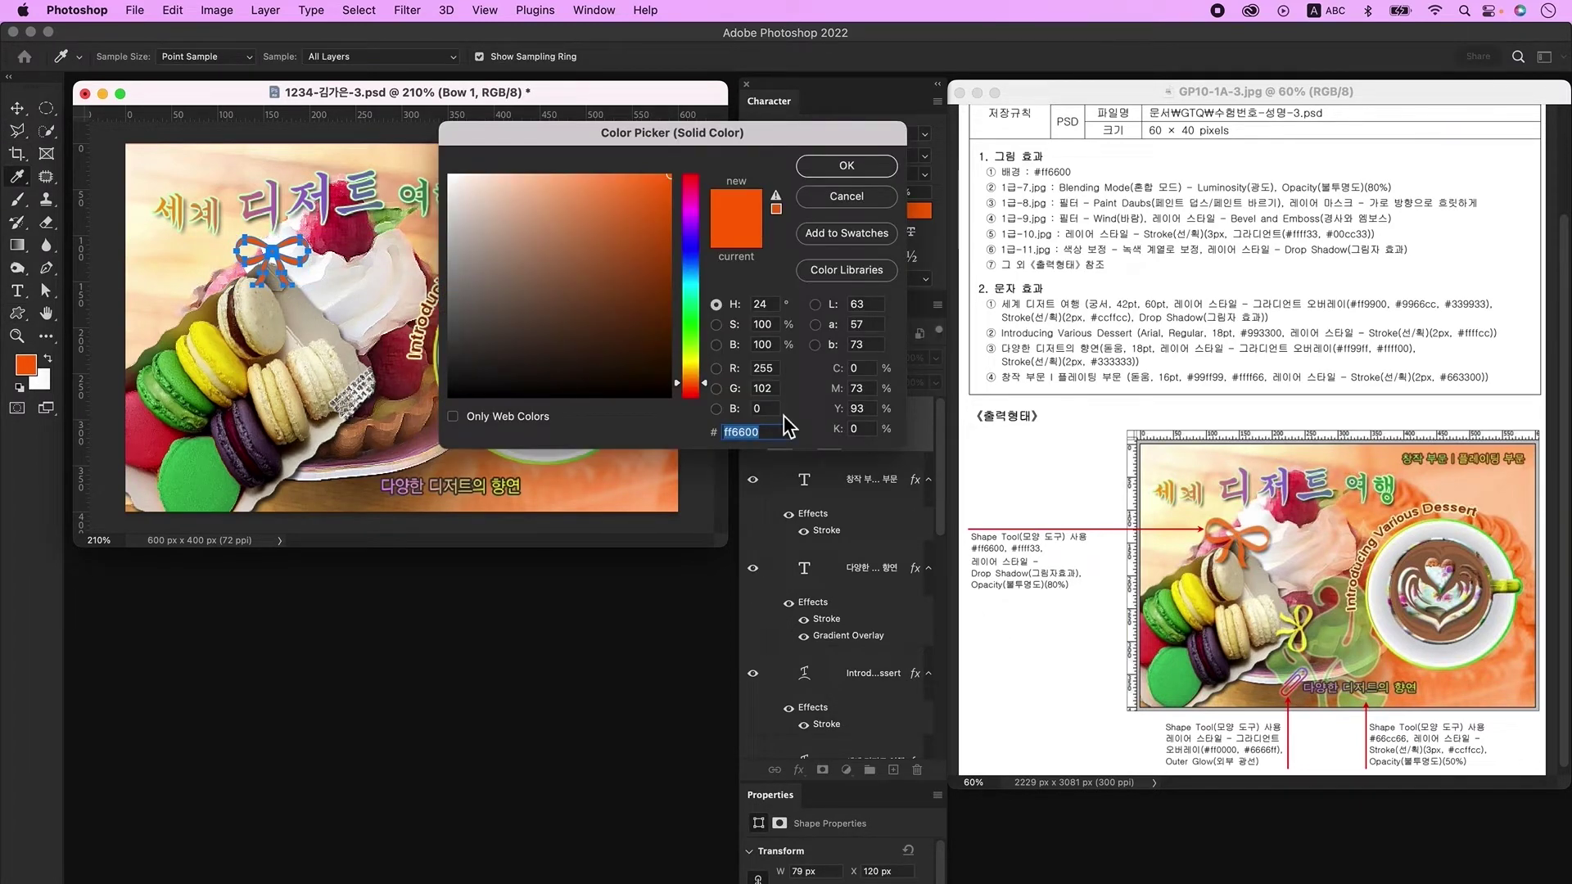
left_click(845, 167)
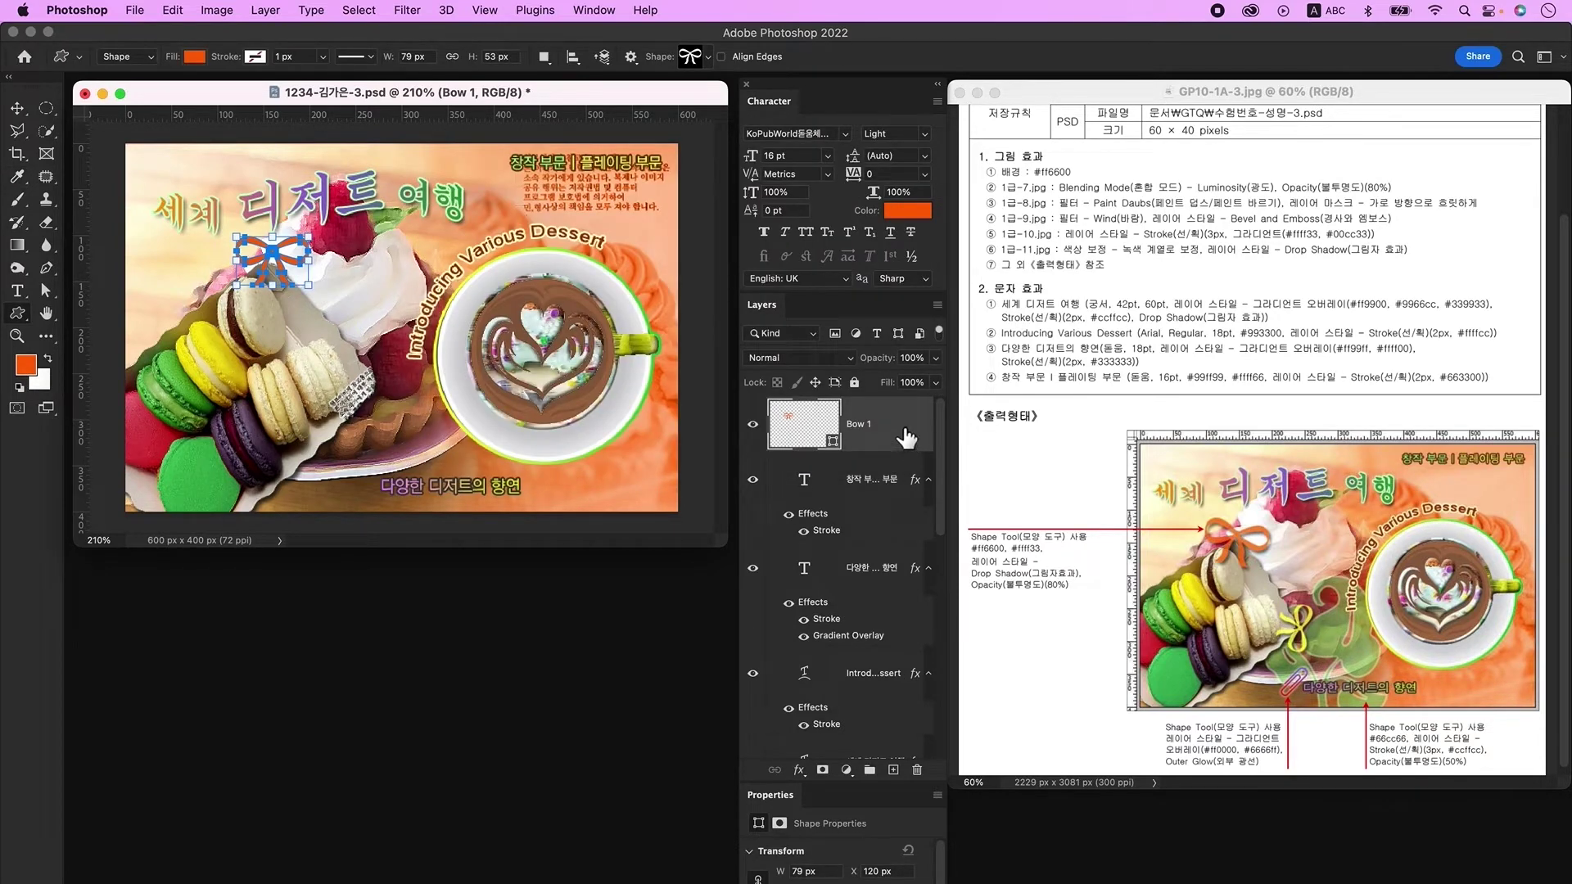
double_click(907, 435)
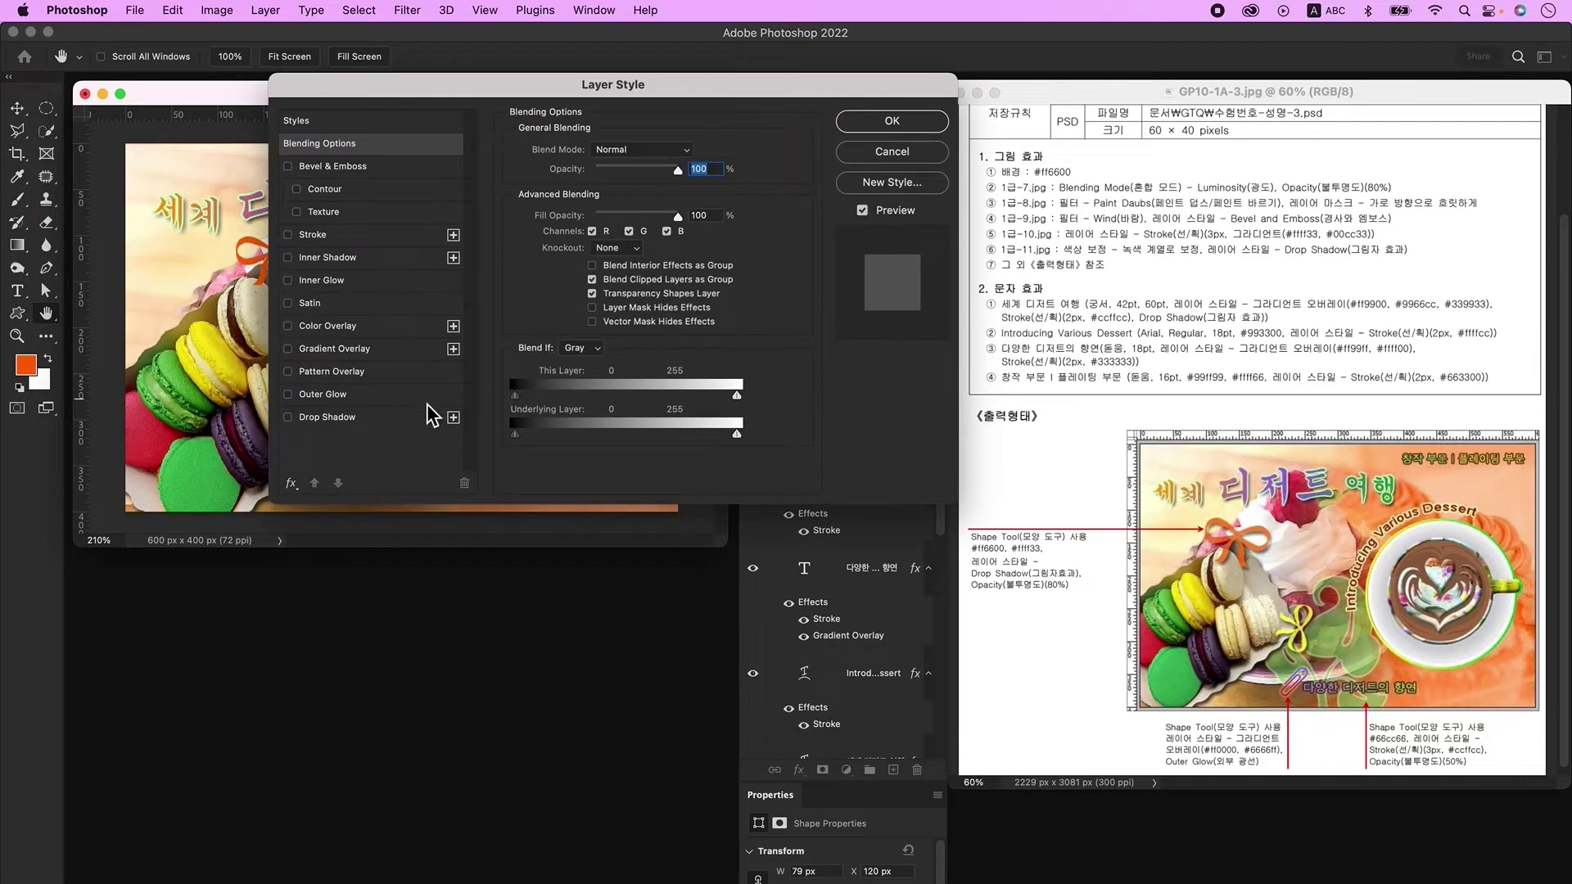
left_click(370, 417)
left_click(892, 121)
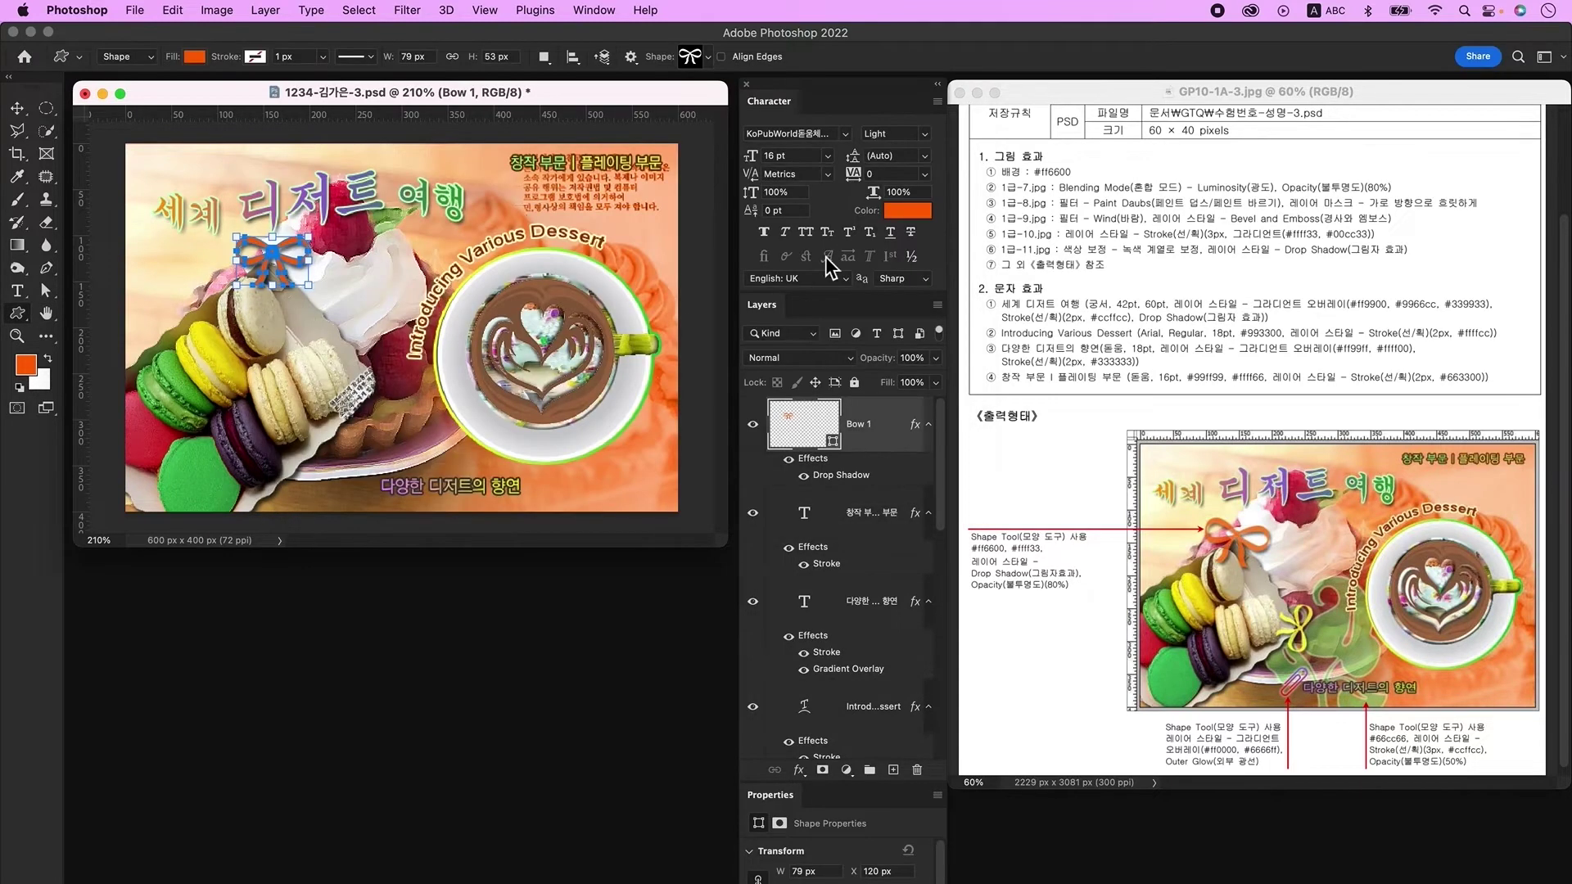
Step: Set the bow layer to 80% opacity, rotate it slightly, and duplicate it
double_click(908, 357)
type("80")
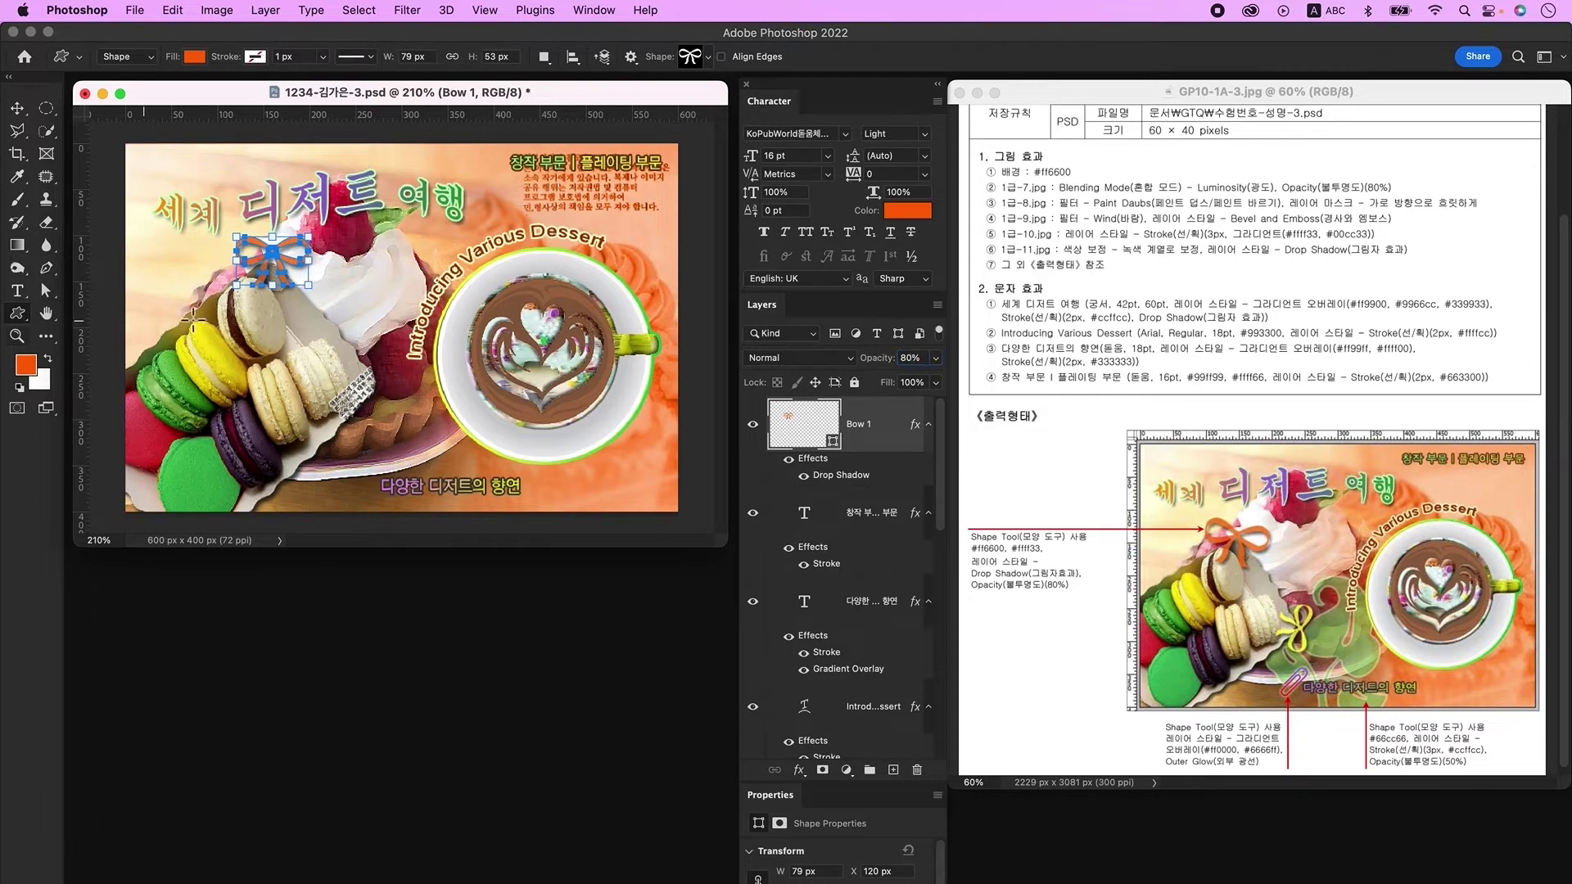
key("super+t")
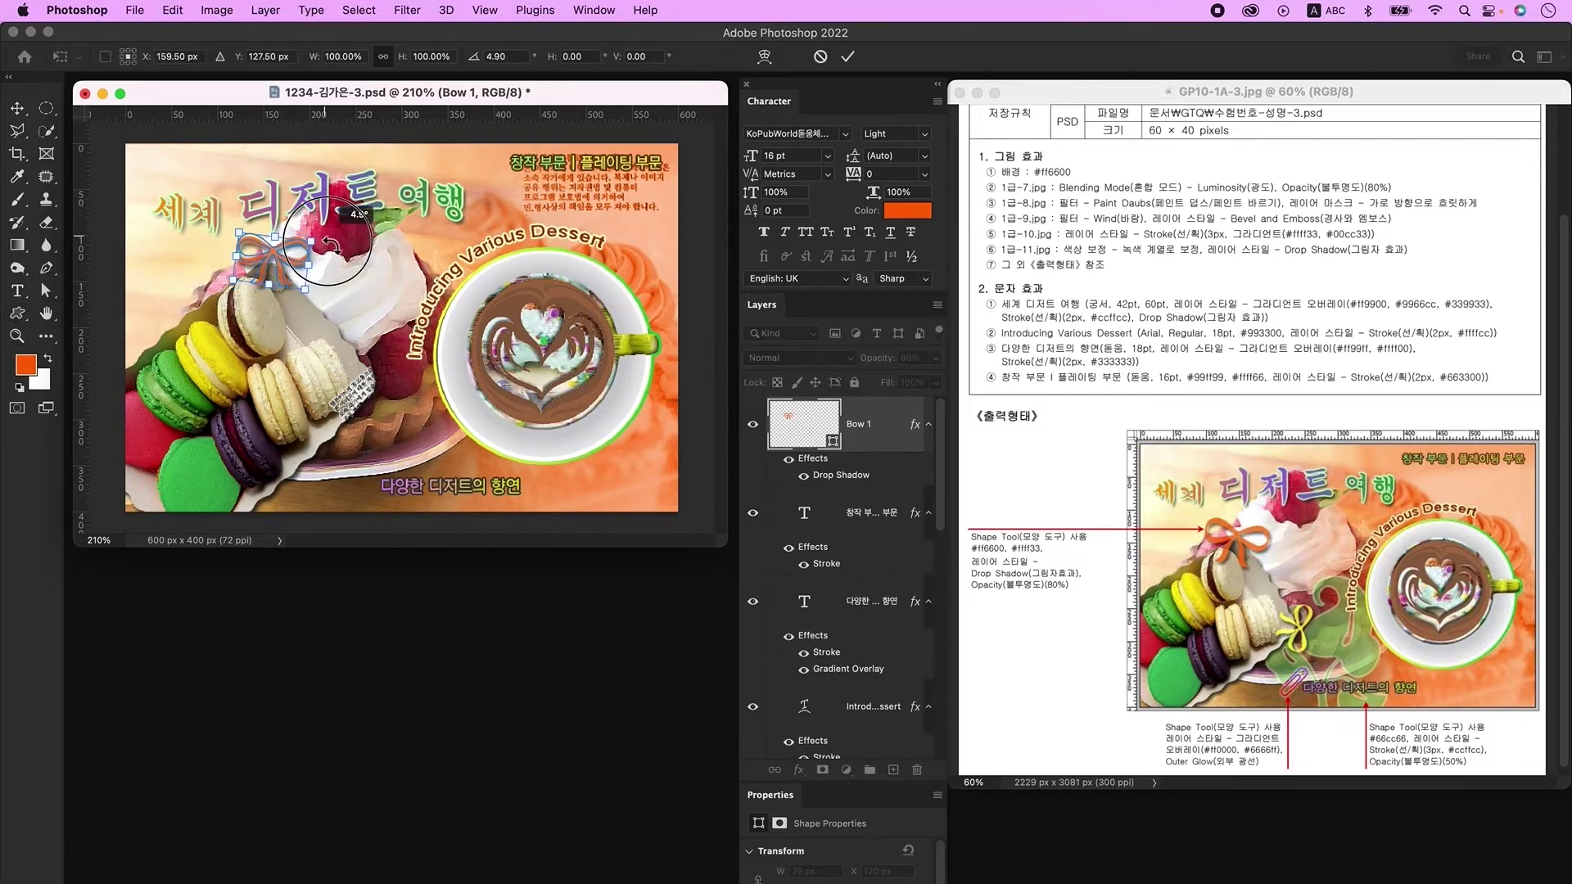
key("Return")
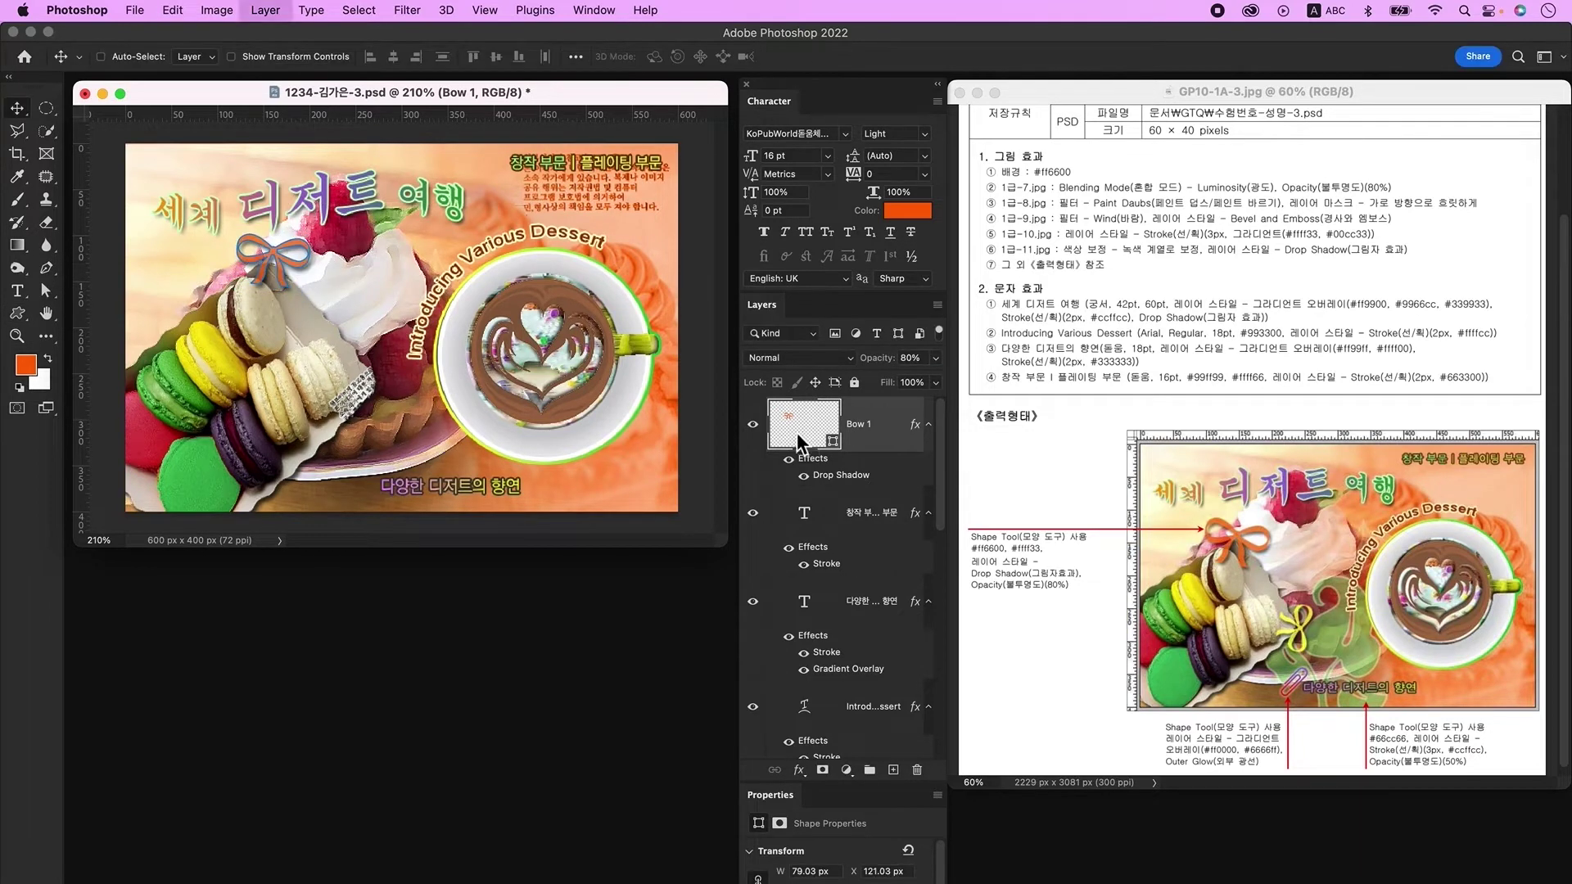
key("super+j")
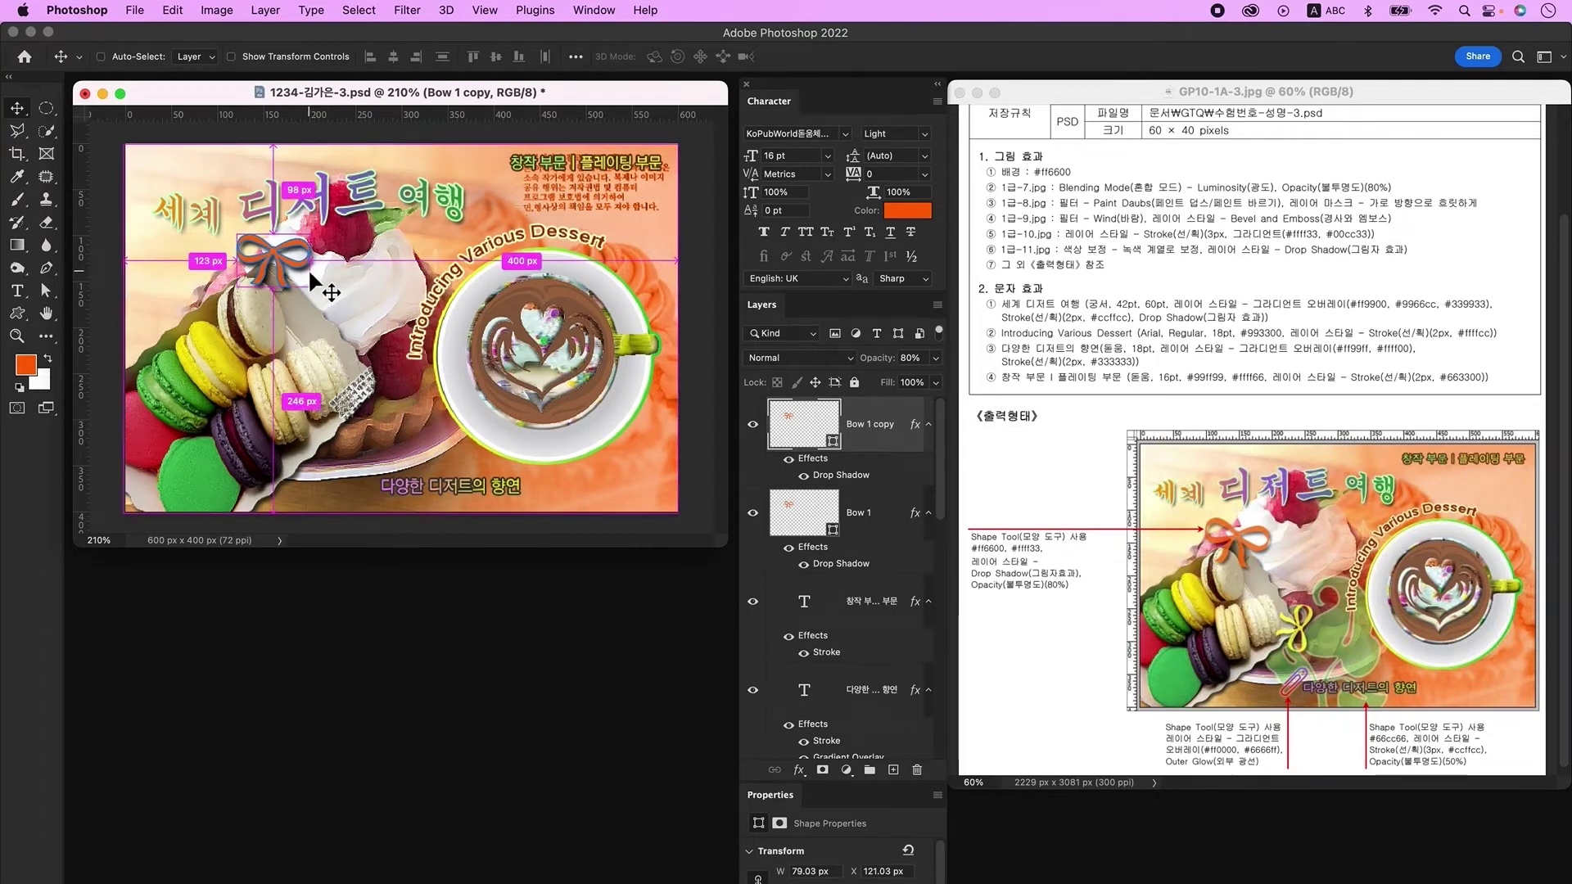
Step: Move the bow copy down onto the macarons
key("super+t")
left_click_drag(290, 266, 379, 430)
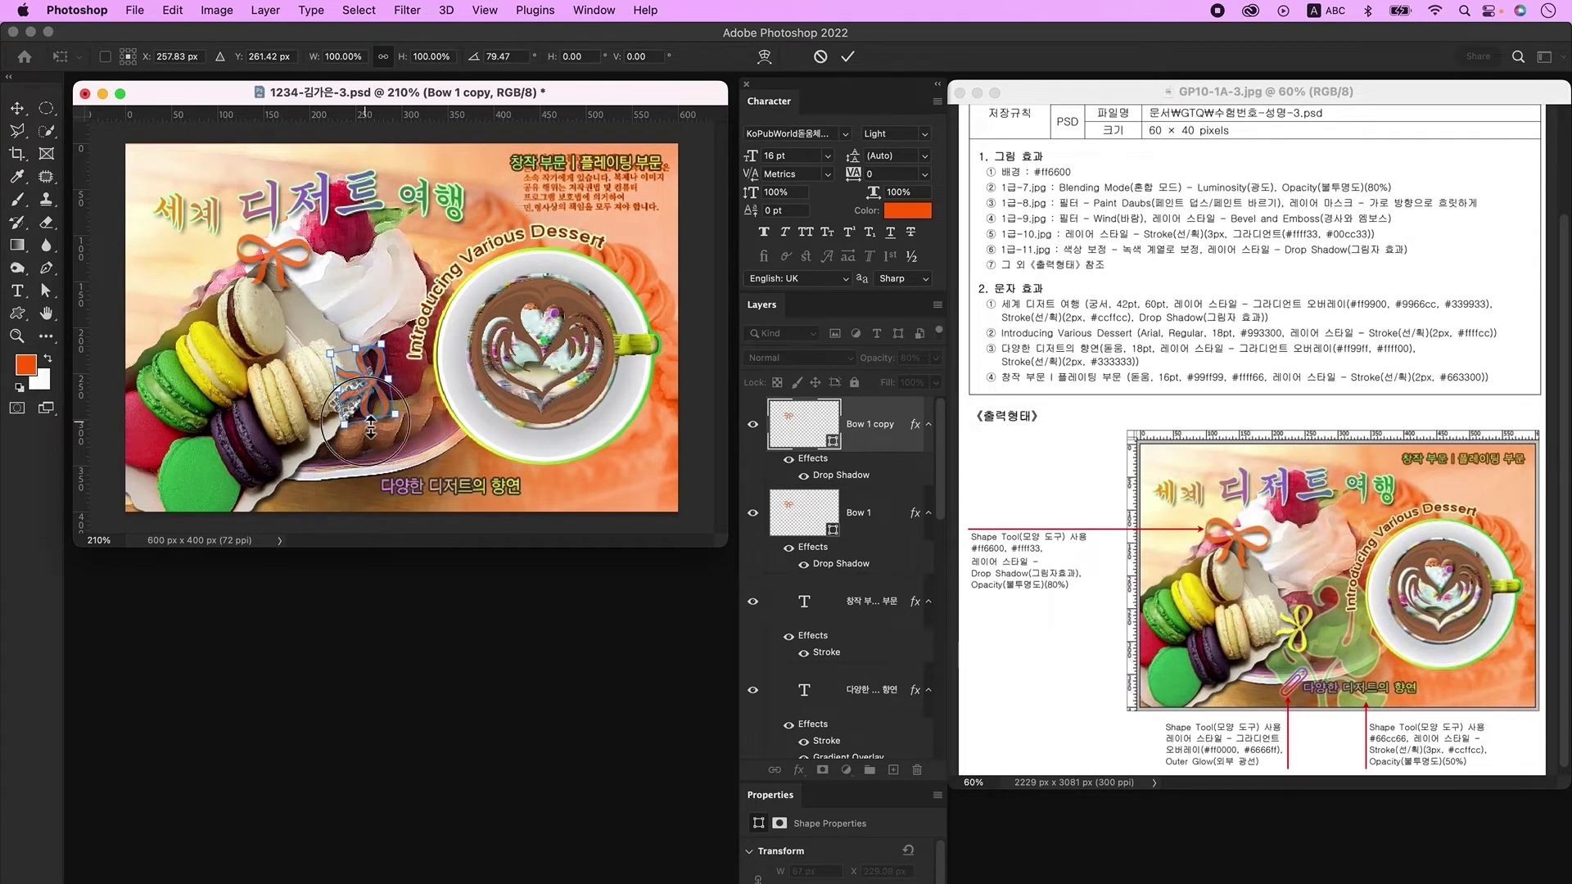
key("Return")
Step: Fill the bow copy yellow ffff33 and add an empty layer above it
double_click(801, 442)
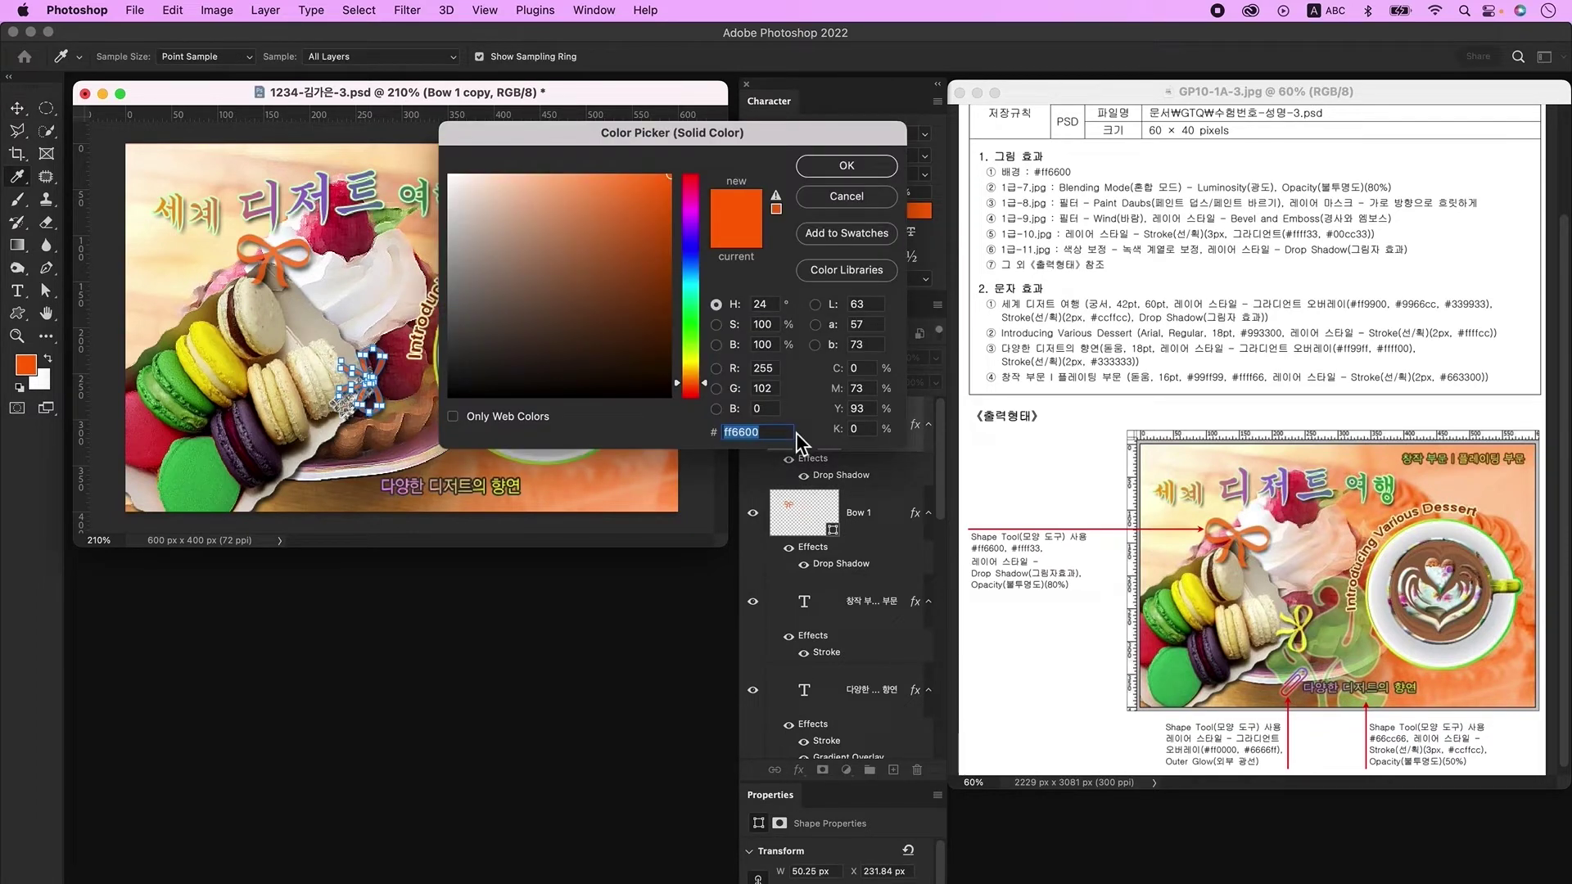
type("ffff33")
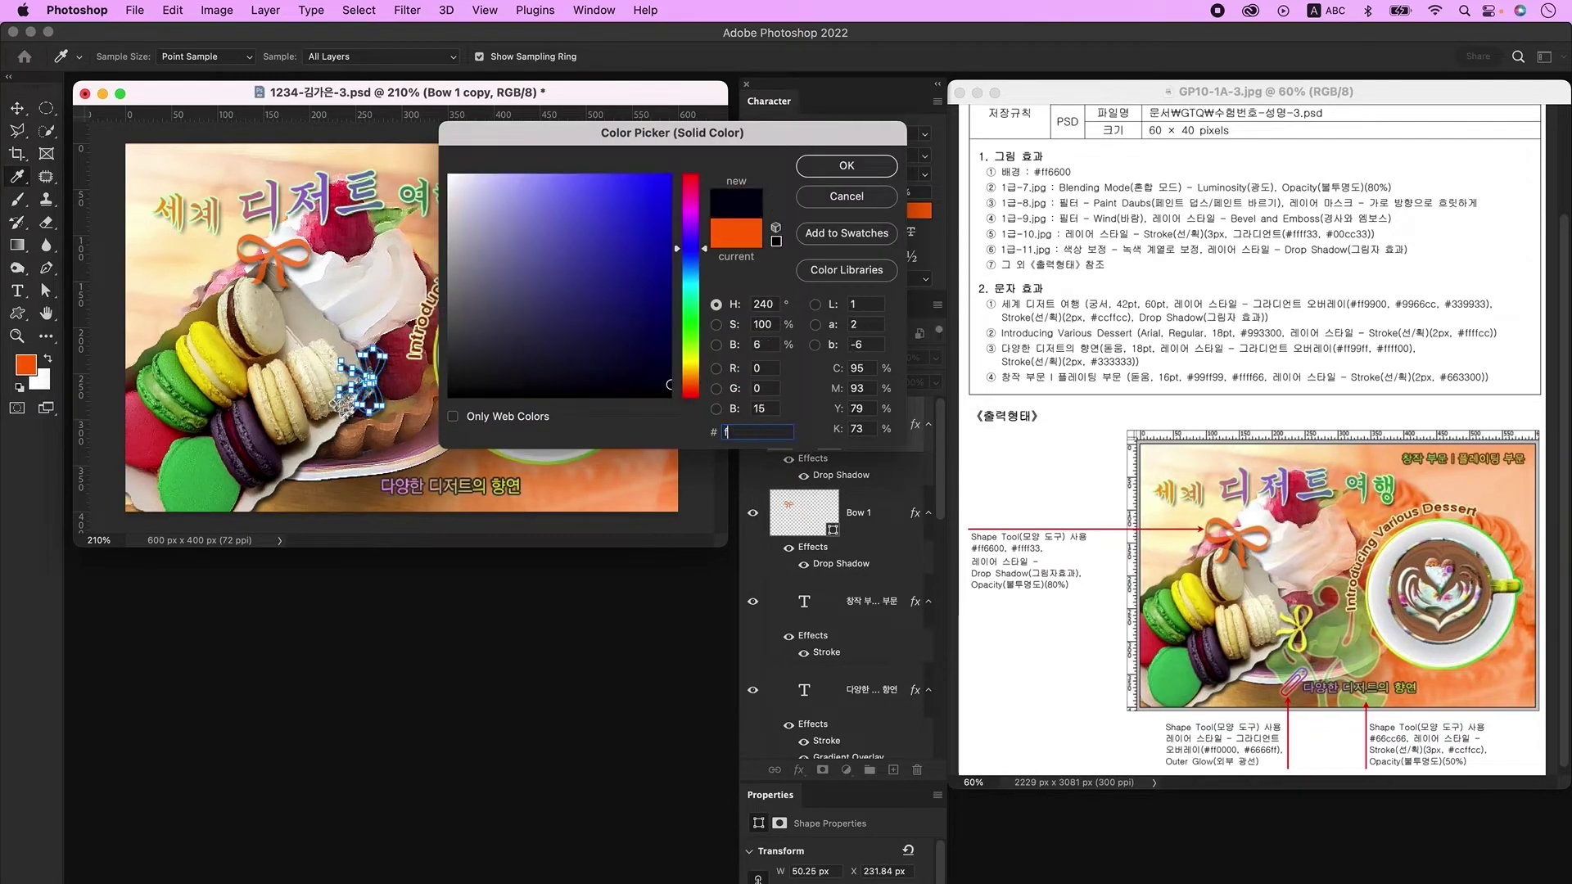
key("Return")
left_click(893, 770)
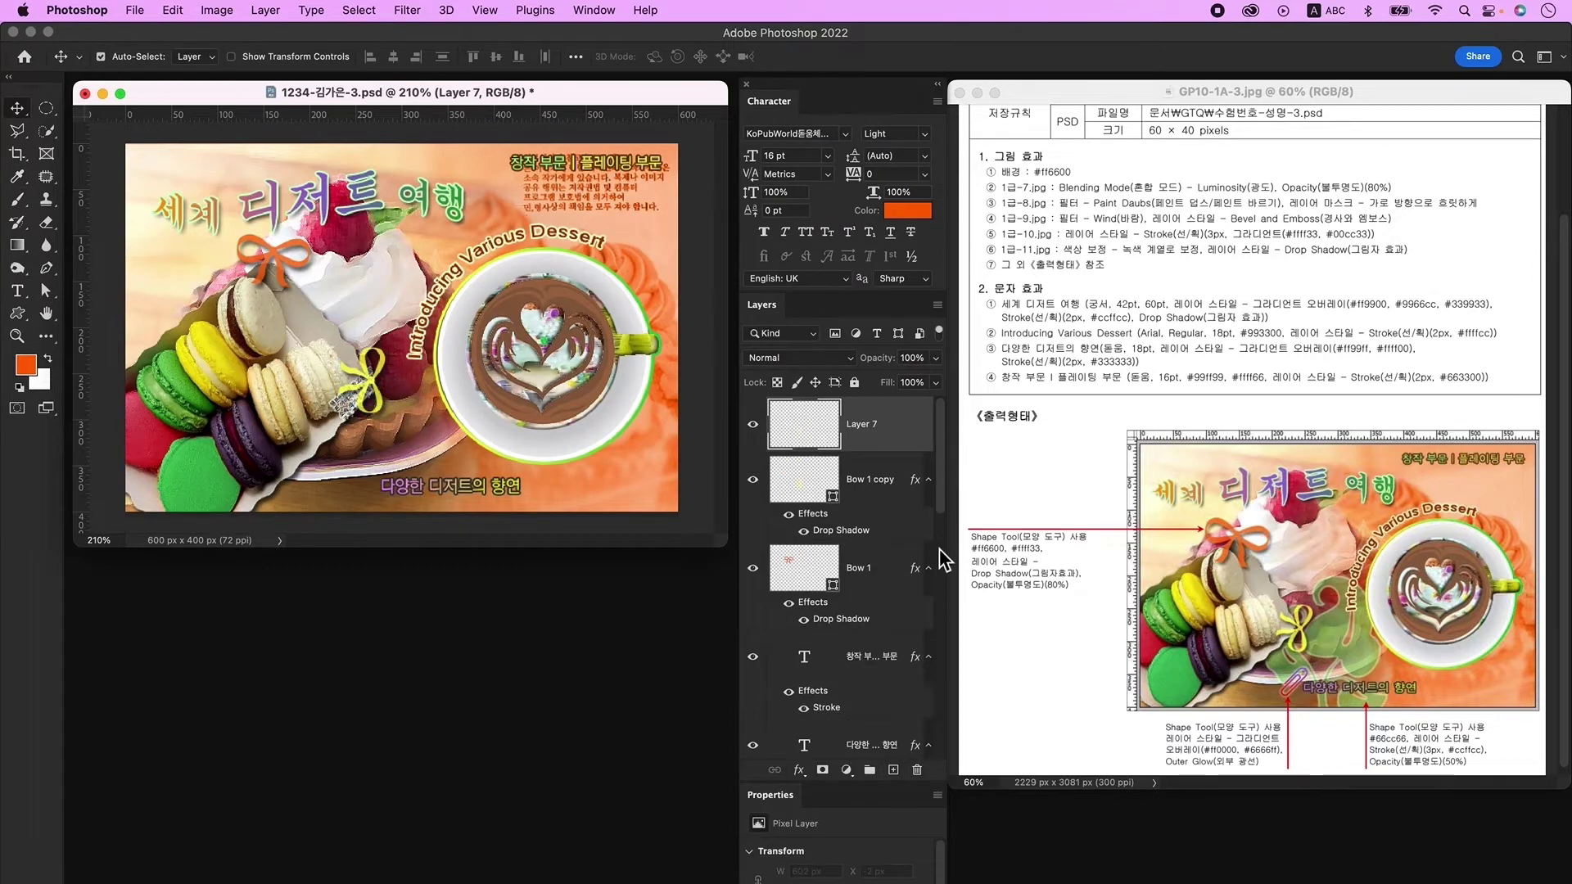
Step: Draw a small Paper Clip custom shape left of the cup
left_click(19, 312)
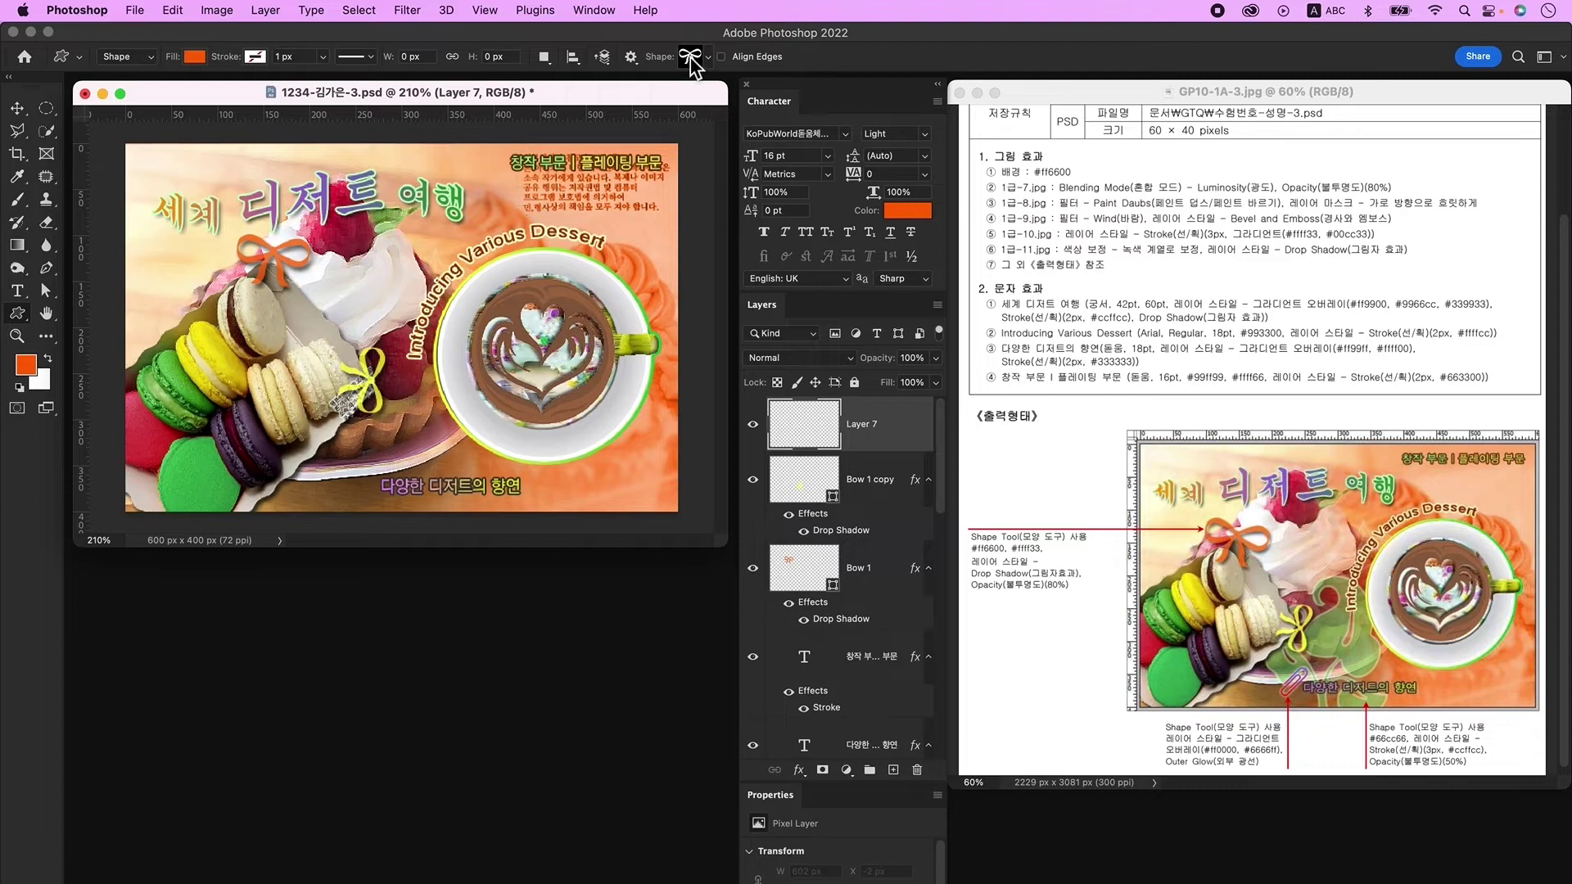
left_click(694, 57)
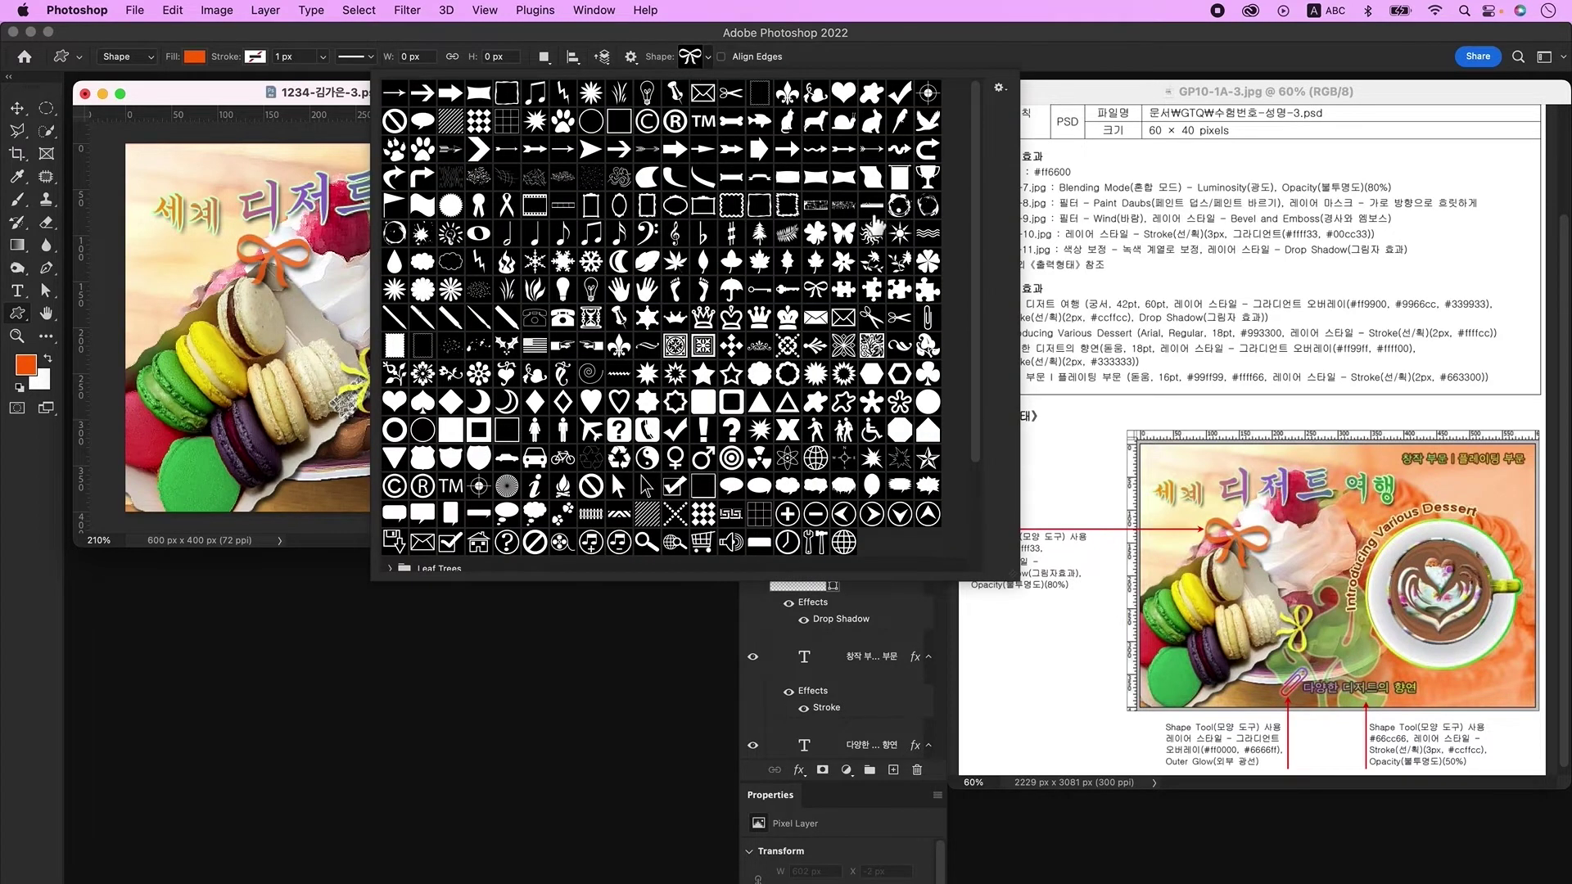
double_click(928, 319)
mouse_move(397, 385)
left_mouse_down()
mouse_move(519, 491)
mouse_move(491, 496)
mouse_move(422, 458)
left_mouse_up()
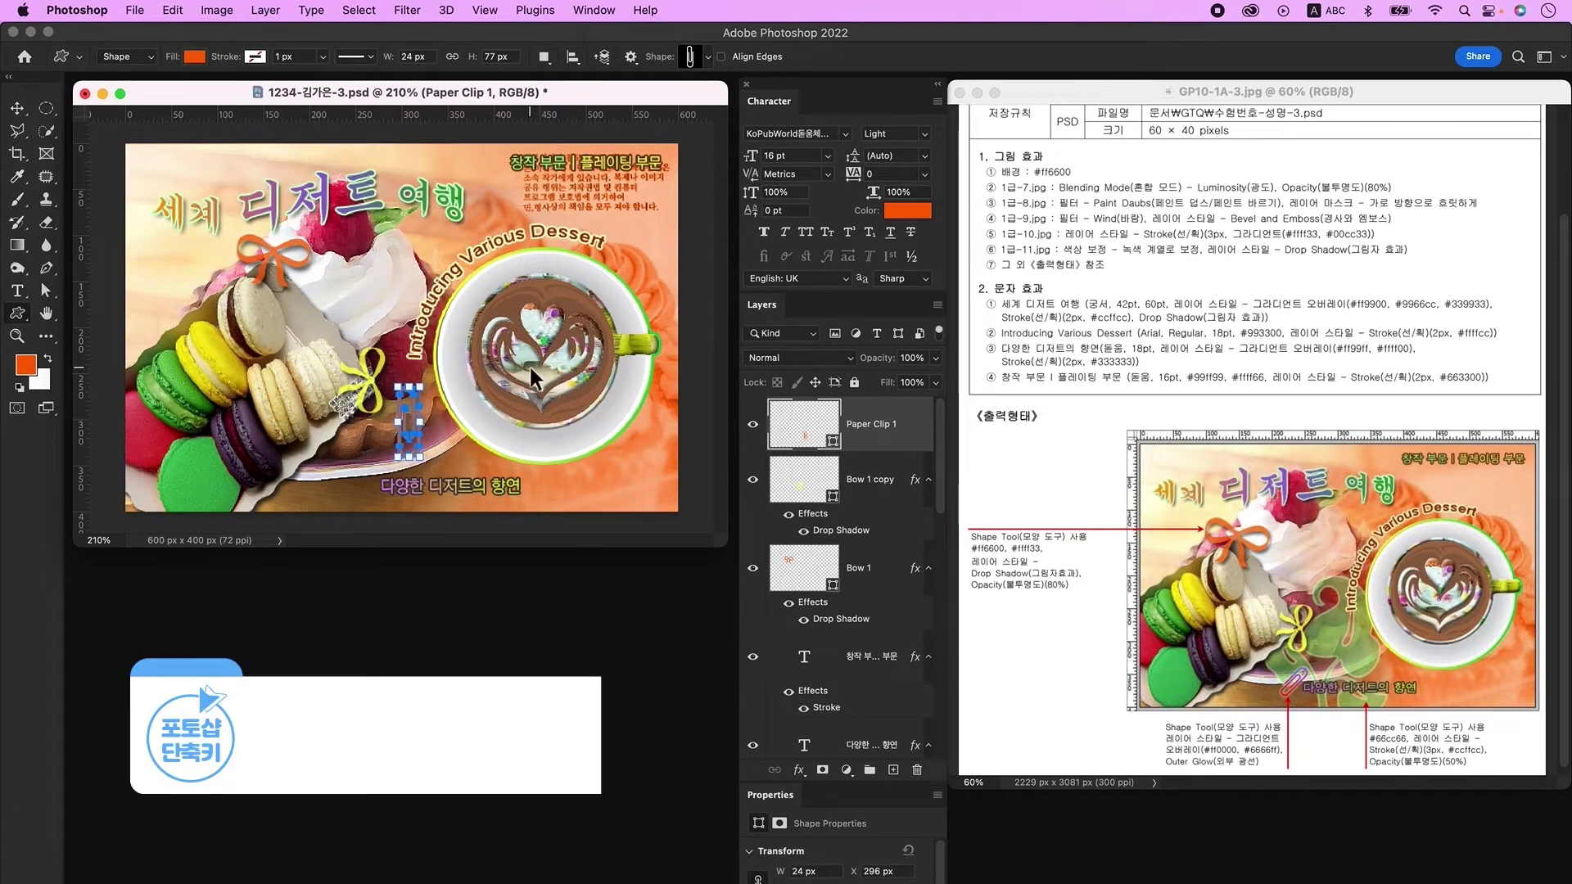
Step: Flip the paperclip horizontally and vertically, then tilt it near the bottom caption
key("ctrl+t")
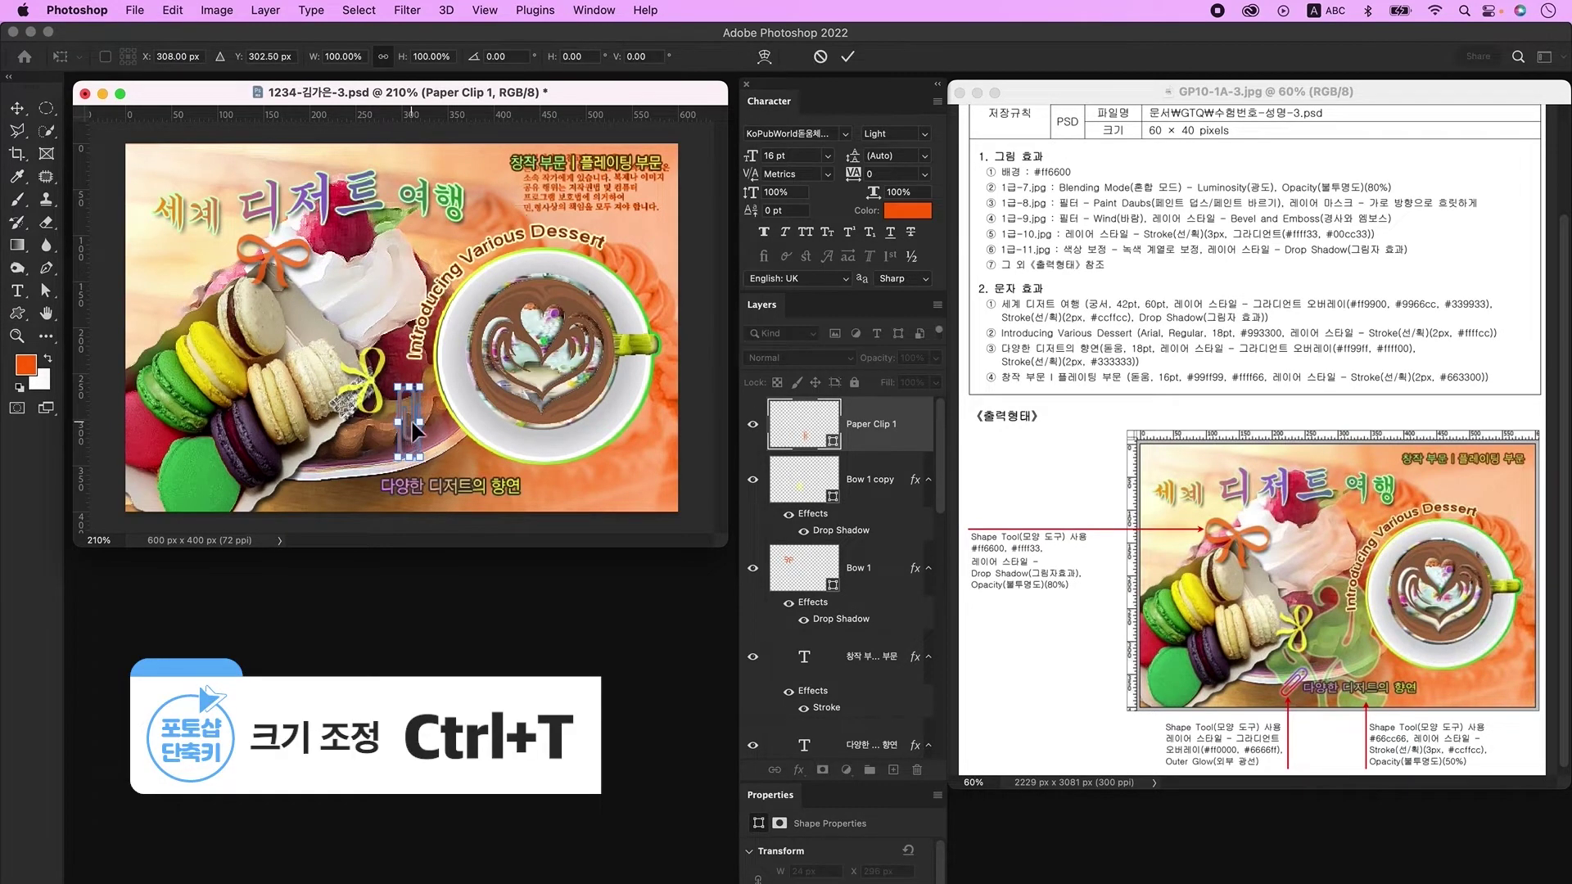
right_click(414, 414)
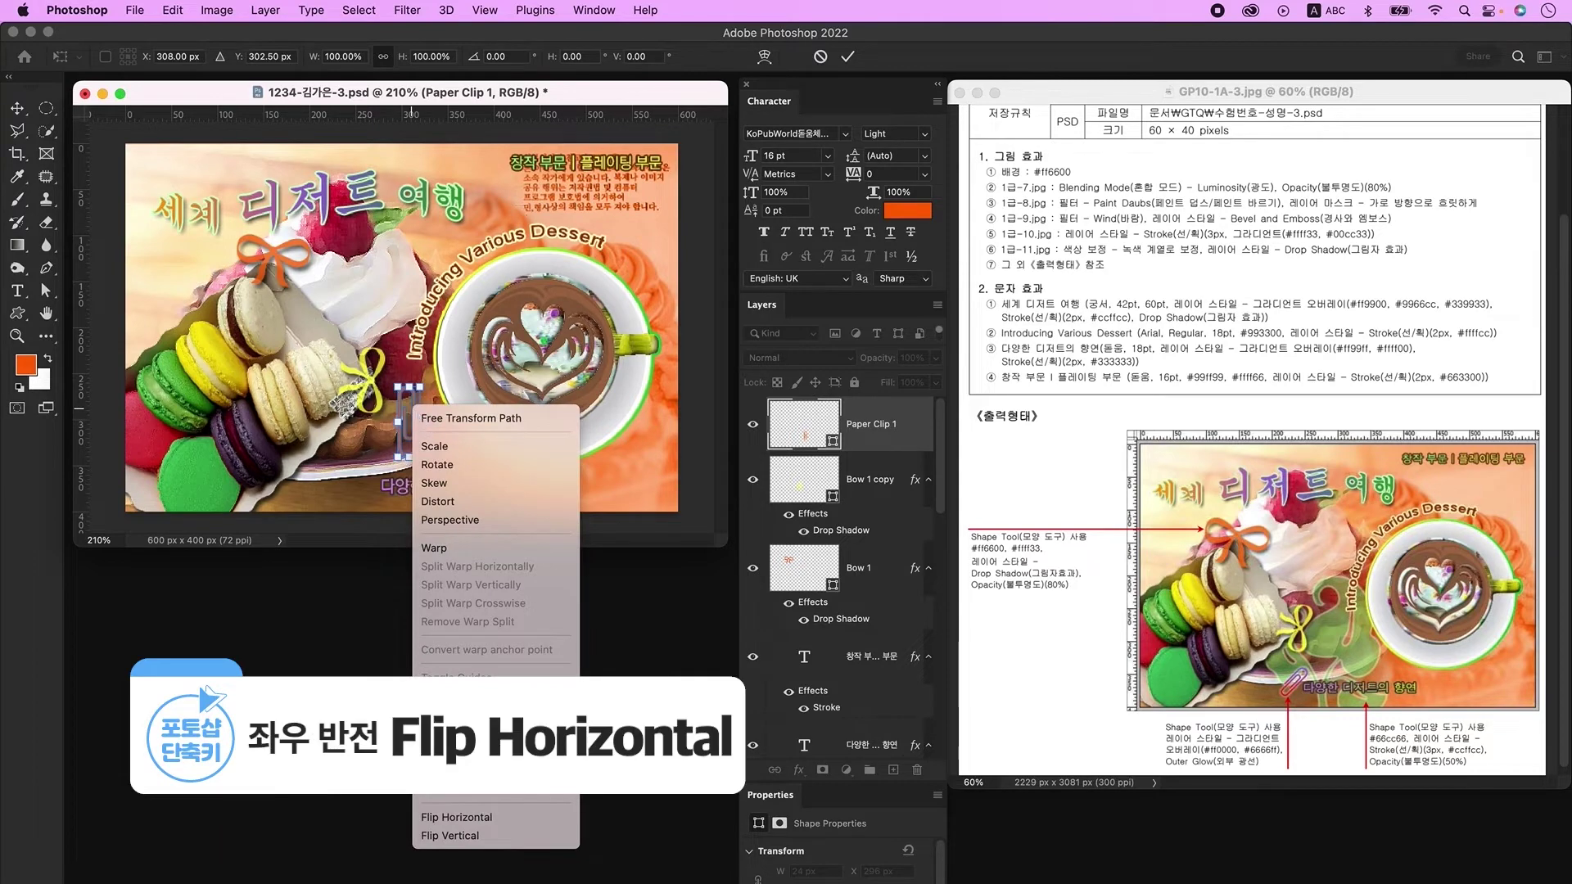
left_click(524, 818)
right_click(414, 439)
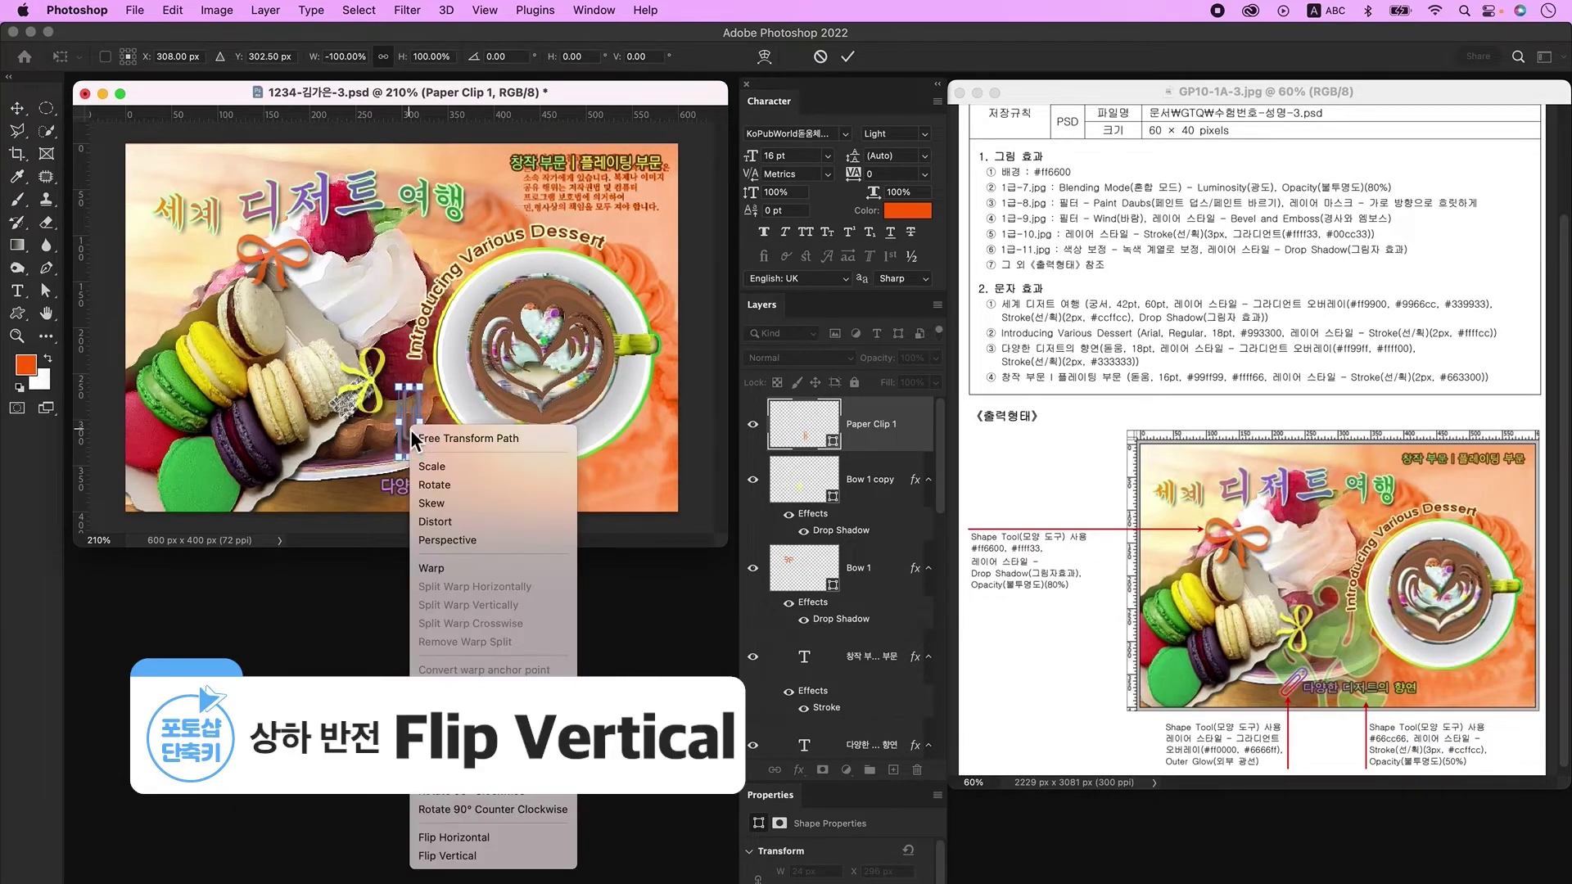
left_click(521, 857)
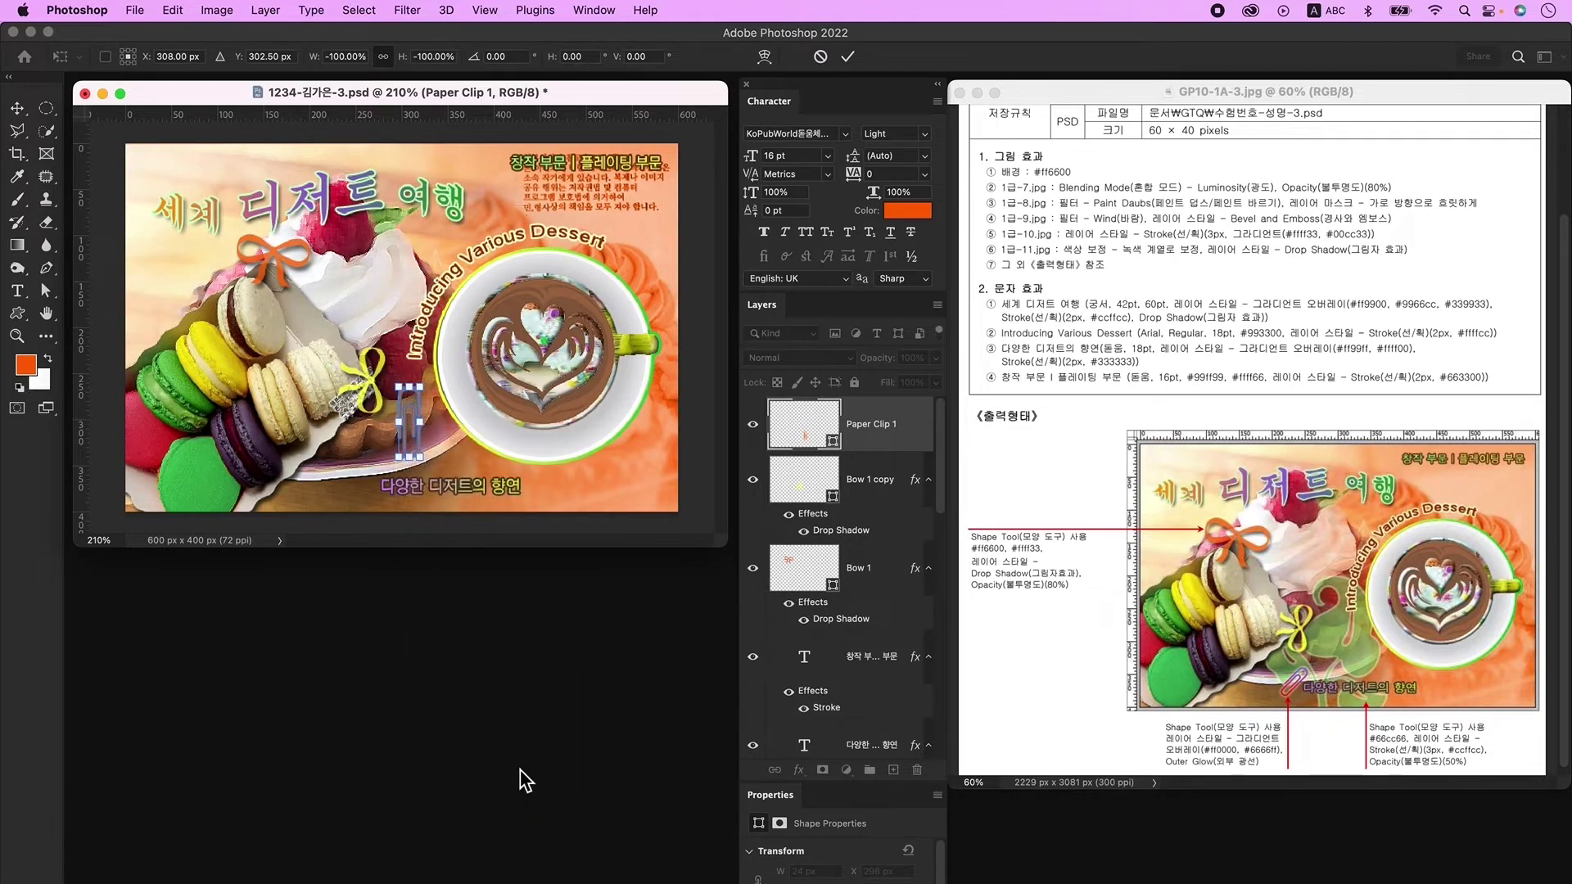
left_click_drag(422, 471, 381, 487)
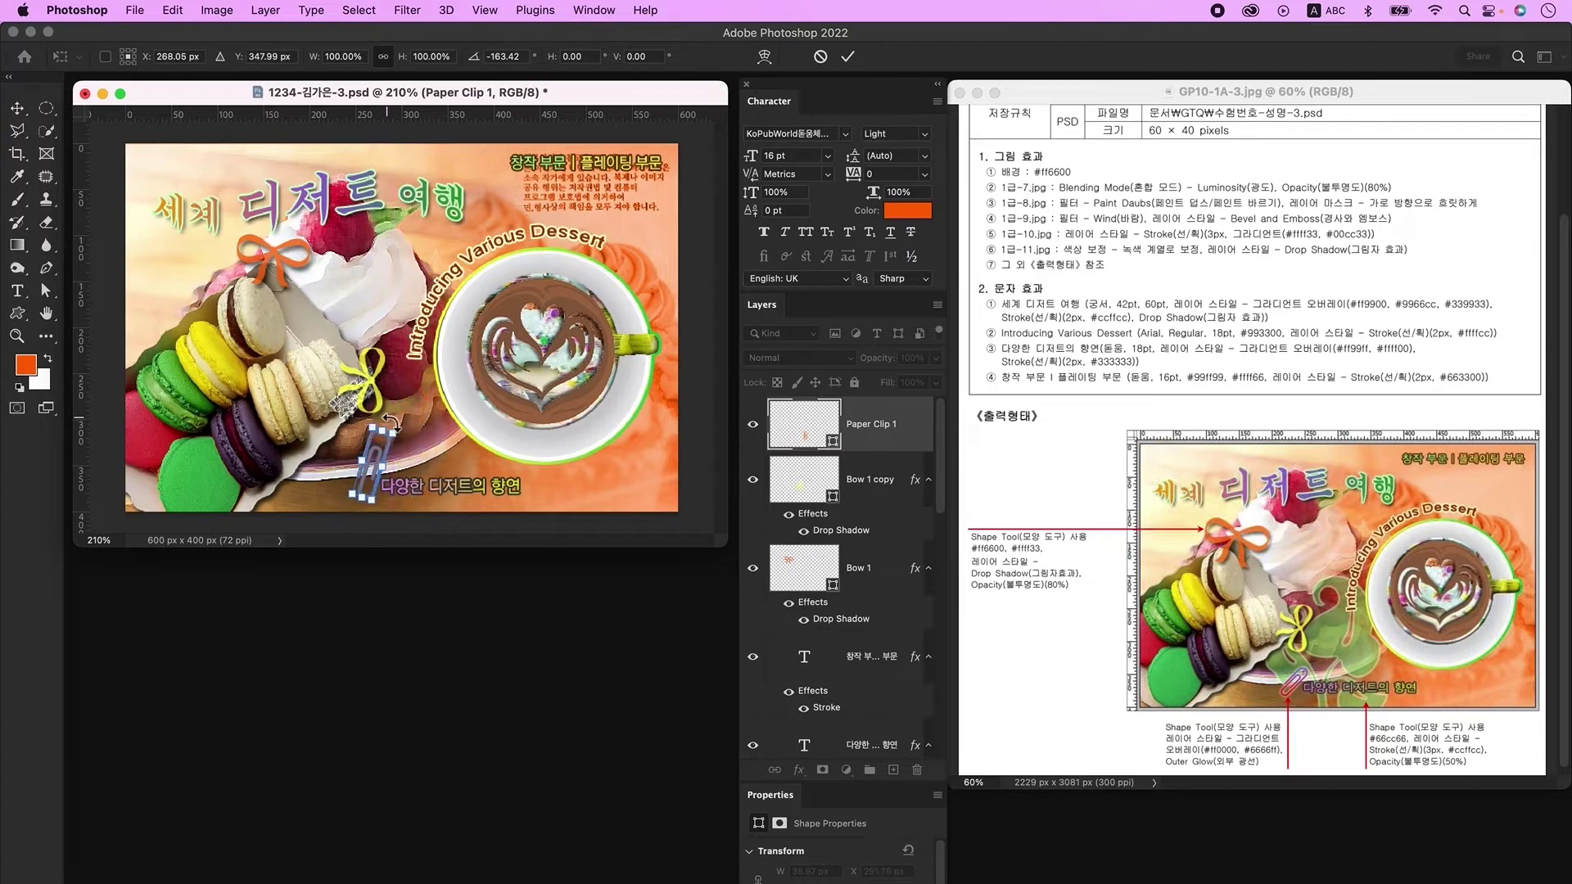
key("Return")
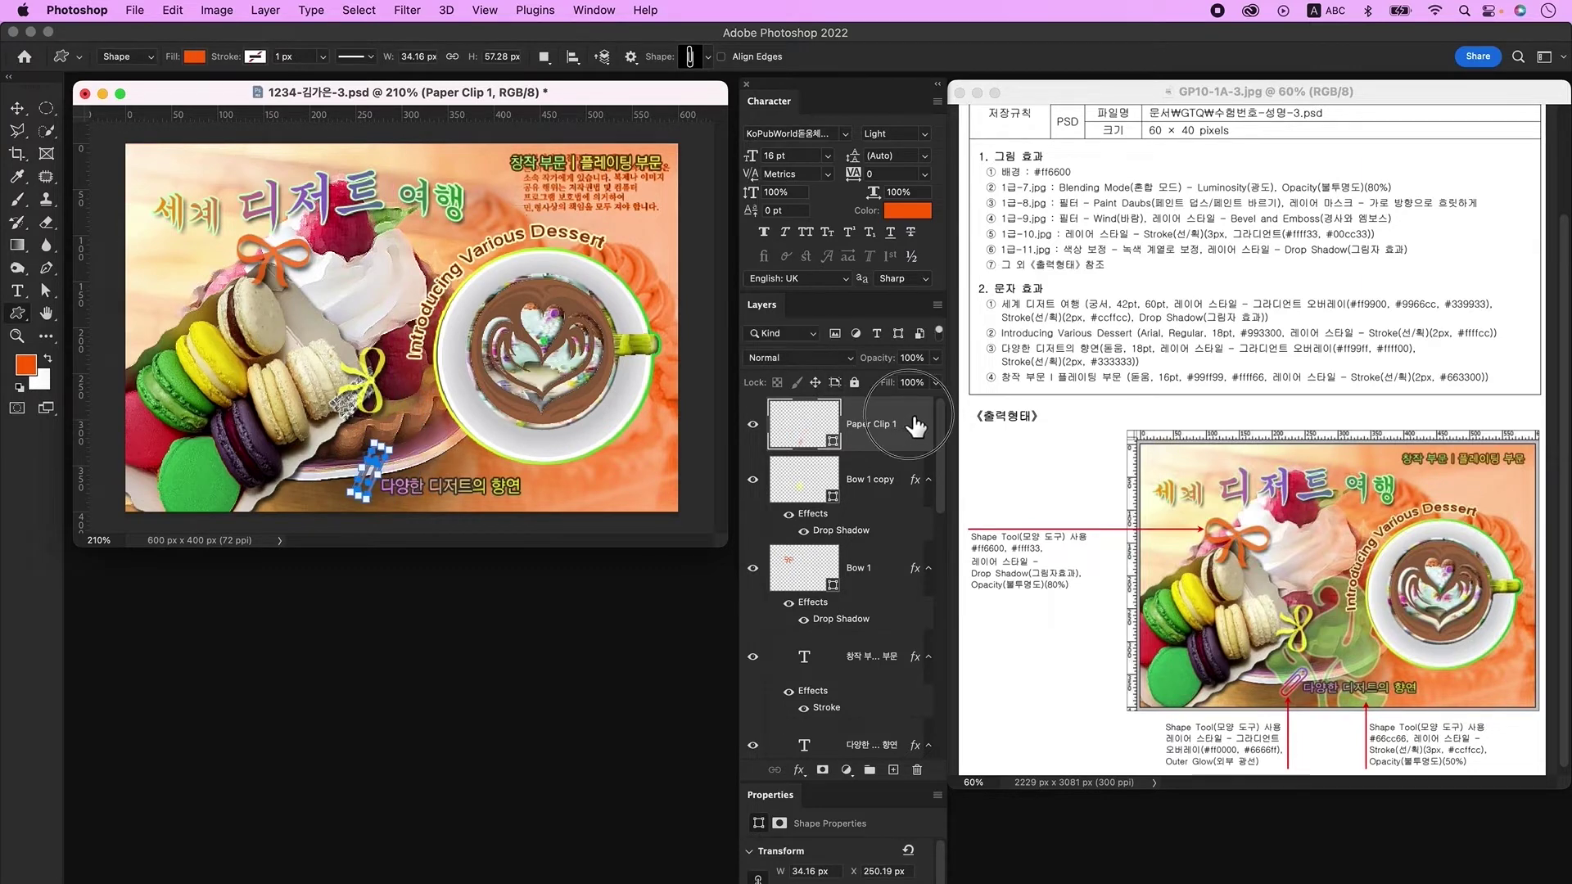
Step: Give the paperclip a Gradient Overlay from ff0000 red to 6666ff blue
double_click(915, 427)
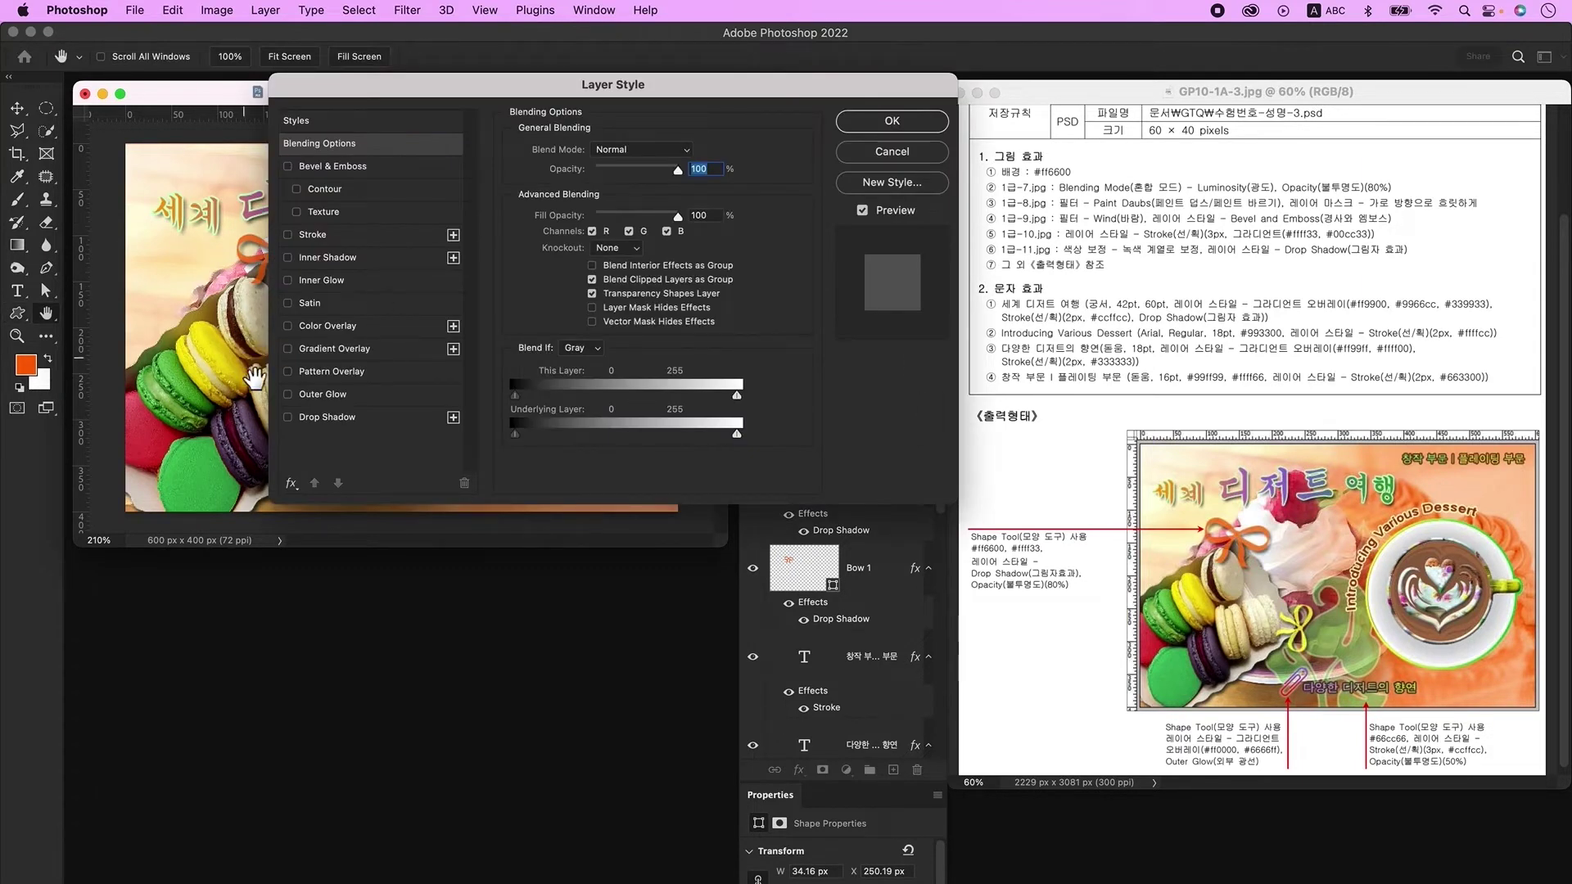
left_click(346, 352)
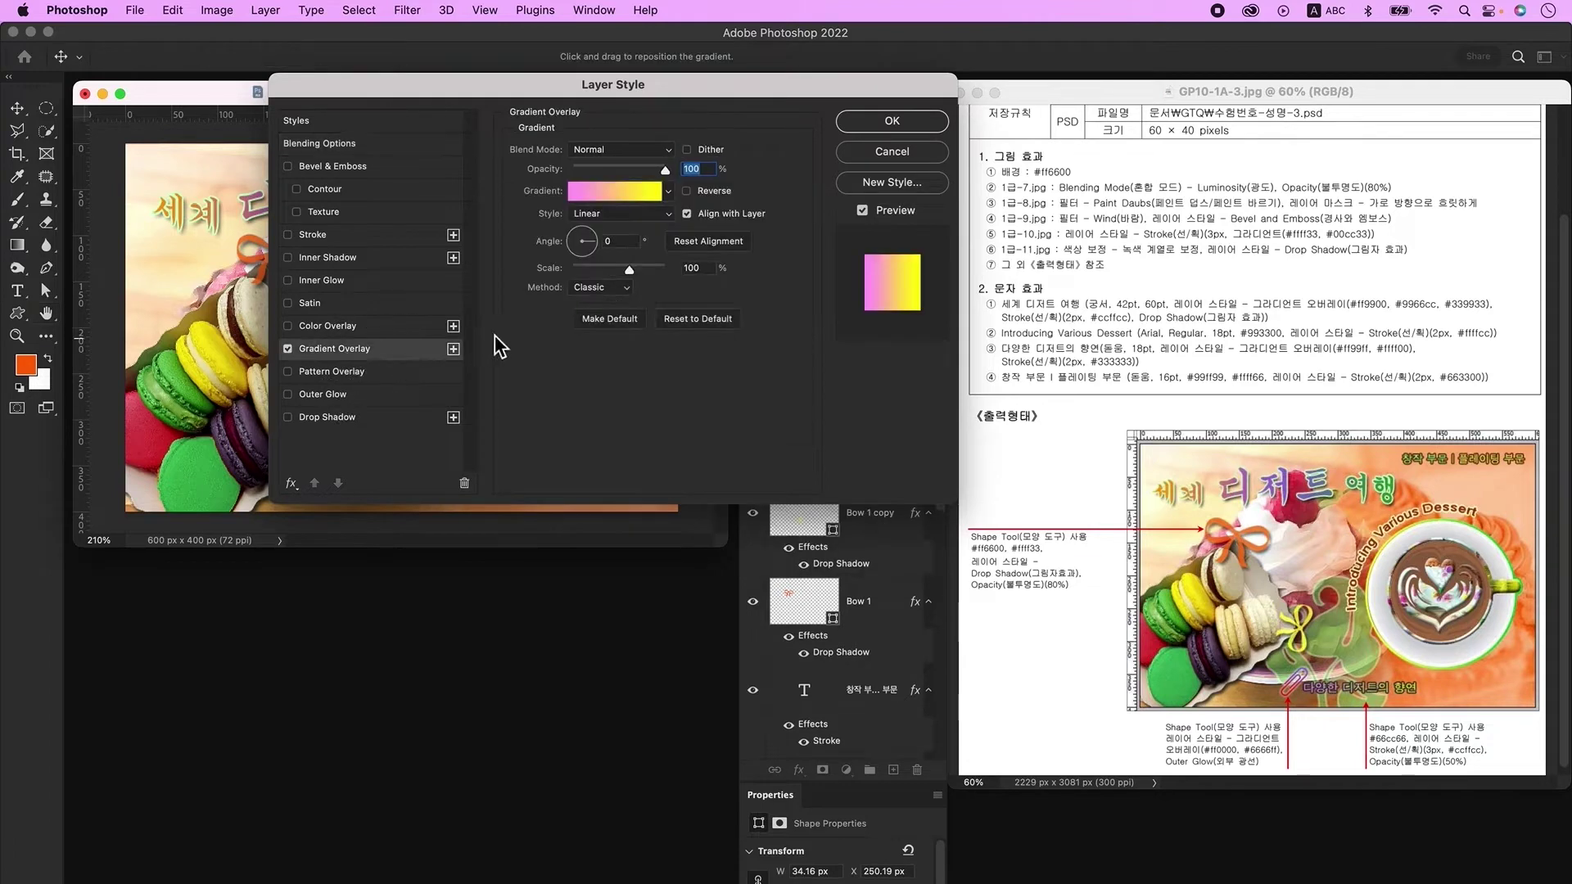
left_click(606, 192)
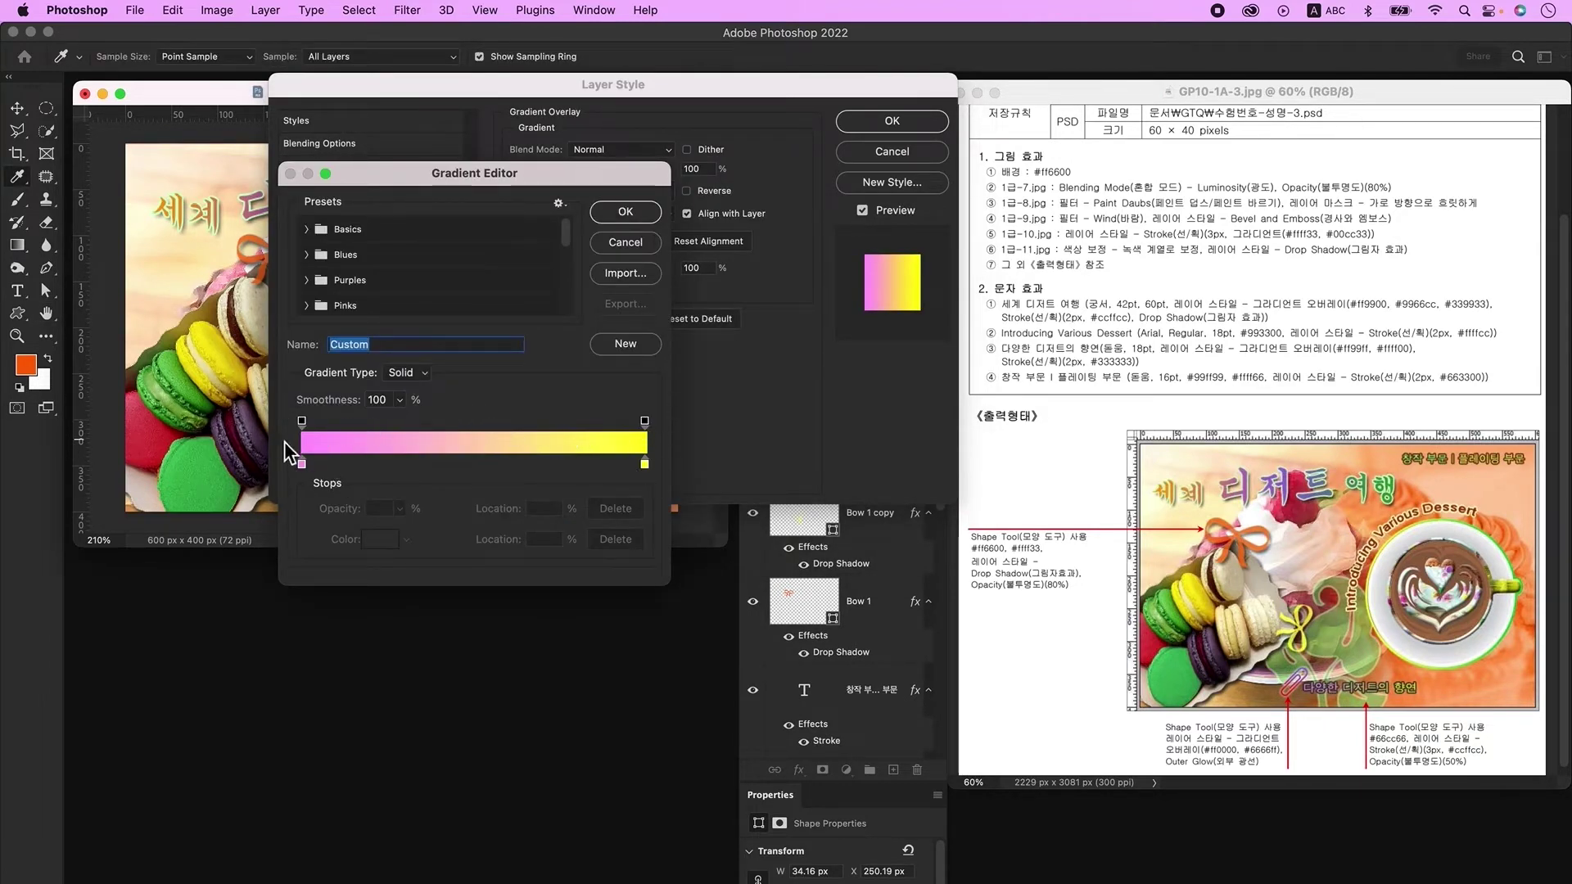
double_click(301, 464)
type("ff0000")
key("Return")
double_click(645, 464)
type("6666ff")
key("Return")
key("Return")
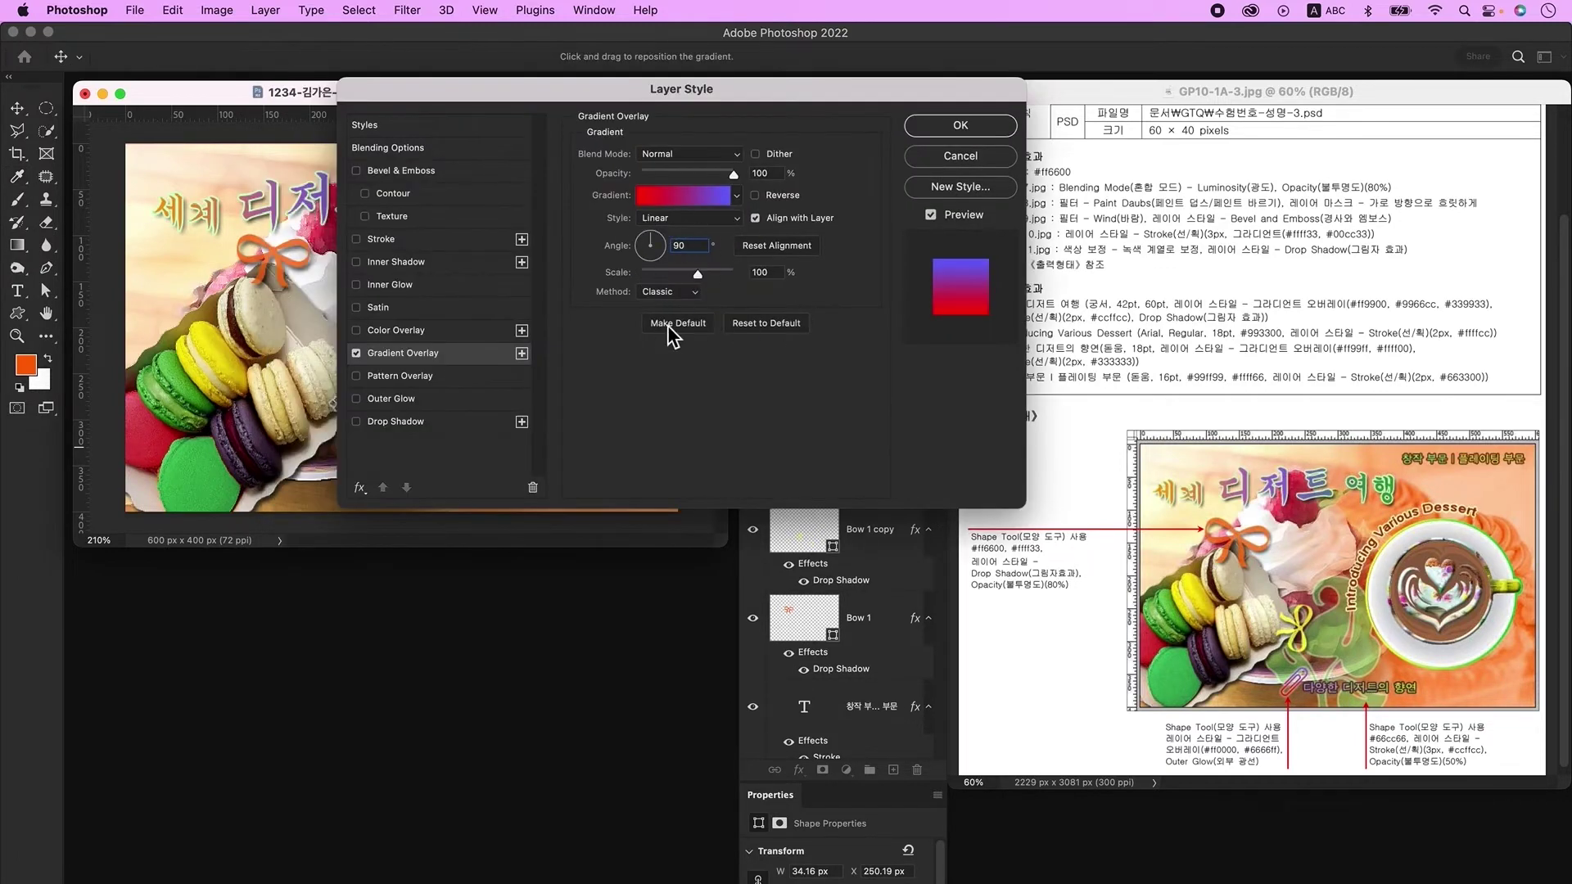
Step: Add an Outer Glow to the paperclip and create an empty layer above it
left_click(391, 399)
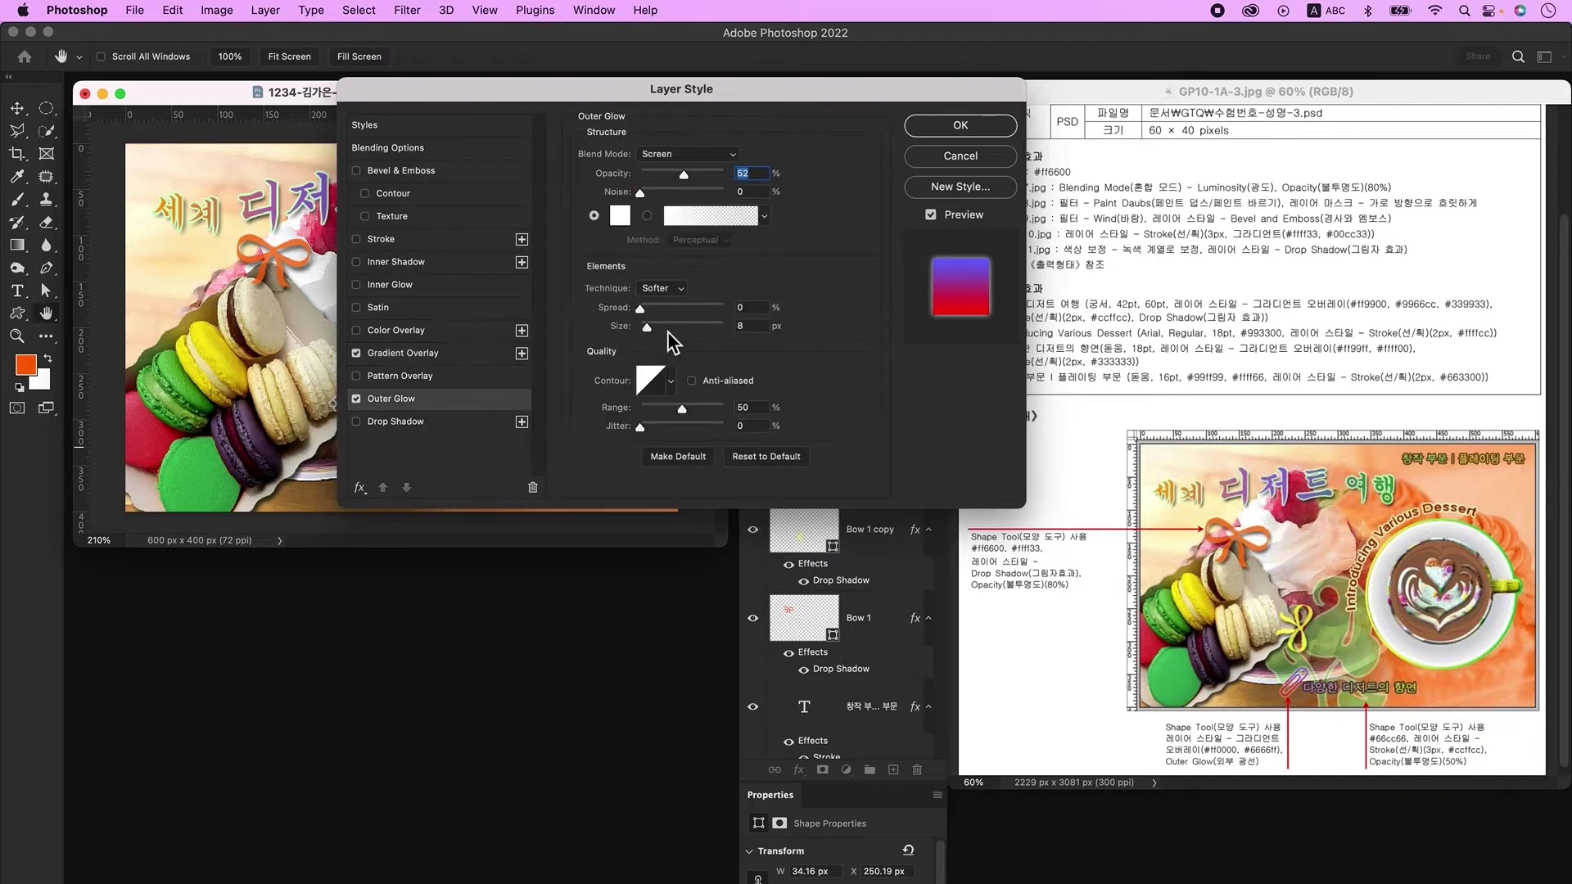
left_click(981, 128)
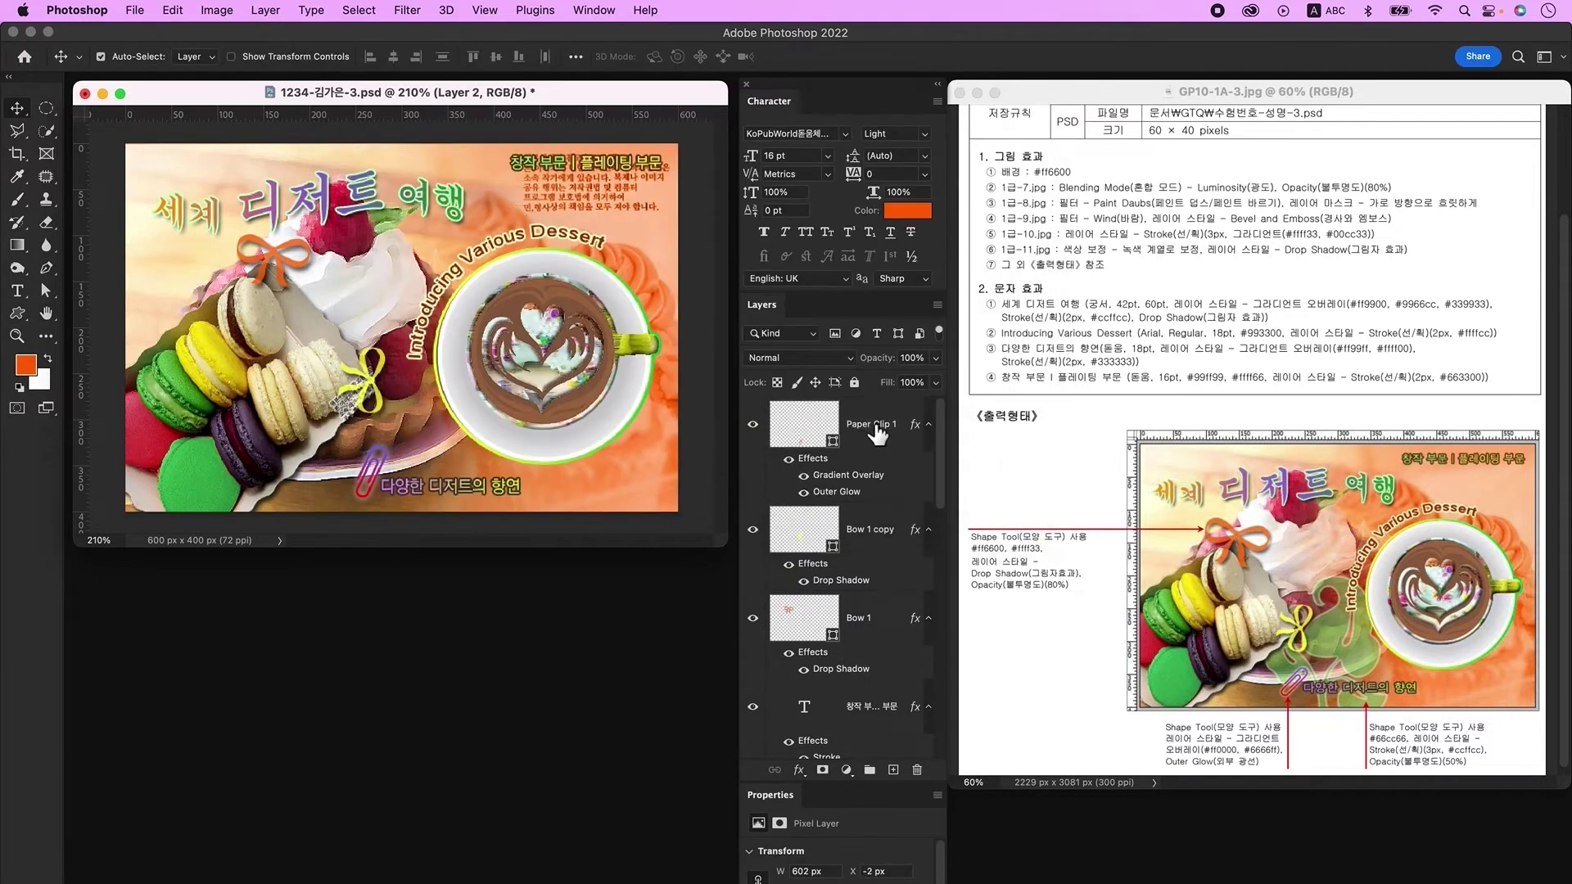
left_click(894, 771)
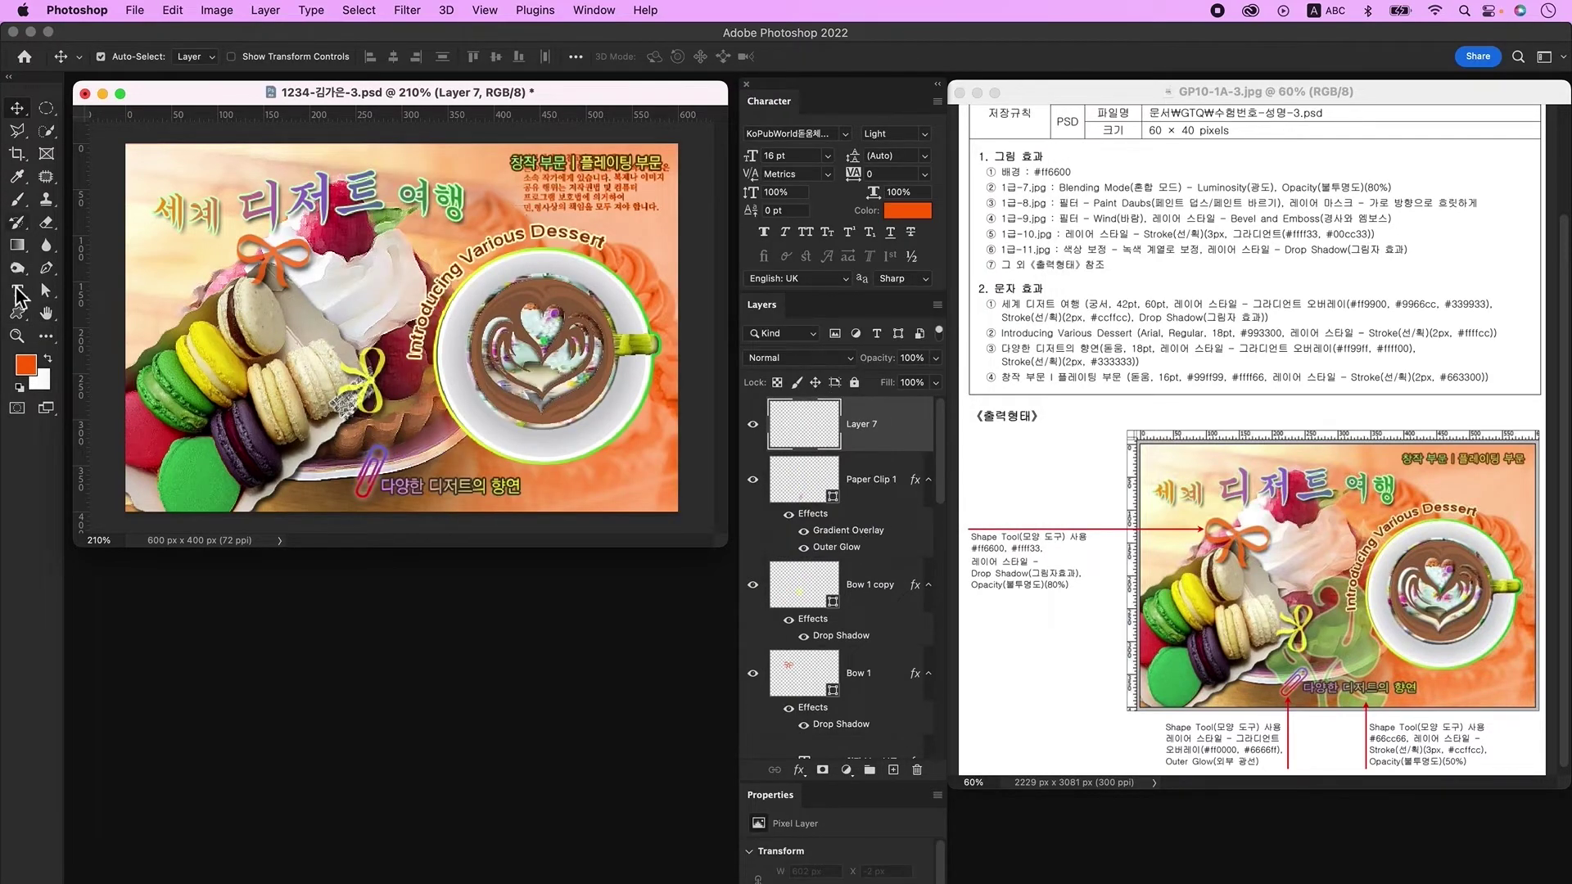
Step: Draw the Leaf Ornament 3 shape near the poster's bottom and tilt it about 20 degrees
left_click(17, 316)
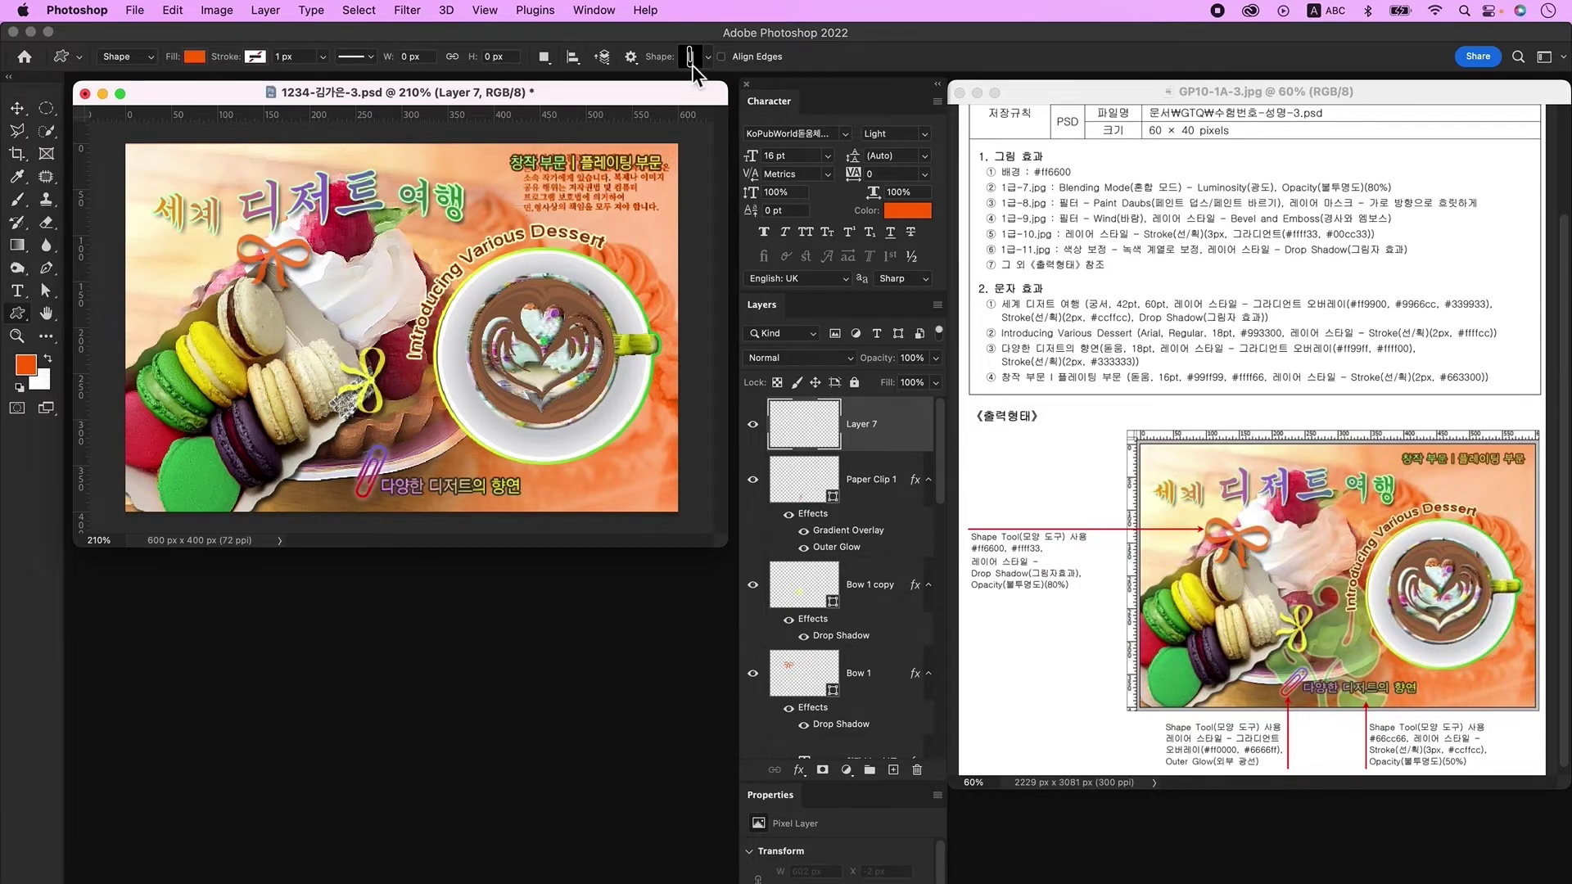
left_click(691, 64)
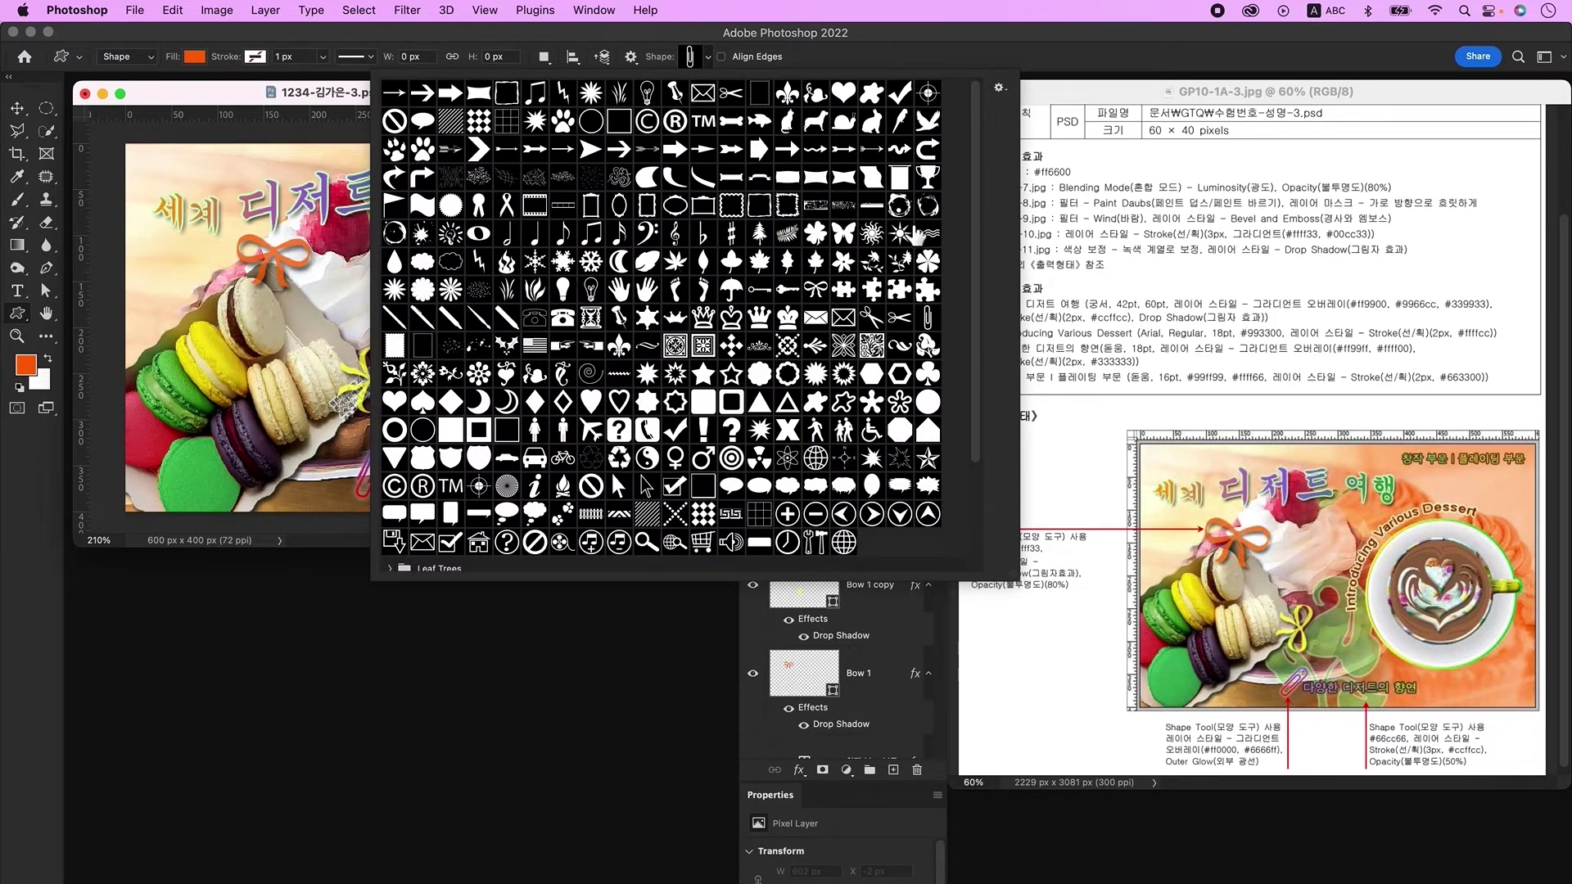
left_click(928, 345)
left_click(309, 93)
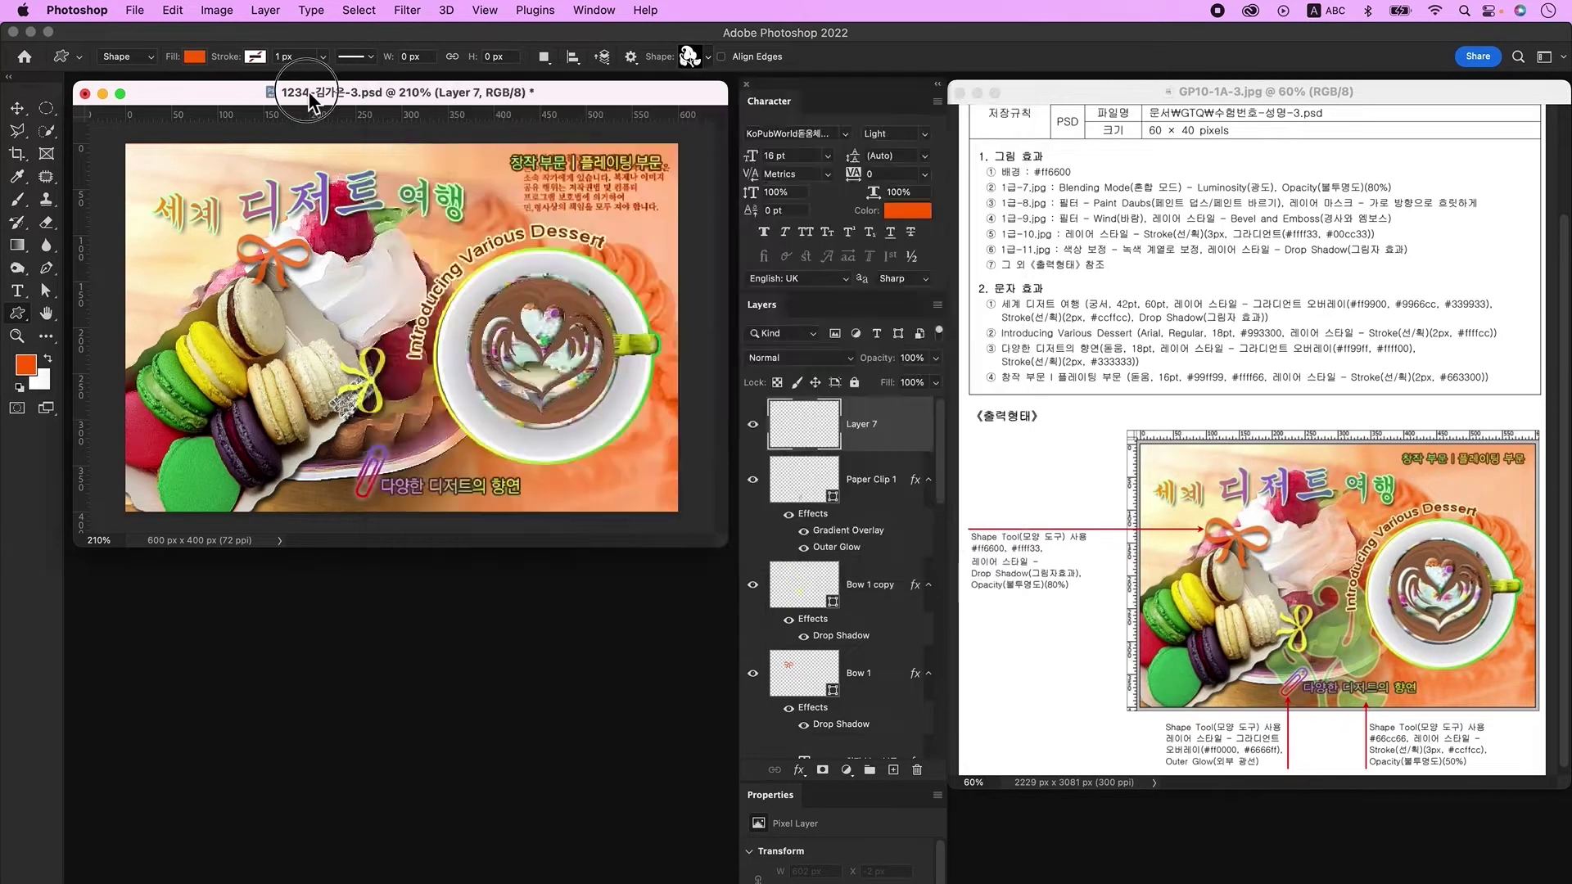
left_click_drag(360, 352, 502, 573)
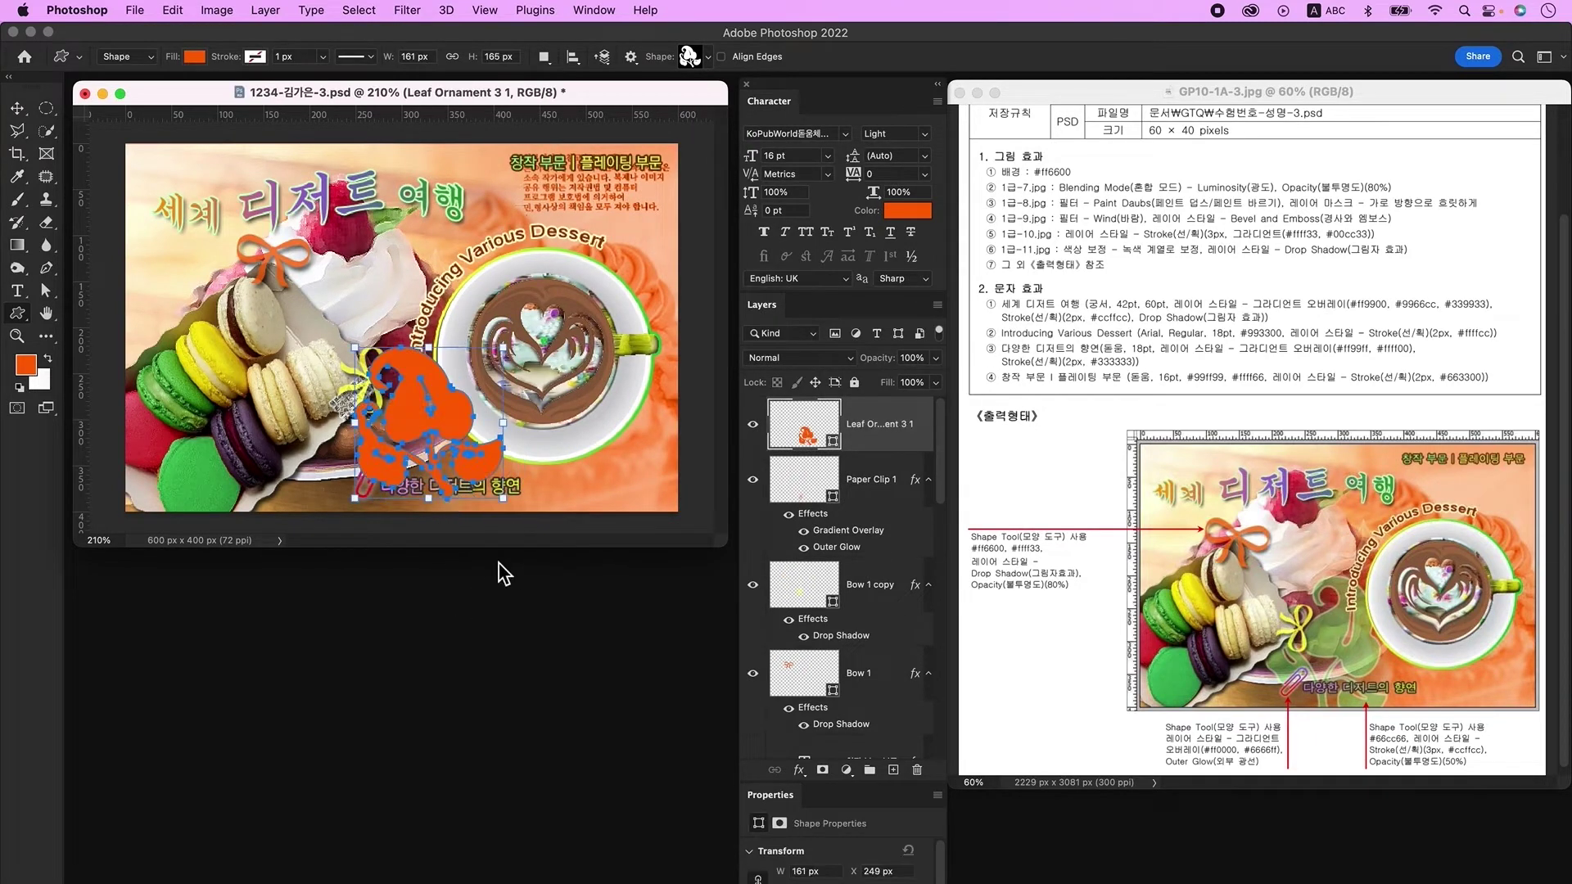
key("super+t")
left_click_drag(551, 452, 534, 492)
left_click_drag(454, 420, 426, 433)
key("Return")
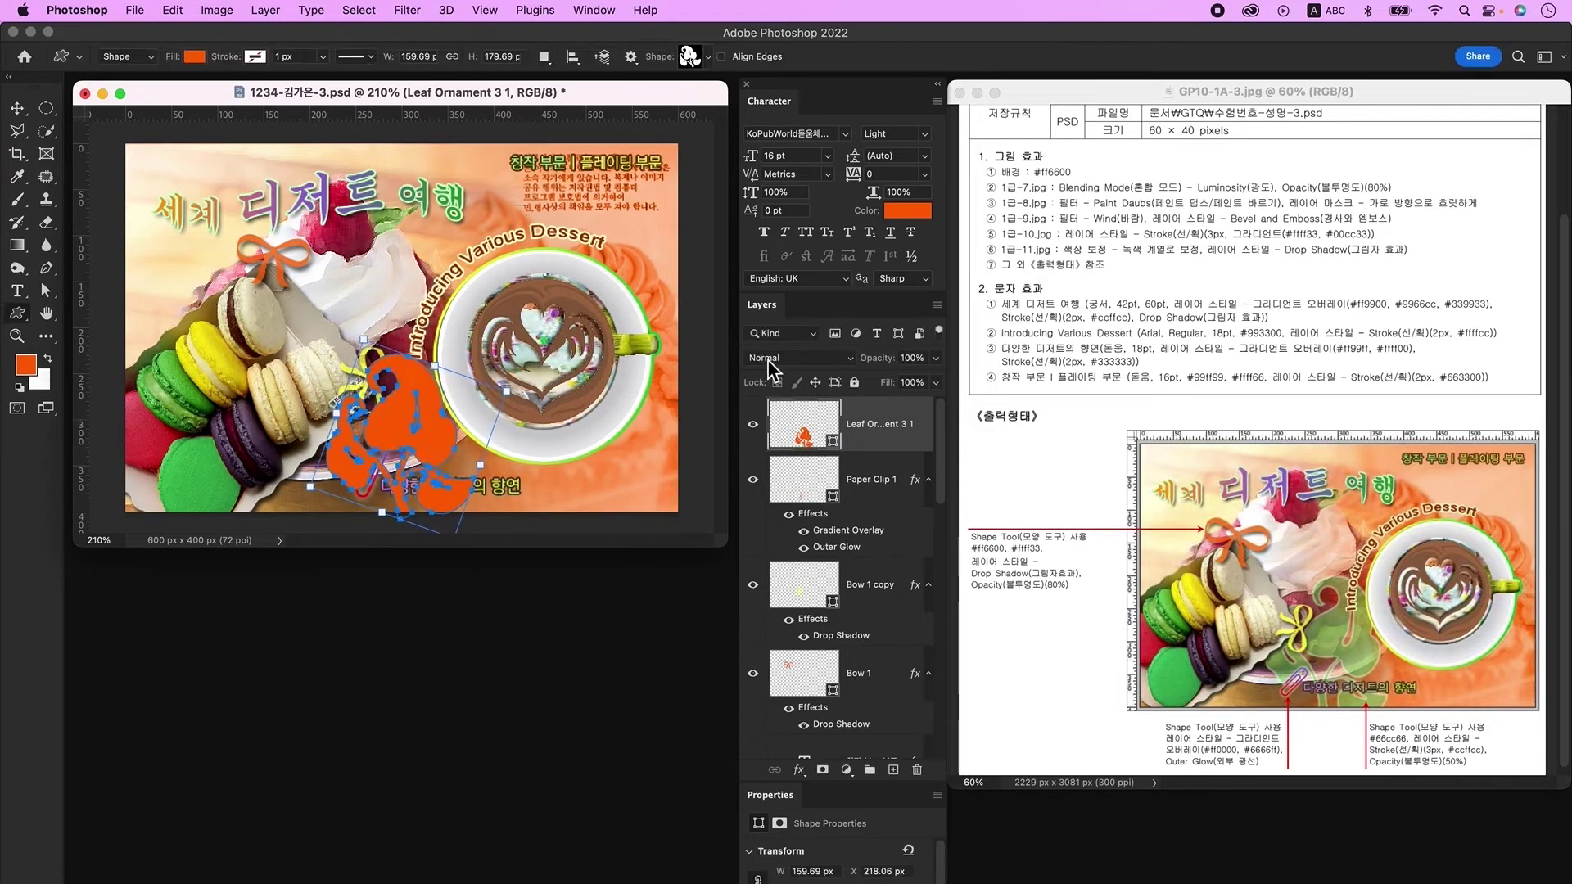
Step: Fill the leaf 66cc66 green and add a 3 px ccffcc Stroke
double_click(806, 436)
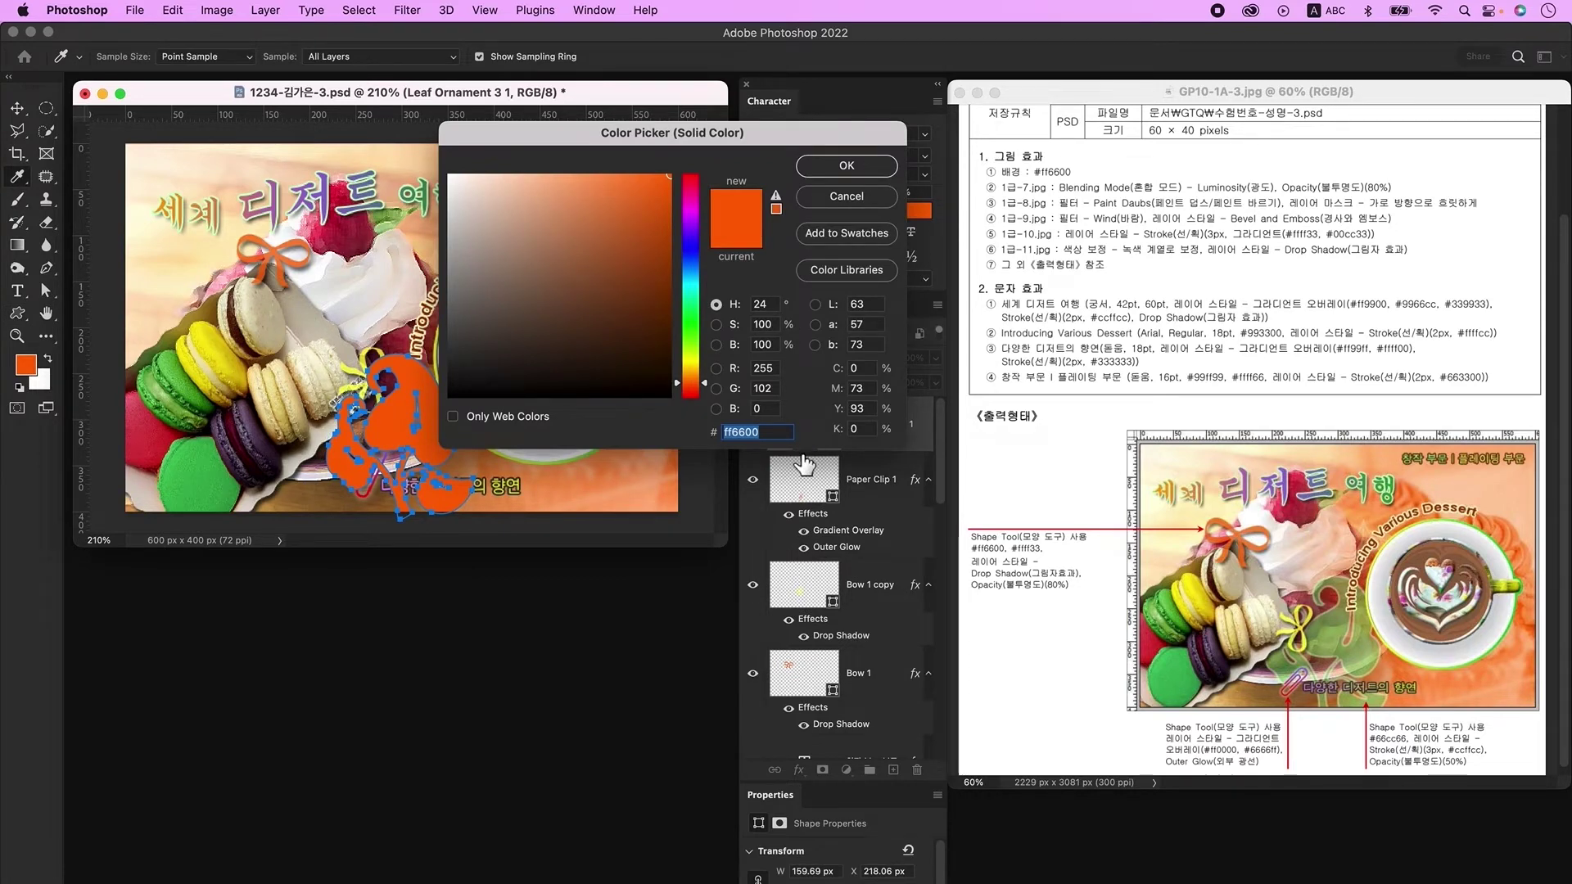
type("66cc66")
key("Return")
double_click(888, 442)
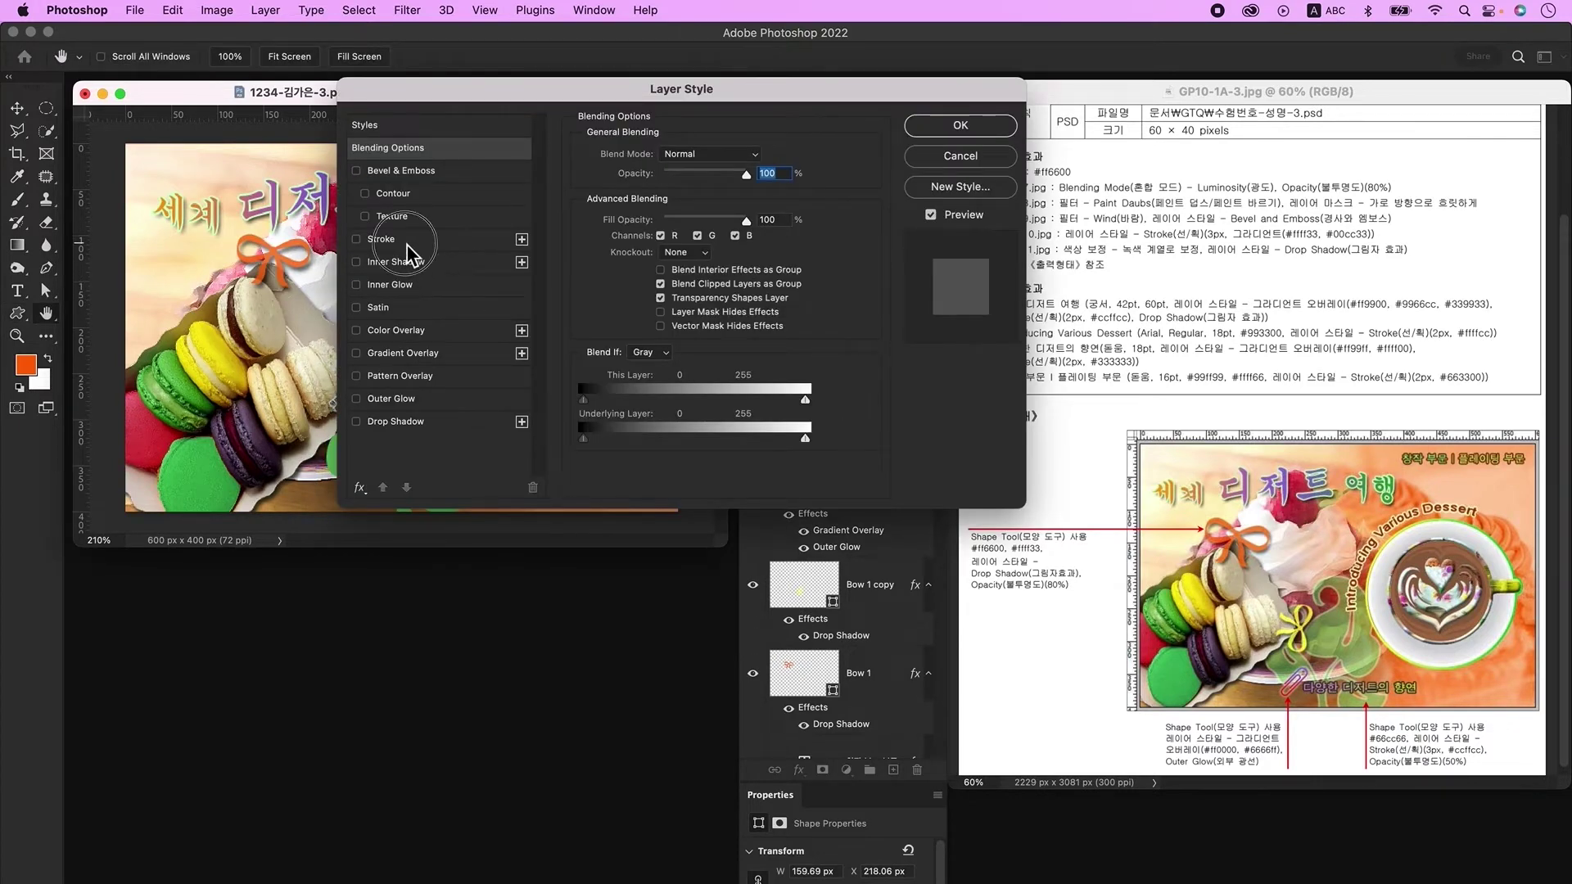
left_click(407, 241)
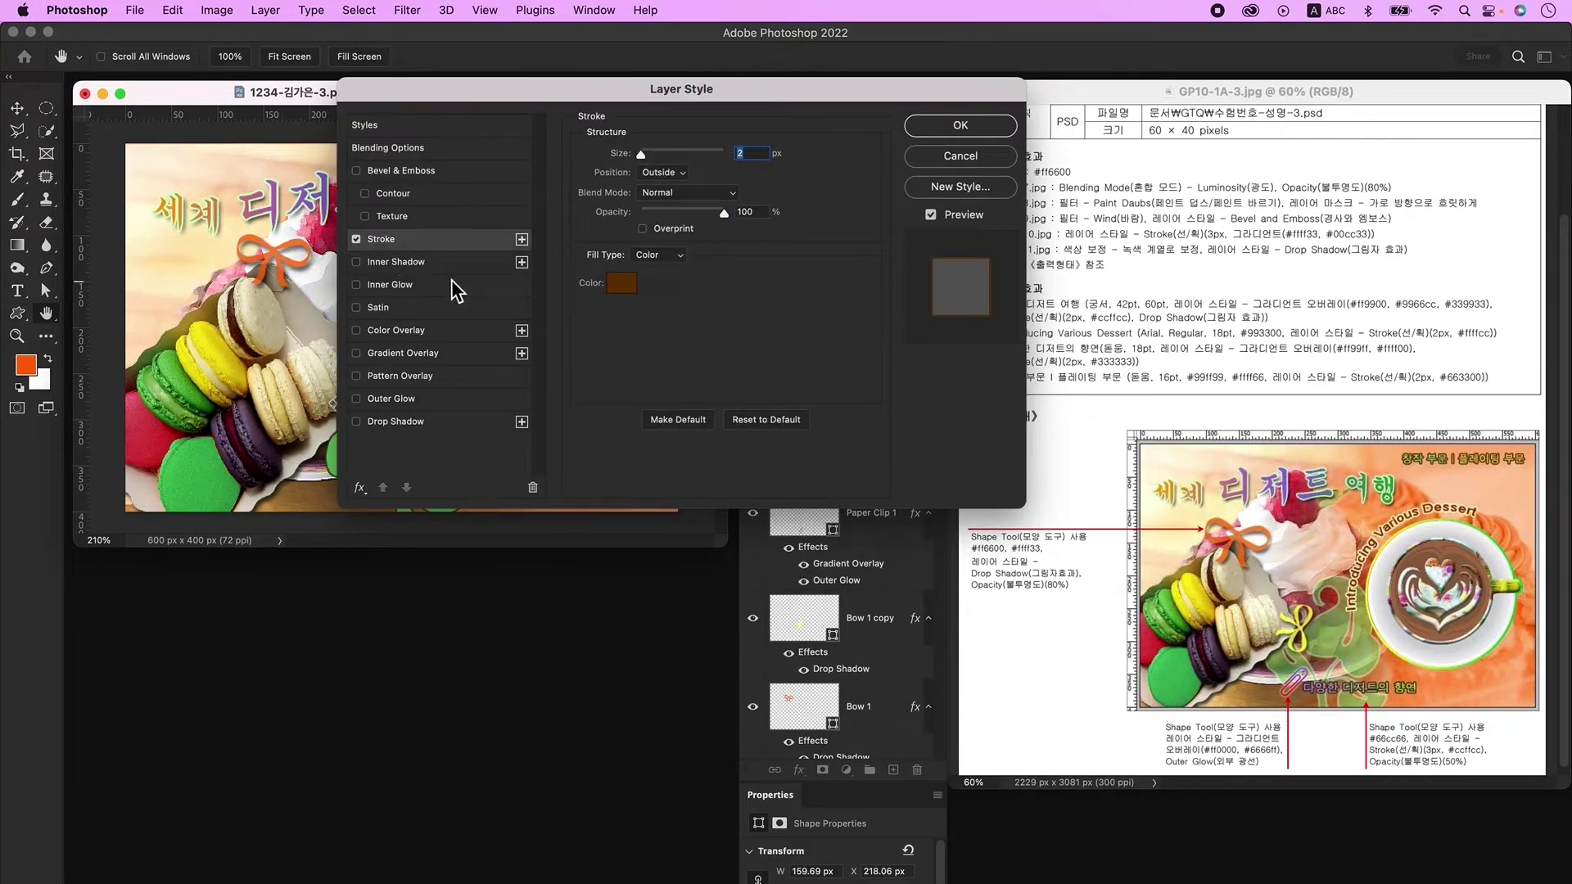
type("3")
key("Tab")
left_click(634, 288)
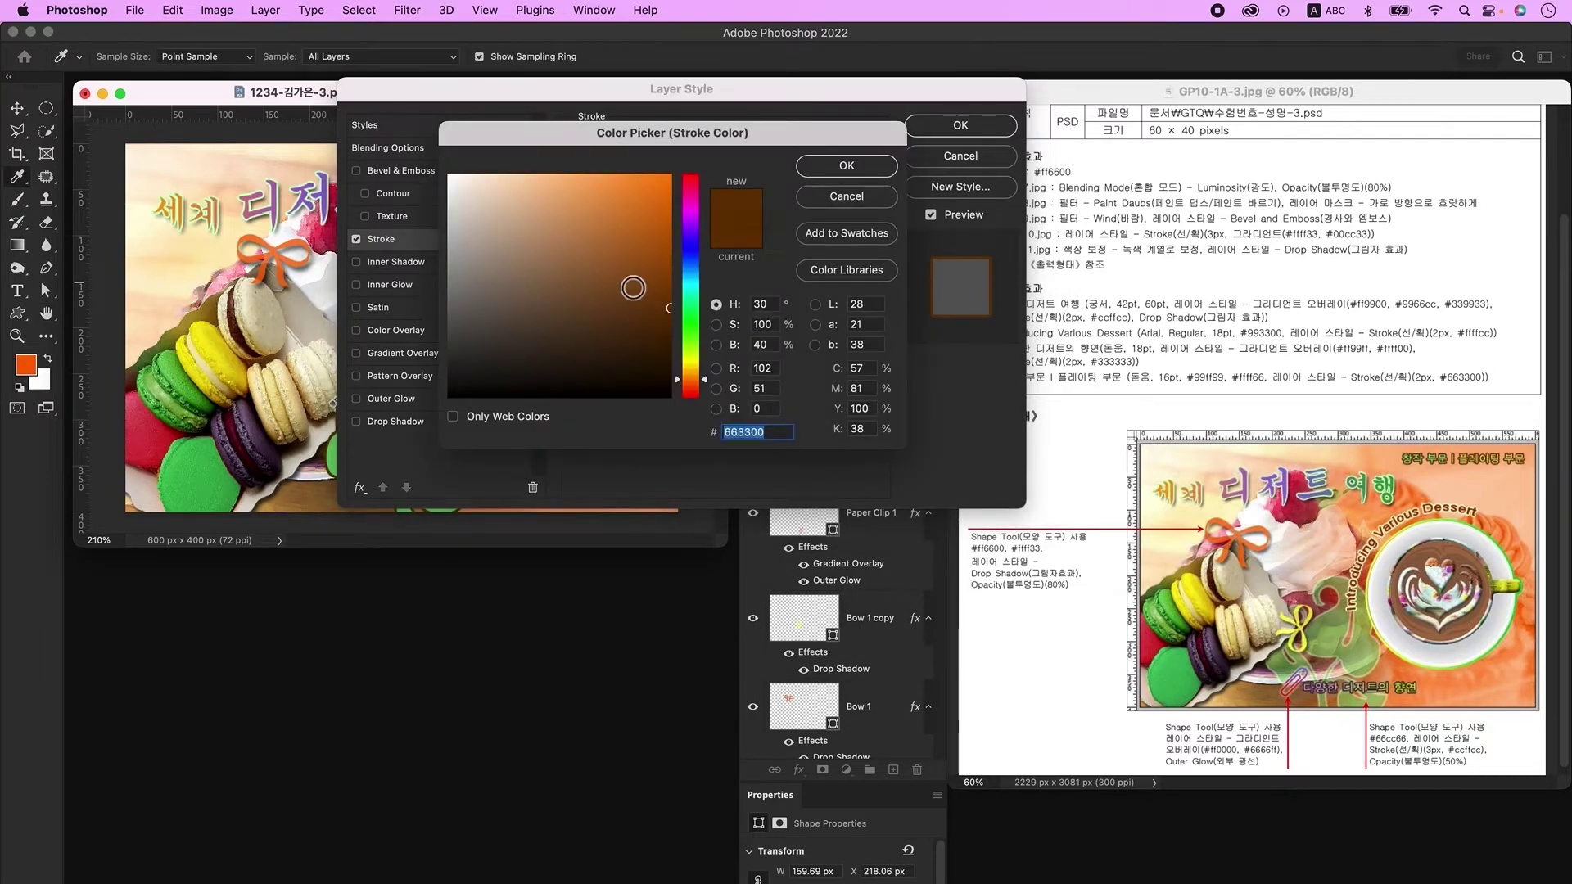
type("ccffcc")
key("Return")
key("Return")
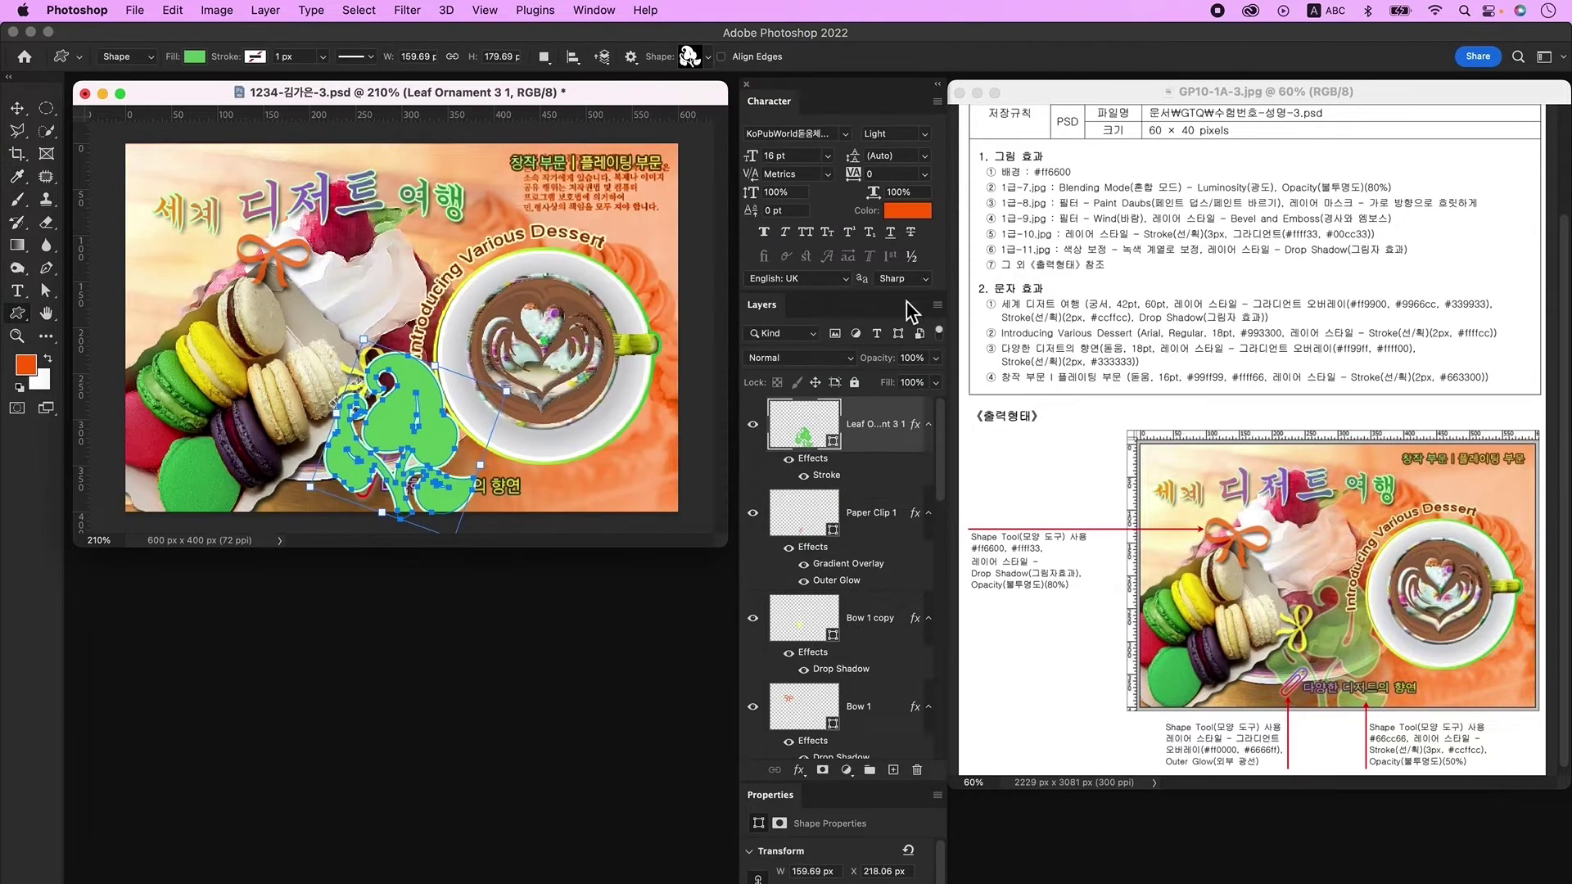
Step: Set the leaf layer opacity to 50%
left_click(911, 359)
type("50")
key("Return")
key("v")
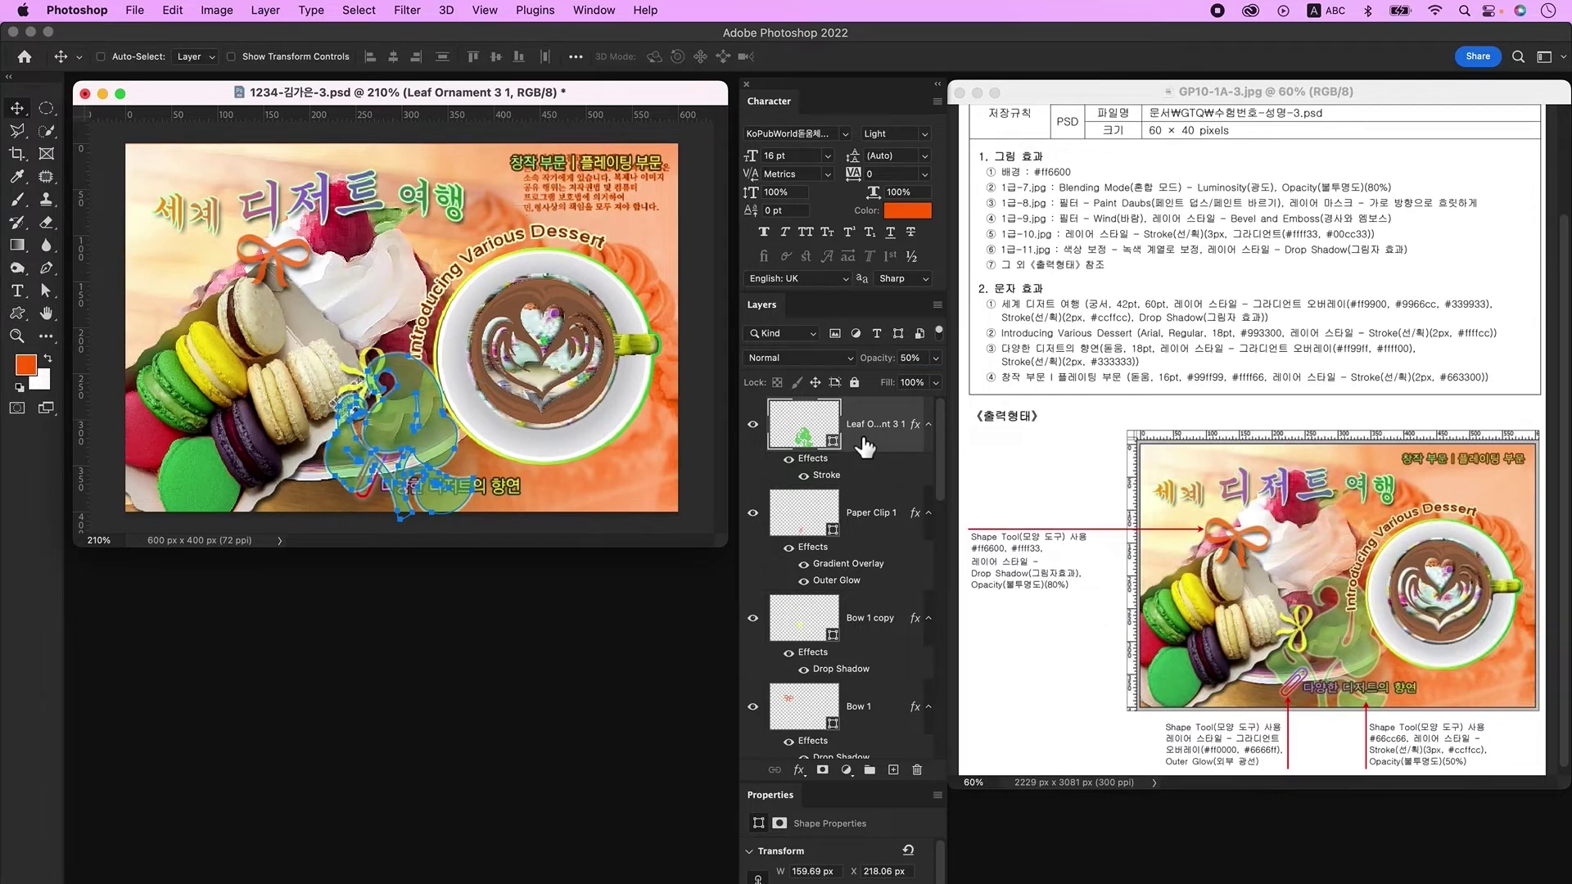
Step: Move the leaf ornament layer down beneath the macaron layer
key("super+bracketleft")
key("super+bracketleft")
key("super+bracketleft")
key("super+bracketleft")
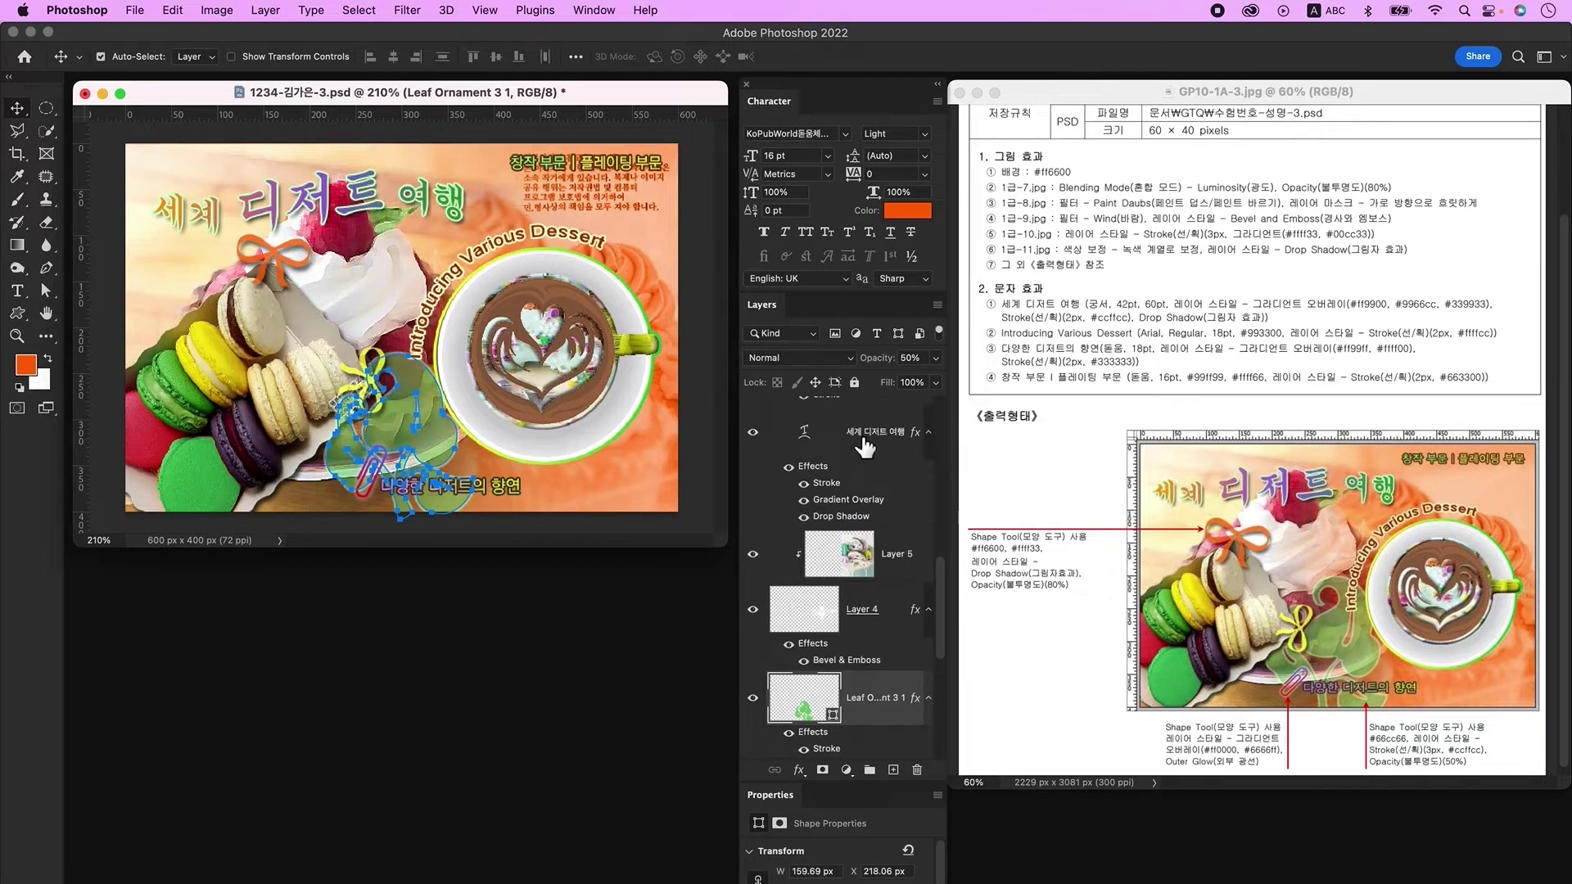
left_click(429, 426, "super")
key("alt+bracketright")
key("alt+bracketright")
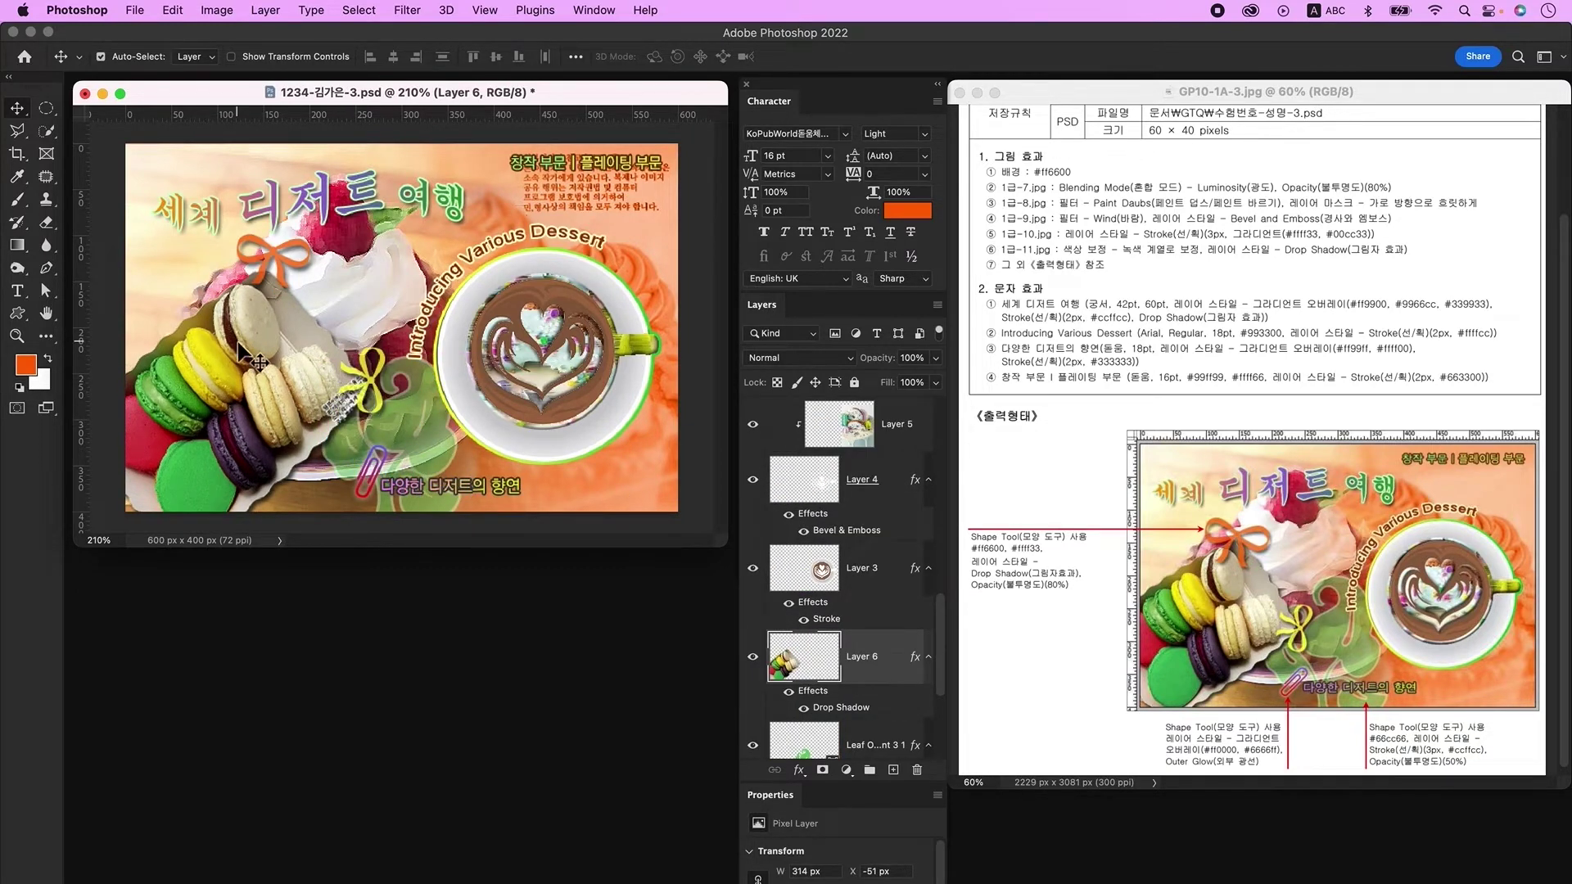
Step: Enlarge the leaf ornament upward to about 118%
key("alt+bracketleft")
key("super+t")
left_click_drag(410, 357, 409, 442)
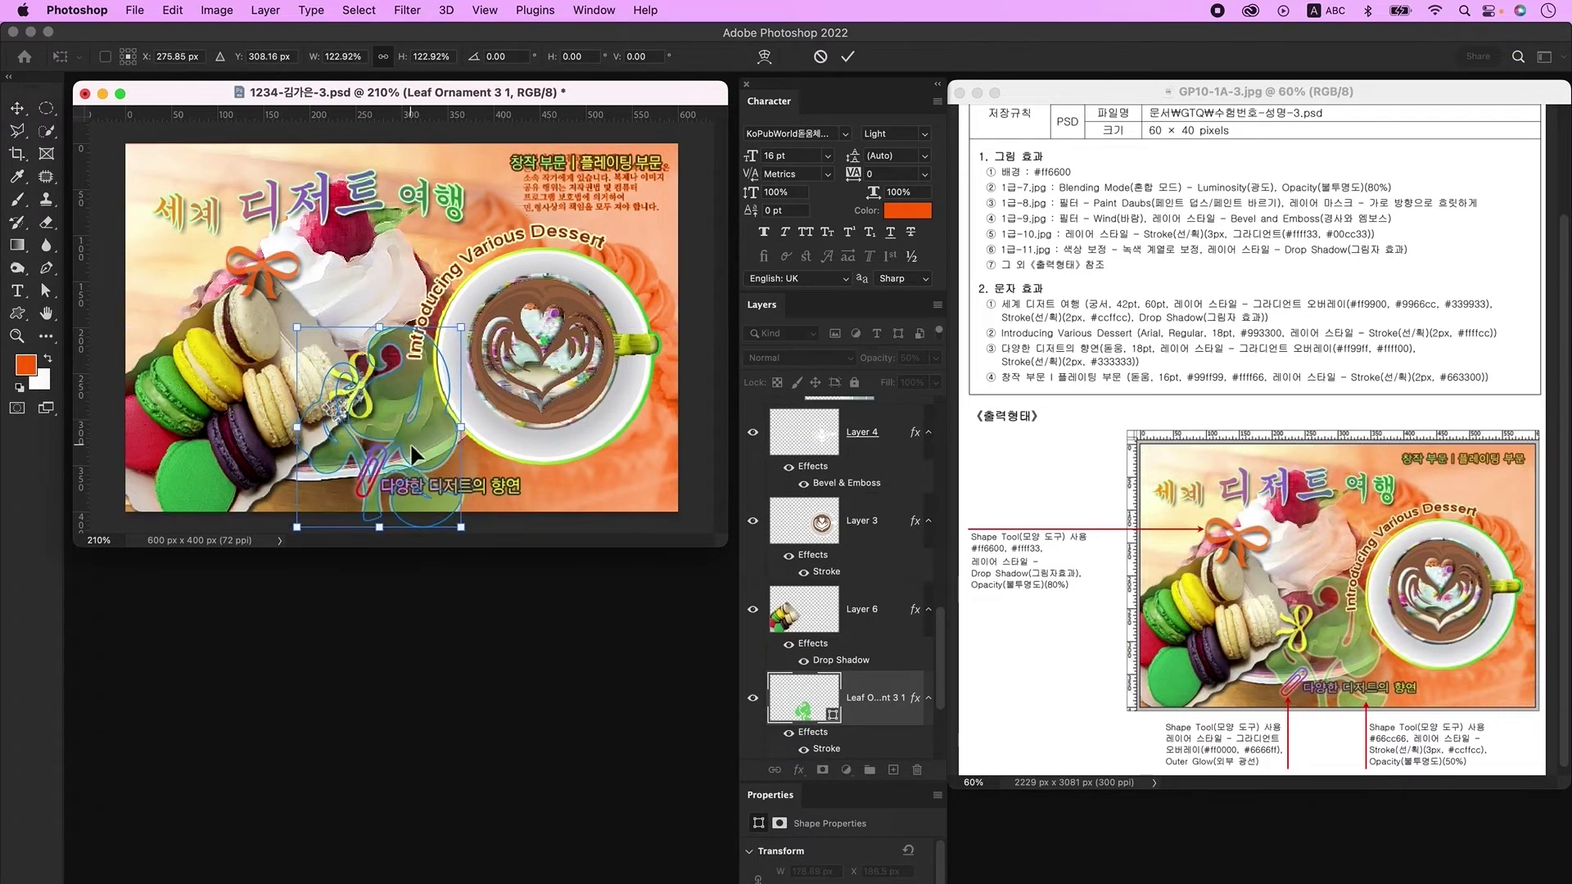
key("Return")
key("alt+bracketleft")
Step: Select the title, bow and coffee-cup elements on canvas to check their layers
left_click(344, 196)
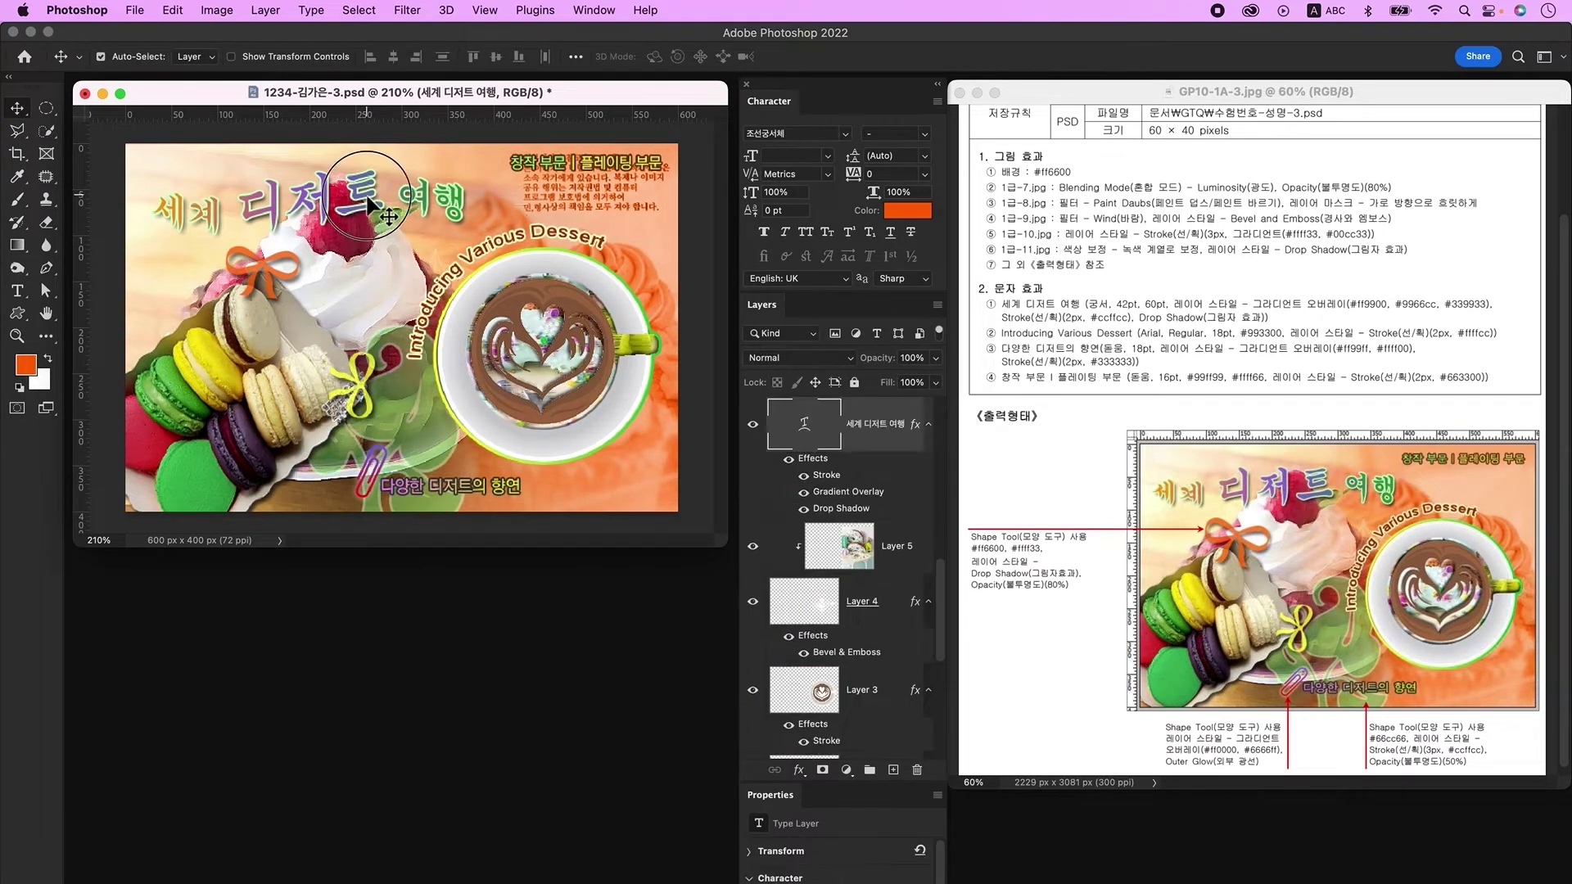
left_click(262, 277)
left_click(587, 445)
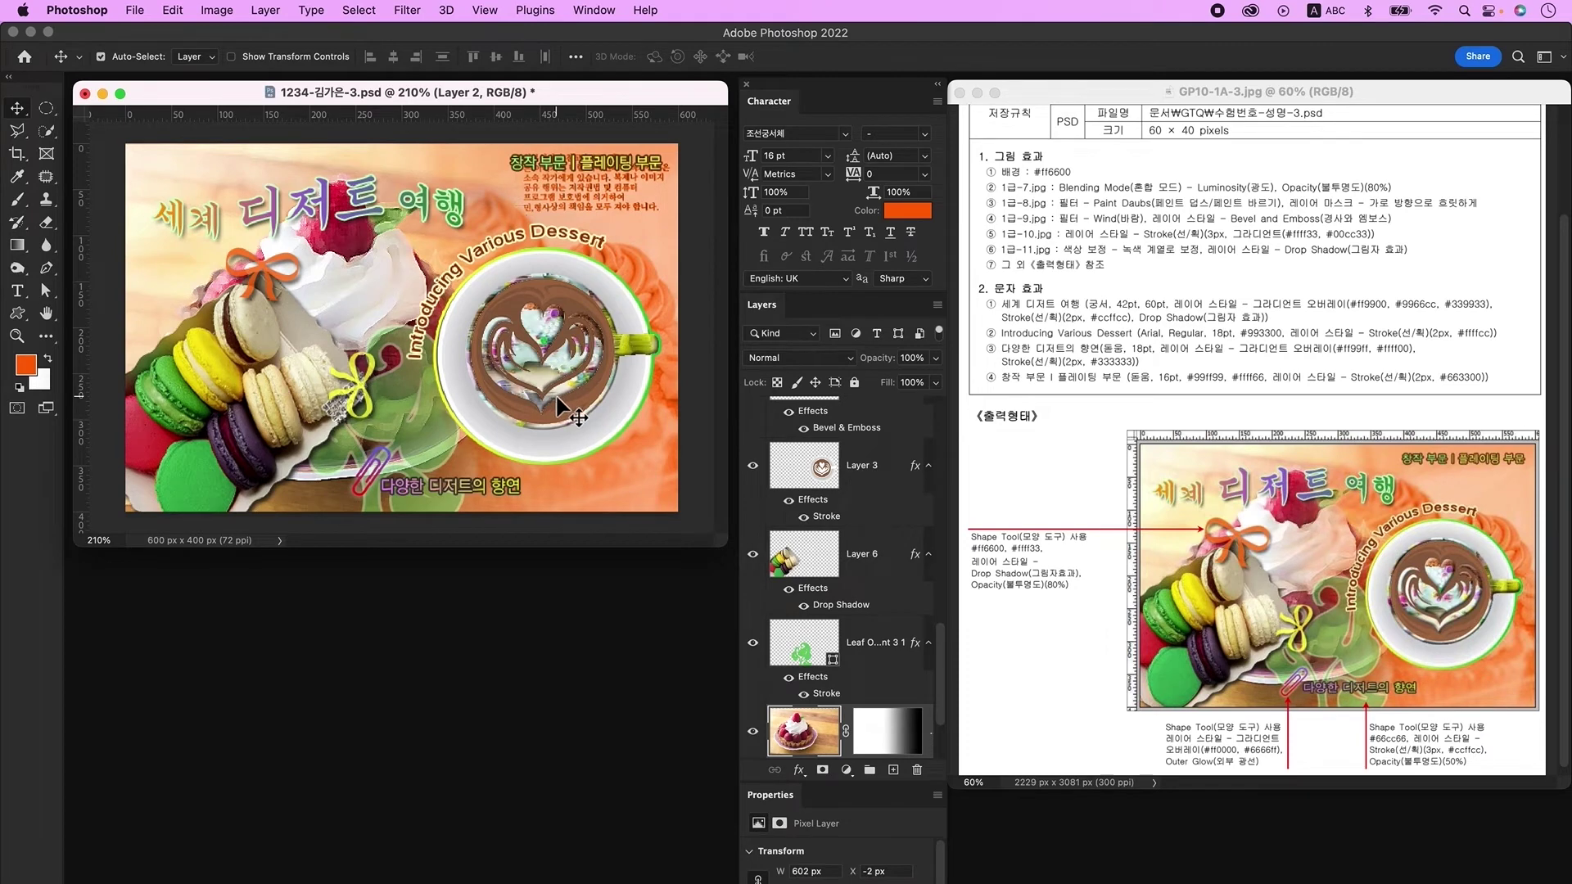
Step: Save a JPEG copy of the poster at Quality 12 (Maximum)
left_click(135, 11)
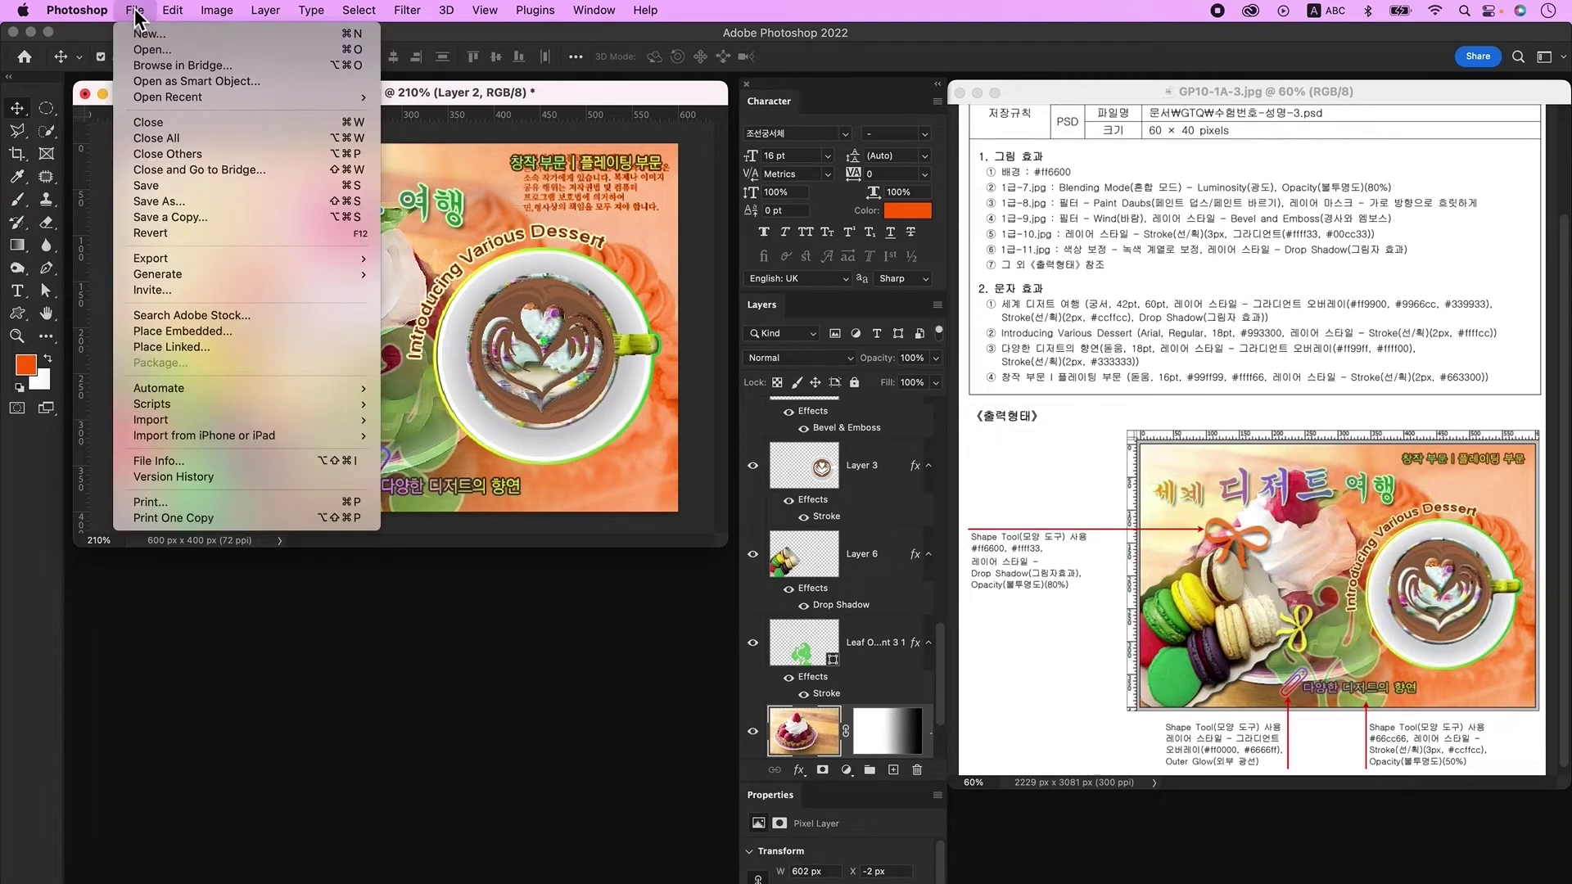
left_click(182, 201)
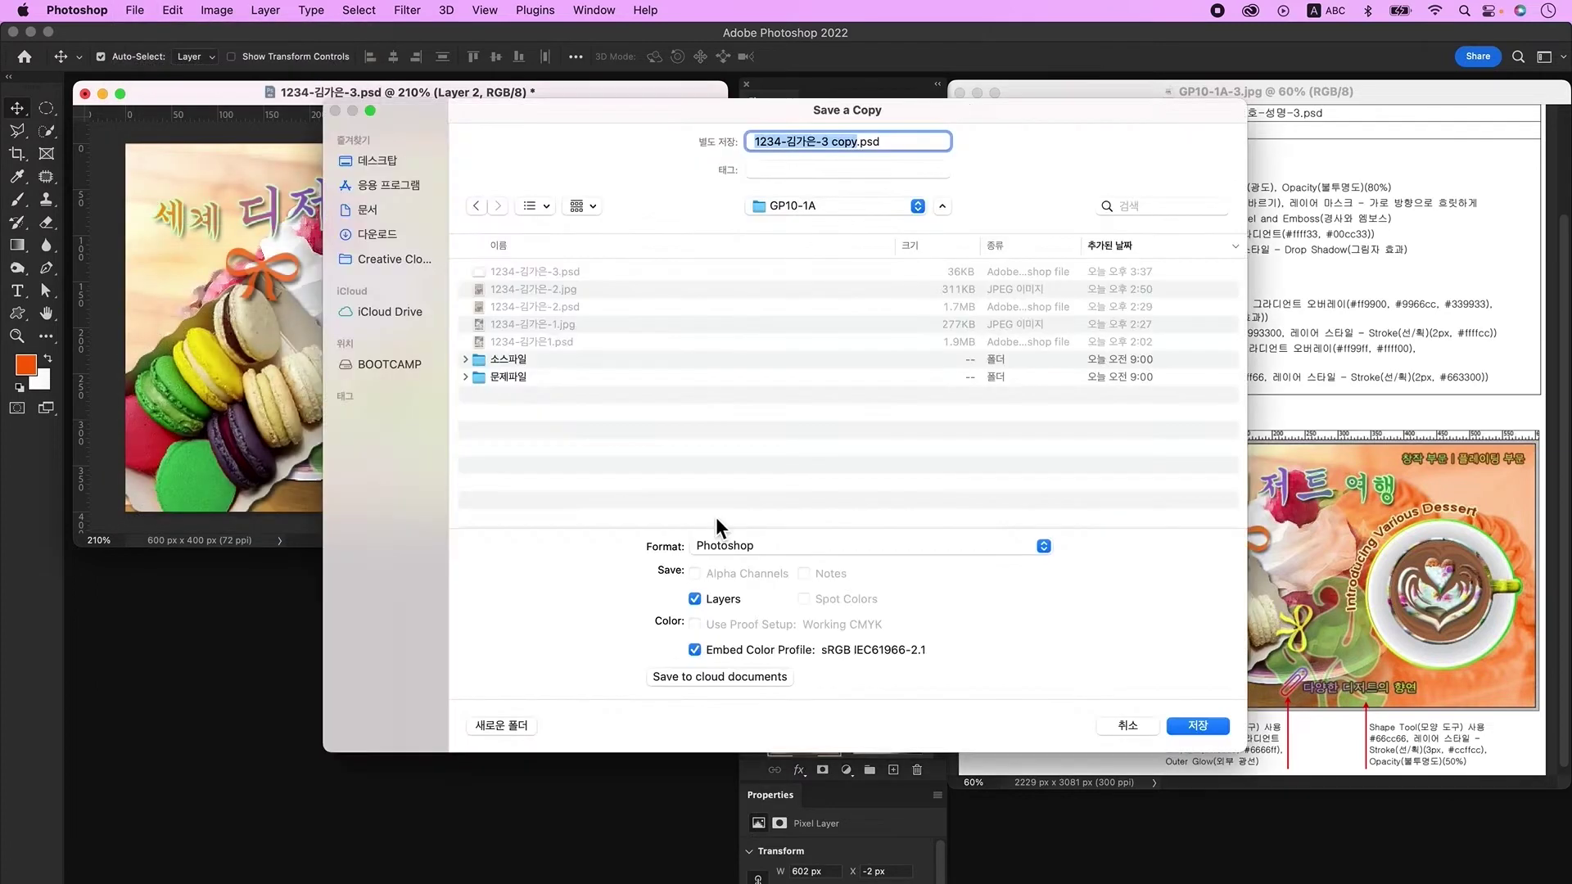
left_click(739, 549)
left_click(749, 685)
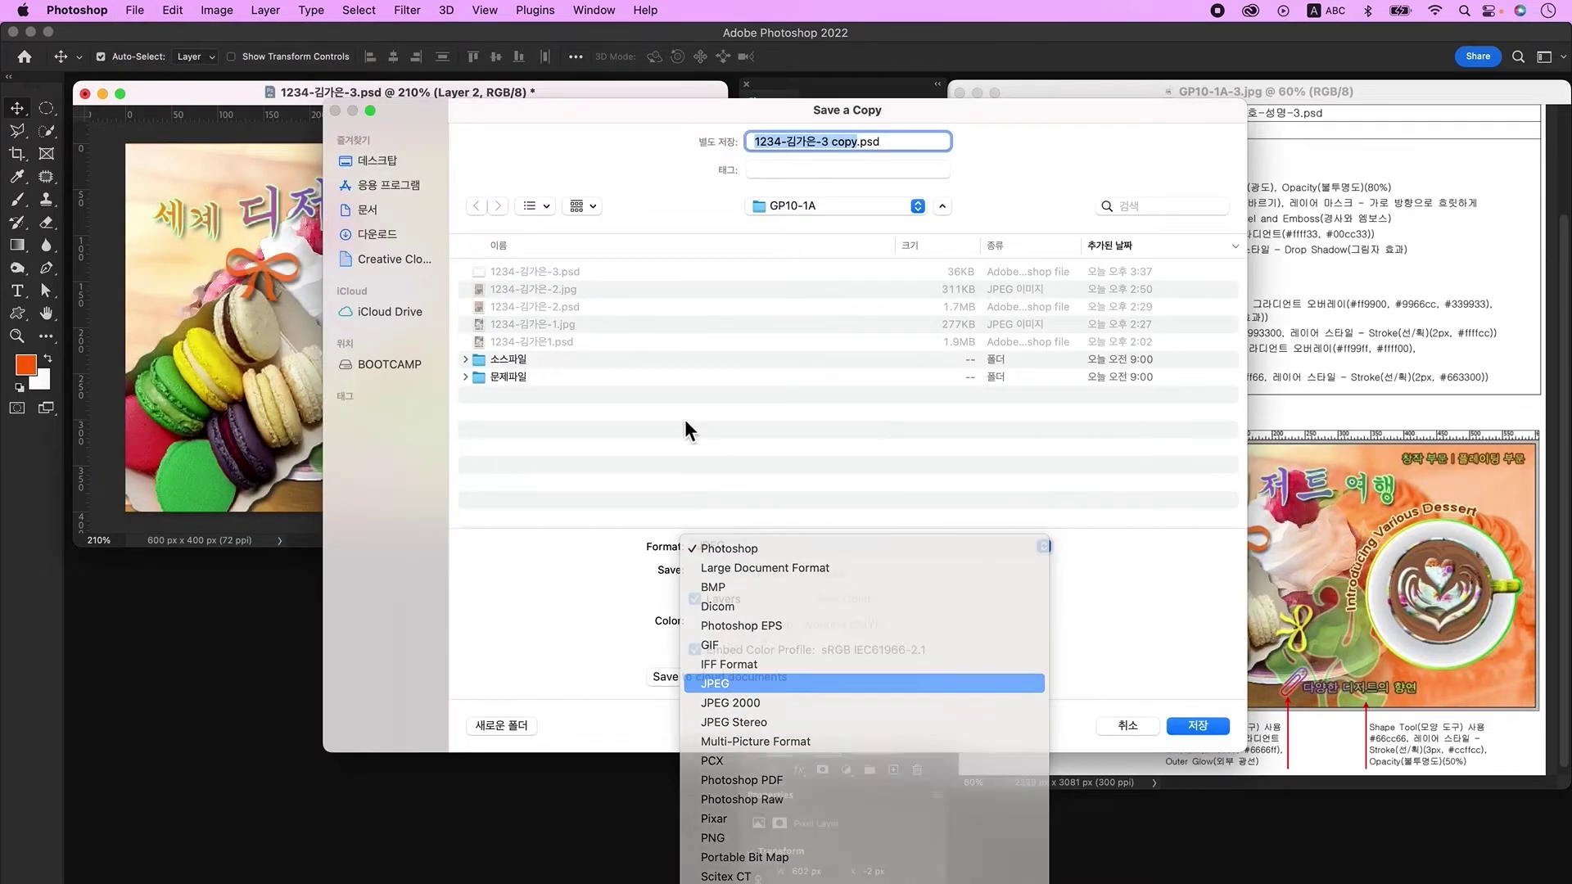
key("Return")
left_click(556, 288)
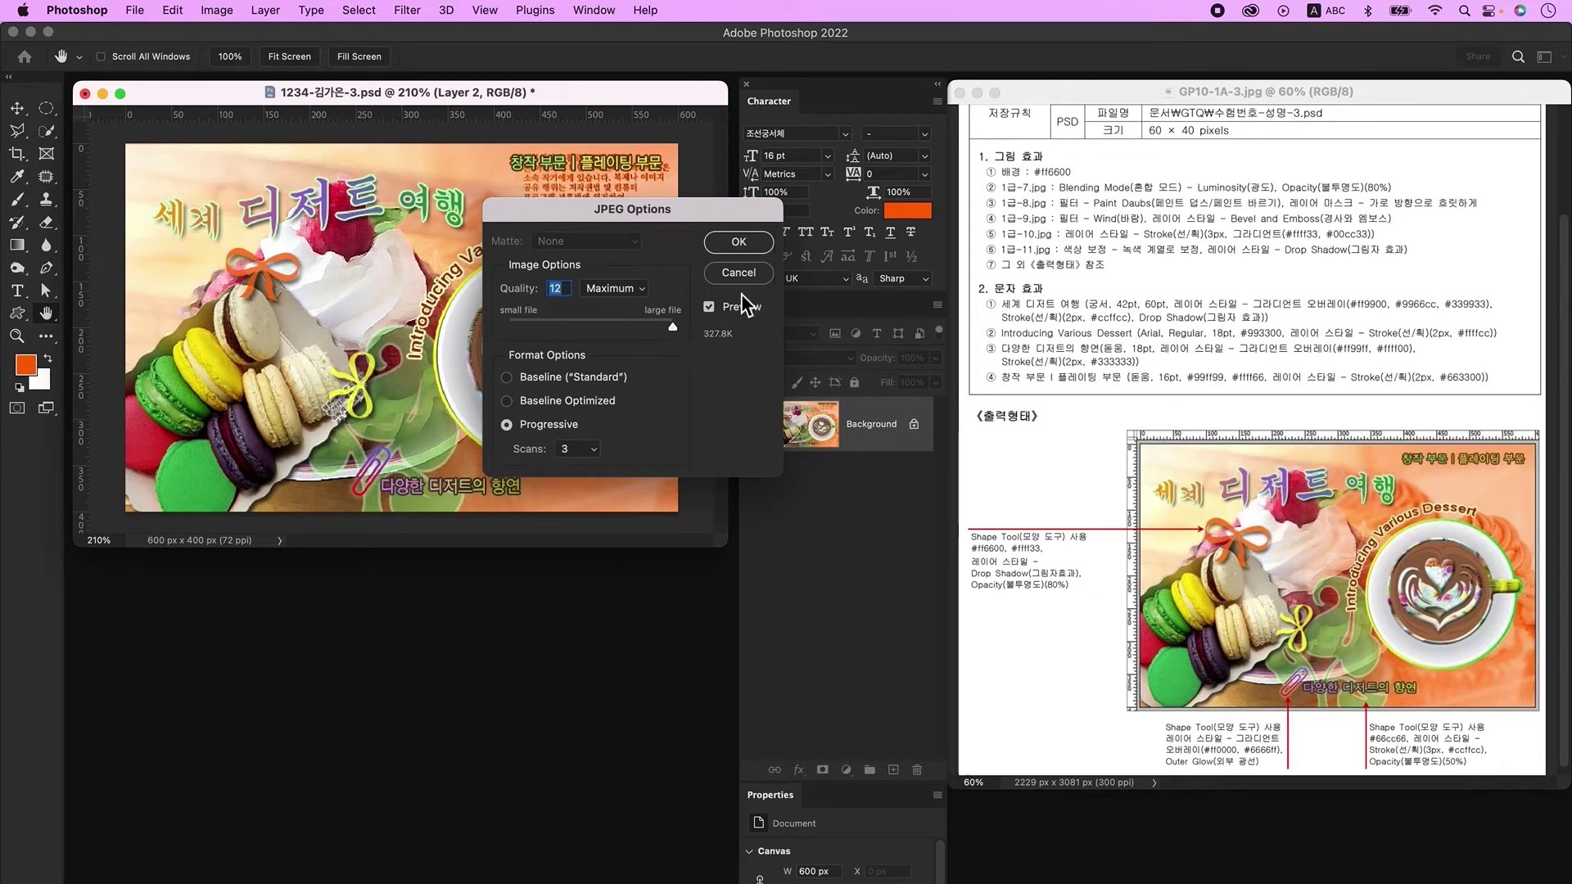
left_click(755, 248)
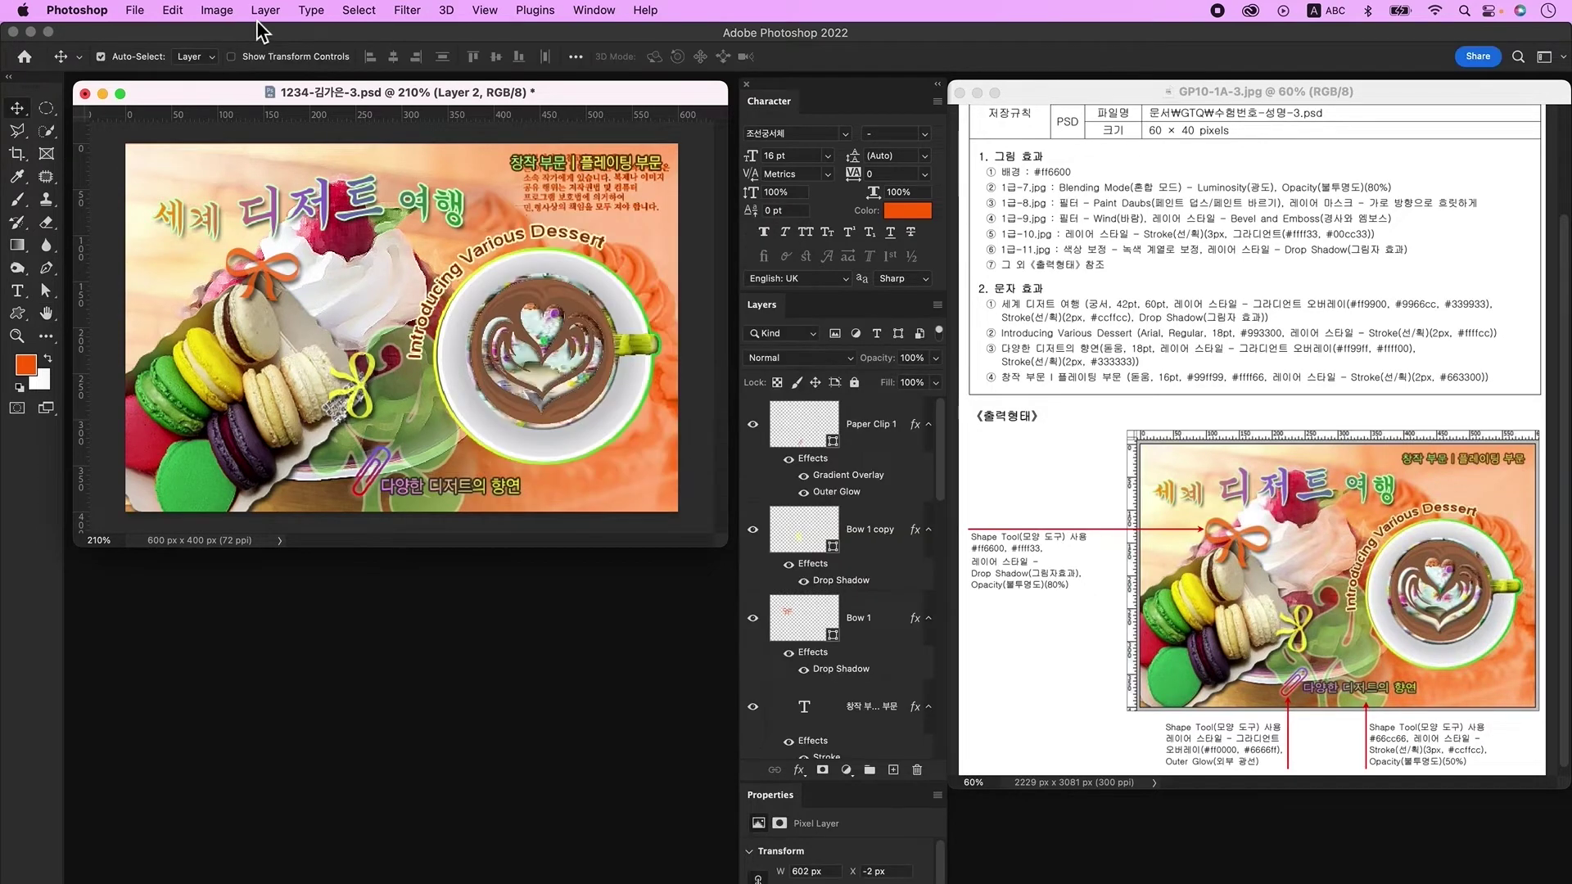
Step: Resize the poster to 60 × 40 px and save it as a Photoshop file
left_click(218, 11)
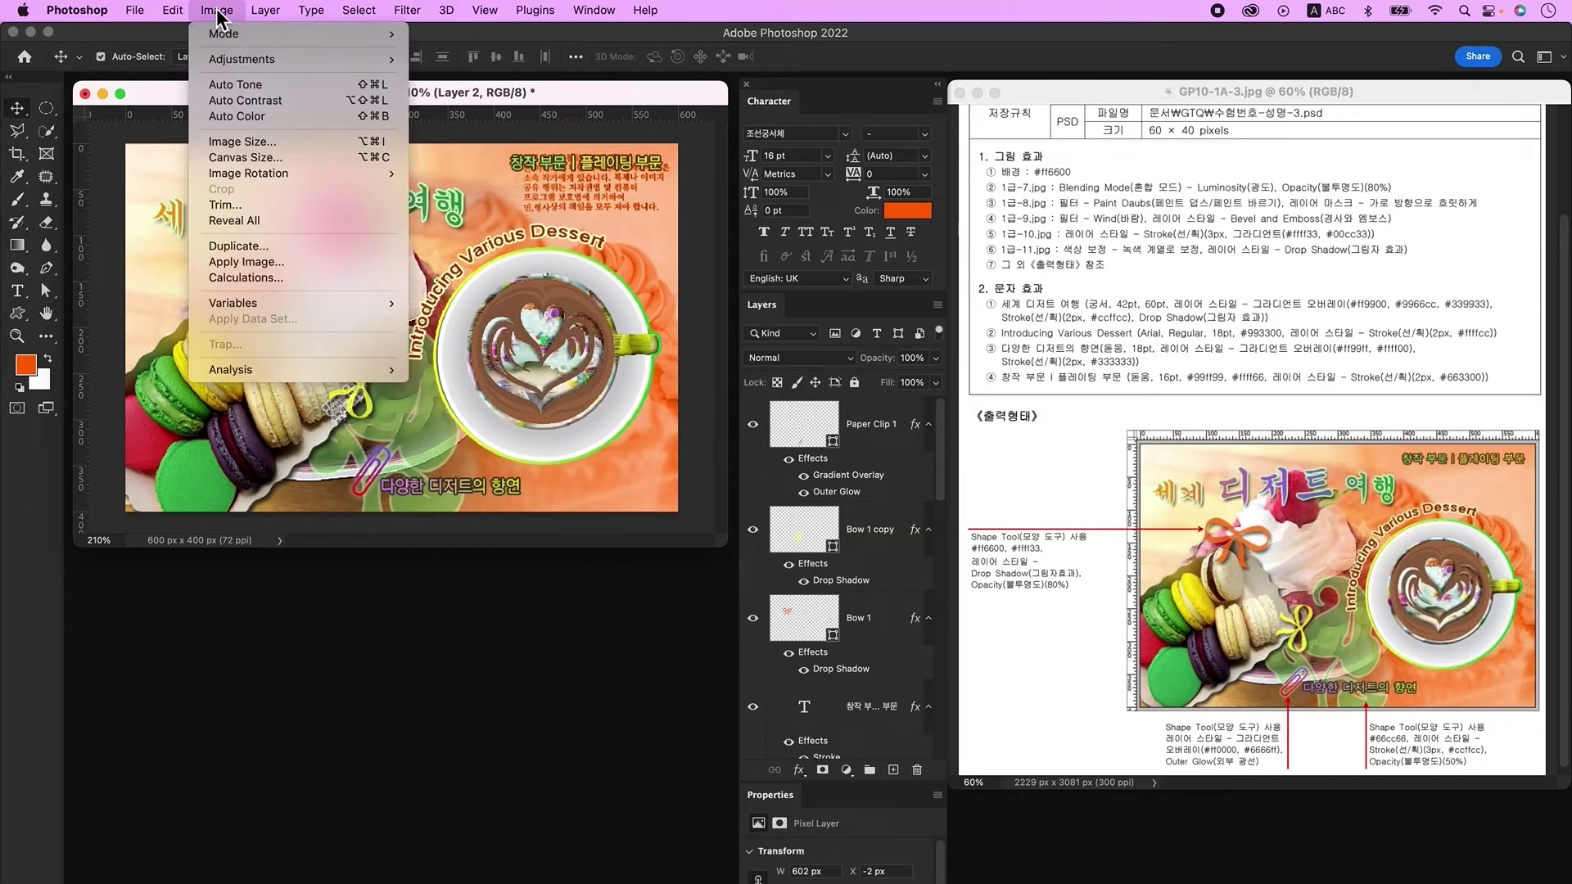
left_click(264, 143)
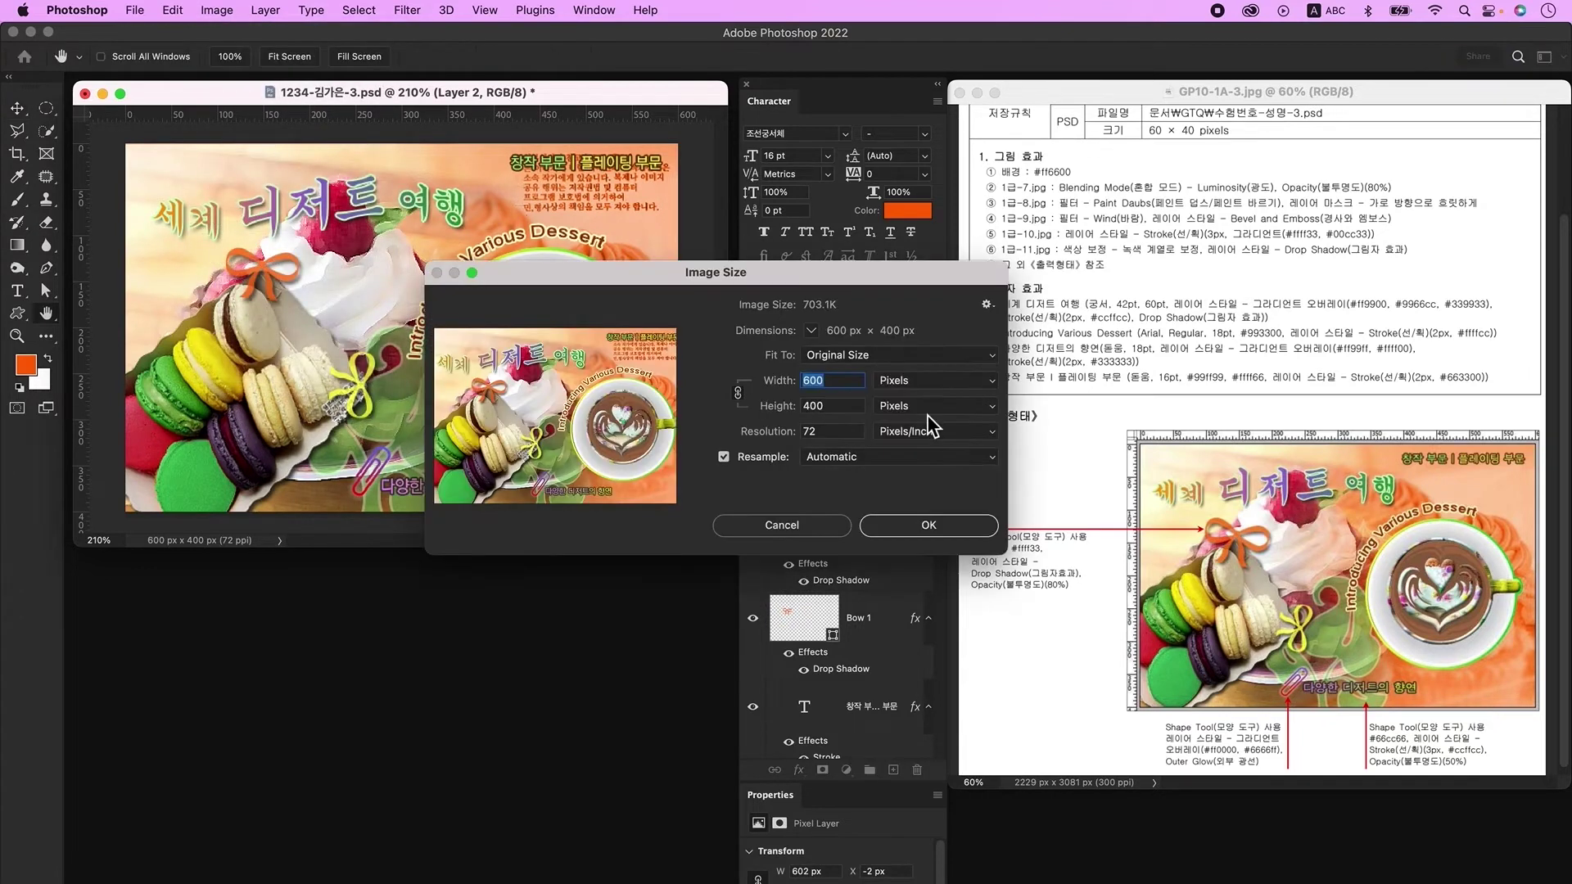
type("60")
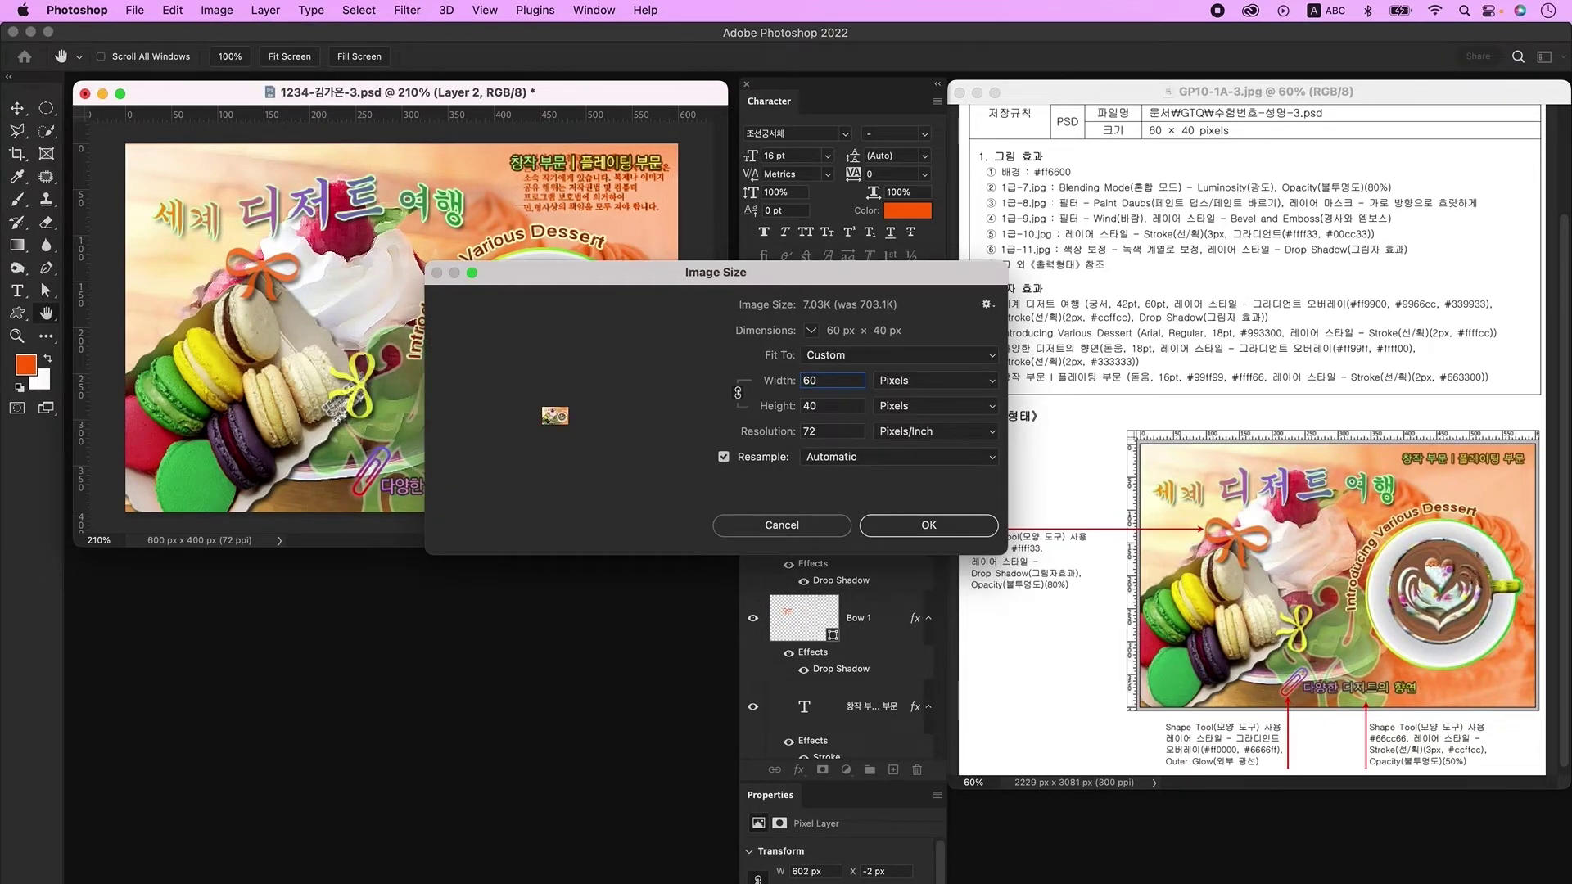
left_click(941, 532)
left_click(134, 10)
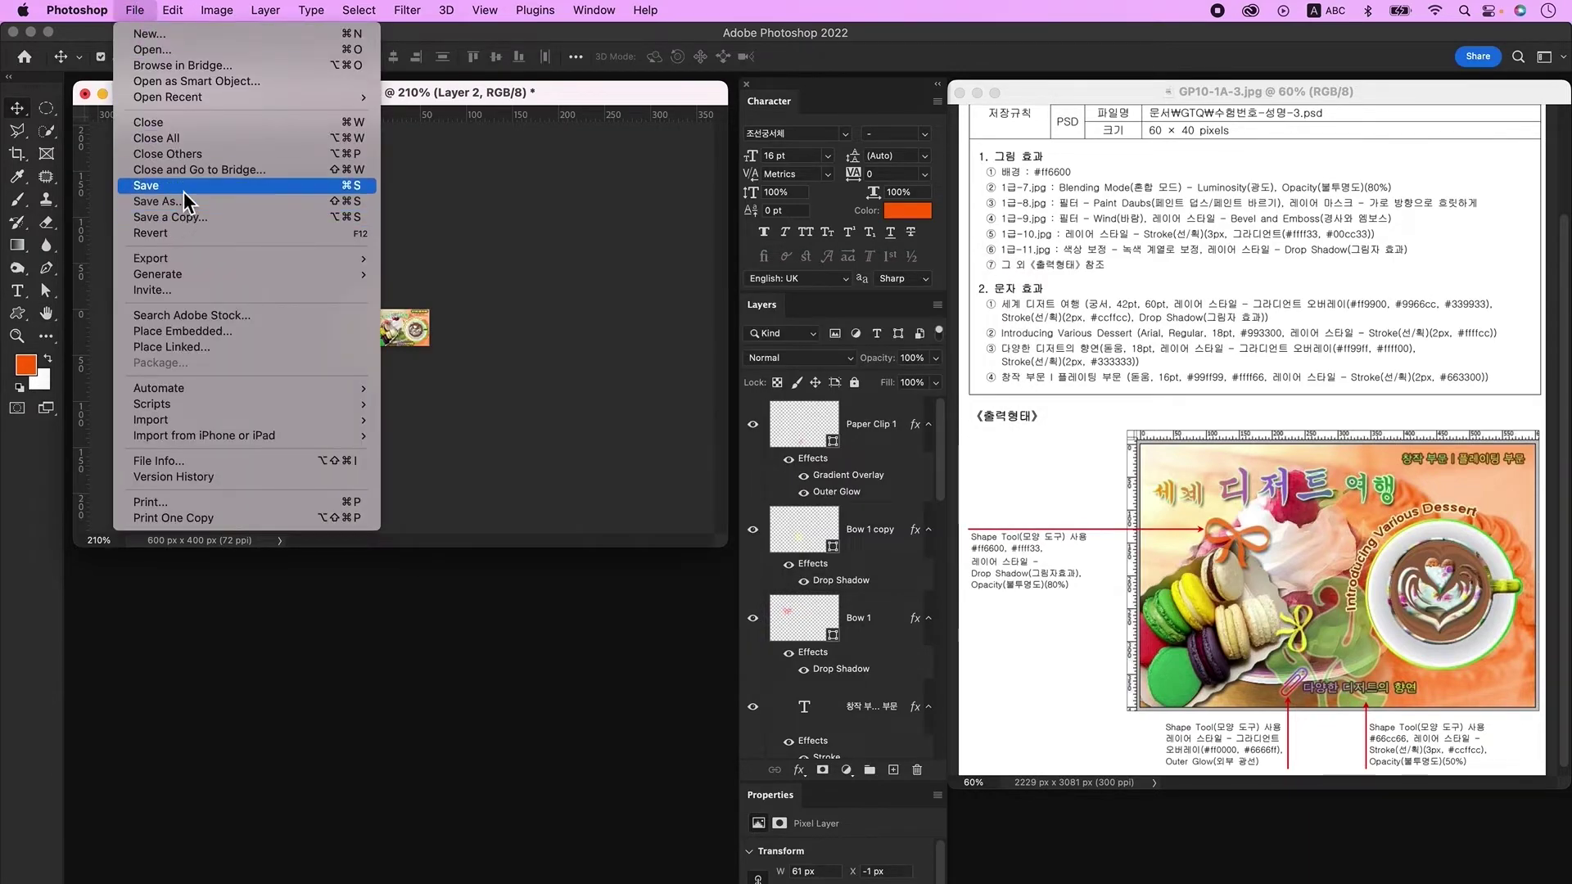
left_click(185, 190)
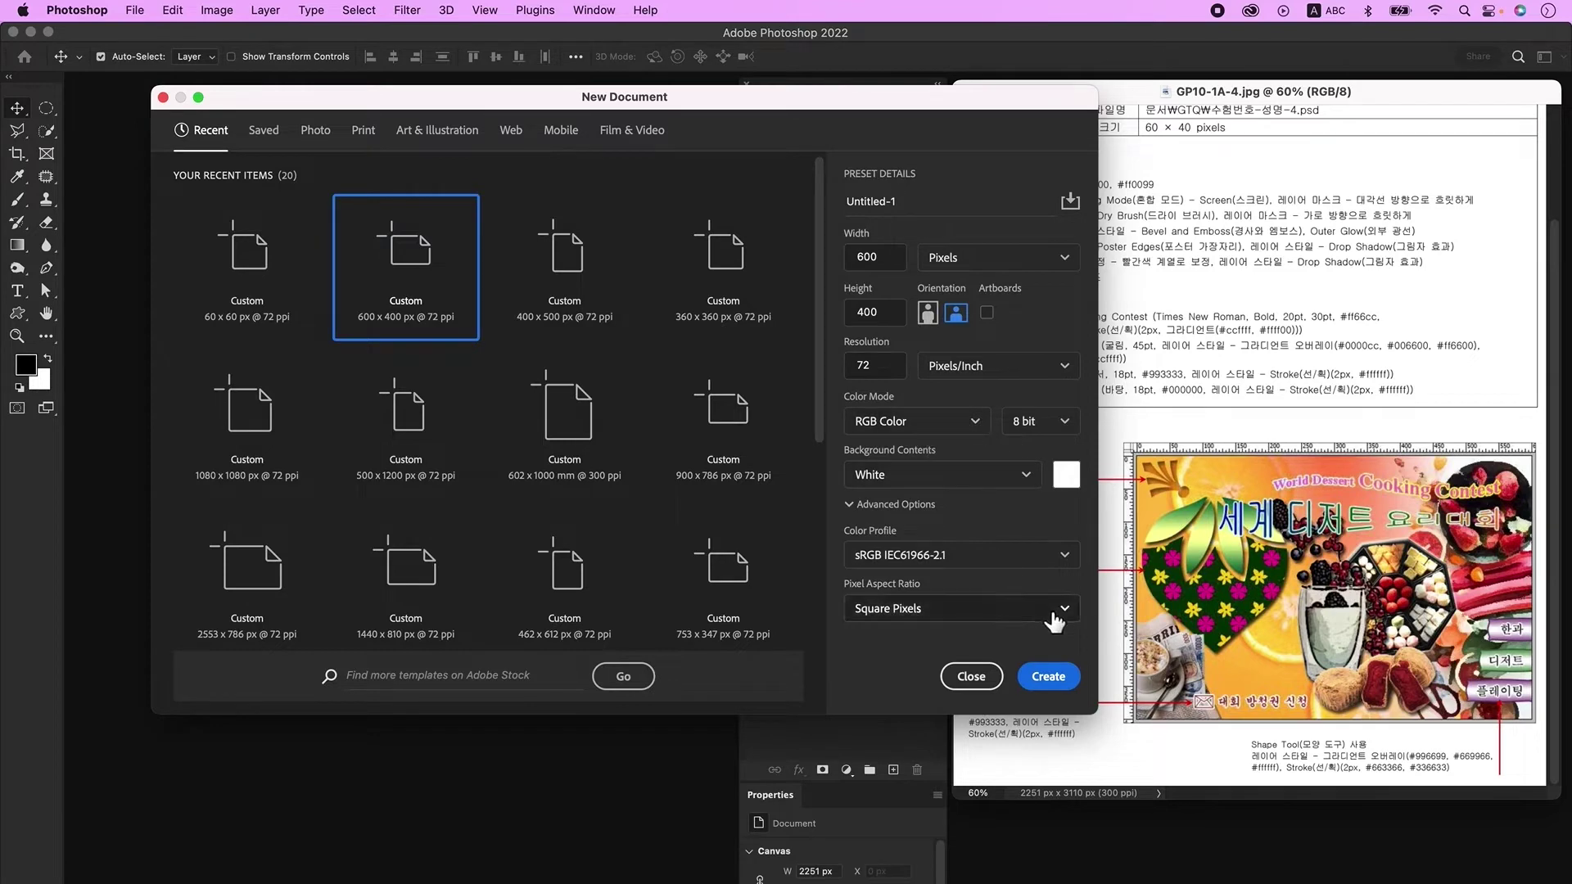
Step: Create the blank 600 × 400 px document, zoom in, and show rulers
left_click(1066, 686)
key("ctrl+plus")
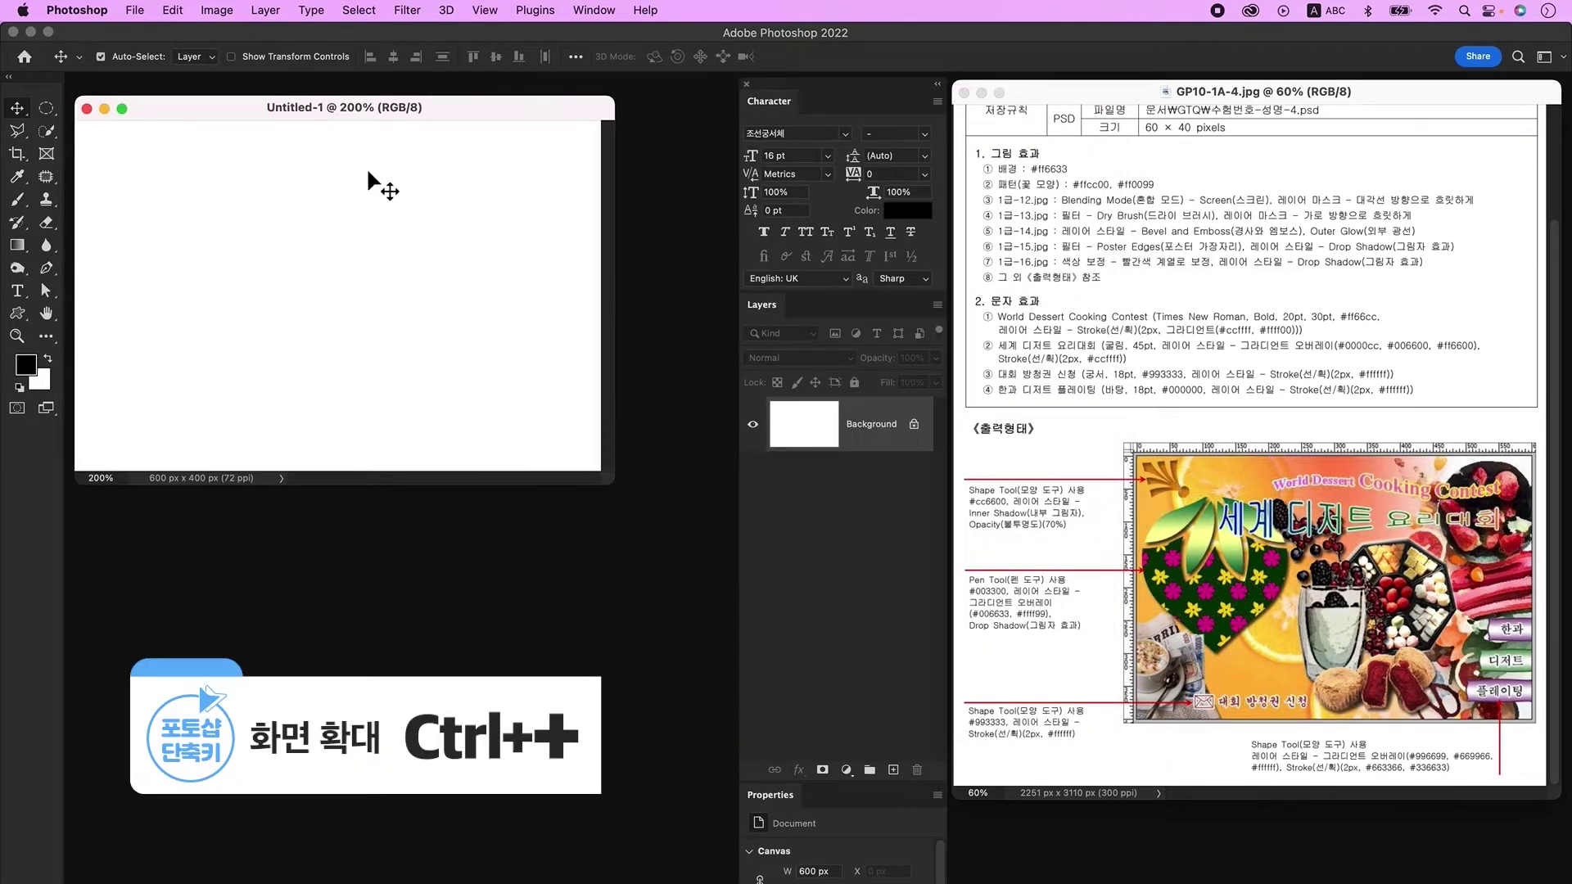
key("ctrl+r")
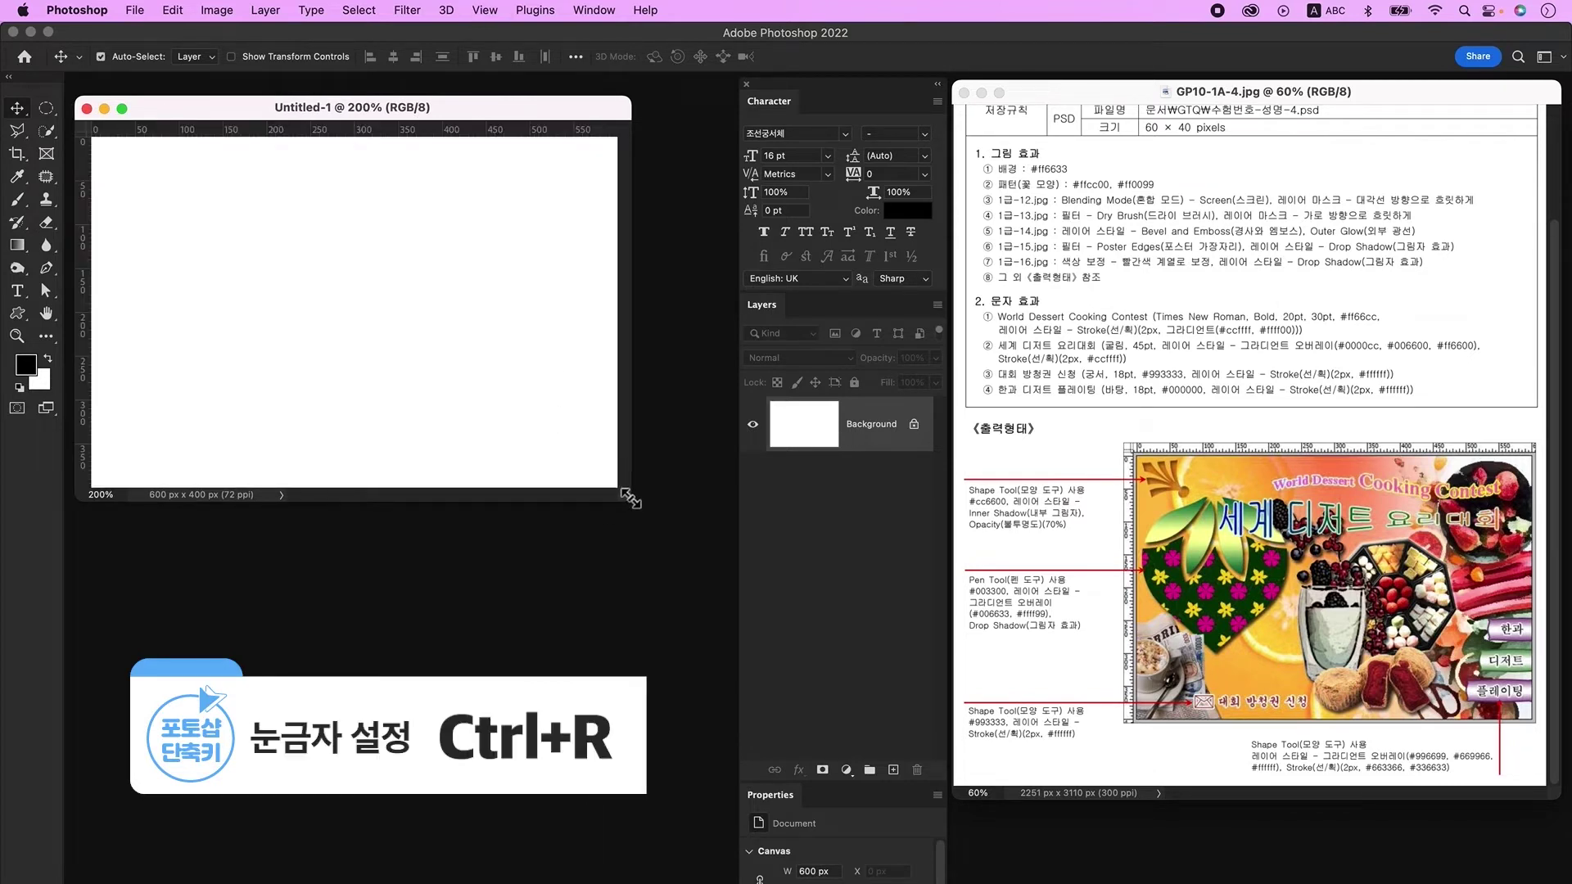
Step: Save the document under a file name made of the exam number and the candidate's name
left_click(135, 11)
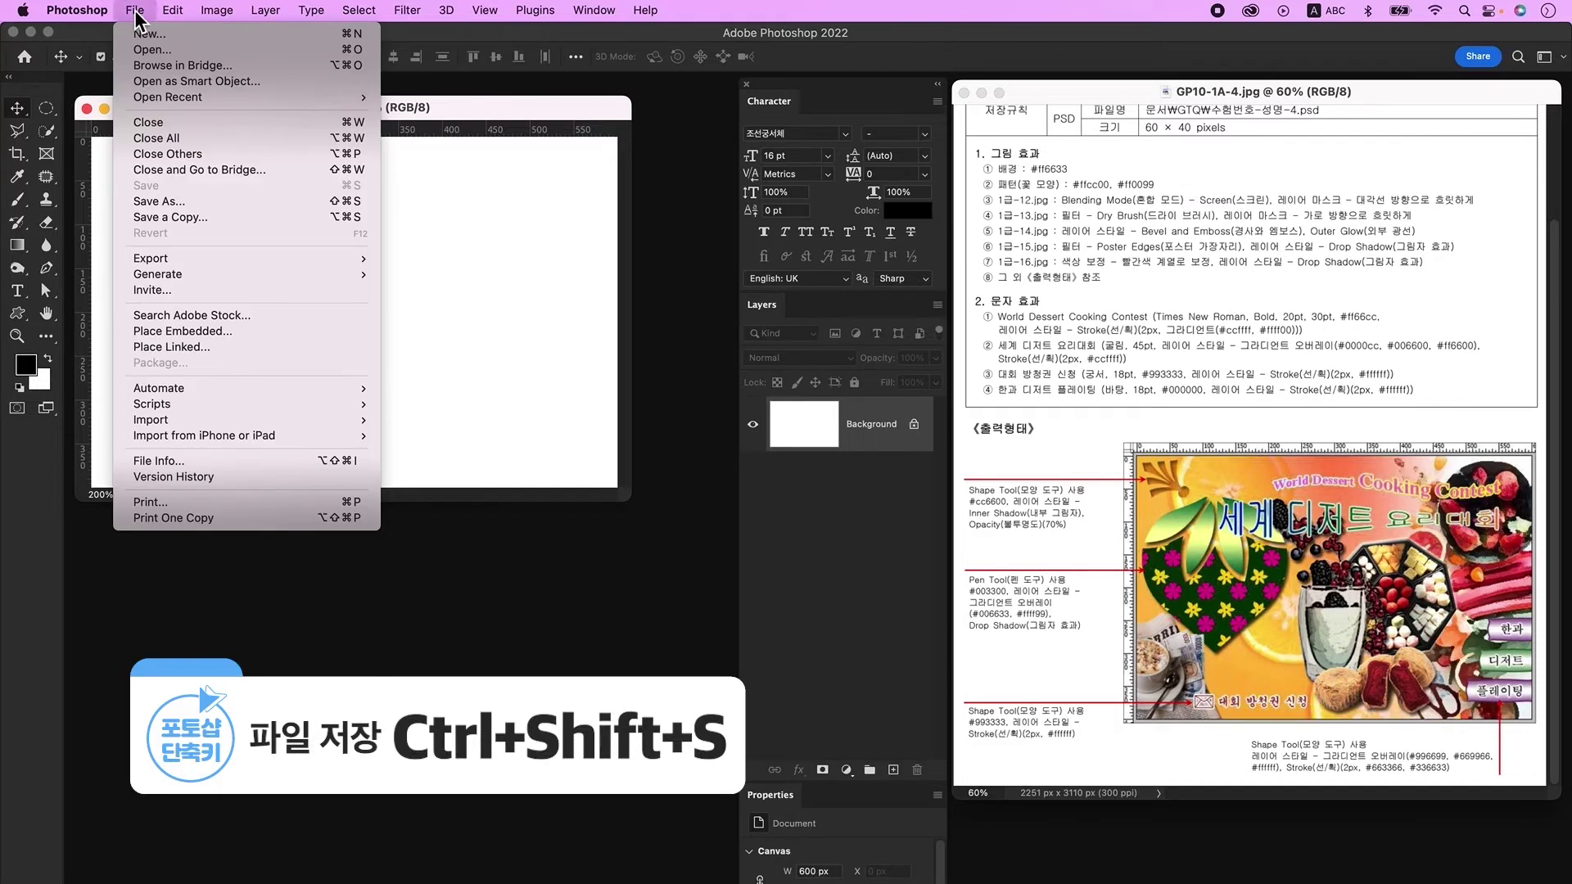
left_click(180, 201)
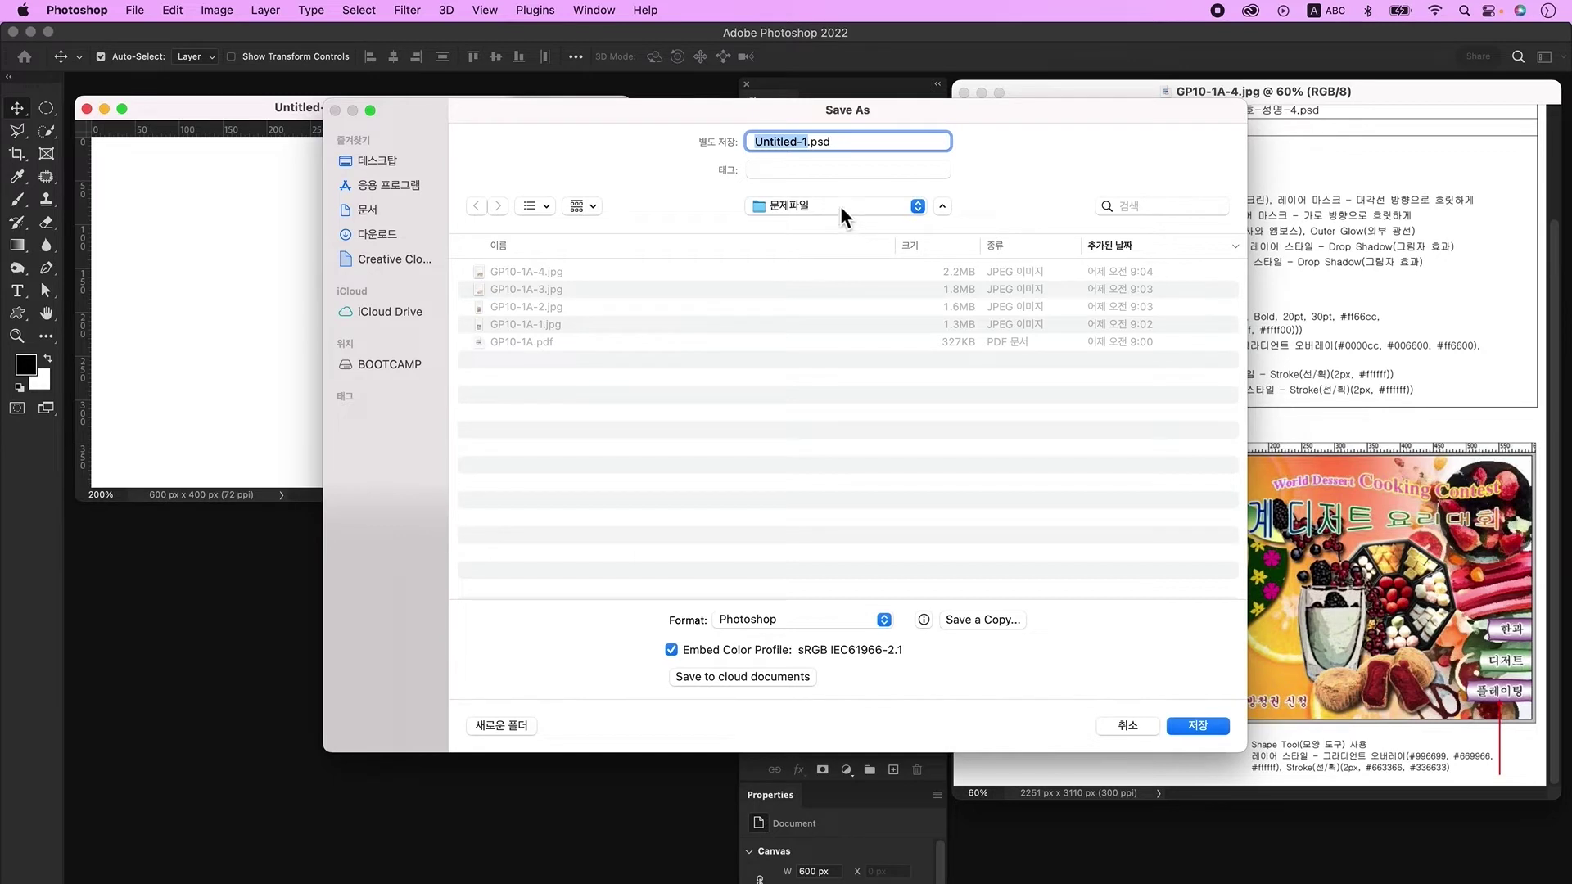
key("super+Up")
type("1234-")
key("Caps_Lock")
type("김그")
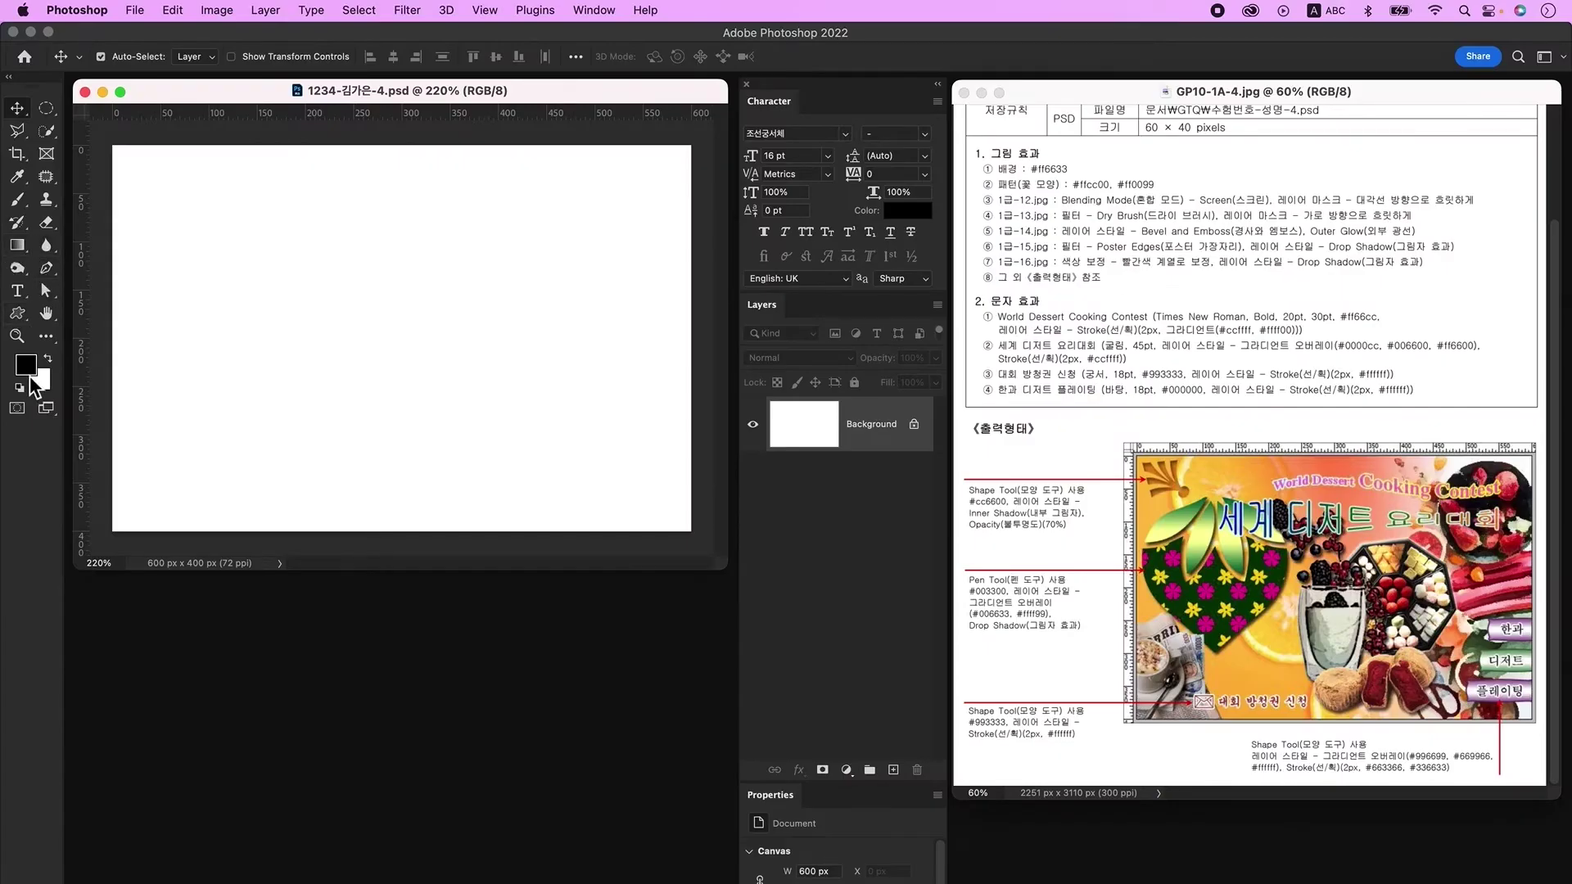
Step: Fill the background with orange-red ff6633, then start a new document with Ctrl+N
left_click(29, 373)
left_click_drag(694, 141, 651, 145)
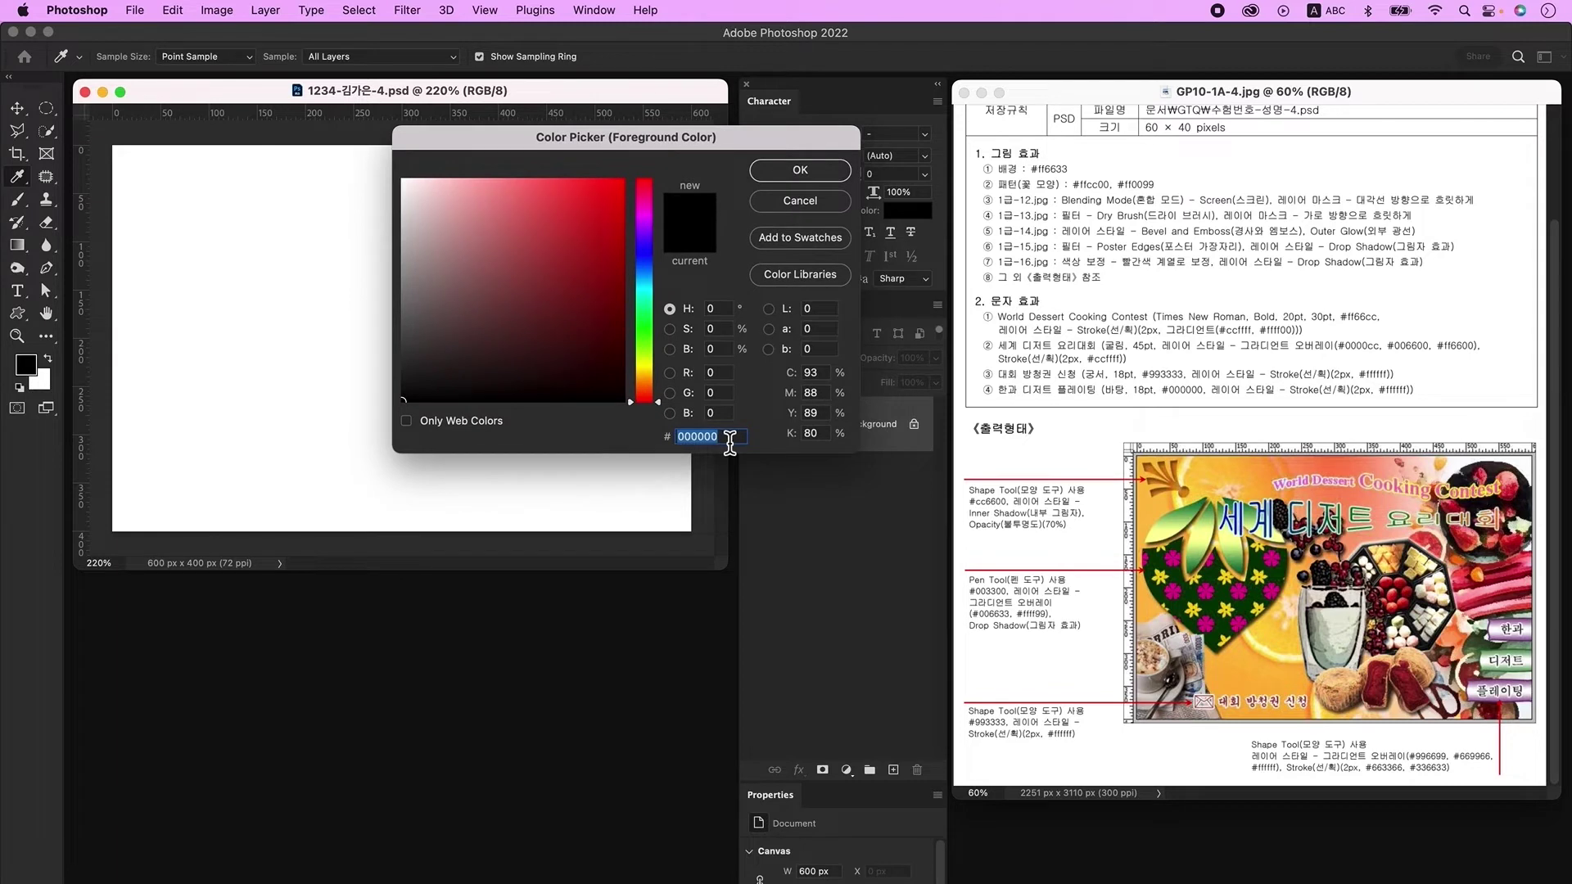
type("ff6633")
key("Return")
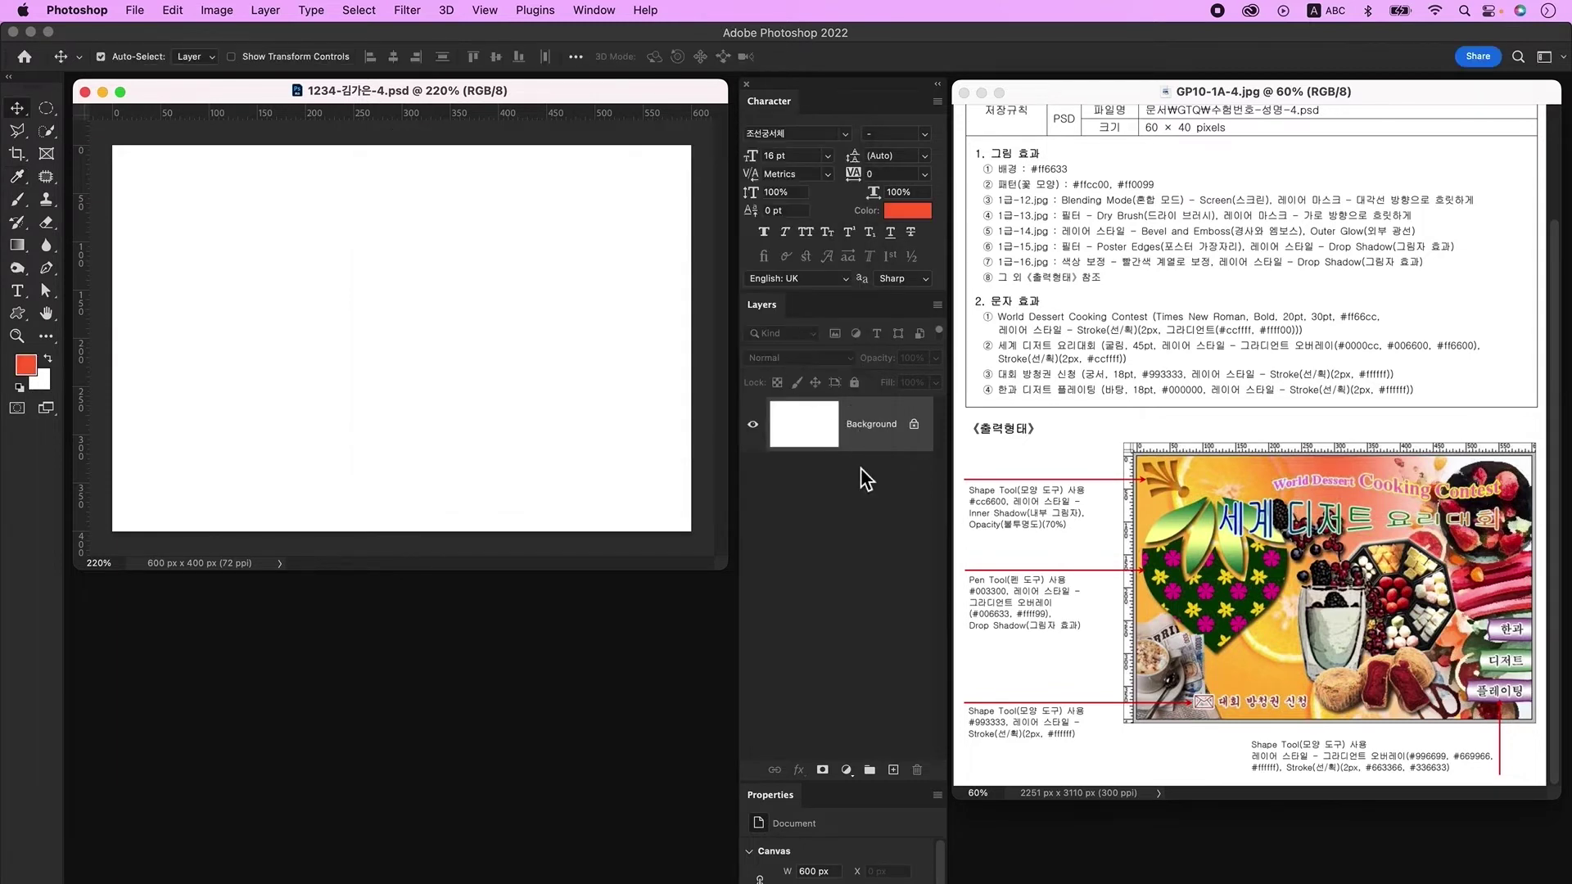
key("alt+Delete")
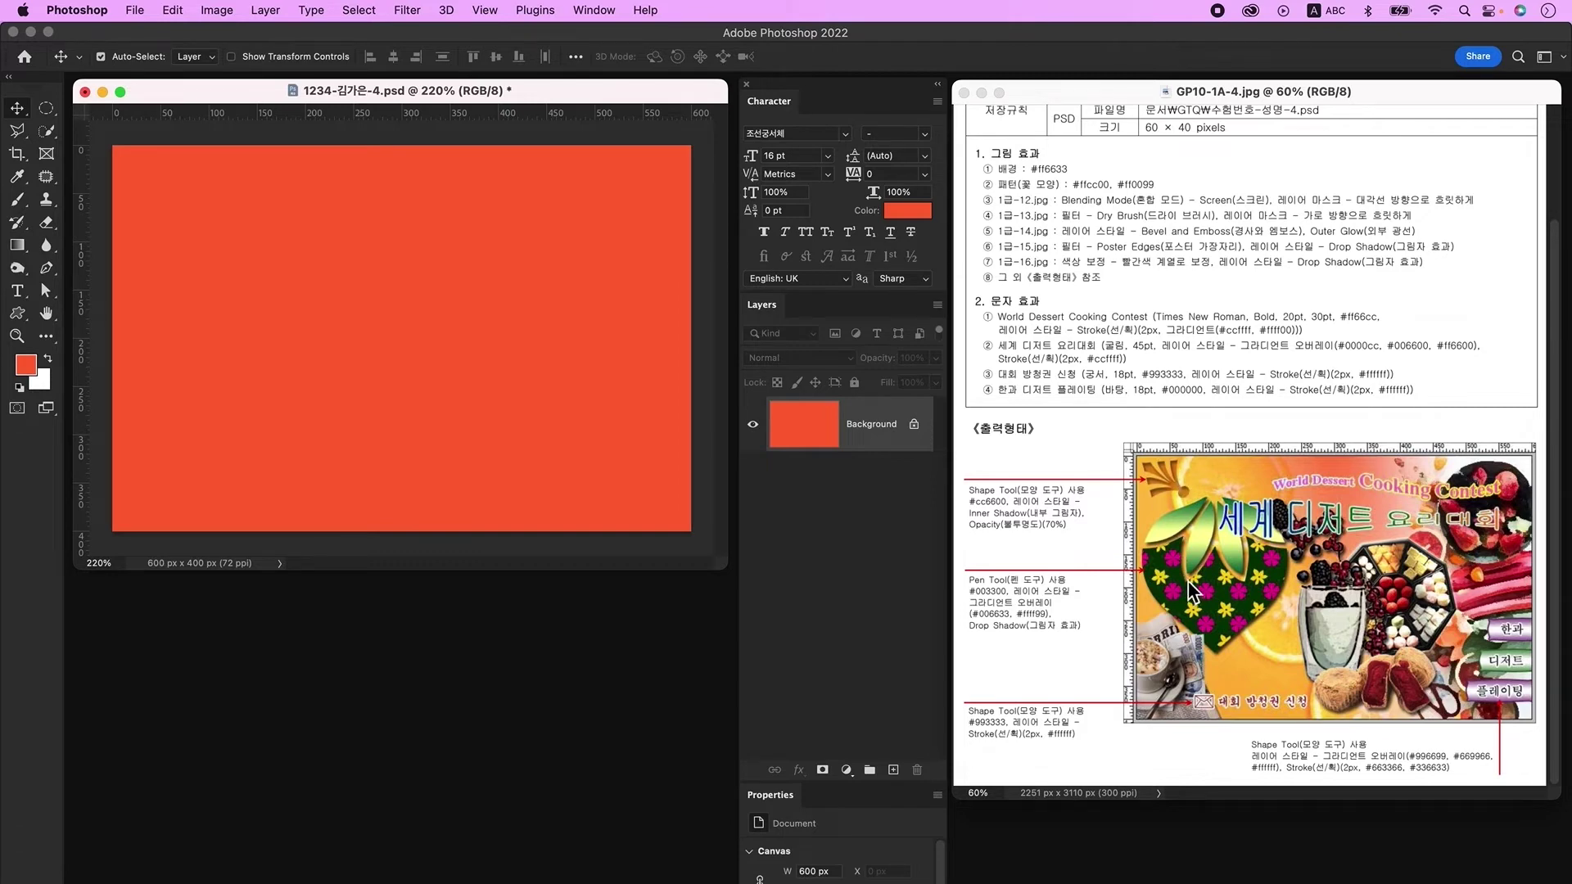
key("super+n")
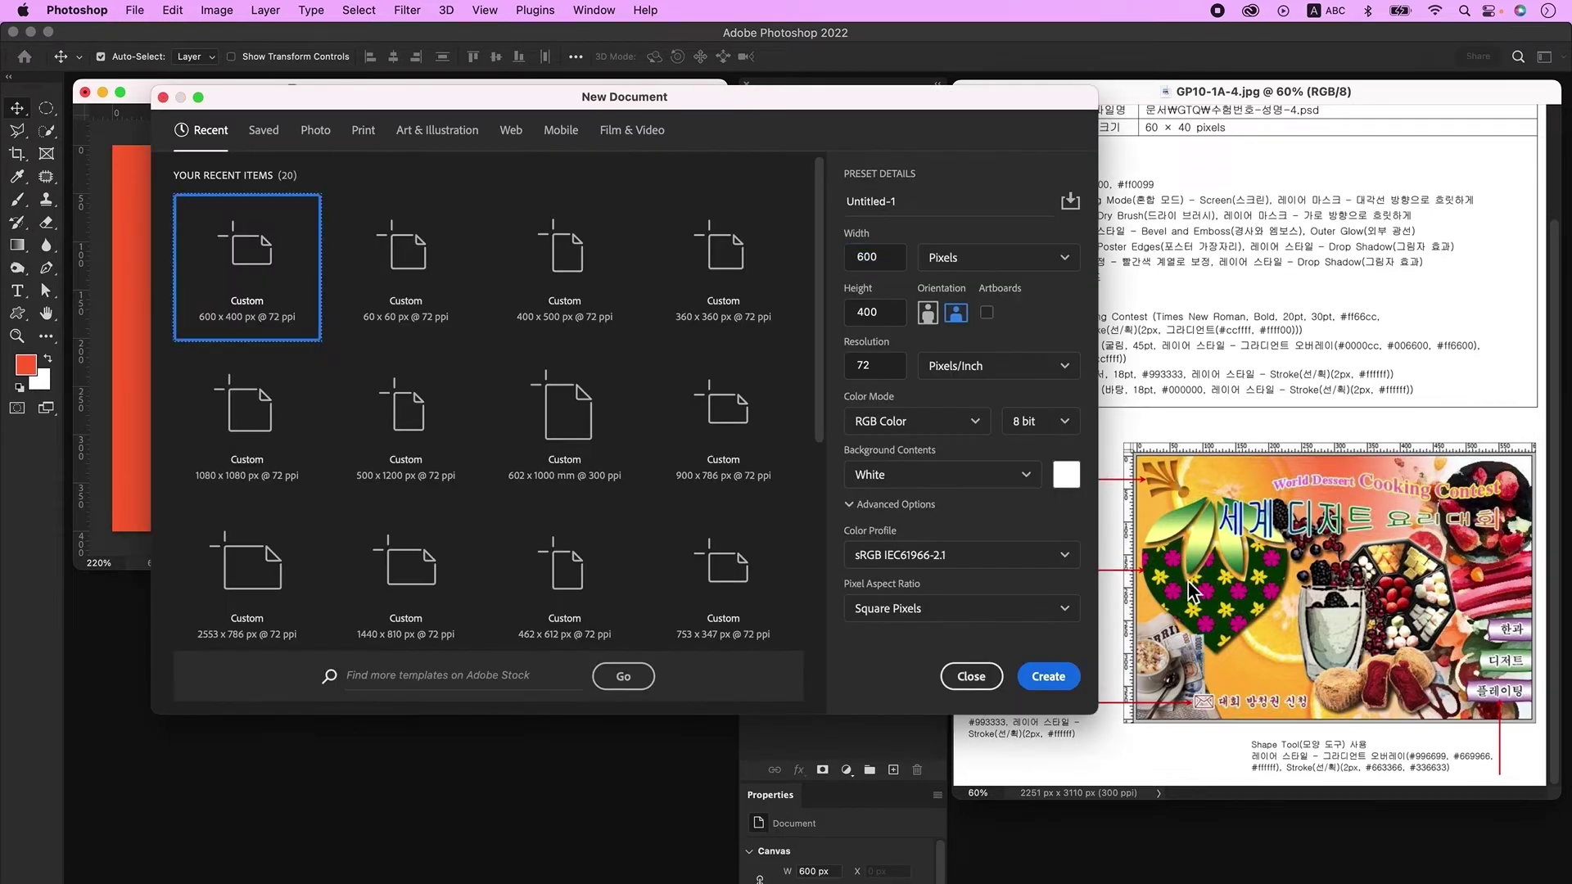
Step: Create a 60 × 60 px document and add an empty layer
key("Right")
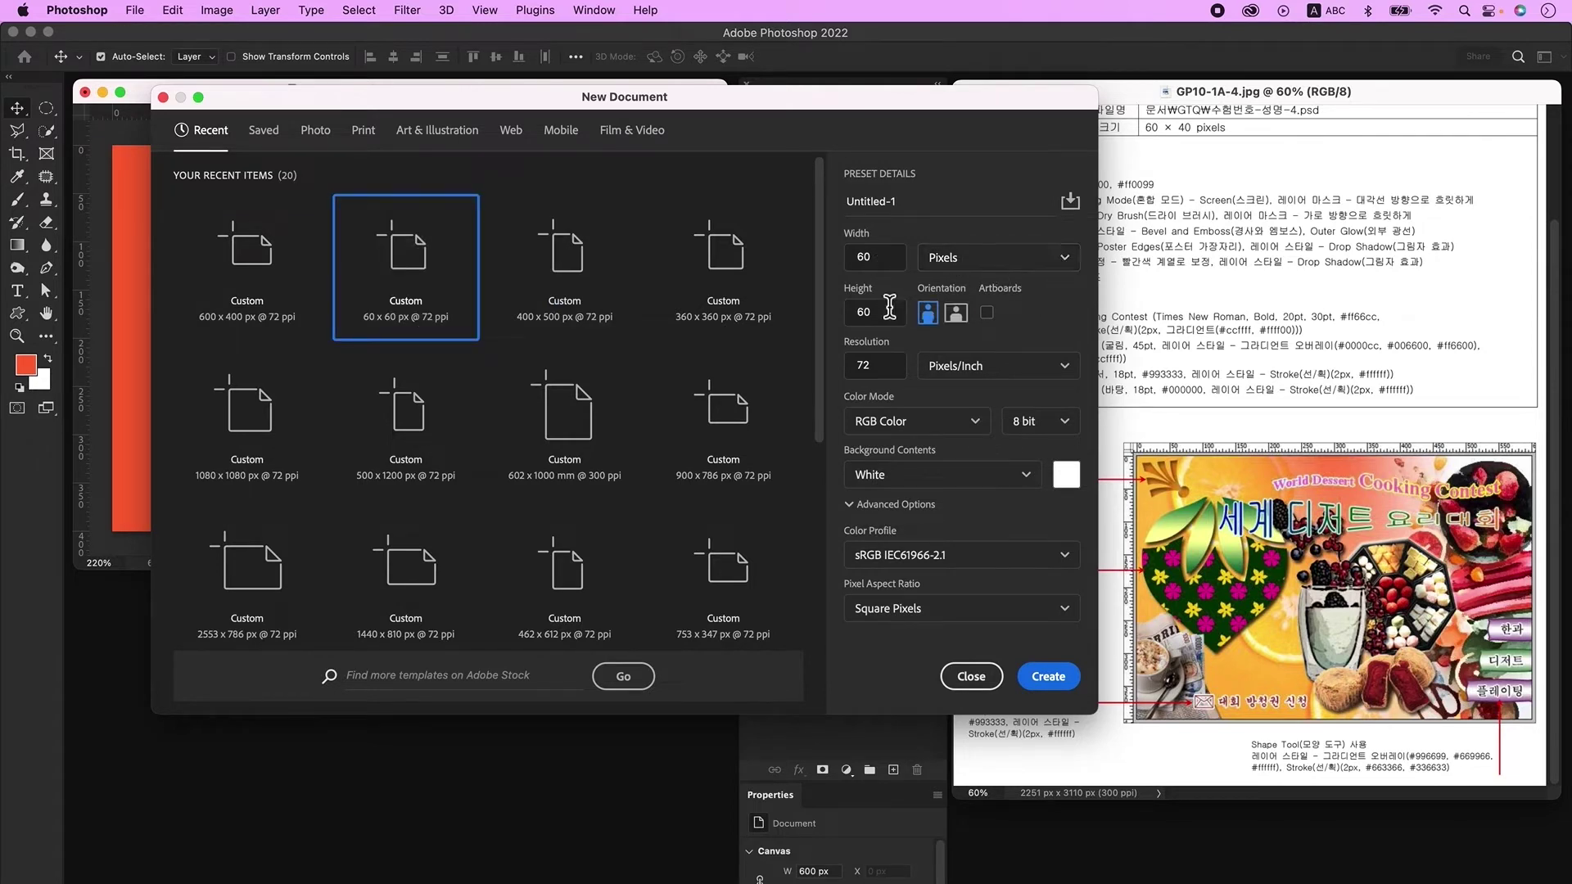
left_click(1065, 679)
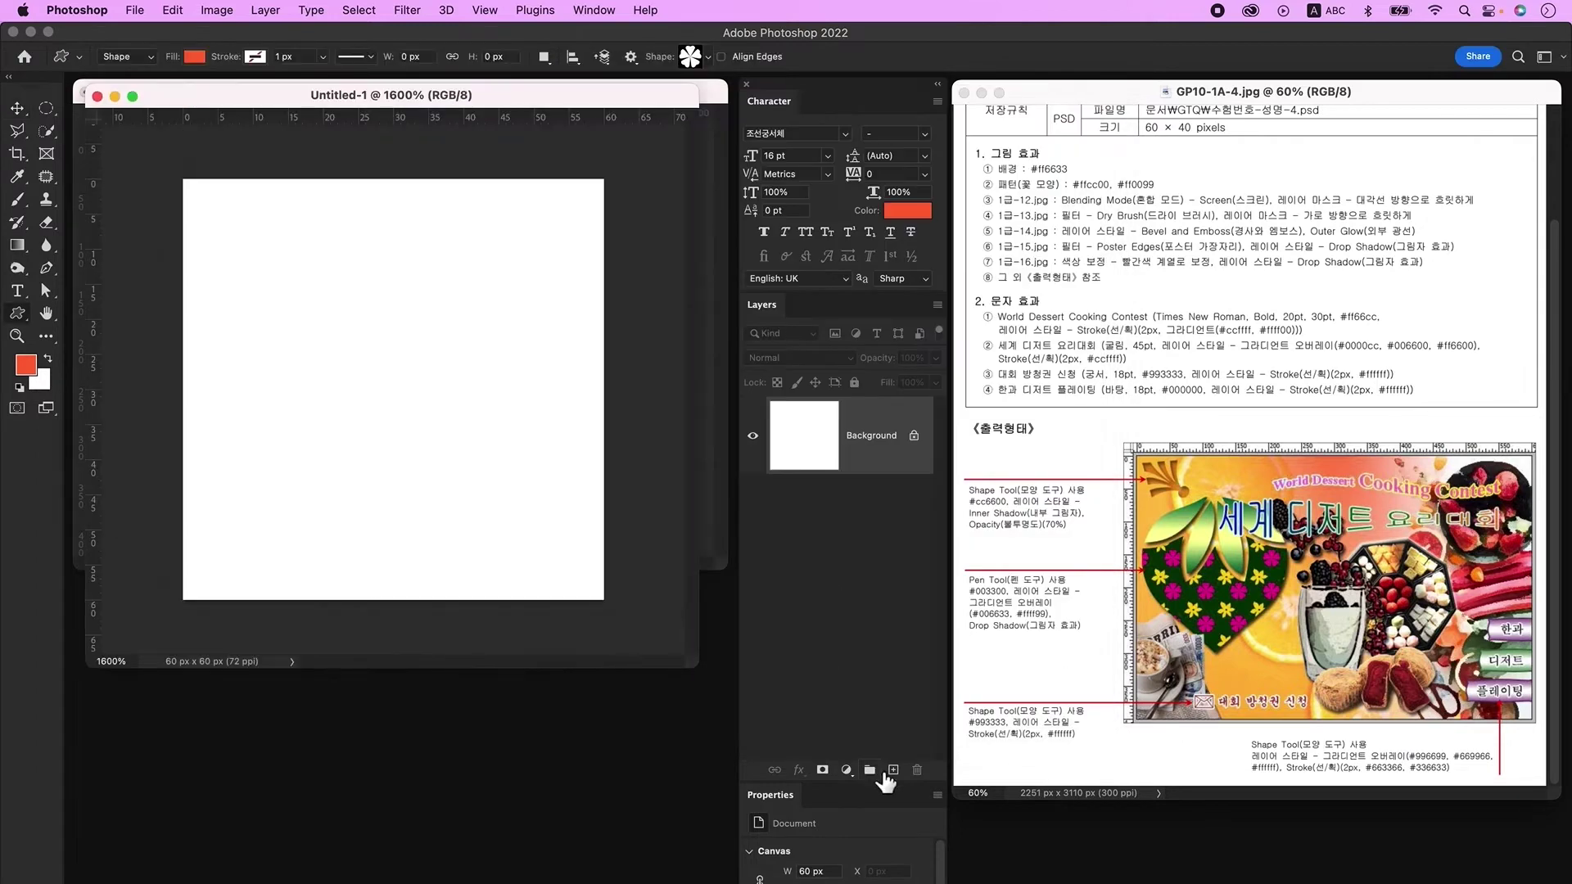
left_click(893, 769)
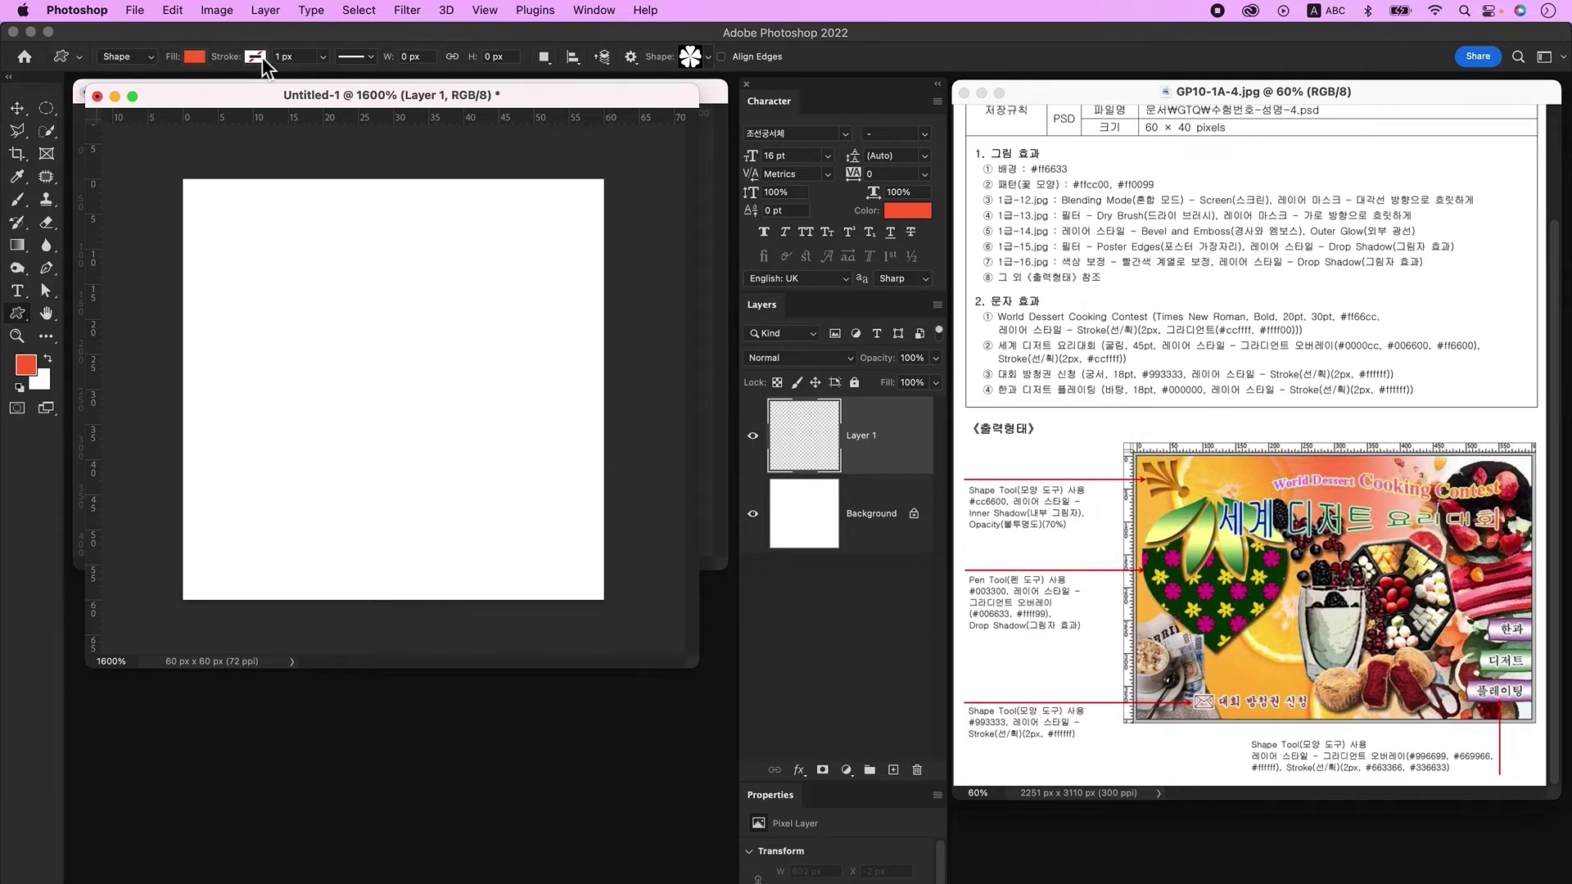
Step: Draw a five-petal flower in the upper left and fill it yellow ffcc00
left_click(707, 58)
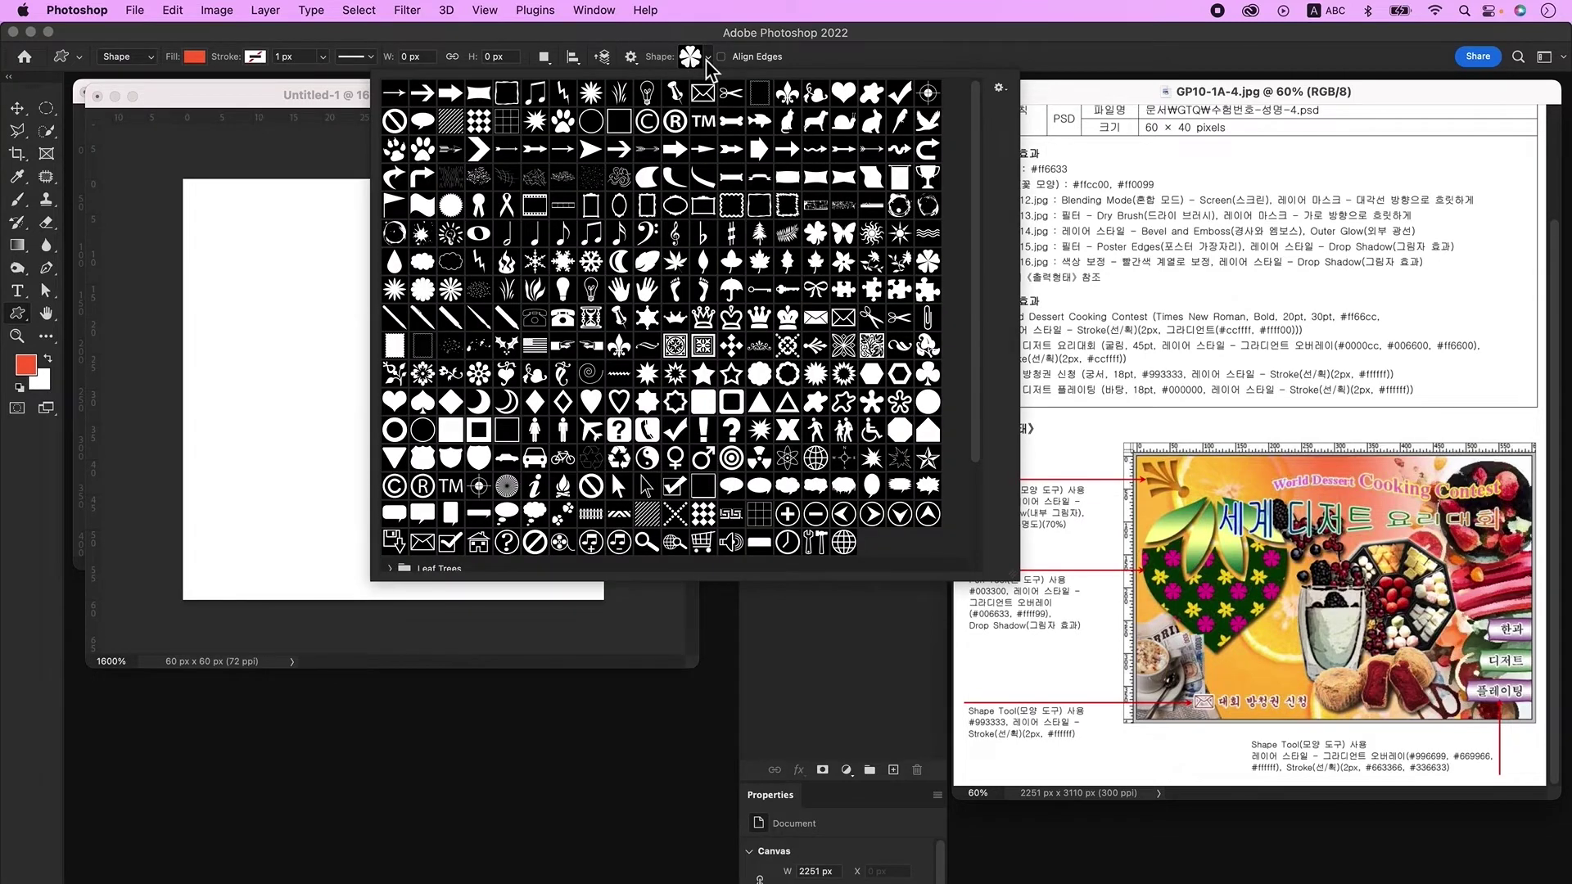
left_click(694, 56)
left_click_drag(215, 211, 433, 536)
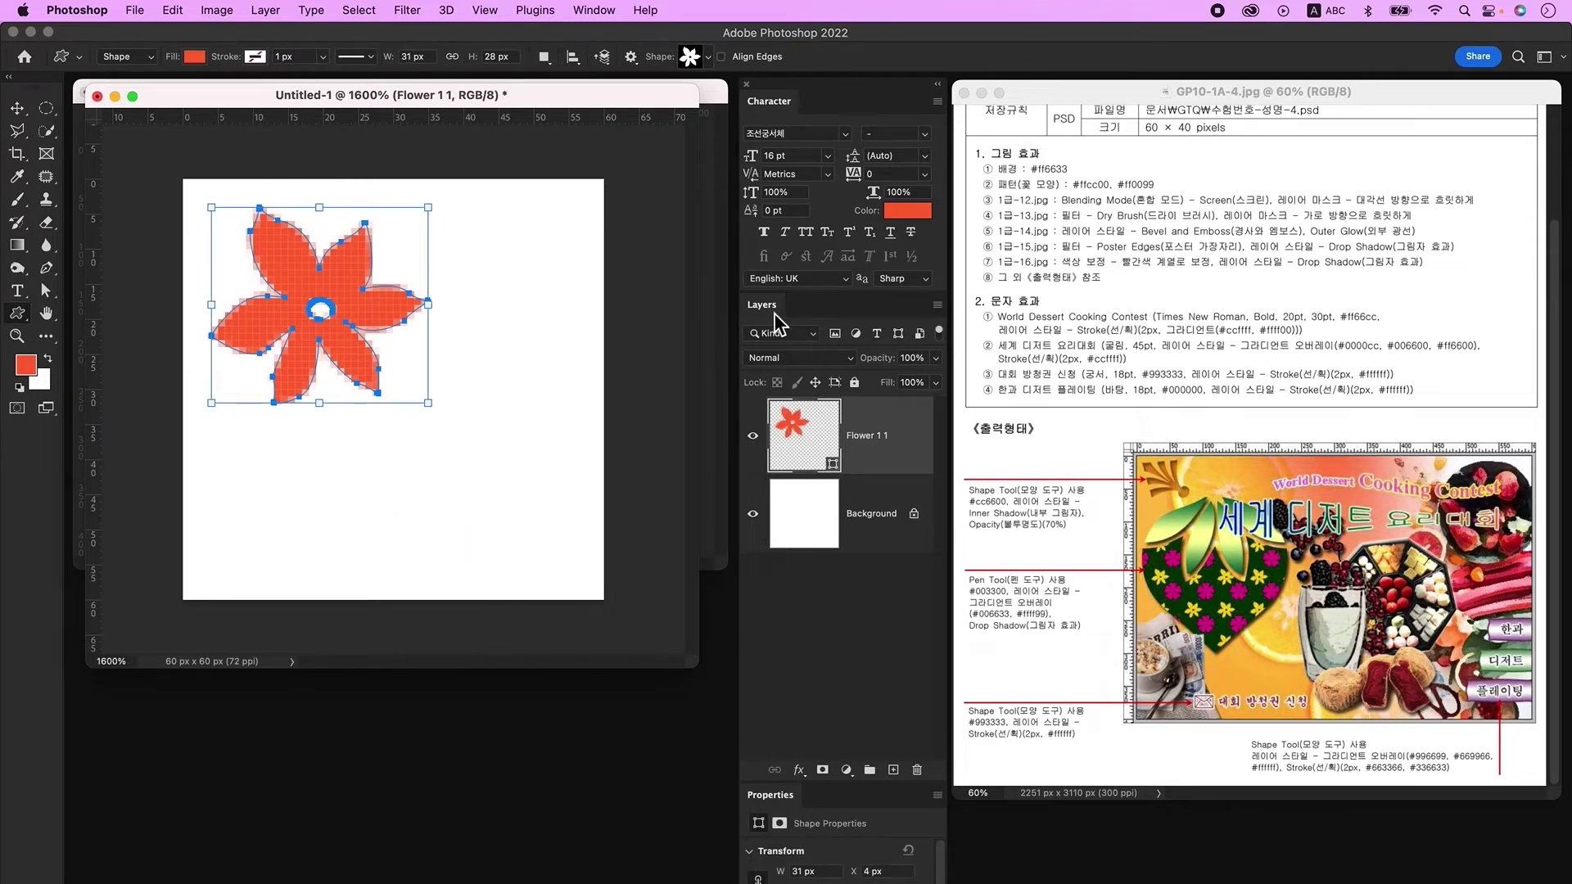
double_click(800, 430)
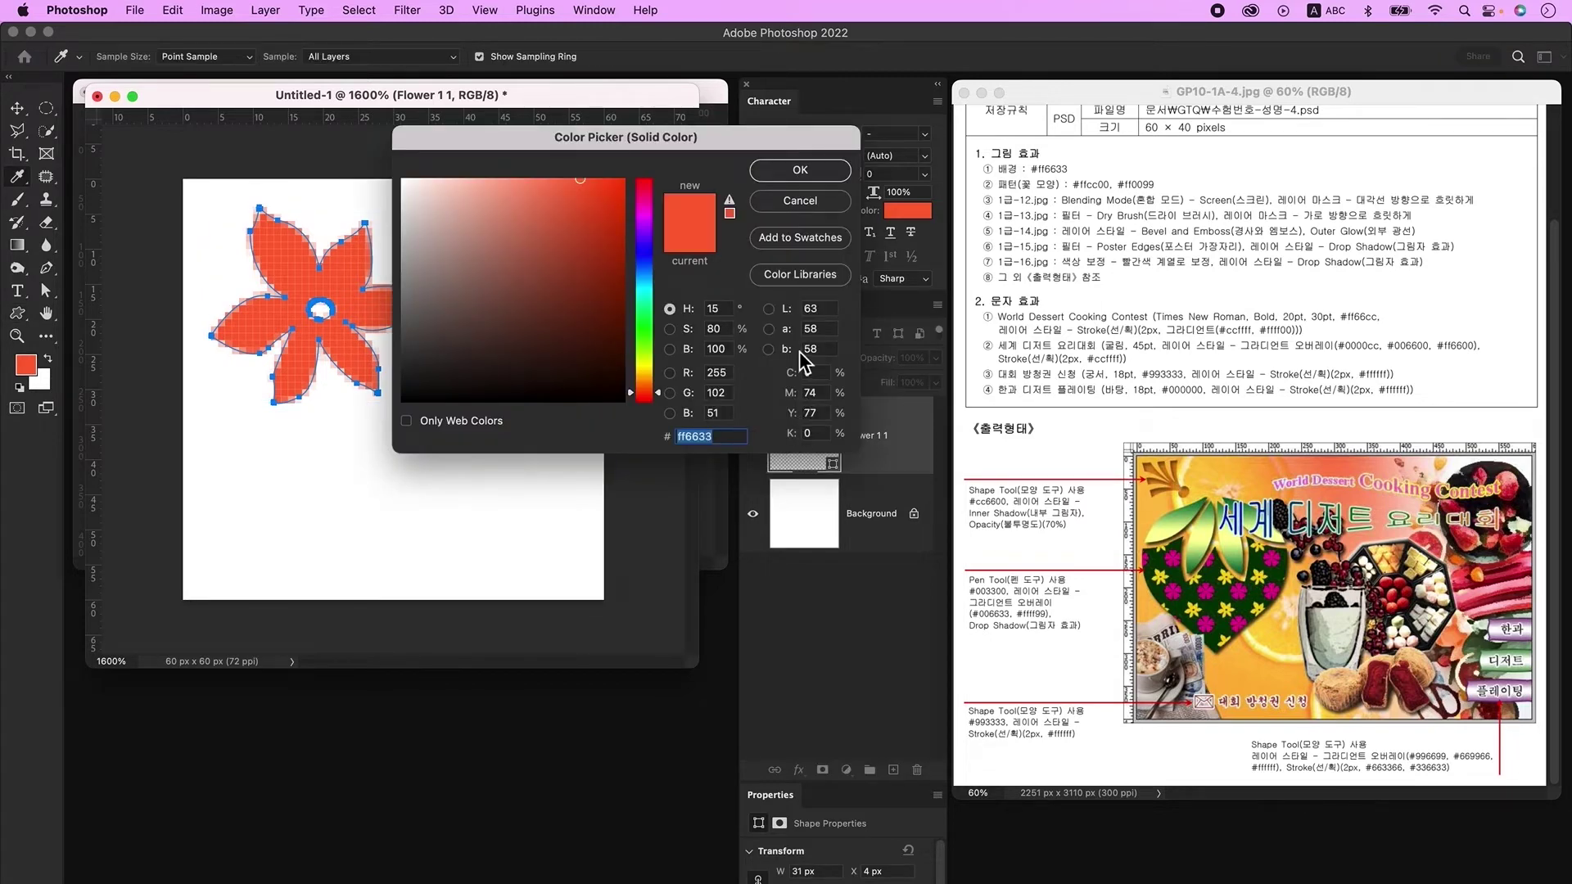
type("ffcc00")
key("Return")
Step: On a new layer, draw a rounded-petal flower lower right filled magenta ff0099
left_click(894, 770)
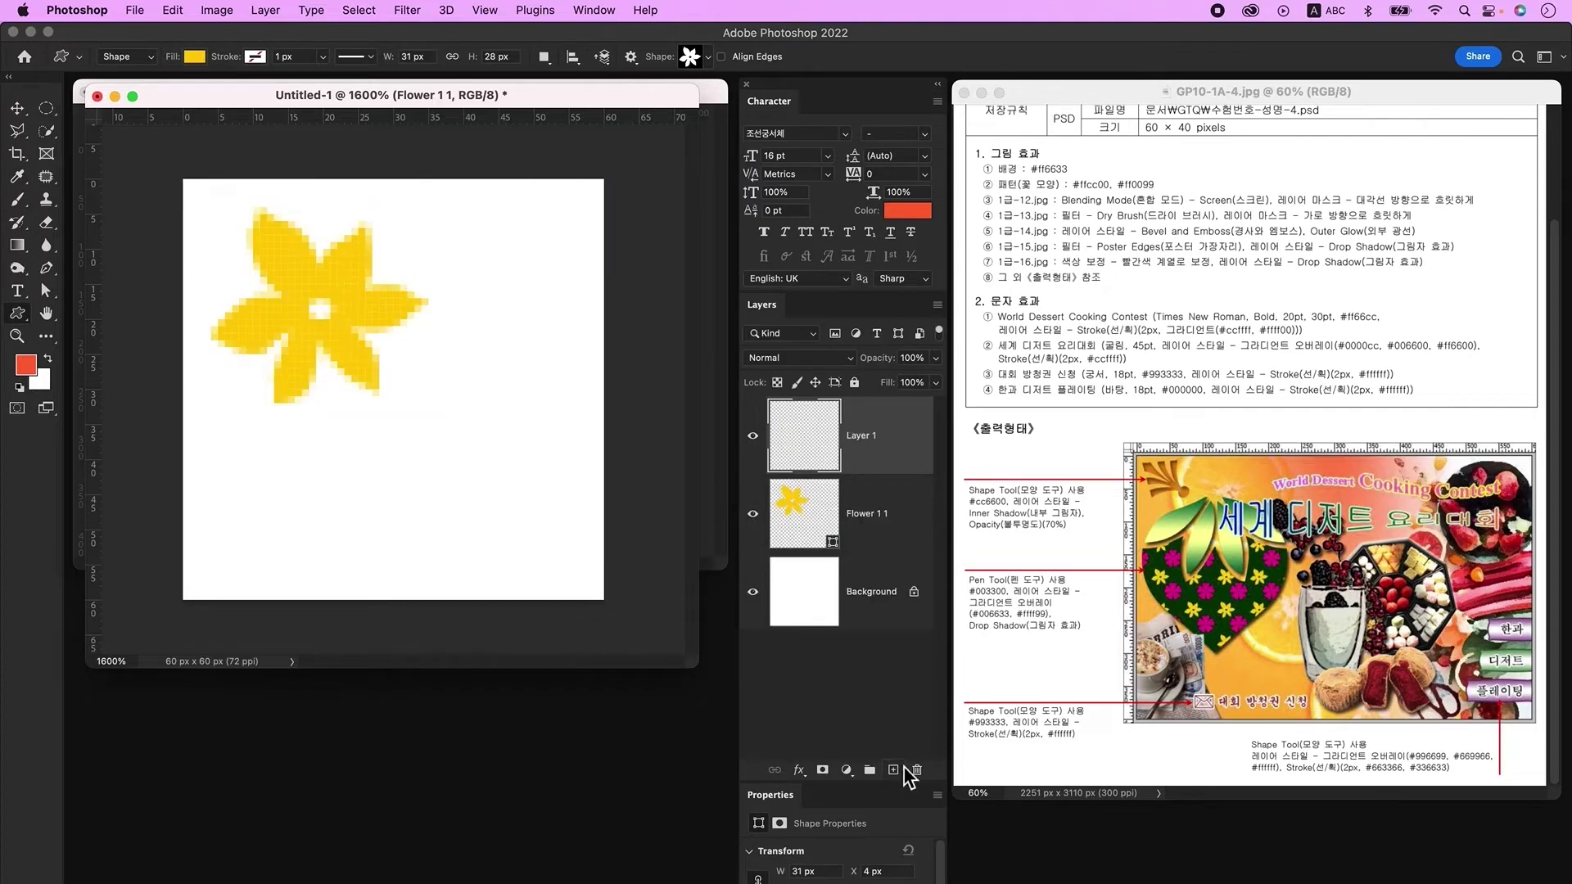
left_click(692, 58)
left_click(928, 262)
left_click(299, 104)
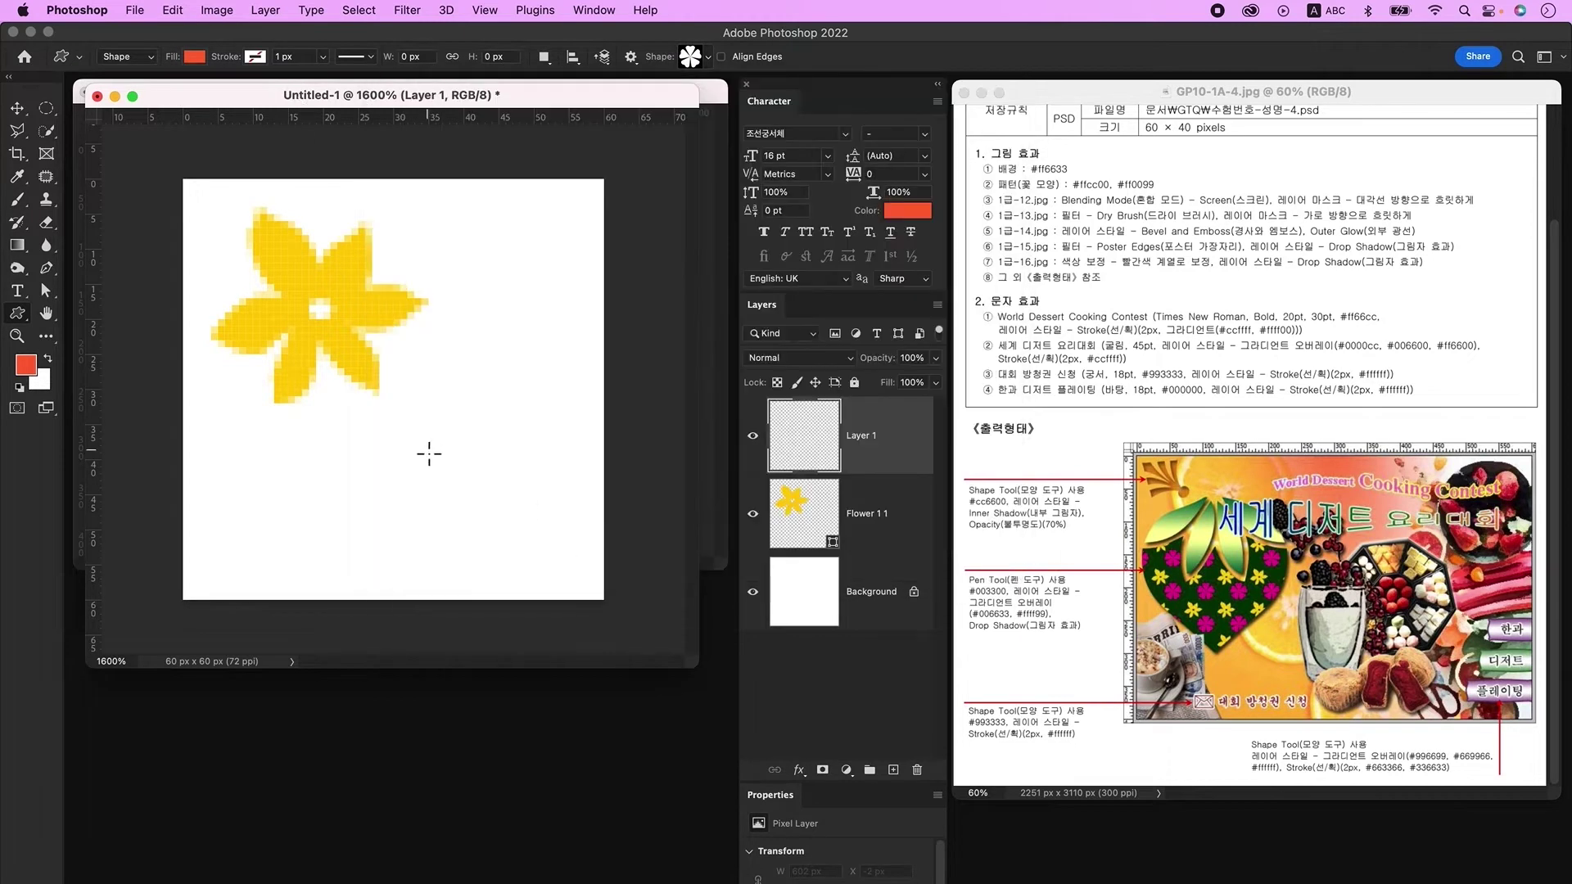
left_click_drag(393, 361, 610, 571)
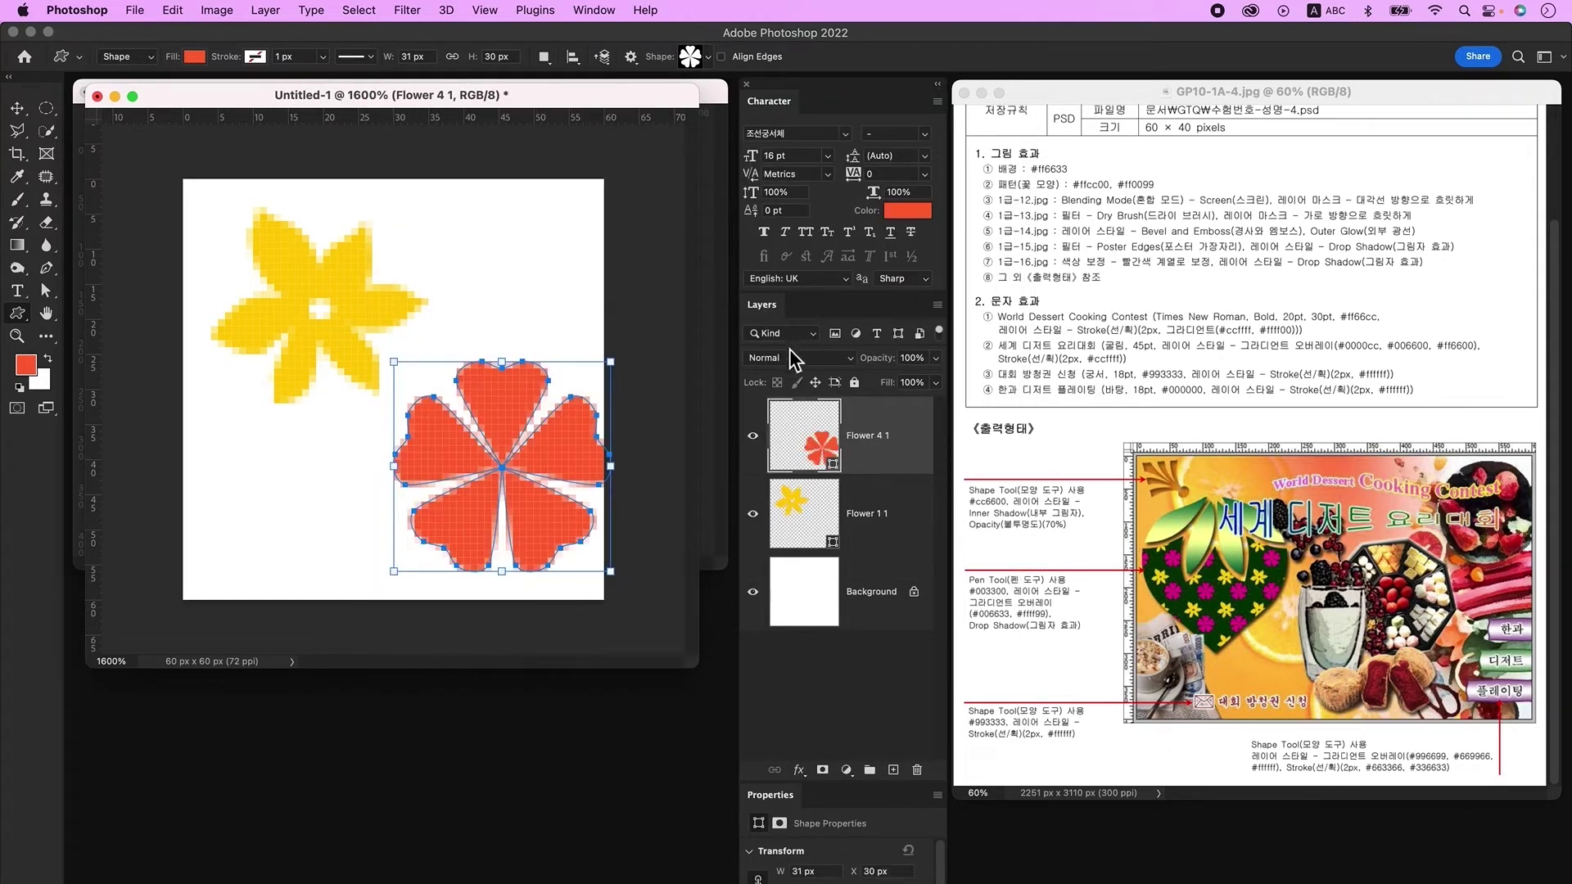
double_click(817, 453)
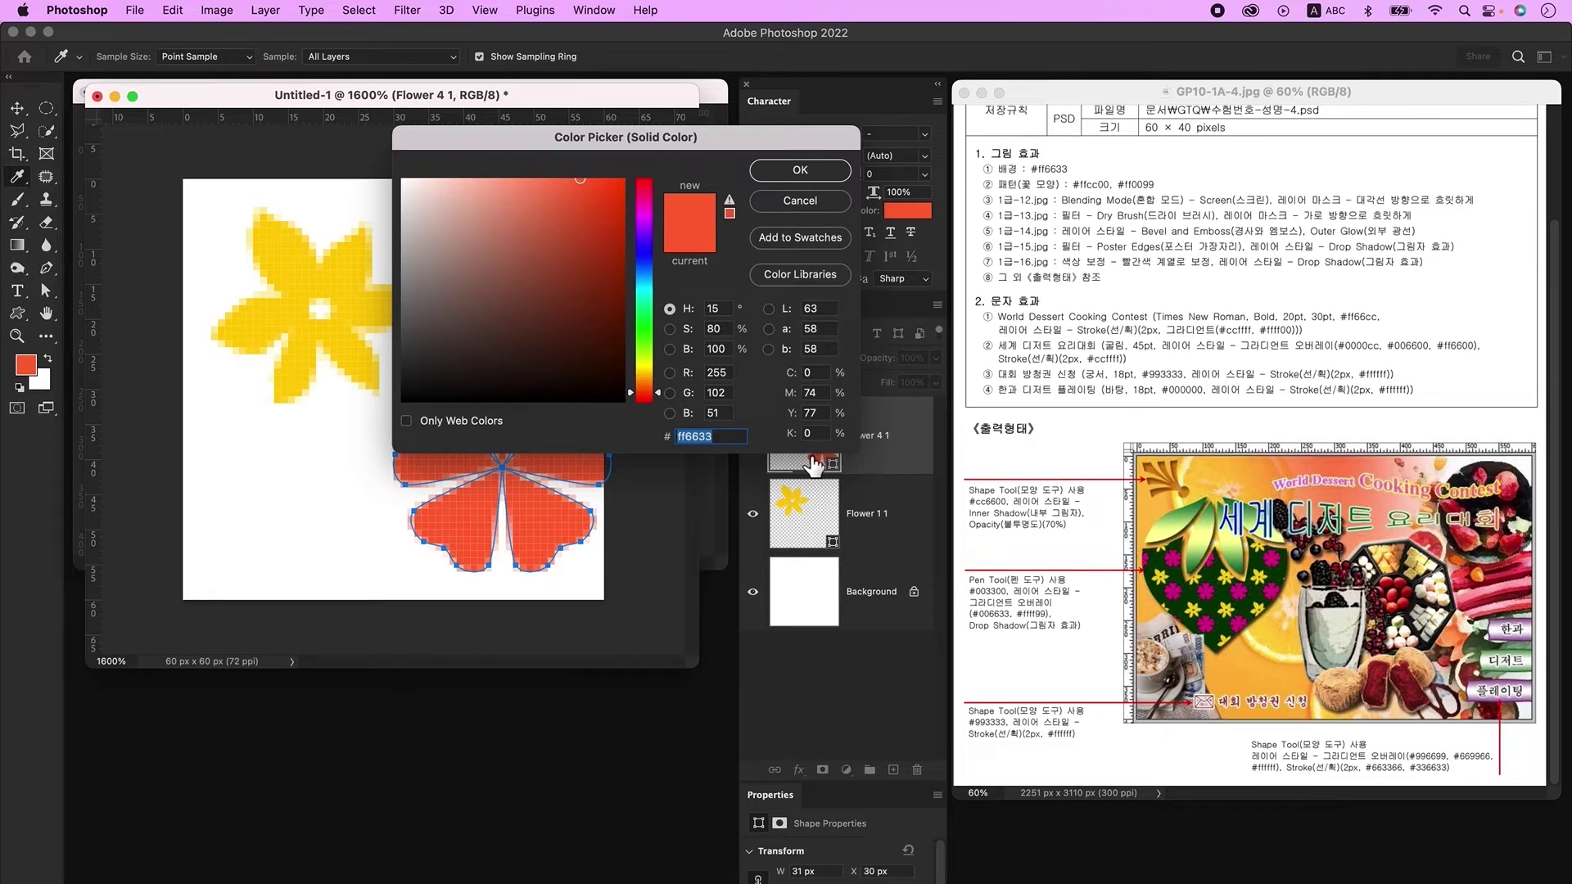
type("ff0099")
key("Return")
left_click(868, 514)
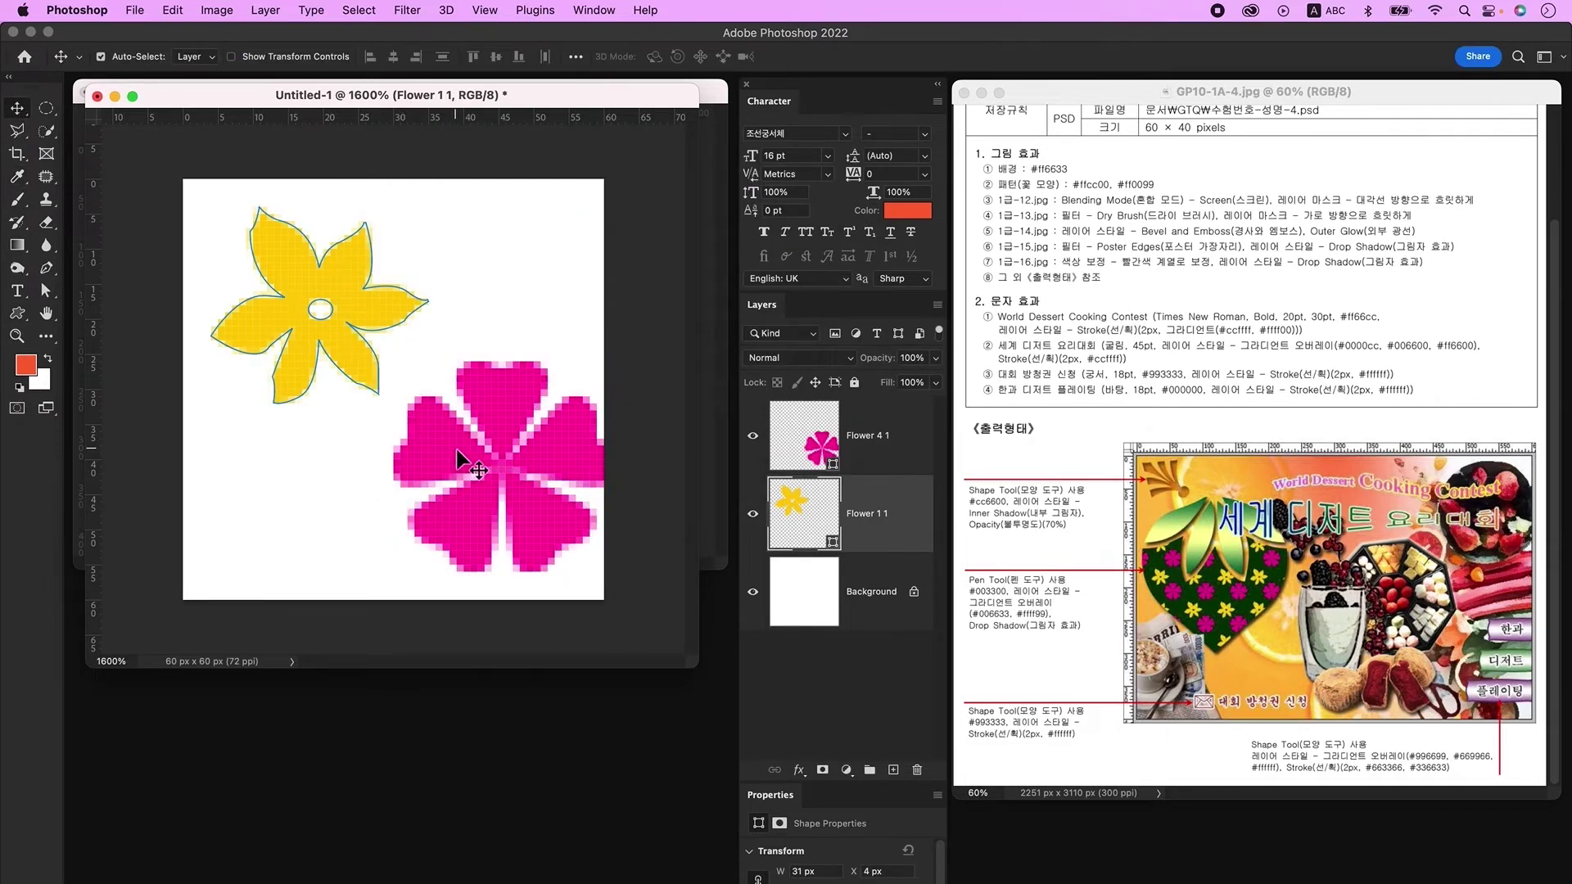
Step: Shift the magenta flower slightly left, keeping it full size
left_click_drag(463, 462, 508, 481)
key("super+t")
left_click_drag(471, 379, 473, 389)
key("Escape")
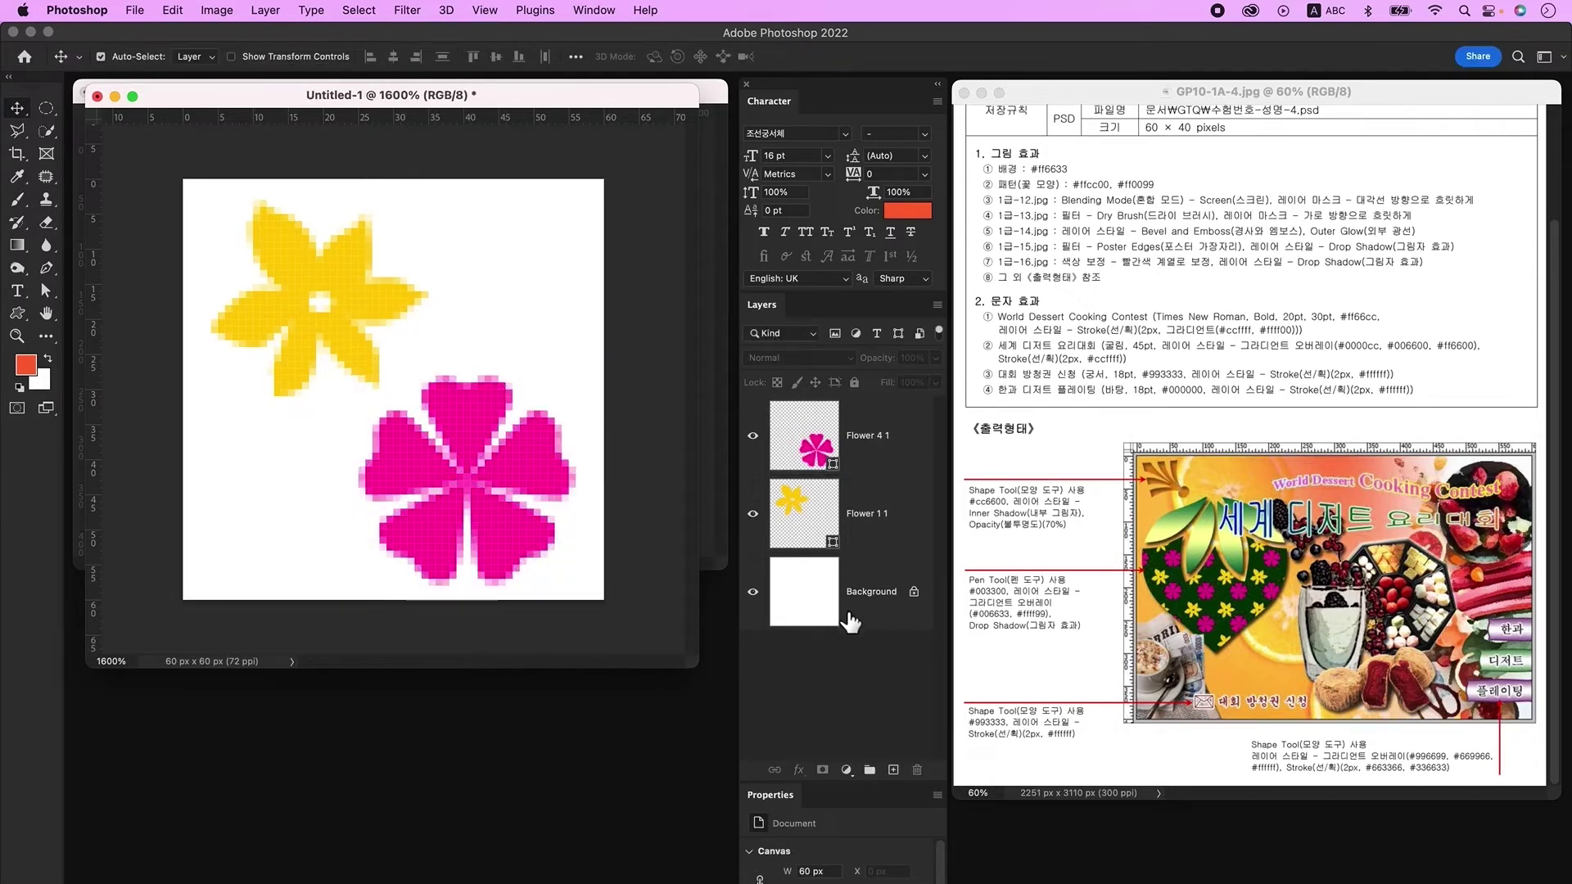
Step: Hide the Background layer and define the tile as Pattern 2
left_click(754, 593)
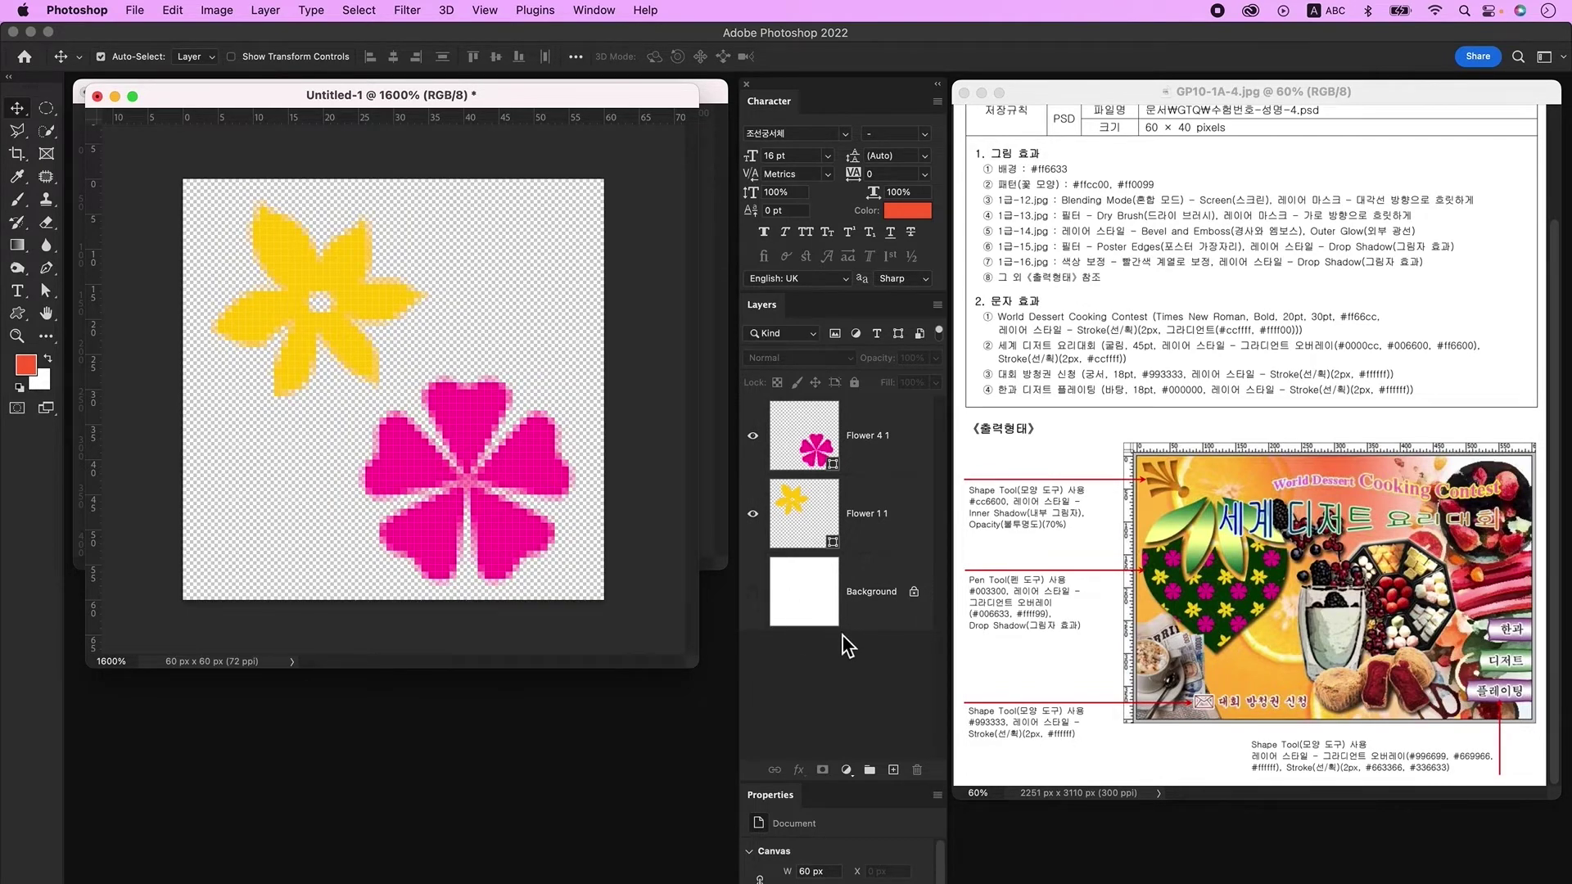
left_click(175, 13)
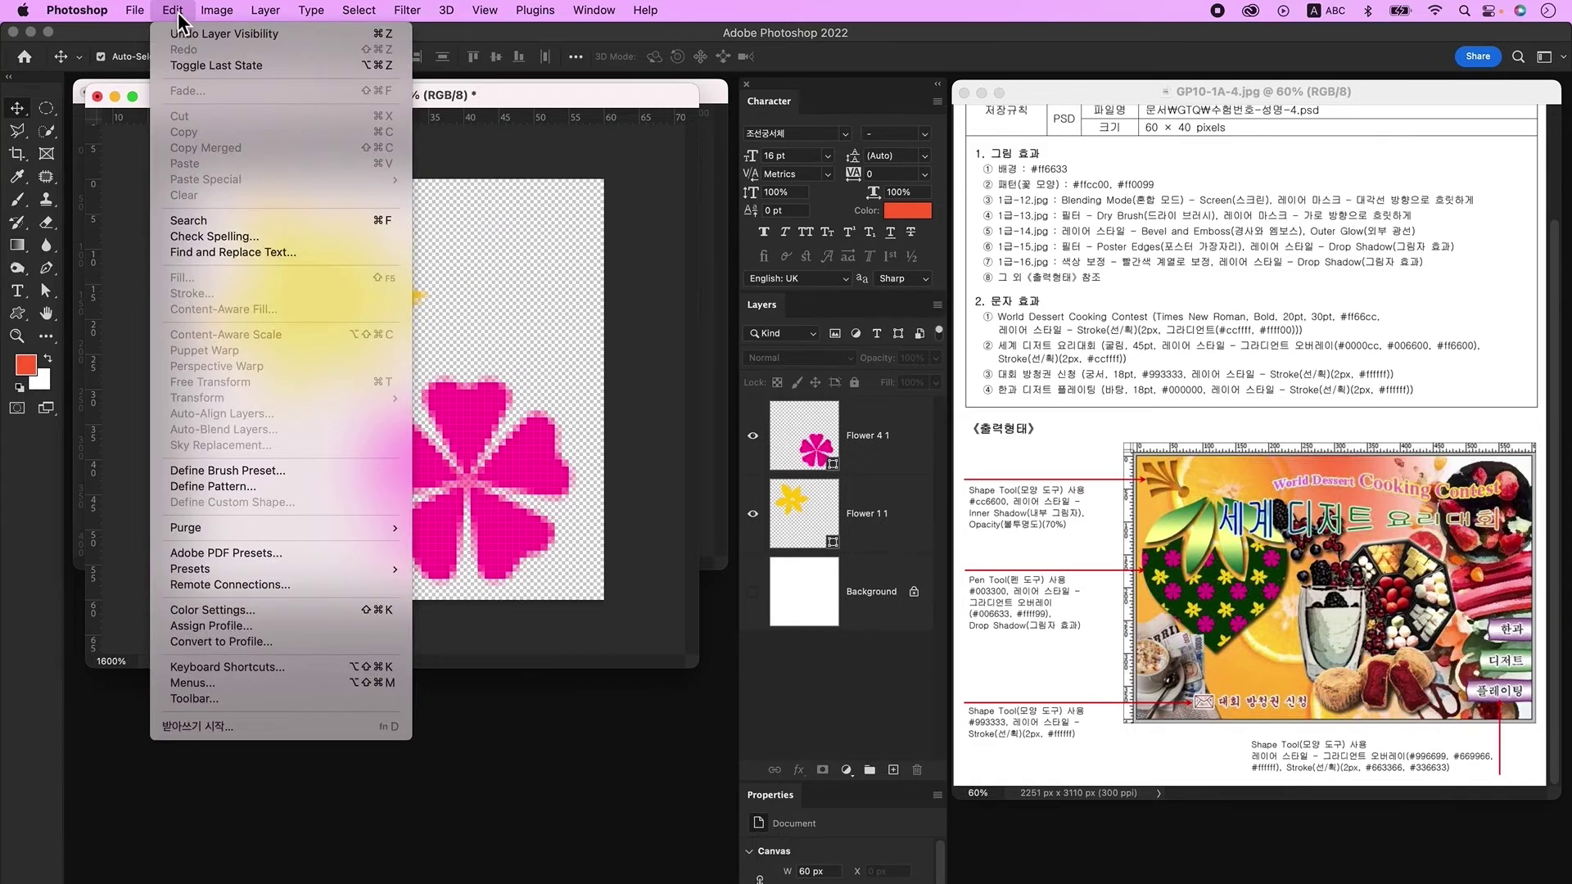
left_click(233, 487)
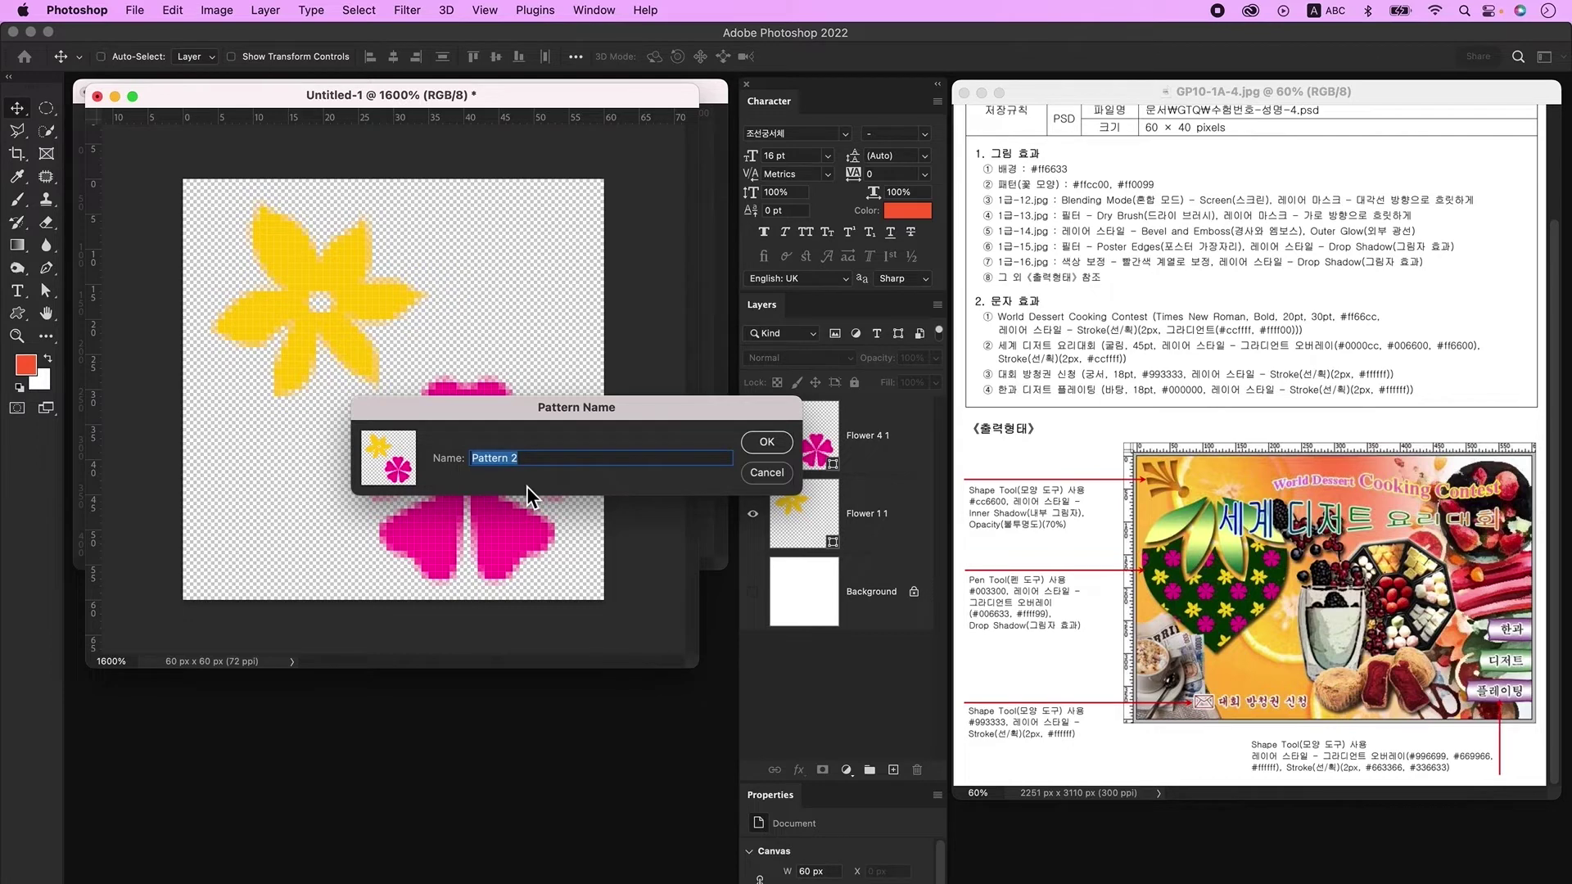
key("Return")
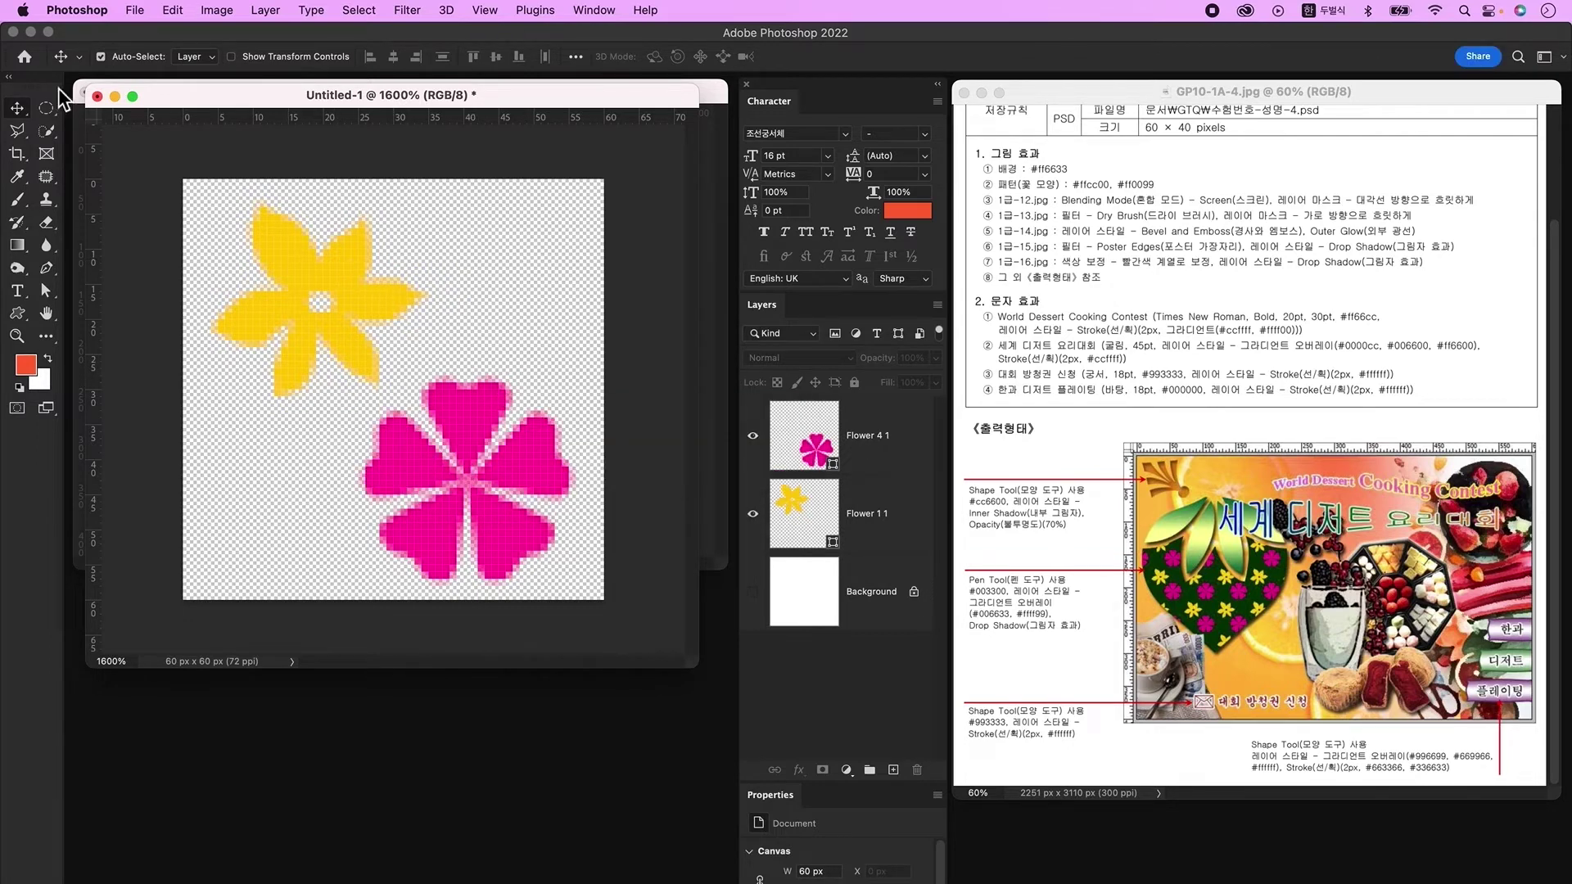
left_click(115, 97)
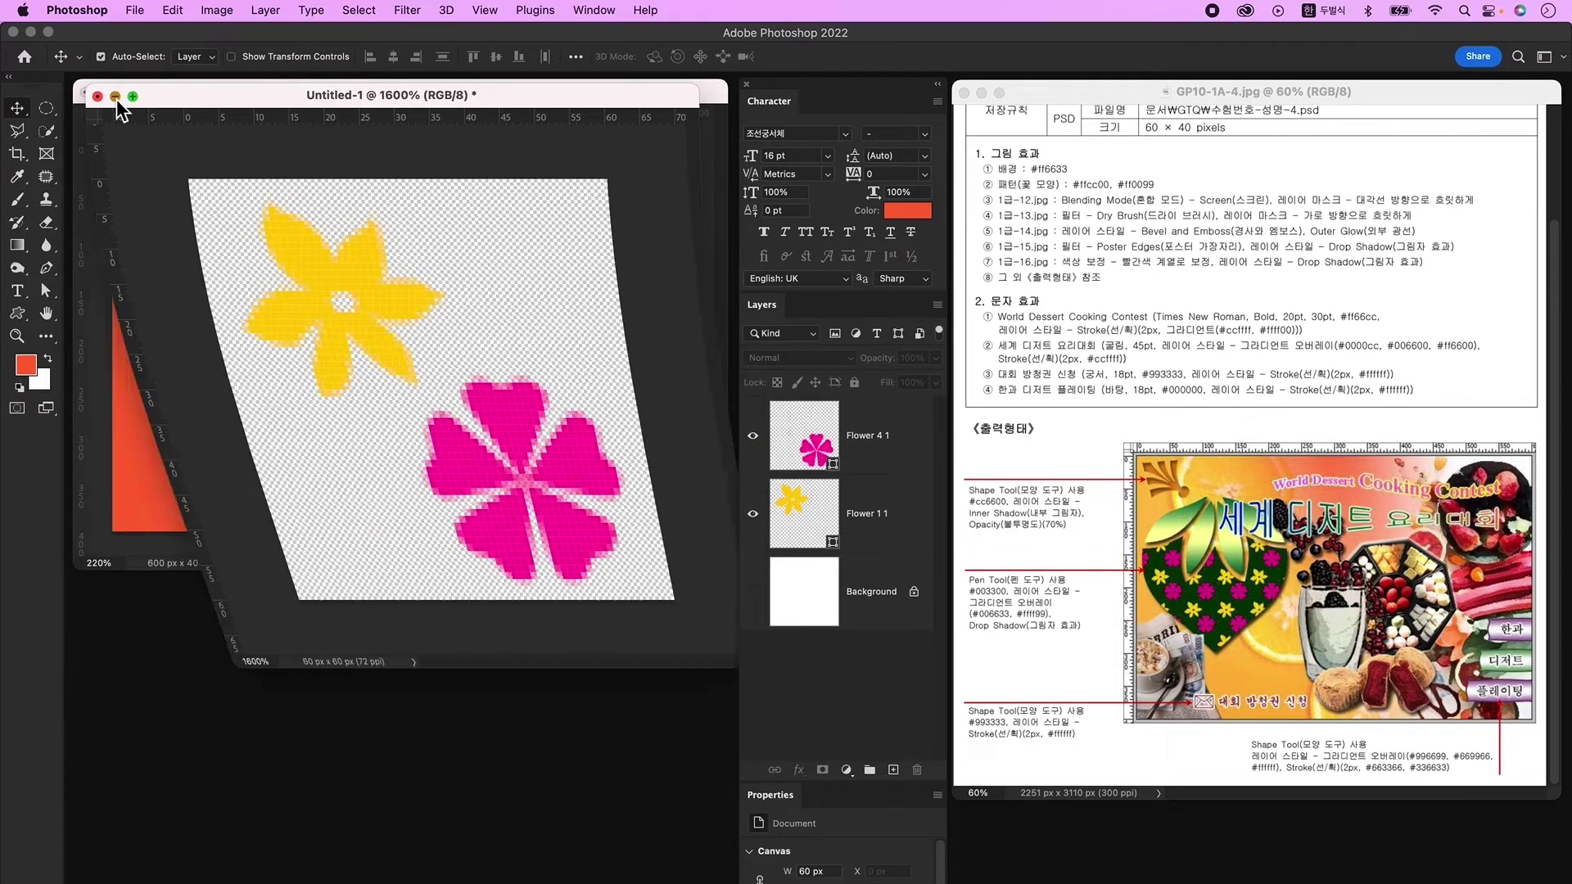
Step: Bring the 1급-12.jpg orange-slices photo into the poster
key("super+o")
left_click(1105, 319)
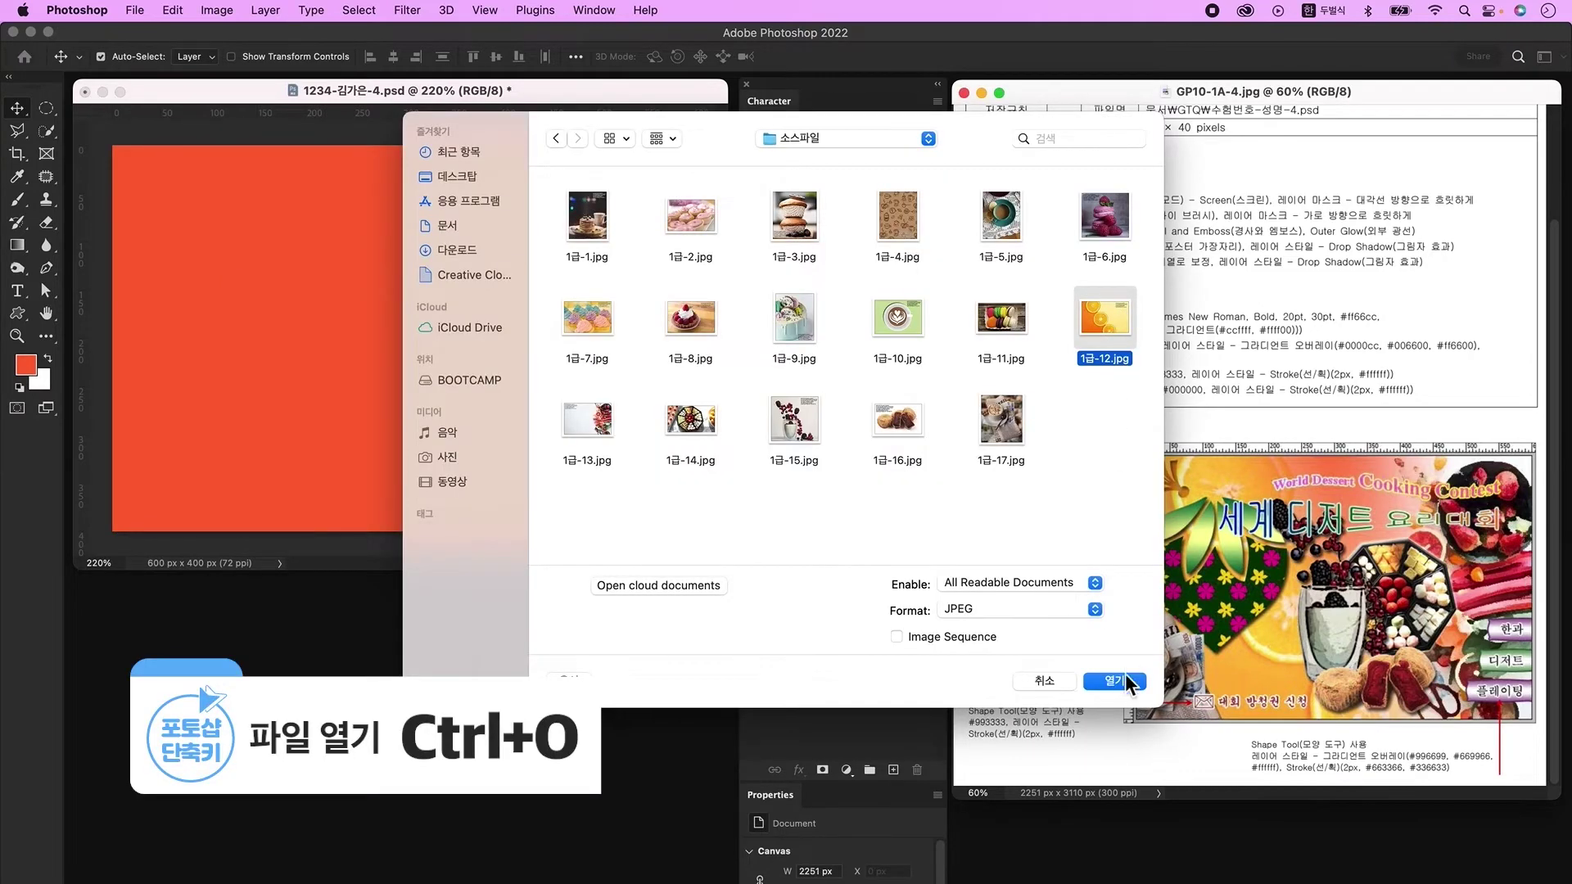
left_click(1125, 682)
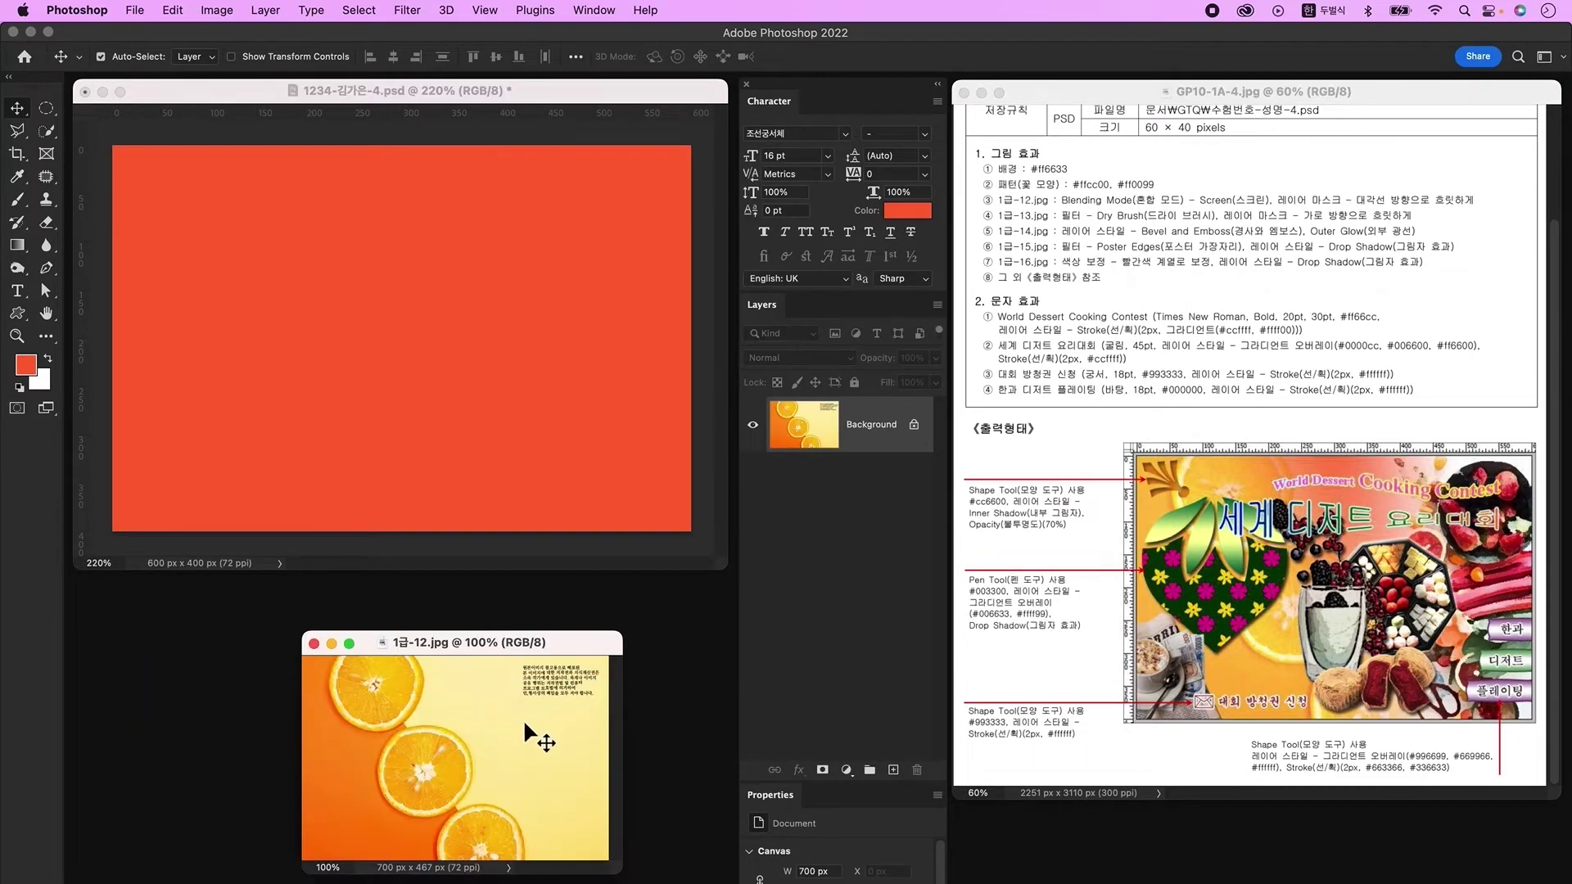
left_click_drag(509, 318, 508, 314)
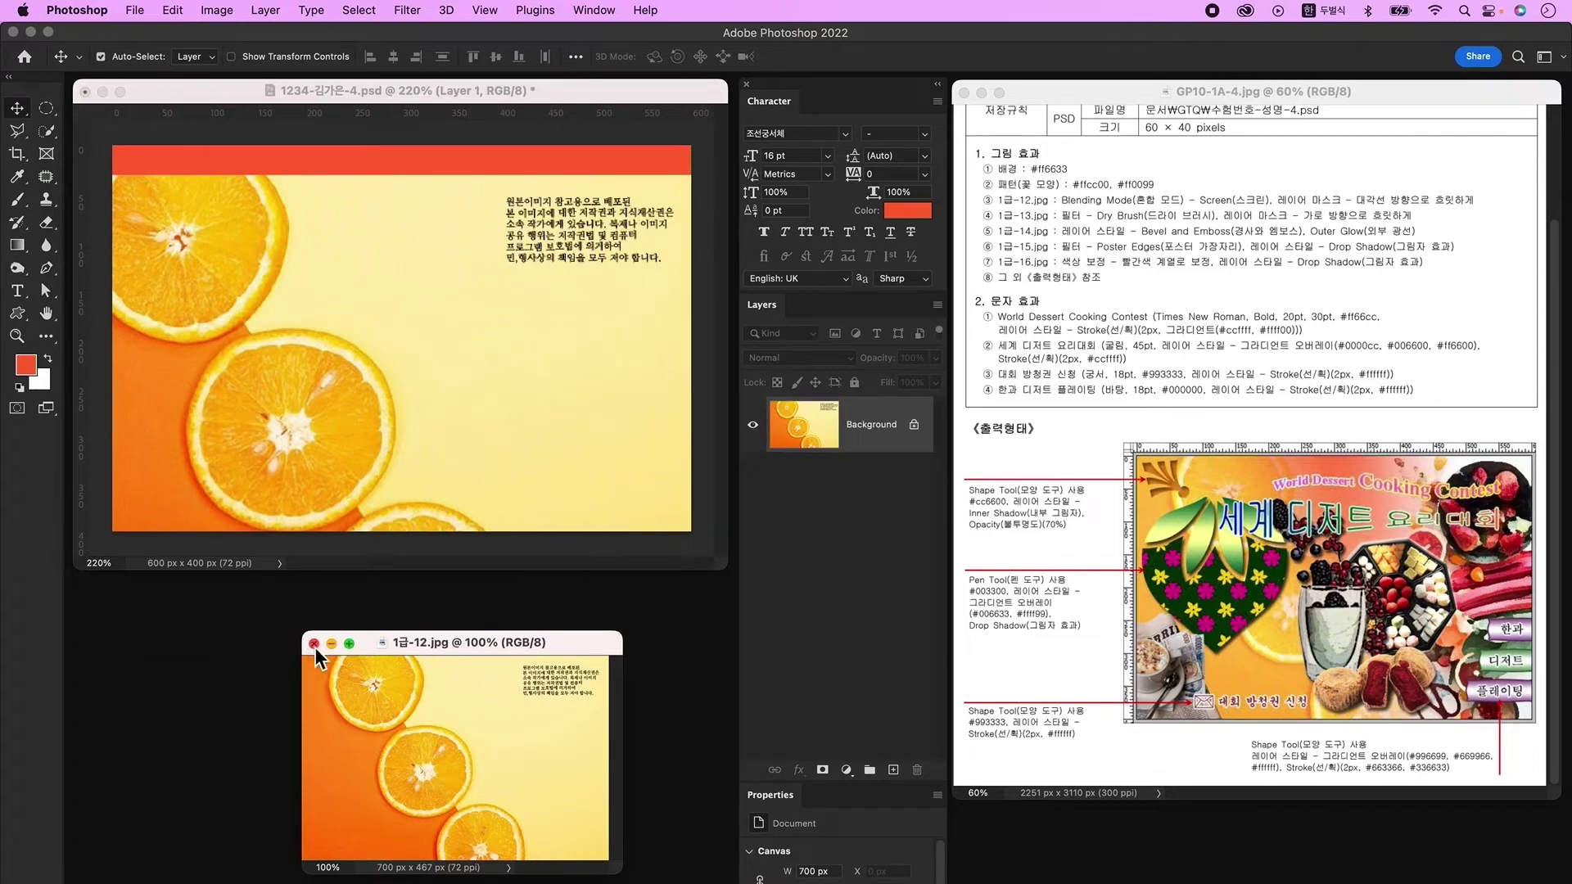
left_click(314, 644)
Step: Scale and reposition the orange-slices photo to fill the canvas
key("ctrl+t")
left_click_drag(366, 186, 361, 228)
left_click_drag(396, 404, 393, 251)
left_click_drag(610, 479, 693, 535)
key("Return")
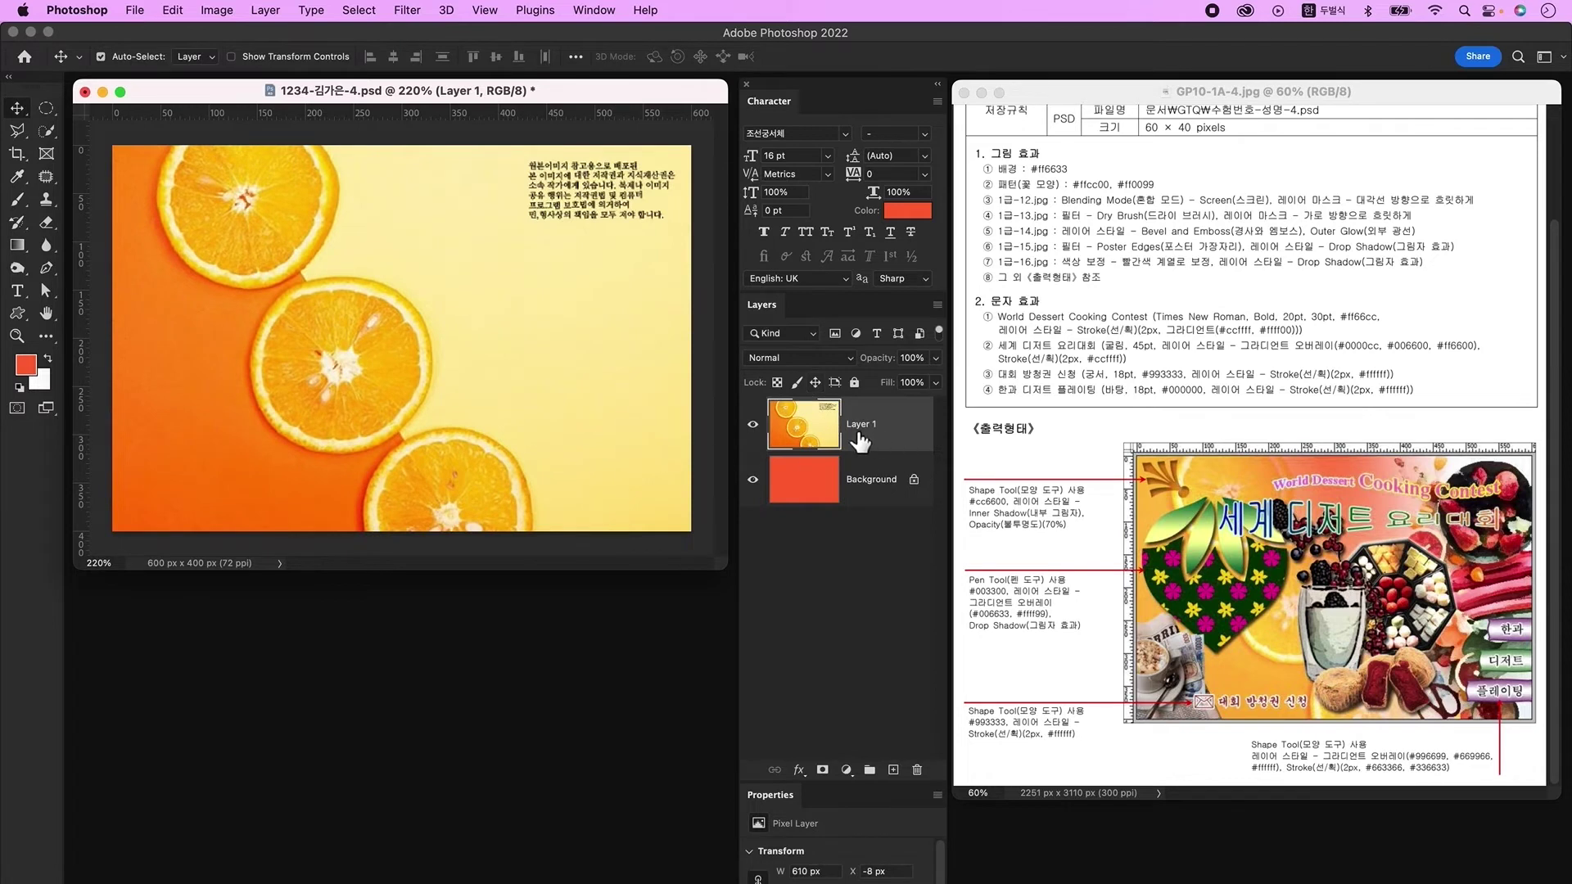
Step: Blend the orange photo in Screen mode and fade its mask diagonally toward lower-left
left_click(809, 360)
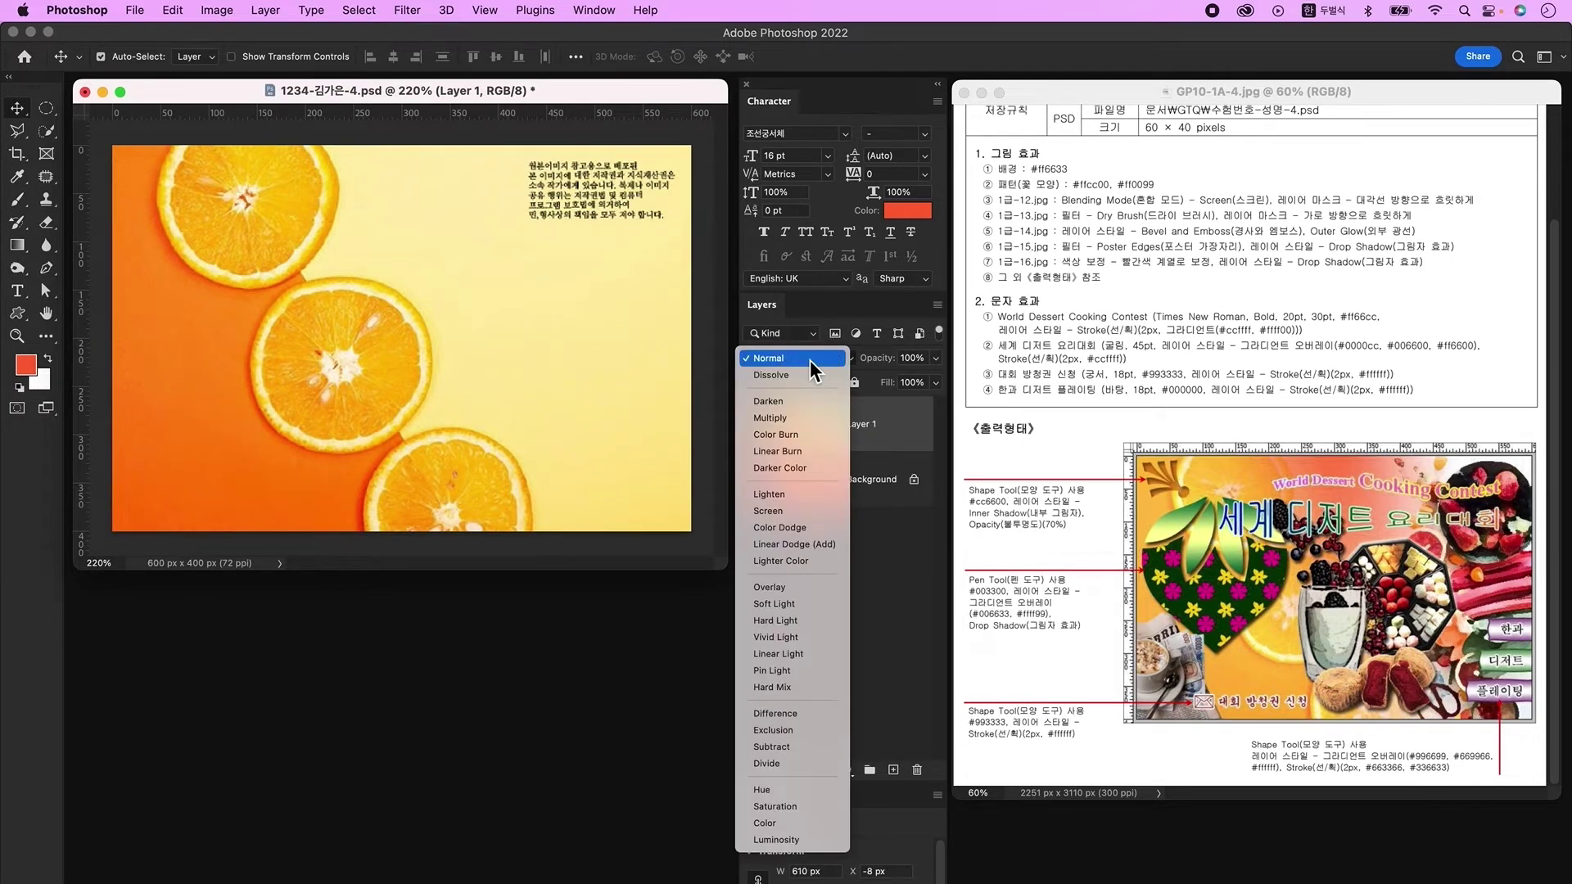
left_click(808, 511)
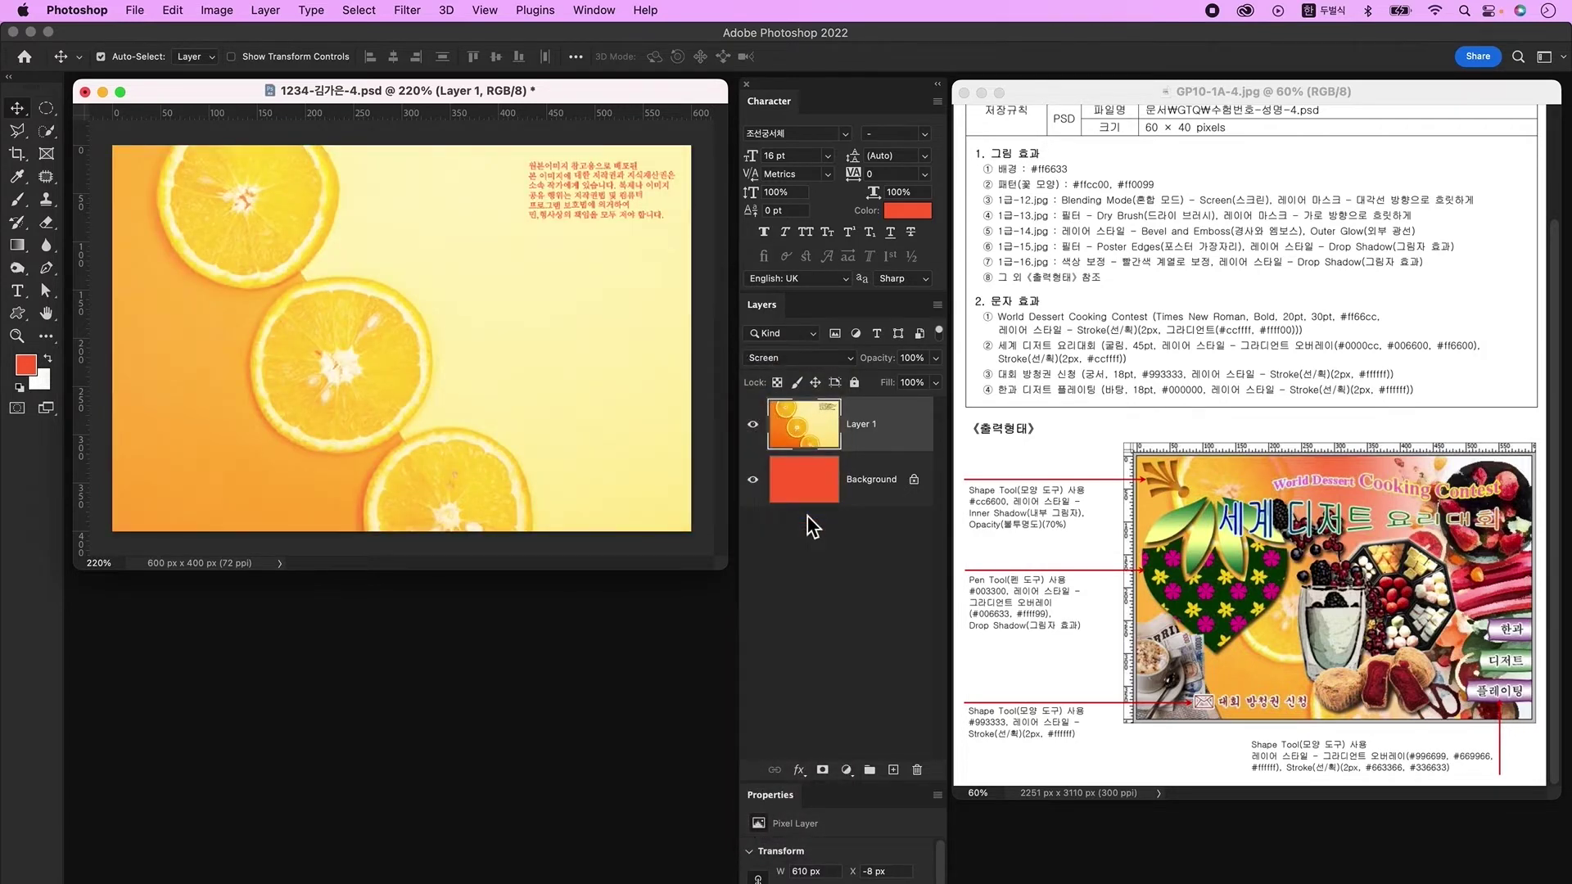
left_click(823, 770)
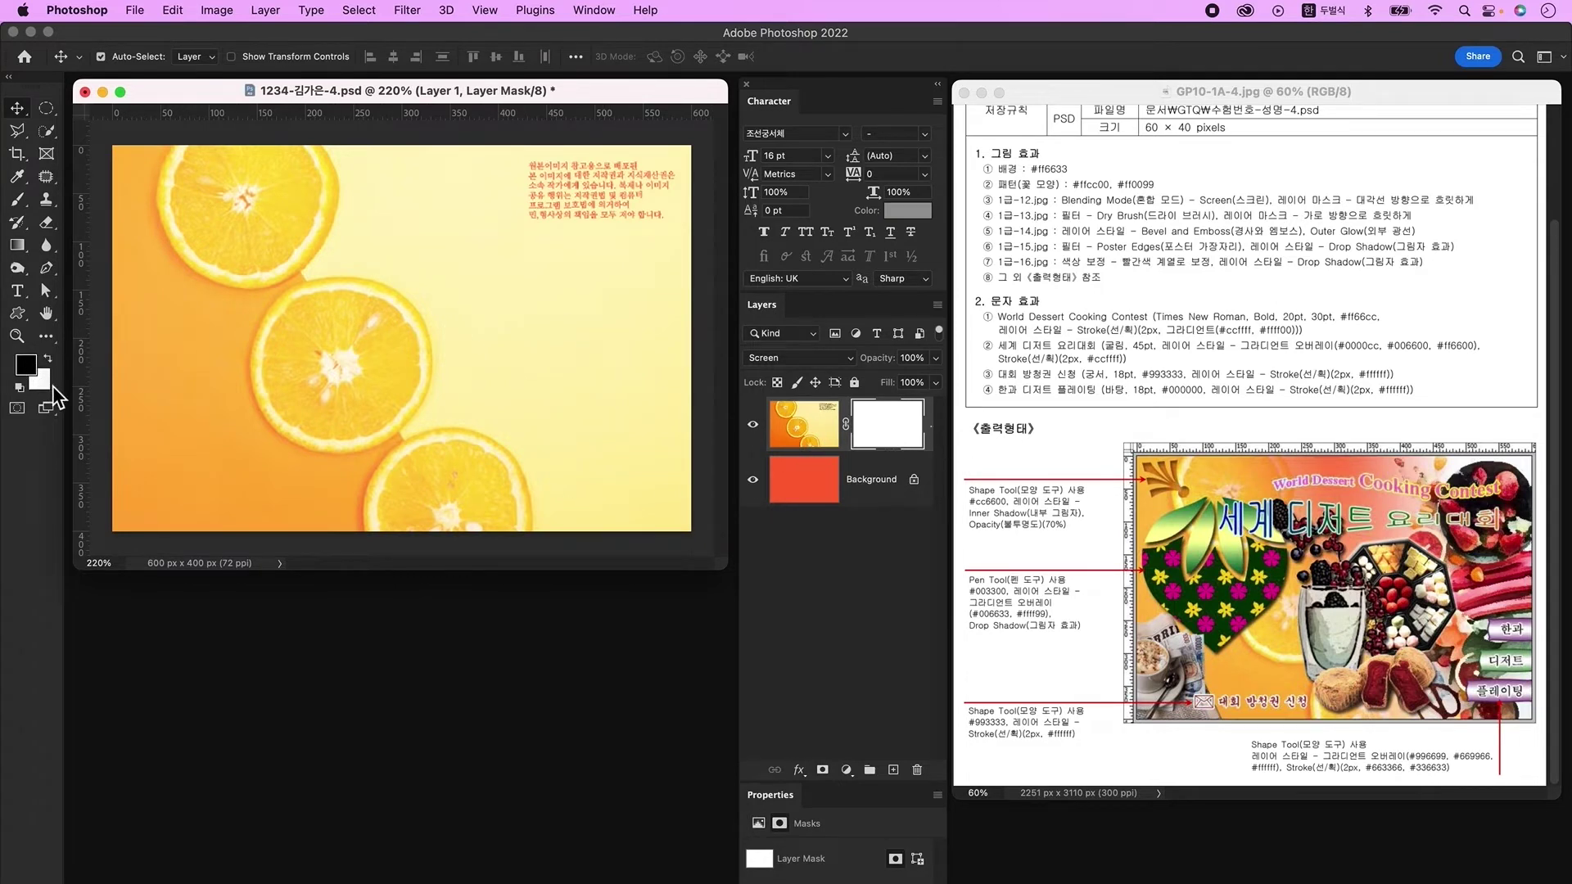
left_click(17, 248)
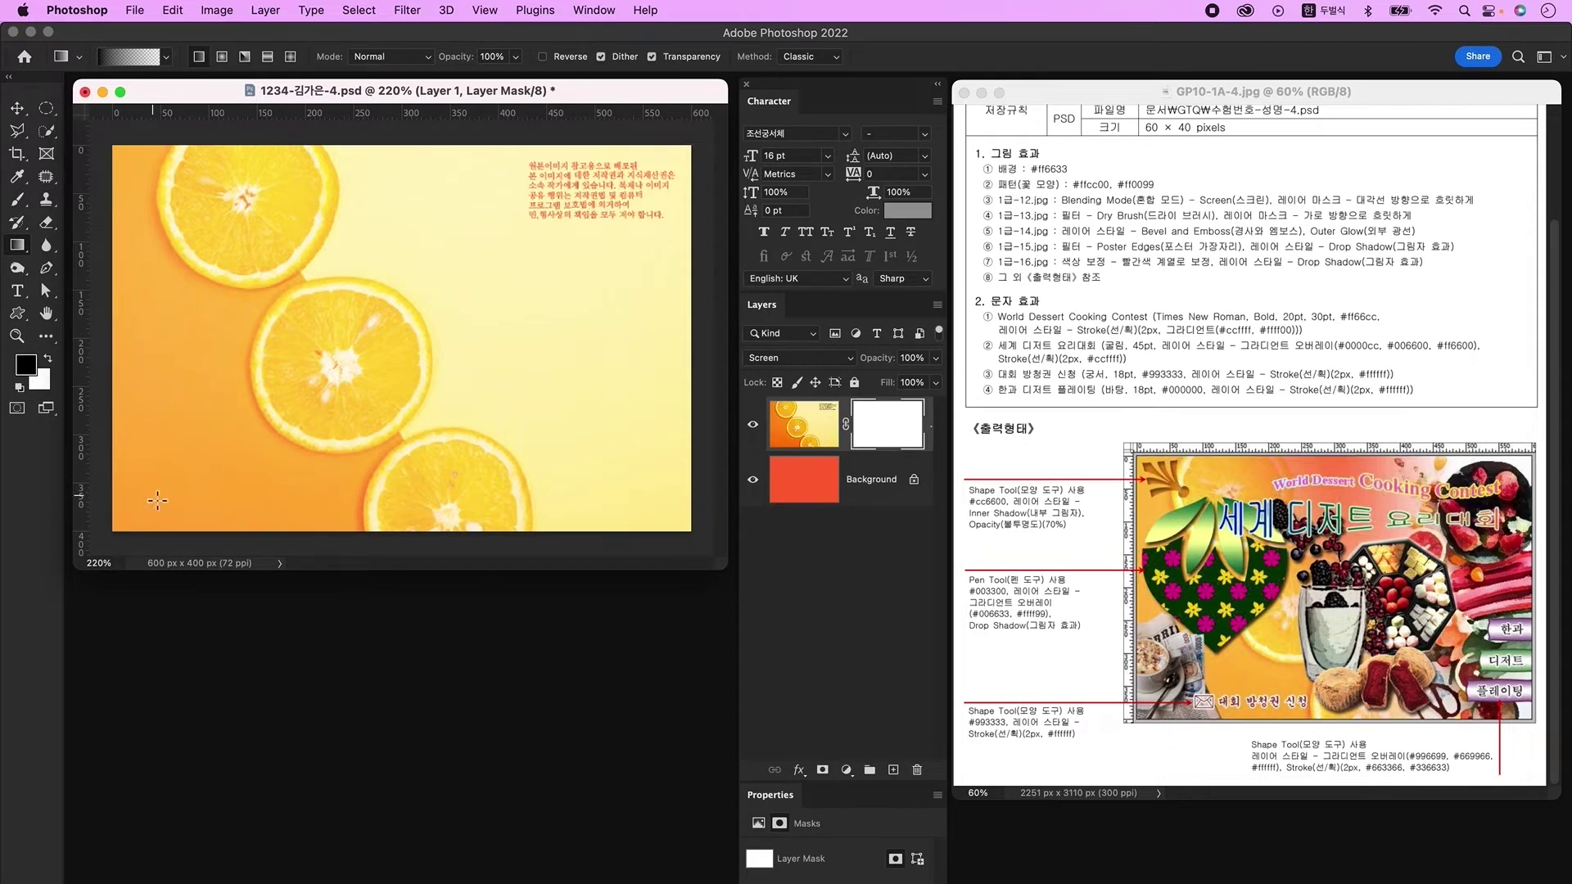
left_click_drag(690, 145, 295, 429)
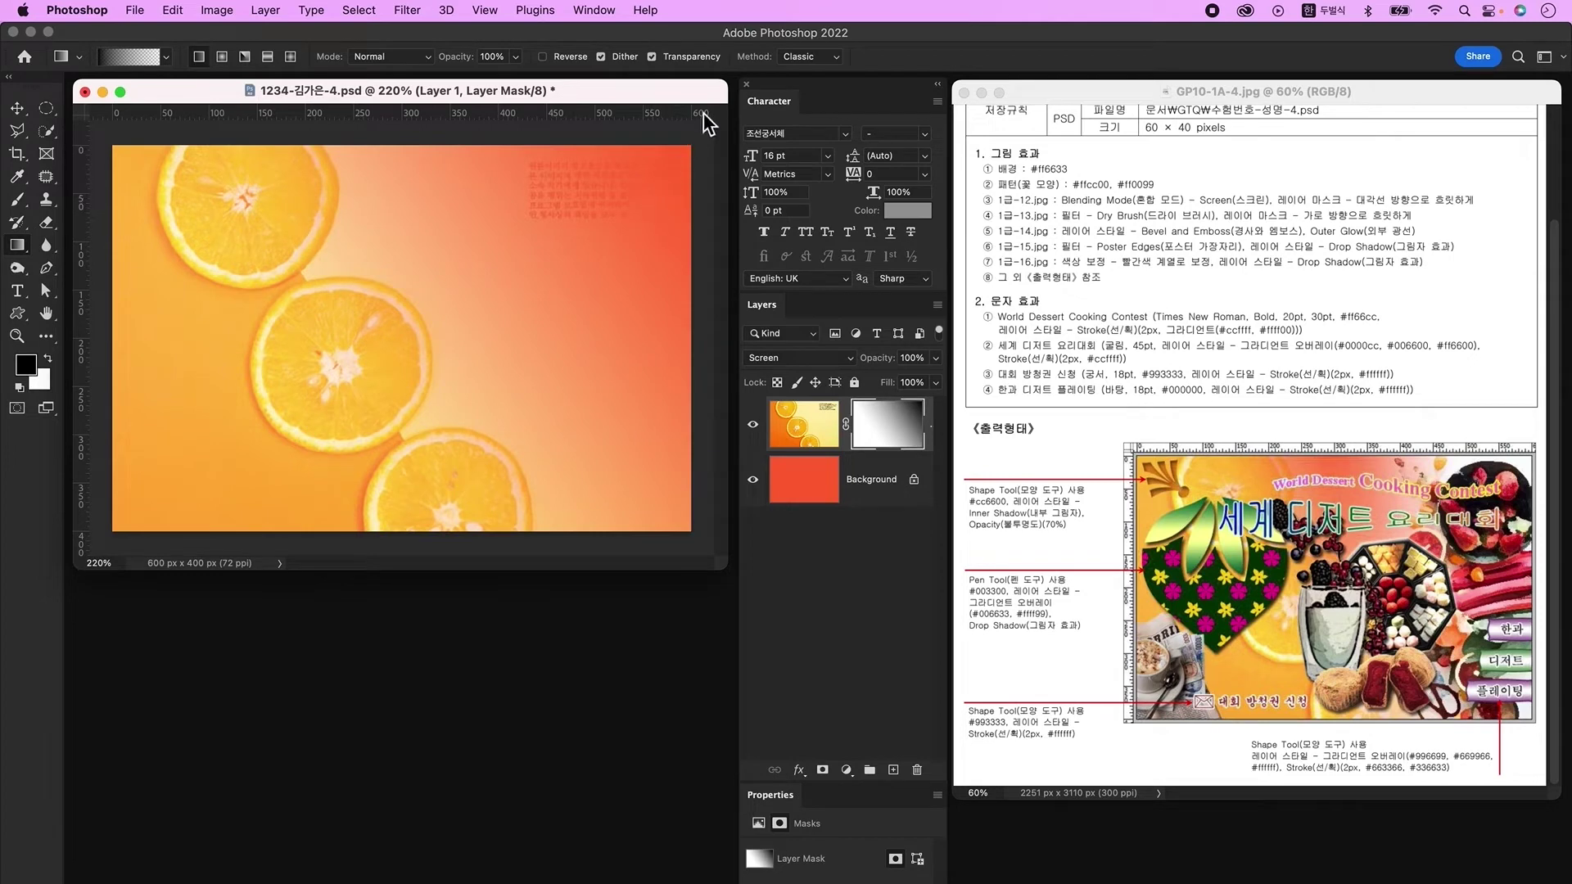
left_click_drag(655, 155, 238, 524)
Step: Open the 1급-13.jpg fruit photo
key("super+o")
left_click(596, 430)
left_click(1115, 682)
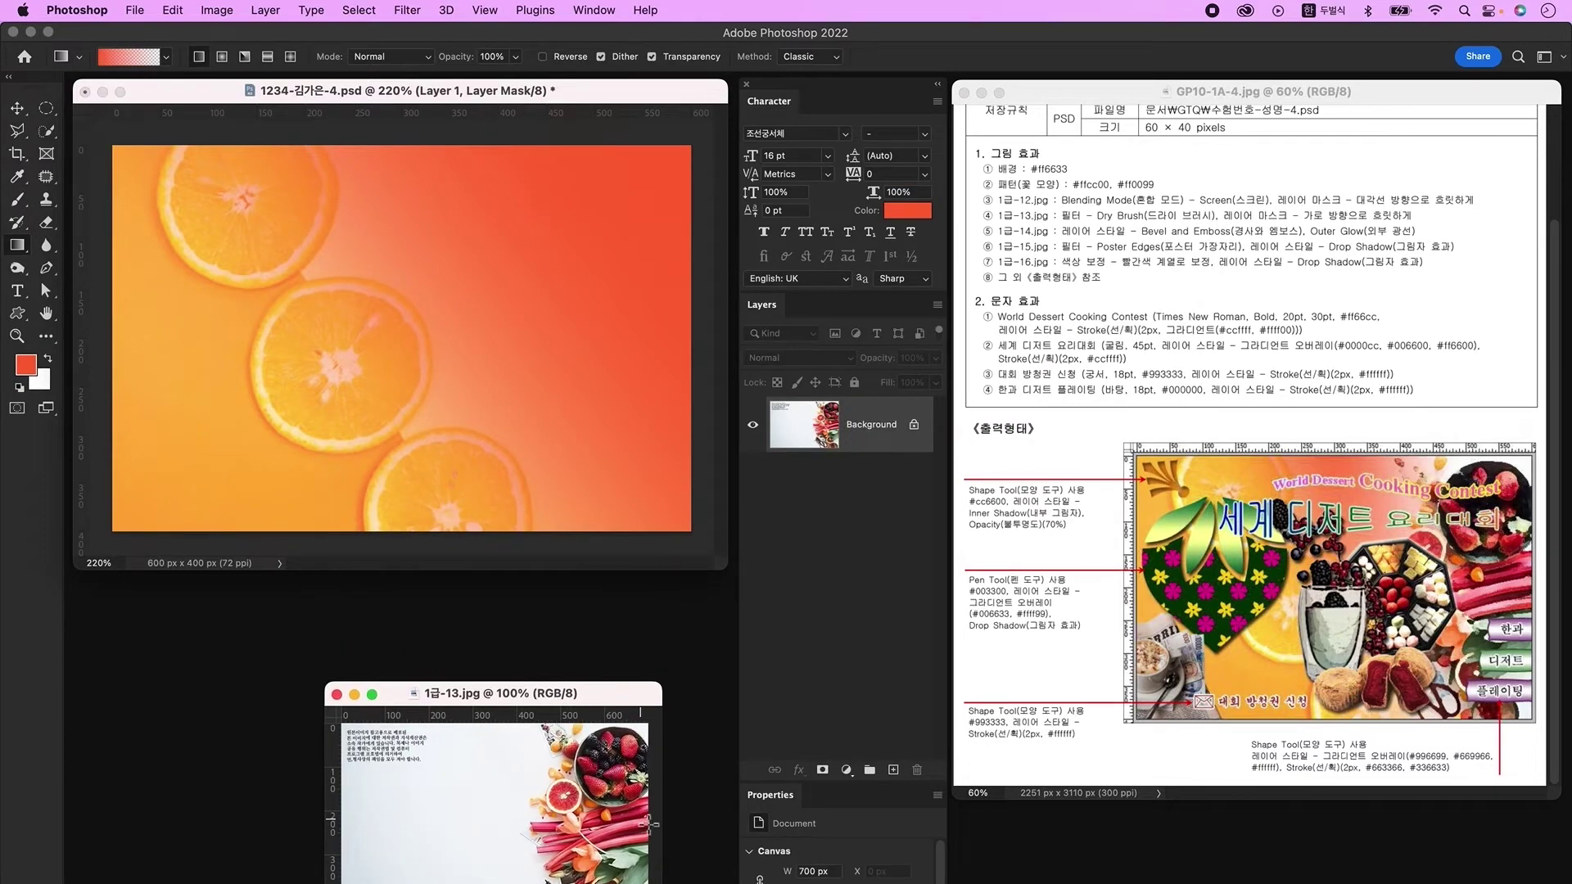
Step: Drag the 1급-13.jpg fruit photo into the poster as Layer 2 at full size
key("v")
left_click_drag(615, 844, 472, 337)
key("super+t")
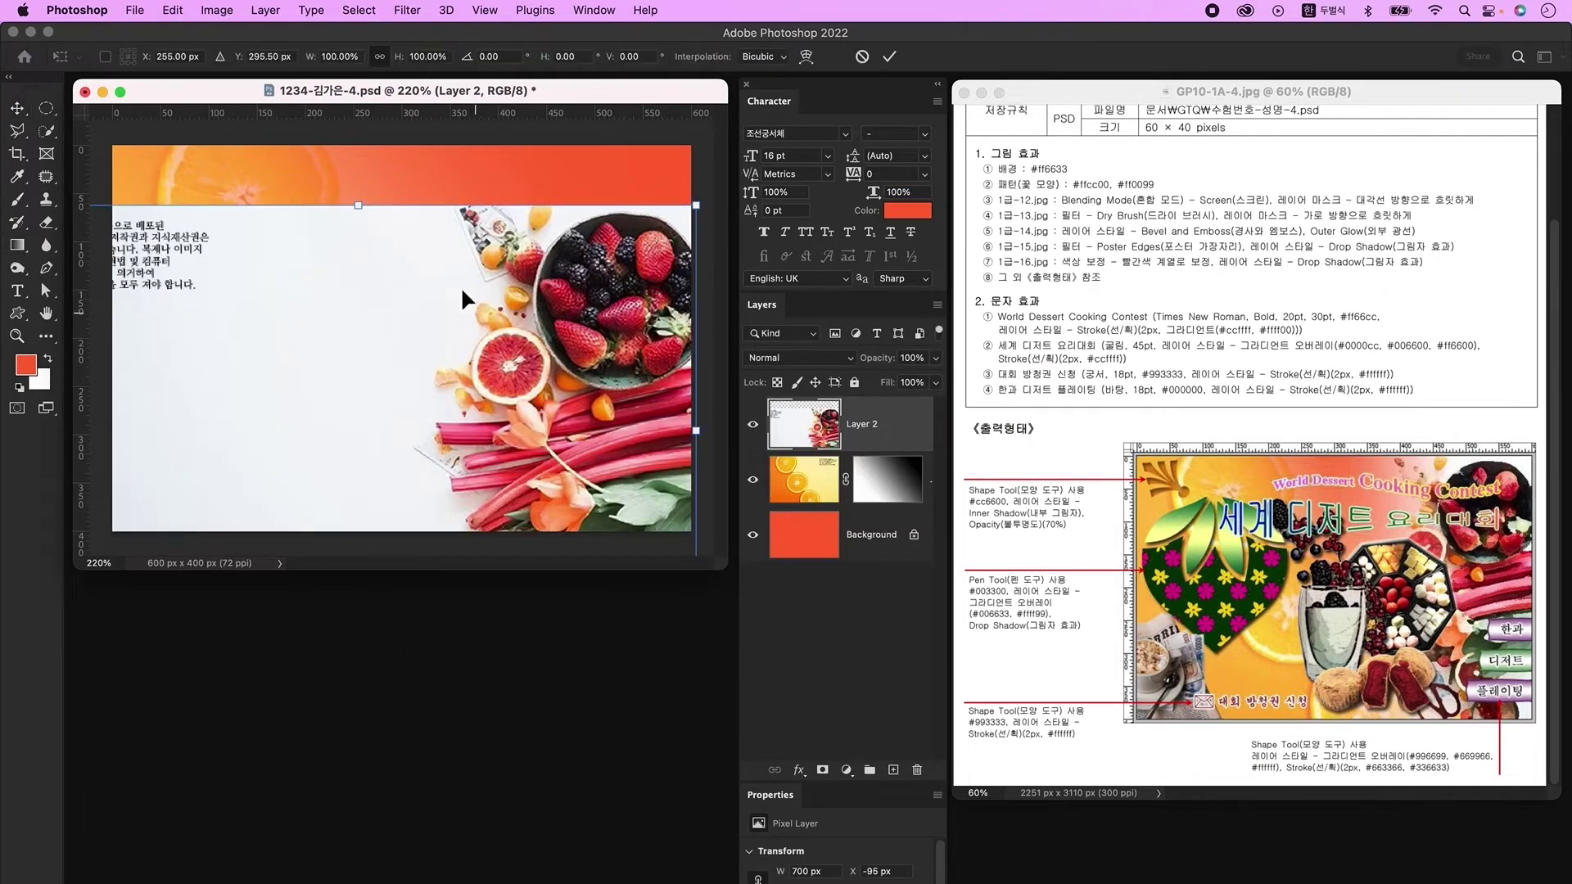
left_click_drag(361, 205, 376, 335)
left_click_drag(392, 418, 391, 224)
key("Escape")
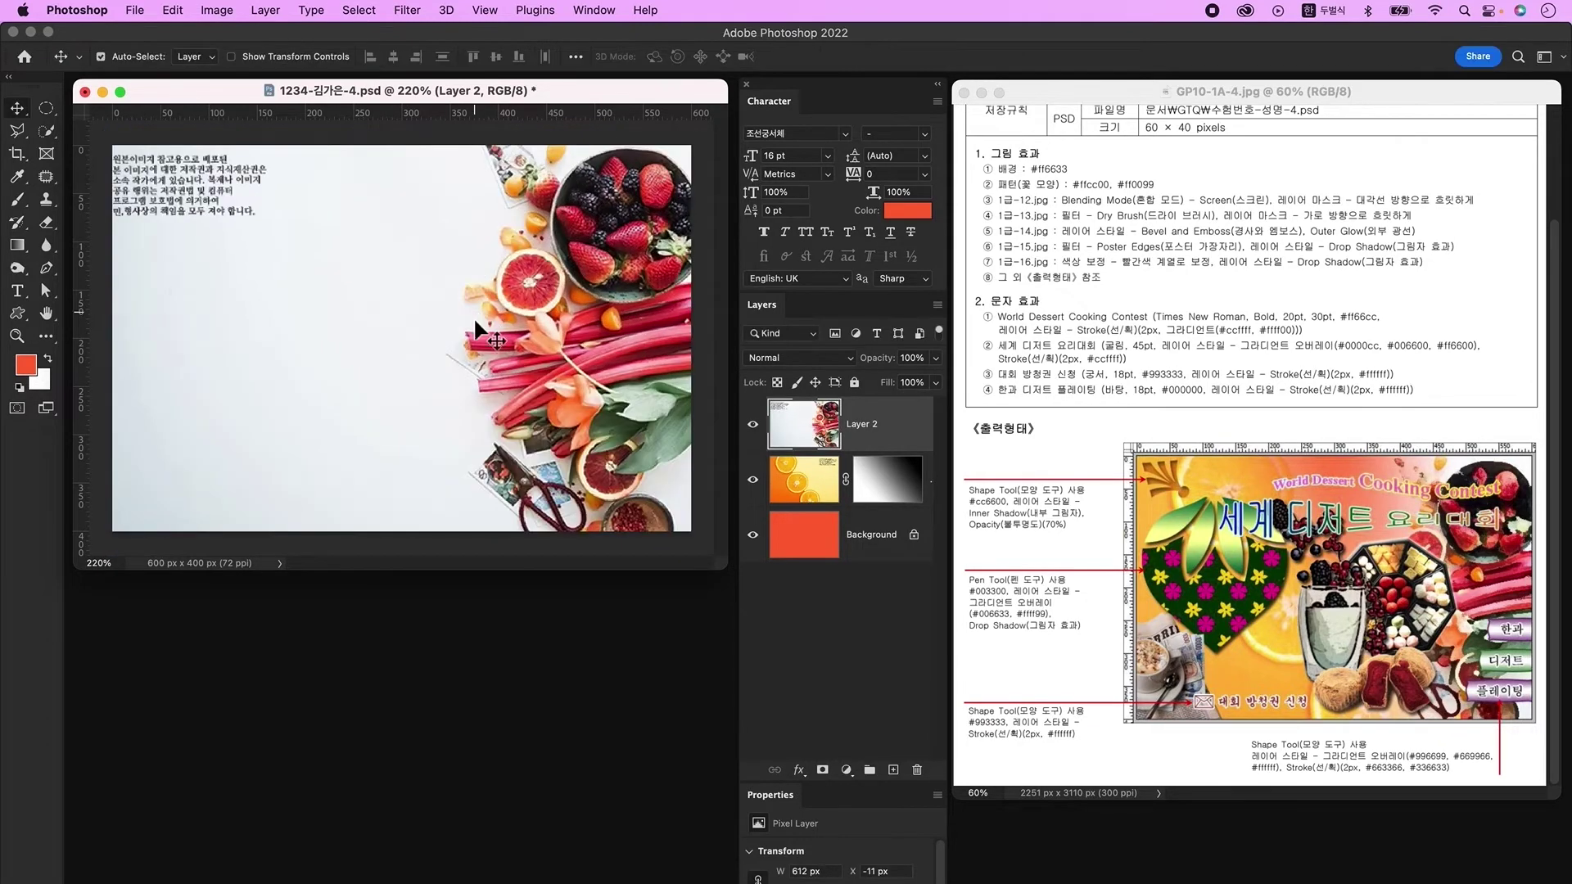
Step: Apply the Dry Brush filter to the fruit layer through Filter Gallery
left_click(410, 12)
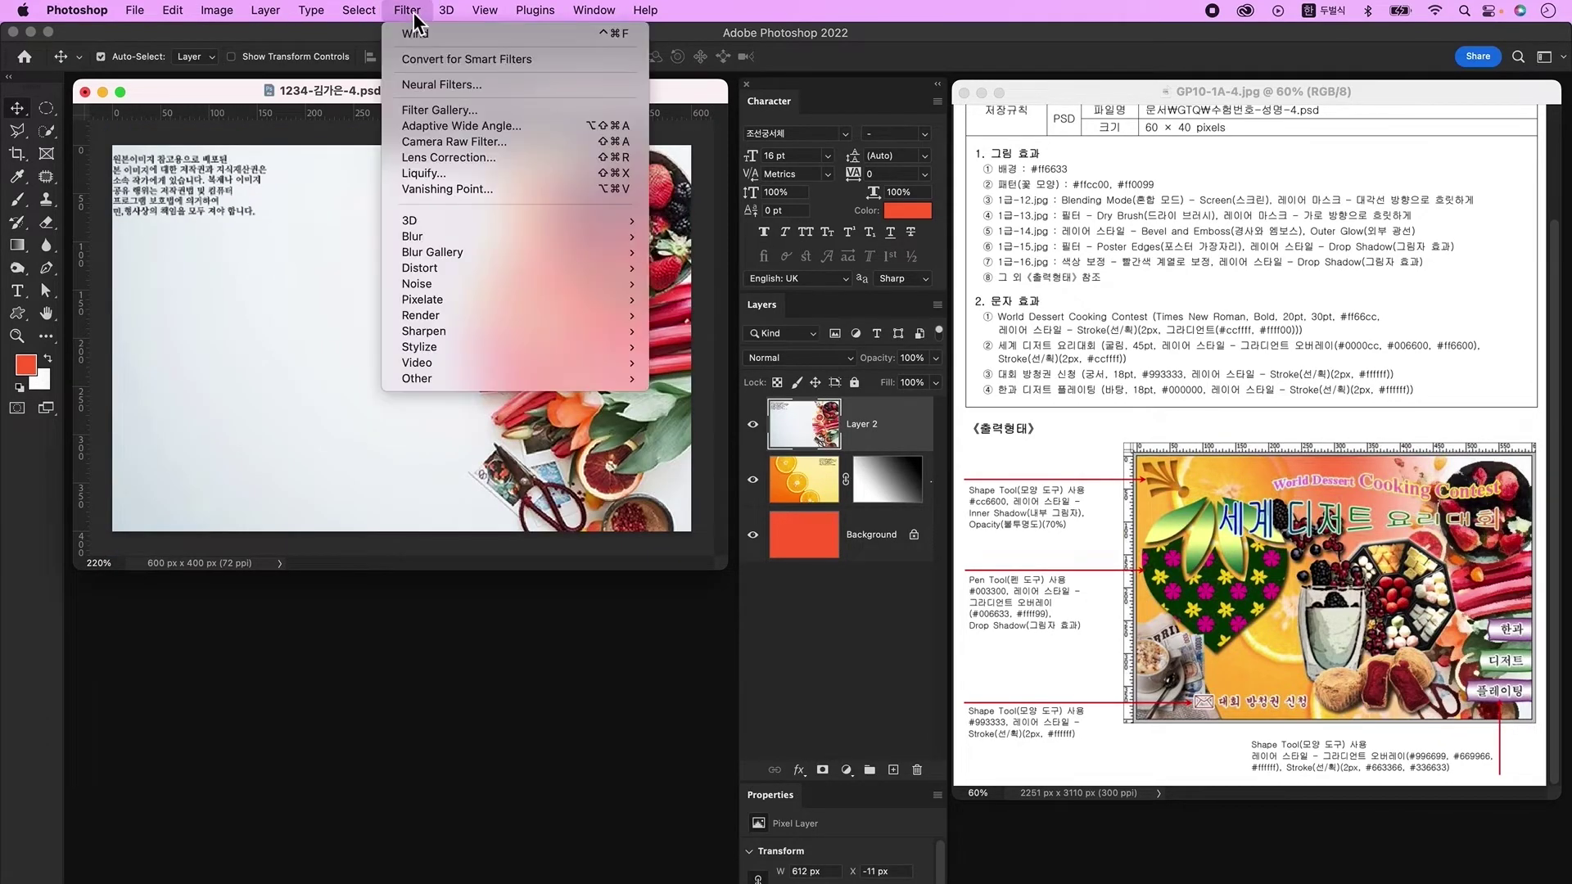
left_click(441, 107)
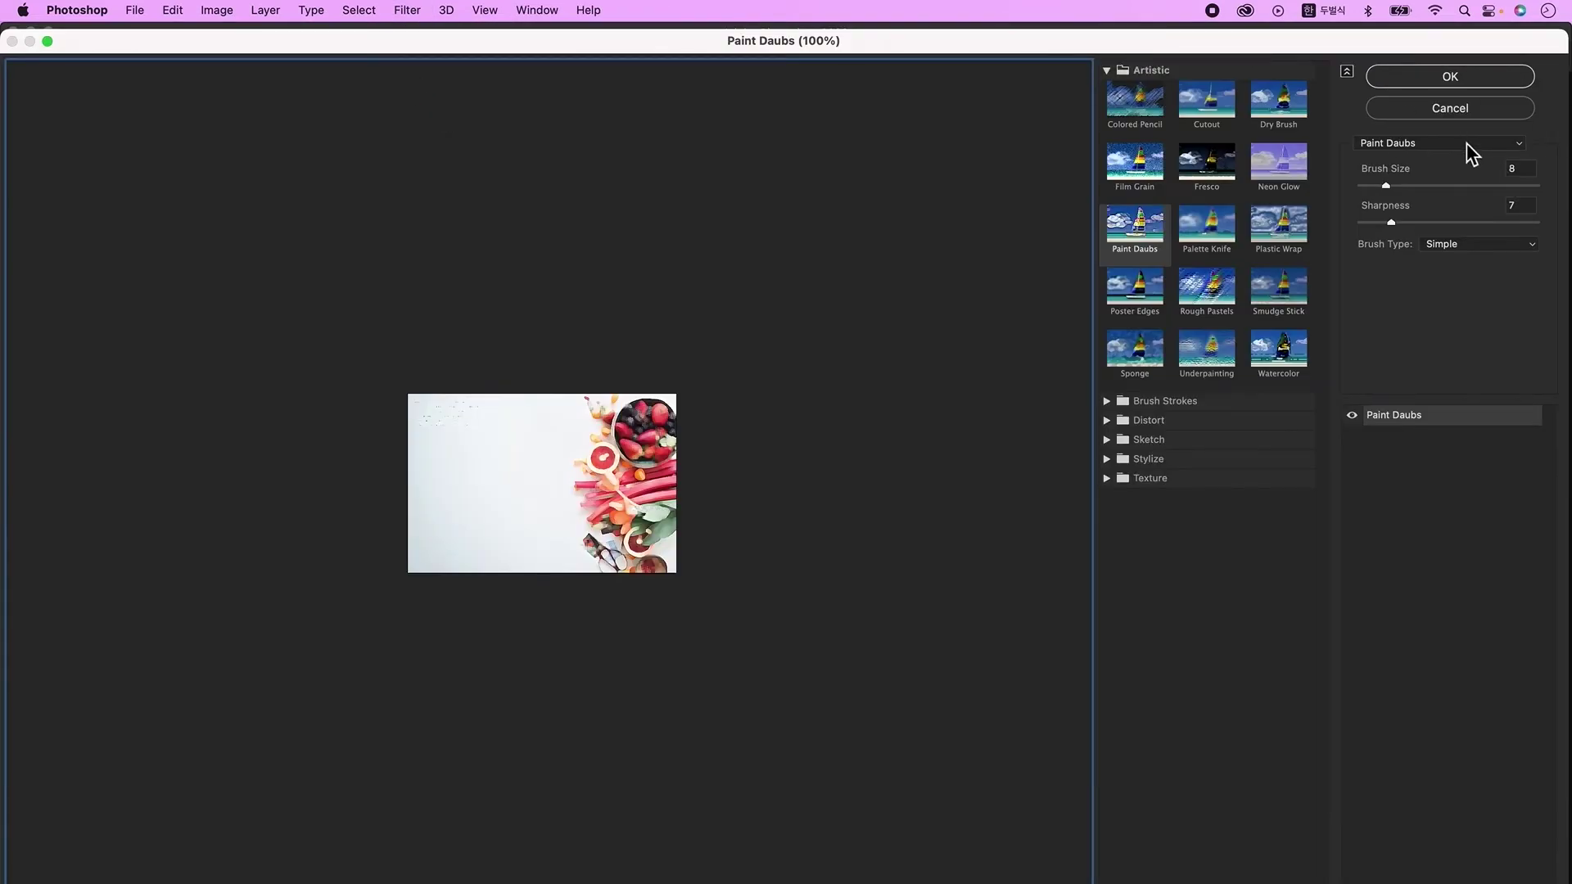
left_click(1467, 144)
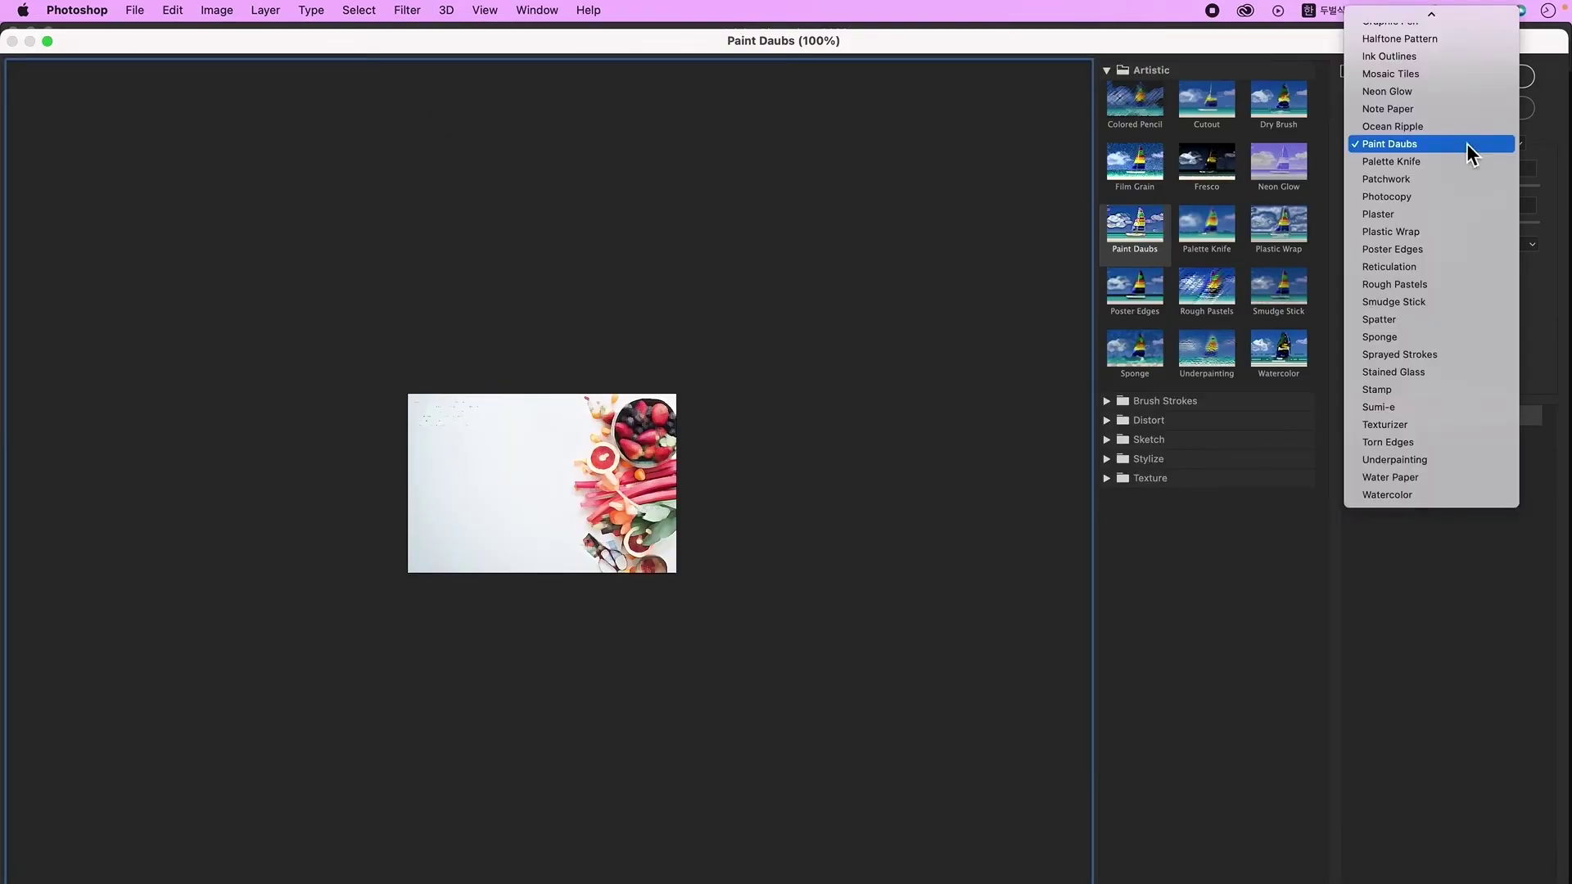
scroll(1466, 144, "up", 5)
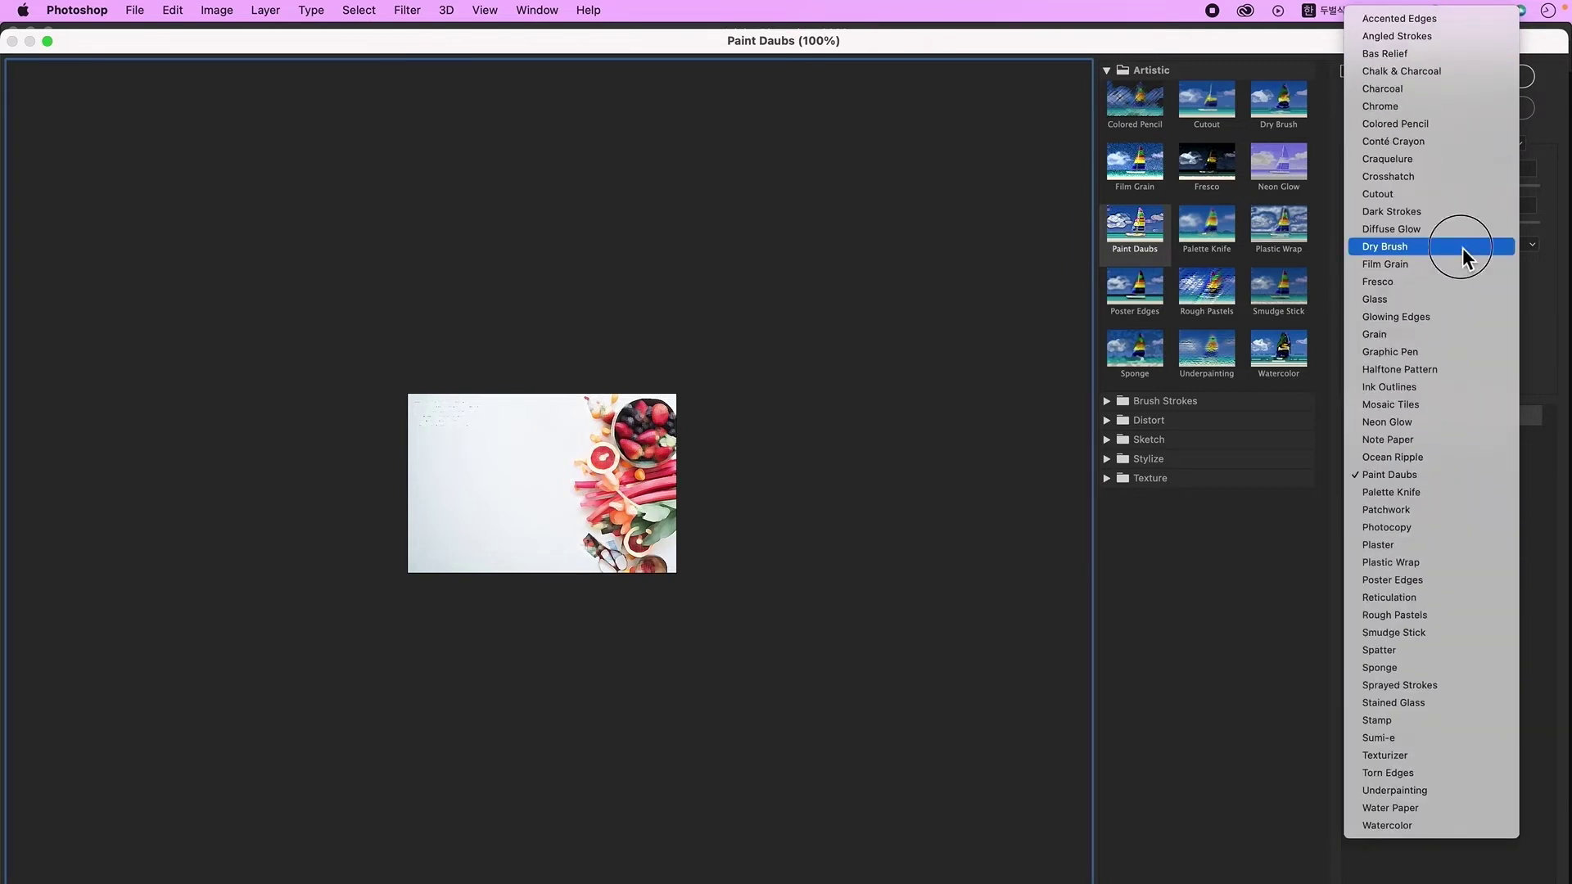
left_click(1463, 245)
left_click(1455, 82)
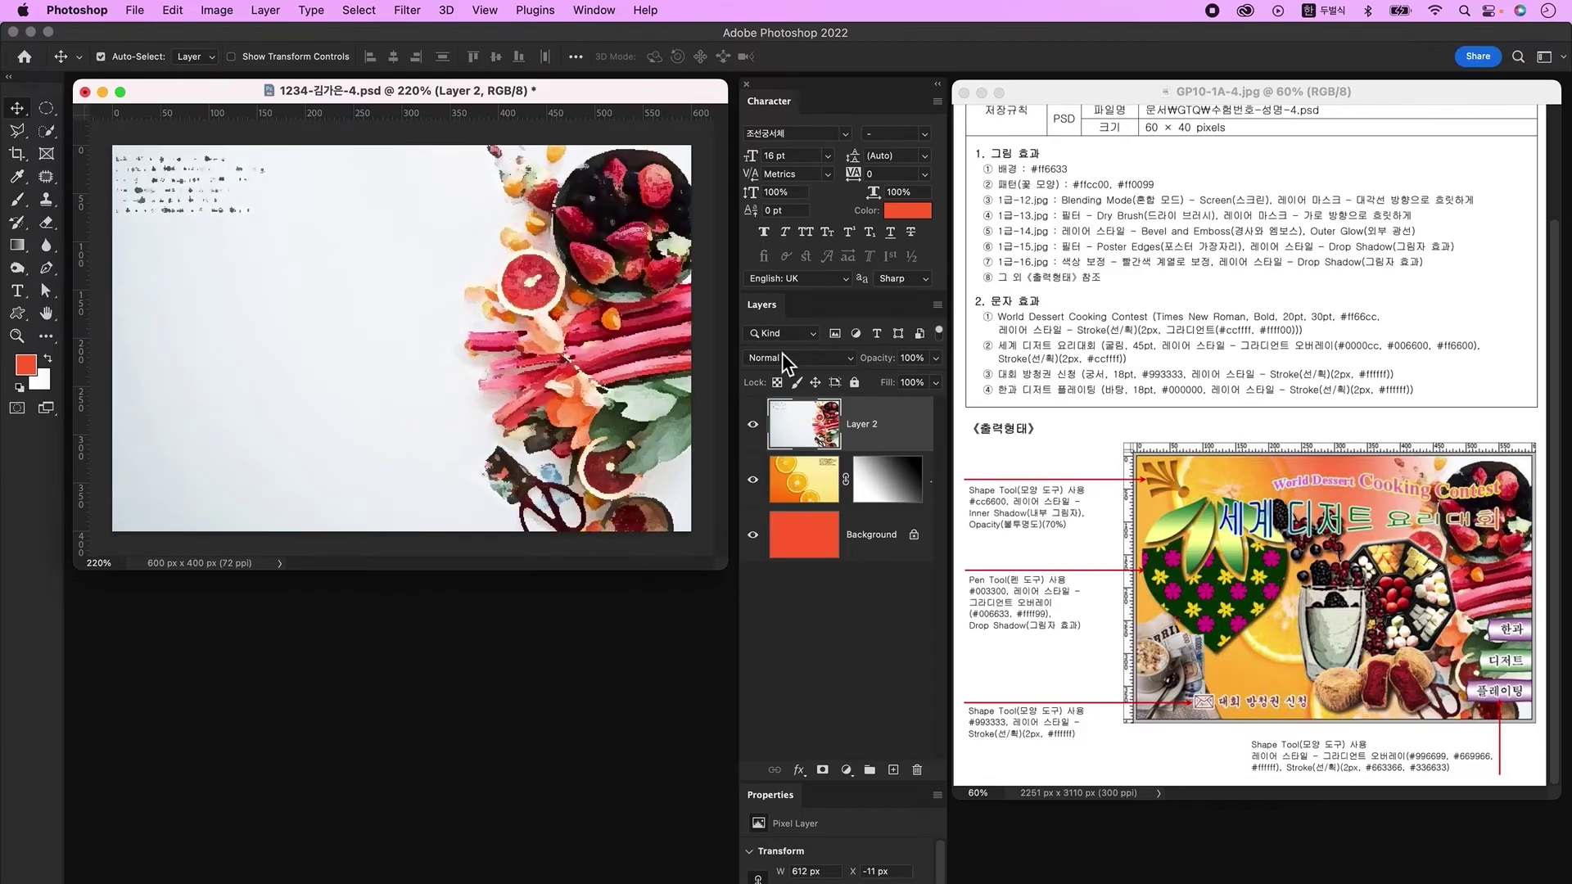
Step: Fade Layer 2's left side with a left-to-right gradient mask, then select 1급-14.jpg to open
left_click(822, 770)
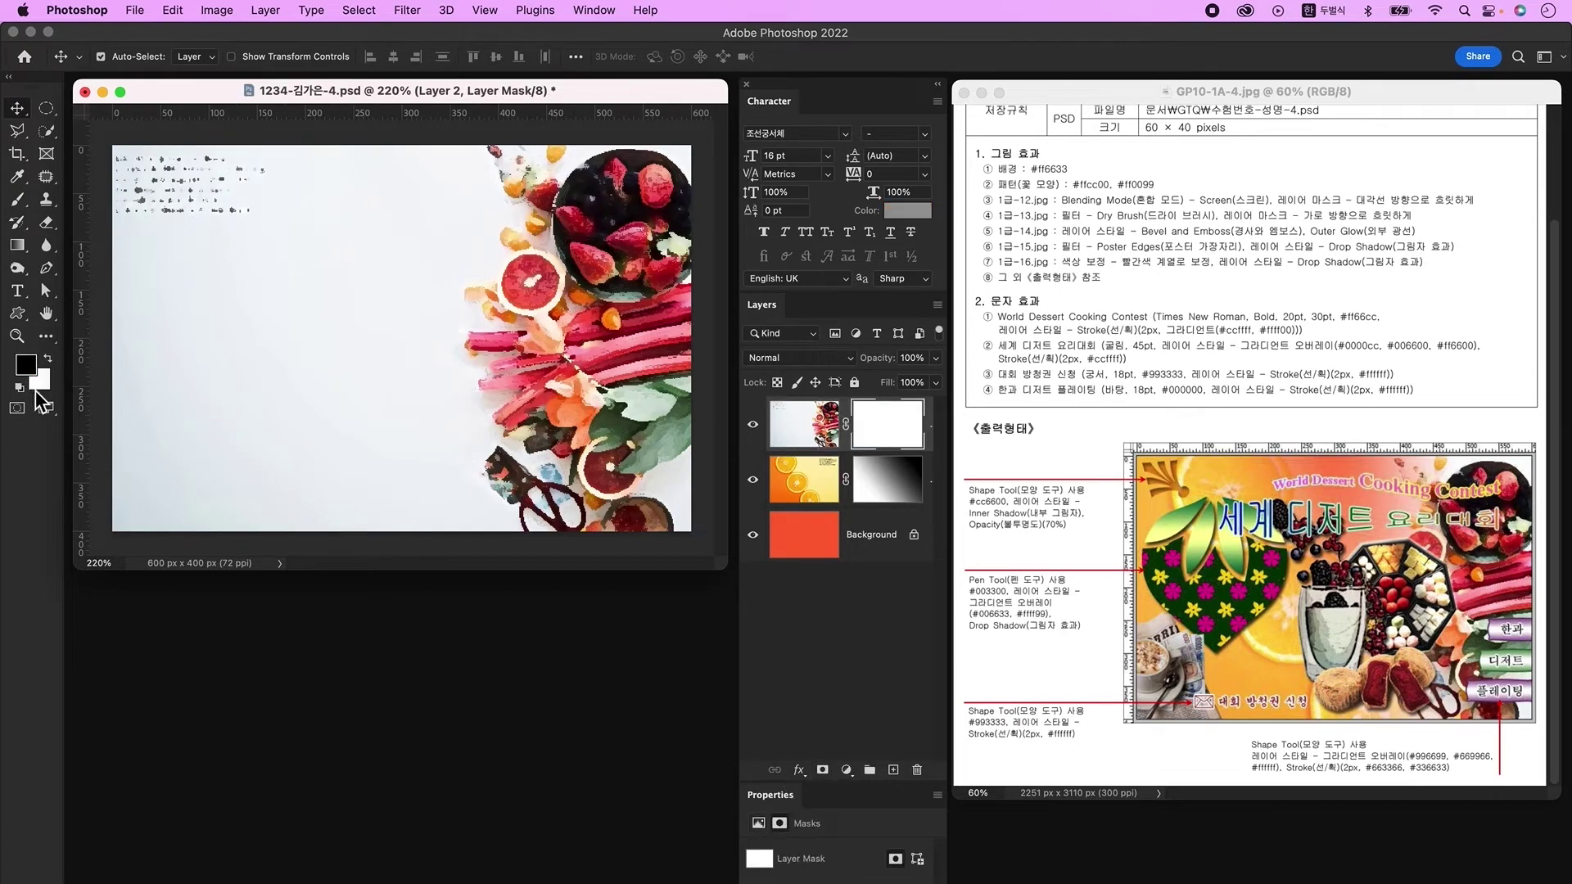
left_click(17, 248)
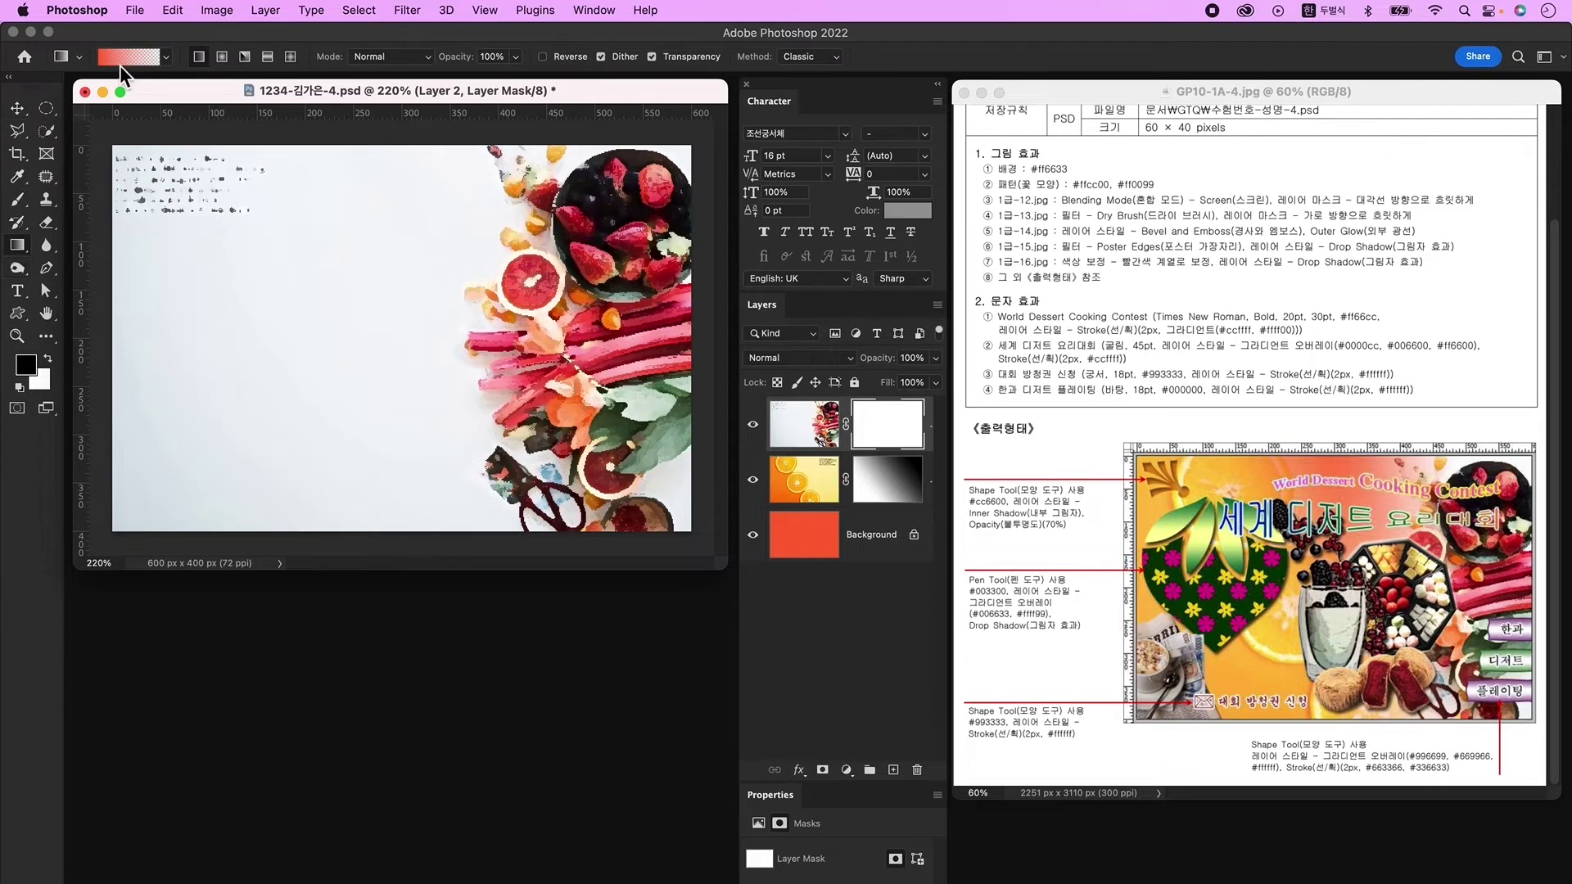
left_click(127, 57)
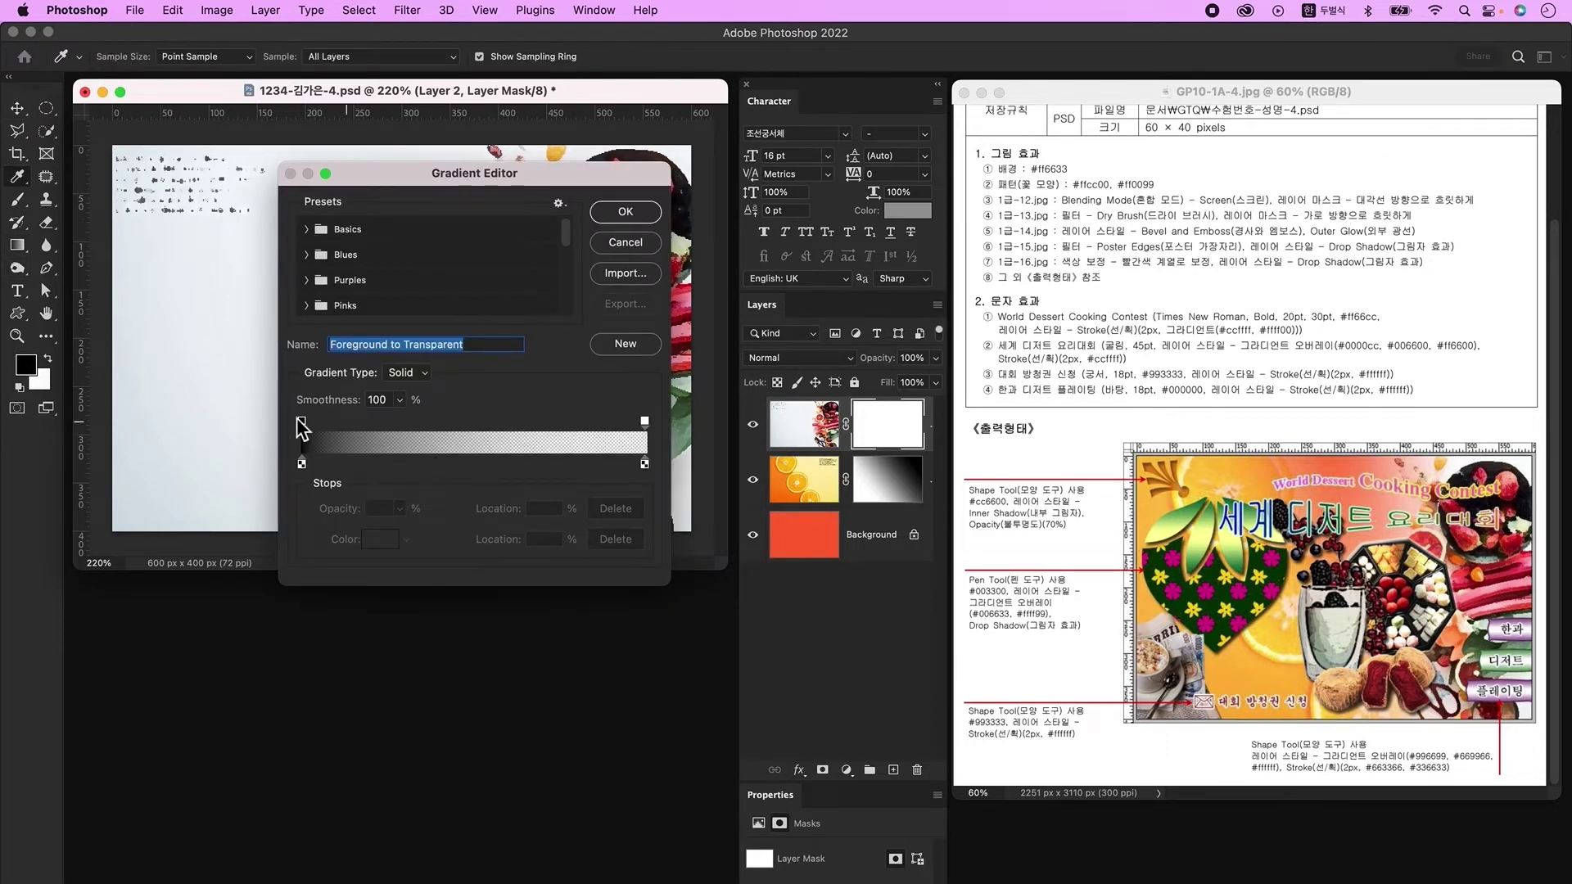
left_click(635, 215)
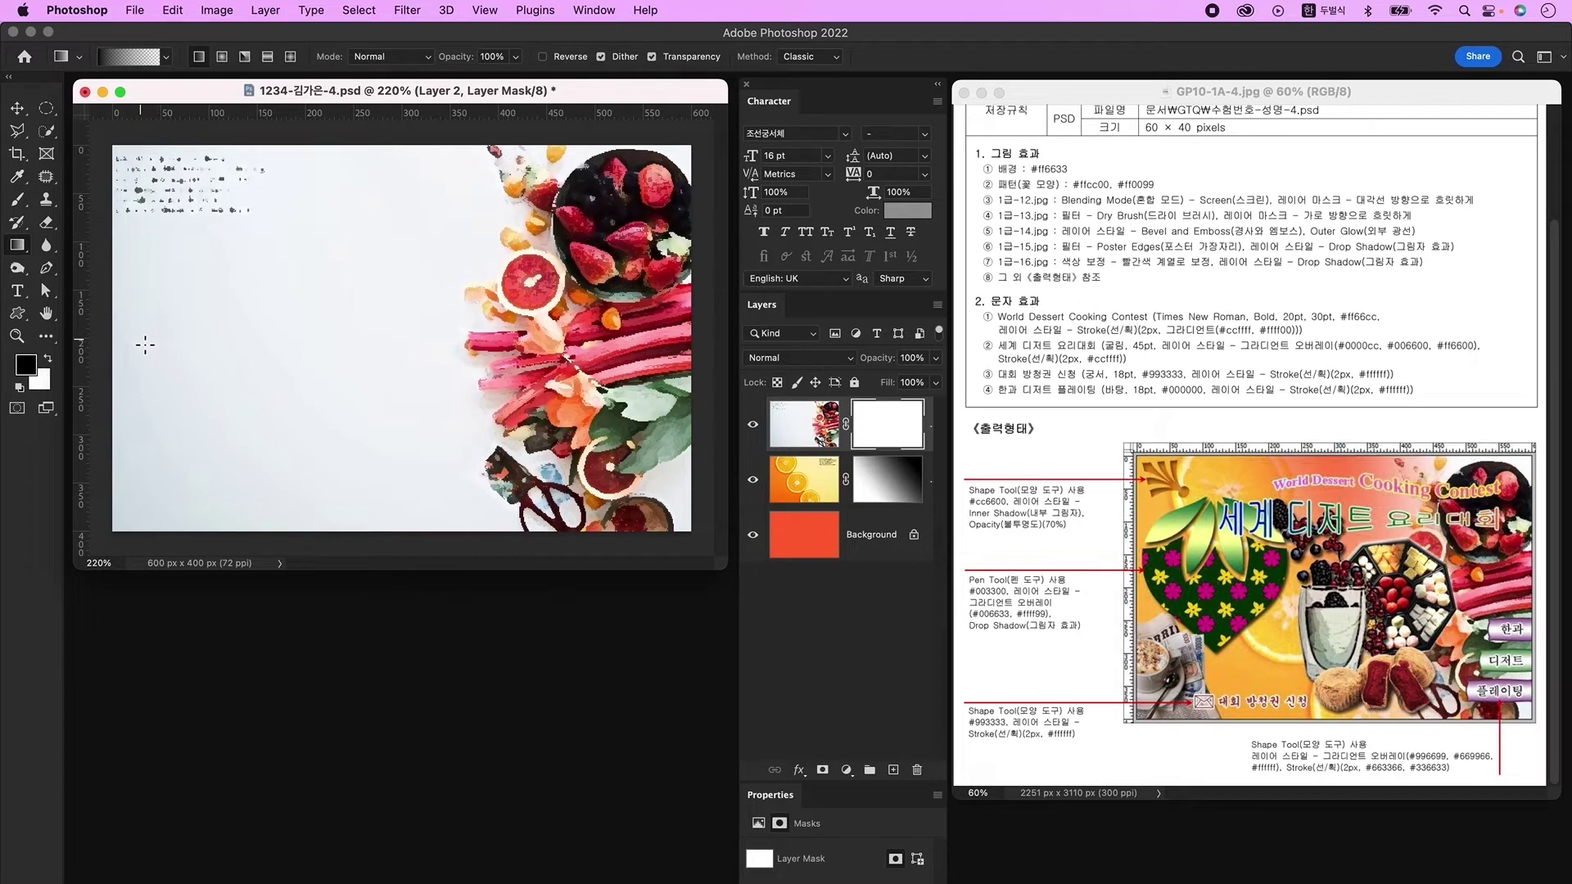
left_click_drag(108, 332, 573, 332)
left_click_drag(159, 348, 627, 354)
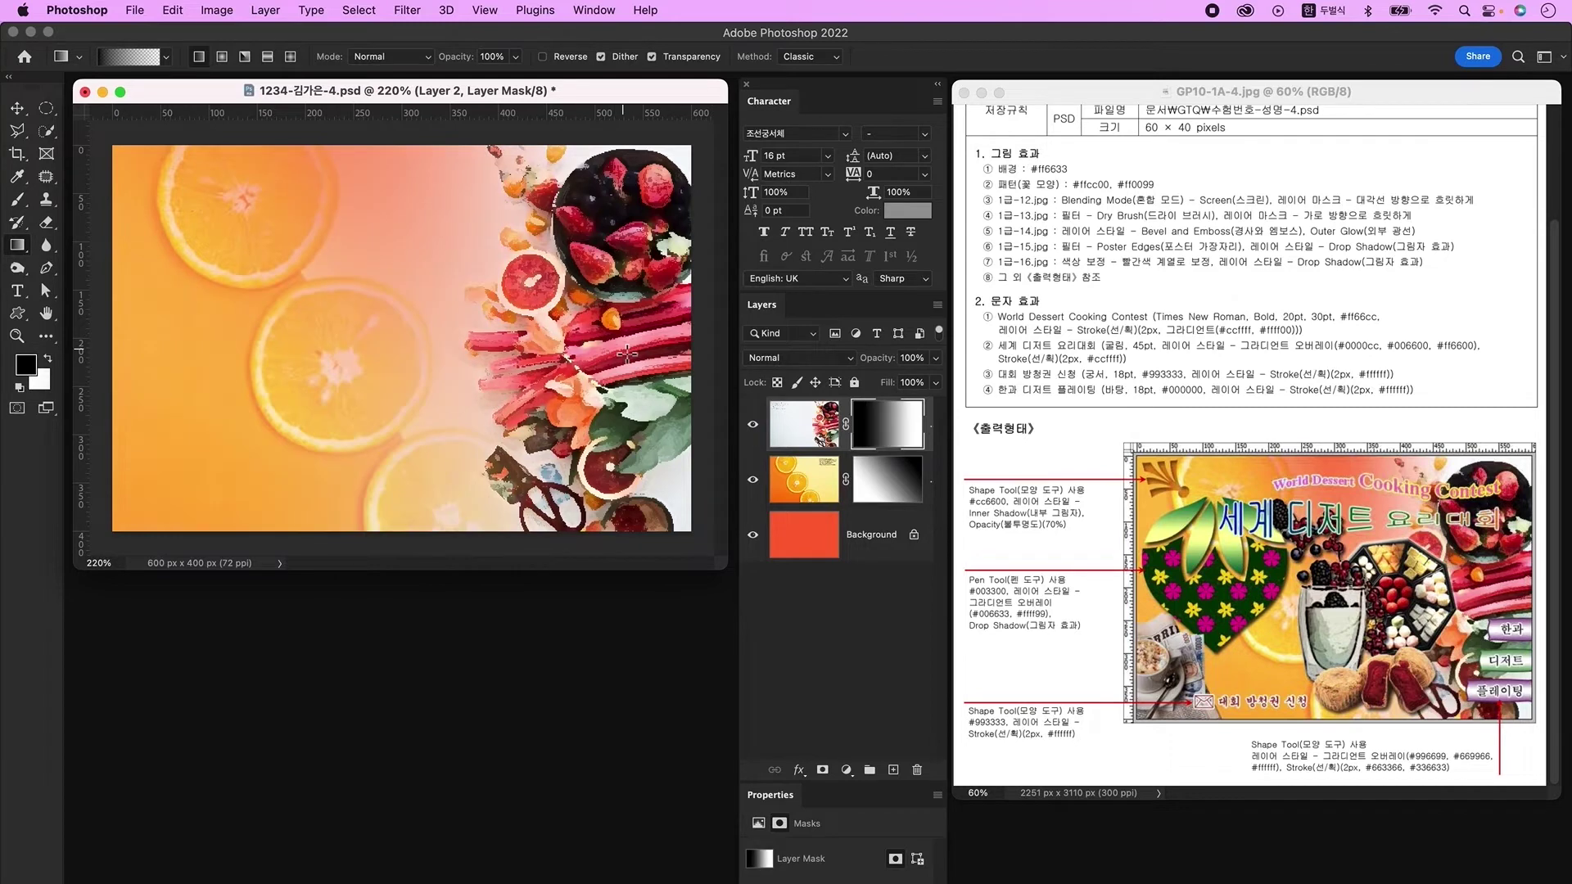
key("super+o")
left_click(696, 426)
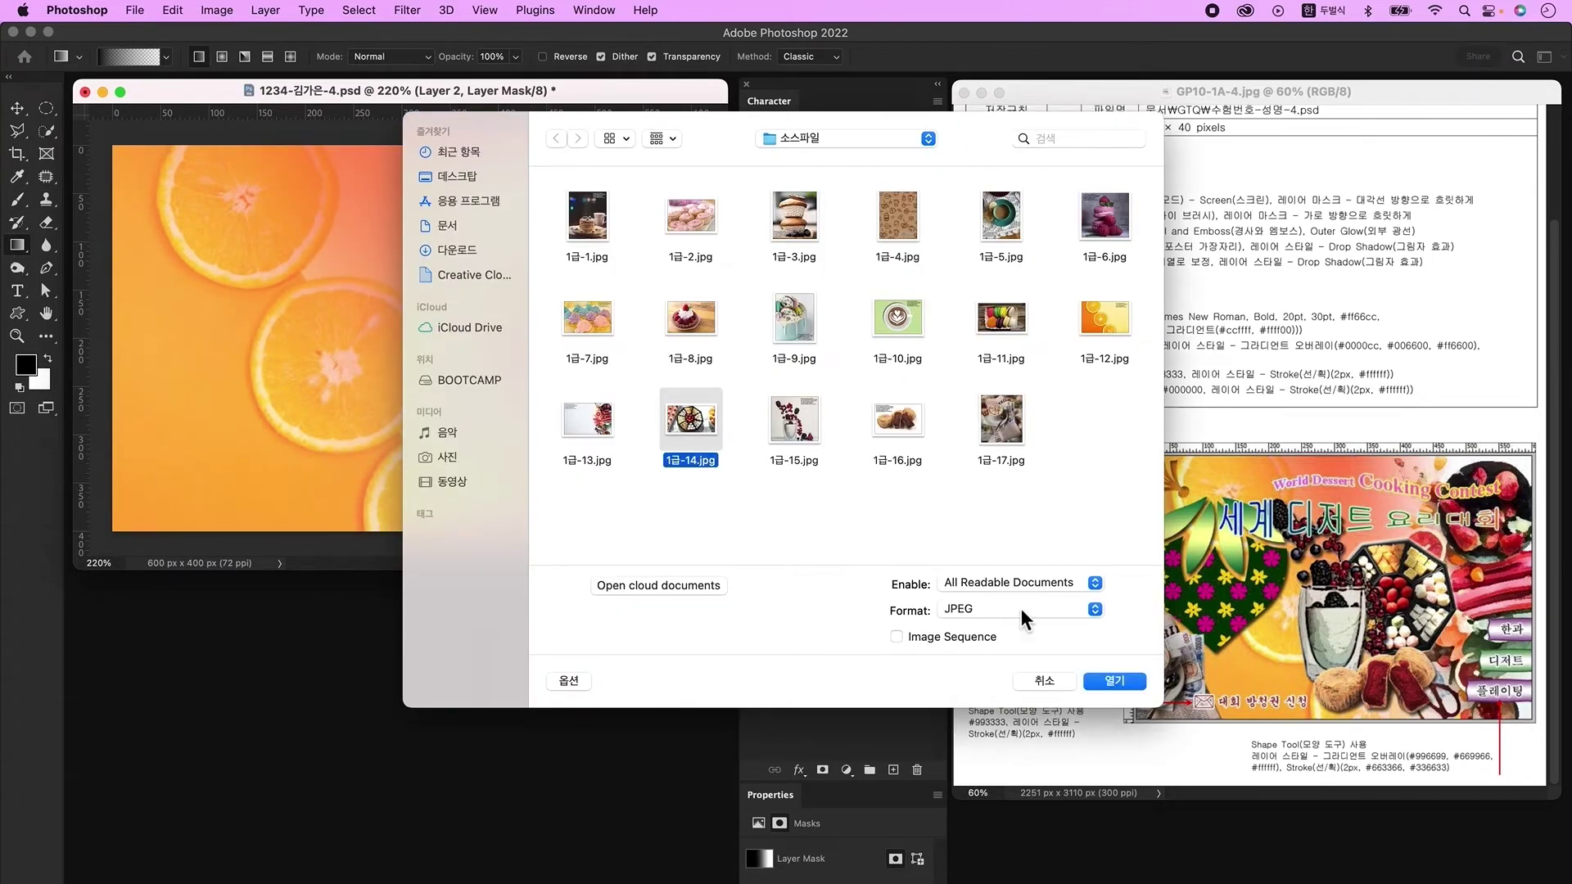
Step: Open 1급-14.jpg and outline the octagonal tray with the Polygonal Lasso
left_click(1109, 680)
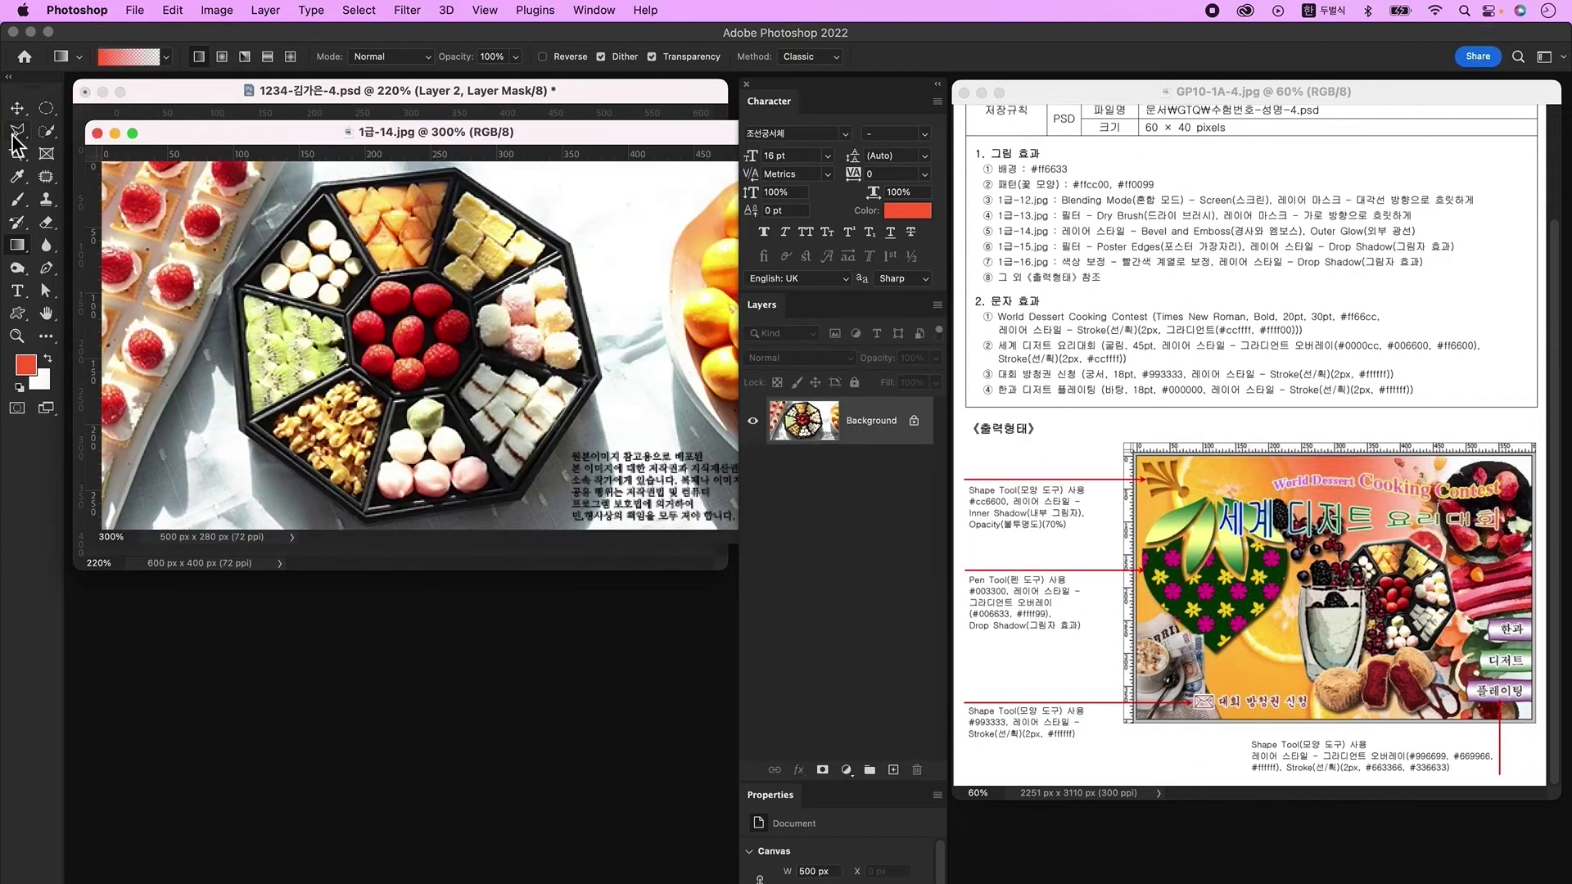
left_click(18, 131)
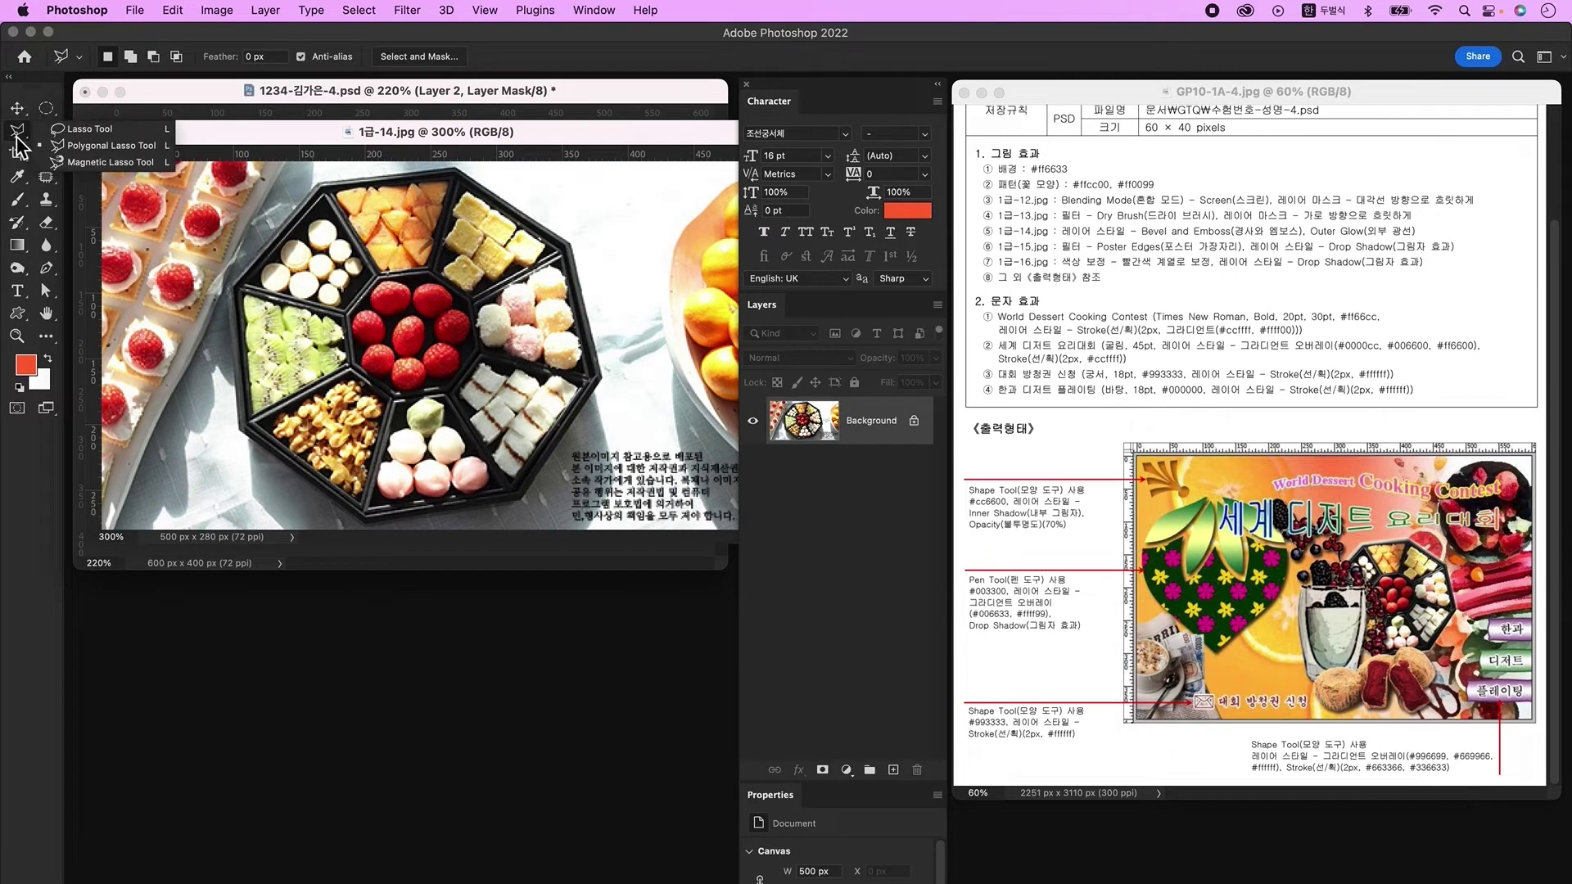
left_click(82, 151)
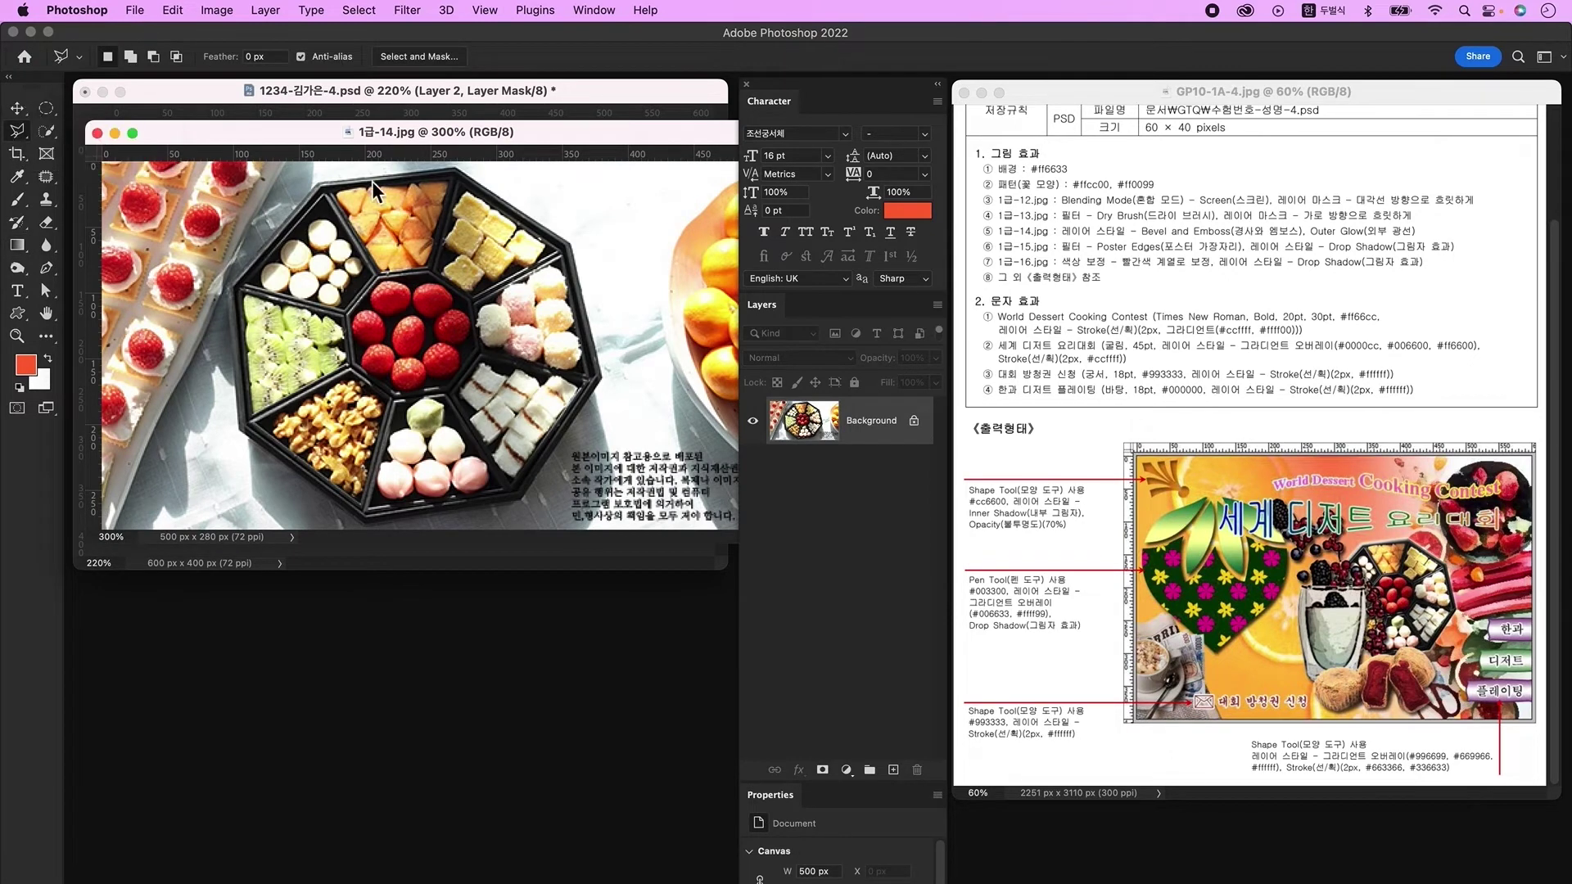
left_click(229, 291)
left_click(319, 177)
left_click(446, 167)
left_click(570, 239)
left_click(604, 373)
left_click(524, 501)
left_click(366, 524)
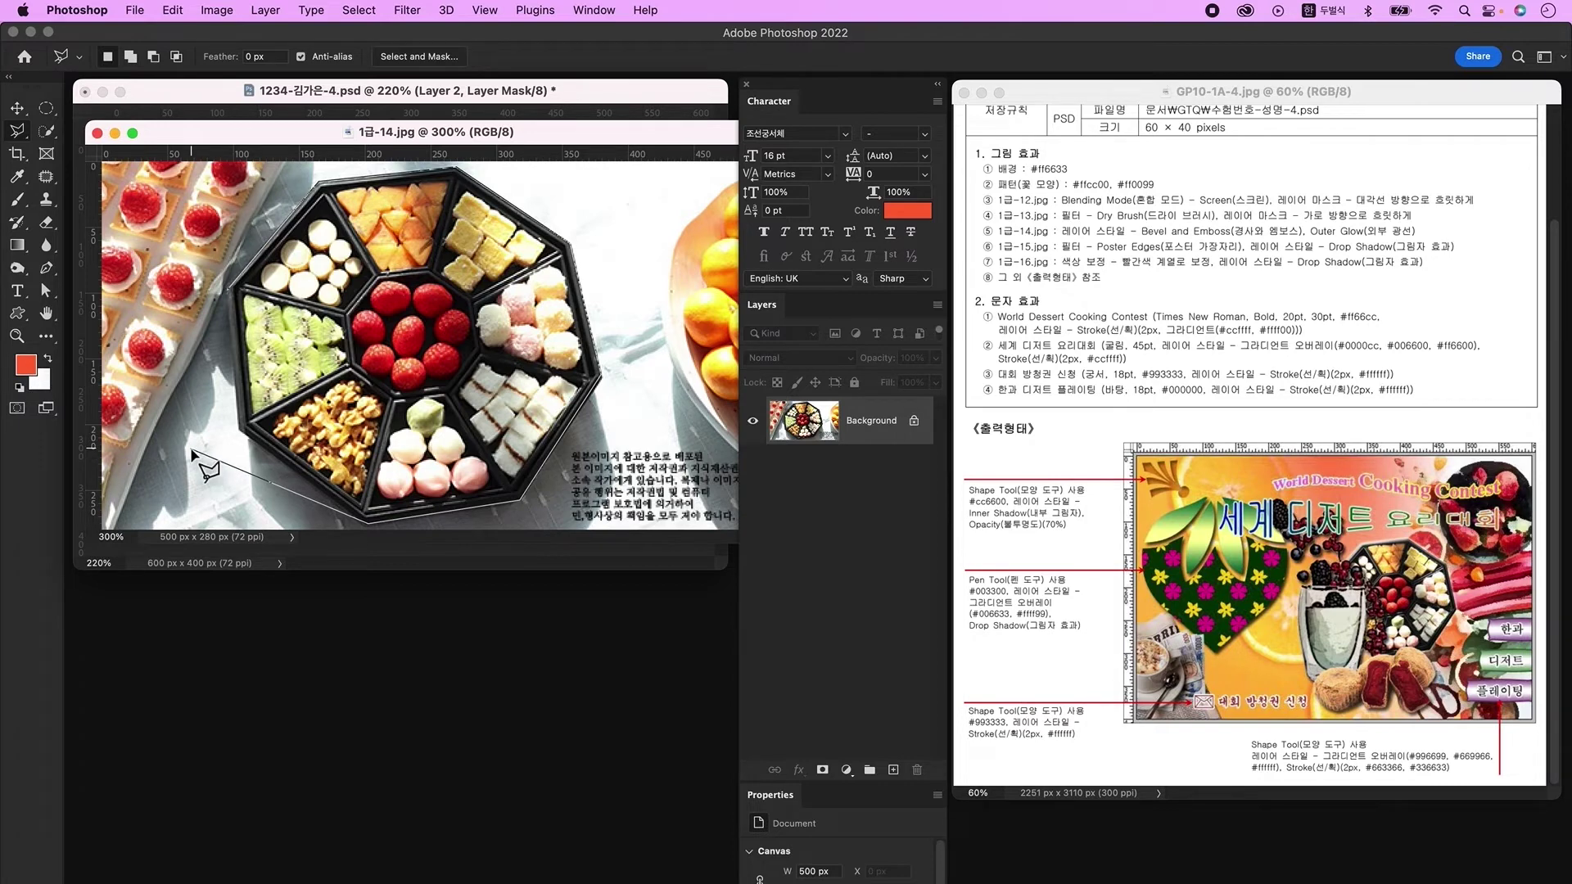
left_click(238, 429)
Step: Copy the tray to its own layer, bring it into the poster, and shrink it to about 227 px wide
key("ctrl+j")
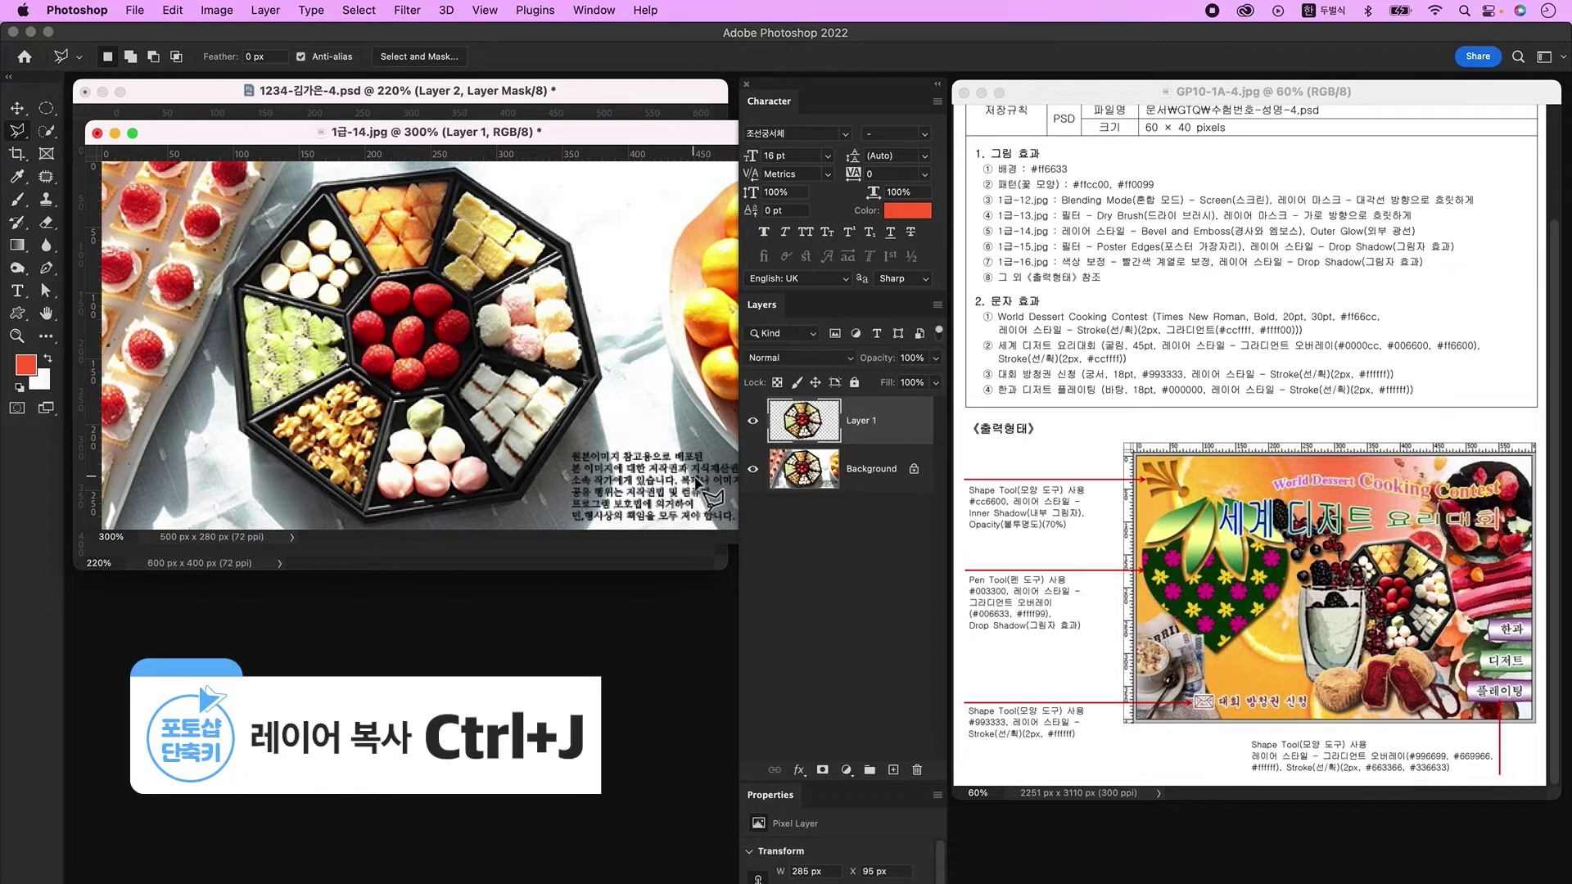
left_click_drag(508, 148, 493, 517)
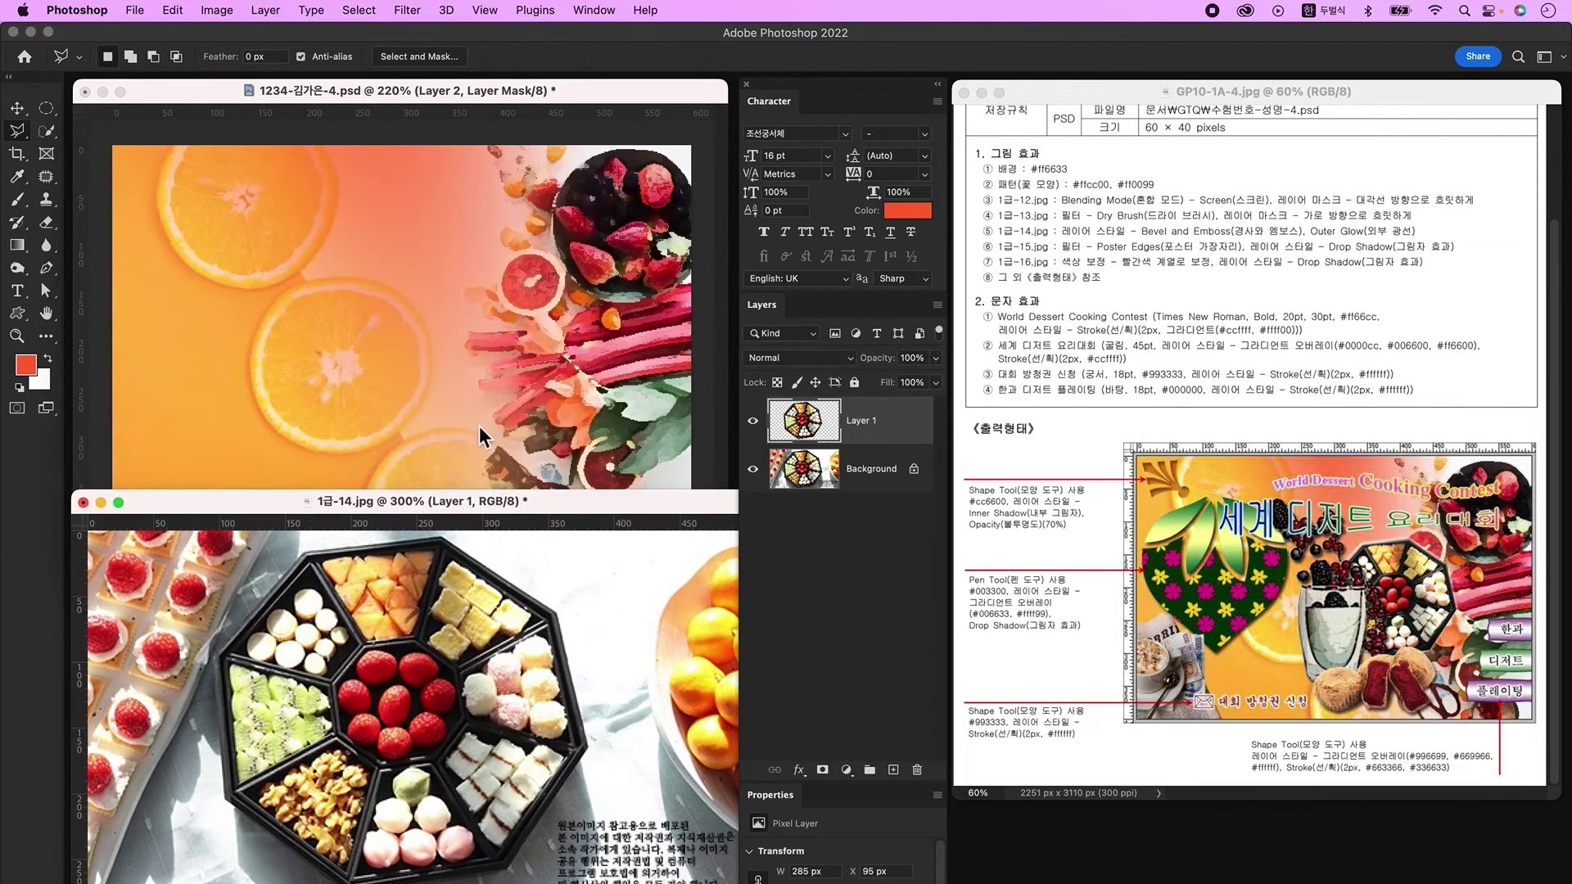
left_click(16, 108)
left_click_drag(852, 442, 501, 413)
key("ctrl+t")
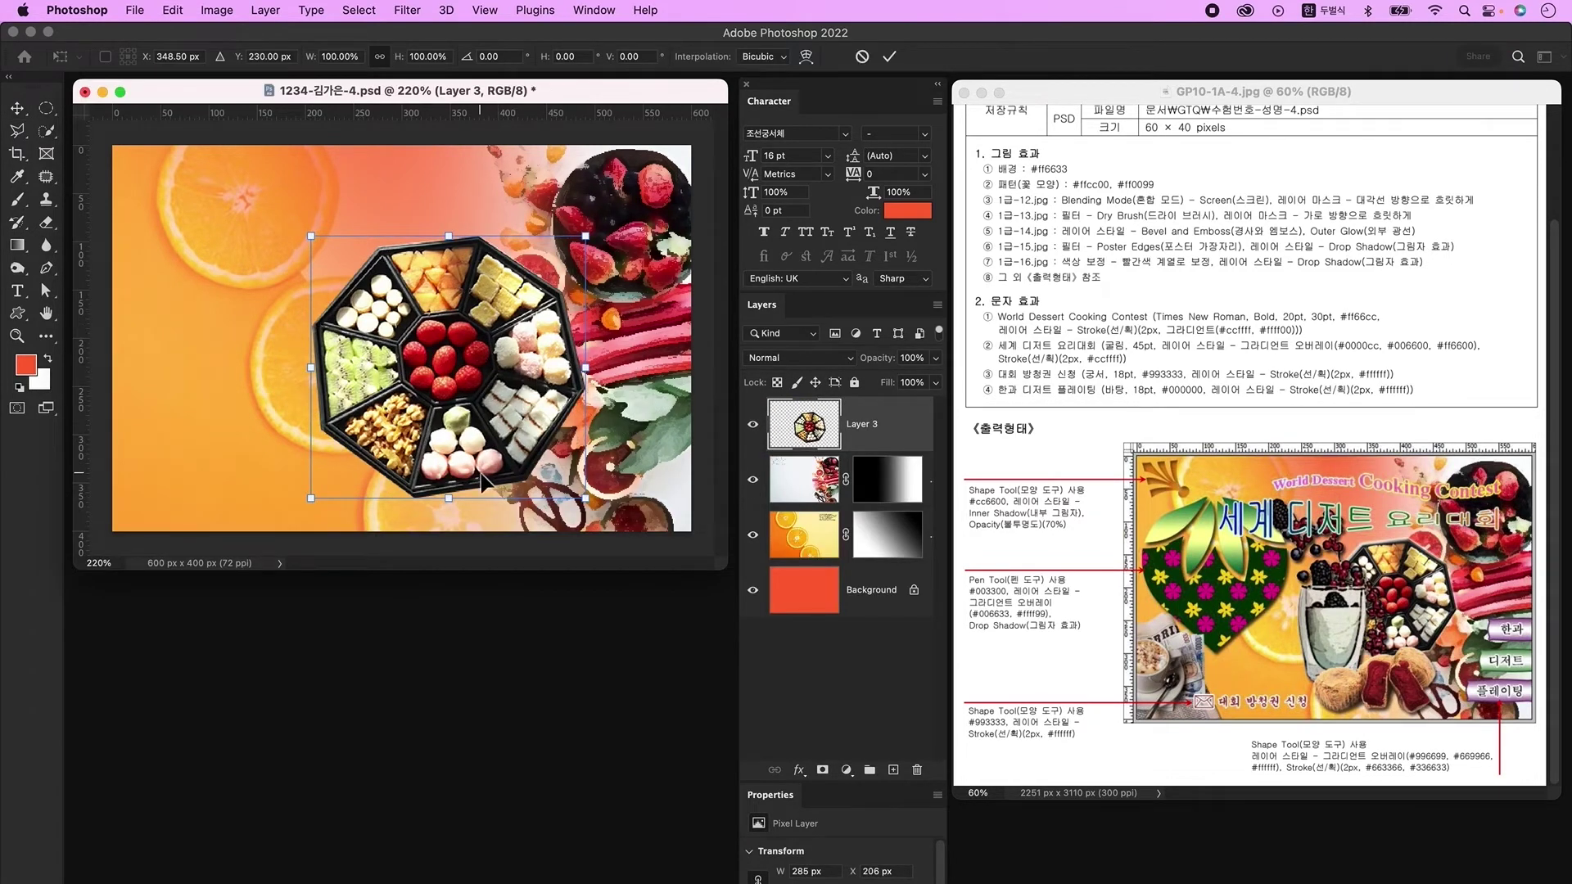
left_click_drag(586, 498, 571, 465)
key("Return")
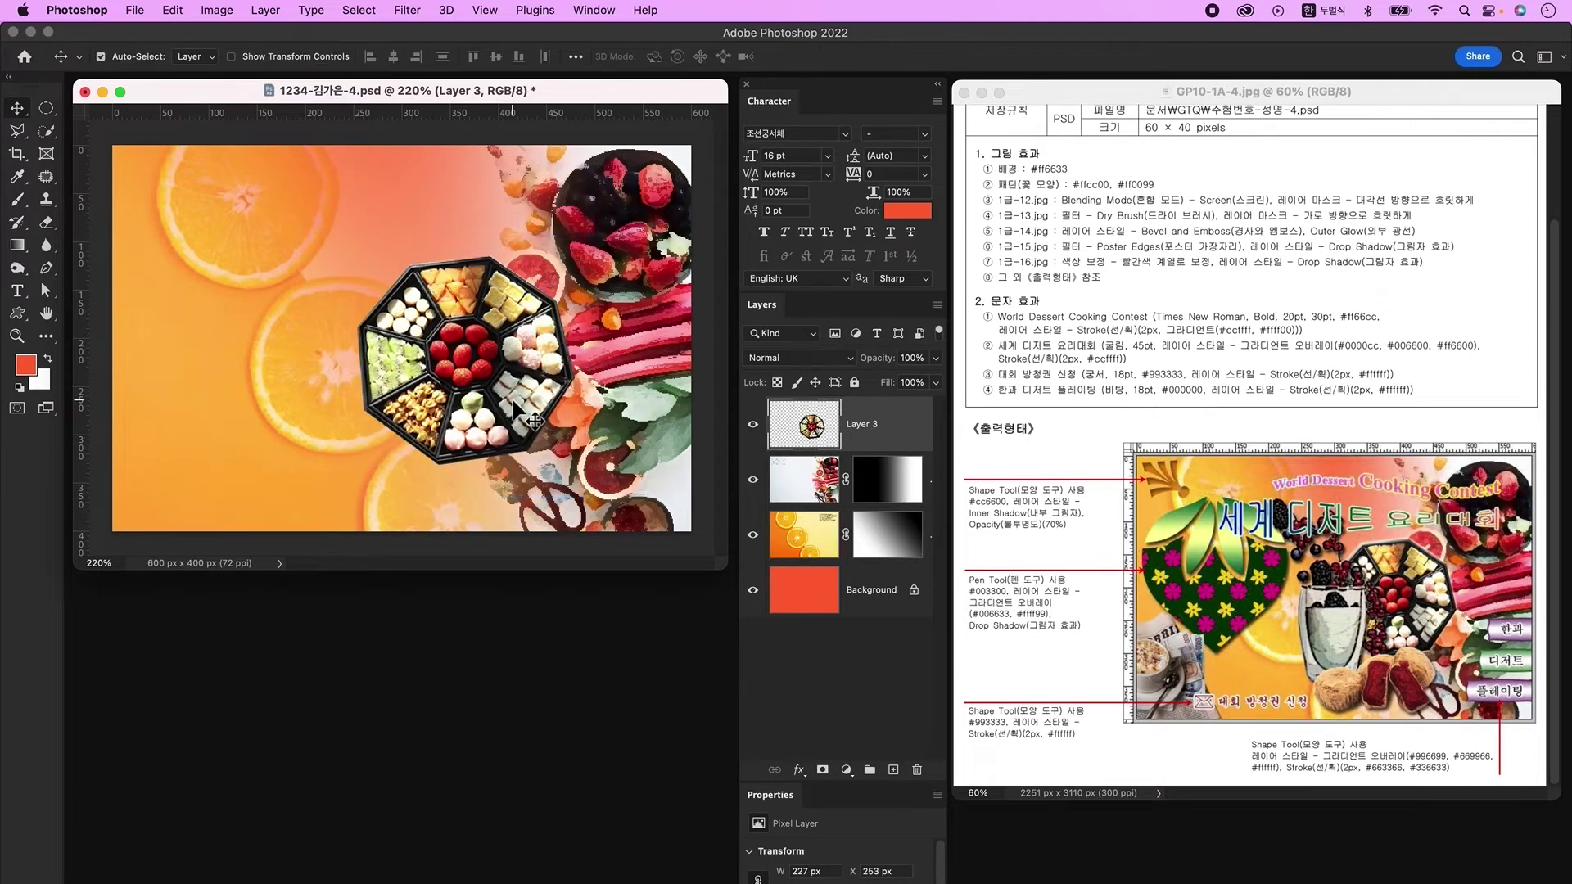
Step: Give the tray layer Bevel & Emboss and Outer Glow styles
double_click(908, 433)
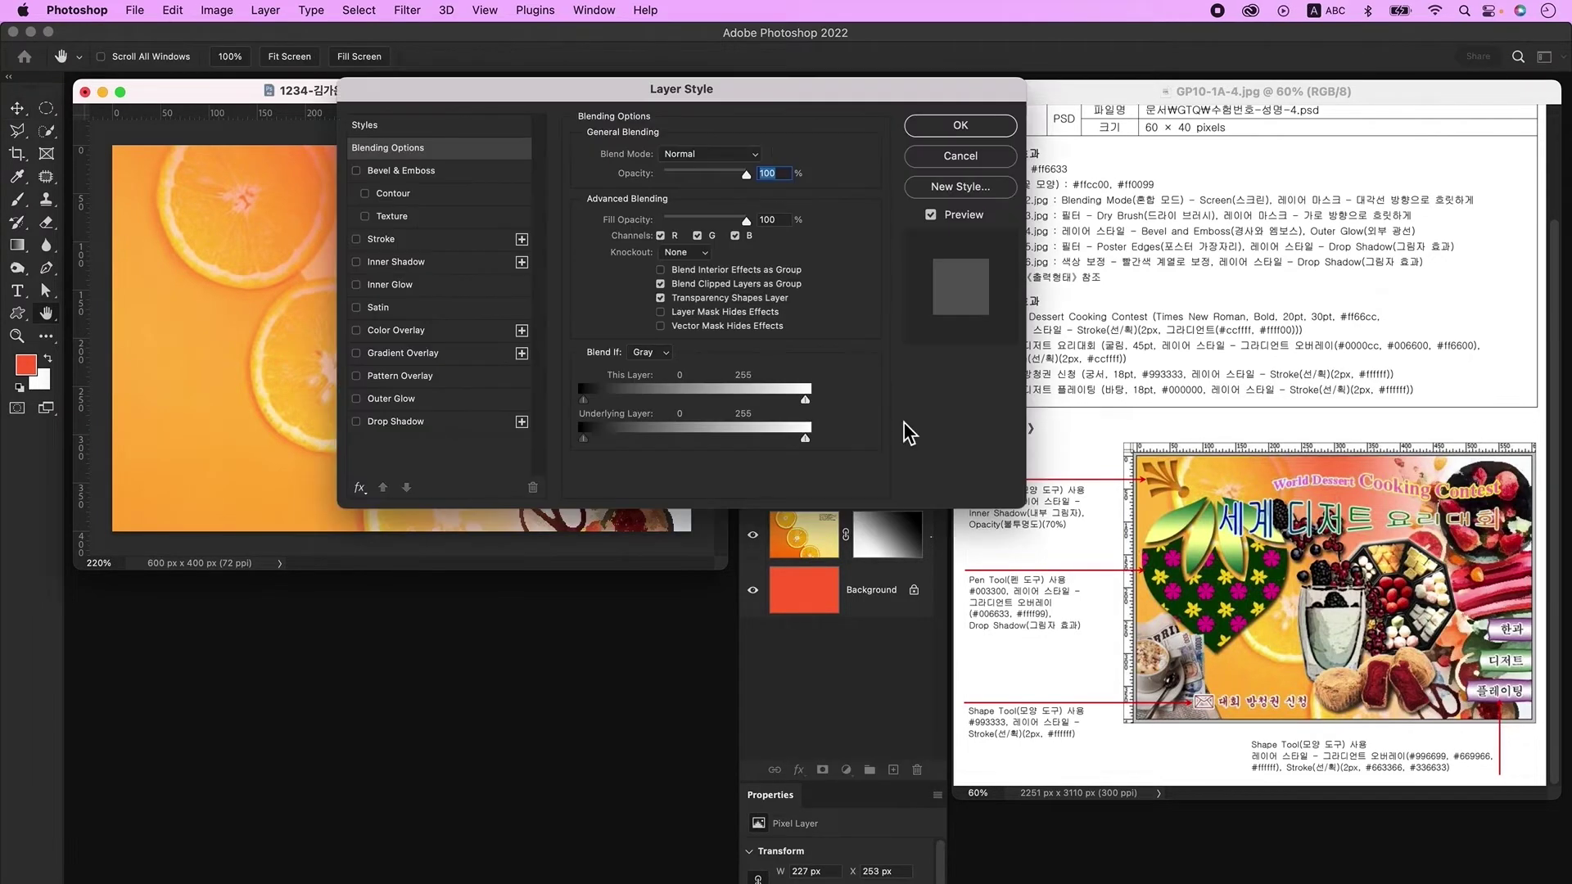
left_click(409, 170)
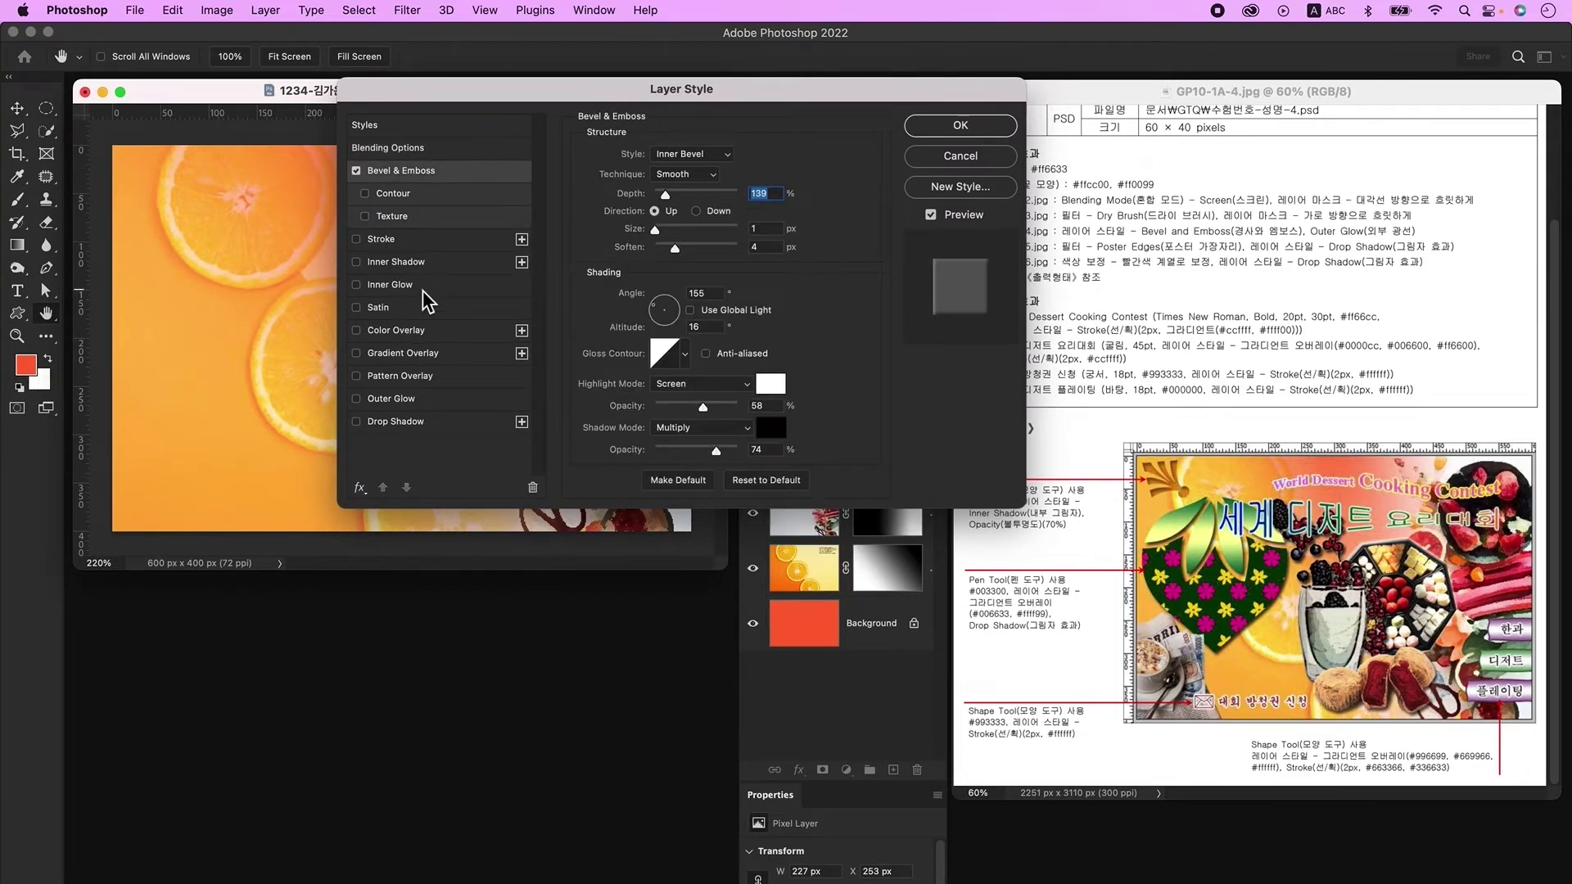
left_click(418, 424)
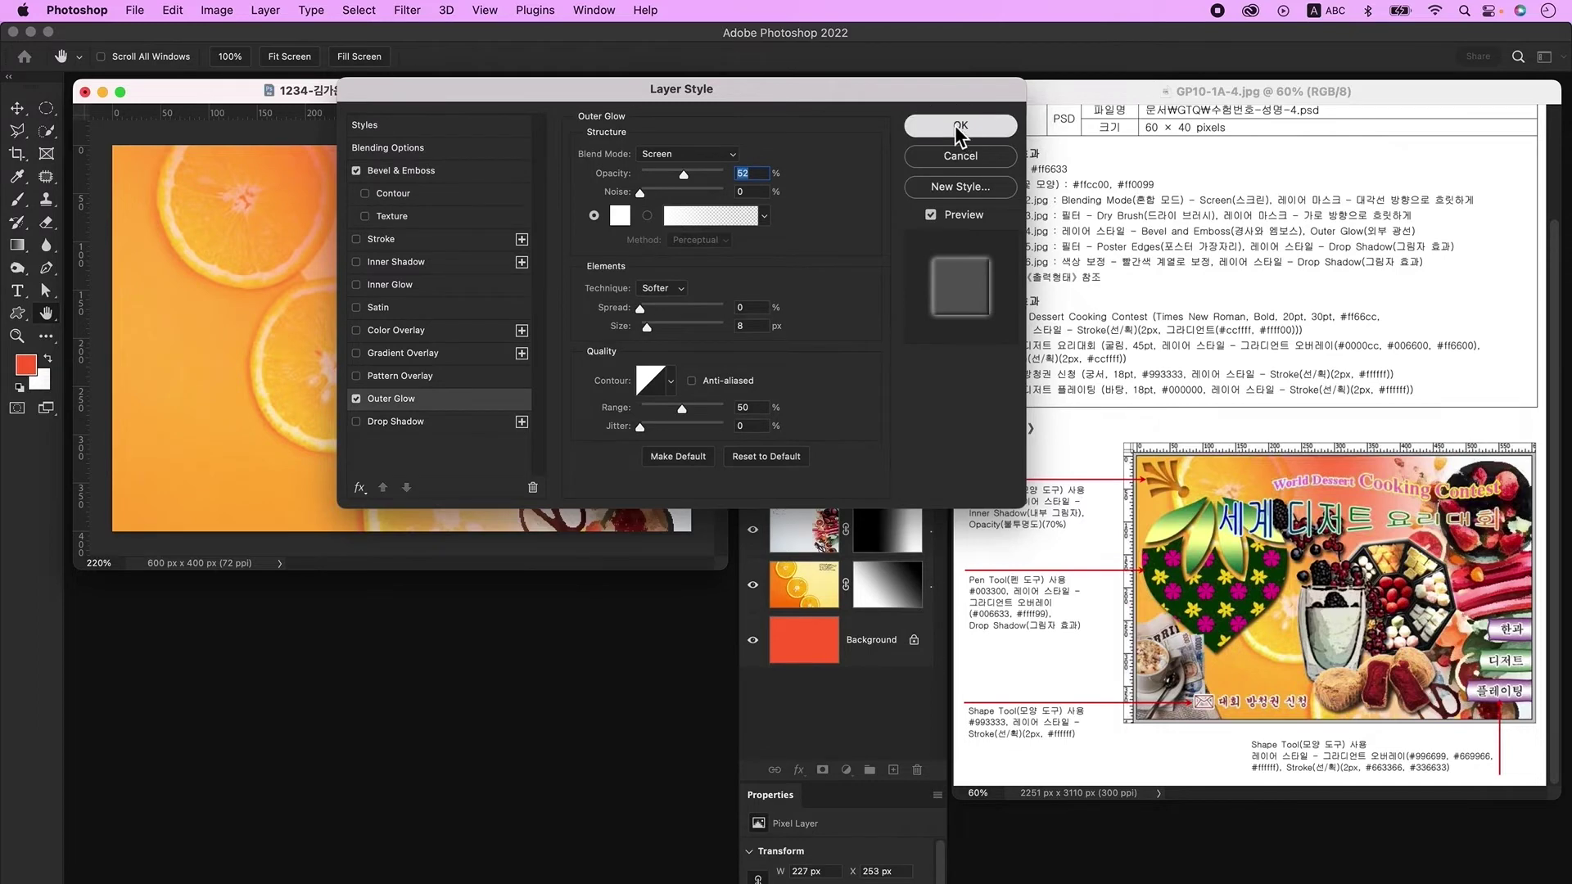
left_click(957, 126)
key("super+o")
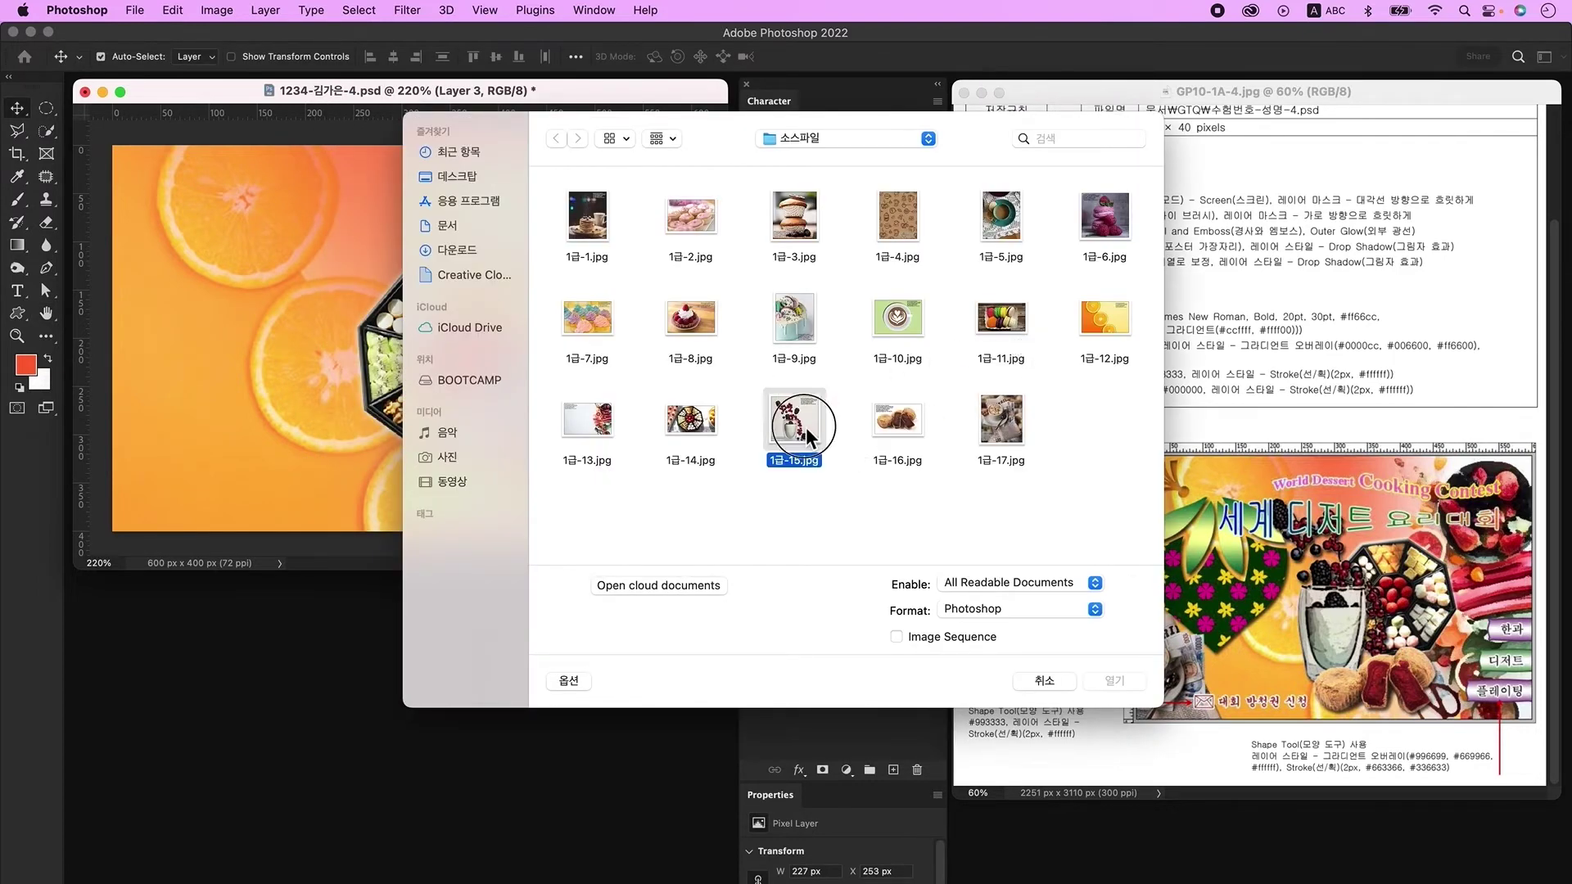
Step: Open 1급-15.jpg, unlock its layer, and delete the white background with the Magic Wand
left_click(1134, 679)
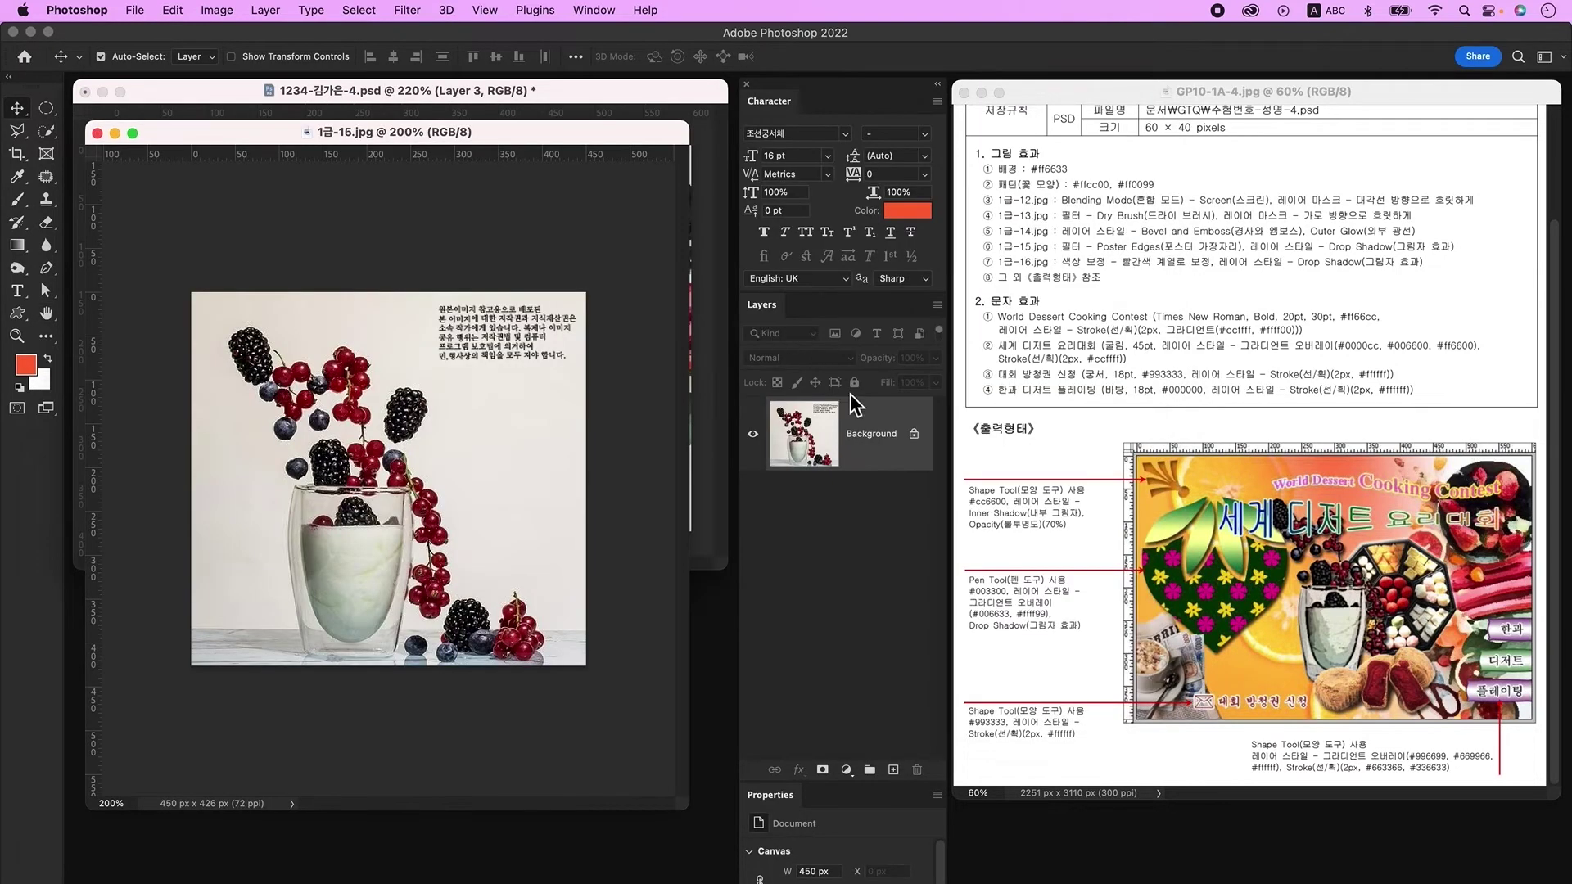
left_click(915, 435)
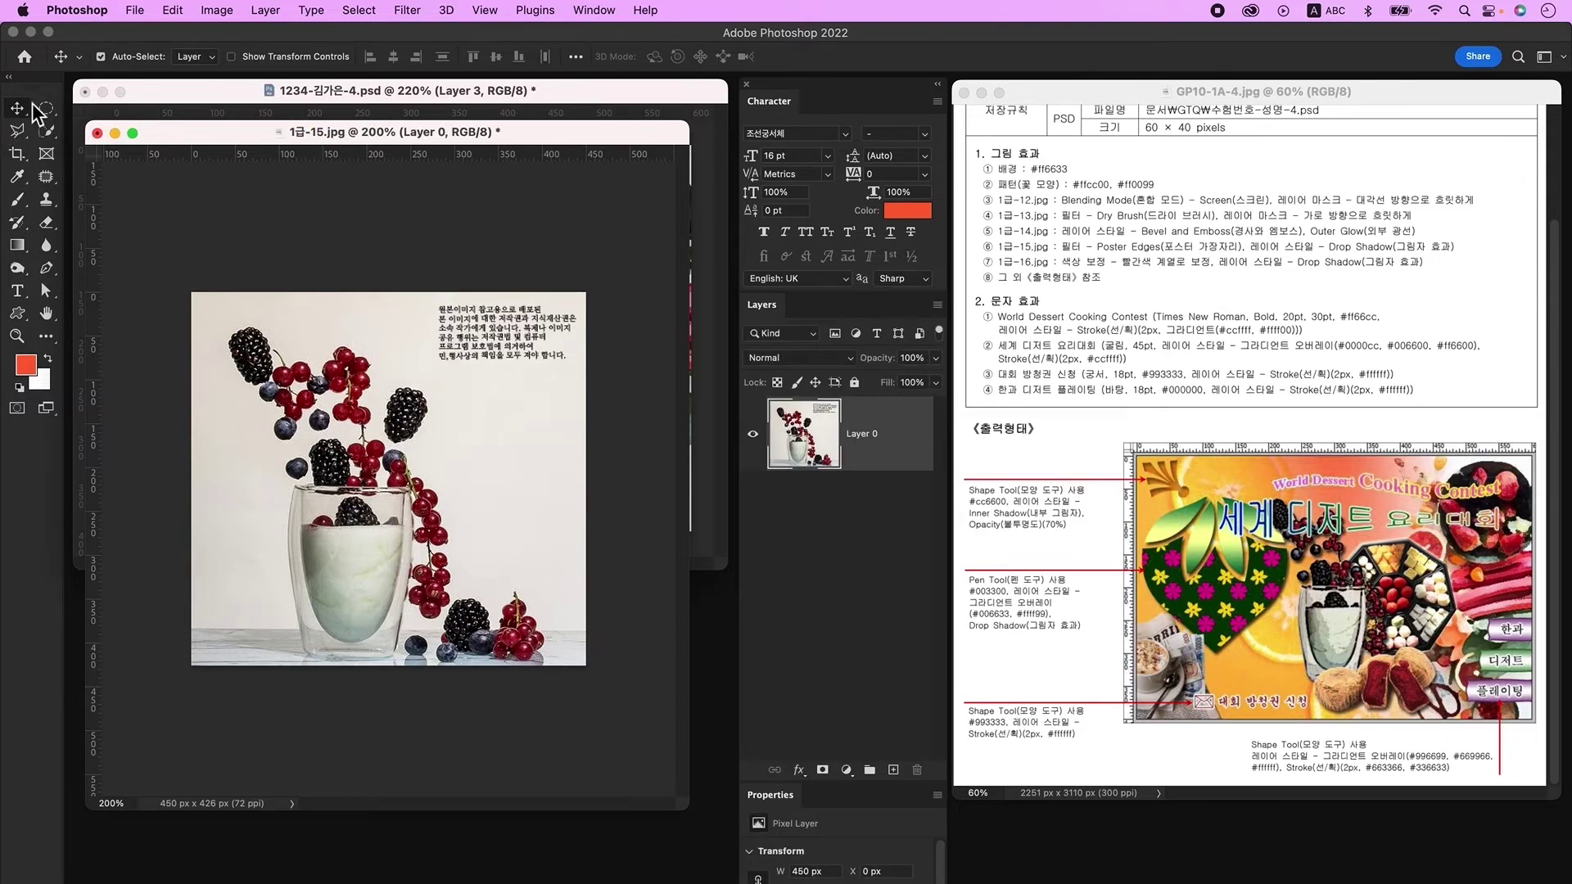
left_click_drag(48, 134, 121, 167)
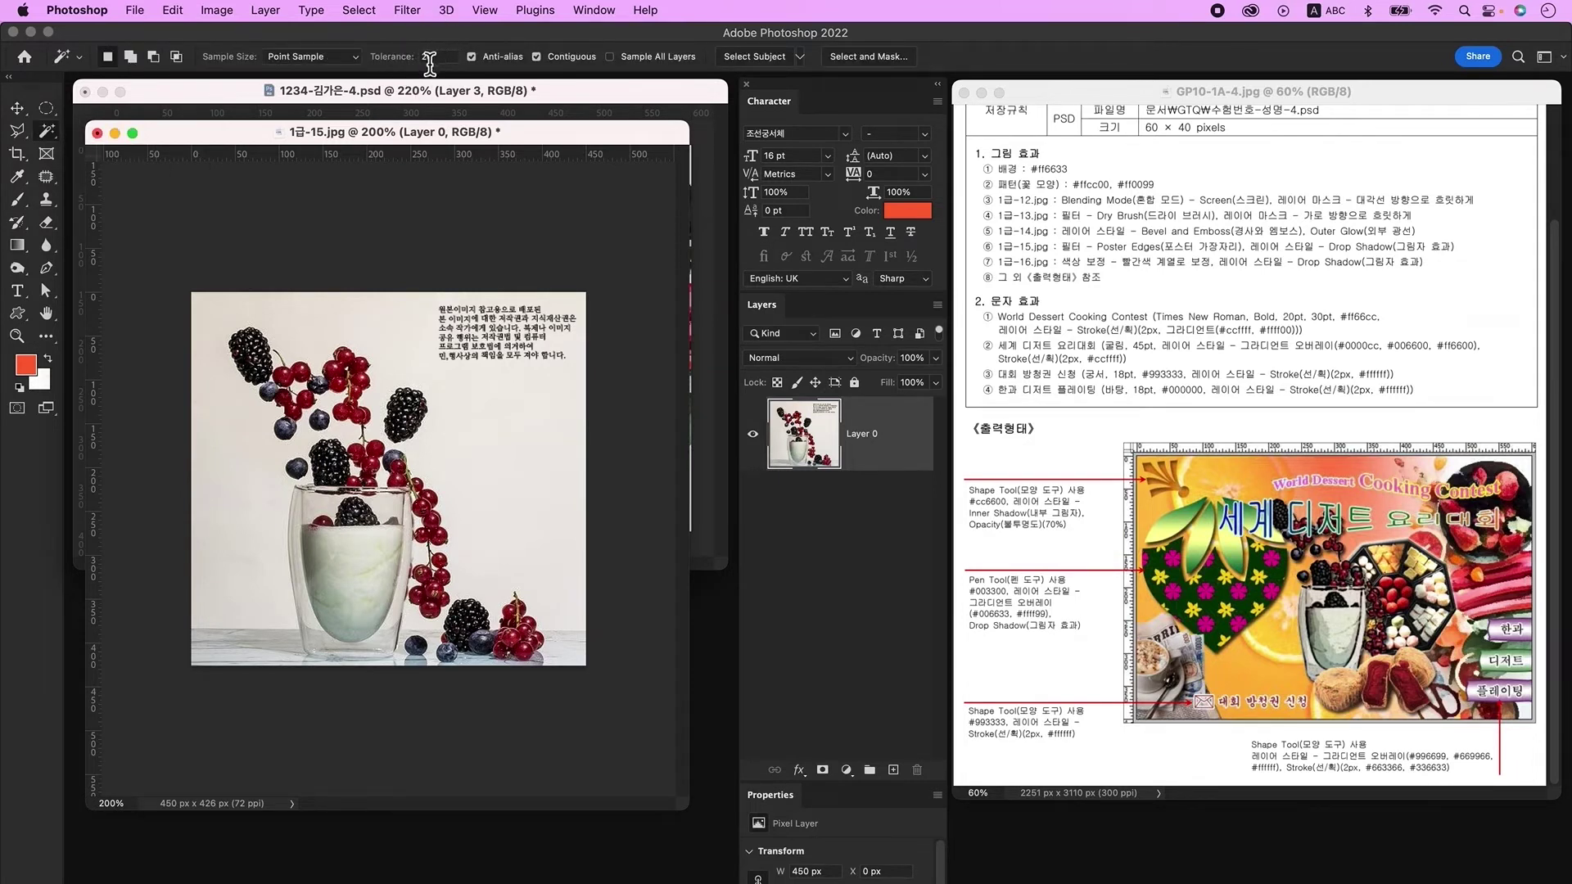
left_click(529, 437)
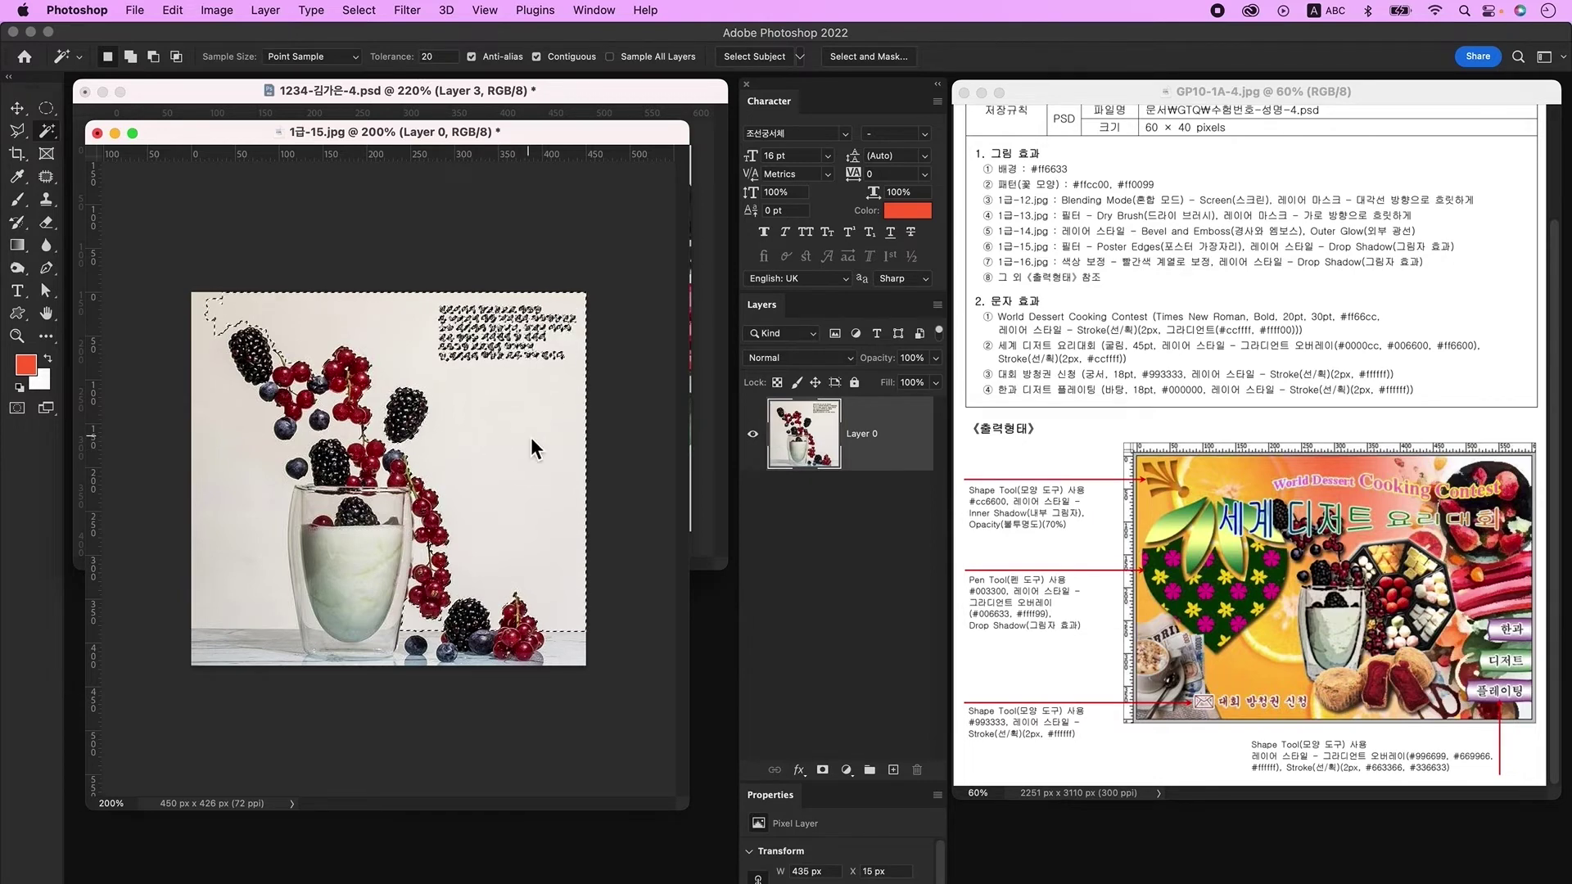
key("Delete")
left_click(297, 442)
key("Delete")
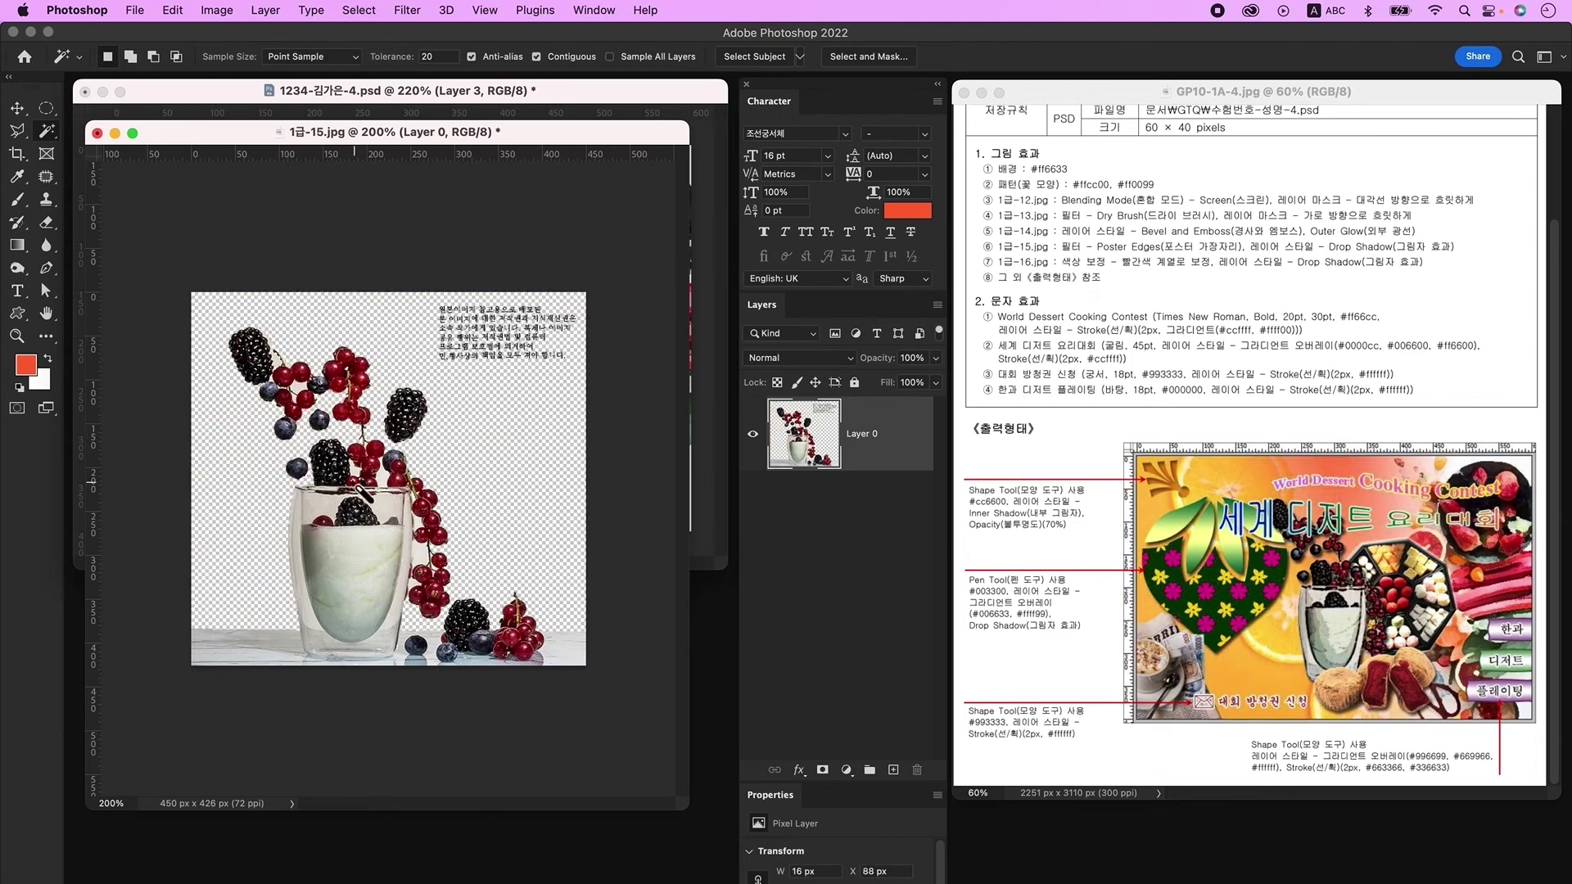
left_click(403, 532)
key("ctrl+d")
Step: Outline the table and bottom berries with the Polygonal Lasso and delete them
left_click(17, 131)
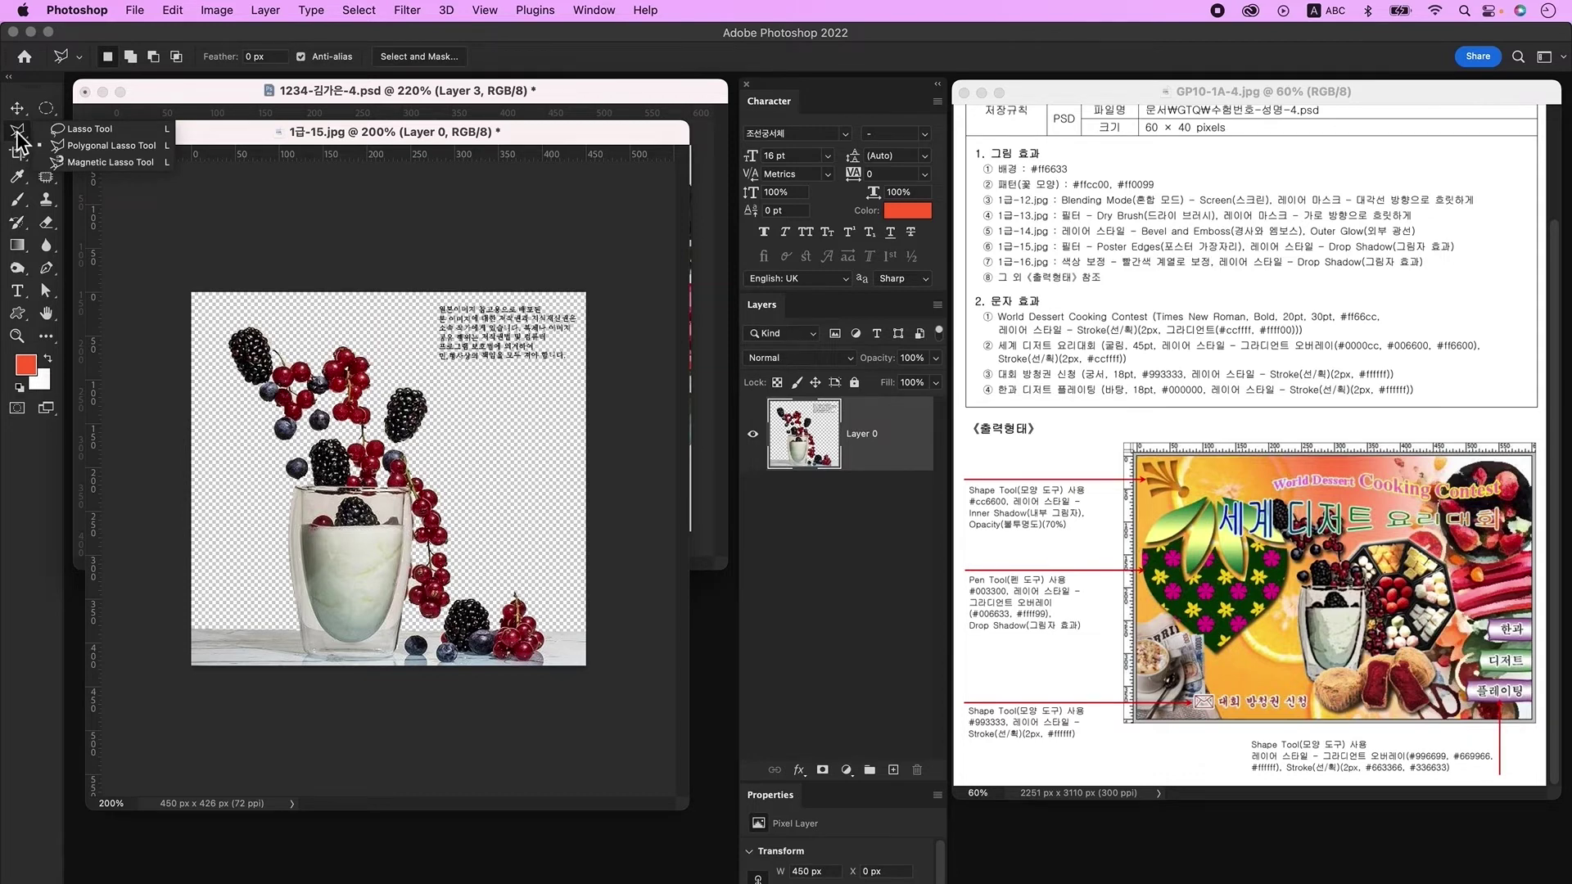
left_click(155, 148)
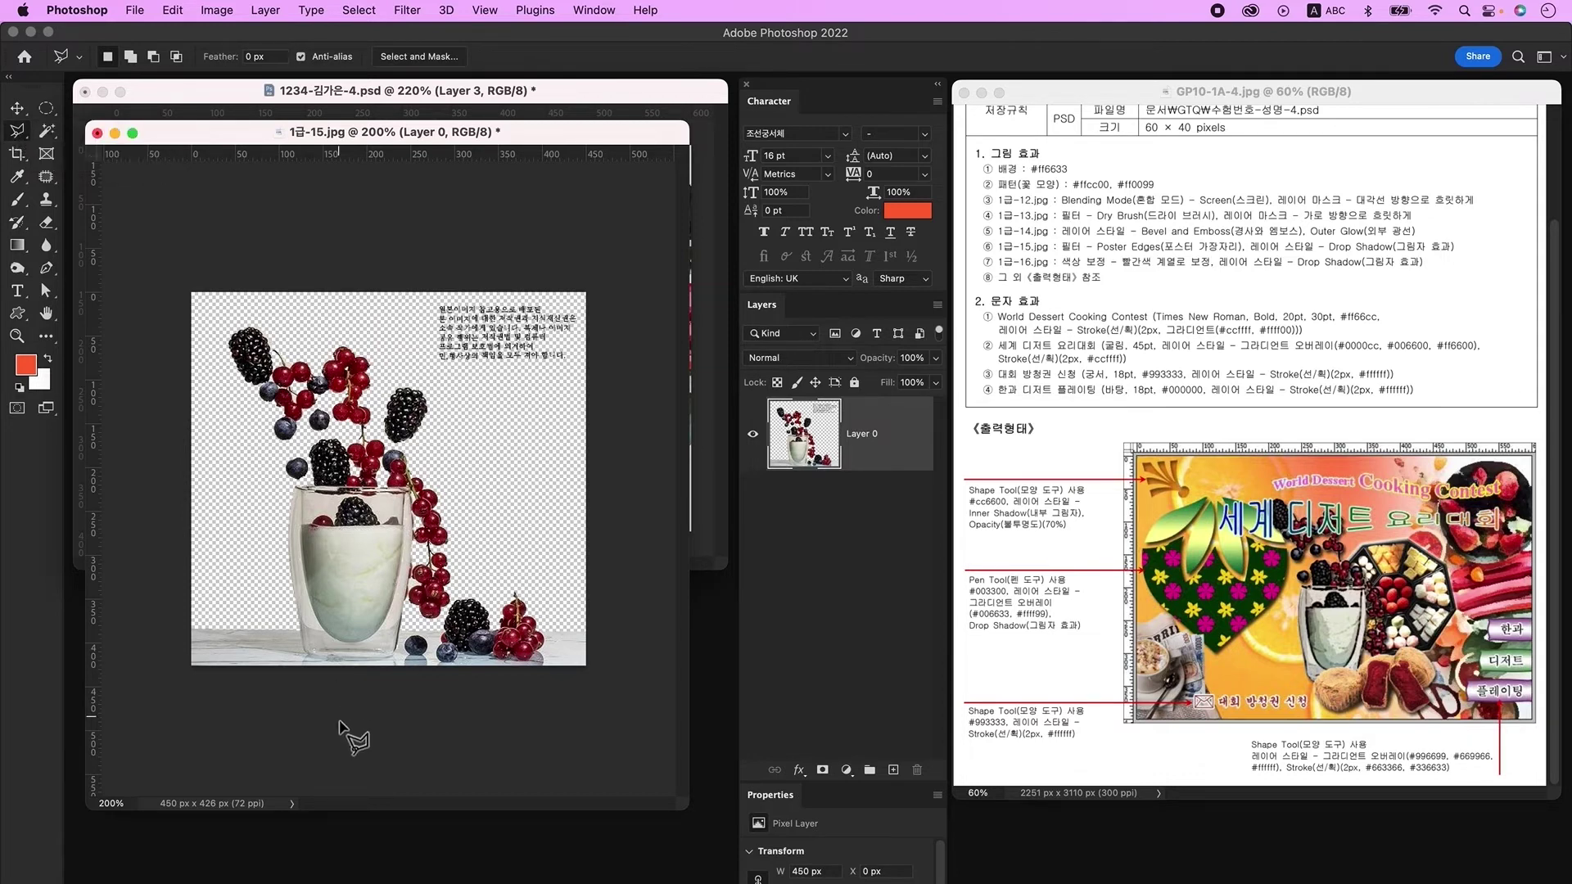
left_click(307, 655)
left_click(409, 649)
left_click(471, 610)
left_click(688, 565)
left_click(688, 737)
left_click(131, 741)
left_click(307, 655)
key("Delete")
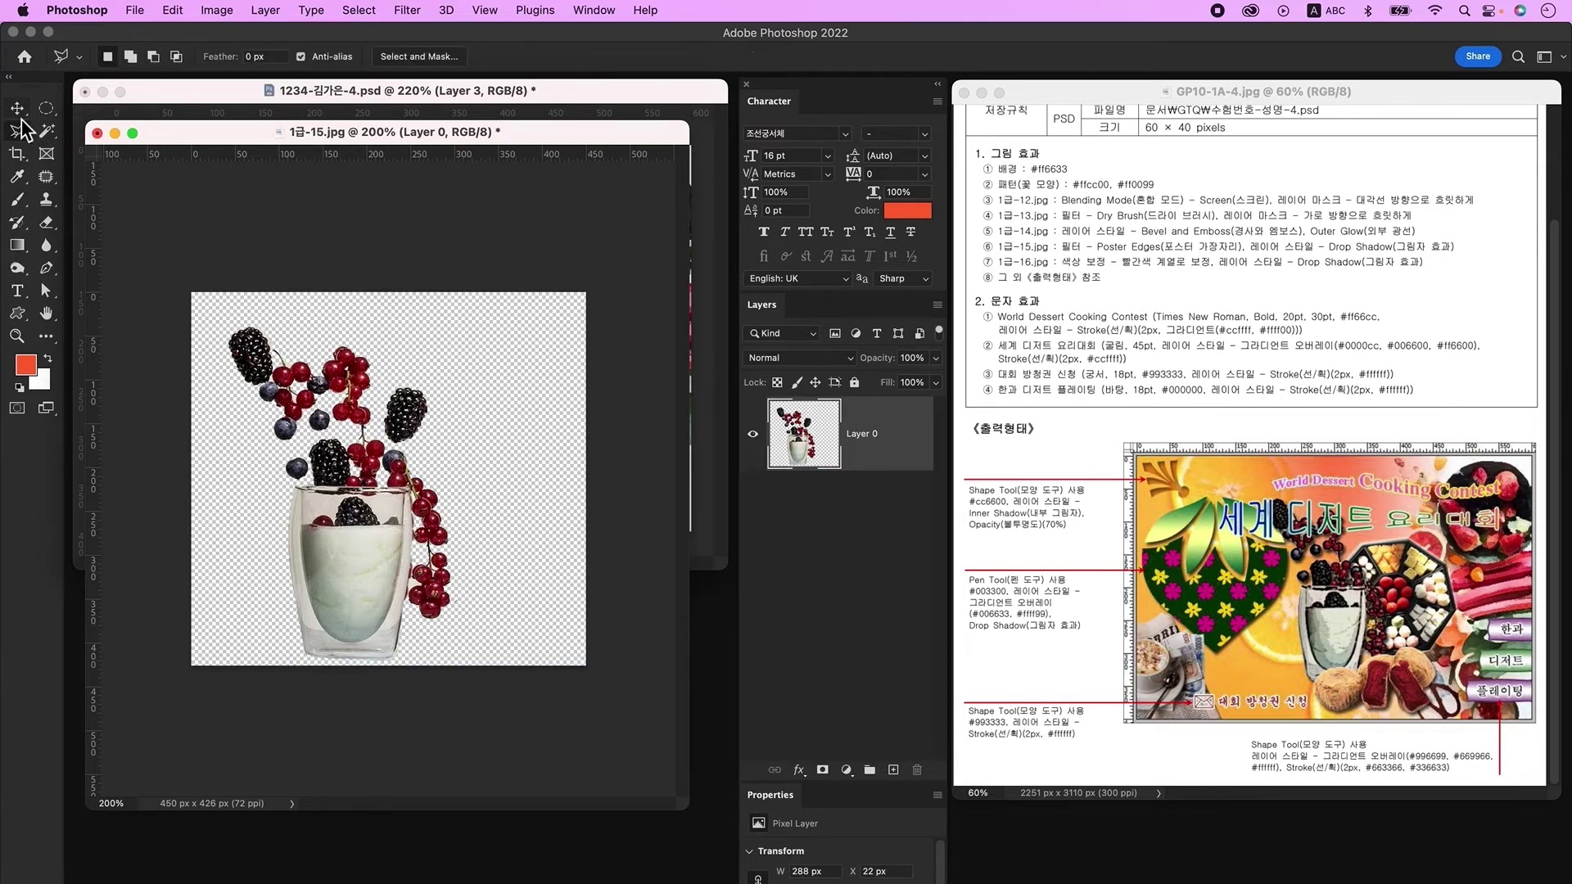
Step: Bring the glass-and-berries cutout into the poster, shrunk to about 58% in the lower left
left_click(16, 107)
left_click_drag(426, 134, 479, 507)
left_click_drag(373, 790, 414, 483)
key("super+t")
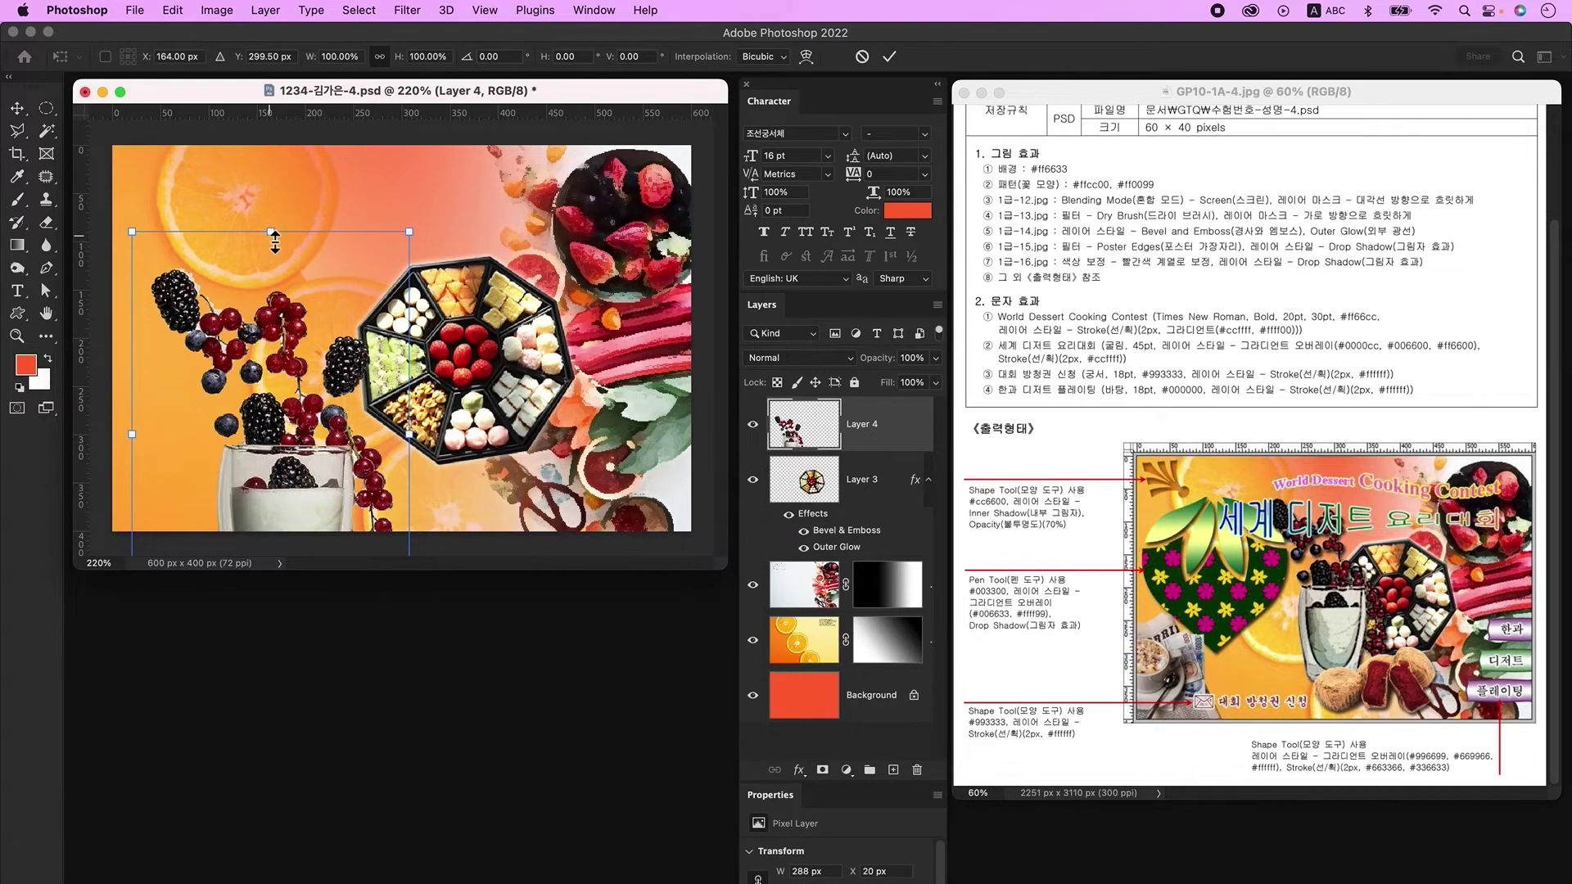
left_click_drag(274, 235, 274, 316)
left_click_drag(280, 402, 366, 338)
key("Return")
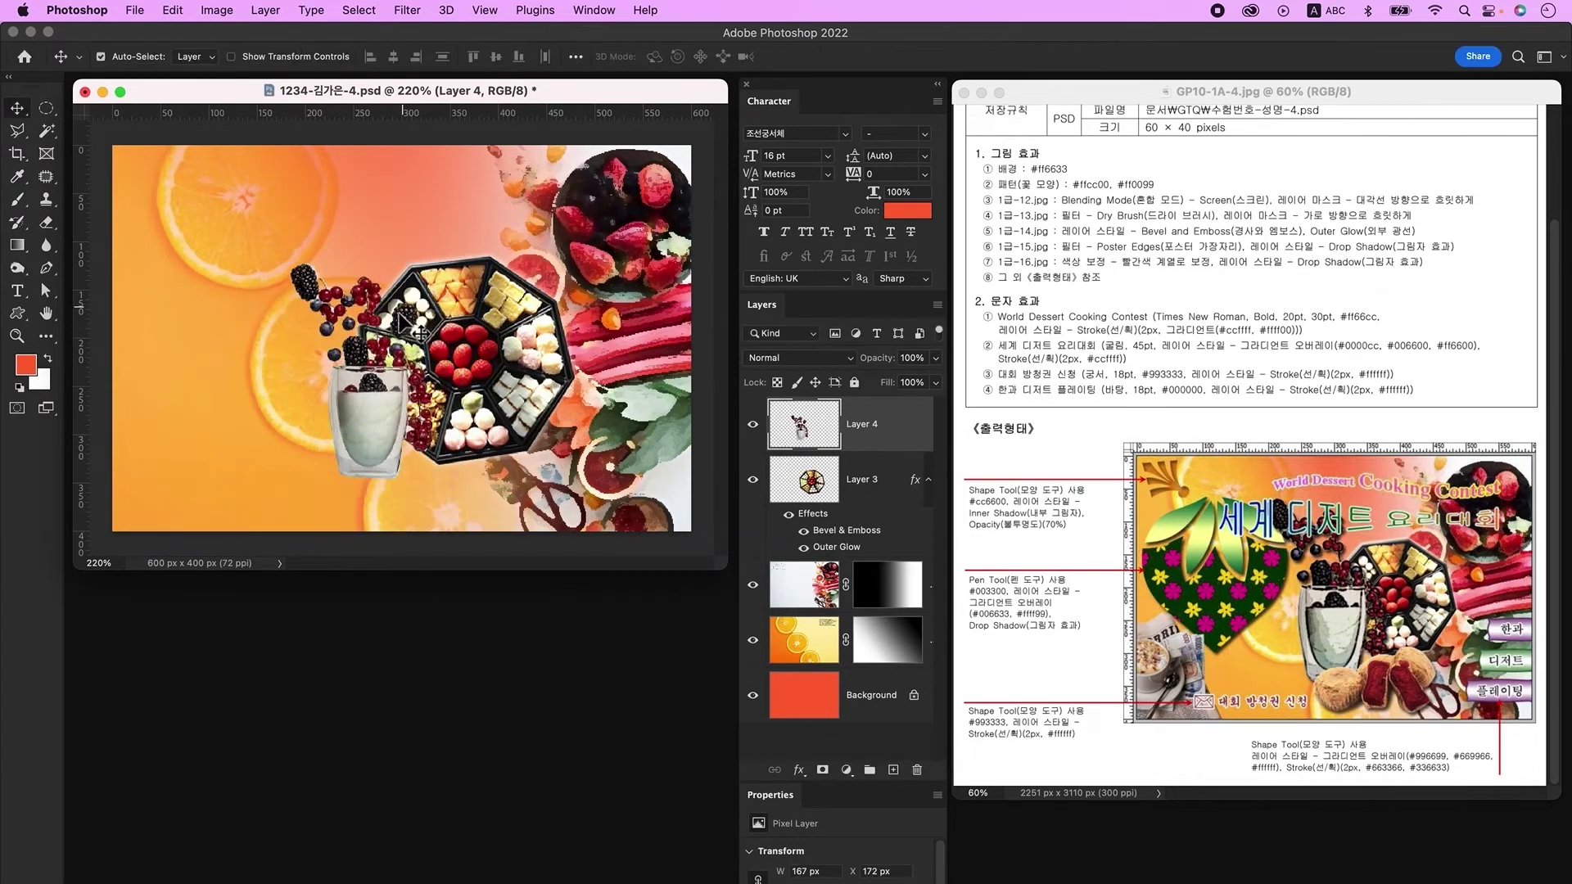
Step: Enlarge the glass-and-berries cutout slightly
left_click(17, 131)
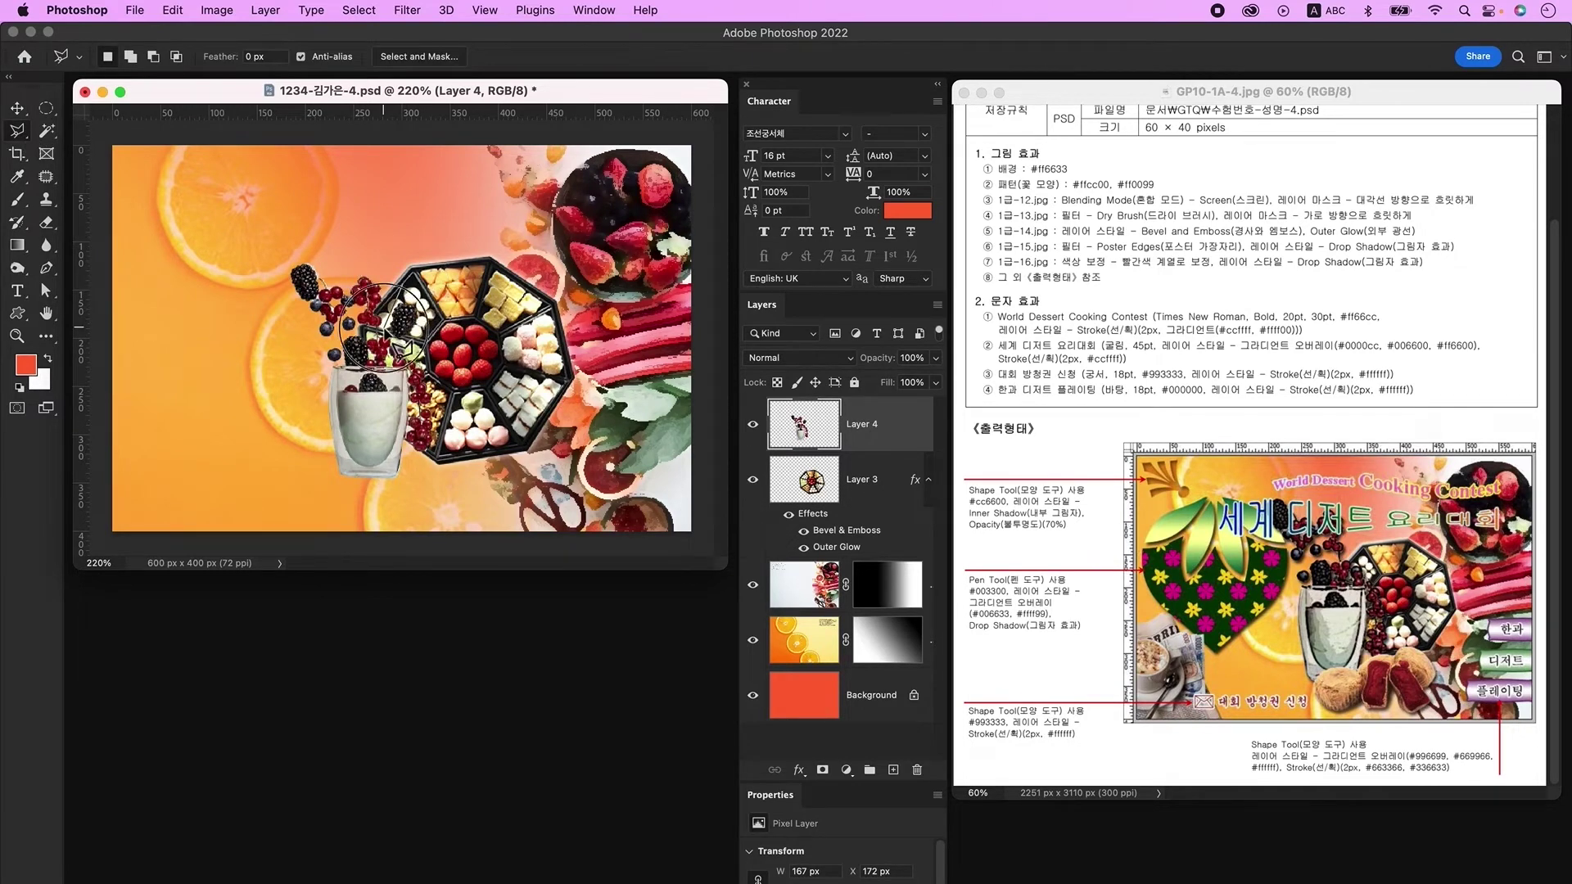
key("v")
key("ctrl+t")
left_click_drag(379, 441, 424, 374)
key("Return")
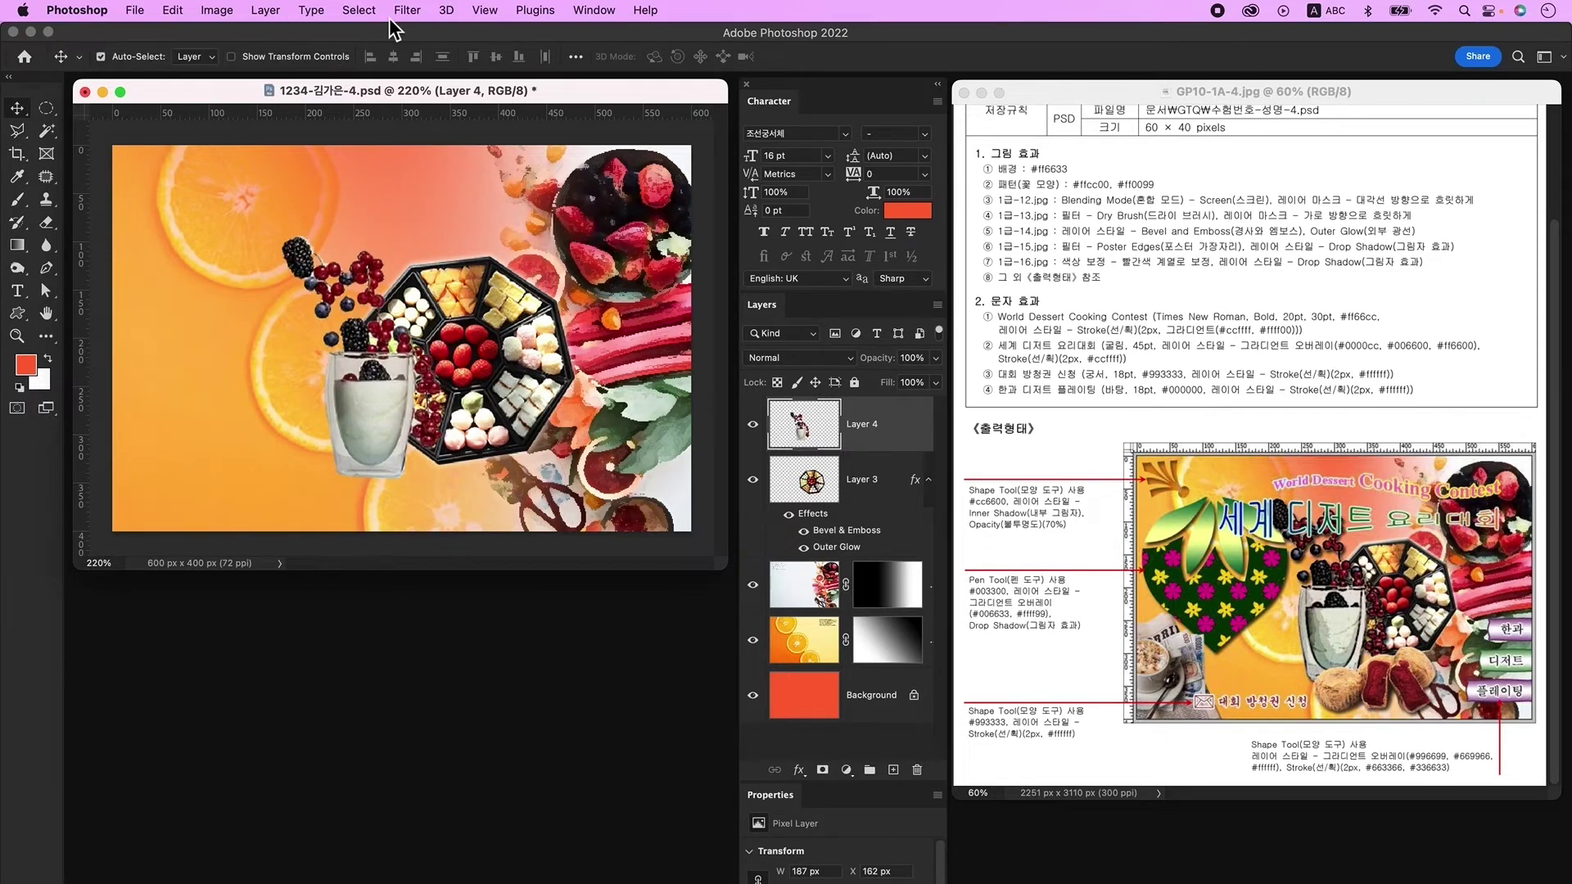
Step: Apply the Poster Edges filter to the cup-and-berries cutout via Filter Gallery
left_click(405, 11)
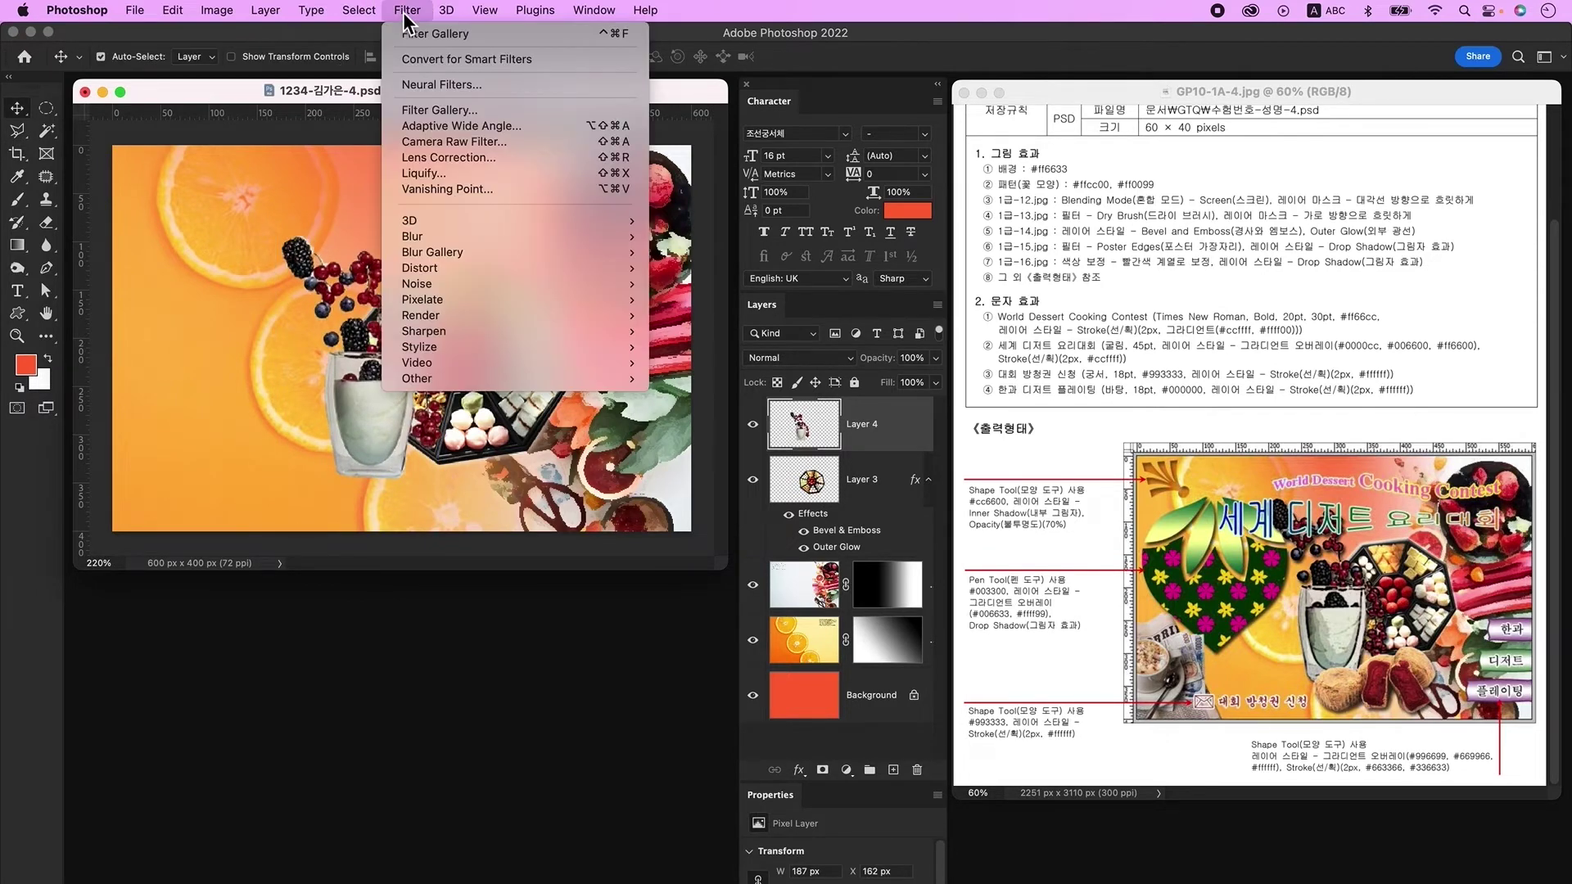
left_click(455, 111)
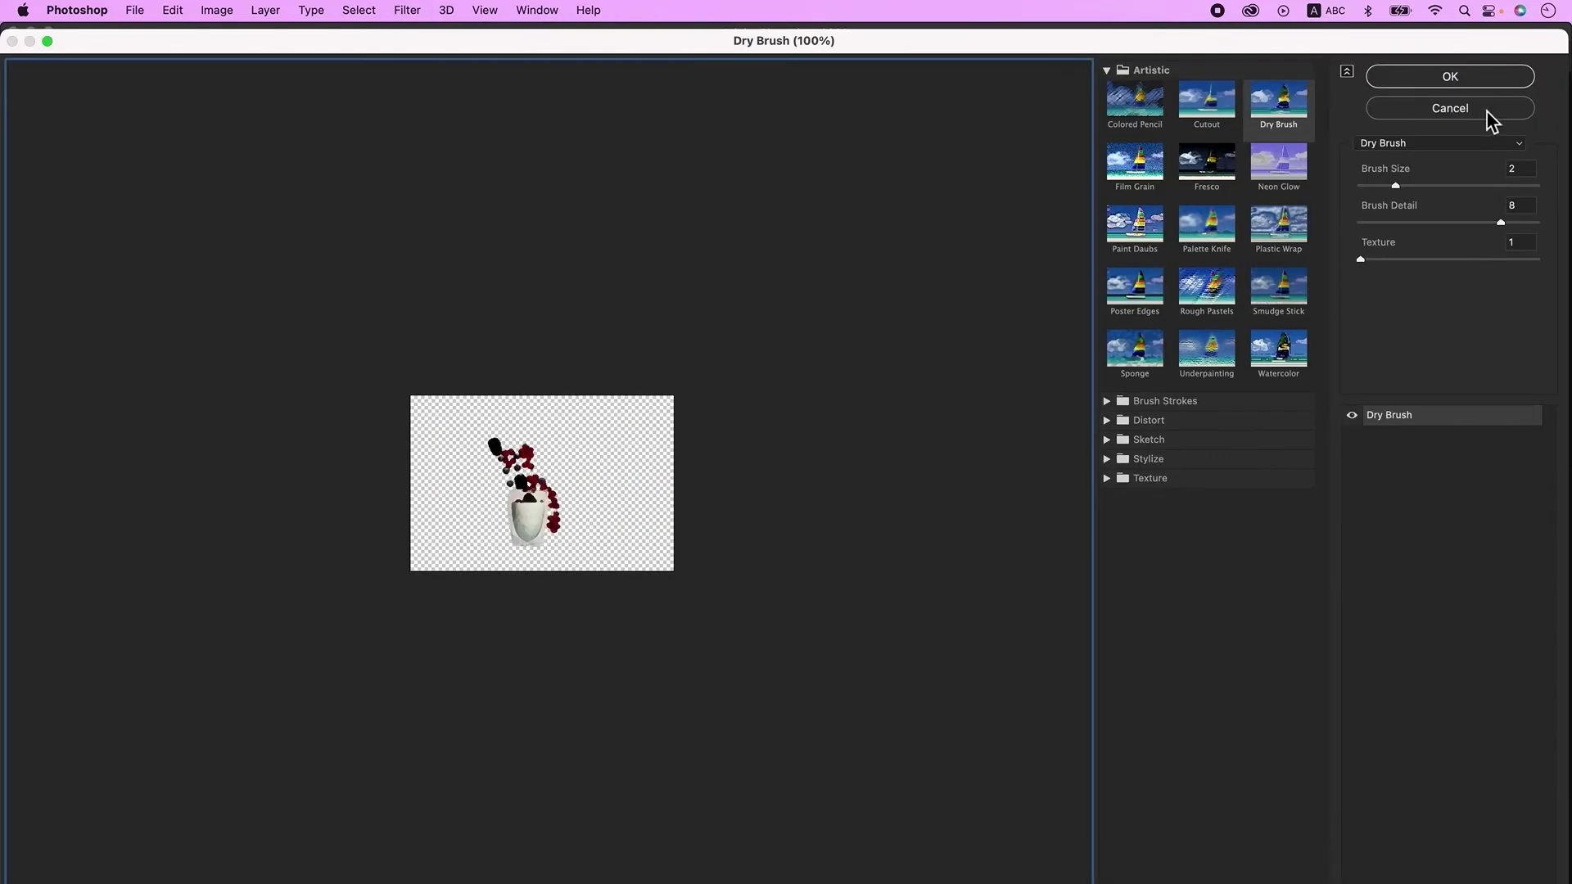
left_click(1436, 144)
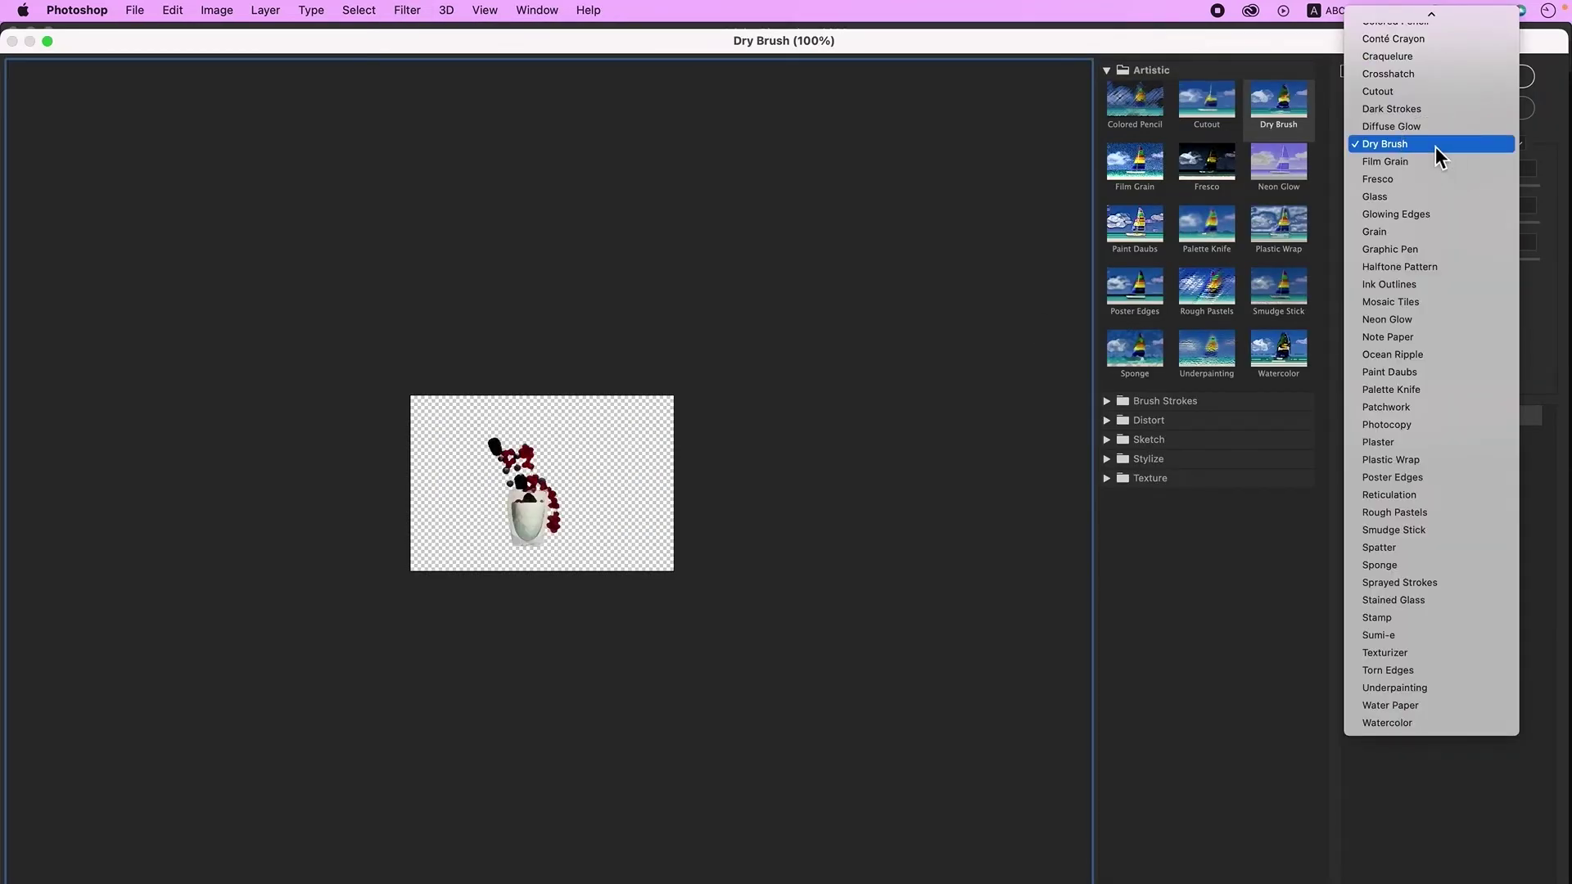
type("po")
key("Return")
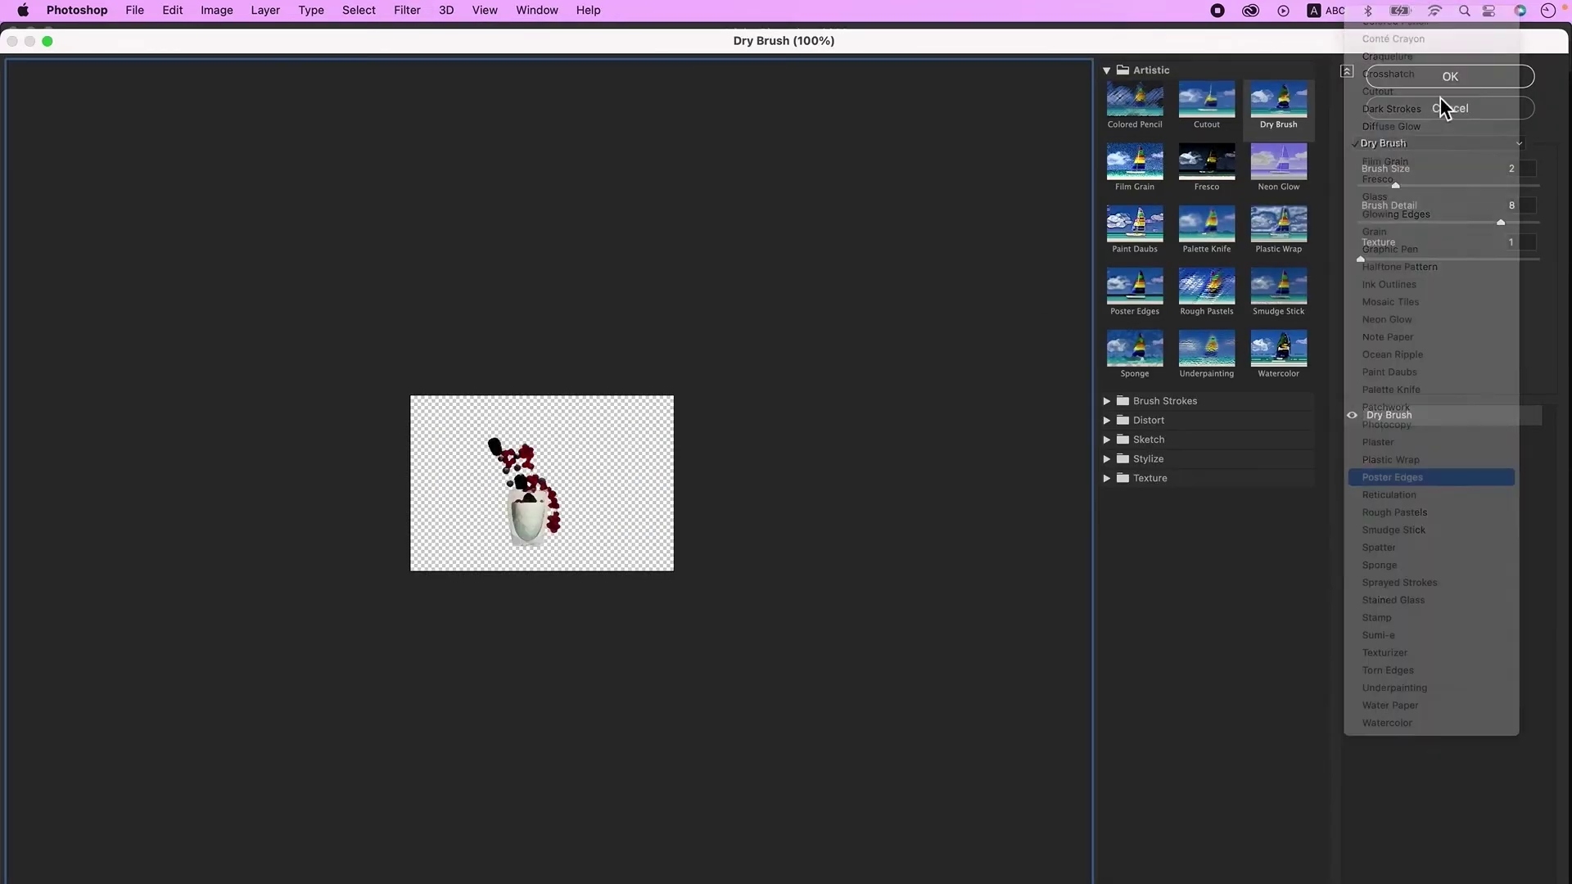
left_click(1457, 76)
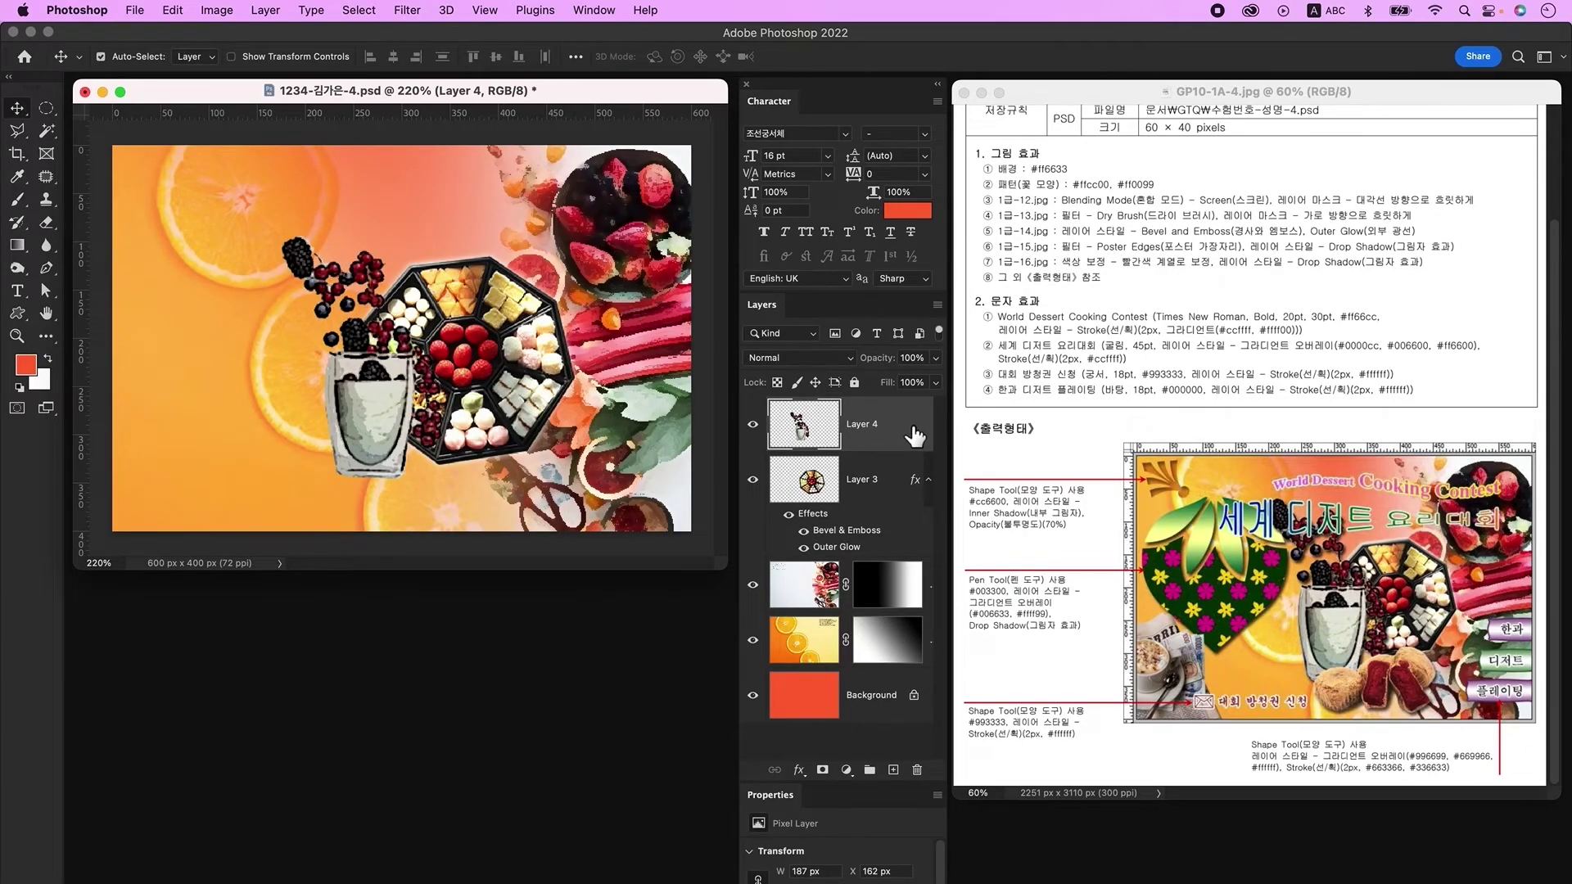
Step: Add a Drop Shadow layer style to Layer 4
double_click(914, 436)
left_click(396, 421)
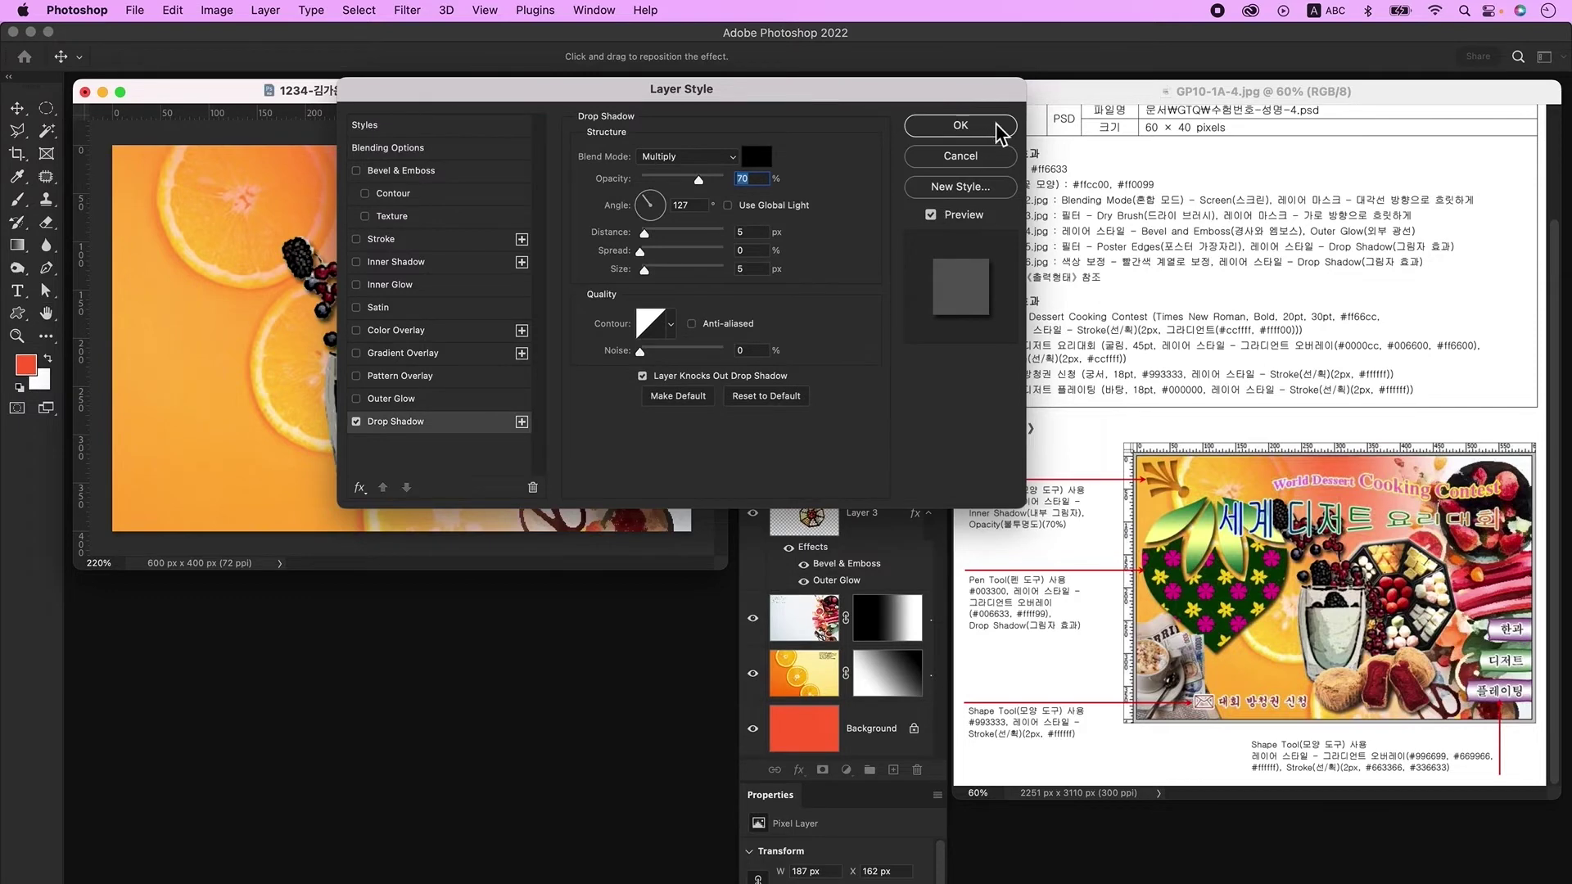
left_click(994, 125)
key("super+o")
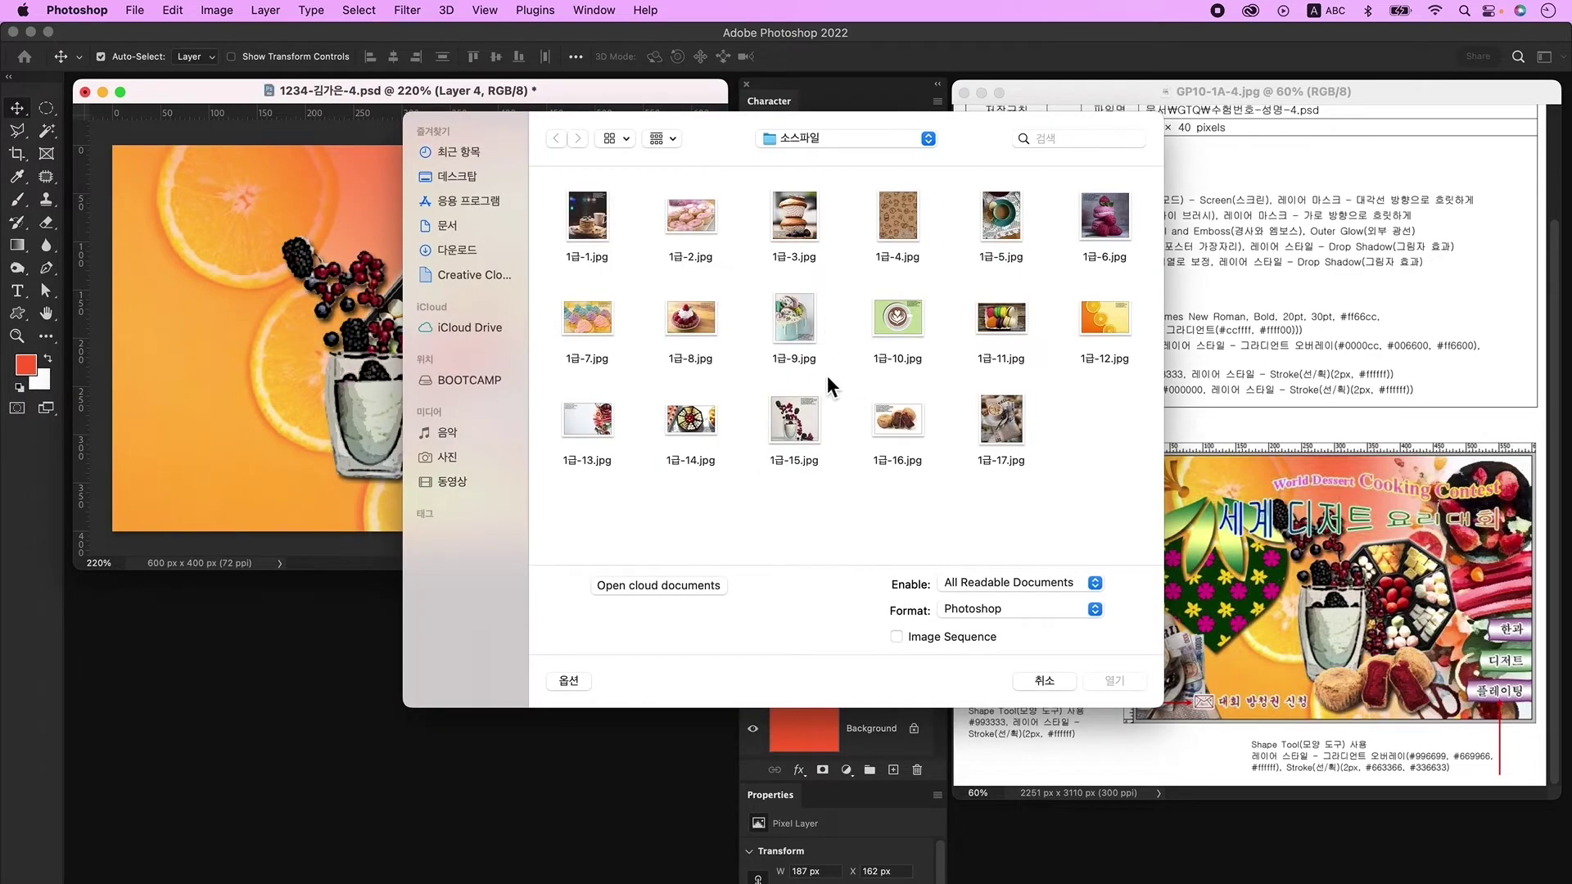
Step: Open 1급-16.jpg, unlock its layer, and delete the white background around the cakes with Quick Selection
double_click(898, 419)
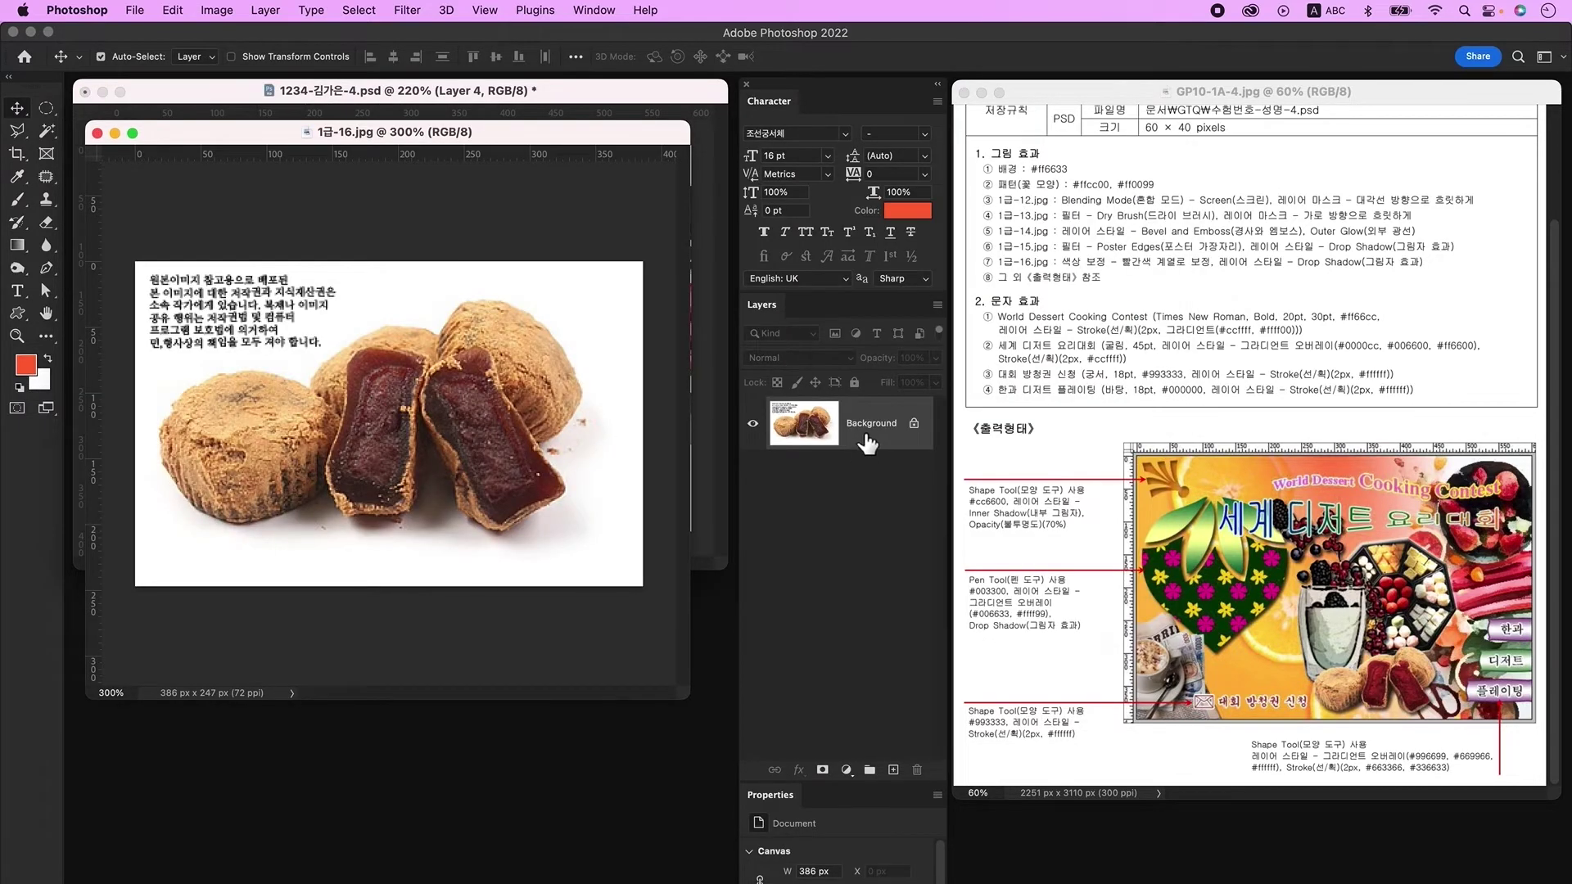
left_click(915, 424)
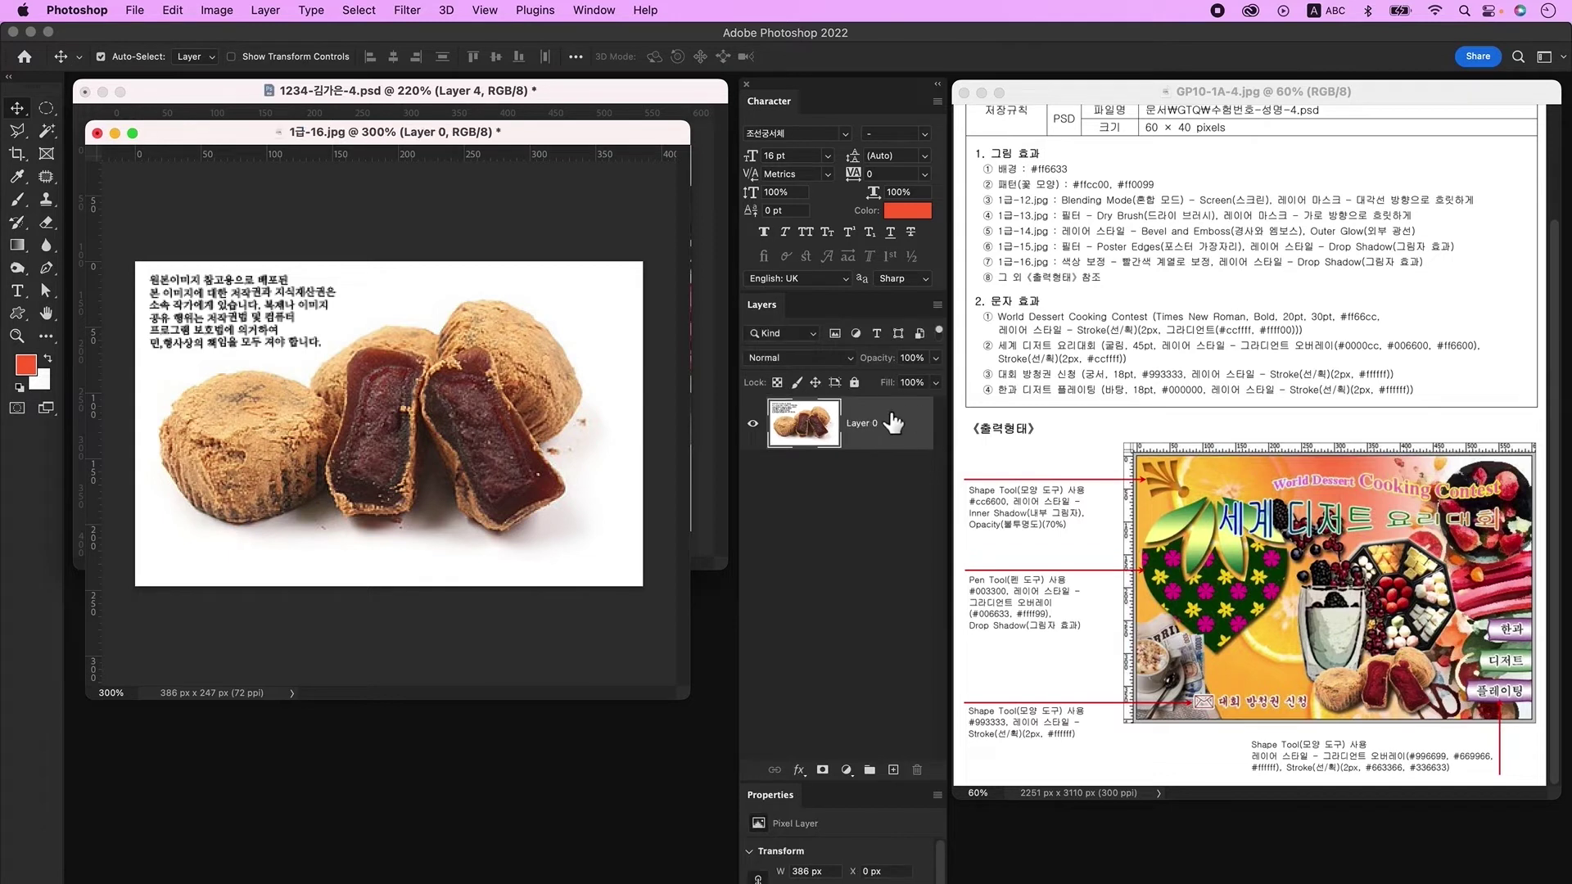
key("w")
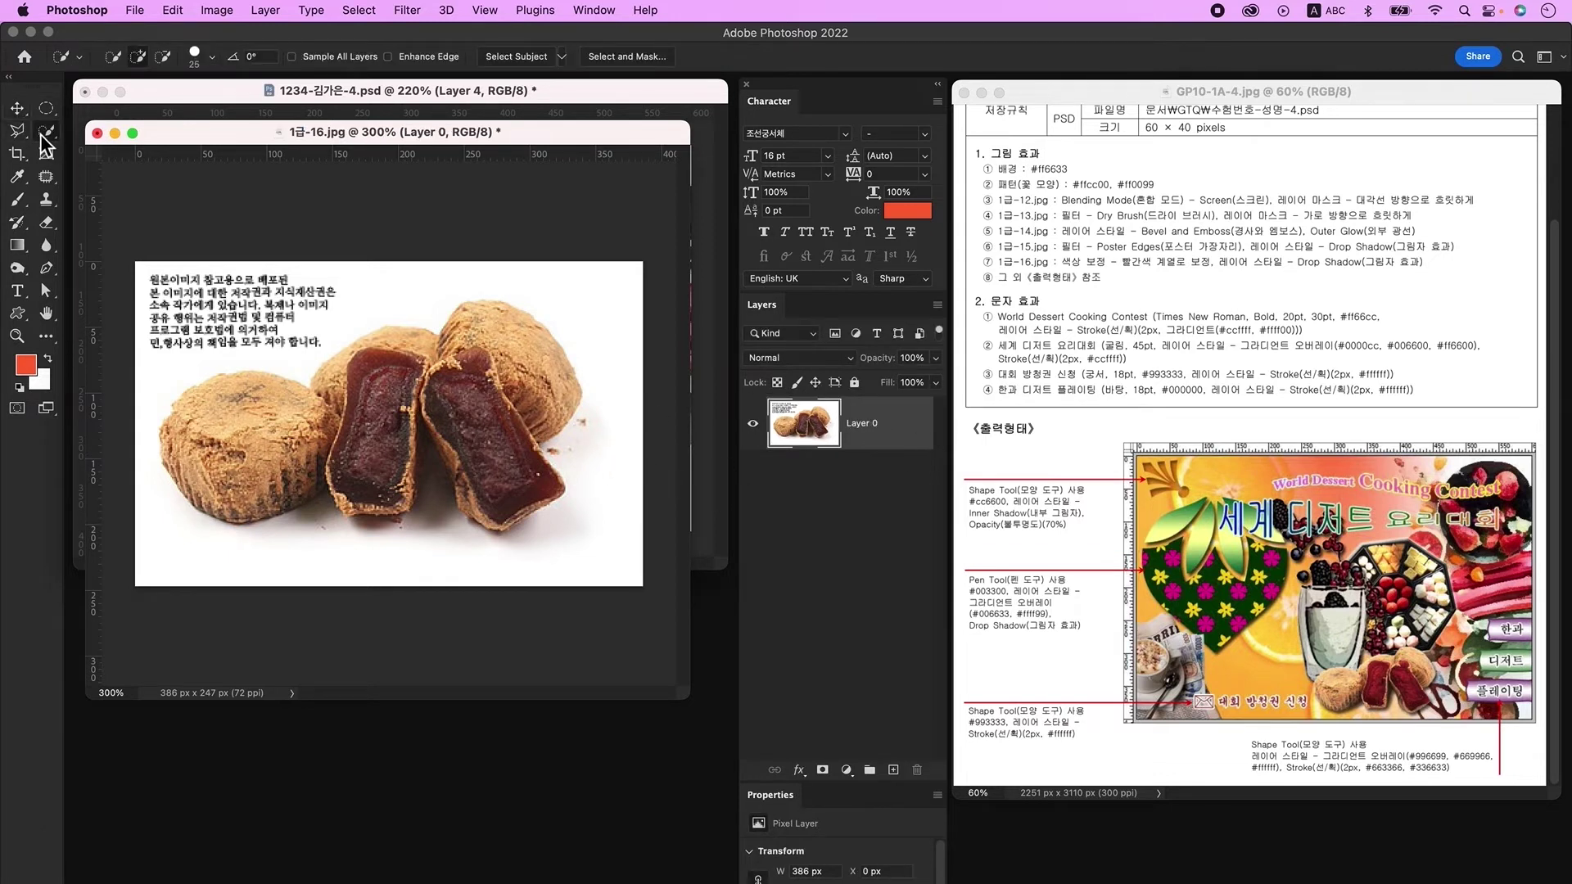
mouse_move(239, 579)
left_mouse_down()
mouse_move(517, 609)
mouse_move(600, 597)
mouse_move(639, 502)
mouse_move(655, 375)
mouse_move(636, 327)
mouse_move(552, 293)
mouse_move(447, 281)
mouse_move(285, 447)
mouse_move(304, 473)
mouse_move(285, 489)
mouse_move(360, 466)
mouse_move(290, 497)
left_mouse_up()
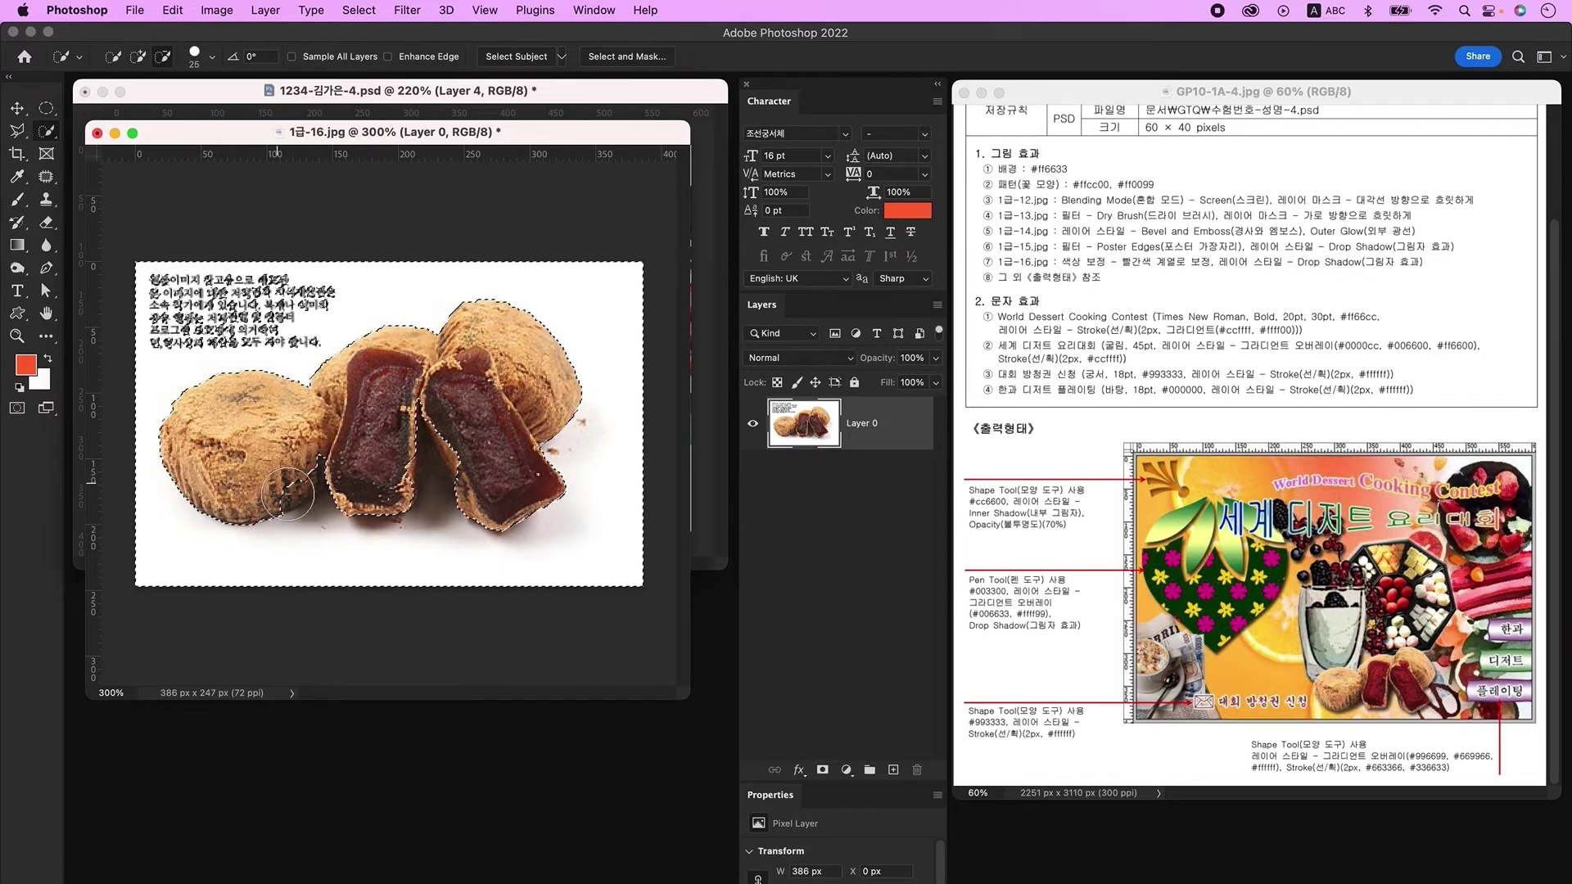
key("alt")
left_click_drag(330, 456, 405, 411)
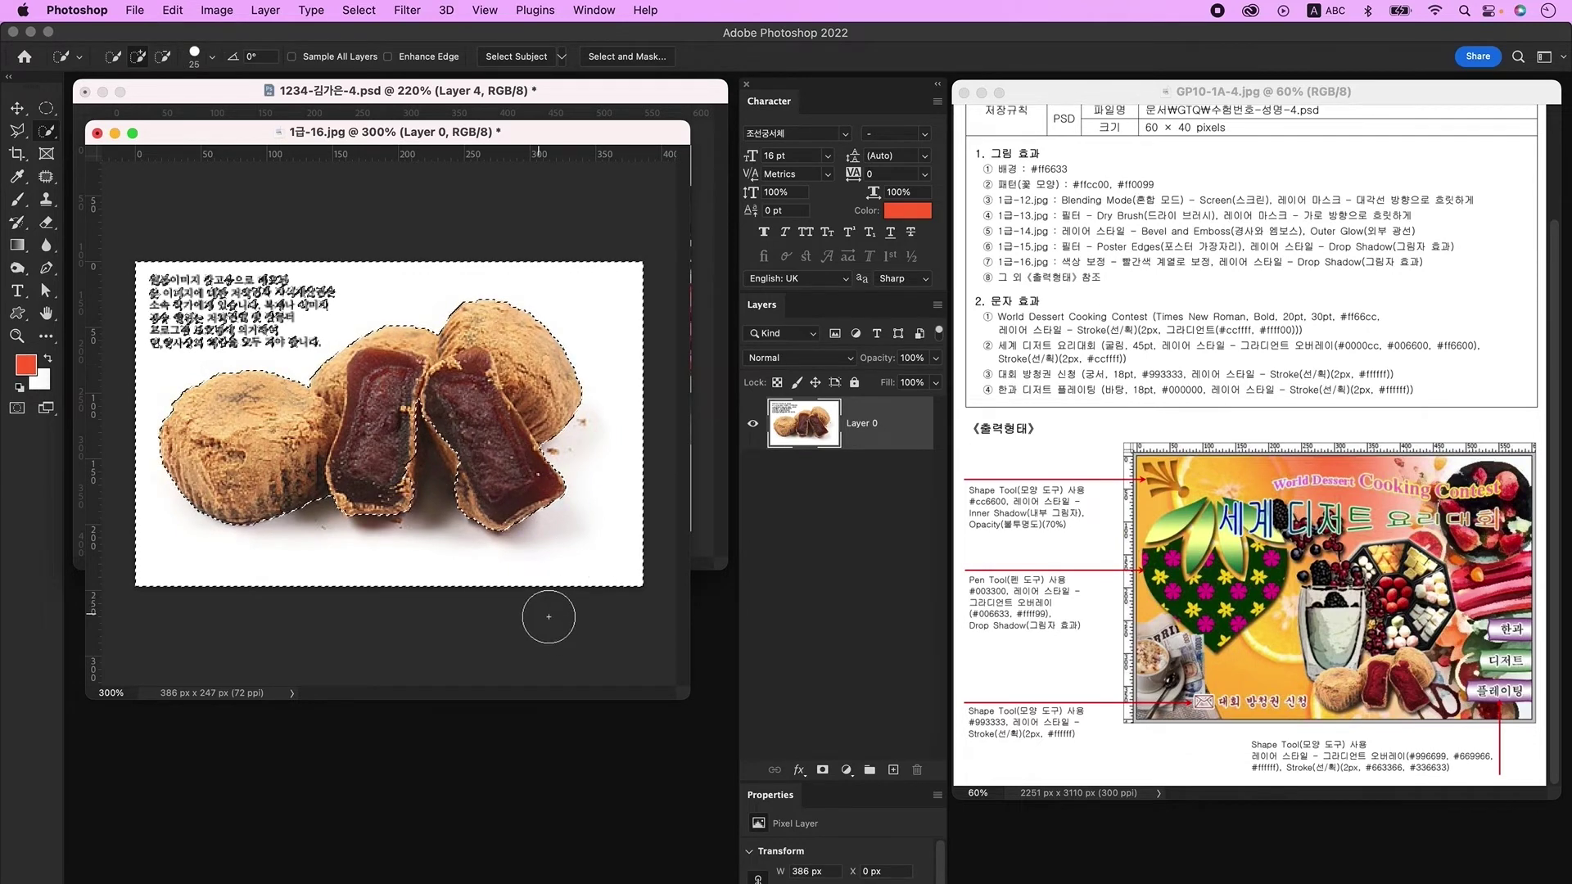
key("Delete")
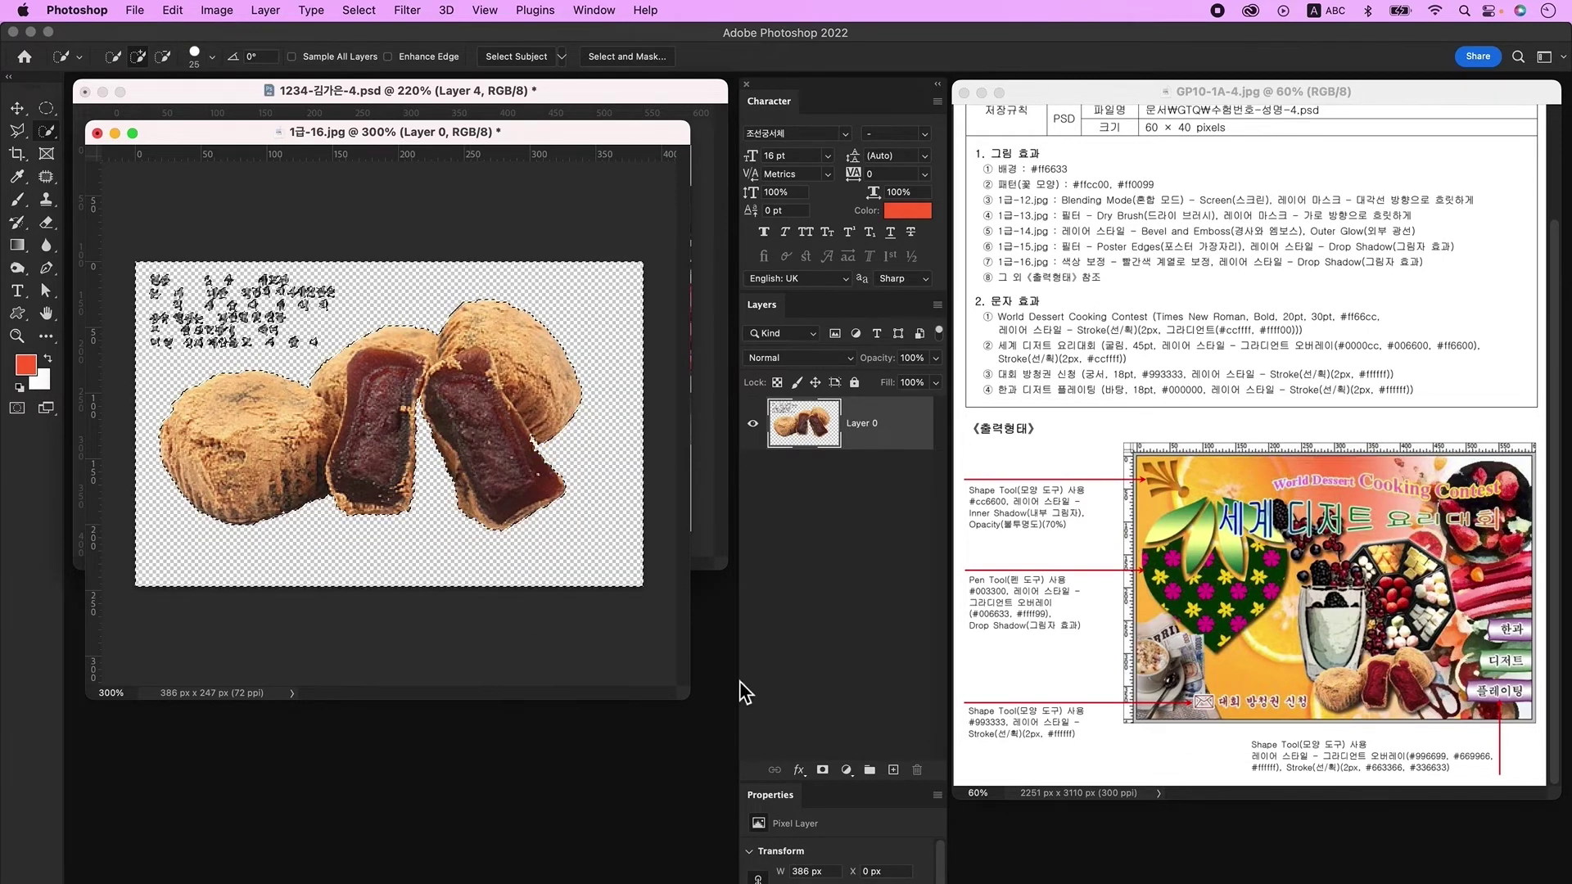
key("super+d")
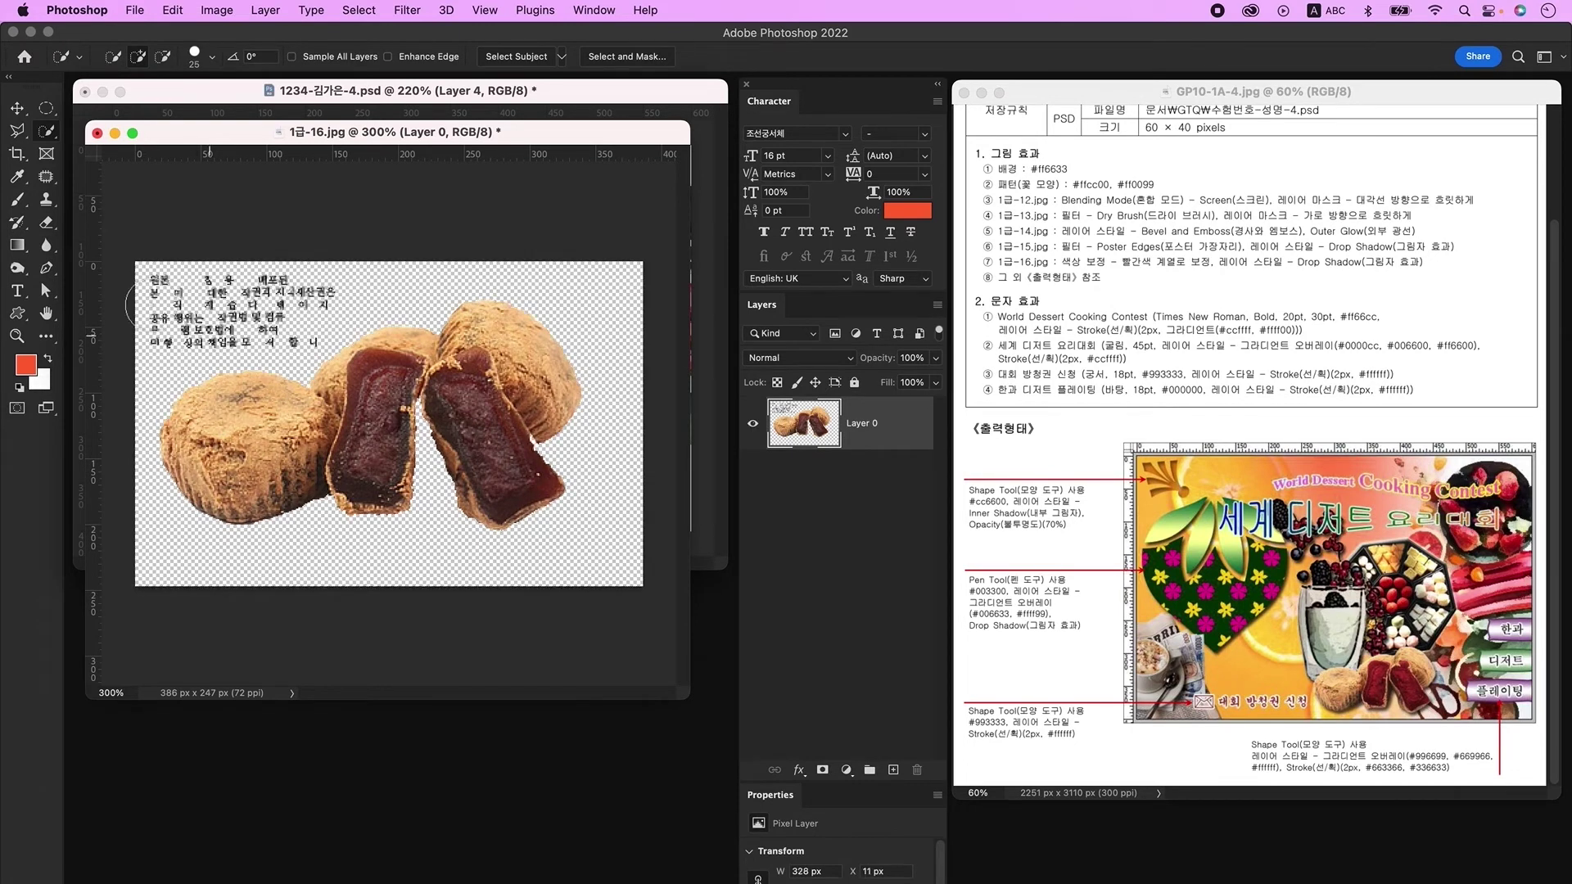
Step: Outline the leftover text fragments with the Polygonal Lasso and delete them
left_click(17, 131)
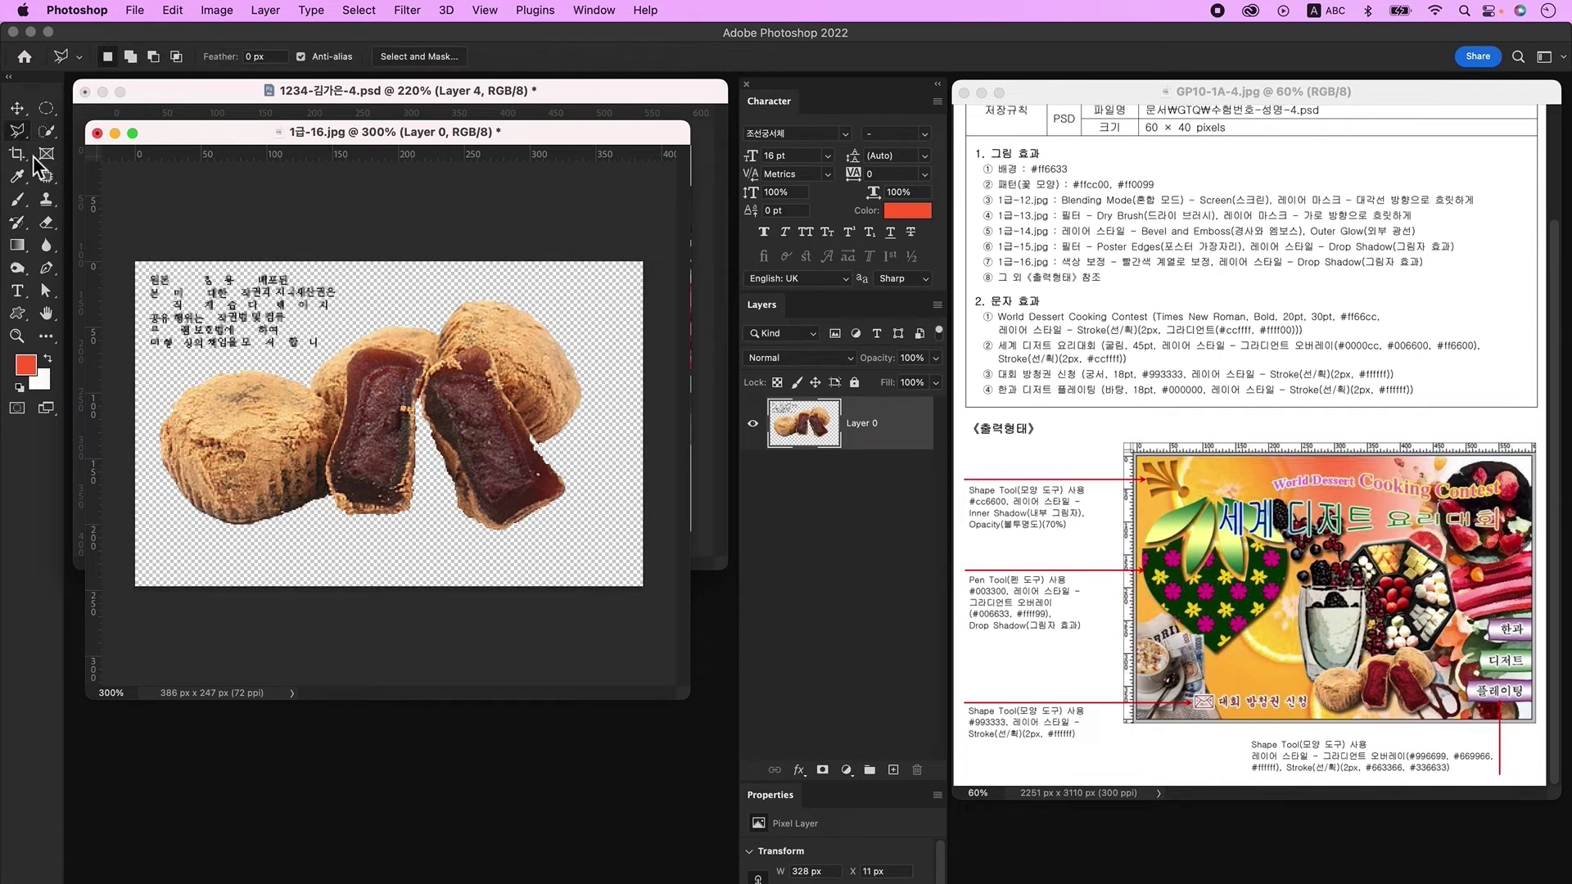
left_click(145, 385)
left_click(262, 358)
left_click(365, 352)
left_click(410, 225)
left_click(102, 225)
left_click(145, 385)
key("Delete")
key("super+d")
Step: Drag the red-bean cake cutout into the poster document
left_click(17, 108)
left_click_drag(212, 134, 239, 545)
left_click_drag(409, 818, 449, 475)
Step: Scale the cake layer down to about 61% and reposition it beside the cup
key("super+t")
left_click_drag(354, 409, 483, 463)
key("Return")
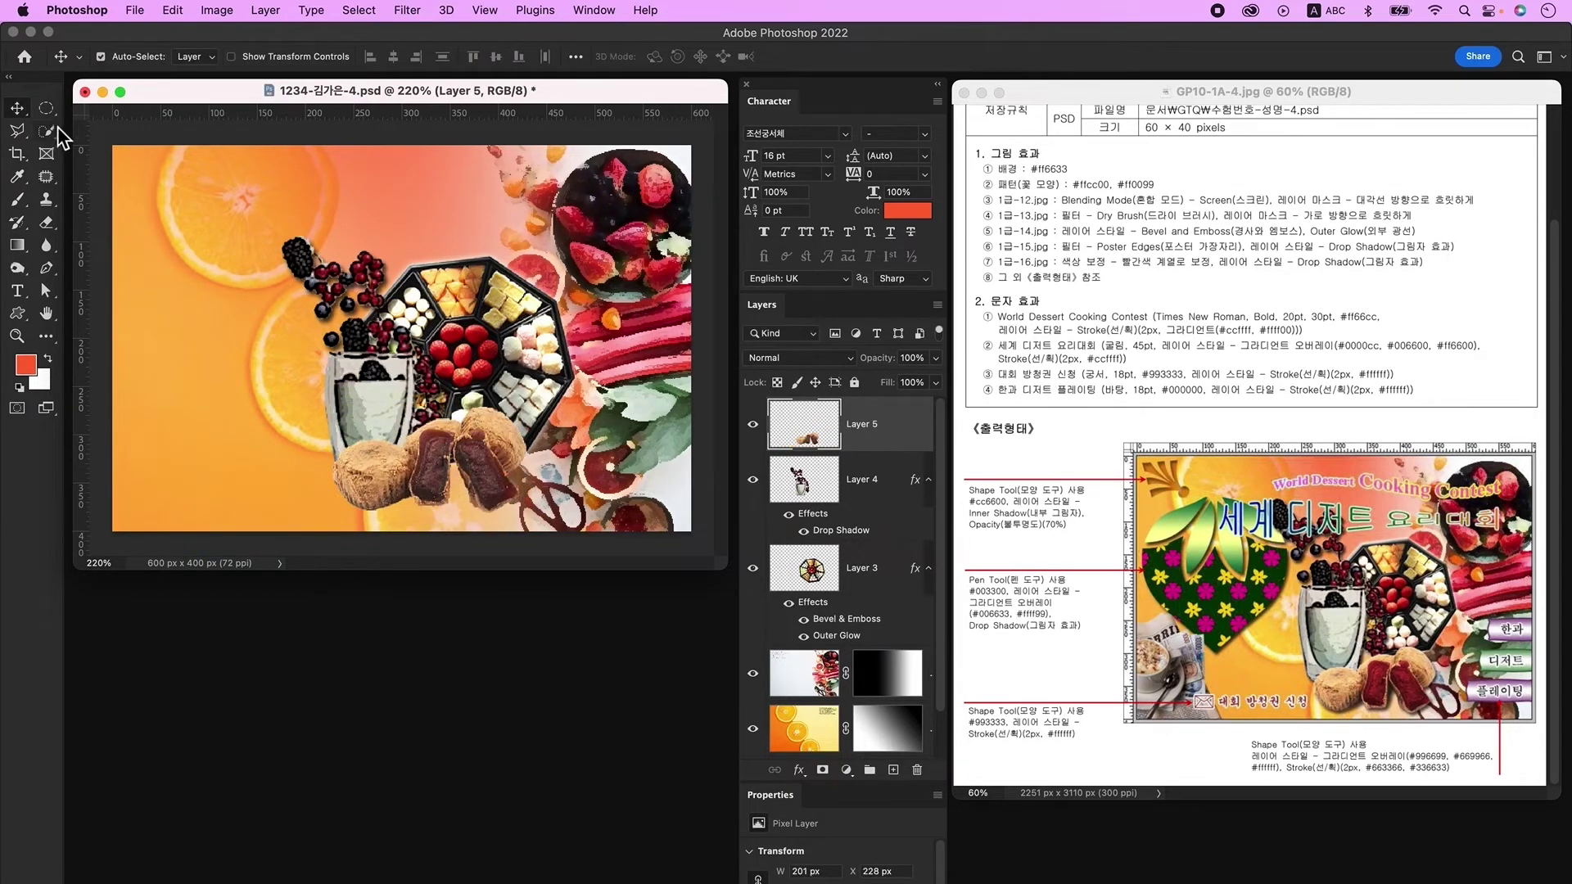
Step: Select both cut cake halves and colorize their filling crimson with Hue/Saturation
left_click(48, 131)
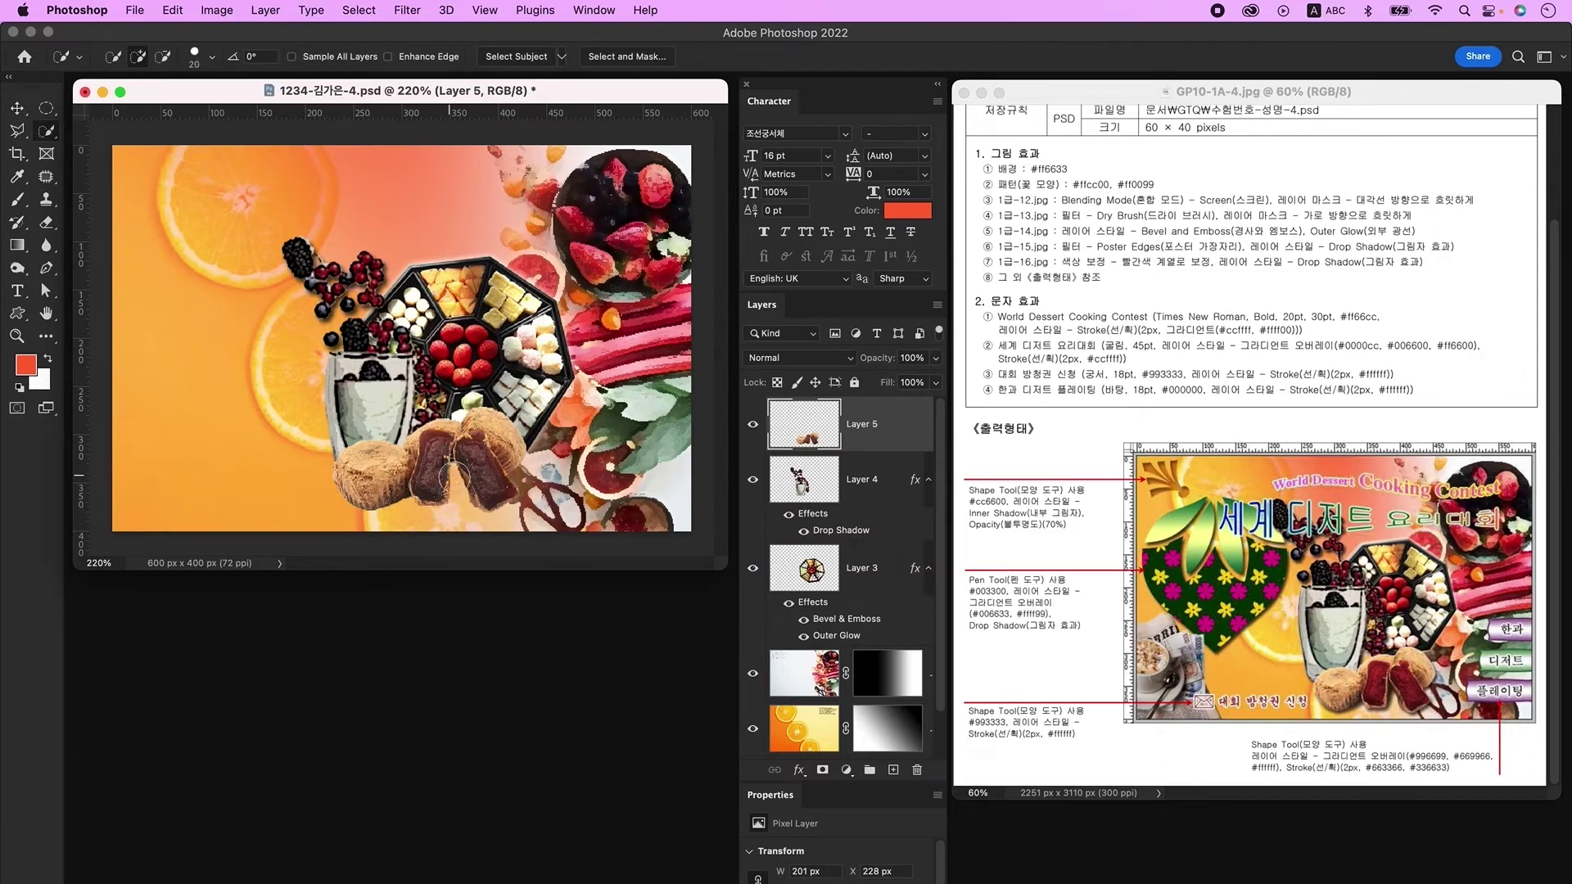
left_click_drag(435, 443, 430, 491)
left_click_drag(484, 444, 489, 479)
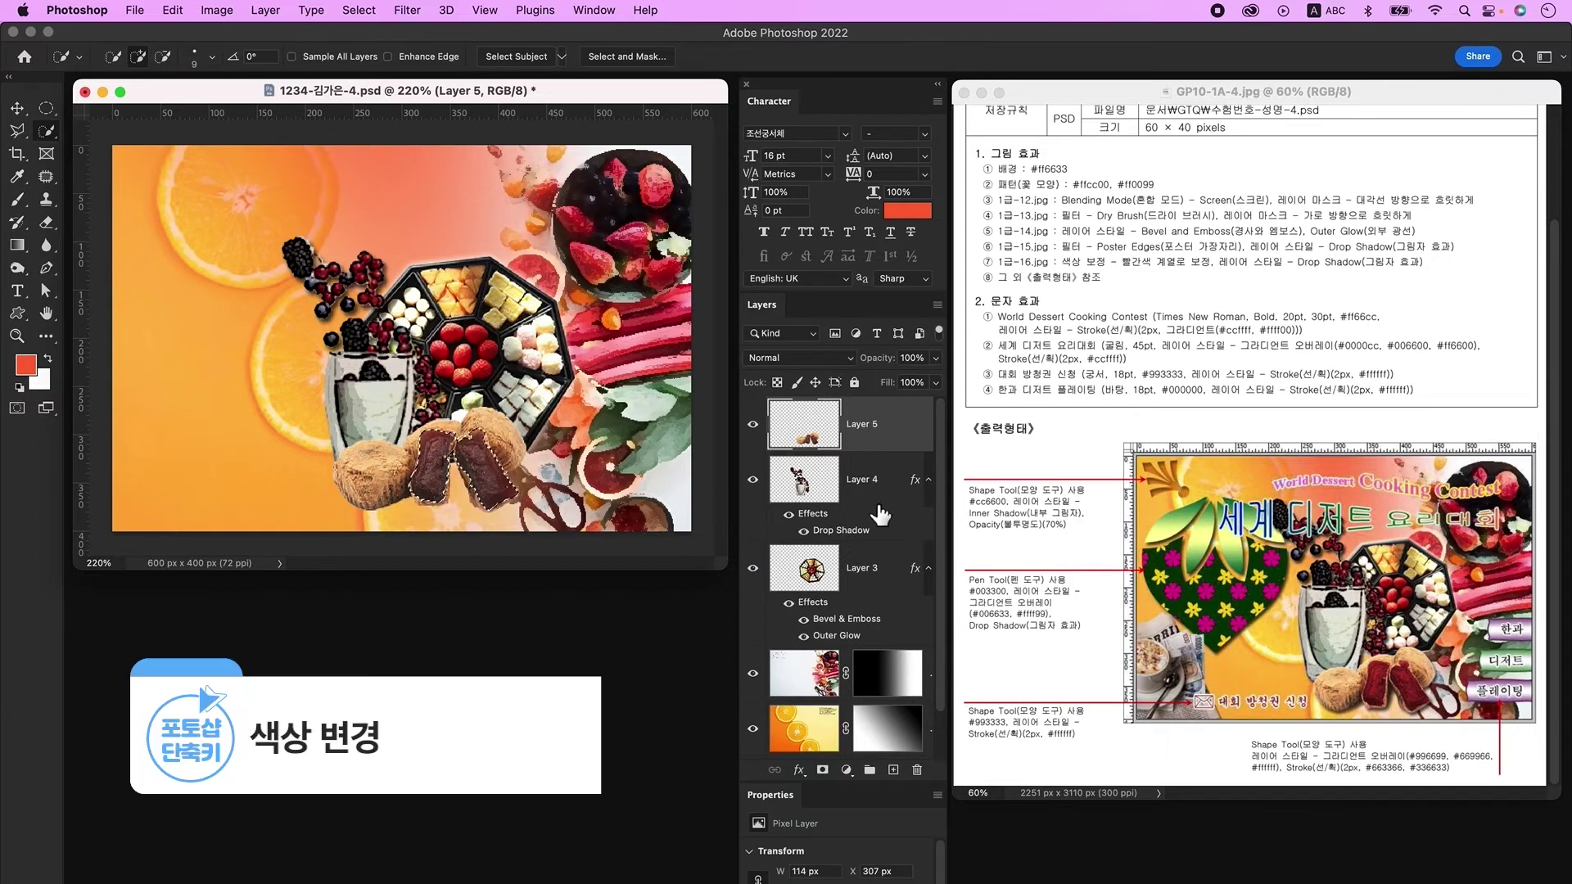
key("ctrl+u")
left_click_drag(610, 226, 838, 147)
left_click(928, 350)
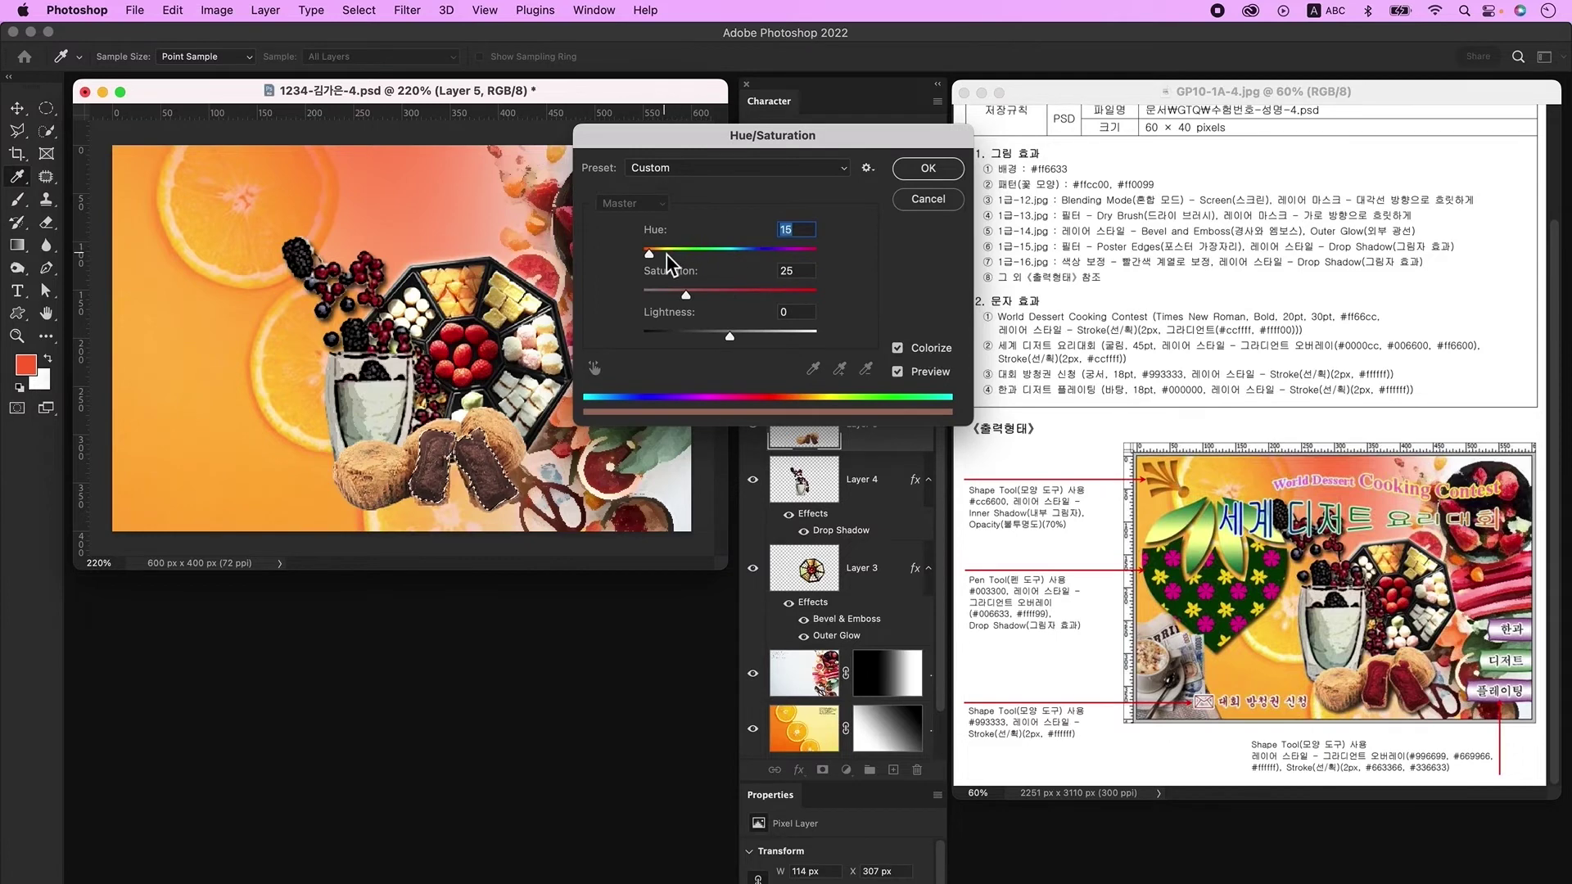
left_click_drag(686, 295, 705, 295)
left_click(910, 173)
key("ctrl+d")
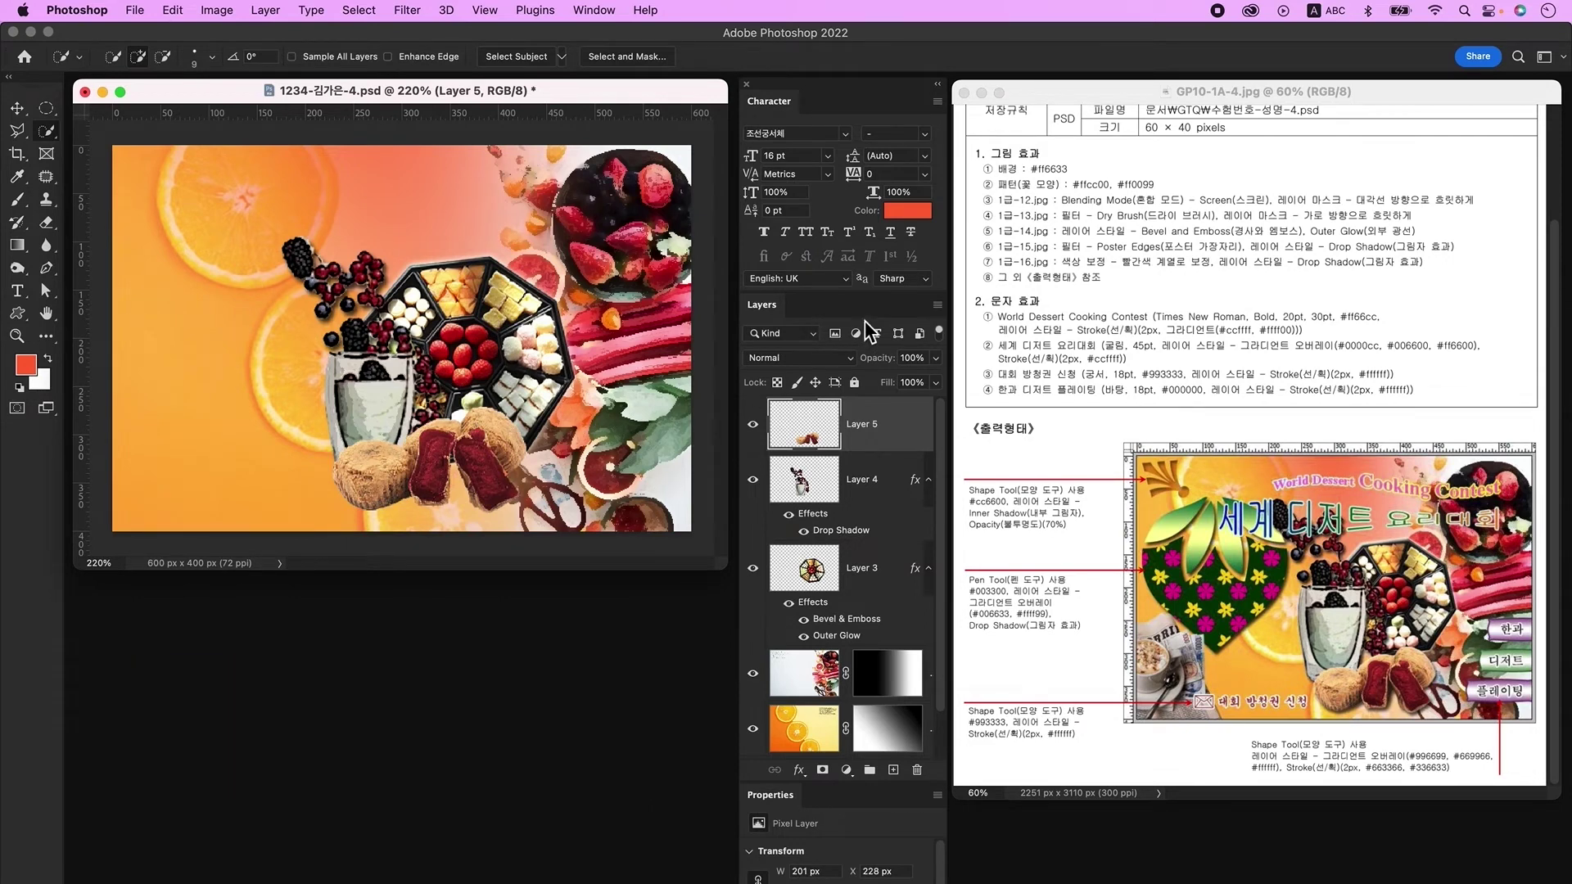
Step: Add a 70% opacity Drop Shadow to the cake layer
double_click(907, 424)
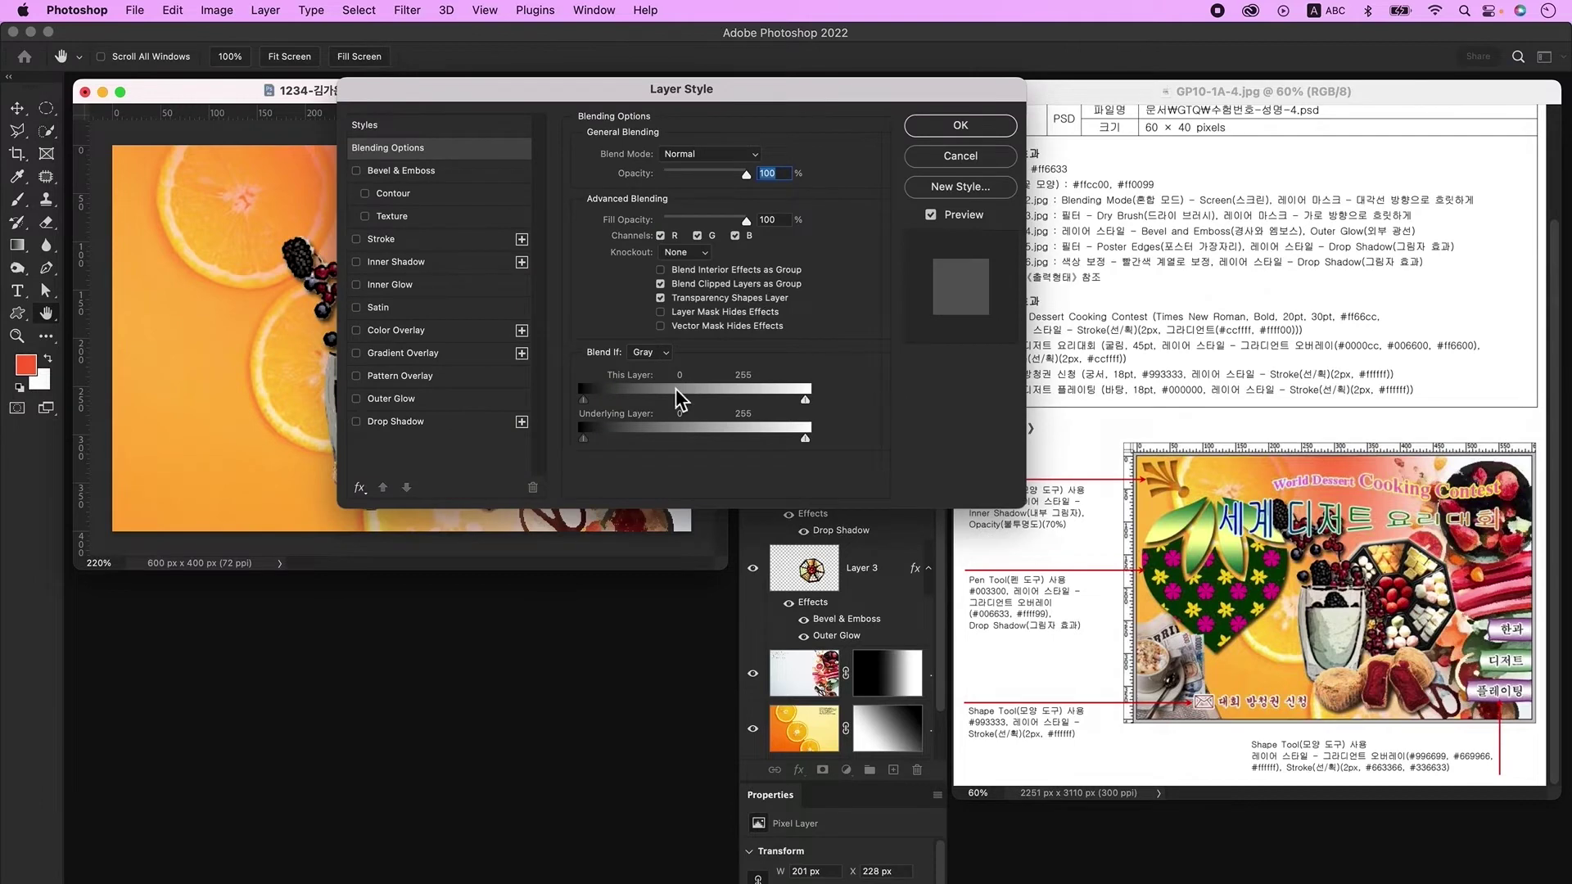
left_click(426, 422)
left_click(960, 125)
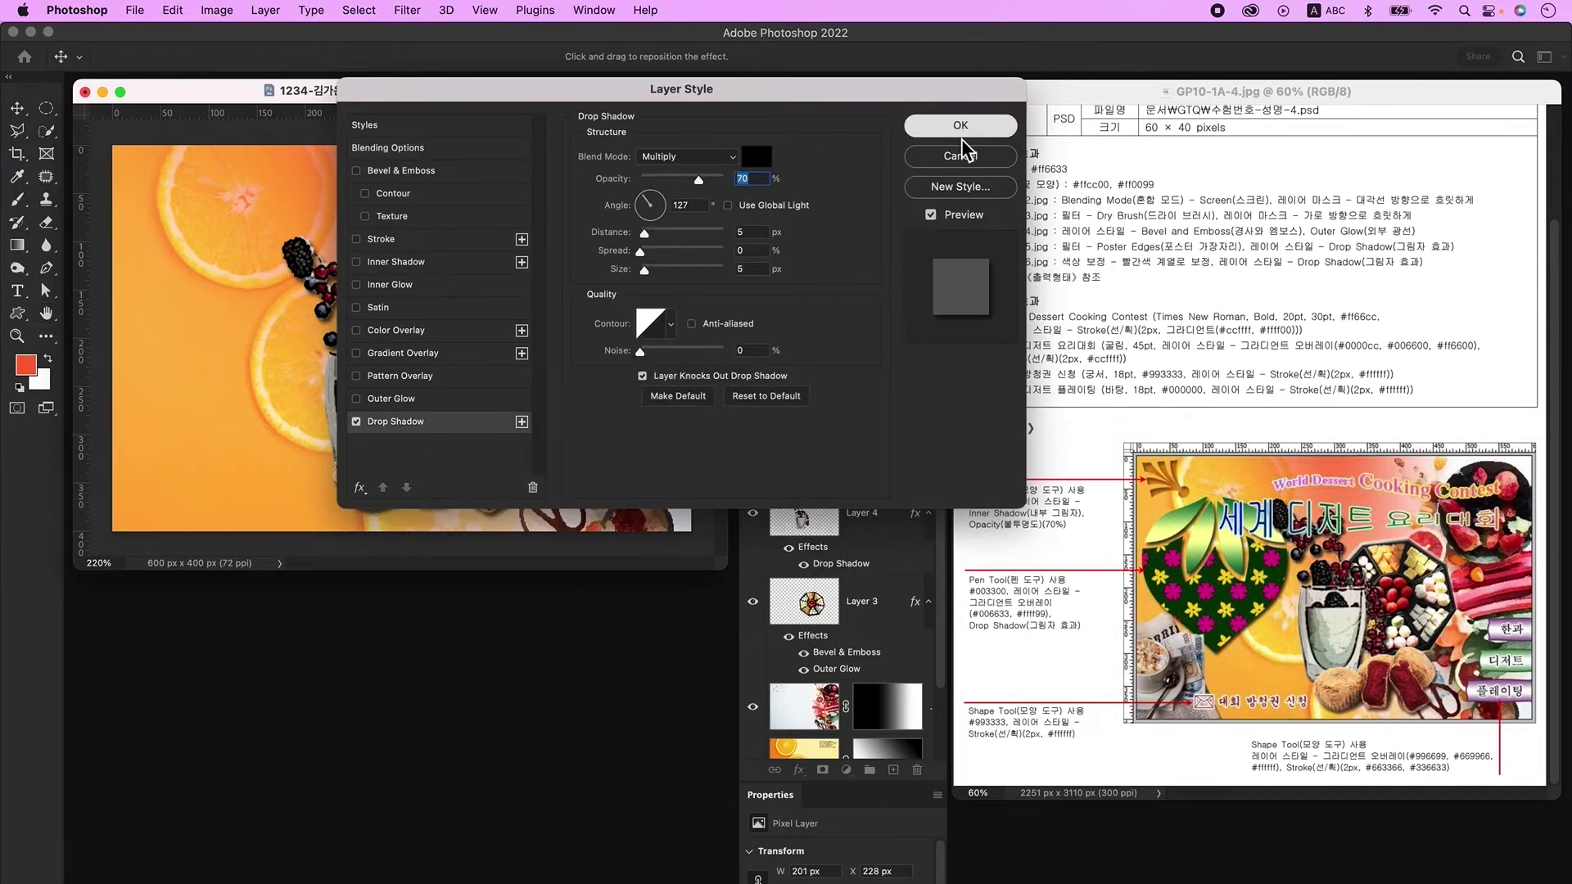
Step: Bring up the Open dialog and select 1급-17.jpg
key("w")
key("super+o")
left_click(1004, 452)
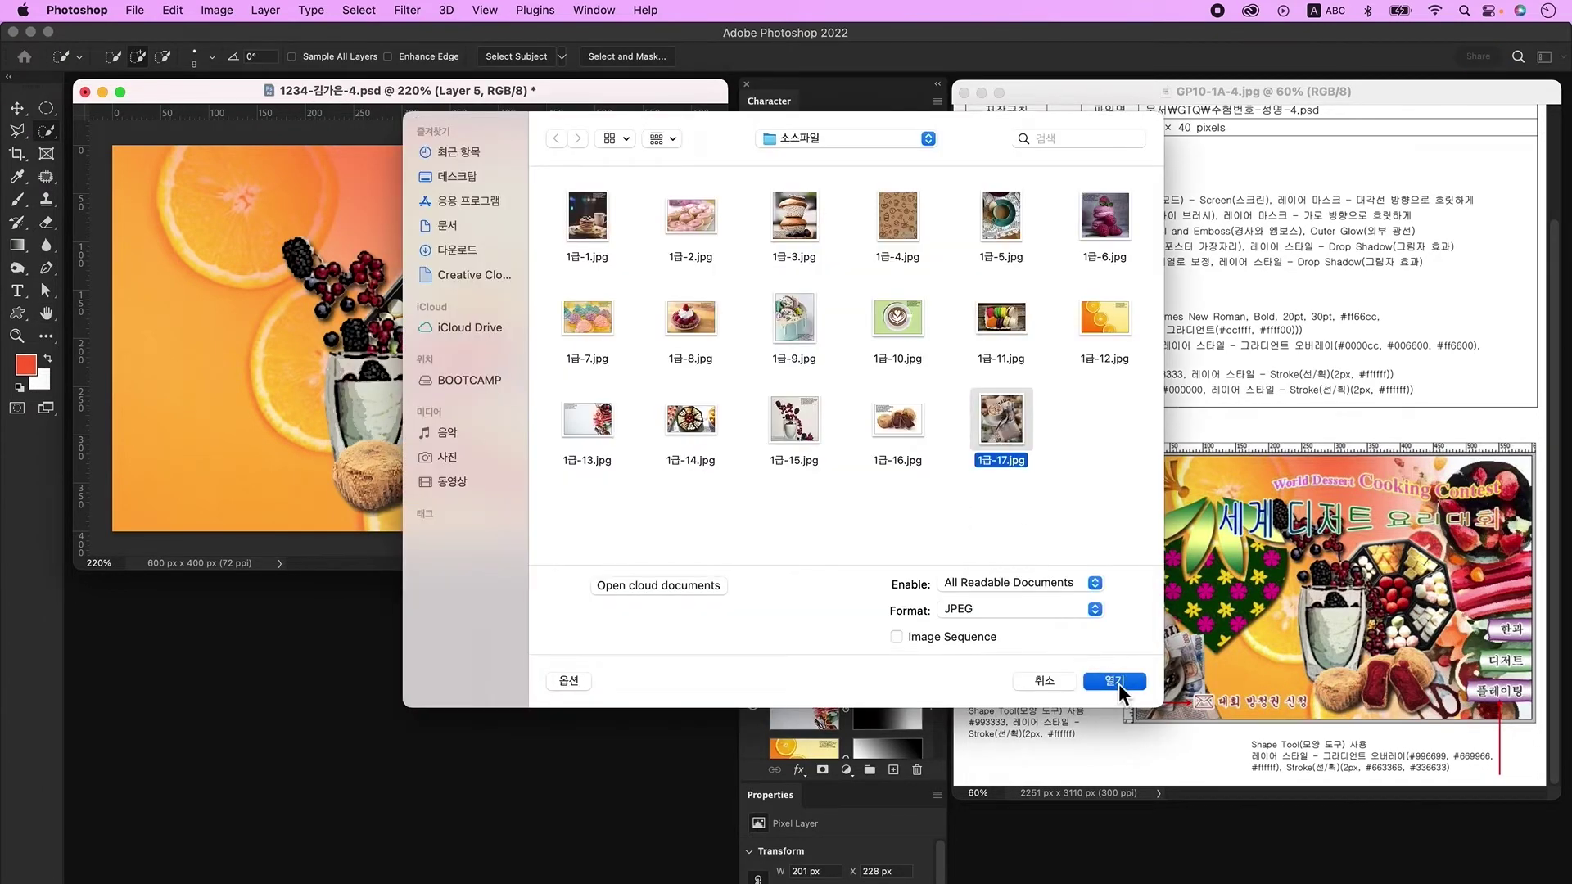
Step: Open 1급-17.jpg and trace the coffee-and-newspaper scene with the Polygonal Lasso
left_click(1117, 683)
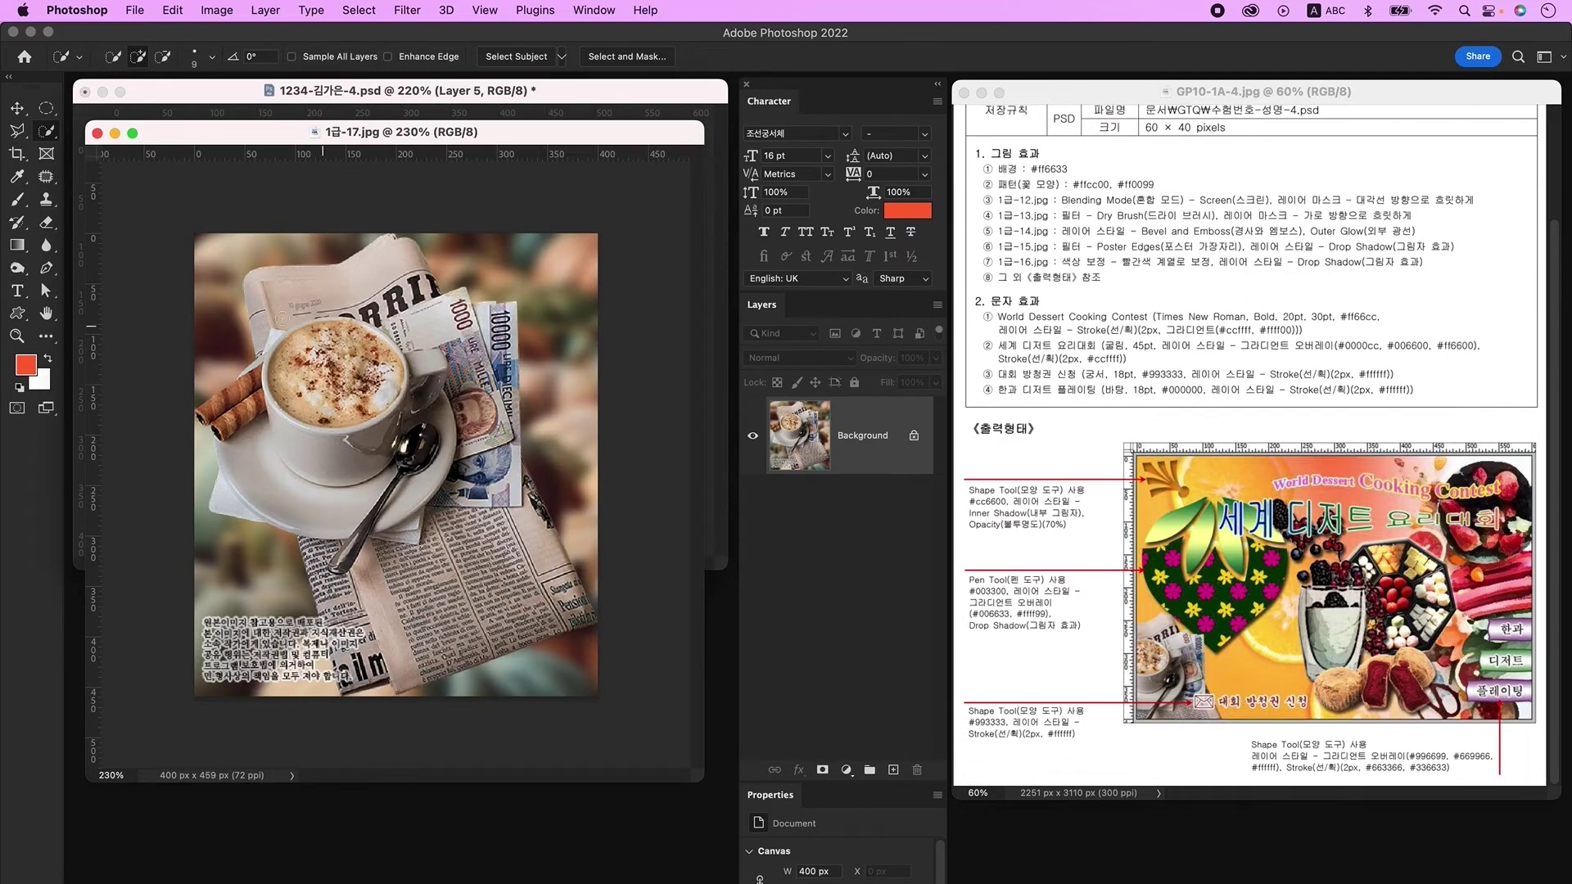
left_click(18, 131)
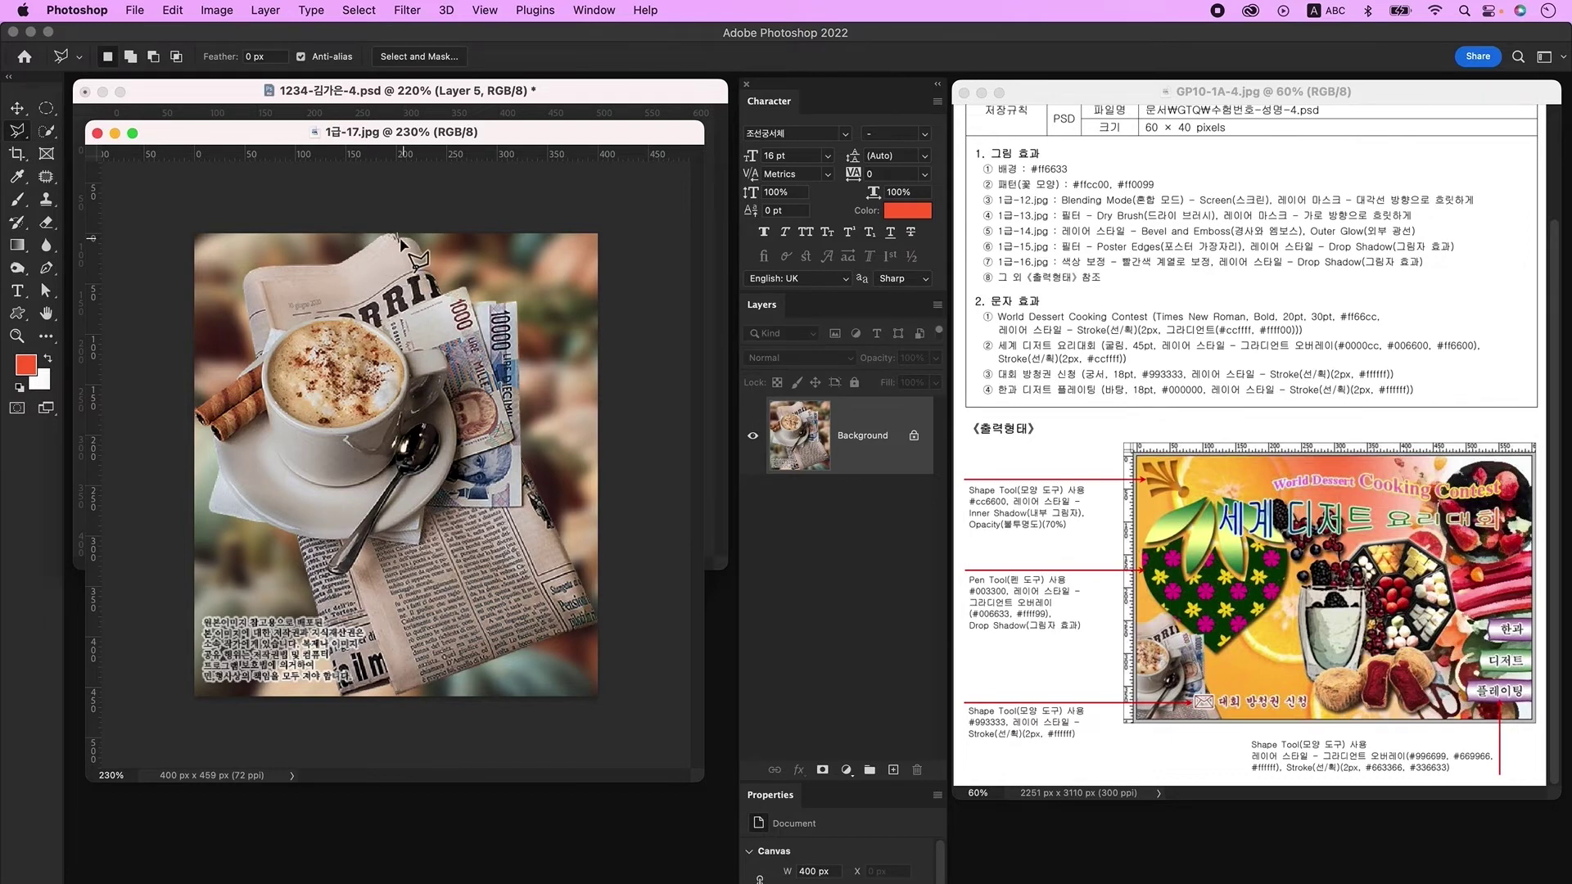
left_click(394, 227)
left_click(434, 252)
left_click(455, 286)
left_click(517, 310)
left_click(540, 458)
left_click(565, 541)
left_click(603, 630)
left_click(598, 620)
left_click(353, 707)
left_click(300, 556)
left_click(215, 493)
left_click(191, 407)
left_click(264, 363)
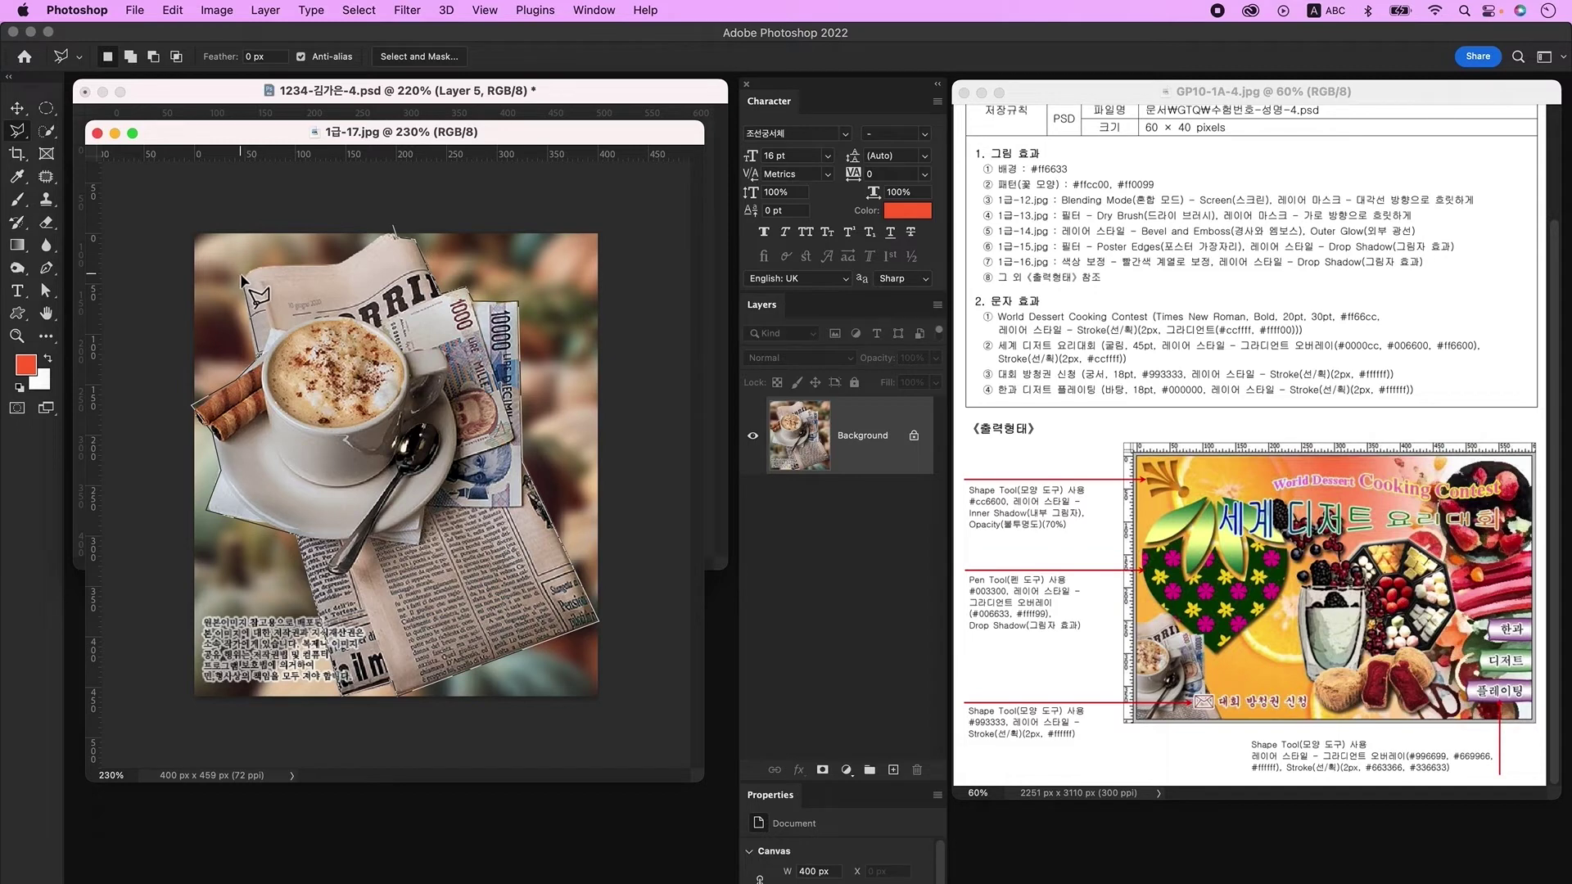
left_click(396, 231)
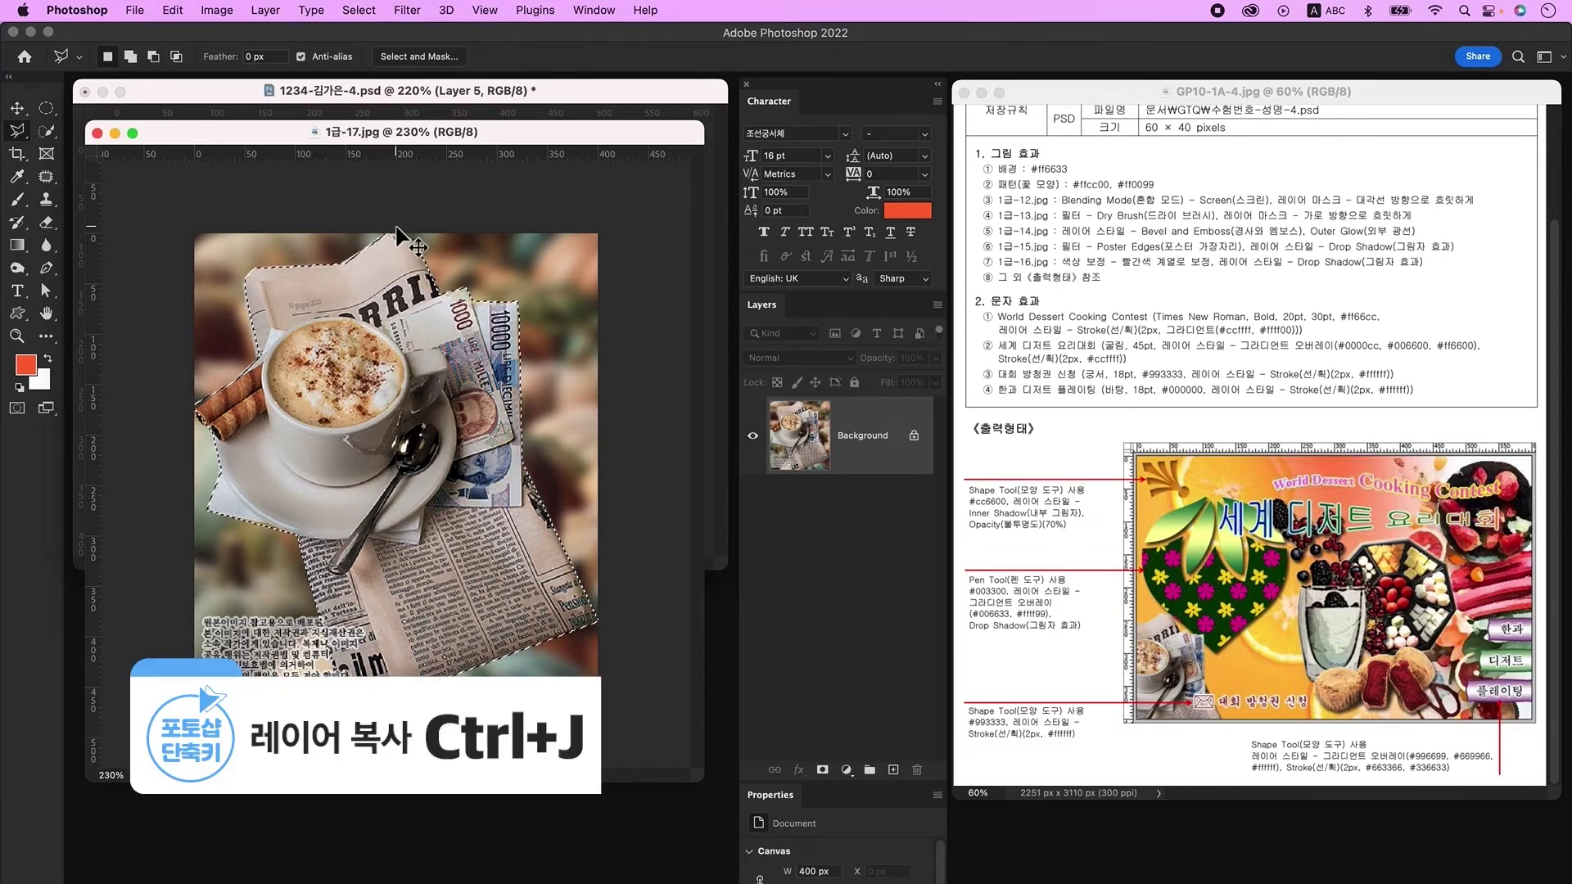
Step: Copy the selection to its own layer, drag it into the poster, and close the photo
key("ctrl+j")
left_click_drag(309, 133, 320, 407)
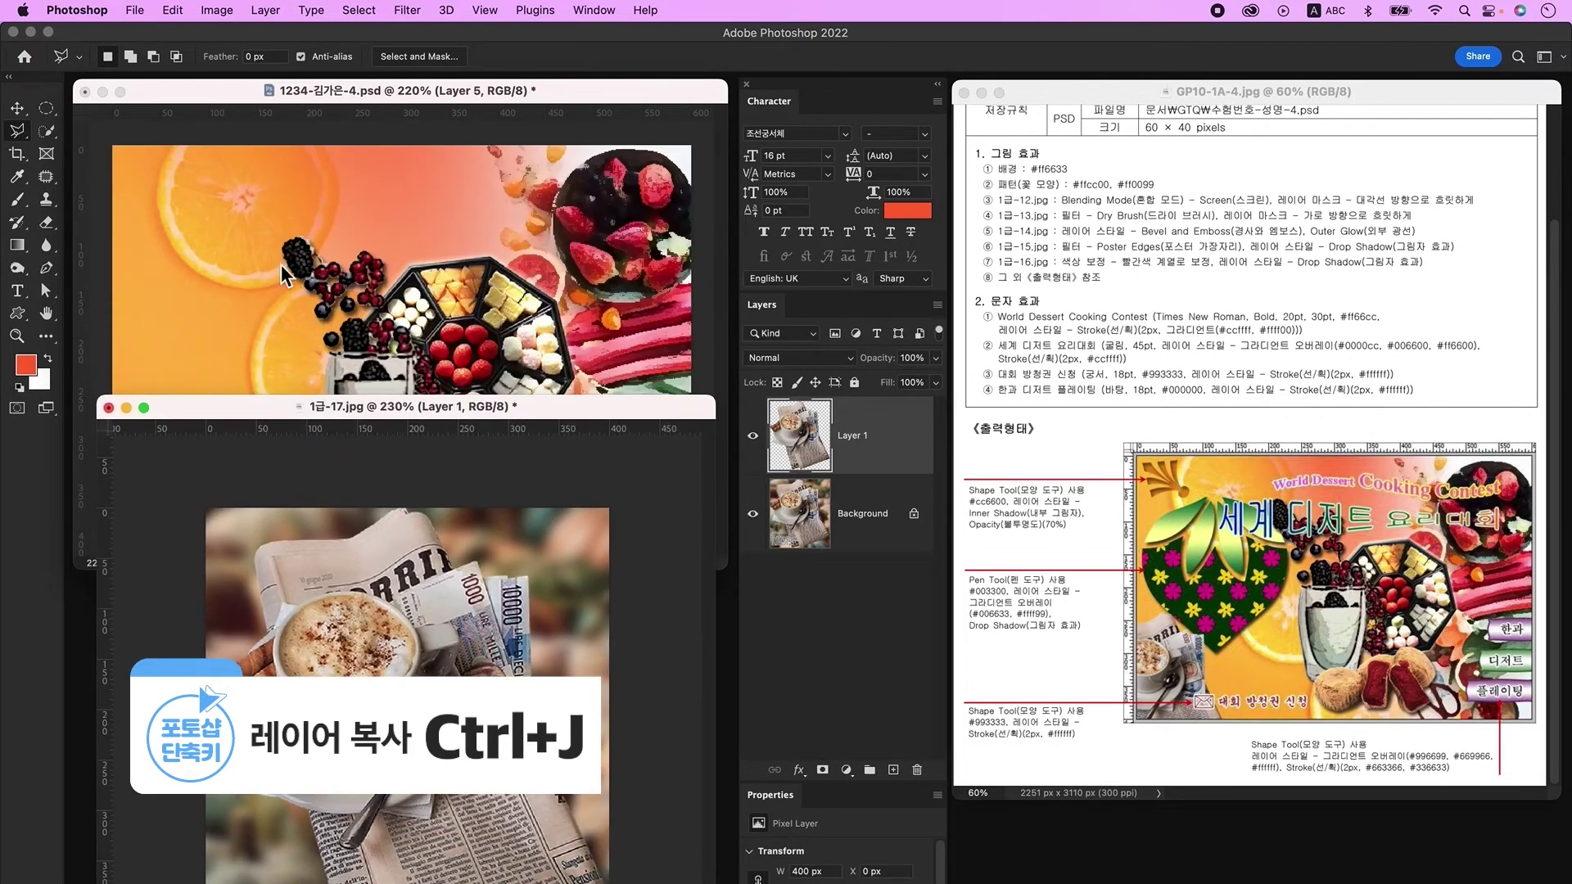
left_click(17, 108)
left_click_drag(829, 434, 308, 320)
left_click(431, 636)
Step: Shrink the coffee cutout to about 55% in the poster's lower-left corner
key("super+w")
key("super+t")
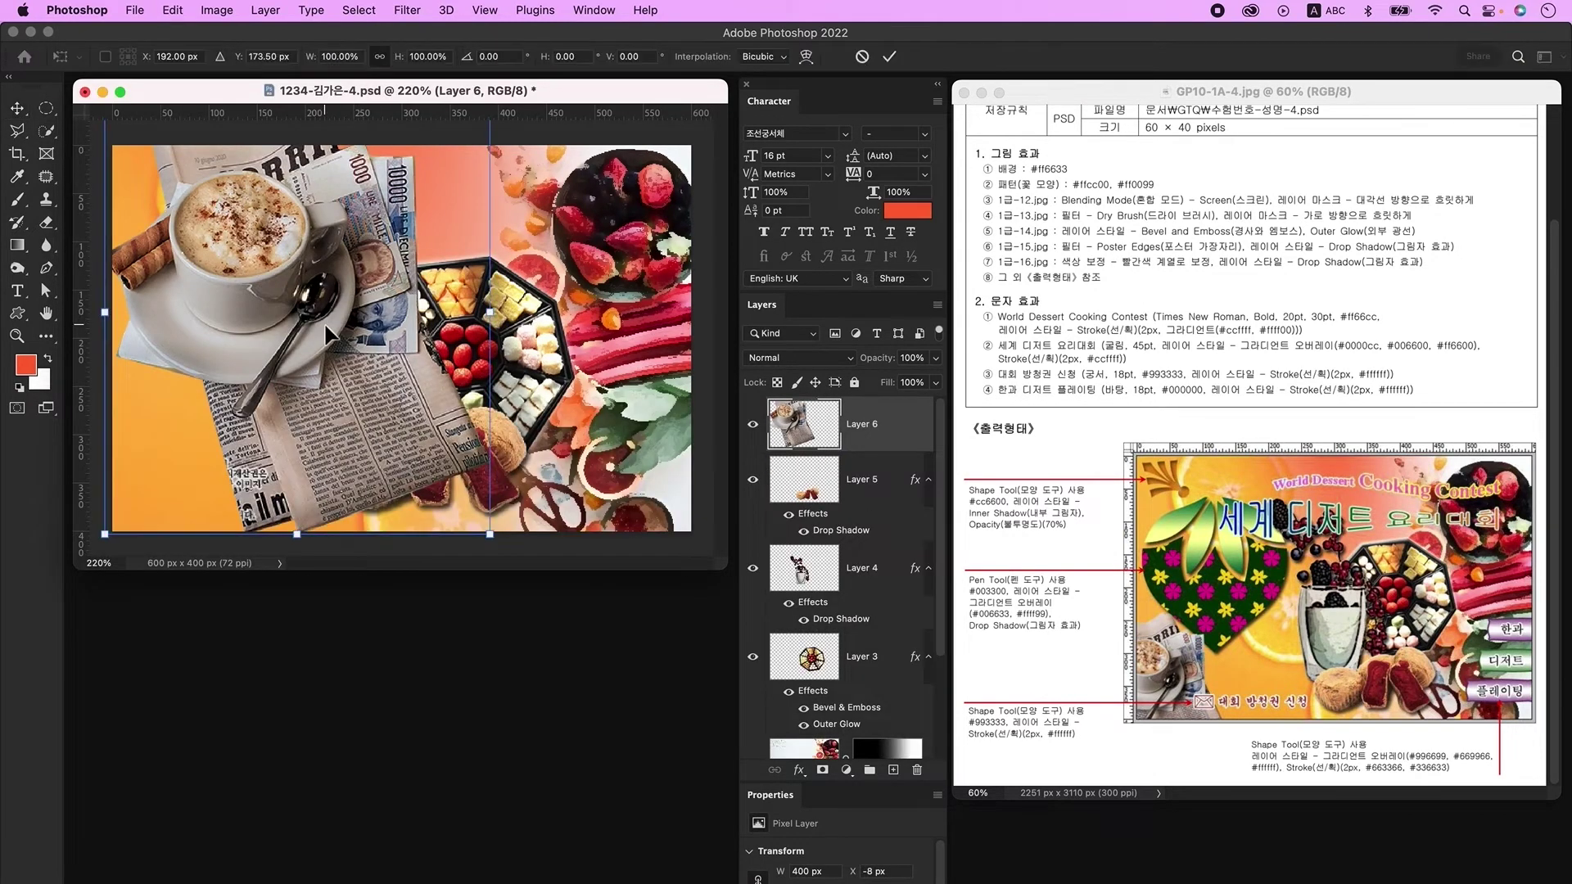
left_click_drag(501, 318, 247, 473)
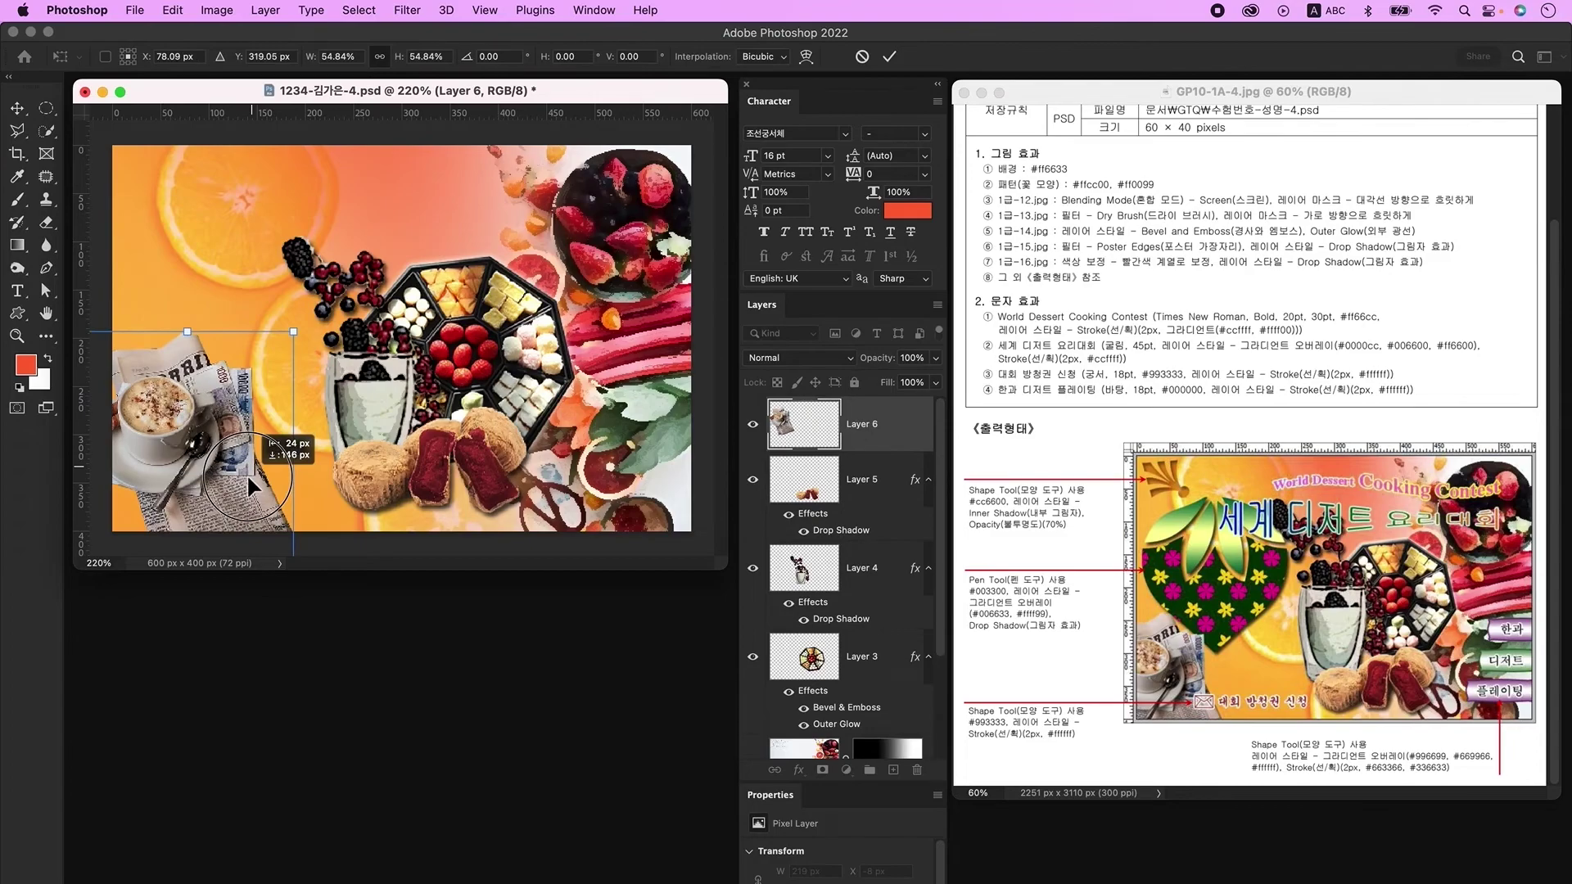
key("Return")
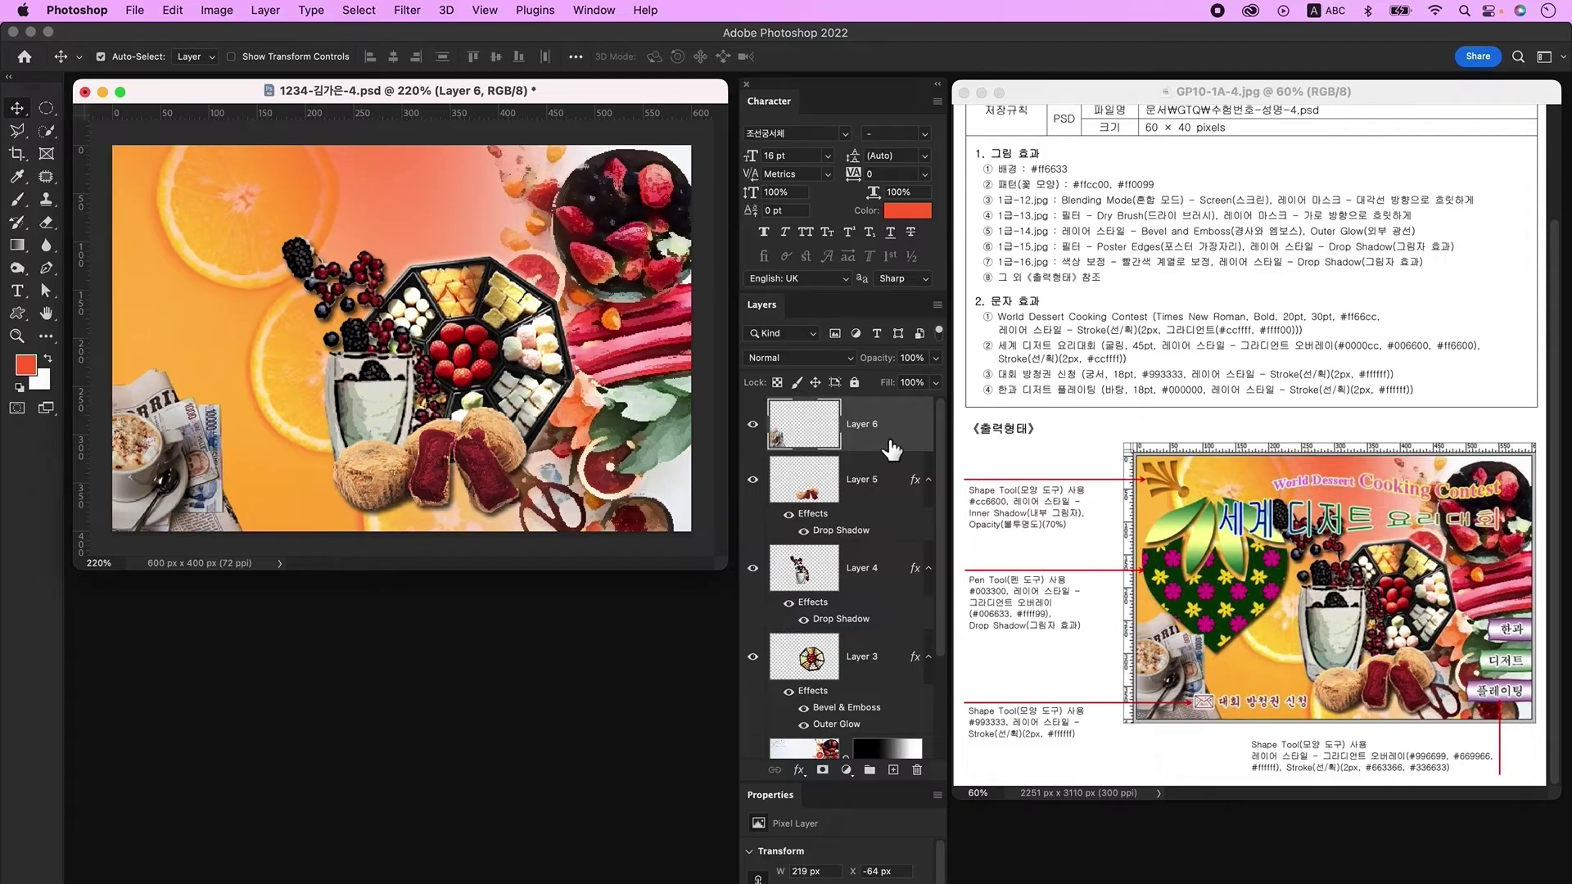
Step: Add a new layer and paste the title 'World Dessert Cooking Contest' as text
left_click(893, 770)
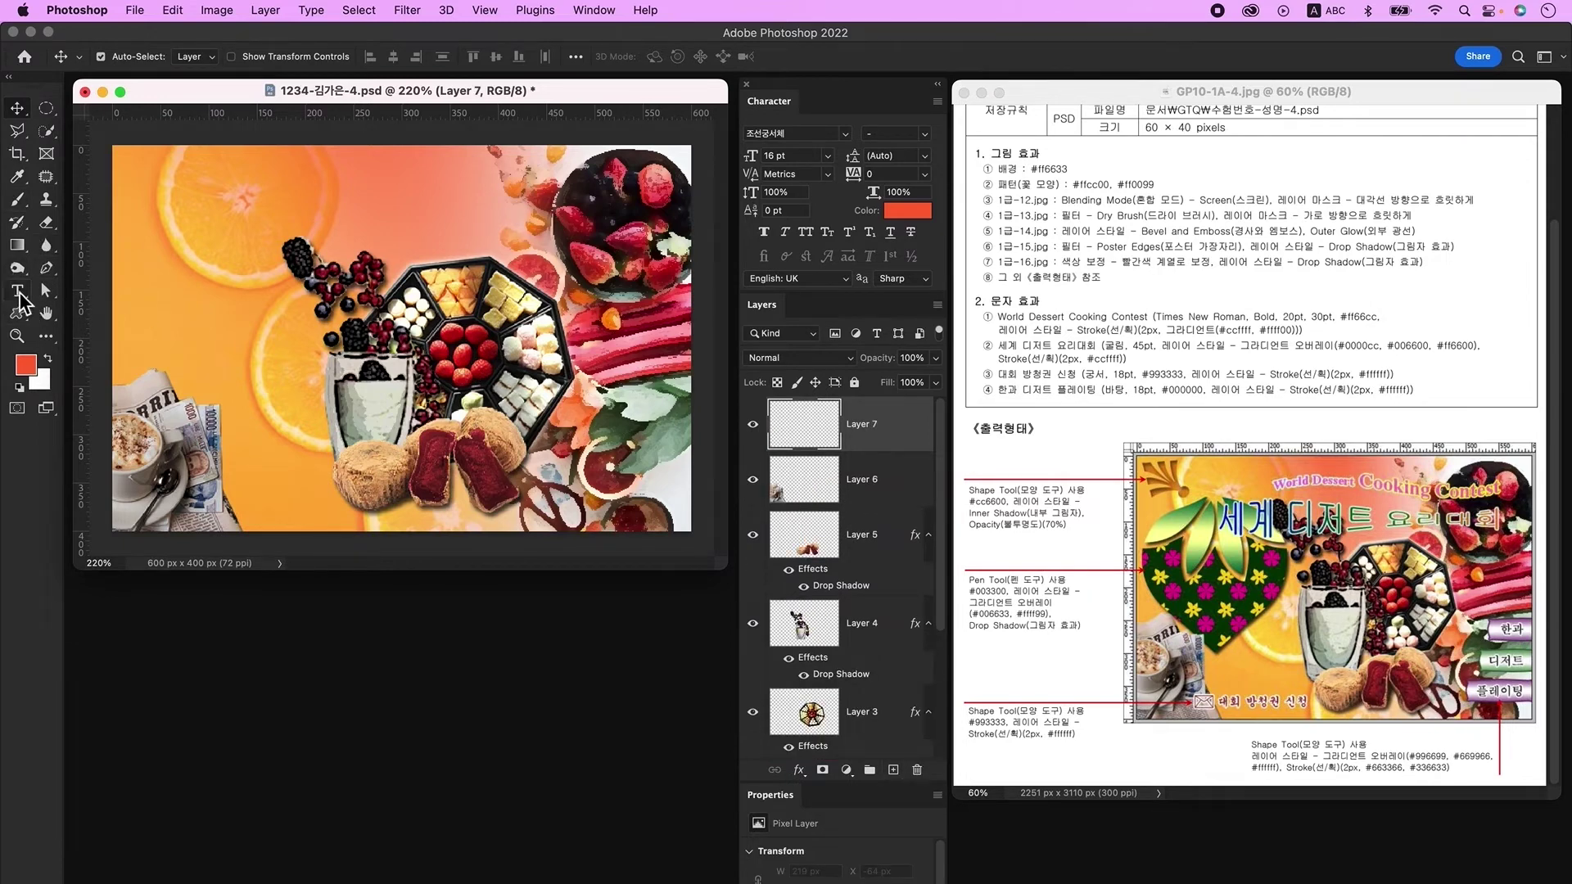
left_click(19, 296)
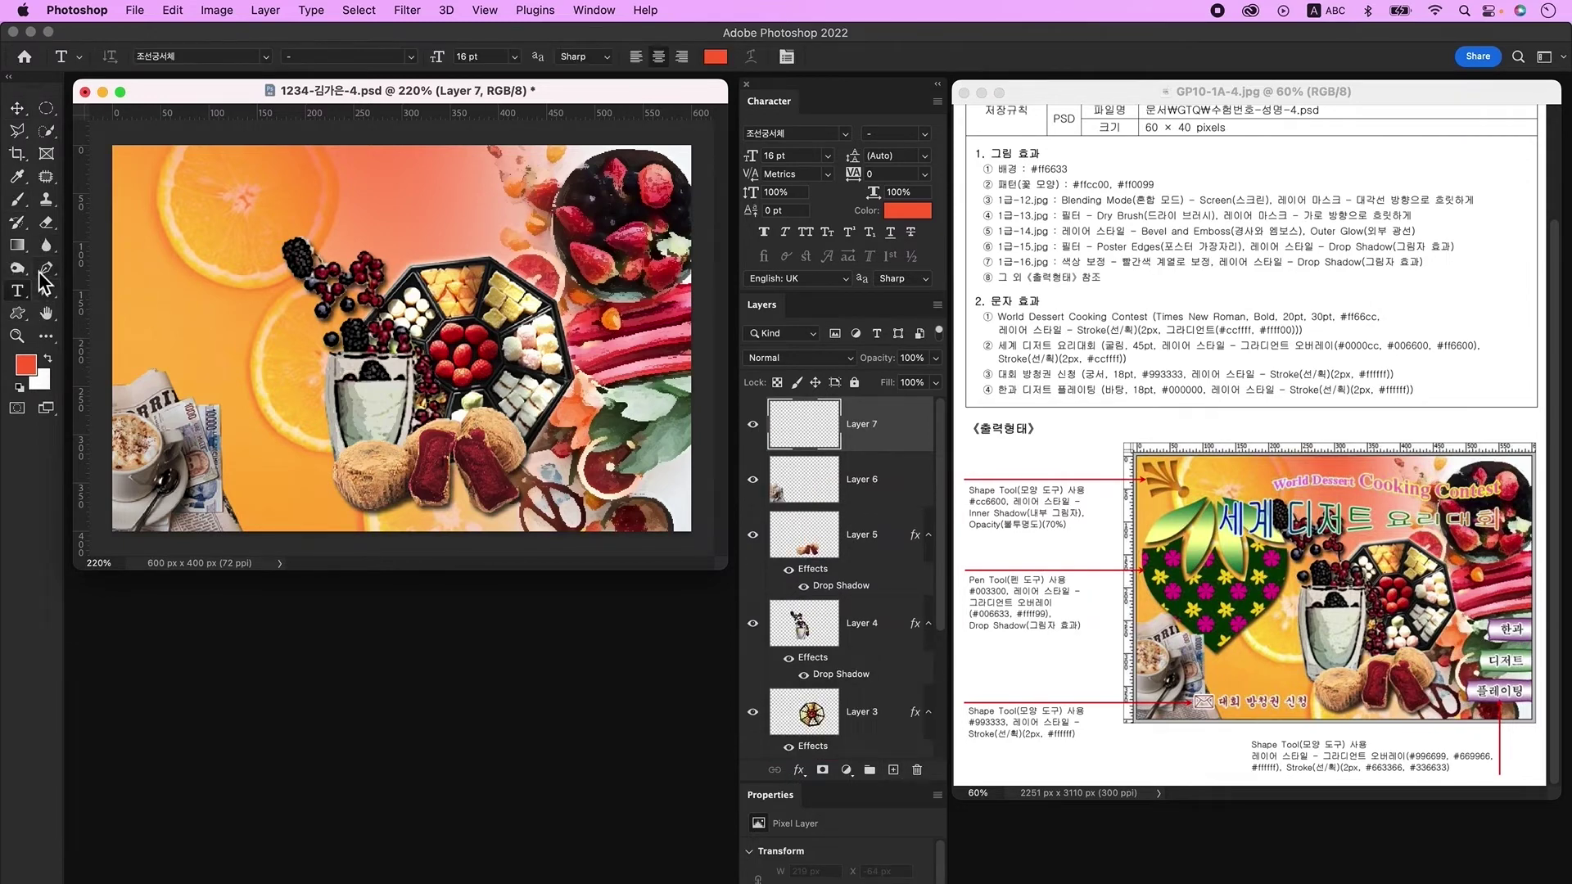
left_click(276, 312)
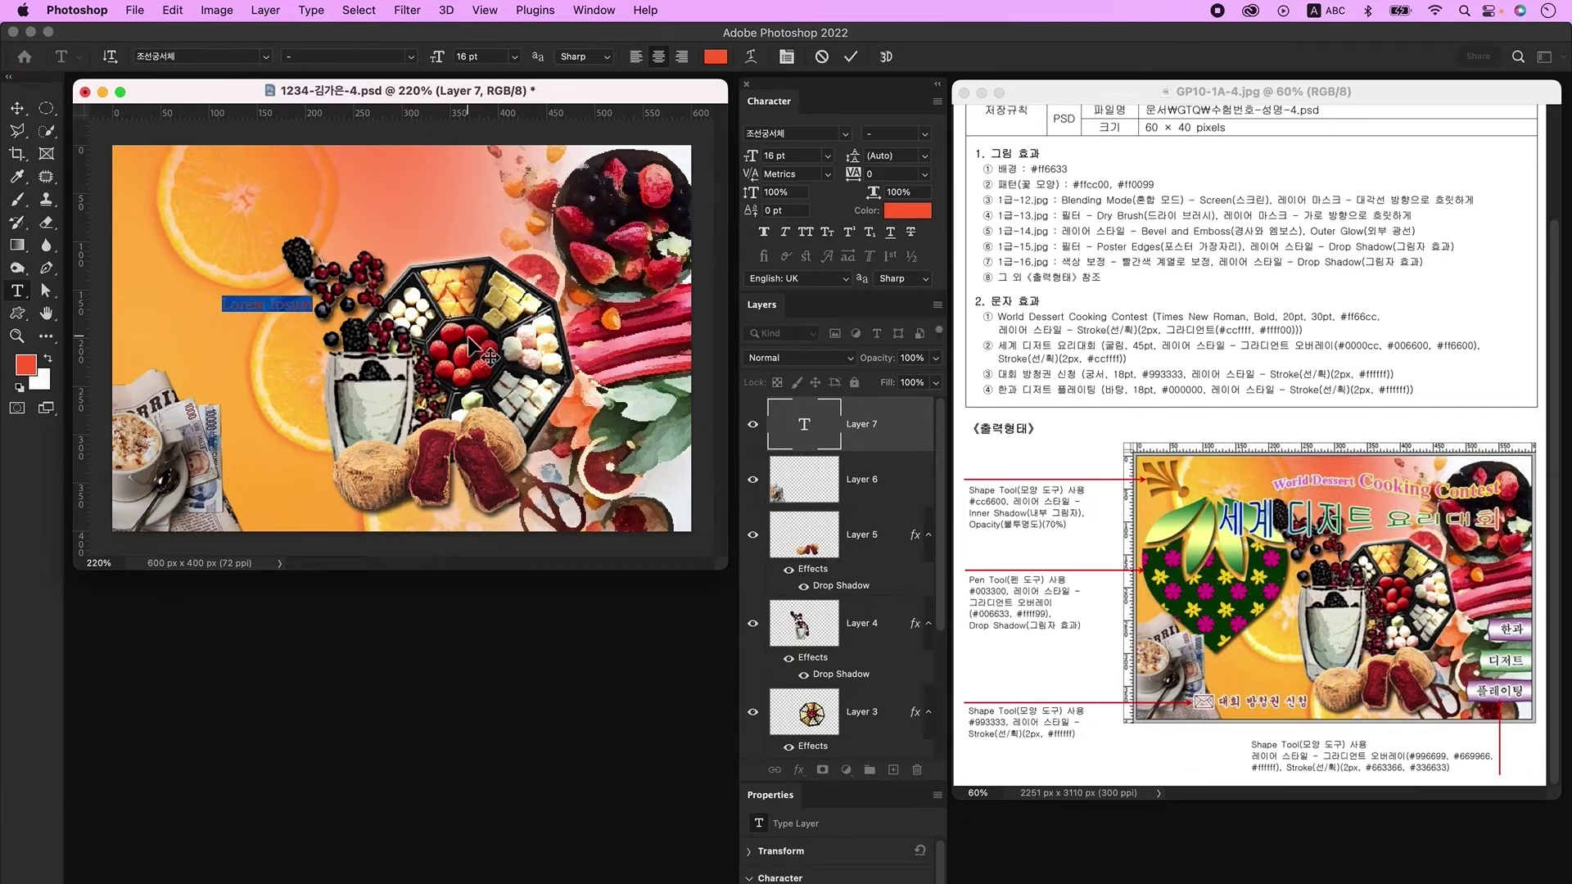
key("ctrl+space")
type("World Dessert Cooking Contest")
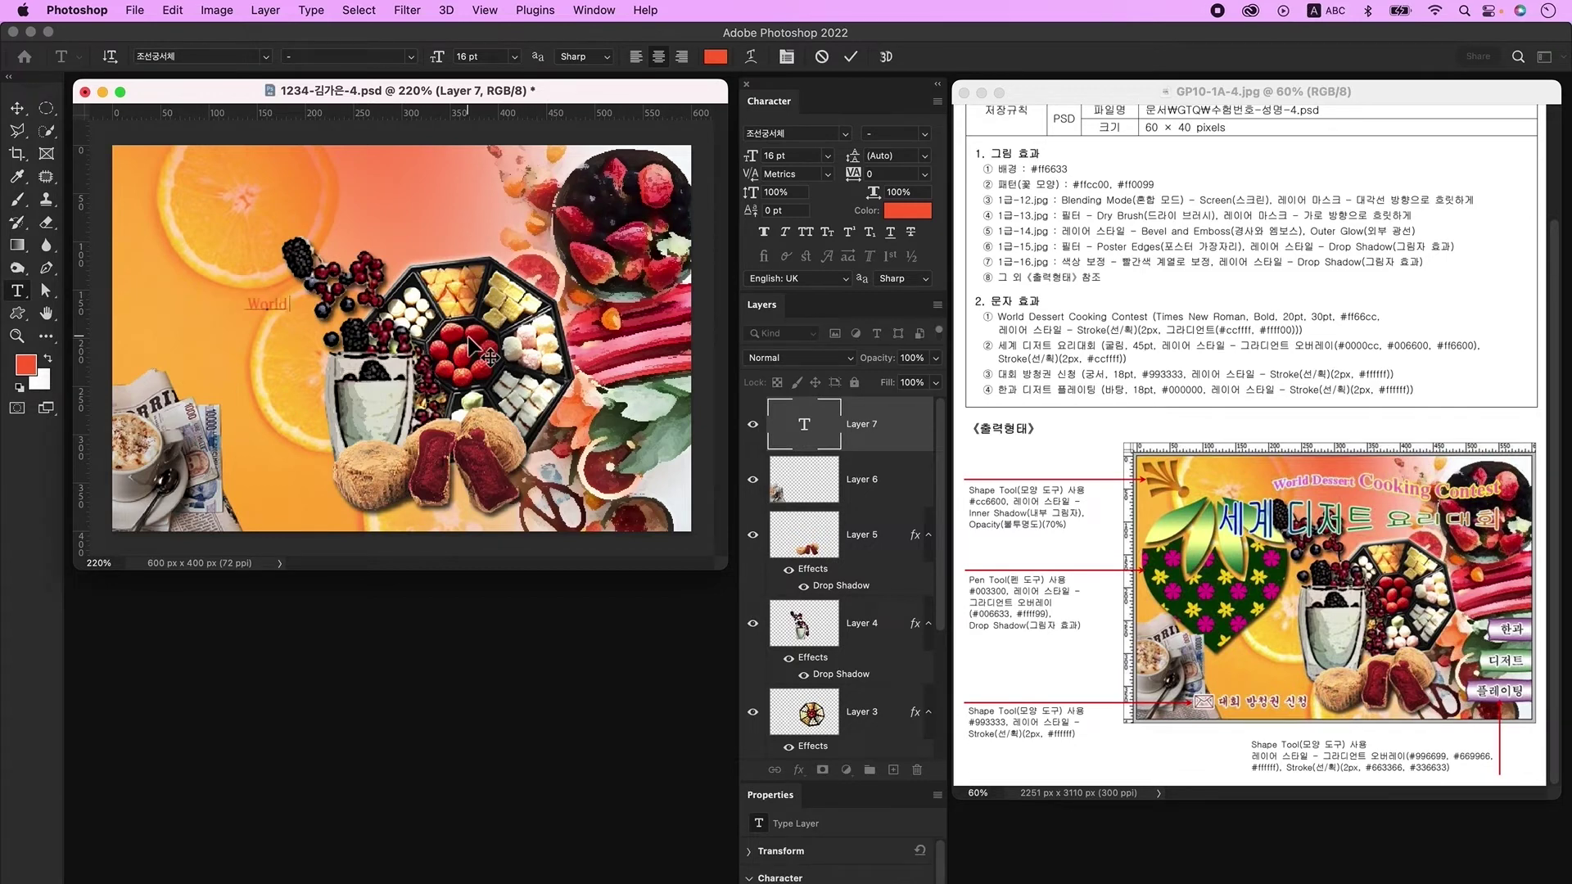
left_click(473, 337)
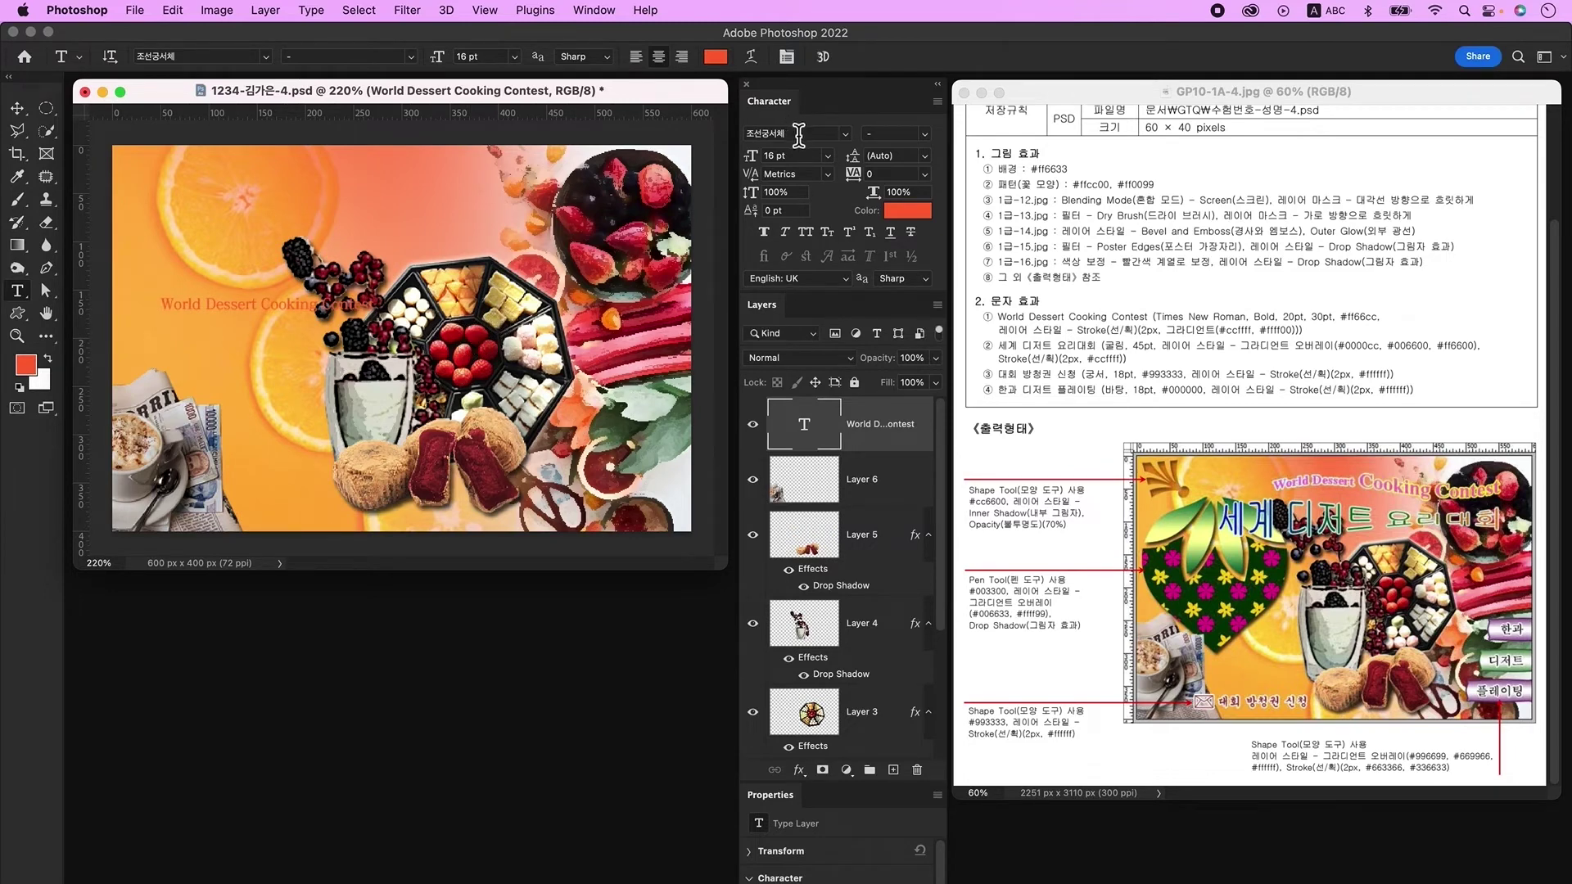
Step: Set the title to Times New Roman Bold 20 pt, with 'Cooking Contest' at 30 pt
type("Times New Roman")
key("Return")
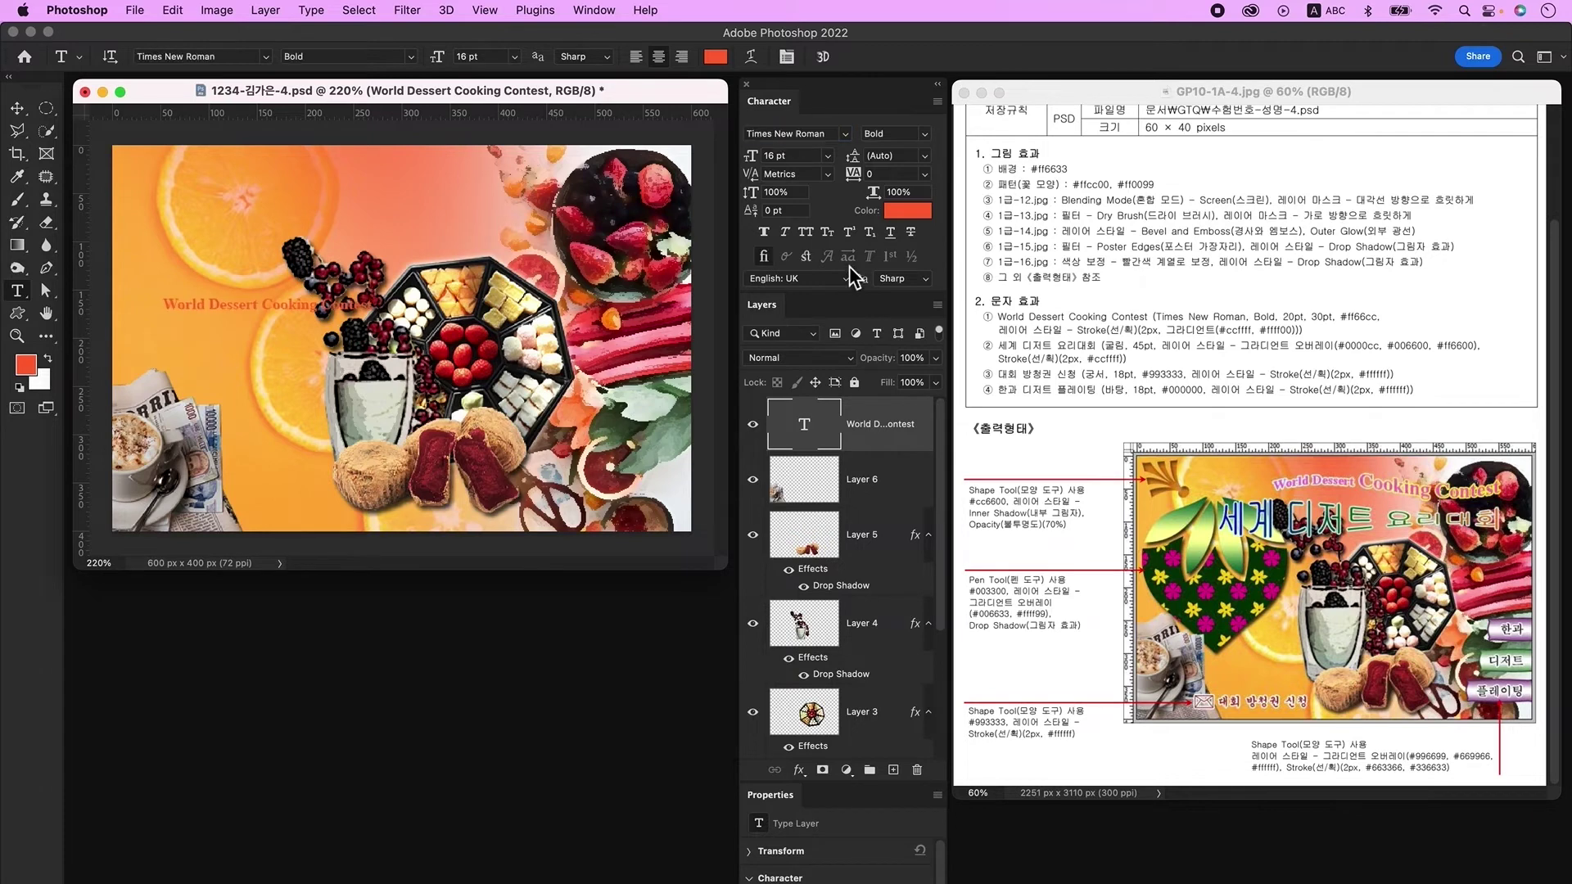
left_click(790, 155)
type("20")
key("Return")
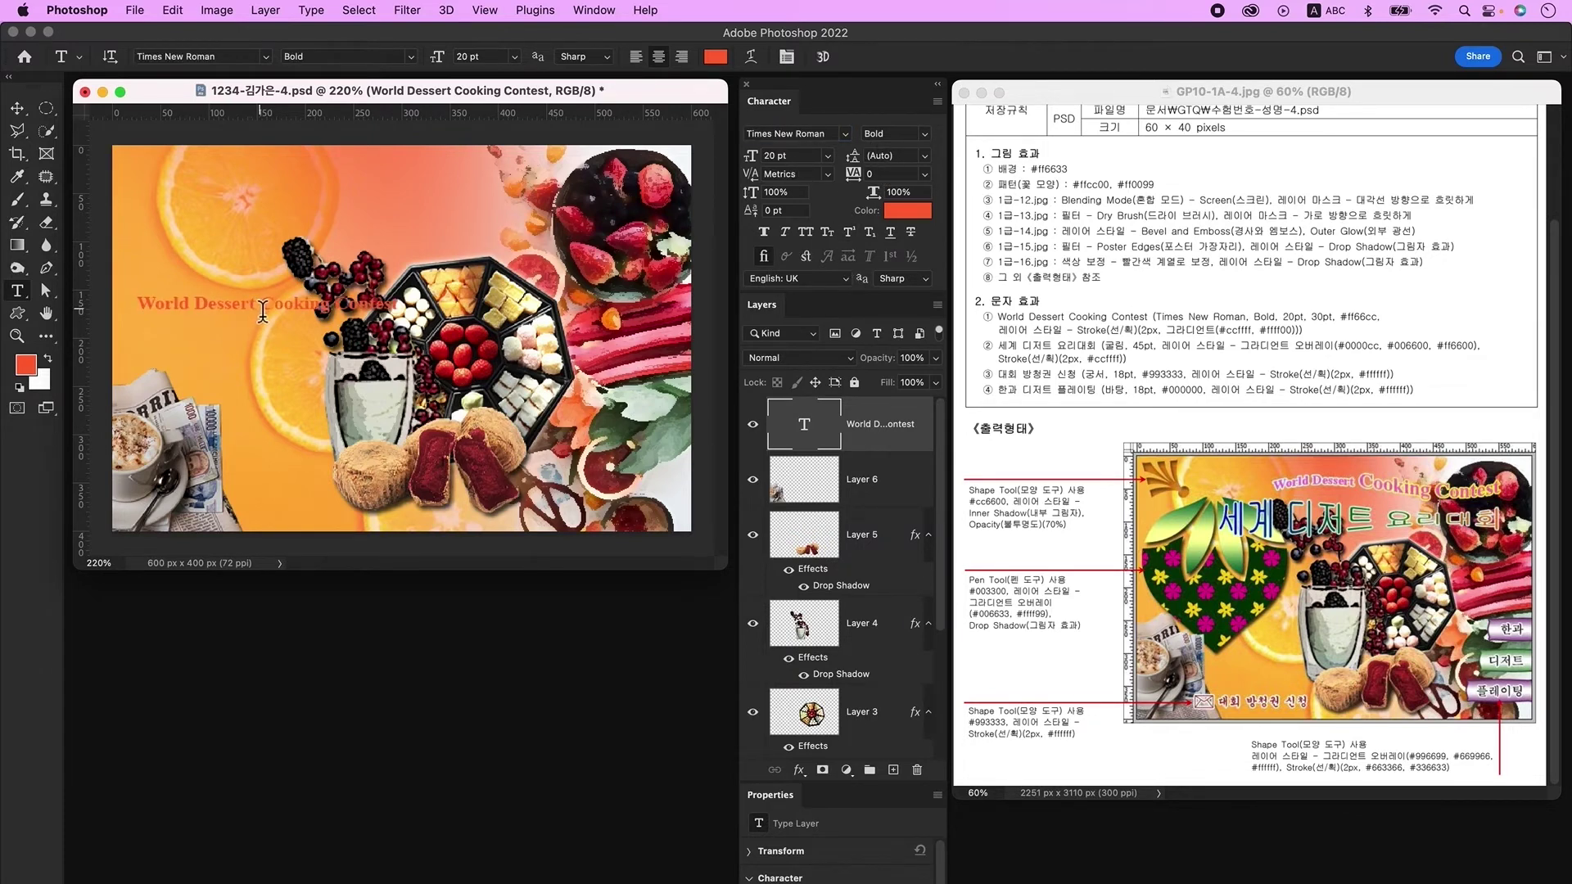
left_click_drag(263, 312, 397, 304)
left_click(790, 155)
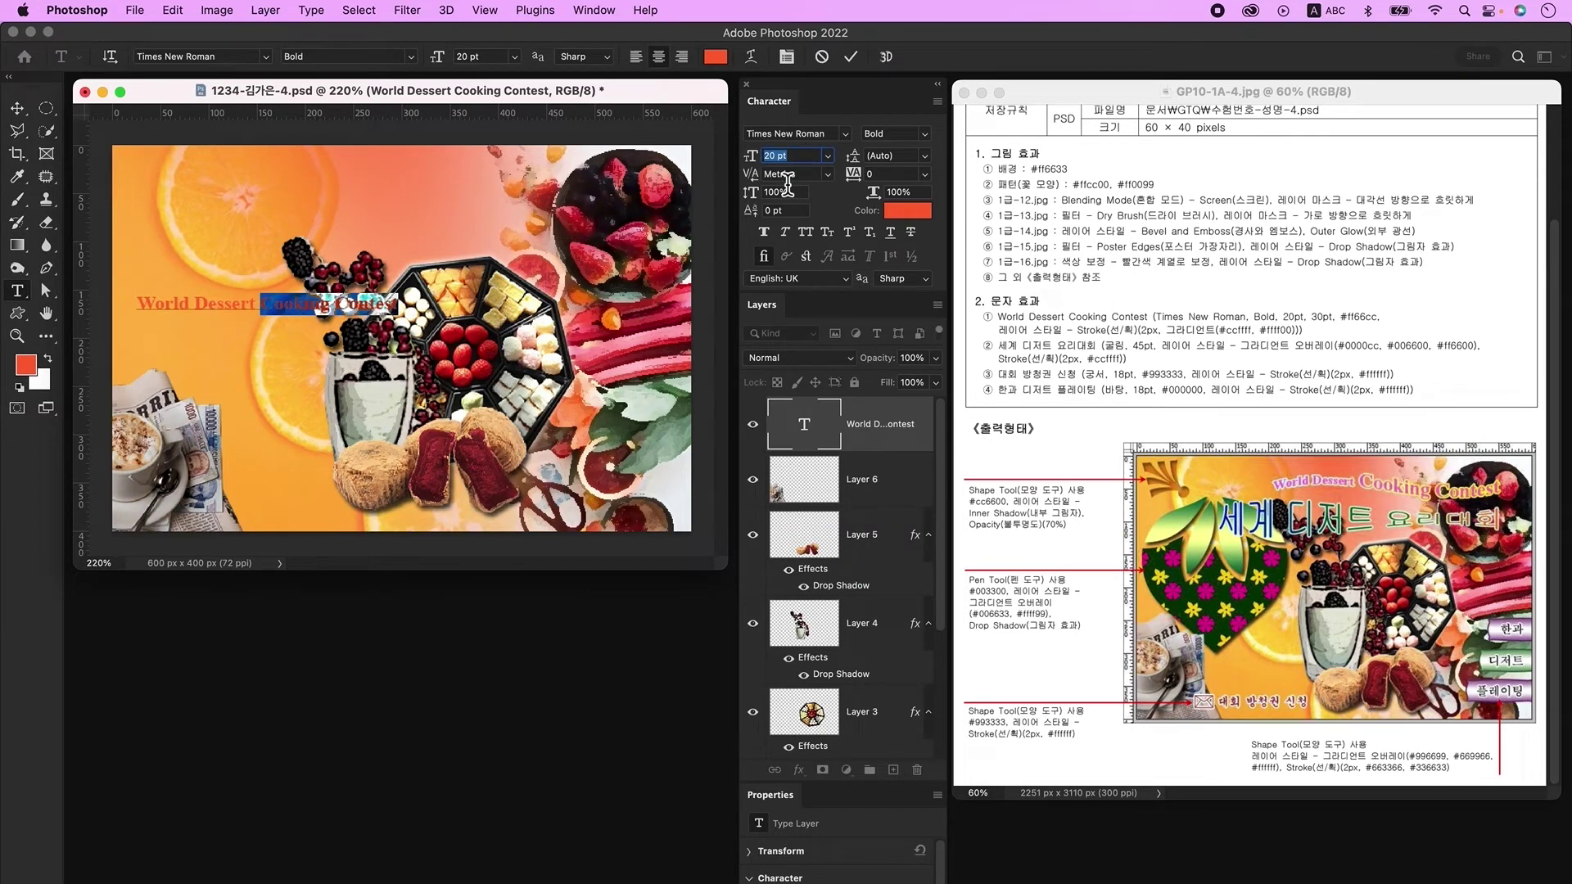
type("30")
key("Return")
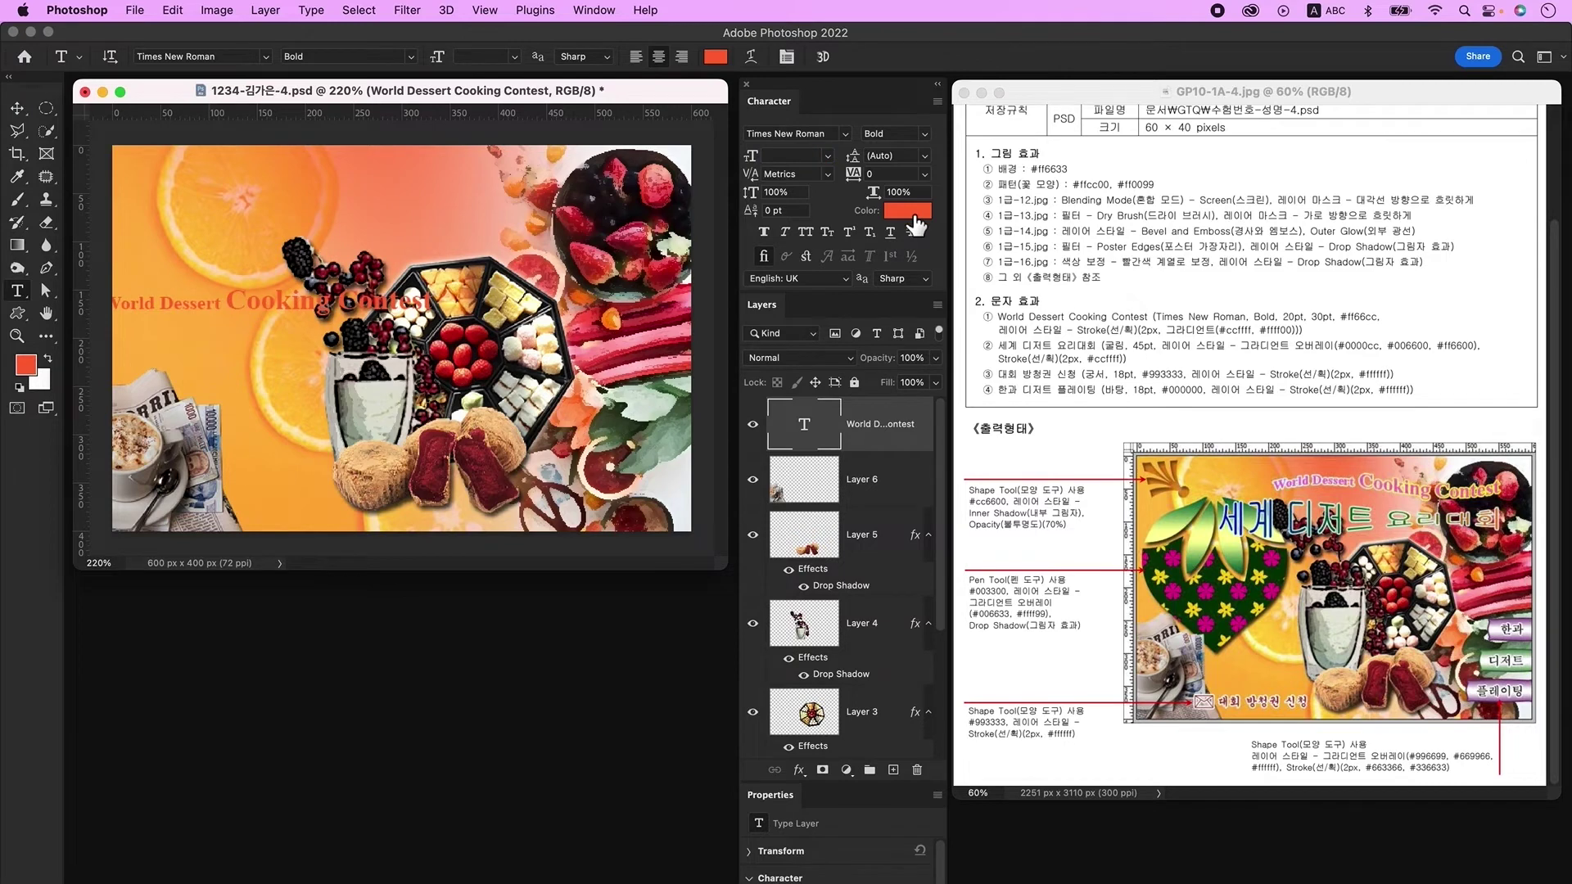
Step: Color the title text pink #ff66cc
left_click(893, 214)
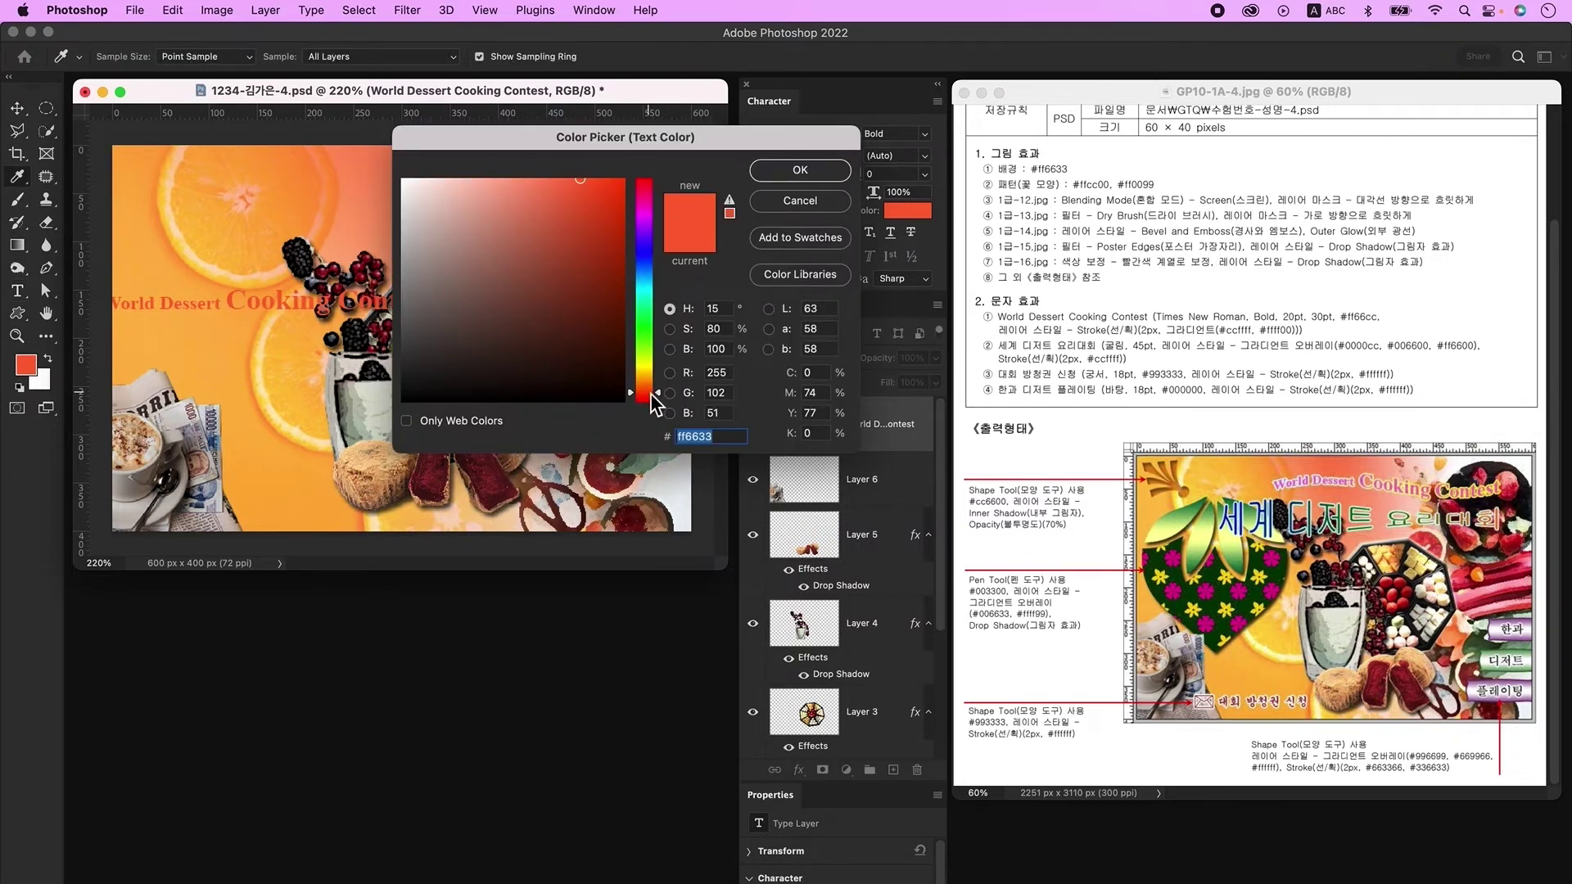
type("ff66cc")
key("Return")
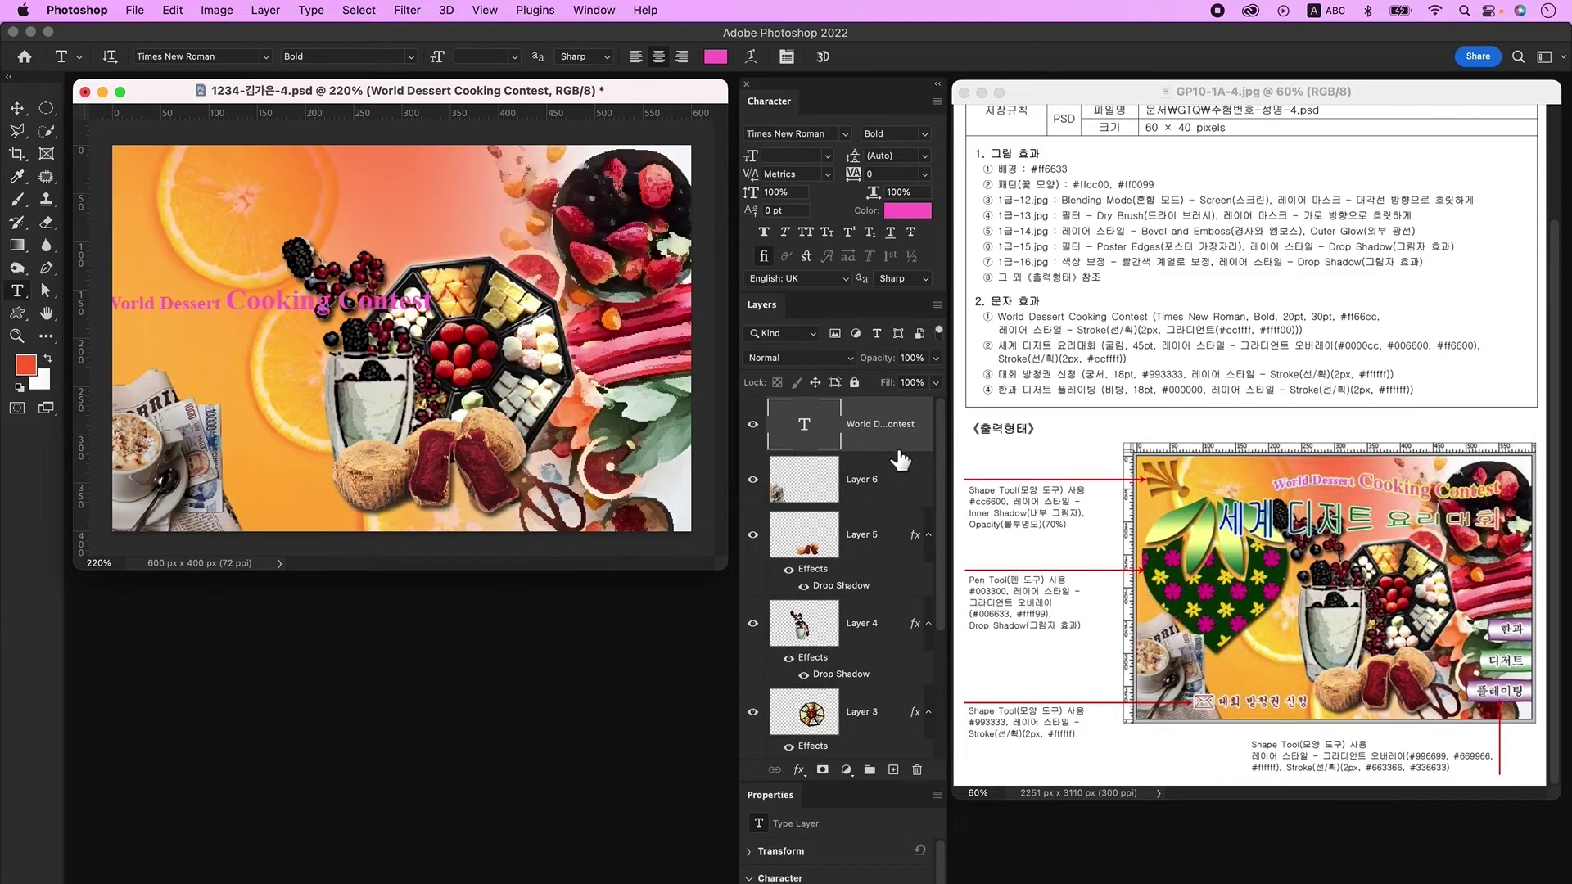
Step: Add a 2 px Stroke with Gradient fill type to the title
double_click(910, 452)
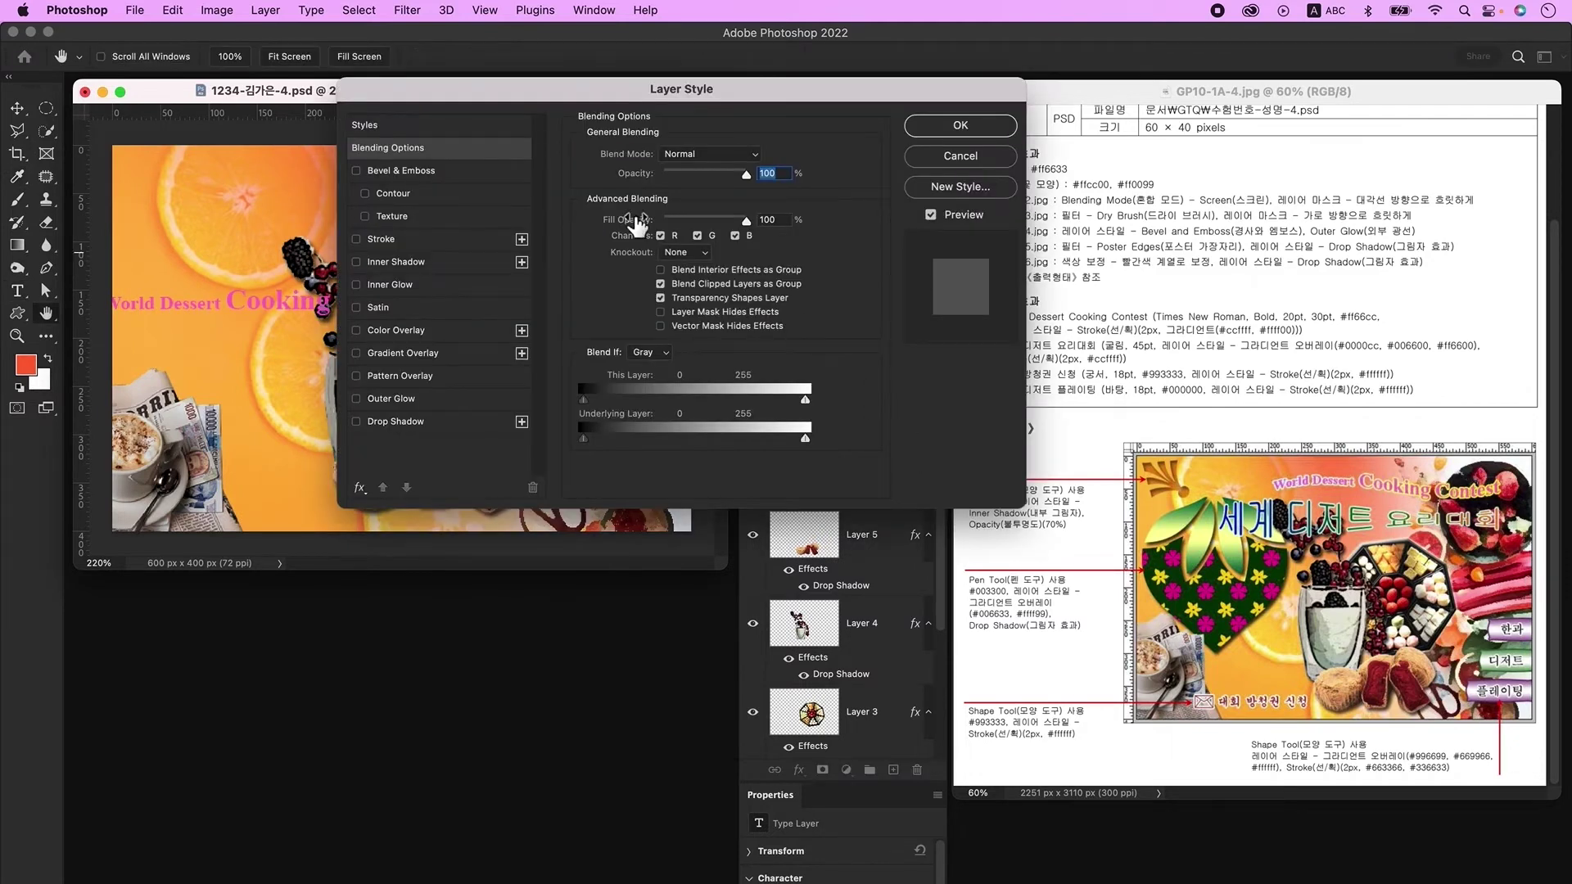
left_click(381, 238)
double_click(749, 153)
type("2")
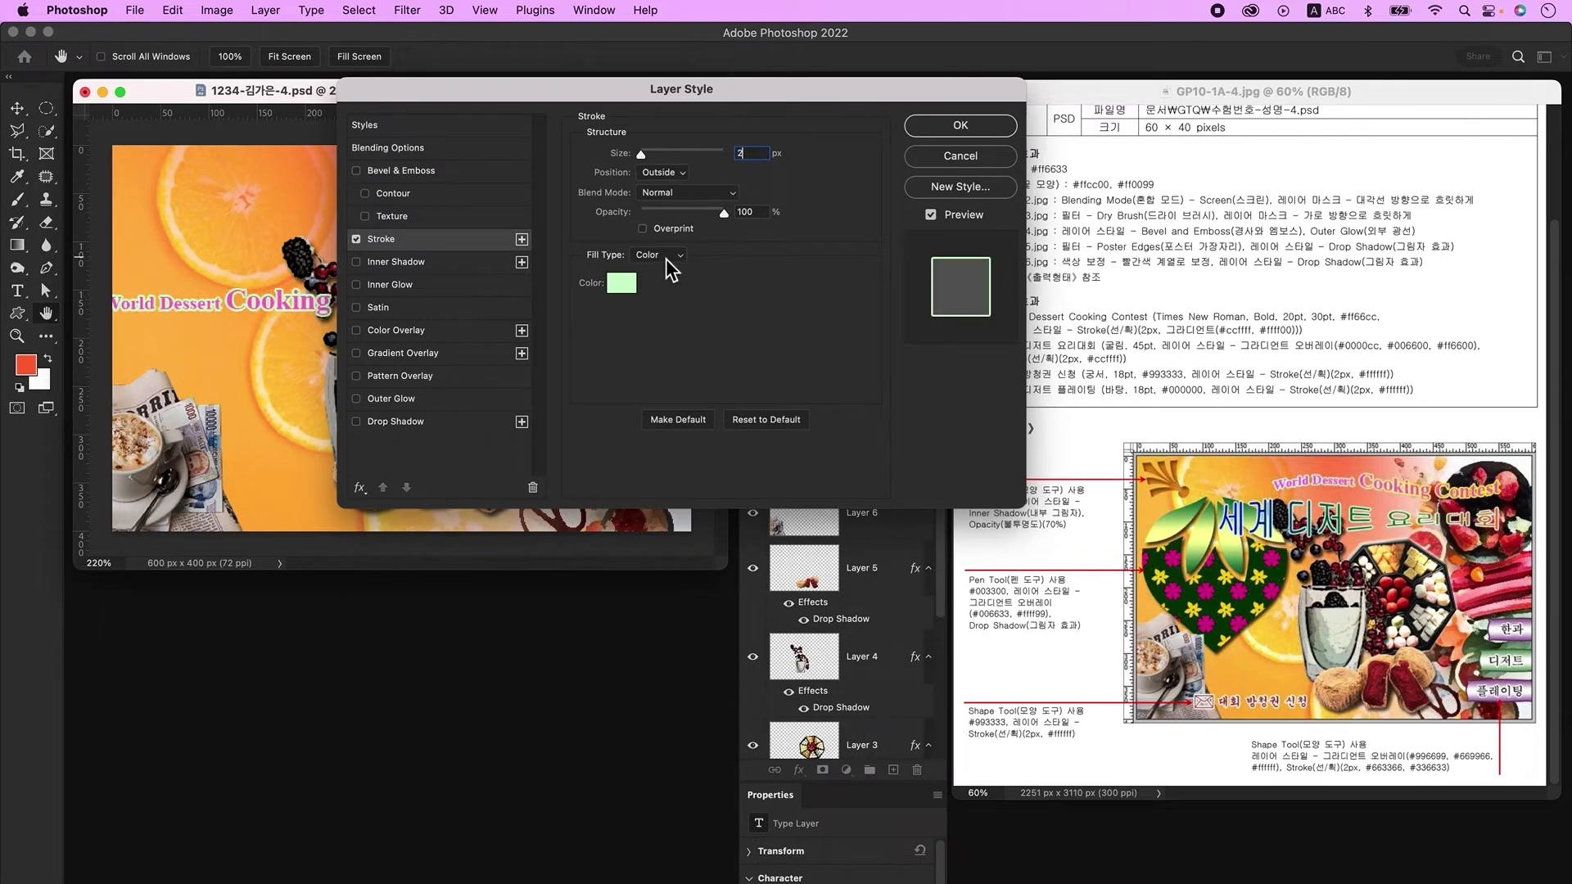
left_click(665, 272)
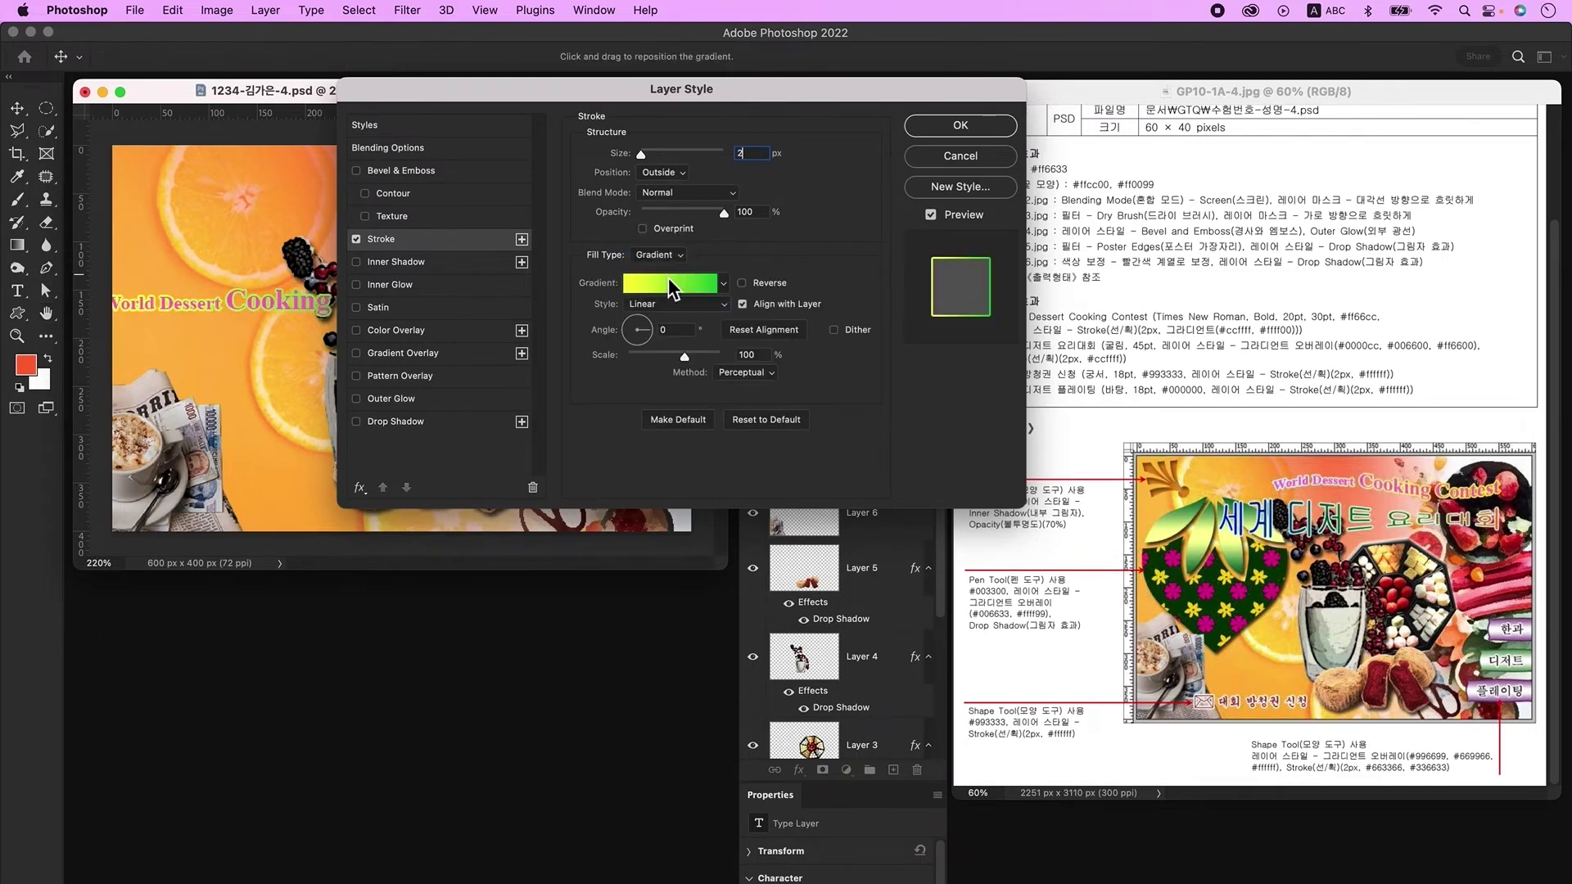
Step: Set the stroke gradient from light cyan #ccffff to yellow #ffff00 and apply it
left_click(673, 285)
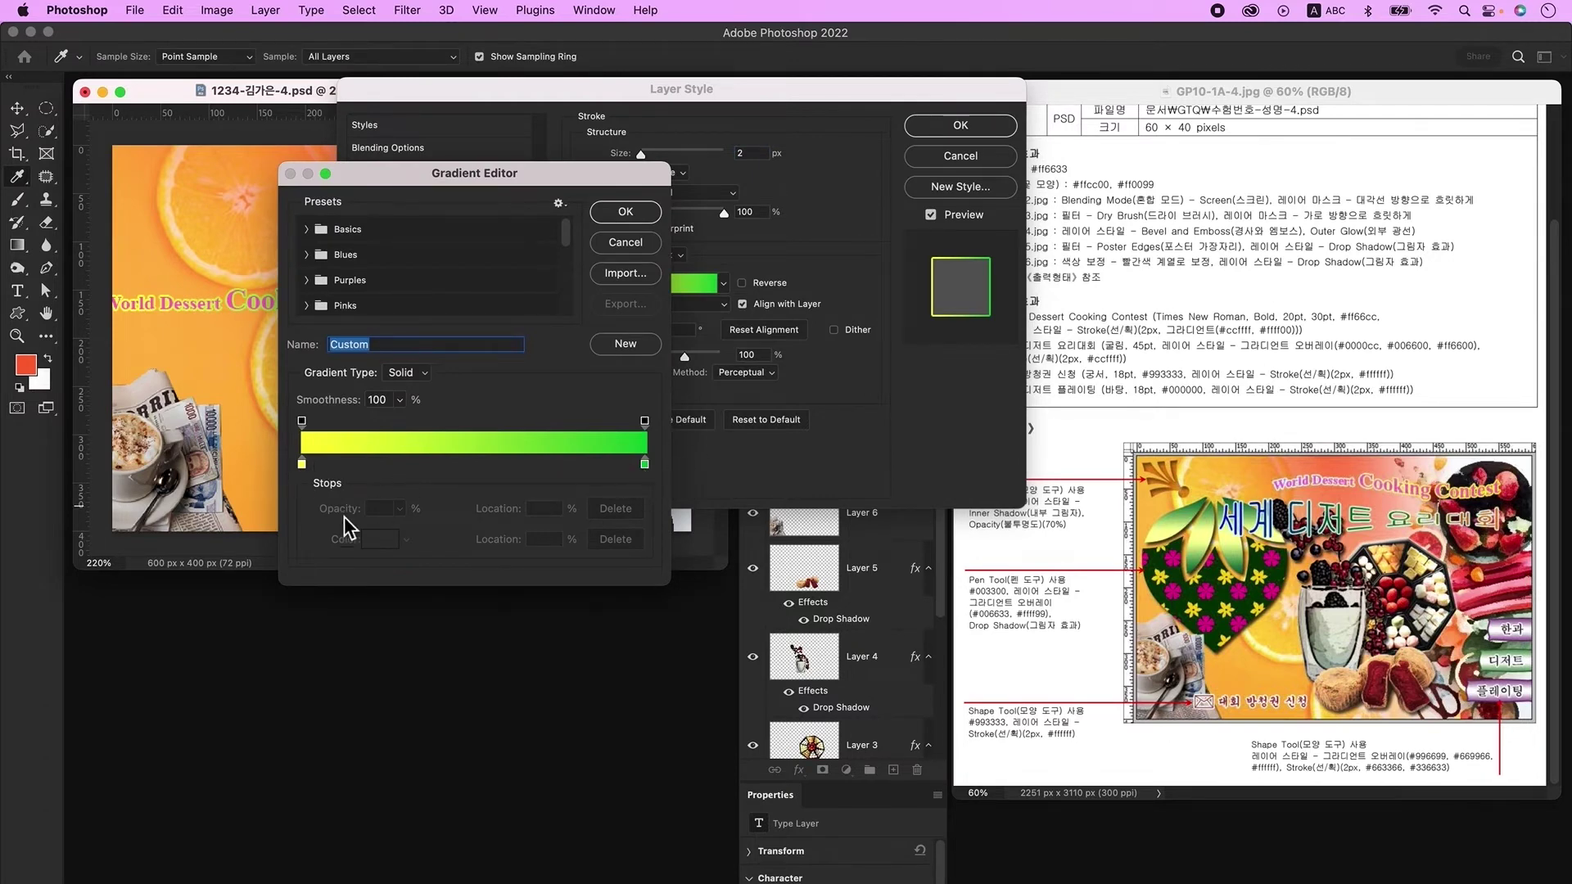
double_click(302, 464)
type("ccffff")
key("Return")
double_click(645, 464)
type("ffff00")
key("Return")
left_click(654, 214)
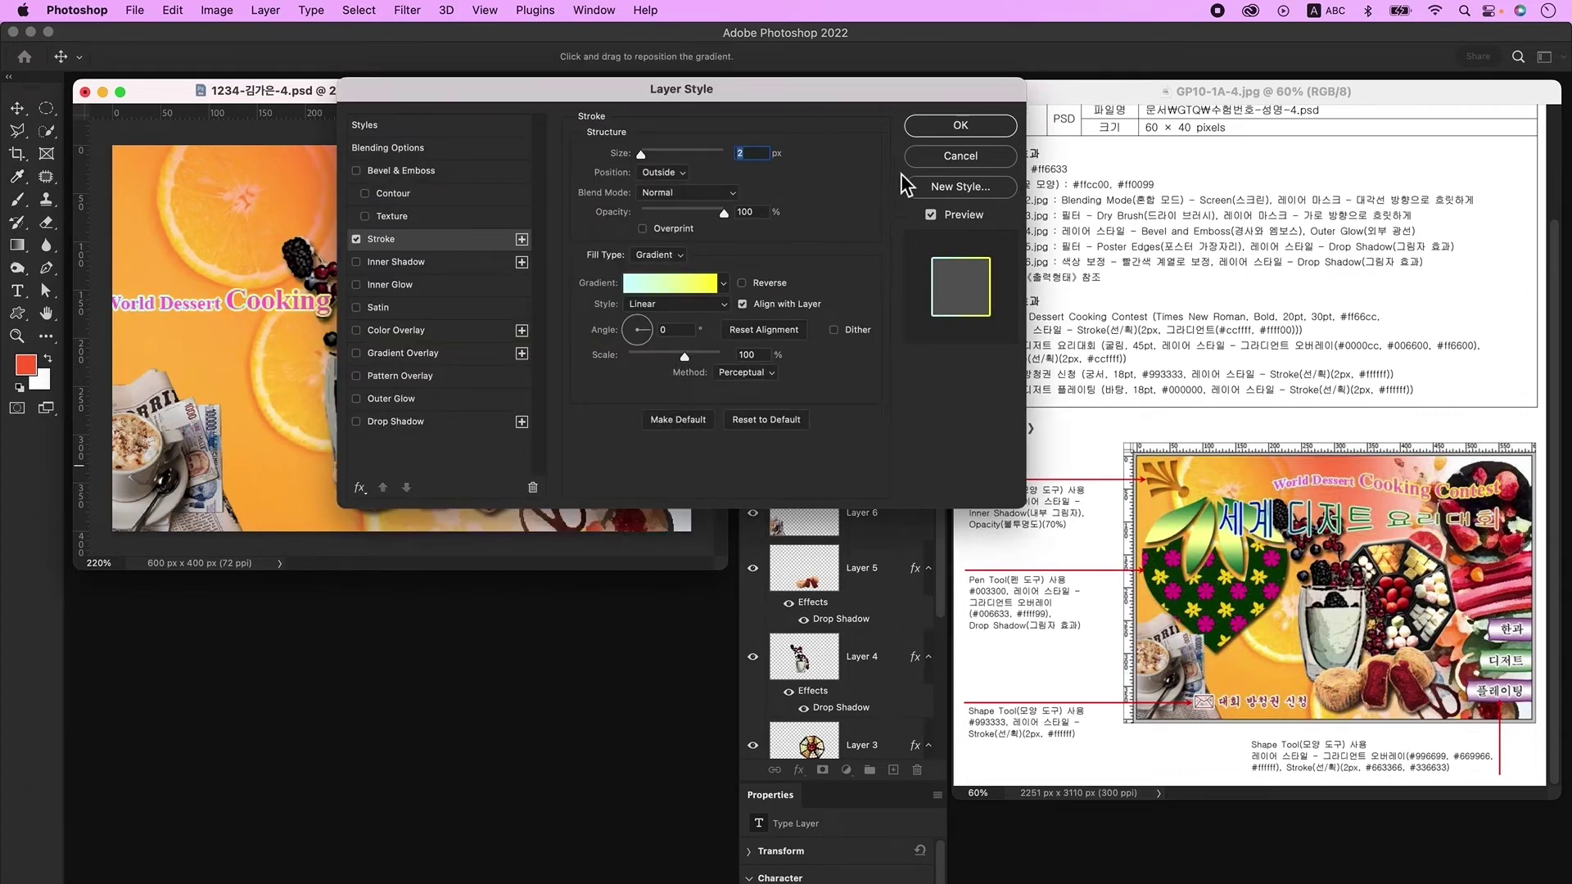
left_click(937, 131)
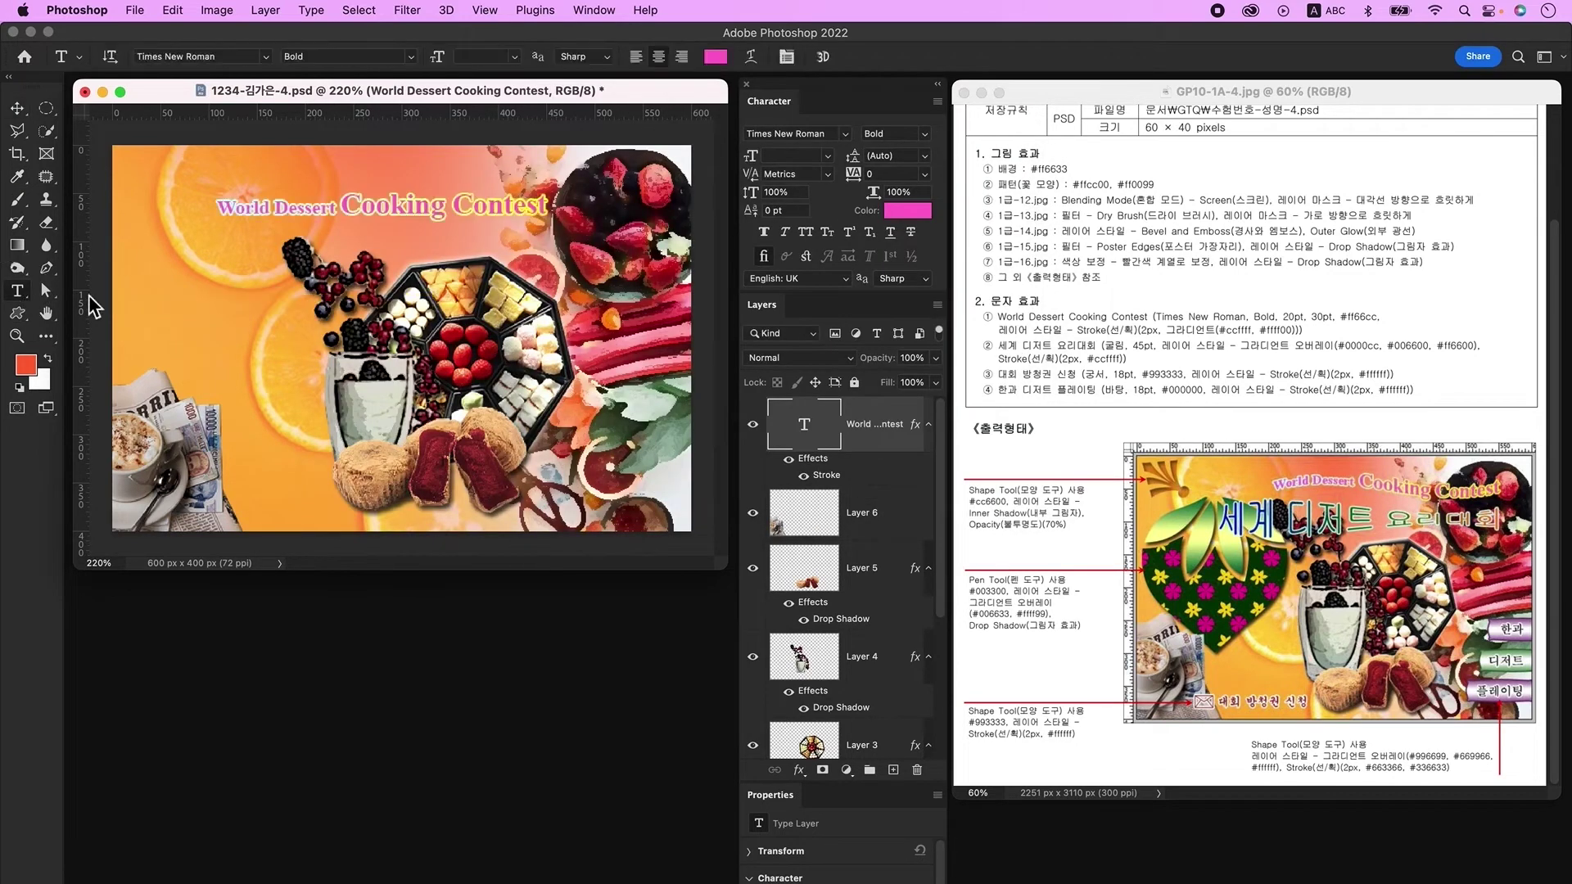
Step: Warp the title text with the Flag style at +50 bend
left_click(758, 62)
left_click(784, 214)
left_click(791, 368)
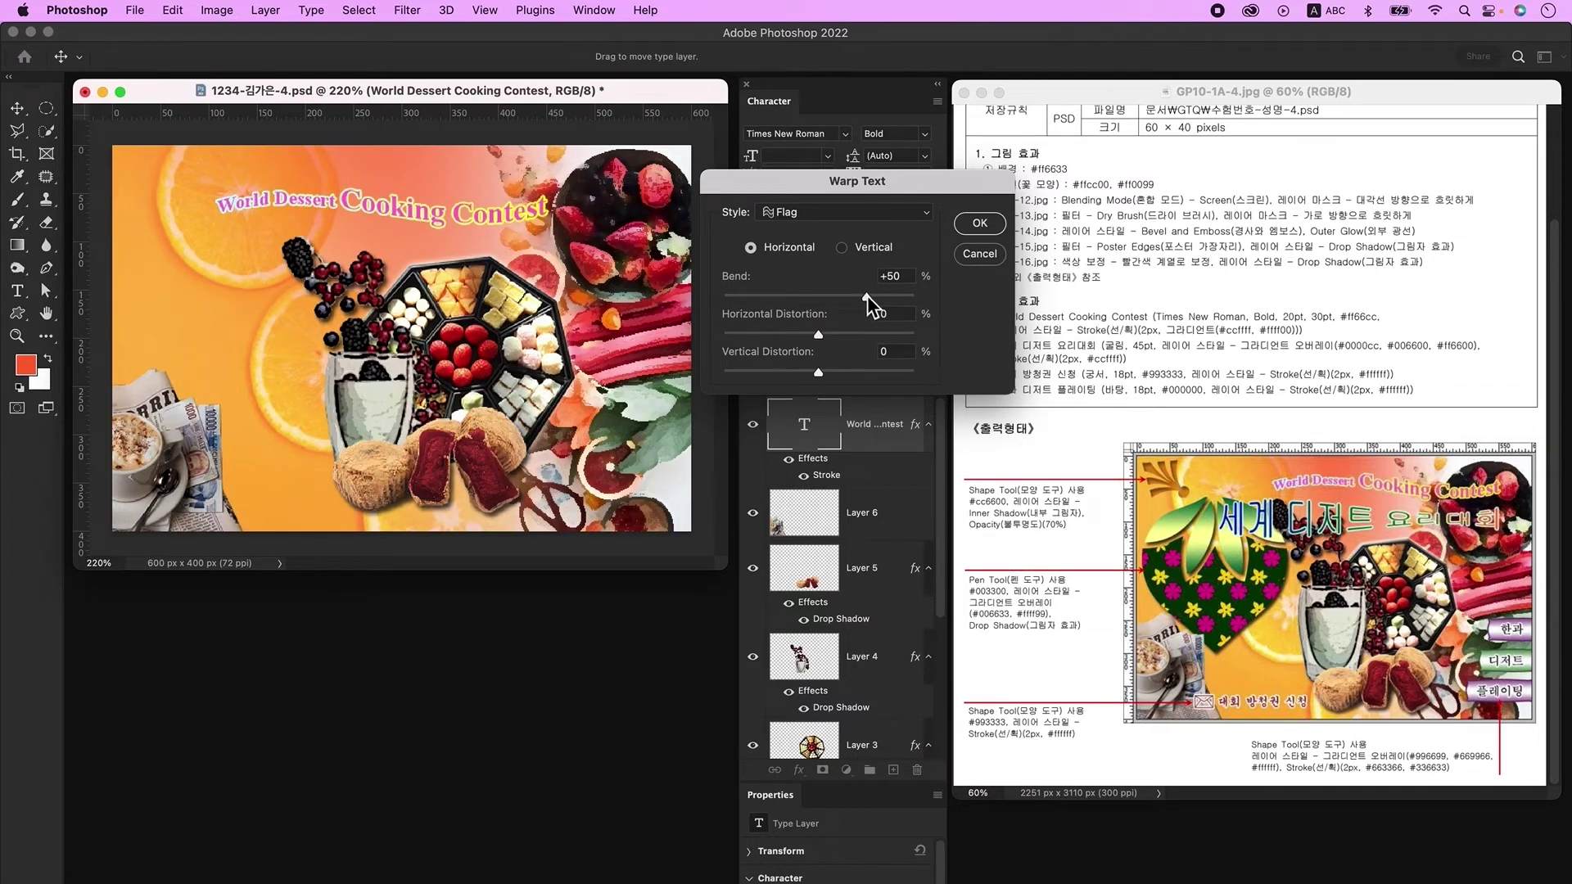
left_click(976, 223)
Step: Move the title up toward the top centre and add an empty layer
left_click(22, 113)
left_click_drag(444, 210, 543, 190)
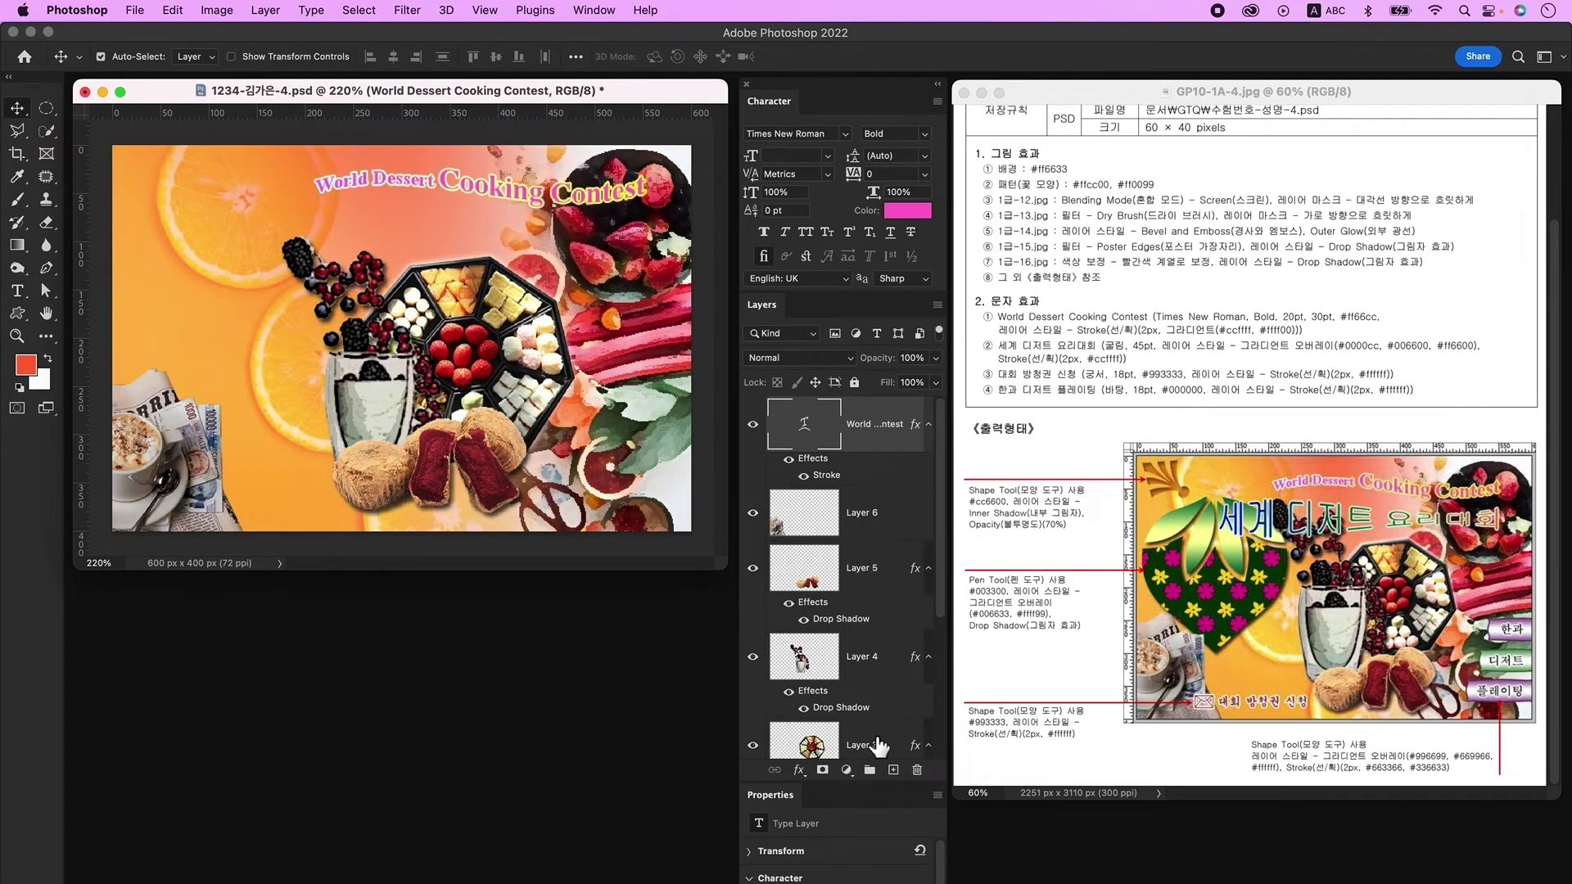
left_click(894, 770)
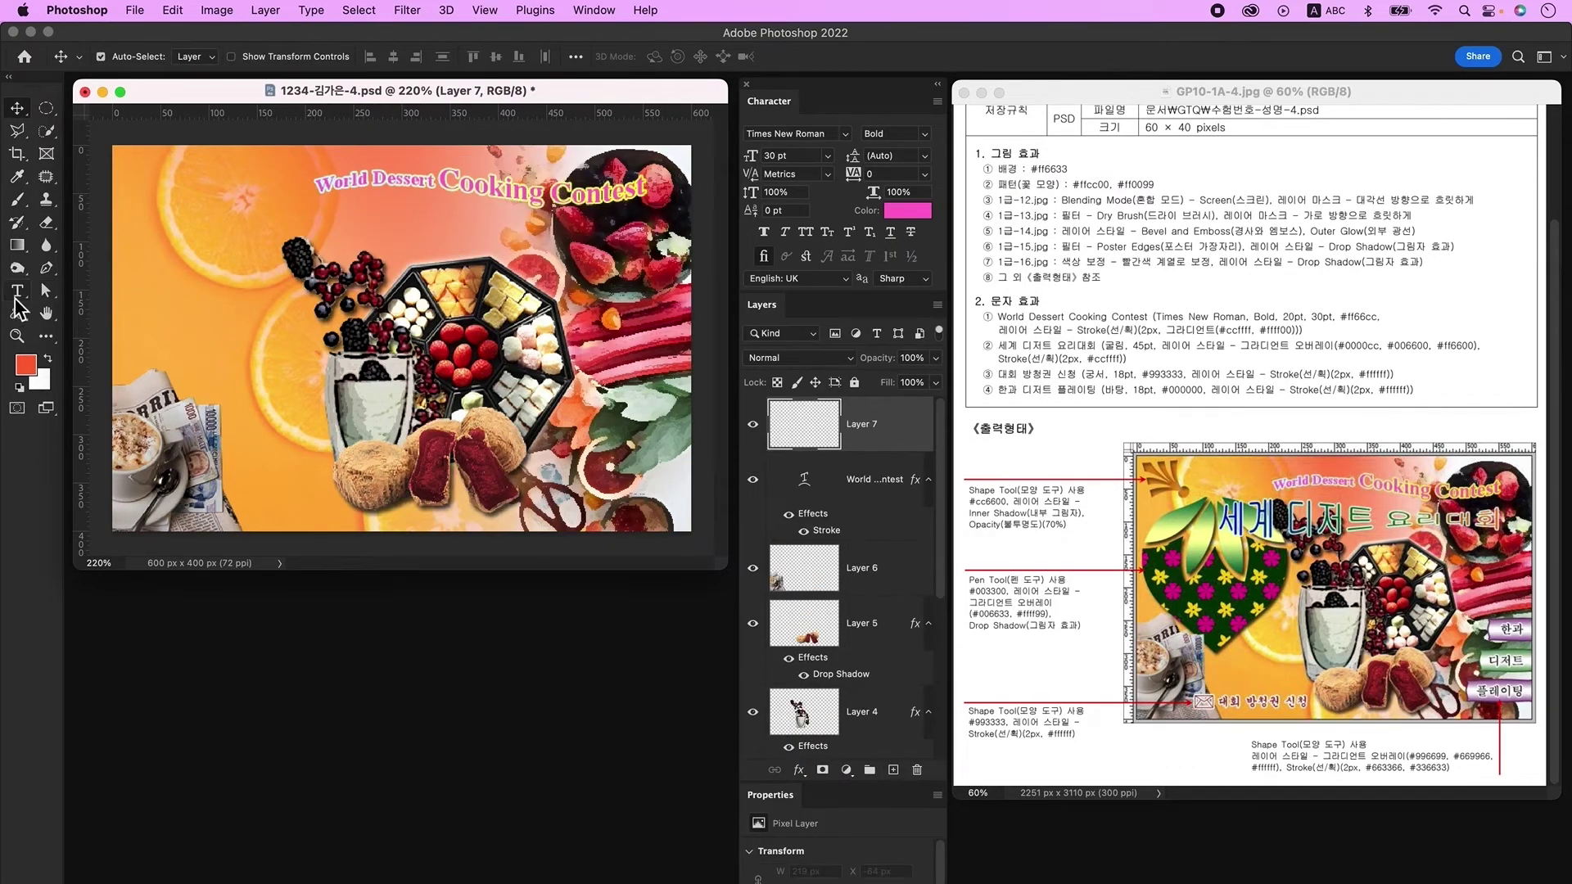
Step: Type the Korean title '세계 디저트 요리대회' in a new text box
left_click(17, 295)
left_click(292, 345)
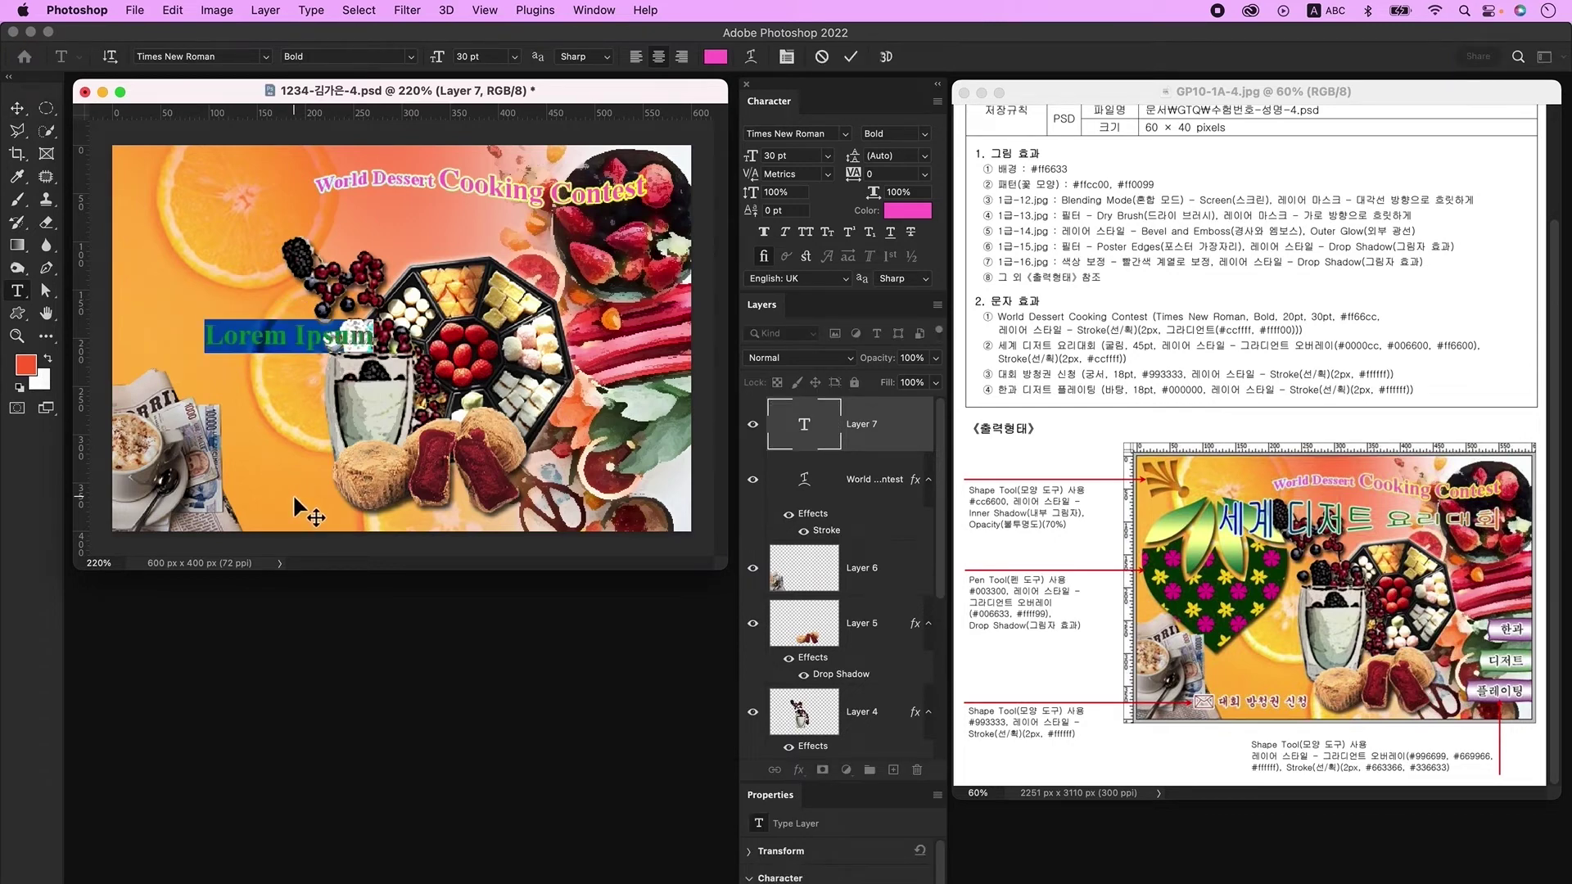
key("ctrl+space")
type("세계 디저트 요리대회")
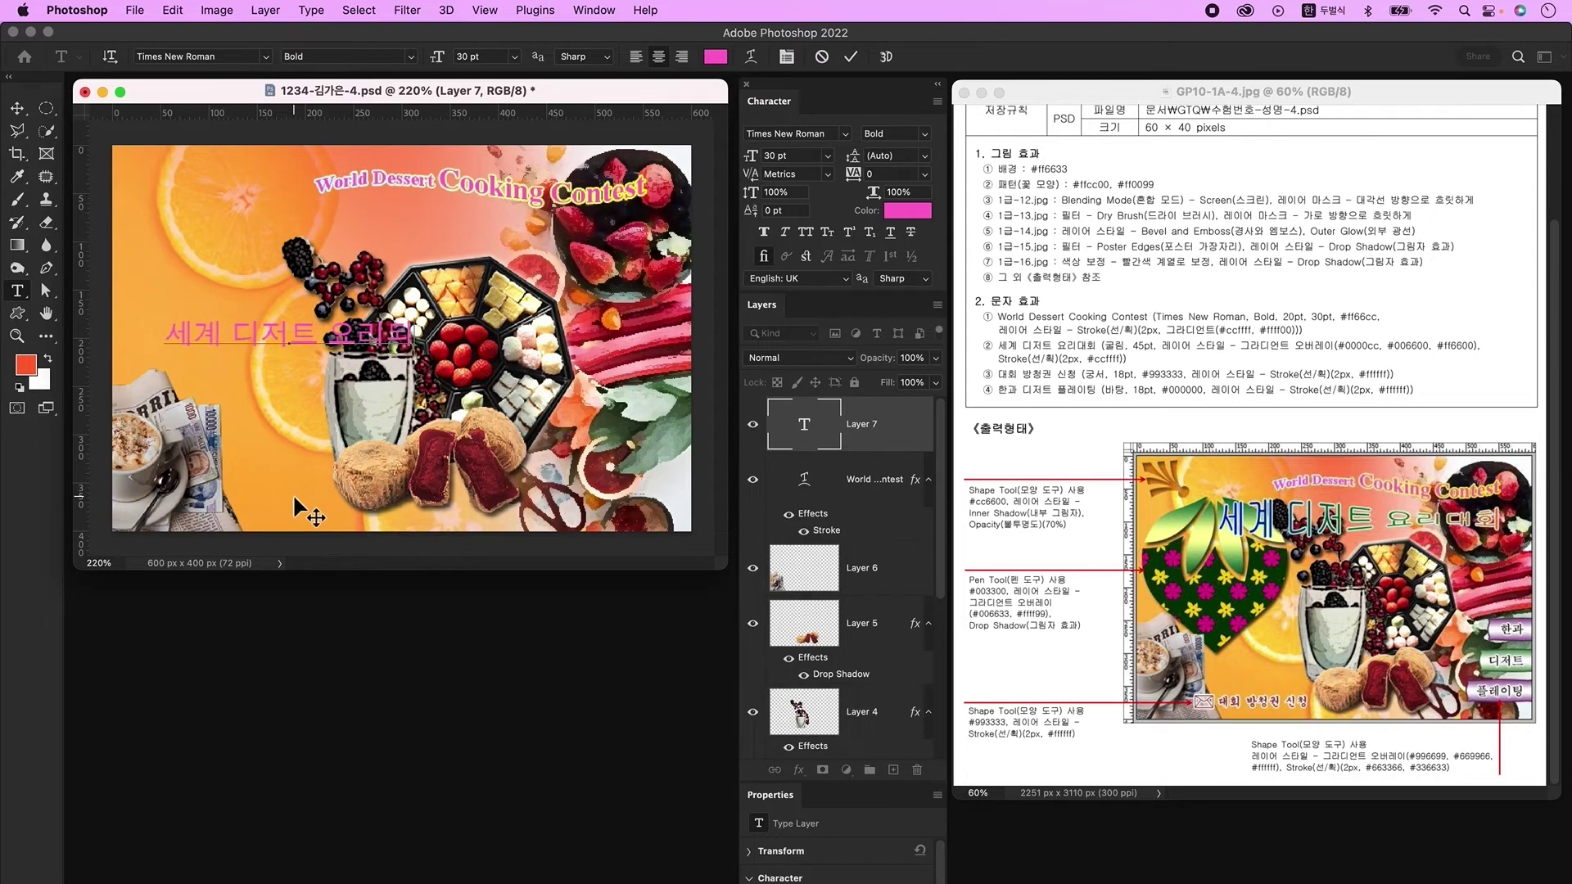
key("super+Return")
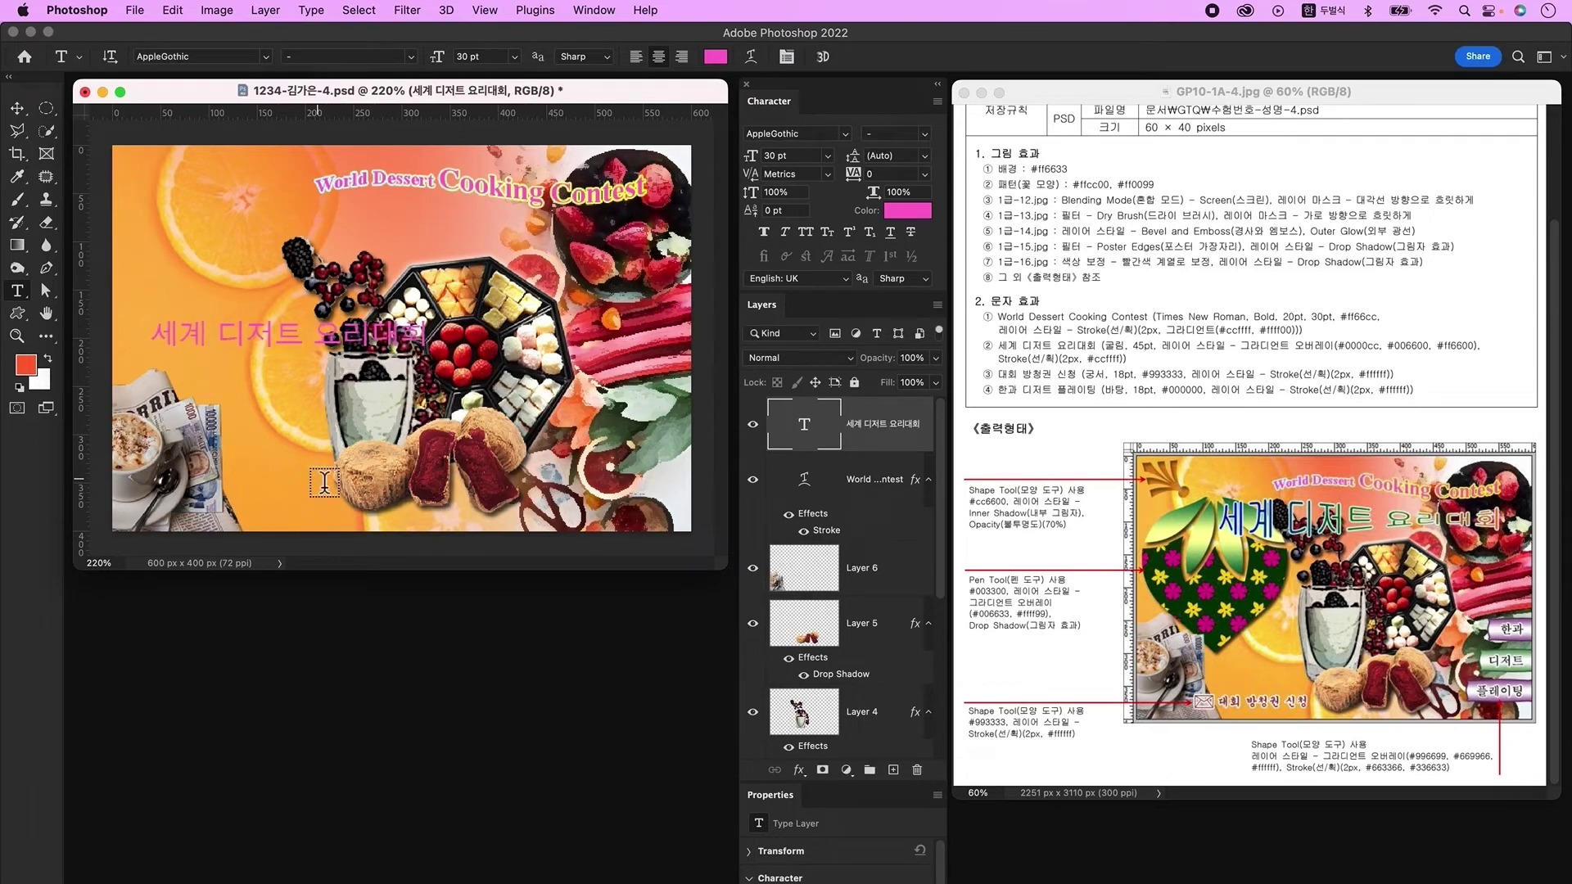
Step: Set the Korean title to 조선굴림체 at 45 pt and open its Layer Style
left_click(845, 134)
left_click(837, 183)
left_click(796, 156)
type("45")
key("Return")
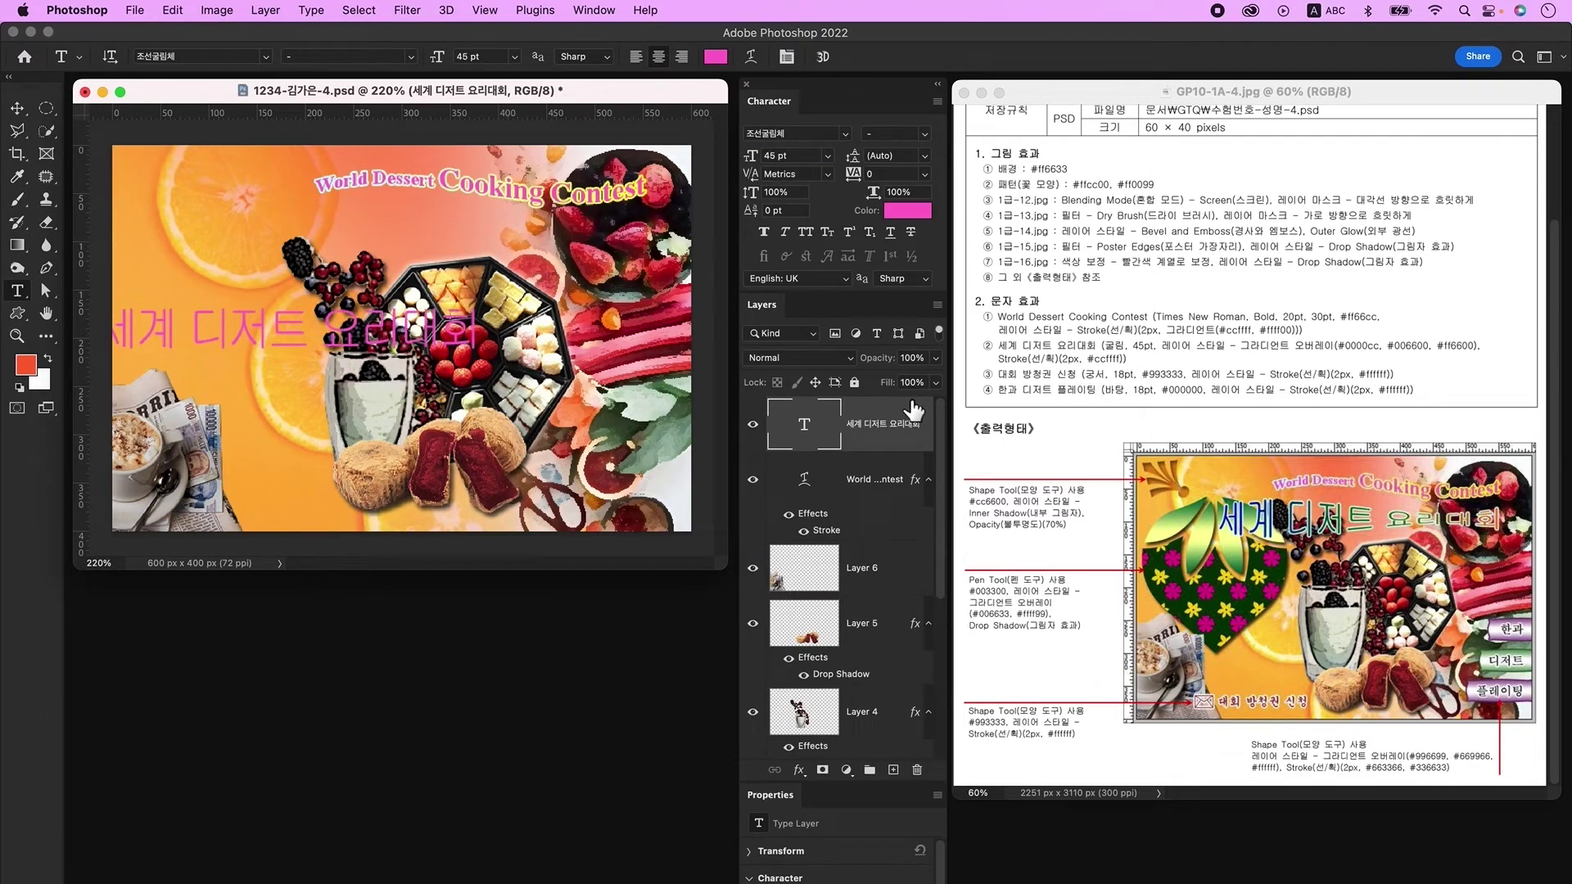
double_click(910, 453)
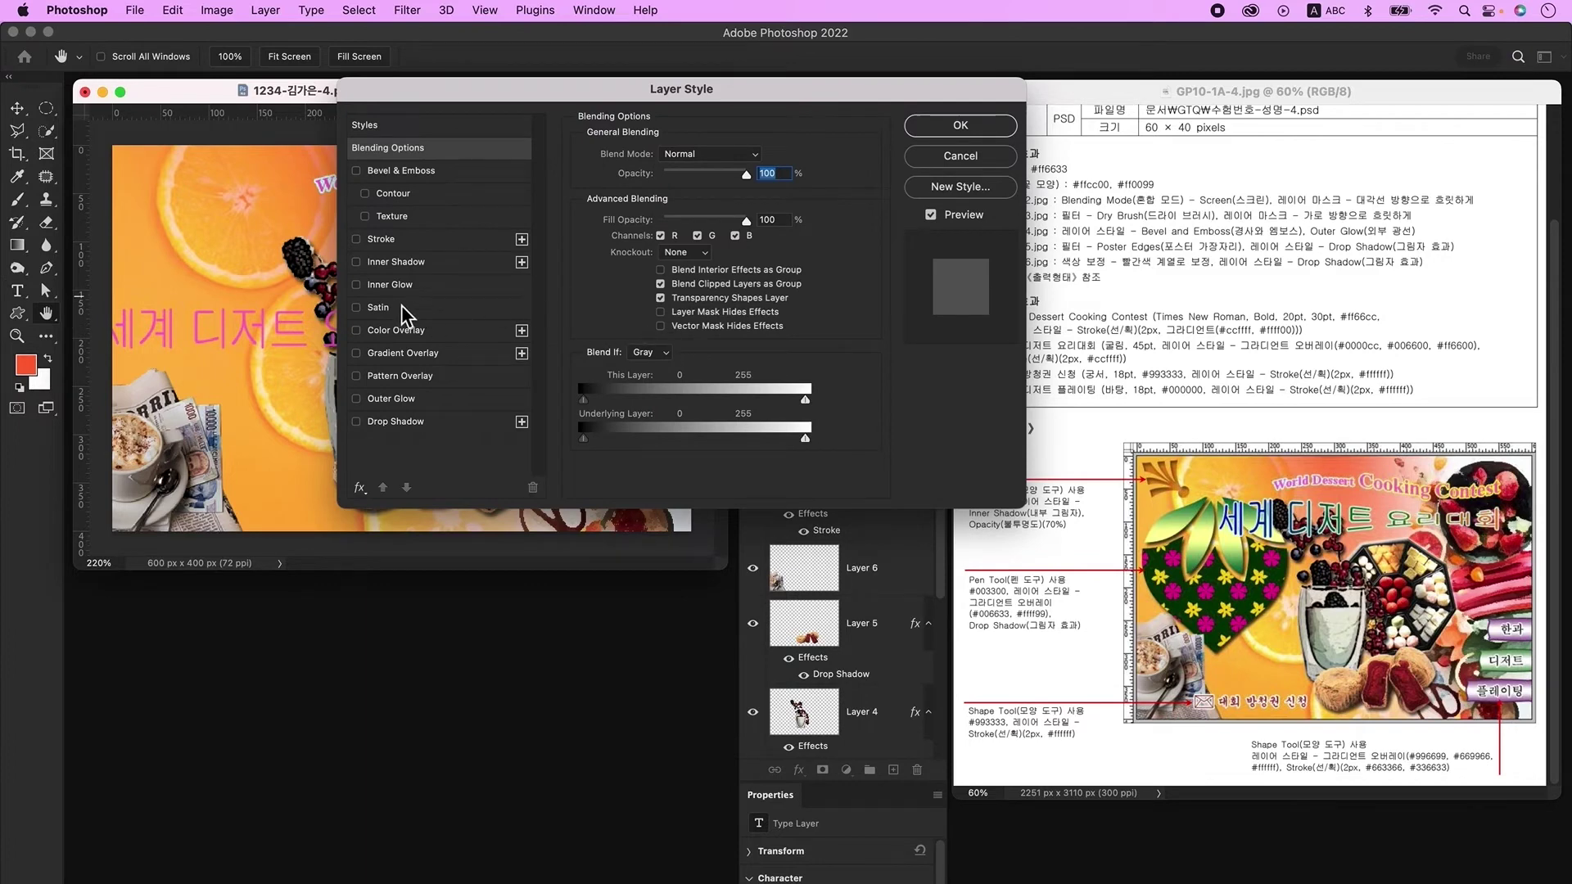
Step: Add a Gradient Overlay with stops #0000cc, #006600 at 50%, #ff6600 and angle 0°
left_click(403, 353)
left_click(694, 201)
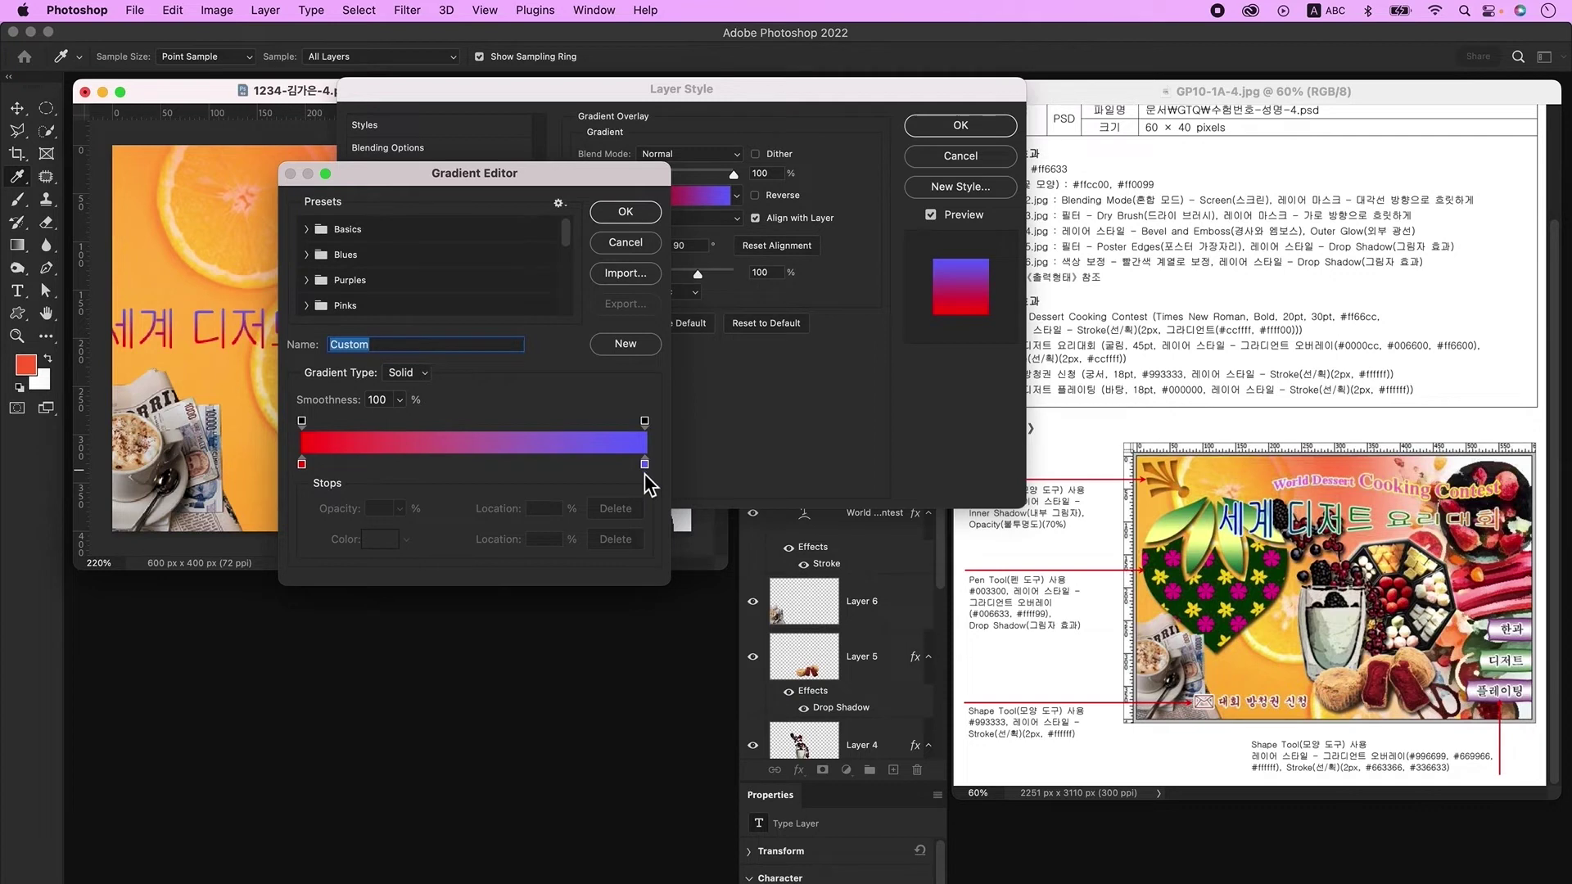
left_click(465, 464)
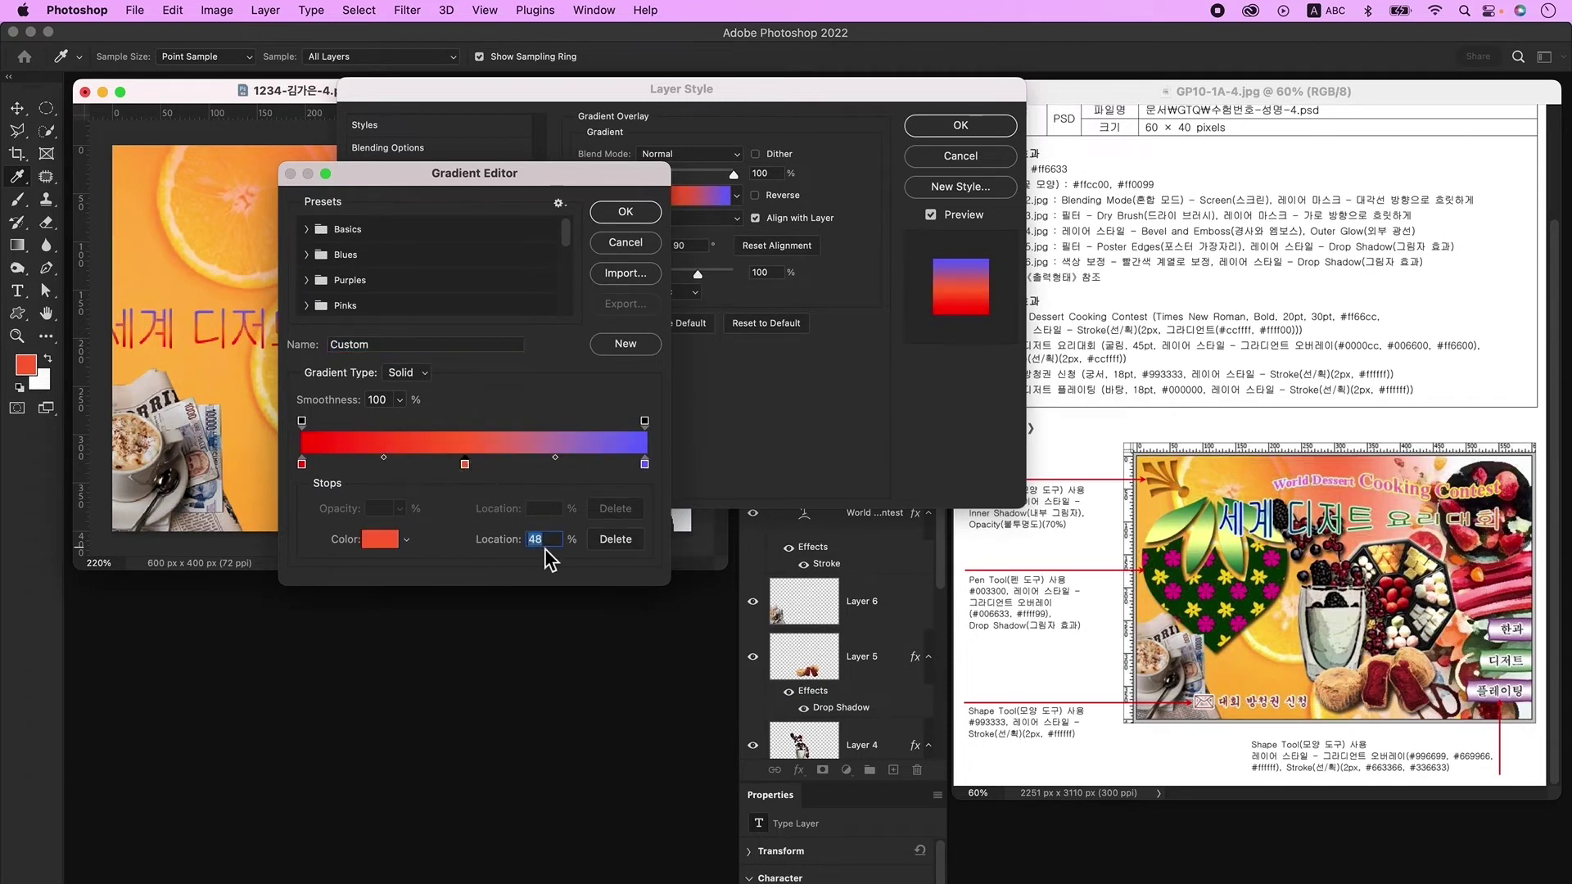
type("50")
left_click(302, 464)
double_click(302, 464)
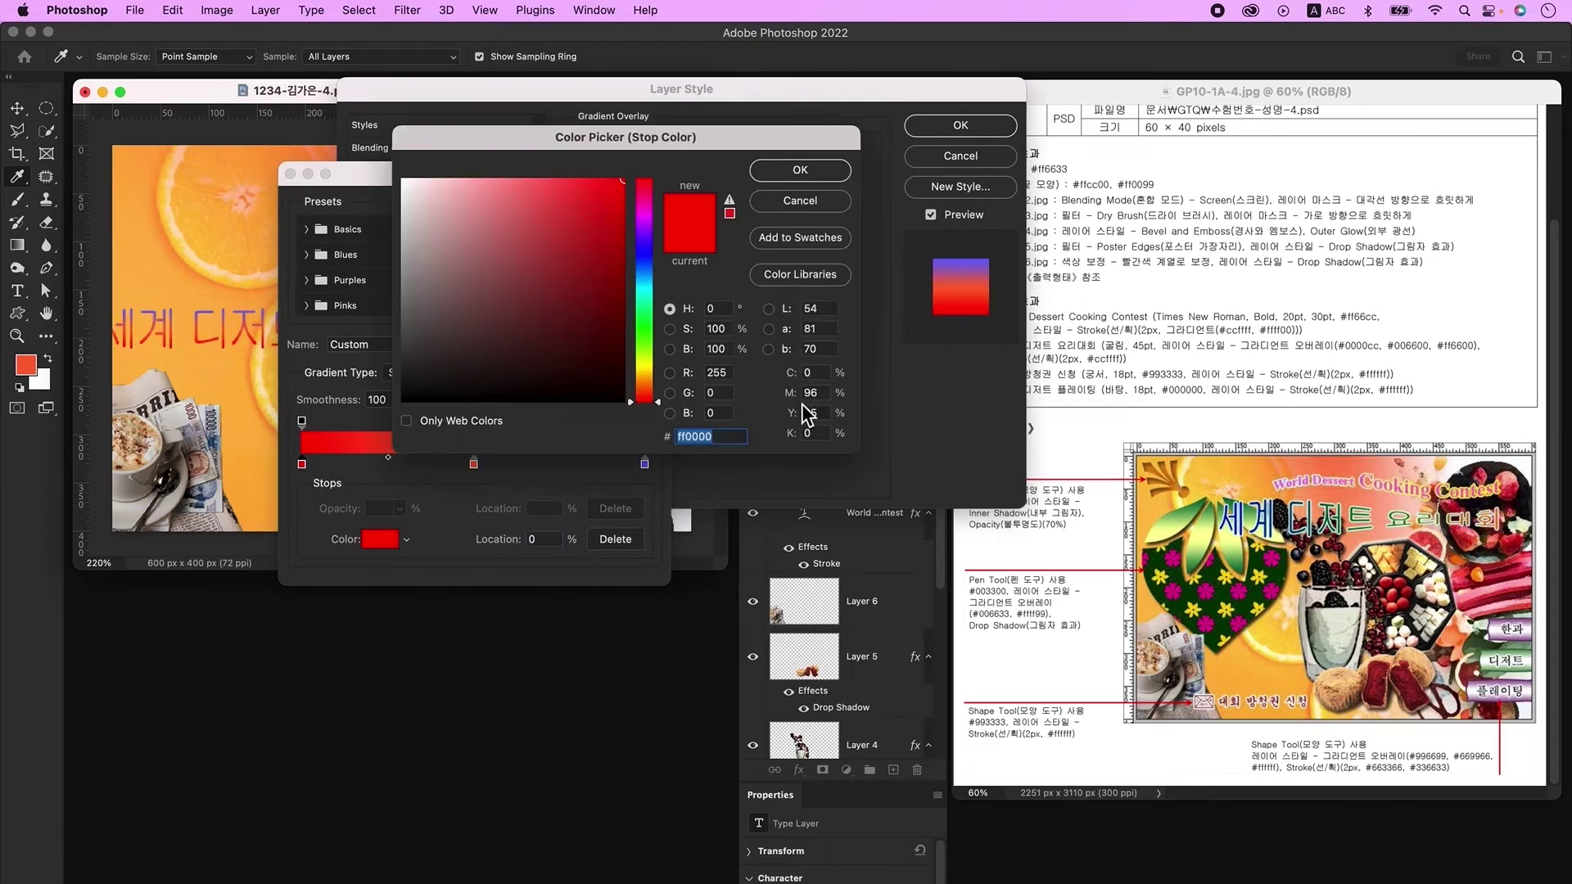
type("0000cc")
key("Return")
double_click(473, 465)
type("006600")
key("Return")
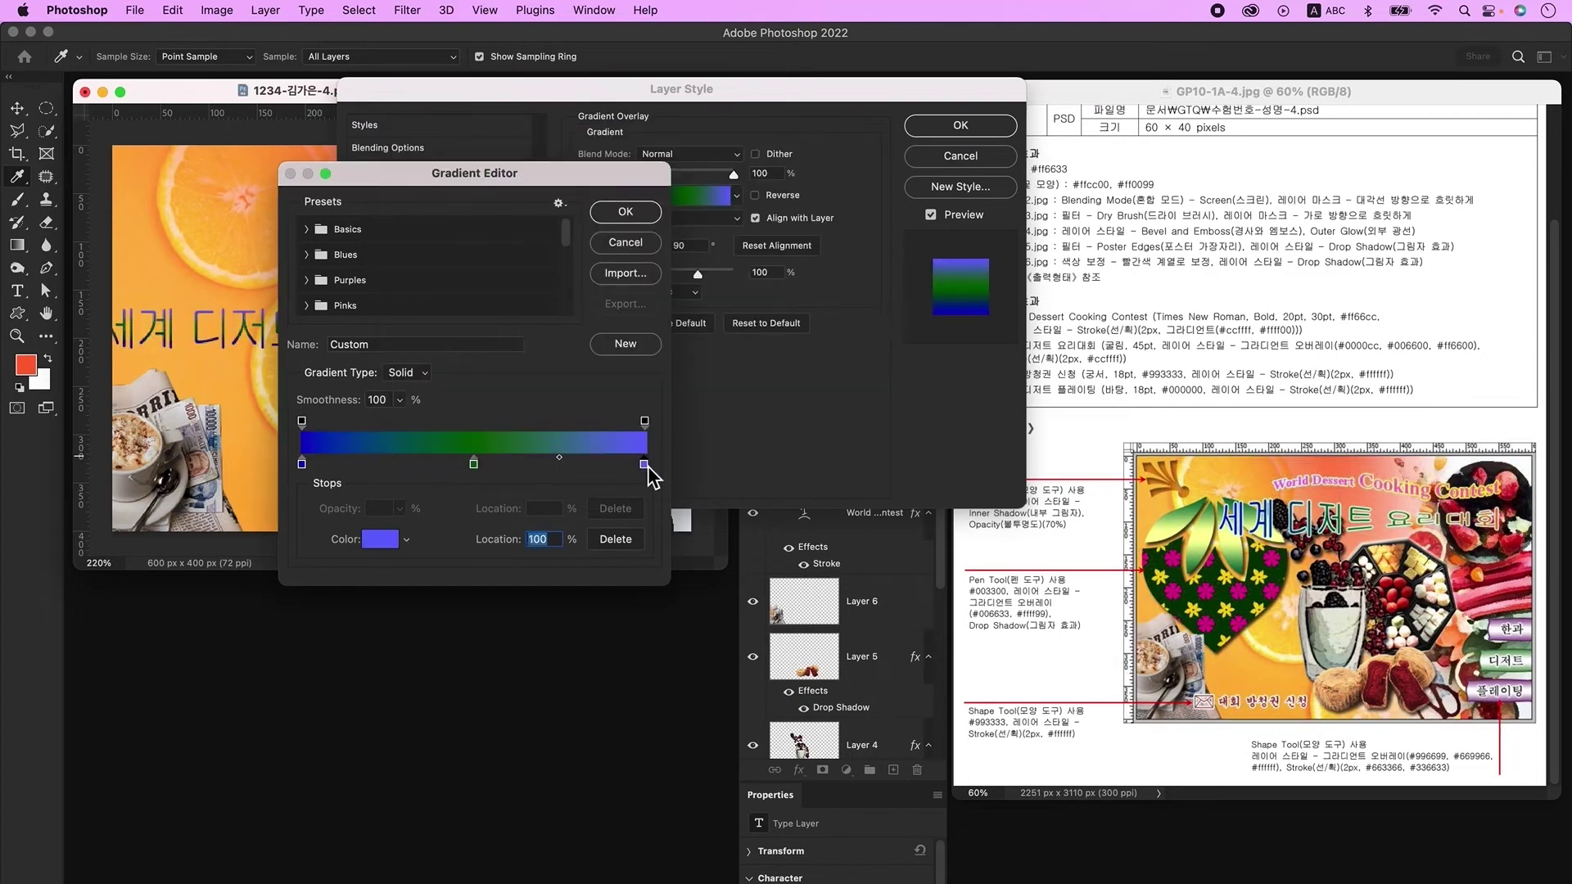
double_click(644, 464)
type("ff6600")
key("Return")
key("Return")
double_click(579, 262)
type("0")
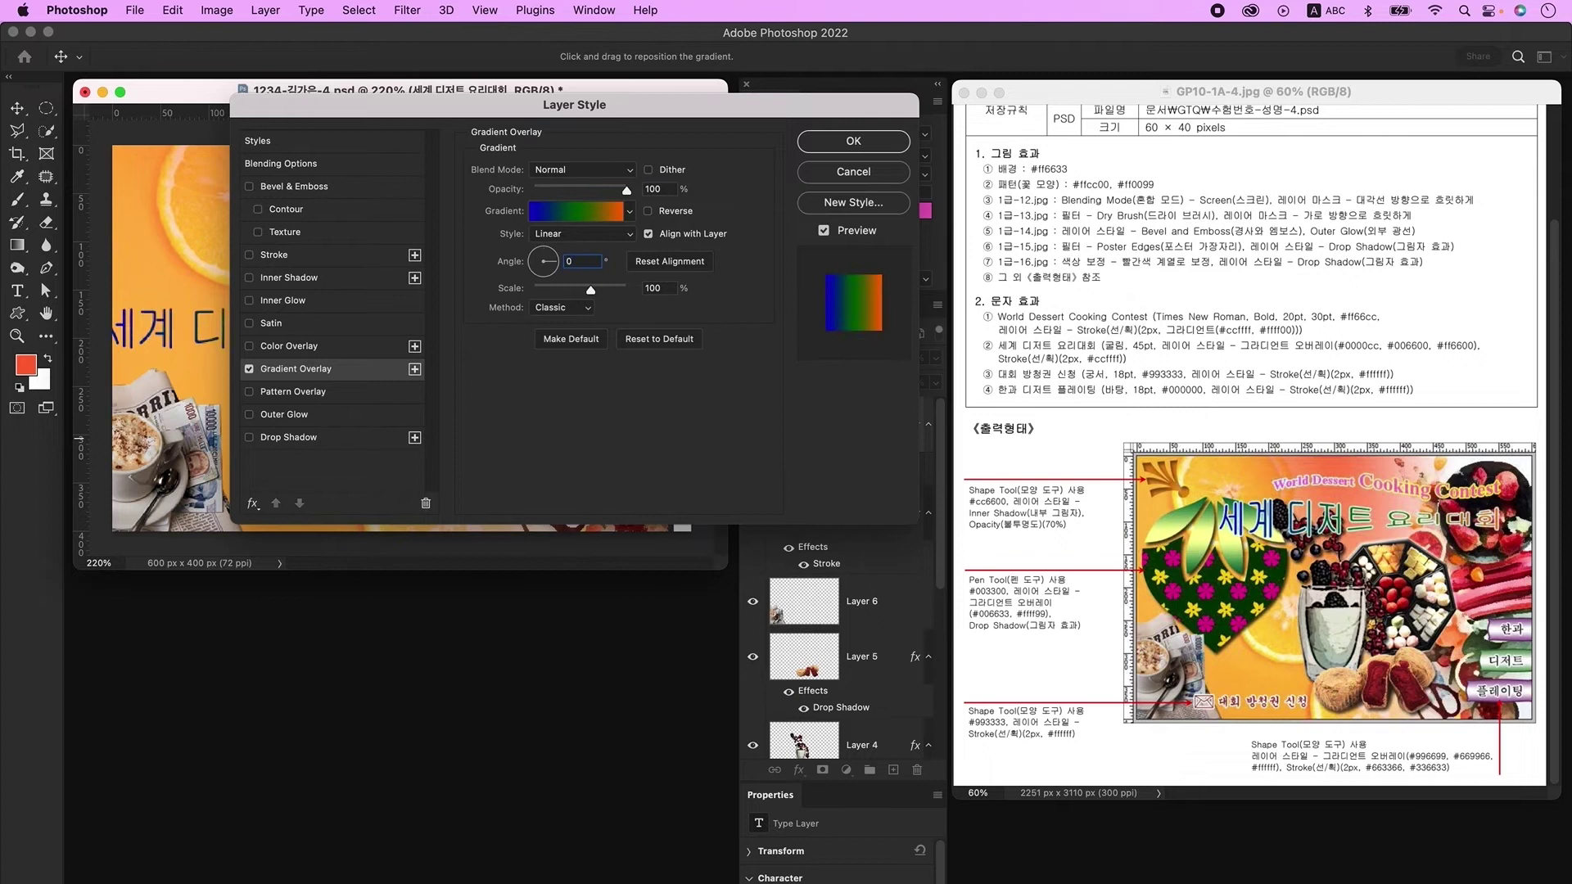
Step: Add a 2 px solid Color stroke and begin setting its colour to #ccffcc
left_click(286, 258)
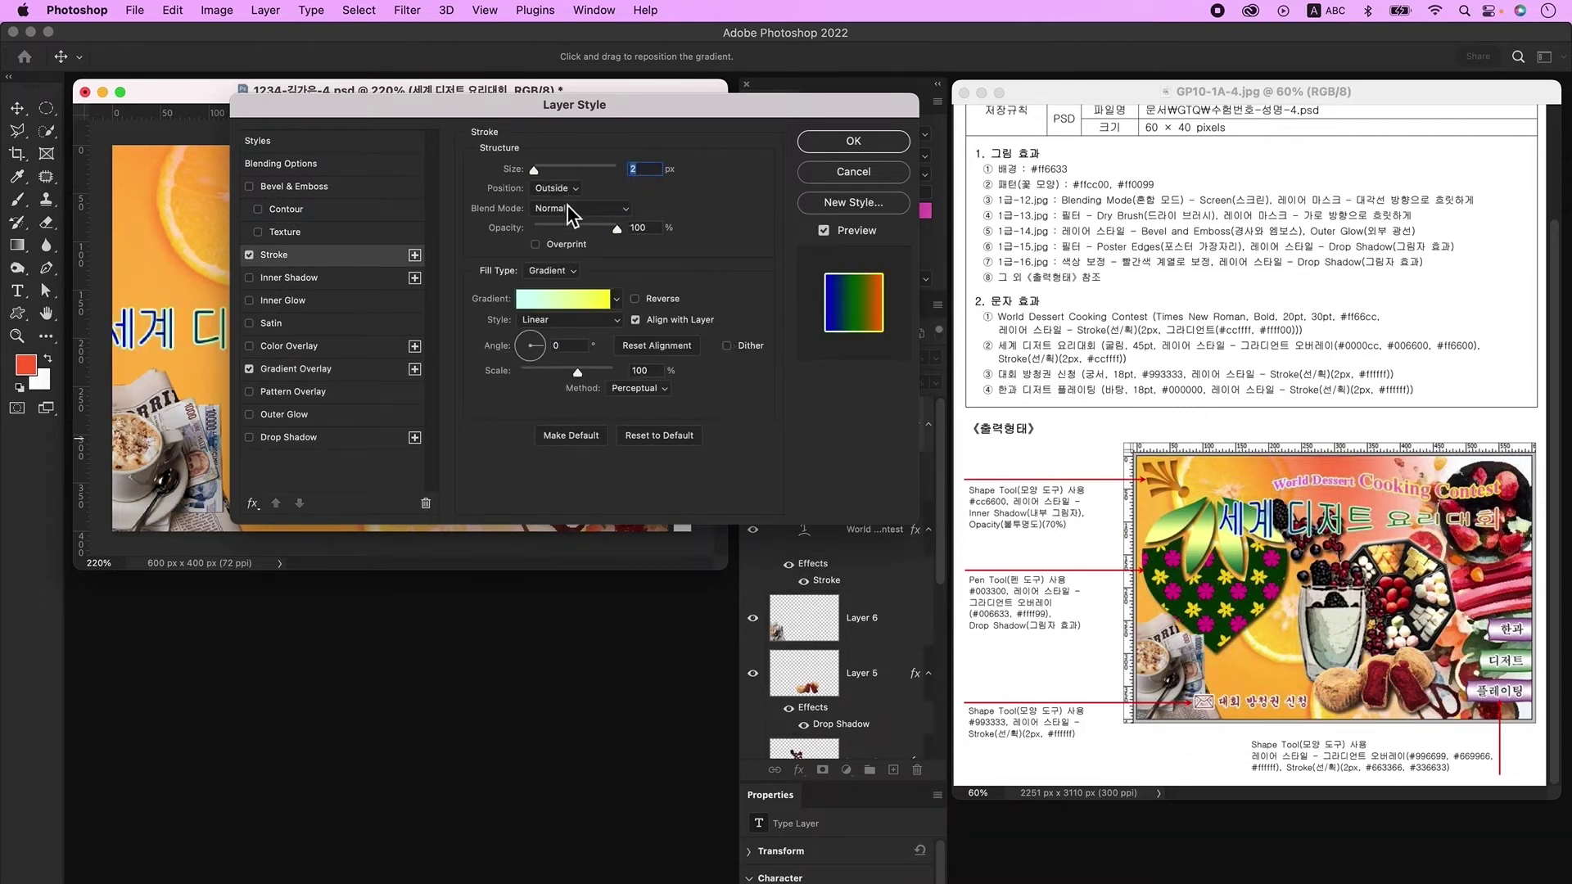
left_click(571, 272)
left_click(568, 257)
left_click(514, 299)
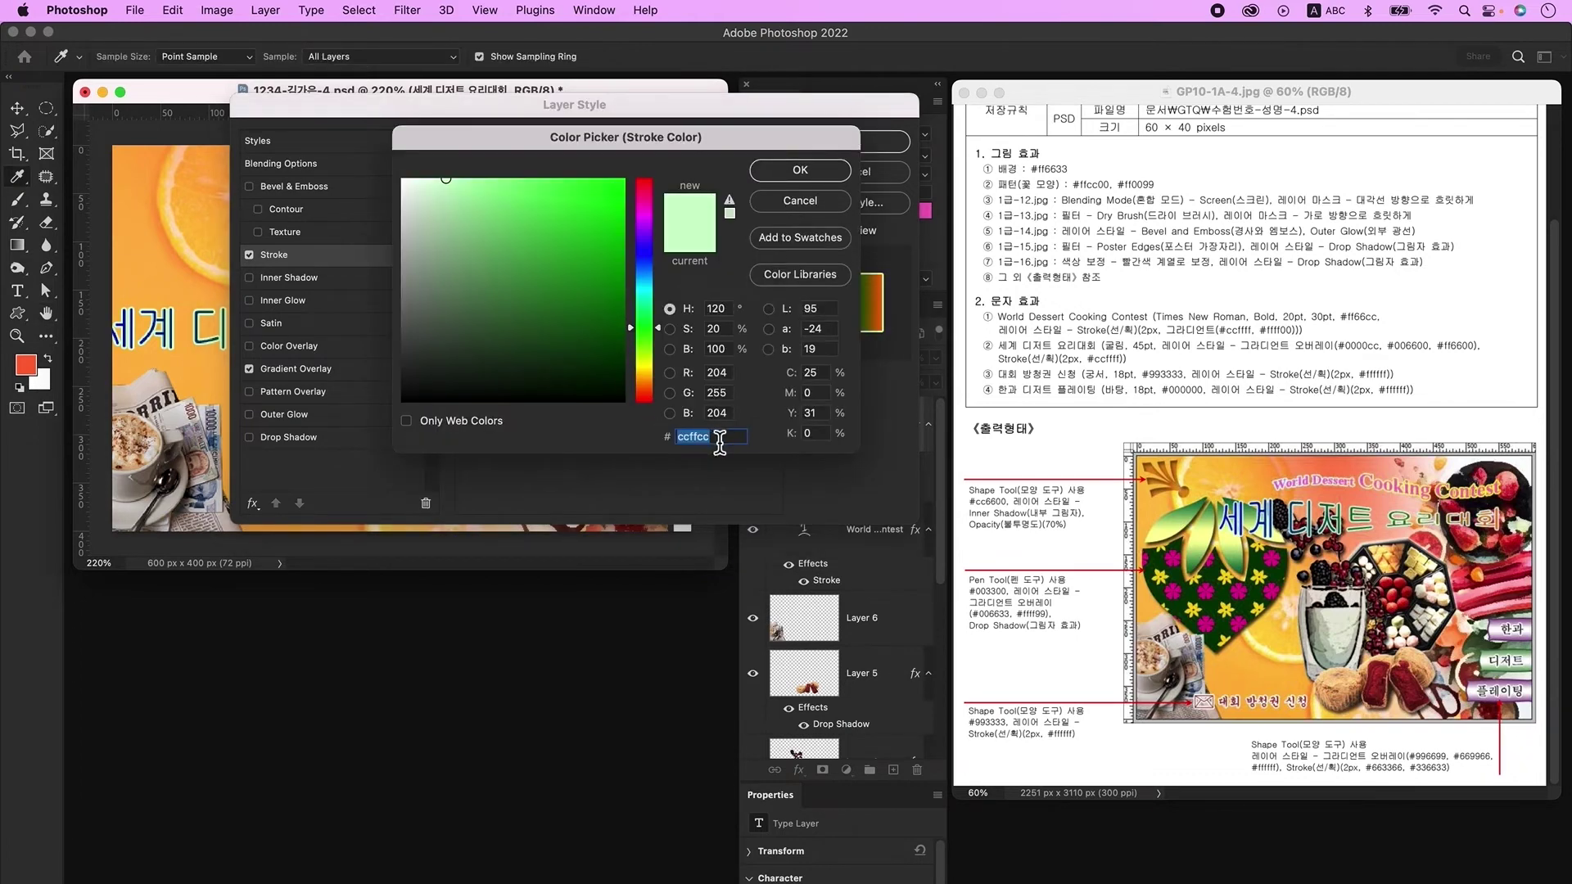
Step: Apply the light-green stroke and warp the Korean title into a +50% Fish shape
key("Return")
key("Return")
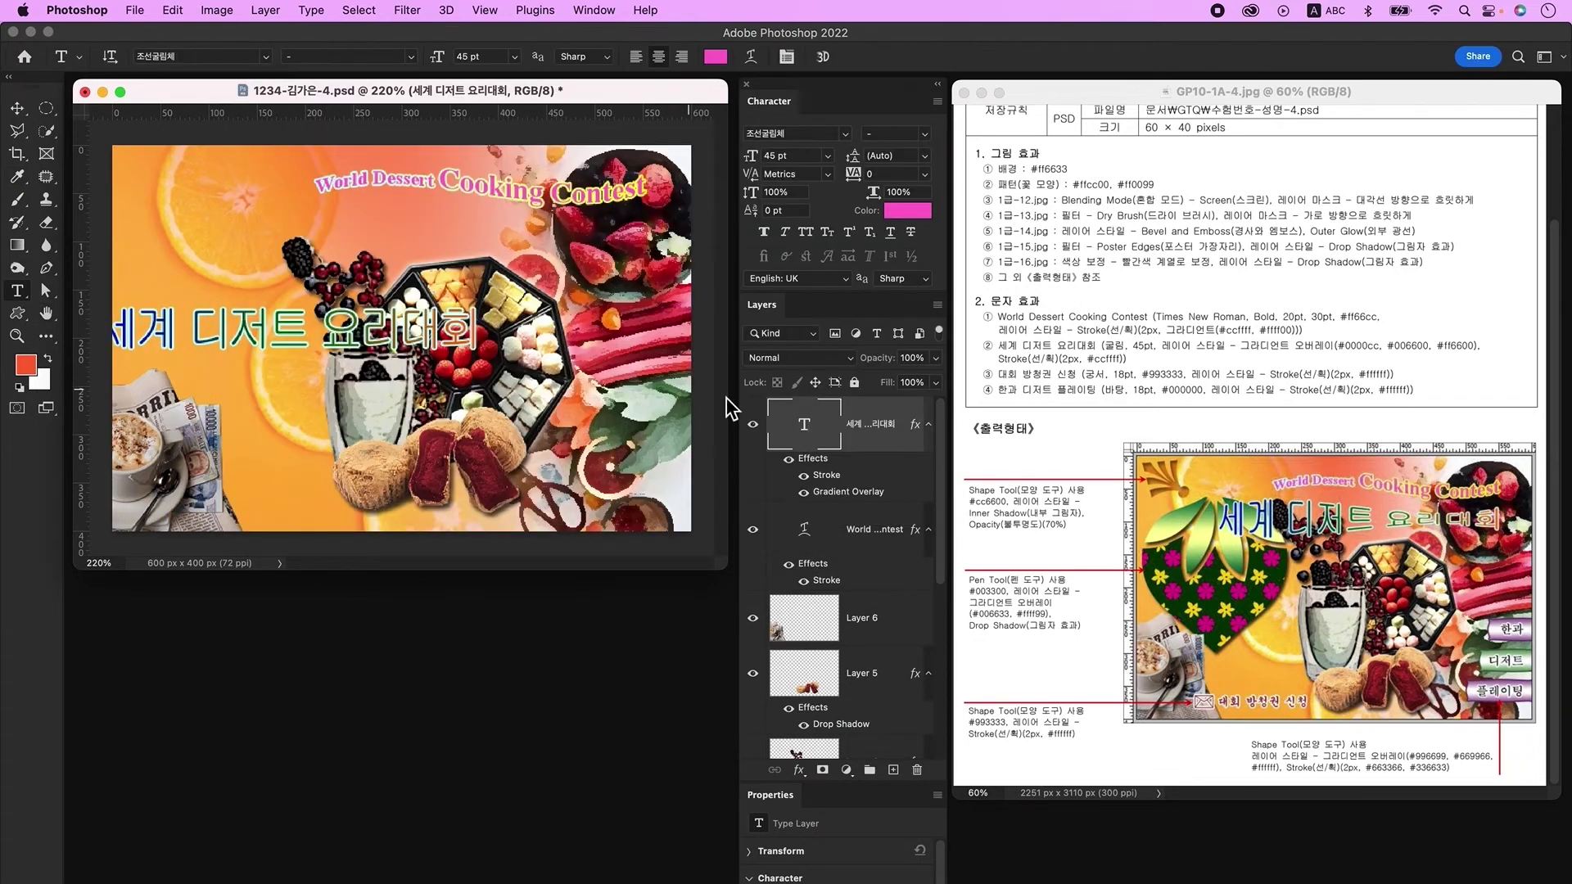
left_click(755, 66)
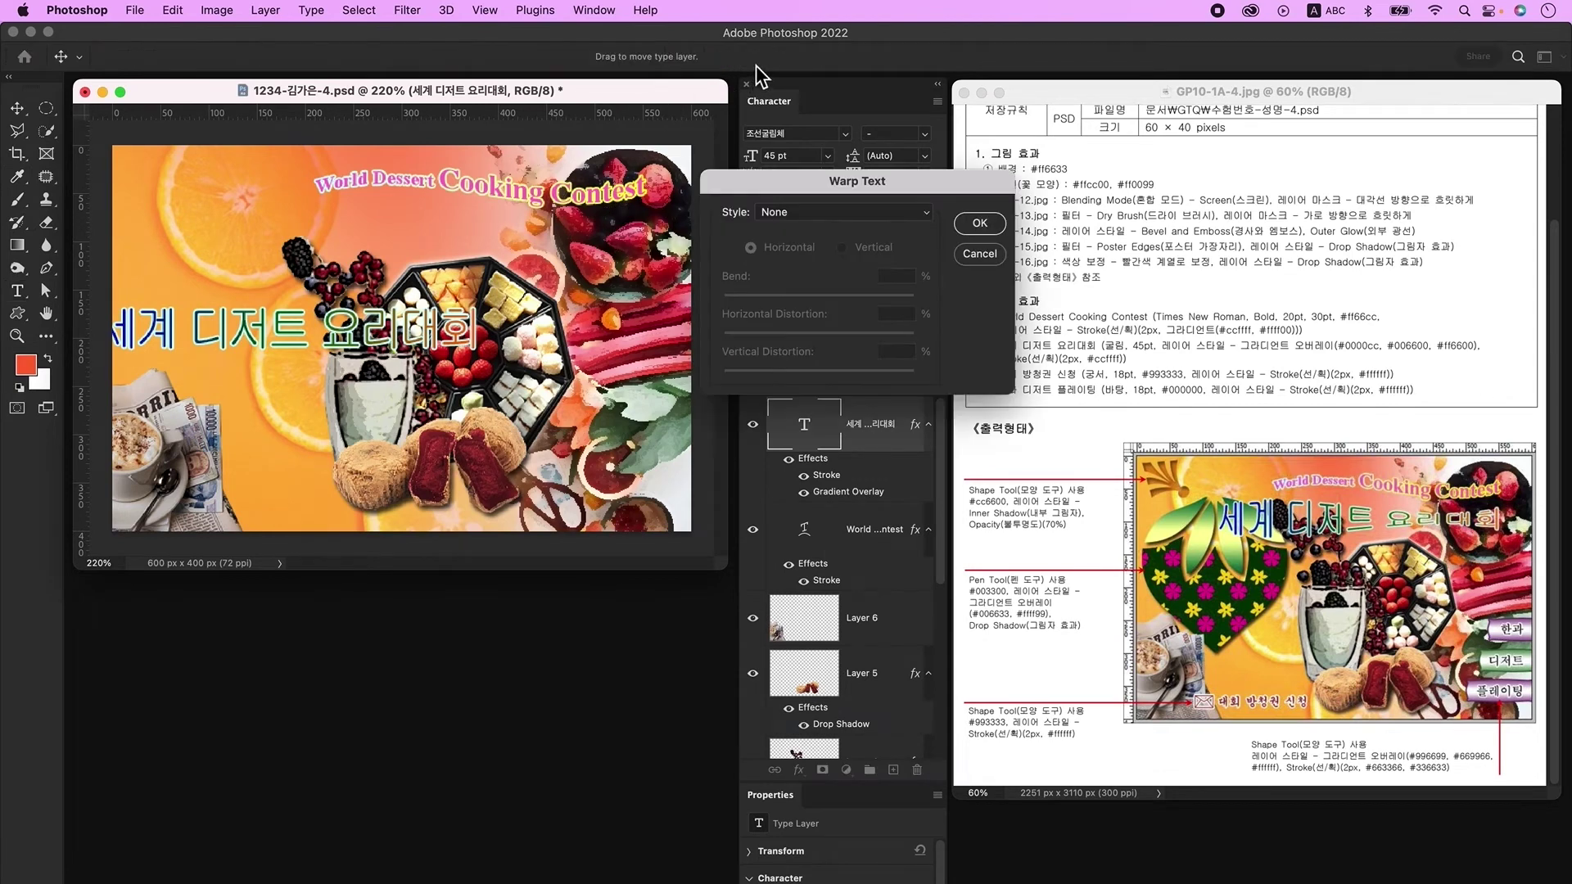
left_click(793, 210)
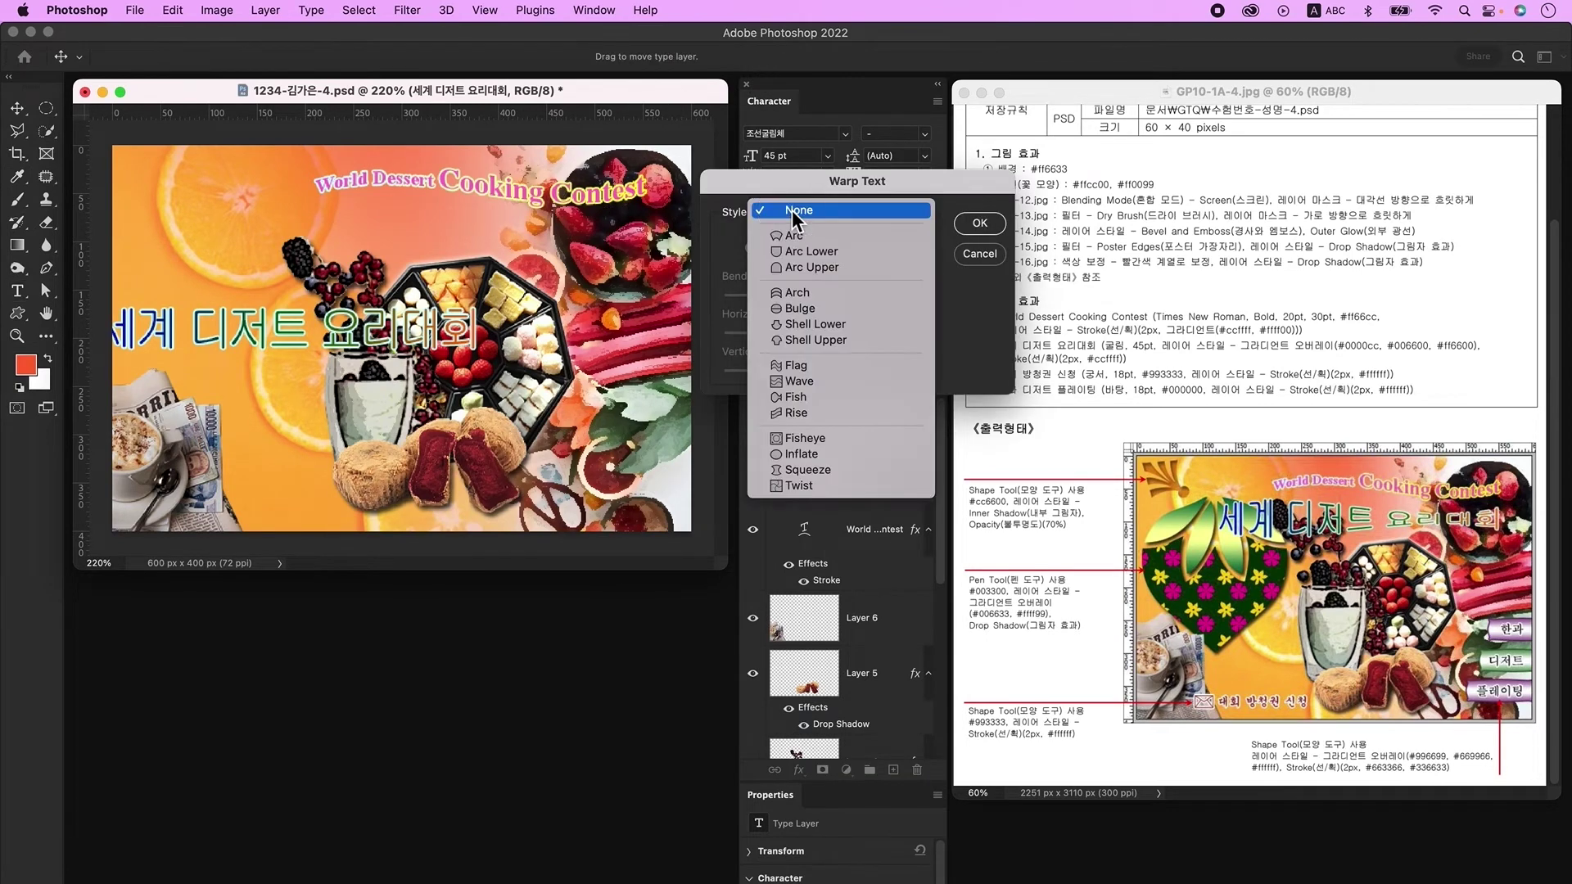
left_click(838, 397)
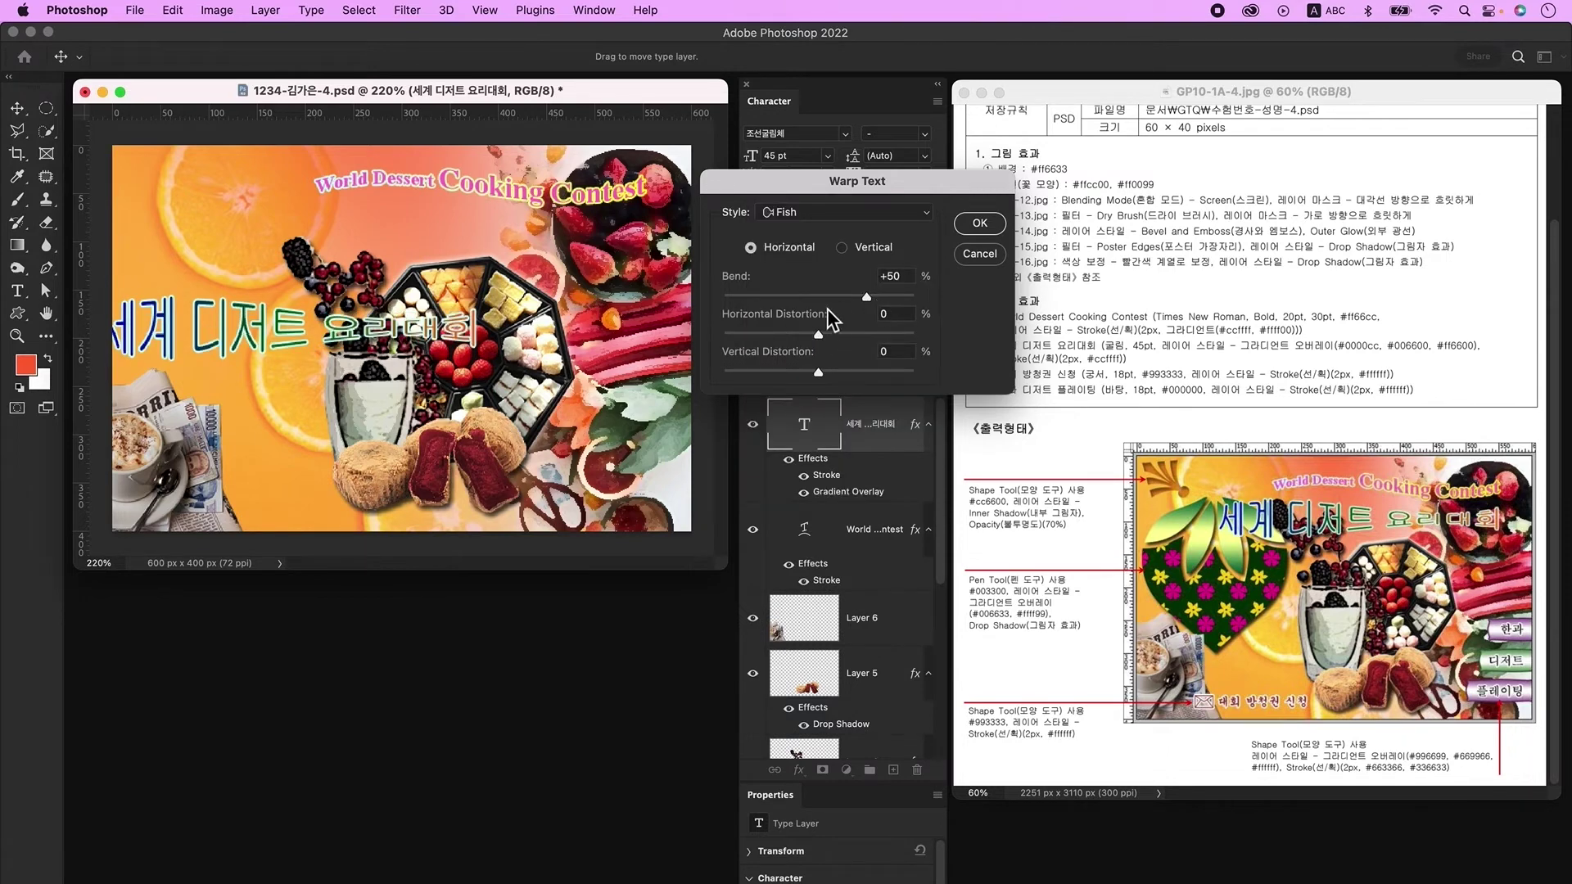
left_click(981, 222)
Step: Move the Korean title up-right under the English title and add an empty new layer
left_click(17, 107)
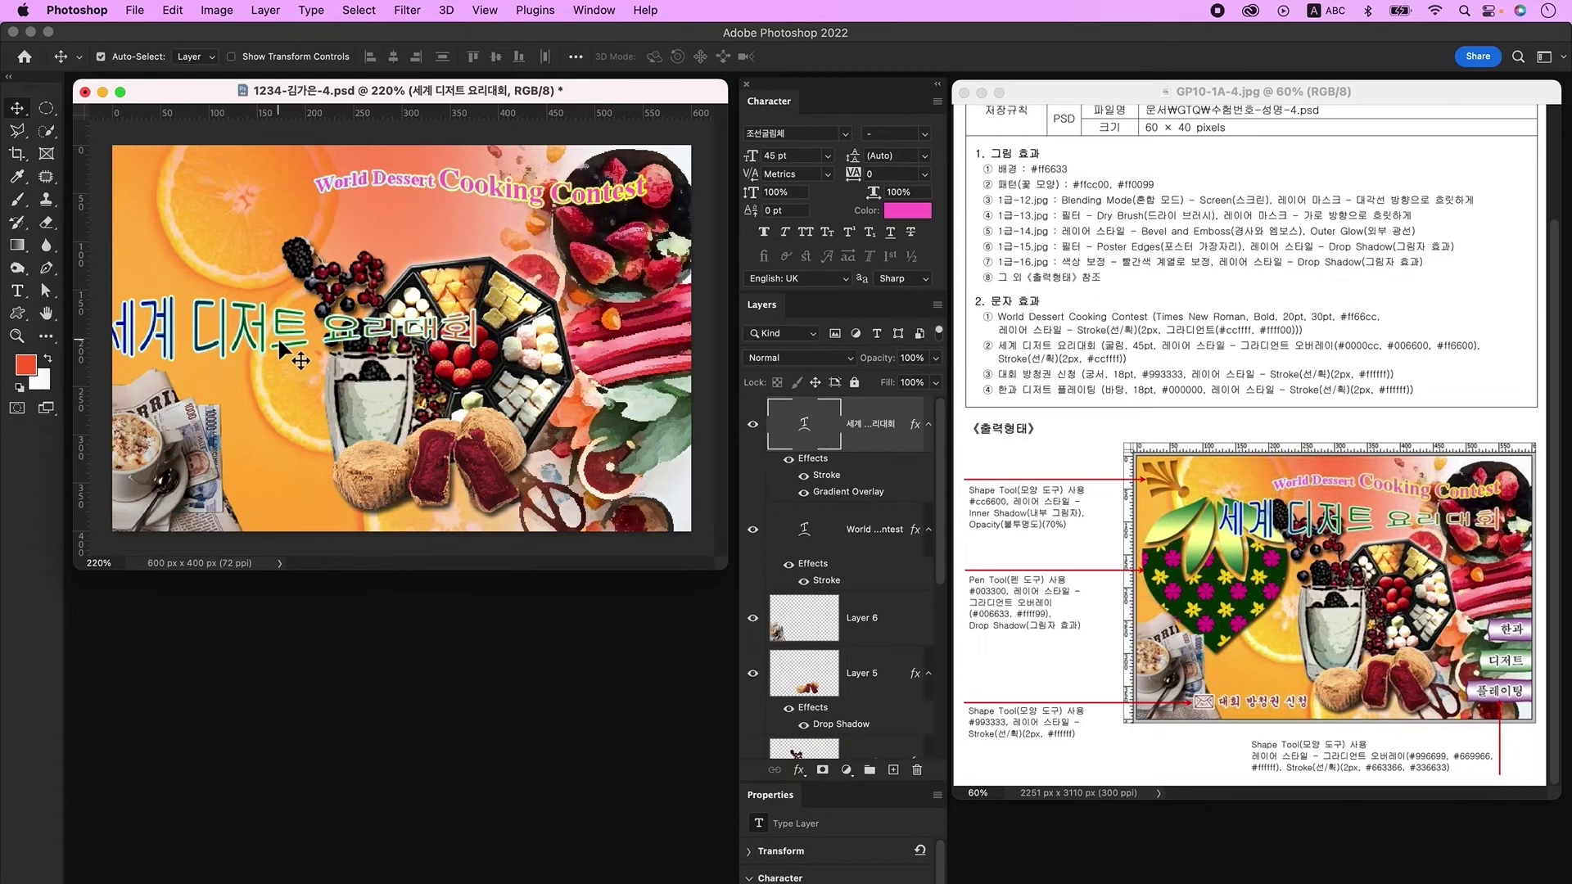
left_click_drag(282, 331, 445, 243)
left_click(894, 771)
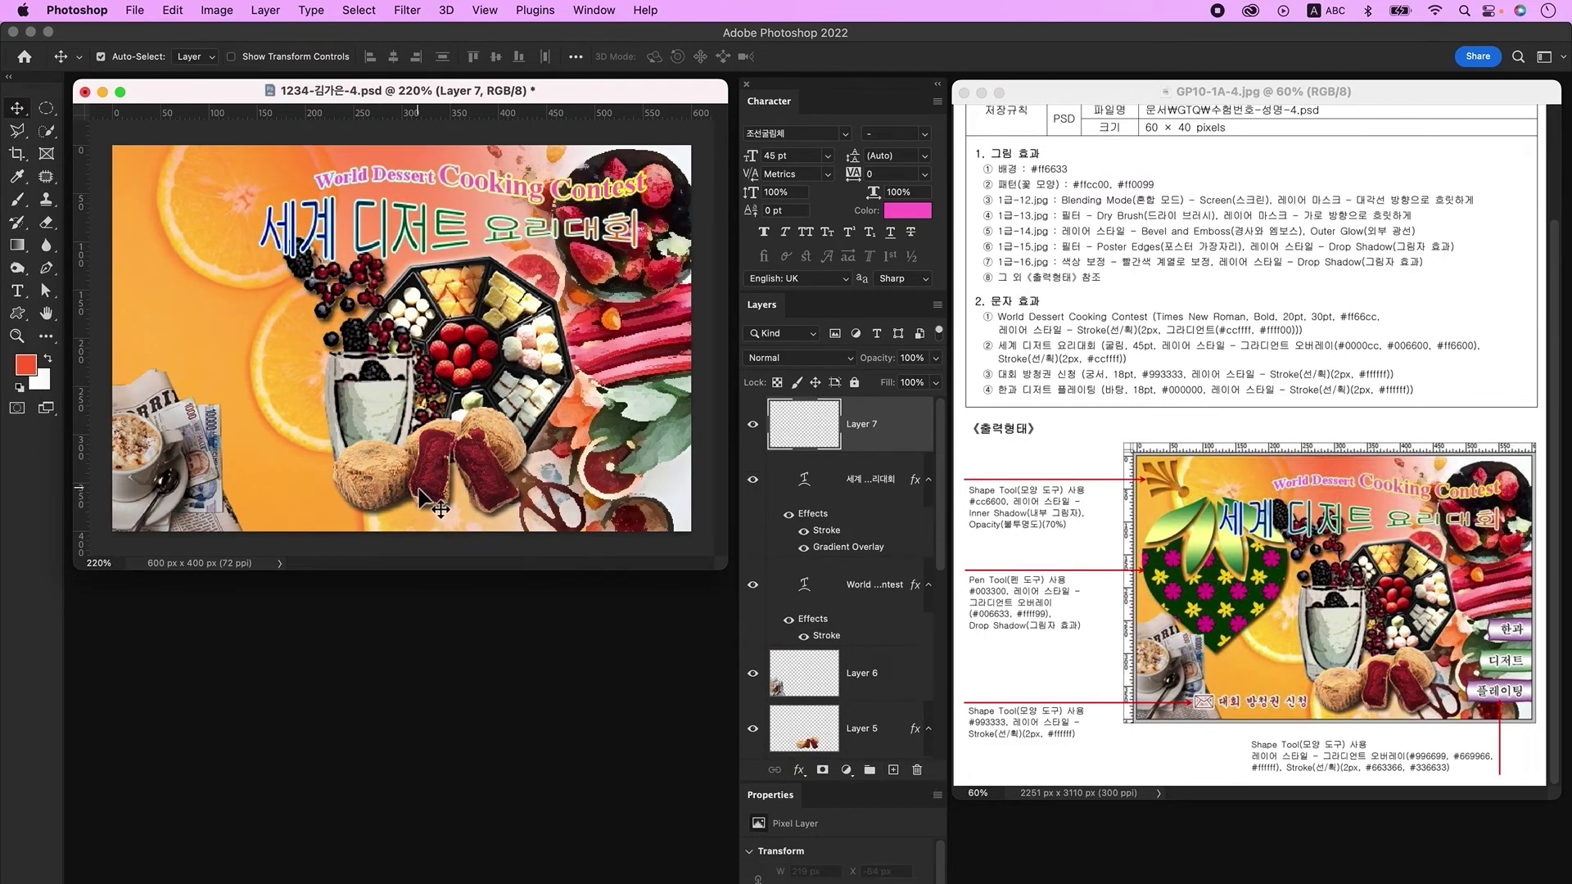
Step: Type the label '대회 방청권 신청' on the poster's left side
left_click(16, 291)
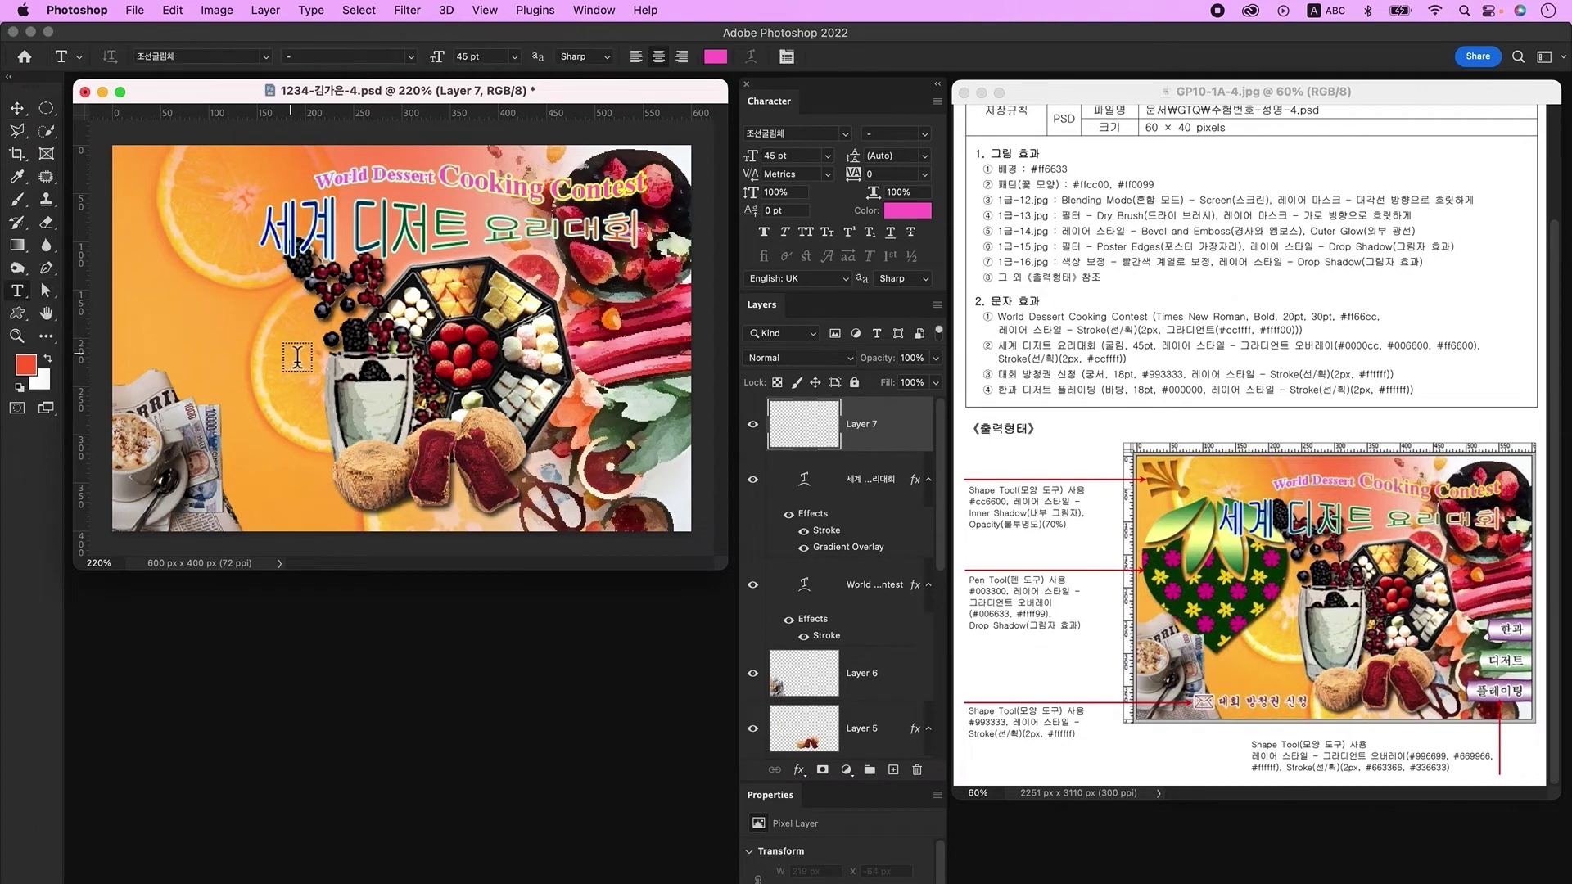
left_click(298, 357)
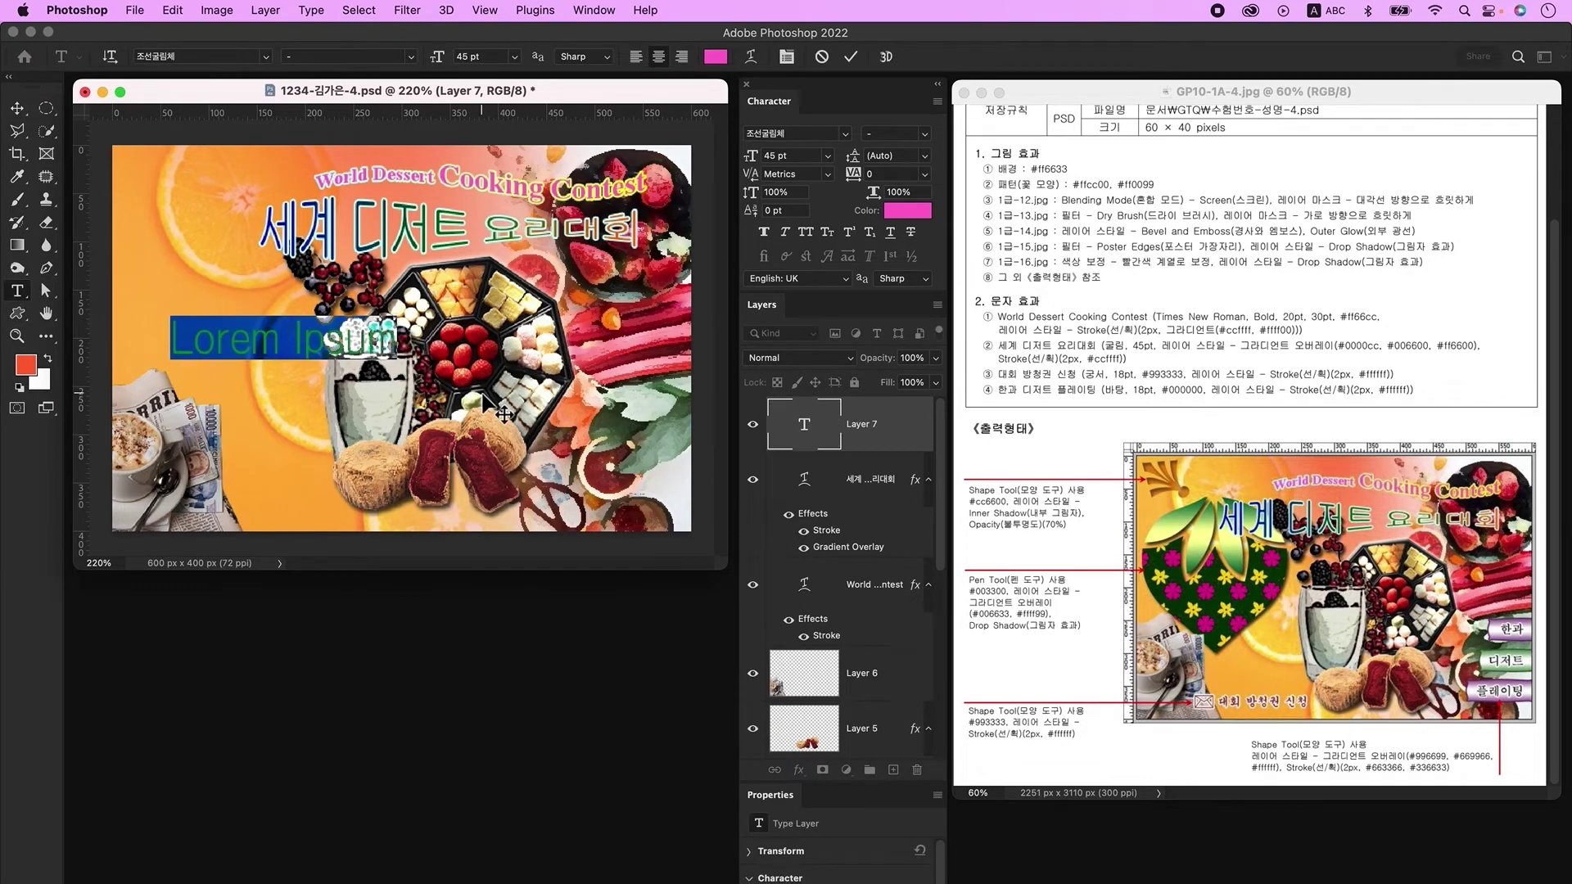
key("ctrl+space")
type("대회 방청권 신청")
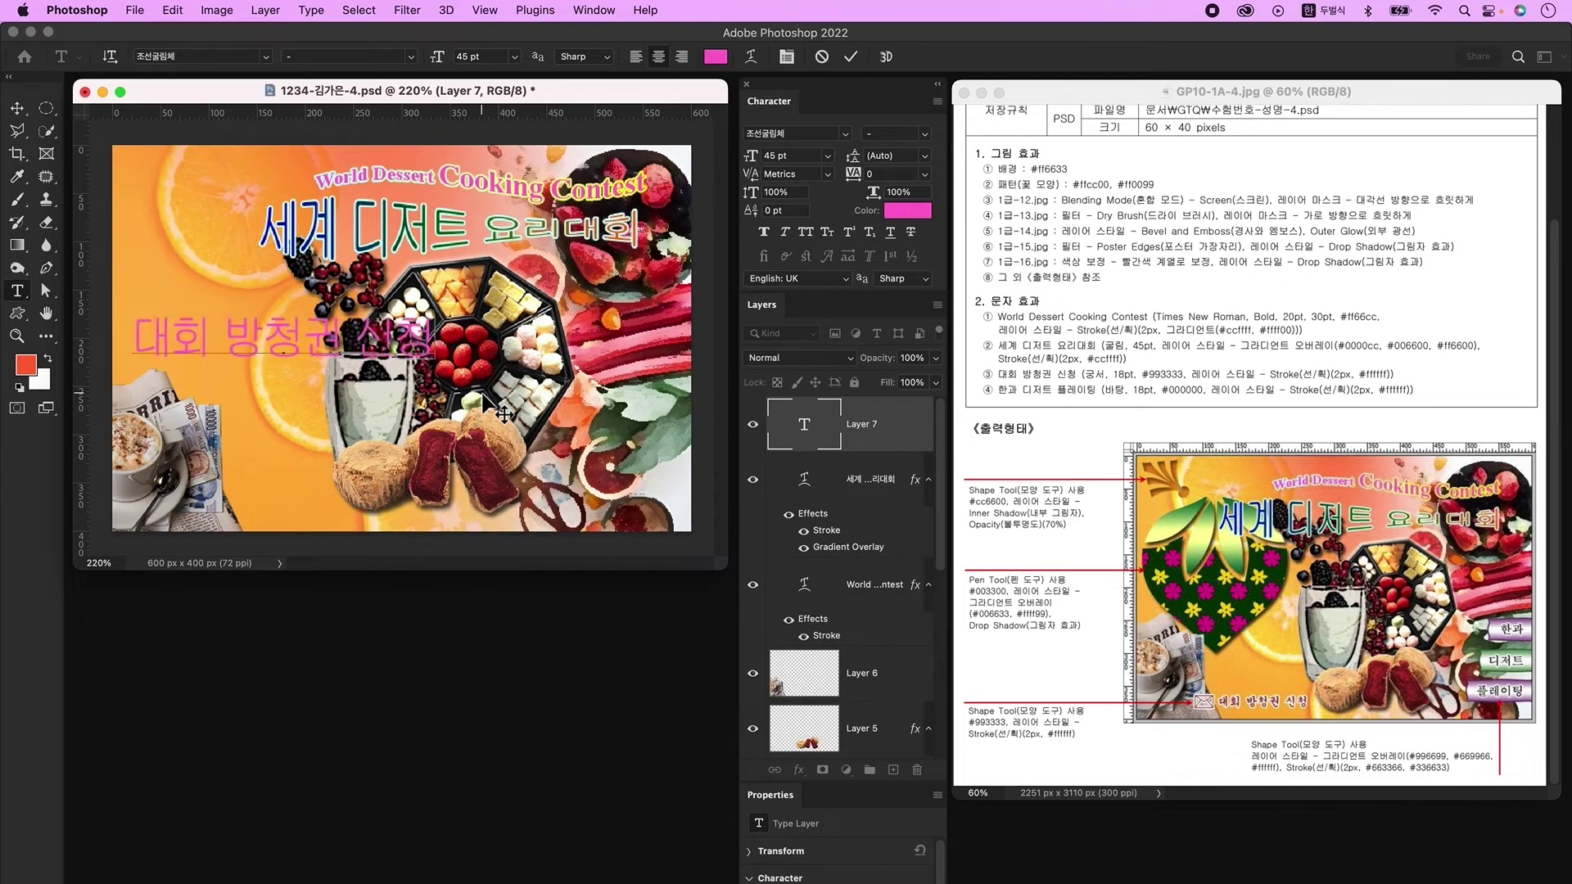
left_click(489, 397)
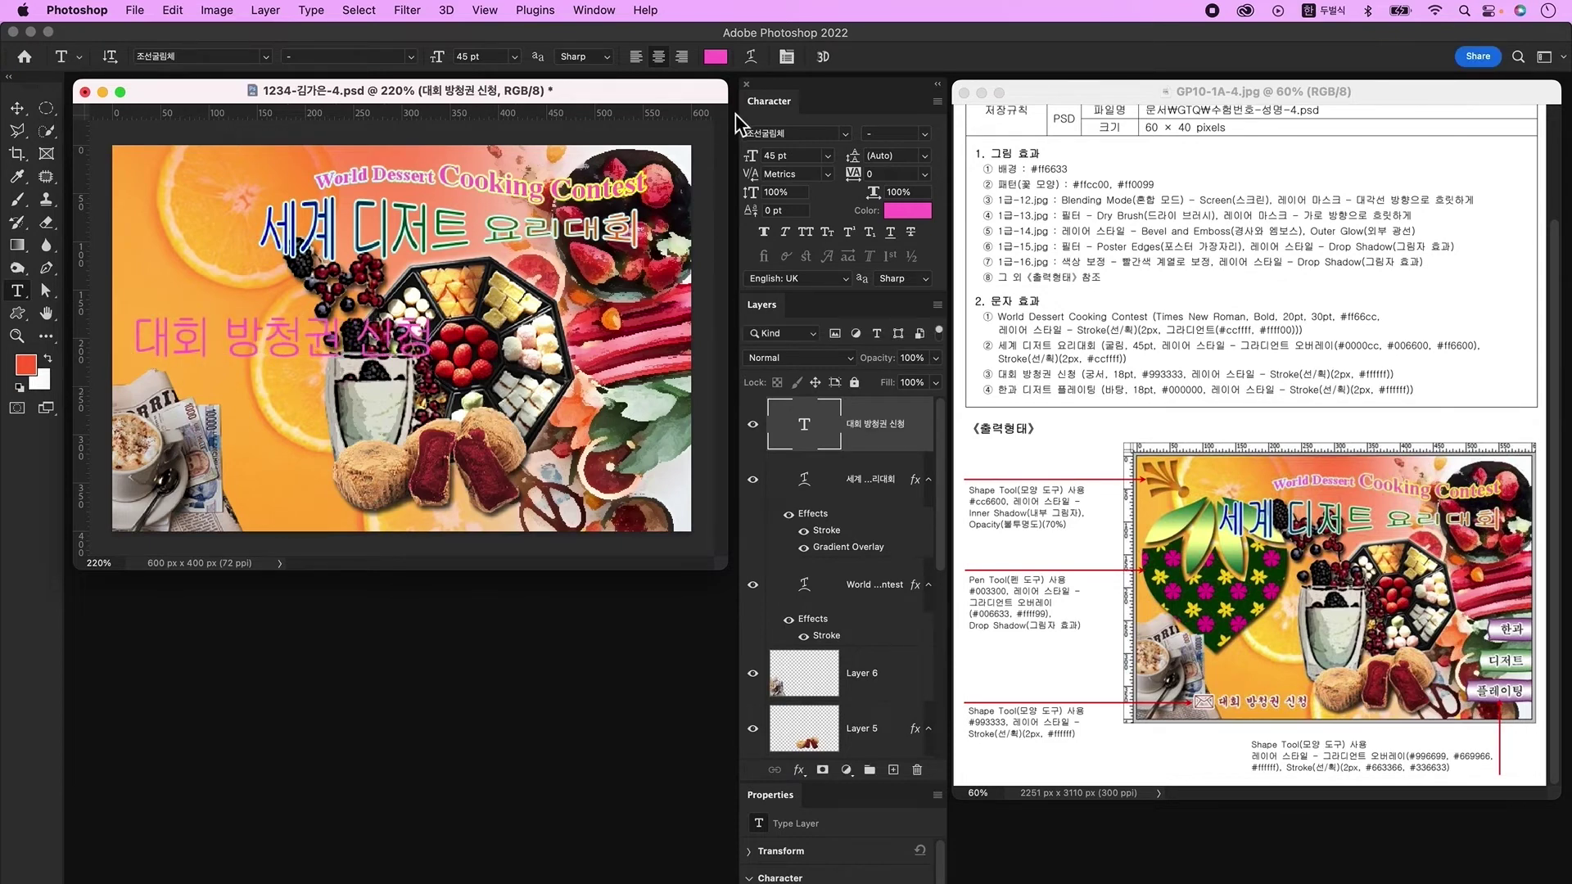
Step: Set the label to 조선궁서체, 18 pt, in dark red 993333
left_click(844, 133)
left_click(854, 246)
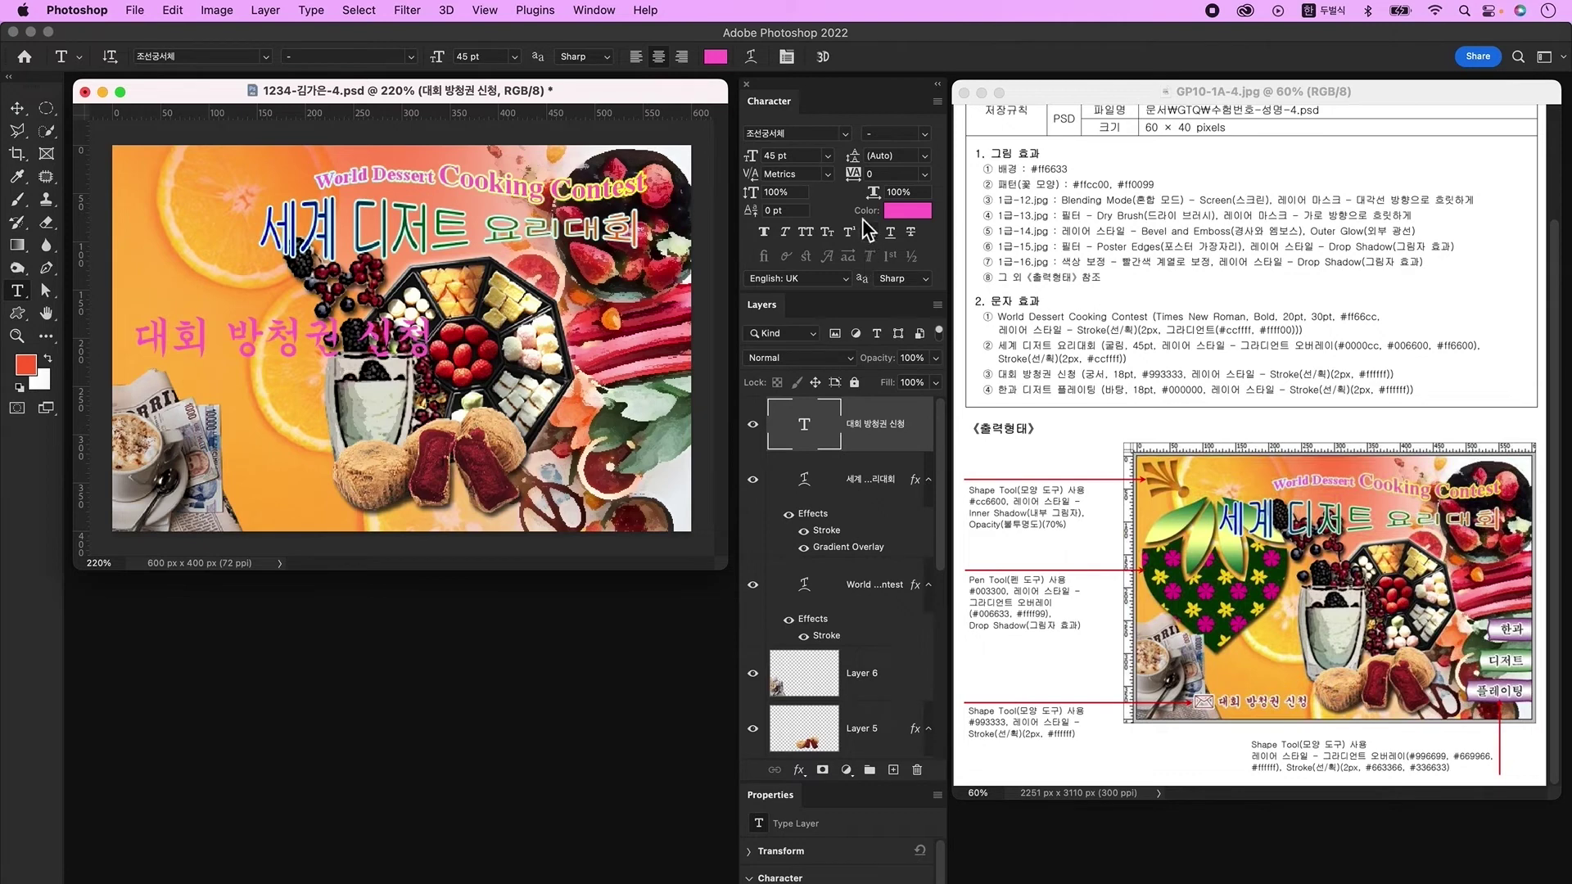
left_click(774, 155)
key("ctrl+space")
type("18")
key("Return")
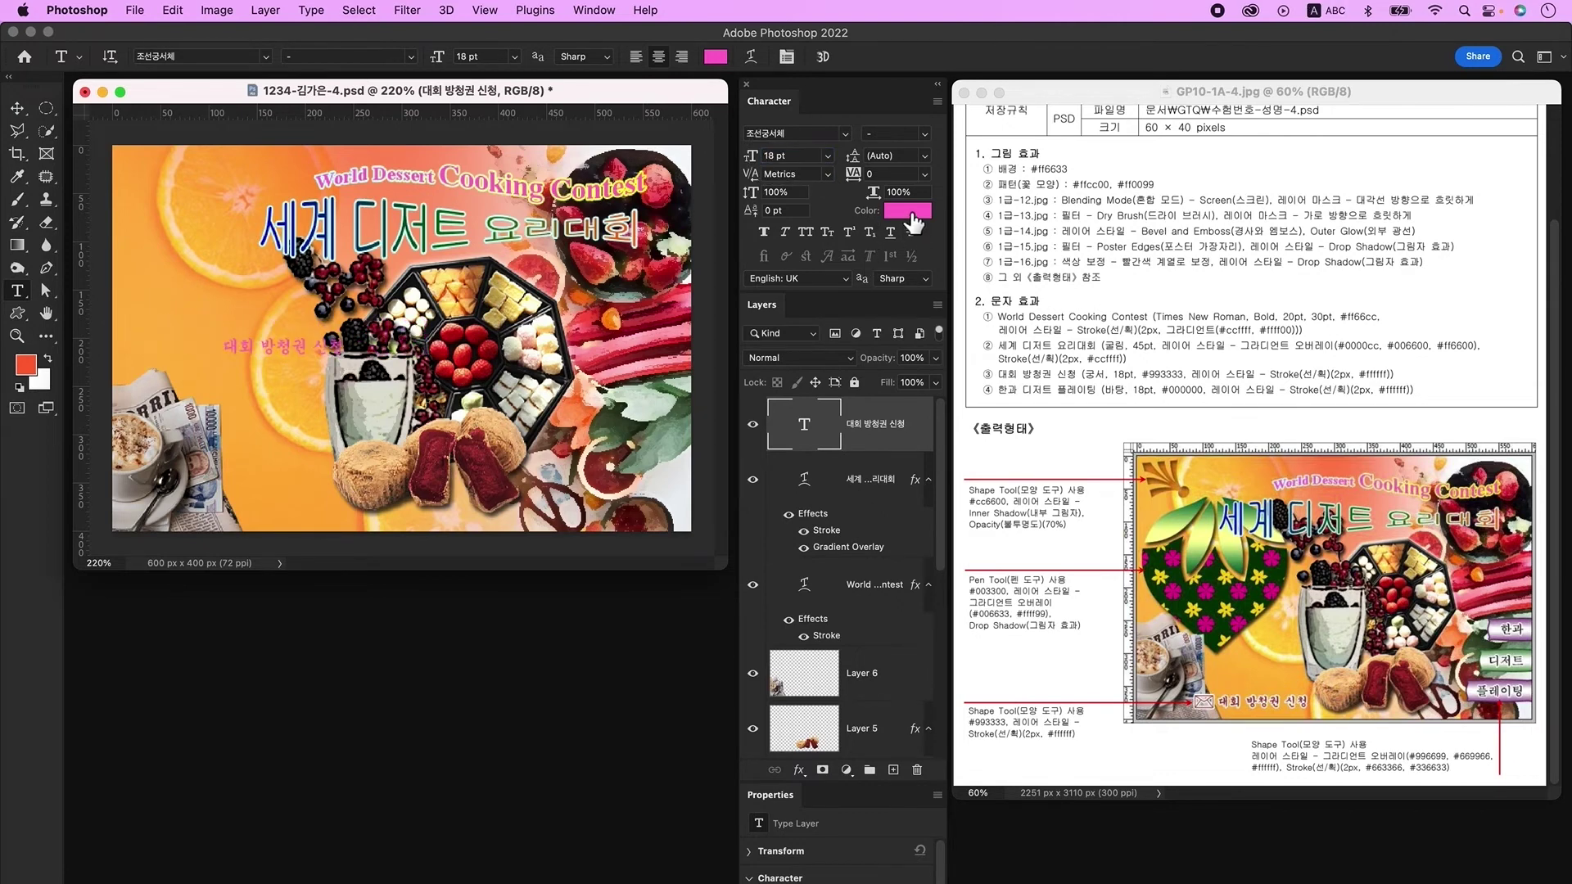
left_click(910, 213)
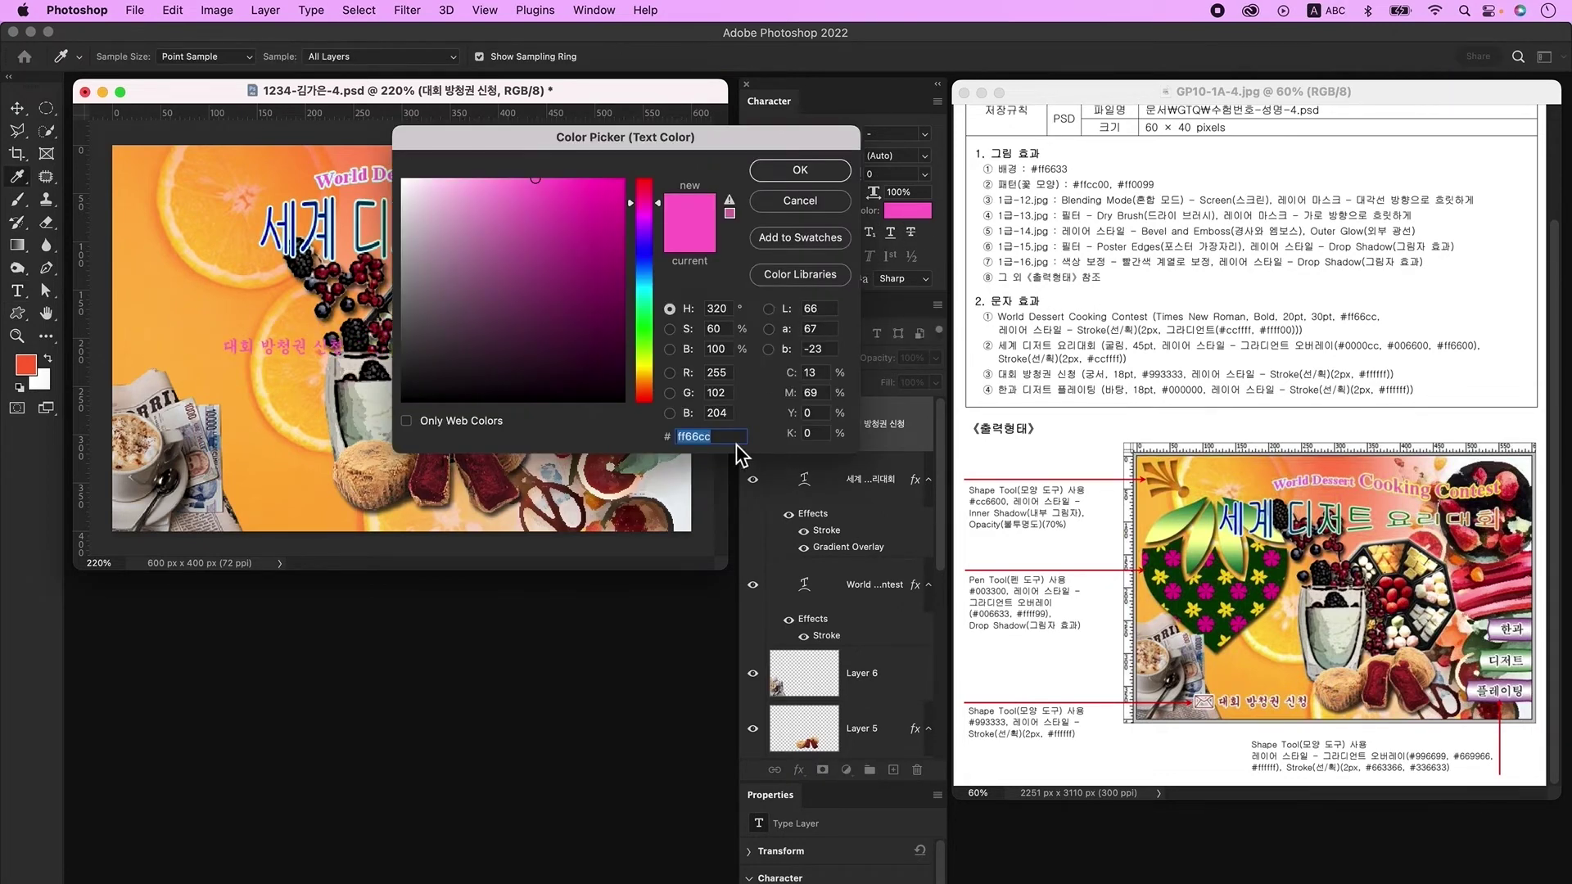
type("993333")
key("Return")
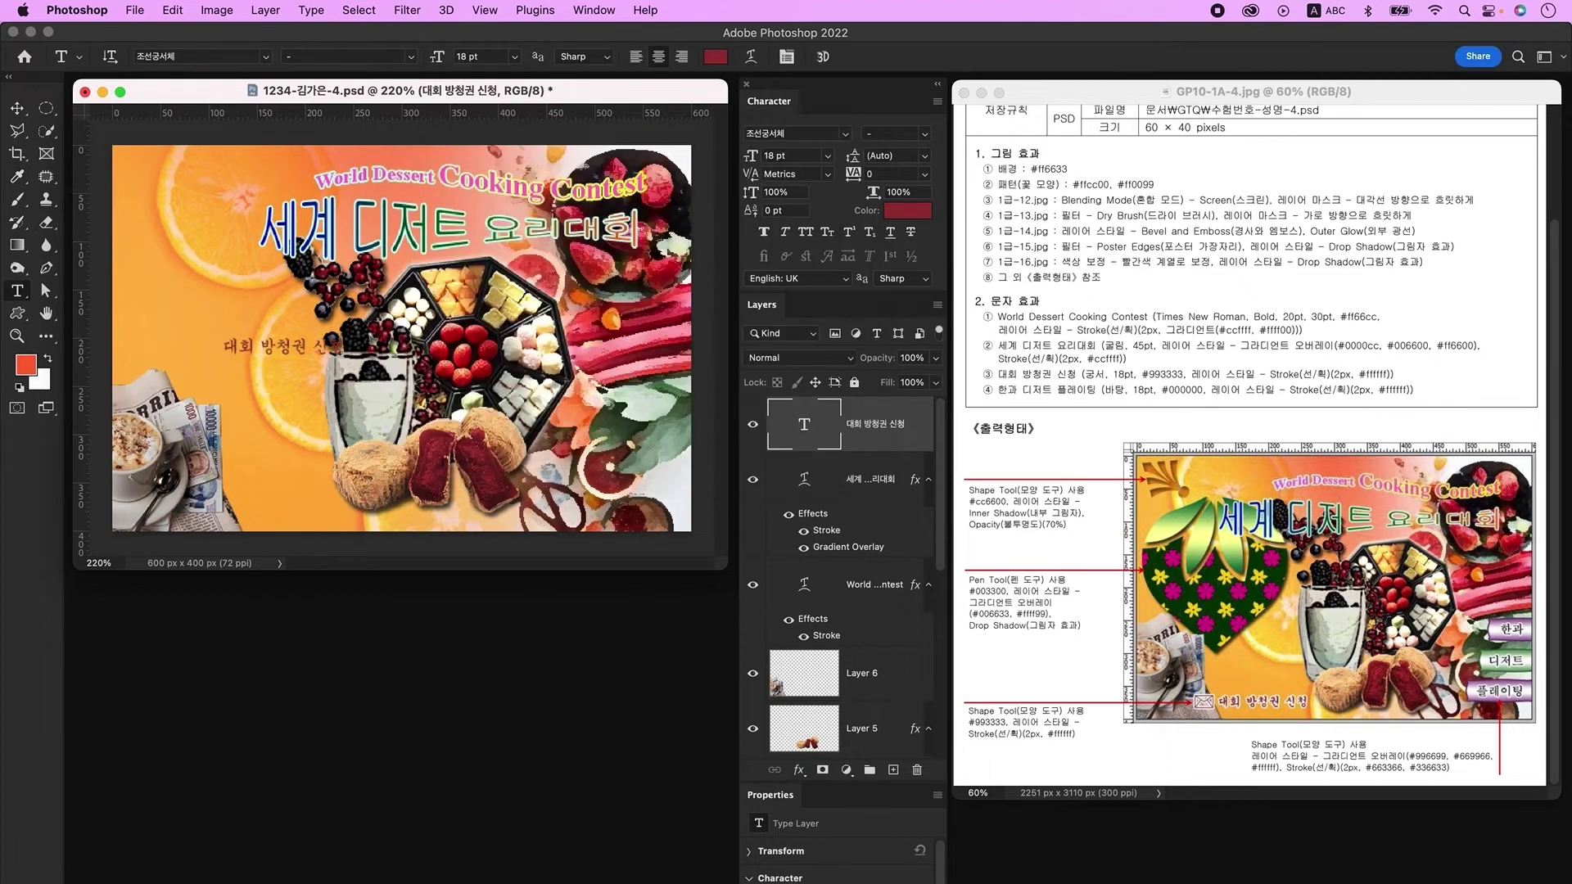
Step: Give the label a 2 px pale-cyan ccffff stroke and move it to the lower left
double_click(919, 450)
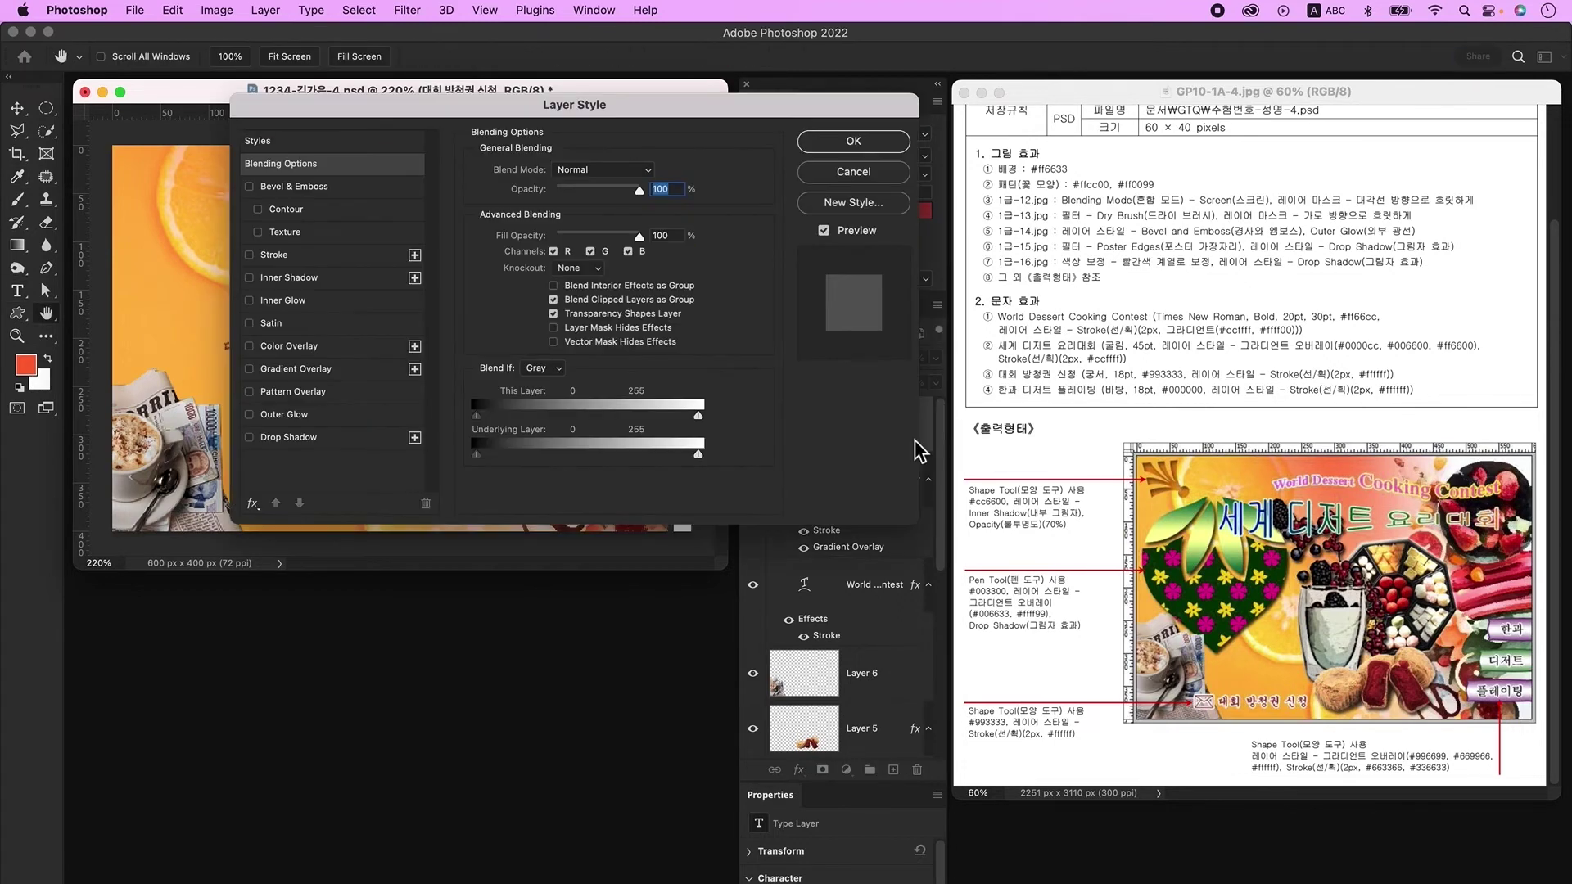
left_click(318, 256)
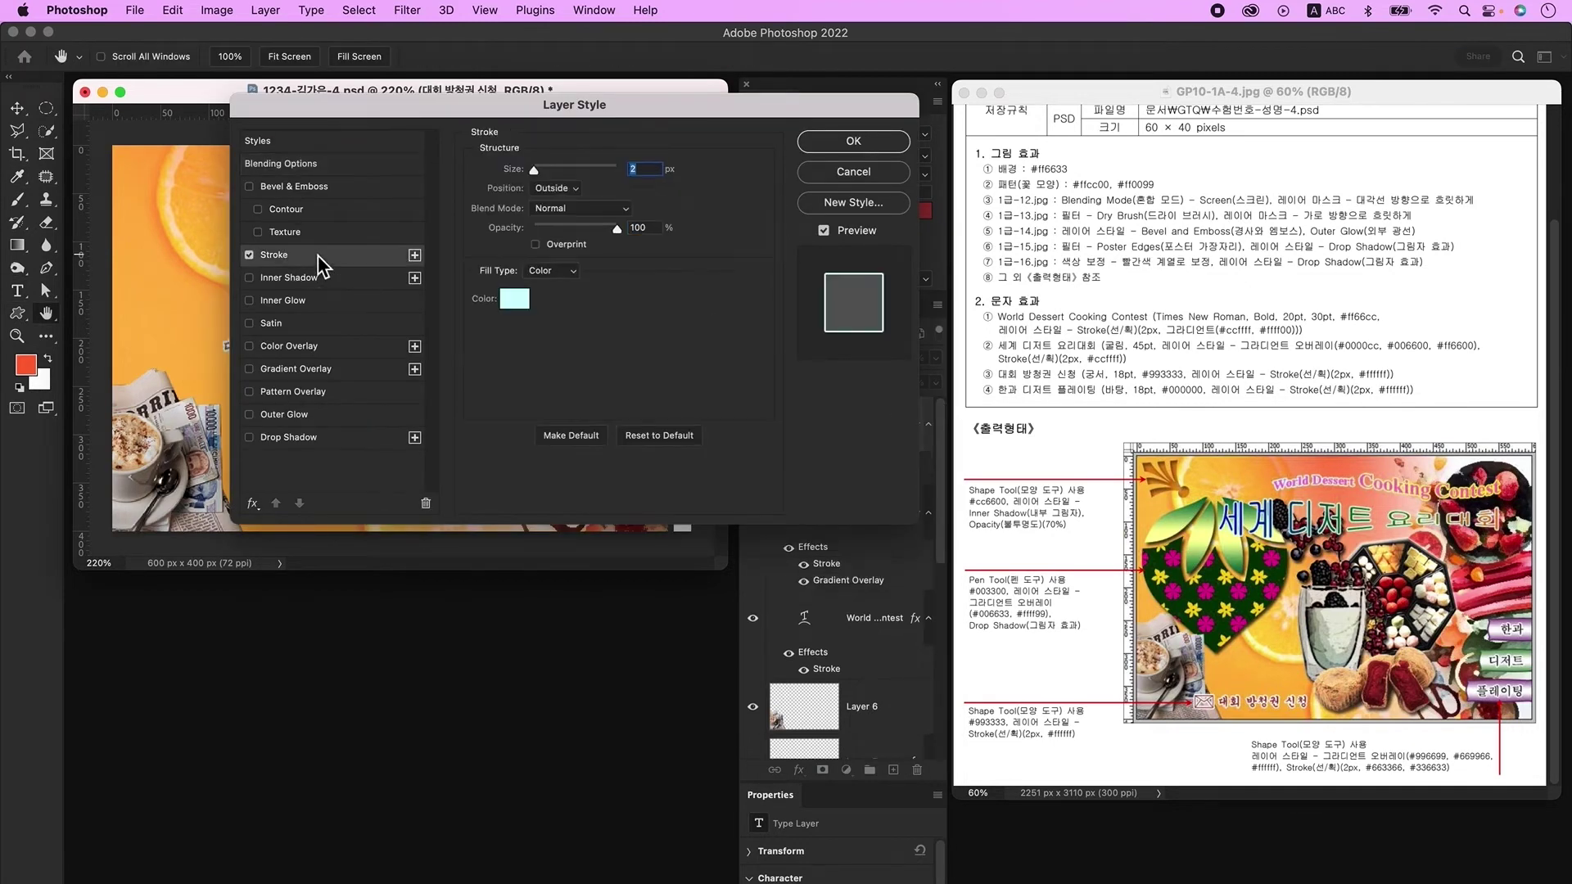
type("2")
left_click(516, 301)
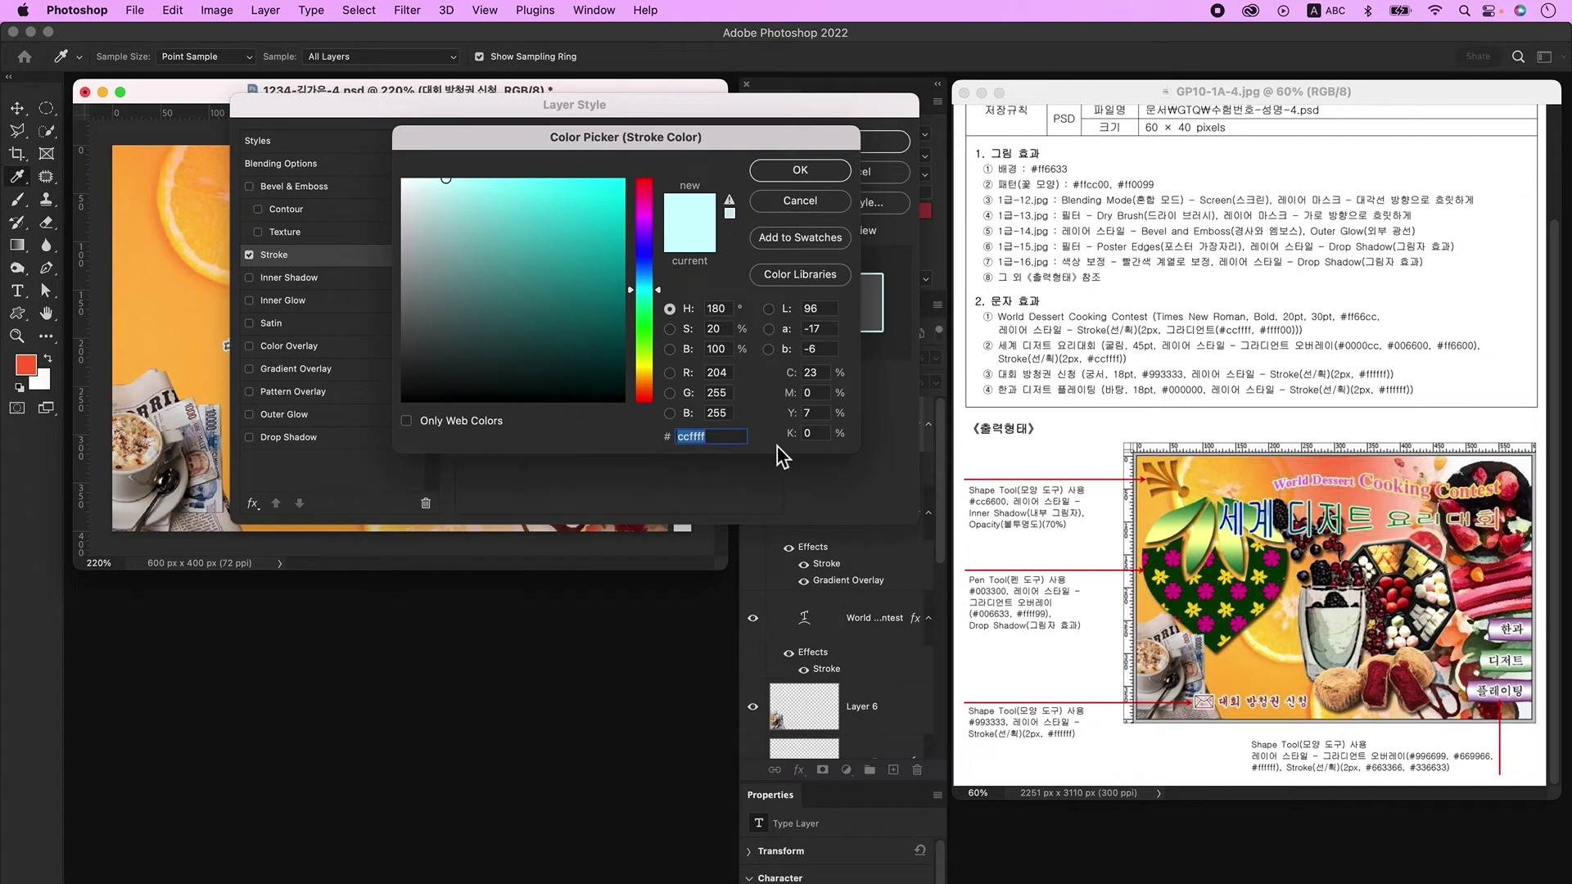
key("Return")
key("Return")
key("v")
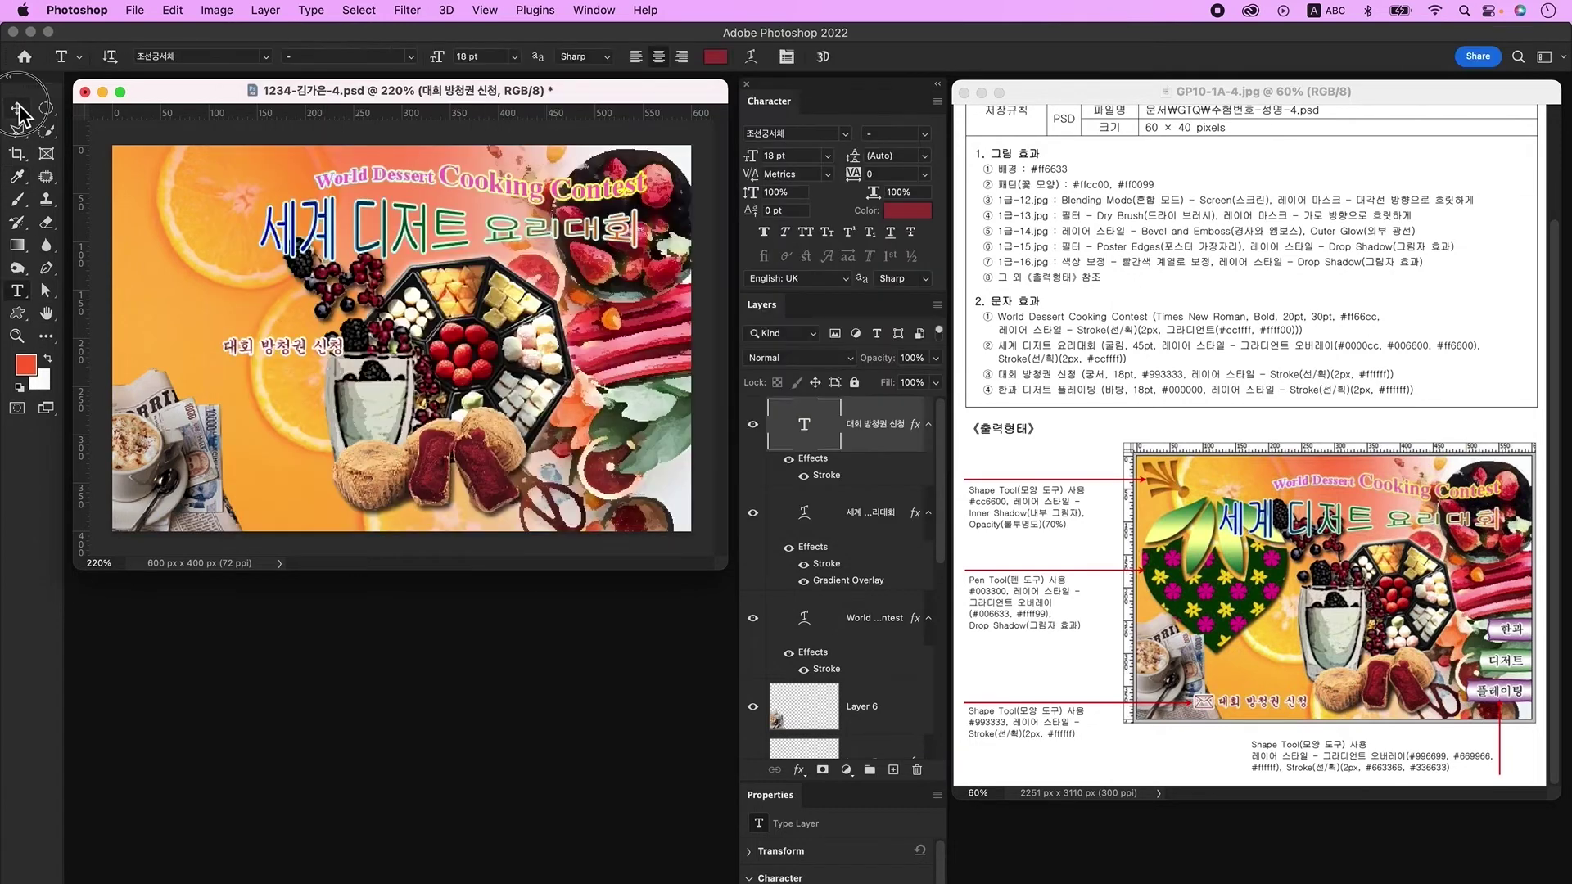
left_click_drag(294, 347, 296, 513)
Step: Add a new layer and type the label '한과' on the poster
left_click(894, 771)
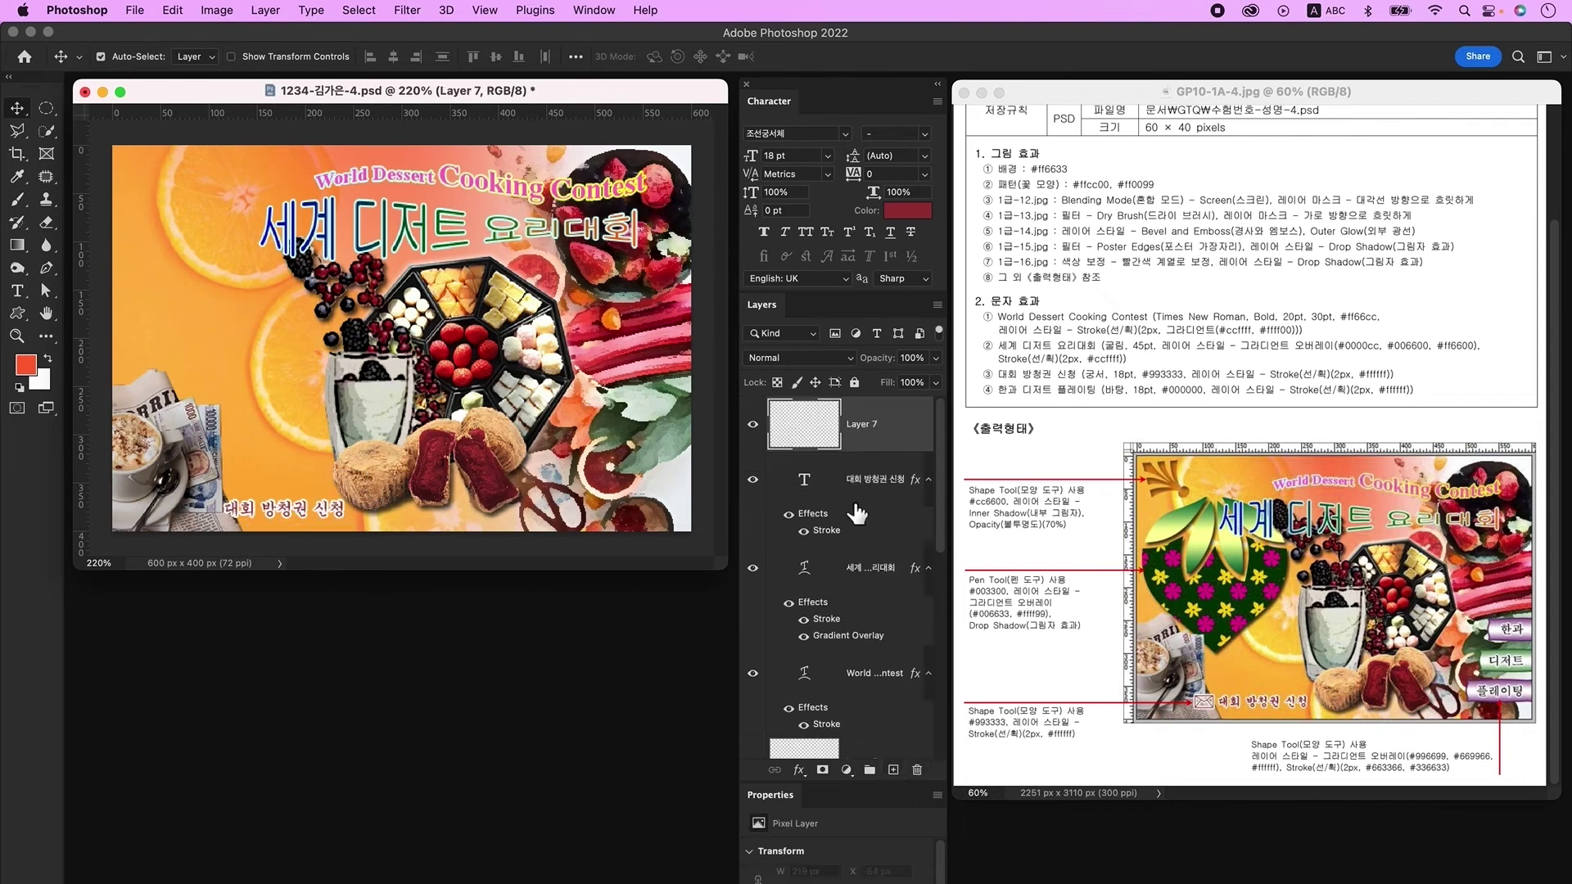
left_click(16, 291)
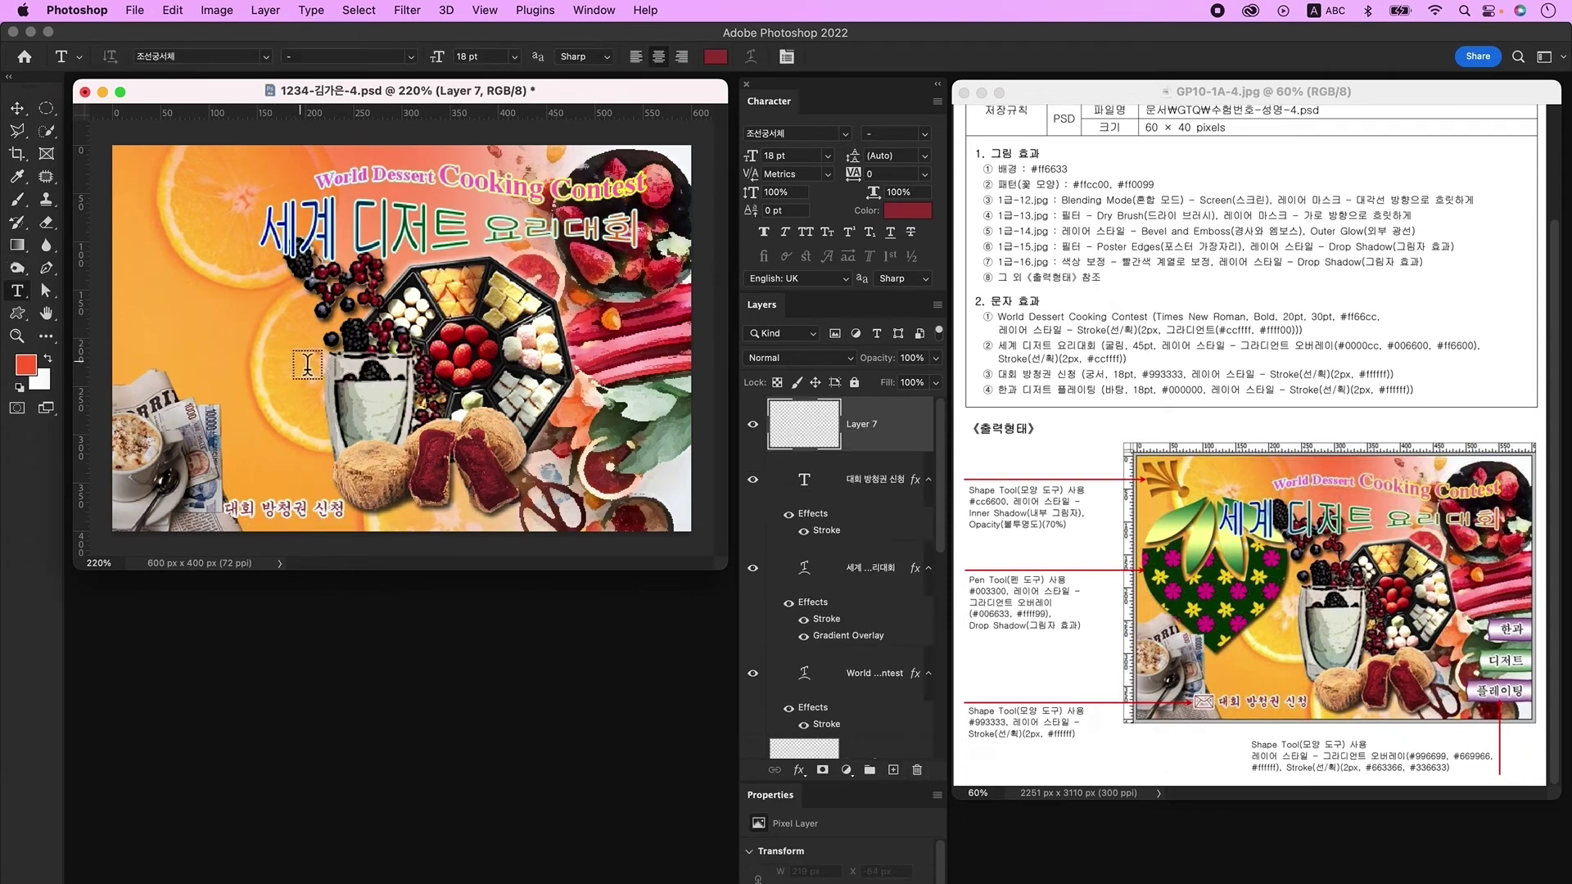
left_click(248, 358)
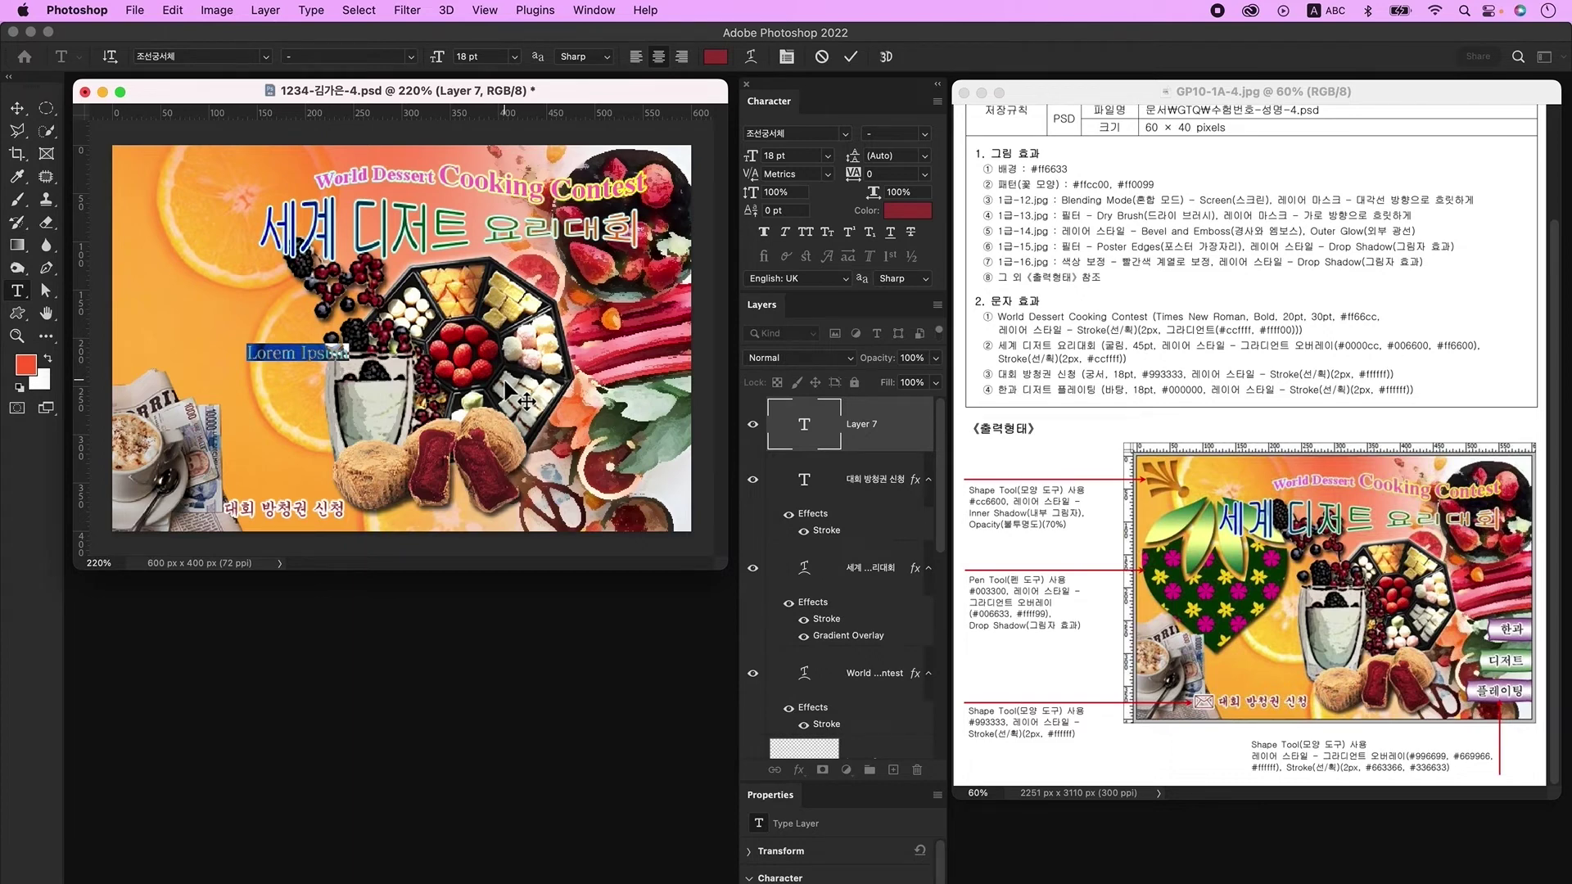
key("ctrl+space")
type("한과")
key("super+Return")
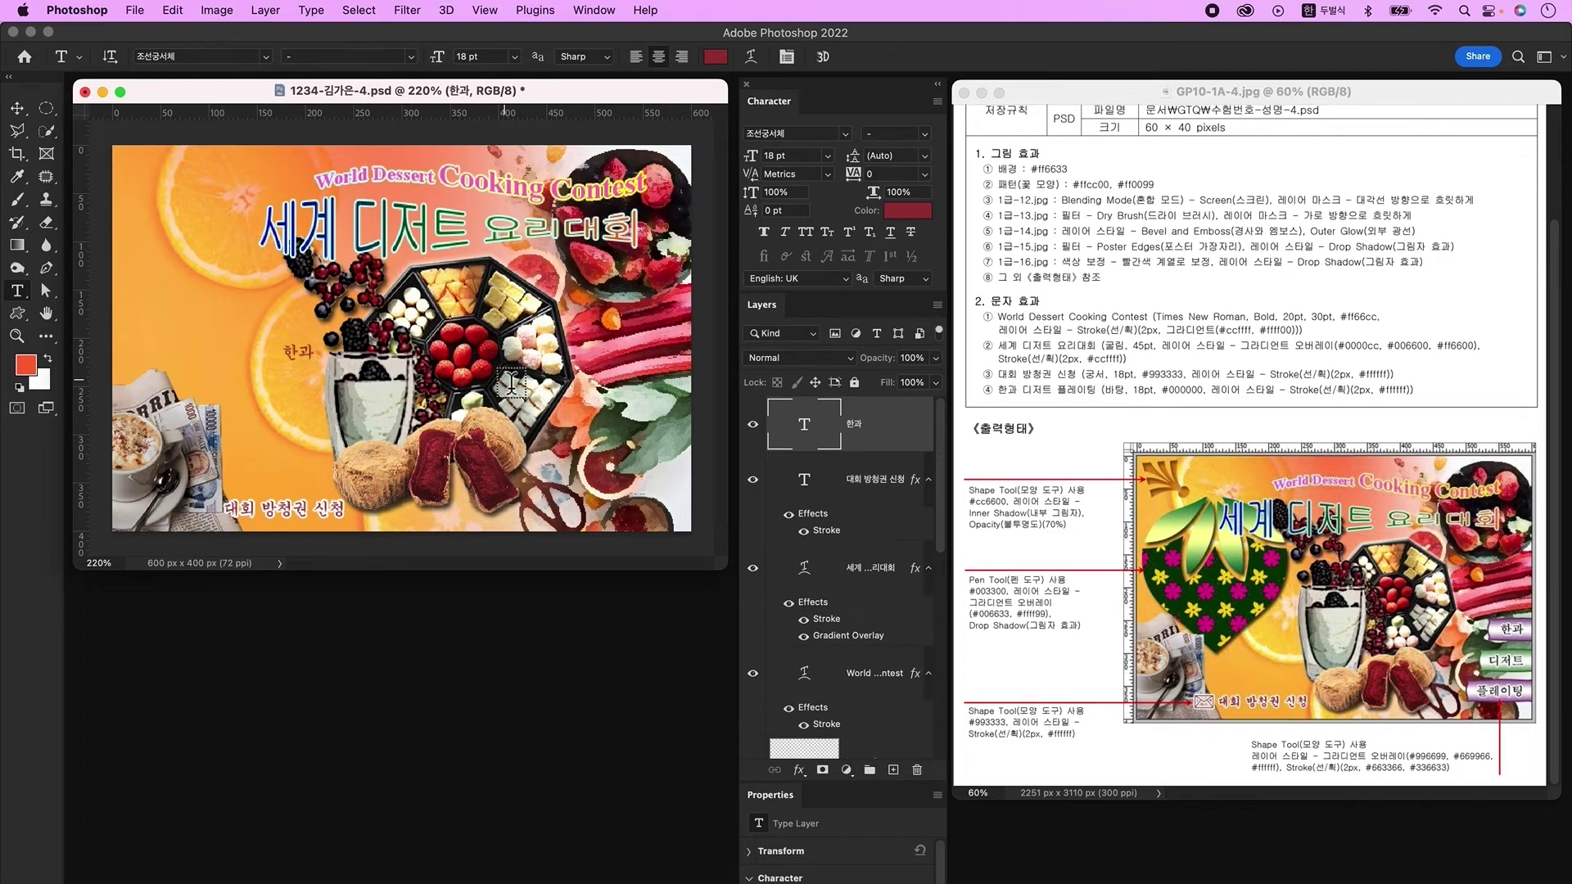
Step: Set '한과' to KoPubWorld바탕체_Pro Light in black 000000
left_click(850, 136)
left_click(883, 244)
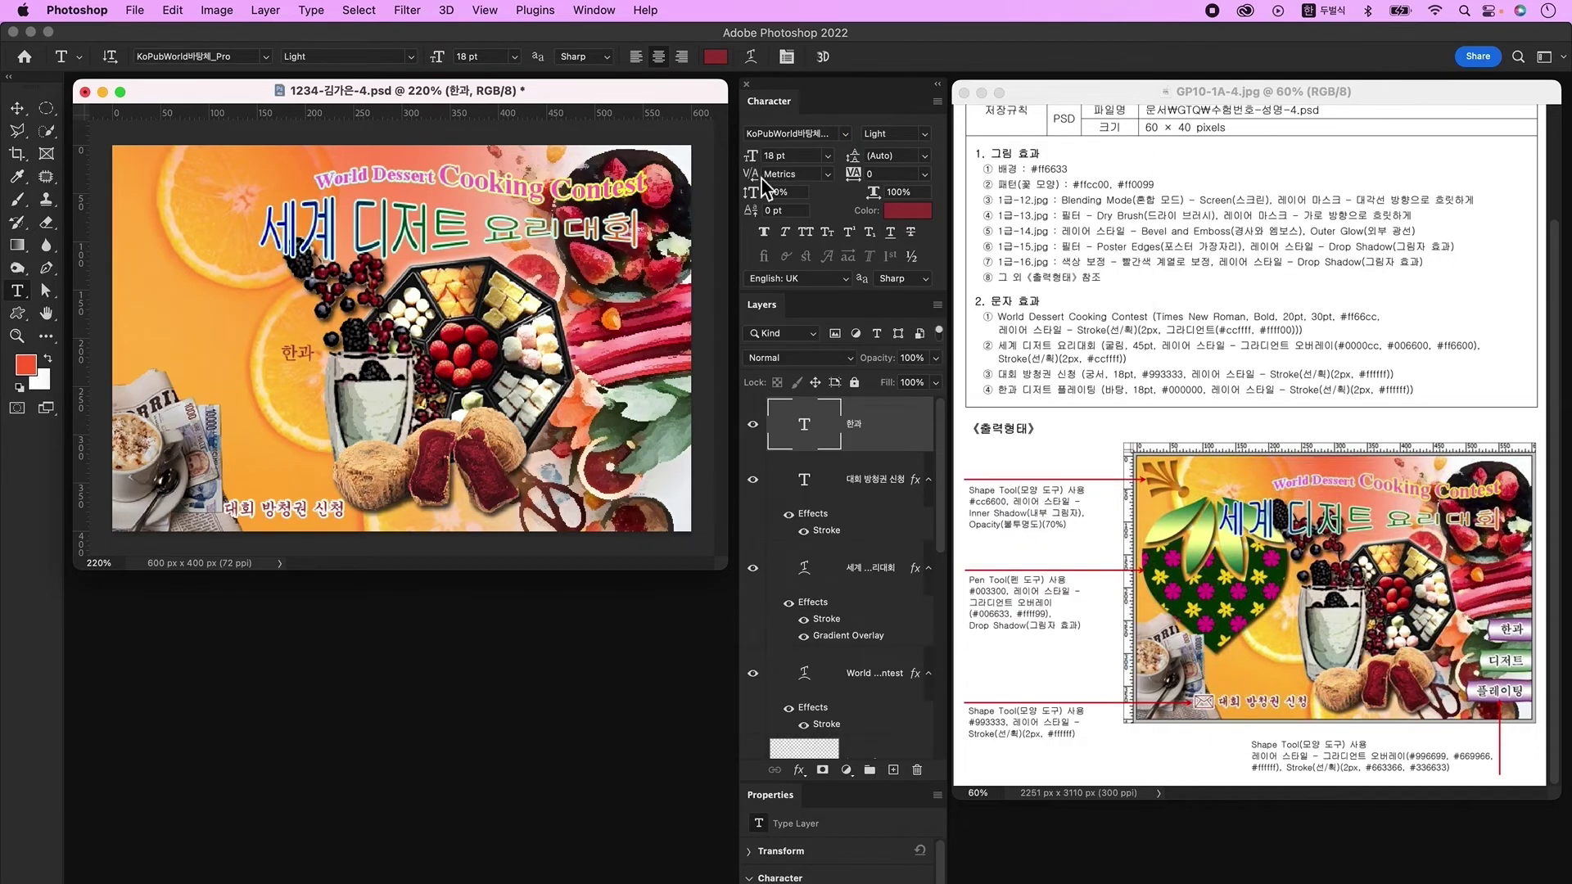
left_click(905, 210)
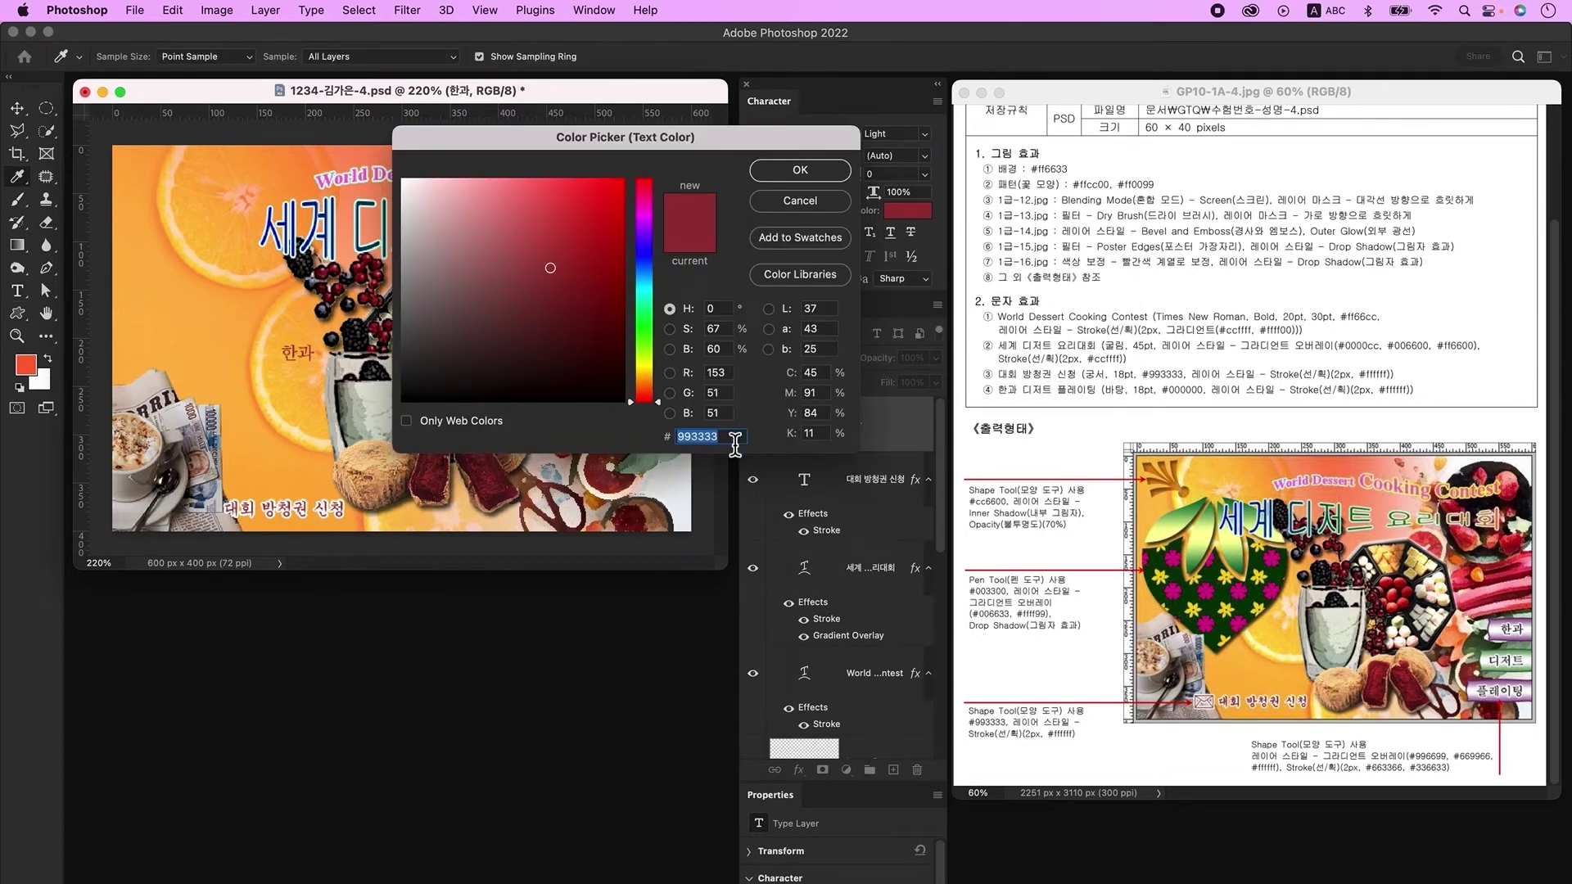
type("000000")
key("Return")
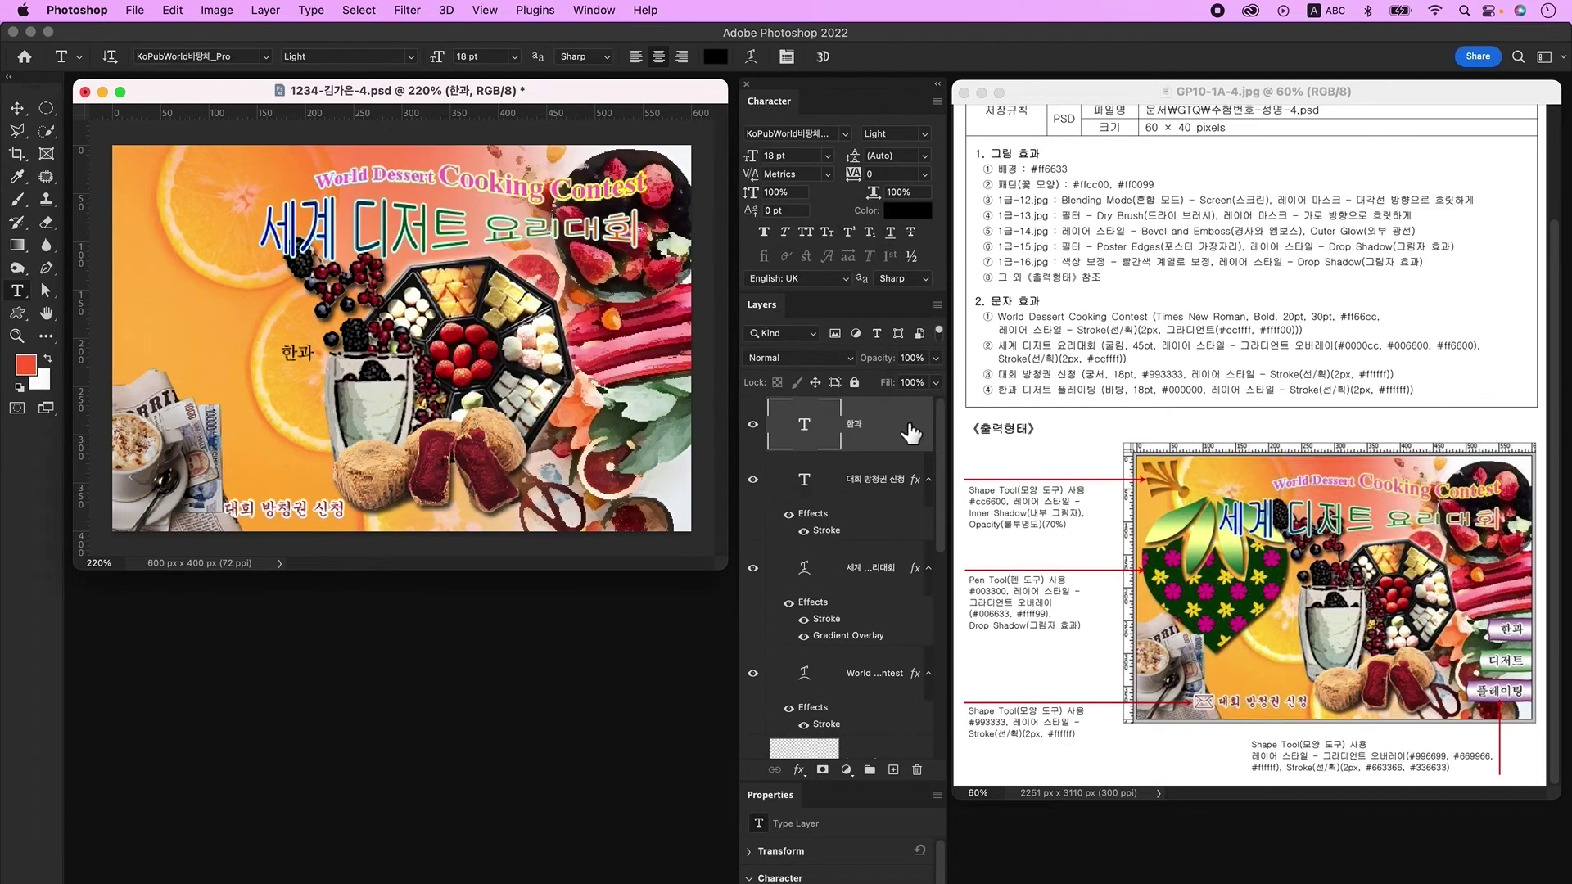
Step: Give the '한과' label a 2 px white outline stroke
double_click(910, 428)
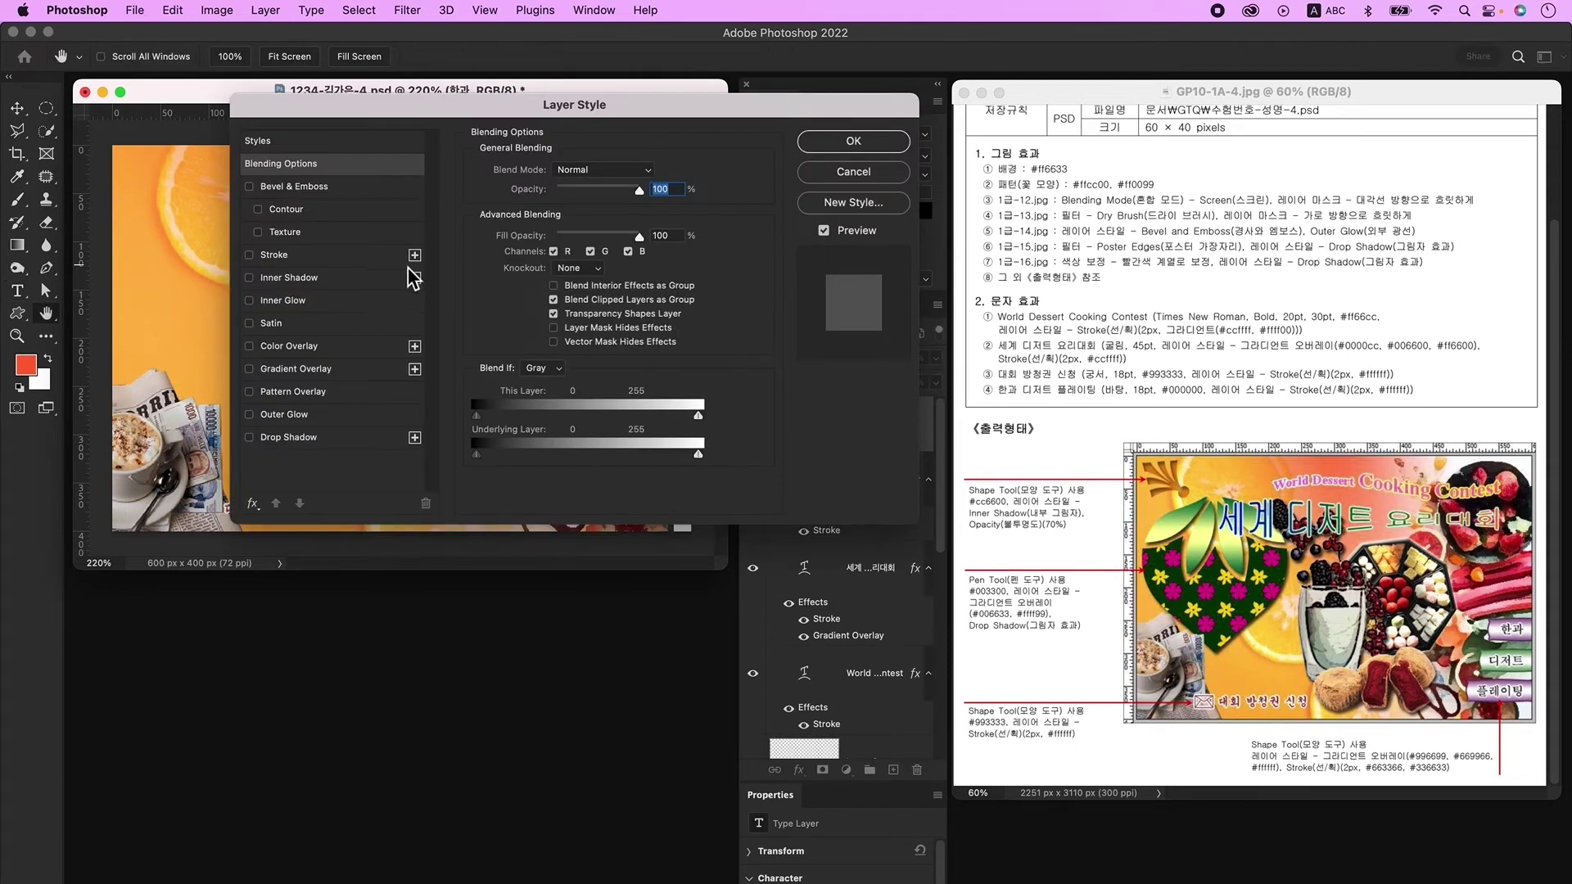
left_click(282, 255)
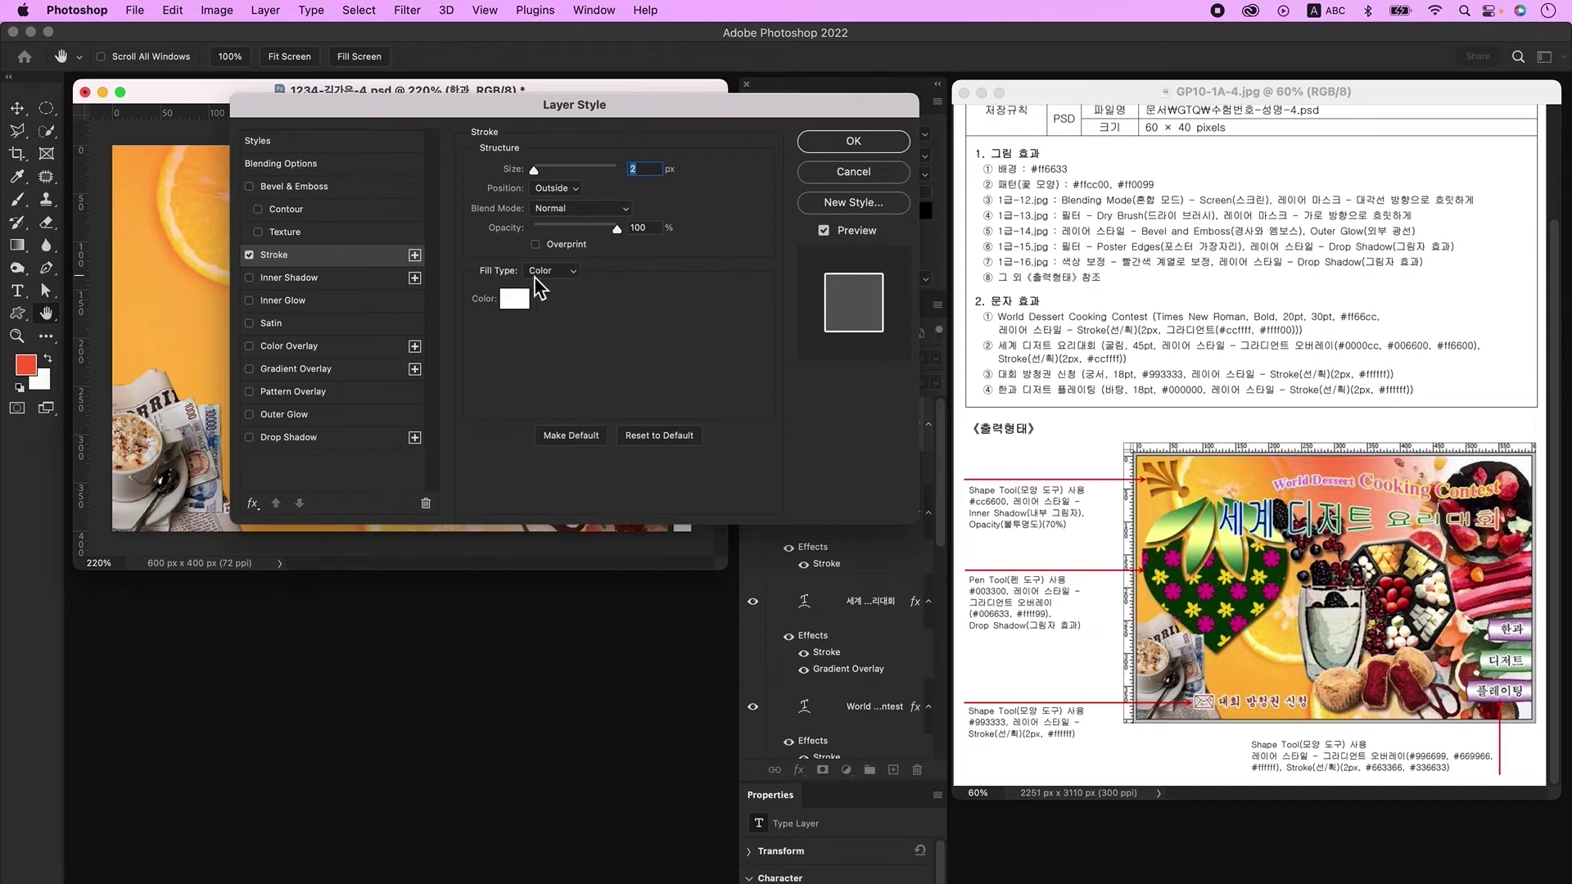
left_click(514, 299)
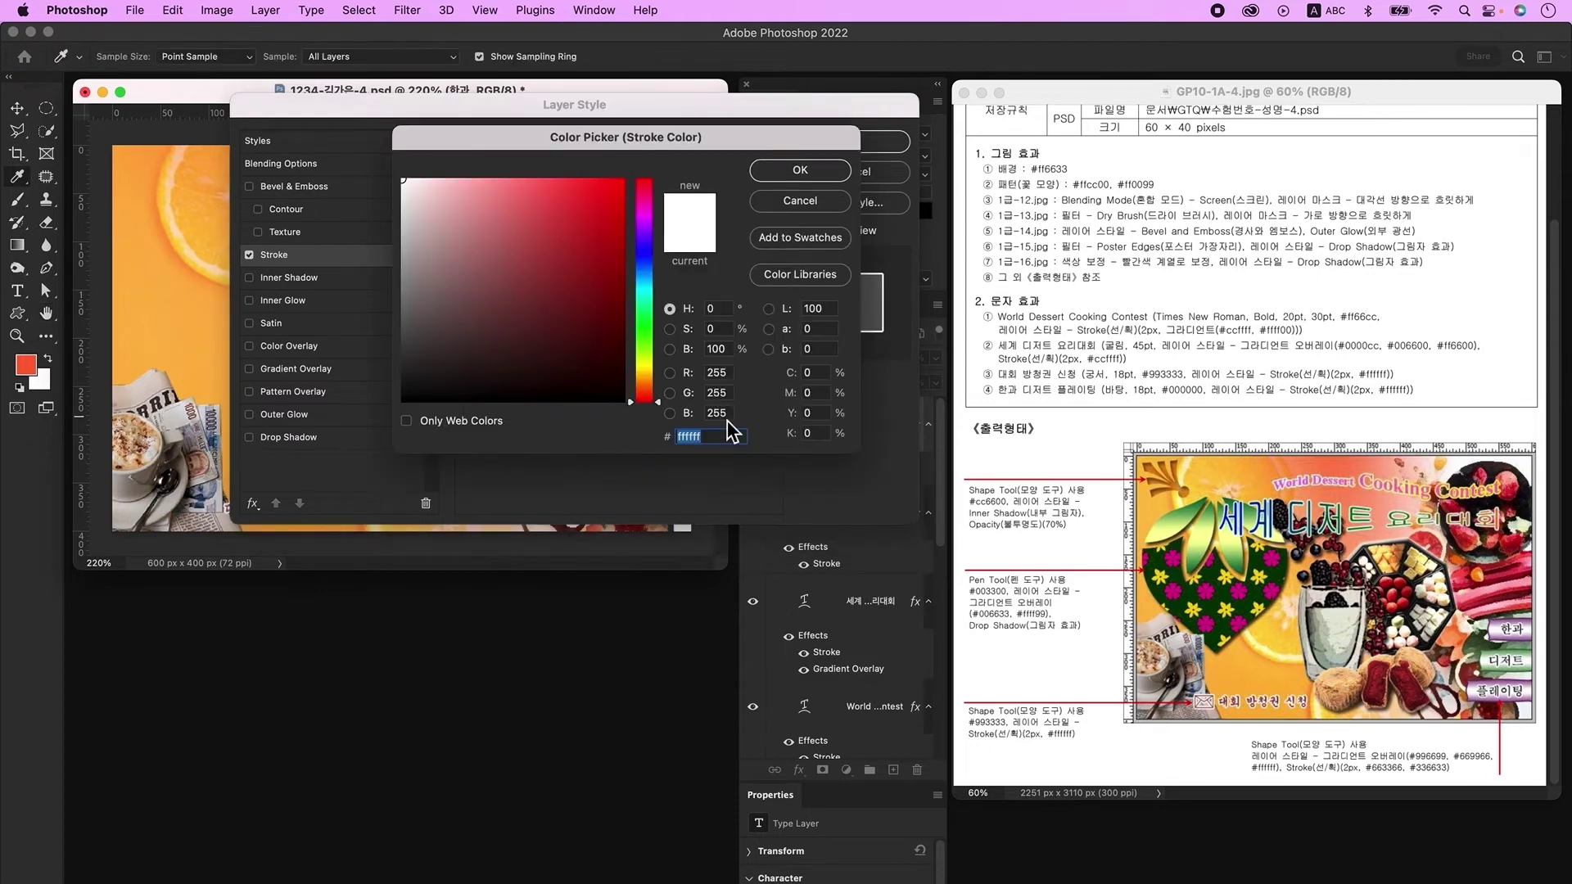
left_click(775, 172)
left_click(868, 142)
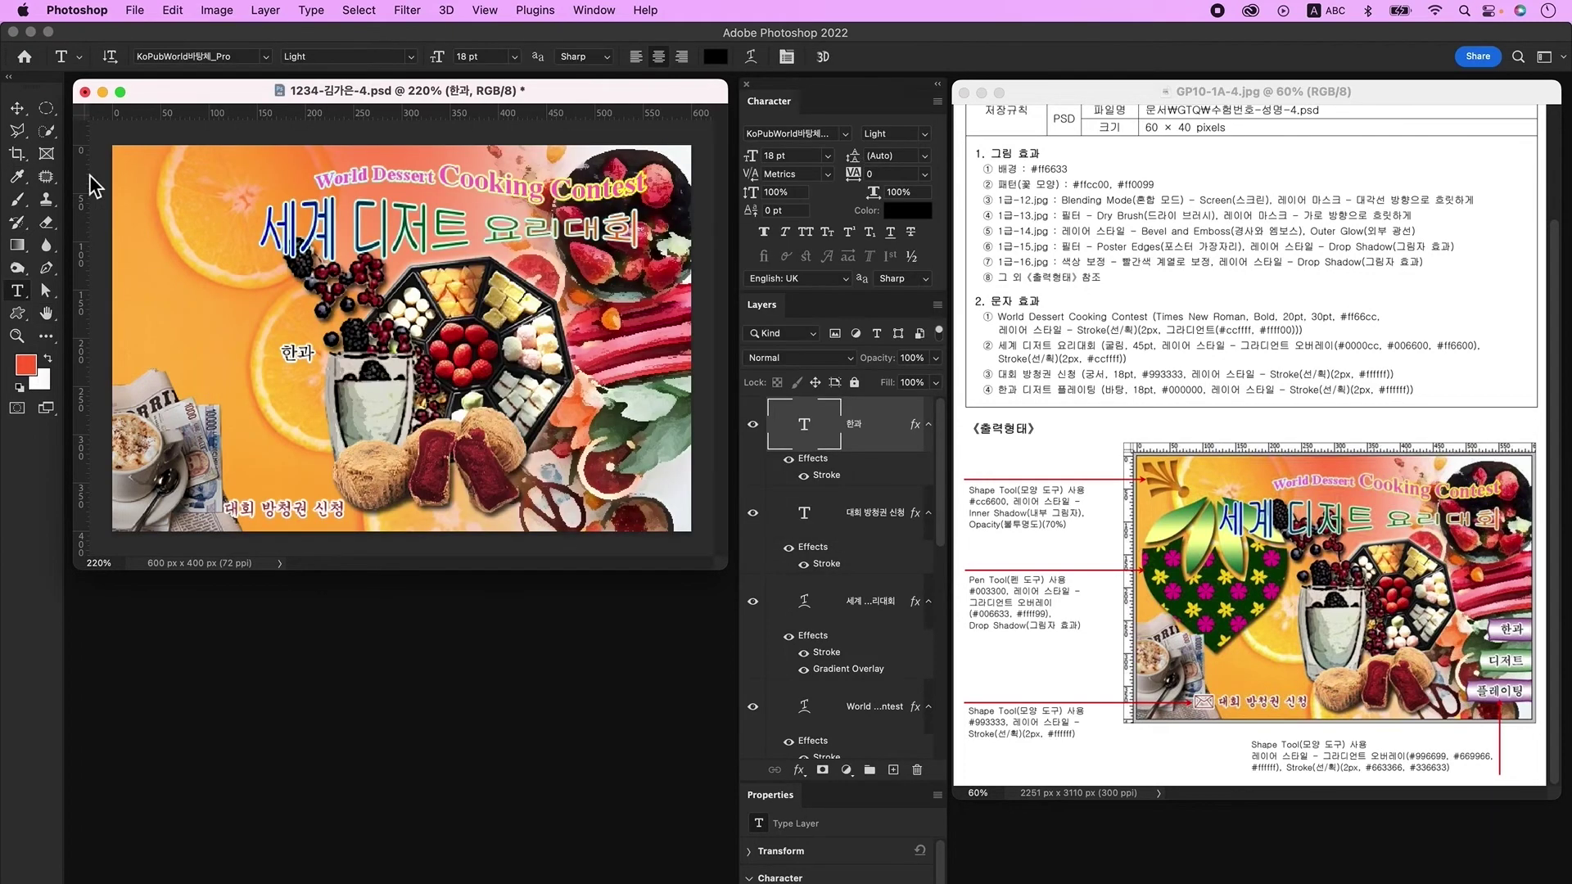
Step: Move '한과' to the poster's right side, right-align it, and add an empty layer
left_click(16, 107)
left_click_drag(334, 344, 655, 399)
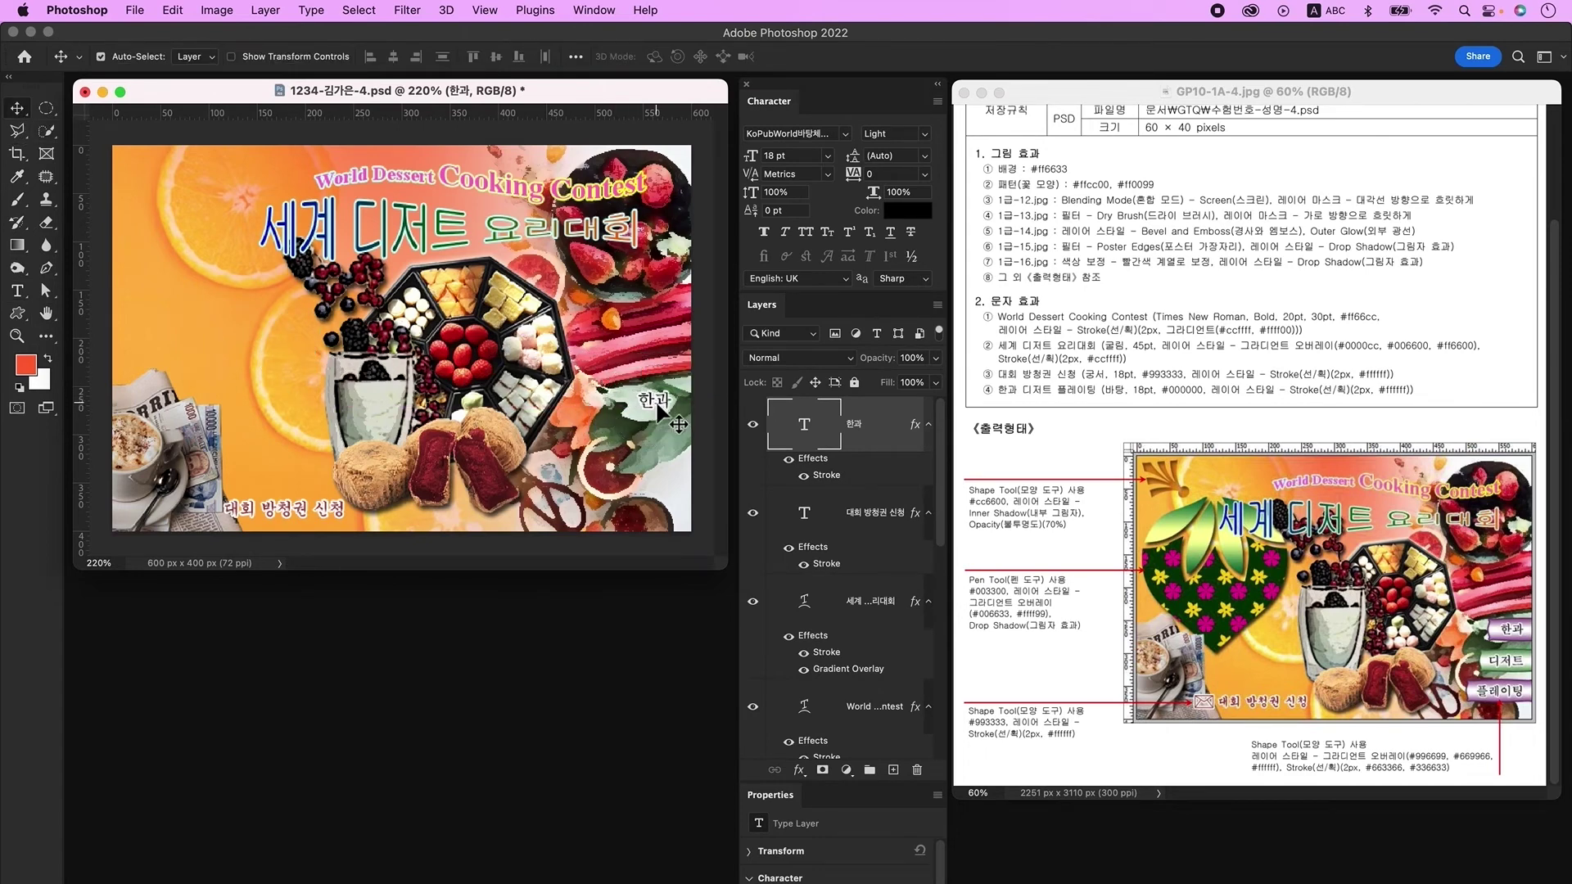
left_click(16, 291)
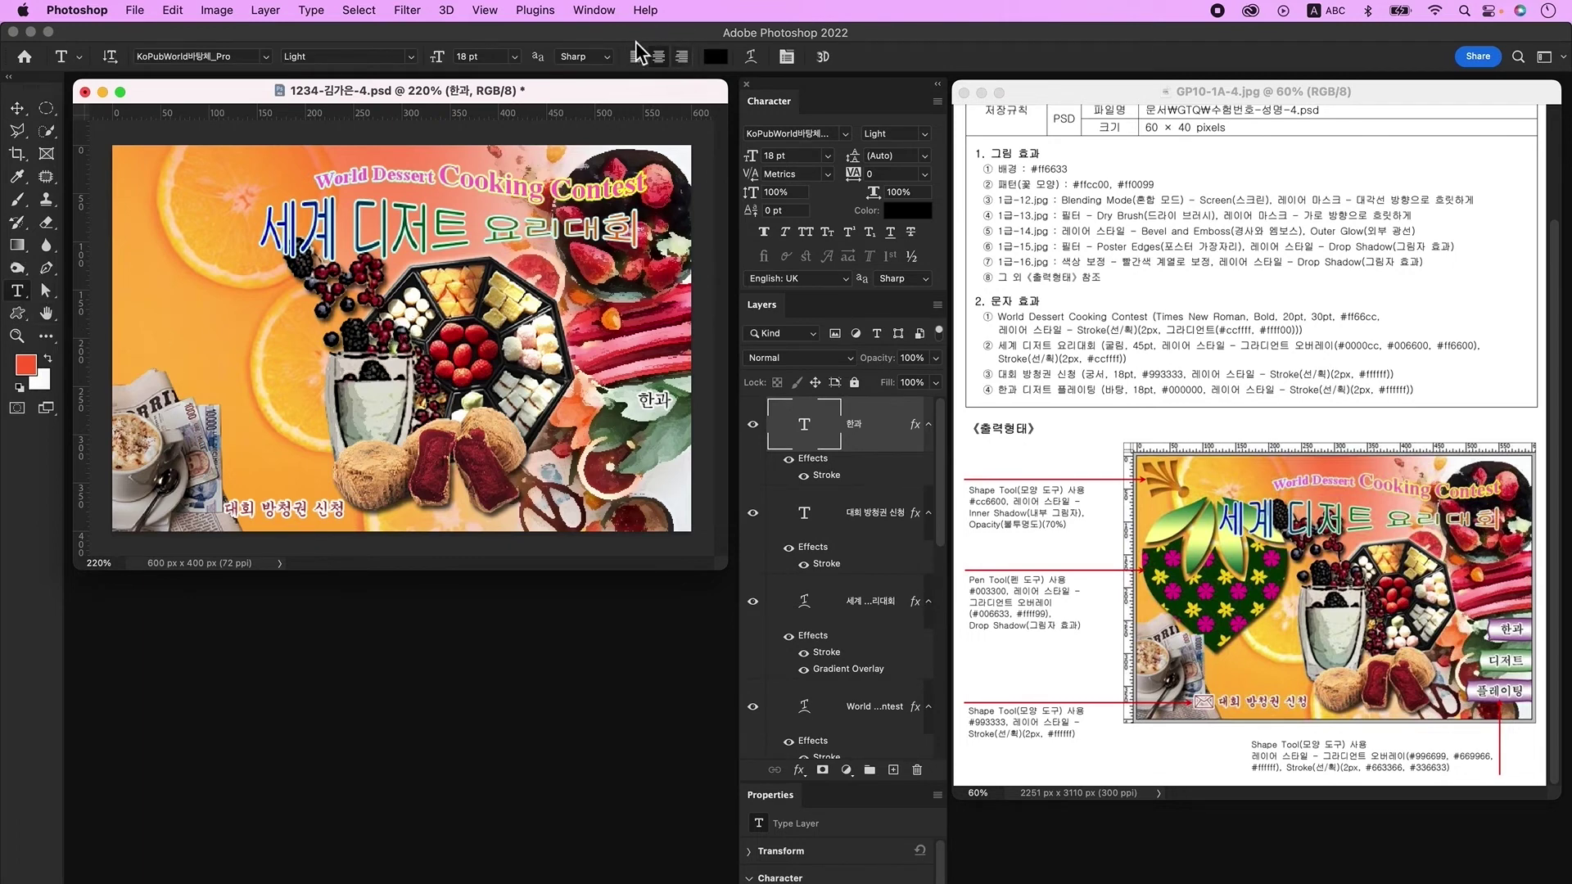
left_click(685, 61)
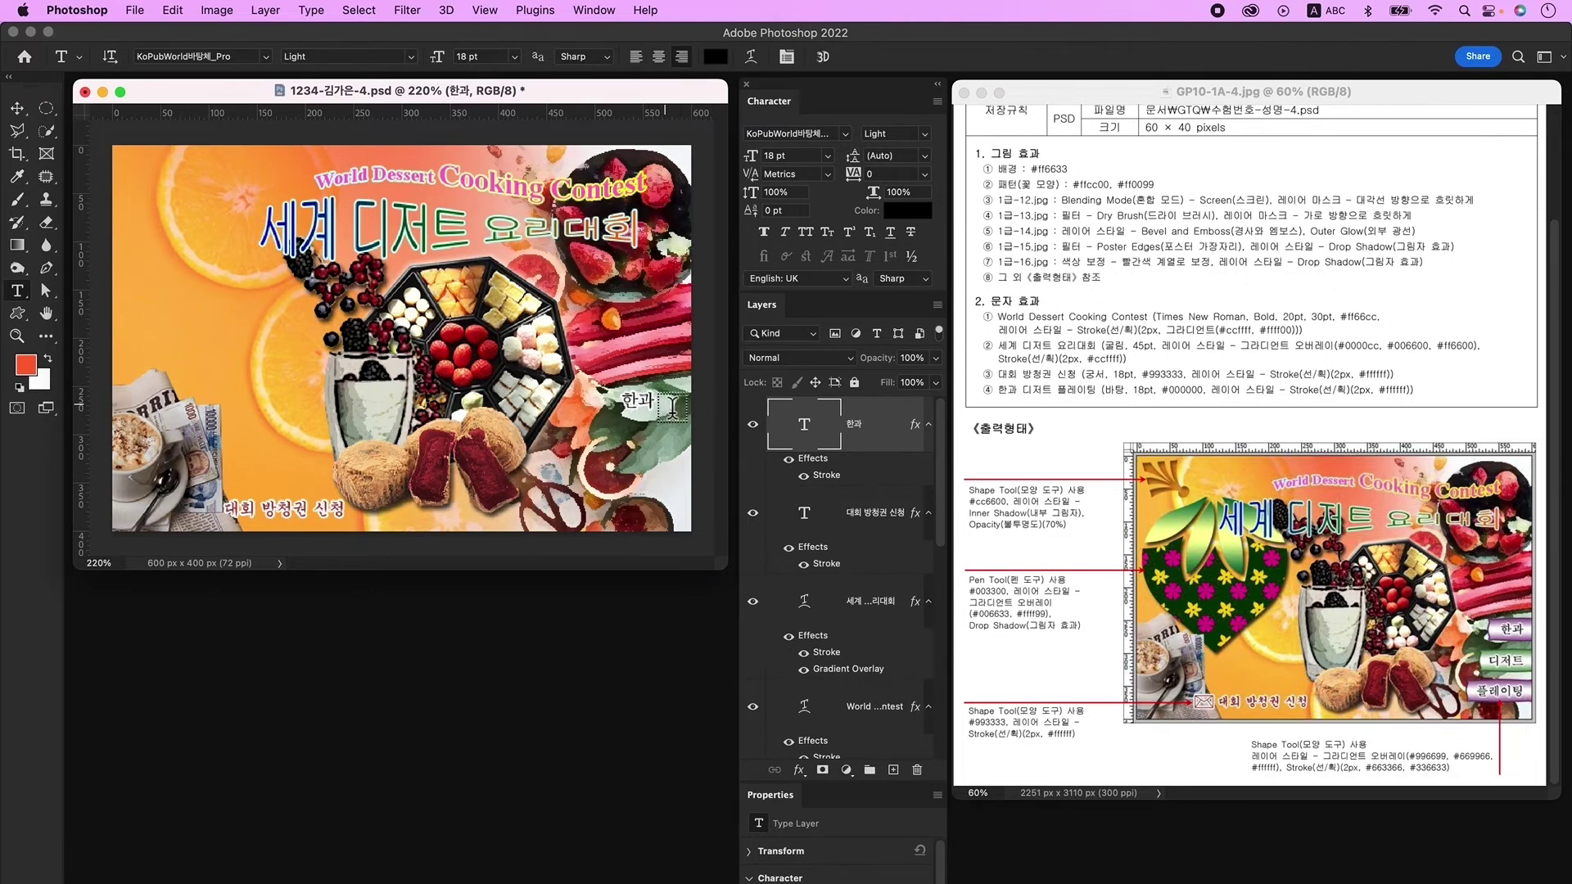
key("v")
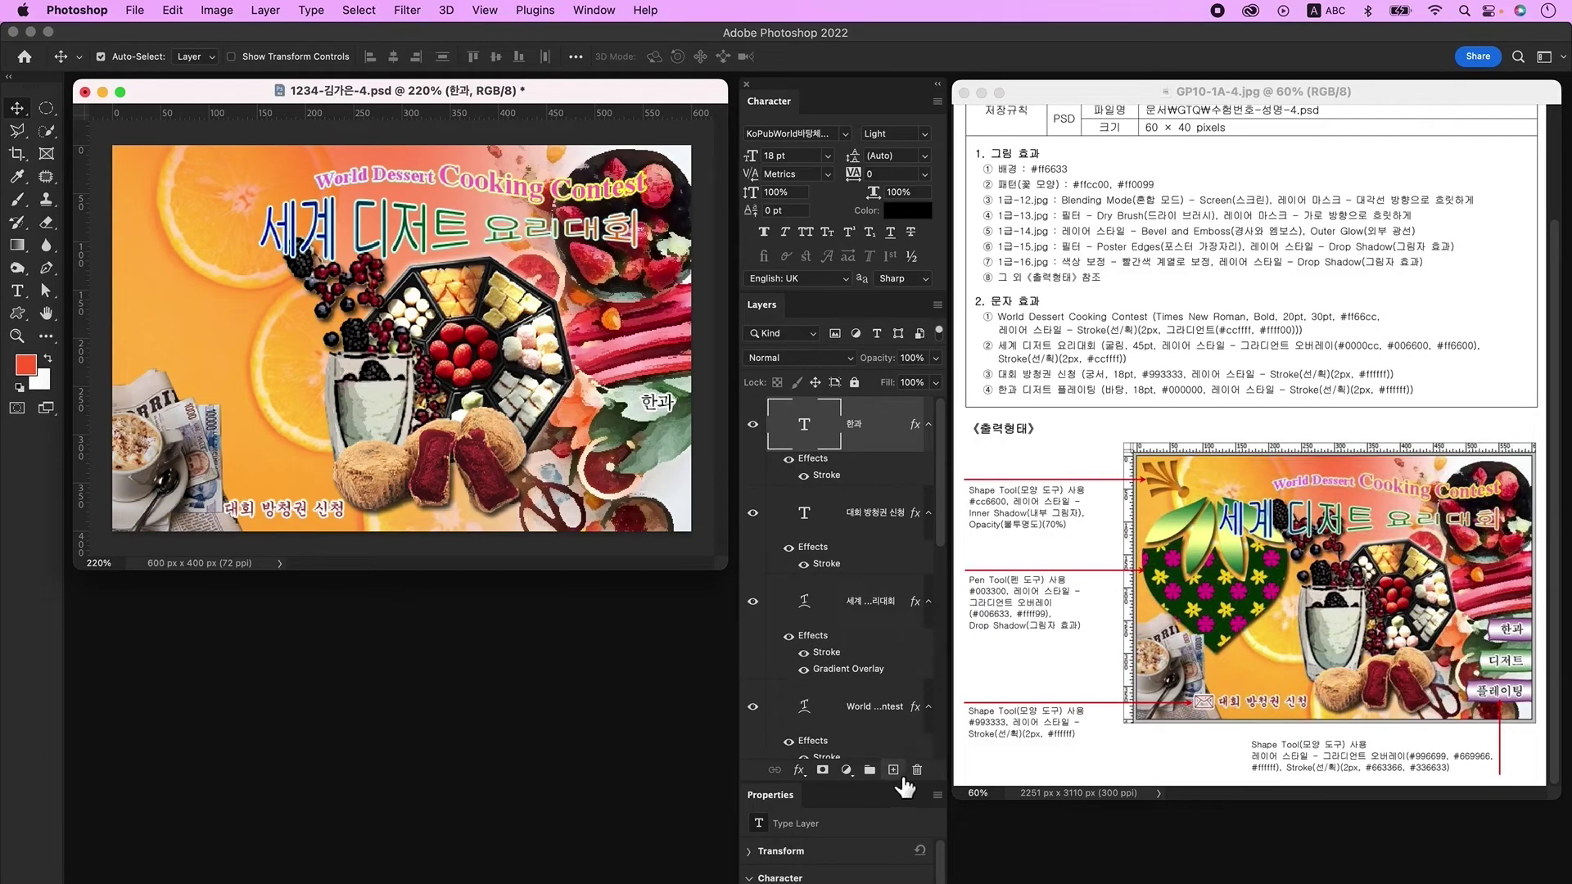
left_click(894, 770)
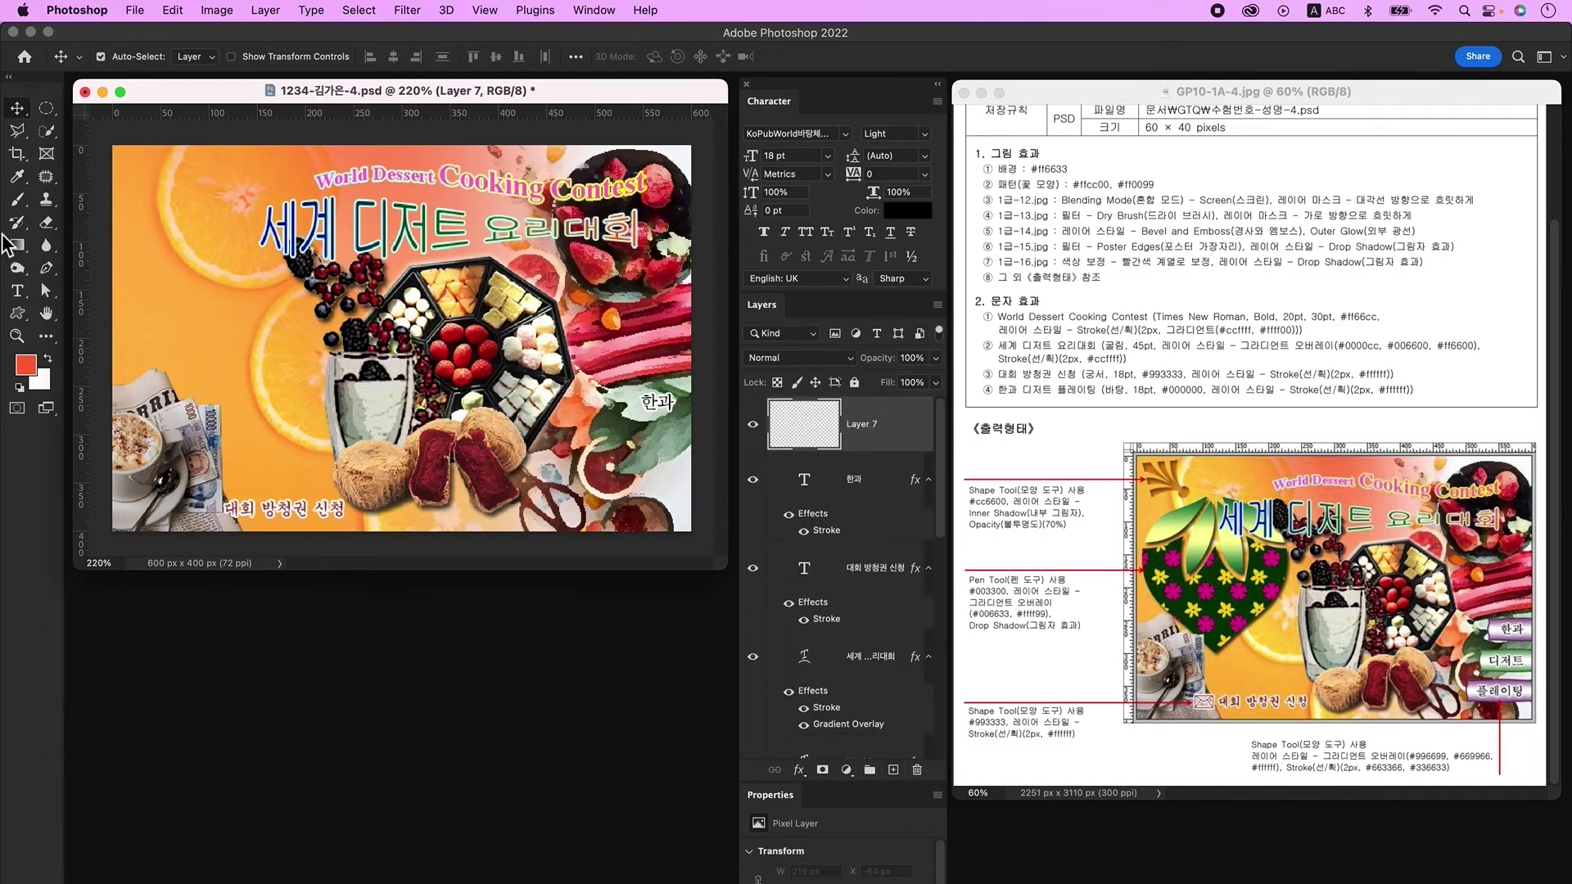
Step: Draw a spray-like ornament shape at the top left filled with orange ff6633
left_click(18, 316)
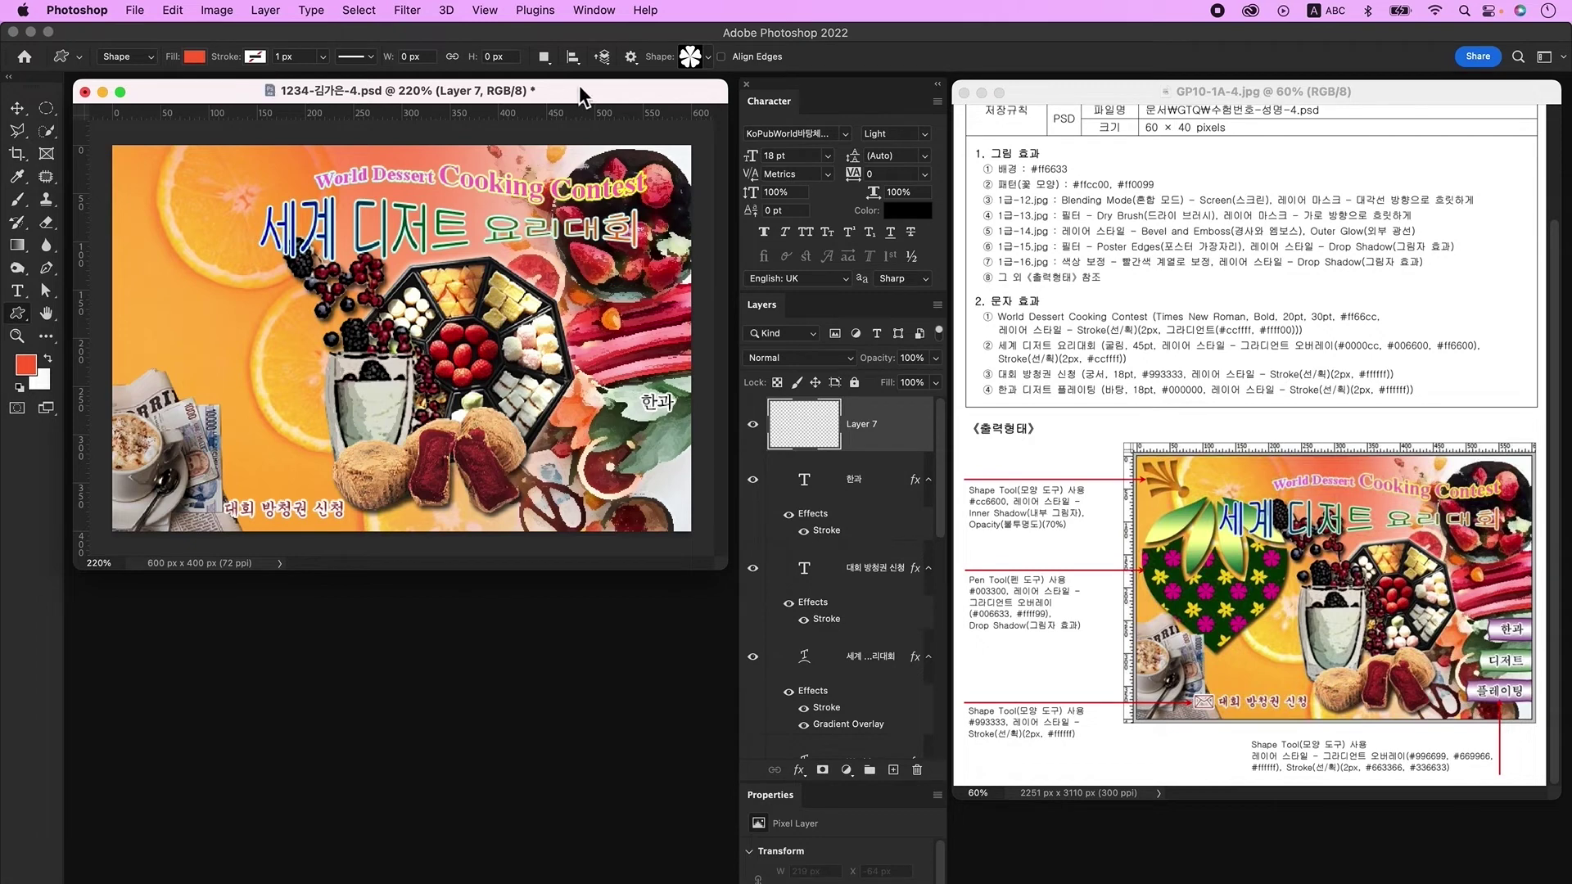
left_click(693, 60)
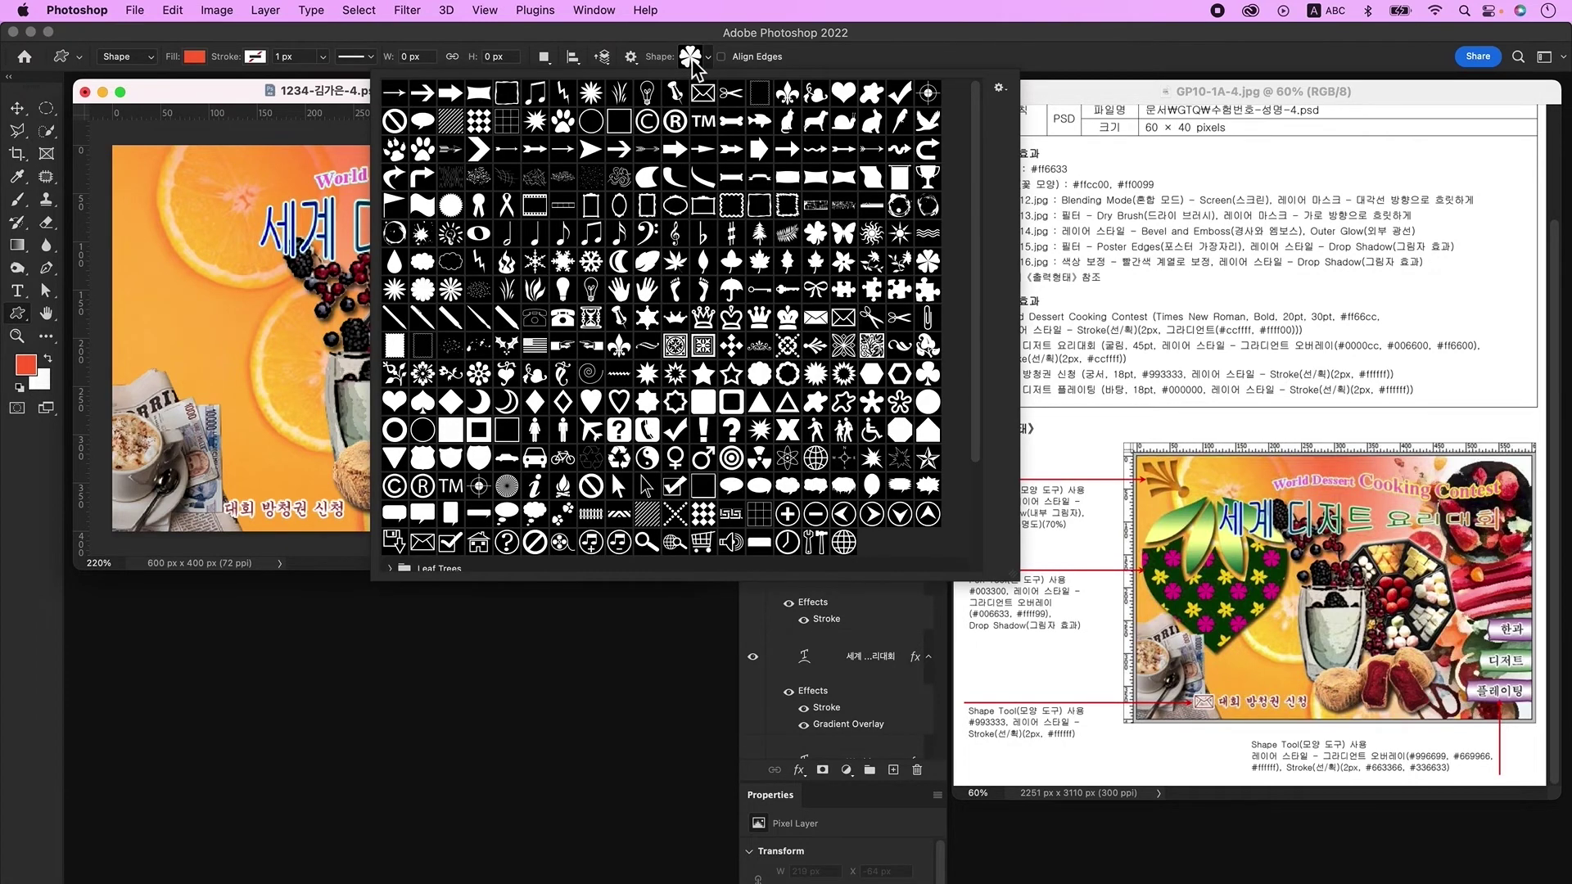
double_click(843, 263)
left_click_drag(160, 172, 250, 254)
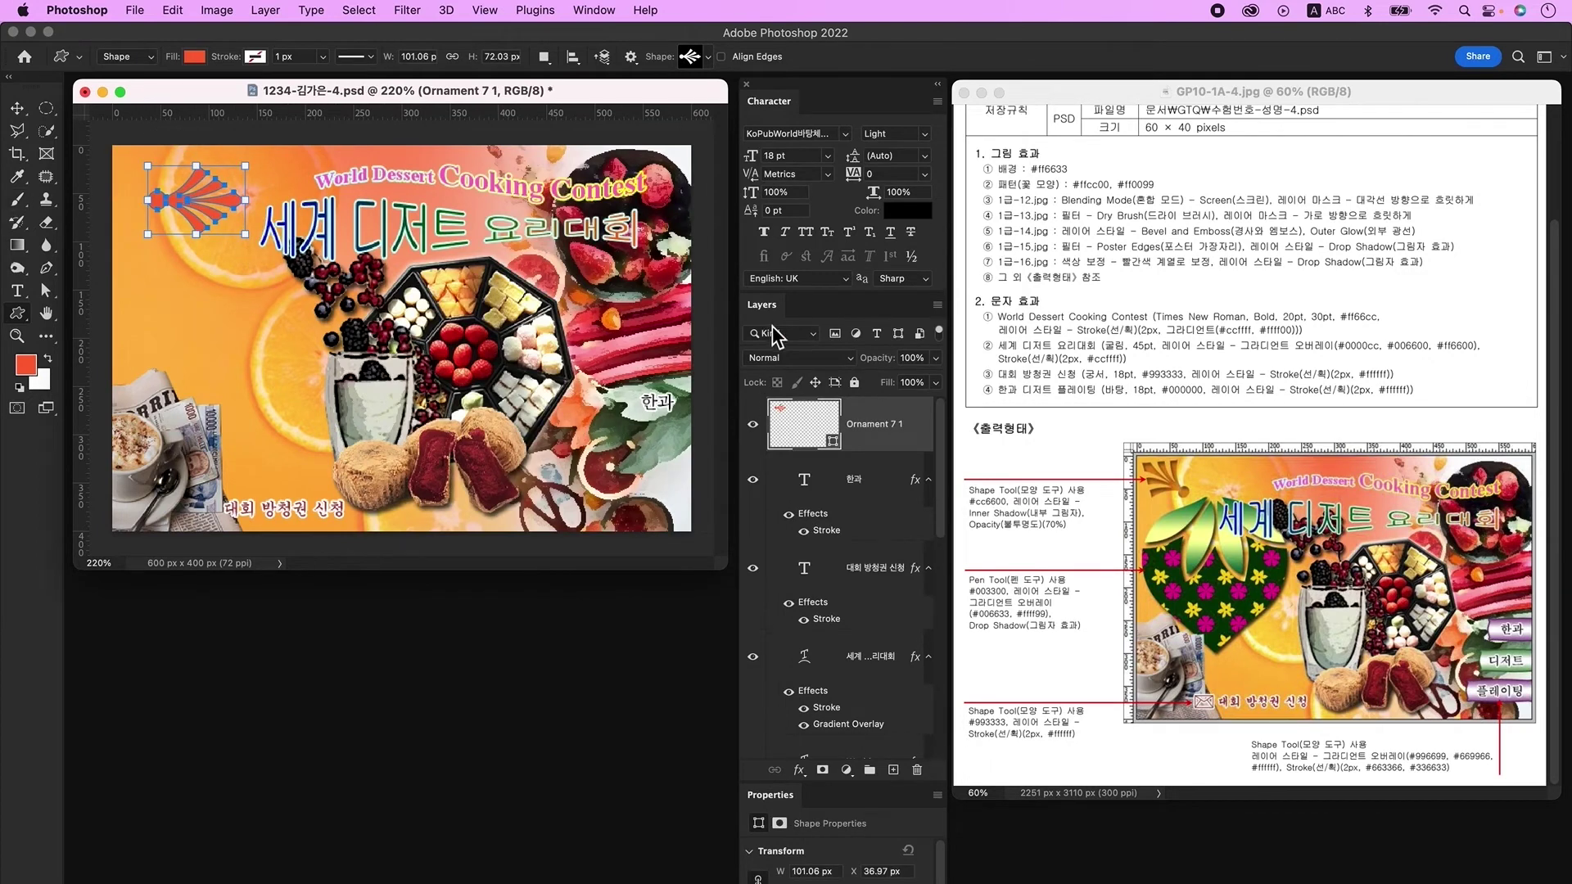
double_click(793, 426)
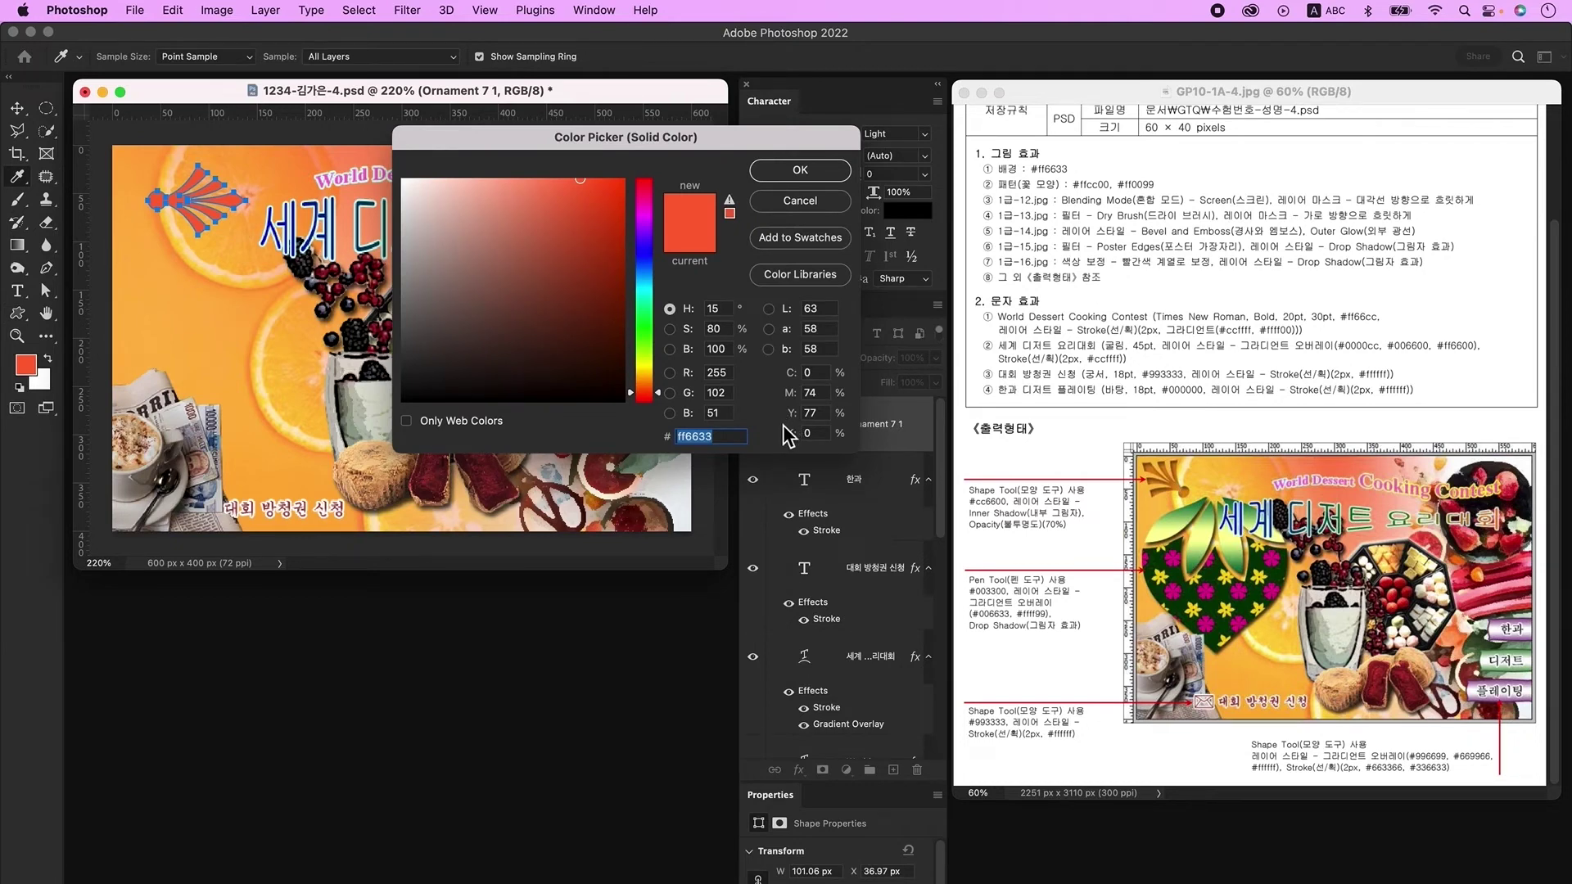
key("Return")
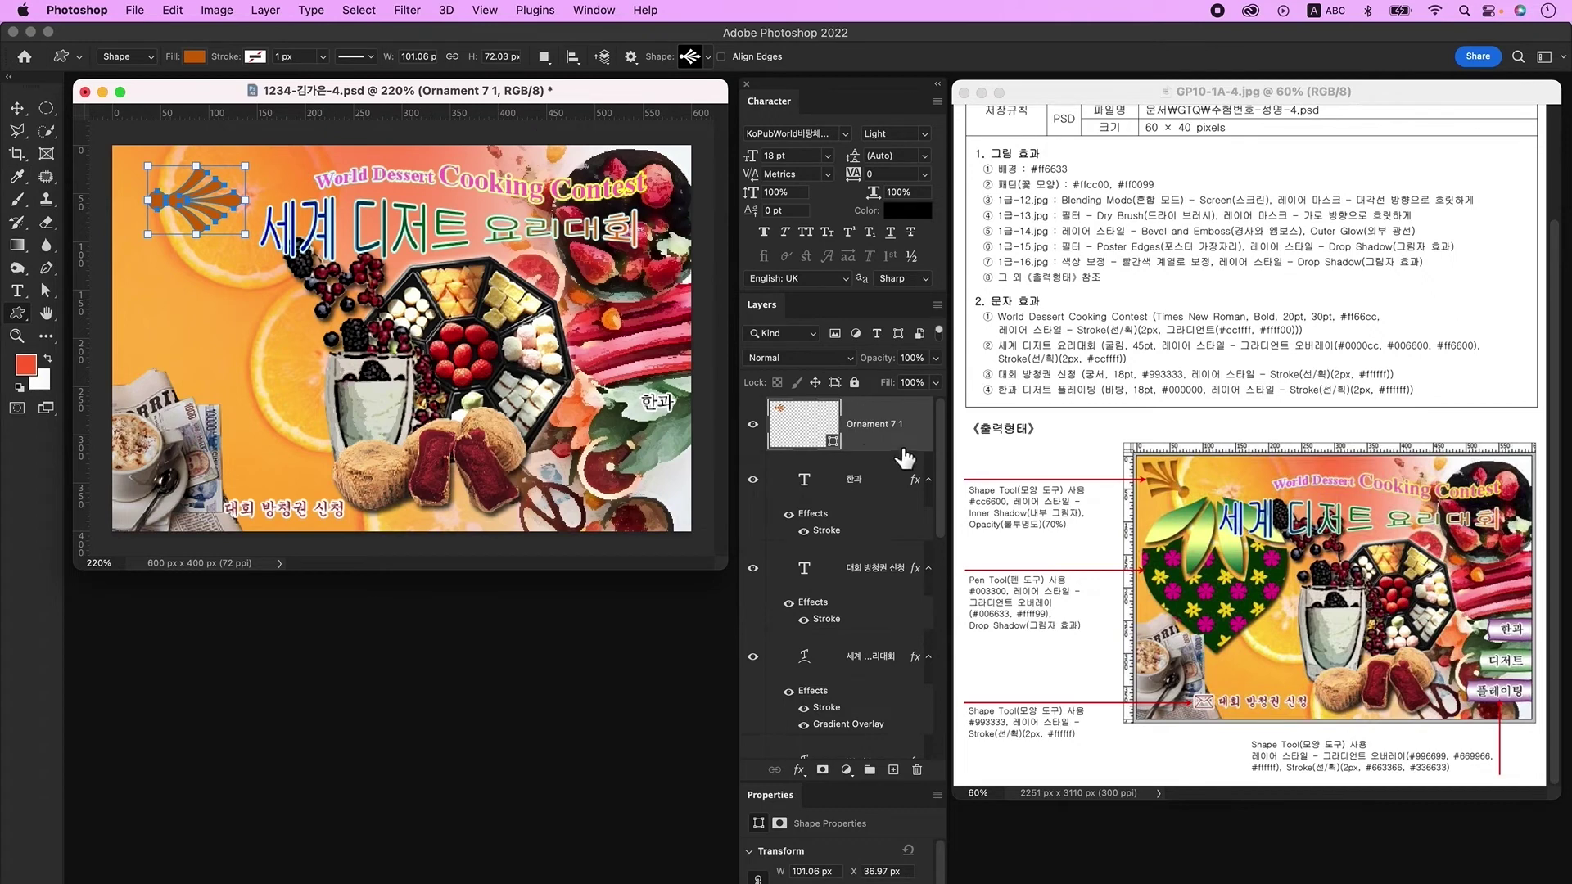
Step: Add an Inner Shadow to the ornament and set its layer opacity to 70%
double_click(905, 457)
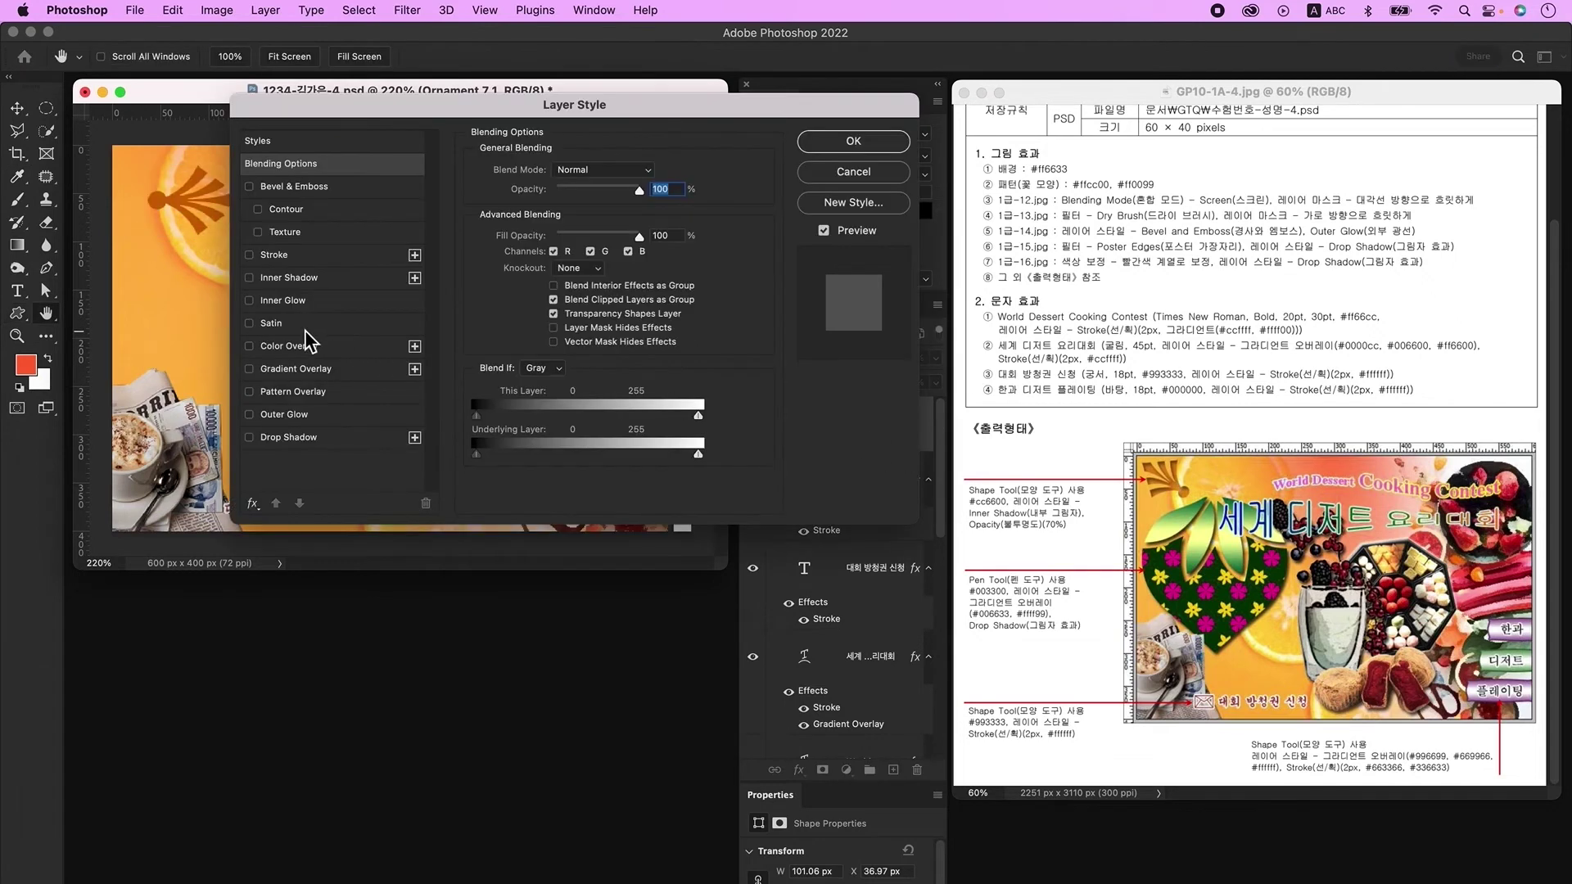
left_click(305, 278)
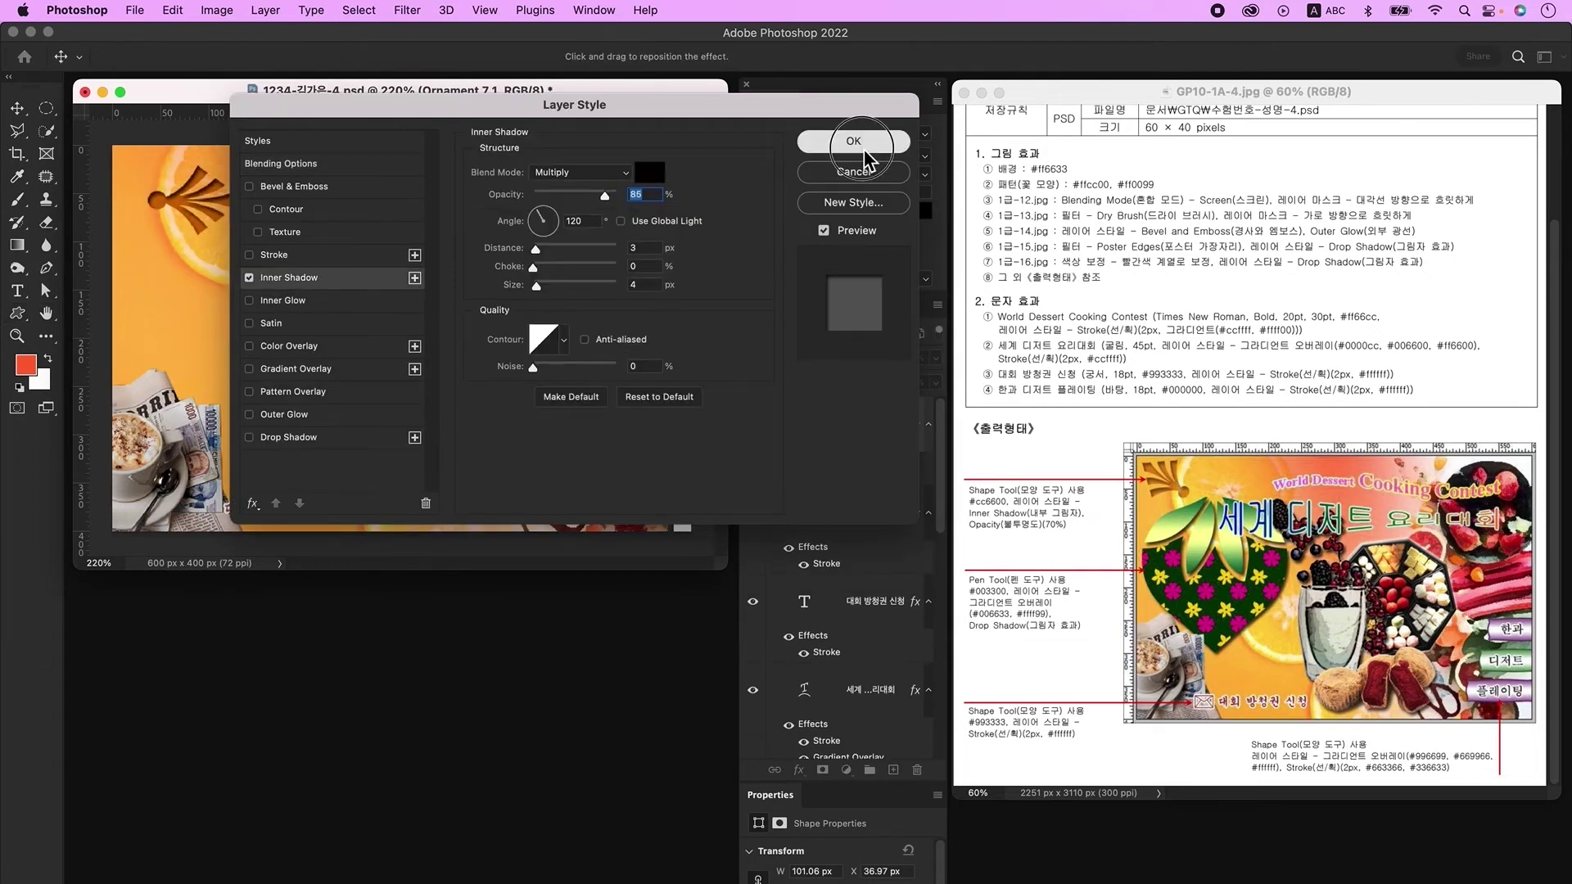
left_click(853, 141)
left_click(914, 358)
type("70")
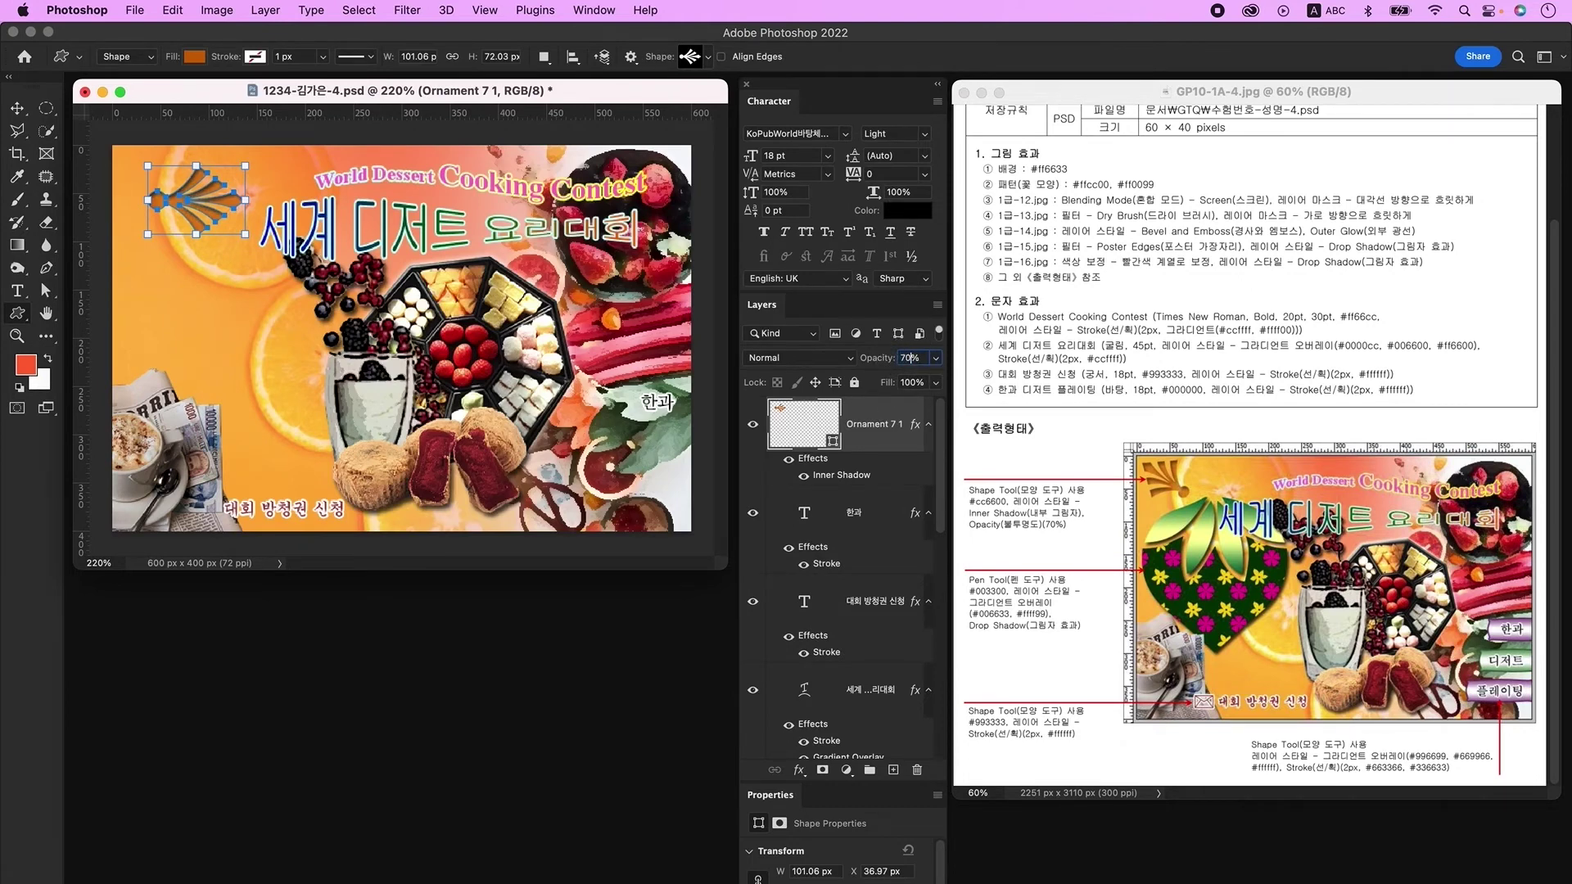
Step: Rotate and slightly shrink the ornament, then add an empty layer above it
key("super+t")
left_click_drag(246, 246, 185, 143)
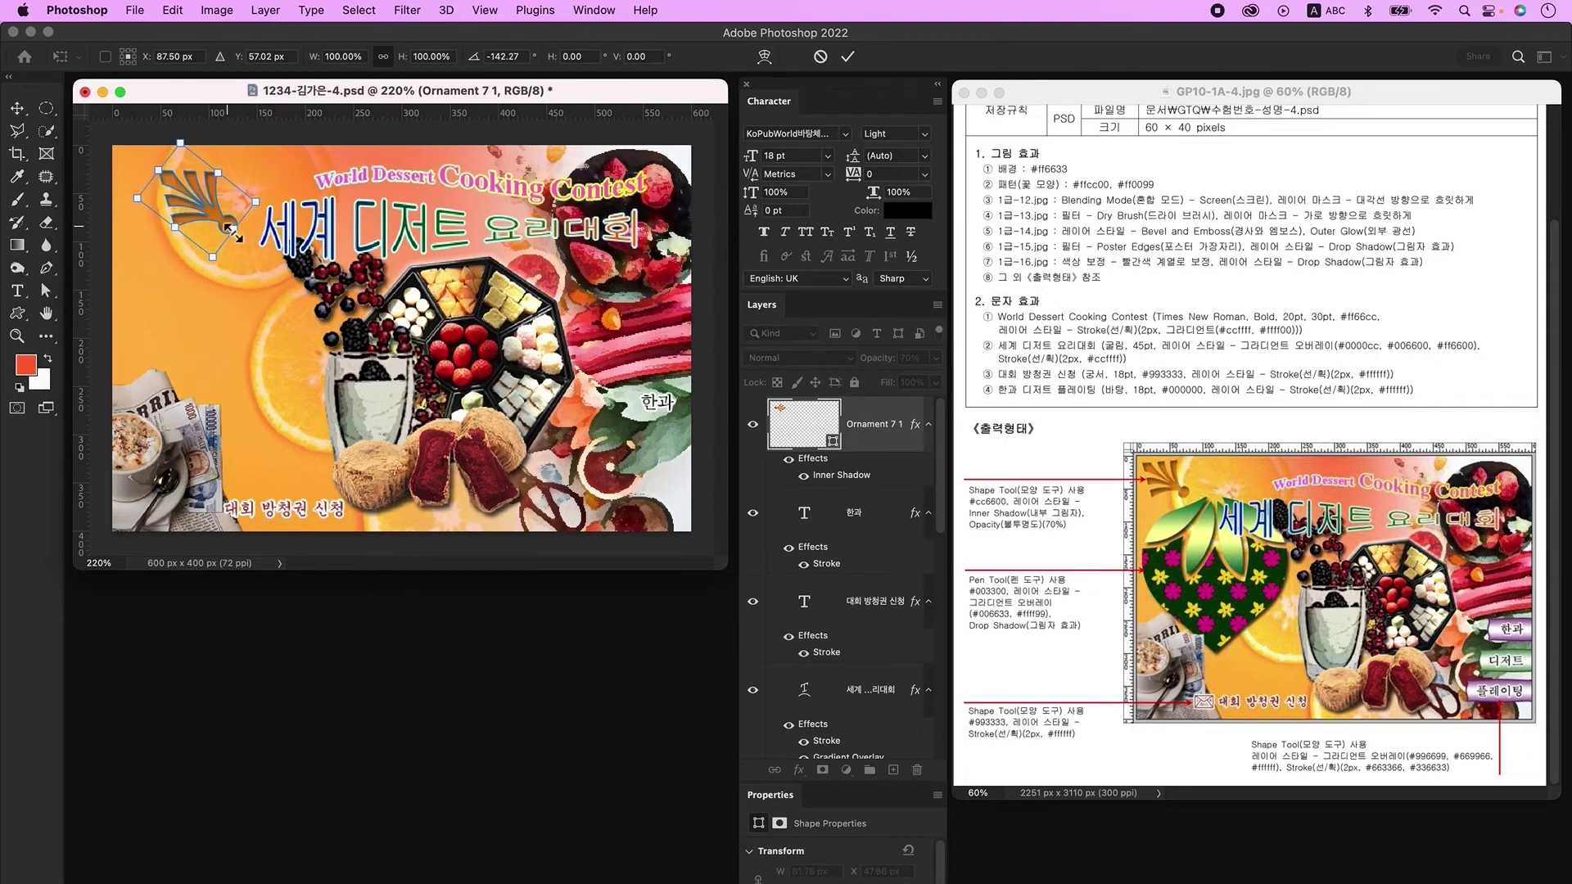
left_click_drag(240, 235, 182, 201)
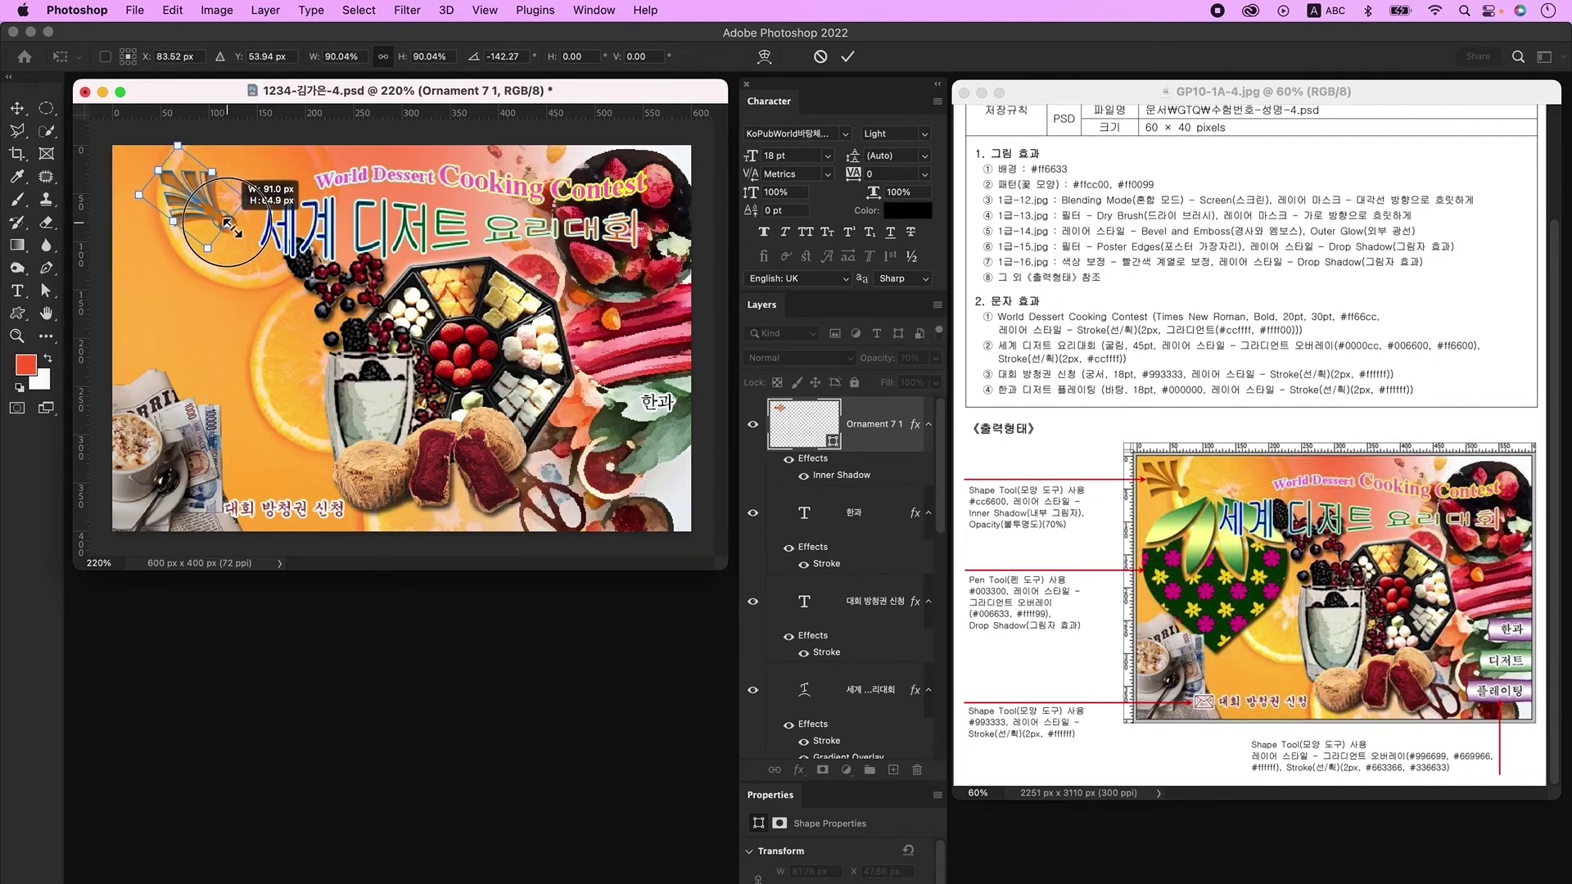
key("Return")
left_click(895, 770)
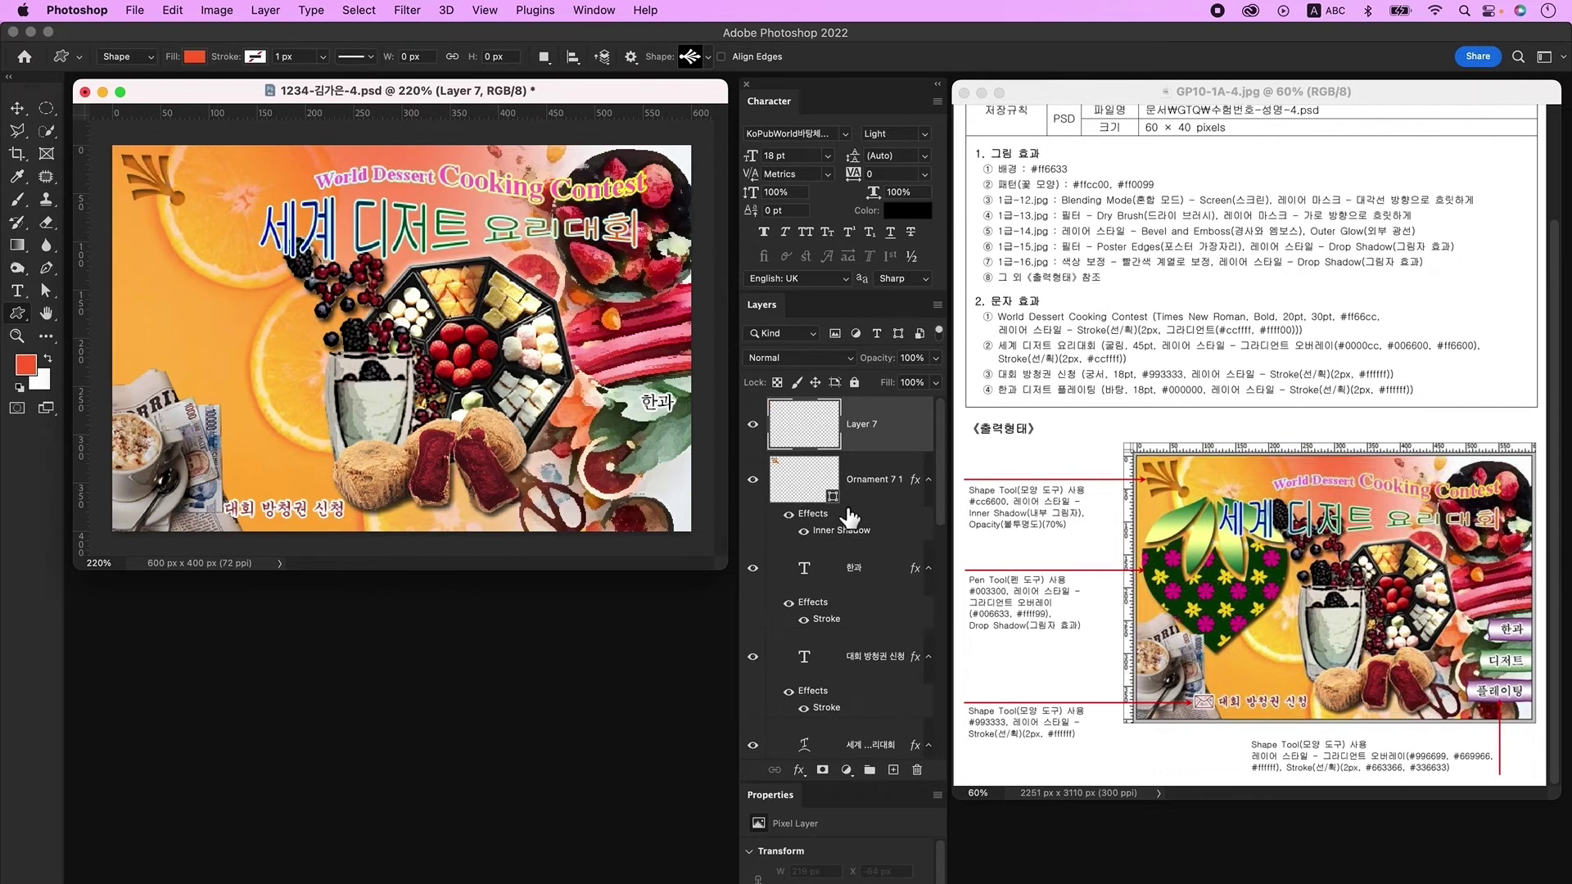
Step: Show the grid over the poster with Ctrl+' and ready the Pen tool
key("ctrl+apostrophe")
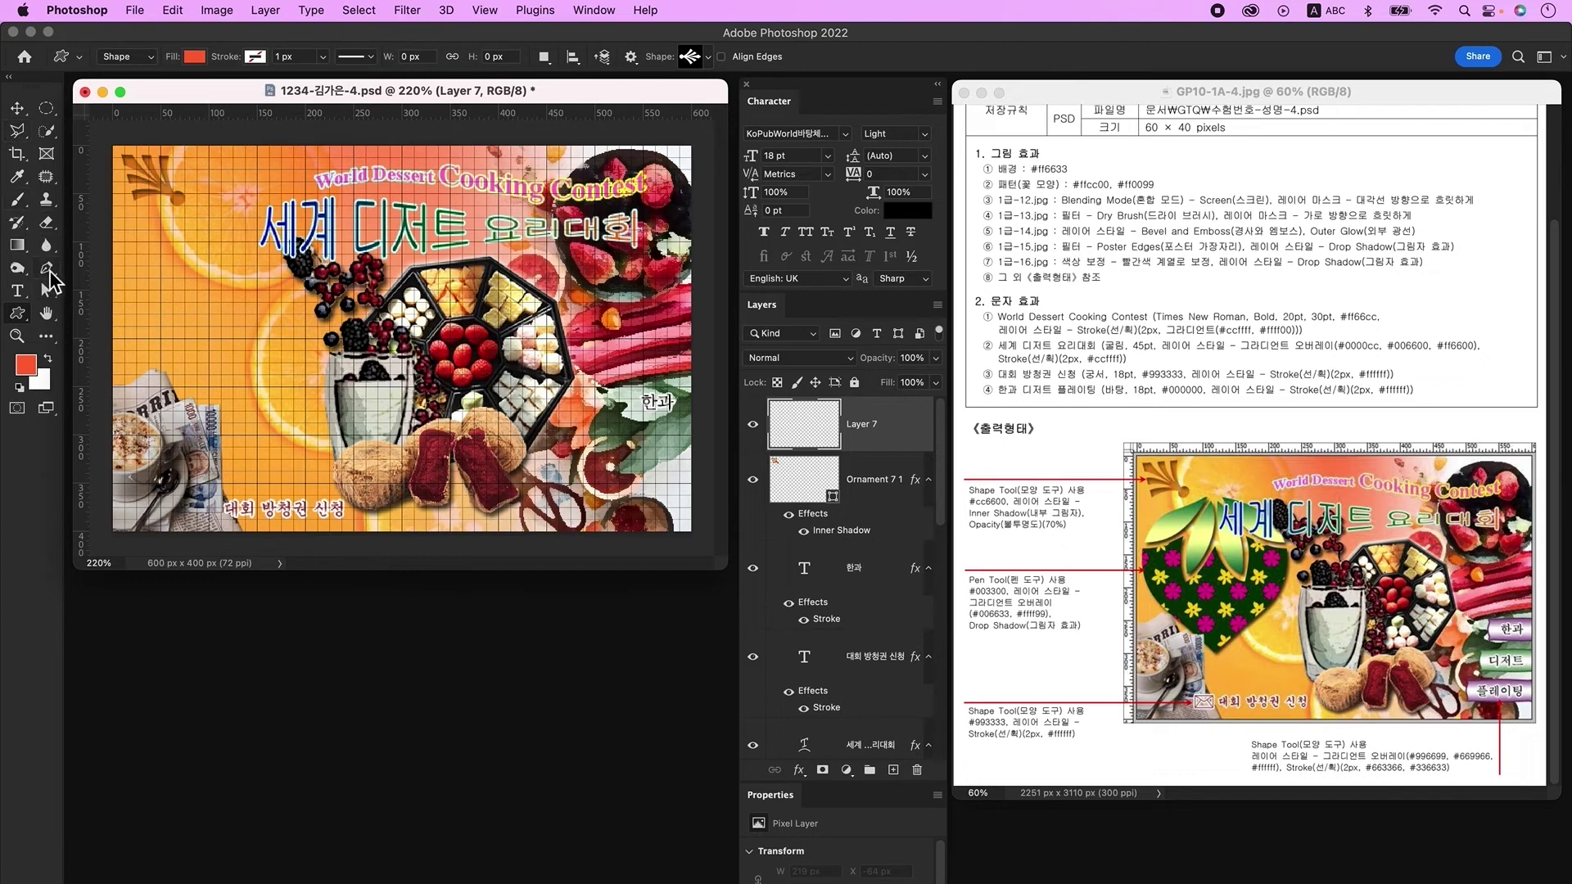
left_click(49, 271)
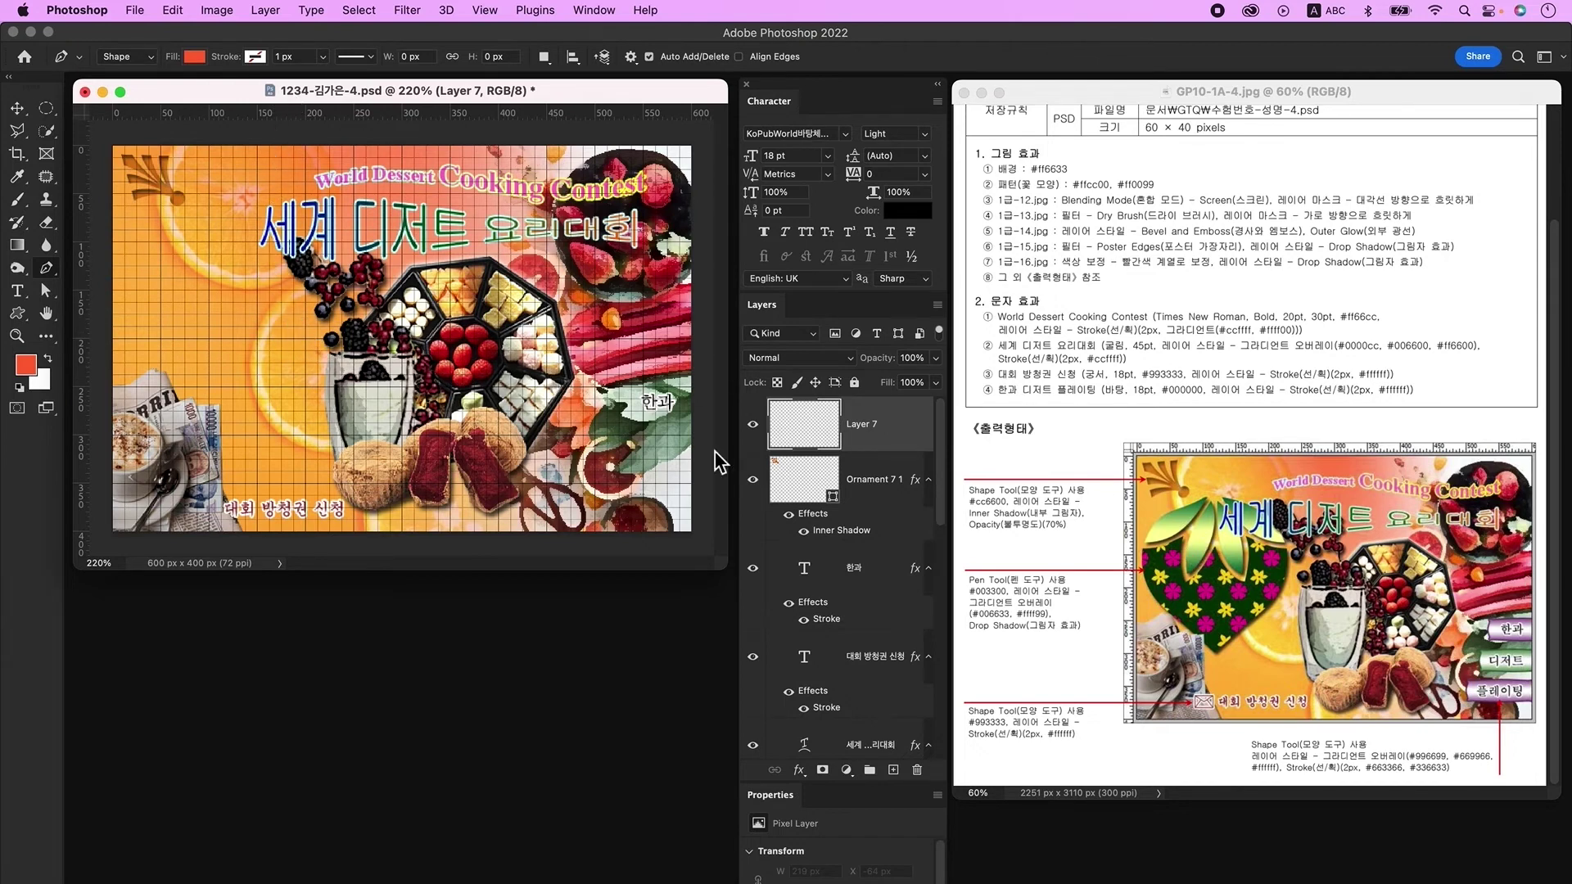
Step: Draw two red leaf shapes with the Pen tool at the poster's upper left
left_click_drag(198, 241, 203, 294)
key("Return")
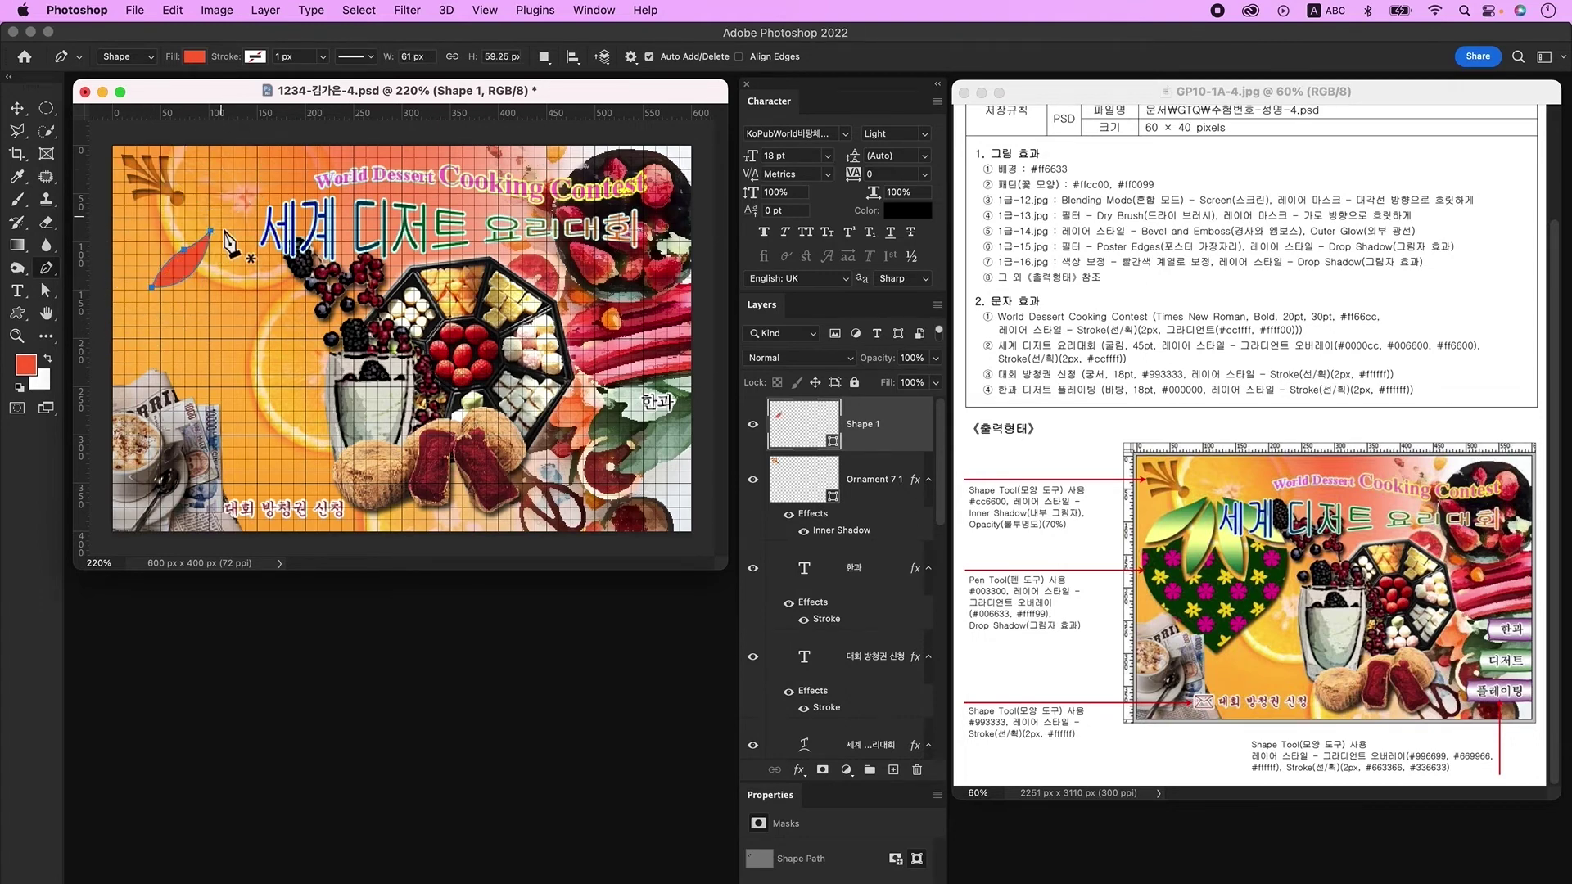
left_click(894, 771)
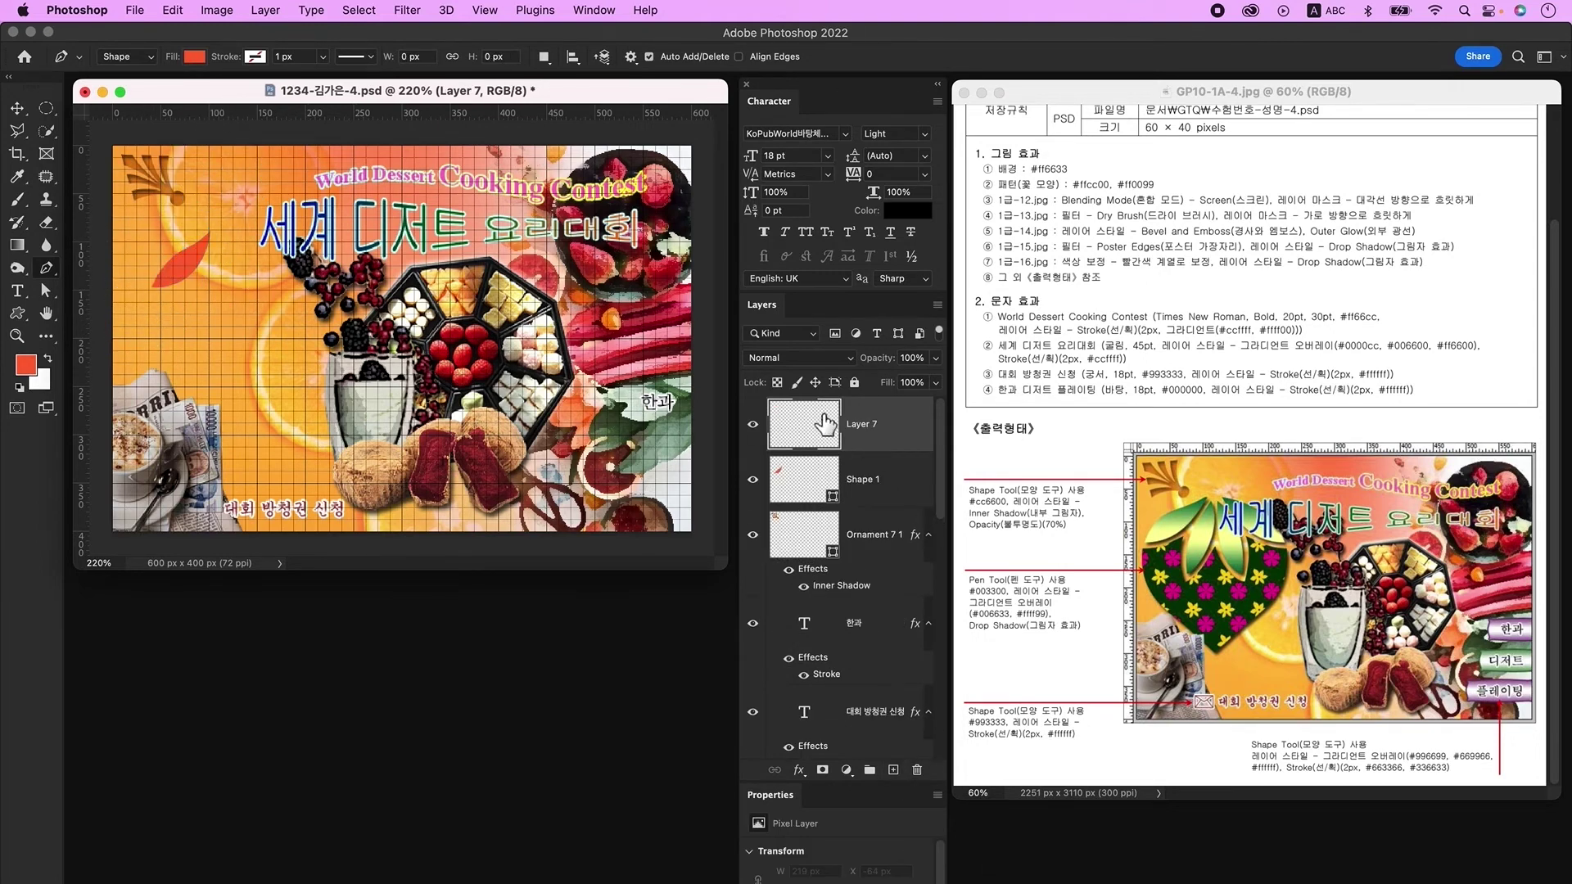
left_click(220, 235)
left_click(206, 275)
left_click(198, 302)
left_click(199, 320)
left_click(220, 235)
Step: Alt-drag copies of the leaf rightward and rotate them into a fanned row of petals
key("v")
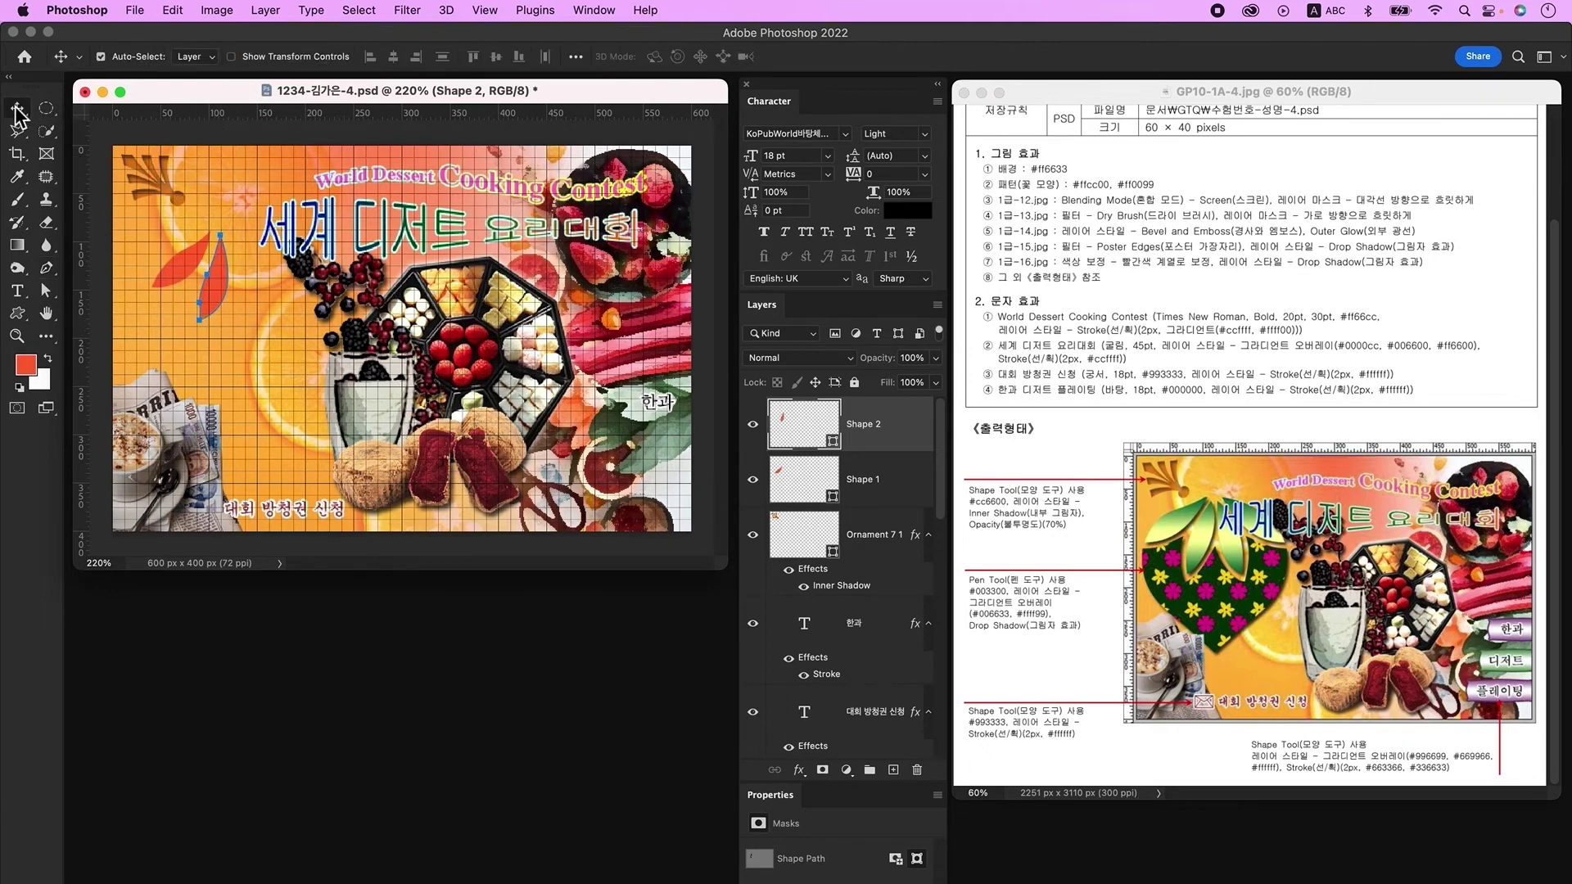
left_click_drag(223, 288, 259, 289)
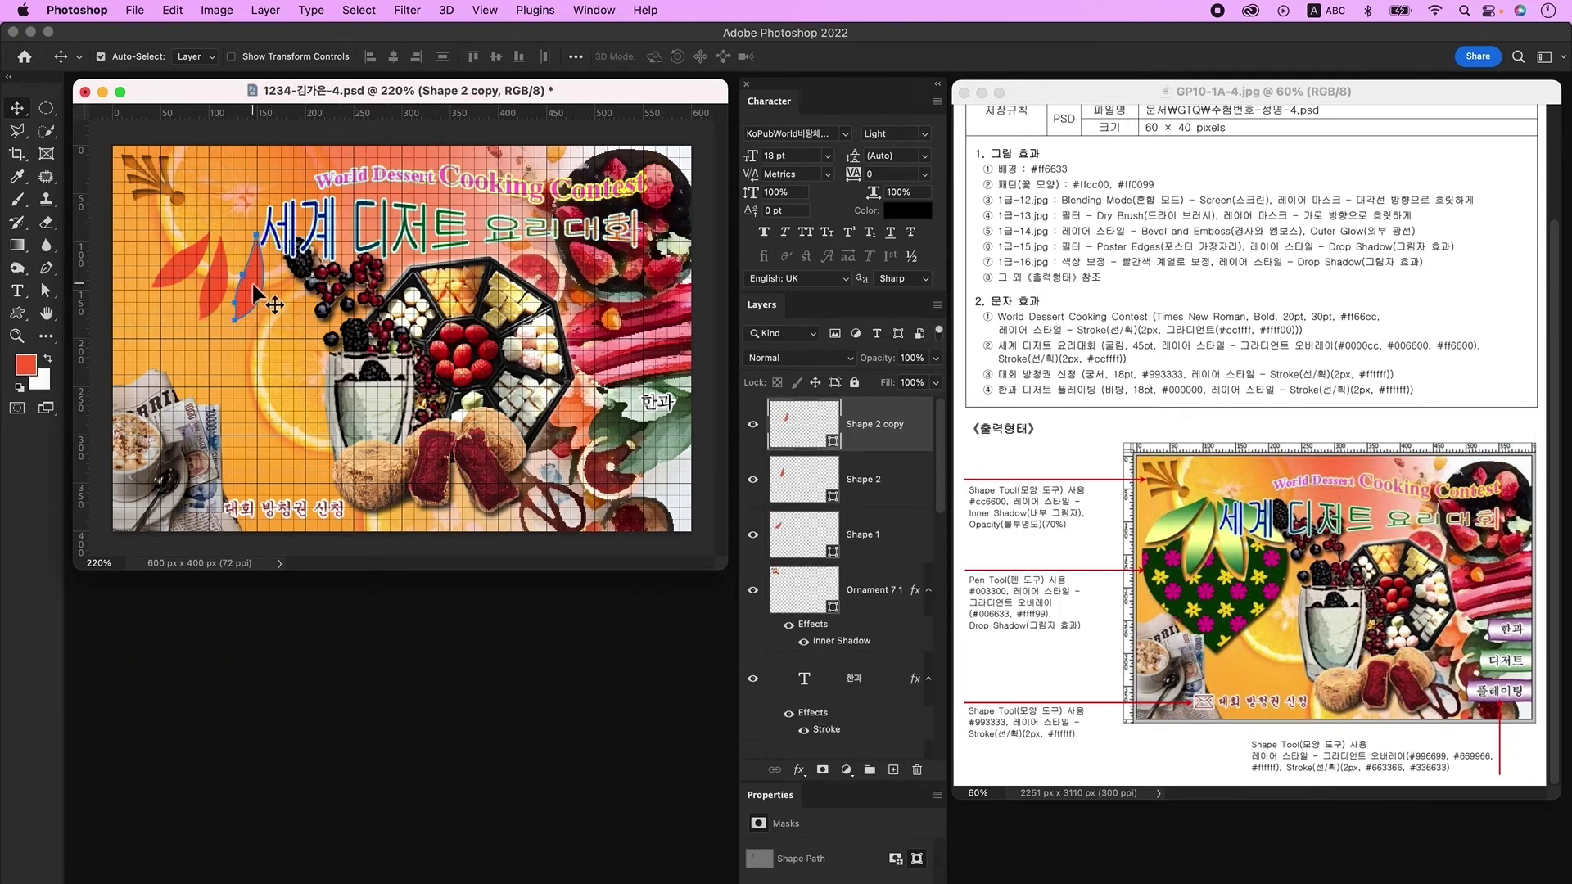
key("ctrl+t")
key("Return")
left_click_drag(253, 286, 288, 290)
key("Return")
left_click(216, 291)
Step: Select the petal copies, inspect their paths, and add a new empty layer
left_click(238, 303)
left_click(256, 312)
left_click(332, 303)
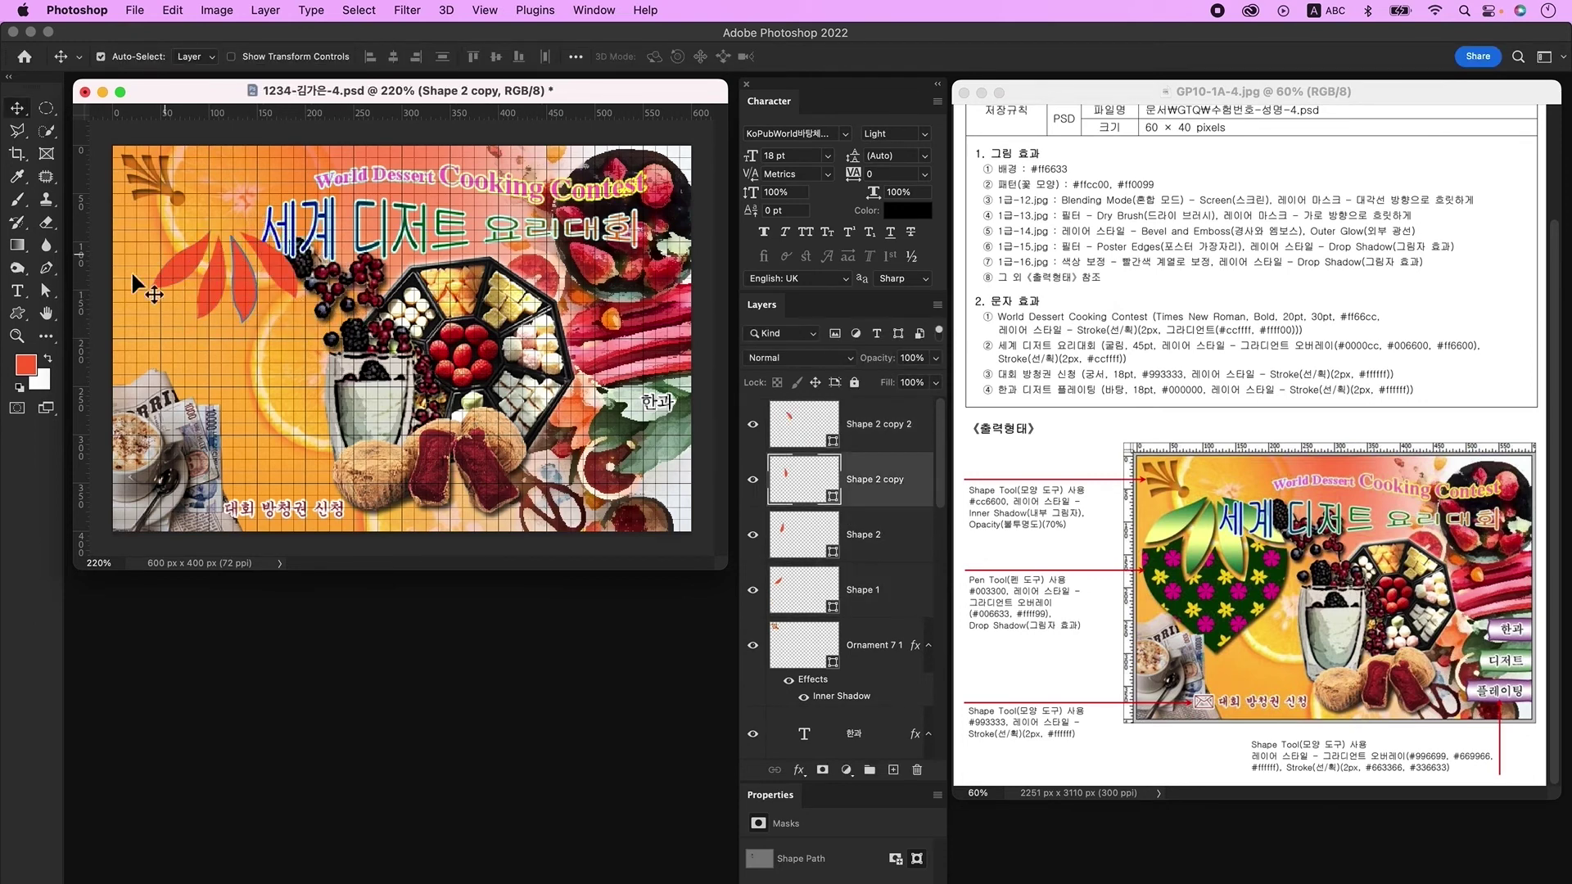
left_click(47, 290)
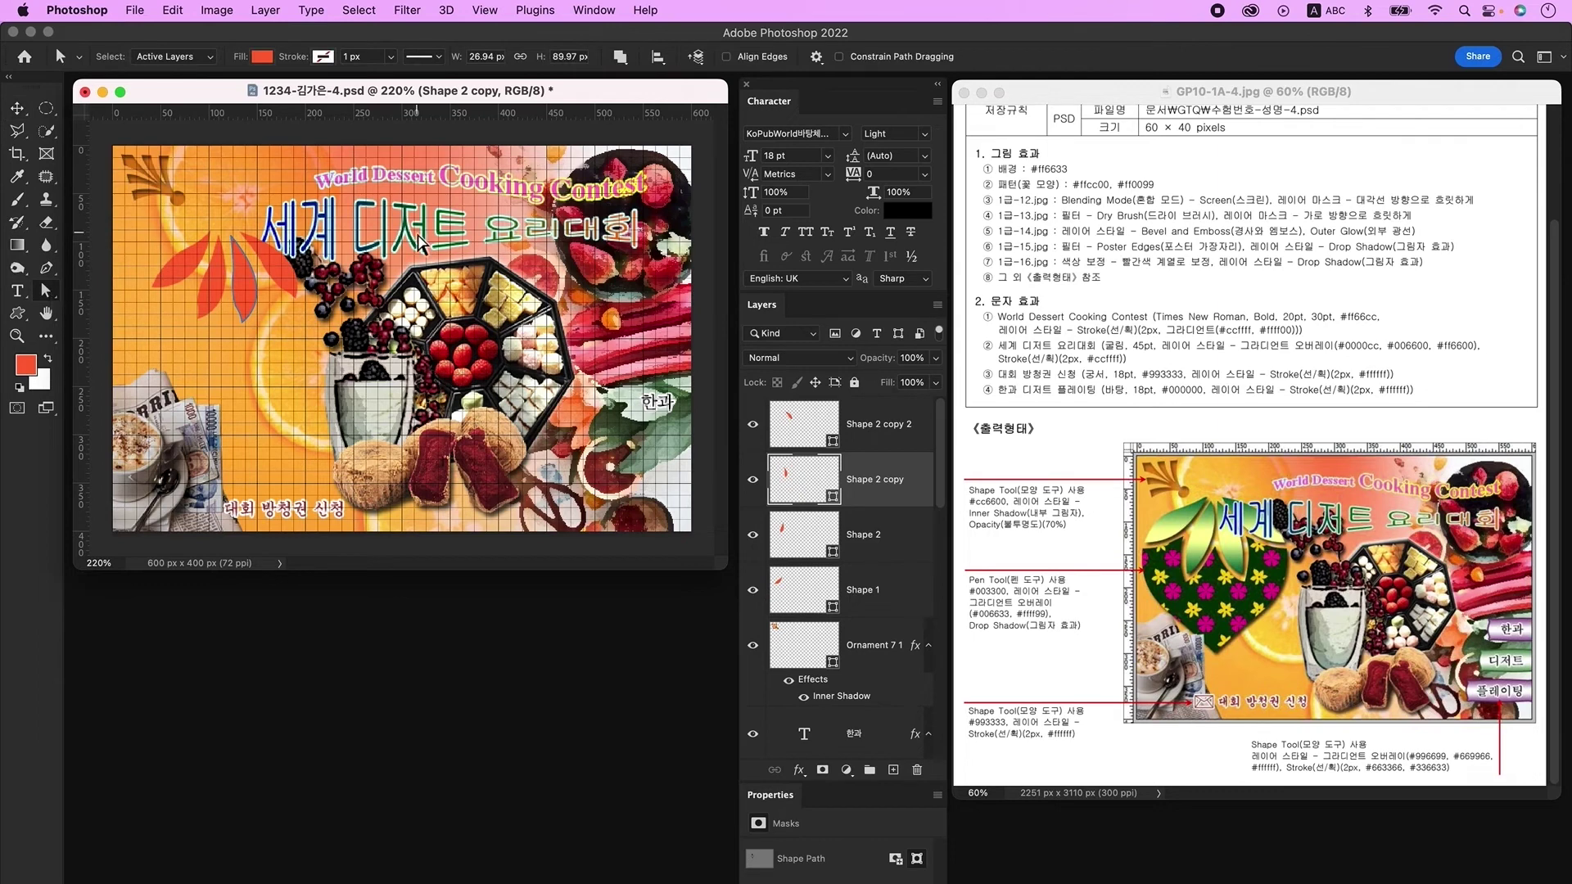
left_click(241, 324)
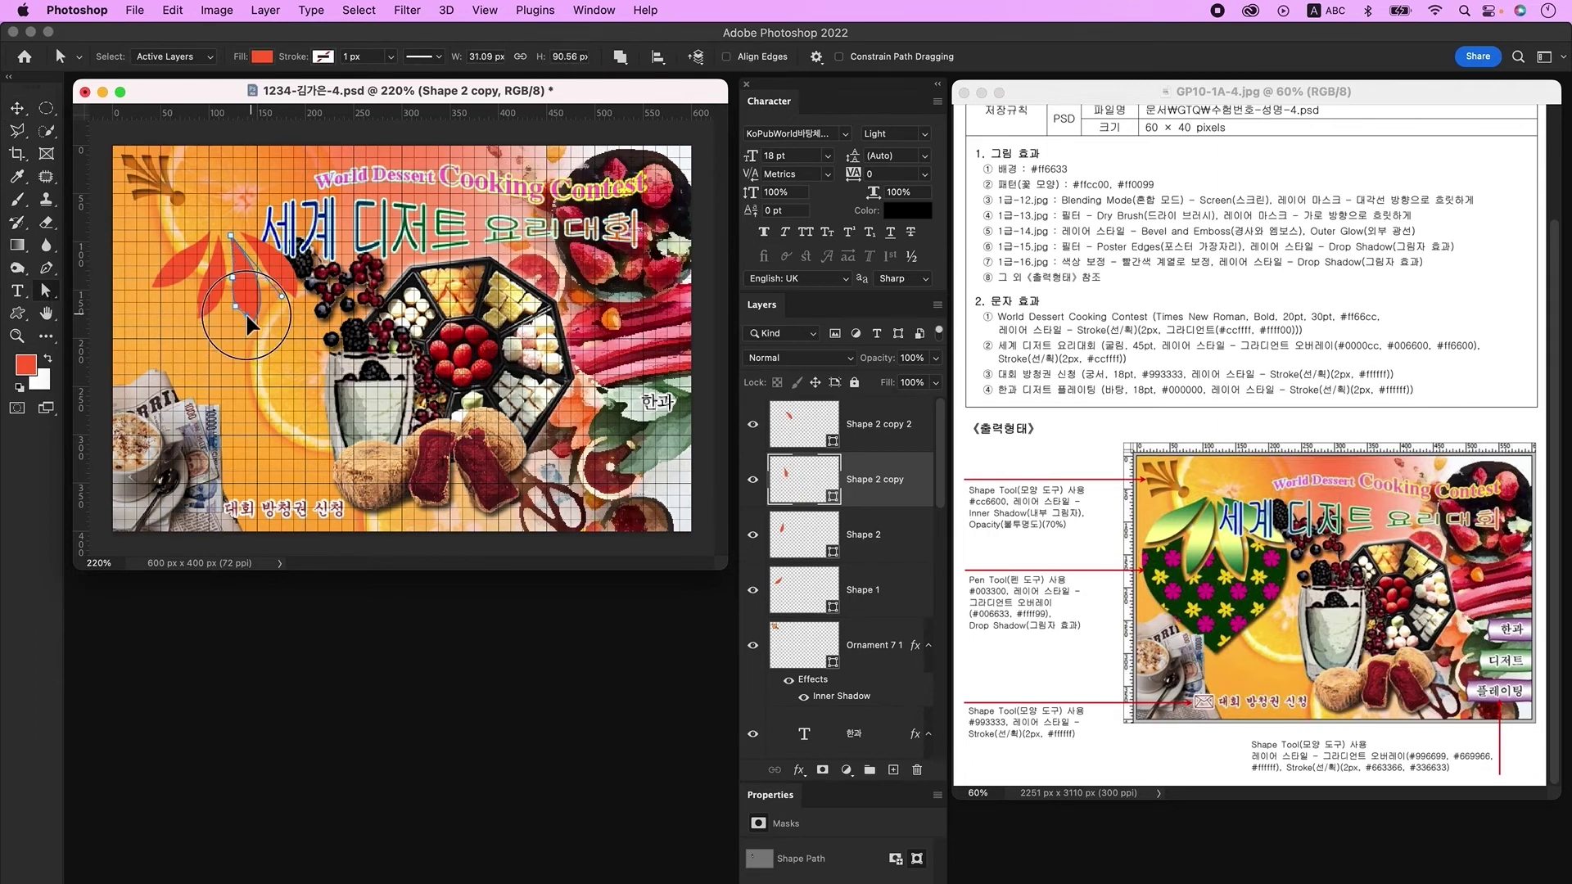
left_click(880, 426)
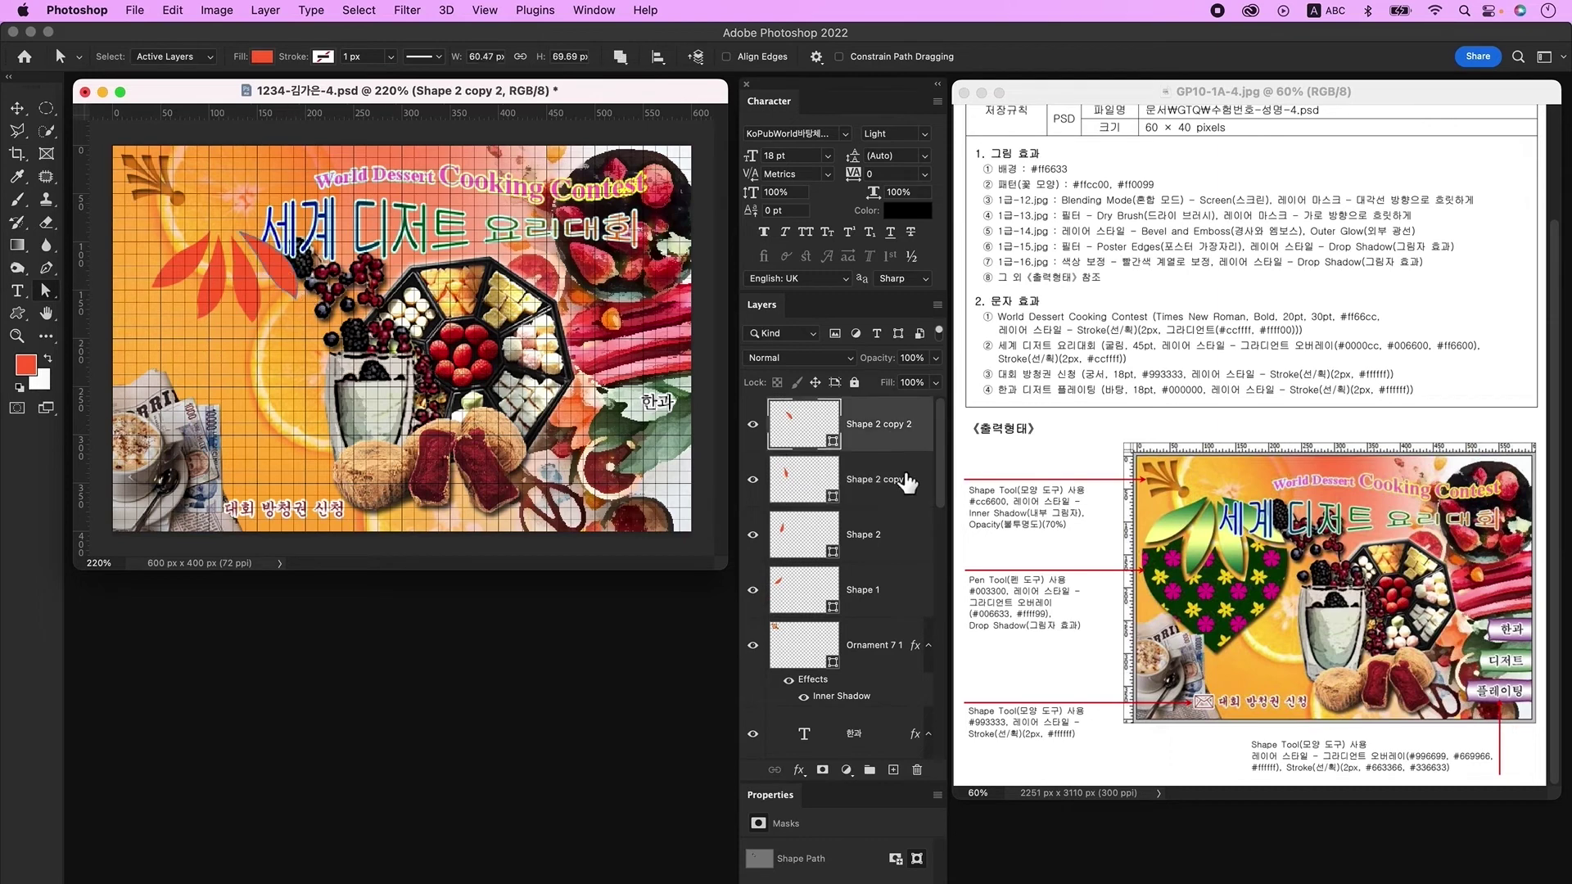
left_click(894, 770)
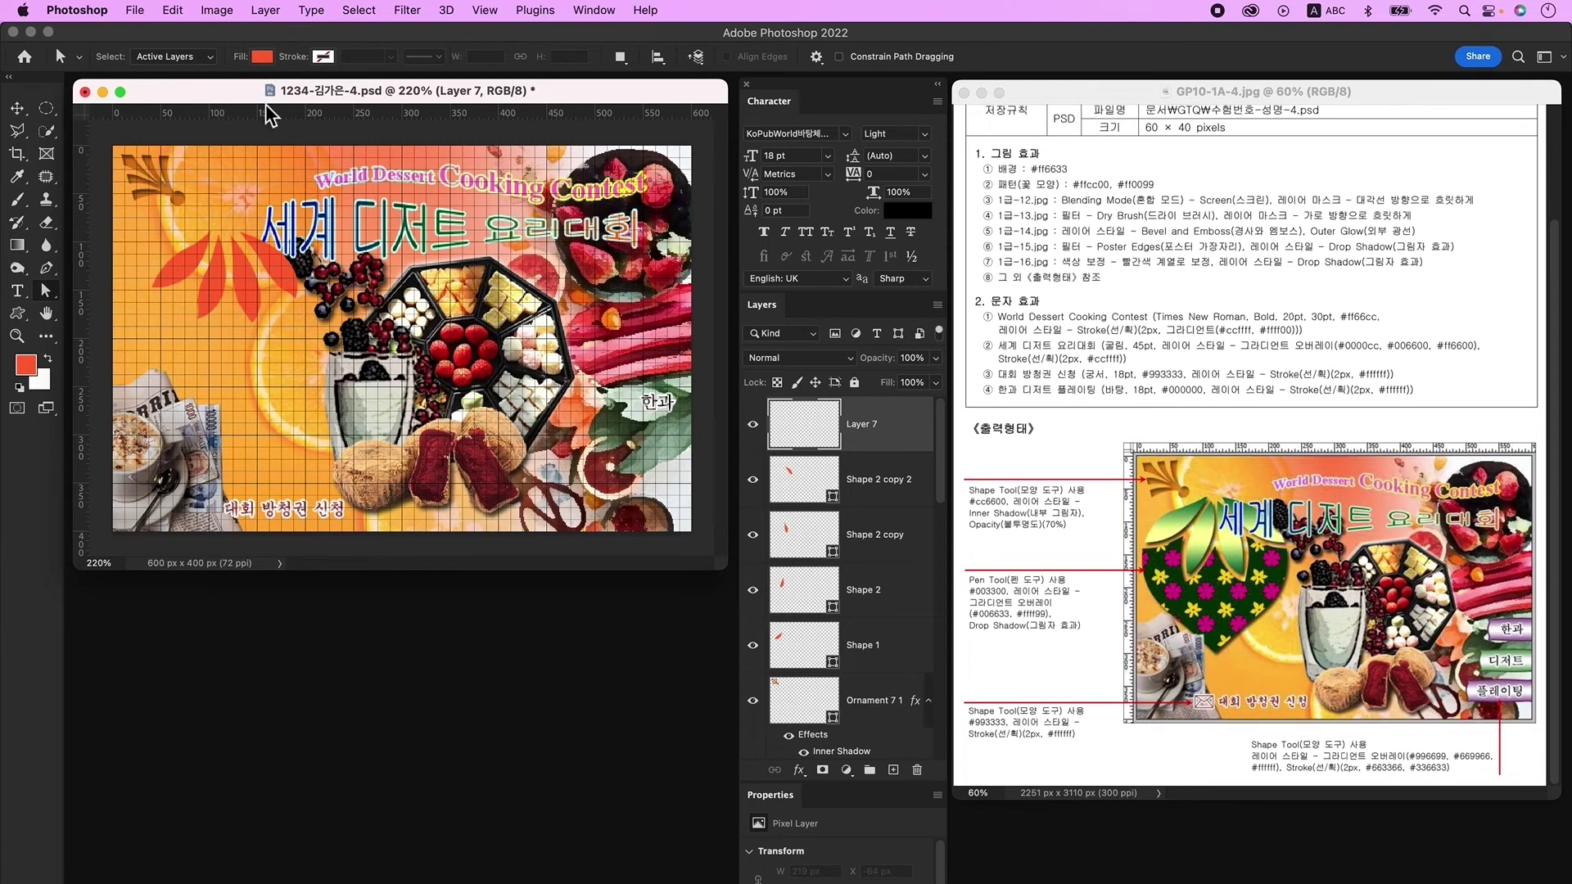
Step: Set the Pen shape fill to yellow and draw a heart-shaped body below the petals
key("p")
left_click(195, 56)
left_click(215, 155)
key("Return")
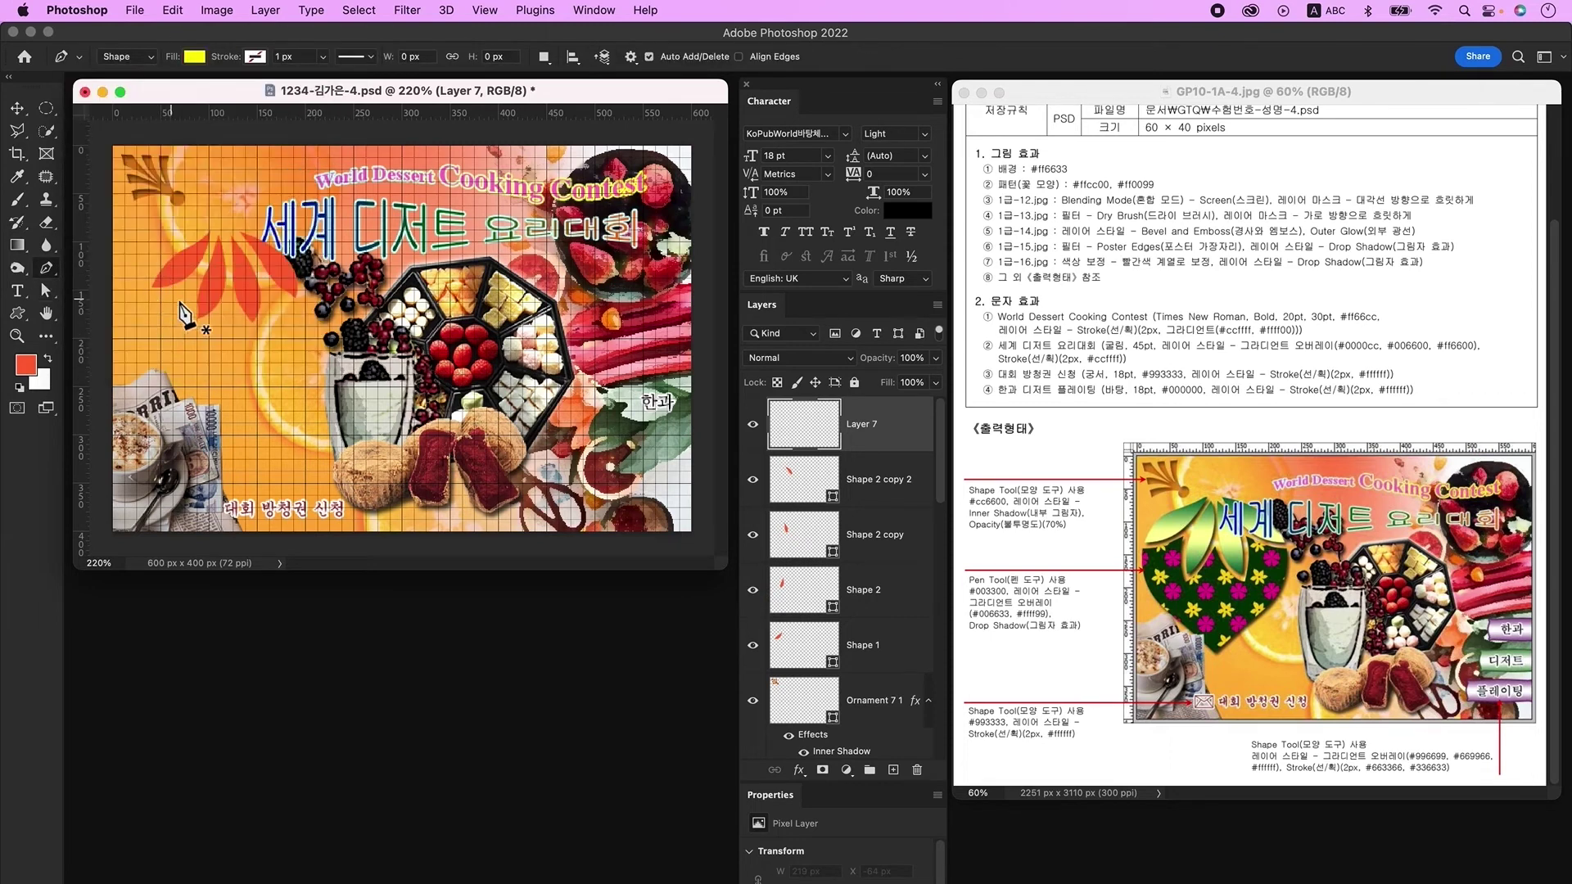
left_click(151, 294)
left_click_drag(181, 372, 217, 398)
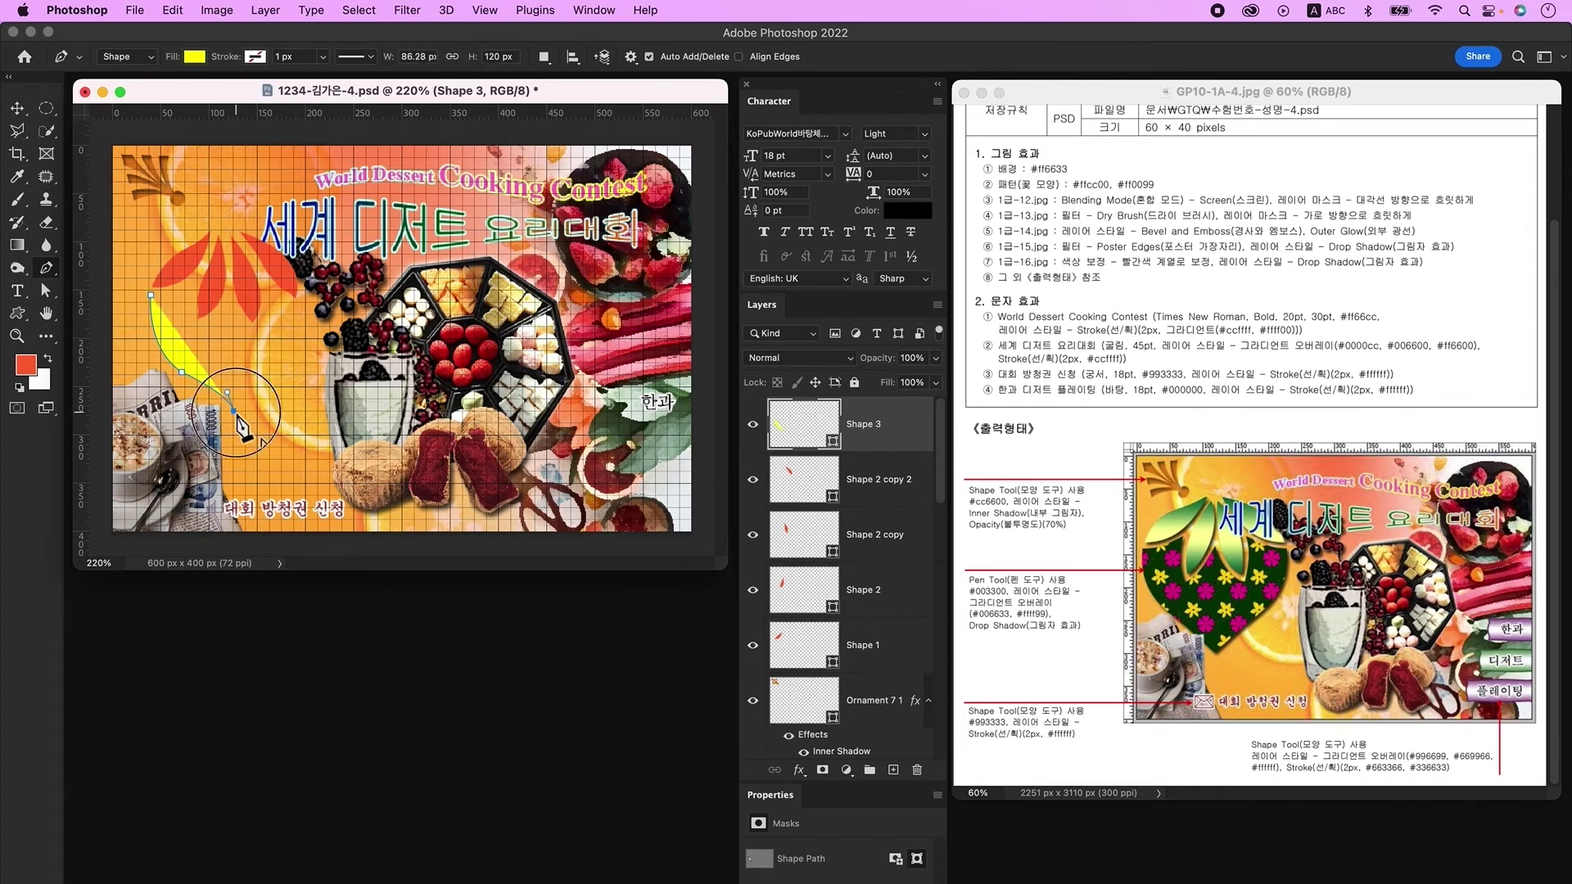
left_click(234, 409)
left_click_drag(290, 365, 311, 352)
left_click_drag(304, 295, 181, 306)
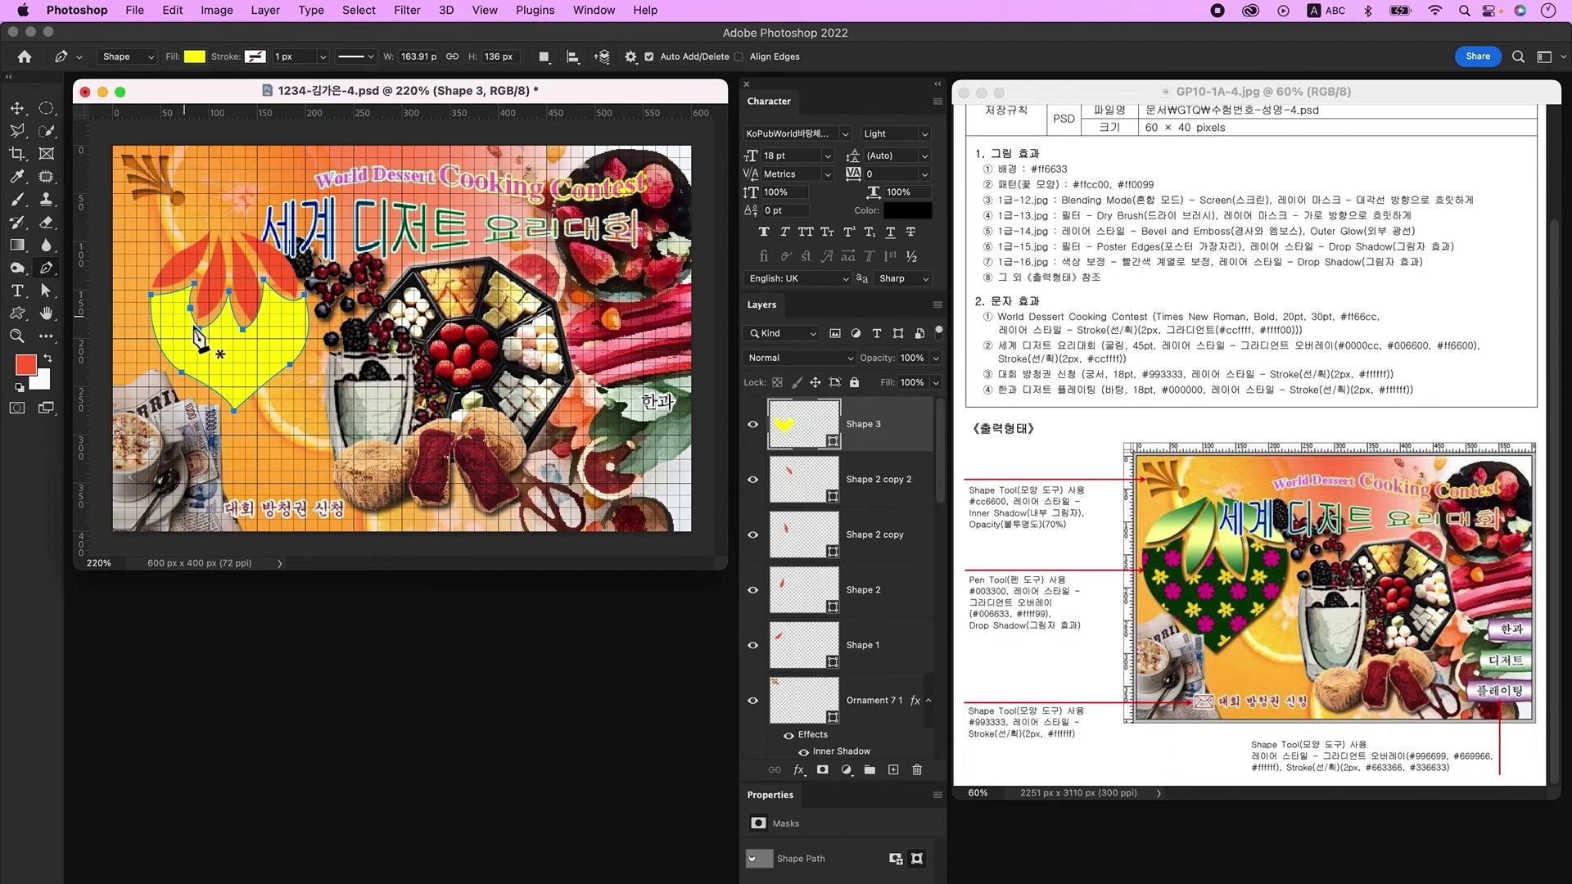
Step: Drag the heart's left anchor with Direct Selection to form its scalloped top
left_click(47, 291)
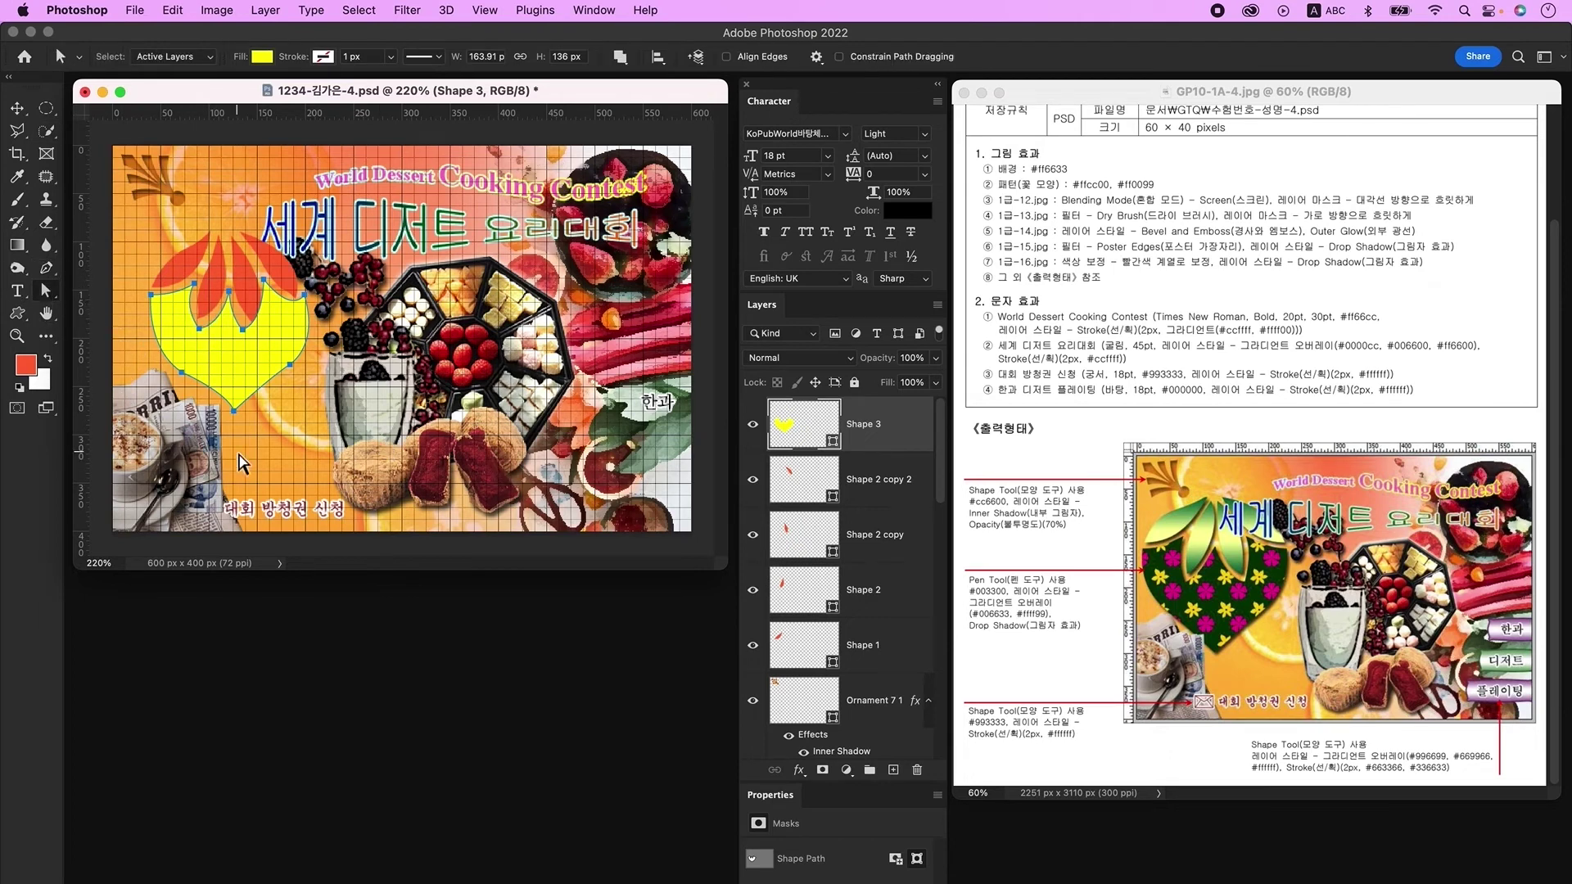
left_click(233, 412)
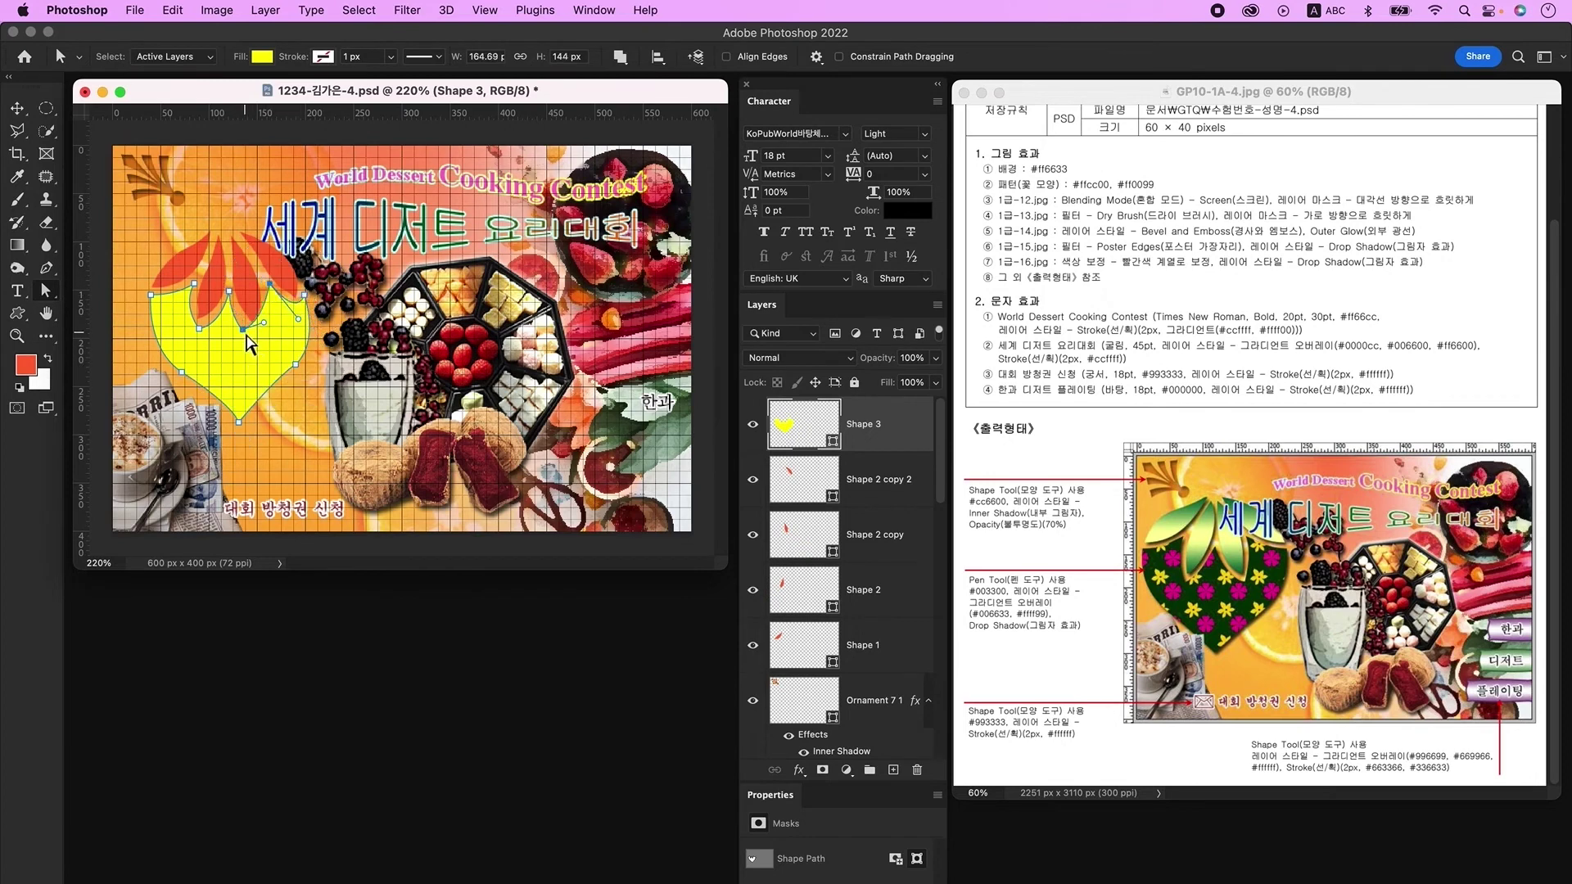
left_click(182, 306)
left_click_drag(182, 306, 236, 414)
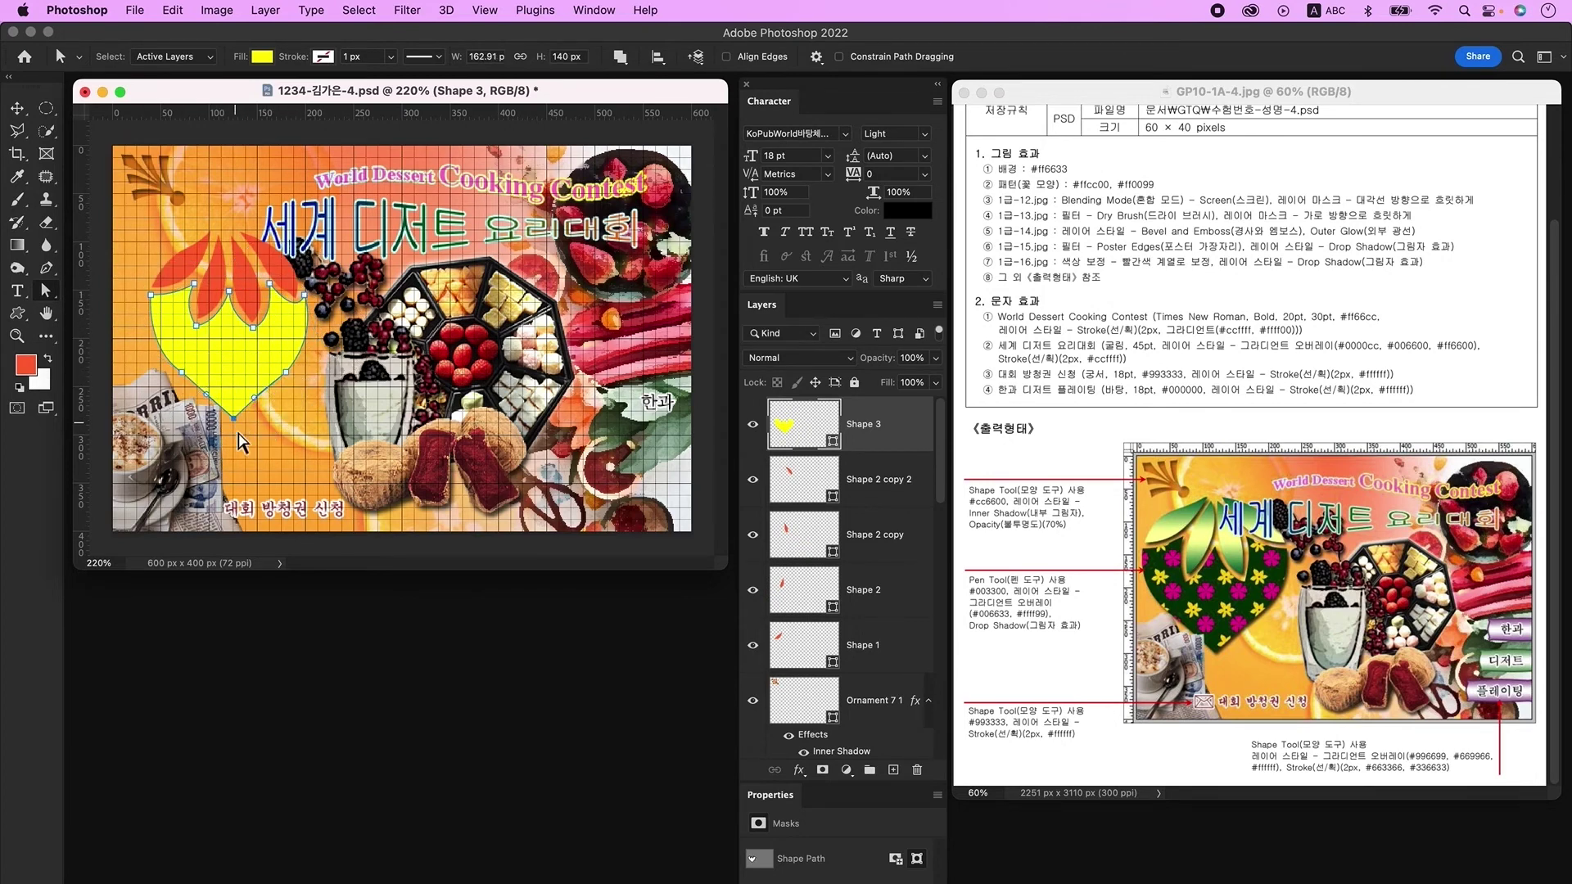
key("v")
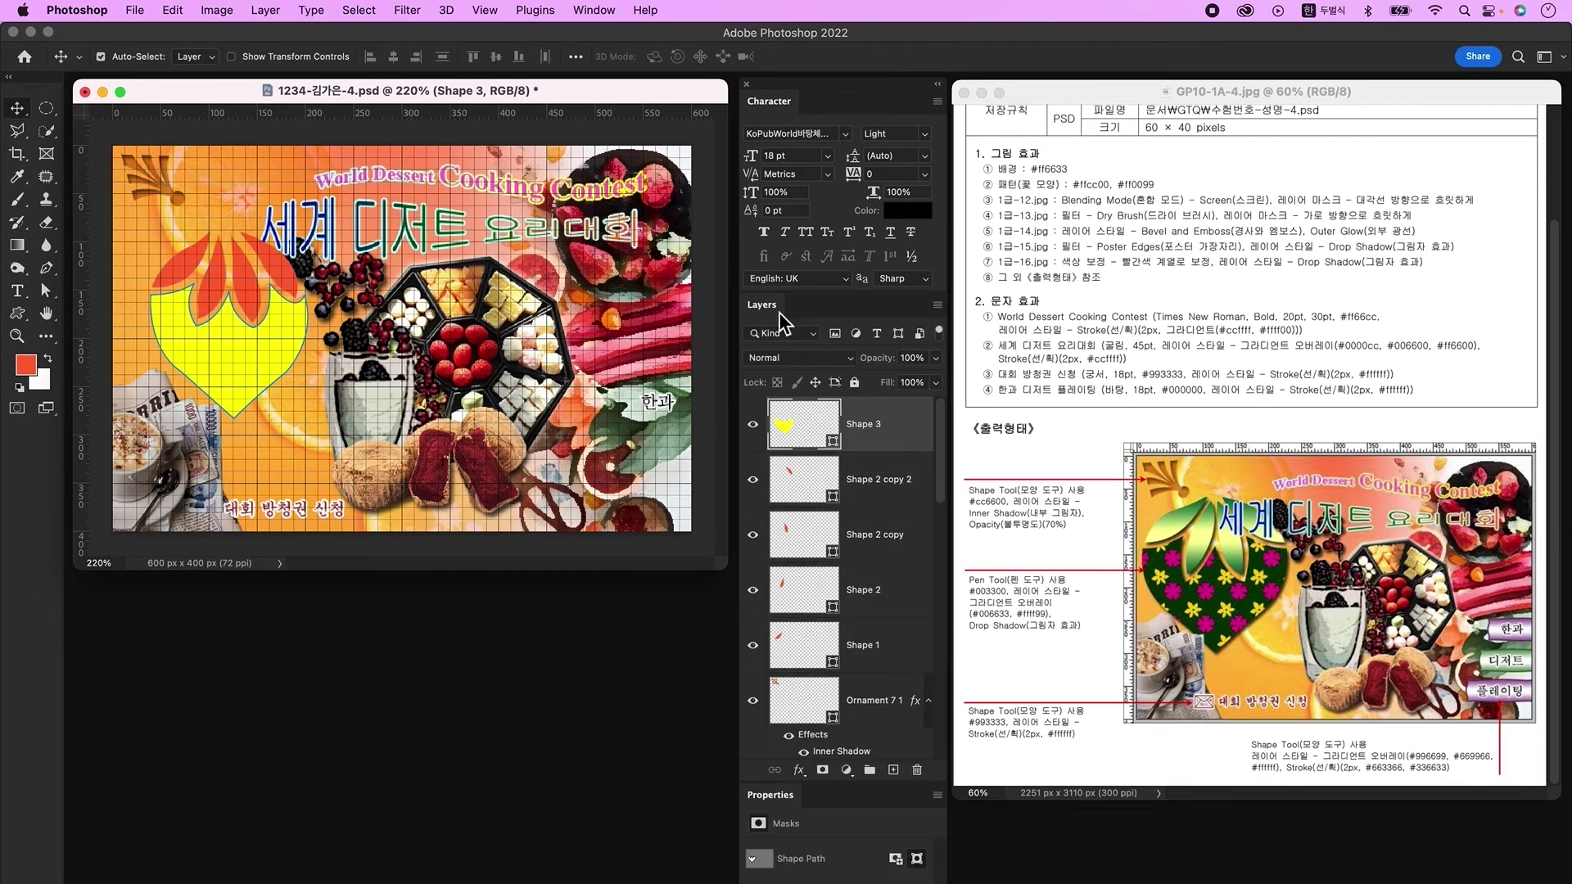
Step: Widen all the flower shape layers together with Free Transform
left_click(902, 653, "shift")
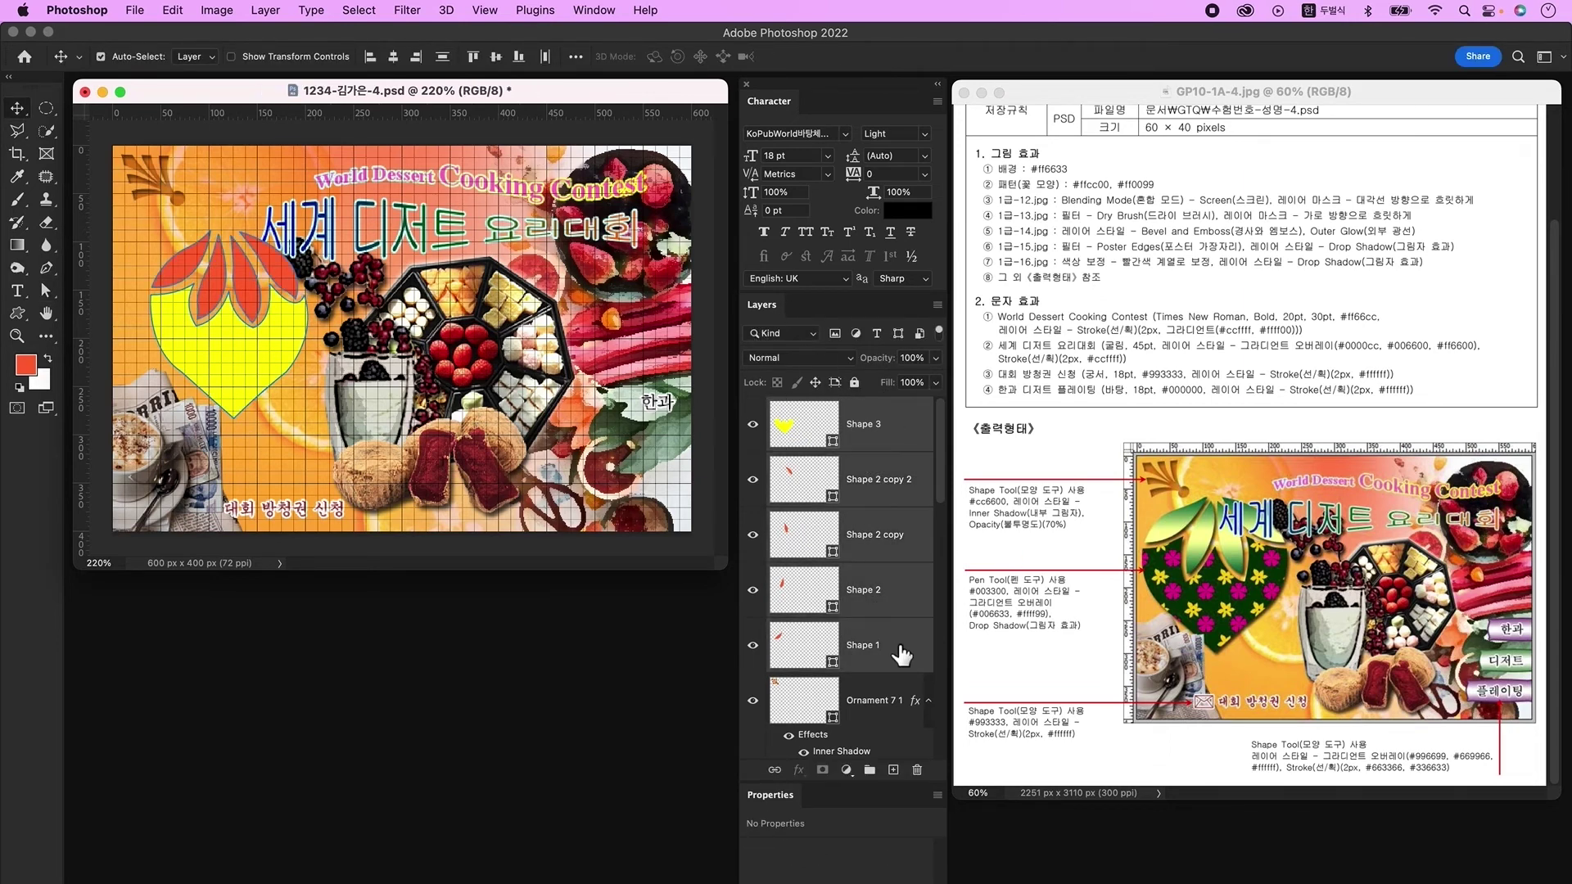
key("super+t")
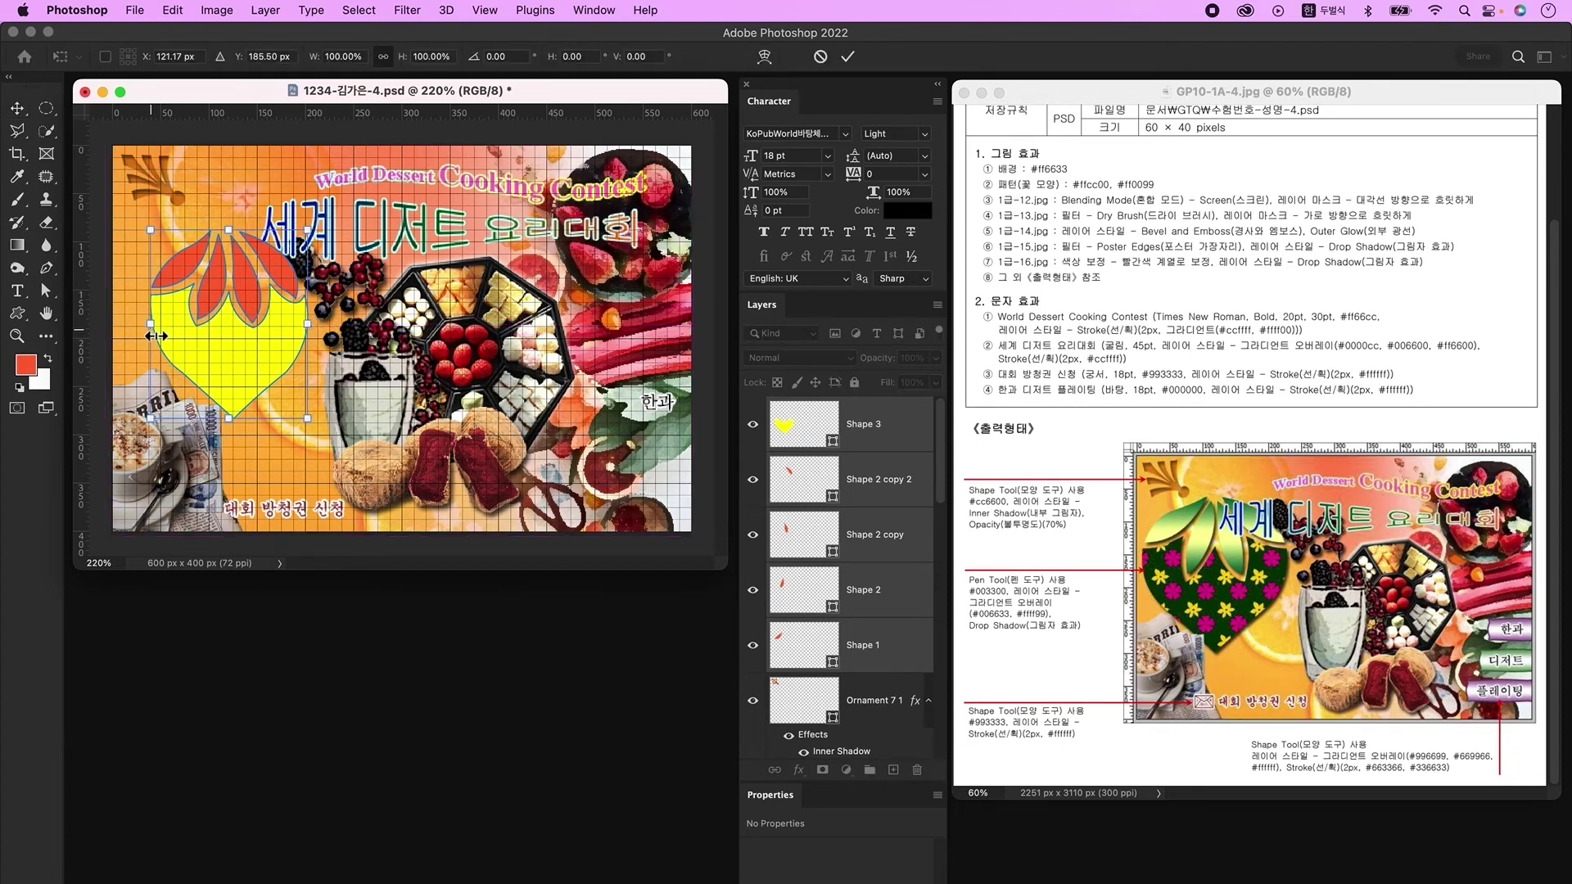
left_click_drag(149, 334, 328, 334)
key("Return")
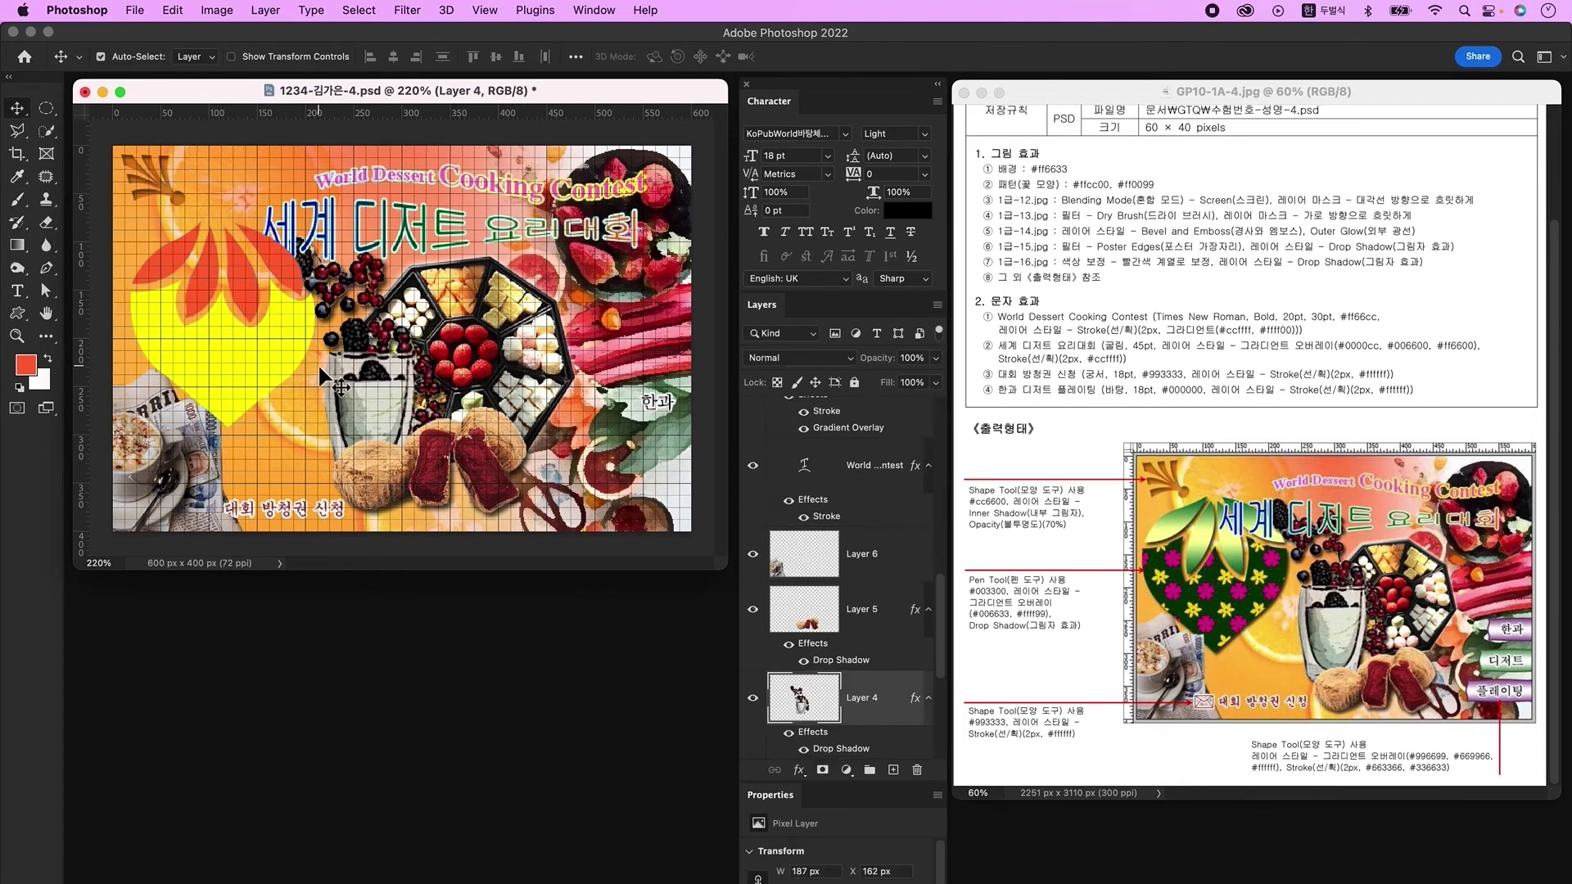
Step: Merge the four red petal layers into one shape layer and hide the grid
left_click(270, 246)
left_click(46, 290)
left_click(315, 265)
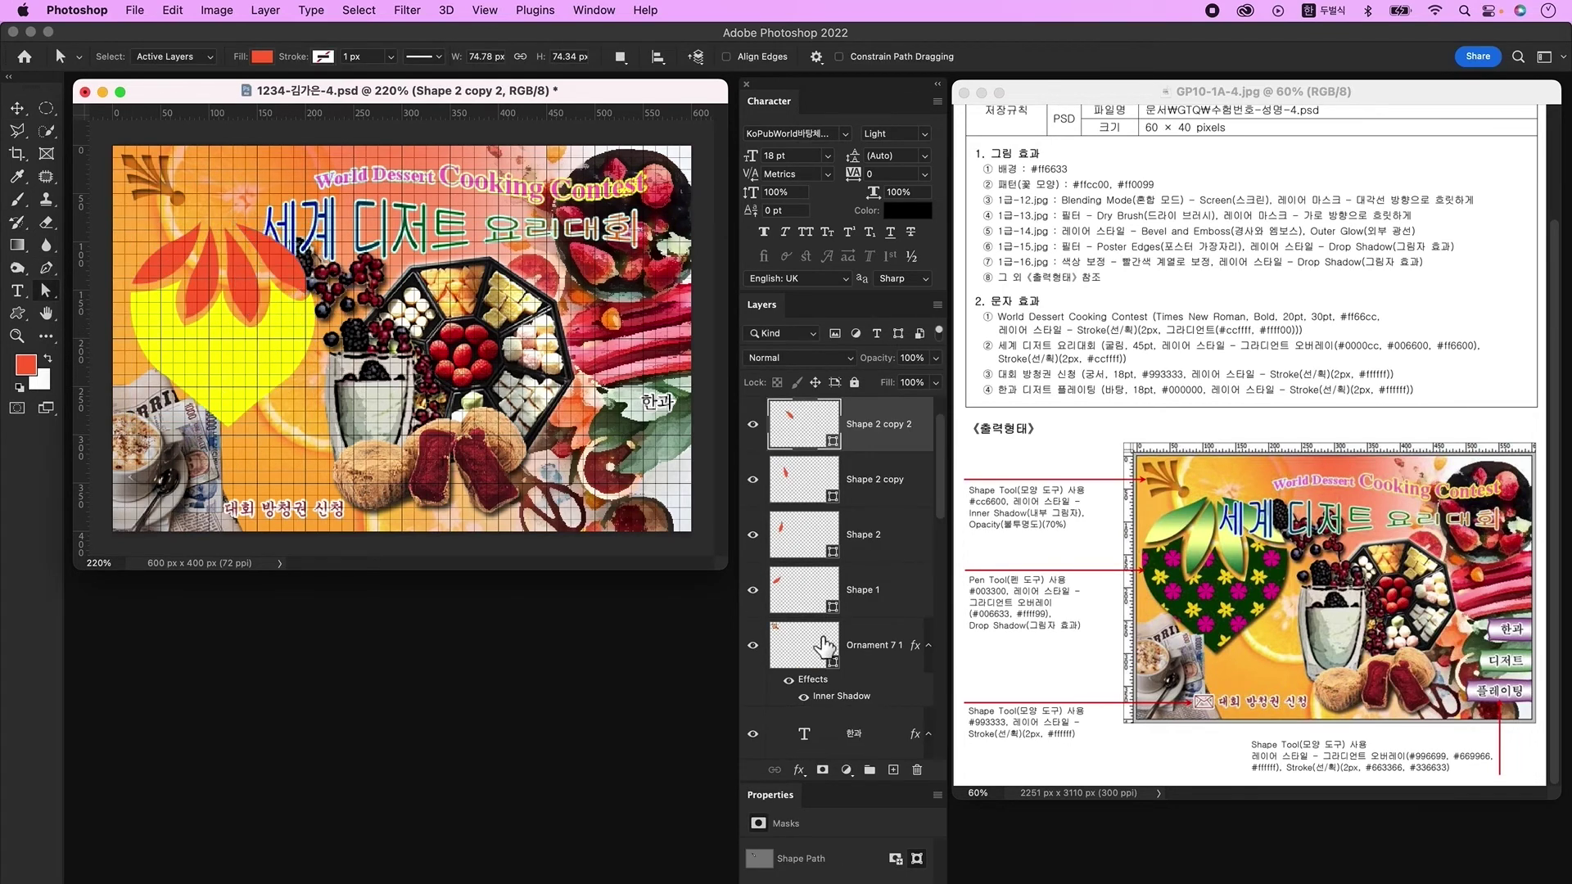
left_click(244, 391)
left_click(273, 249)
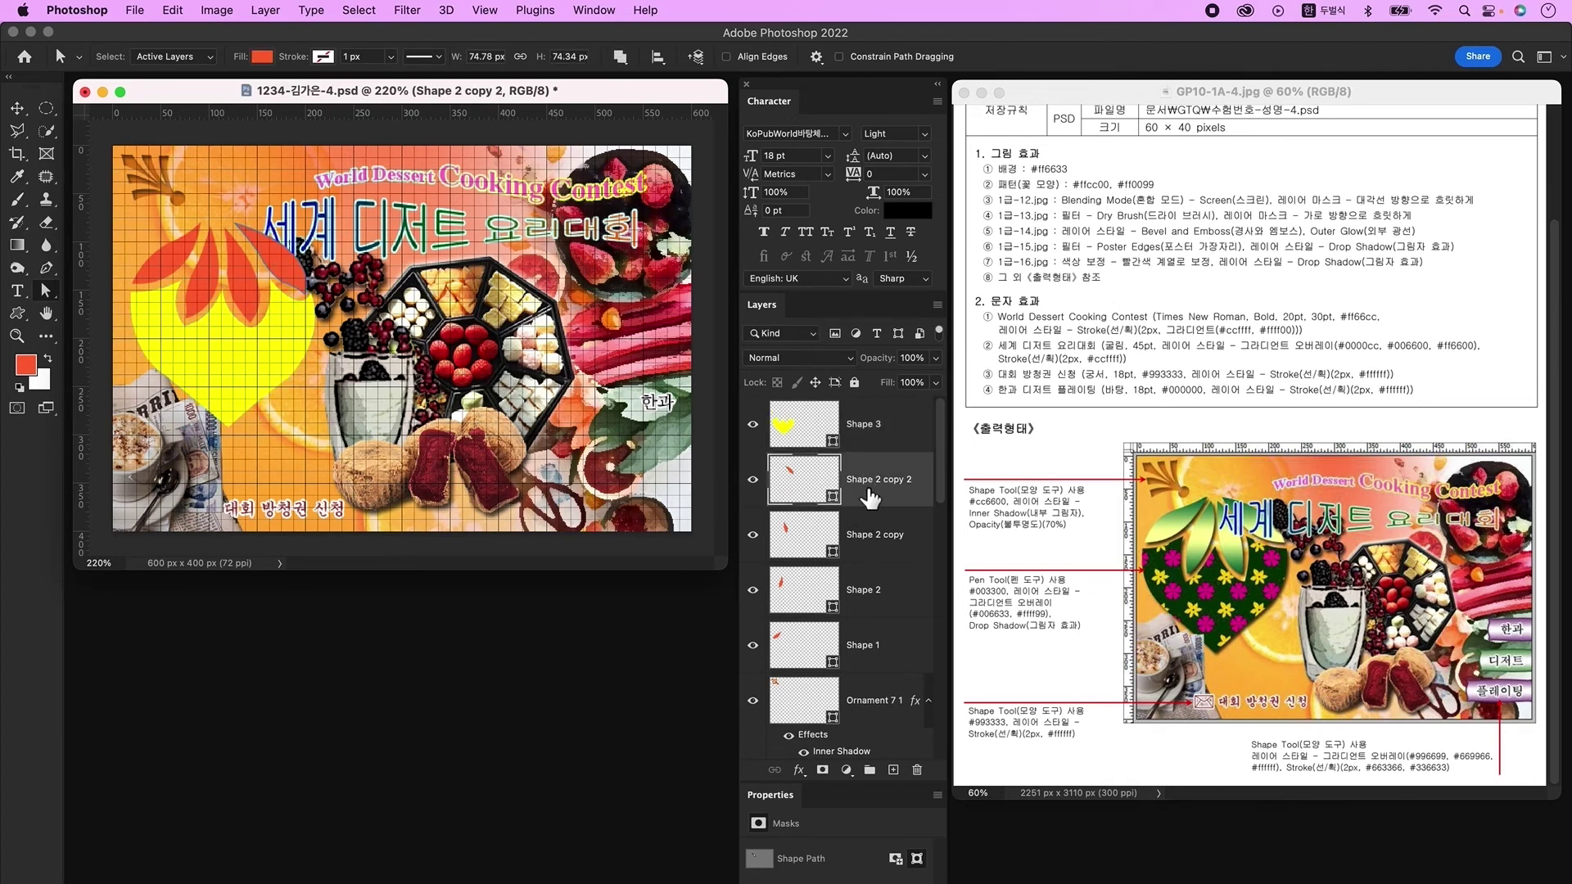
left_click(876, 655, "shift")
right_click(889, 537)
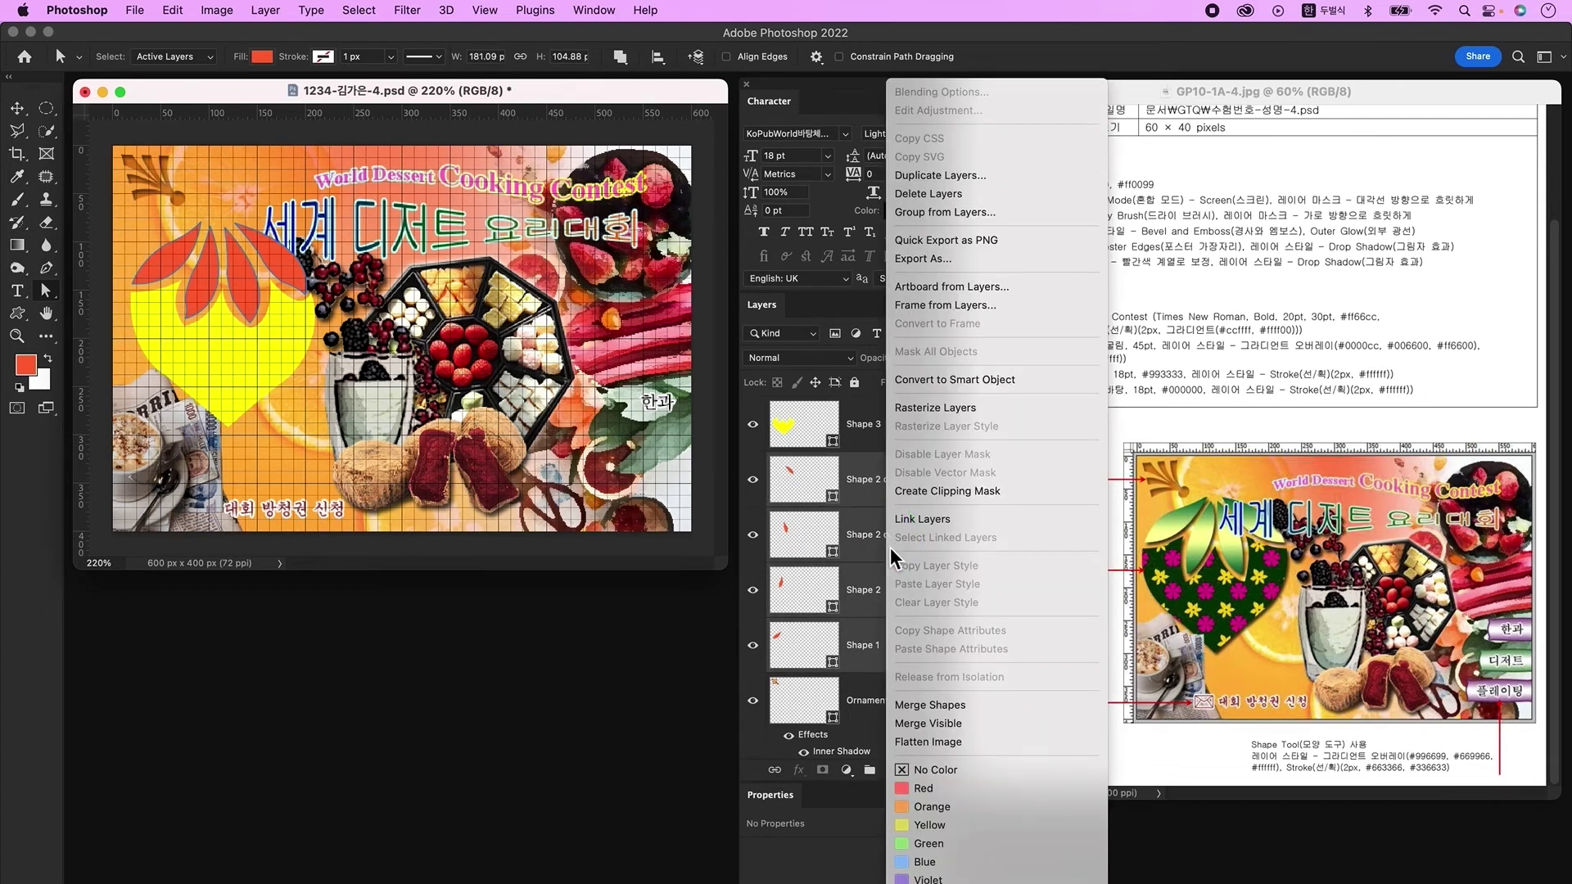
left_click(961, 704)
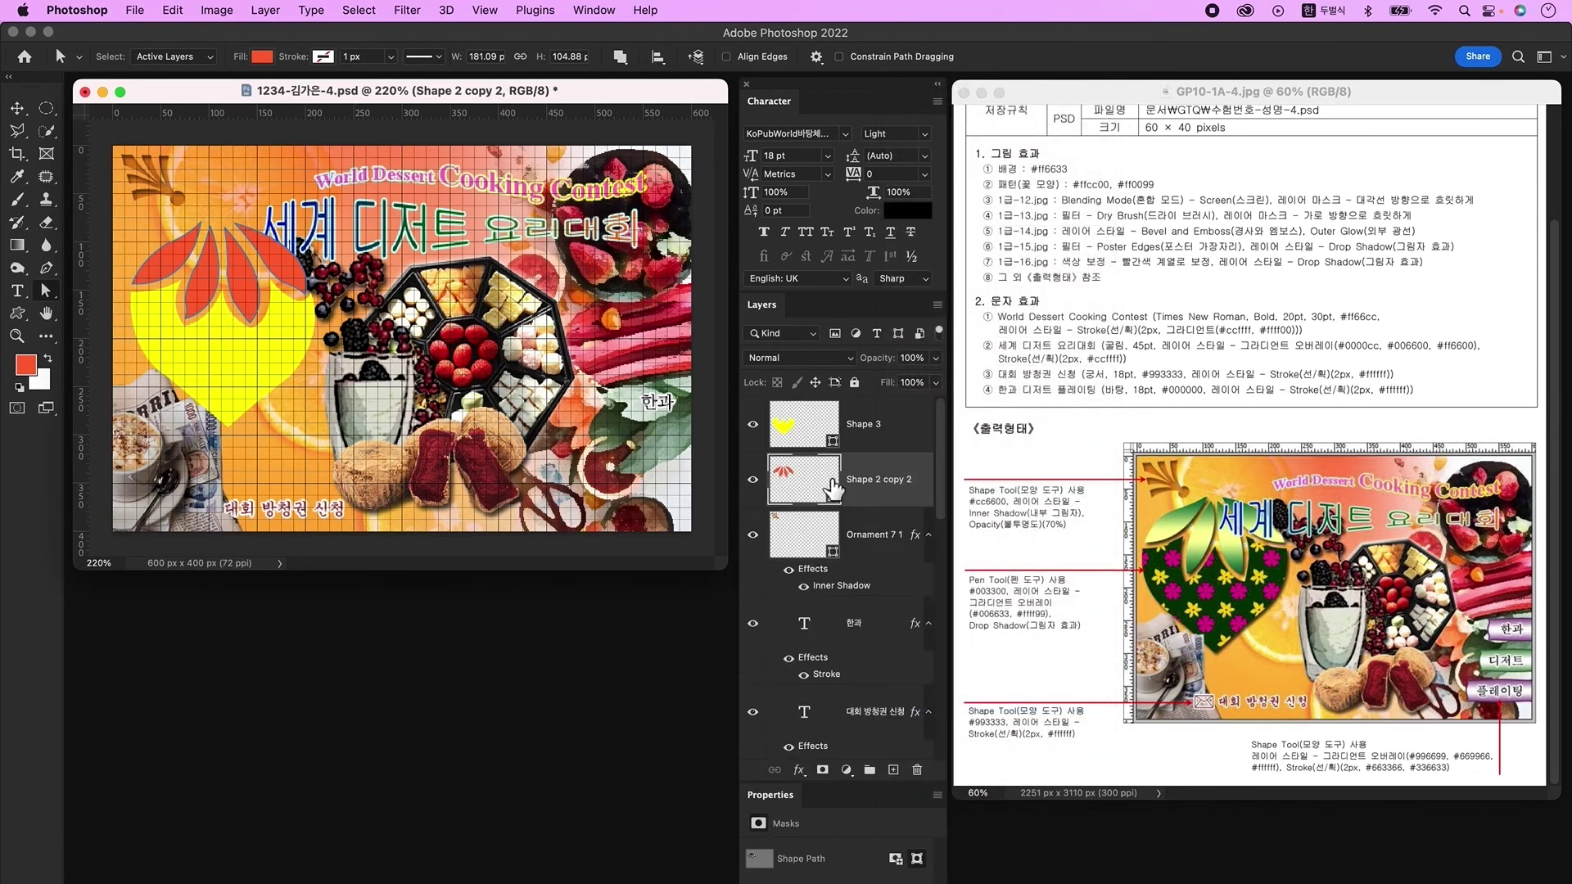
key("super+apostrophe")
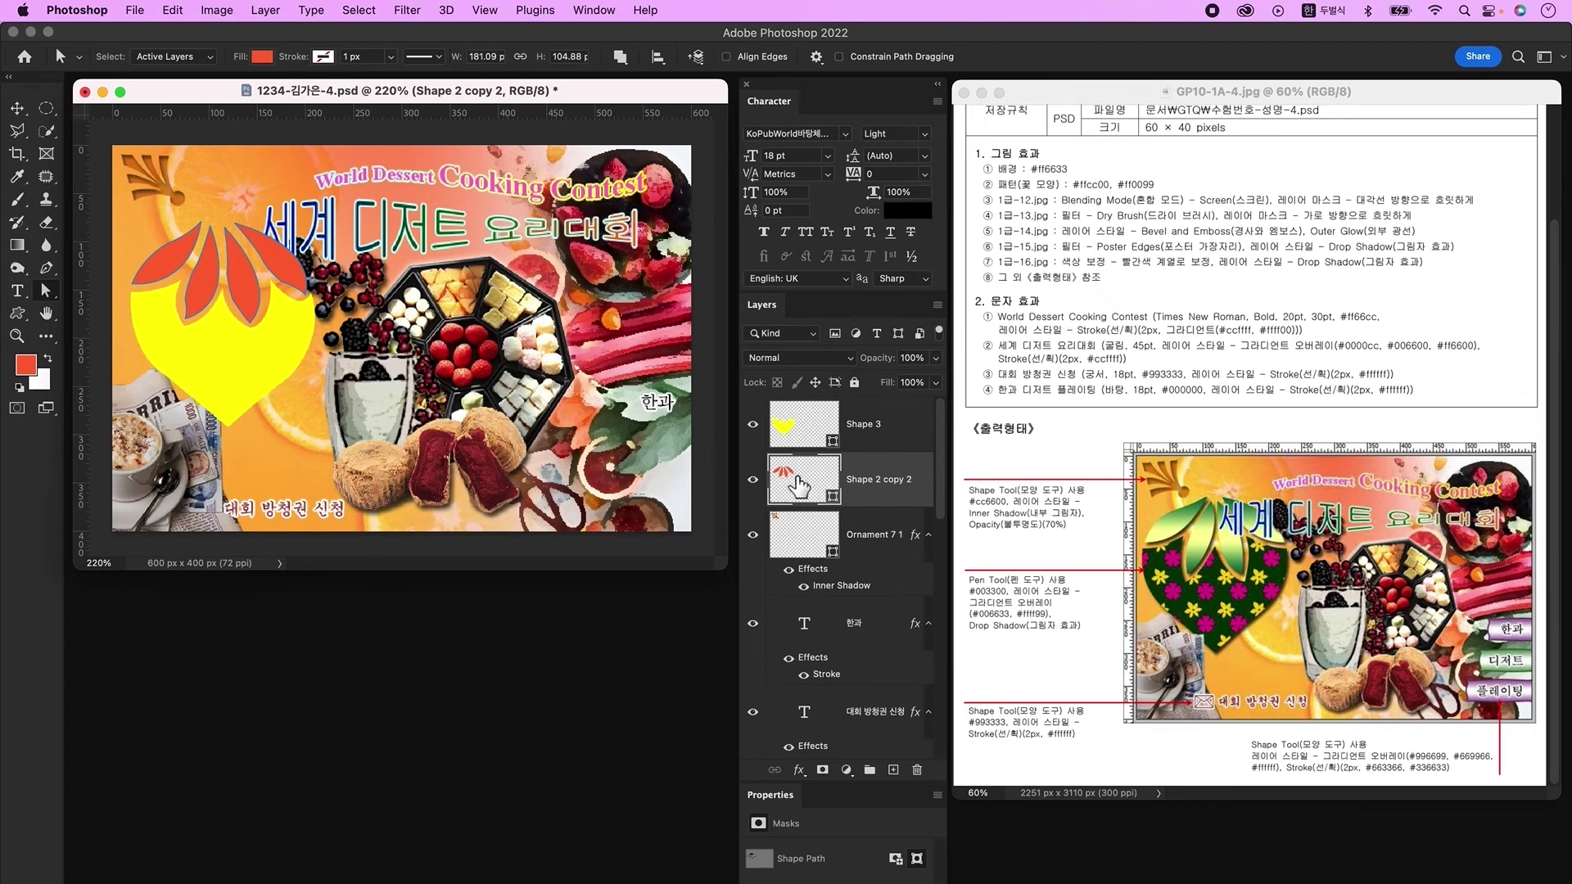
Step: Give the petal layer a Gradient Overlay running from #006633 to #ffff99
double_click(900, 505)
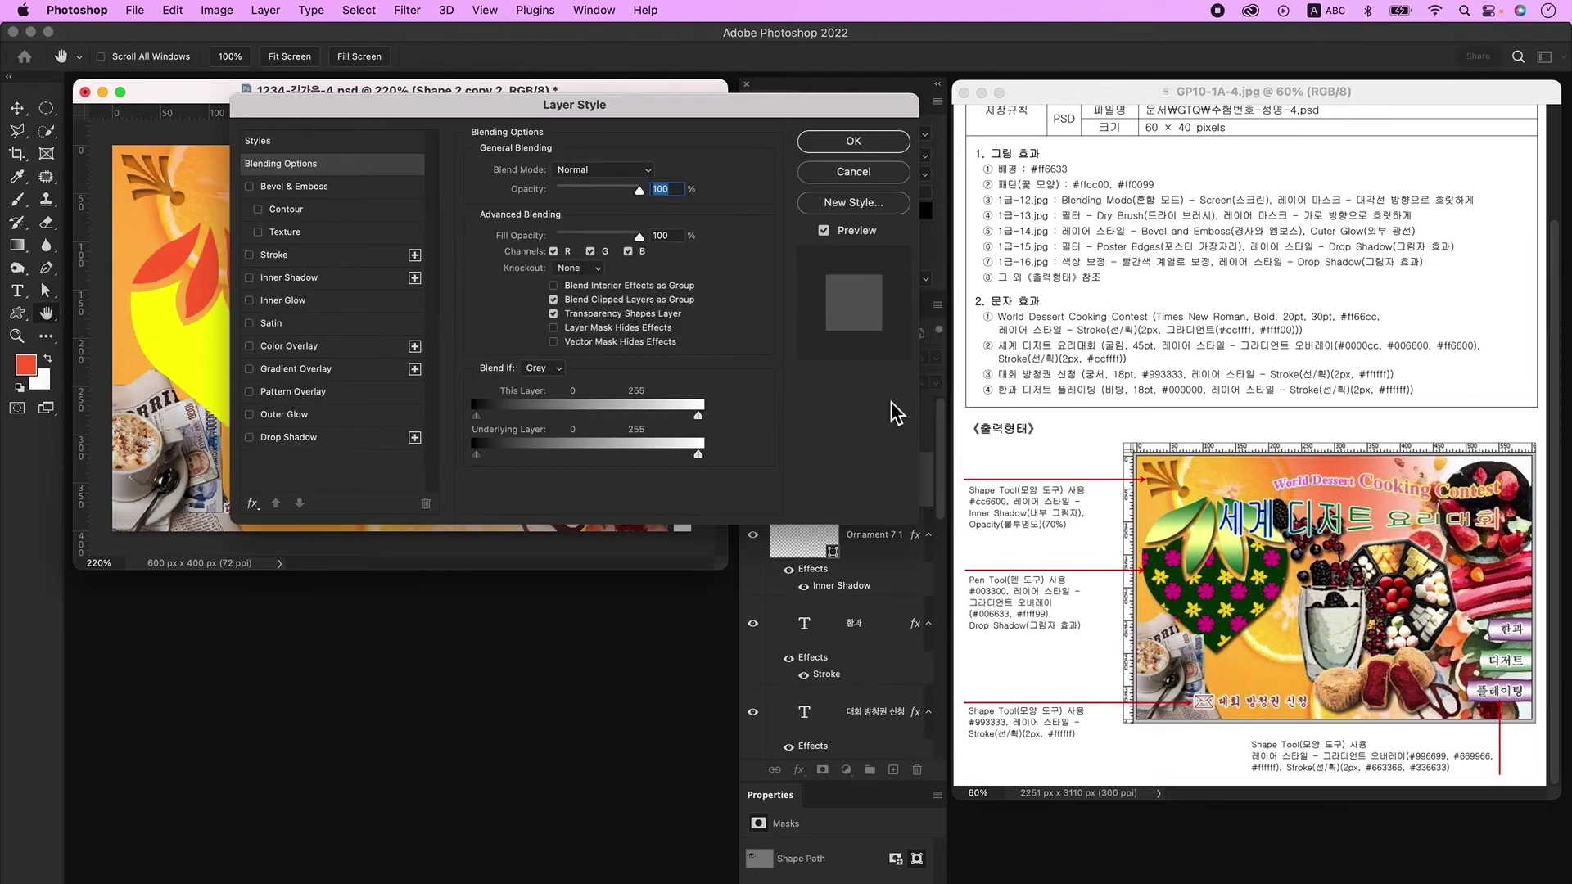
left_click(321, 370)
left_click(588, 214)
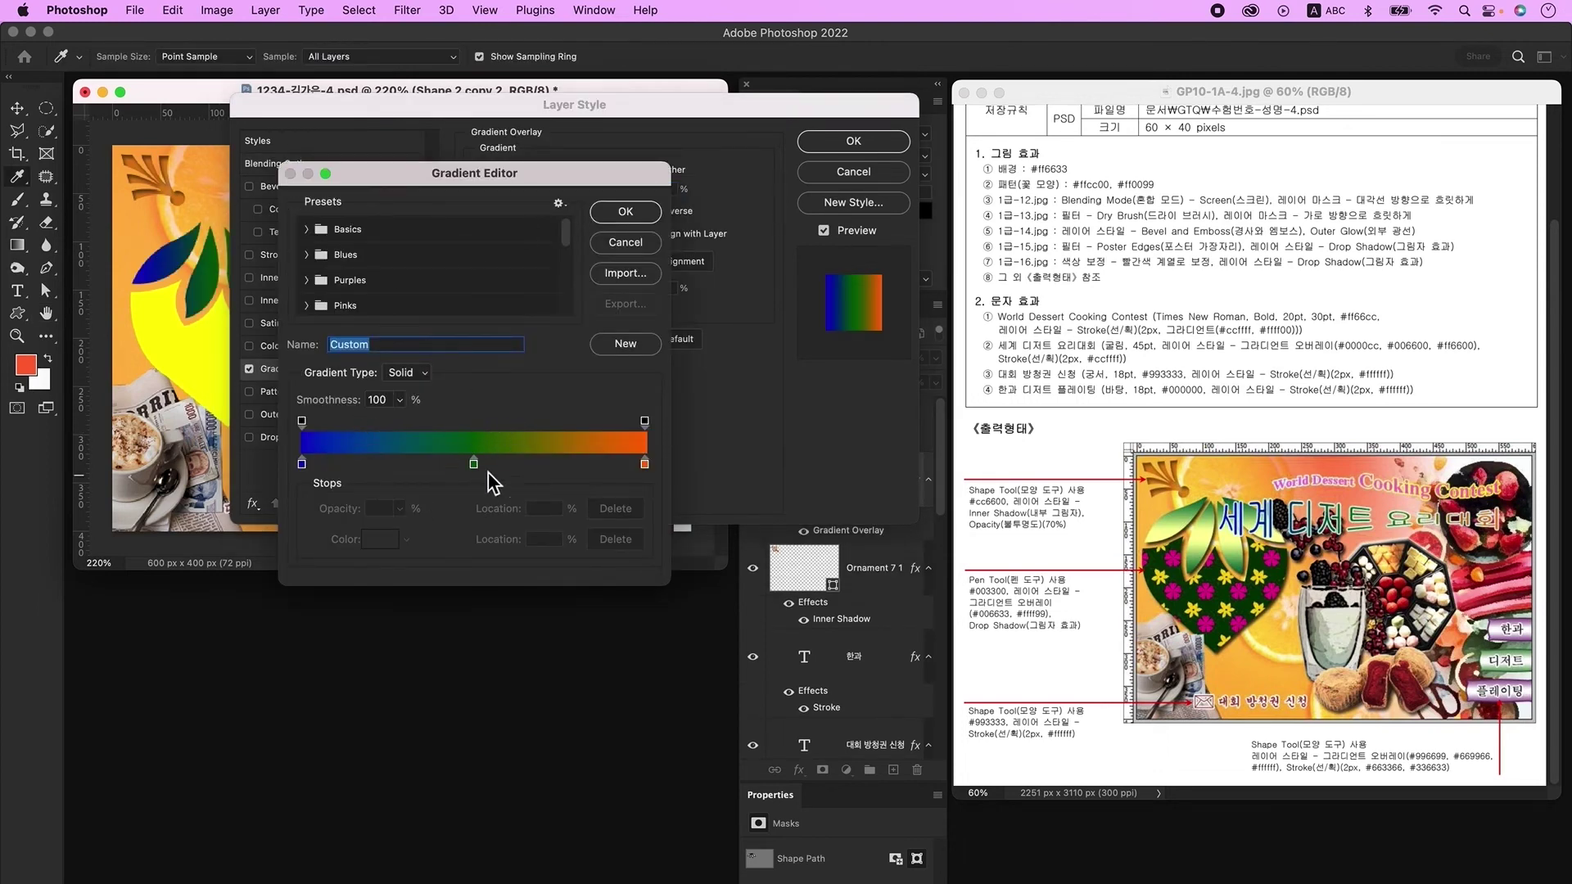
left_click_drag(475, 465, 477, 532)
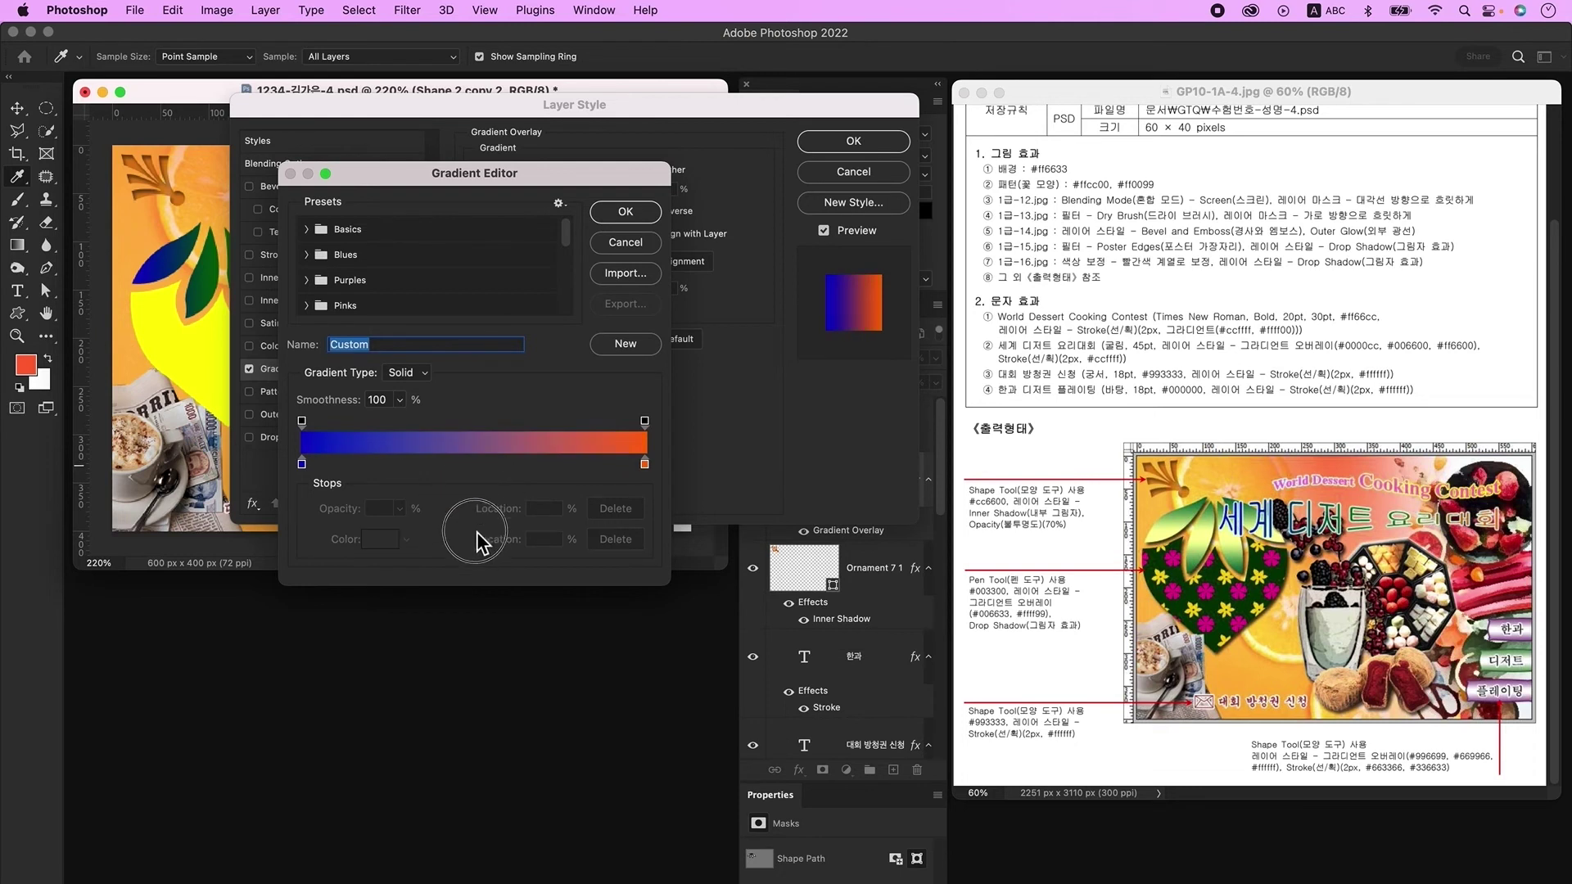
double_click(303, 464)
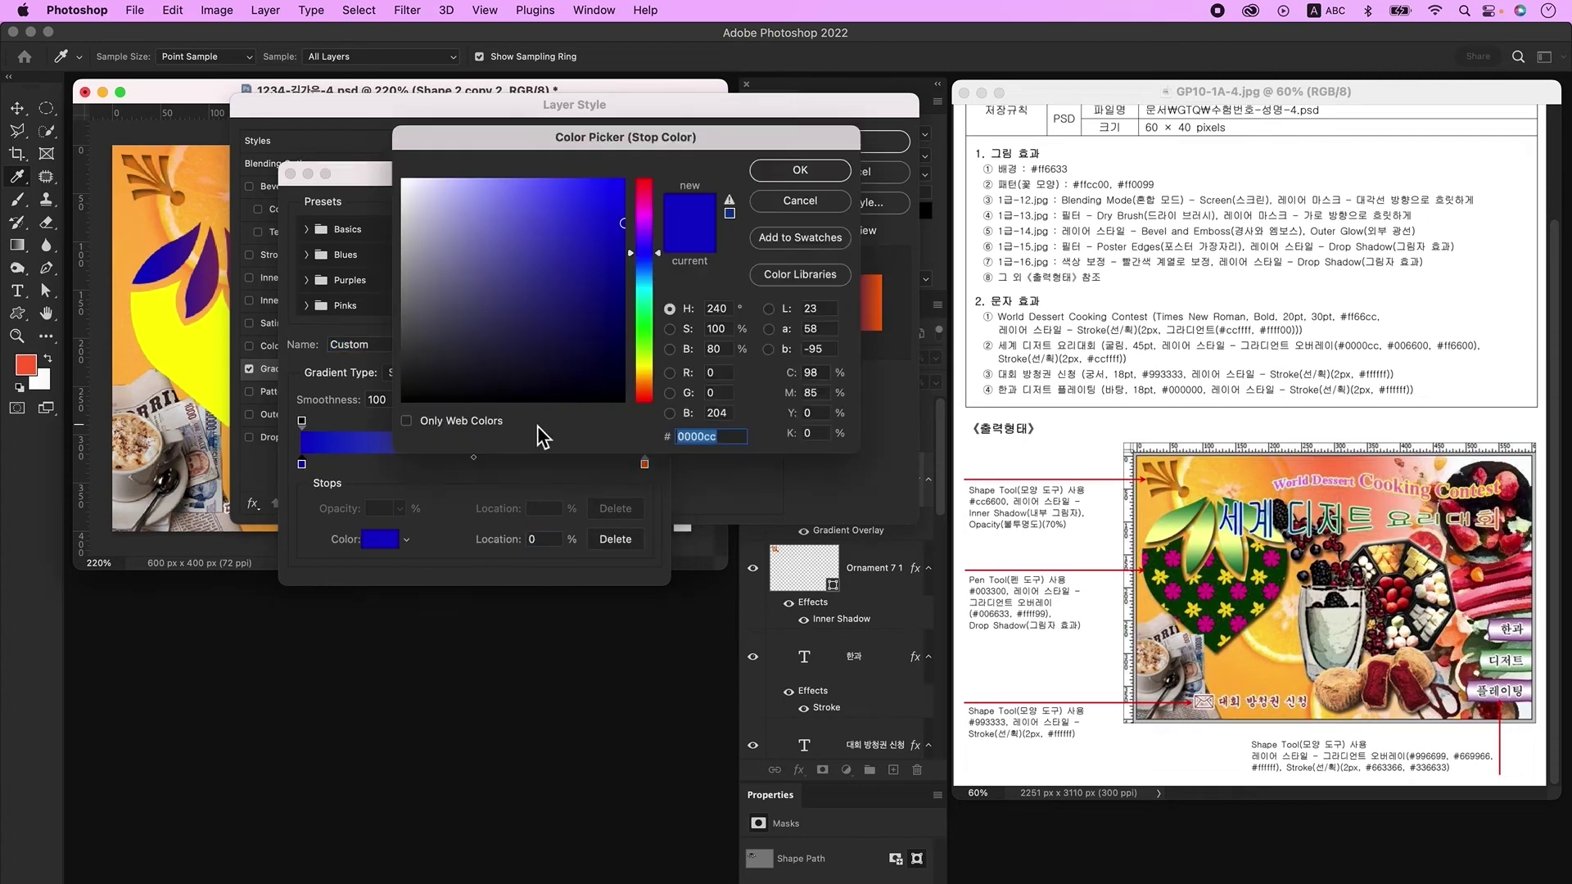
type("006633")
type("ffff99")
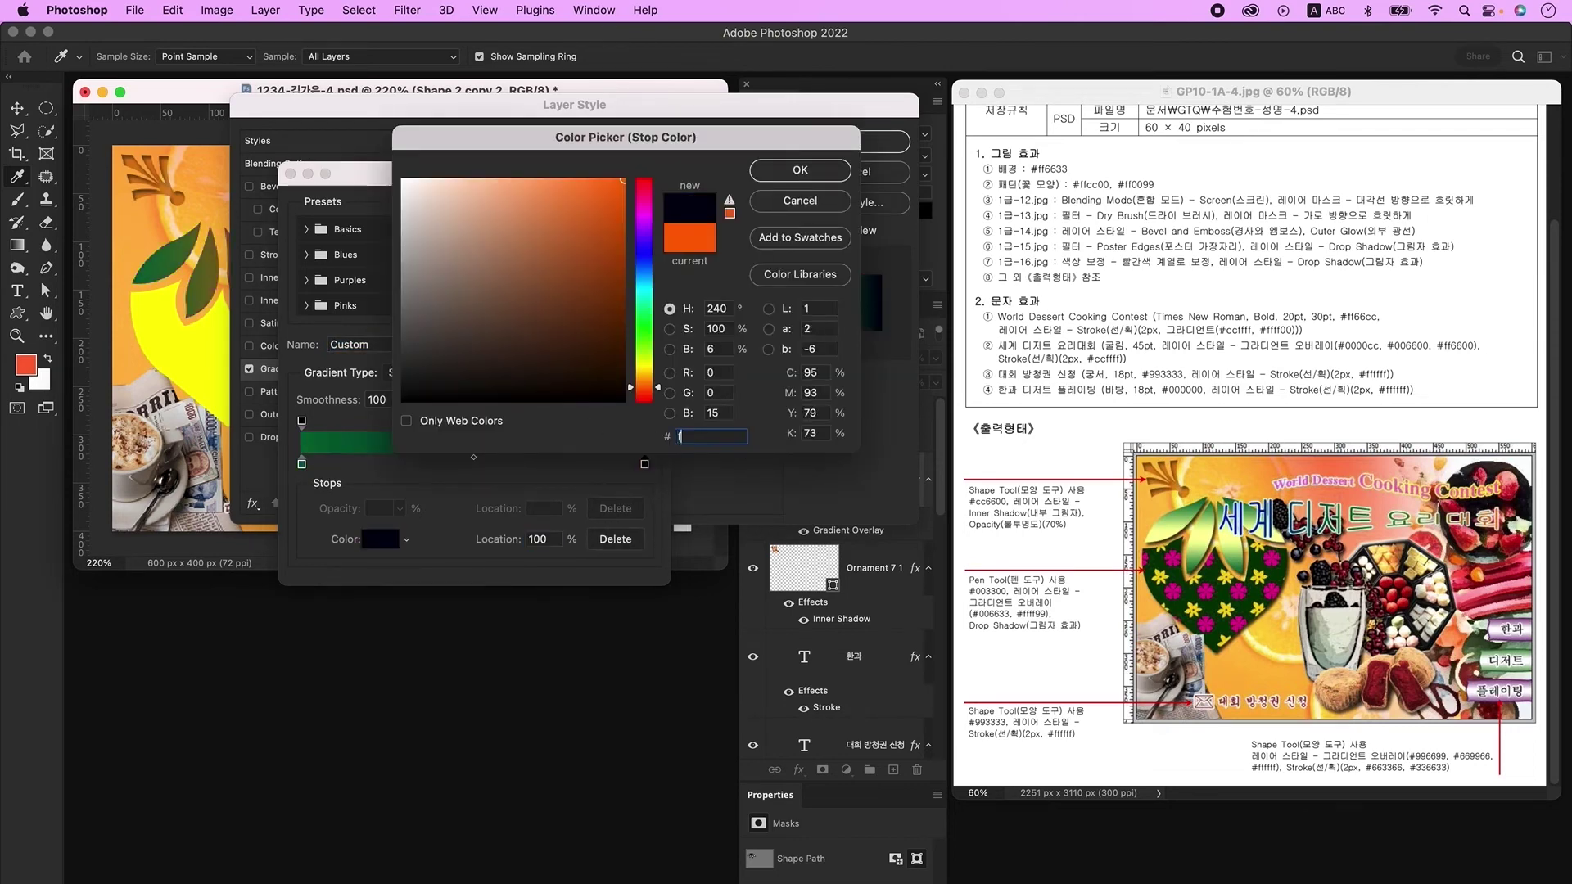
key("Return")
left_click(661, 208)
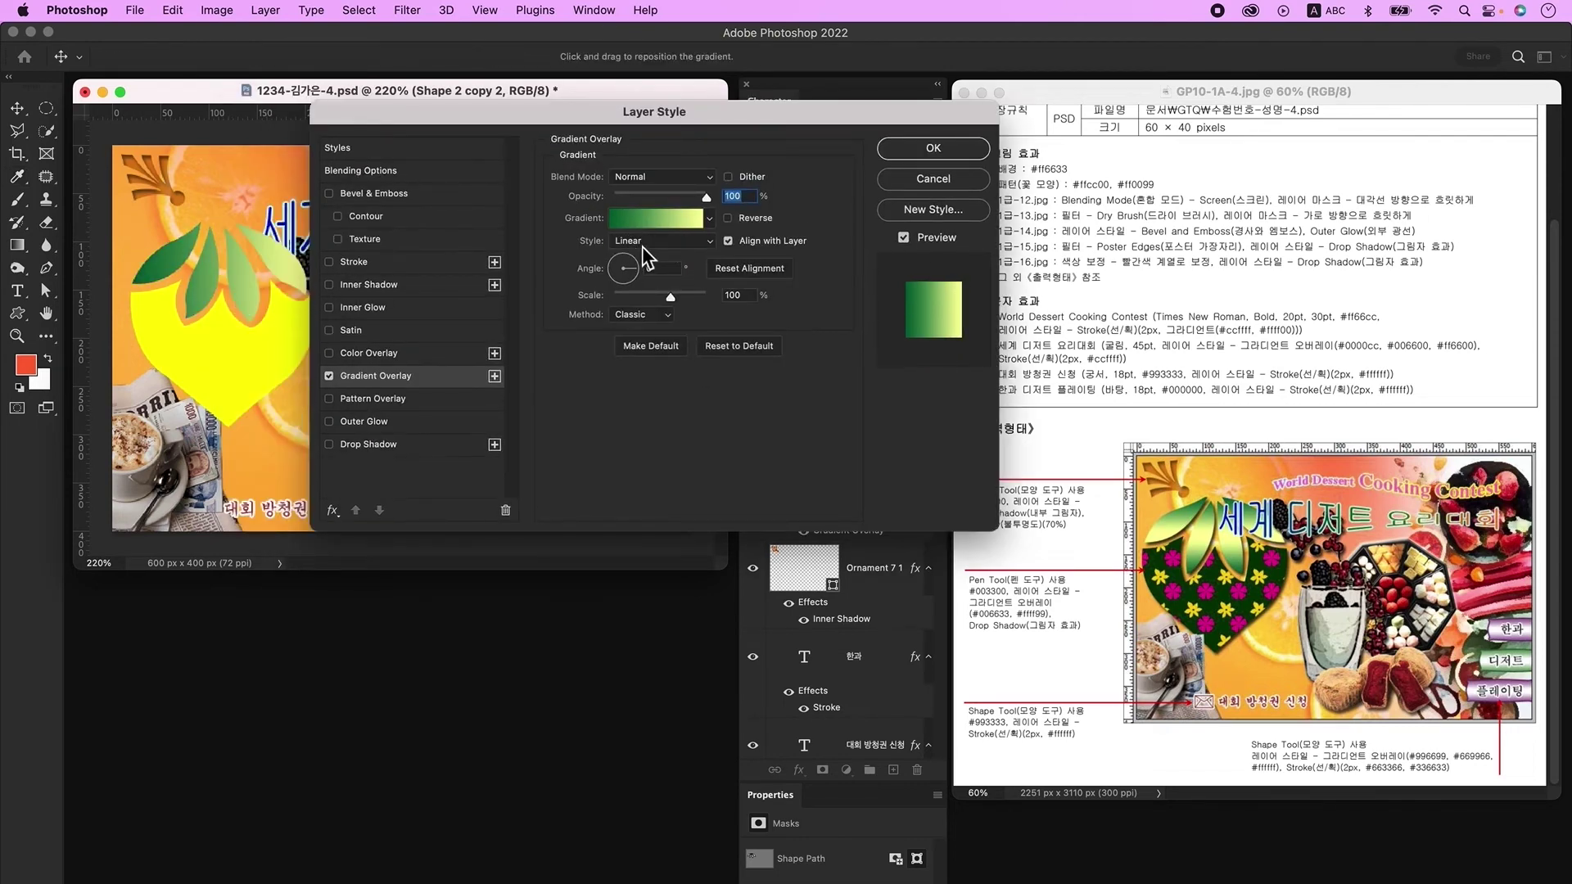
Step: Make the gradient Reflected, reversed, at 90°, and add a Drop Shadow
left_click(650, 246)
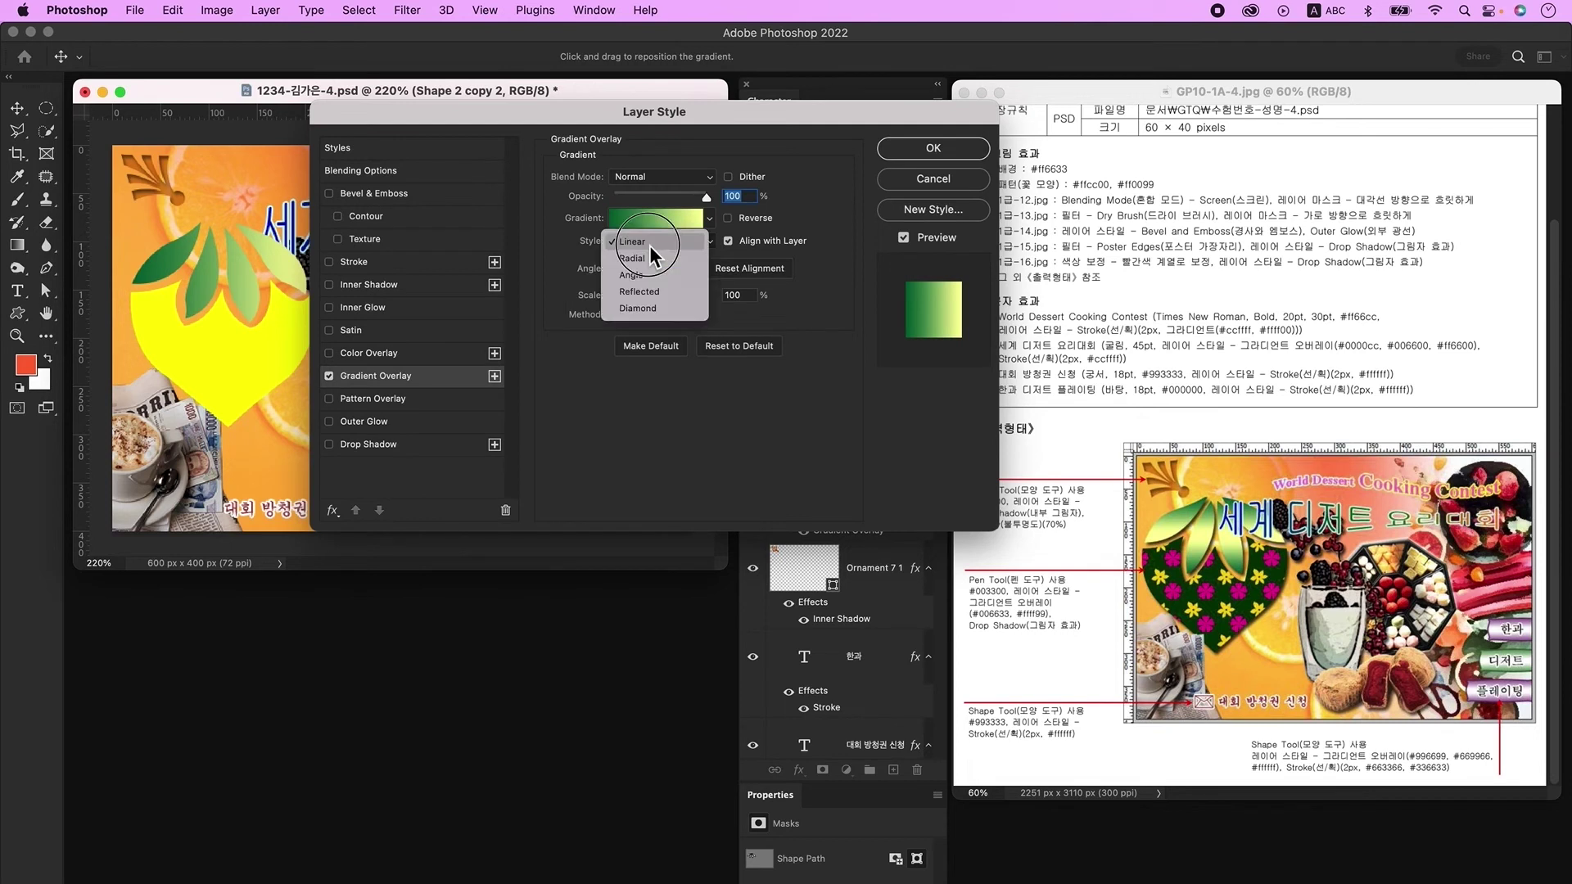
left_click(656, 295)
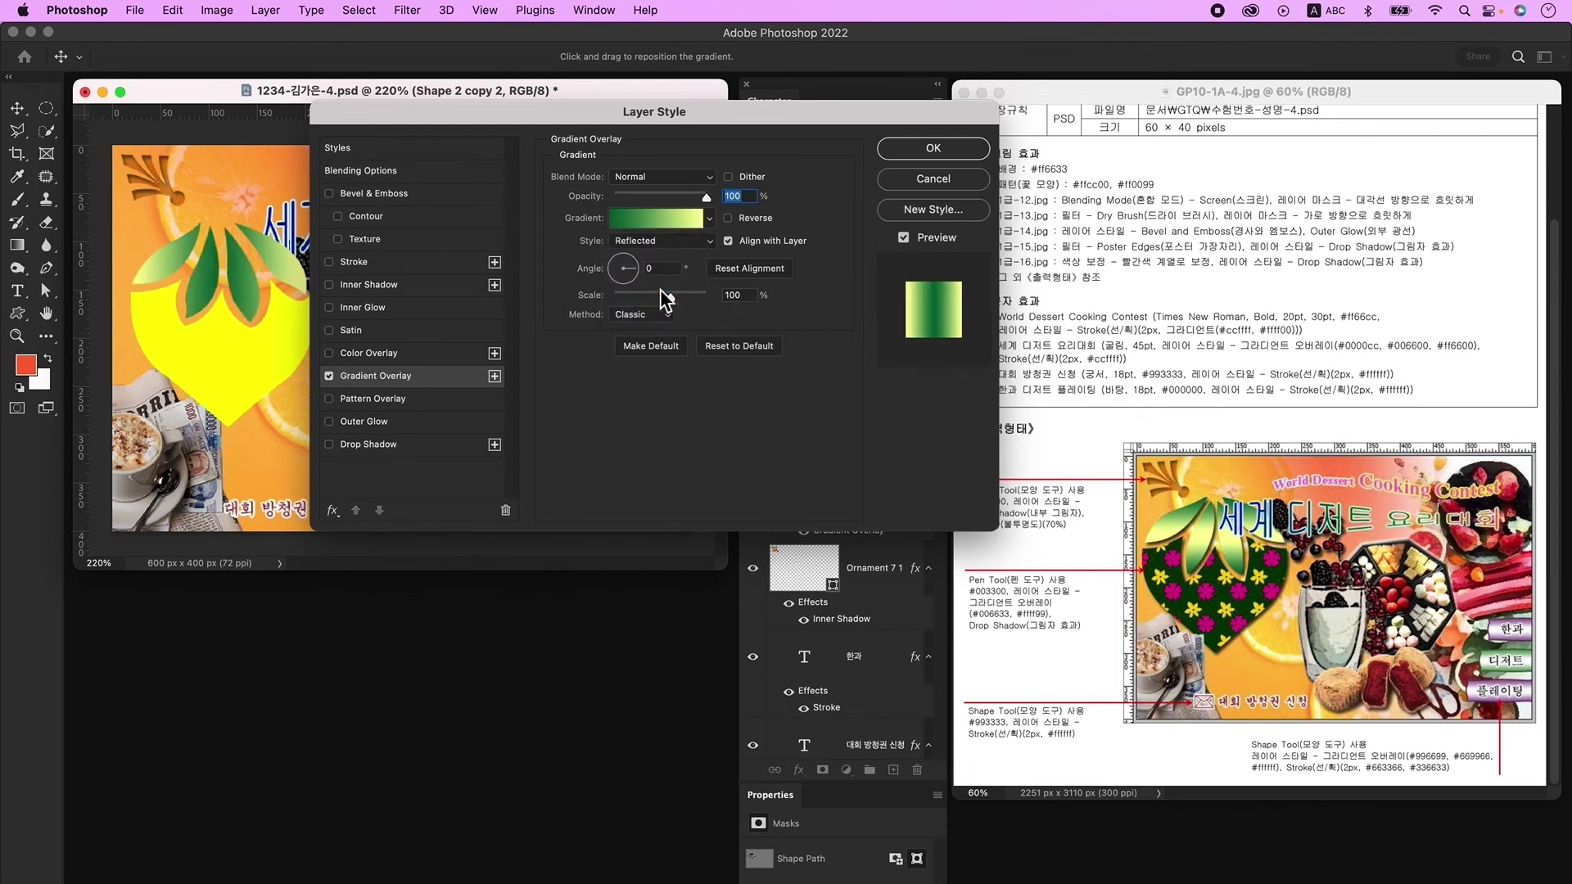
left_click(745, 220)
left_click(624, 268)
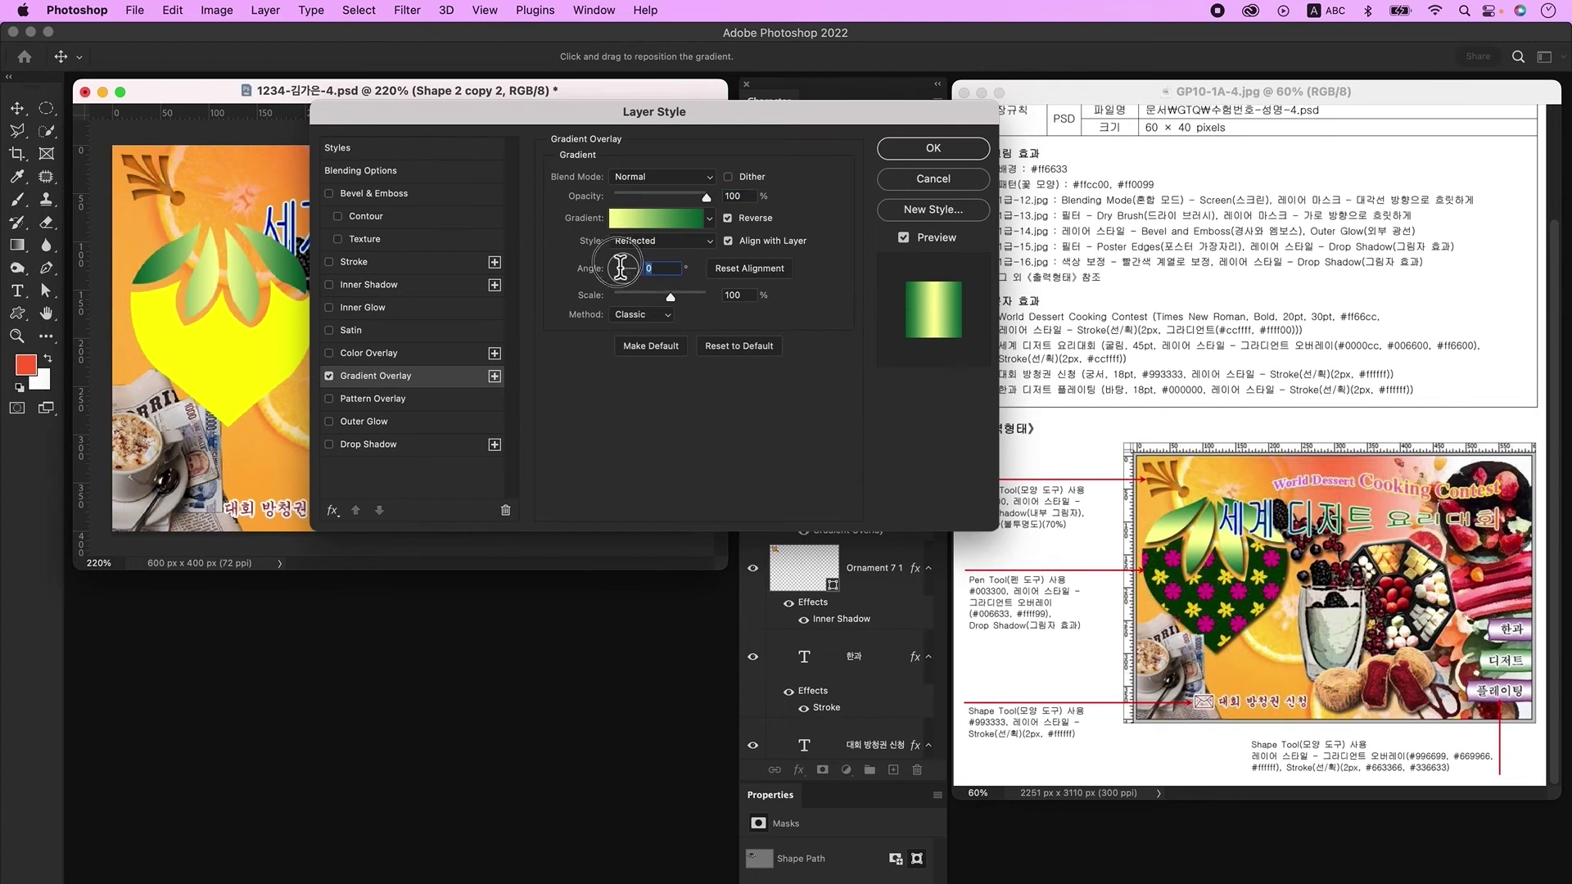
type("90")
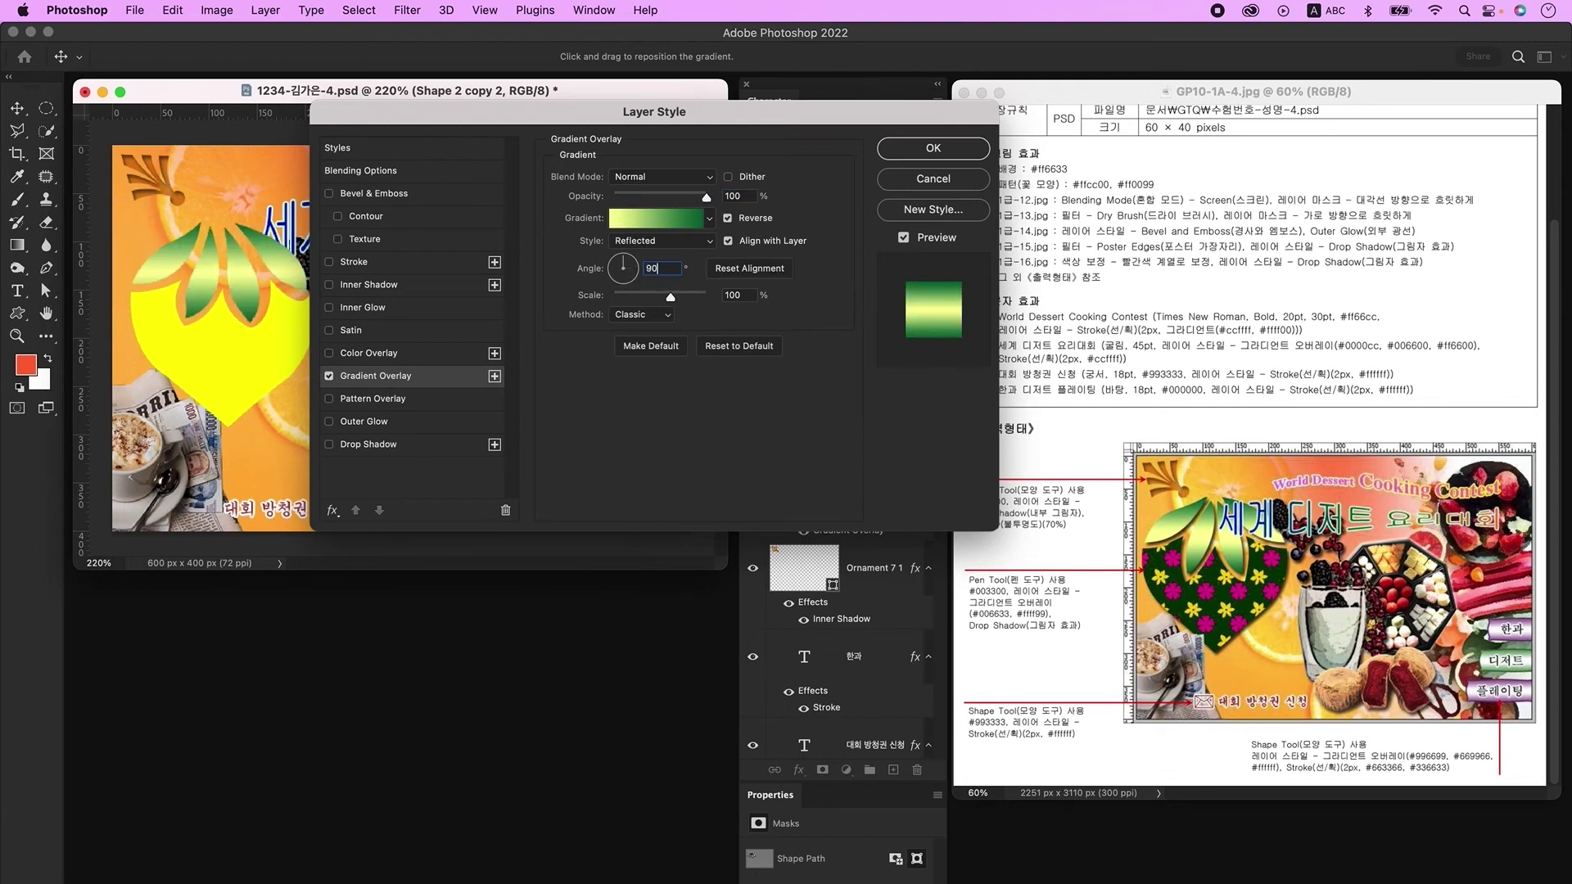
left_click(398, 446)
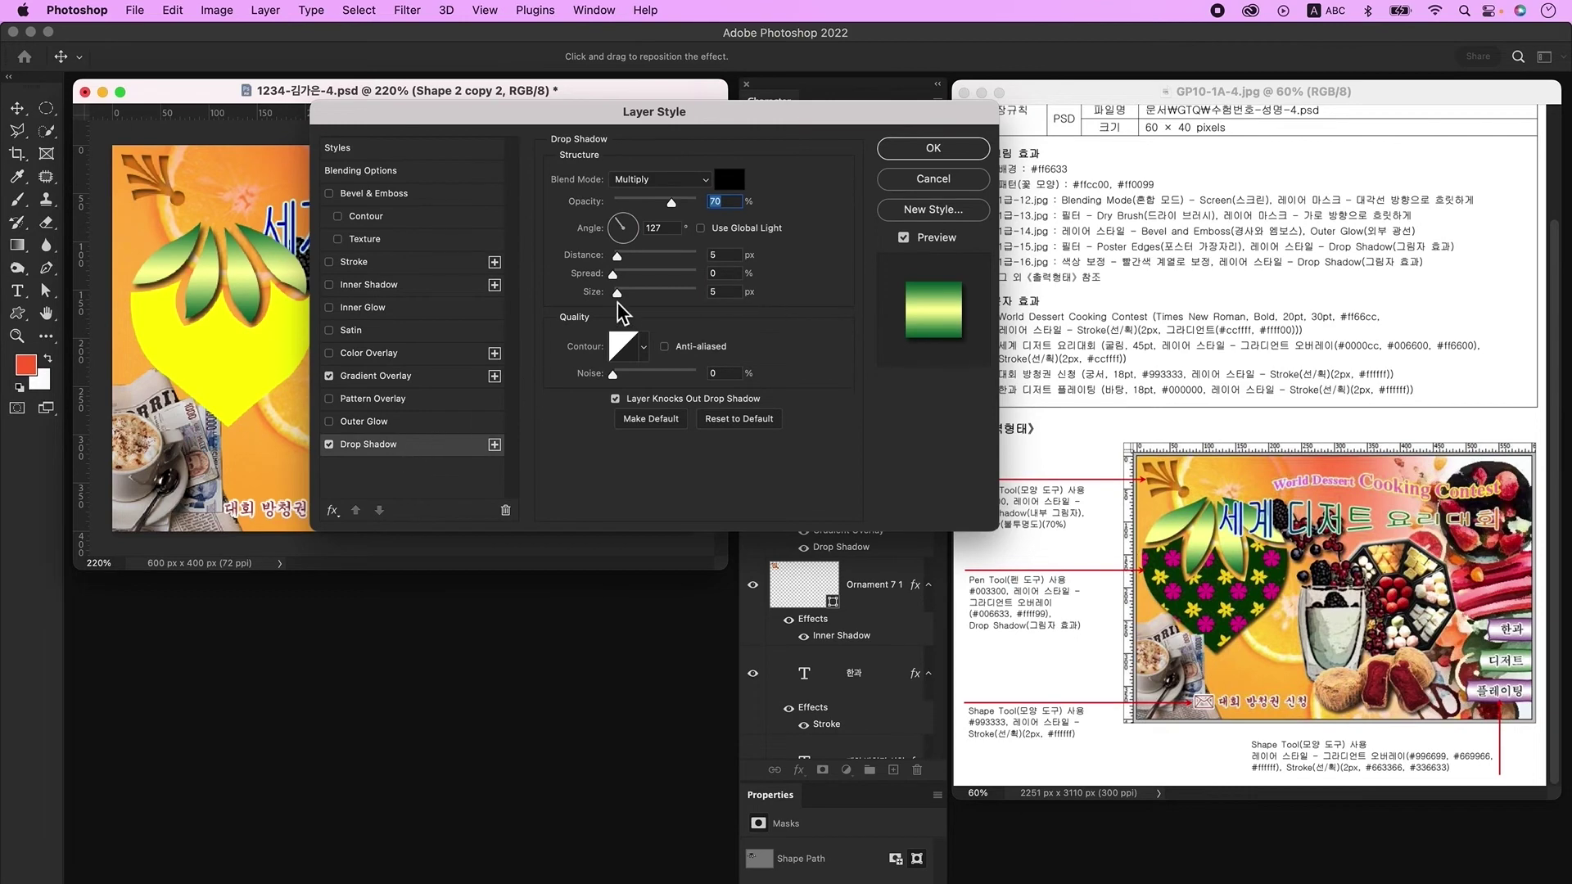
left_click(931, 161)
left_click(778, 426)
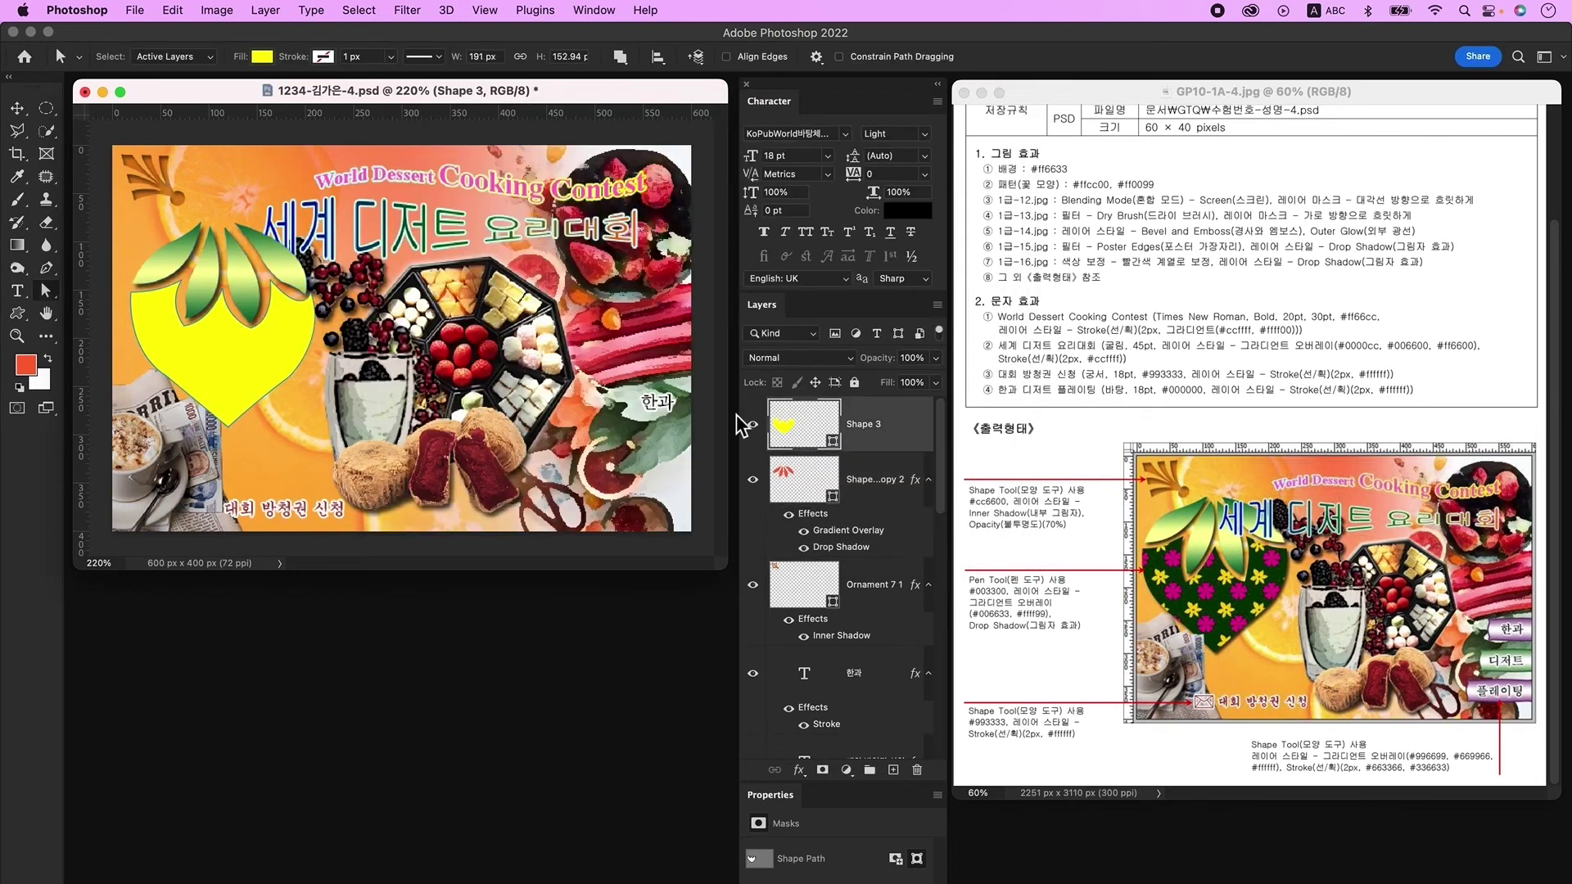
Step: Fill the heart shape, Shape 3, with dark green #003300
double_click(789, 432)
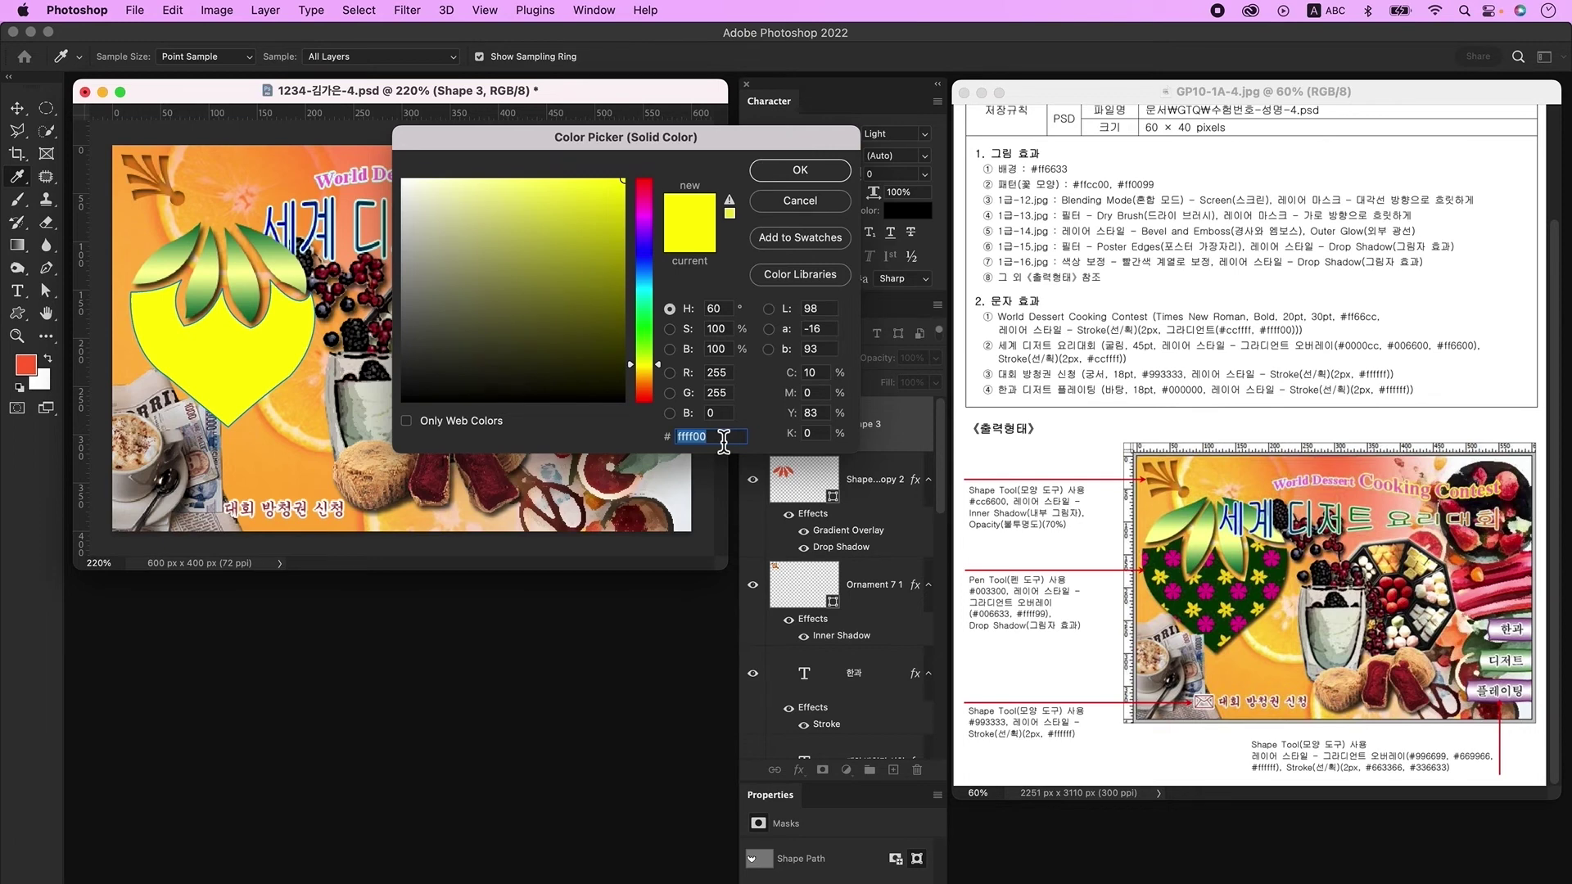
type("003300")
key("Return")
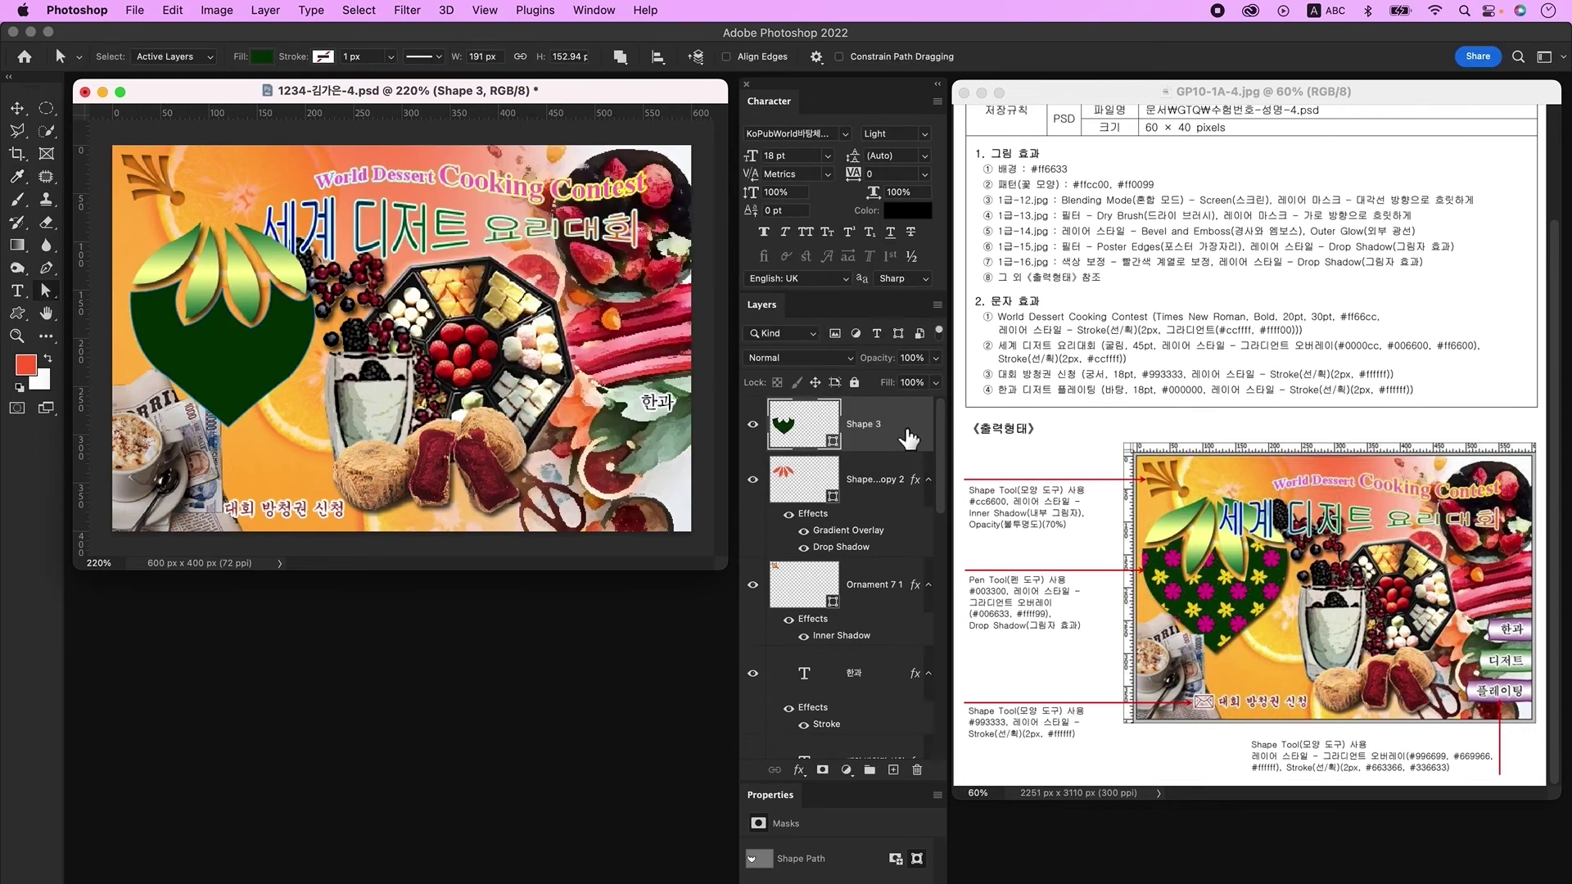
Step: Add a Drop Shadow and a flower Pattern Overlay scaled to 71% to the heart
double_click(905, 435)
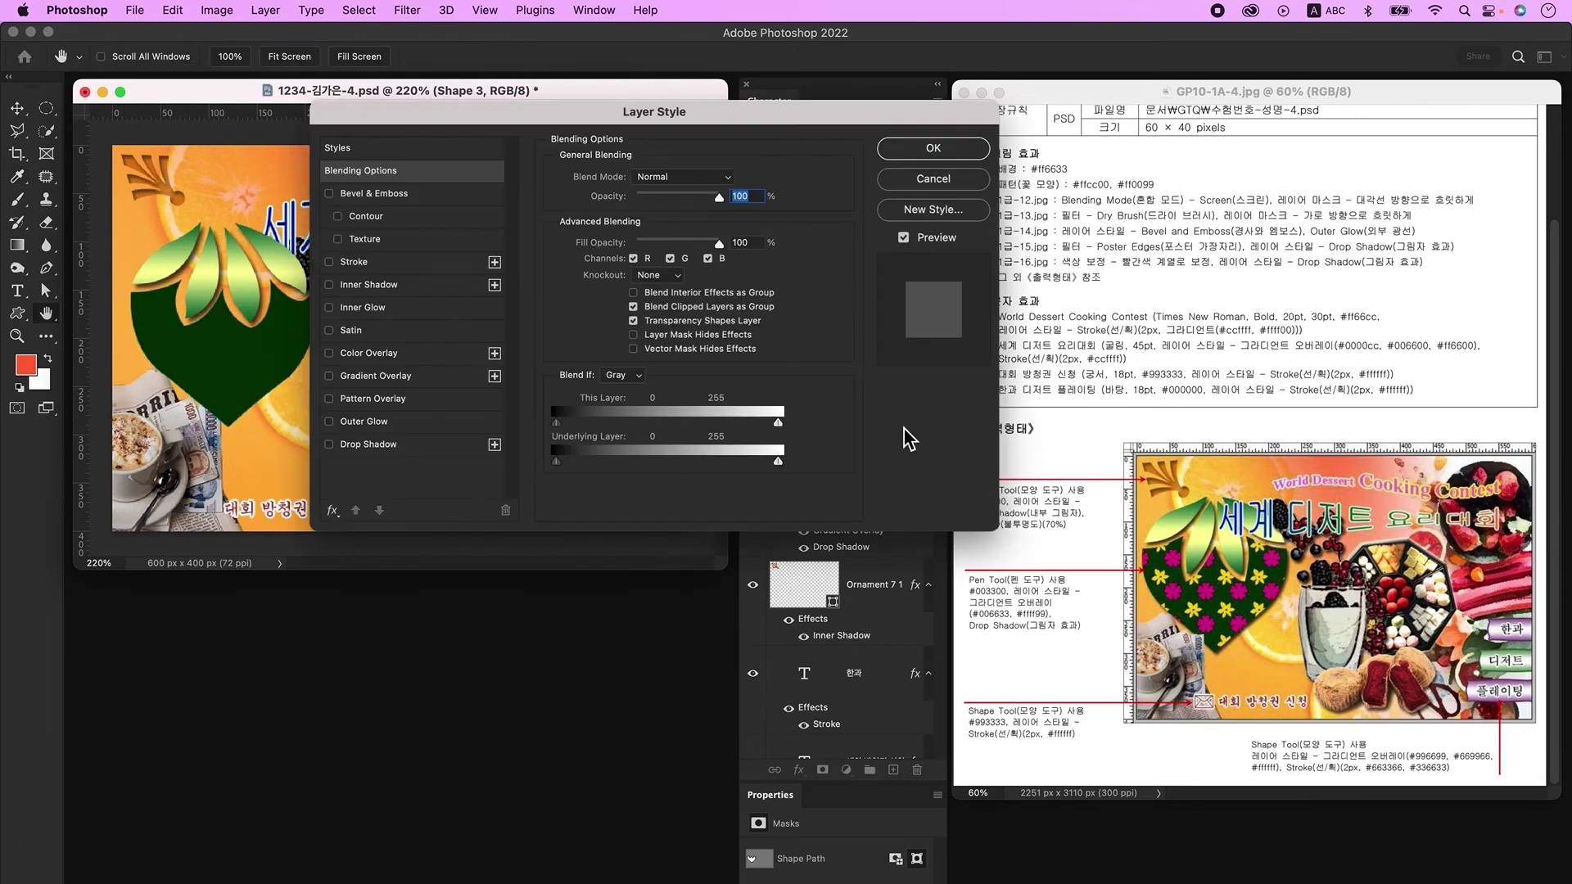
left_click(369, 444)
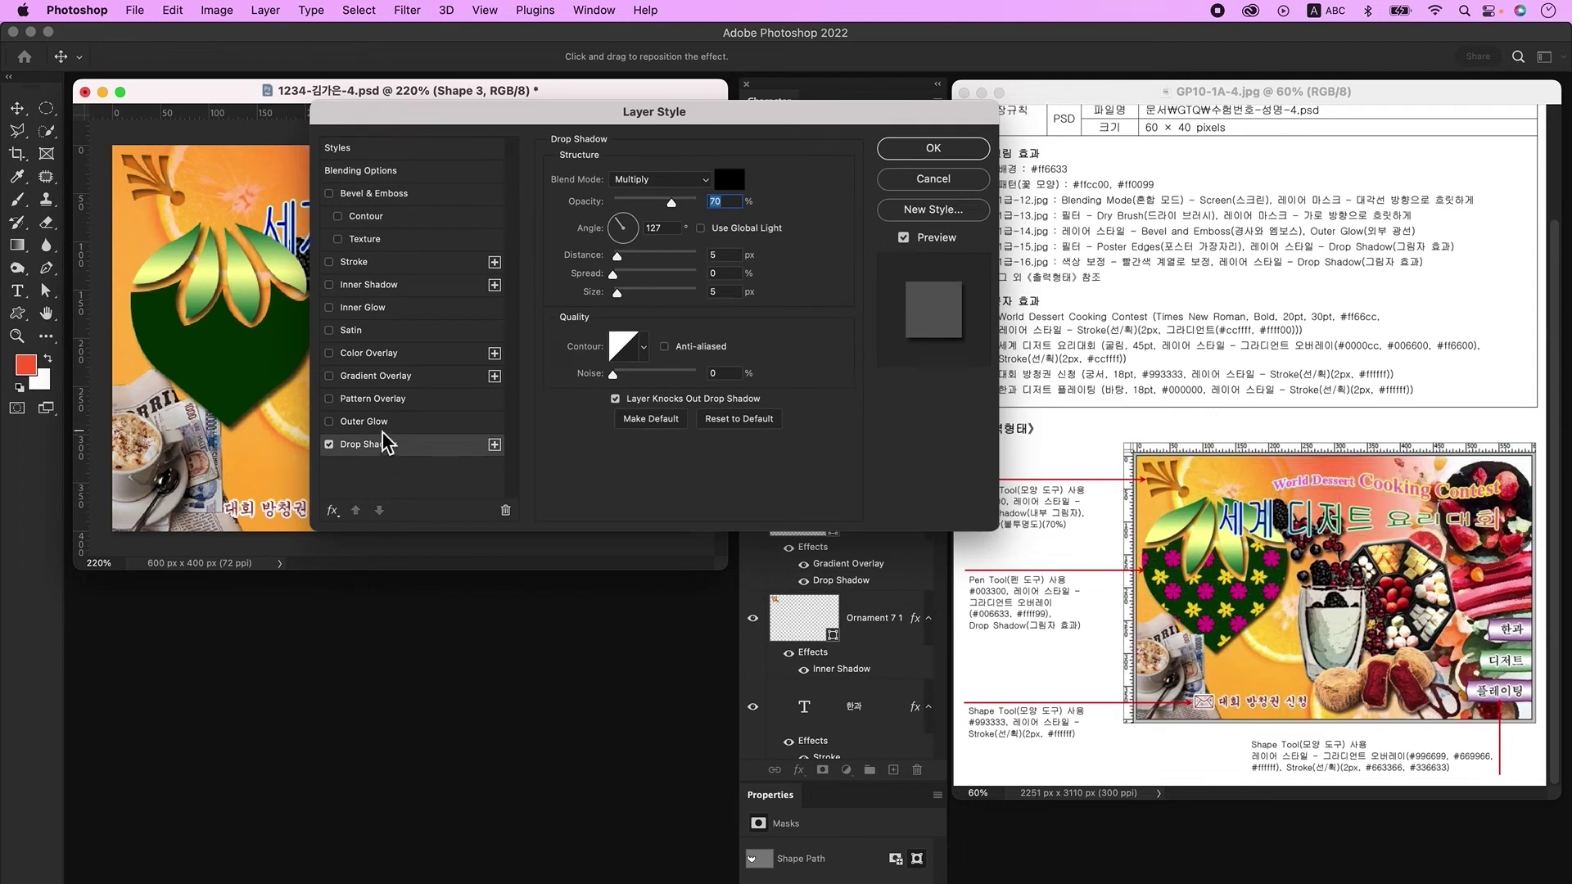
left_click(396, 399)
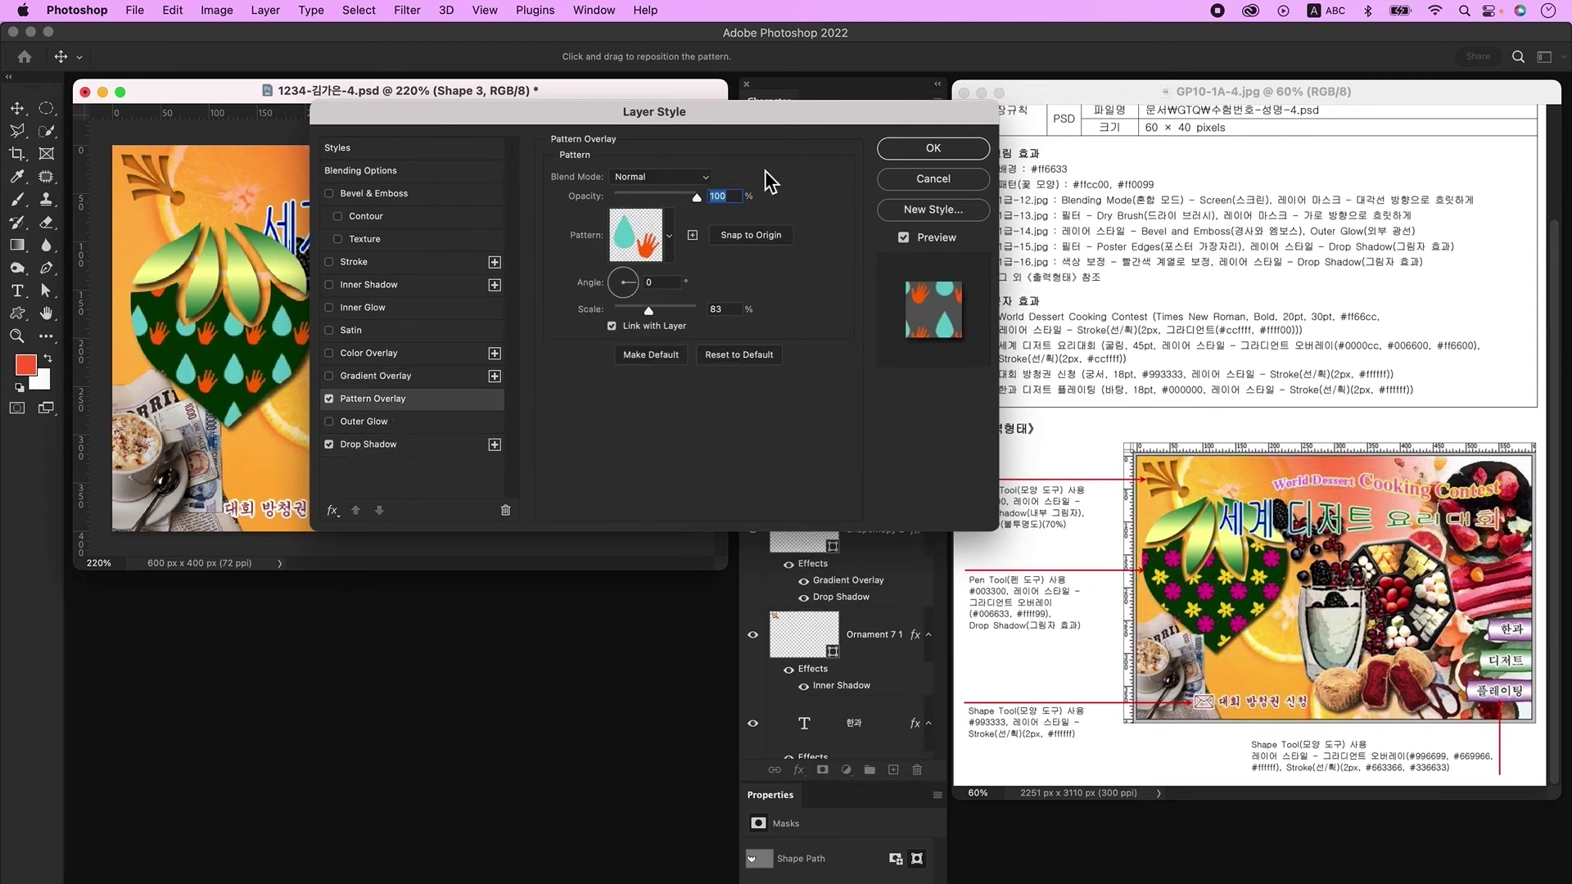
left_click(649, 246)
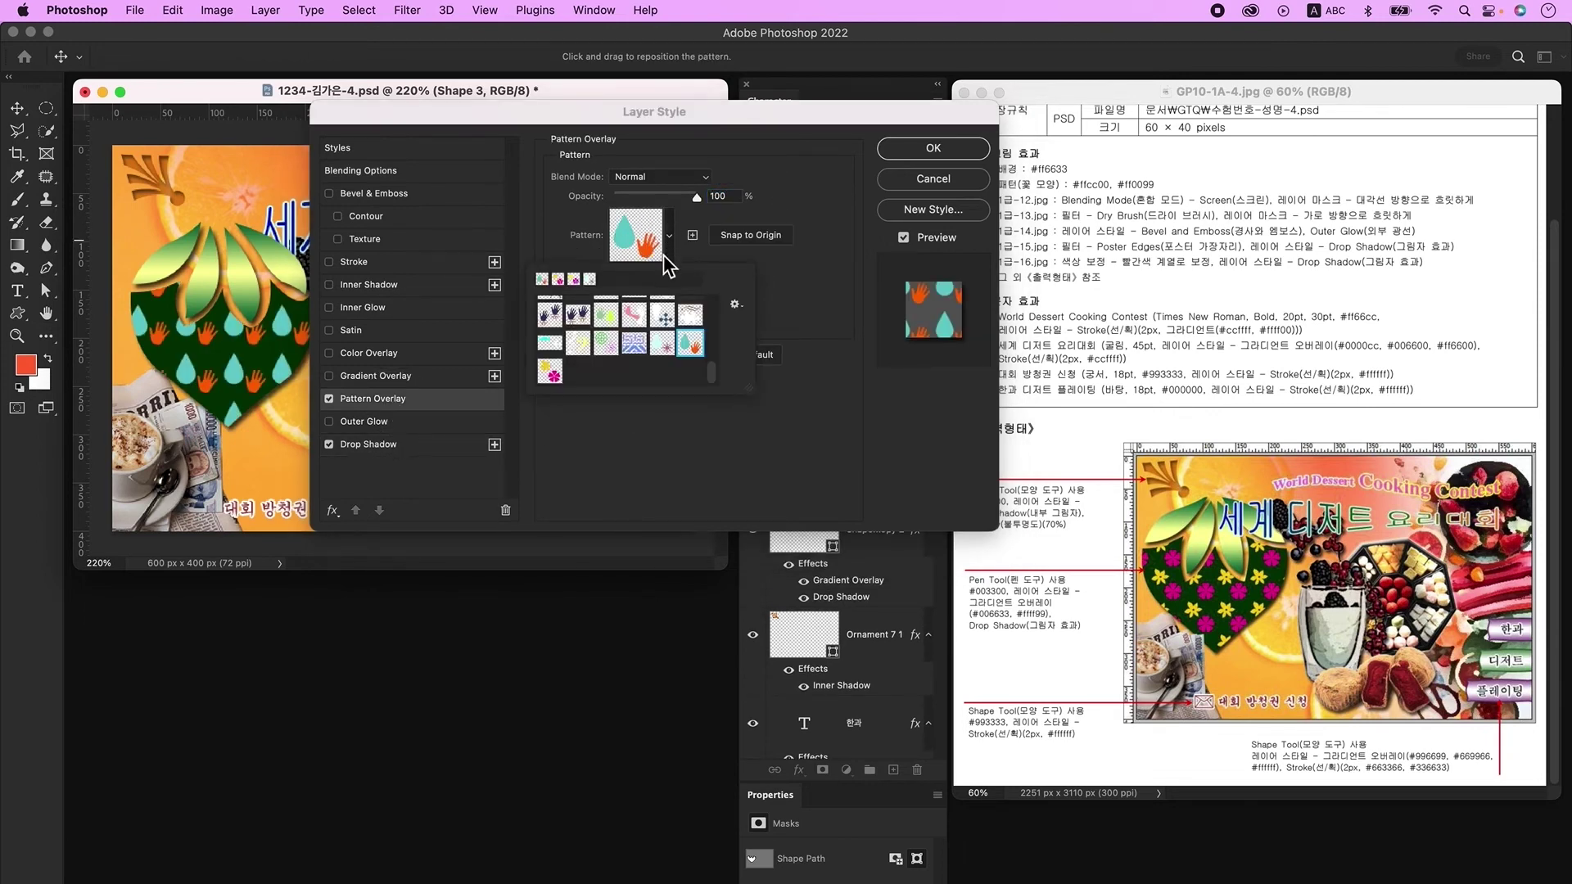
double_click(552, 385)
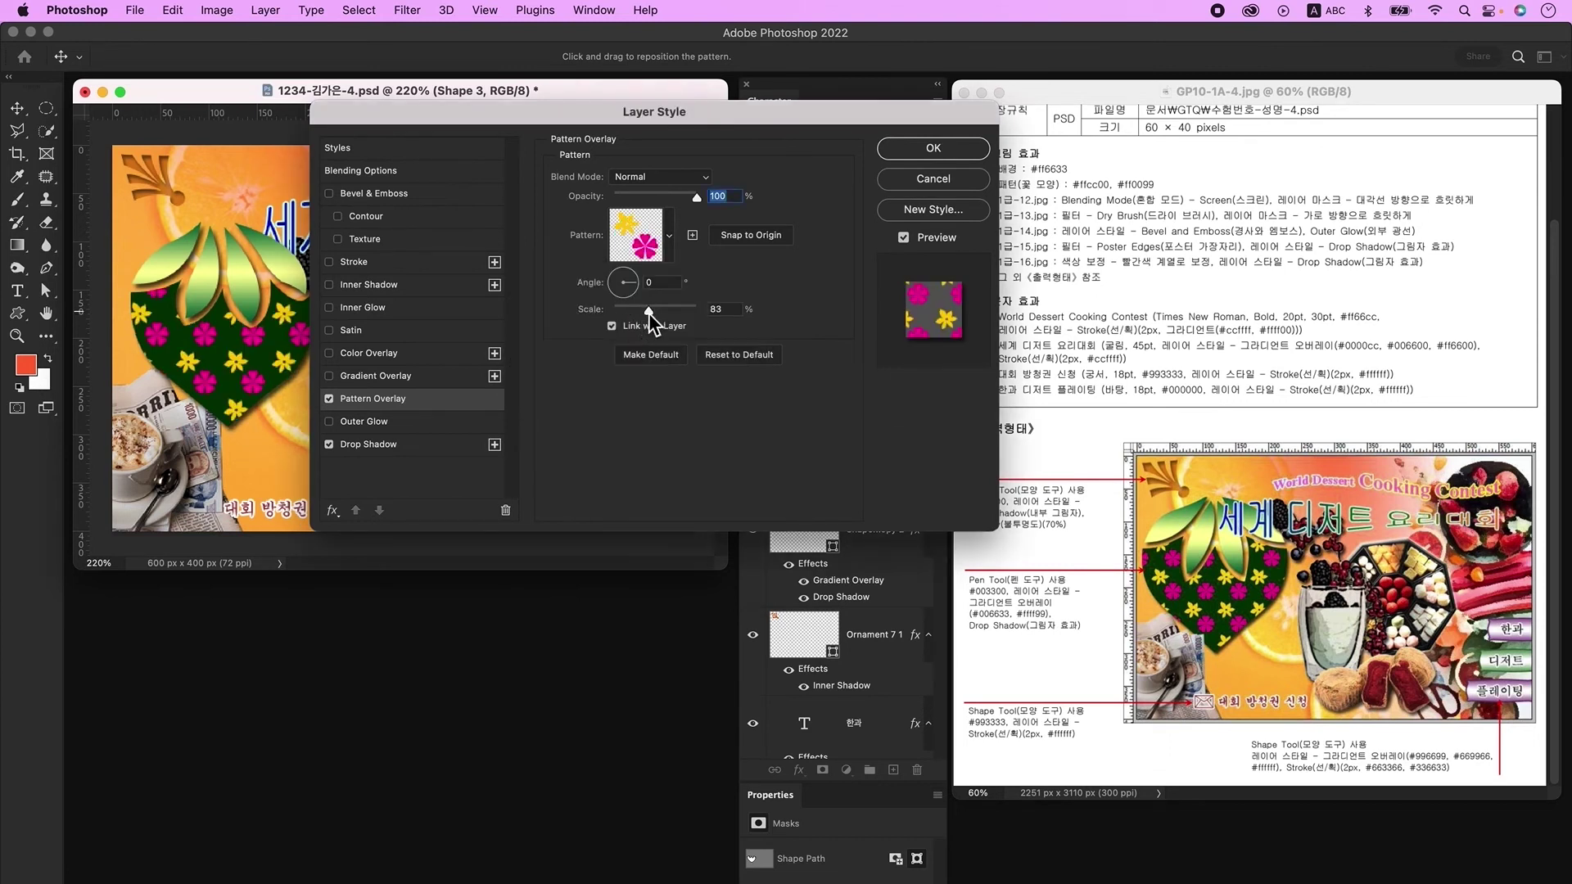
left_click_drag(649, 313, 645, 313)
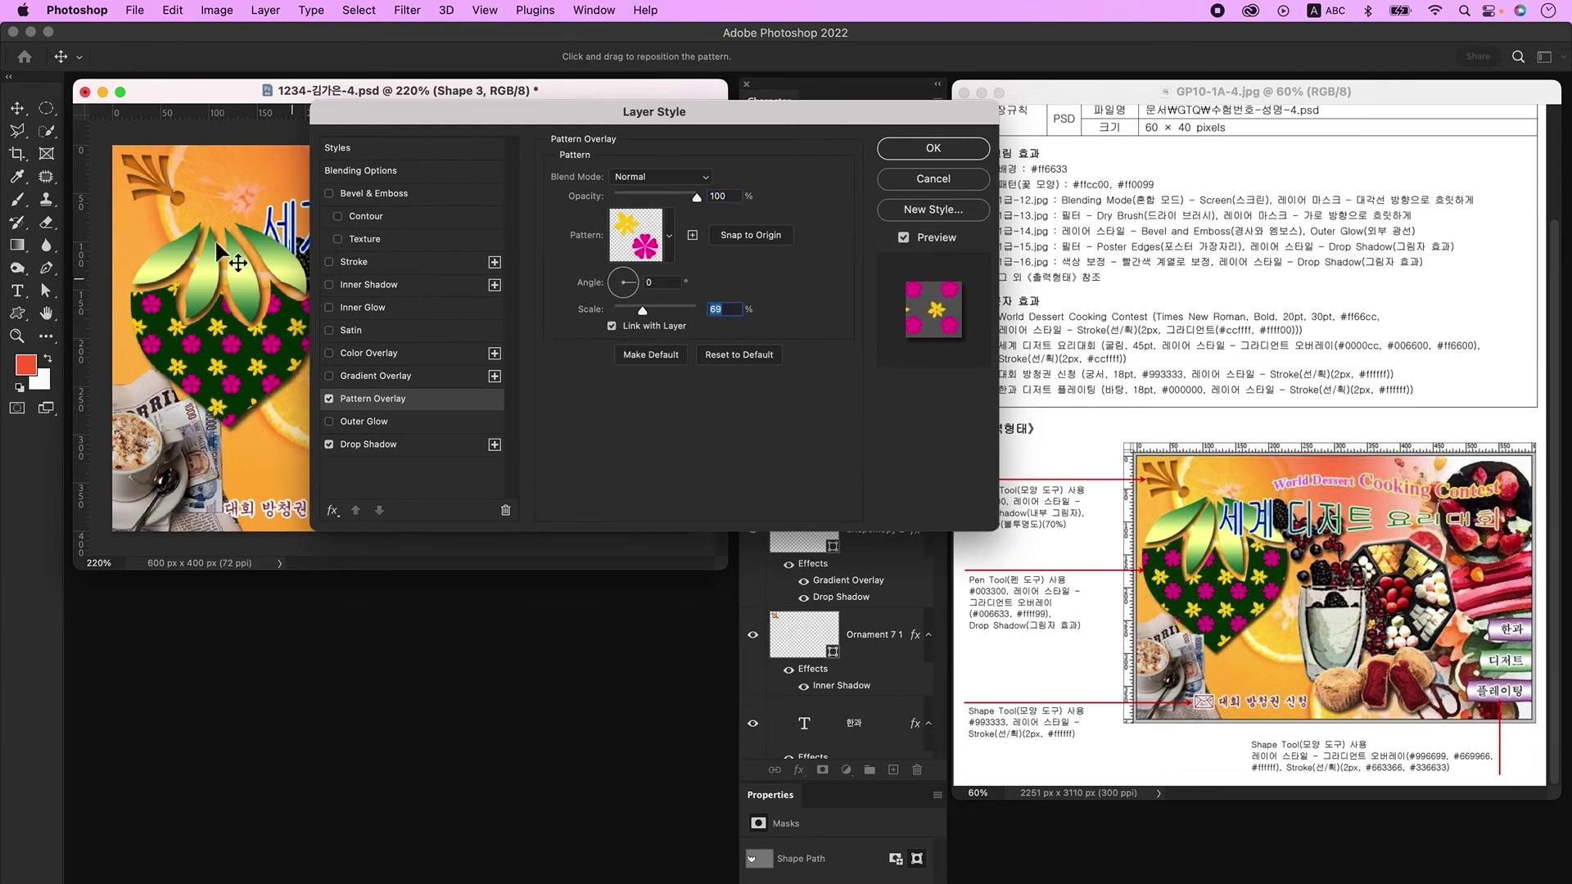
left_click_drag(213, 370, 230, 378)
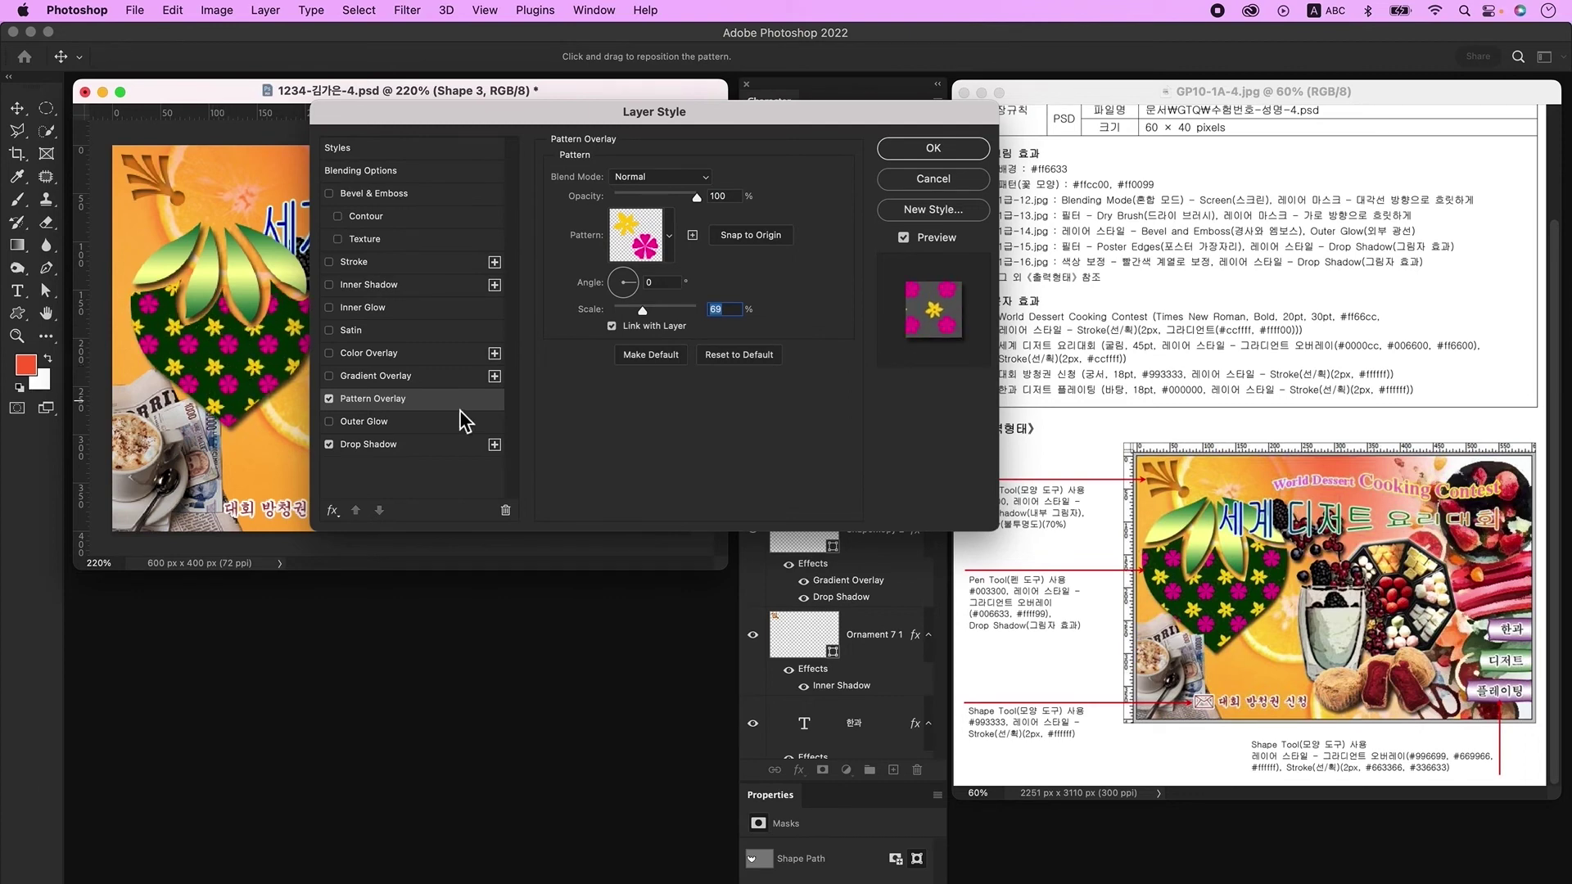
left_click_drag(646, 312, 643, 312)
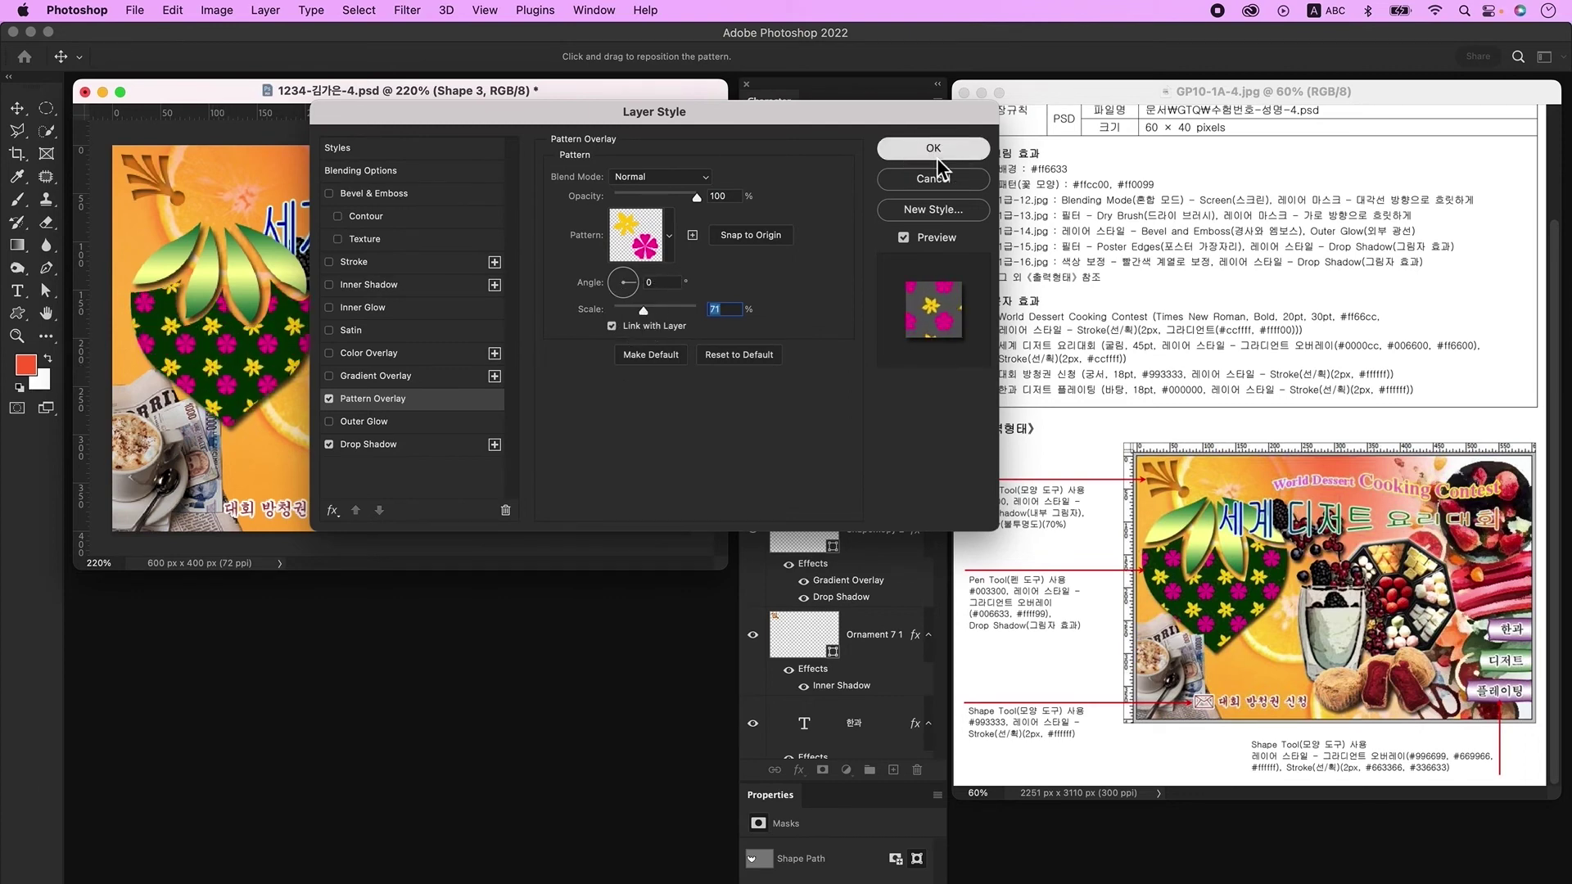
left_click(933, 148)
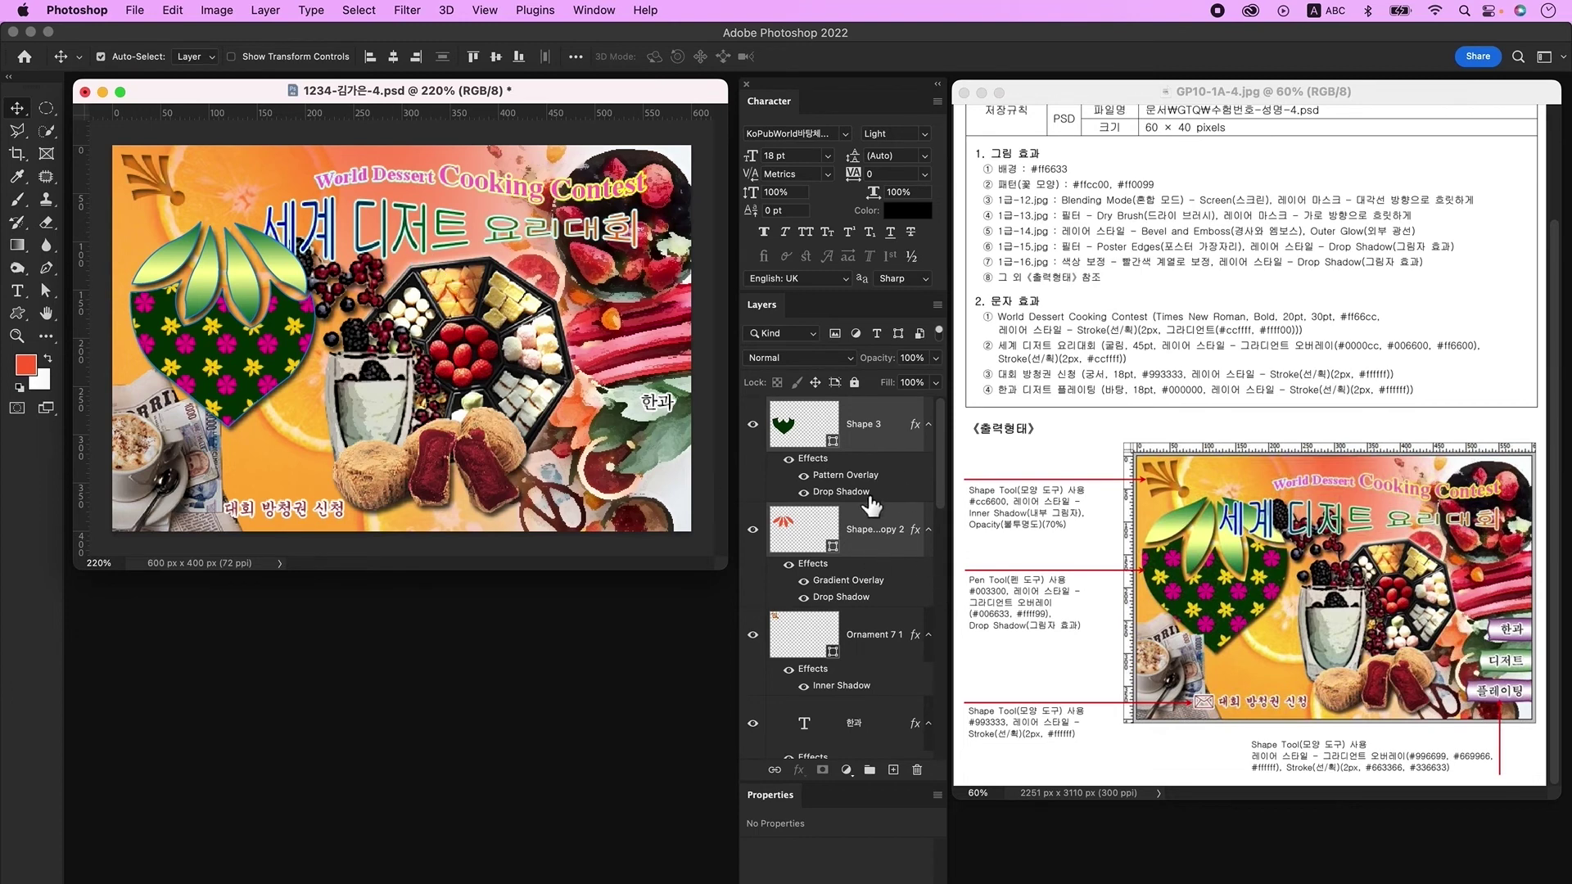
Step: Add a layer above Ornament 7 1 and draw an envelope custom shape beside the ticket text
scroll(872, 505, "up", 4)
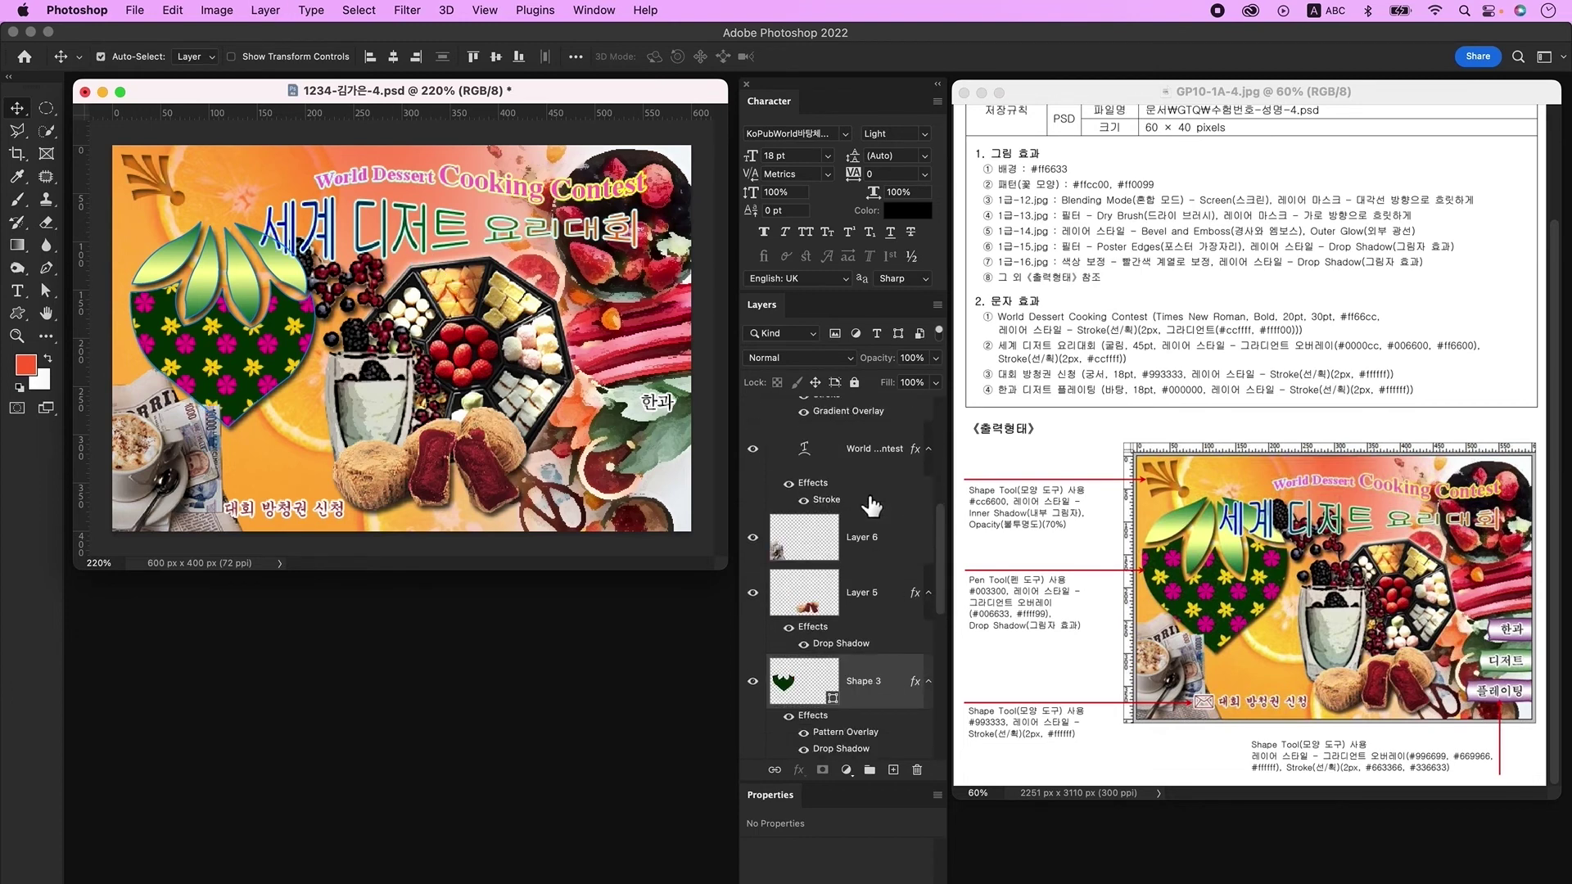
scroll(871, 505, "up", 5)
left_click(863, 441)
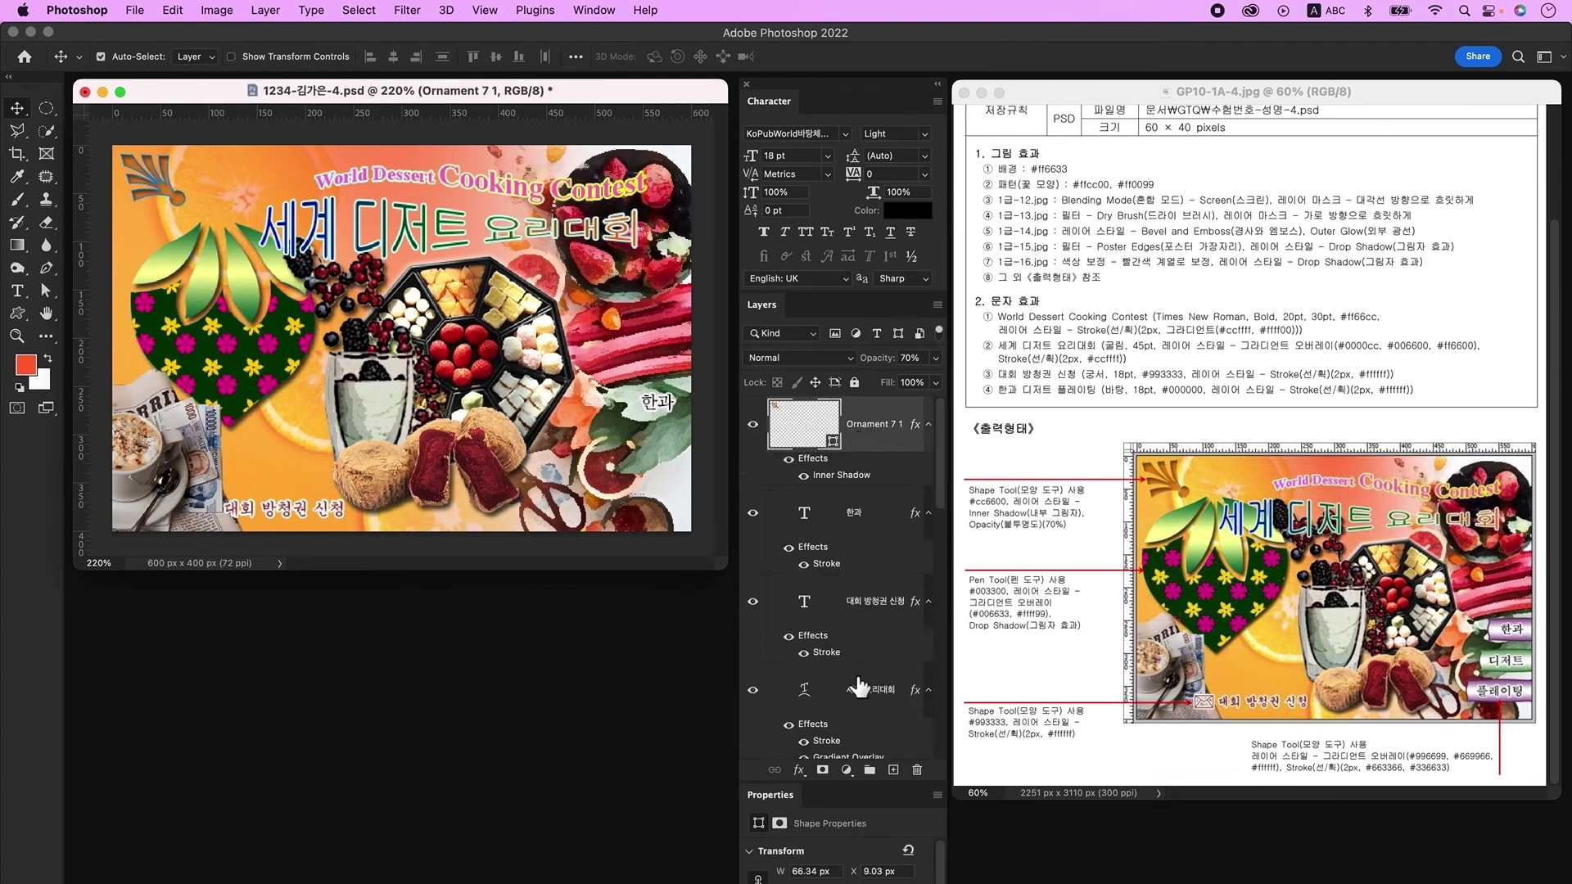
left_click(893, 769)
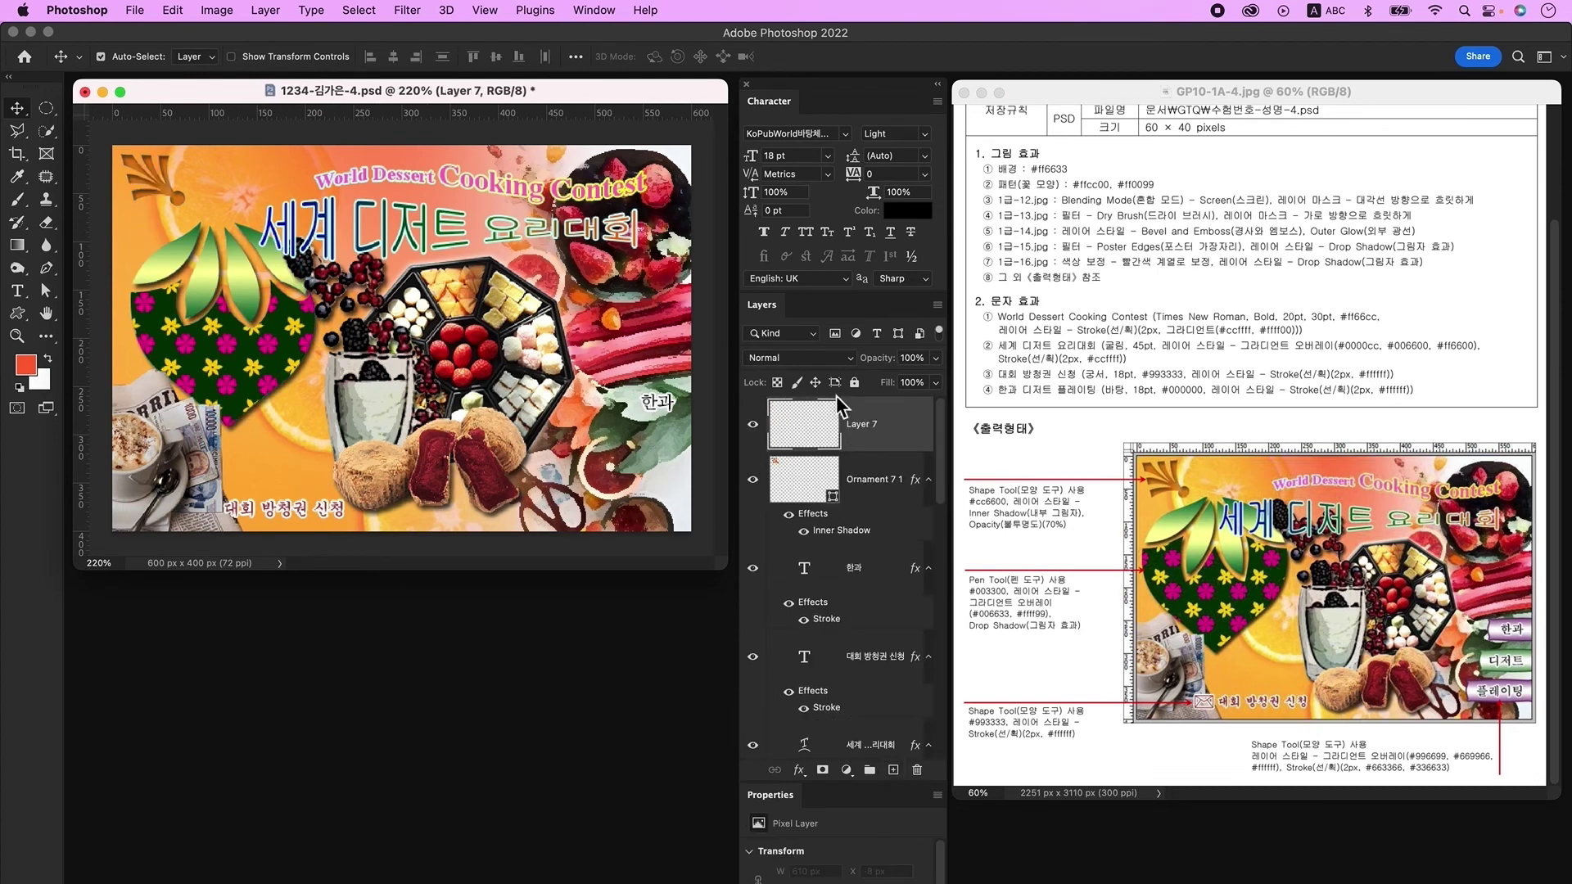
left_click(17, 315)
left_click(690, 56)
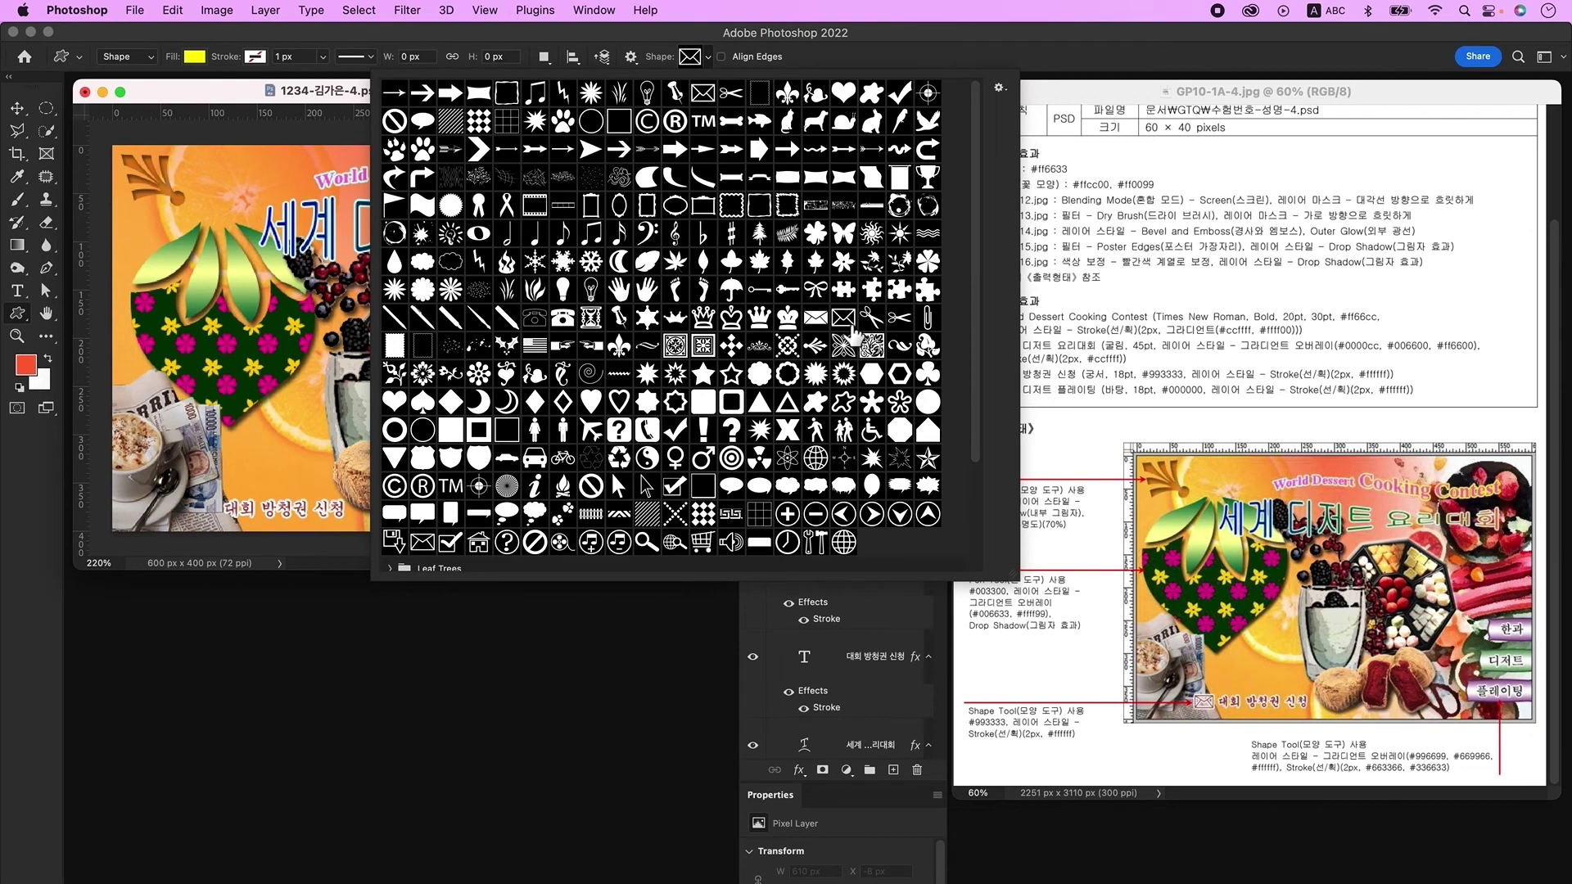
left_click(843, 318)
left_click(291, 128)
left_click_drag(183, 497, 220, 524)
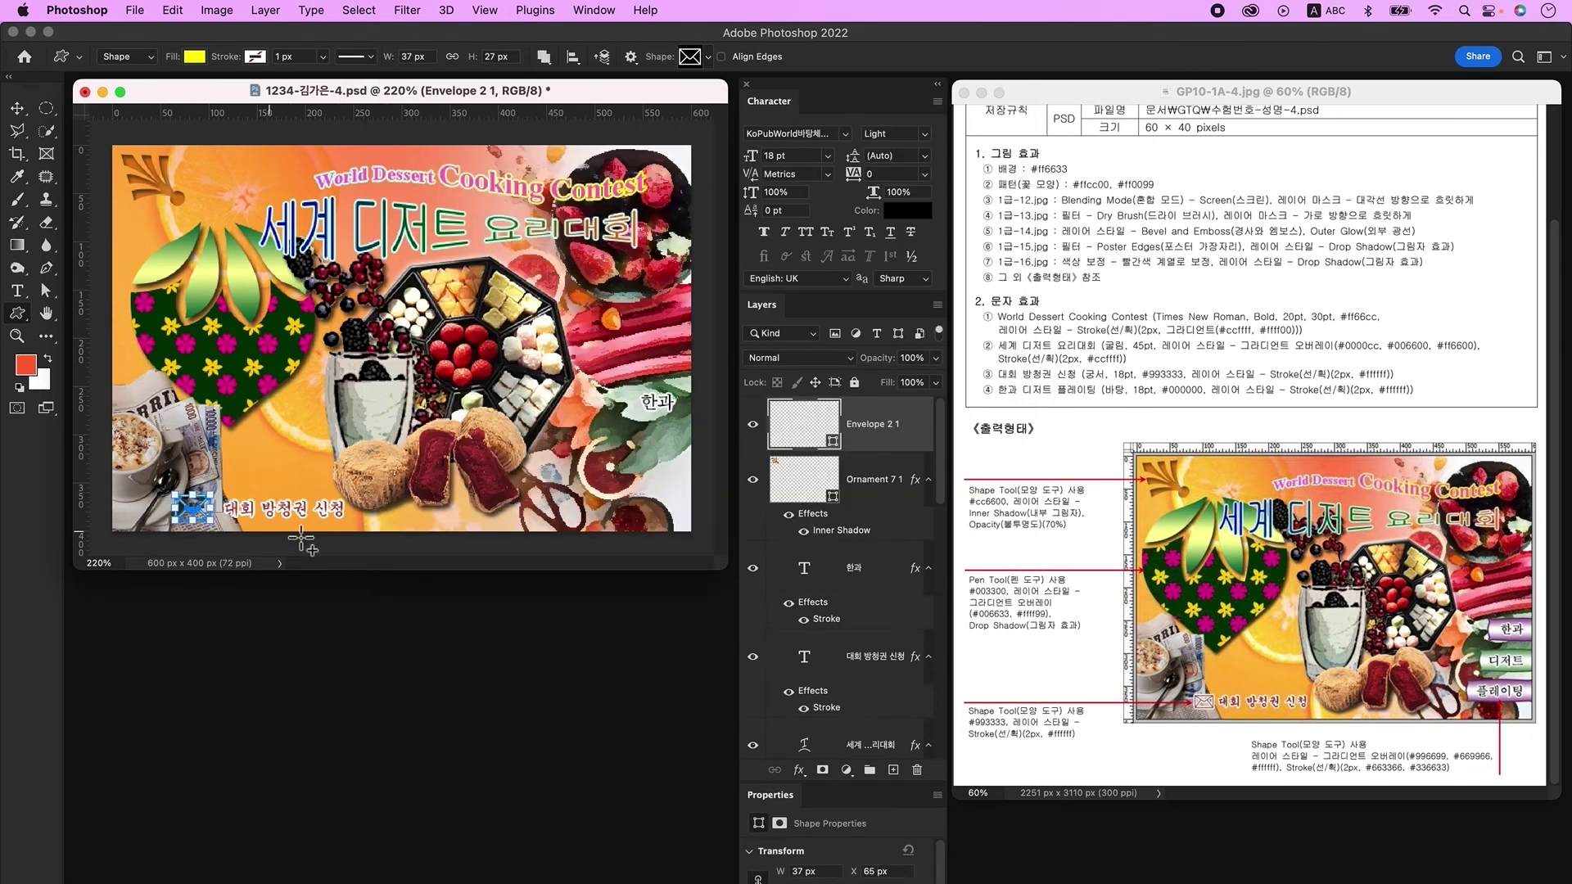
Step: Fill the envelope #993333, give it a 2 px white Stroke, and add a new layer
double_click(788, 425)
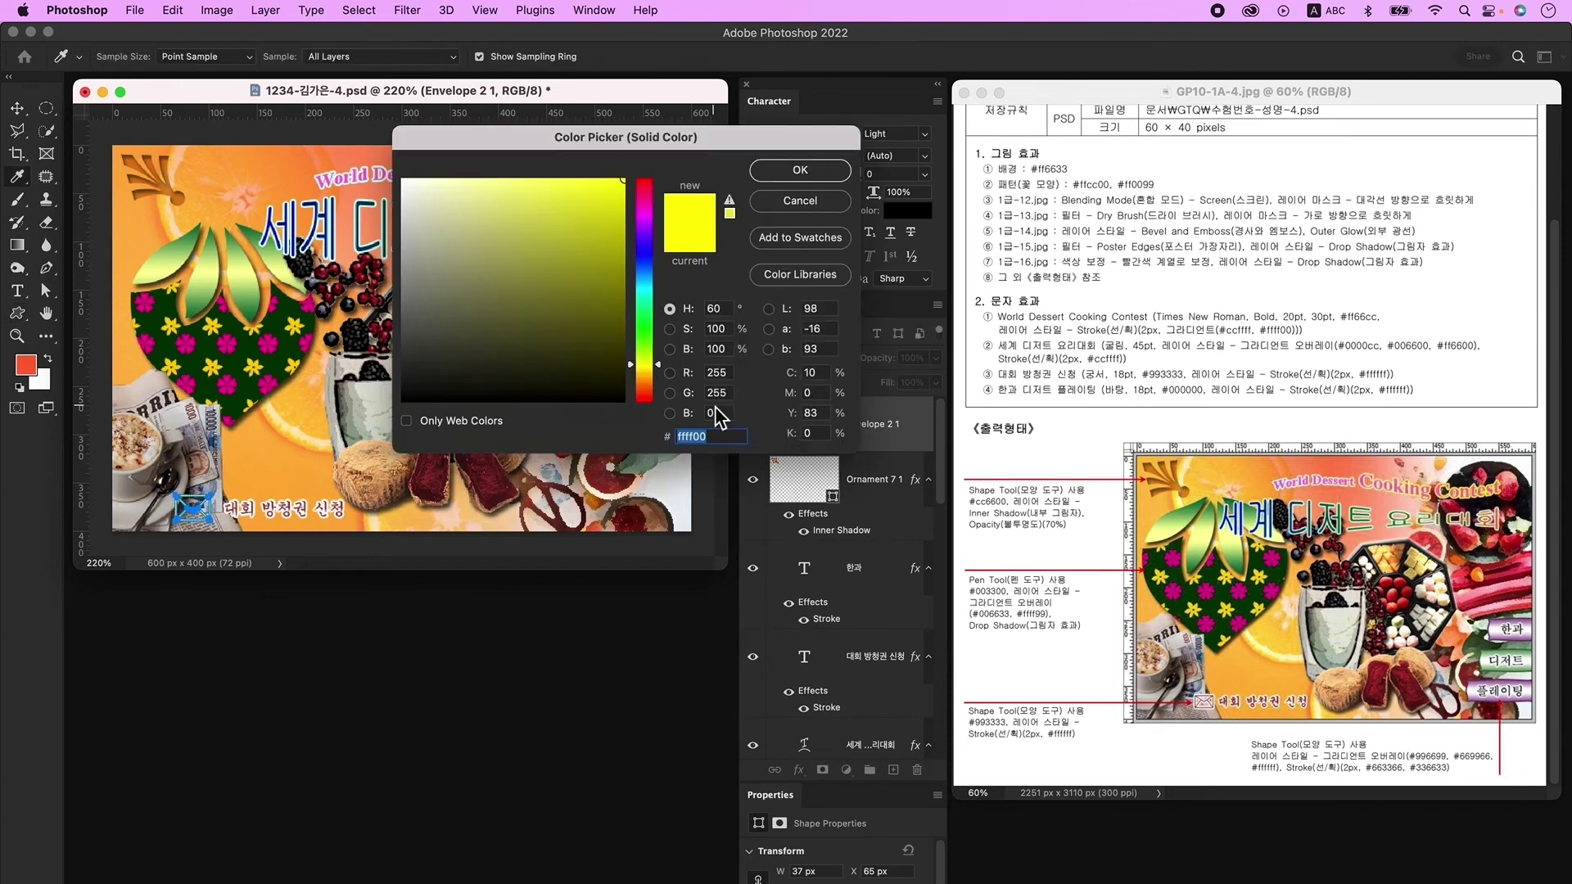
type("993333")
key("Return")
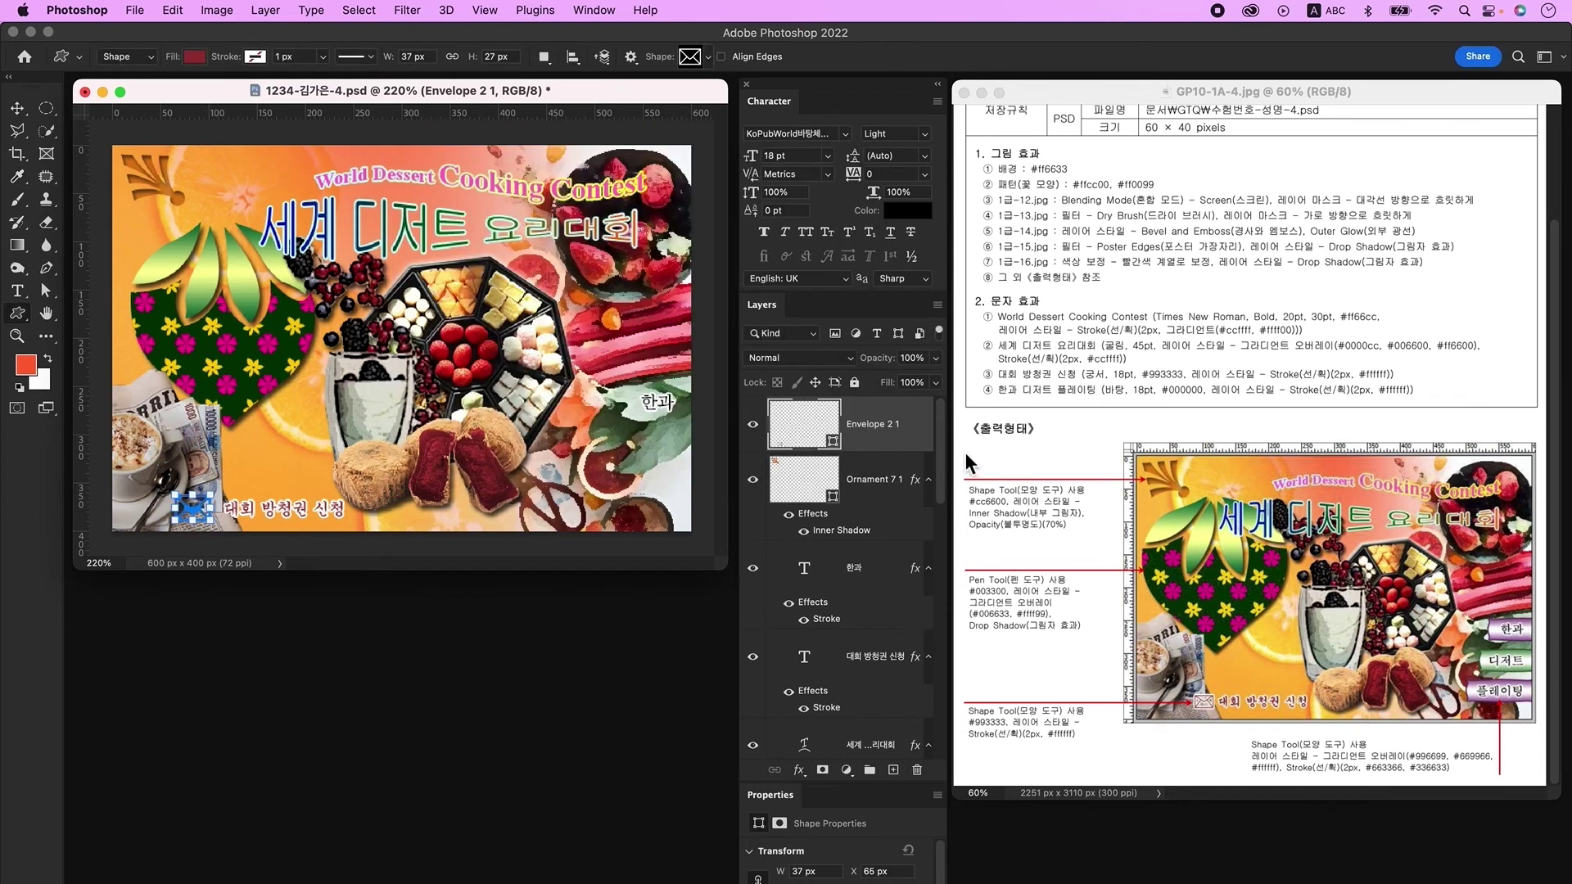
double_click(921, 456)
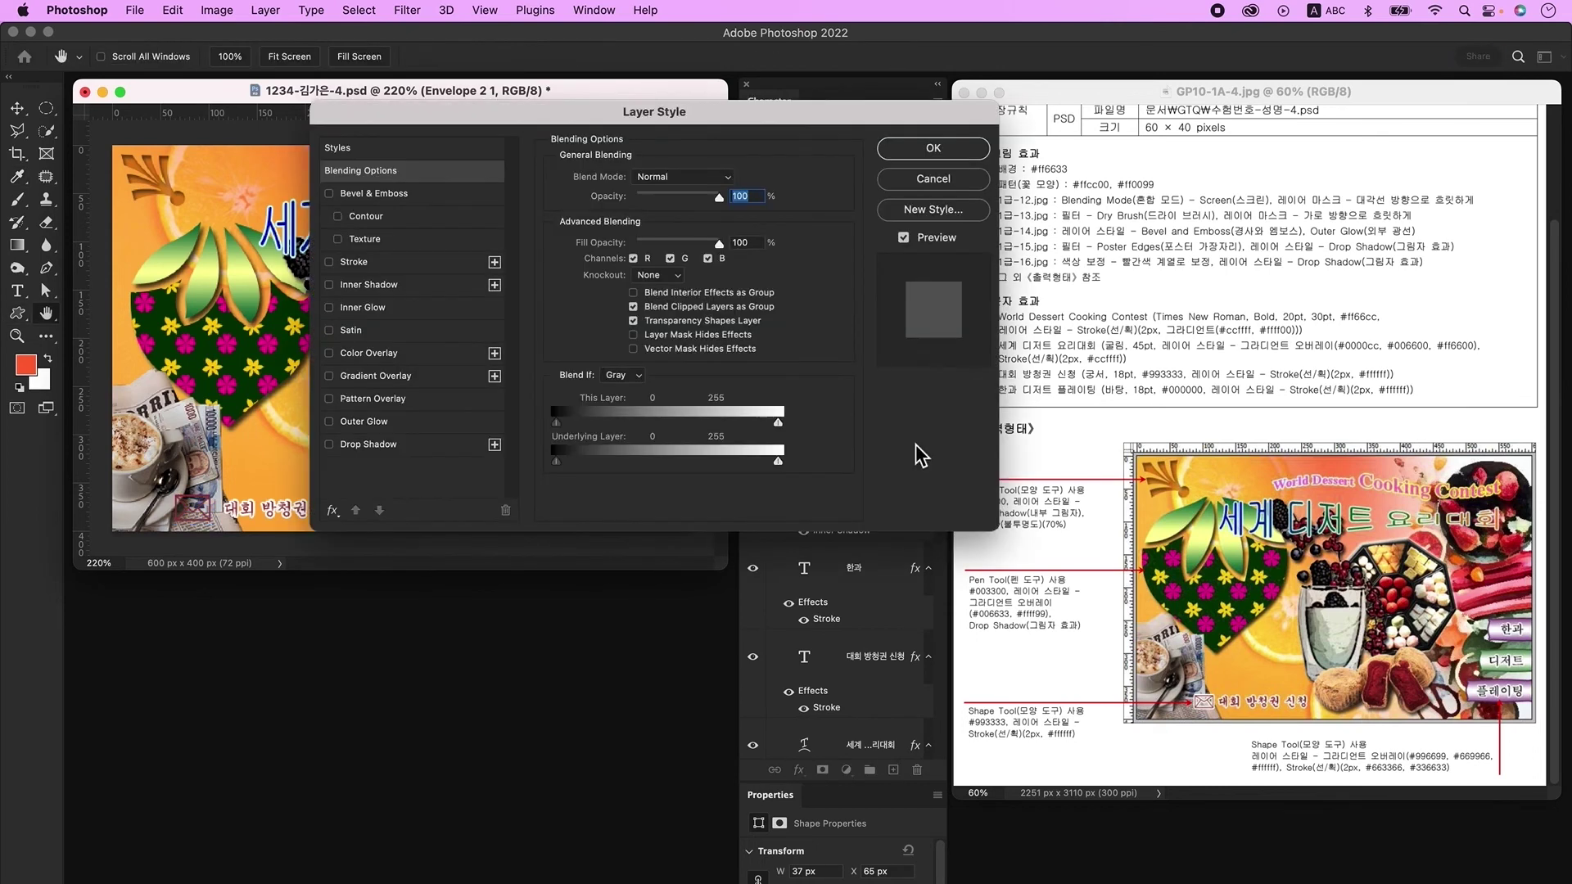
left_click(380, 262)
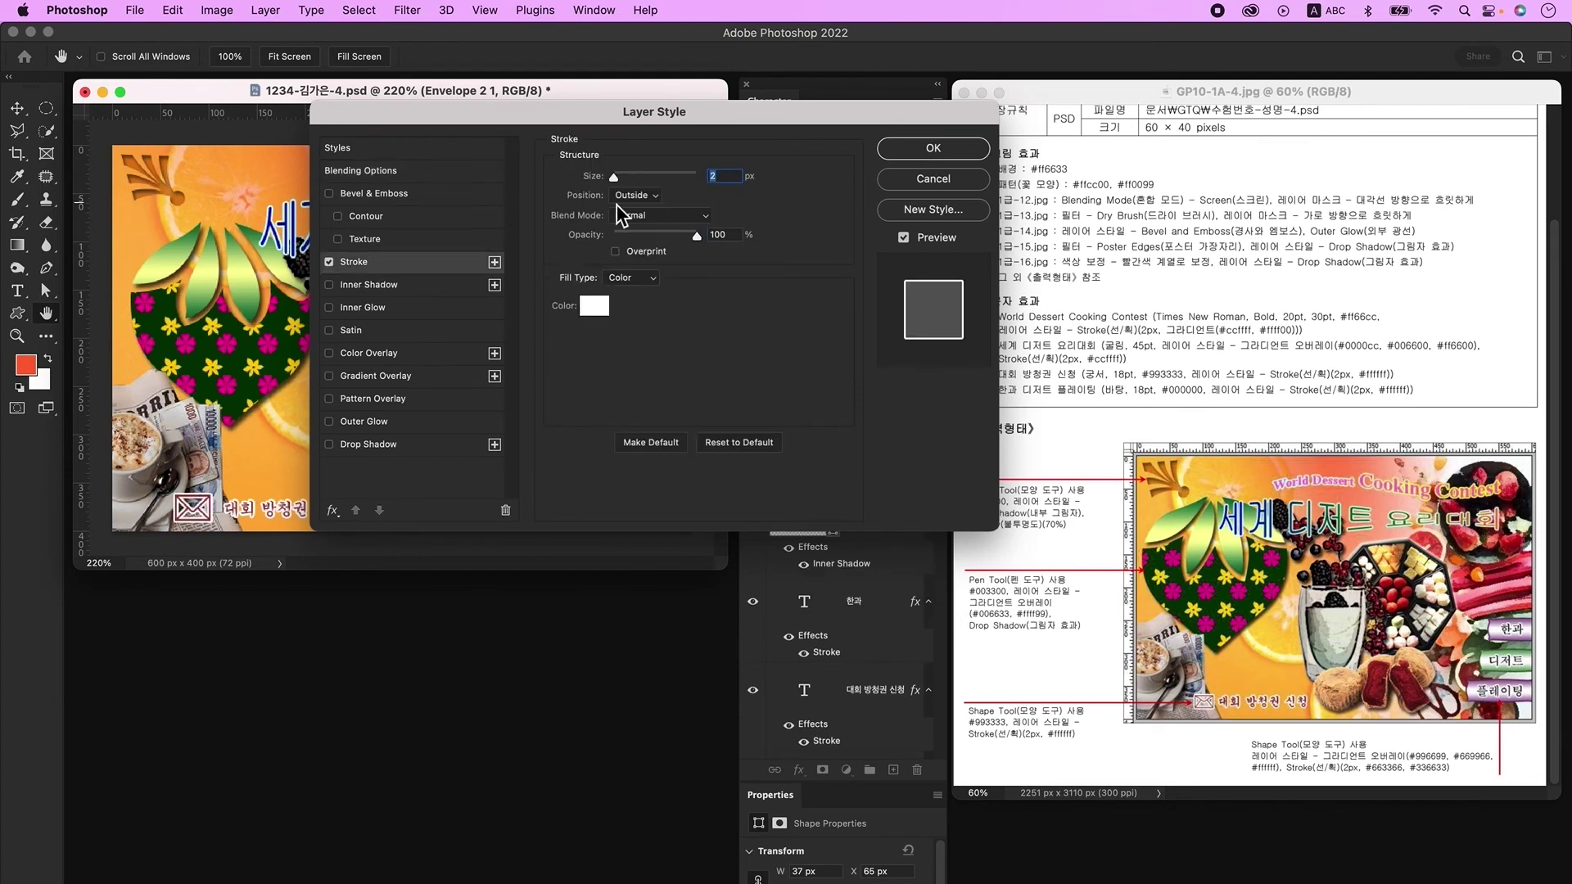
left_click(594, 305)
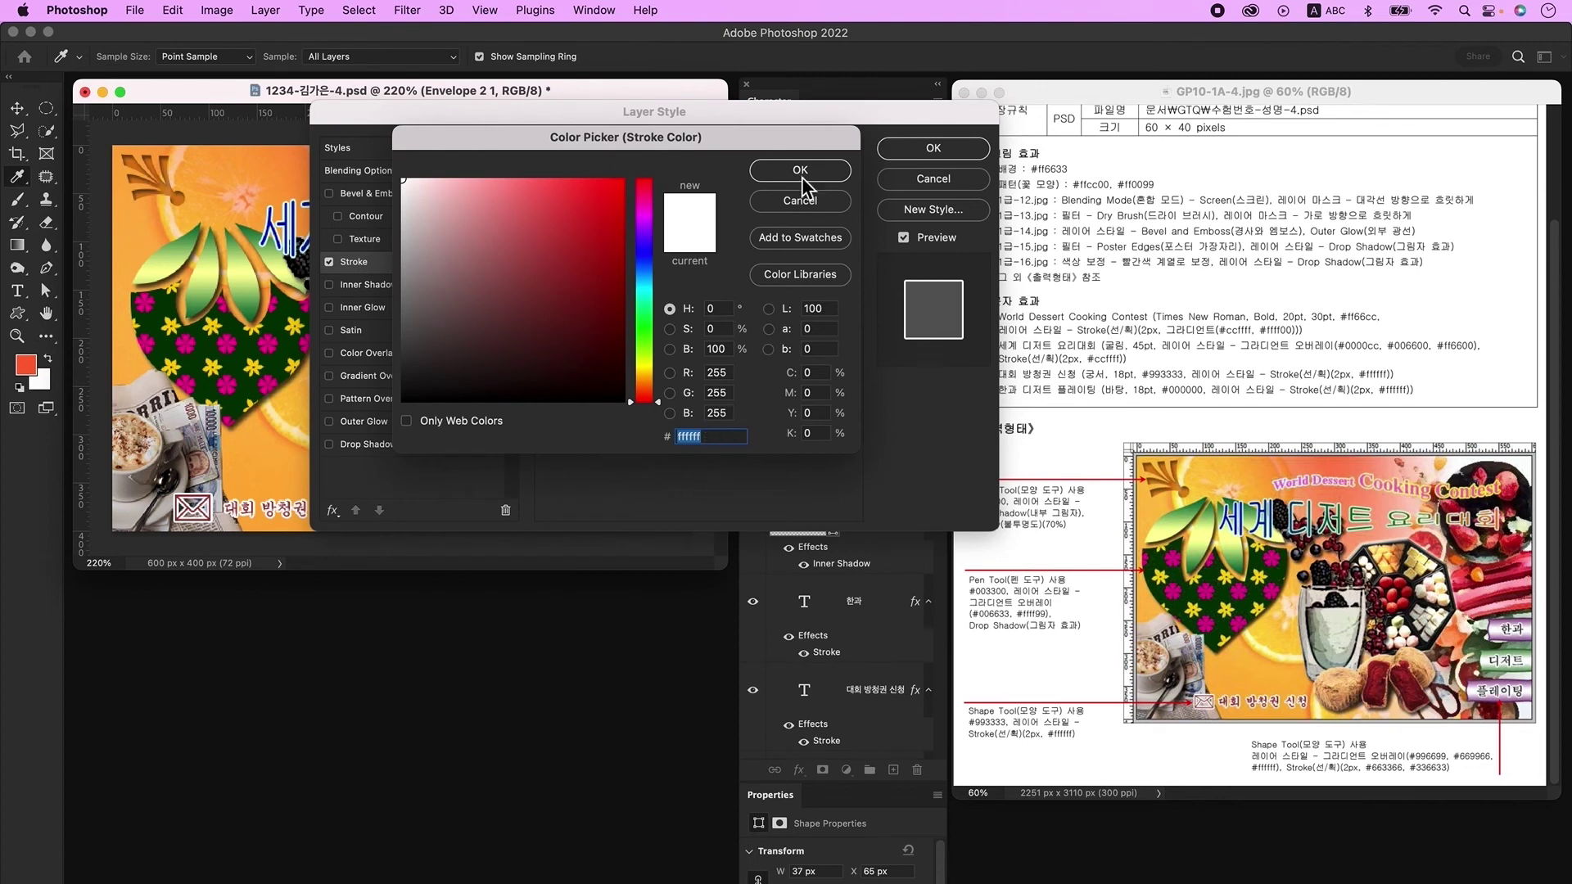
left_click(802, 171)
left_click(922, 151)
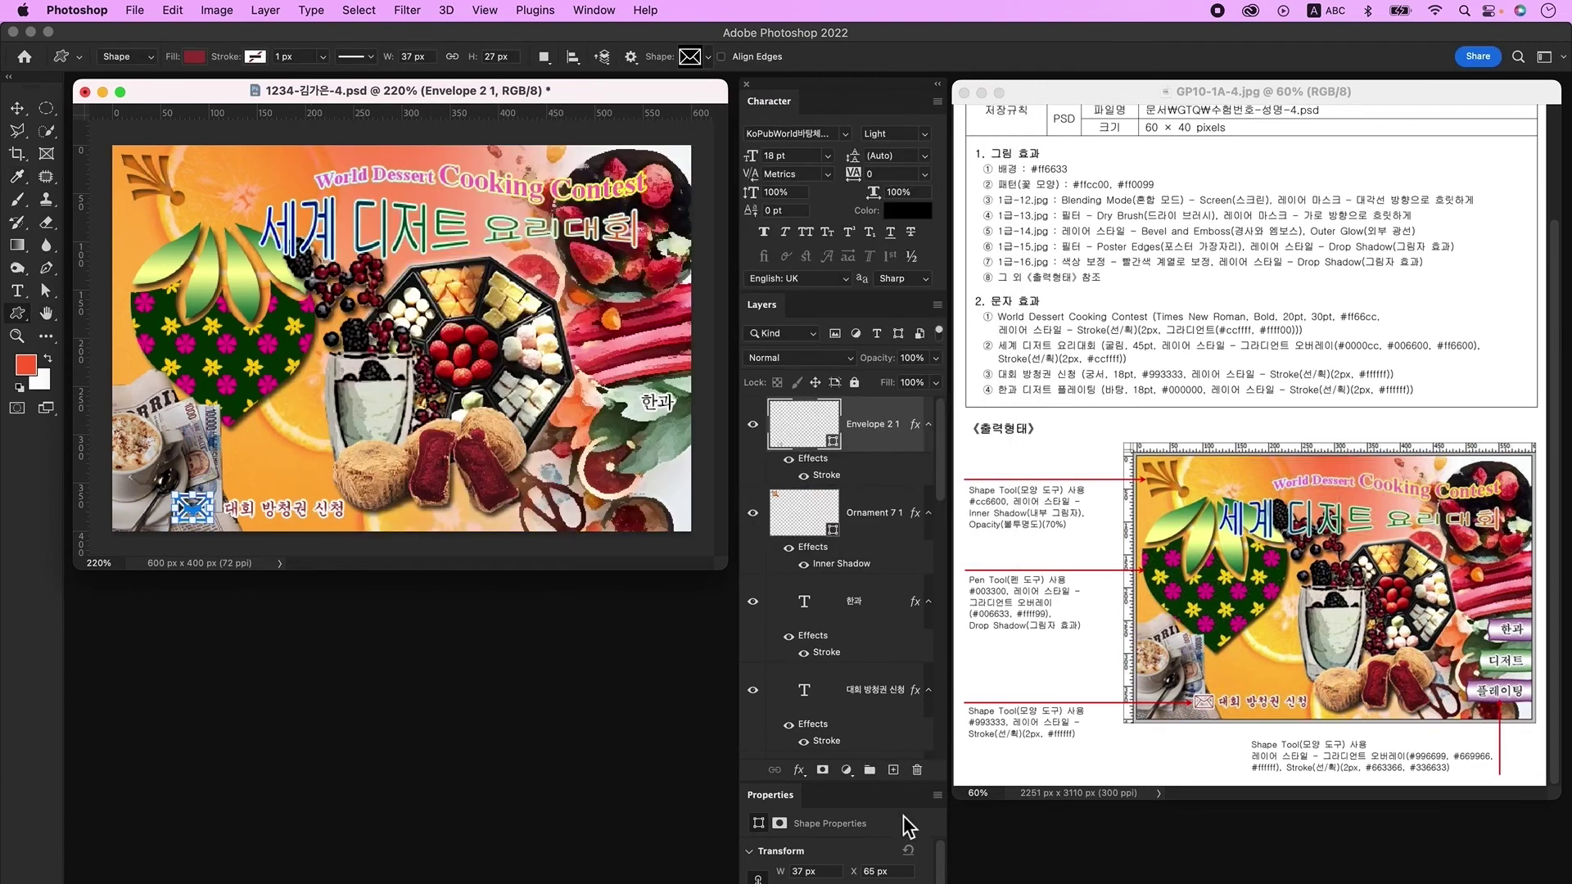
left_click(894, 772)
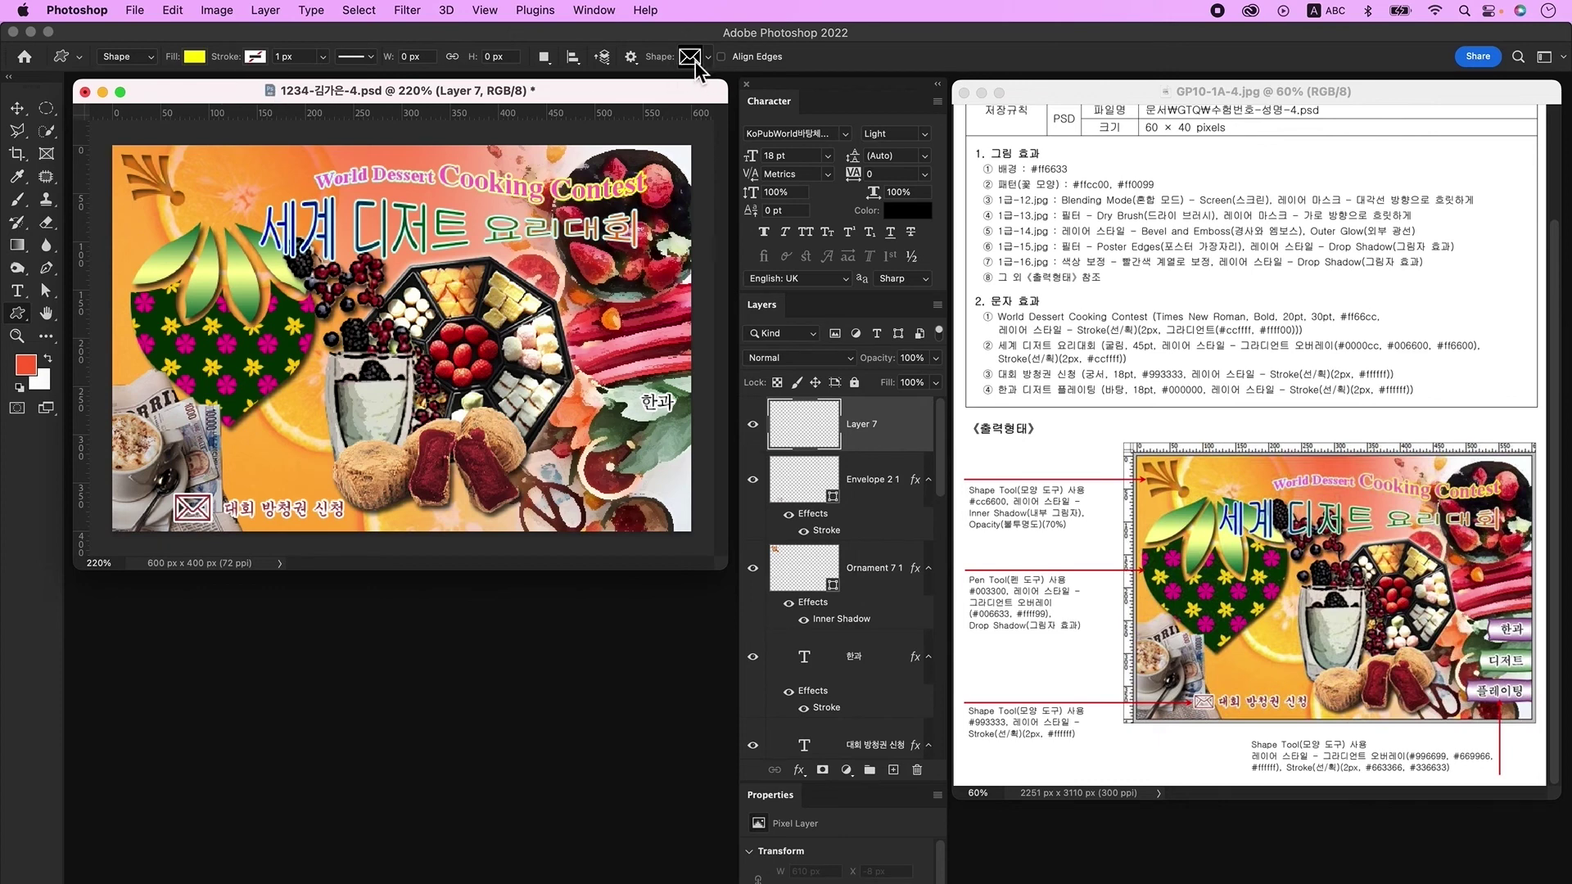
Step: Draw a rectangle banner custom shape over 한과 on the right
left_click(692, 58)
left_click(790, 178)
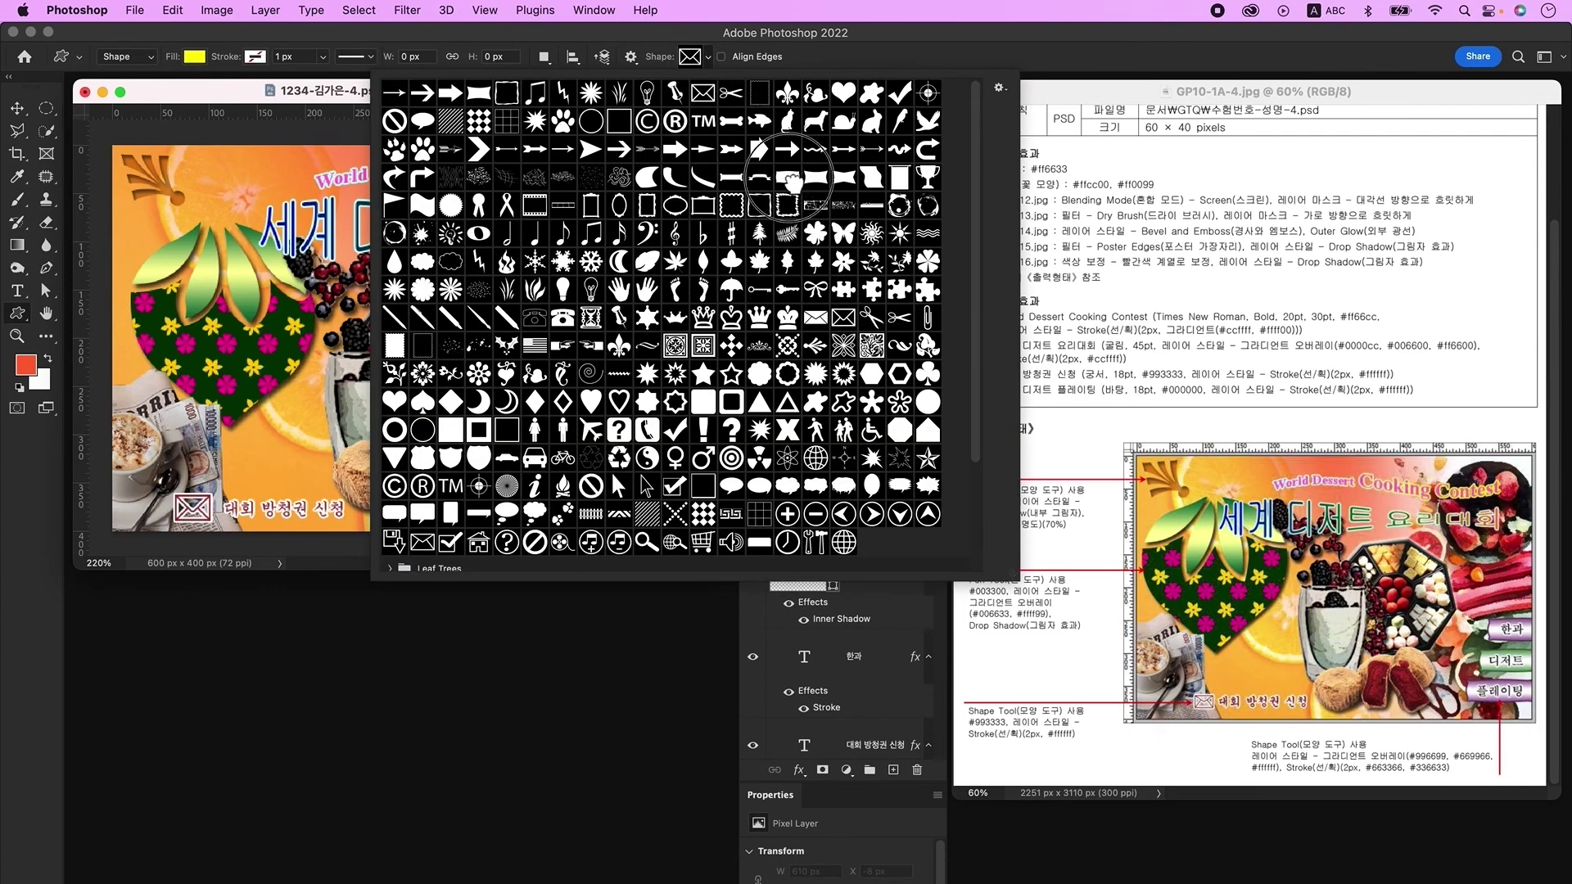
left_click(342, 104)
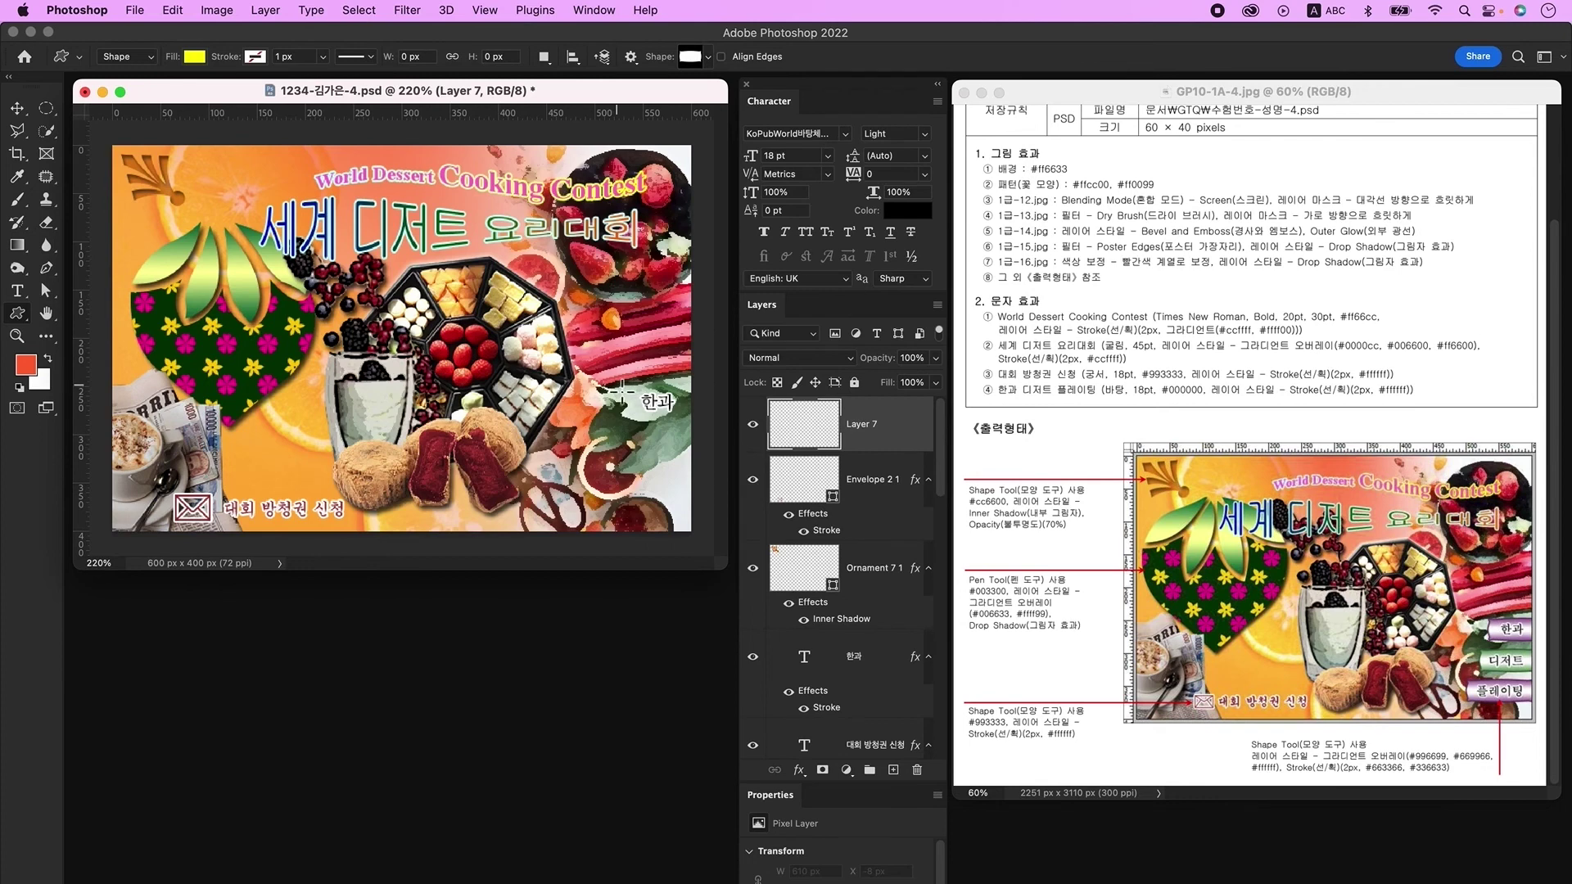
left_click_drag(620, 383, 701, 416)
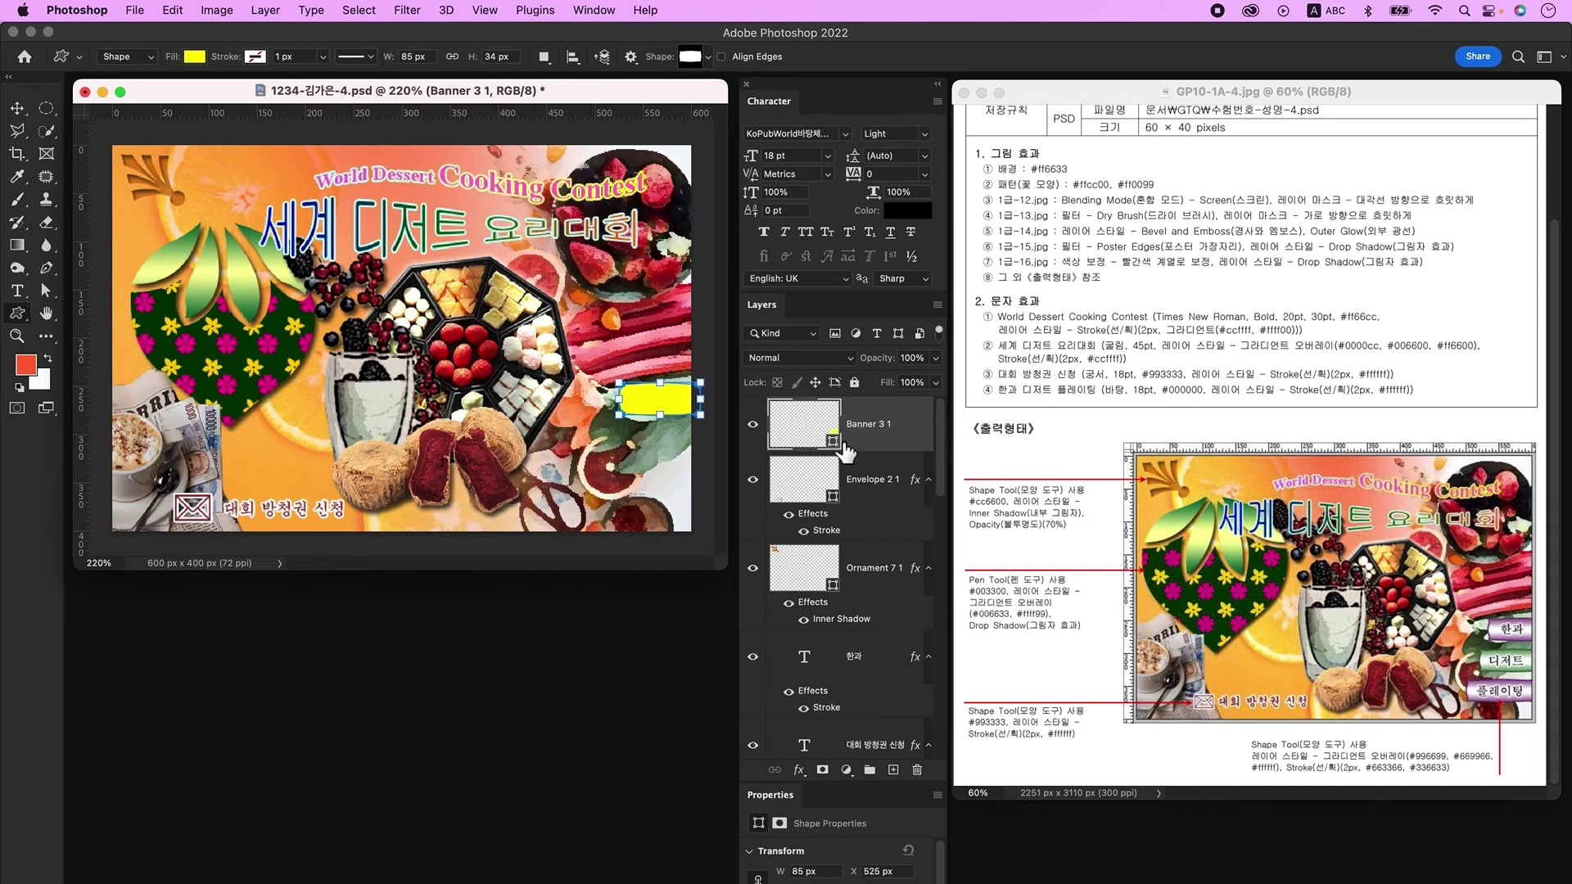
Step: Add a reflected 90° Gradient Overlay from #996699 to #ffffff to the banner
double_click(910, 446)
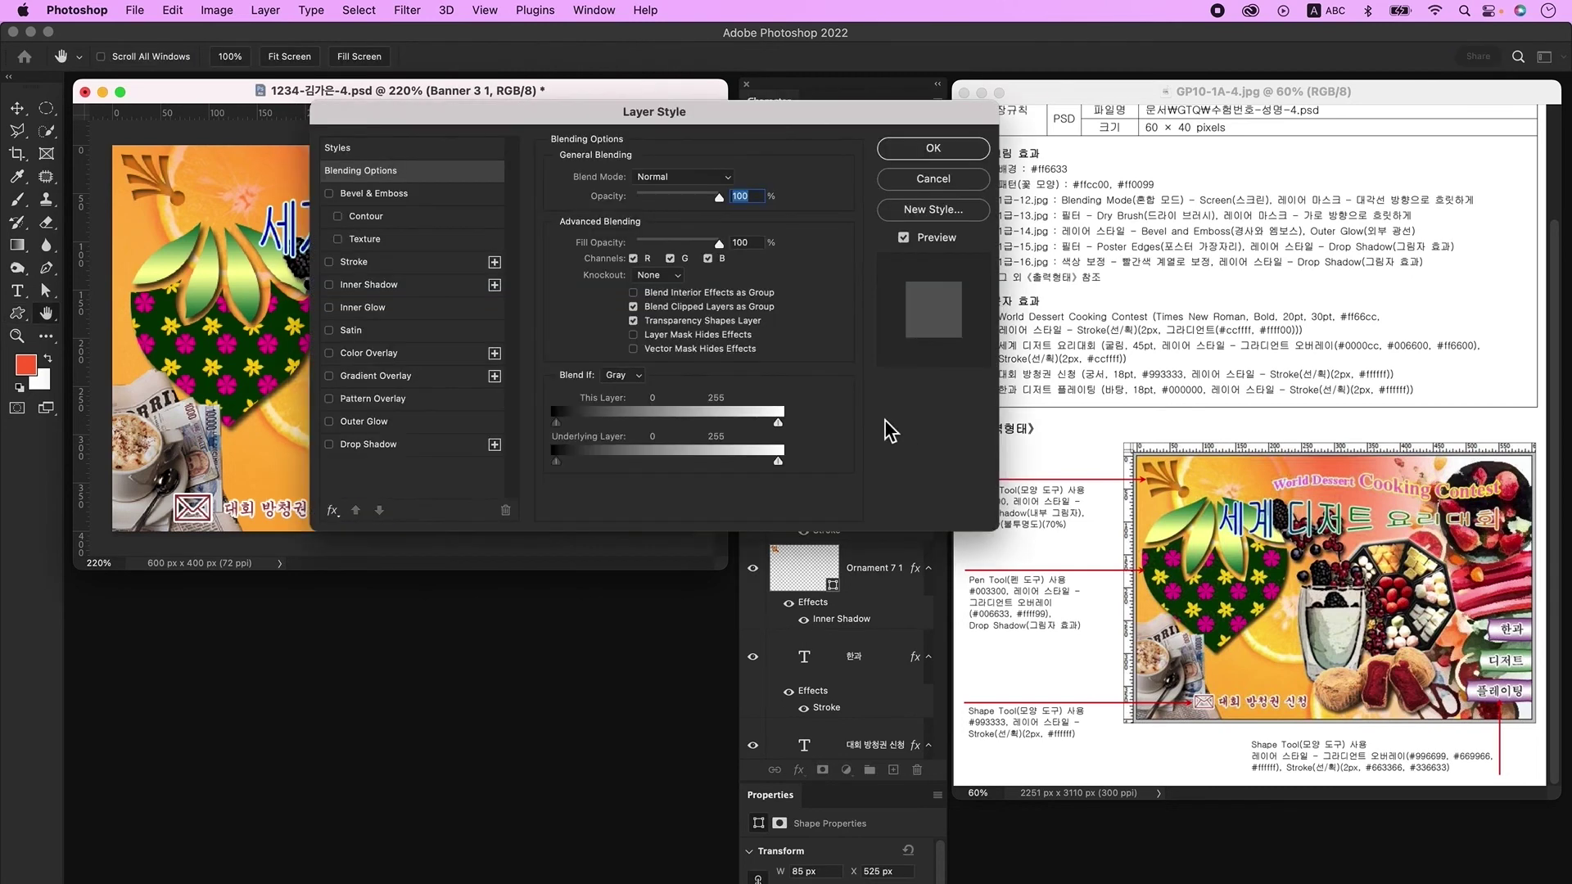
left_click(416, 380)
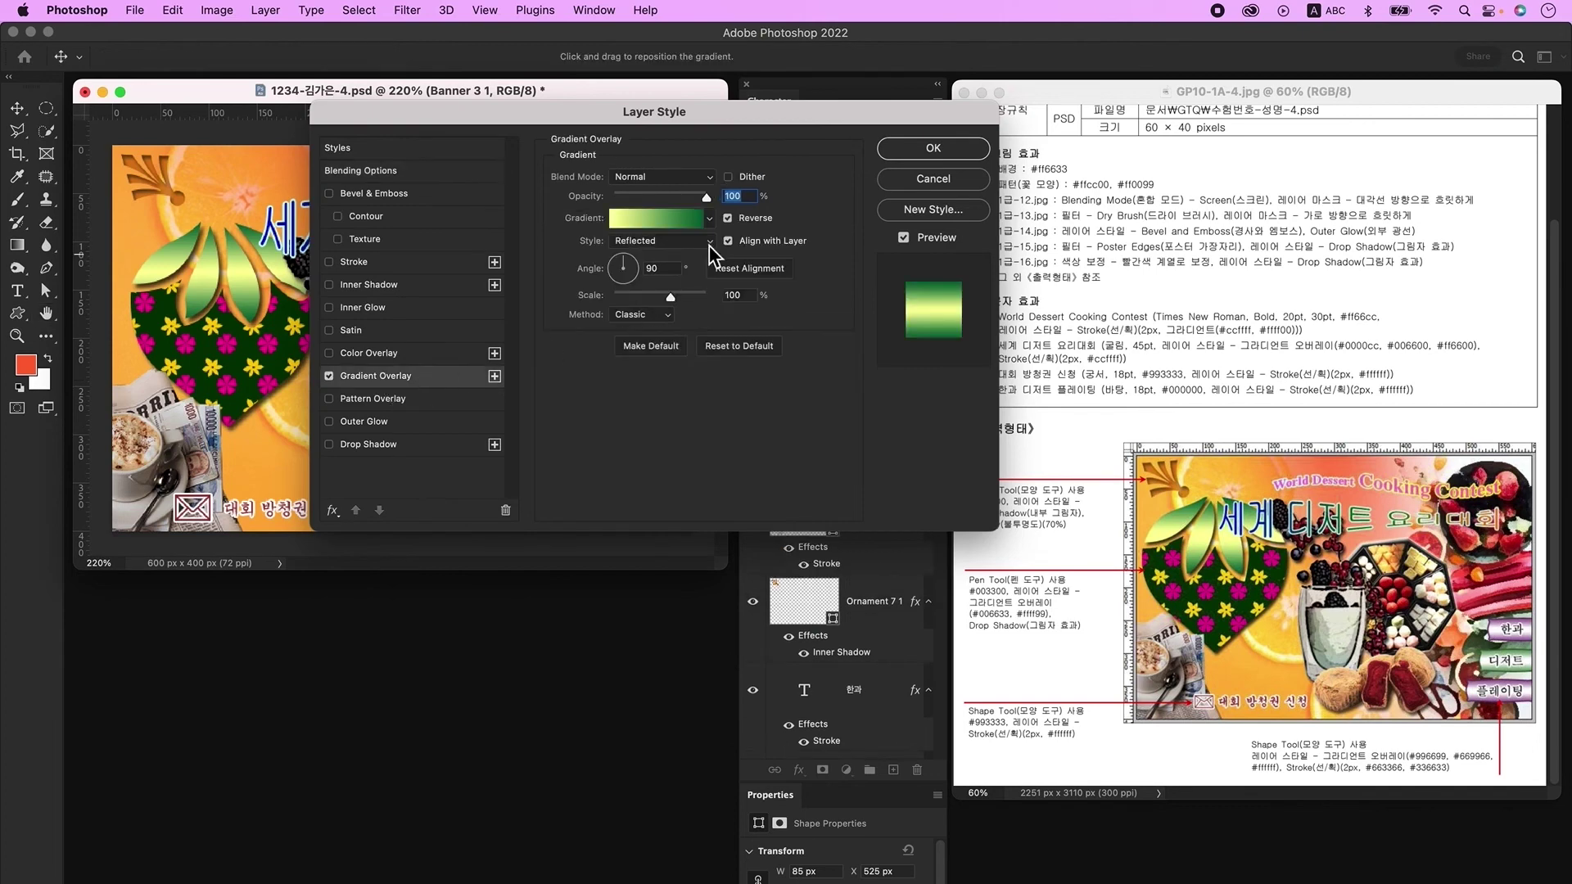
left_click(667, 224)
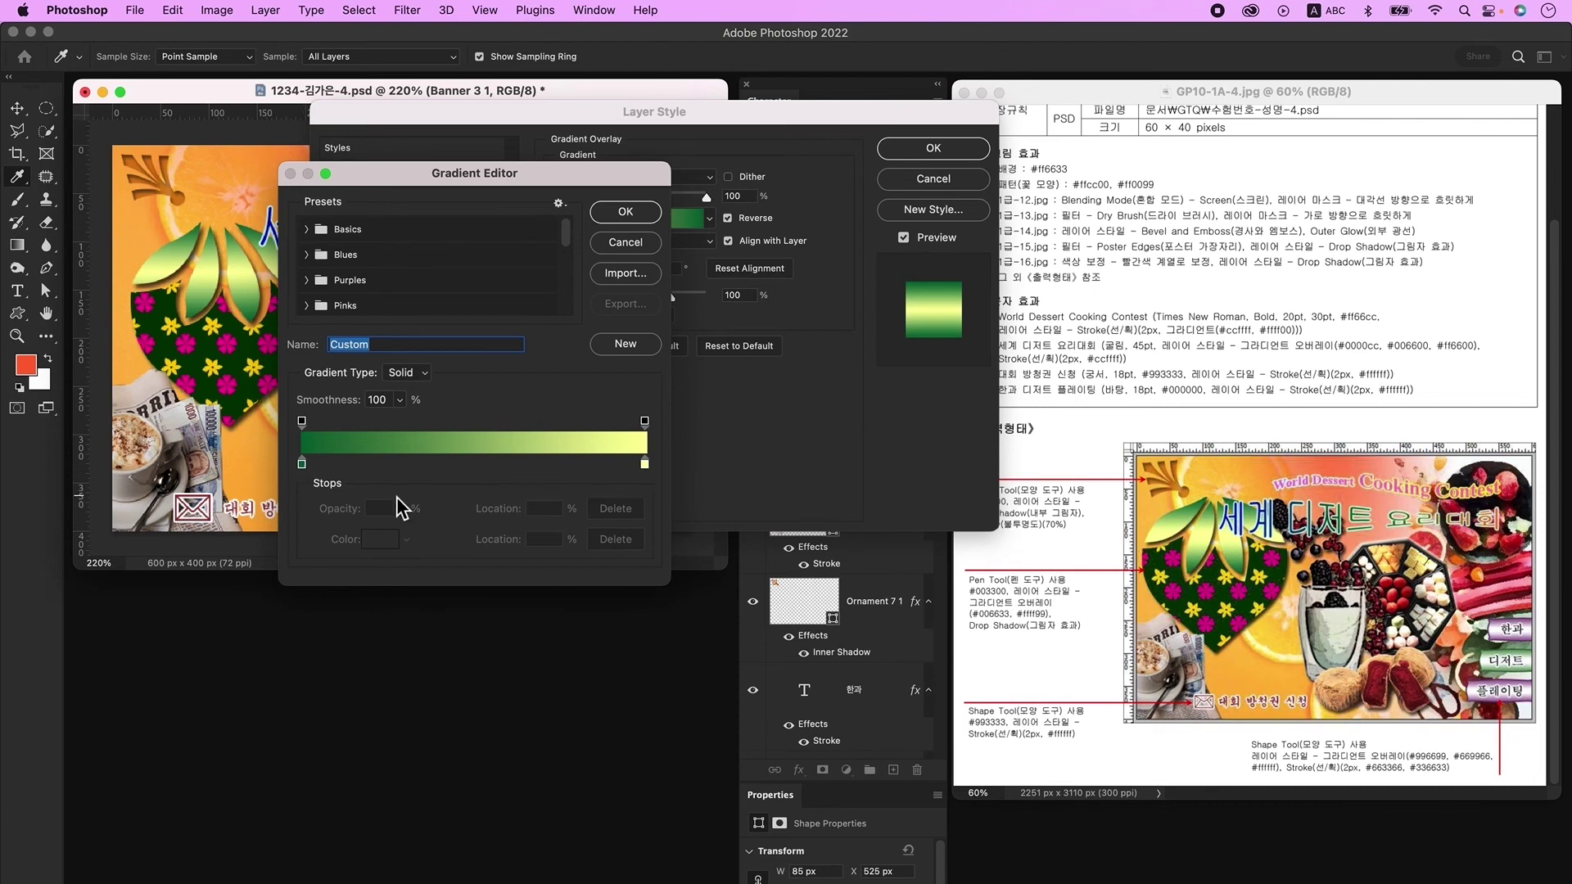
double_click(301, 464)
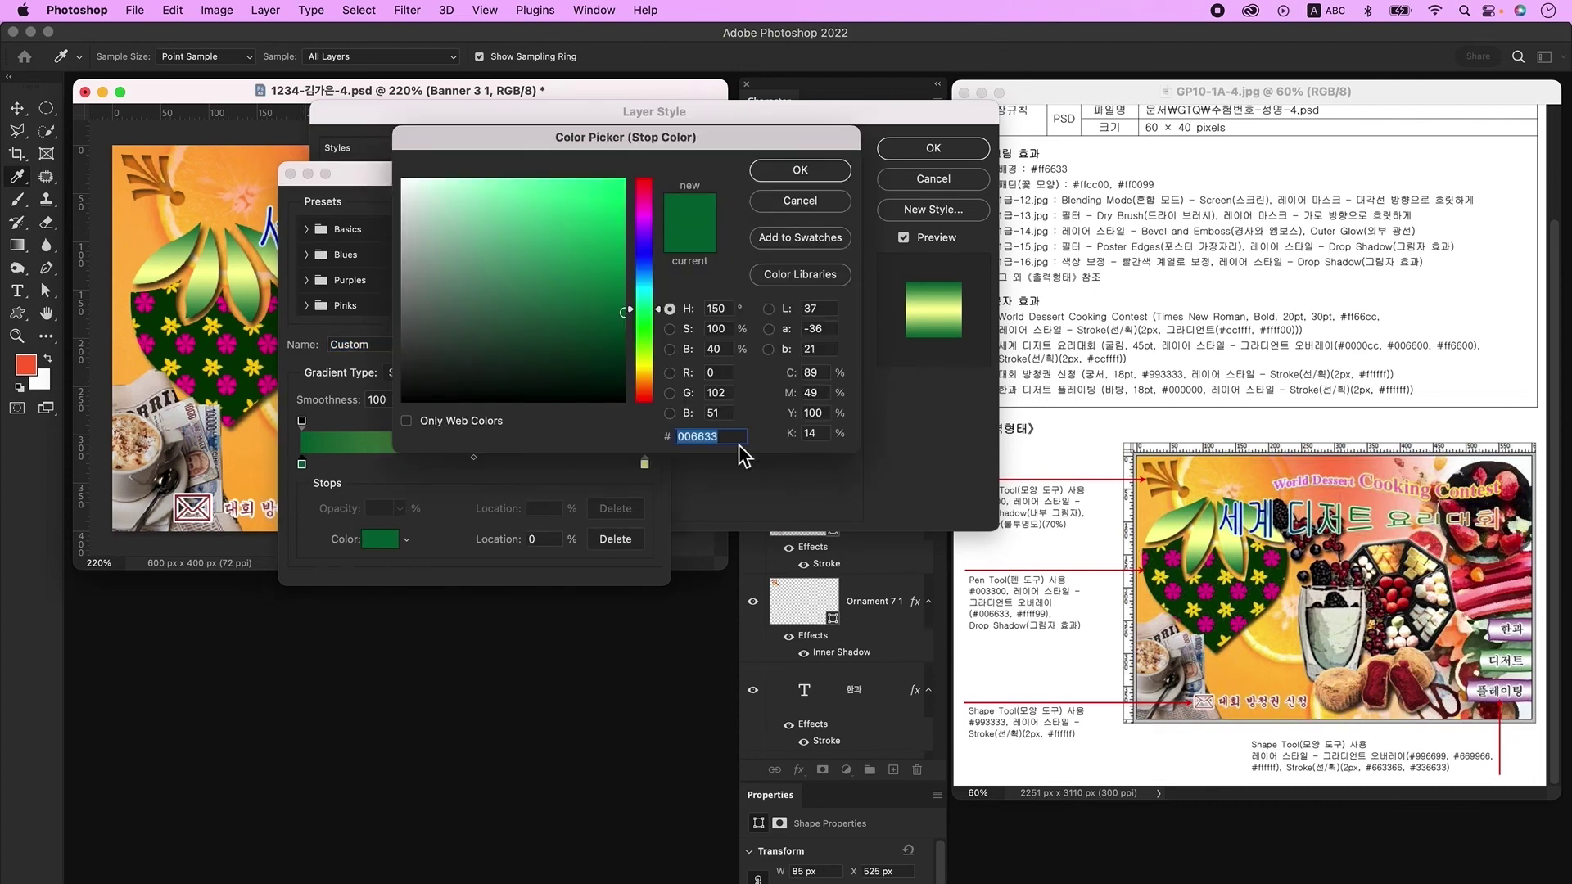
type("996699")
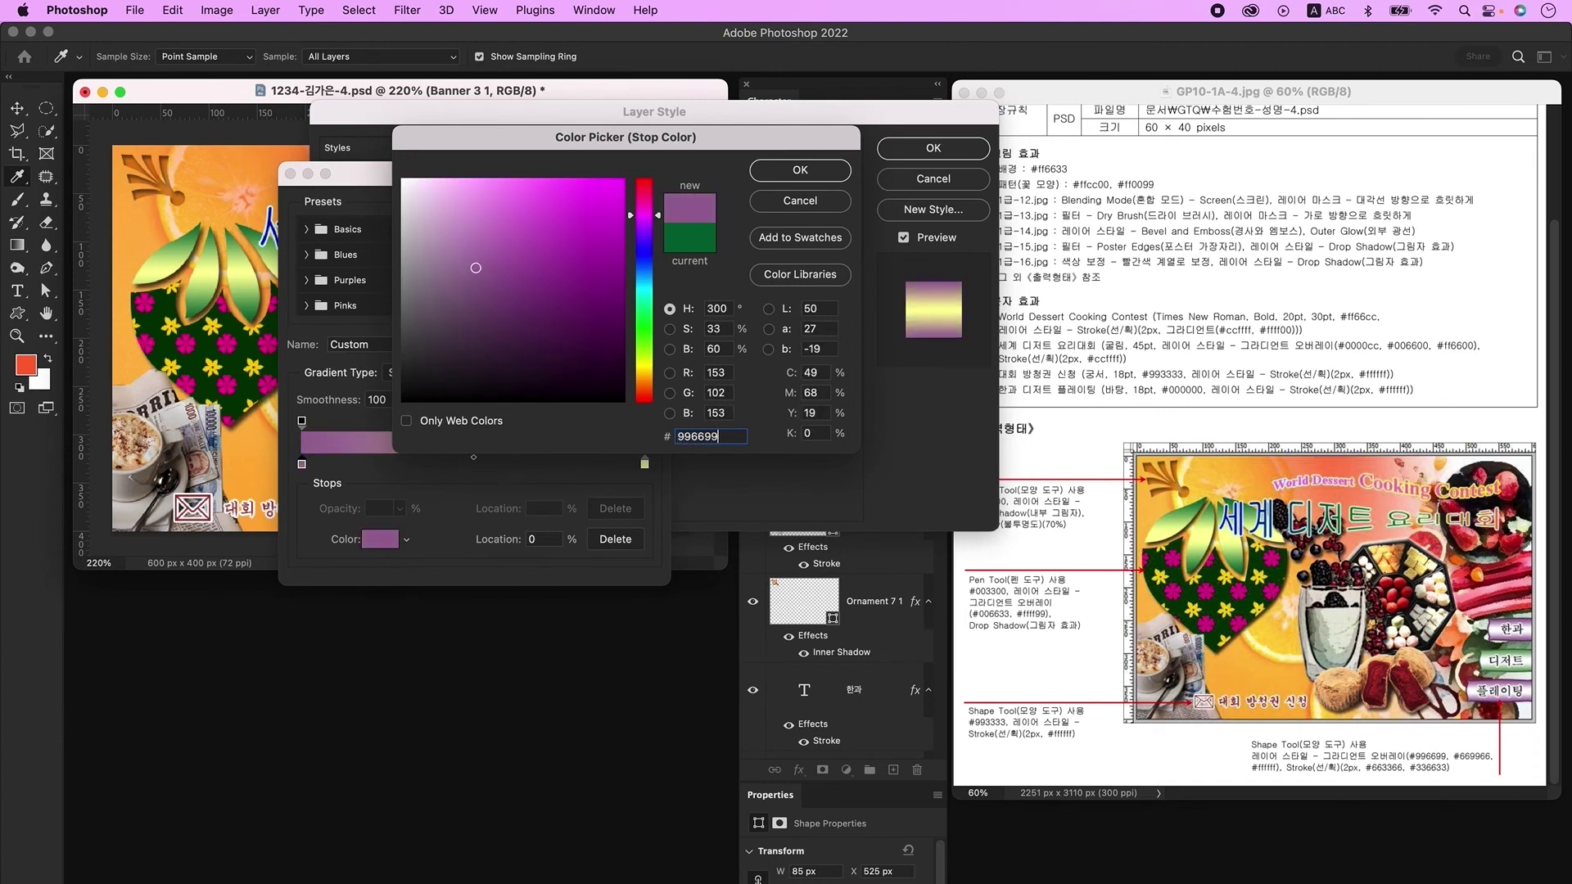
key("Return")
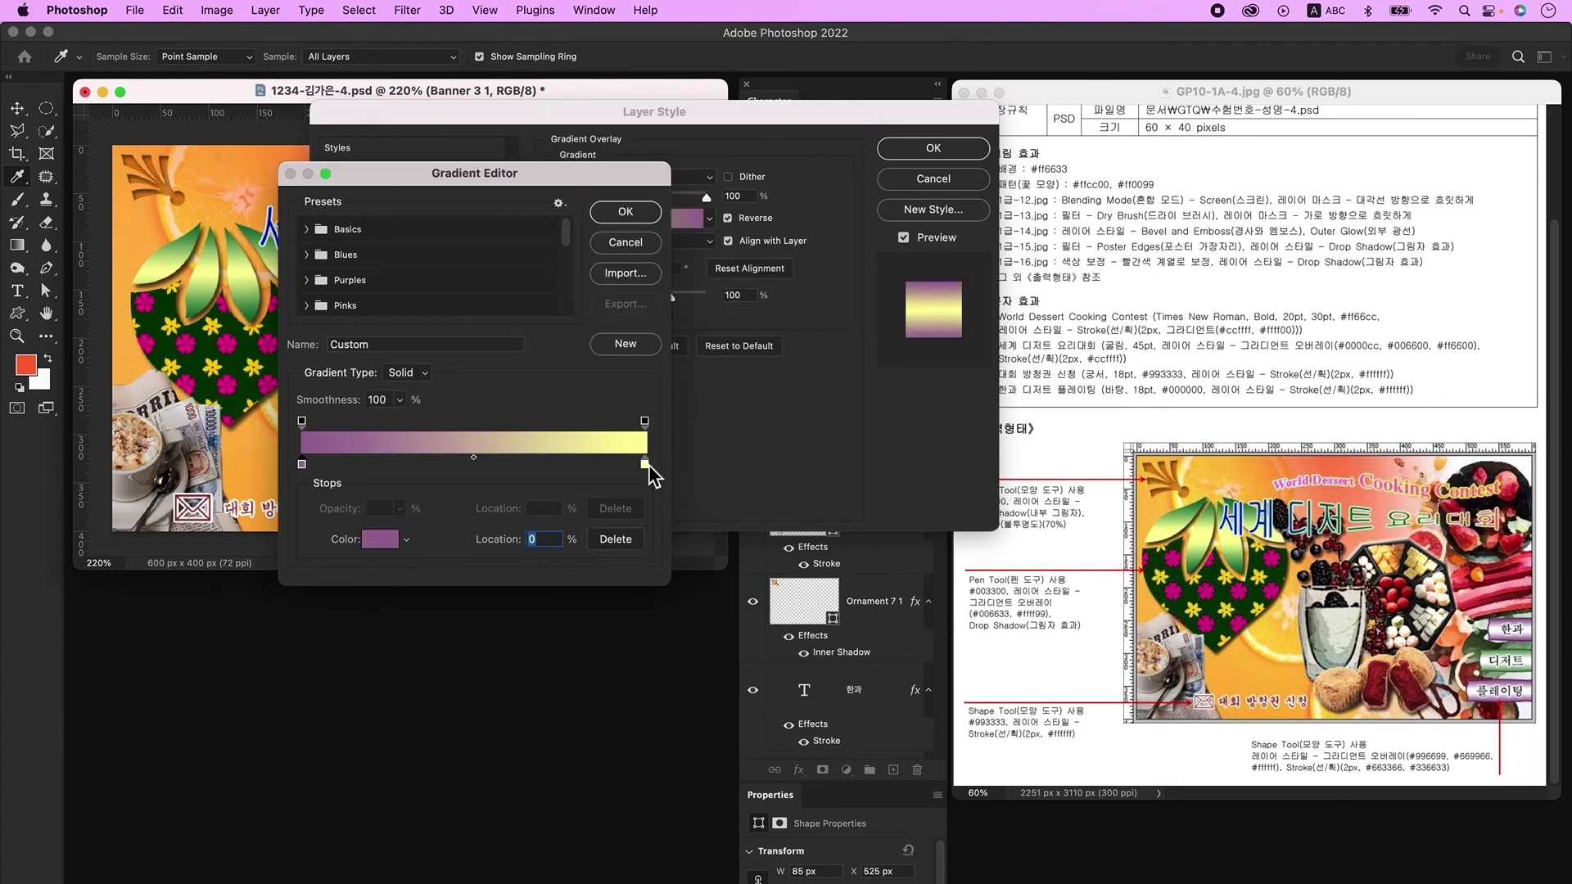
double_click(649, 464)
type("ffffff")
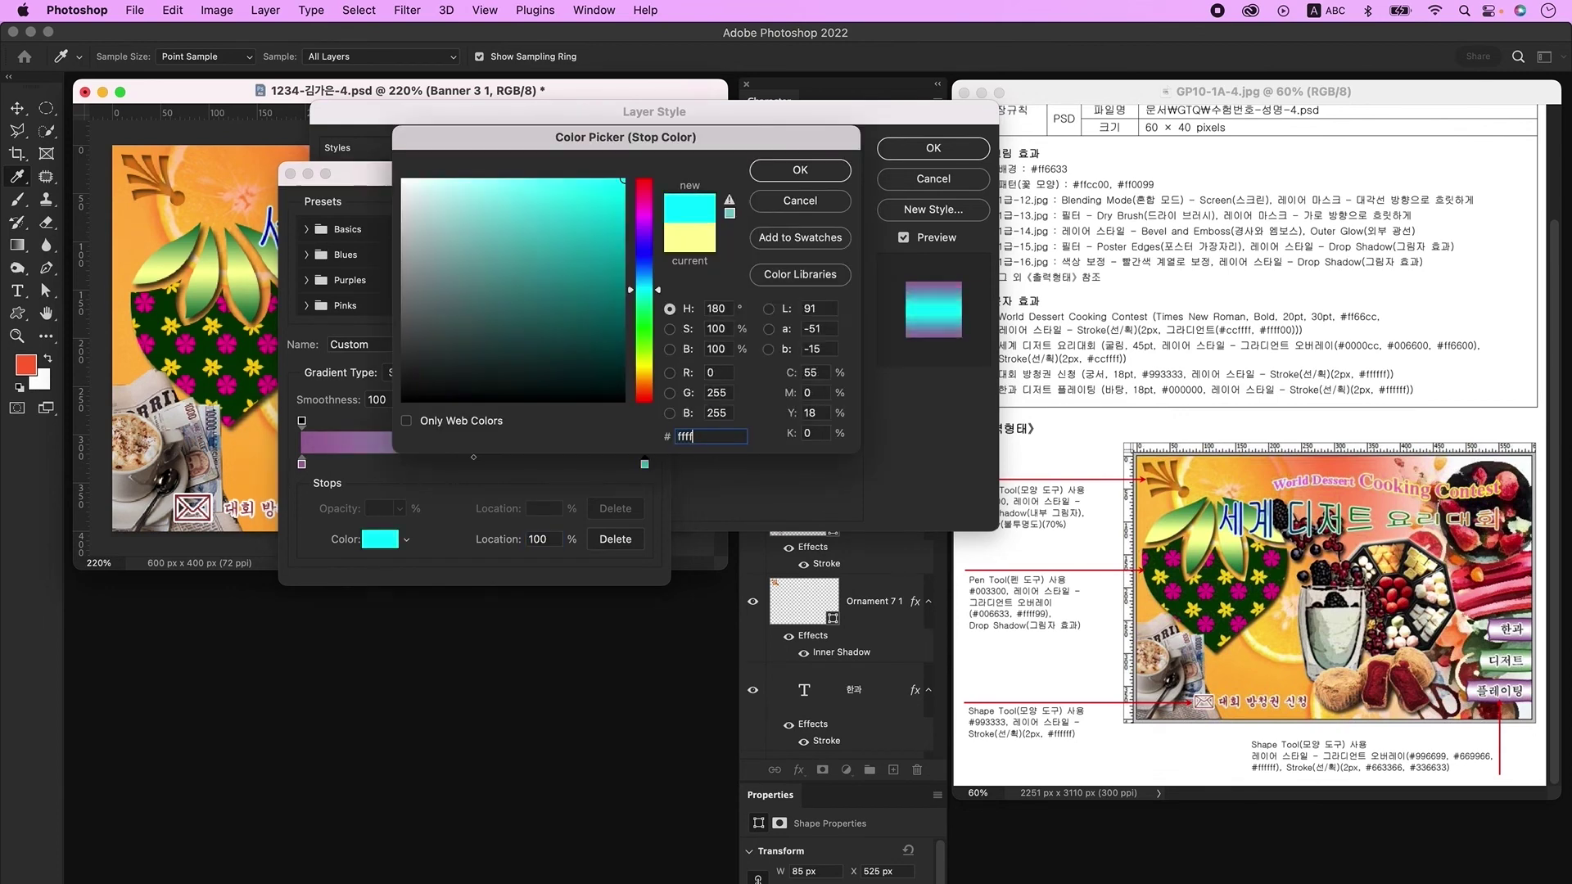
key("Return")
key("Return")
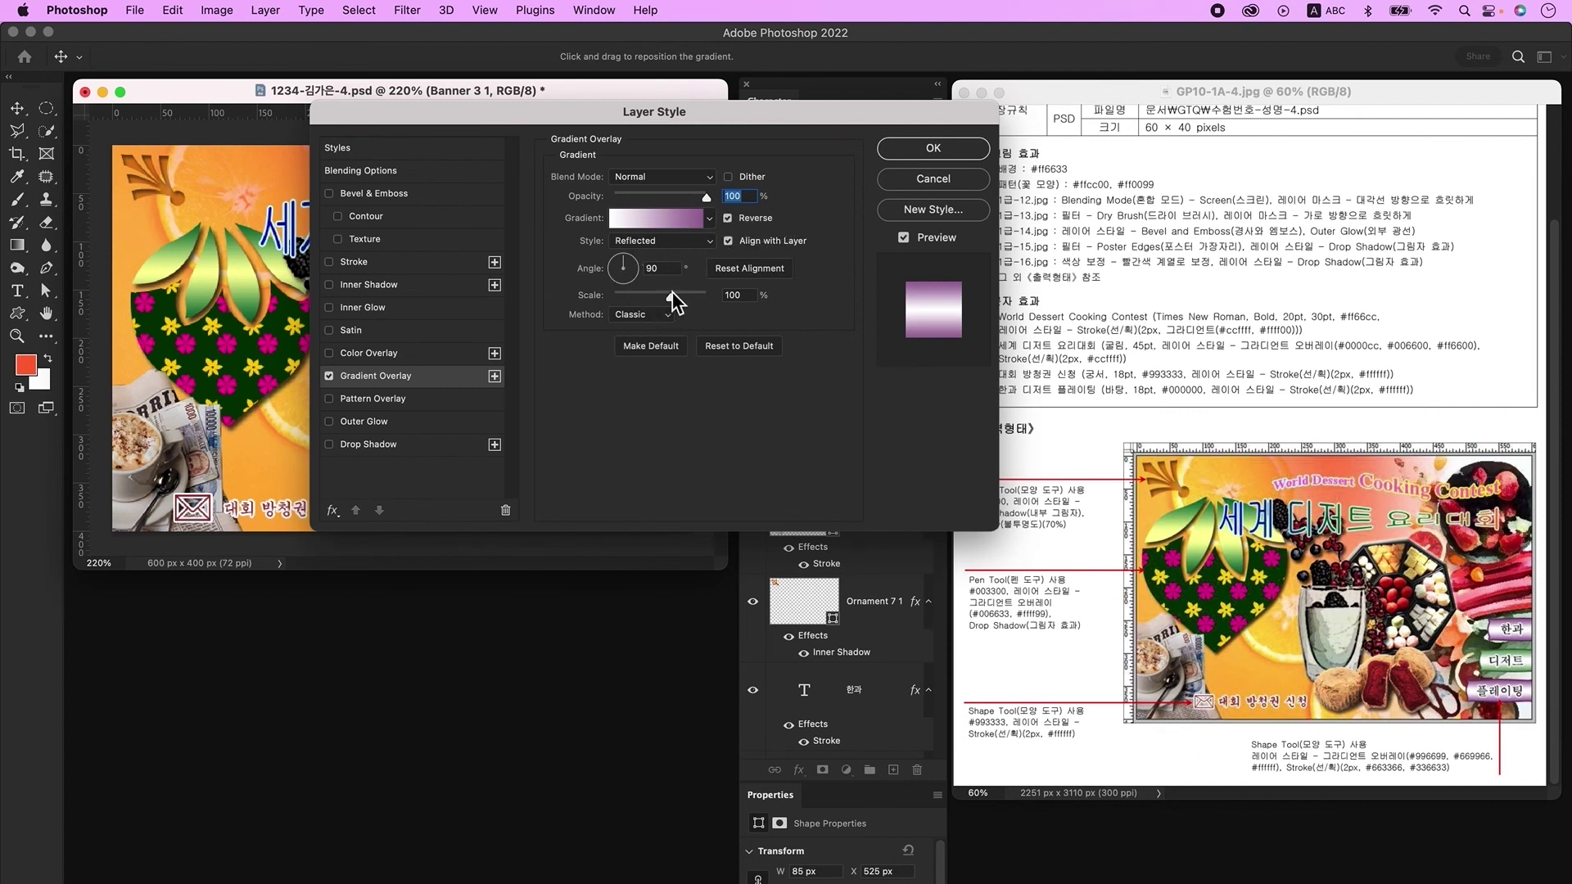
Step: Add a 2 px #663366 Stroke to the banner and apply the effects
left_click(370, 263)
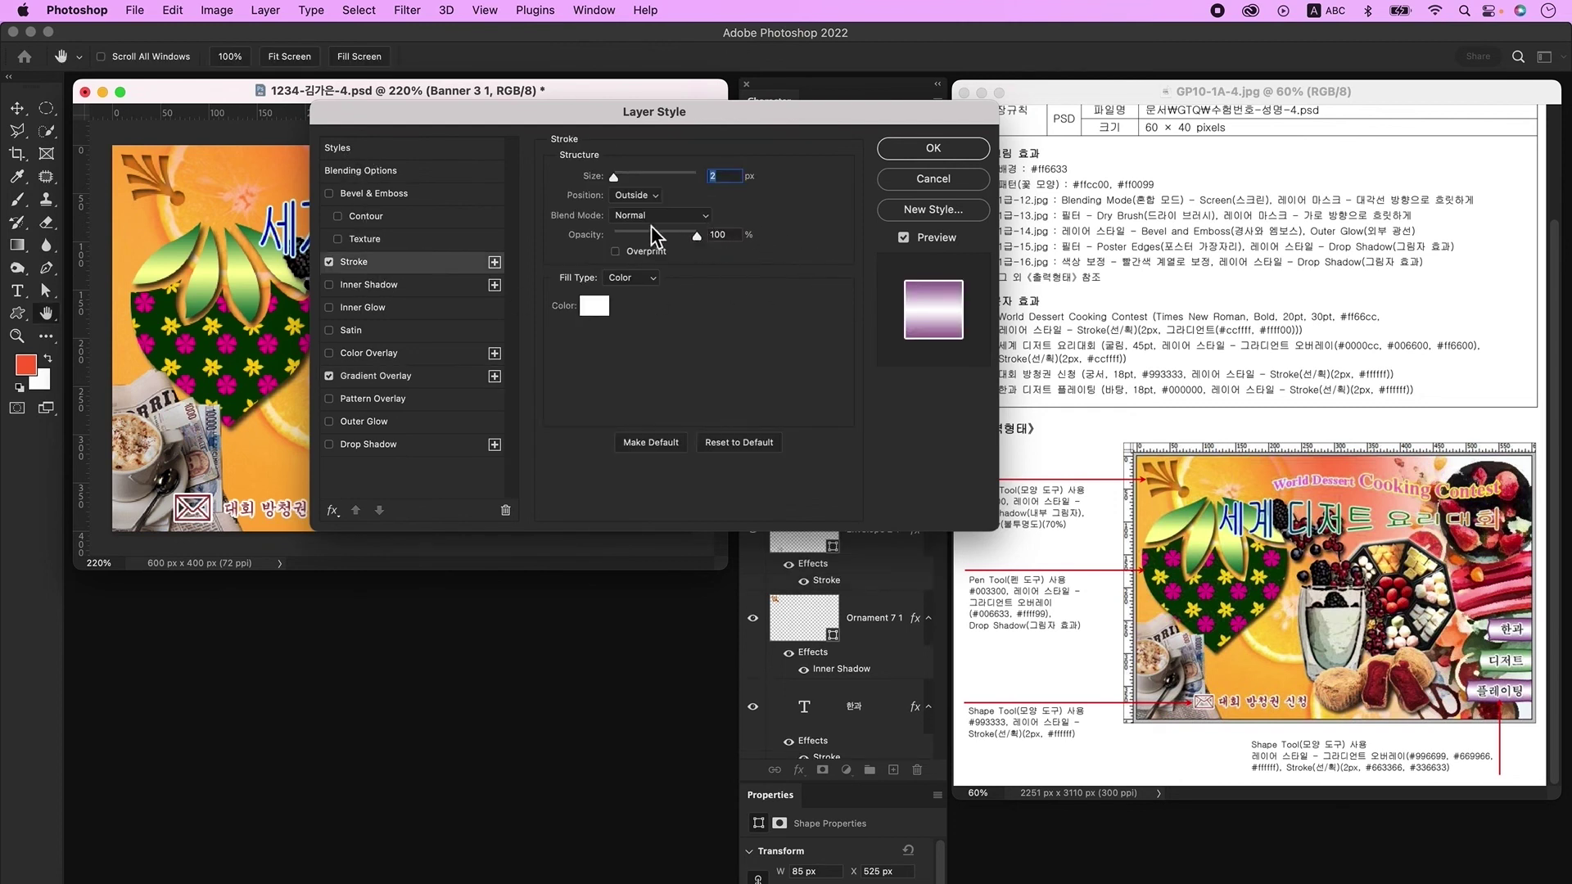
left_click(595, 307)
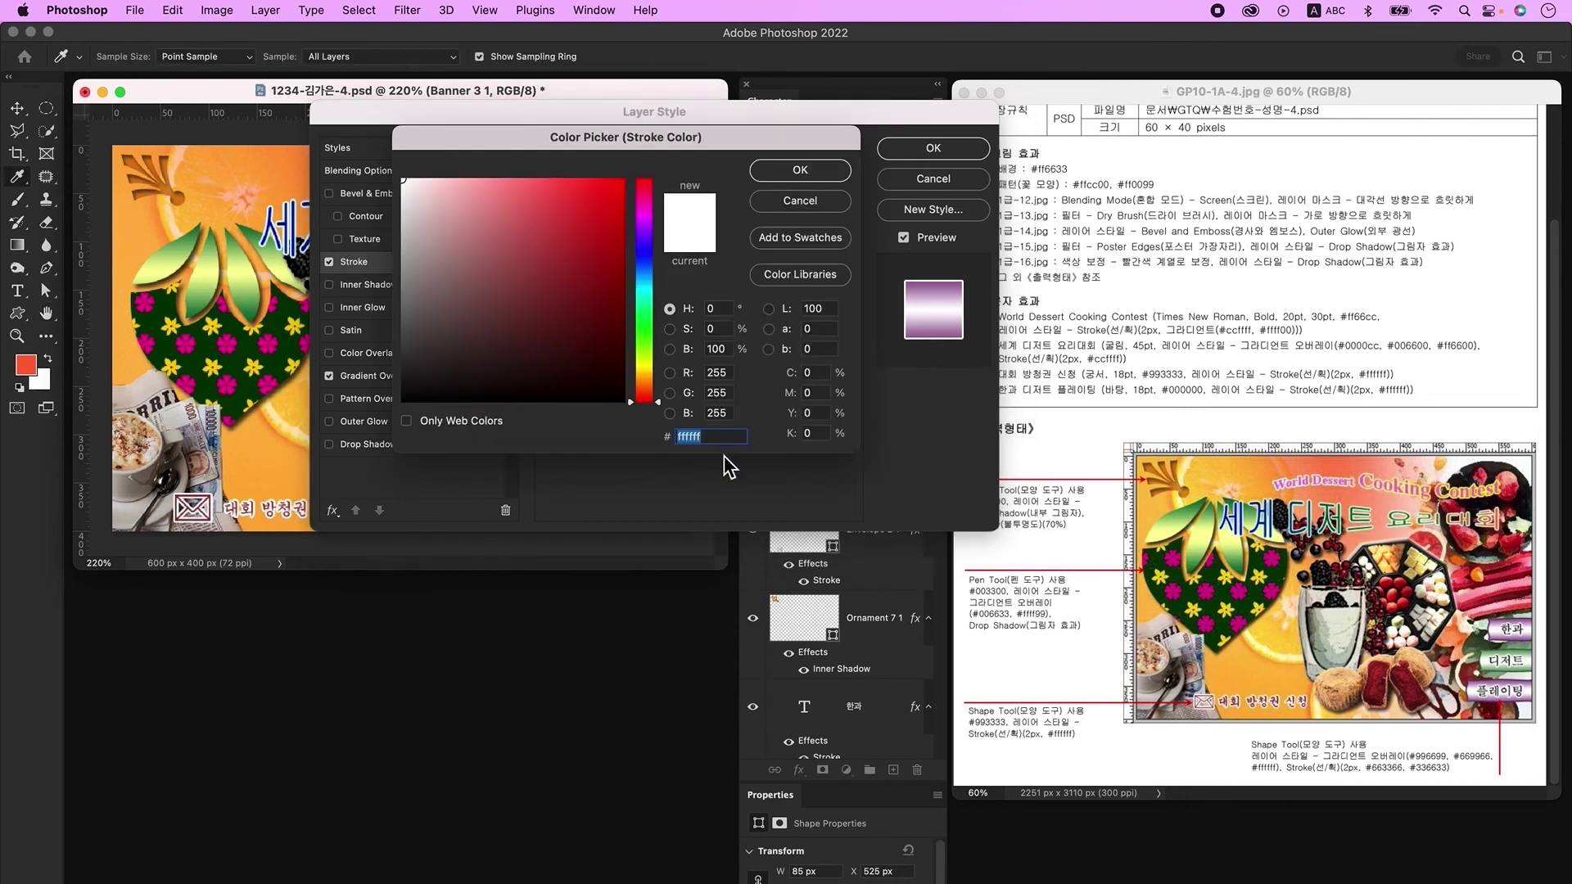
type("663366")
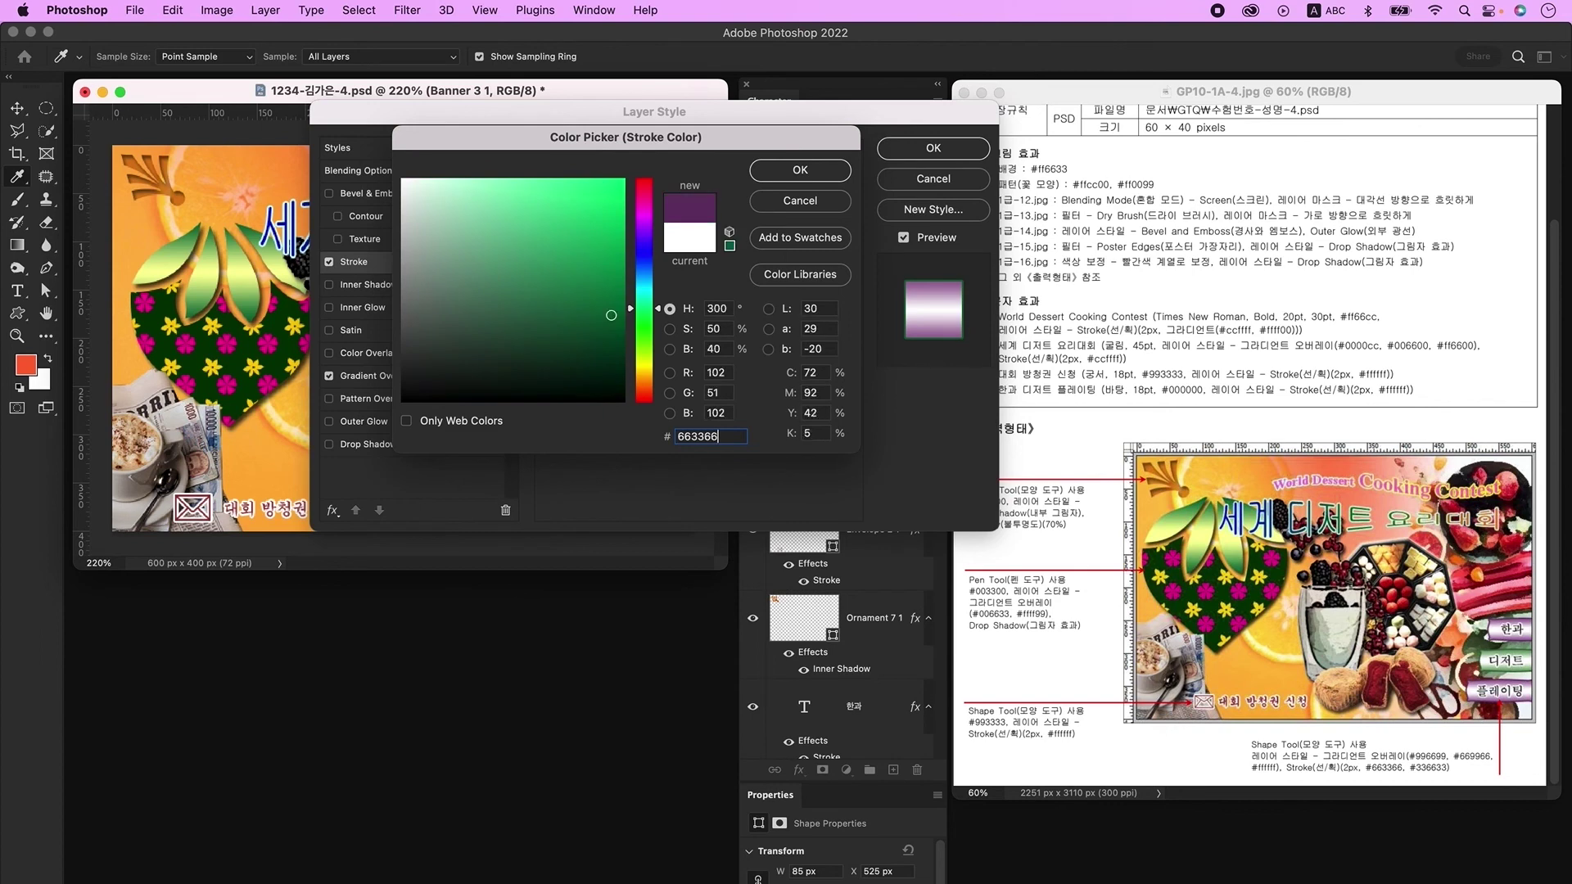
key("Return")
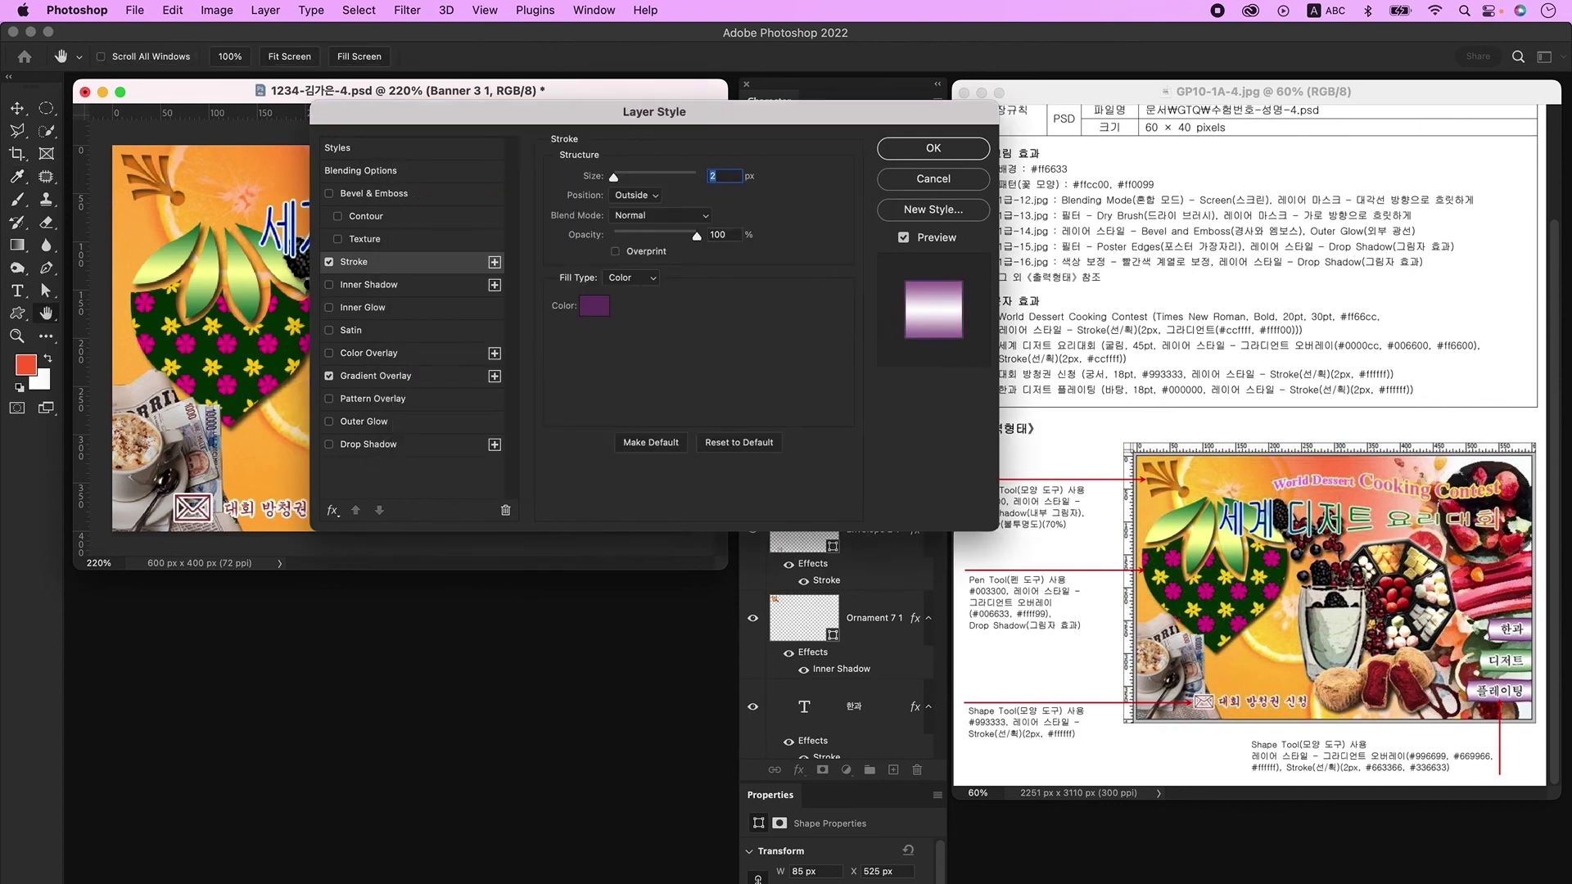
key("Return")
left_click(24, 113)
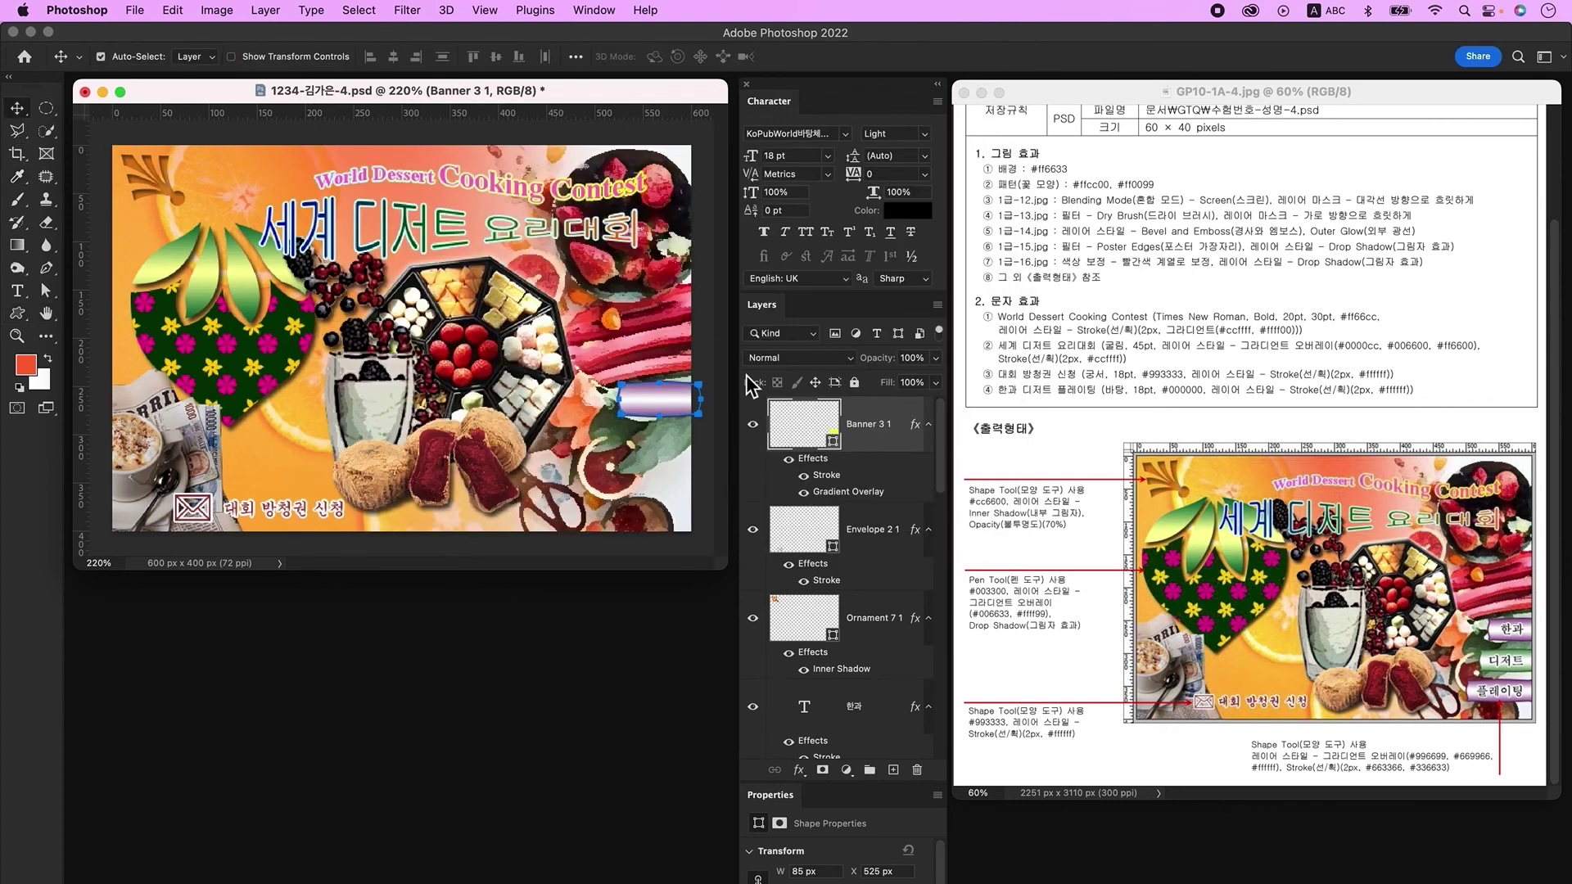
Step: Move the banner beneath the 한과 text layer and Alt-drag a duplicate below it
left_click_drag(805, 424, 806, 737)
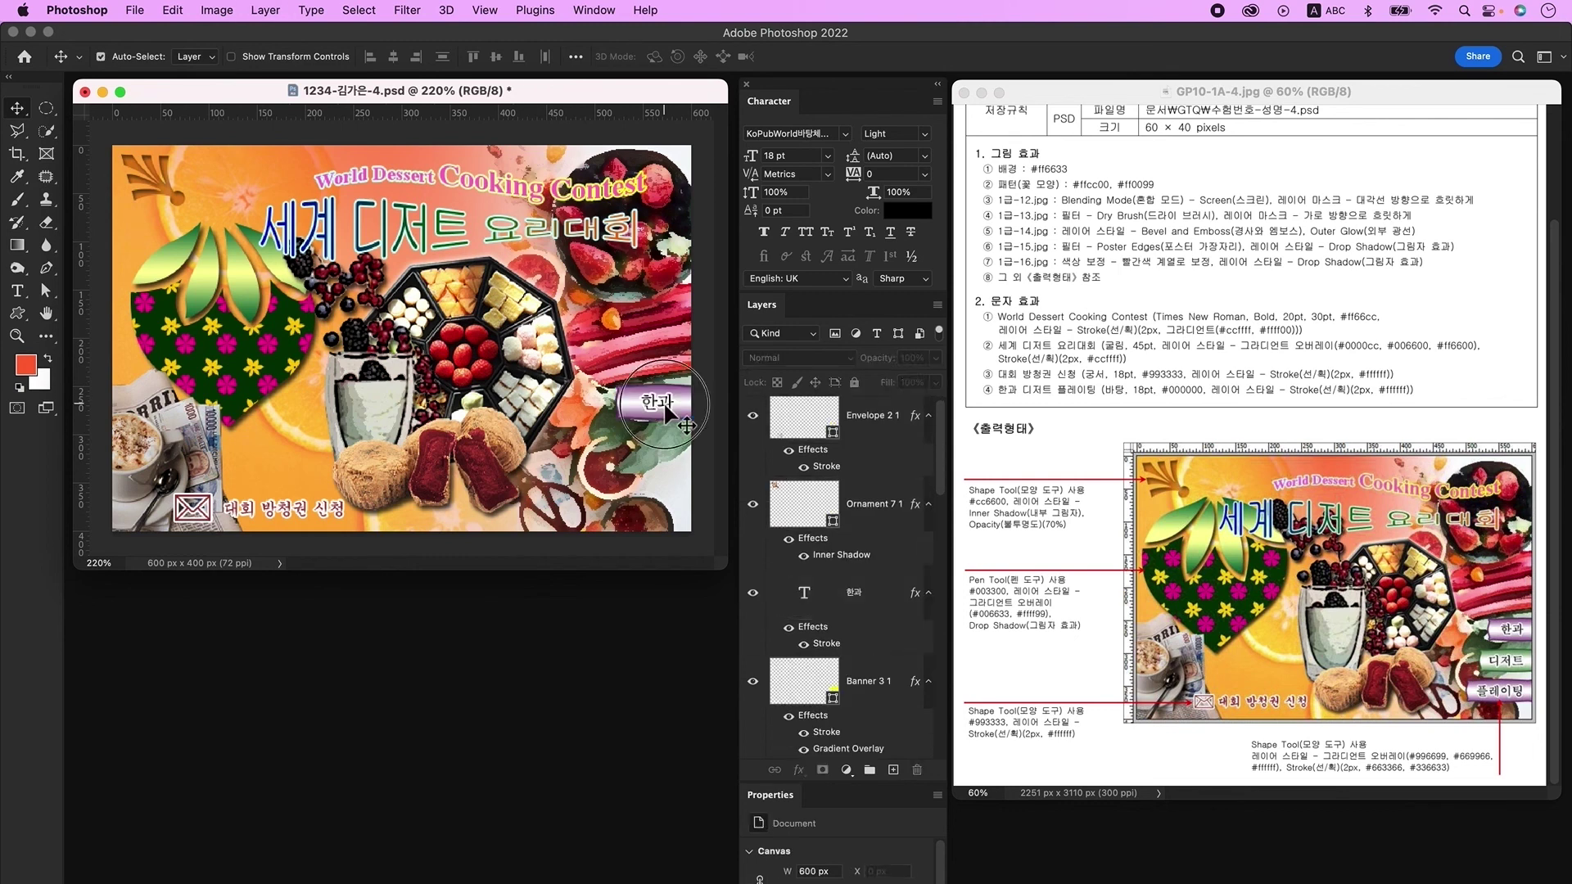
left_click(816, 598)
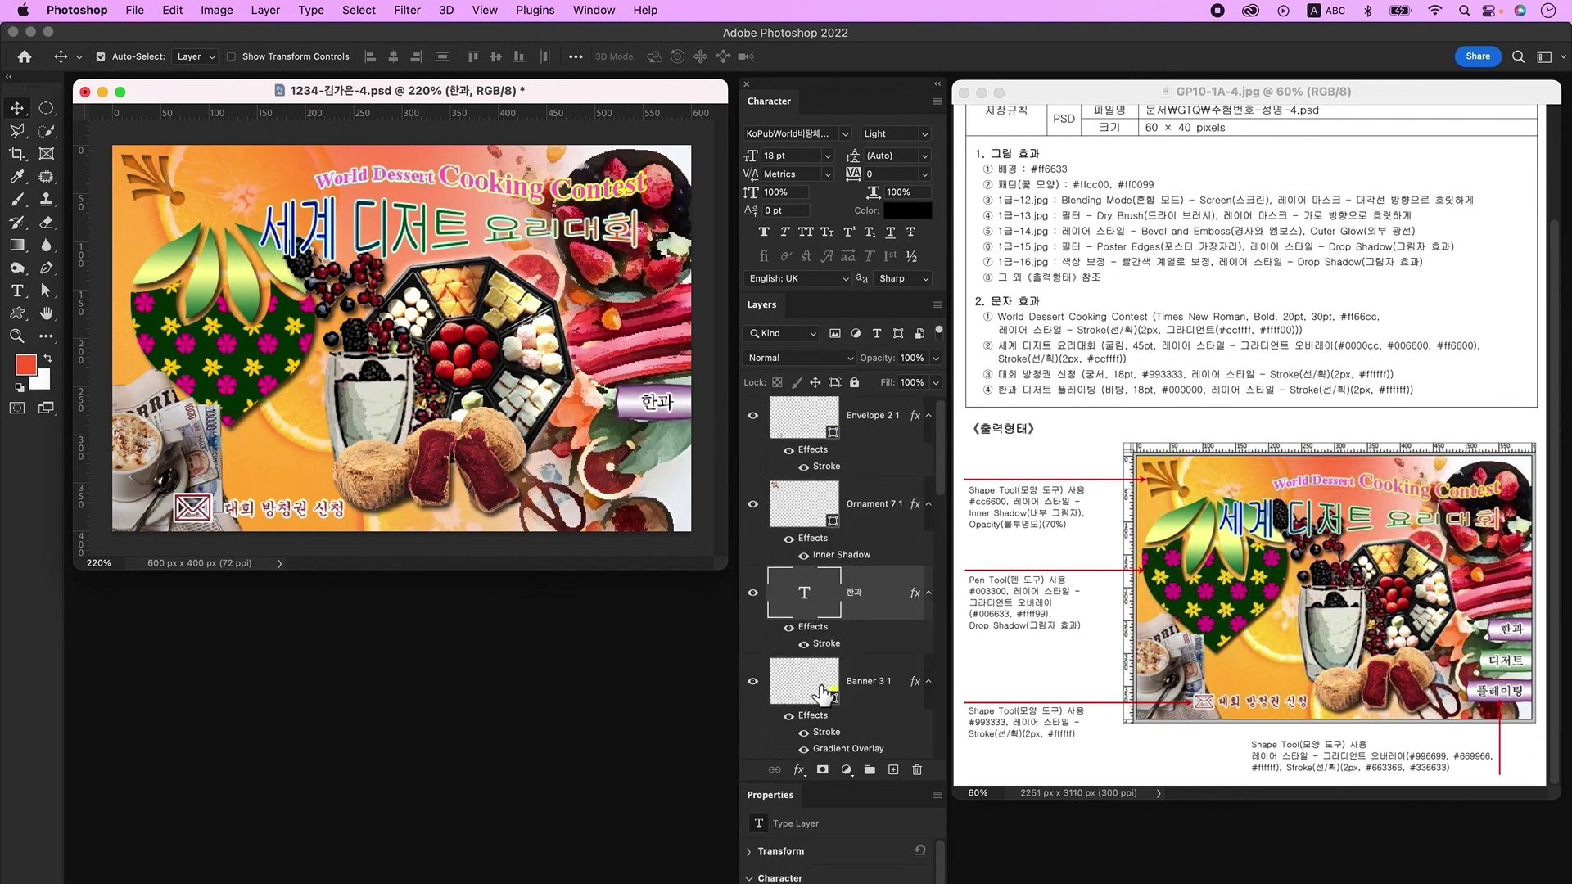
left_click(686, 418)
left_click(679, 416)
left_click_drag(660, 405, 668, 488)
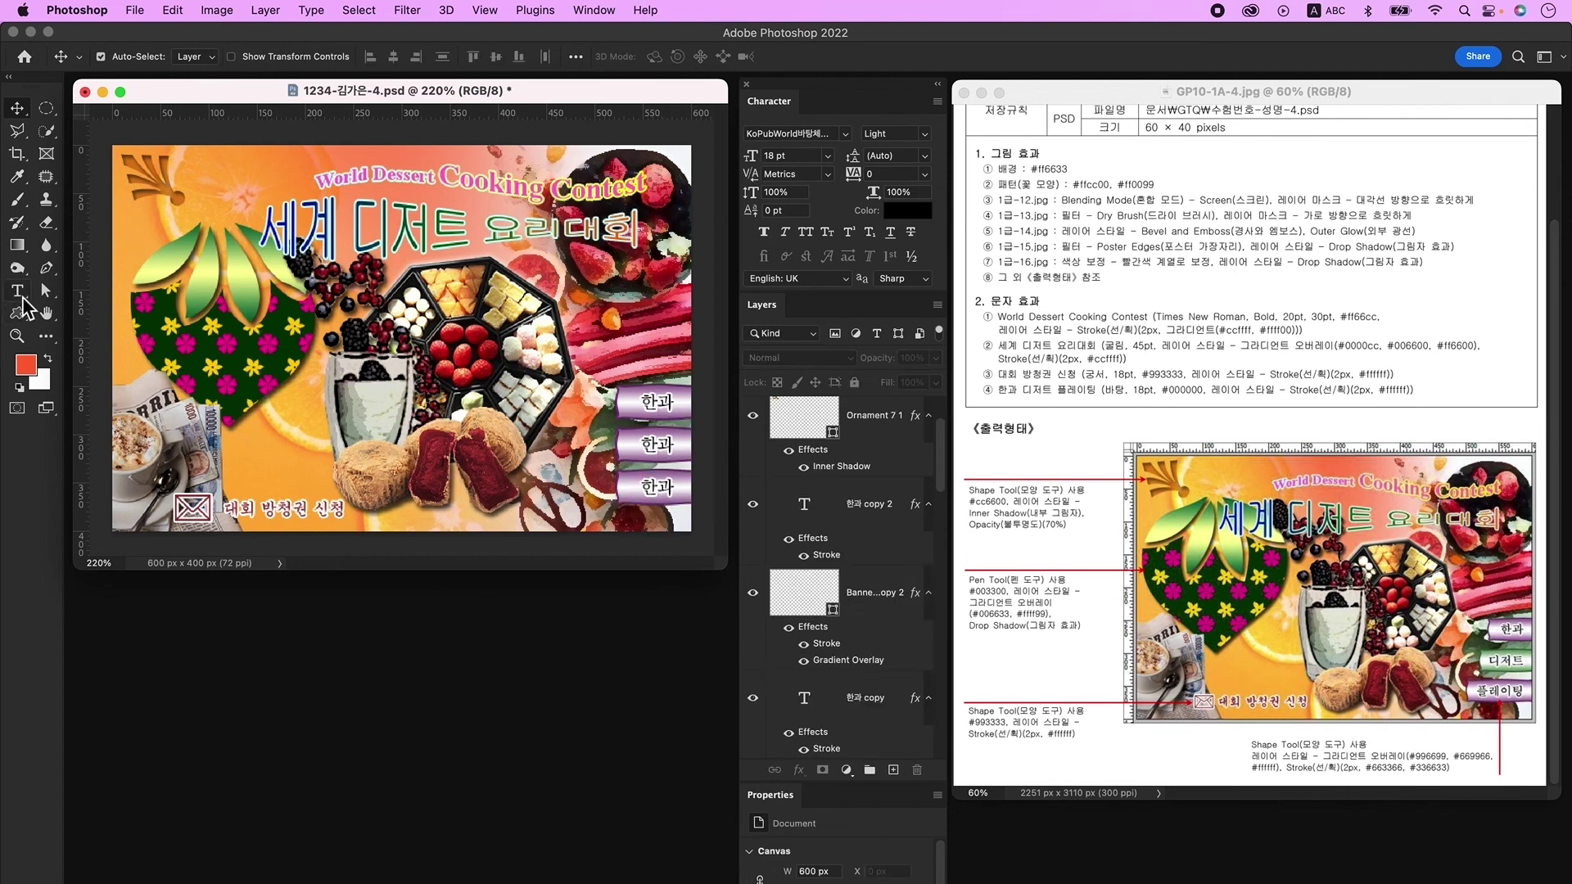
Step: Retype the lower banner labels as 디저트 and 플레이팅
left_click(17, 291)
double_click(657, 444)
key("ctrl+space")
type("디저트")
key("Escape")
double_click(657, 488)
type("플레이팅")
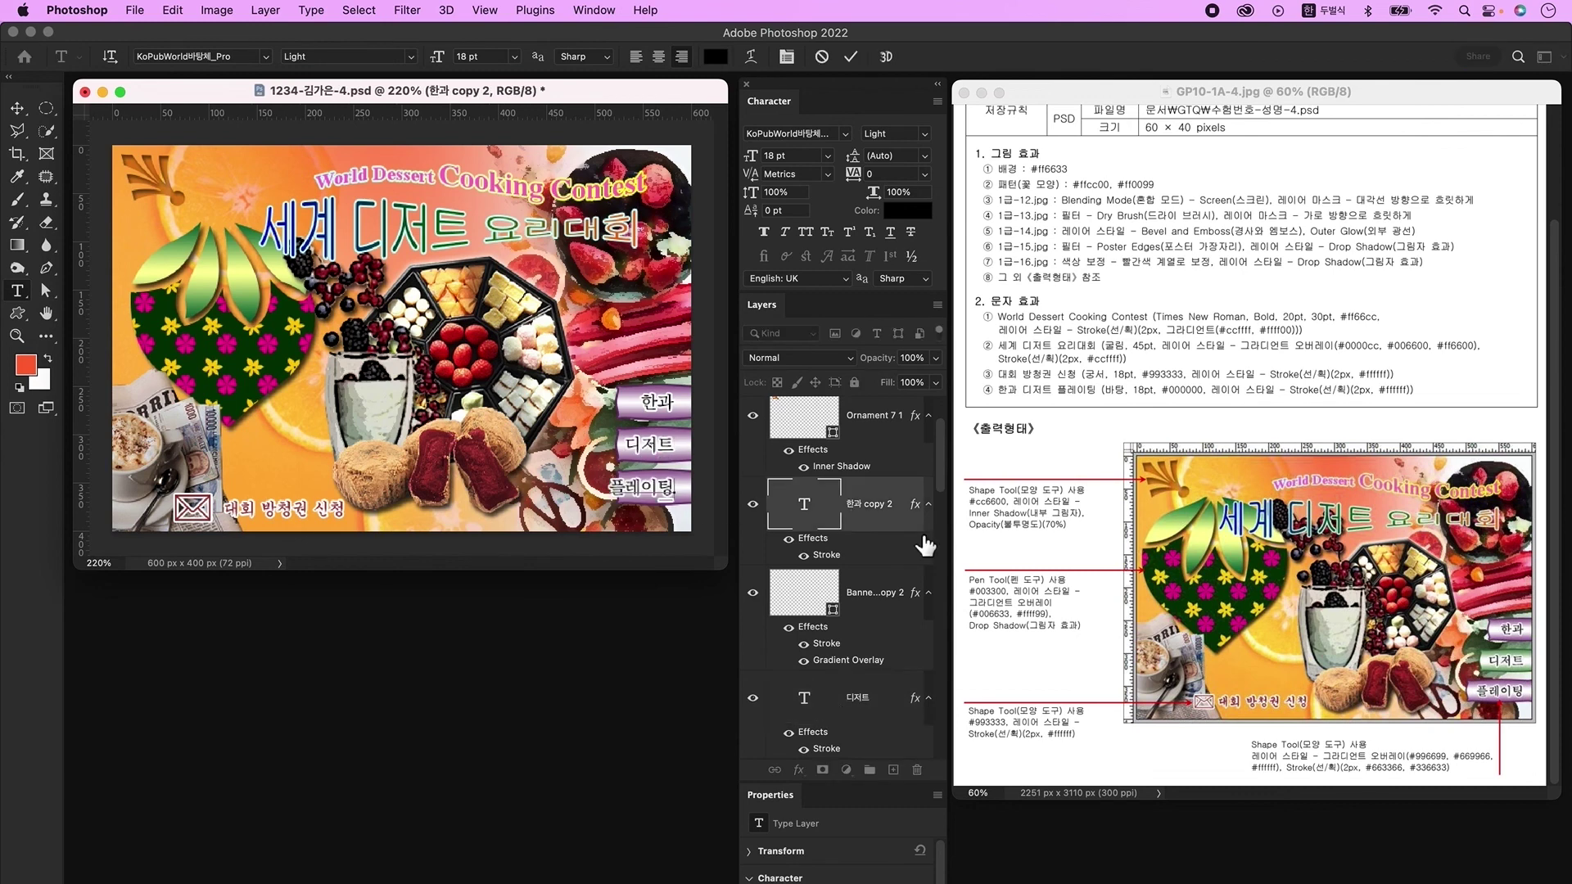
key("Escape")
key("v")
Step: Widen the 디저트 banner to 94 px with Free Transform
left_click(693, 440)
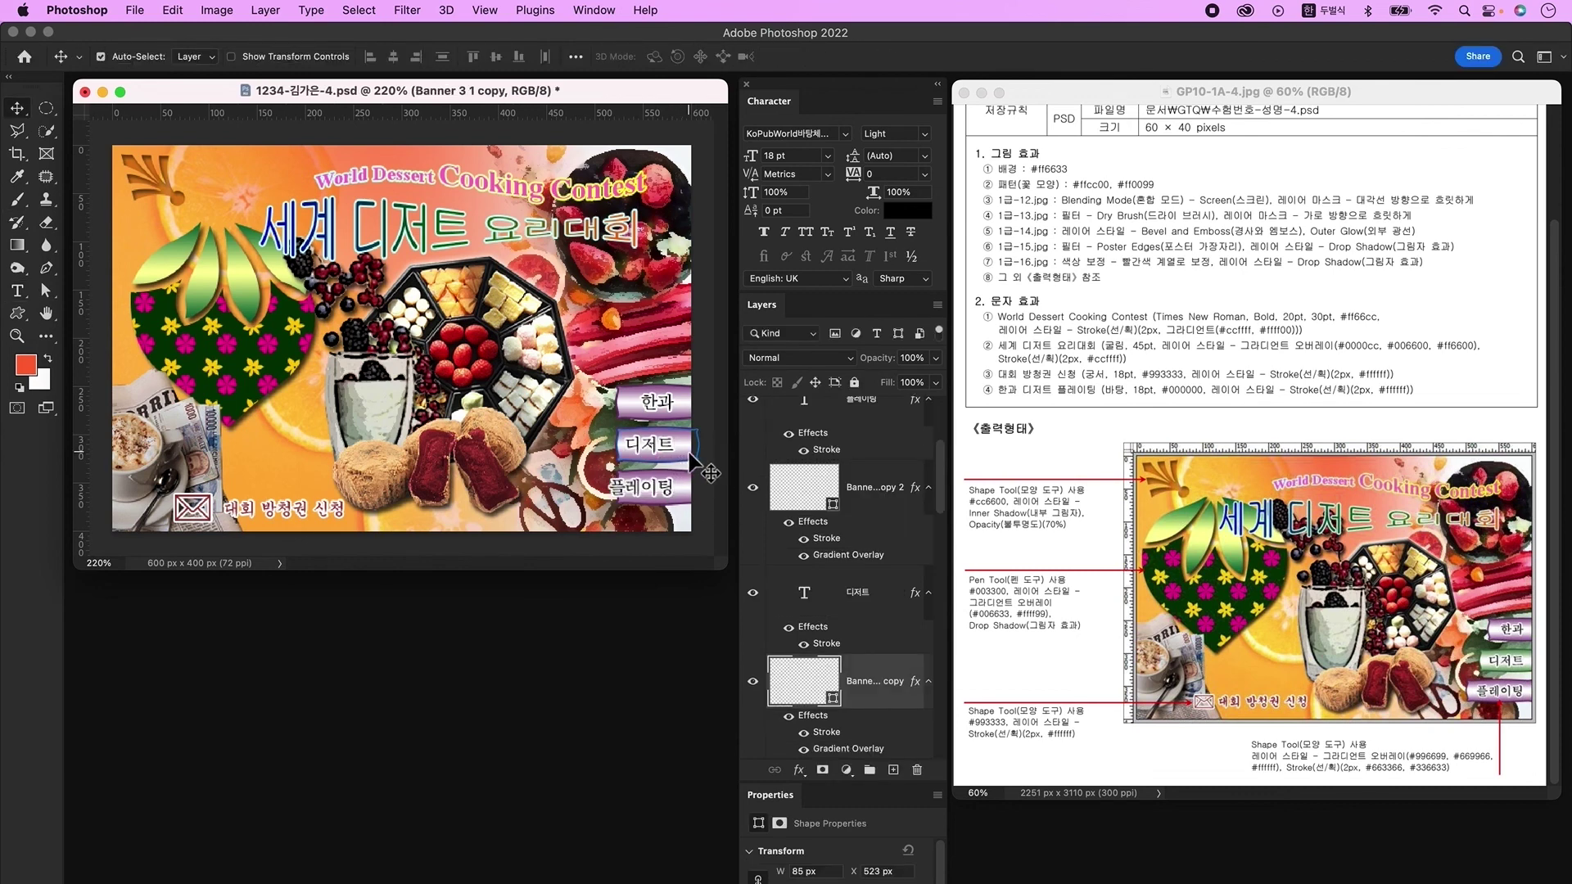
key("ctrl+t")
left_click_drag(616, 446, 615, 453)
key("Return")
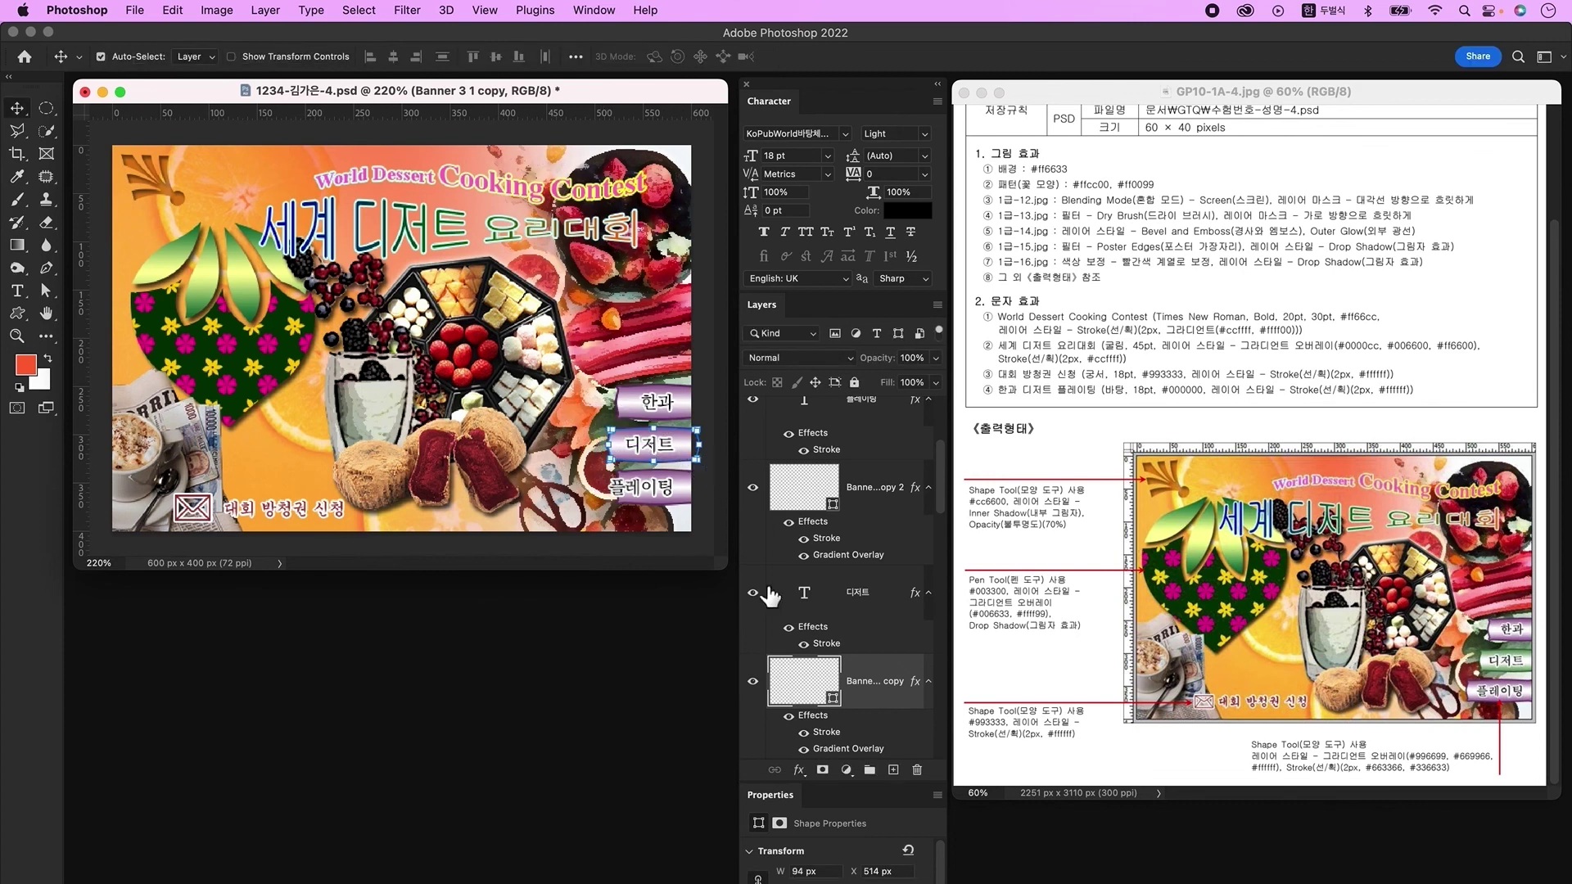
Step: Set the 디저트 banner's Gradient Overlay left stop to green #669966
double_click(890, 709)
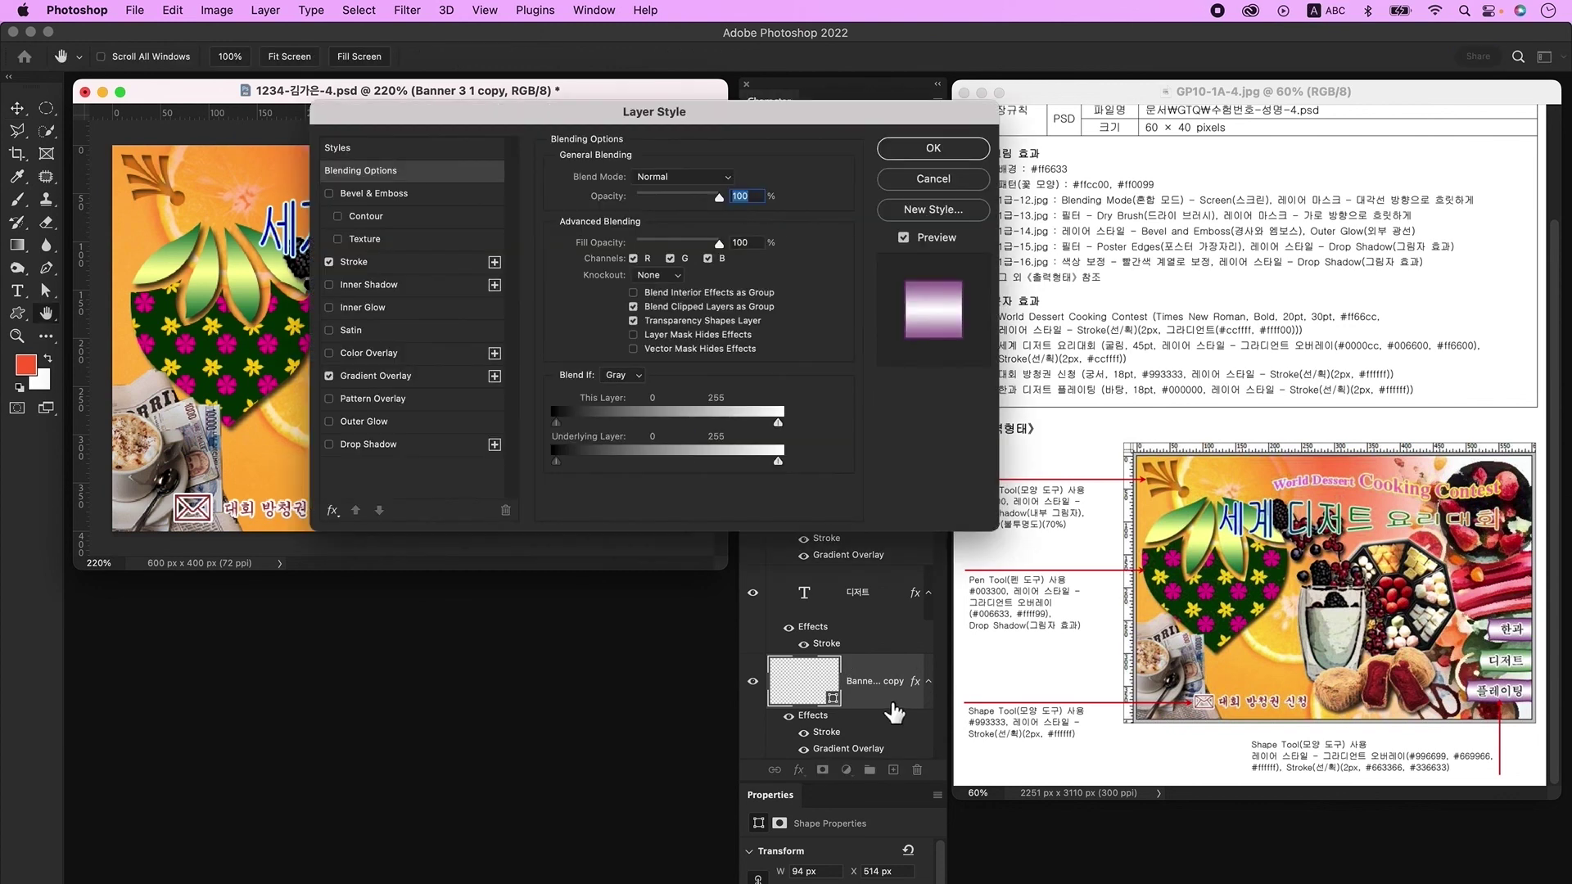
left_click(402, 379)
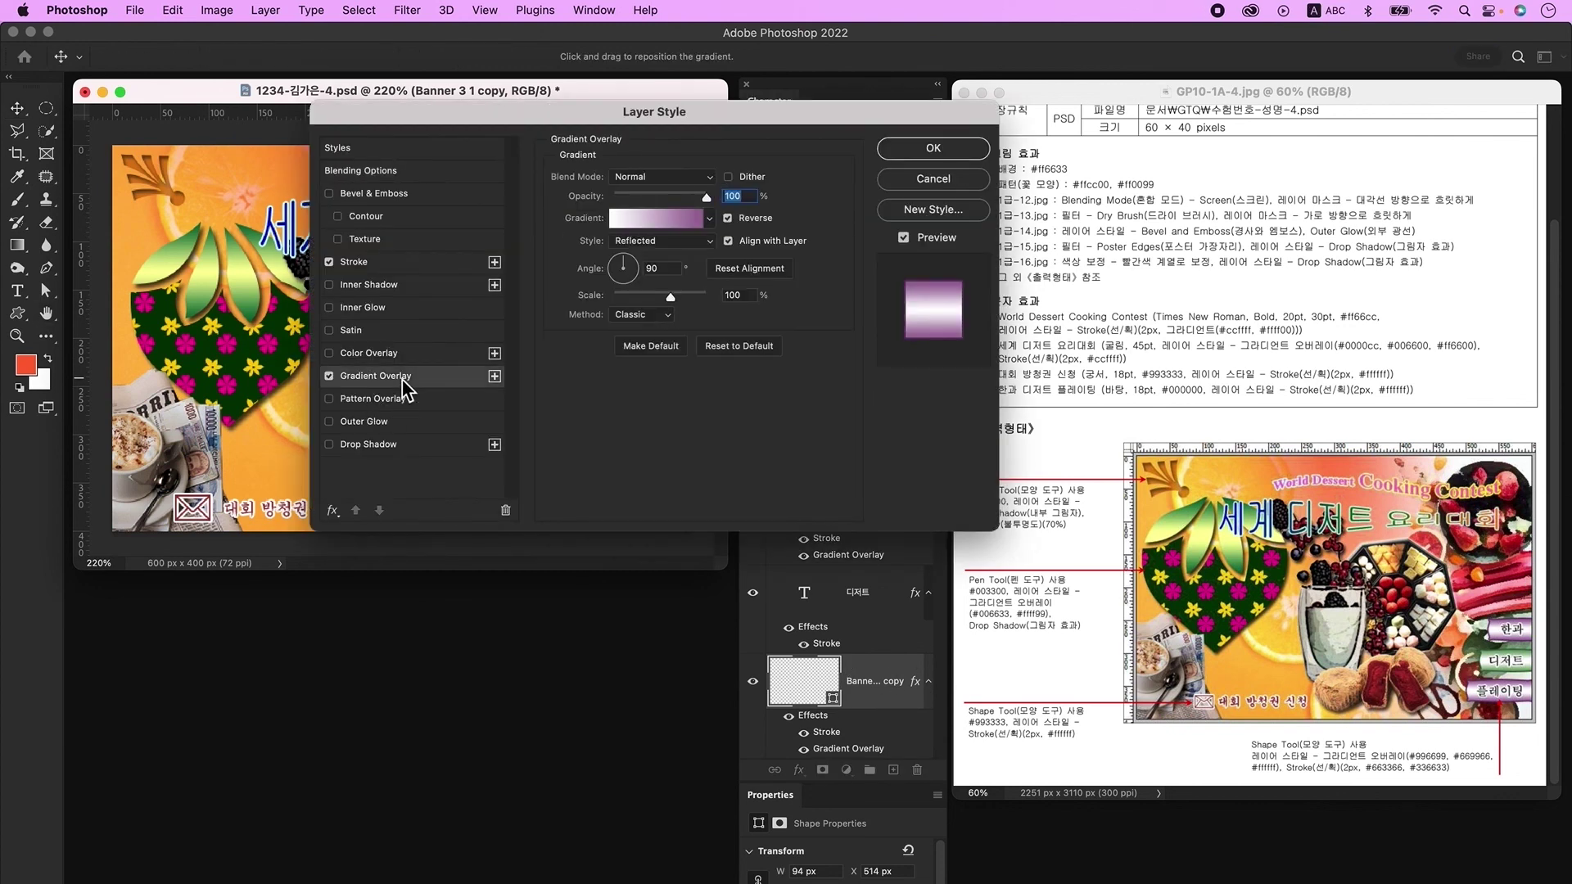
left_click(670, 224)
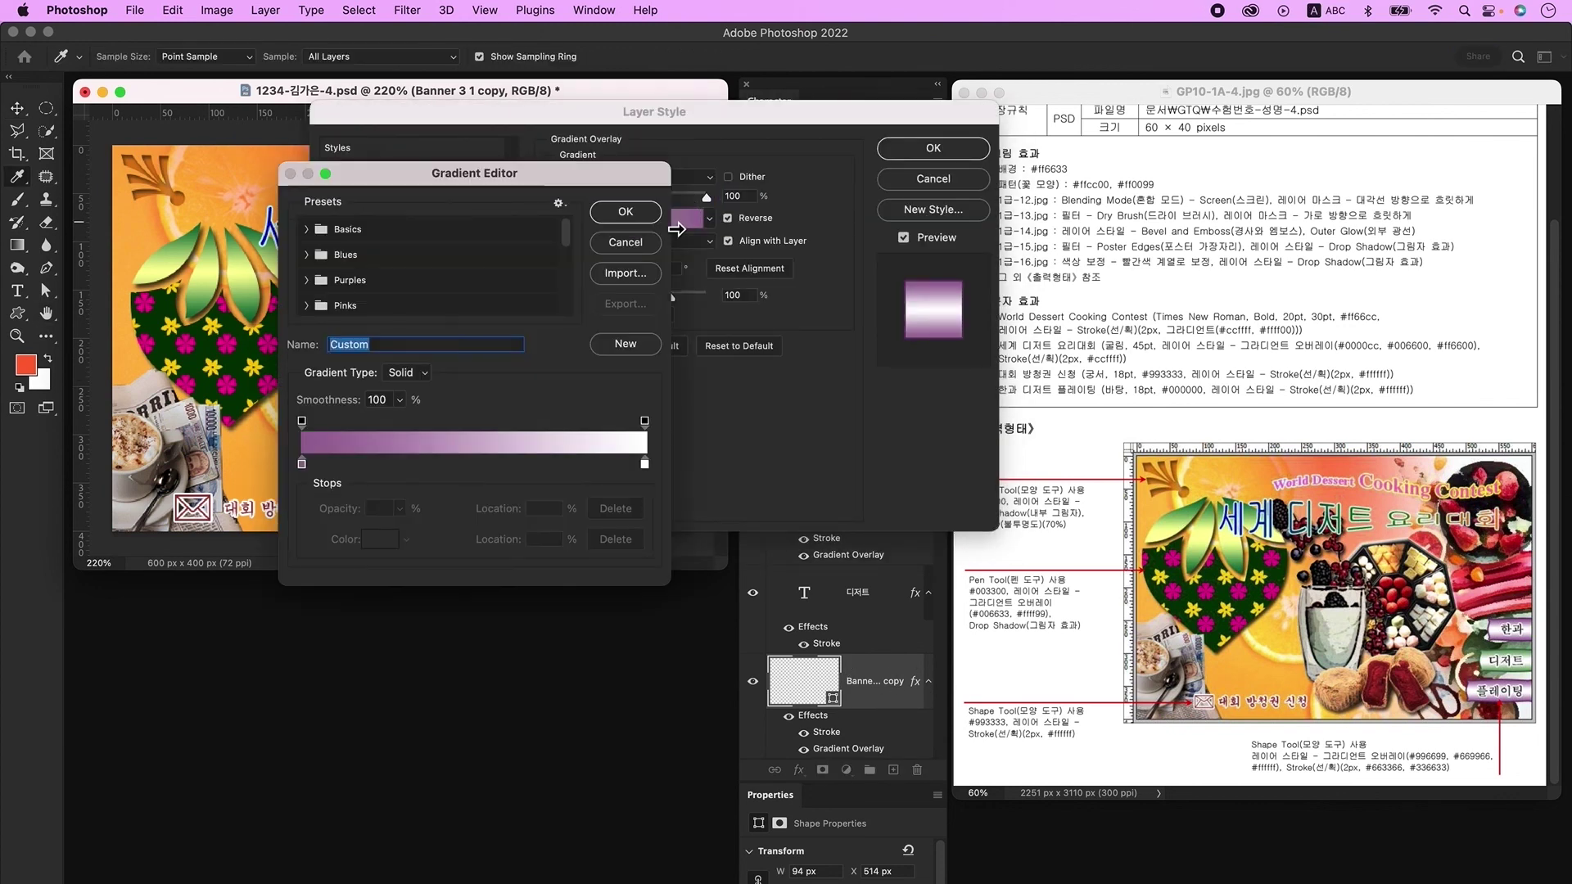
double_click(301, 465)
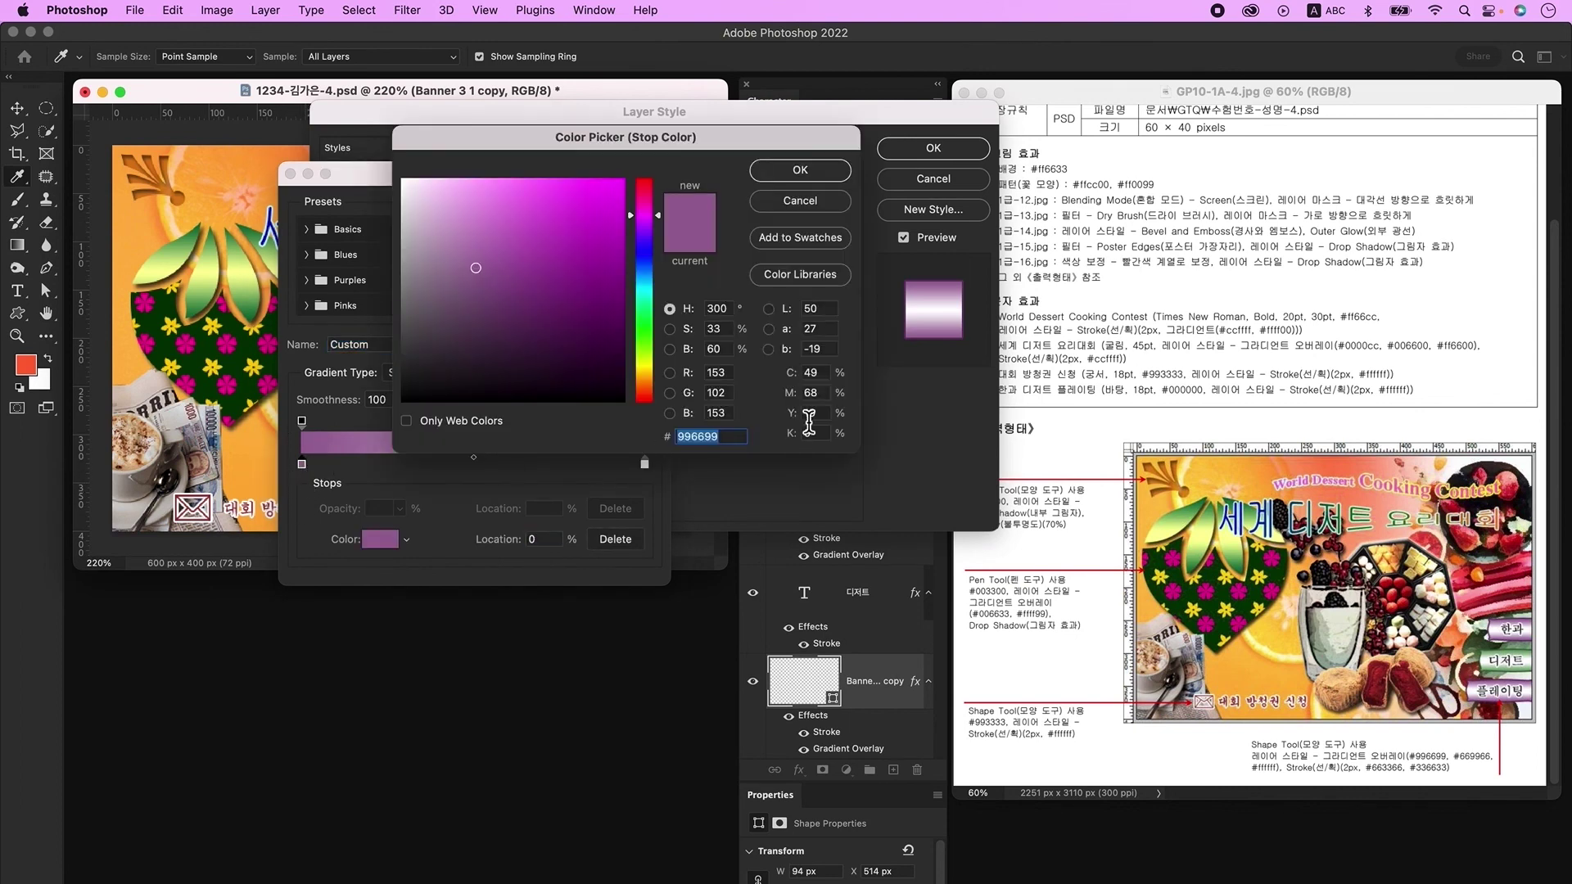
type("669966")
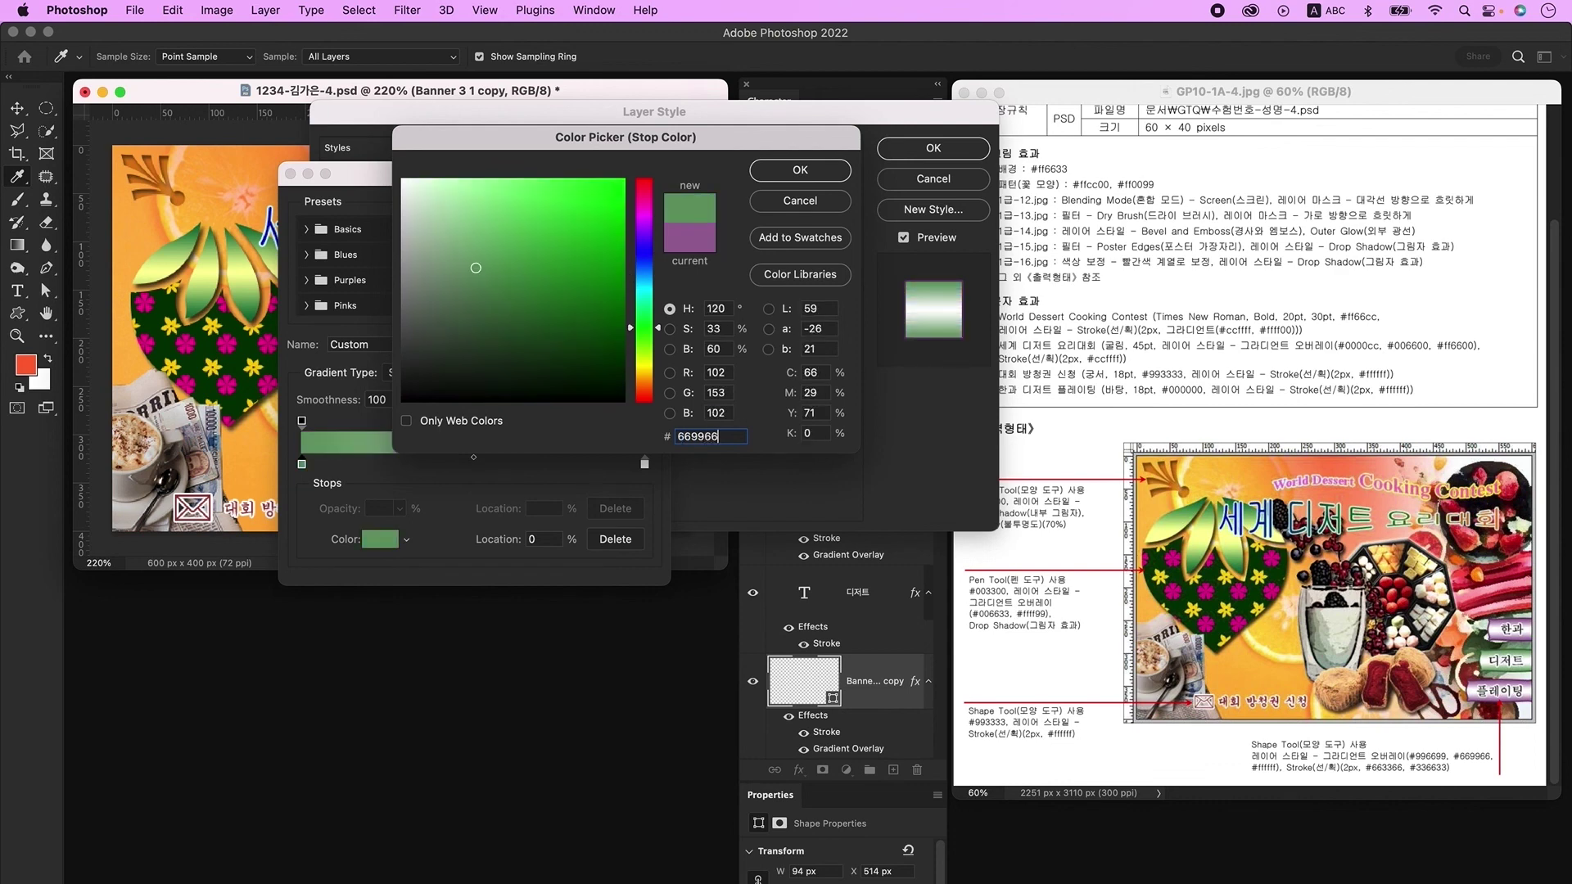
key("Return")
key("Return")
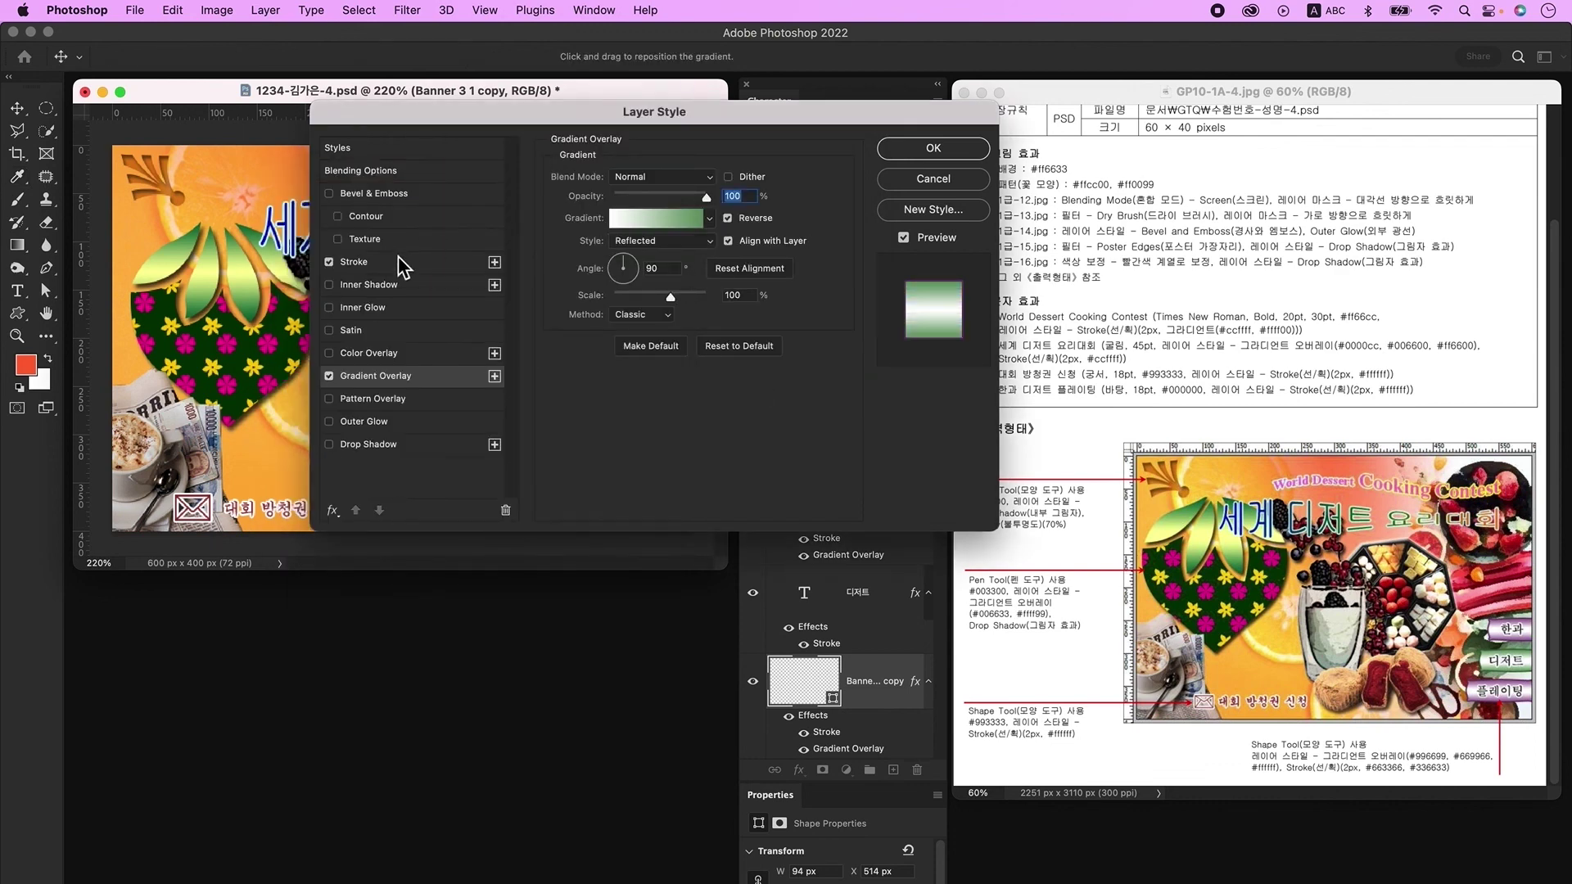
Step: Change the banner's Stroke colour to dark green #336633 and apply the layer style
left_click(386, 262)
left_click(596, 308)
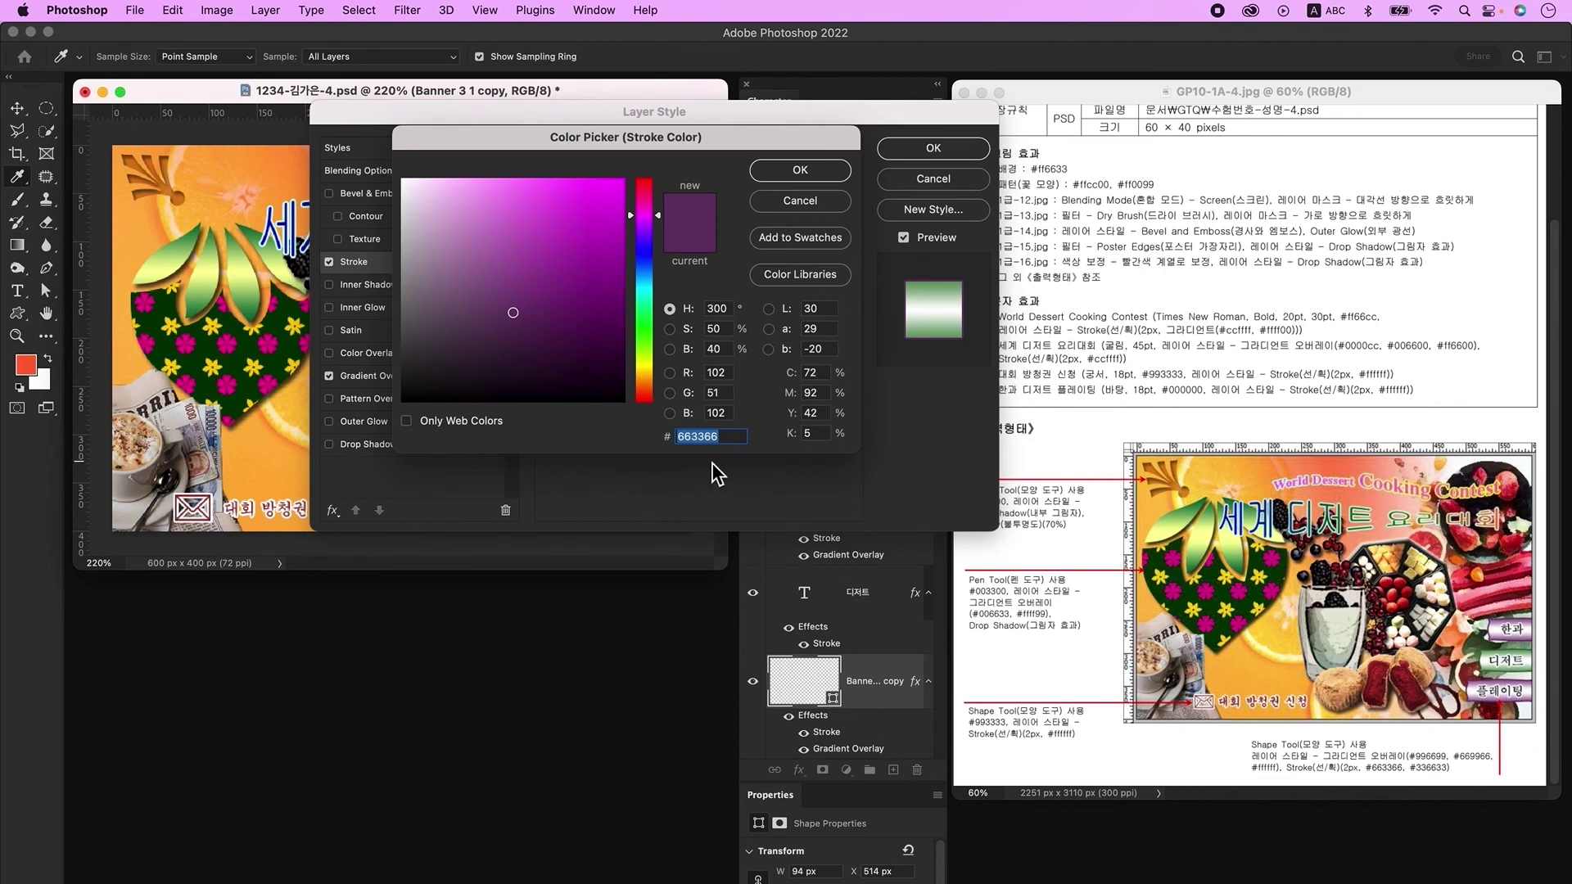
type("336633")
key("Return")
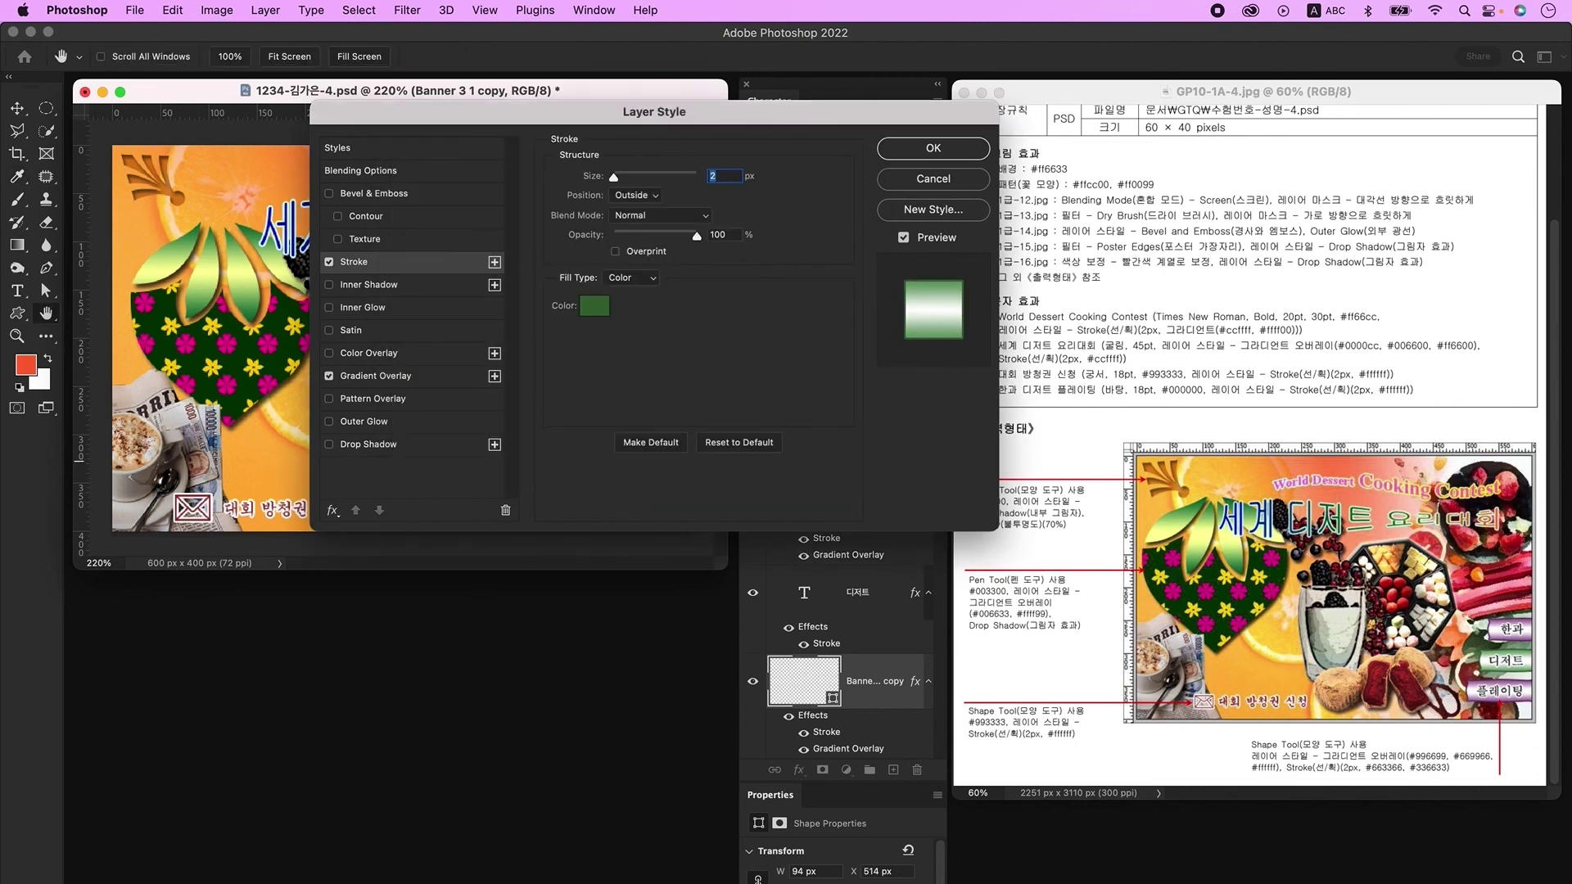
key("Return")
left_click(688, 496)
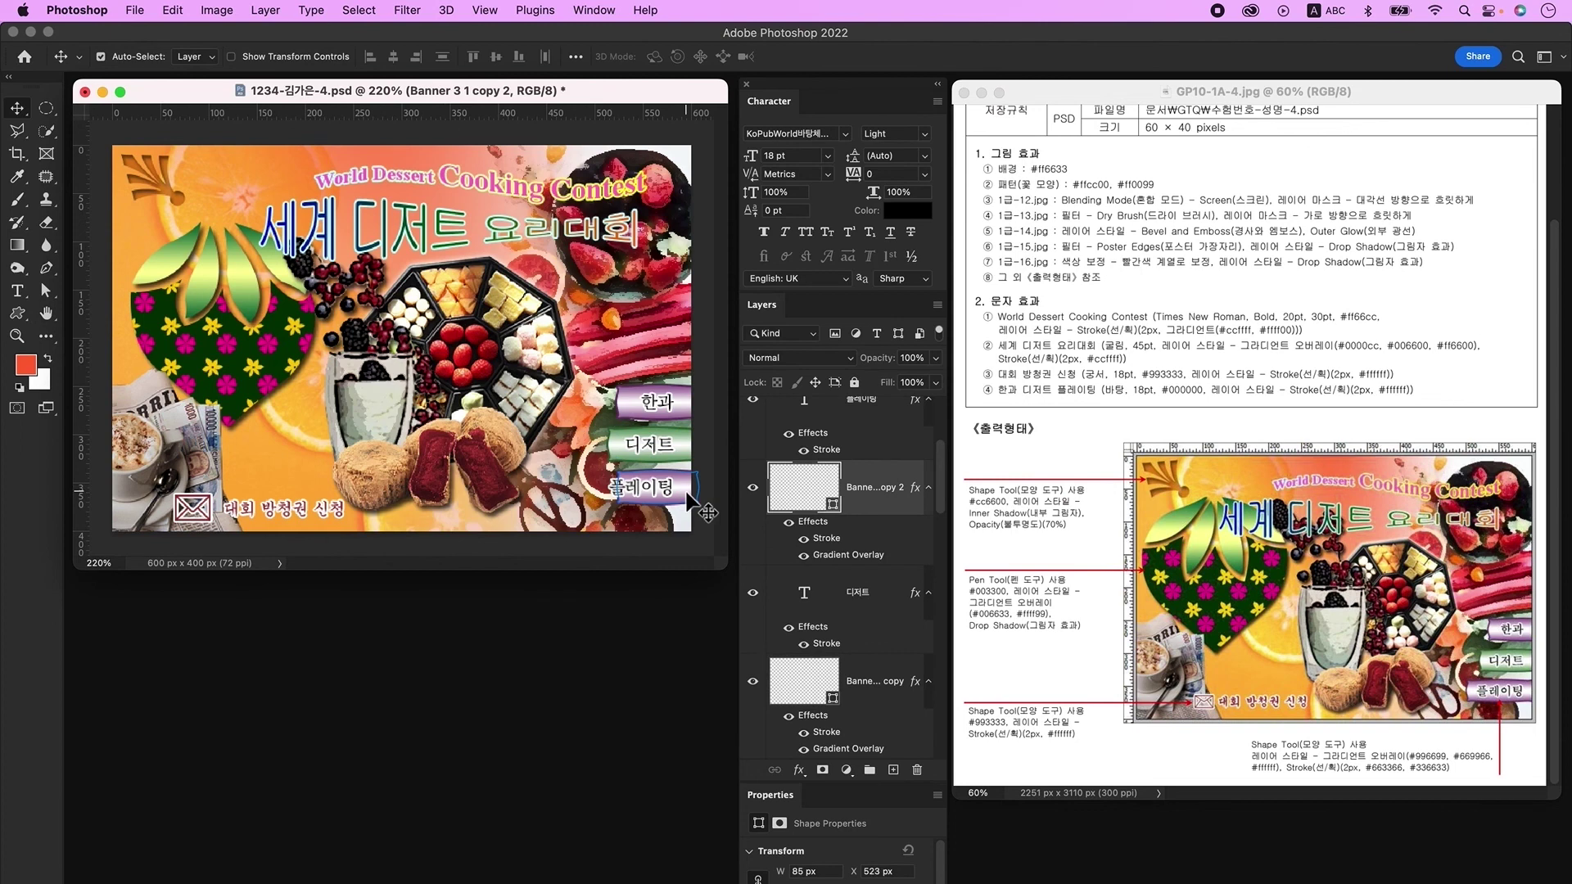
Step: Stretch the 플레이팅 banner slightly wider to the left
key("super+t")
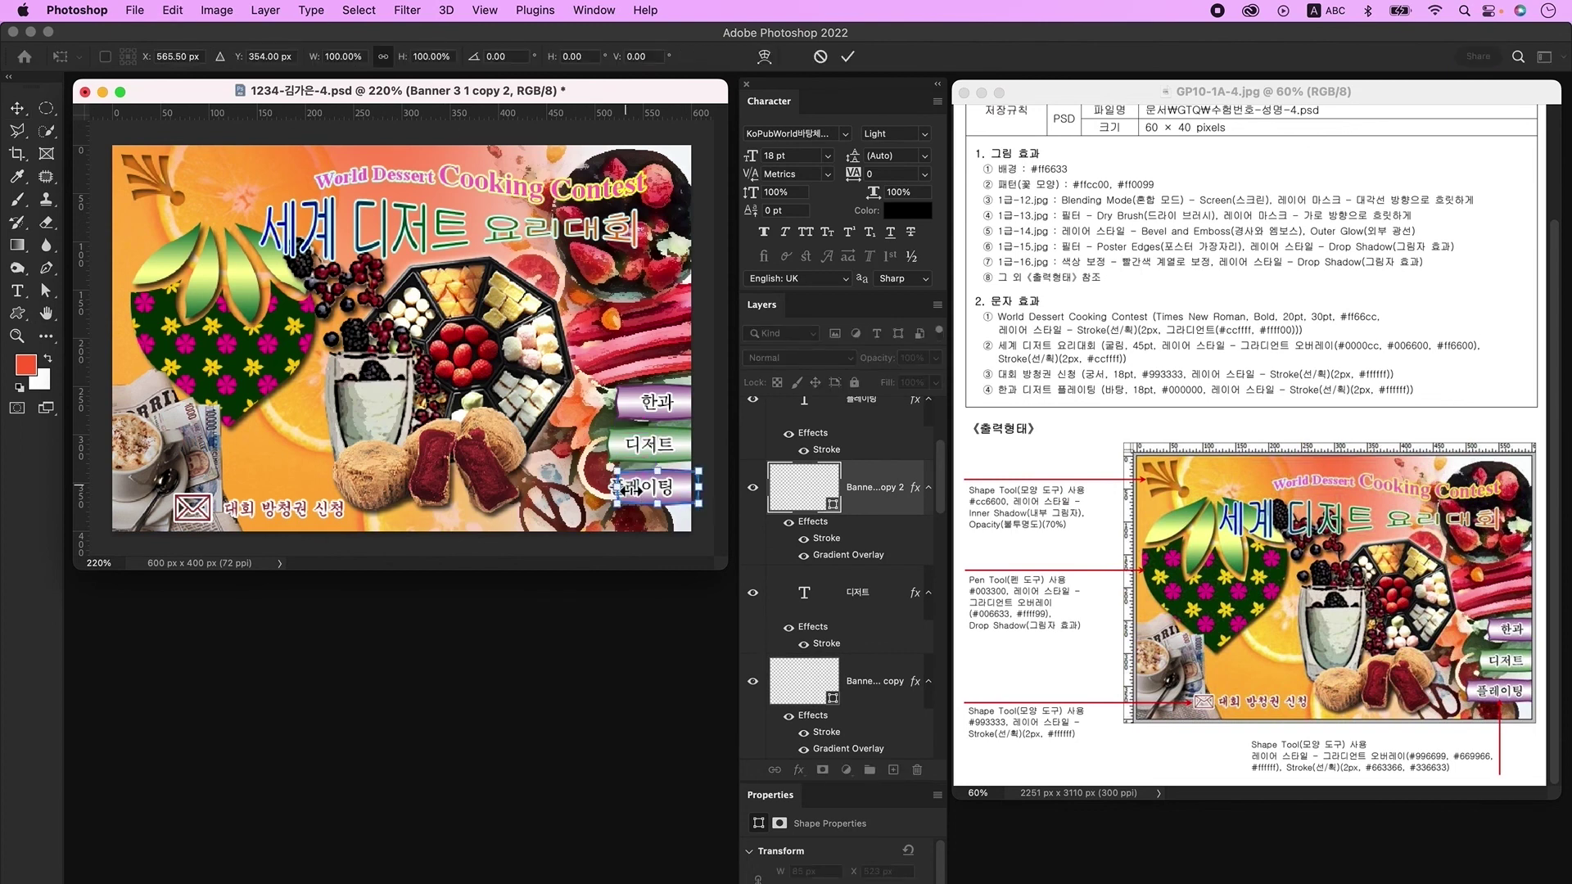
left_click_drag(615, 494, 601, 495)
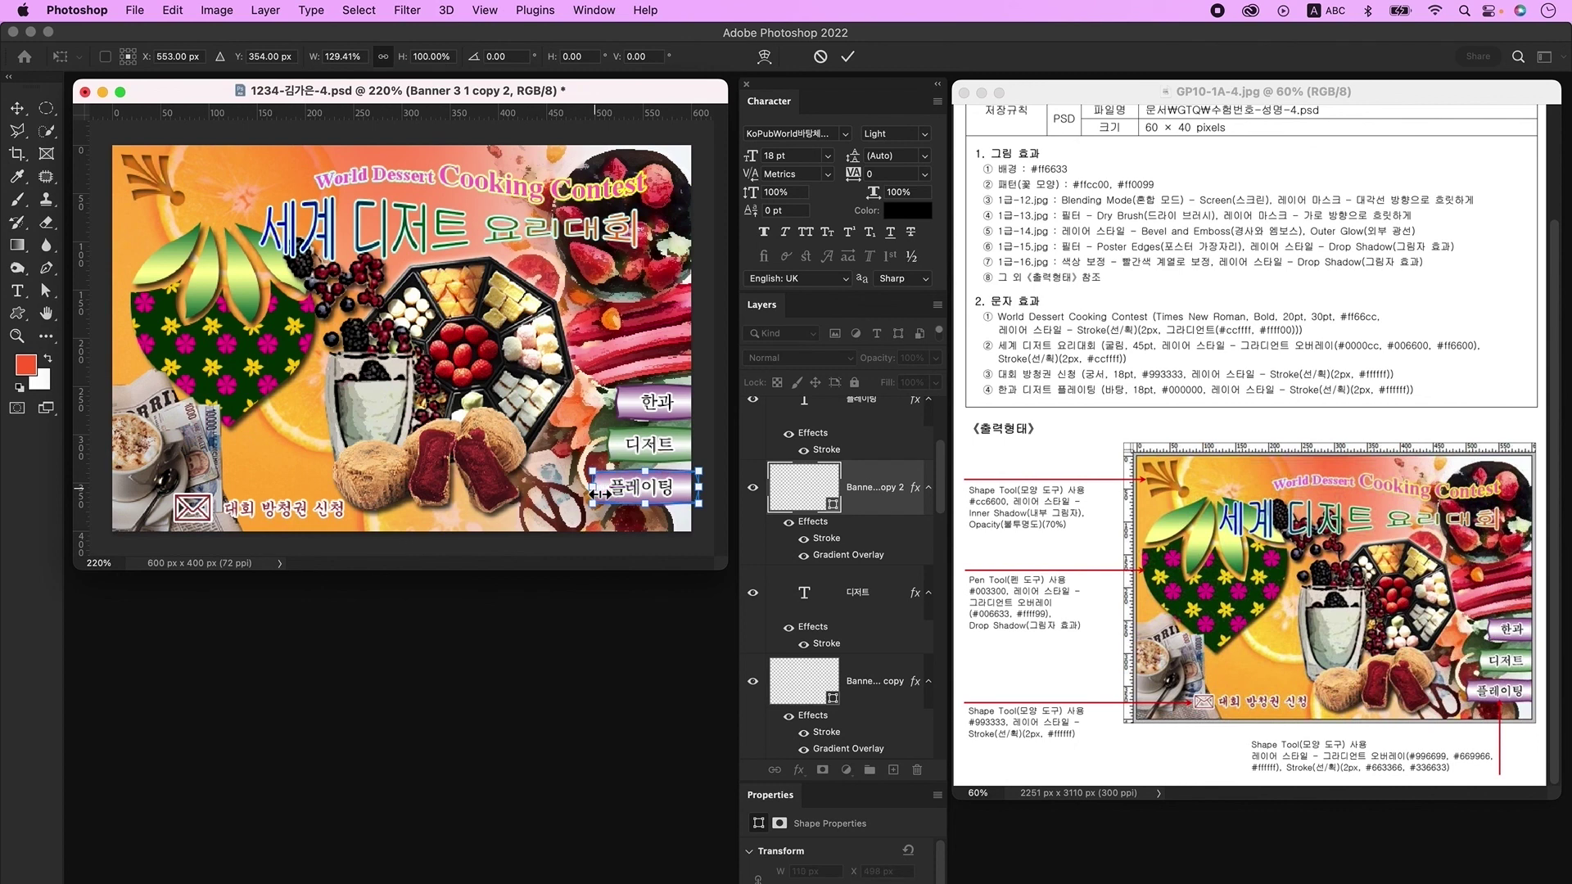
key("Return")
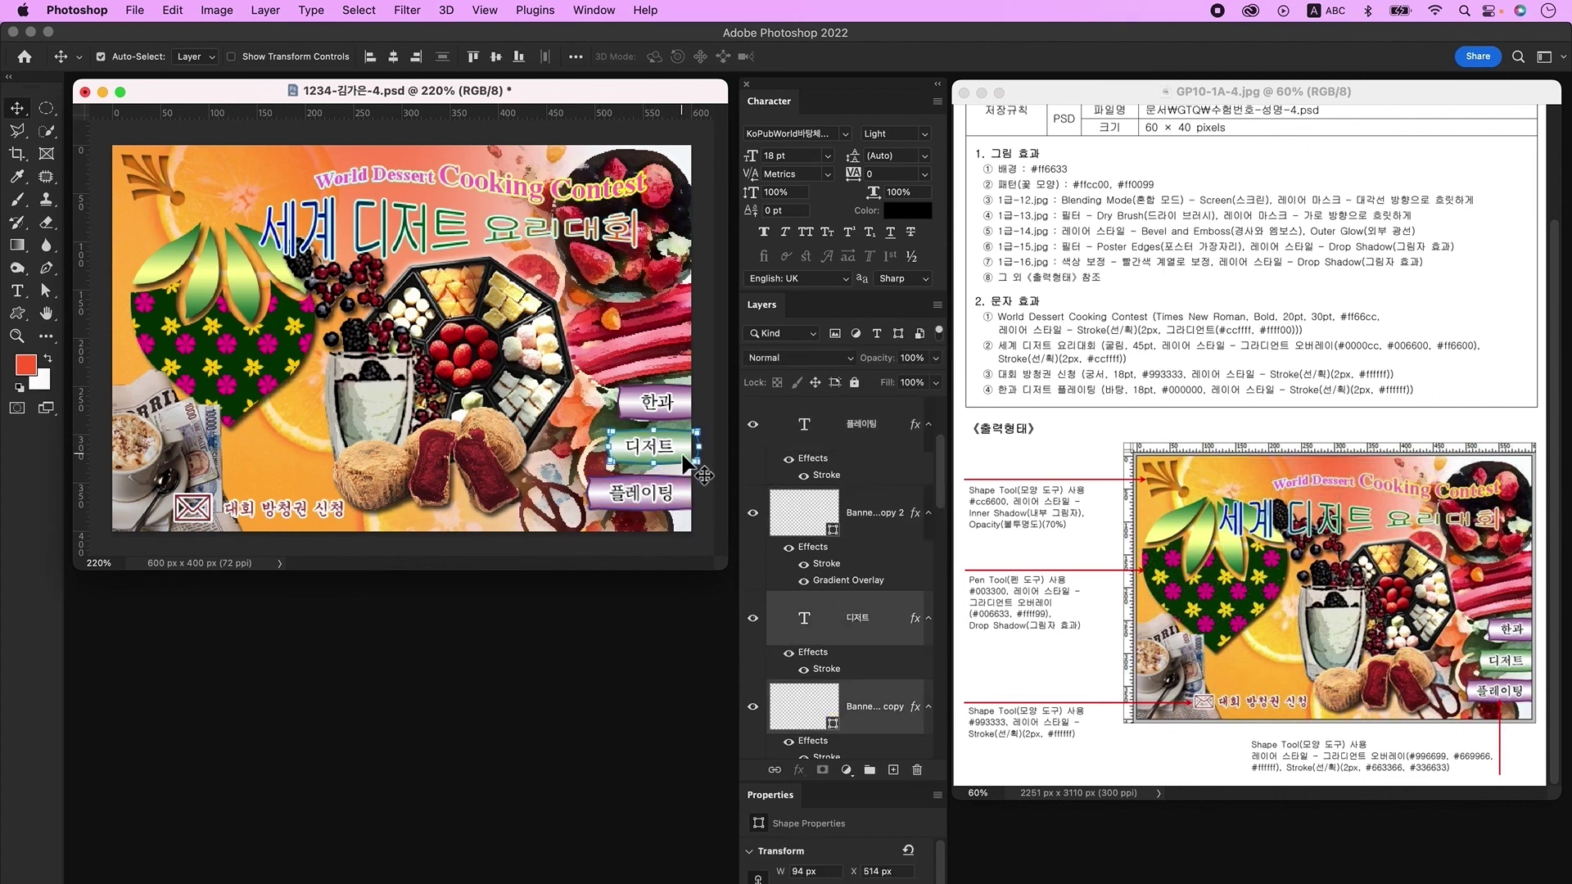
left_click(693, 416)
Step: Nudge the milkshake glass down and slightly resize the bottom-left coffee cup image
left_click_drag(369, 374, 369, 385)
left_click(245, 467)
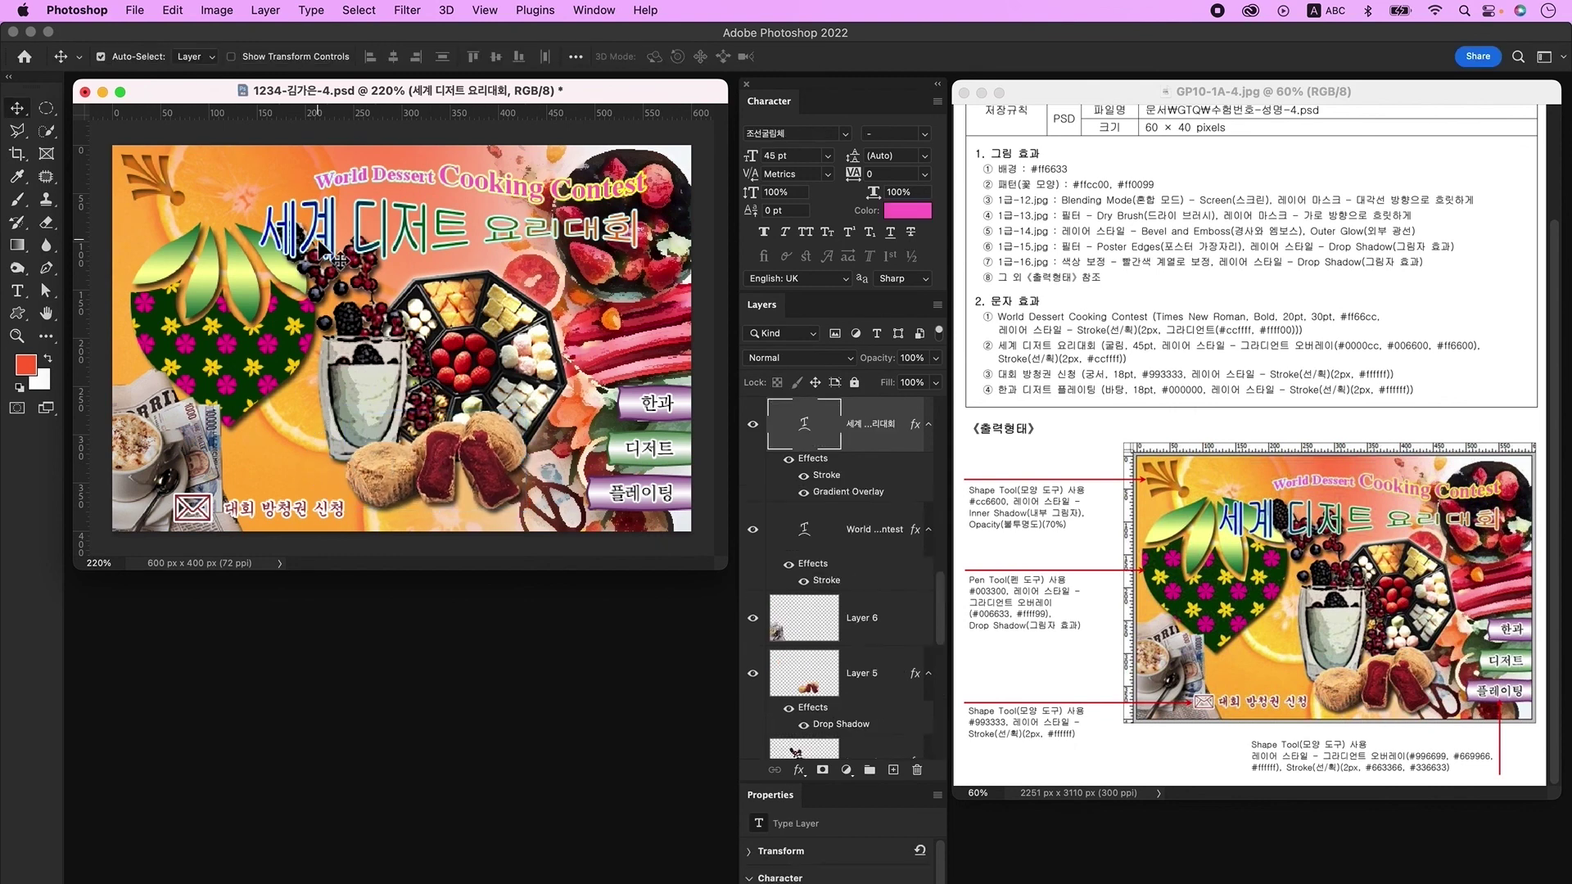
key("ctrl+t")
left_click_drag(266, 491, 260, 490)
key("Return")
Step: Check the warp settings on the World Dessert Cooking Contest title
left_click(199, 509)
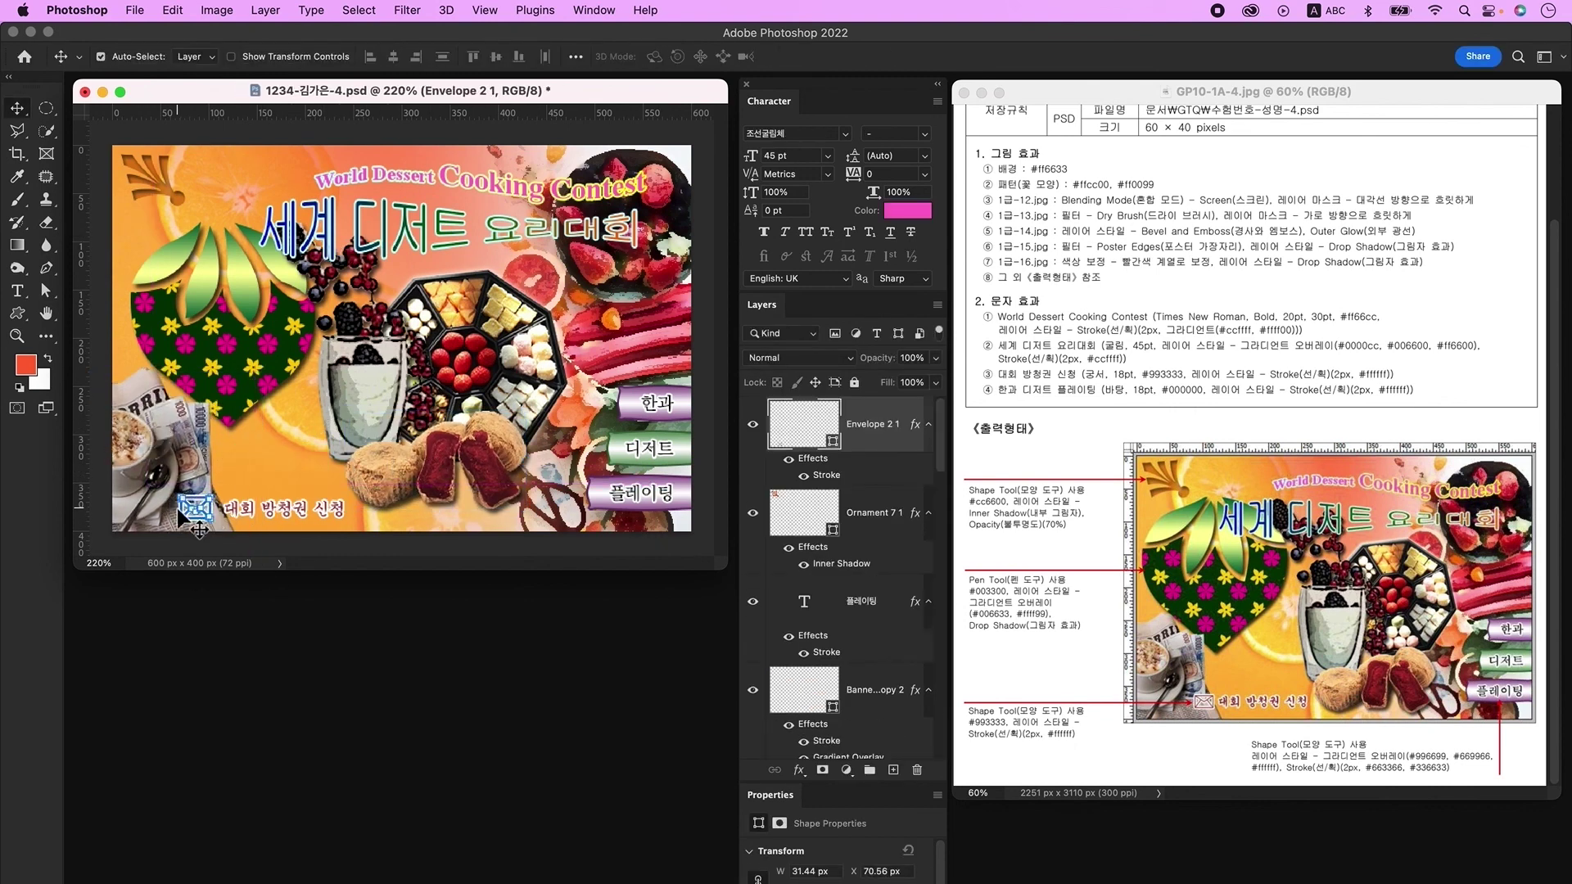
left_click(238, 516)
left_click(176, 200)
left_click(494, 180)
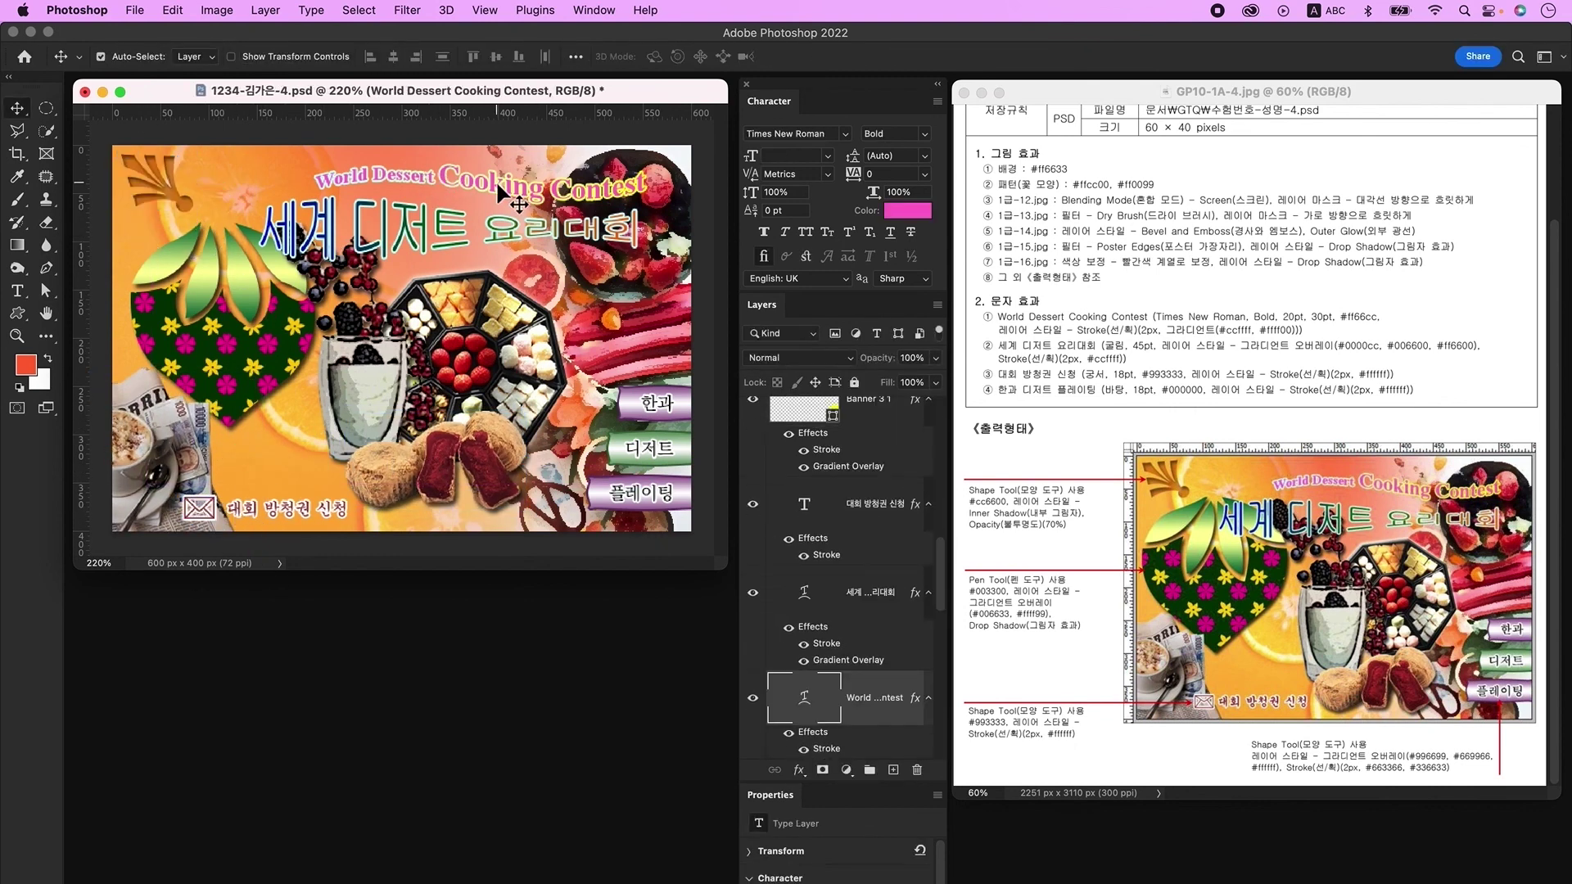
double_click(494, 180)
key("Return")
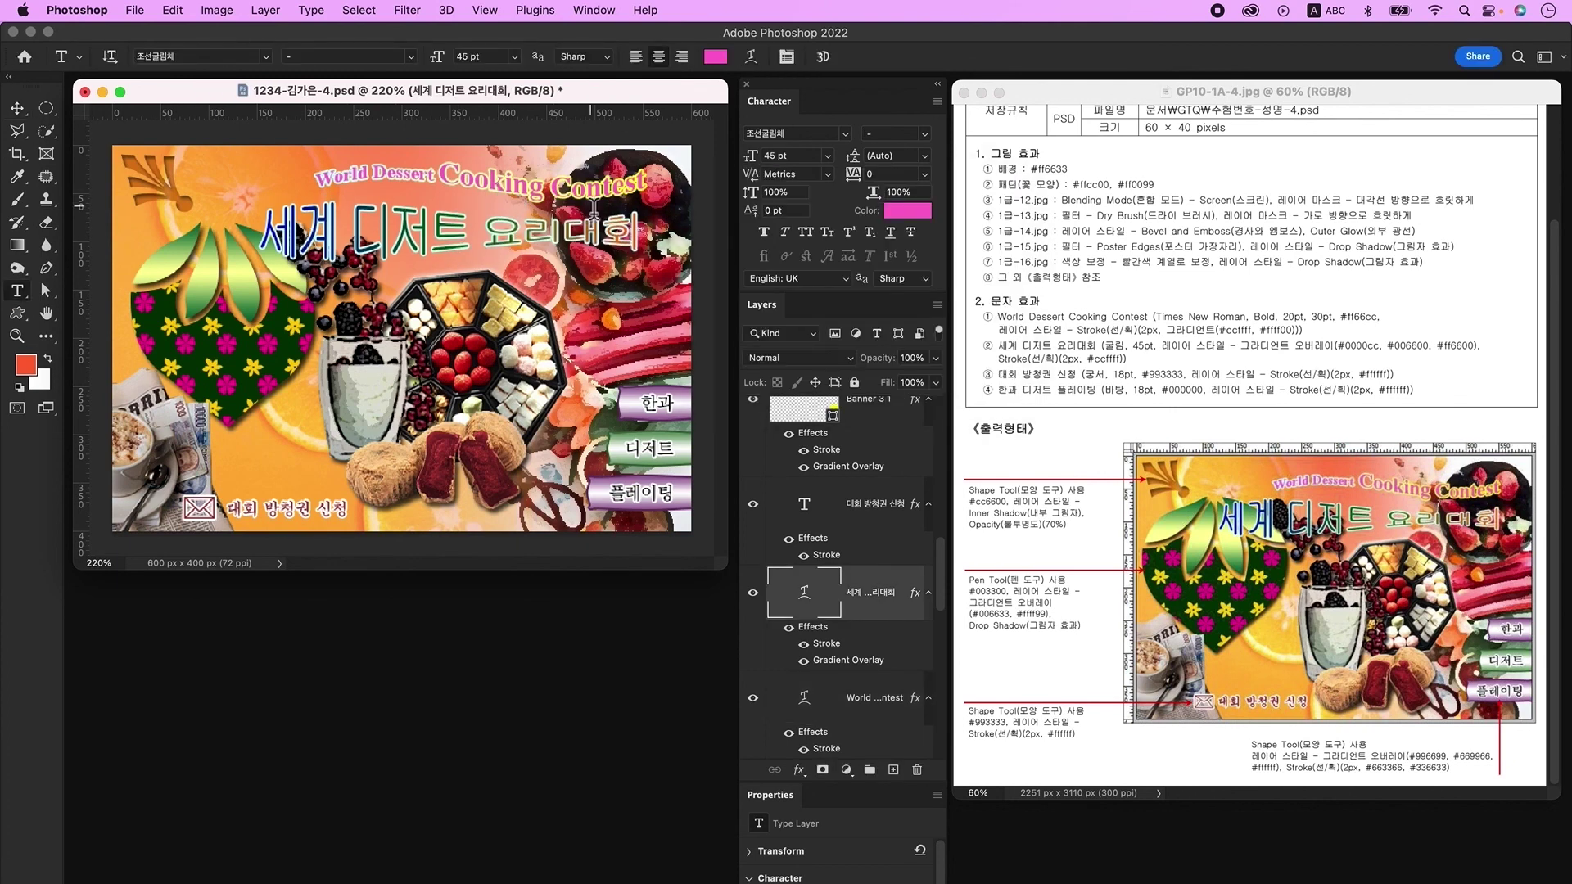
Step: Shift the glass and berries slightly right and down
left_click_drag(374, 381, 383, 390)
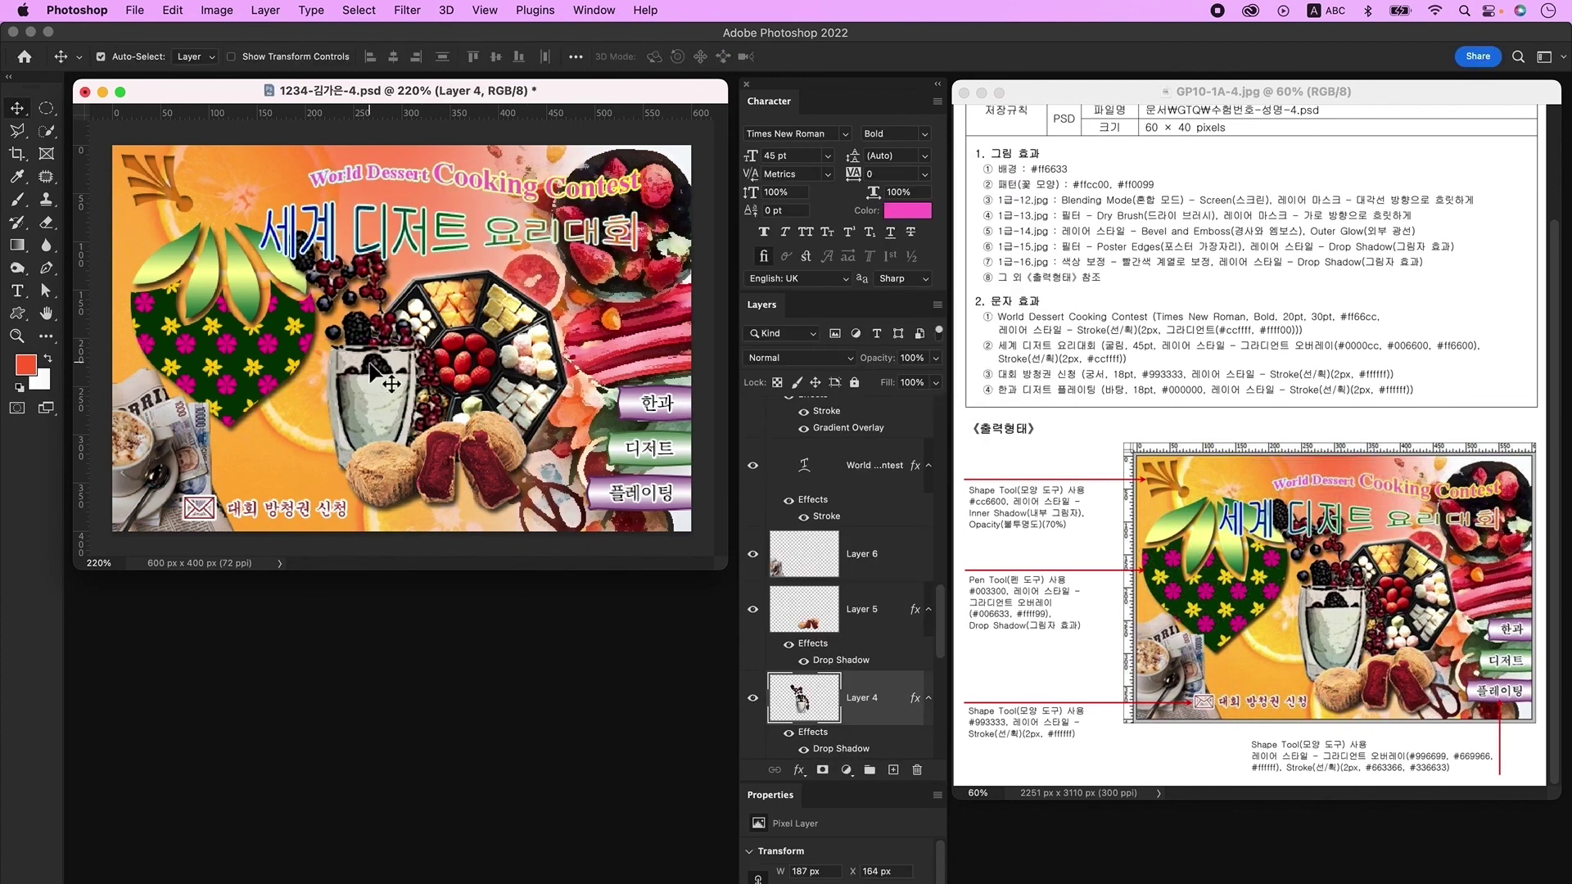
left_click(491, 376)
key("ctrl+t")
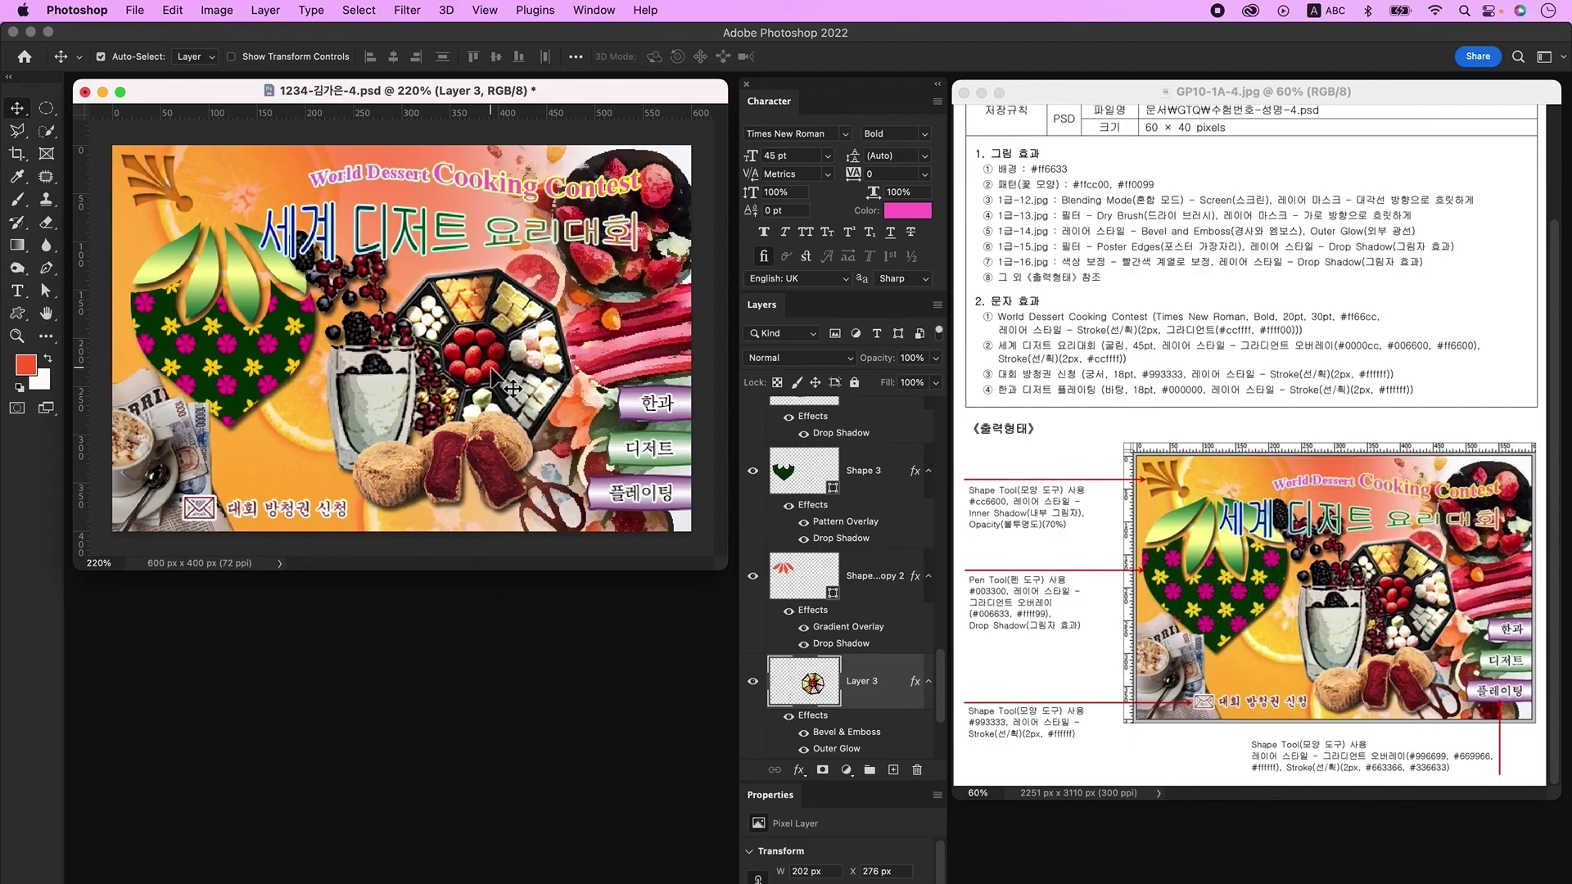
Step: Save a copy of the poster as a JPEG at quality 12
left_click(135, 11)
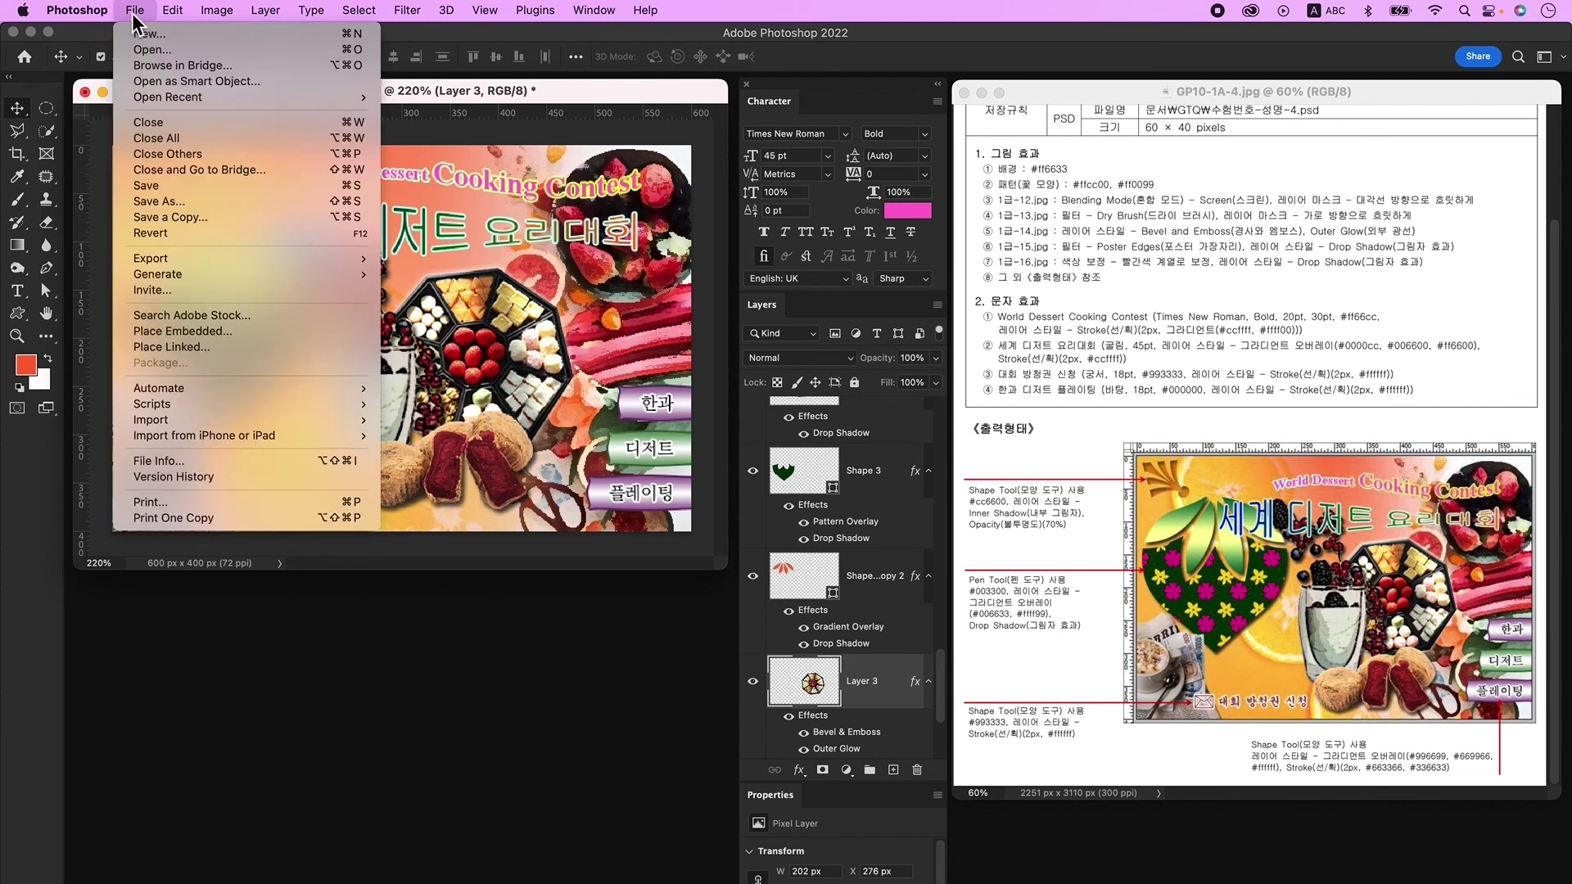
left_click(174, 218)
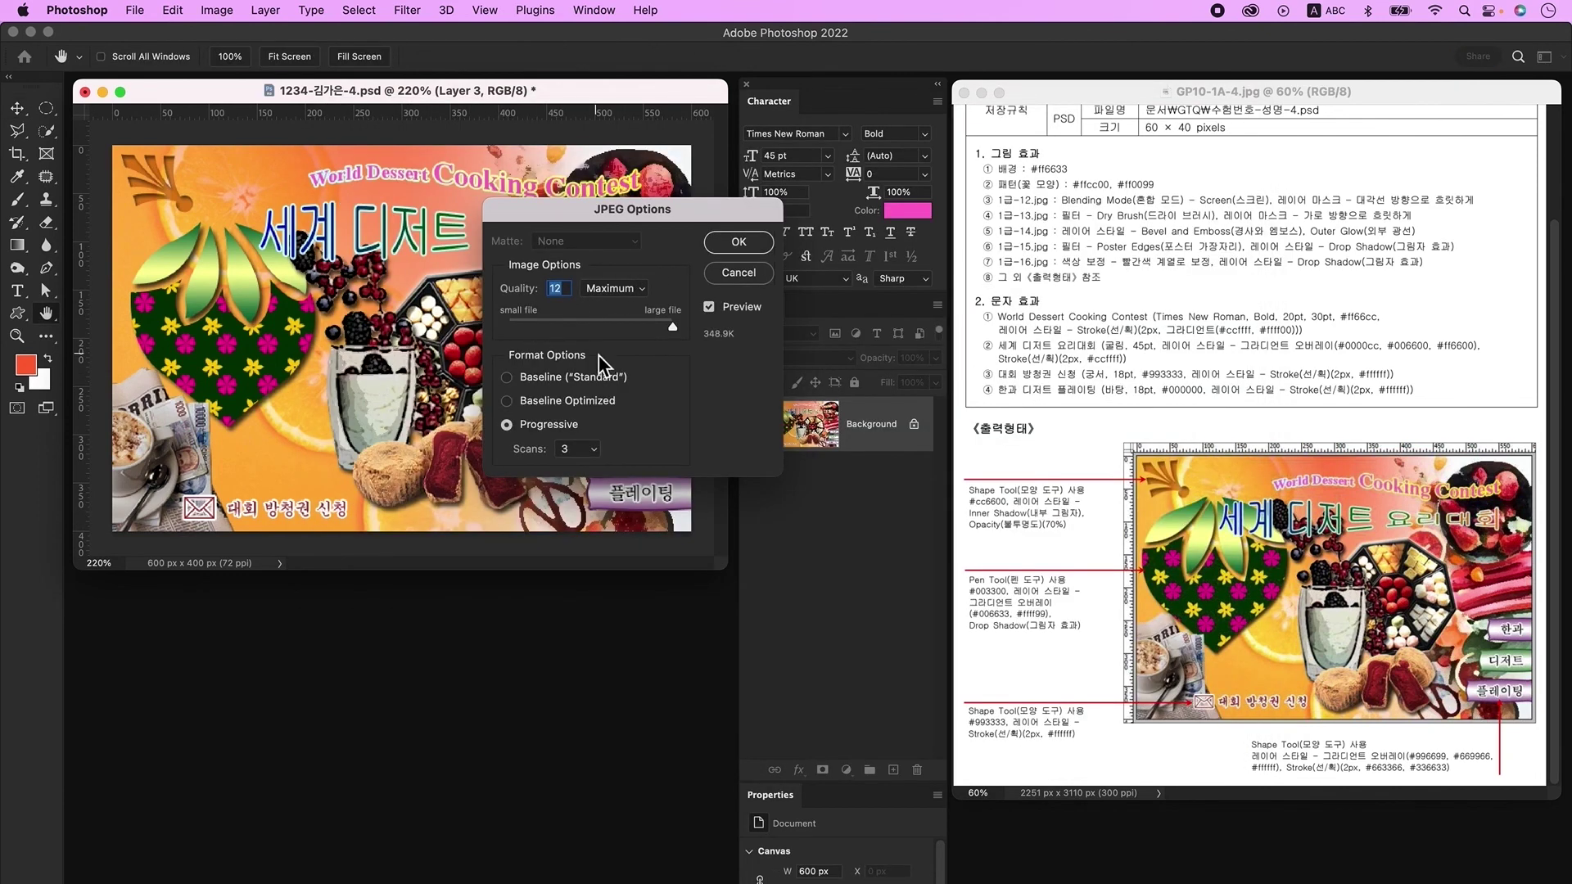
left_click(737, 244)
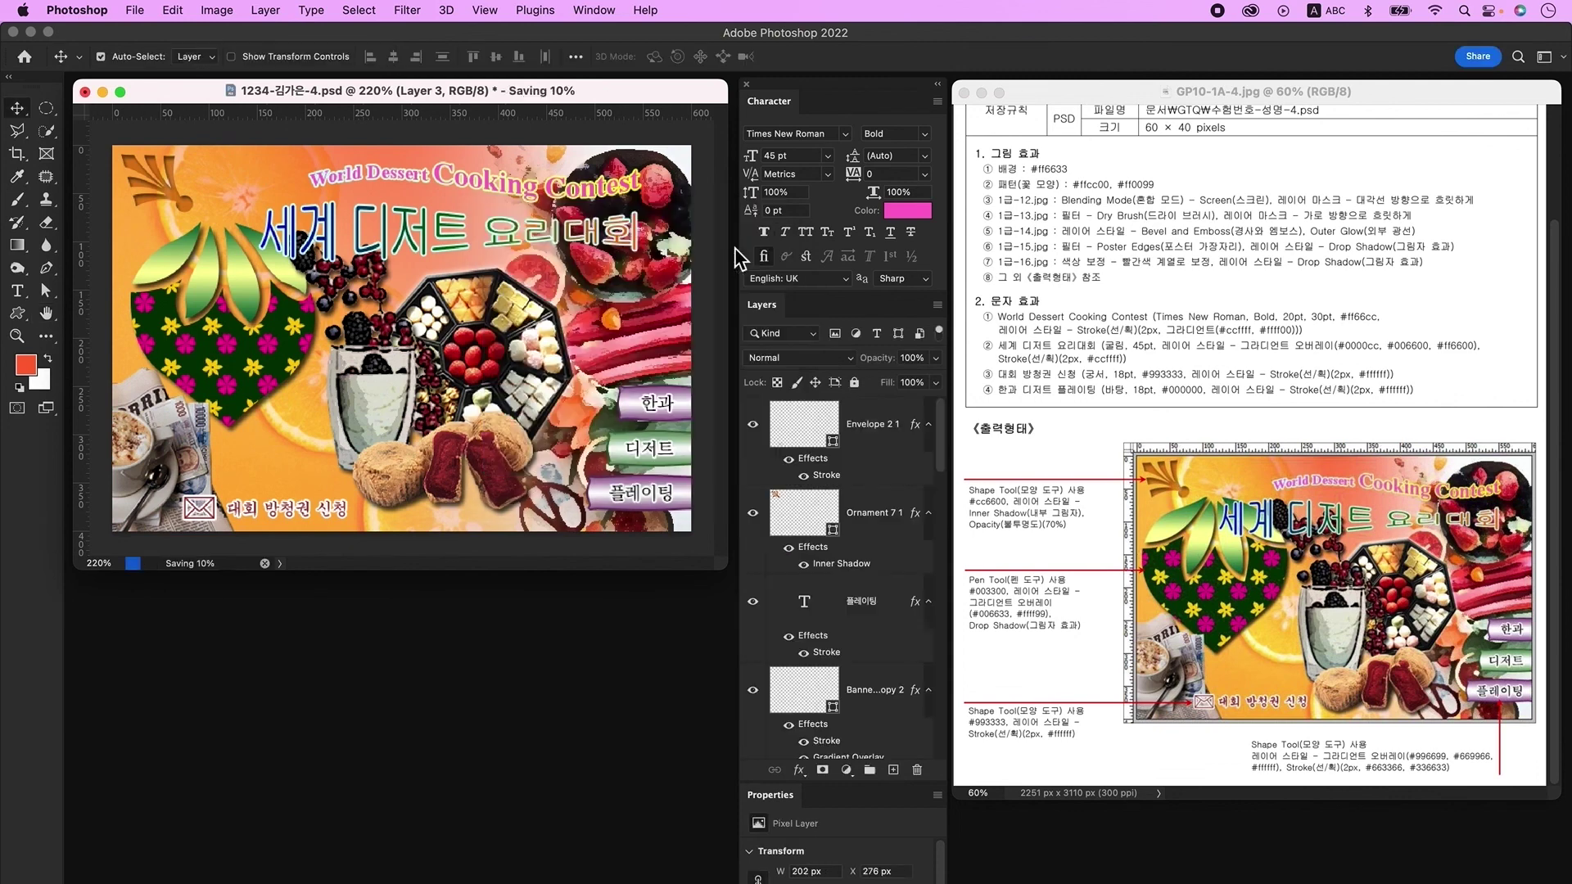
Step: Resize the image to 60×40 pixels
left_click(234, 12)
left_click(243, 141)
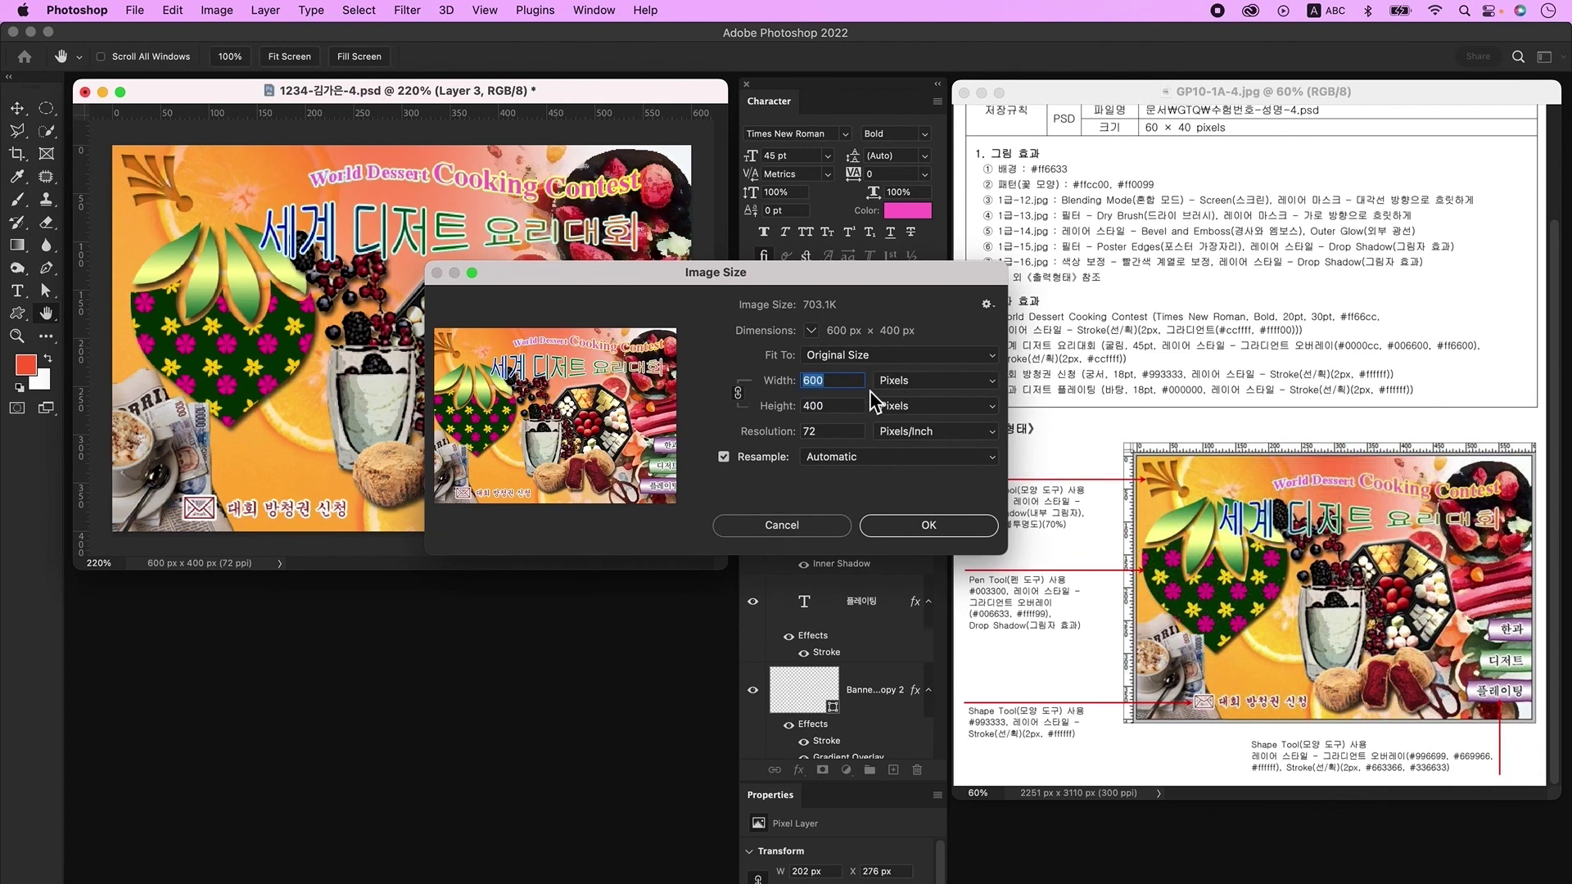
type("60")
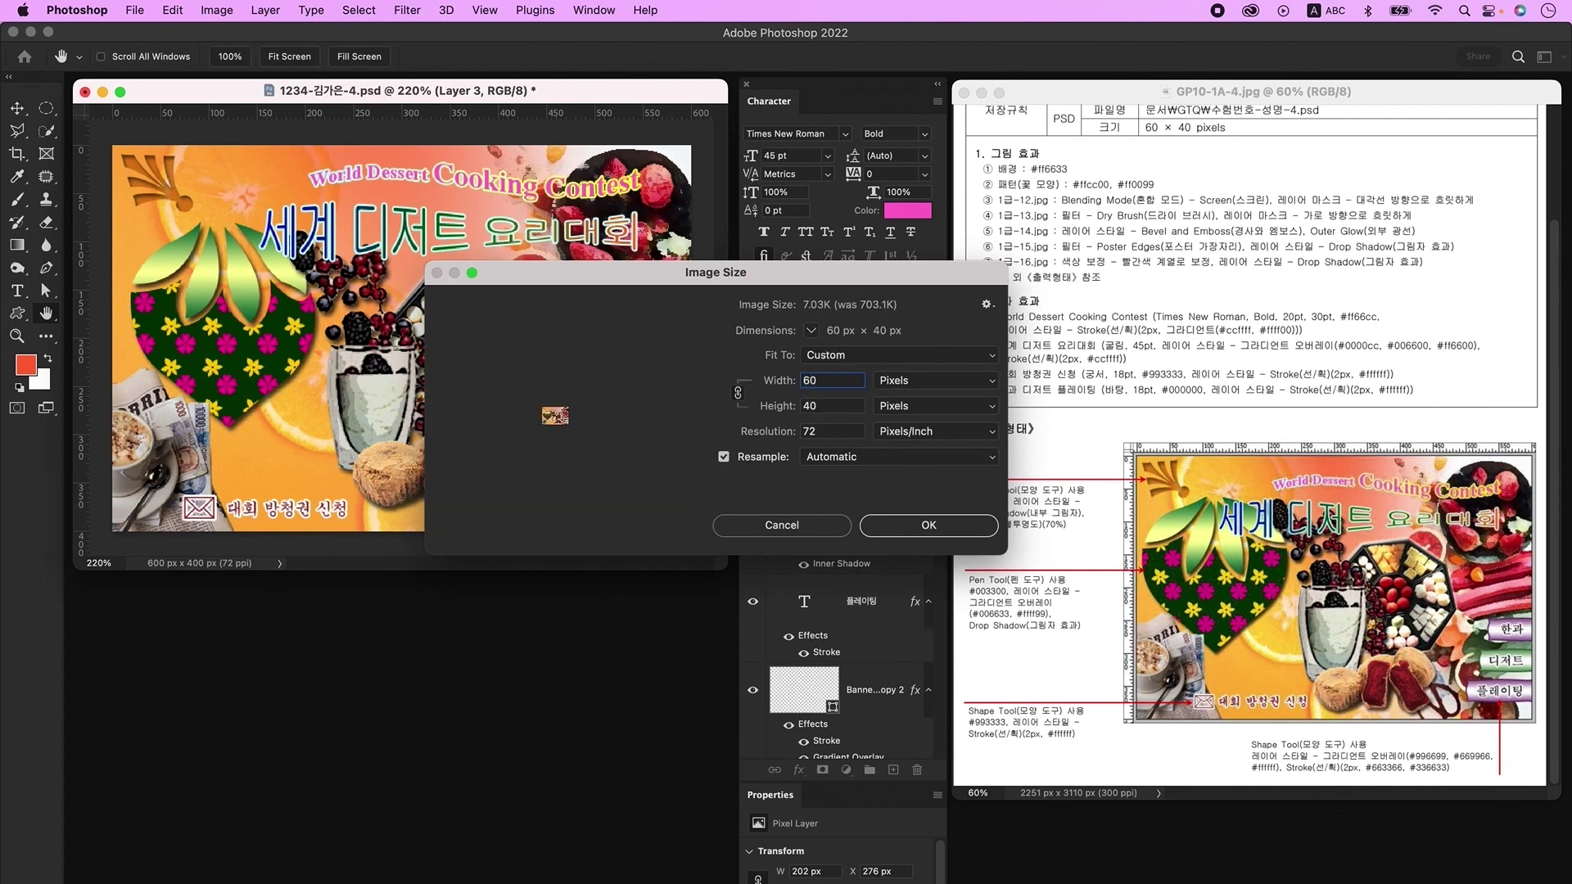
left_click(927, 527)
Step: Save the resized poster as a Photoshop PSD file
left_click(139, 11)
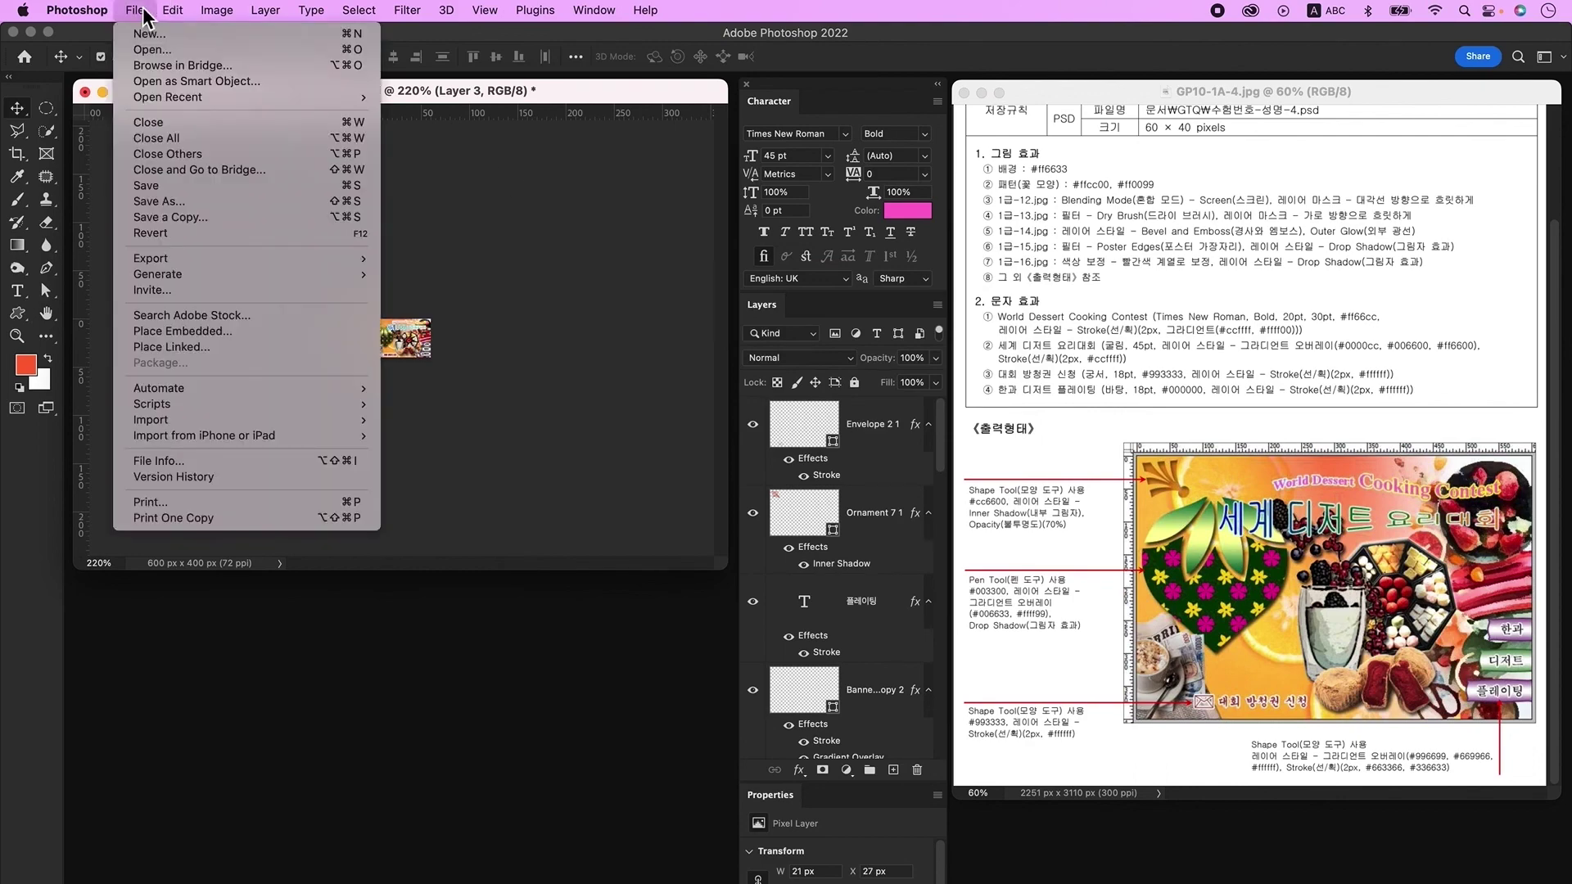
left_click(194, 187)
left_click(1000, 446)
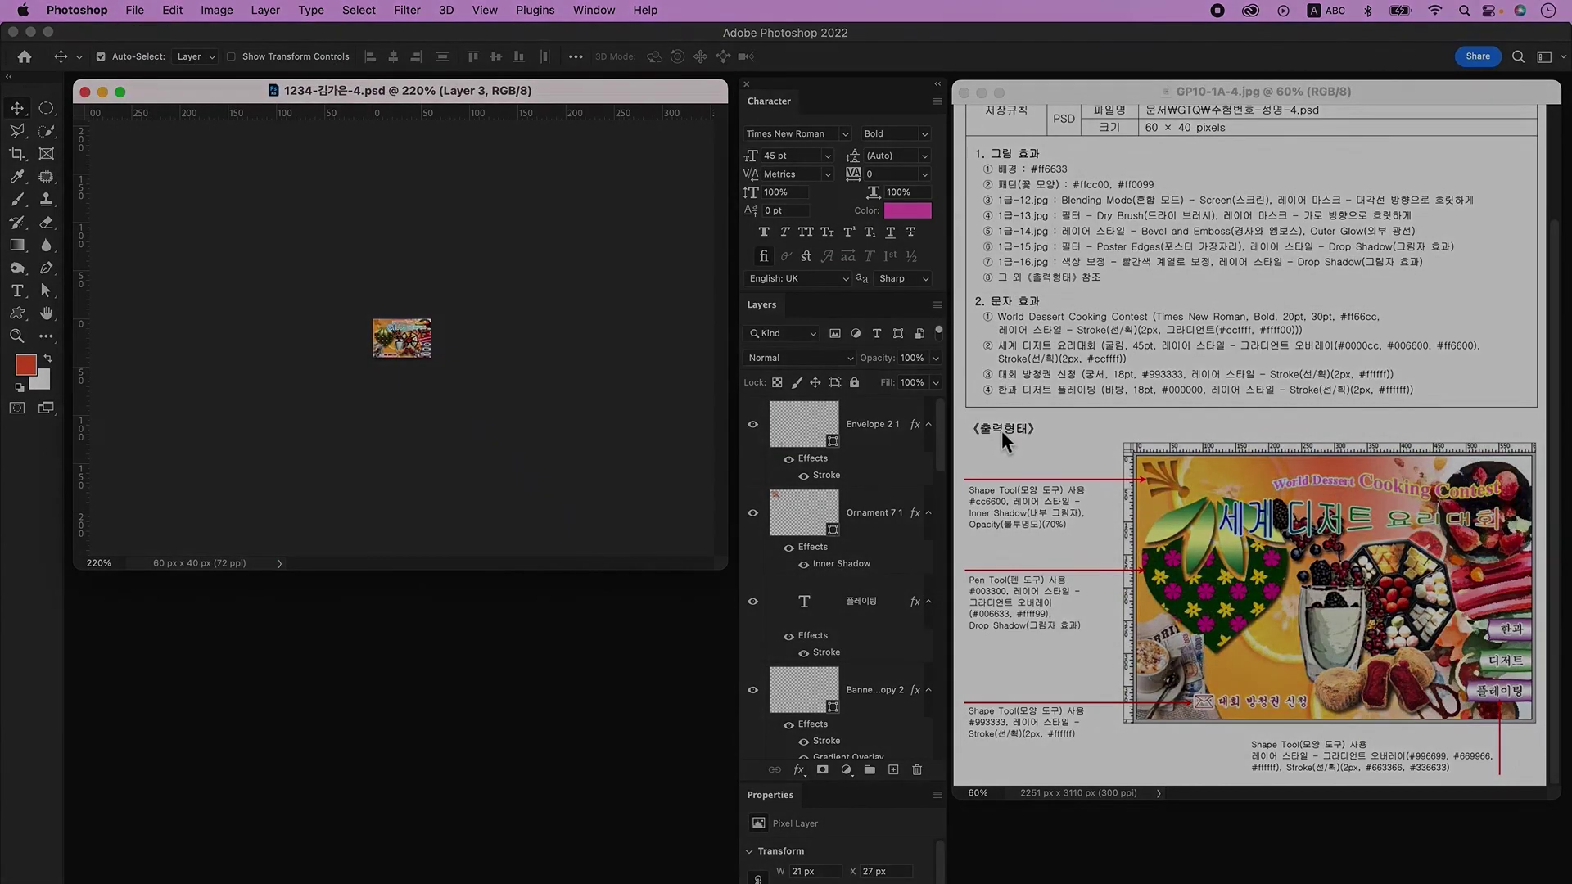